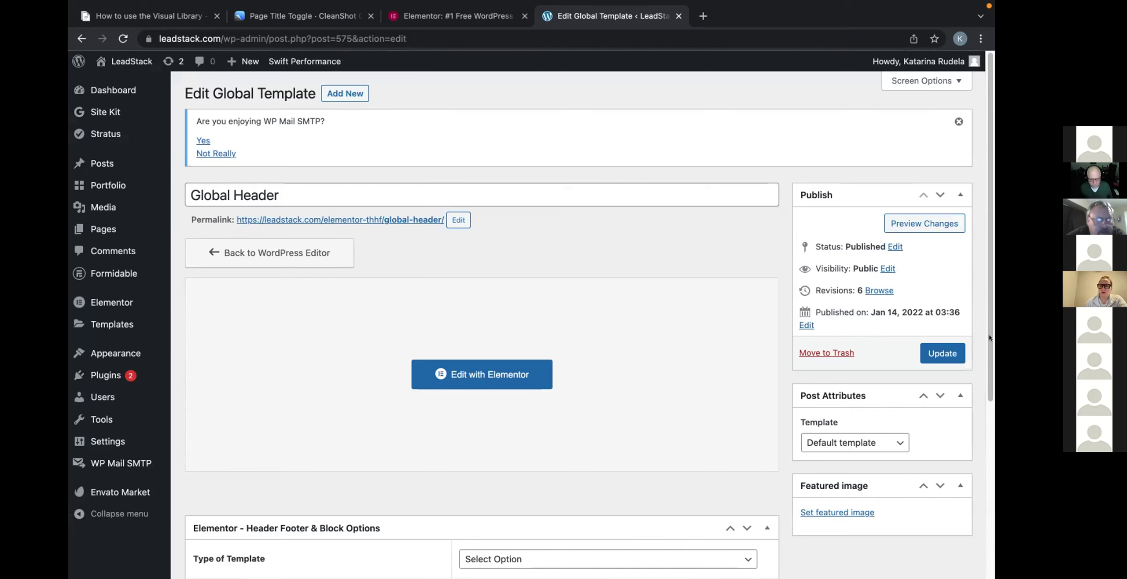
Update the Global Header template and view the LeadStack homepage from the admin bar.
left_click(941, 355)
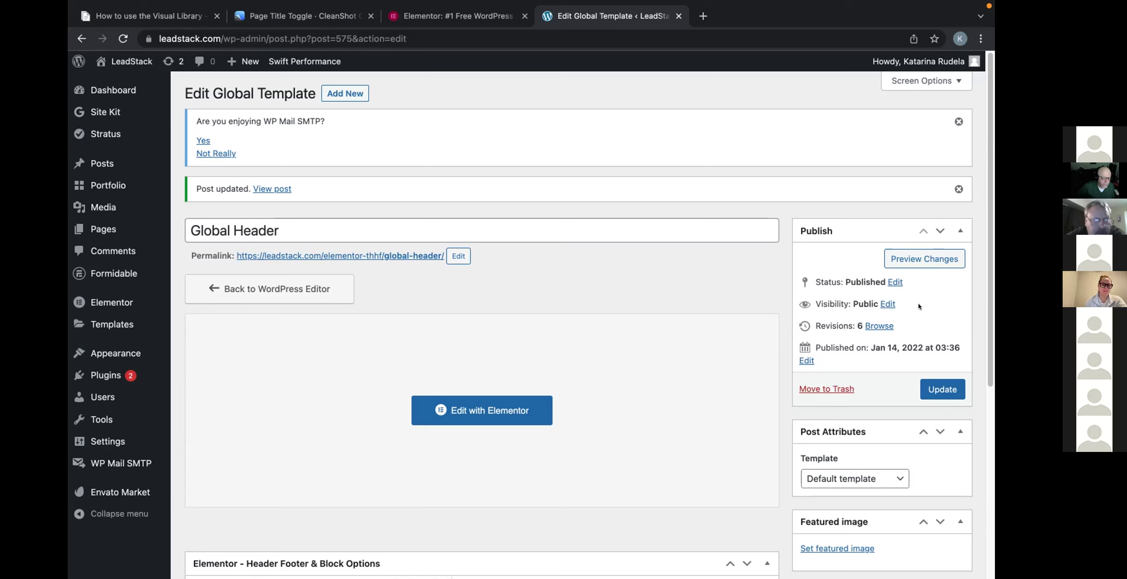
left_click(125, 59)
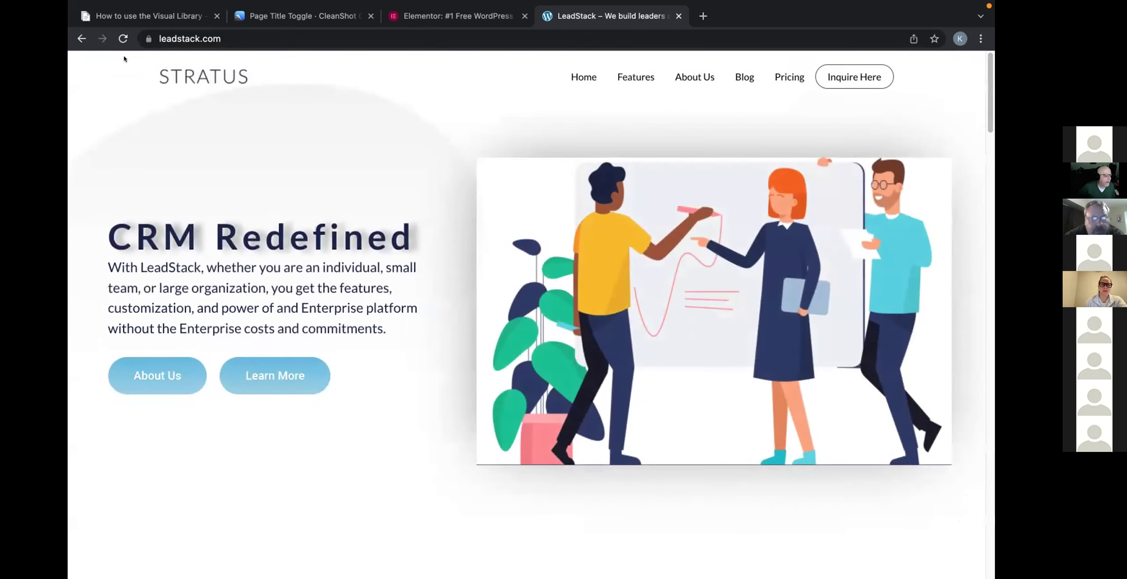
mouse_move(102, 5)
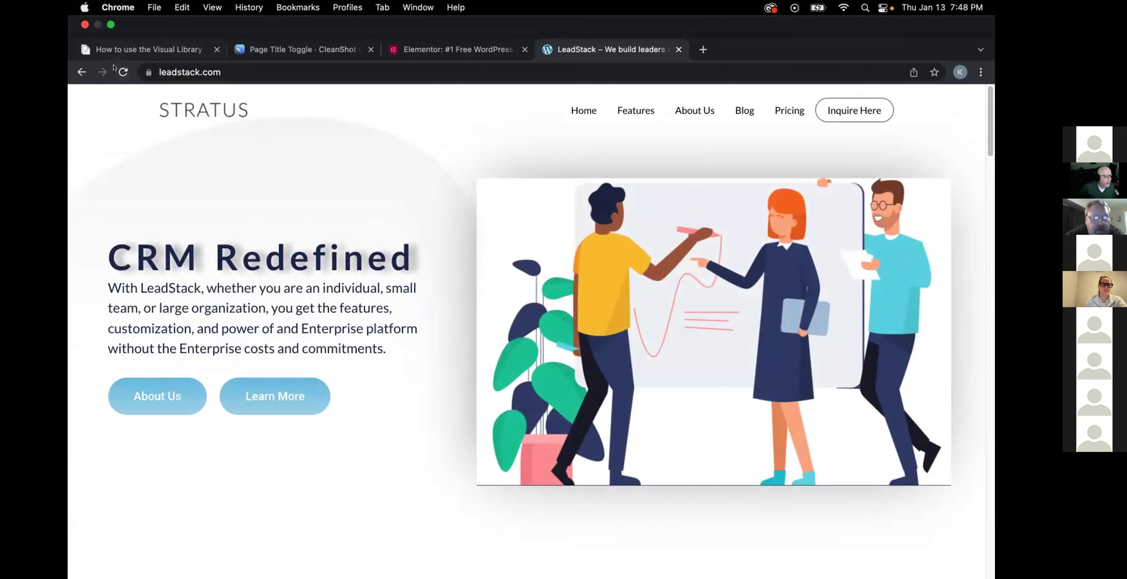
left_click(123, 72)
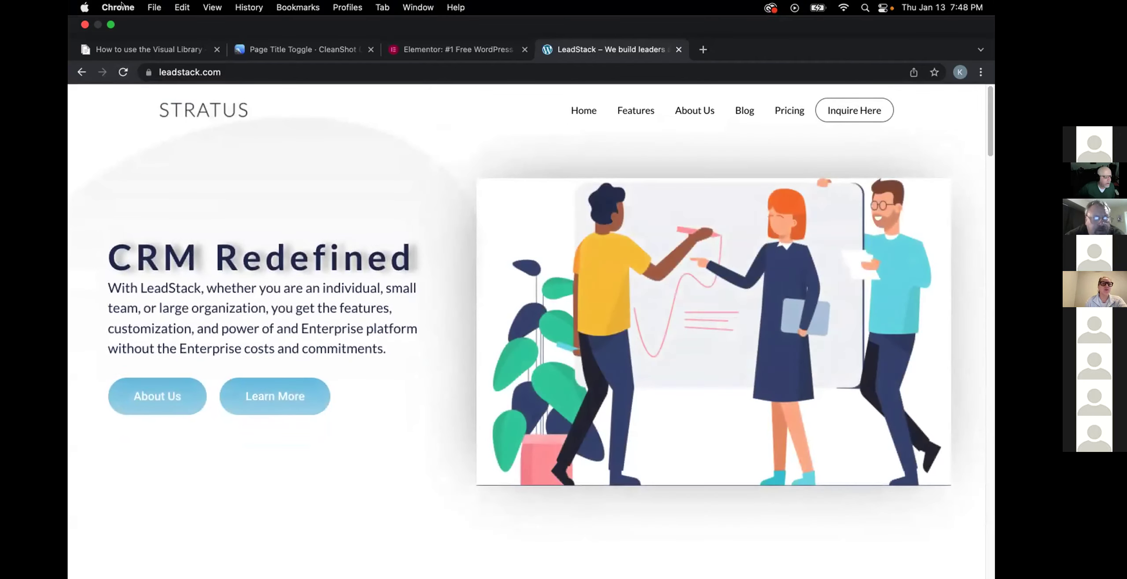
left_click(118, 7)
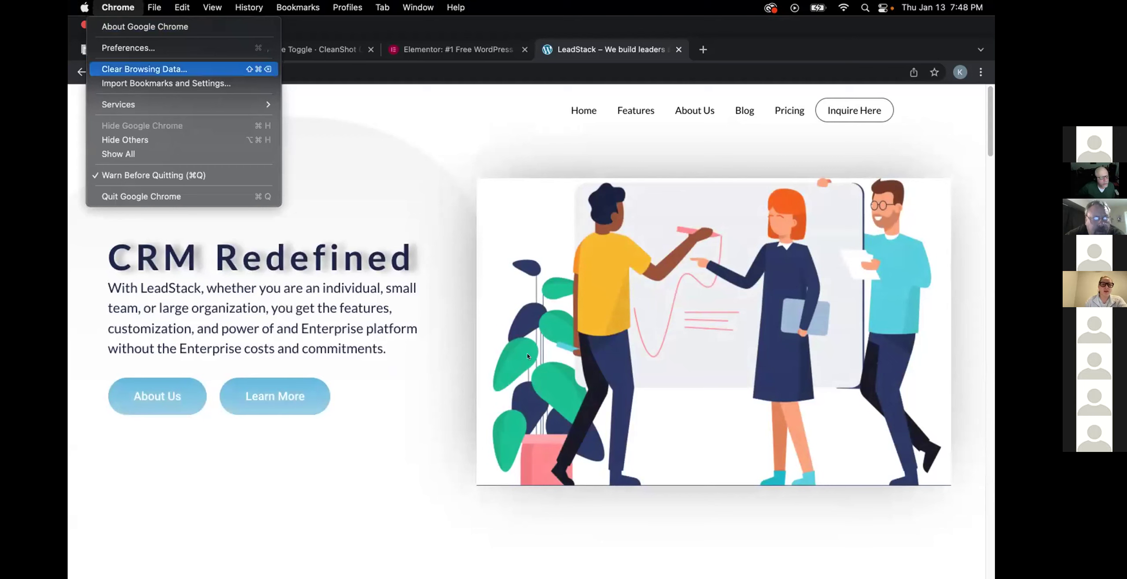
mouse_move(146, 100)
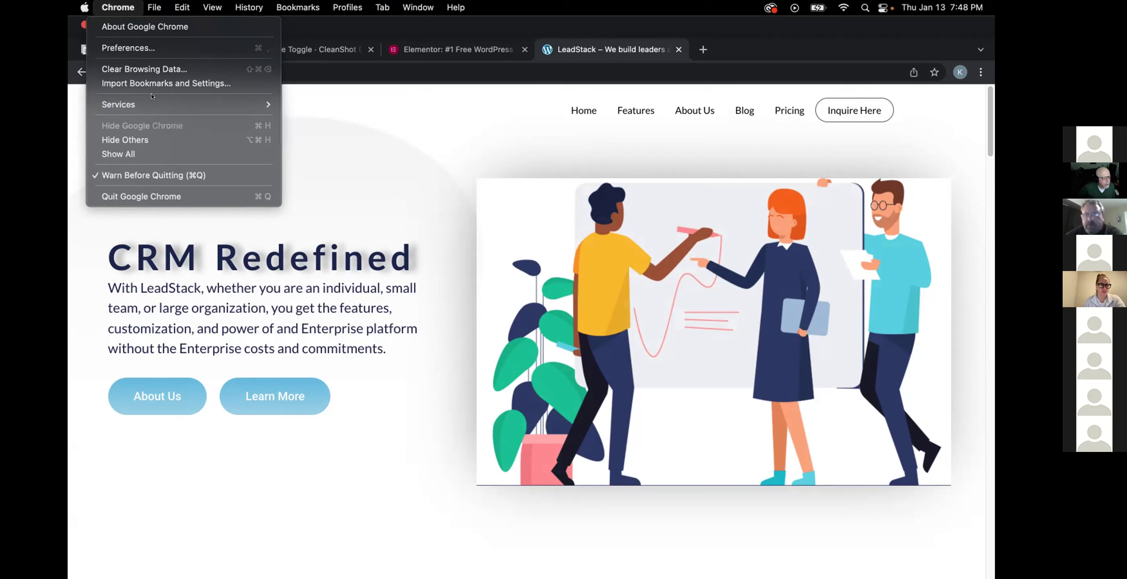
mouse_move(157, 9)
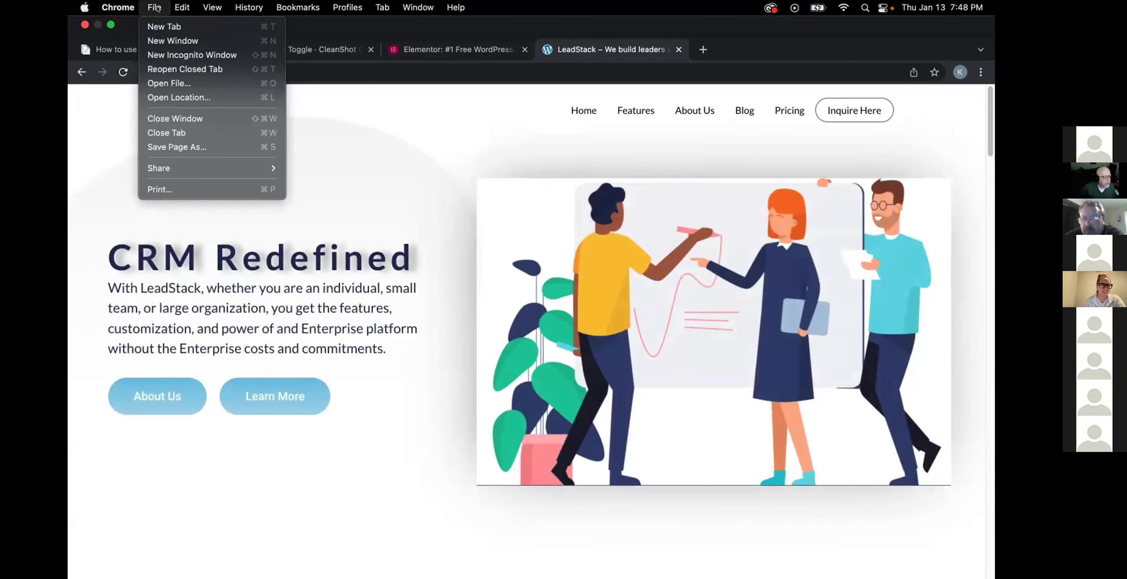
left_click(166, 53)
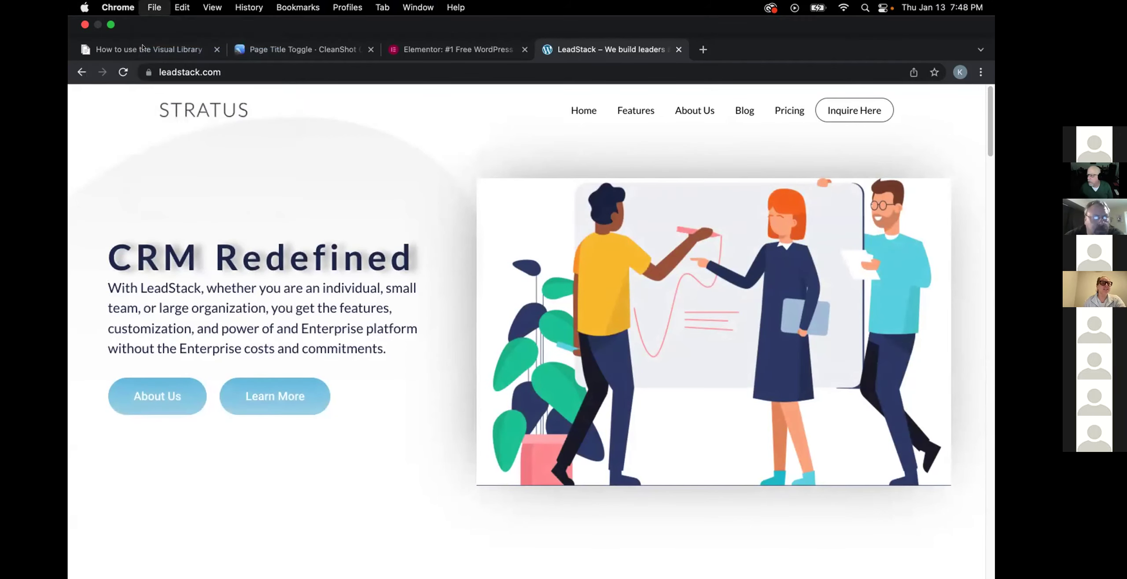
type("leadstack.com")
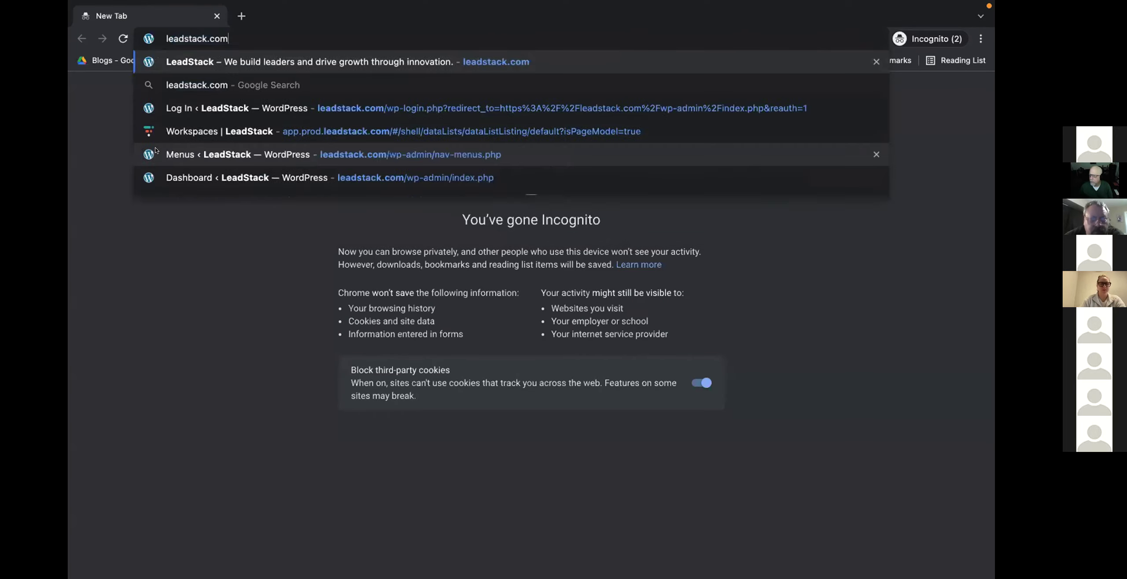
key("Return")
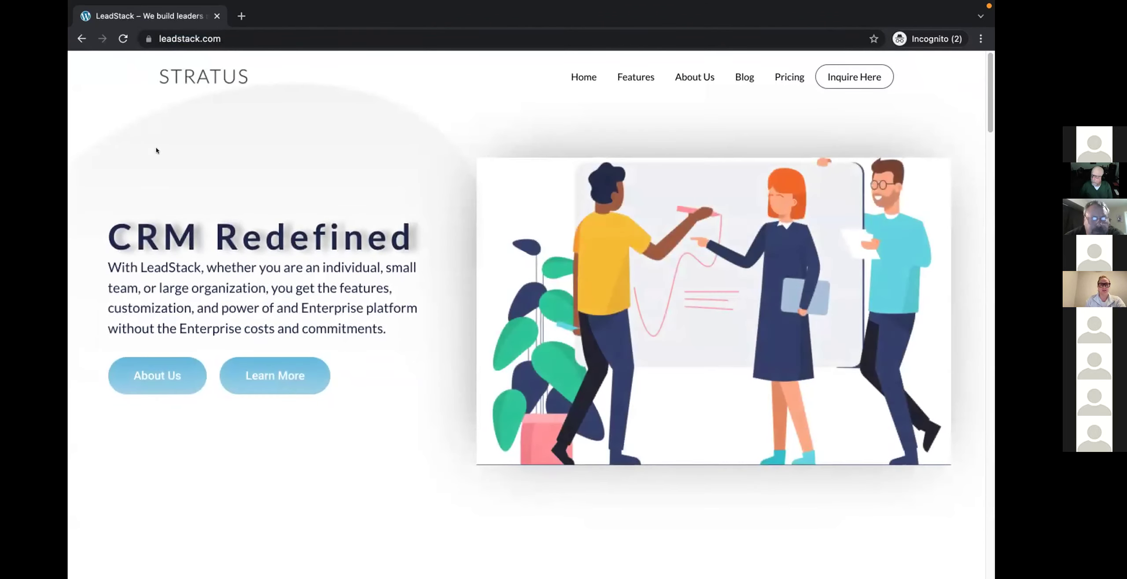
left_click(124, 38)
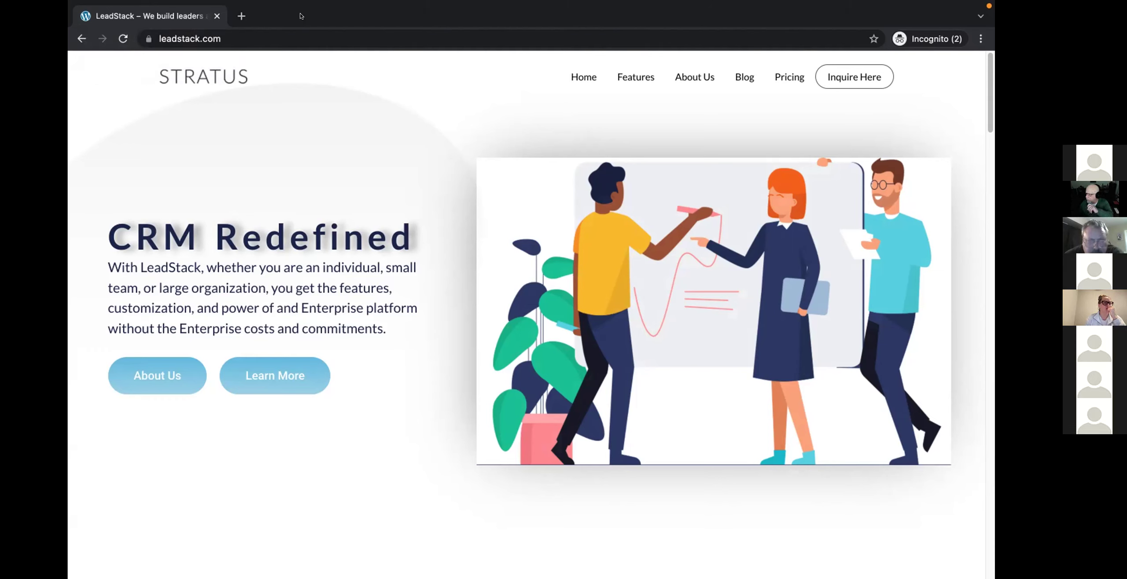
left_click(217, 16)
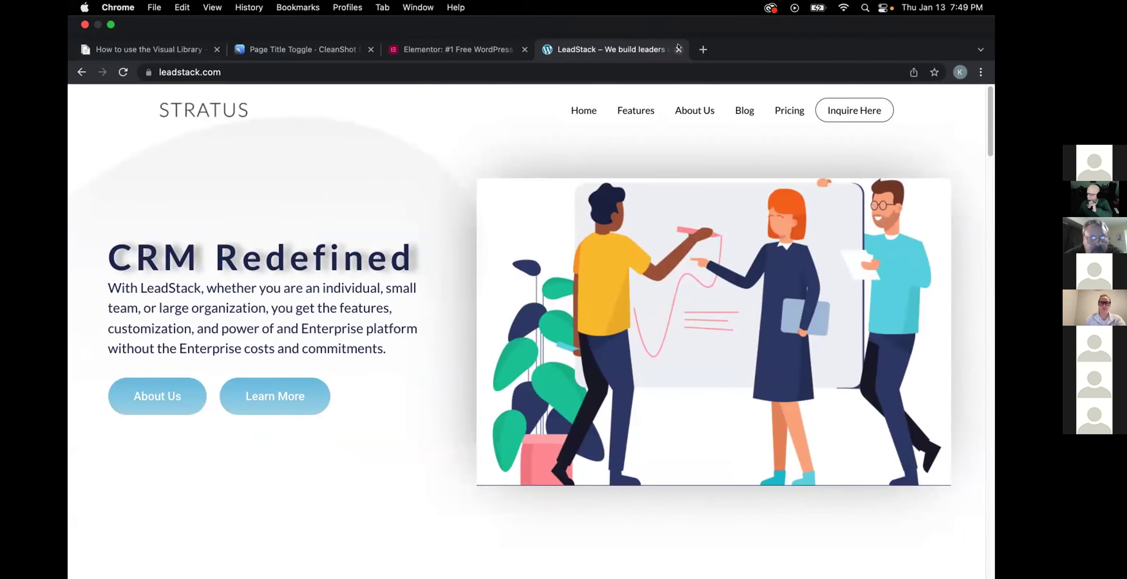
Replace the LeadStack tab with a new one and log in via the saved LeadStack login bookmark.
left_click(679, 49)
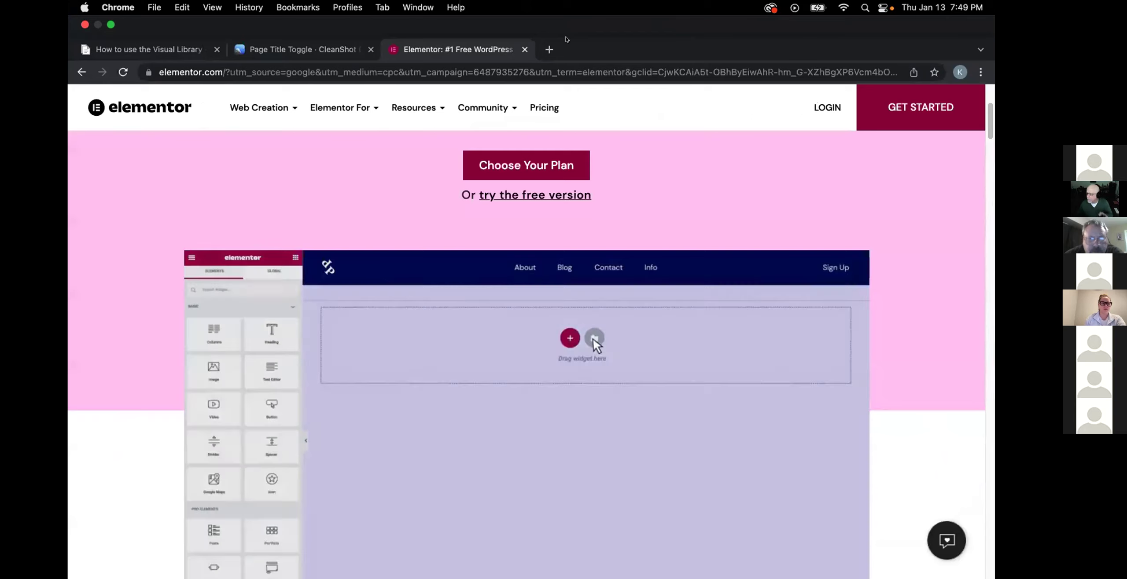
left_click(549, 49)
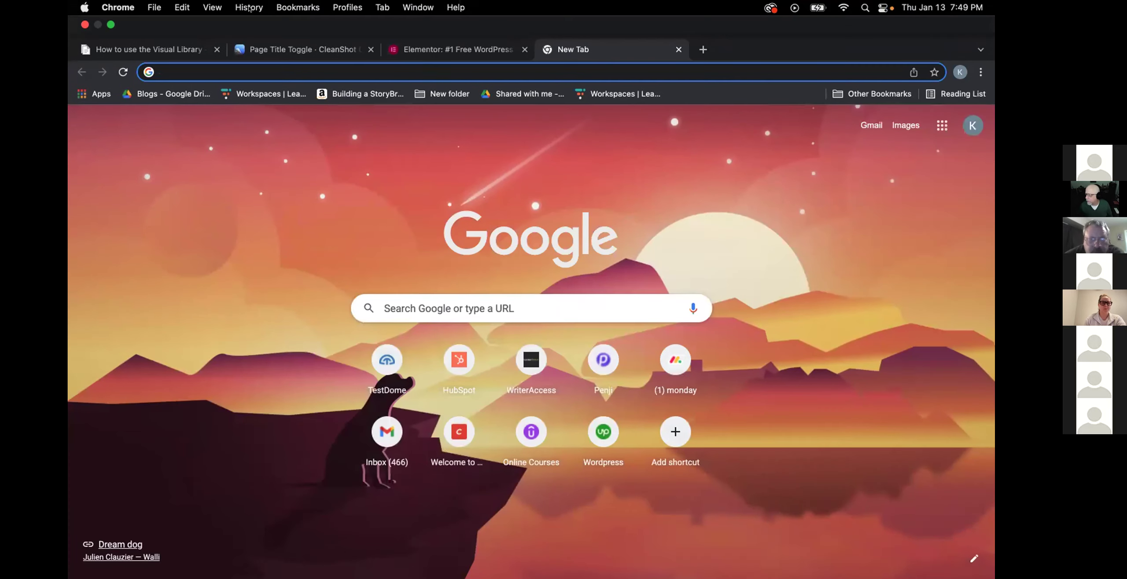
left_click(280, 8)
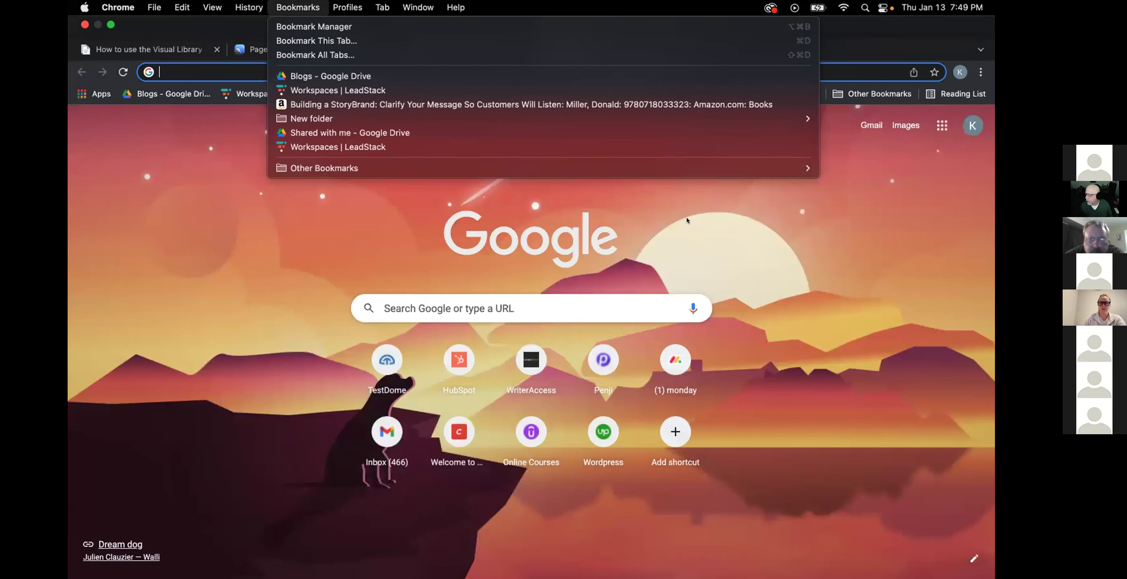
mouse_move(762, 169)
mouse_move(916, 168)
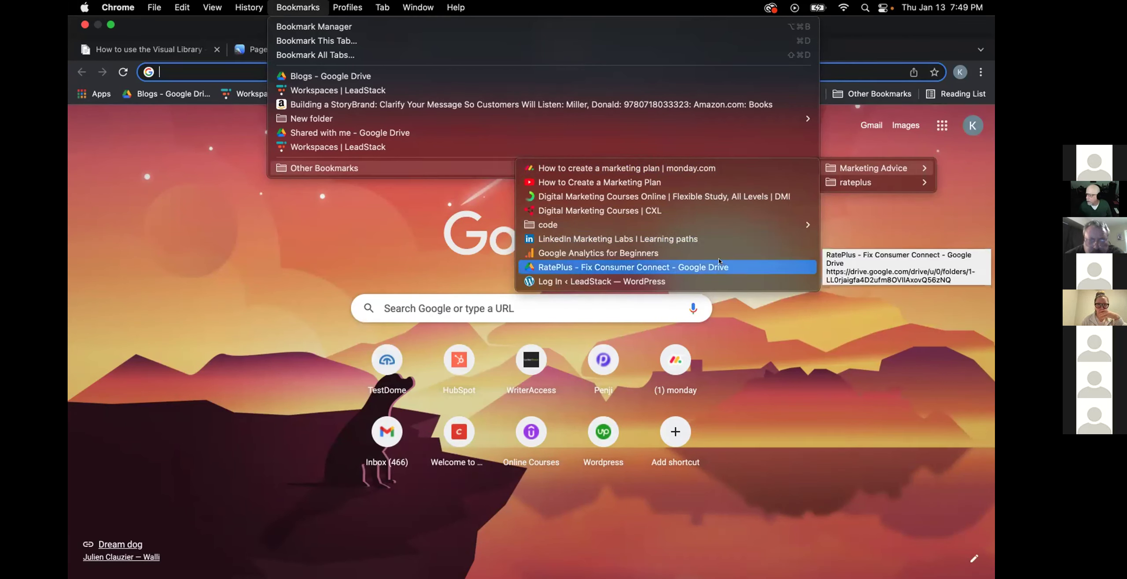
left_click(718, 281)
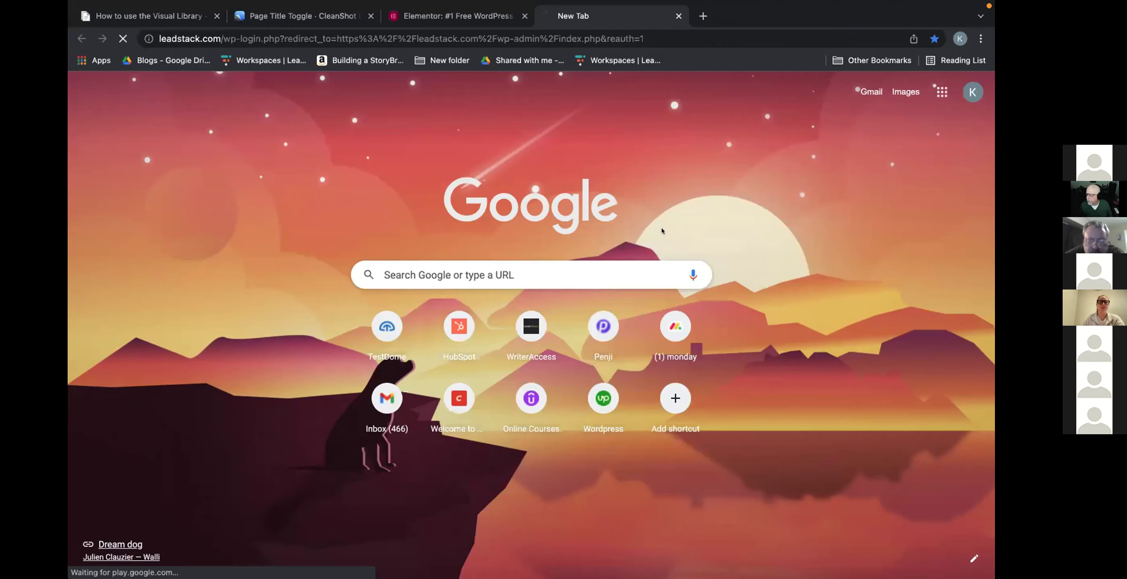
left_click(598, 326)
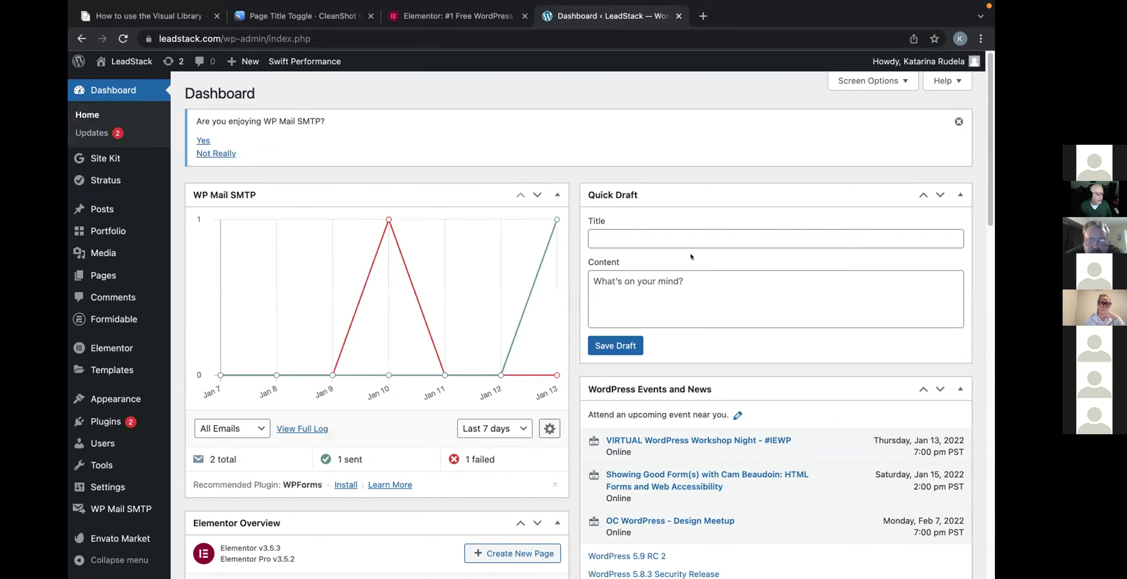
Launch the Customizer from the Appearance menu in the admin sidebar.
scroll(690, 257, "down", 1)
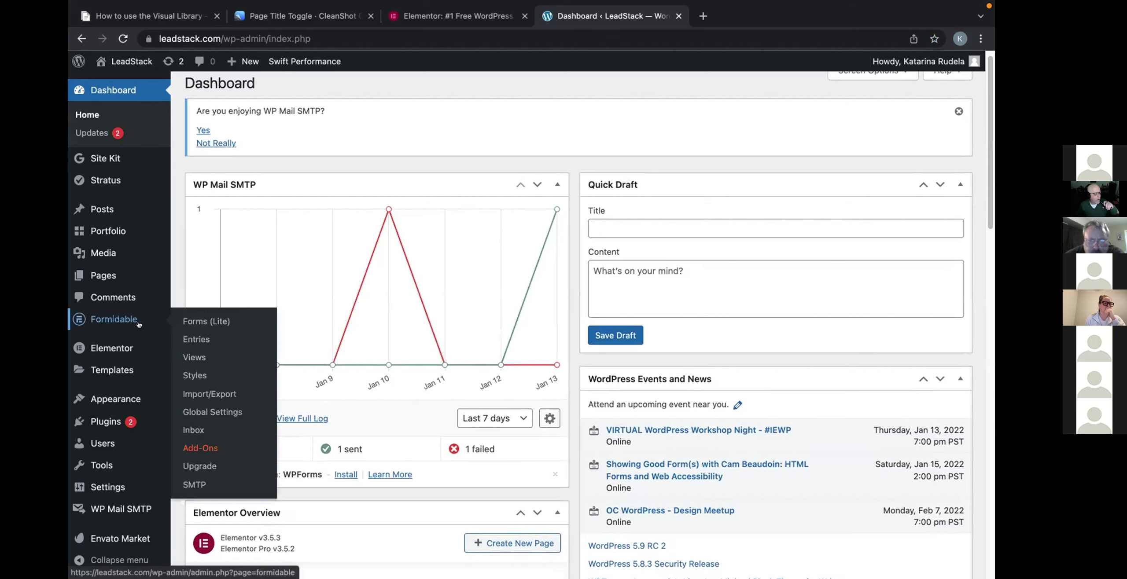
scroll(140, 340, "down", 1)
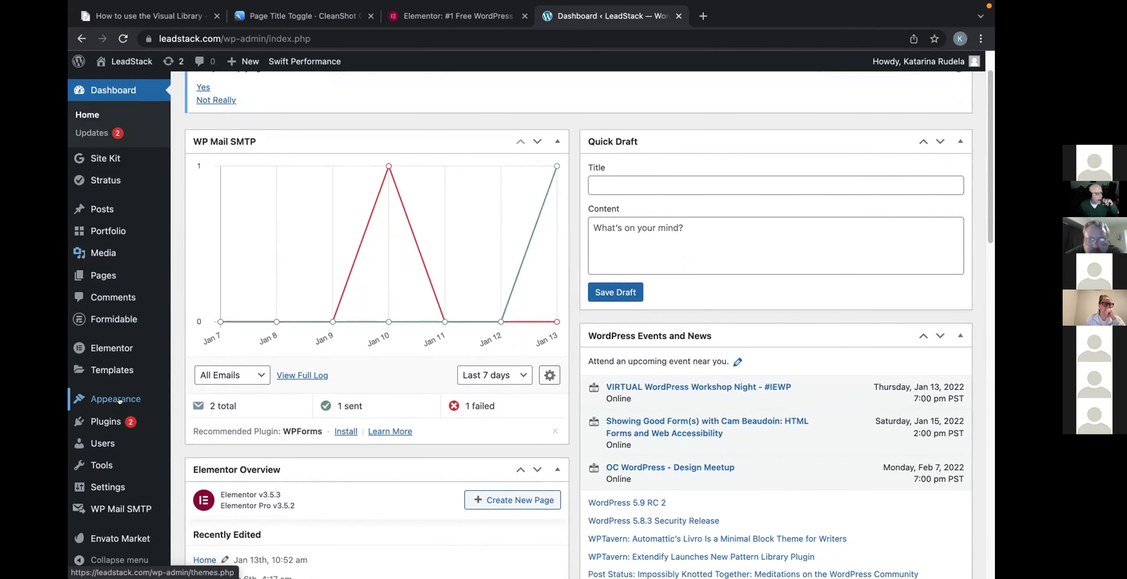
mouse_move(132, 399)
left_click(201, 419)
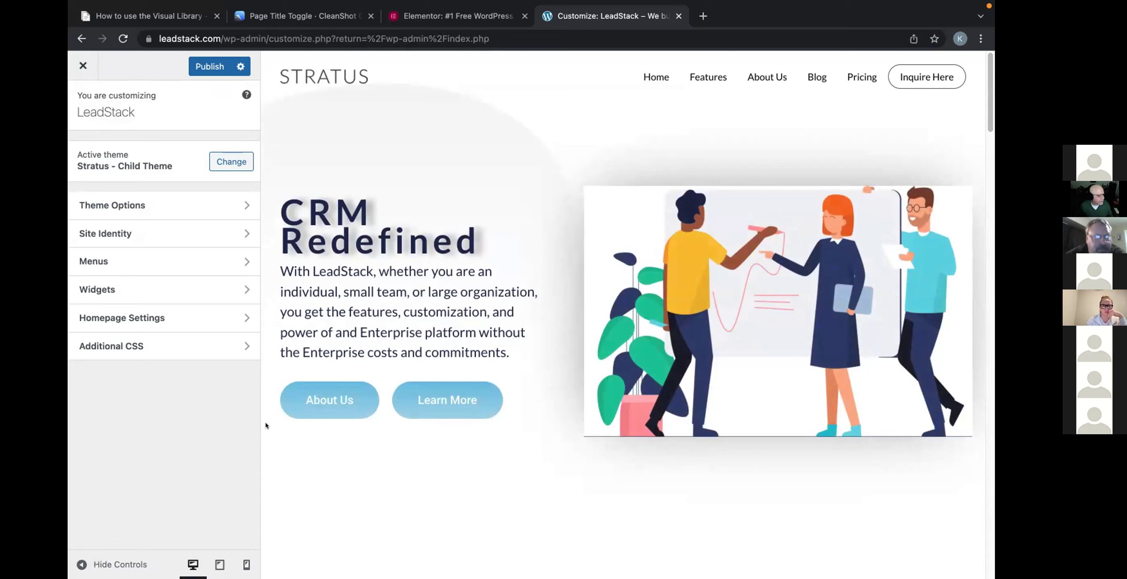
Go to Theme Options > Header & Footer and scroll to the Logo section showing height 100.
left_click(117, 204)
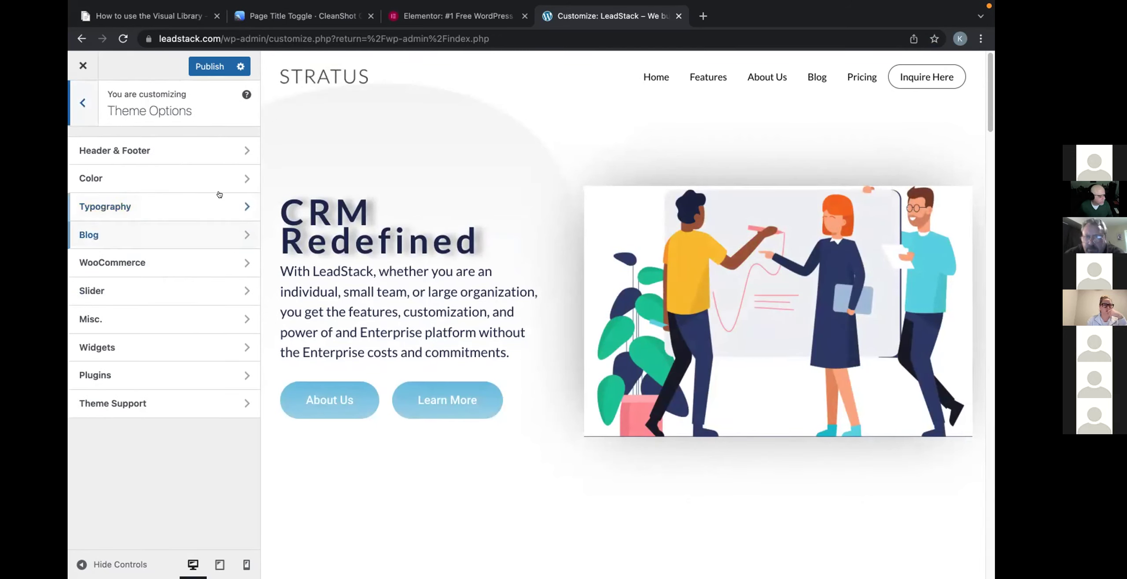
left_click(223, 155)
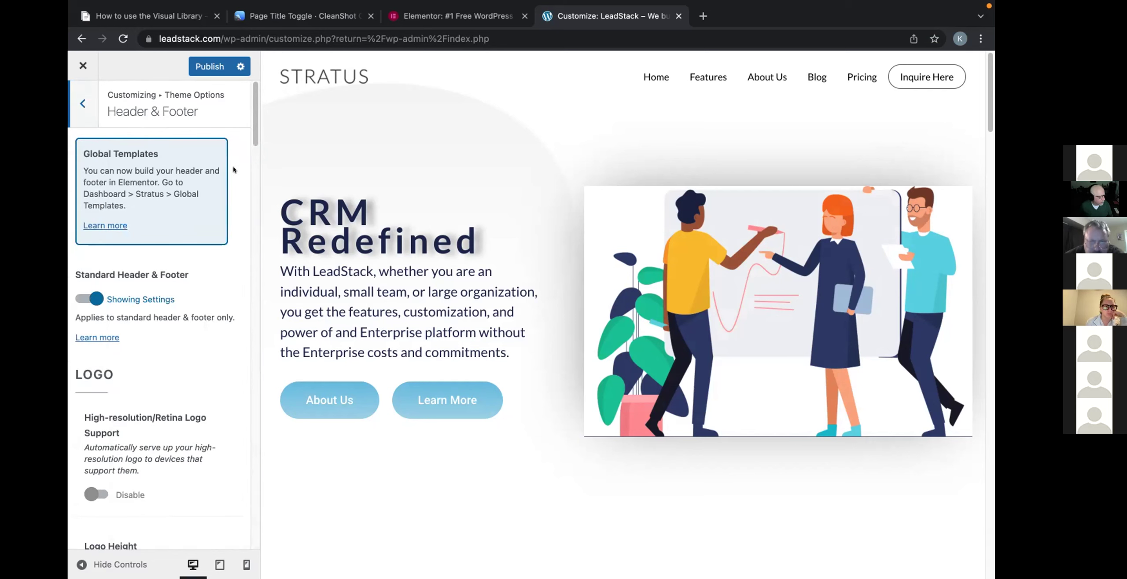
scroll(234, 170, "down", 5)
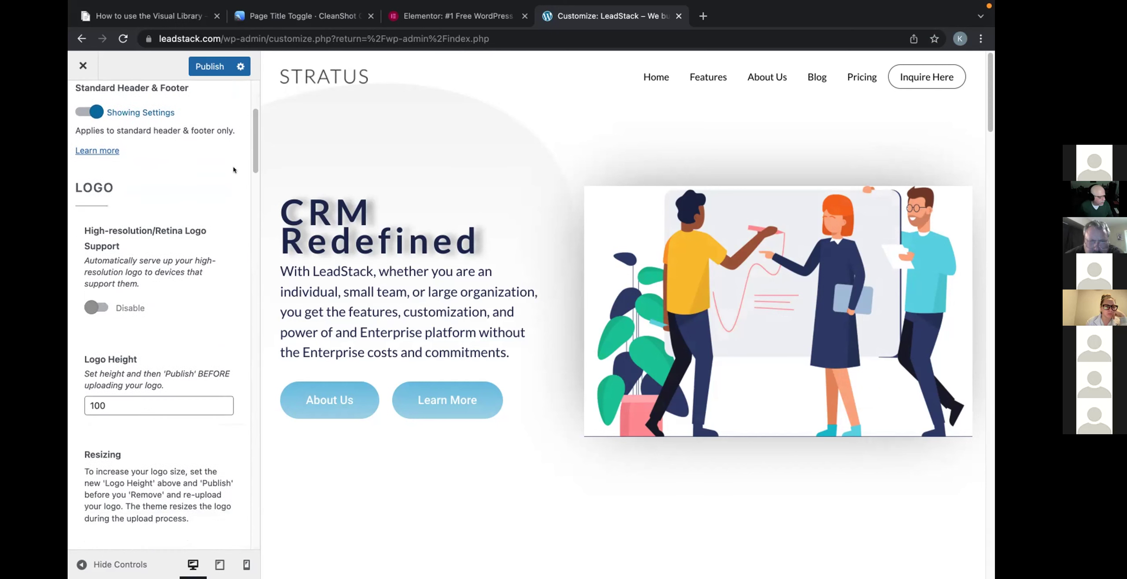
scroll(233, 170, "down", 3)
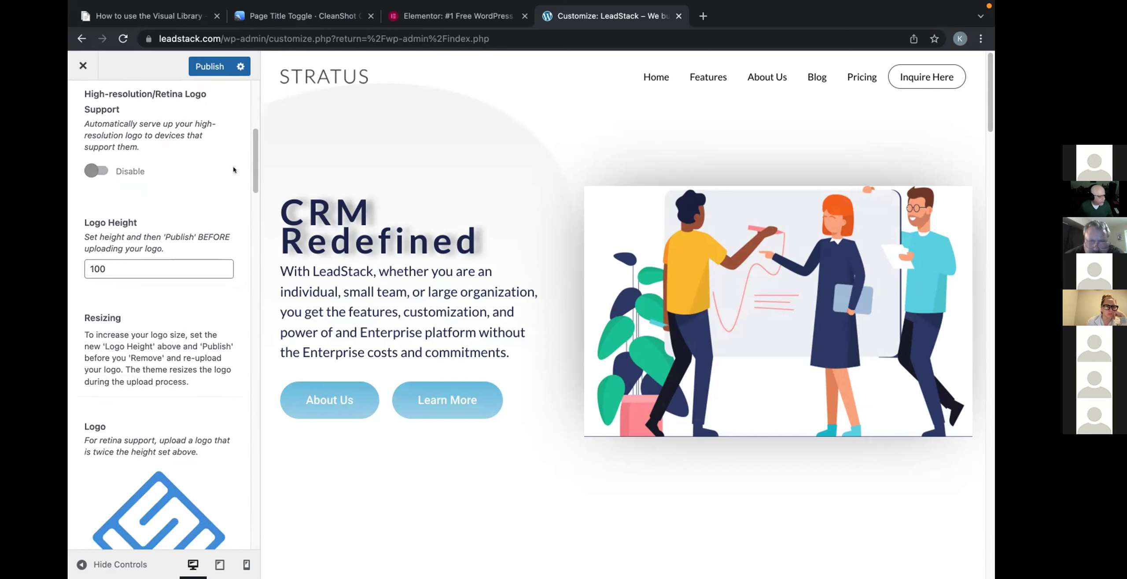
scroll(233, 170, "down", 1)
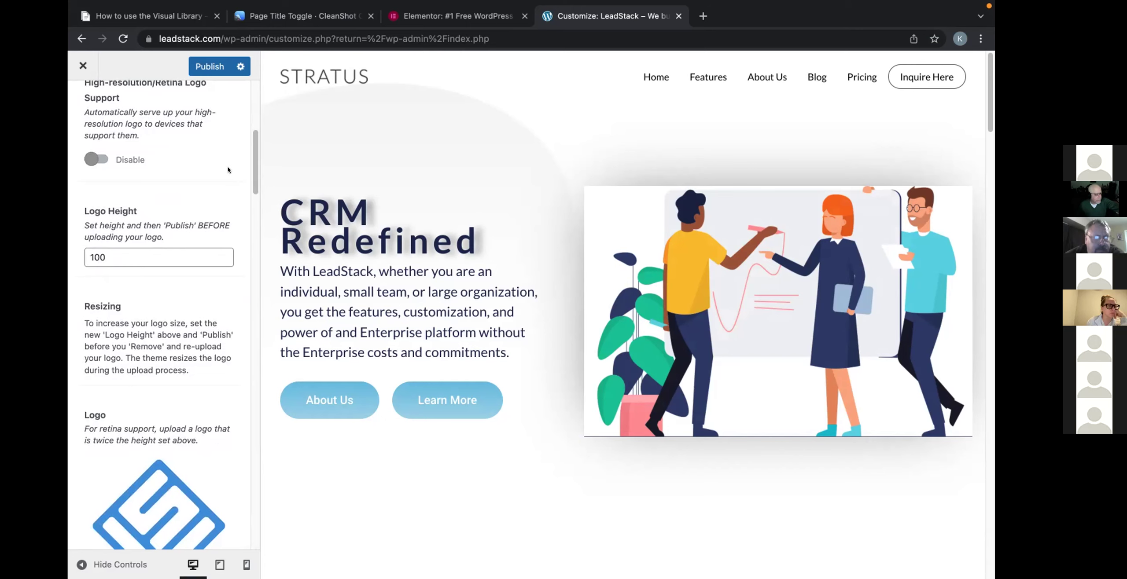
Set High-resolution/Retina Logo Support to Enable.
left_click(96, 159)
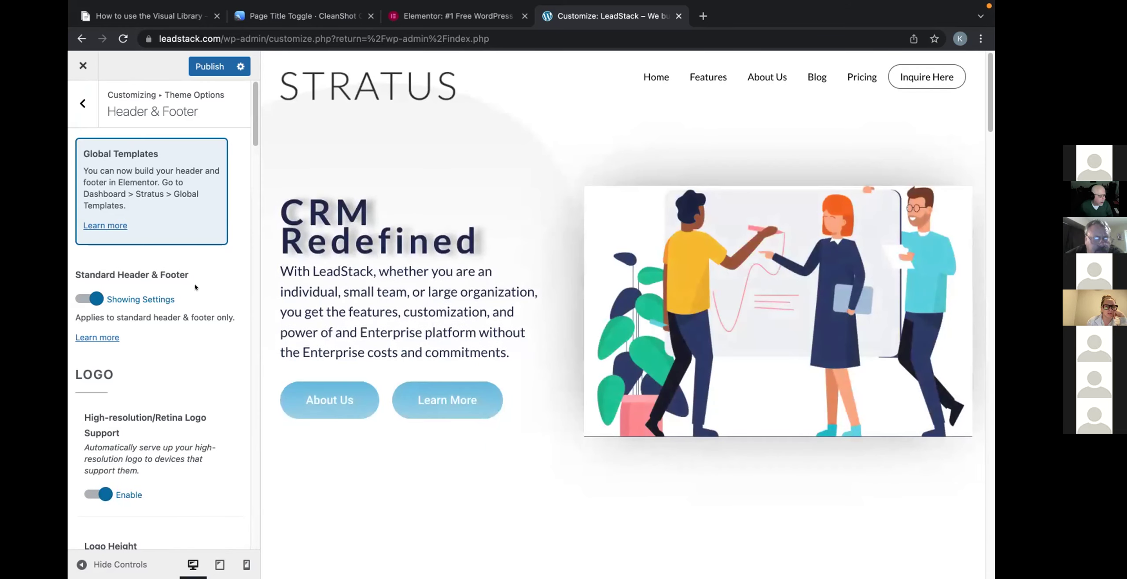
scroll(195, 287, "down", 5)
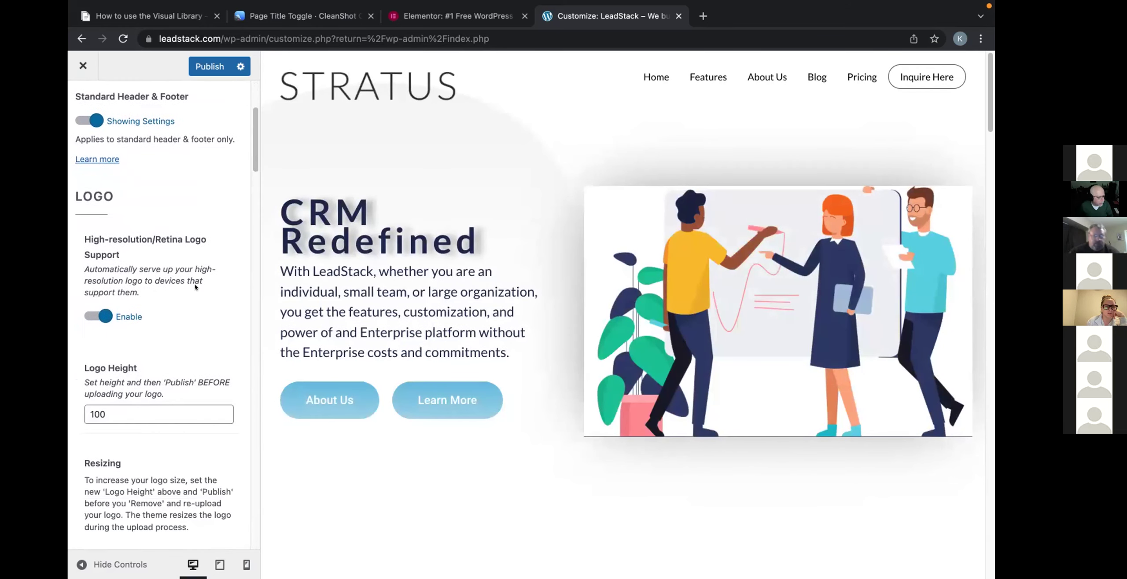
scroll(195, 287, "down", 4)
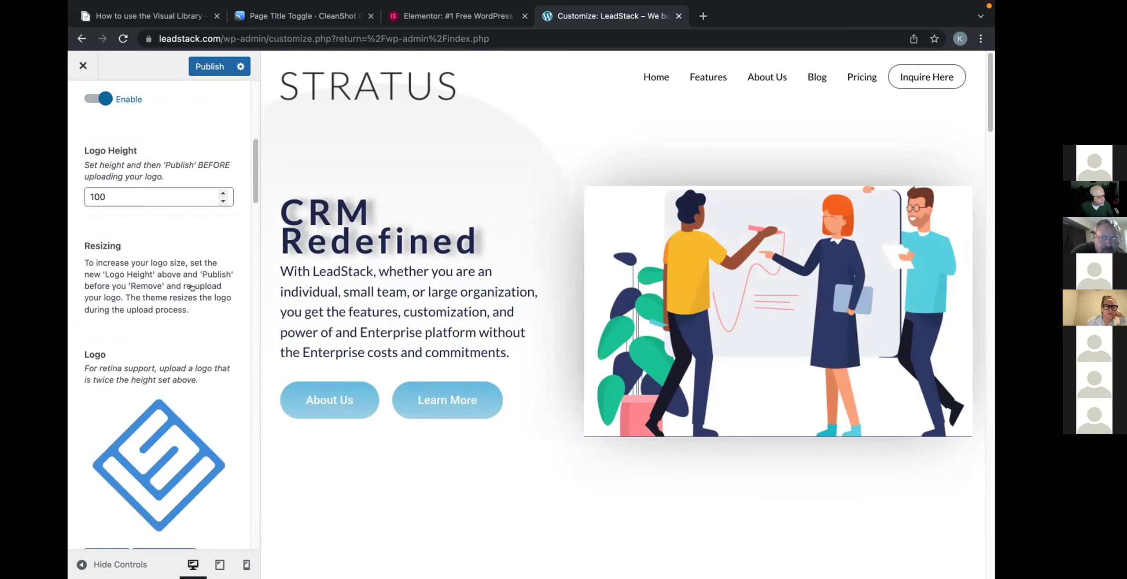
scroll(192, 288, "down", 4)
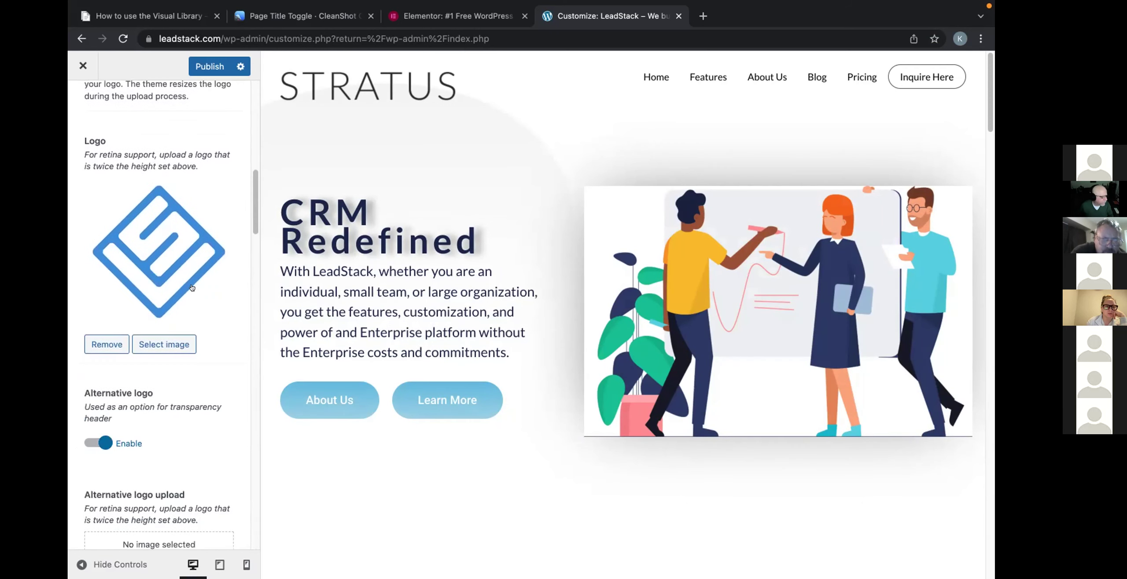
scroll(192, 288, "down", 4)
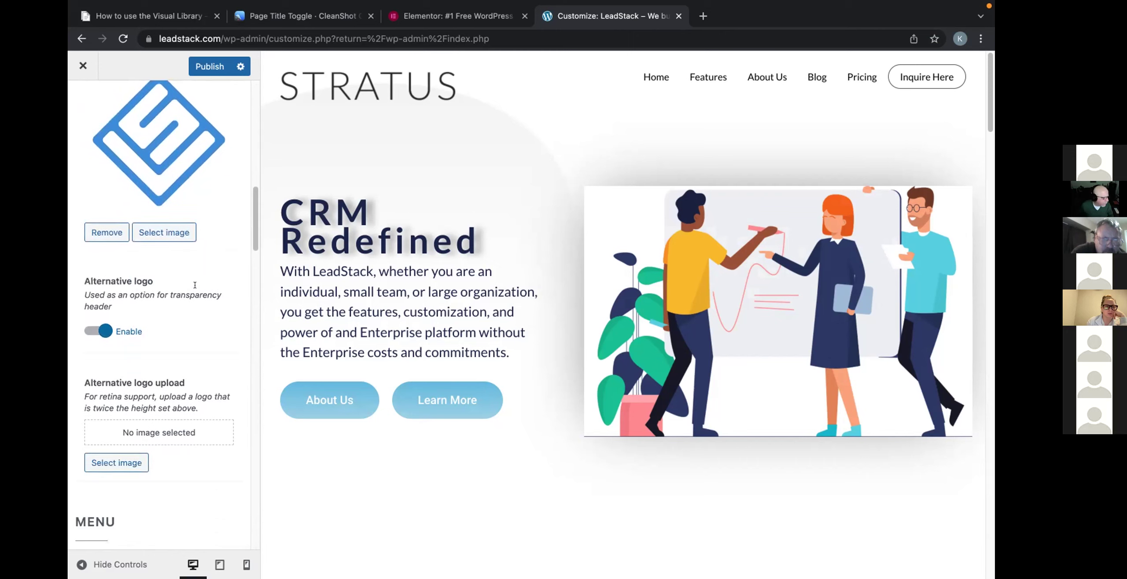
scroll(195, 286, "down", 3)
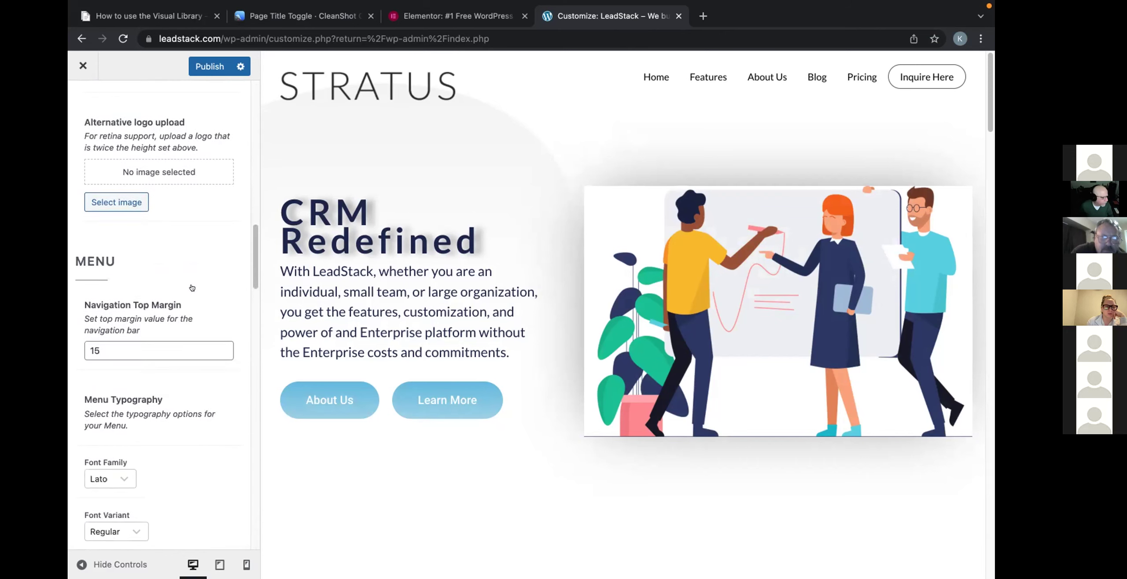
scroll(195, 287, "down", 1)
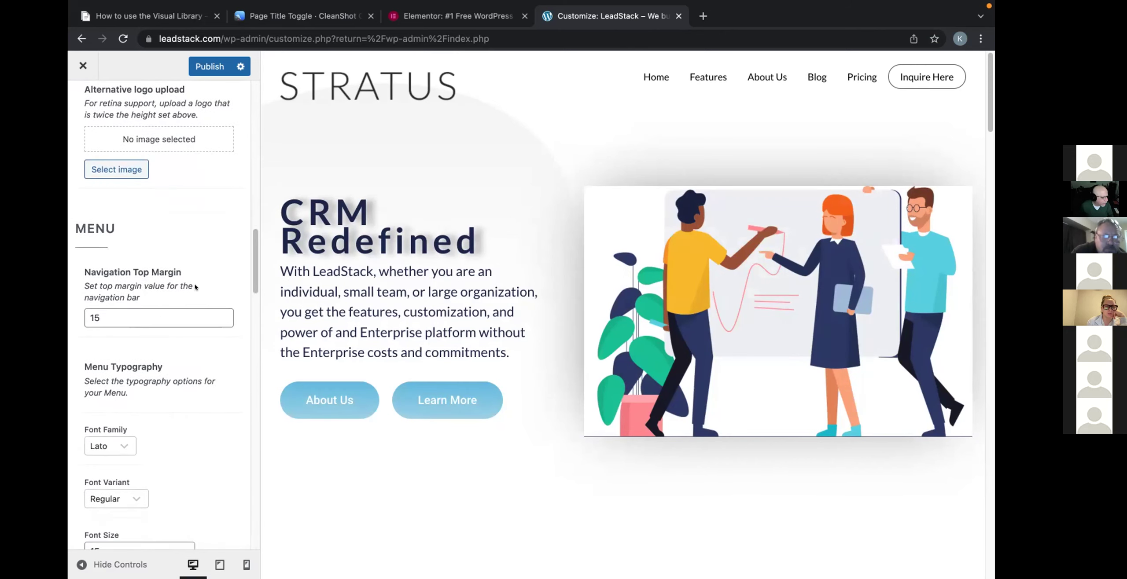
scroll(195, 286, "down", 2)
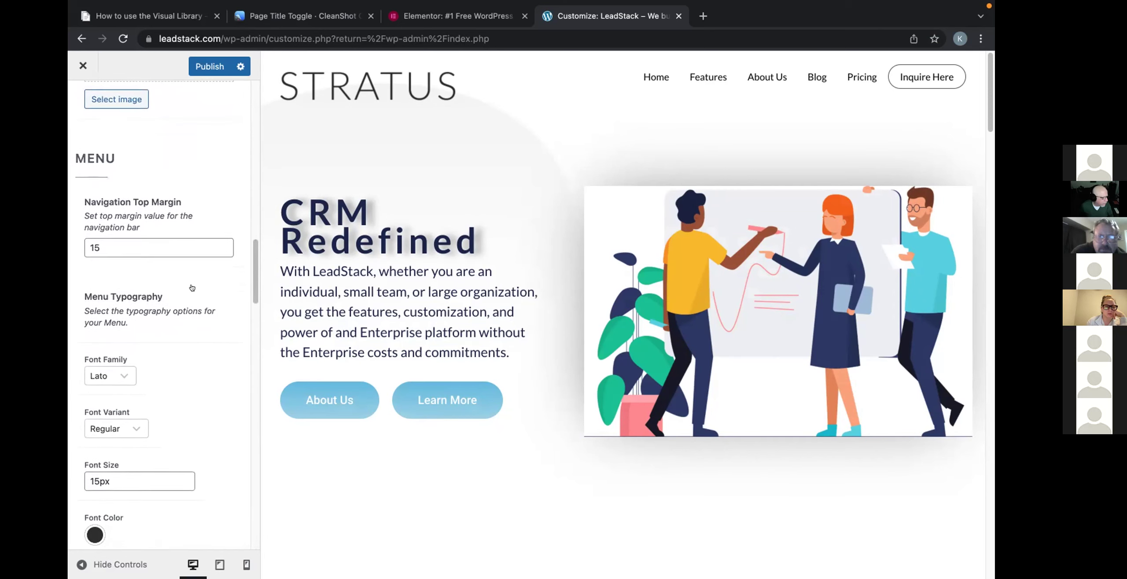
scroll(195, 287, "down", 3)
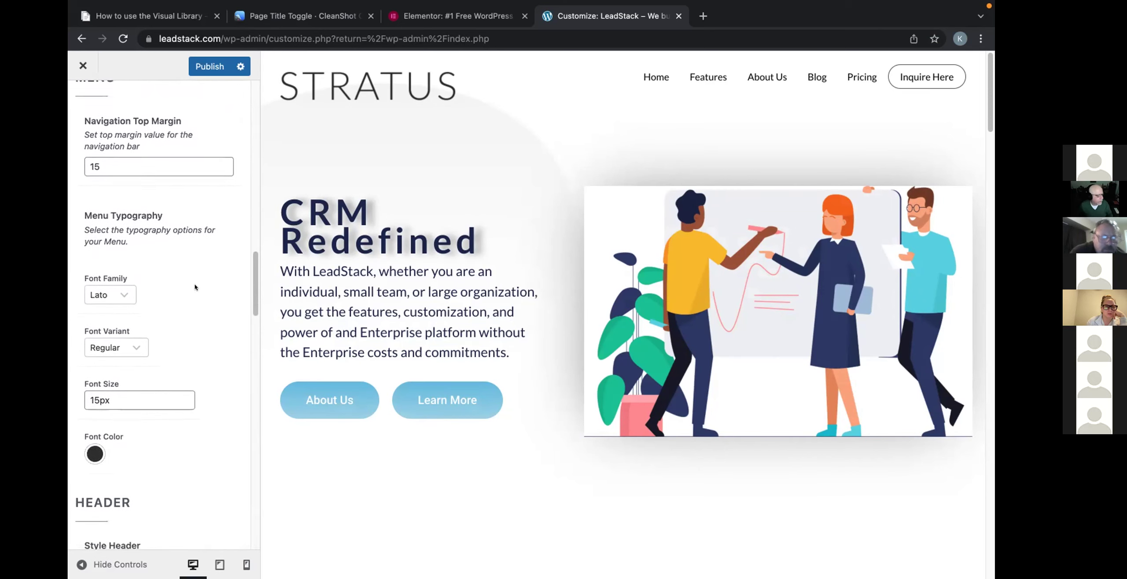
scroll(195, 287, "down", 2)
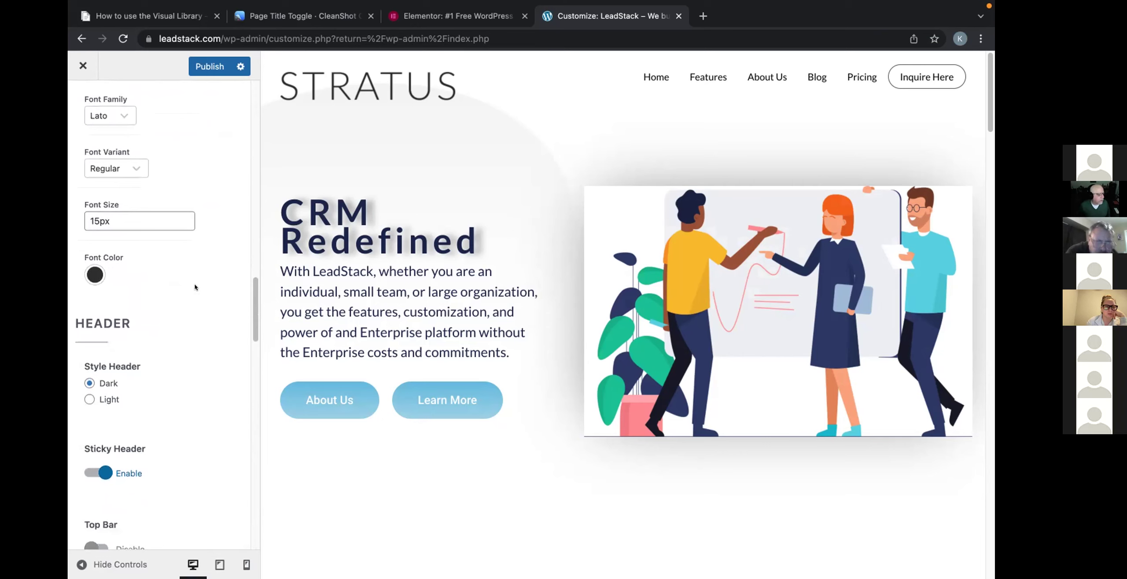
scroll(195, 287, "down", 1)
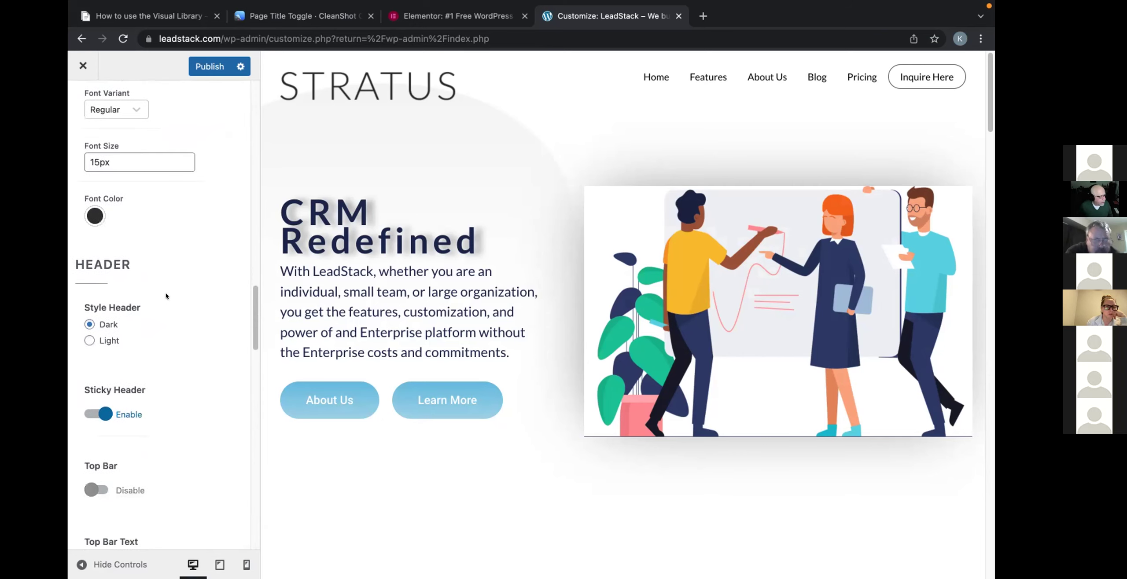
scroll(166, 295, "down", 1)
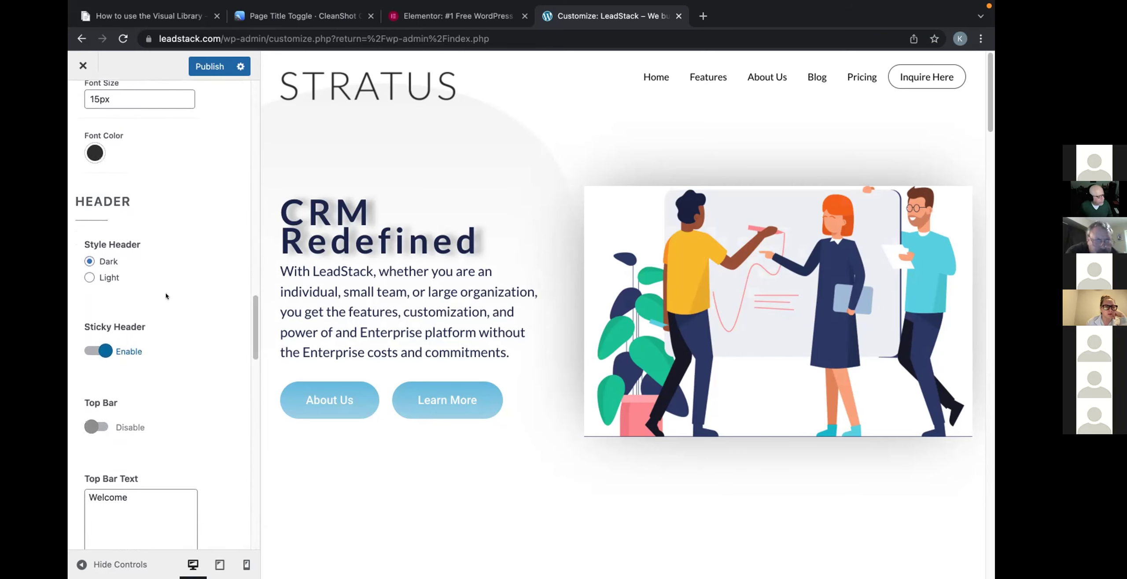
Toggle Sticky Header off and back on, leaving it enabled.
left_click(97, 350)
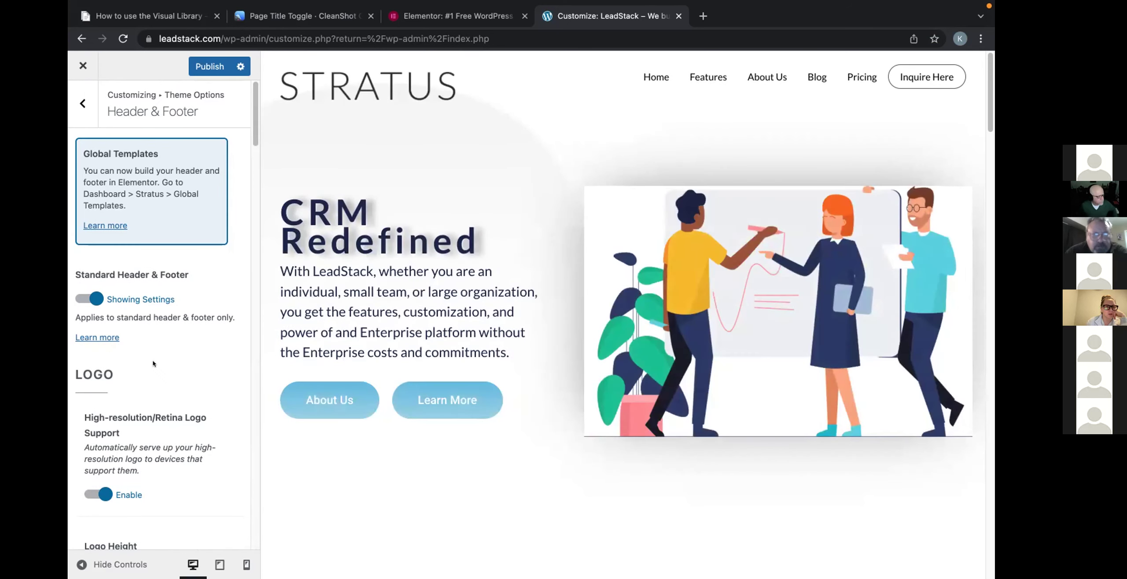
scroll(152, 361, "down", 7)
scroll(154, 361, "down", 7)
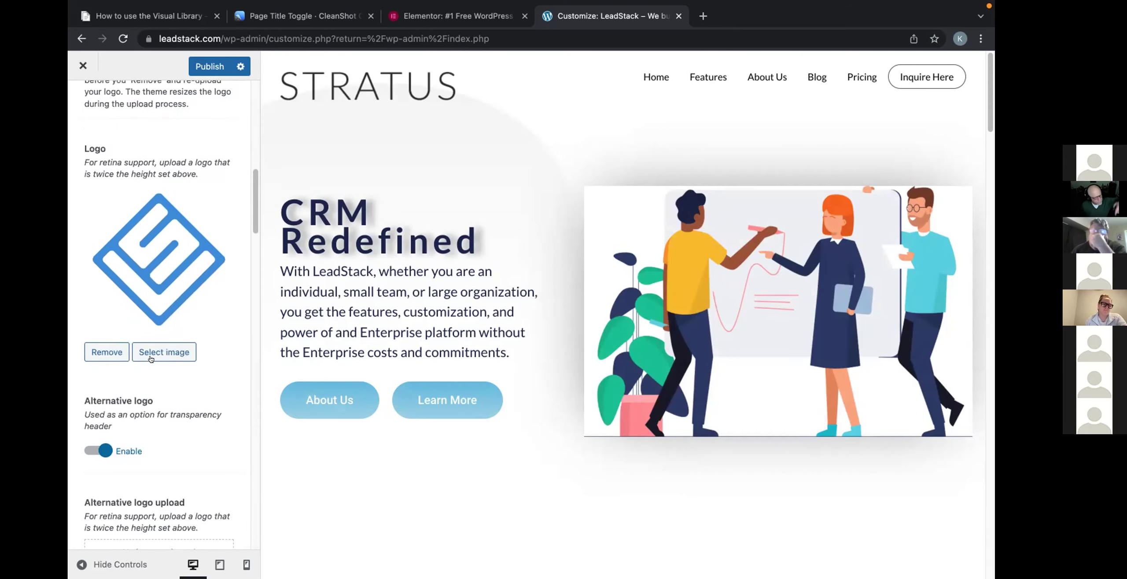
scroll(154, 359, "down", 8)
scroll(154, 358, "up", 2)
scroll(154, 359, "down", 1)
scroll(155, 359, "up", 1)
scroll(154, 355, "down", 6)
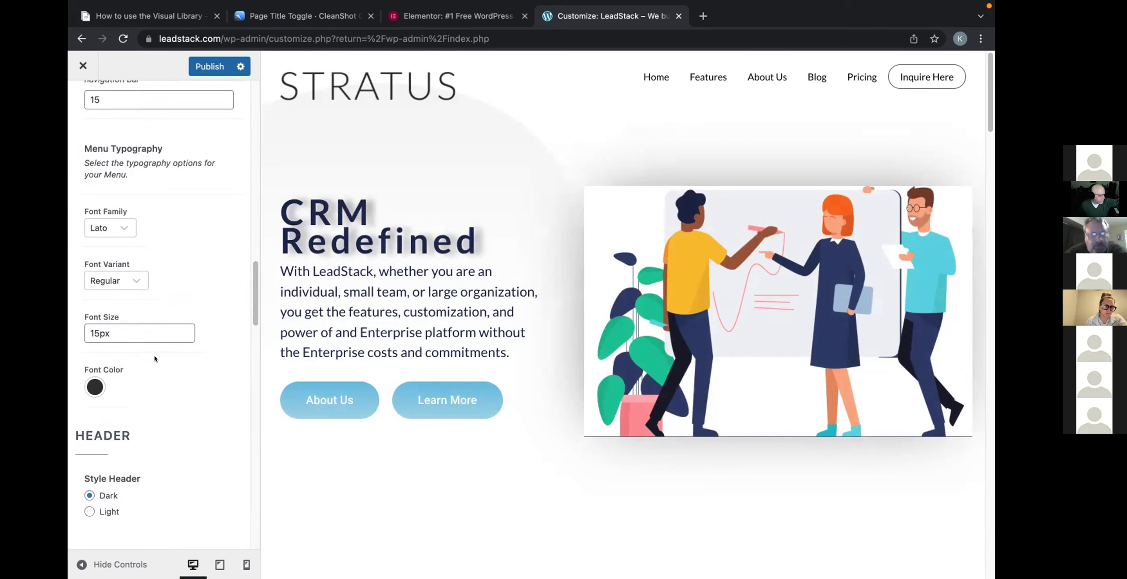
scroll(145, 357, "down", 1)
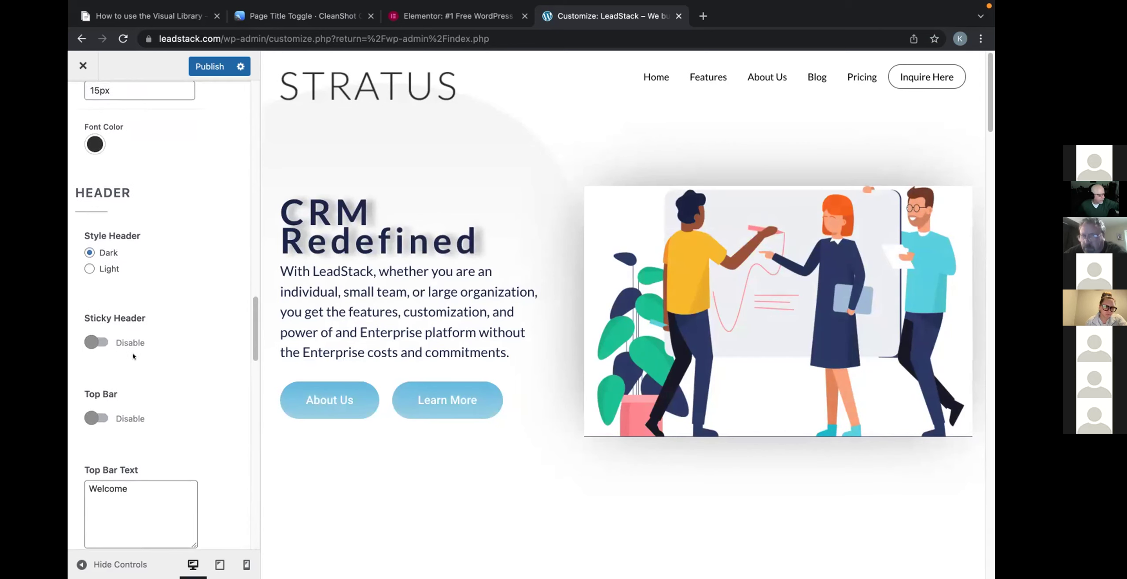
scroll(126, 357, "down", 2)
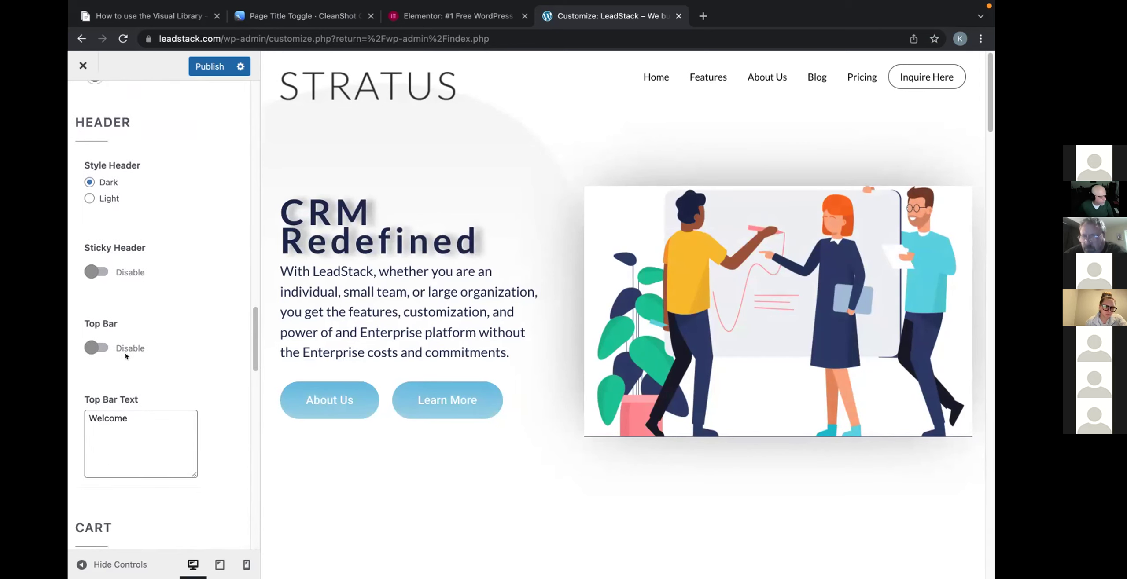
left_click(97, 271)
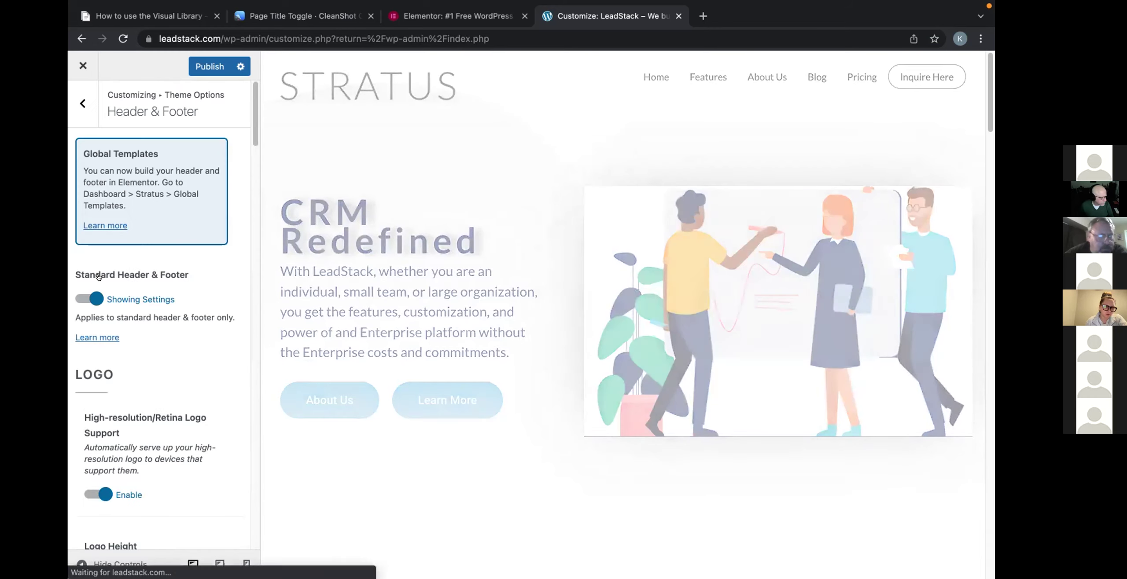
Turn Top Bar on to preview the welcome strip, then disable it again.
scroll(162, 355, "down", 15)
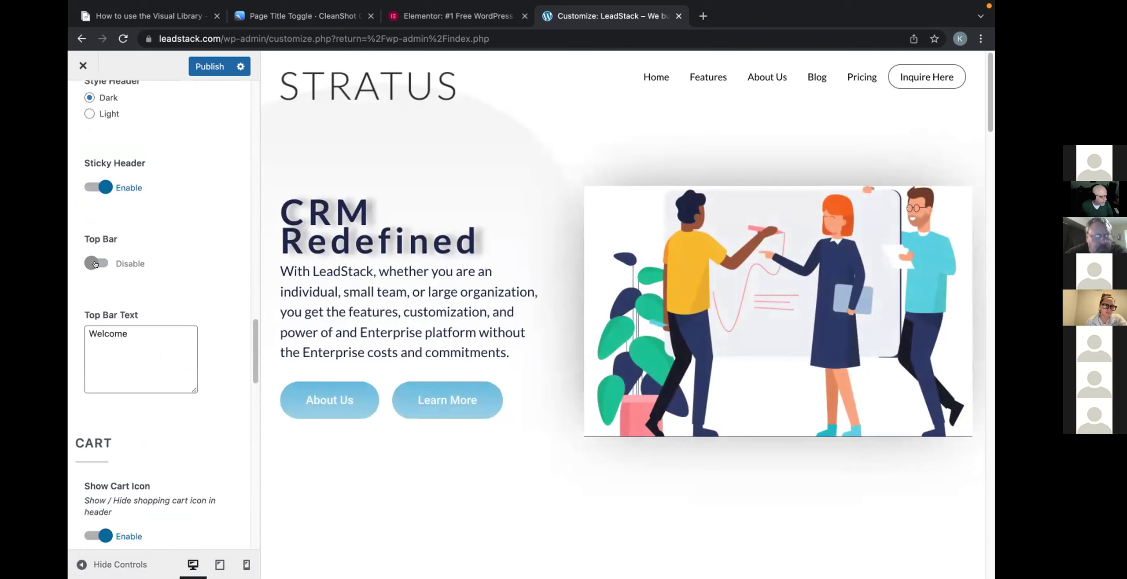
left_click(94, 264)
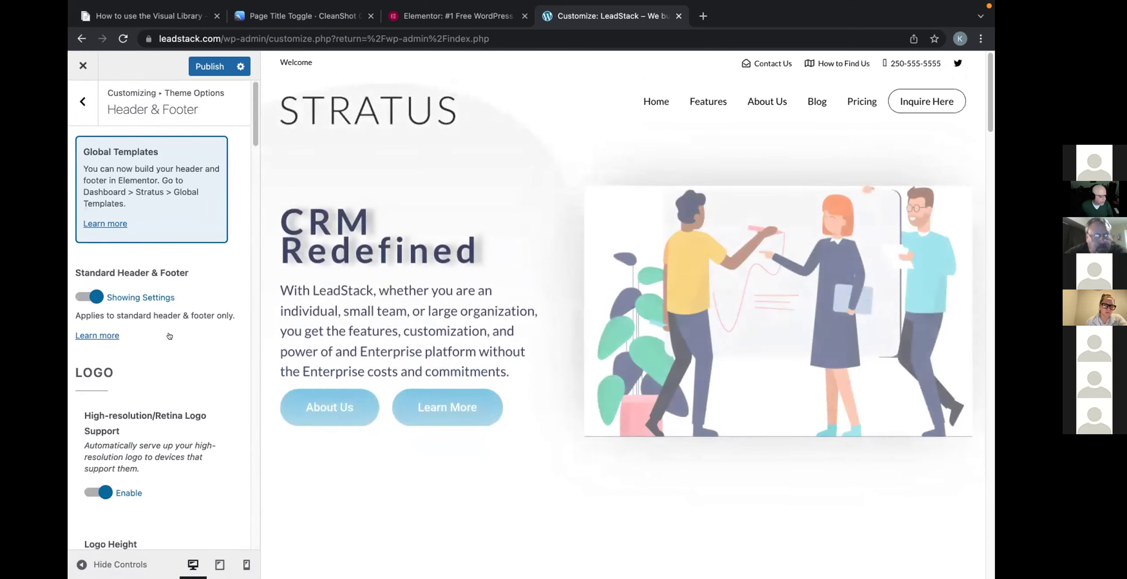
scroll(169, 336, "down", 10)
scroll(170, 336, "down", 10)
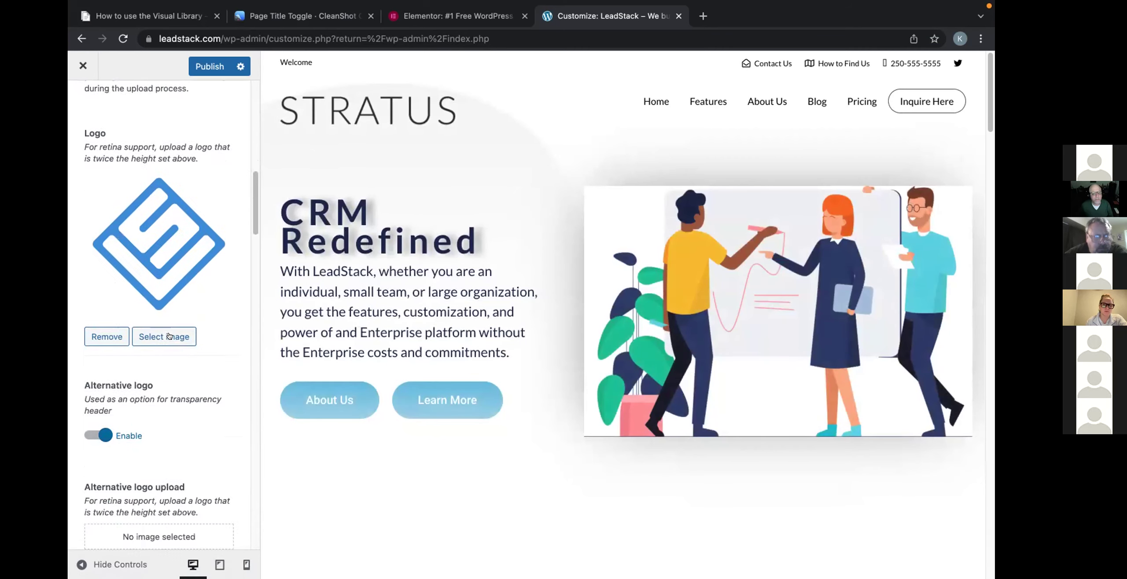
scroll(171, 336, "down", 2)
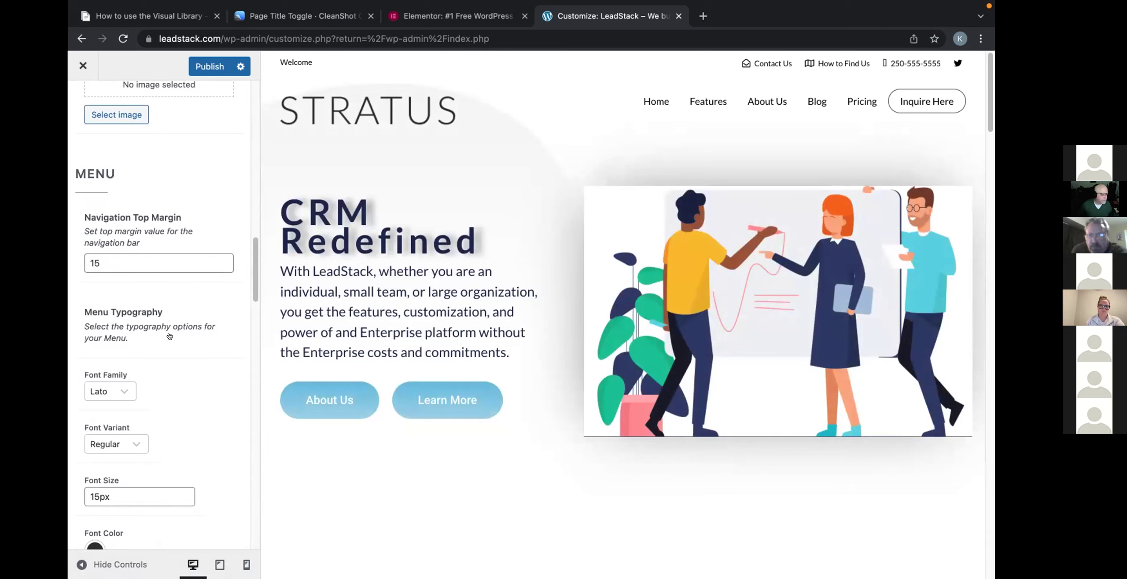
scroll(169, 336, "down", 15)
scroll(172, 336, "down", 1)
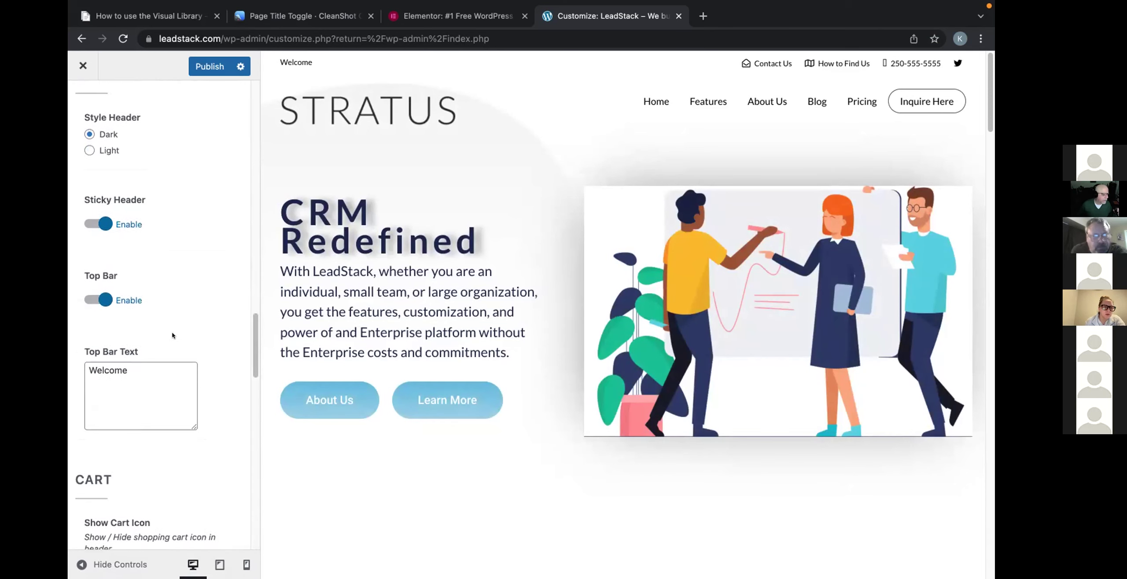
left_click(98, 272)
scroll(189, 378, "down", 10)
scroll(189, 379, "down", 15)
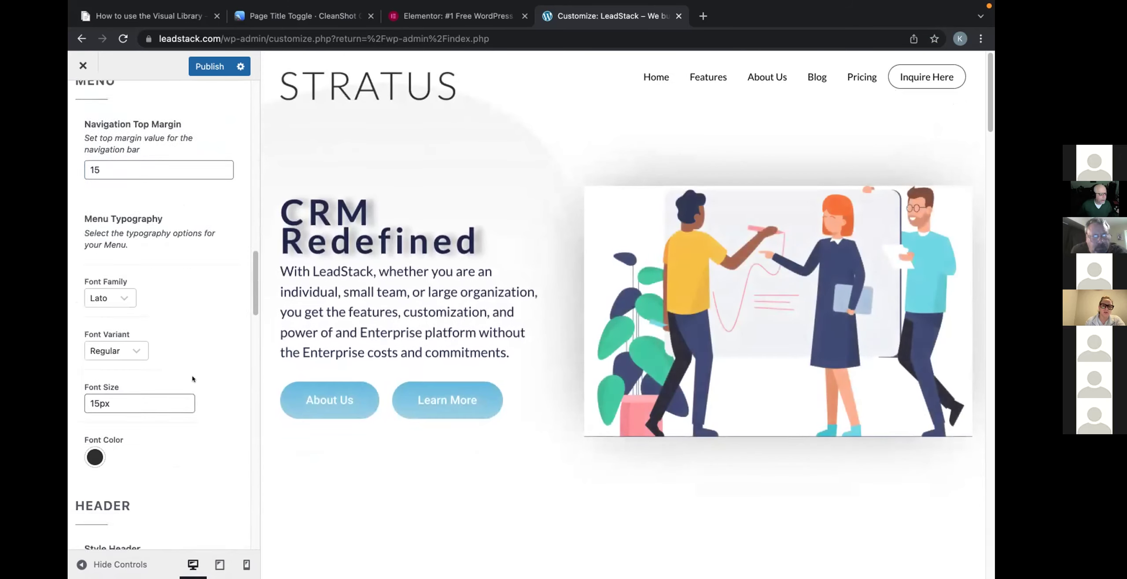
scroll(192, 375, "down", 2)
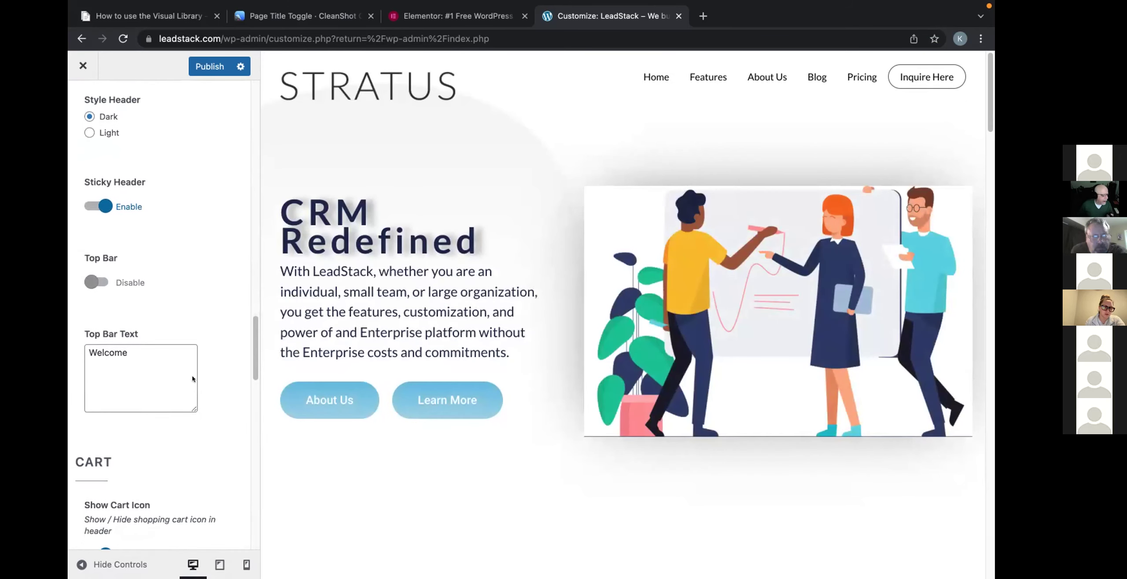
scroll(192, 377, "down", 10)
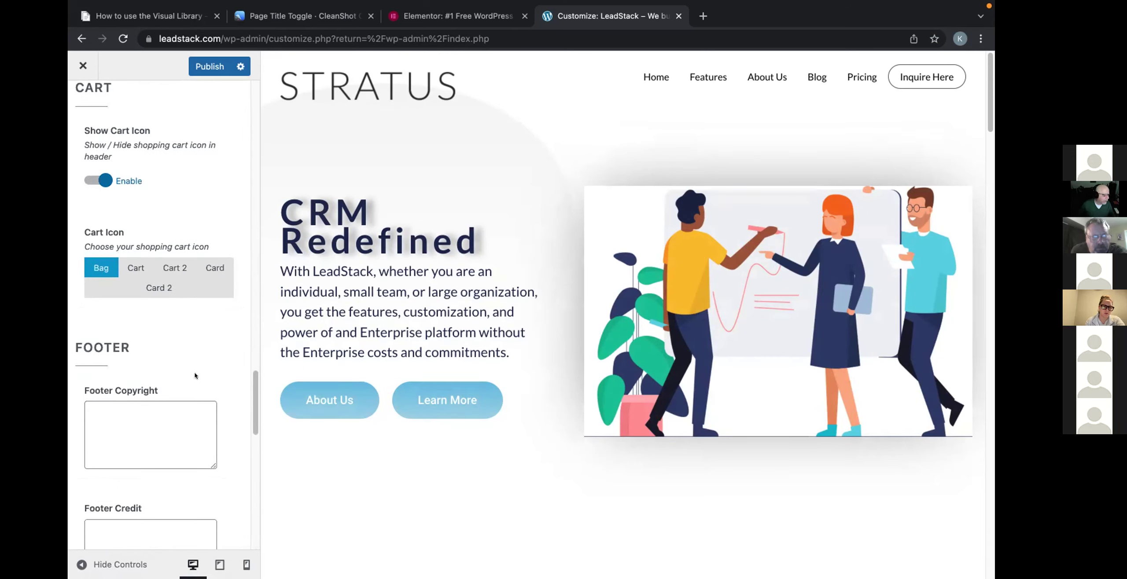
Expand Top Bar Icons' Icon Block 1 showing Contact Us, fa fa-envelope-open-o and its mailto URL.
scroll(195, 376, "down", 13)
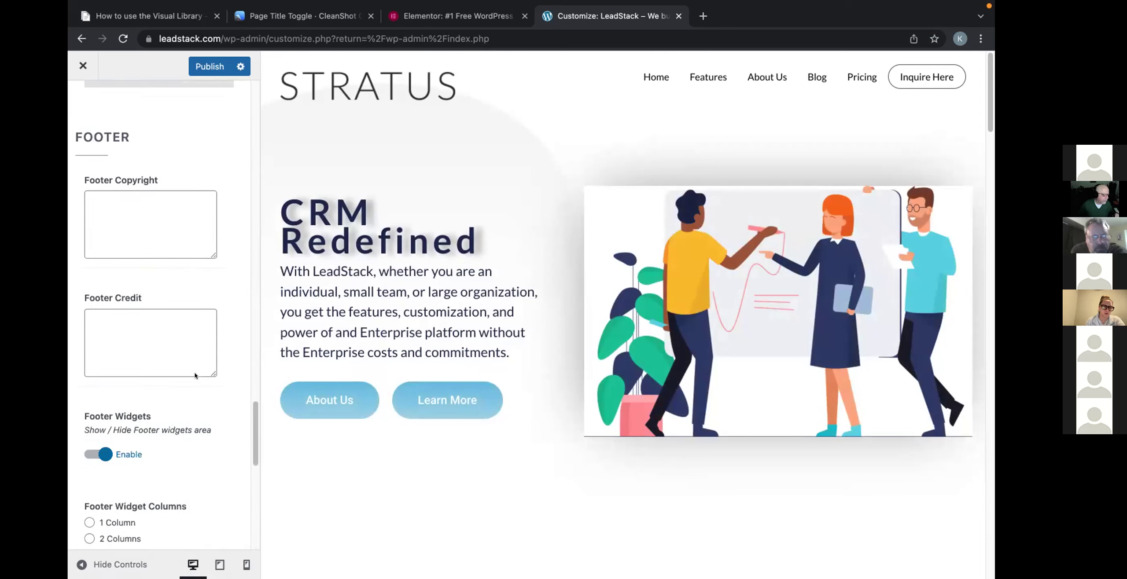
scroll(195, 376, "down", 9)
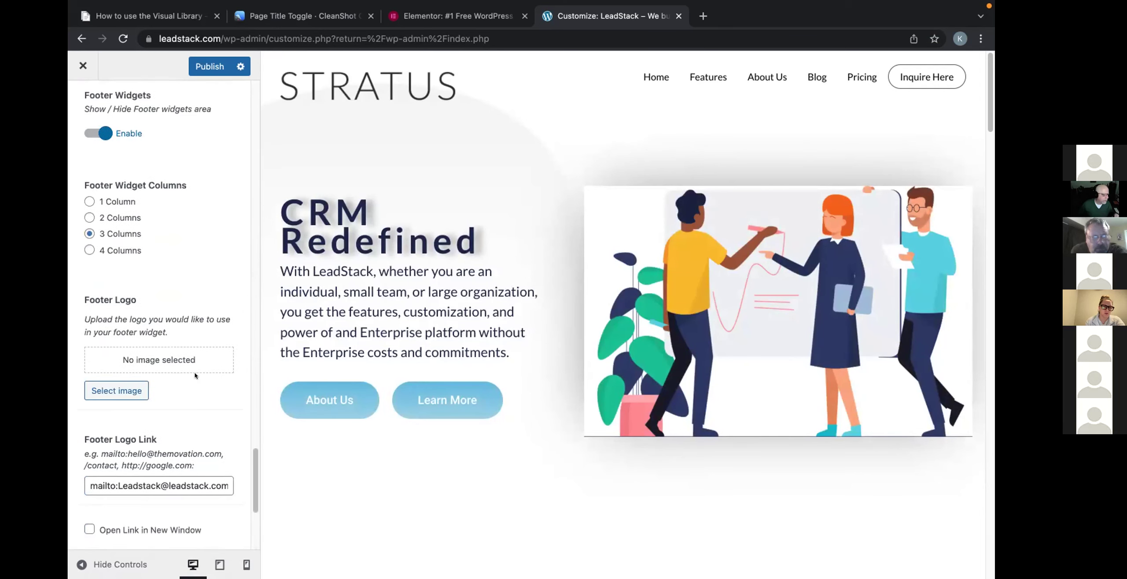
scroll(191, 376, "down", 1)
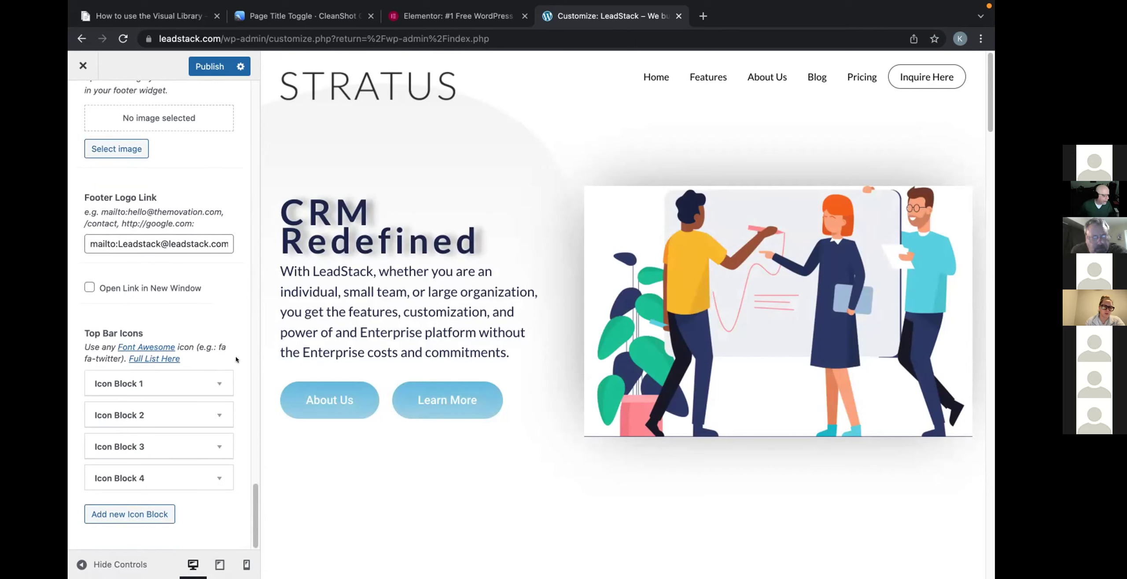
left_click(210, 378)
scroll(235, 334, "down", 5)
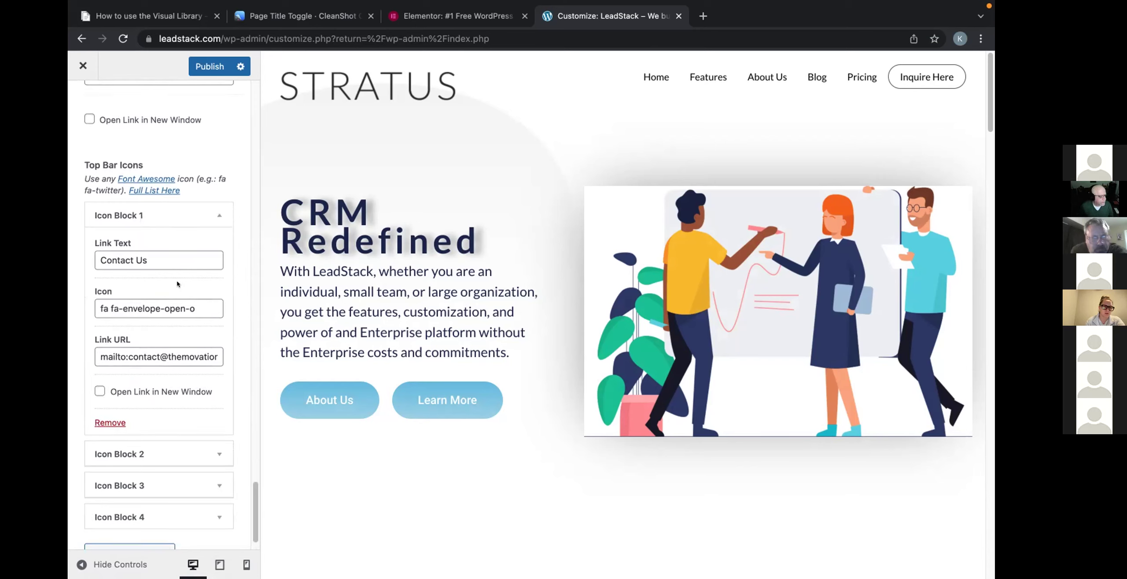
Replace Icon Block 1's mailto address with the LeadStack e-mail address and publish.
scroll(178, 286, "down", 1)
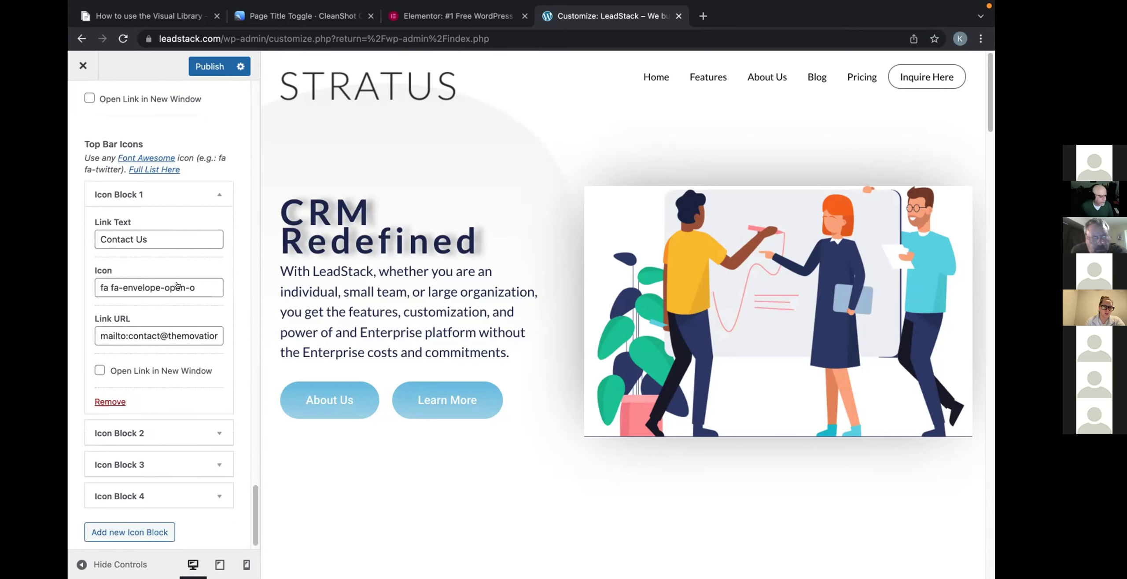
left_click(195, 336)
left_click_drag(128, 336, 248, 345)
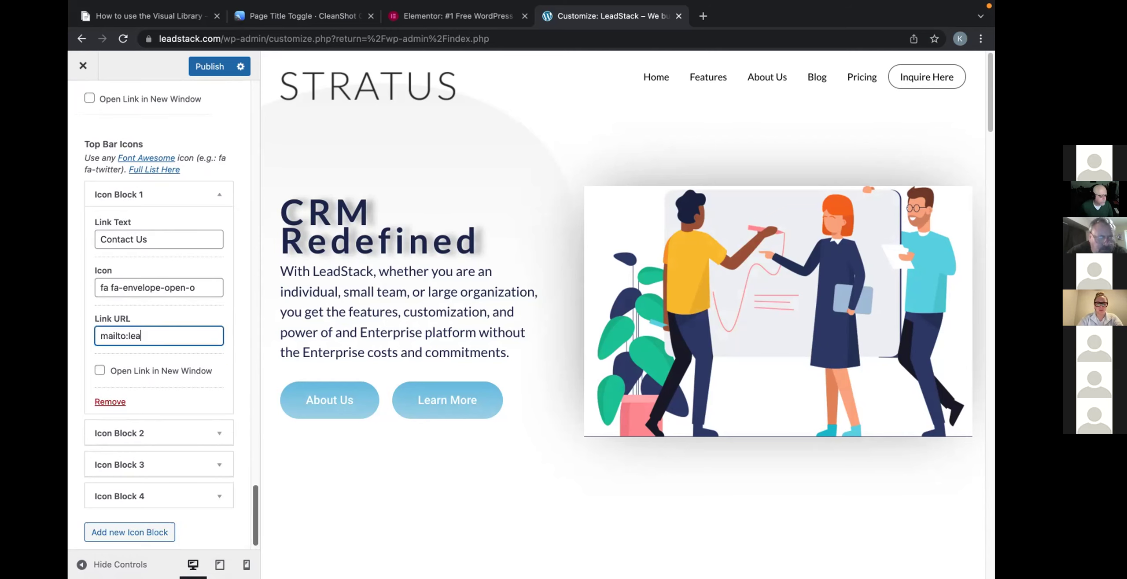
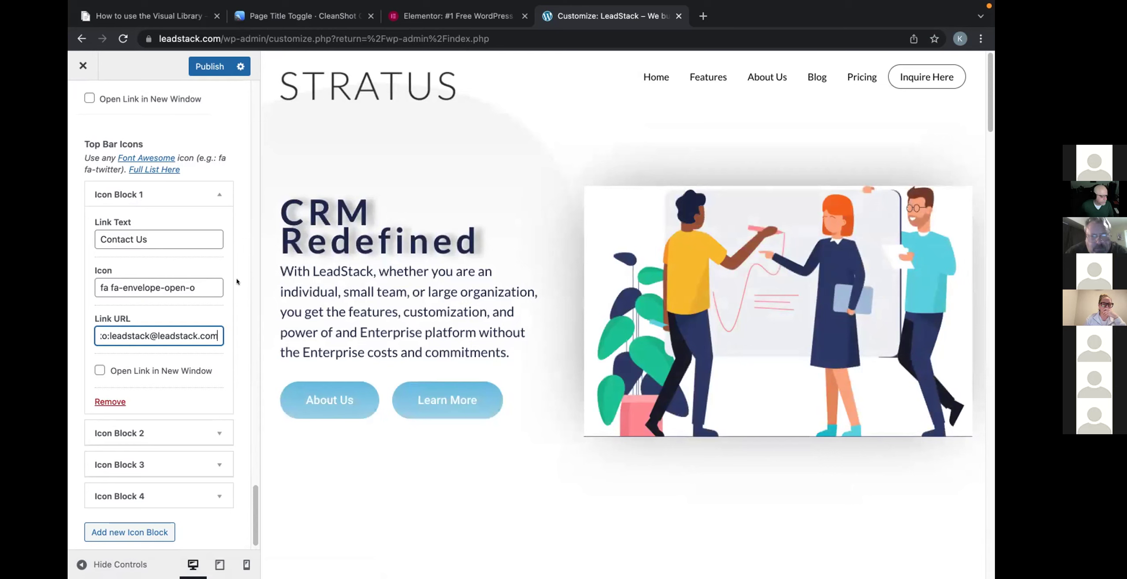
left_click(198, 66)
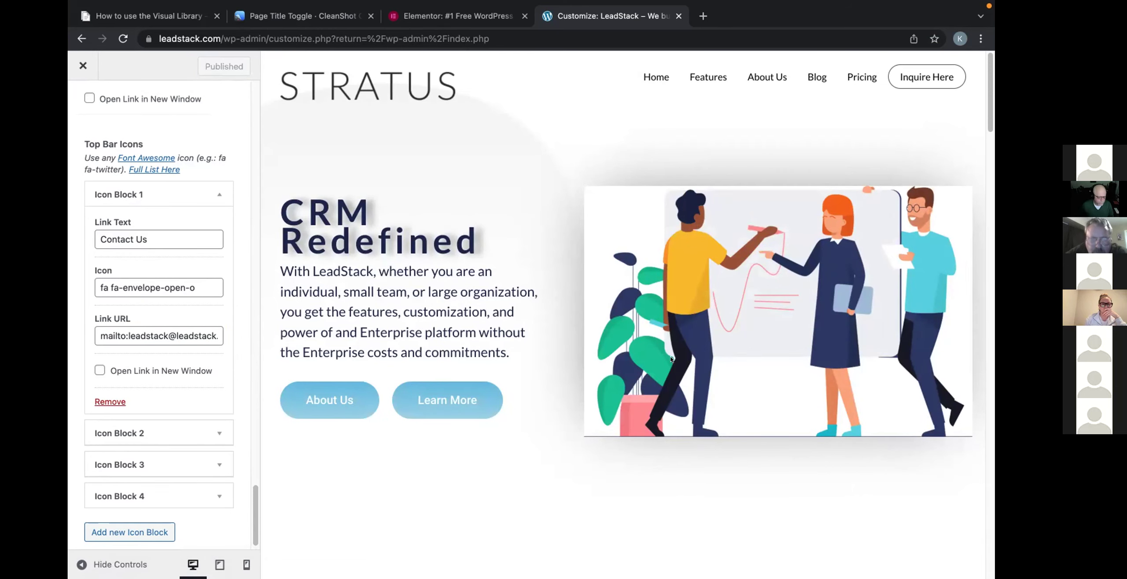
scroll(671, 359, "down", 20)
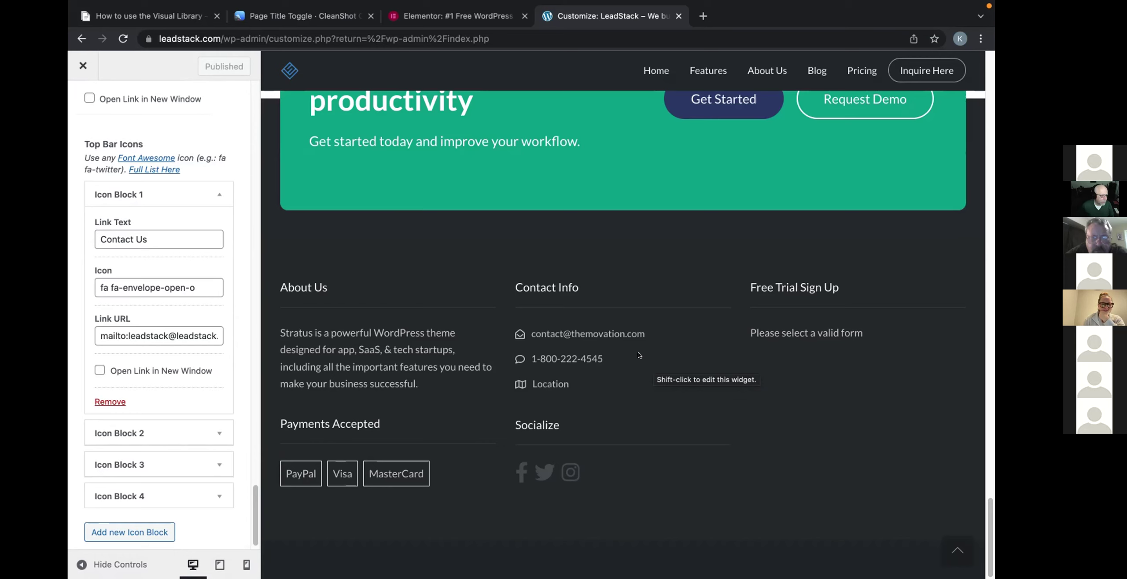
Review Icon Blocks 2-4 (How to Find Us, phone number, Twitter), then exit the Customizer.
left_click(197, 432)
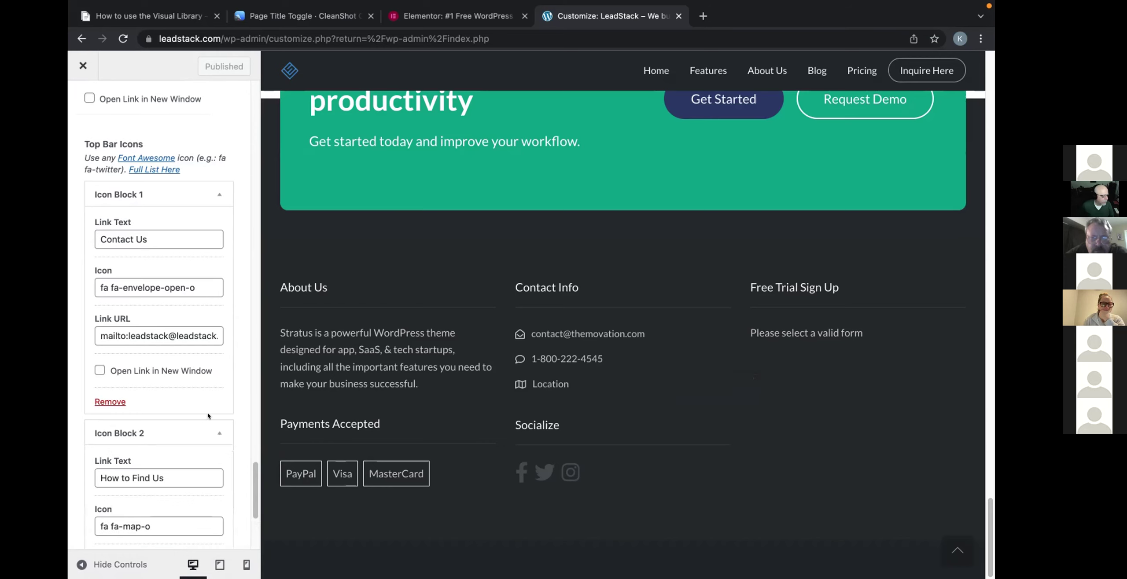
scroll(208, 416, "down", 5)
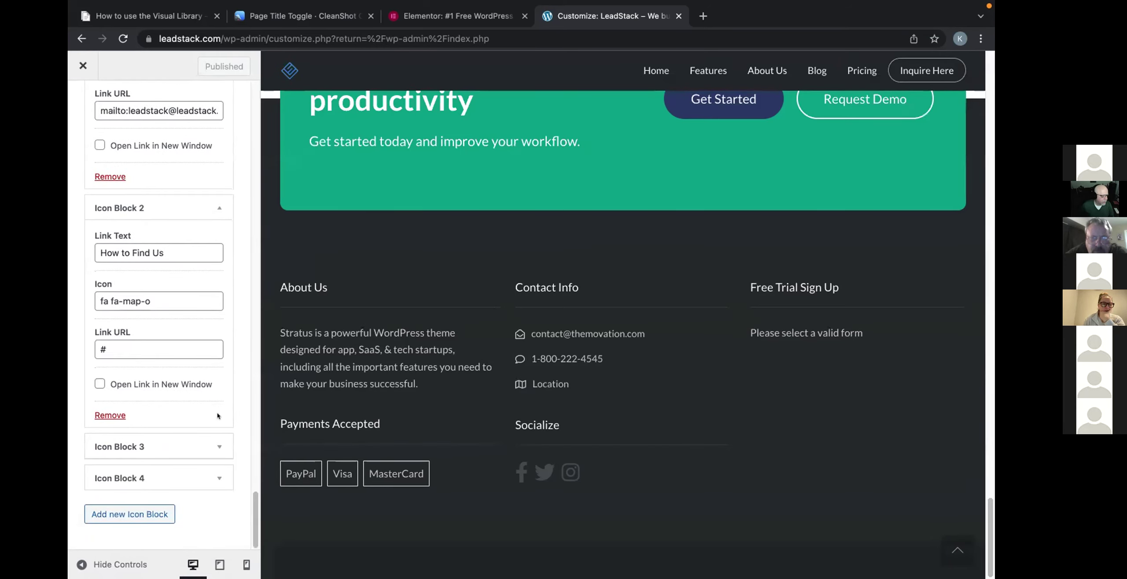
left_click(207, 446)
scroll(207, 447, "down", 5)
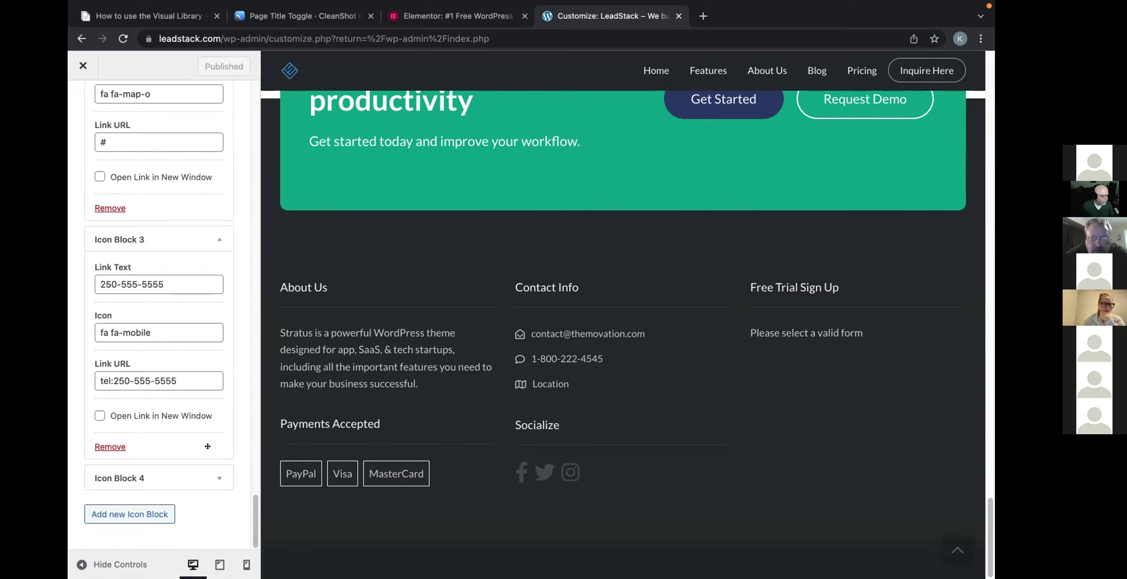
left_click(194, 481)
scroll(196, 472, "down", 5)
scroll(196, 472, "up", 3)
scroll(196, 468, "up", 3)
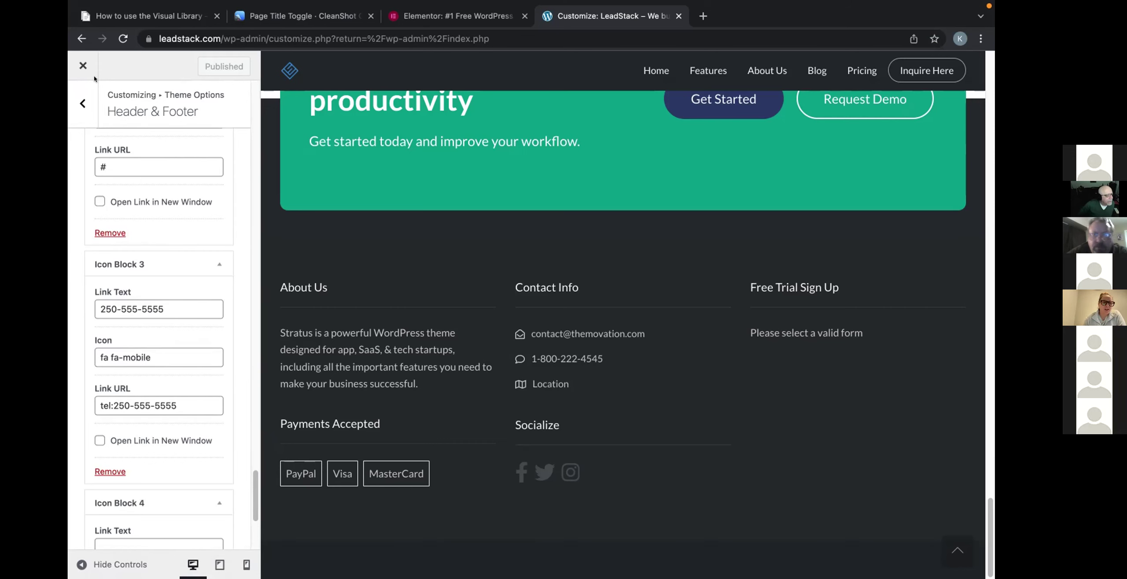
left_click(83, 66)
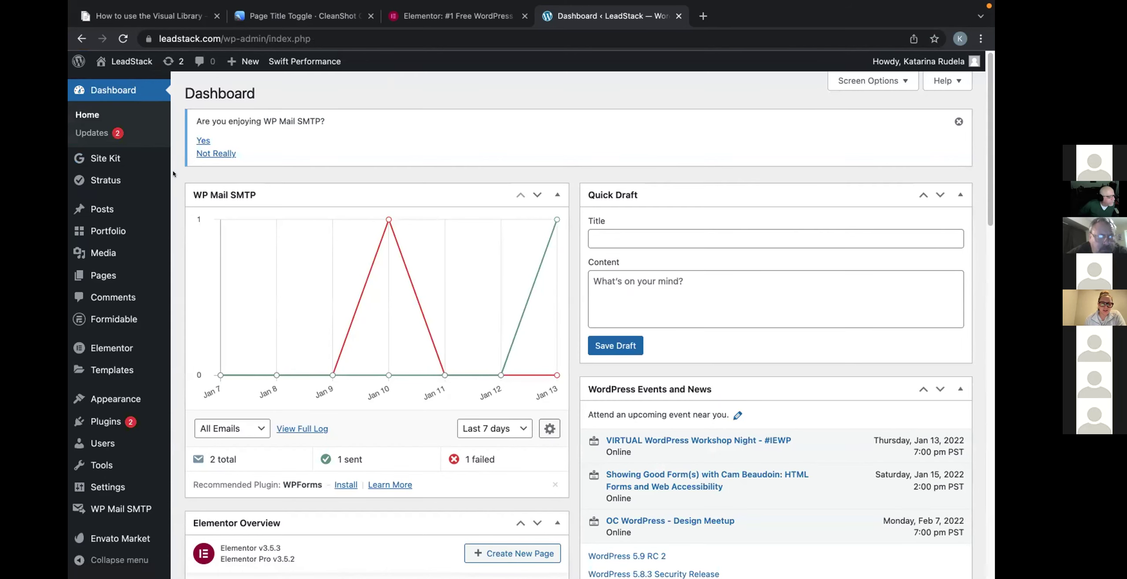
Go to Stratus > Global Templates and bring up the Global Header template for editing.
scroll(173, 171, "down", 1)
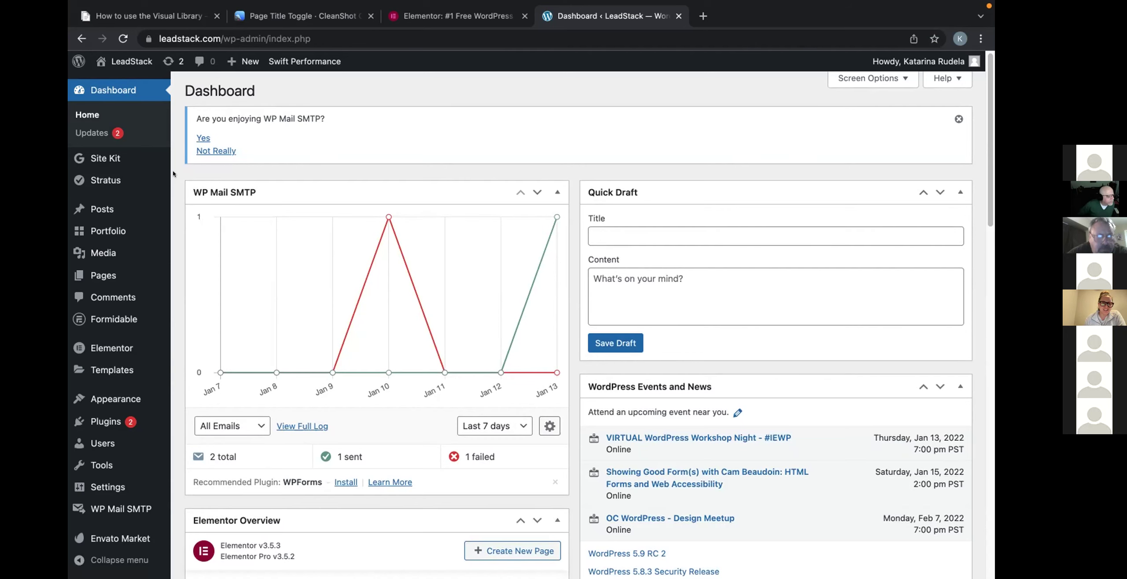
scroll(173, 173, "up", 1)
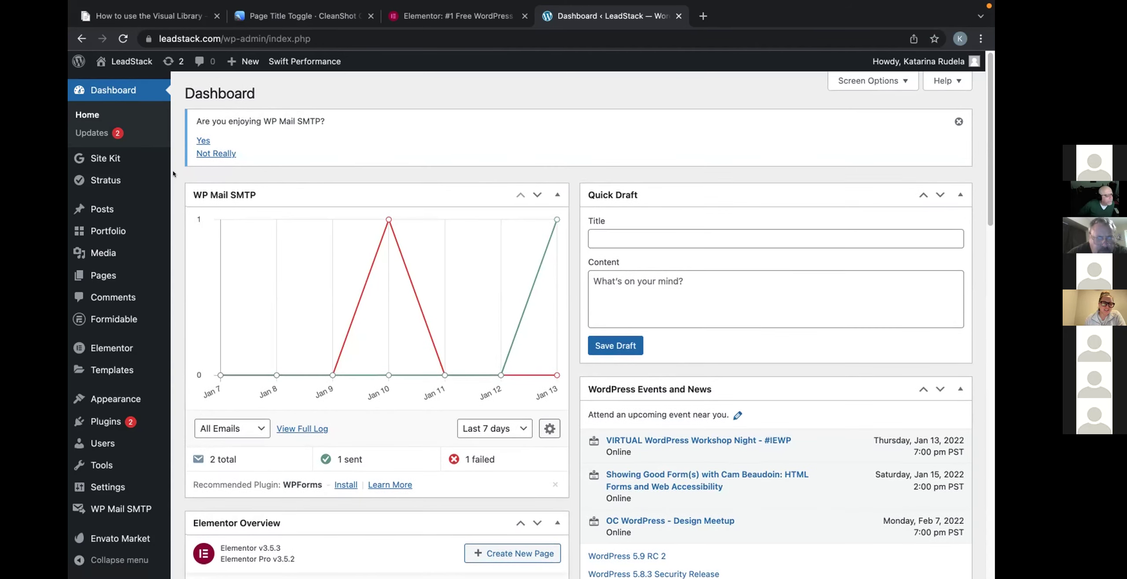
mouse_move(109, 175)
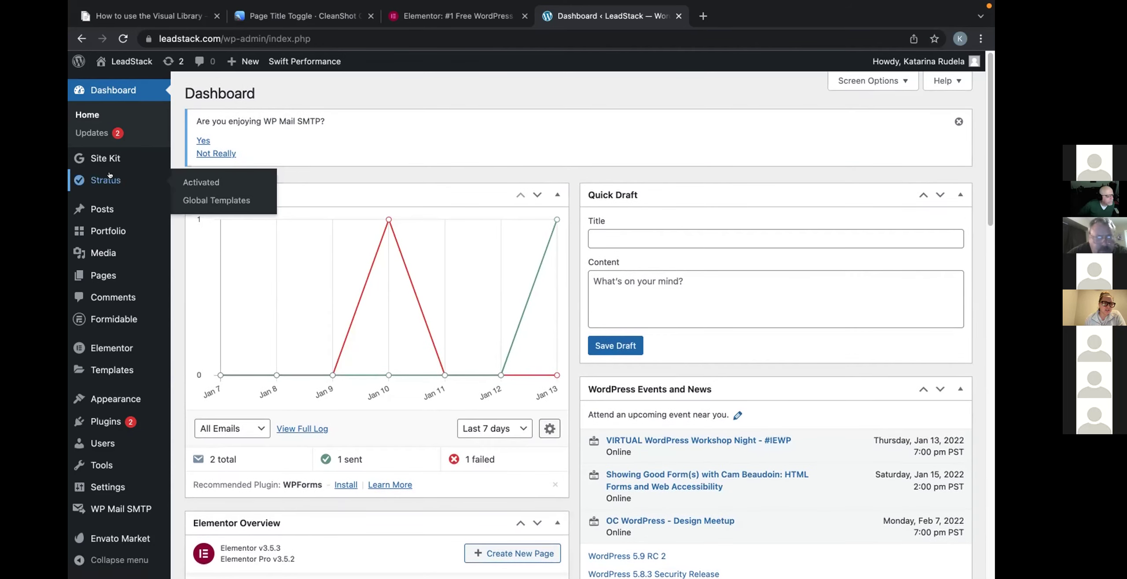
left_click(207, 201)
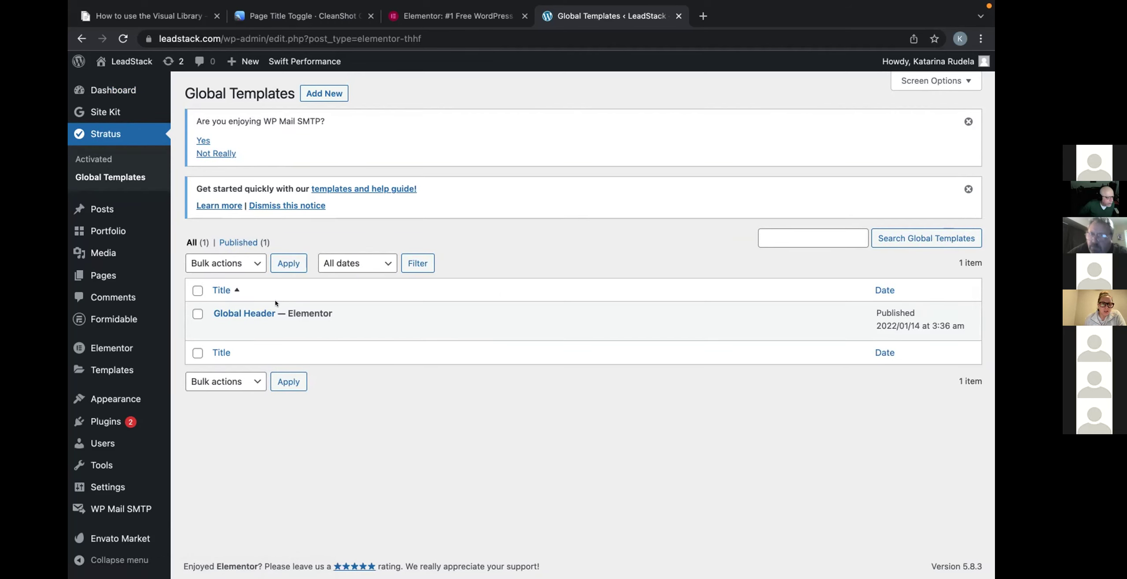
left_click(260, 311)
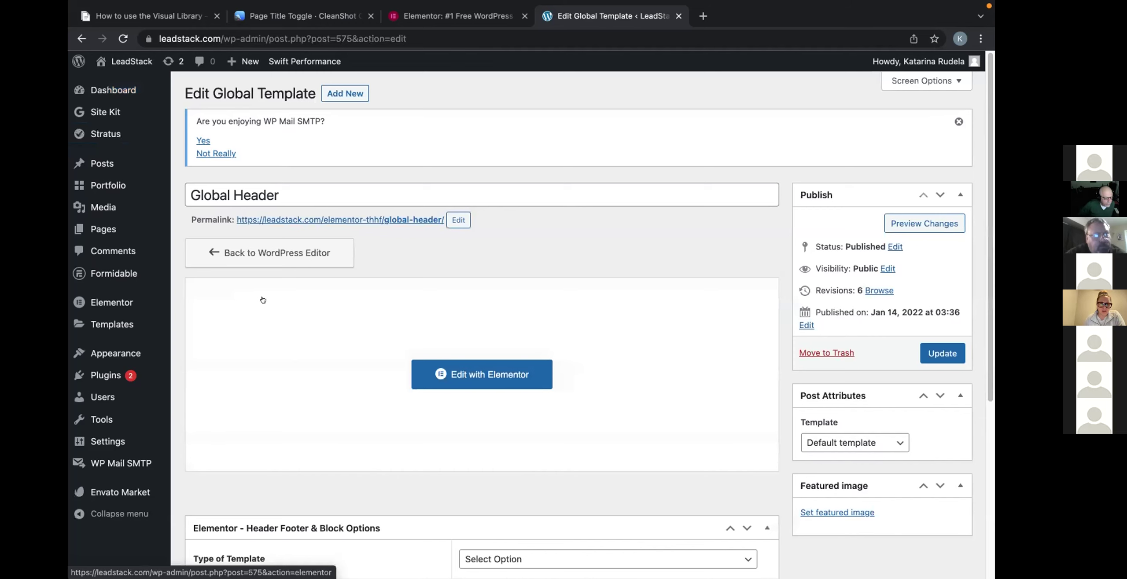
Set the Global Header's page template to Theme, update it, and view the LeadStack homepage.
scroll(553, 260, "down", 1)
scroll(554, 263, "down", 2)
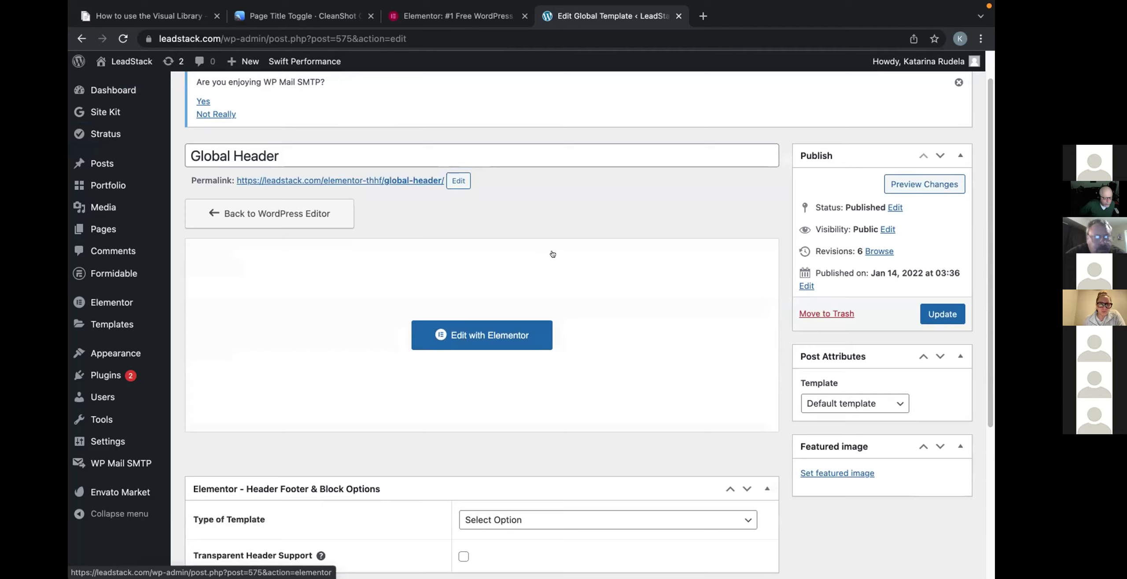
scroll(553, 254, "up", 2)
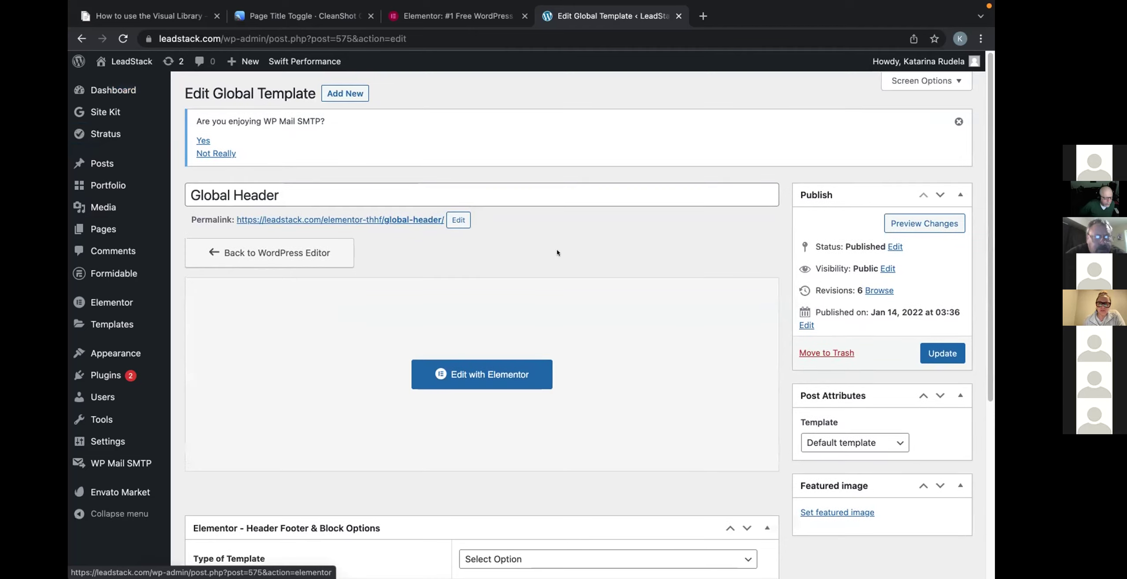
left_click(894, 440)
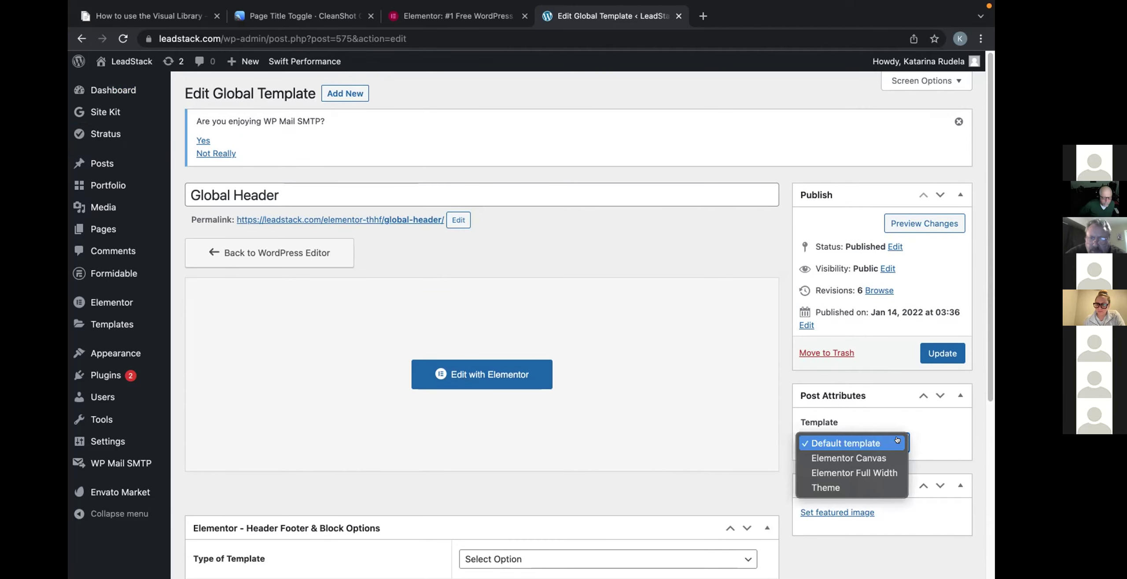
left_click(870, 485)
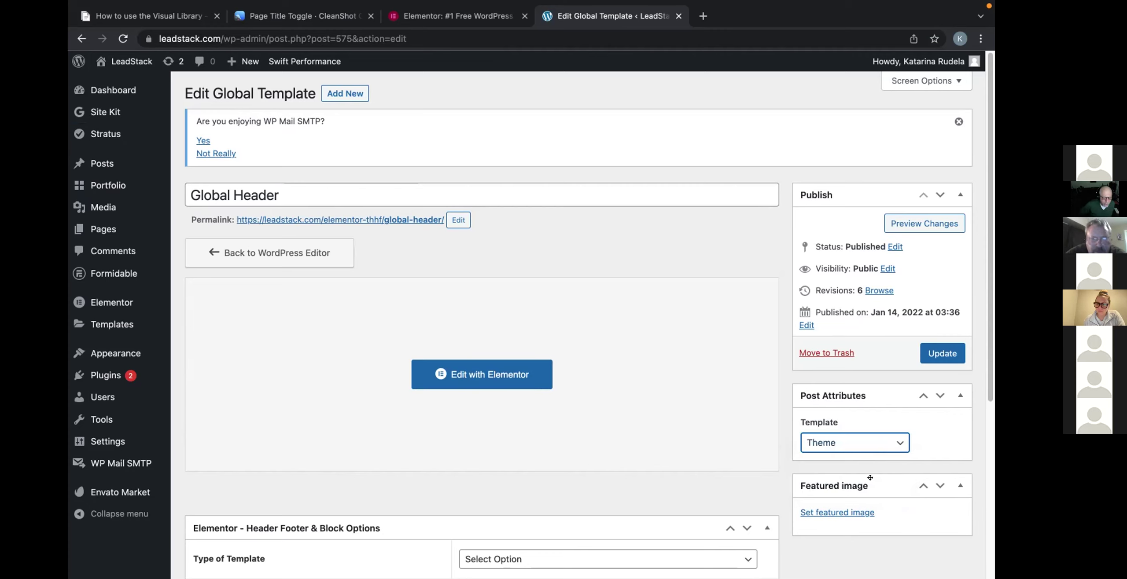
left_click(954, 356)
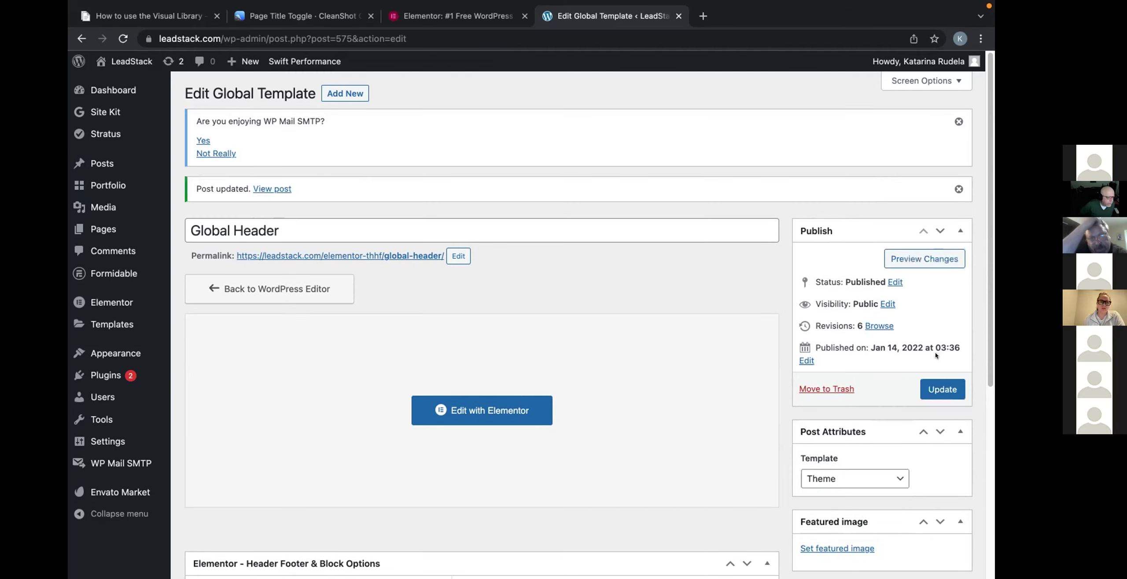
left_click(113, 57)
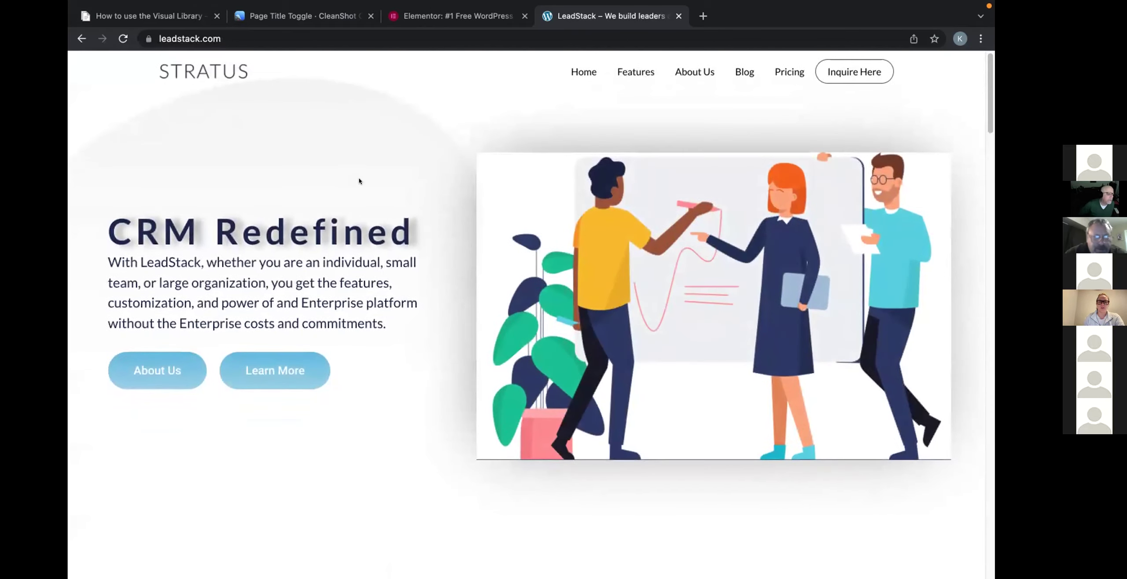
Look over the live LeadStack homepage, then go back to the Edit Global Template page.
scroll(359, 181, "down", 10)
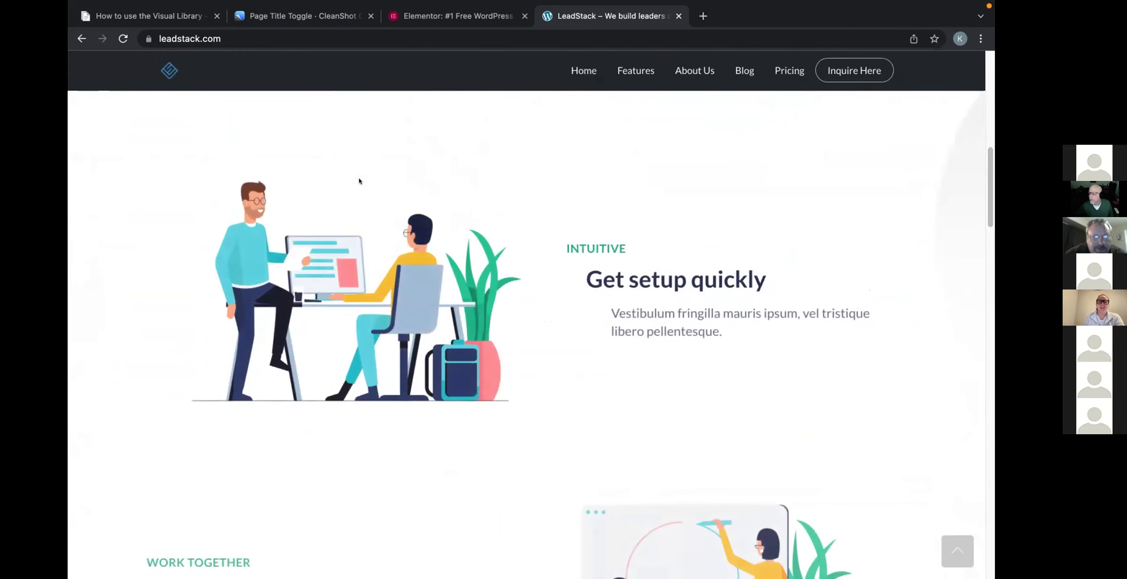
scroll(359, 181, "up", 10)
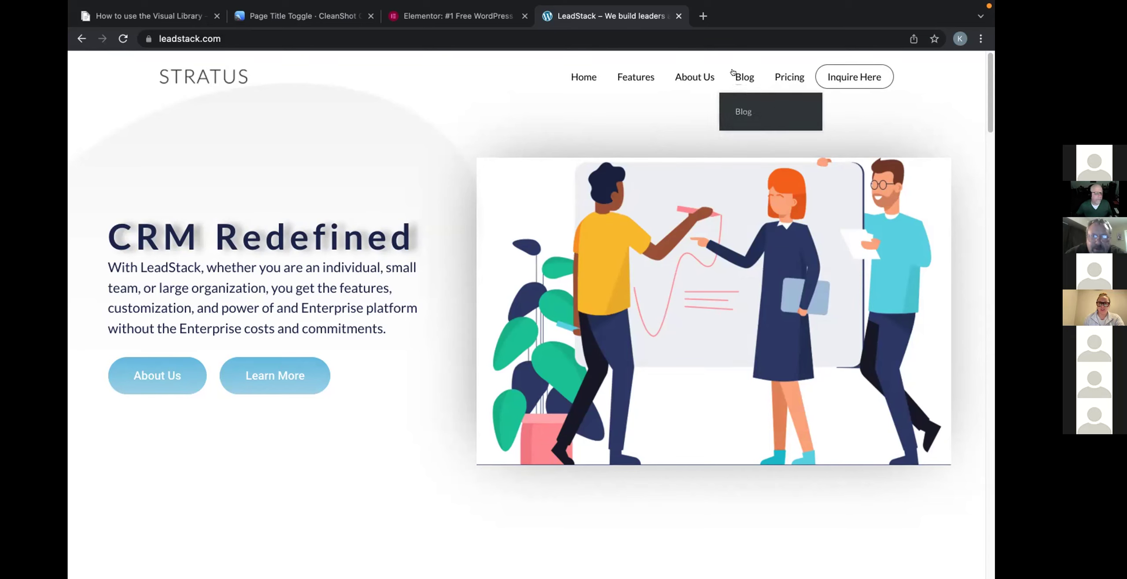
mouse_move(819, 70)
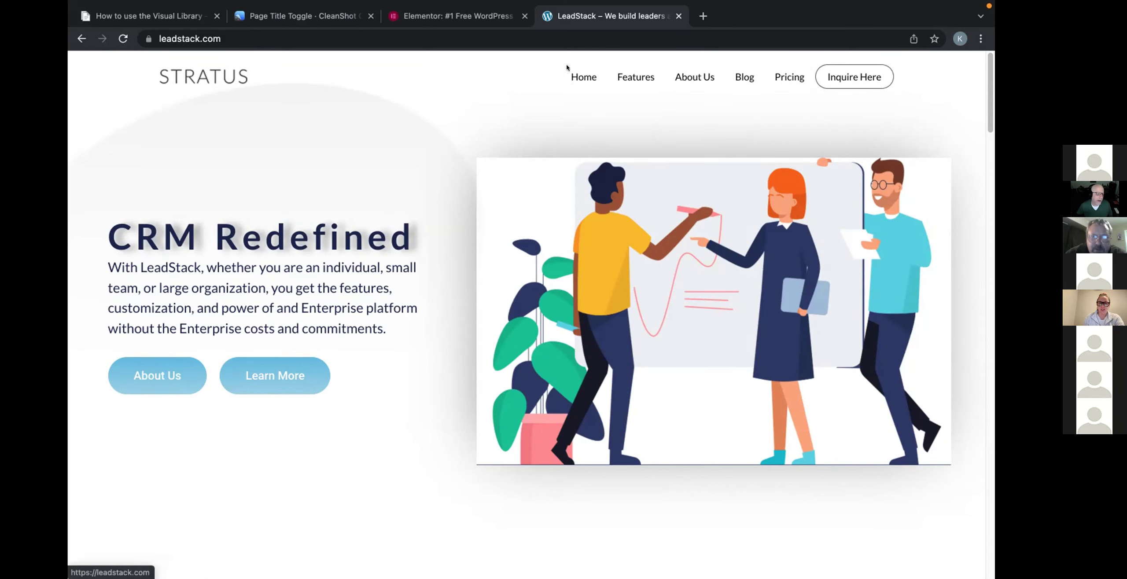
scroll(536, 121, "down", 1)
scroll(536, 122, "up", 1)
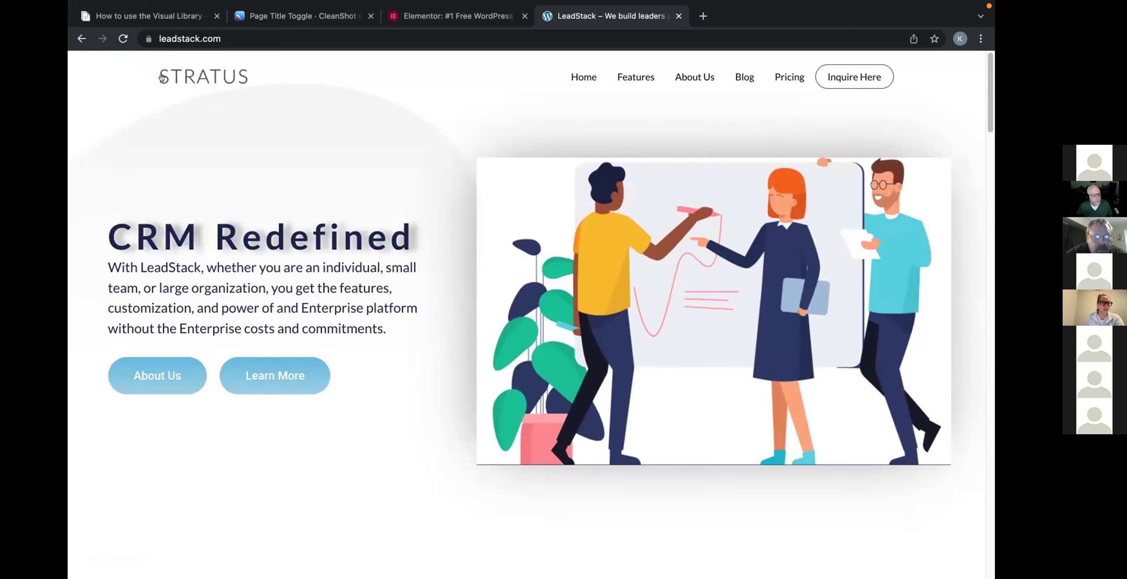
scroll(269, 209, "down", 20)
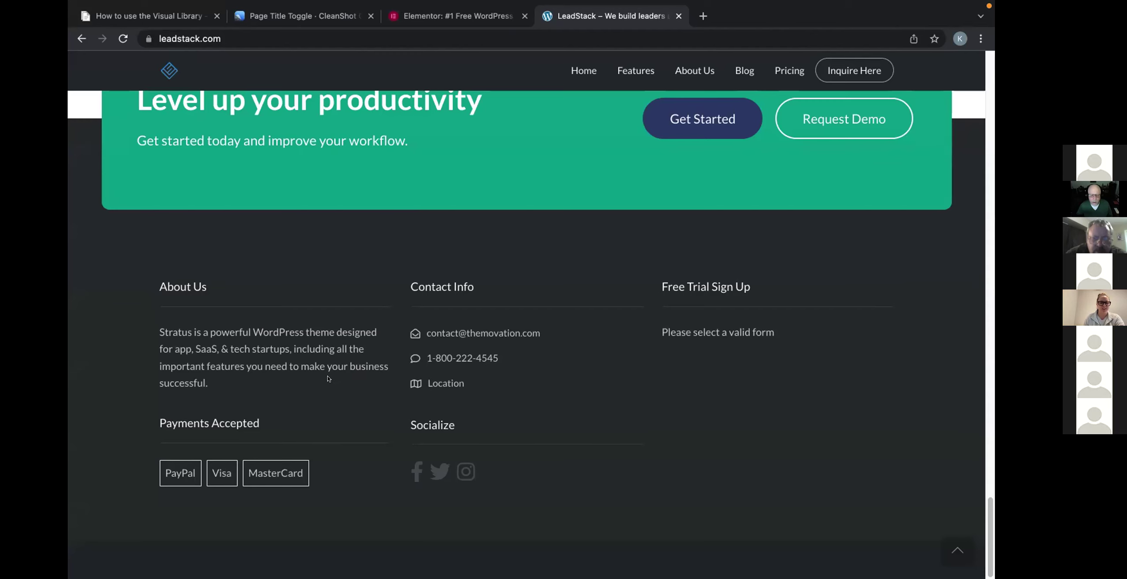
scroll(323, 377, "up", 20)
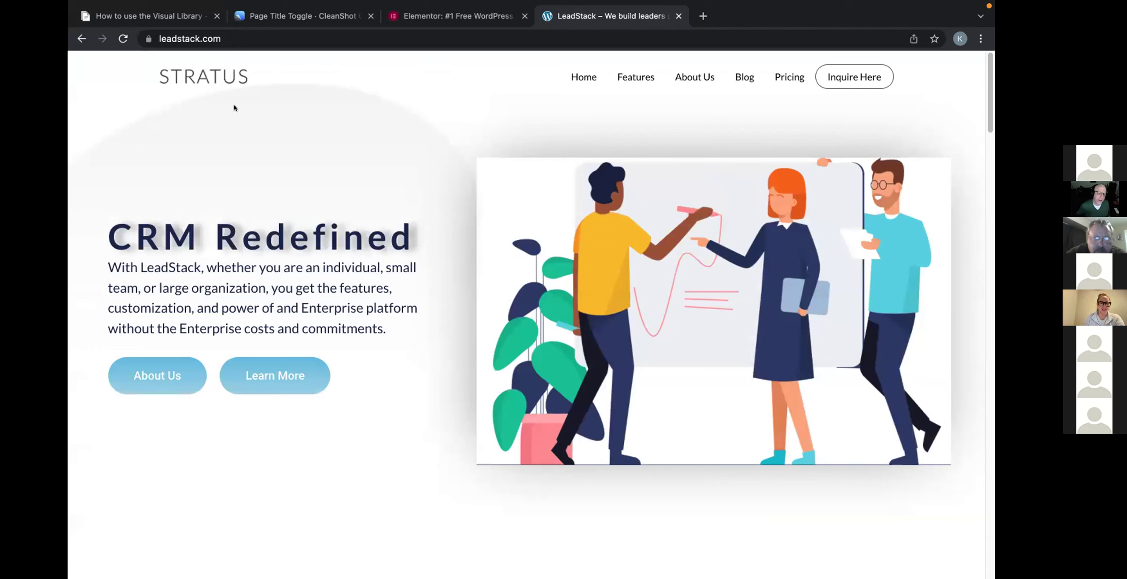
left_click(81, 39)
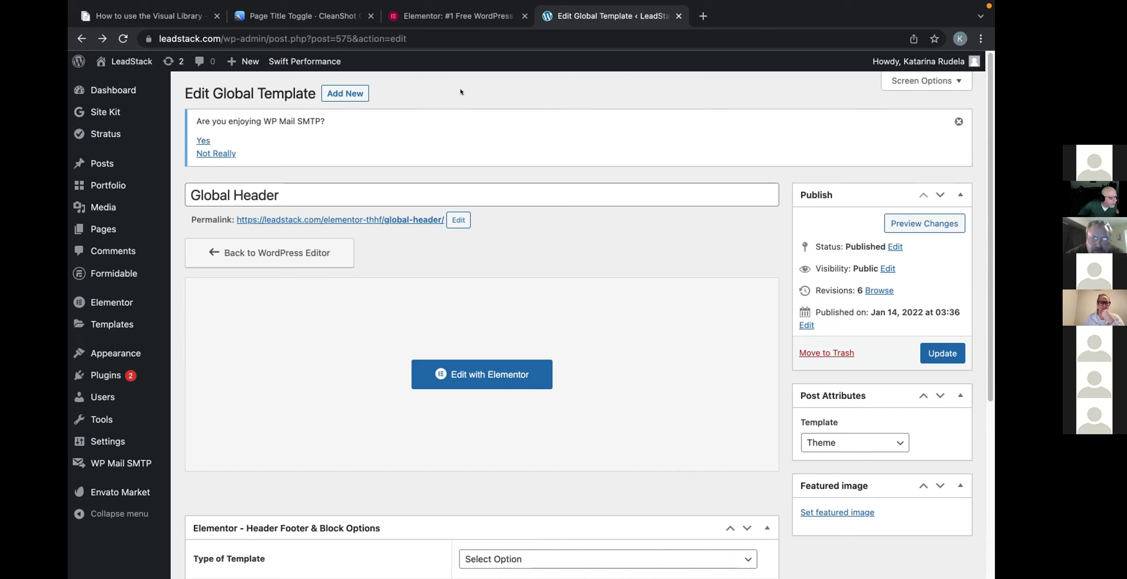
Open Theme Builder from the Templates menu in the admin sidebar.
mouse_move(128, 319)
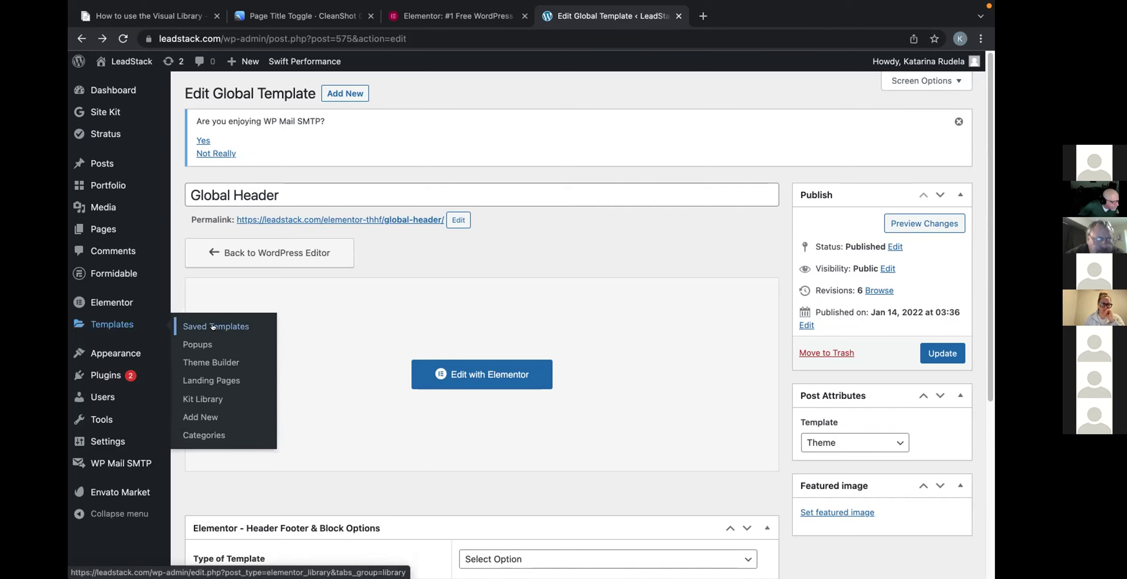
left_click(216, 362)
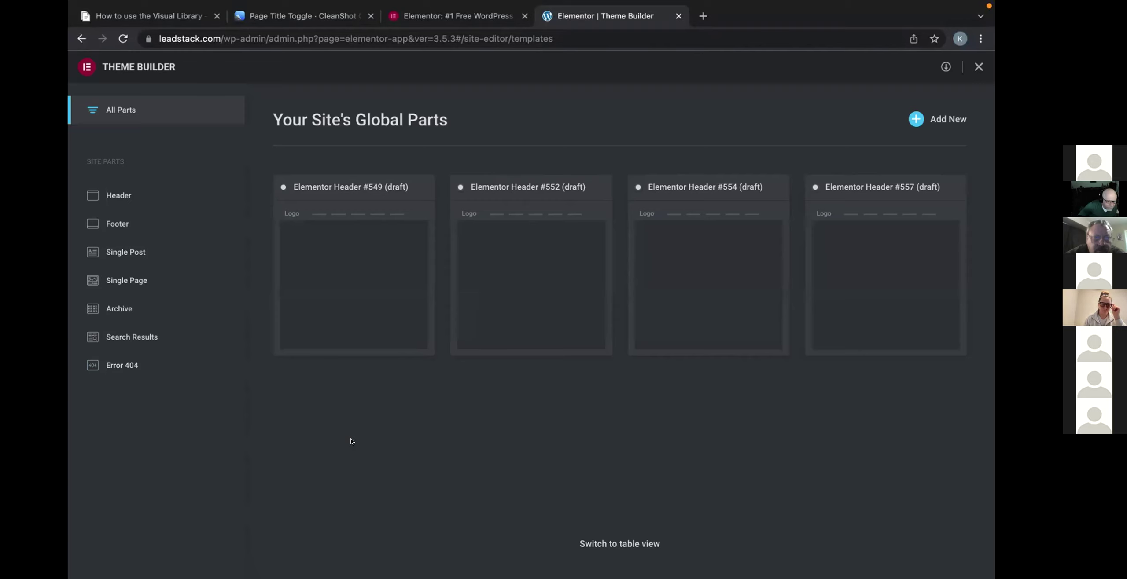
Open the Header templates list and move Header #549 to the trash.
mouse_move(374, 298)
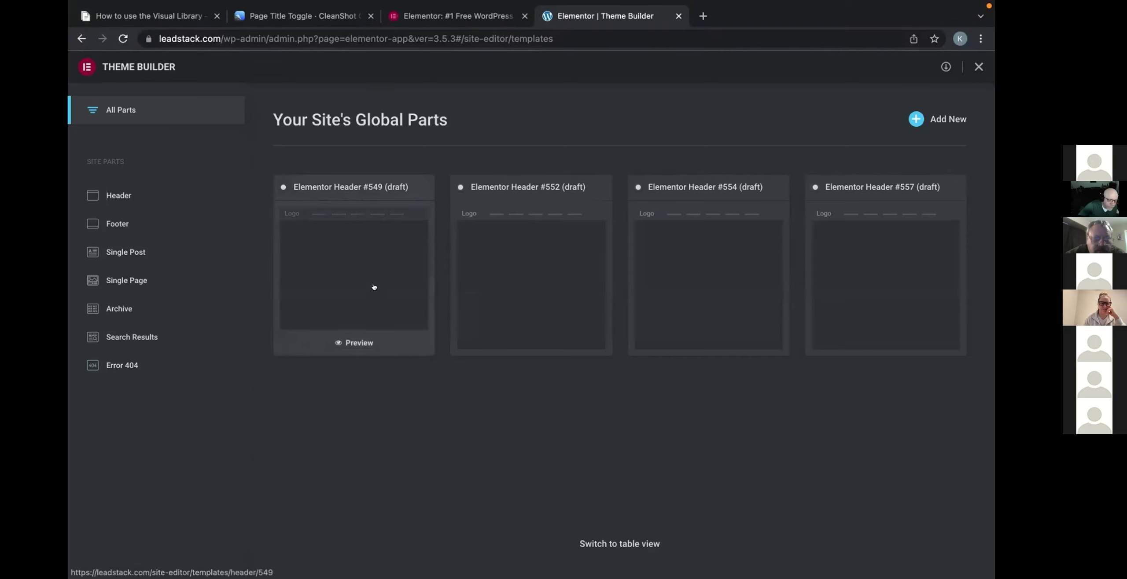
left_click(353, 339)
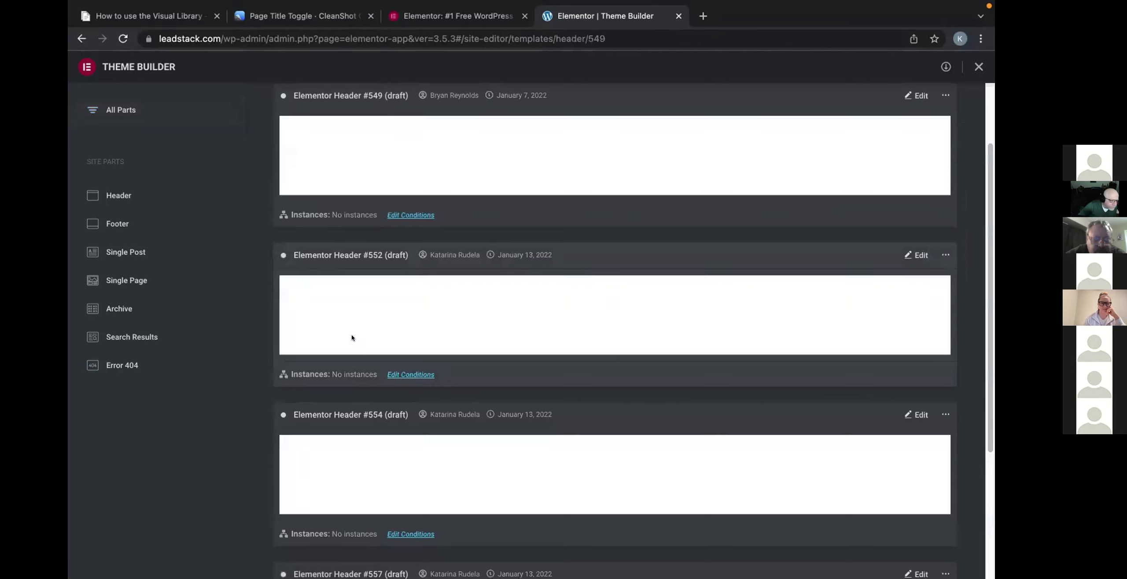
scroll(351, 335, "up", 2)
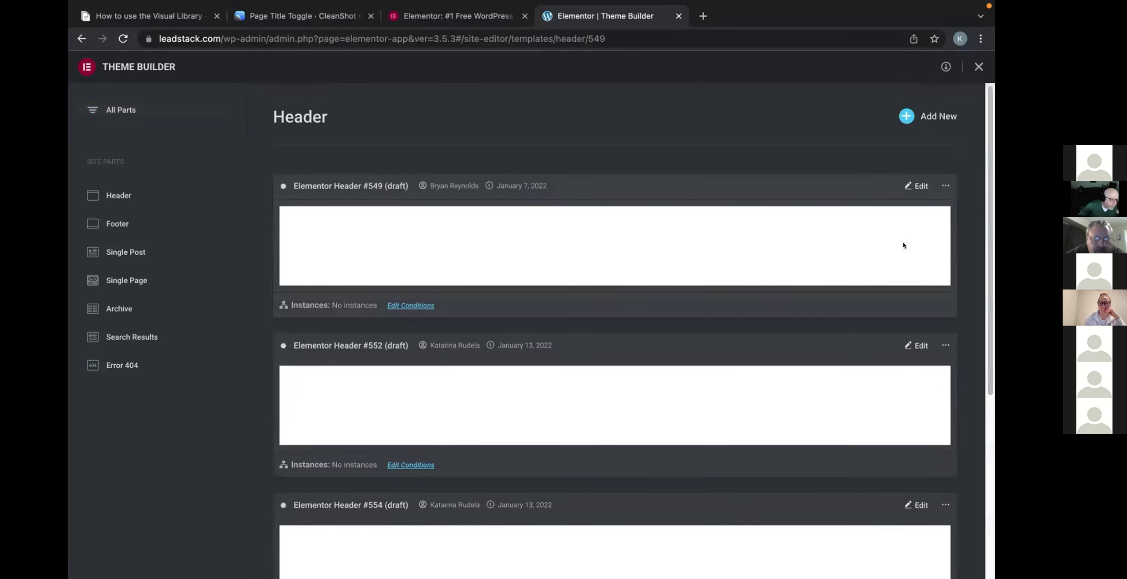
left_click(944, 185)
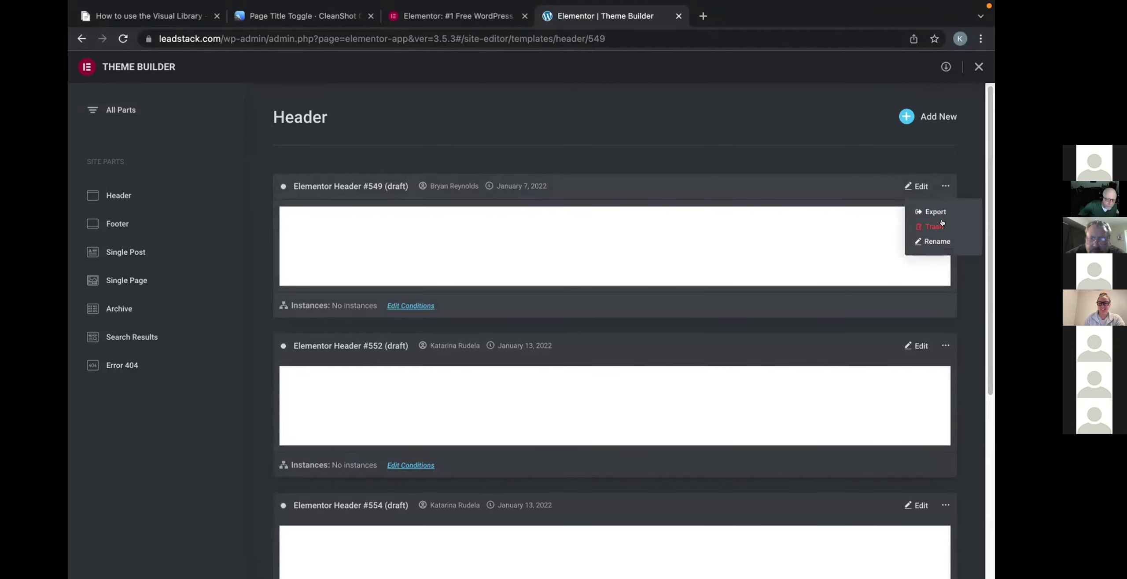
left_click(942, 225)
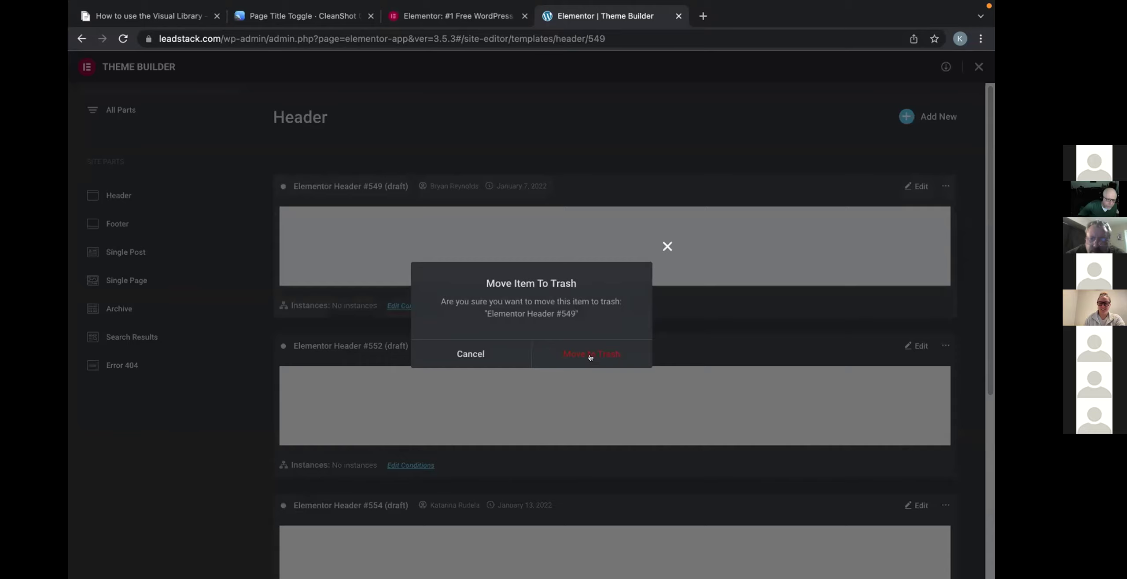
left_click(591, 355)
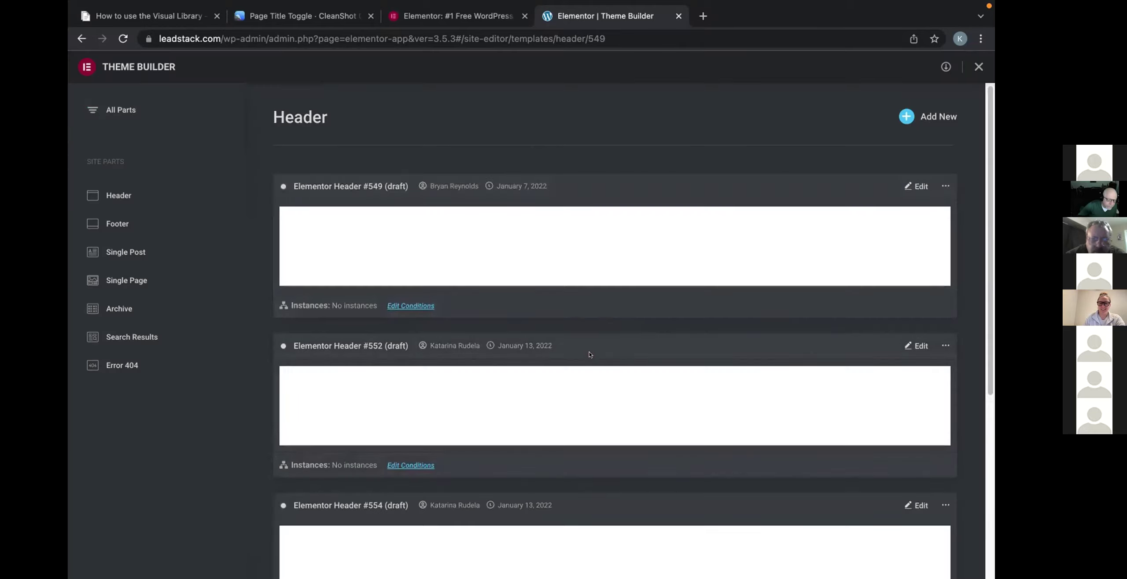
Move the remaining draft headers #554, #557 and #552 to the trash.
left_click(942, 346)
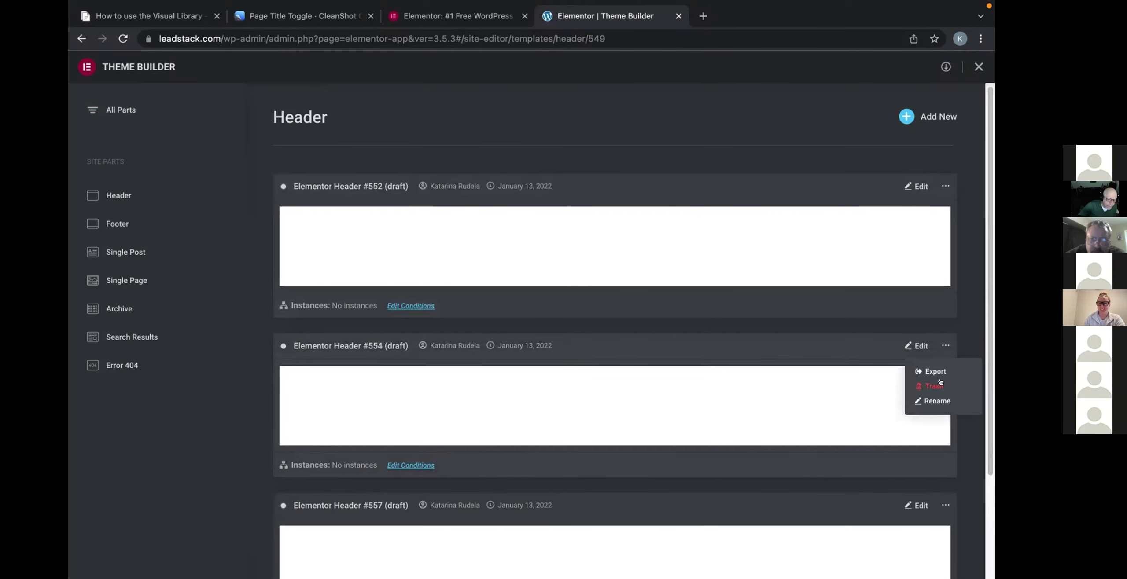
left_click(934, 386)
left_click(600, 349)
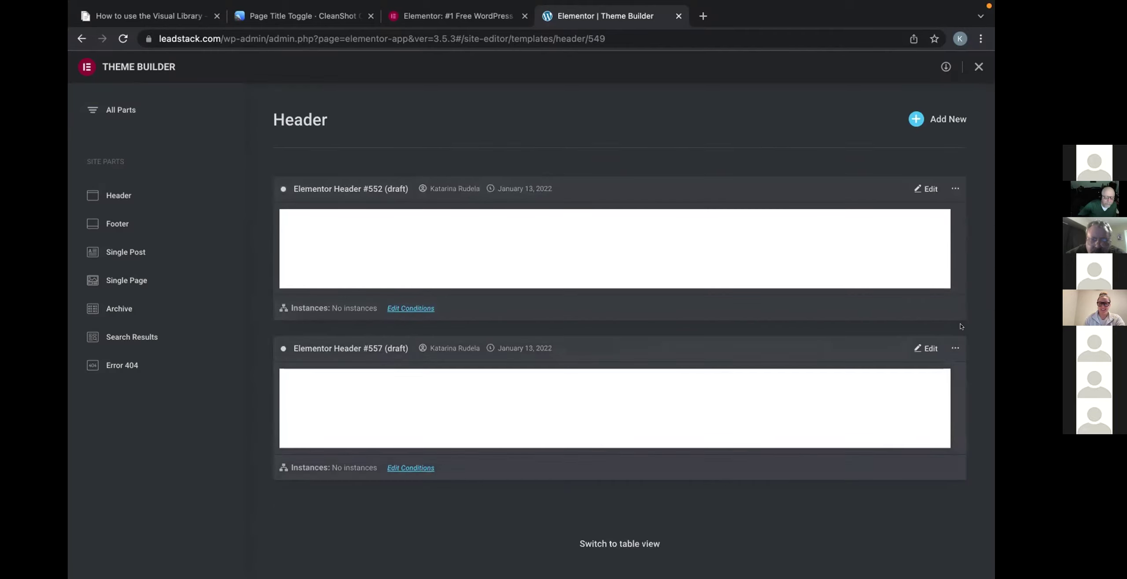
left_click(955, 348)
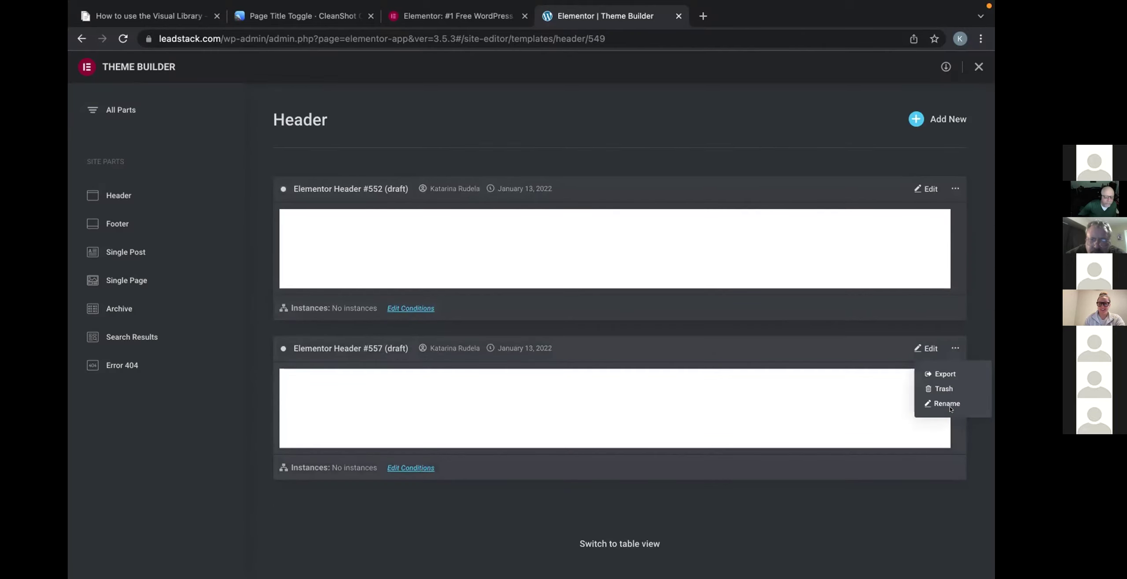
left_click(941, 388)
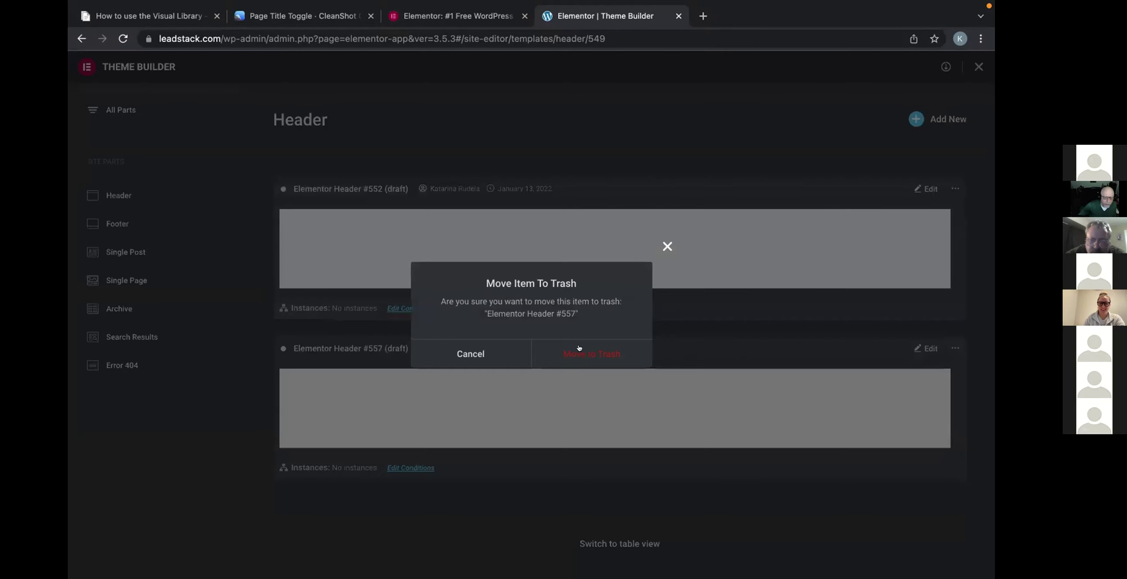
left_click(579, 349)
left_click(954, 189)
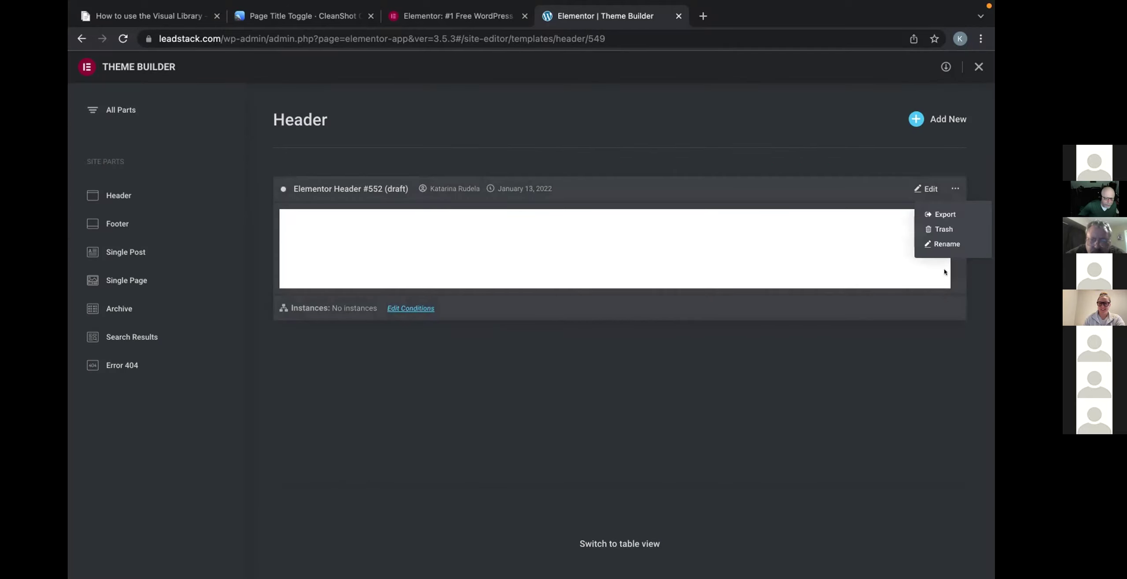
left_click(942, 230)
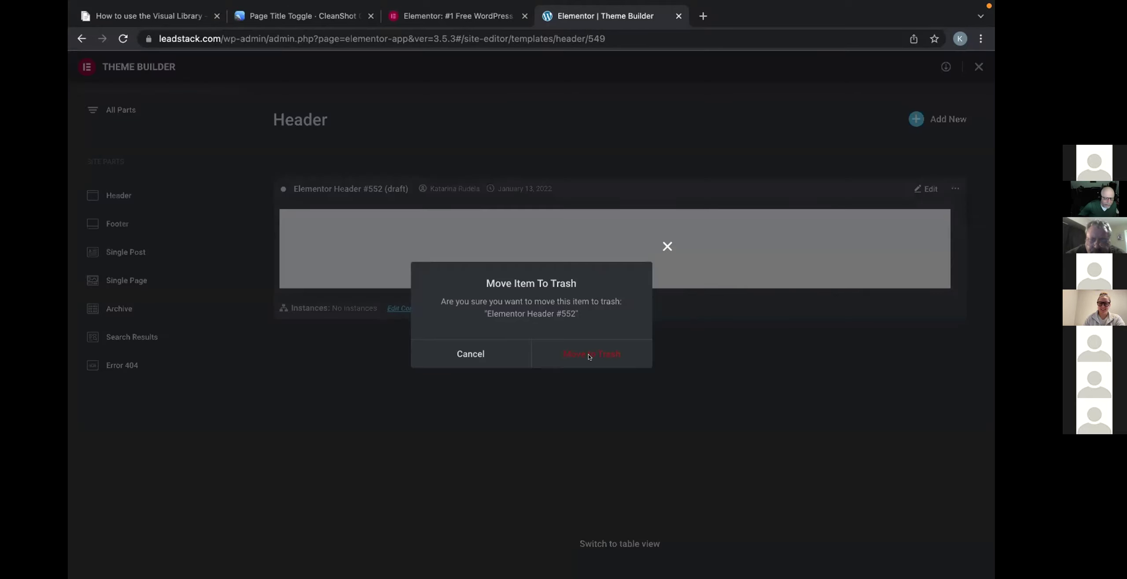
left_click(580, 354)
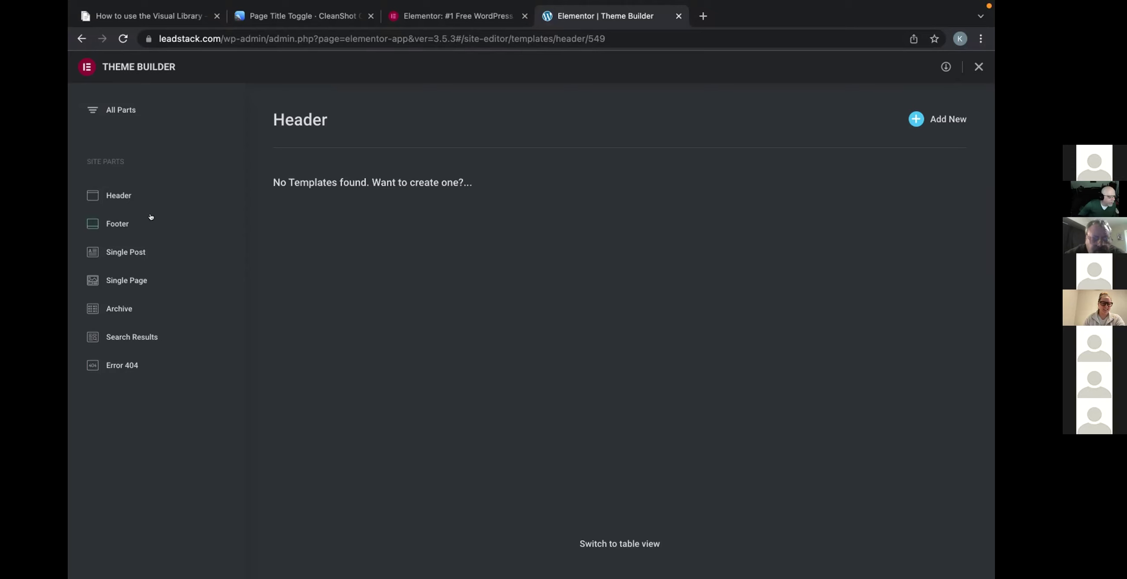
Check that the Footer list is empty, then go back to the Global Header edit page.
left_click(130, 218)
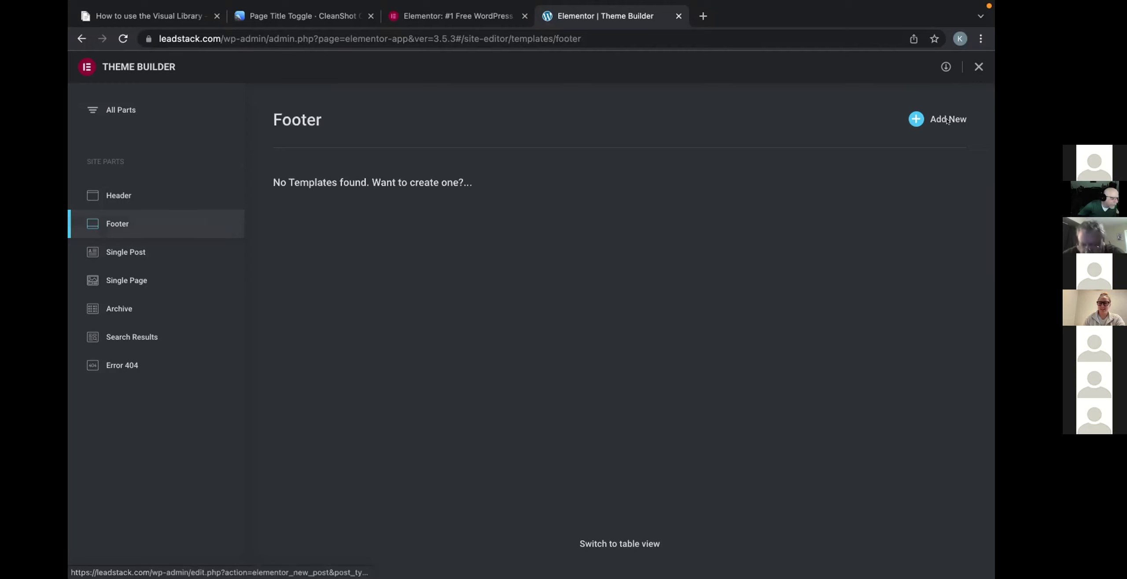
left_click(81, 38)
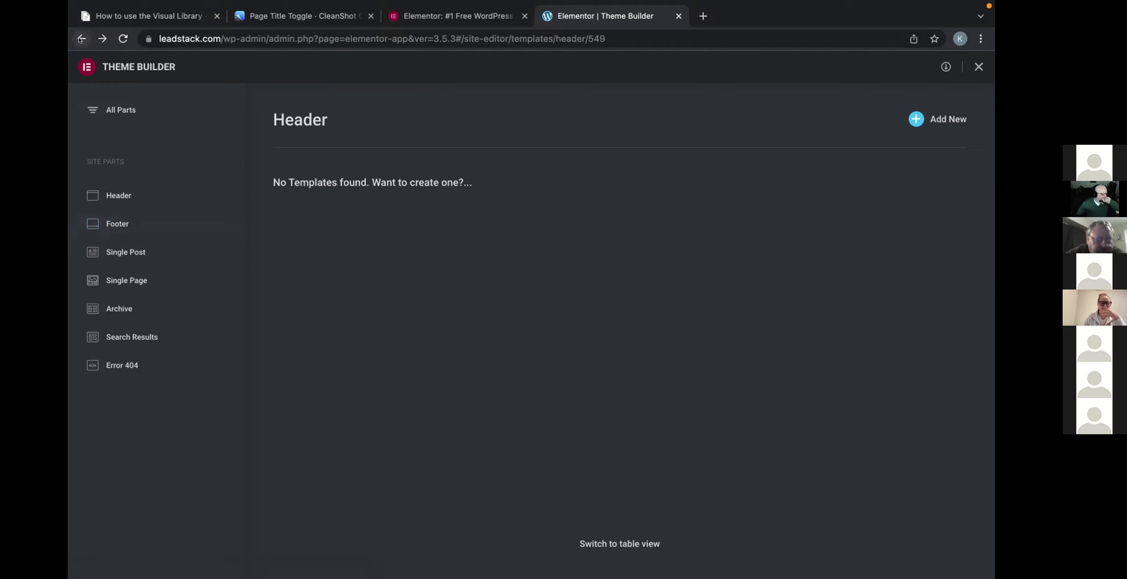
left_click(80, 39)
left_click(81, 38)
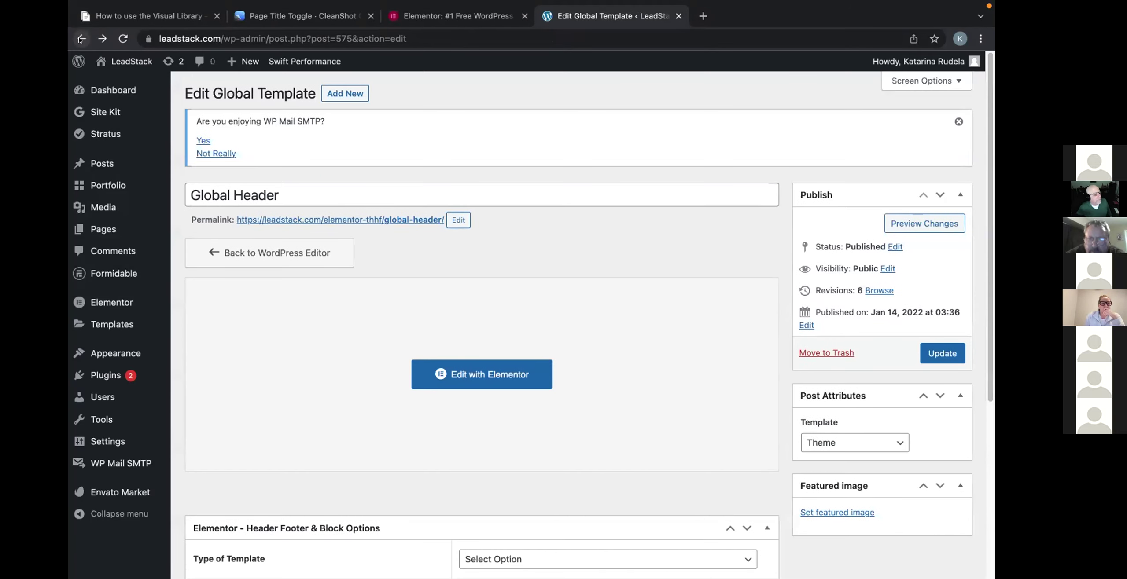
Open the Theme File Editor, back out at the Heads up! warning, and go to Appearance › Themes.
mouse_move(95, 207)
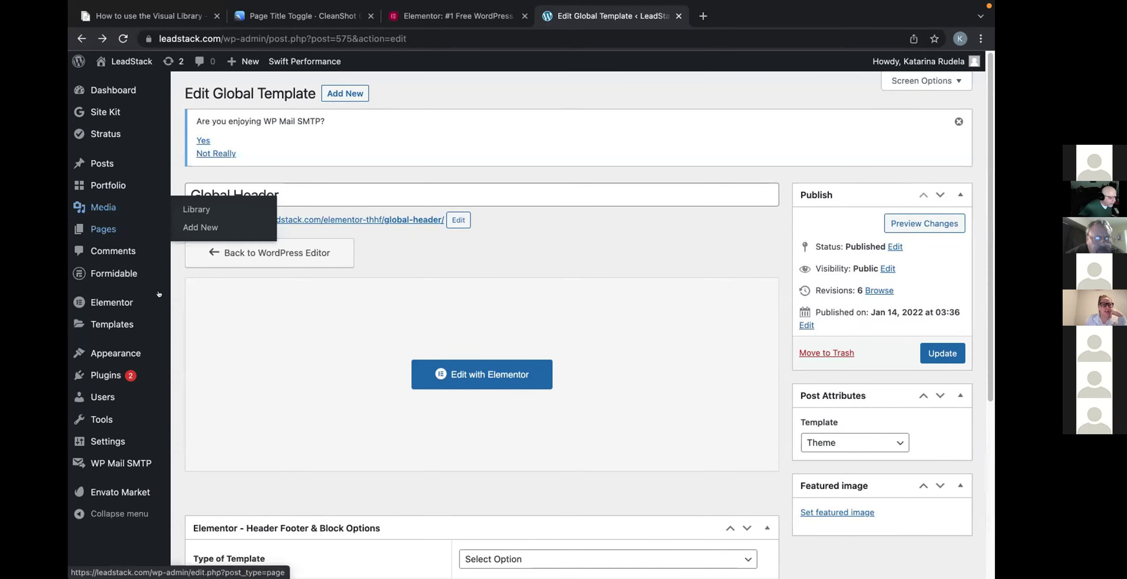
mouse_move(129, 356)
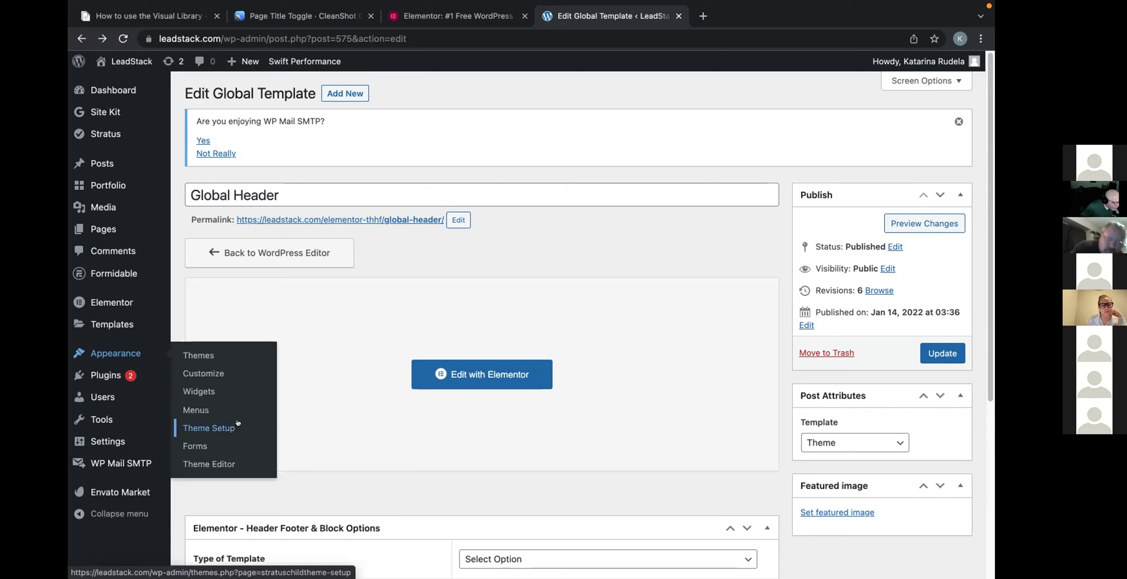
left_click(244, 464)
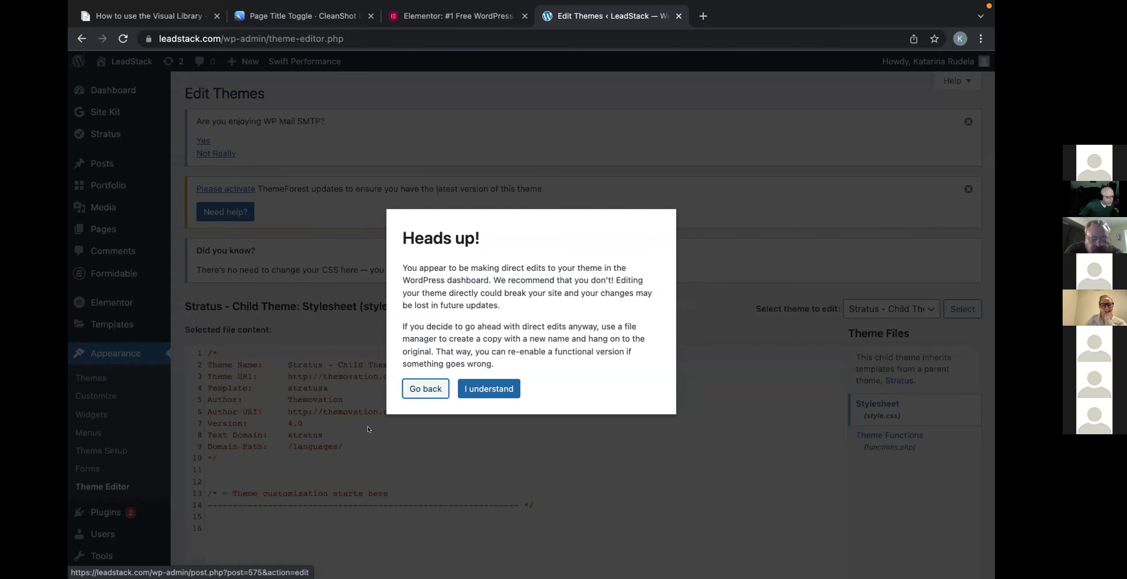
left_click(416, 389)
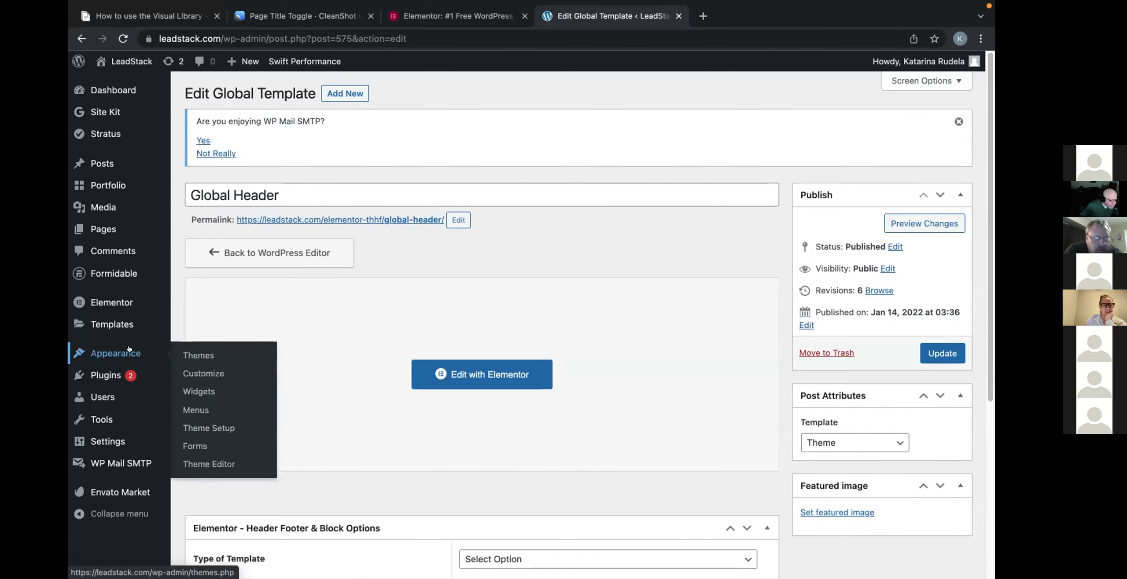
left_click(232, 357)
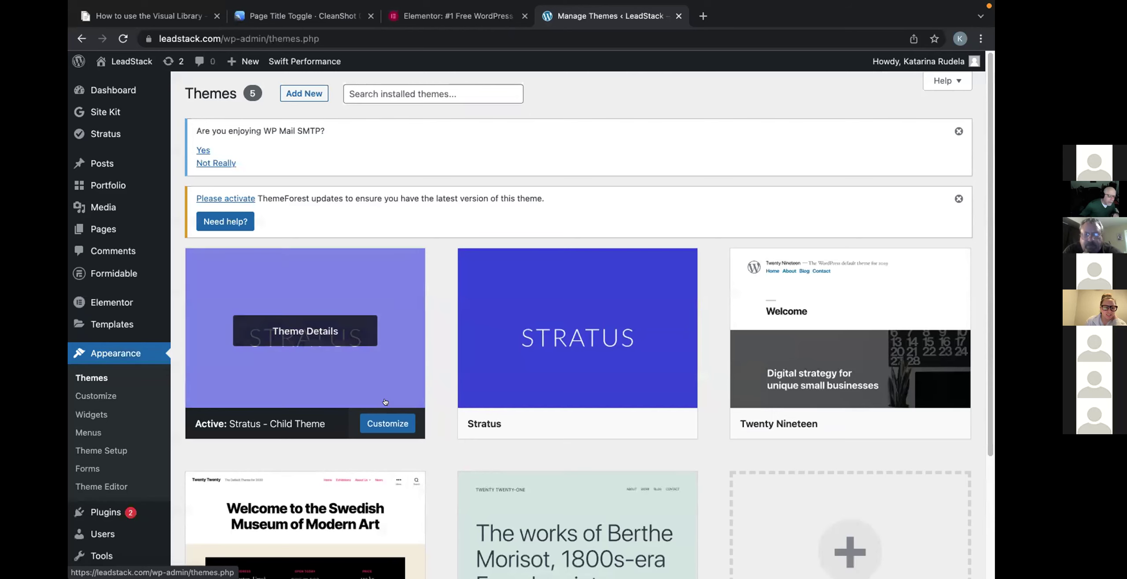
Launch the Customizer for Stratus - Child Theme and browse its Theme Options.
left_click(374, 414)
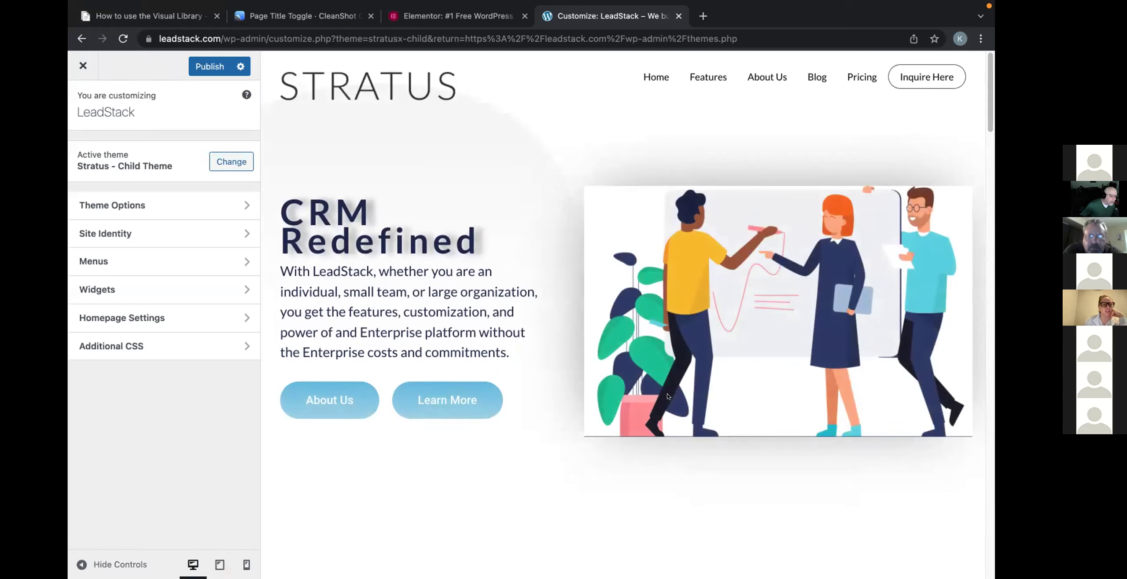
left_click(190, 197)
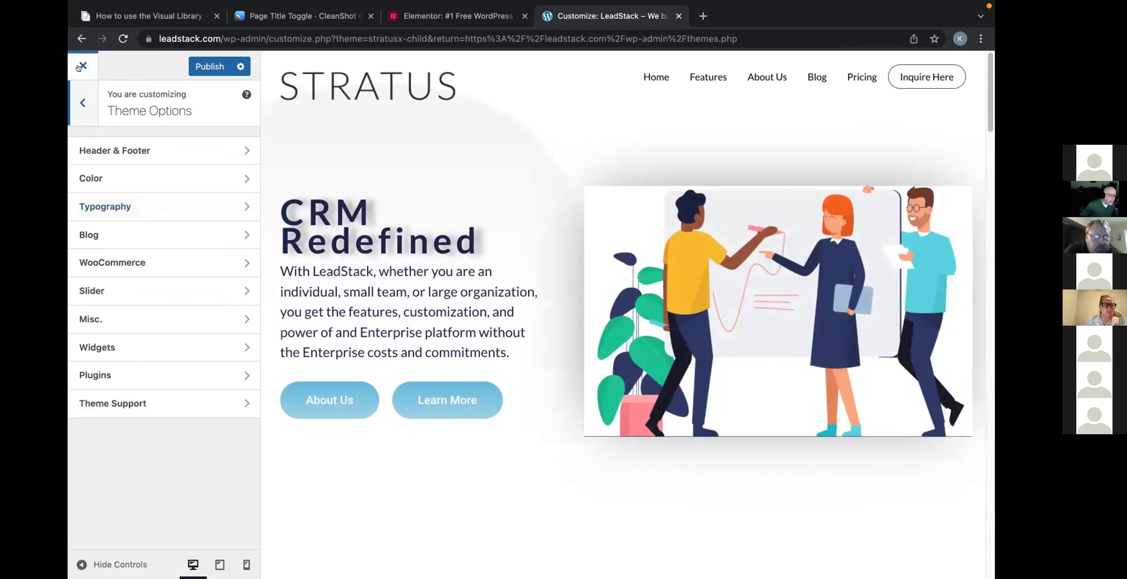
left_click(81, 103)
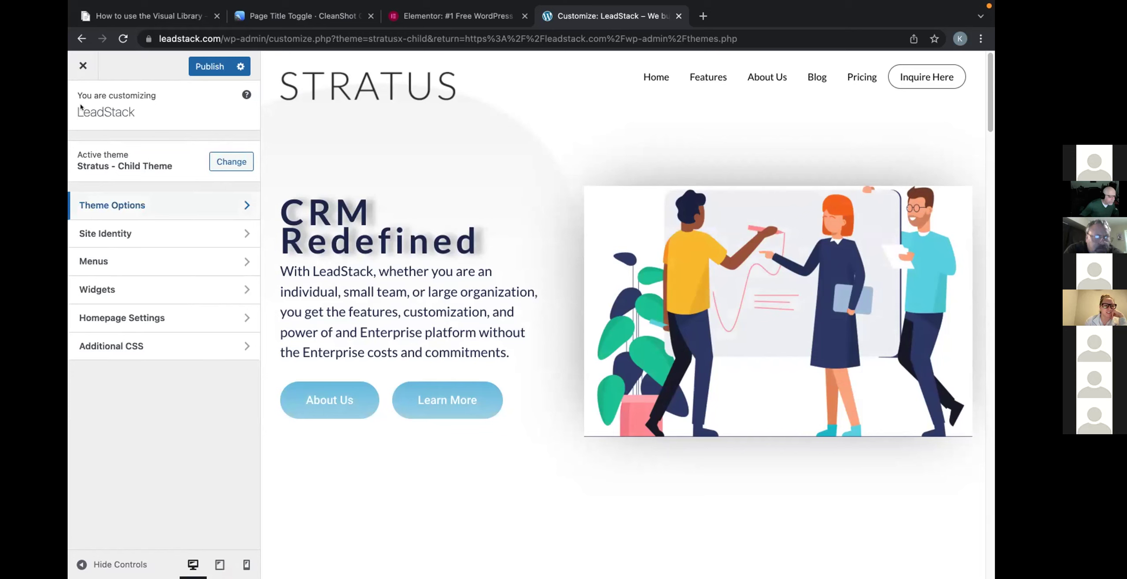
left_click(168, 204)
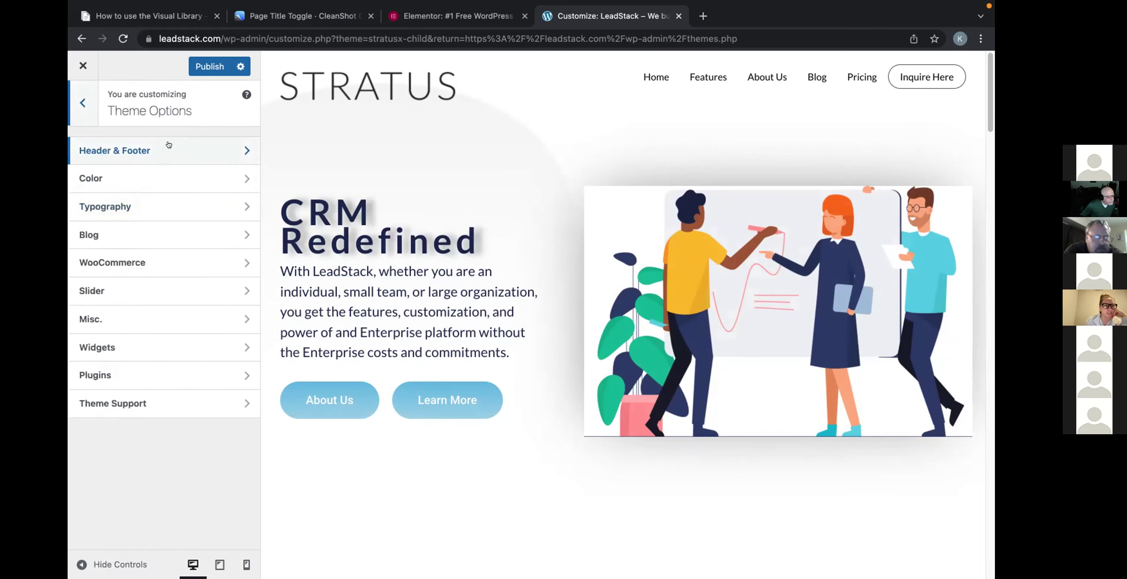
left_click(84, 106)
Review the Site Identity logo, Site Title LeadStack and tagline, then close the Customizer.
left_click(132, 233)
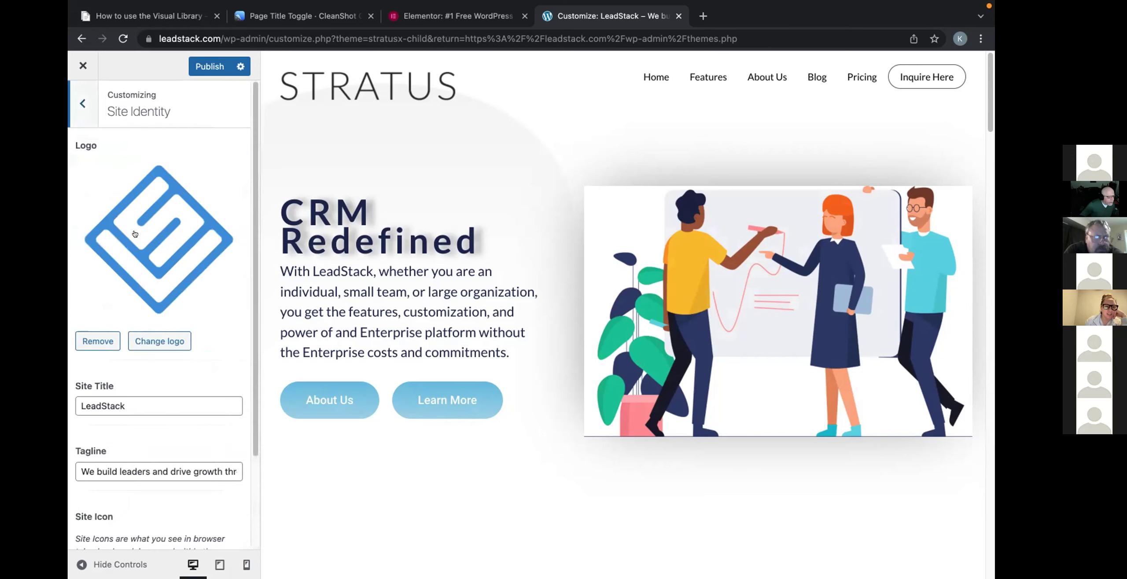
scroll(200, 242, "down", 2)
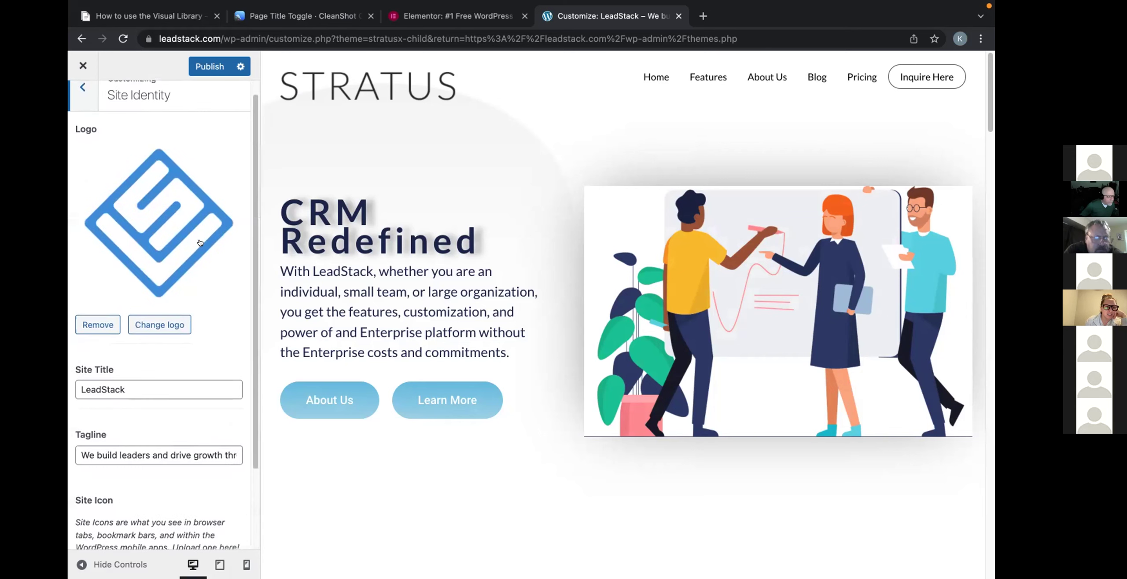
scroll(231, 249, "down", 1)
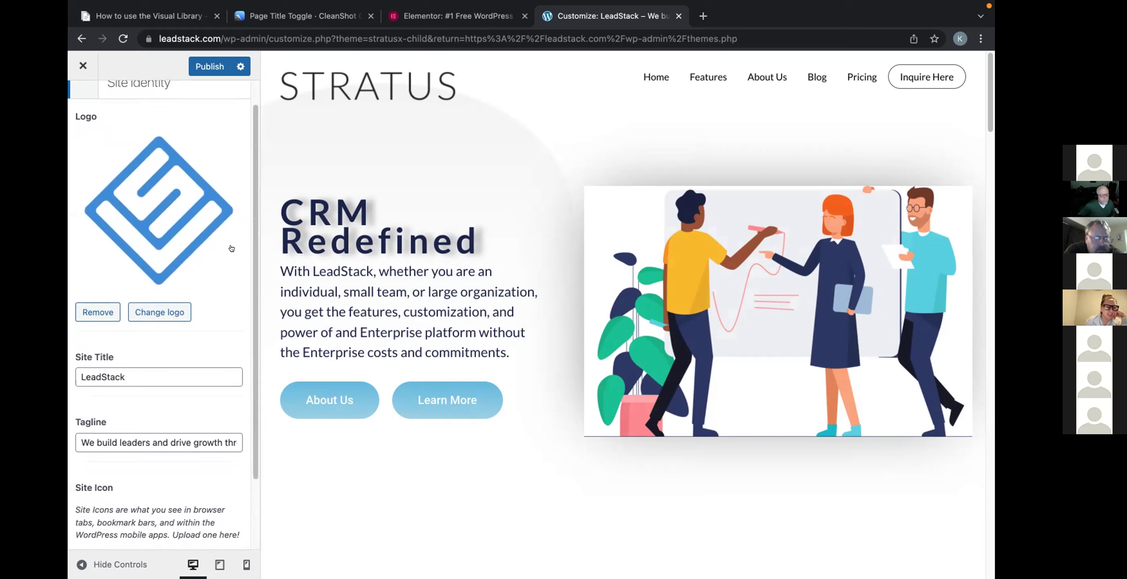
scroll(231, 248, "down", 1)
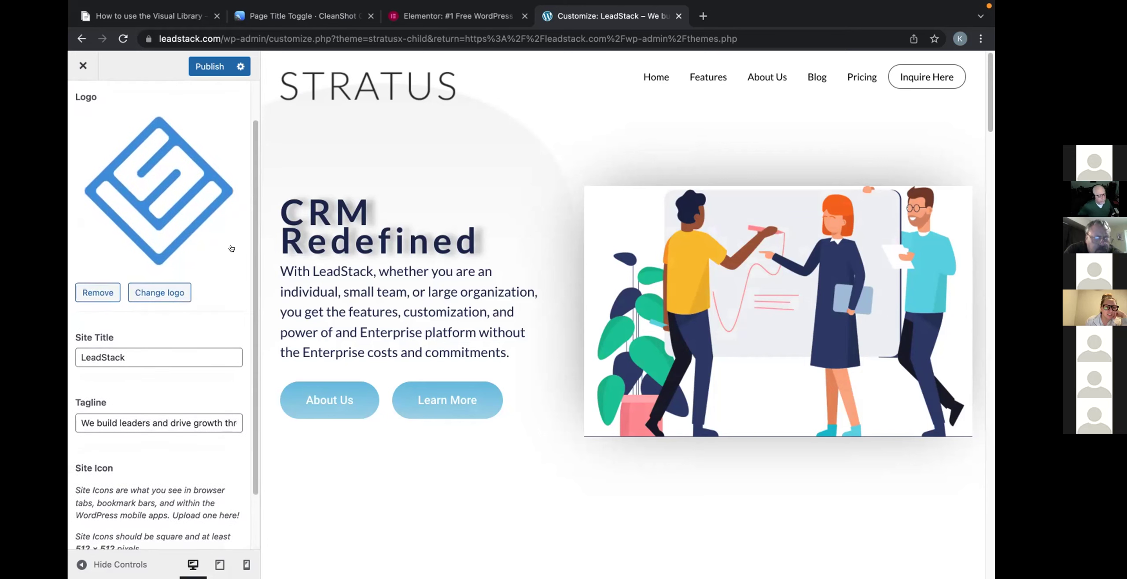
scroll(231, 249, "down", 1)
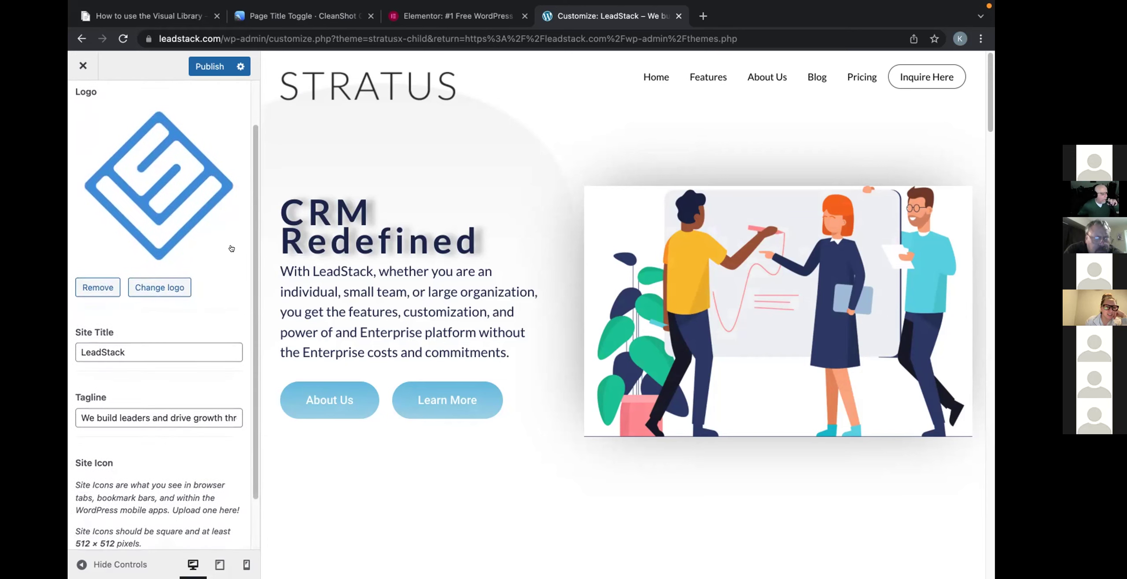
scroll(231, 249, "down", 3)
scroll(234, 252, "down", 3)
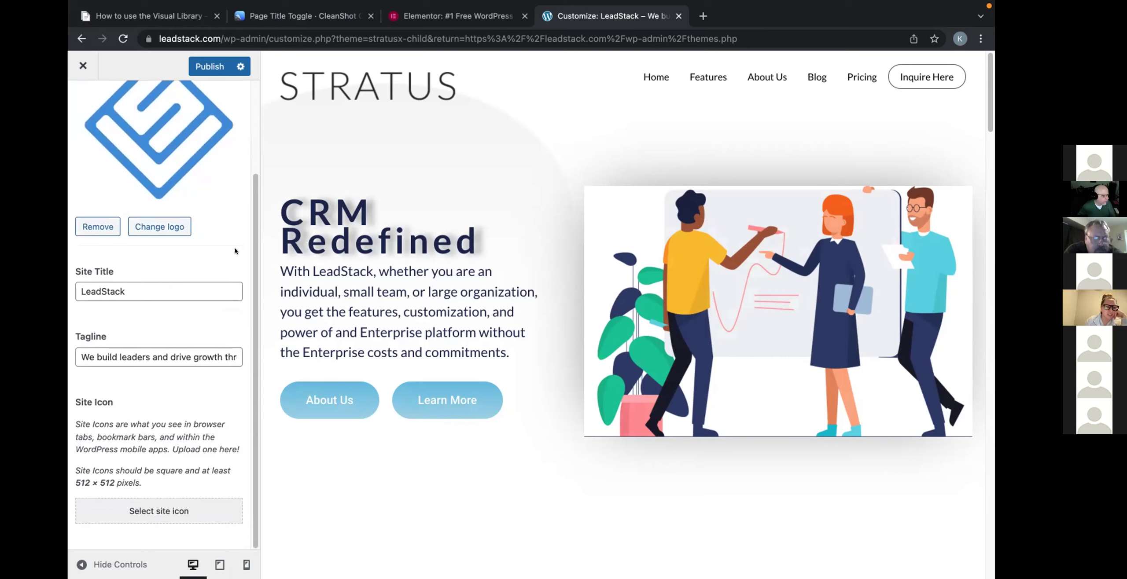
scroll(235, 251, "up", 2)
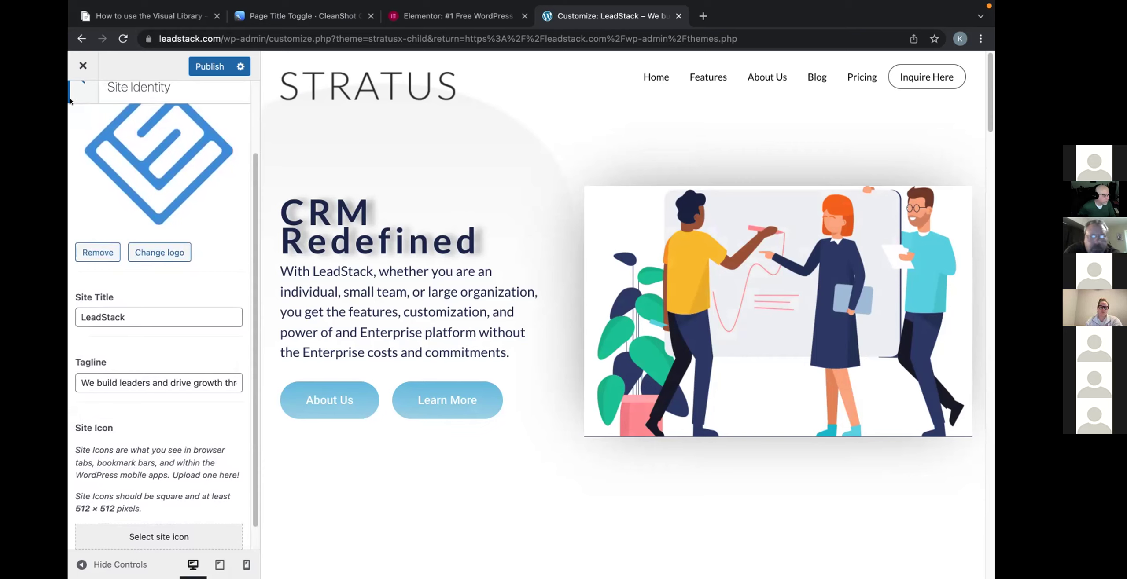
scroll(156, 210, "up", 4)
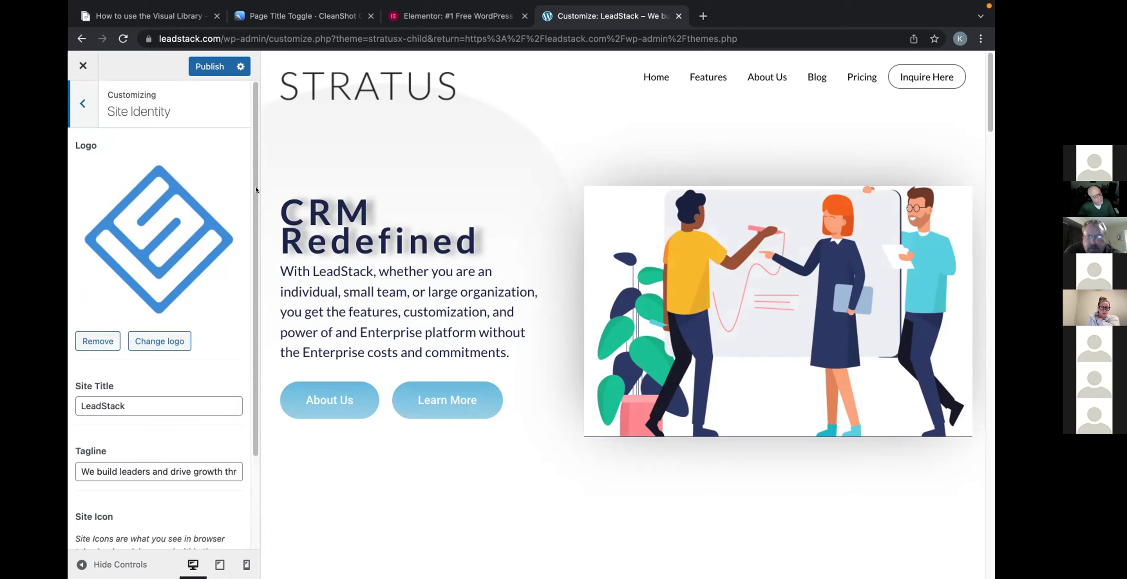
left_click(83, 65)
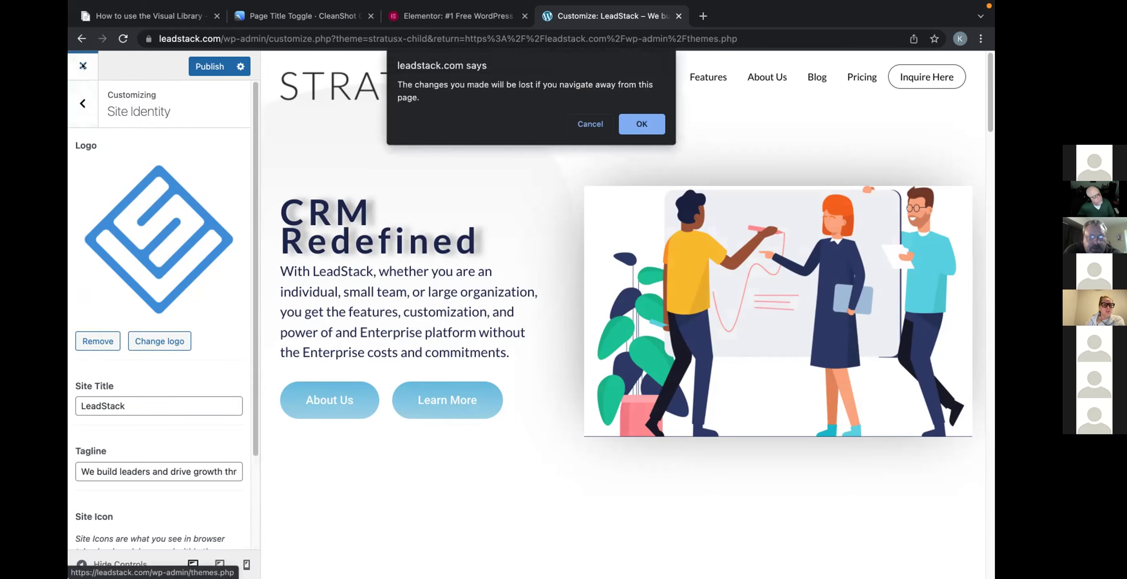
Leave the Customizer without saving and scroll down the Themes page.
left_click(642, 124)
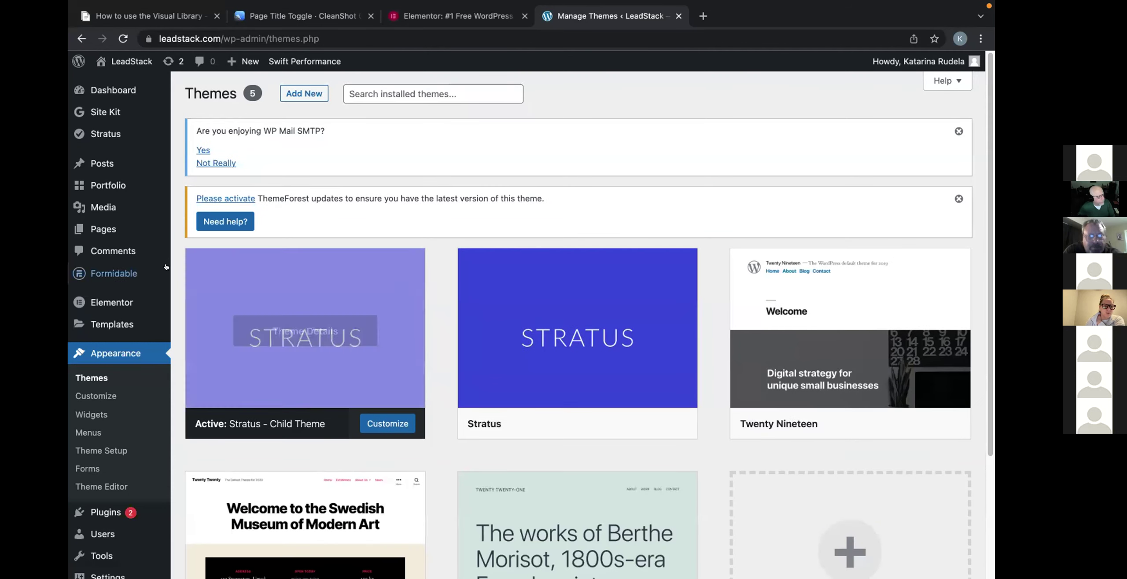
scroll(151, 263, "down", 1)
scroll(150, 308, "down", 3)
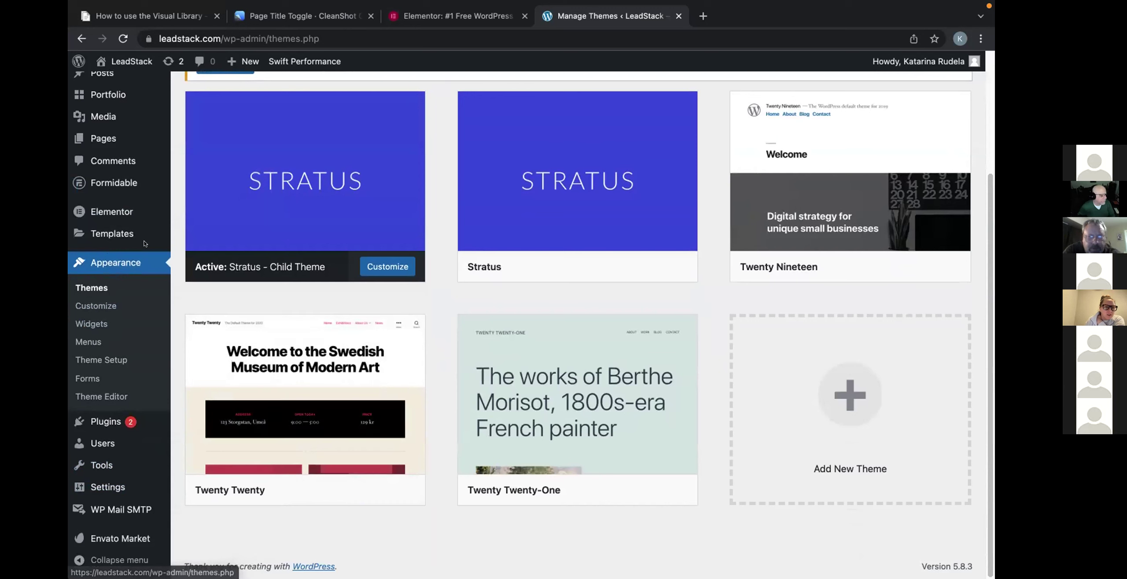
Go to All Pages and choose Edit with Elementor on the Home page.
mouse_move(118, 139)
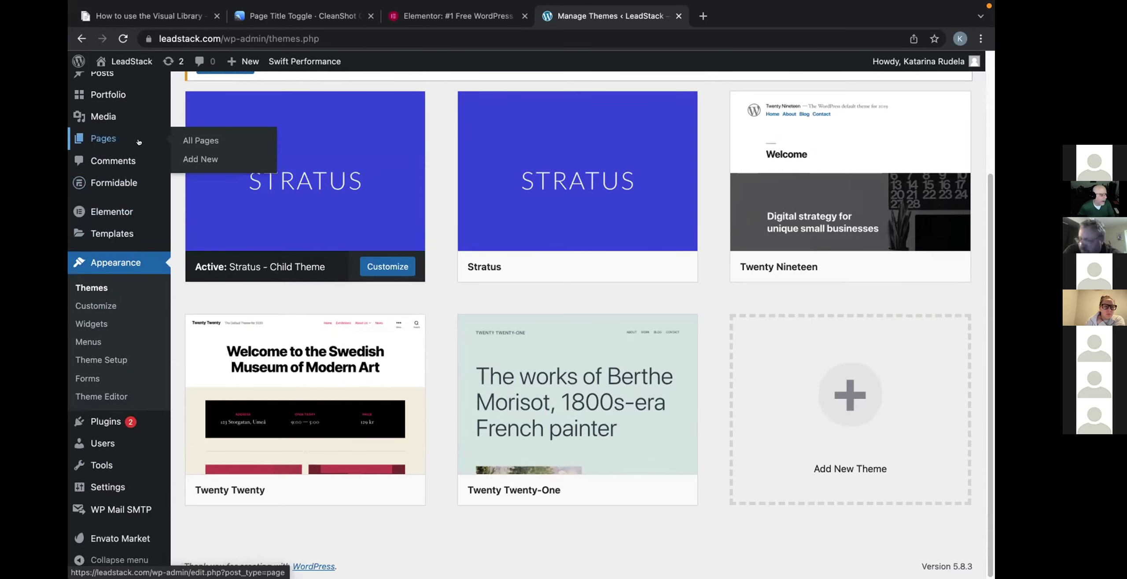
left_click(201, 141)
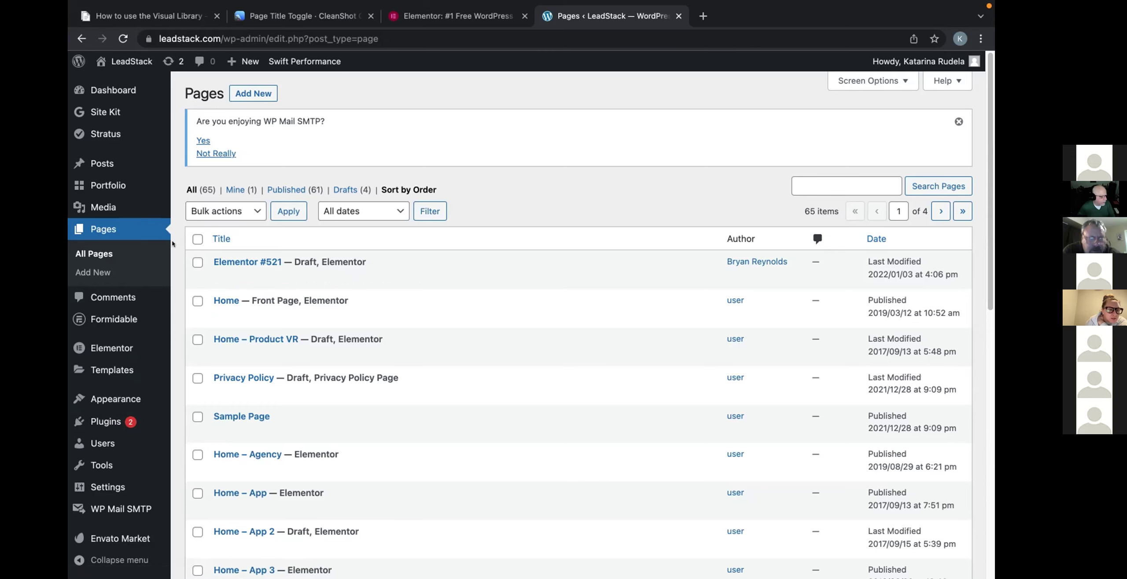
scroll(160, 259, "down", 2)
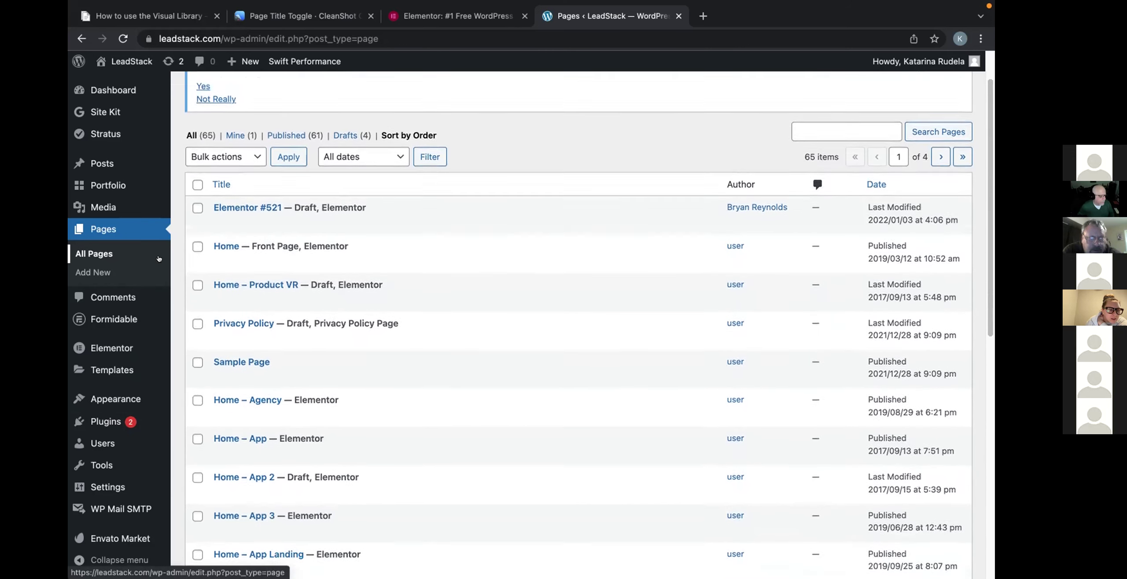
scroll(159, 259, "up", 2)
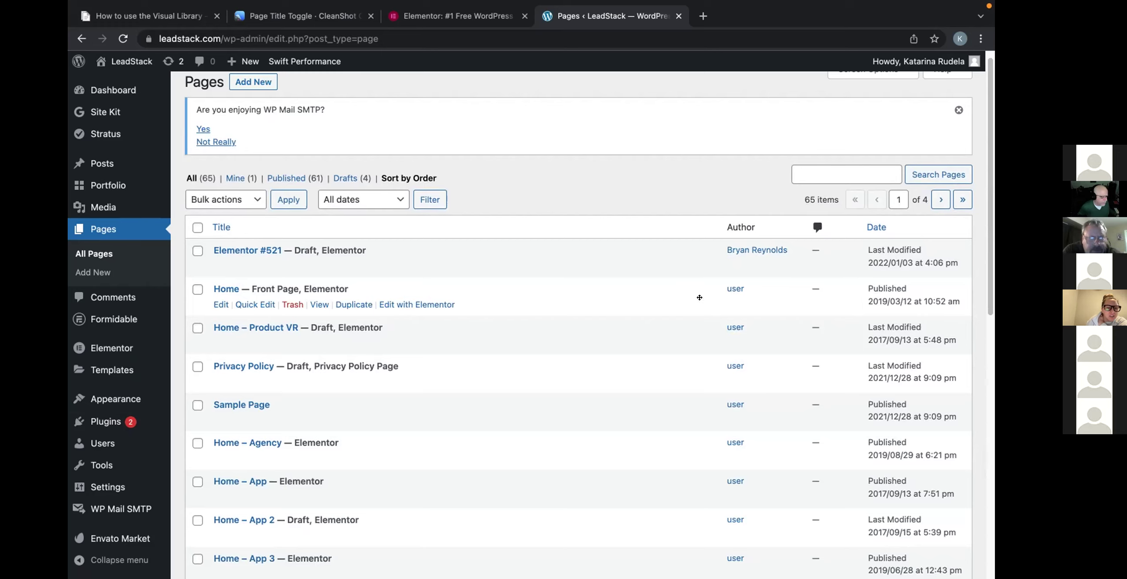
left_click(418, 305)
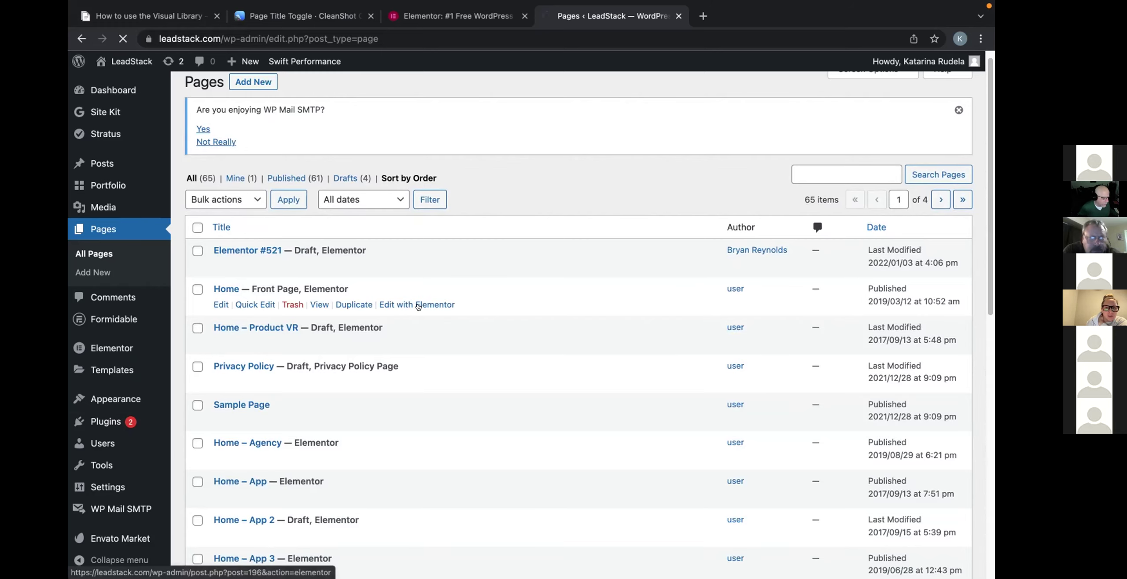
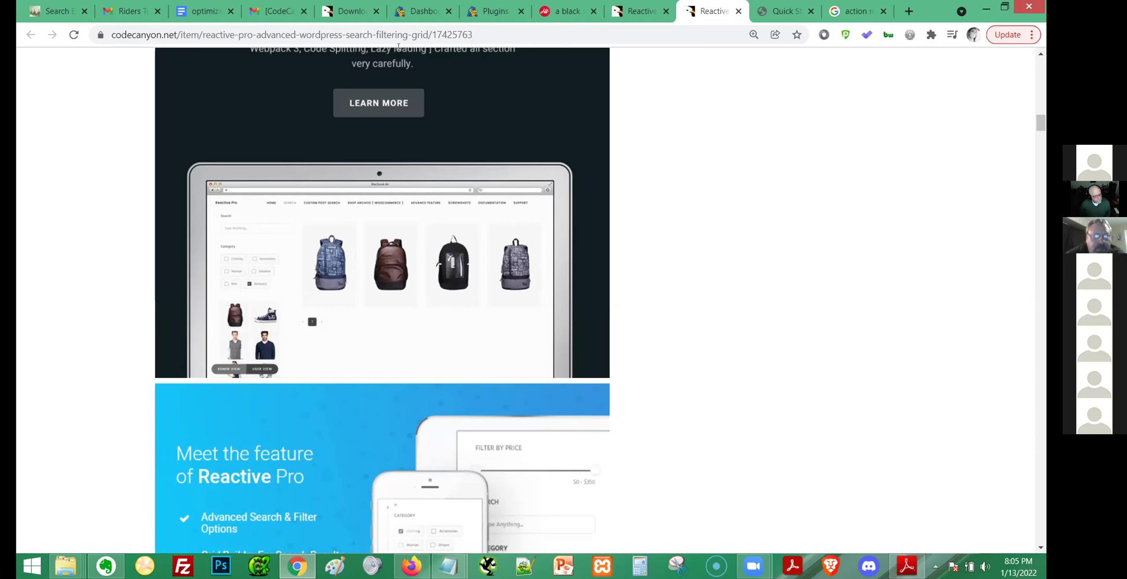
Switch to the WordPress dashboard and glance at the Reactive Pro documentation PDF.
left_click(414, 13)
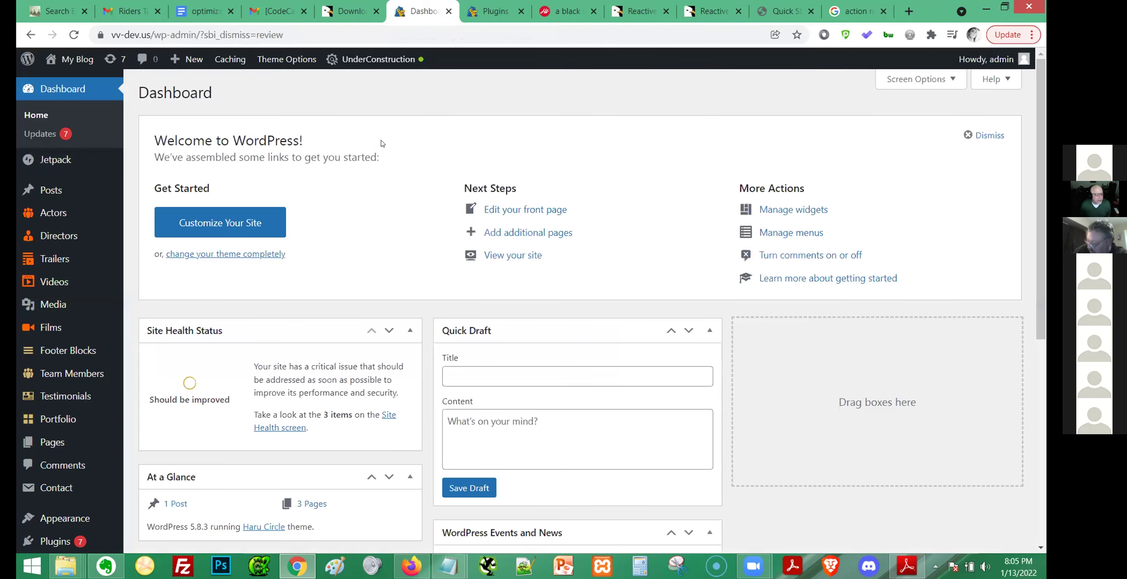
mouse_move(67, 305)
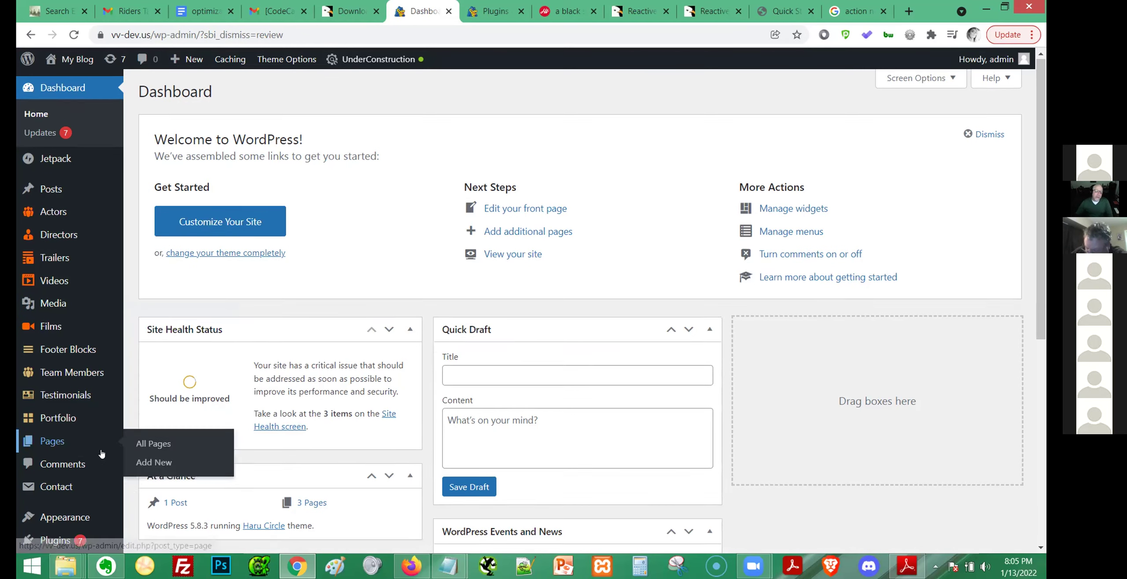
scroll(100, 440, "down", 8)
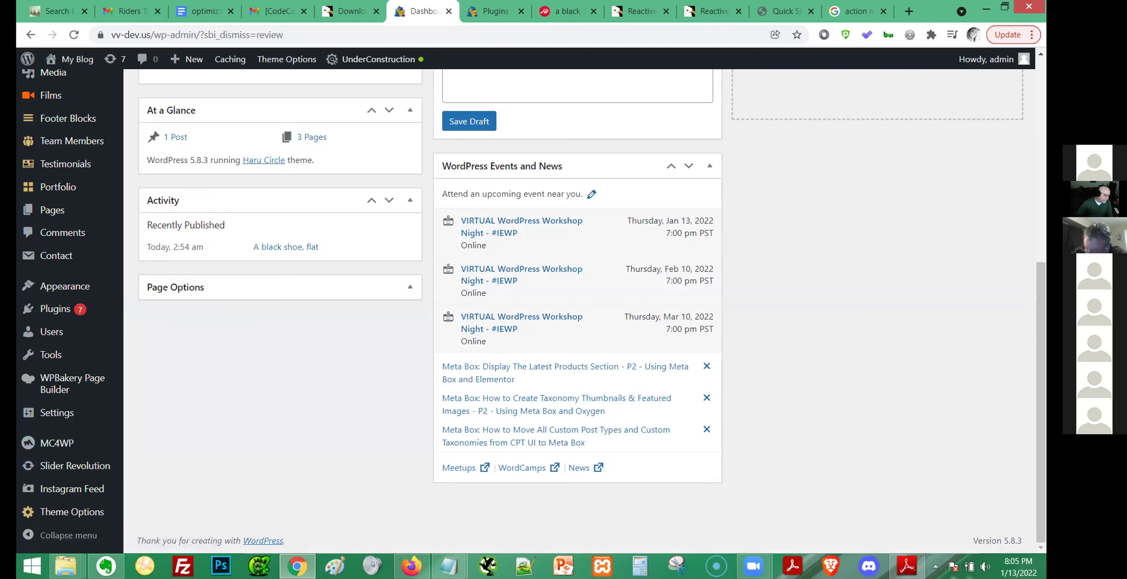
left_click(907, 567)
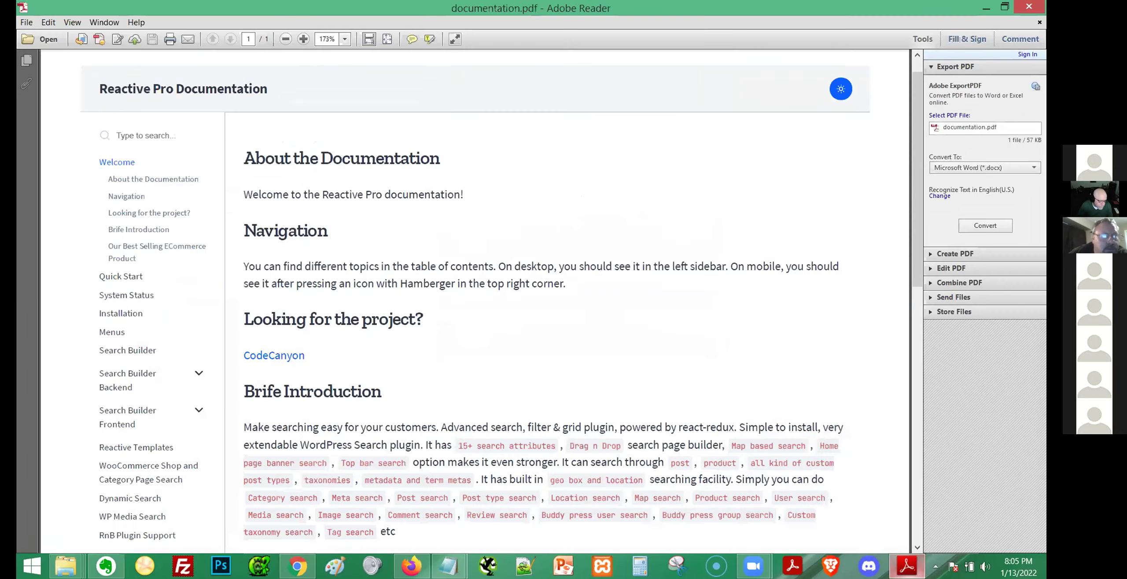
Reload the dashboard so the Reactive, Reactive Builders and Reactive Templates menus appear.
left_click(298, 566)
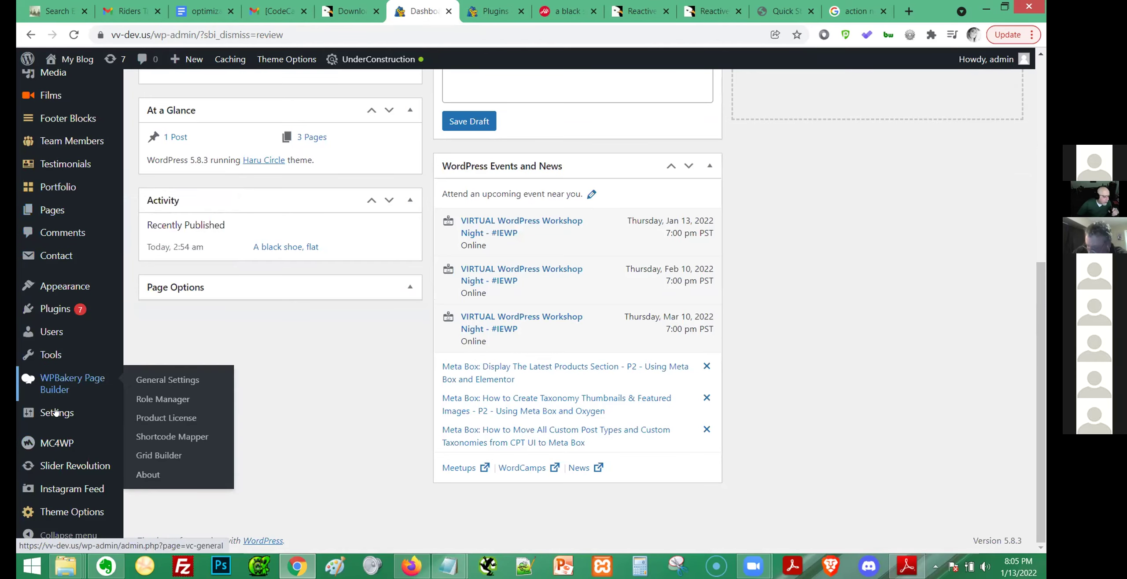
key("F5")
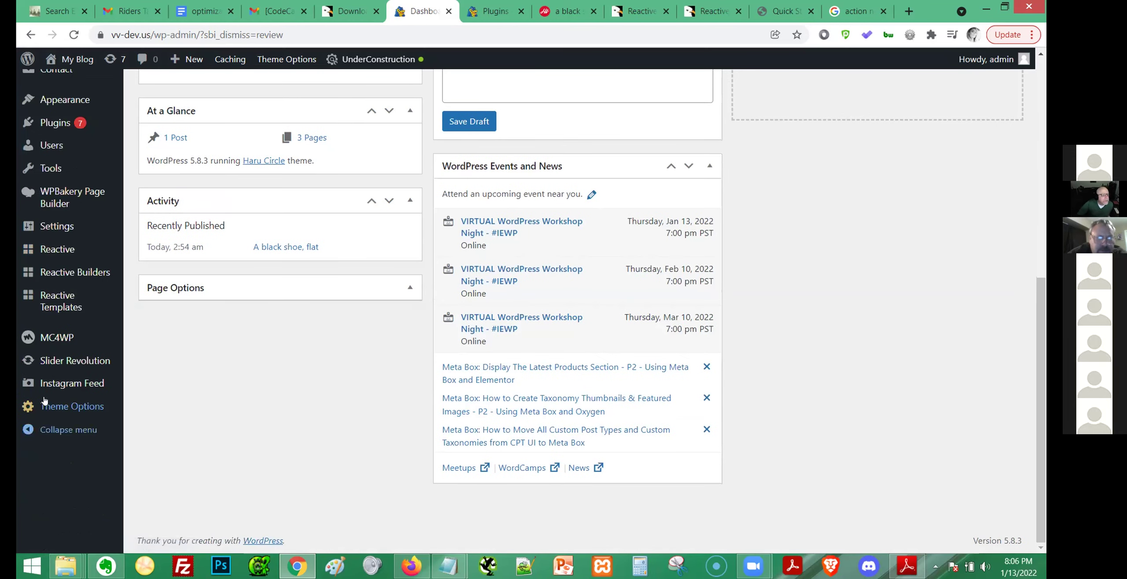
mouse_move(75, 249)
scroll(106, 352, "up", 3)
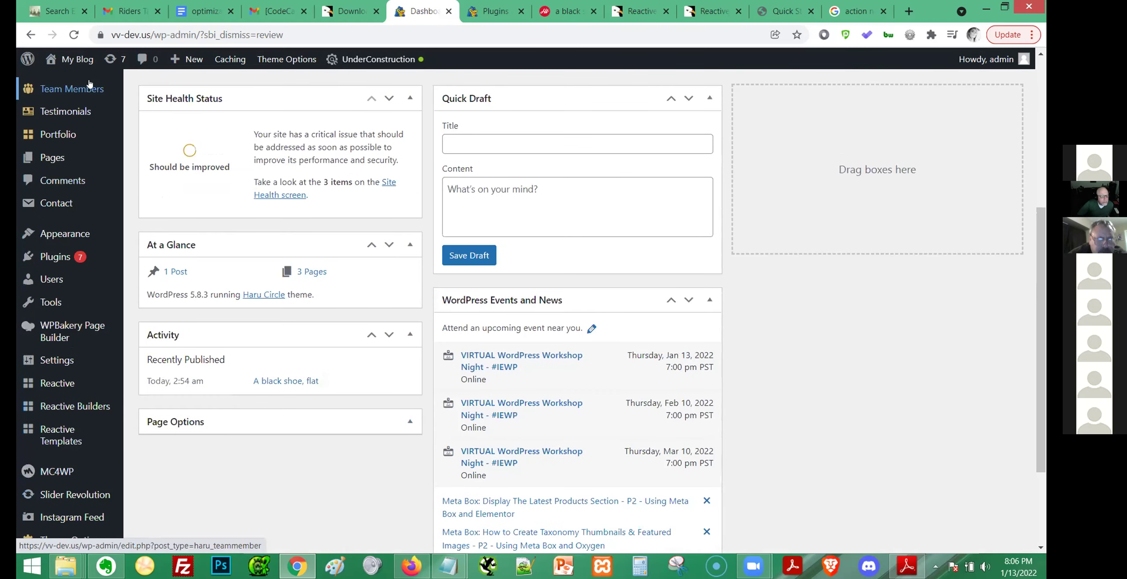
scroll(178, 360, "up", 1)
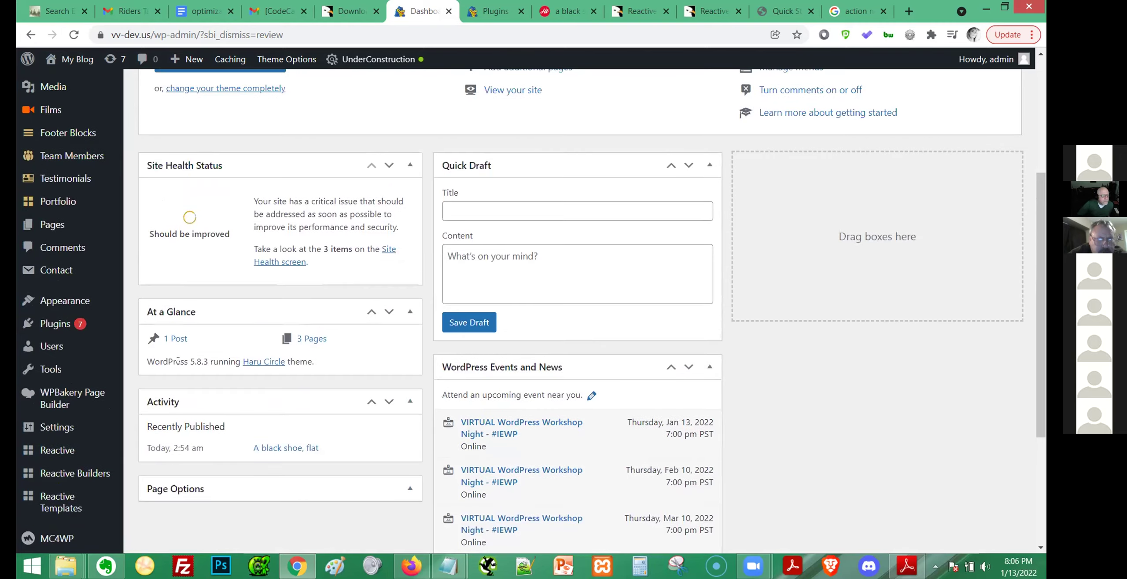
scroll(144, 323, "down", 3)
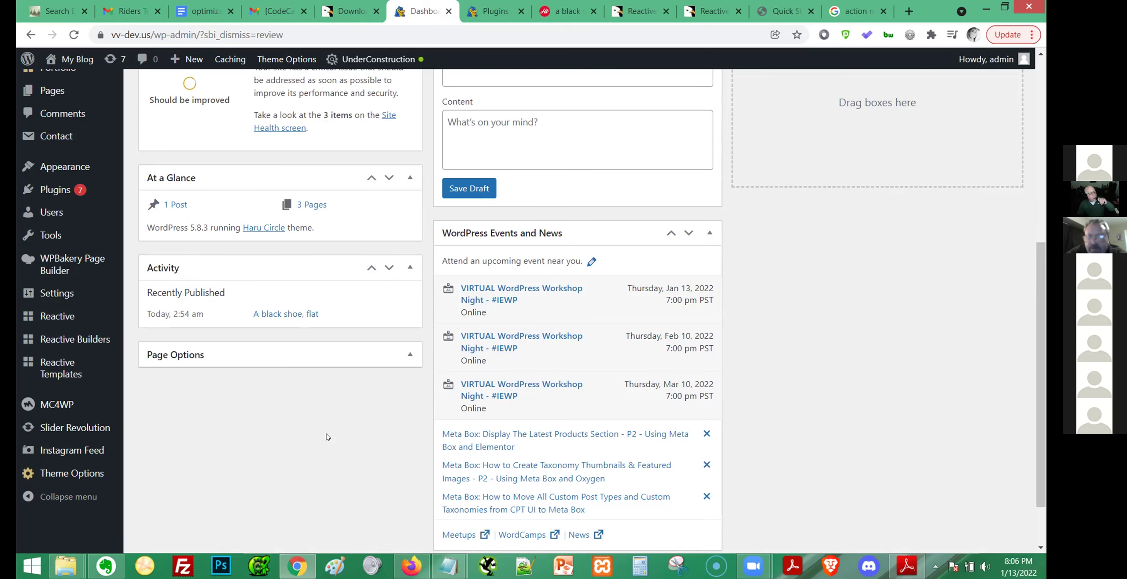
scroll(308, 393, "down", 2)
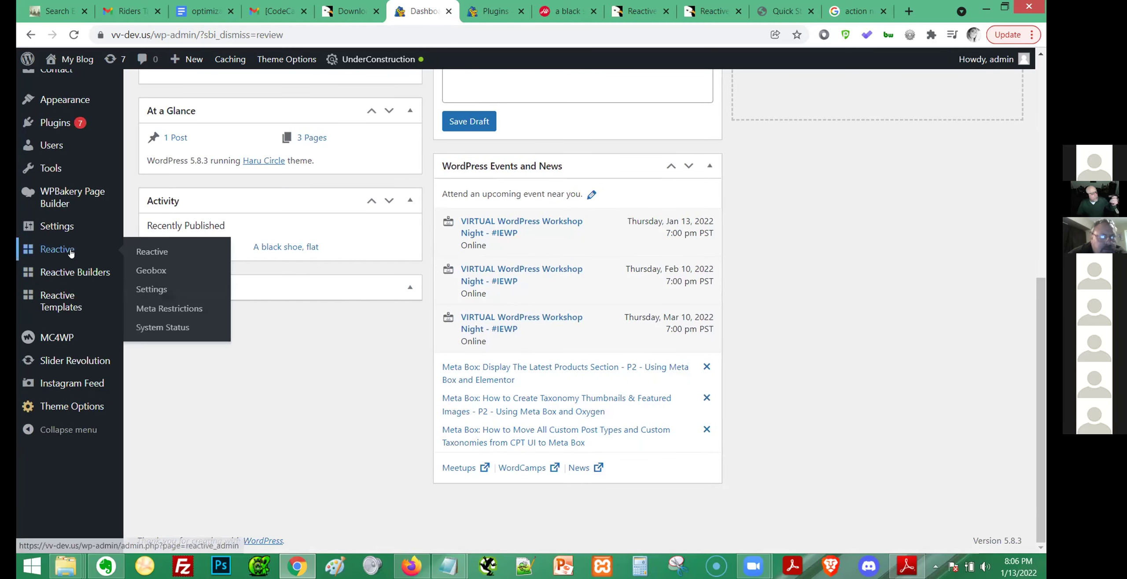
Open Reactive > Settings and dismiss the plugin updates and Mailchimp notices.
left_click(151, 289)
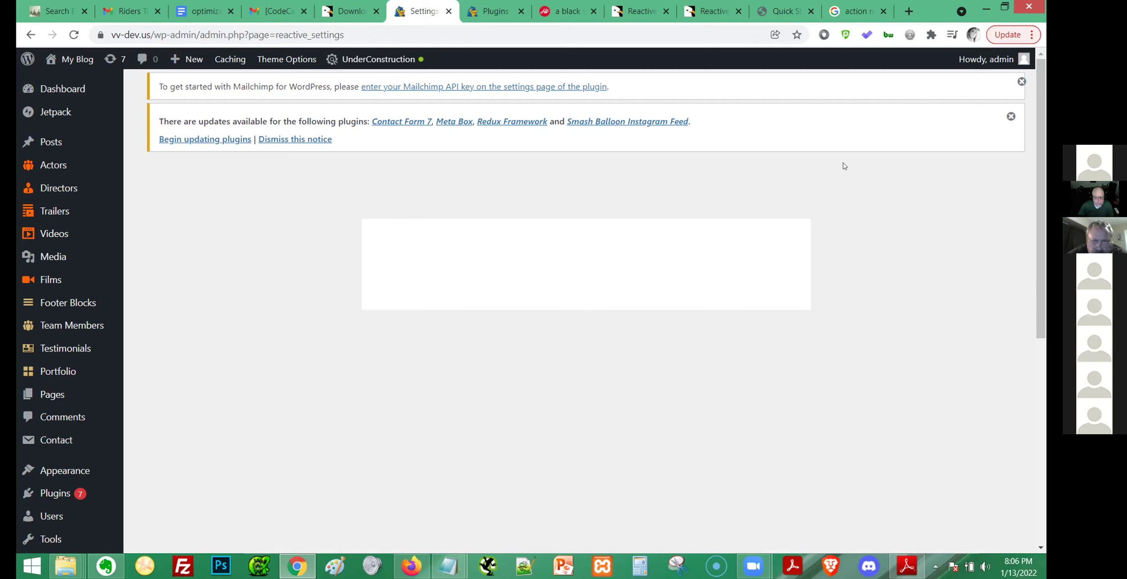
left_click(1011, 117)
left_click(1022, 81)
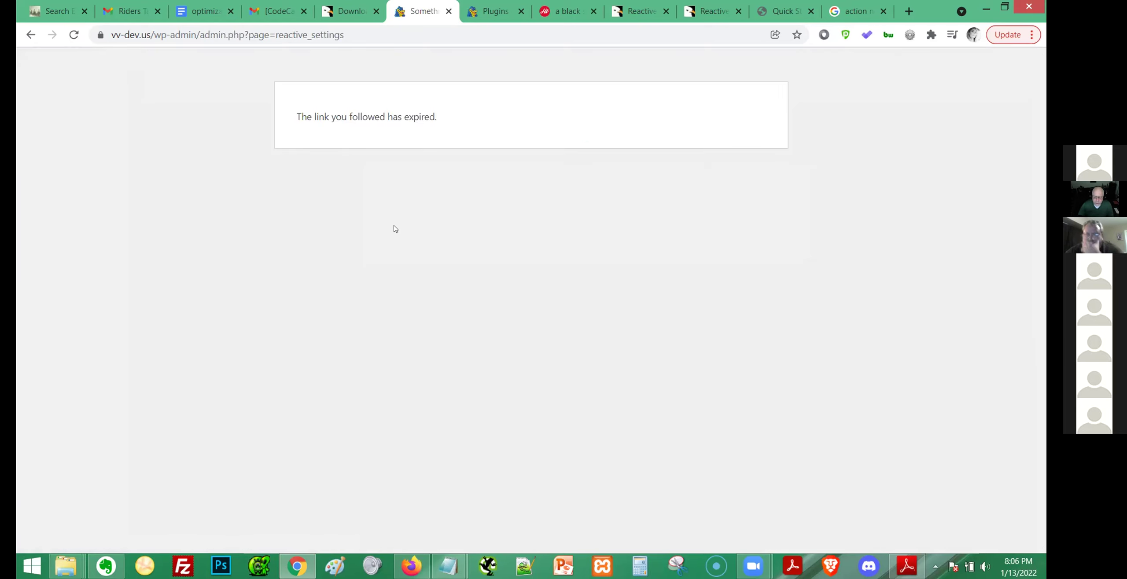
Reload the blank Reactive settings page and open Installed Plugins in a new tab.
left_click(283, 36)
key("Return")
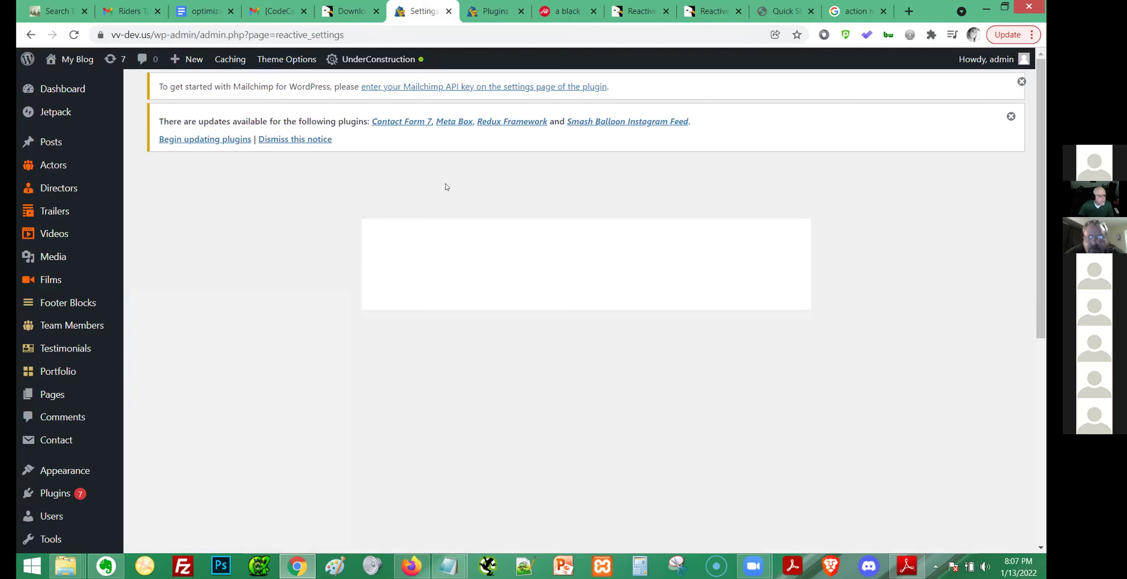
scroll(439, 205, "down", 1)
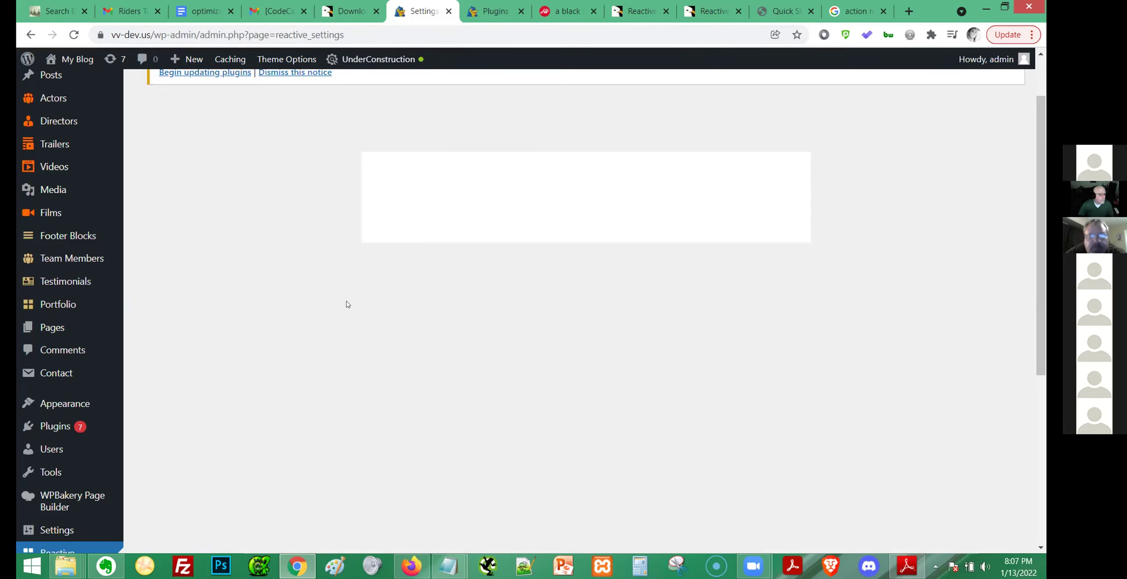
scroll(301, 325, "up", 2)
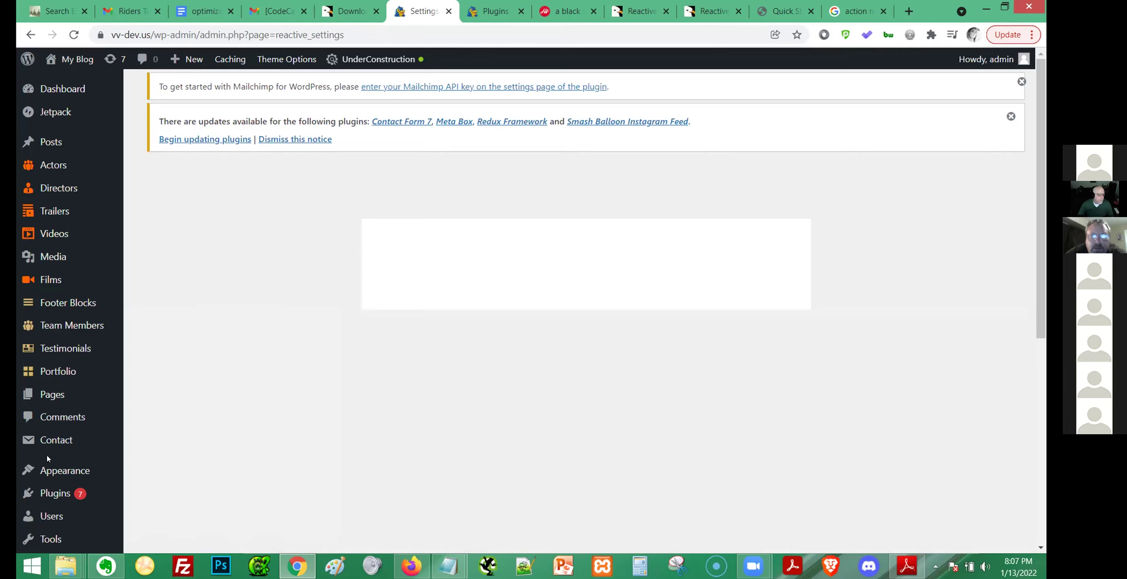
mouse_move(55, 493)
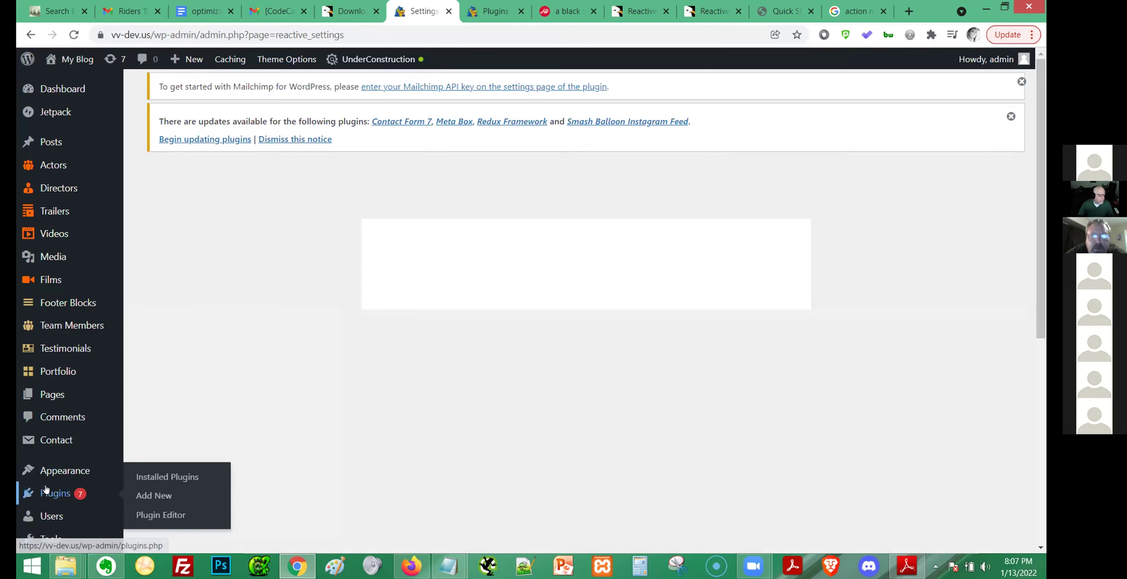
middle_click(170, 486)
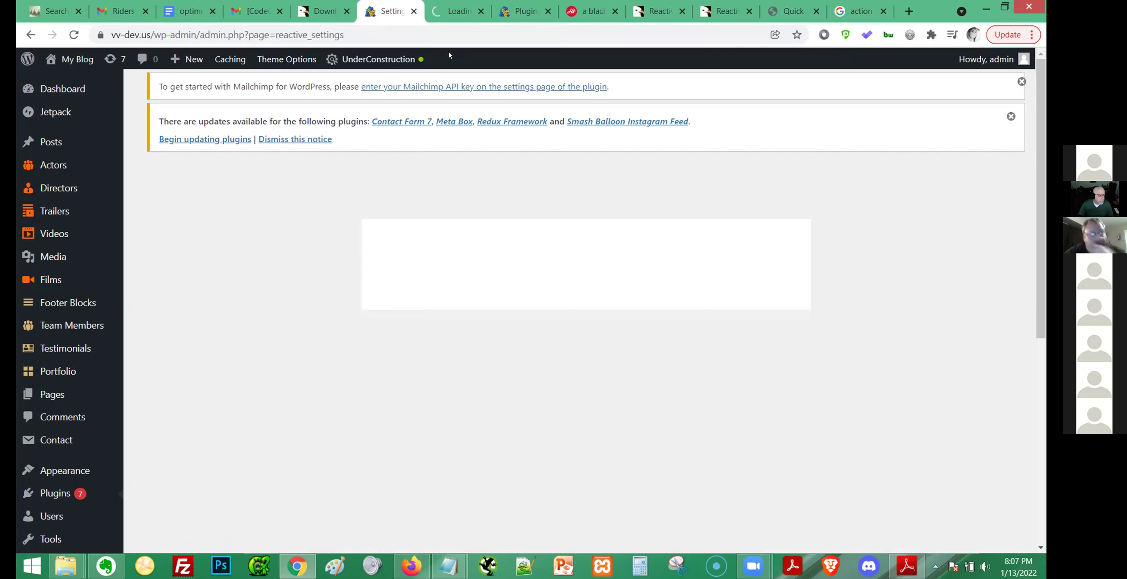
Filter the plugins list to Update Available (7) and select all seven for a bulk update.
left_click(454, 12)
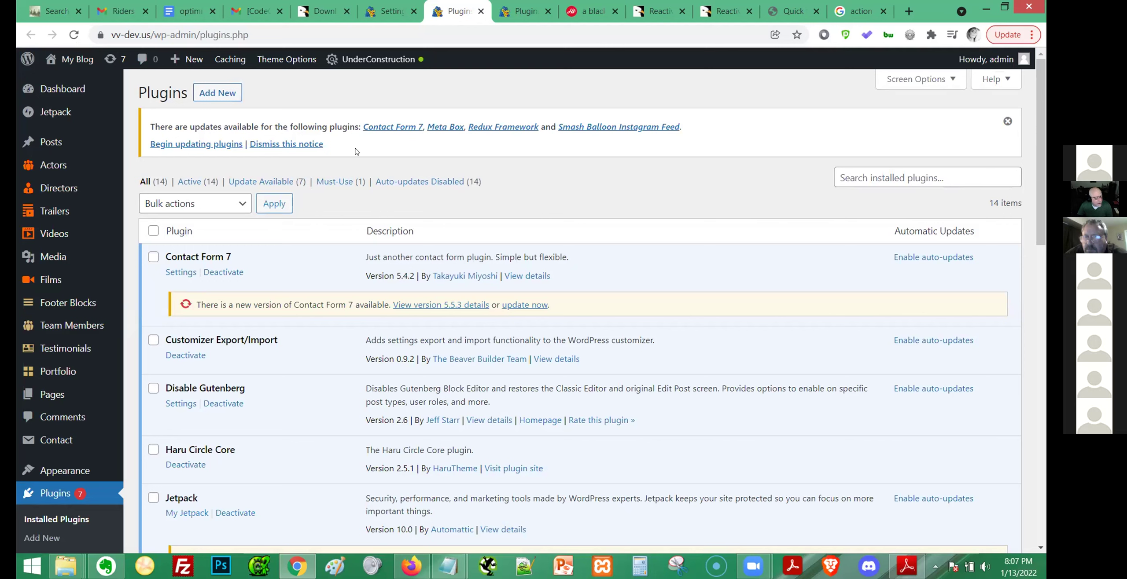
left_click(153, 230)
left_click(220, 202)
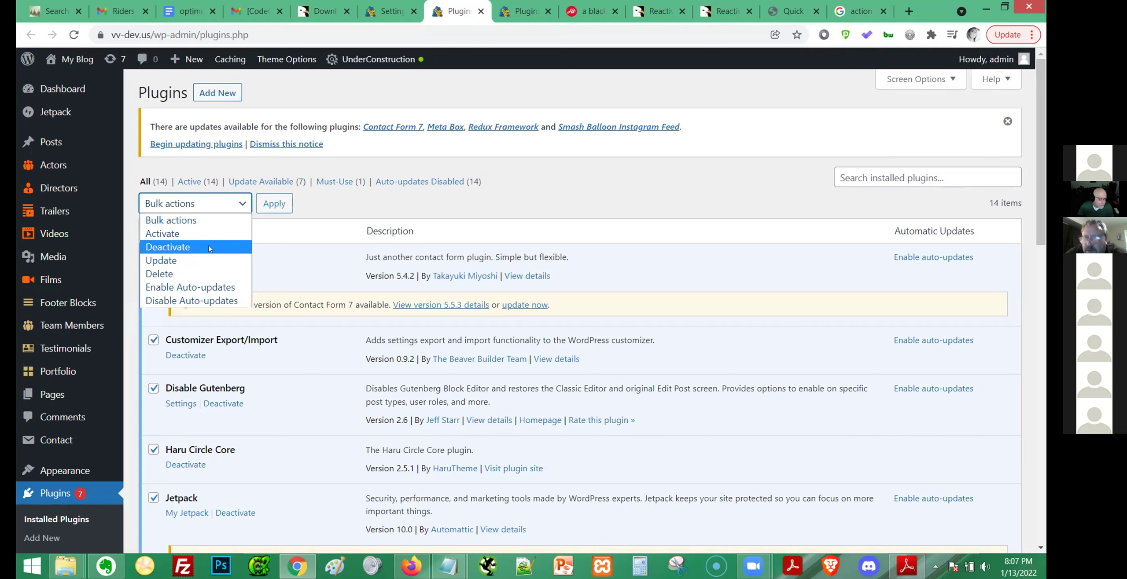
left_click(206, 260)
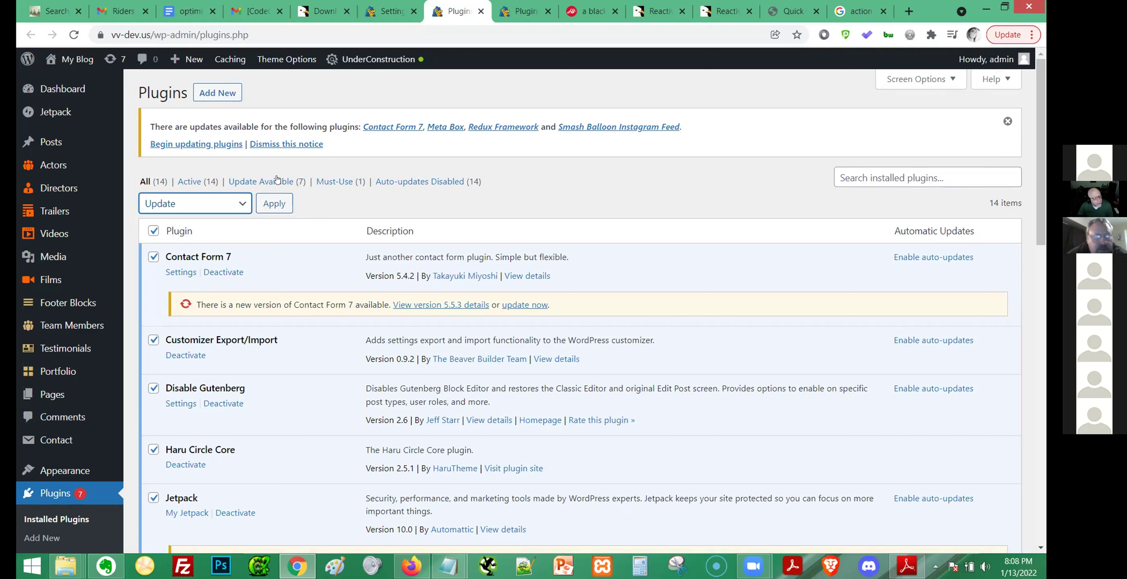
left_click(277, 181)
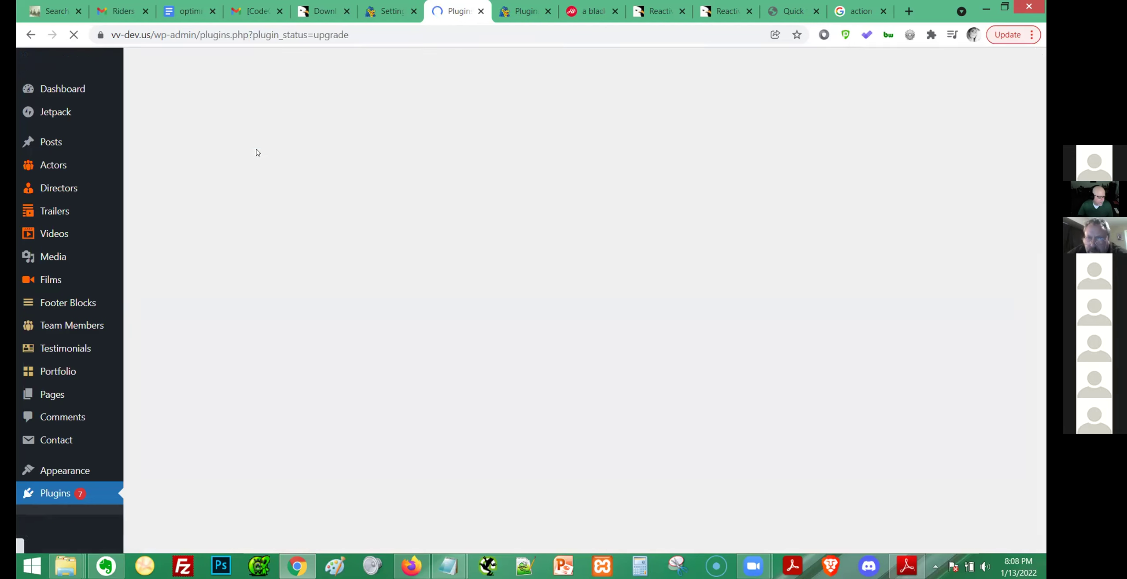
left_click(154, 231)
left_click(237, 204)
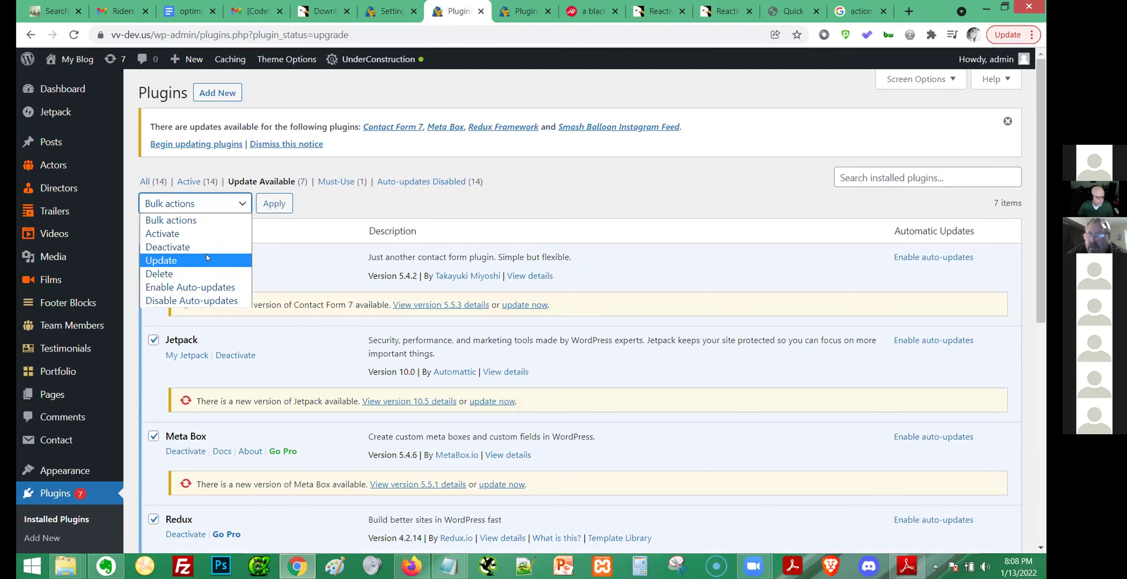
Run the bulk Update and check results: six plugins updated, WPBakery Page Builder failed.
left_click(161, 260)
left_click(274, 203)
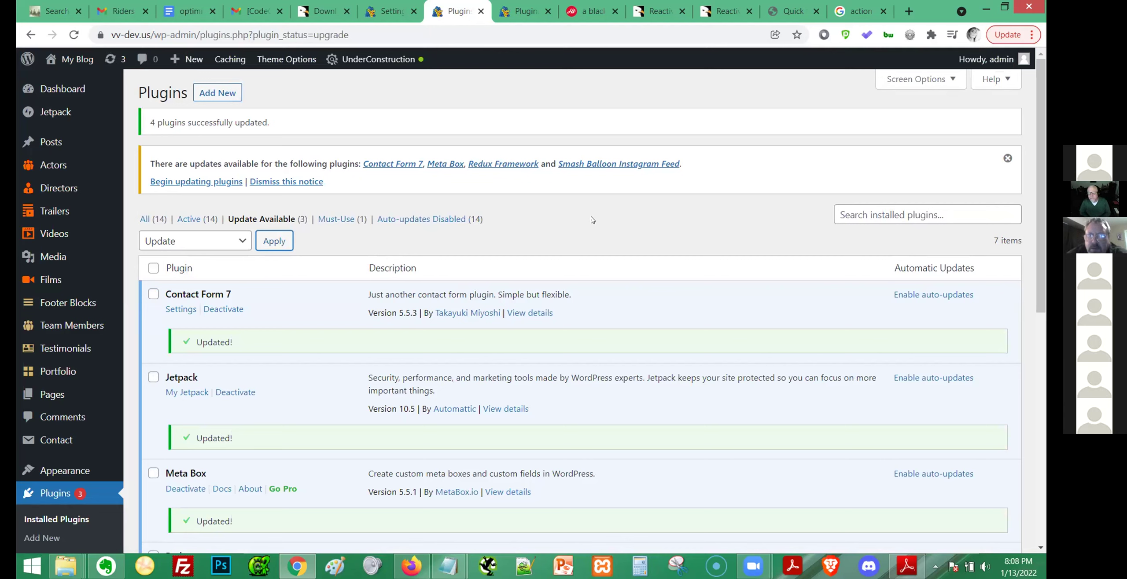
scroll(593, 221, "down", 4)
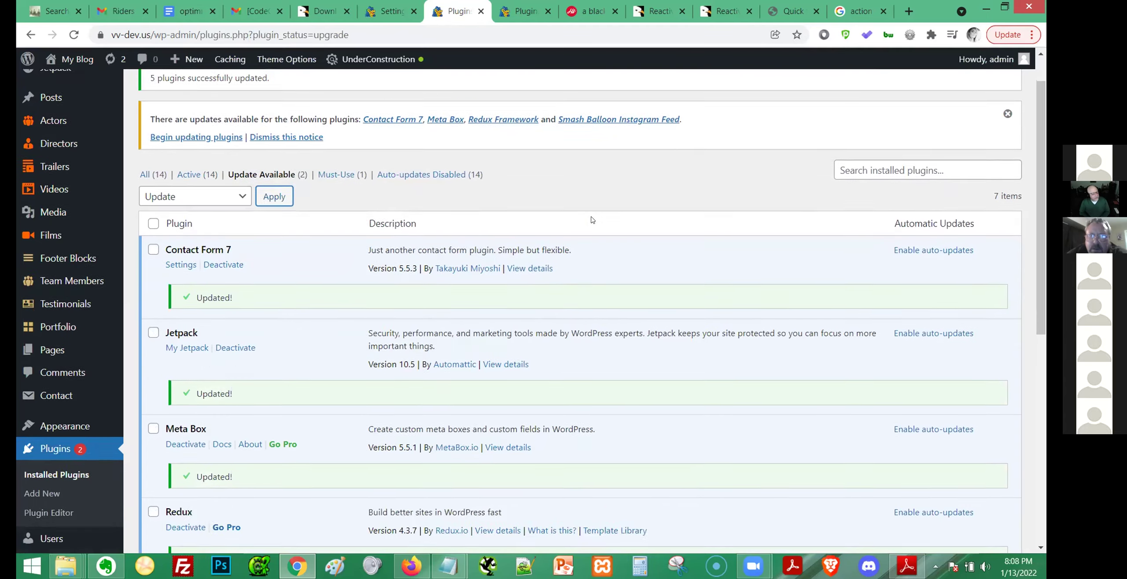
scroll(592, 220, "up", 4)
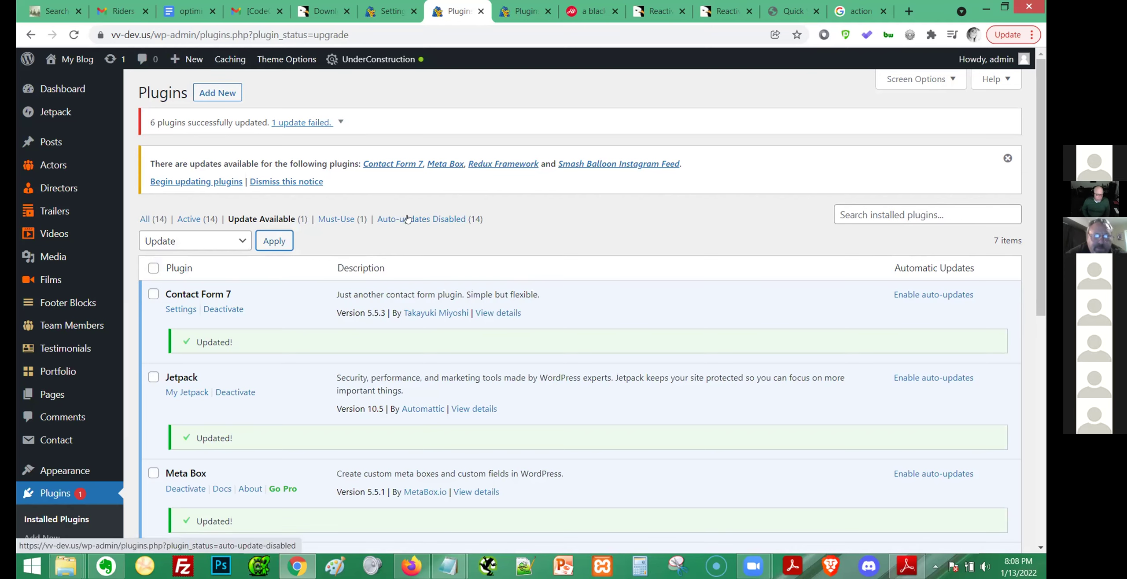
scroll(389, 281, "down", 5)
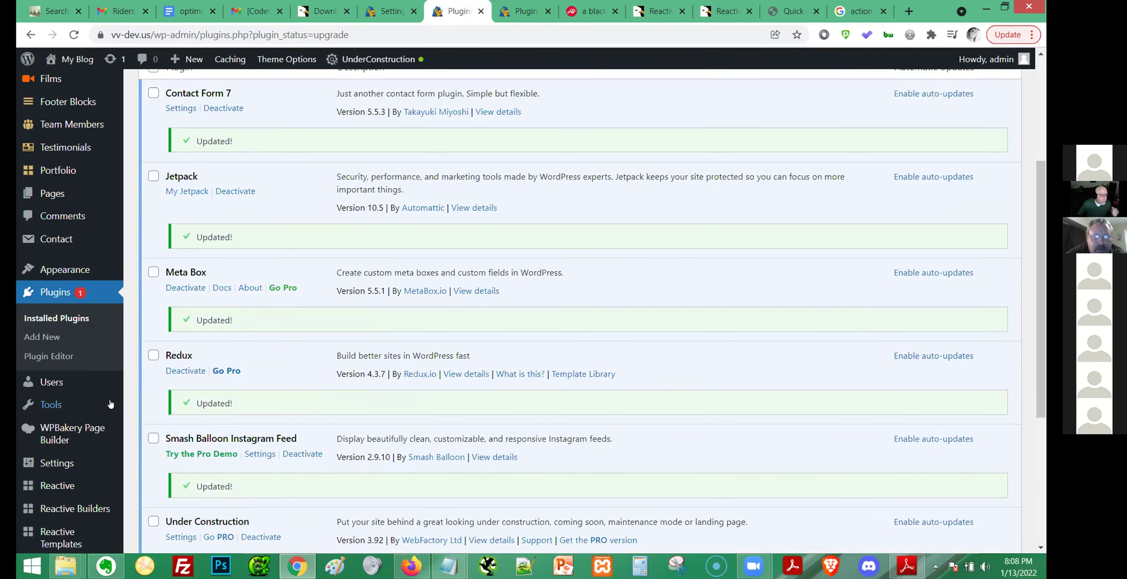
scroll(53, 365, "down", 3)
mouse_move(54, 361)
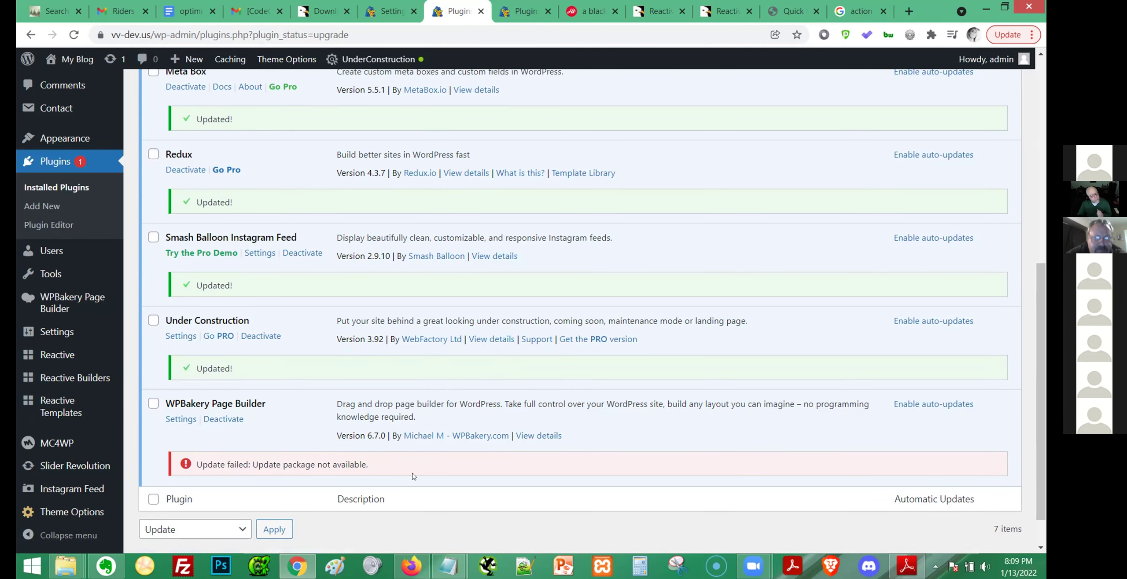
scroll(537, 444, "down", 1)
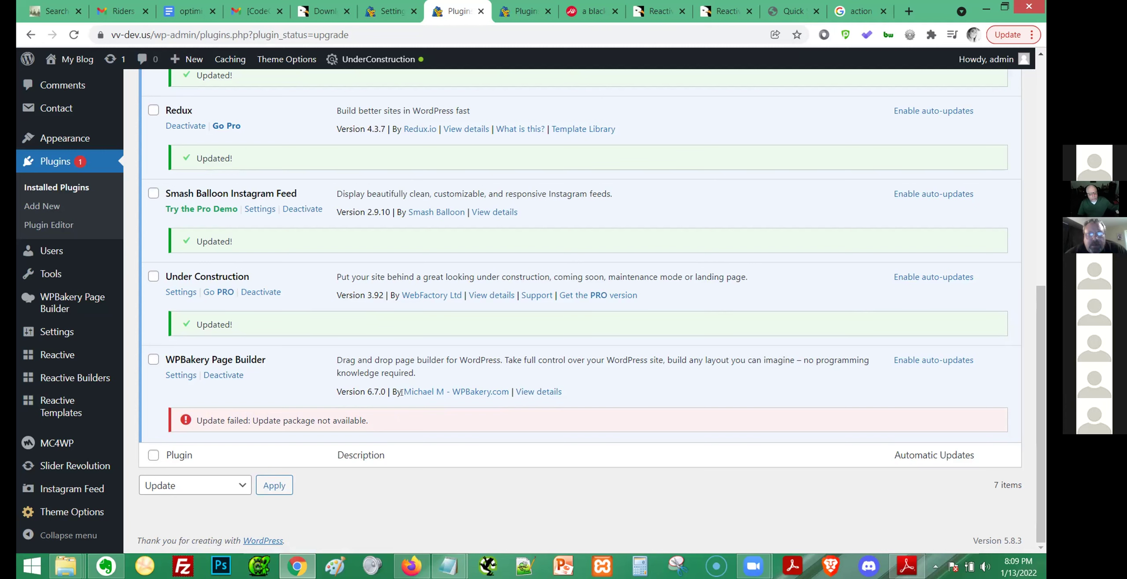
scroll(473, 357, "up", 5)
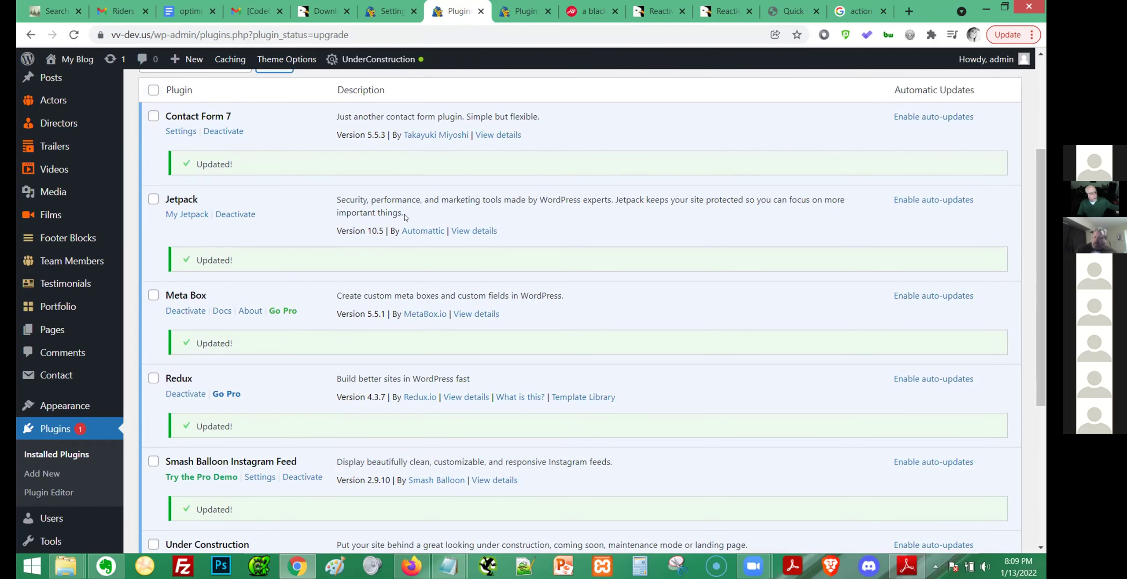
scroll(294, 326, "up", 4)
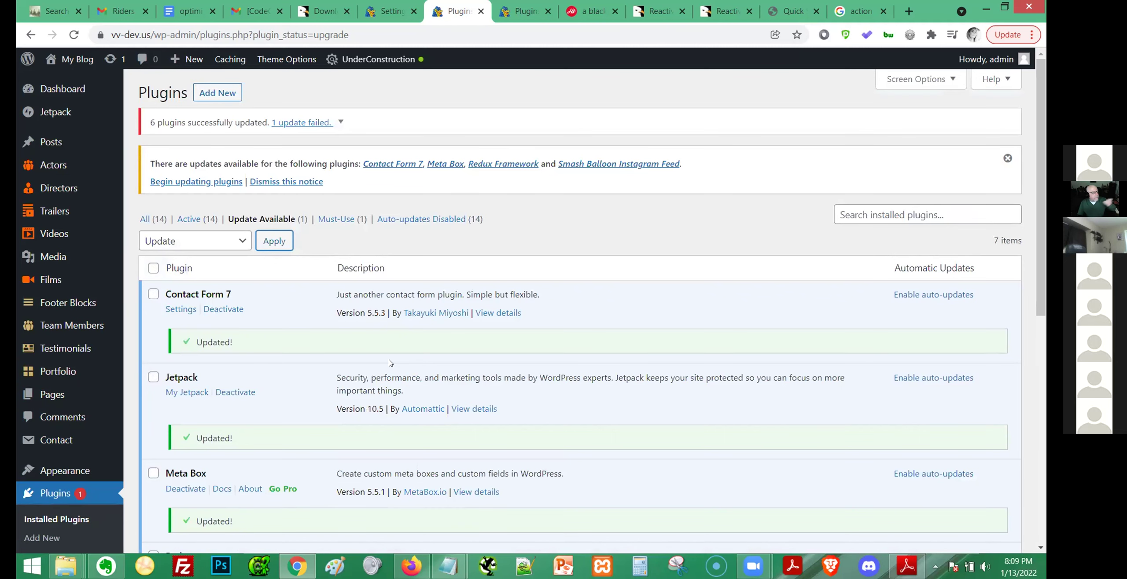
scroll(389, 364, "down", 10)
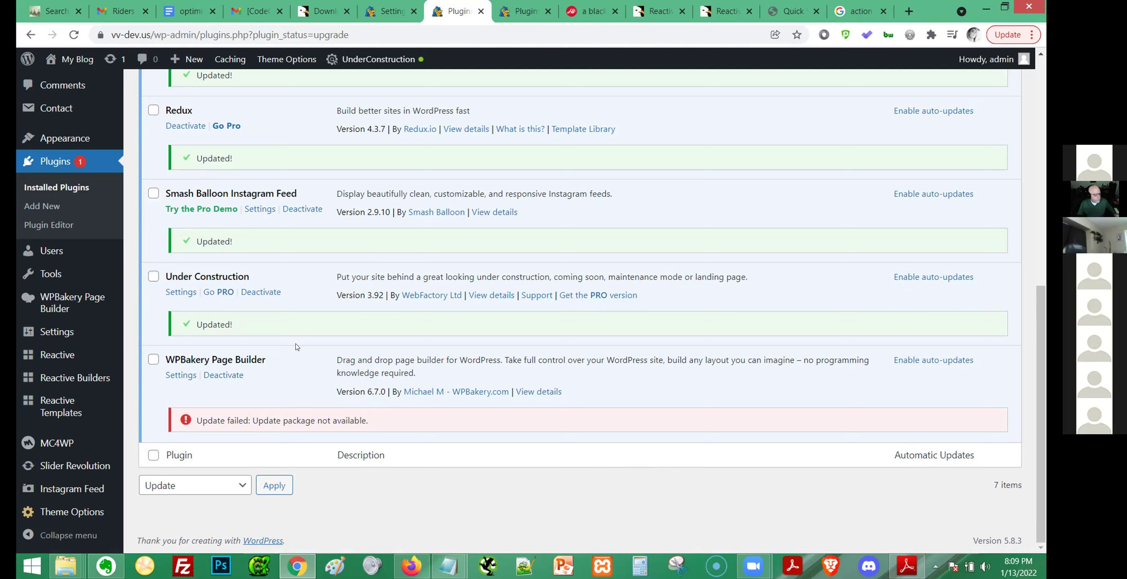
Deactivate the WPBakery Page Builder plugin.
left_click(223, 375)
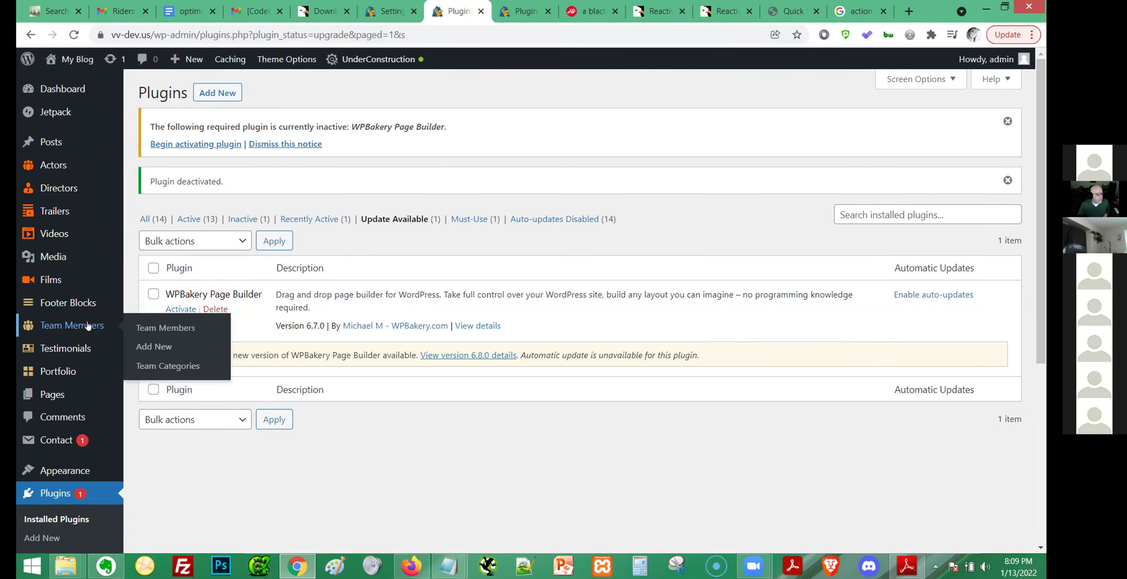
scroll(66, 393, "down", 1)
scroll(66, 393, "down", 5)
Open the Reactive settings page, which is still blank.
mouse_move(110, 384)
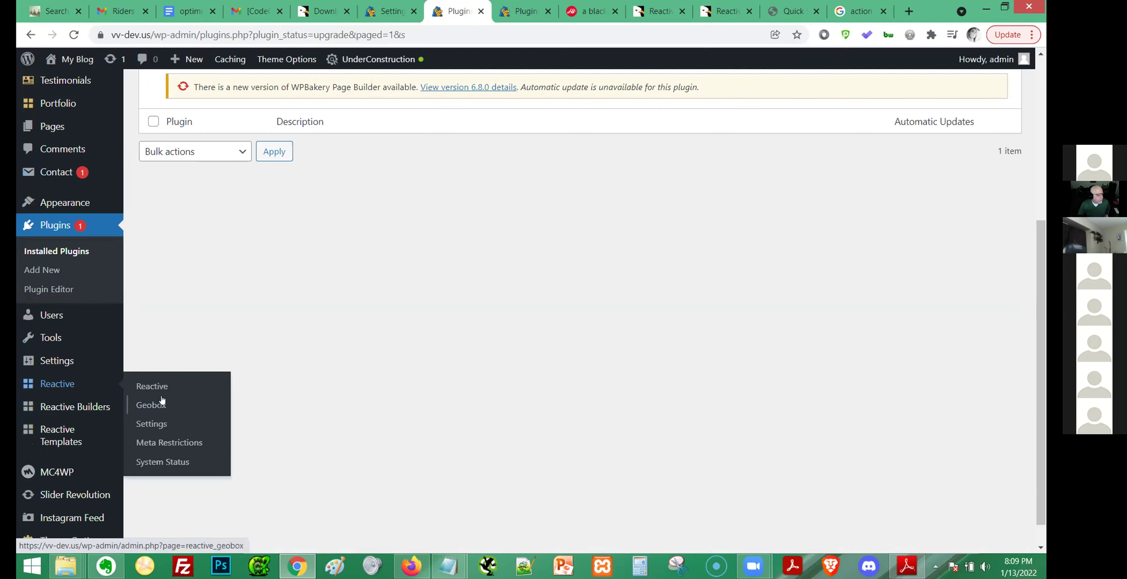
left_click(148, 421)
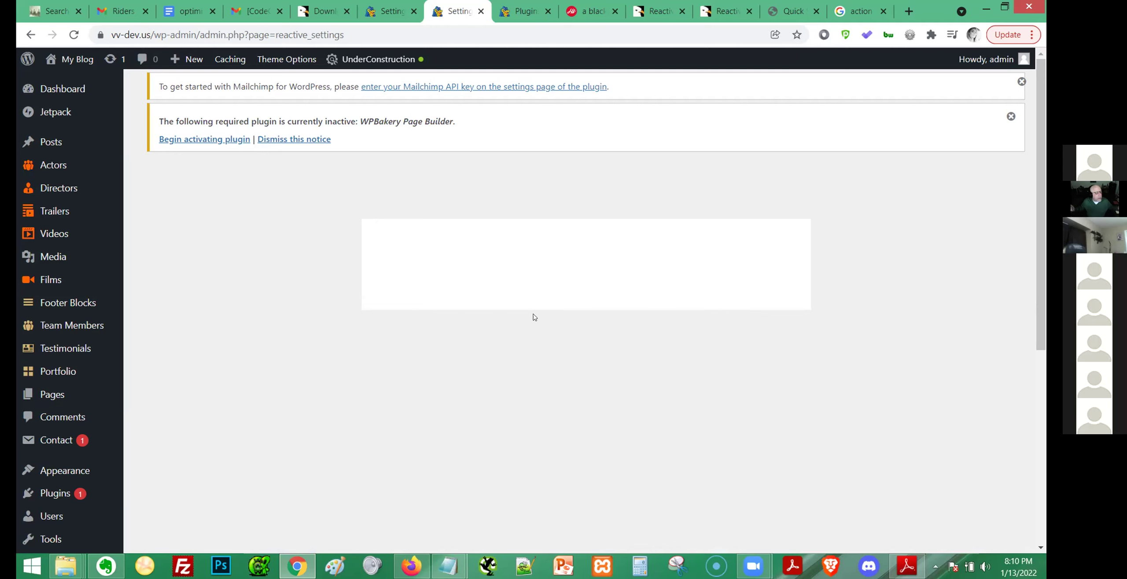
scroll(534, 315, "down", 5)
scroll(531, 312, "up", 5)
Open the live site via My Blog > Visit Site in a new tab, then go to its Dashboard.
mouse_move(74, 60)
middle_click(66, 82)
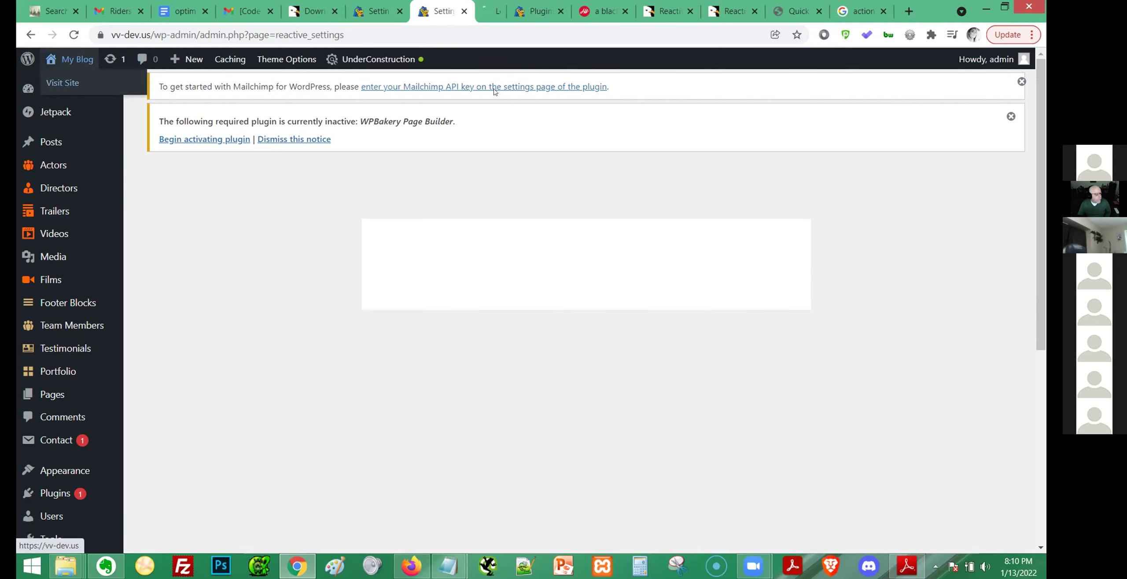
left_click(471, 12)
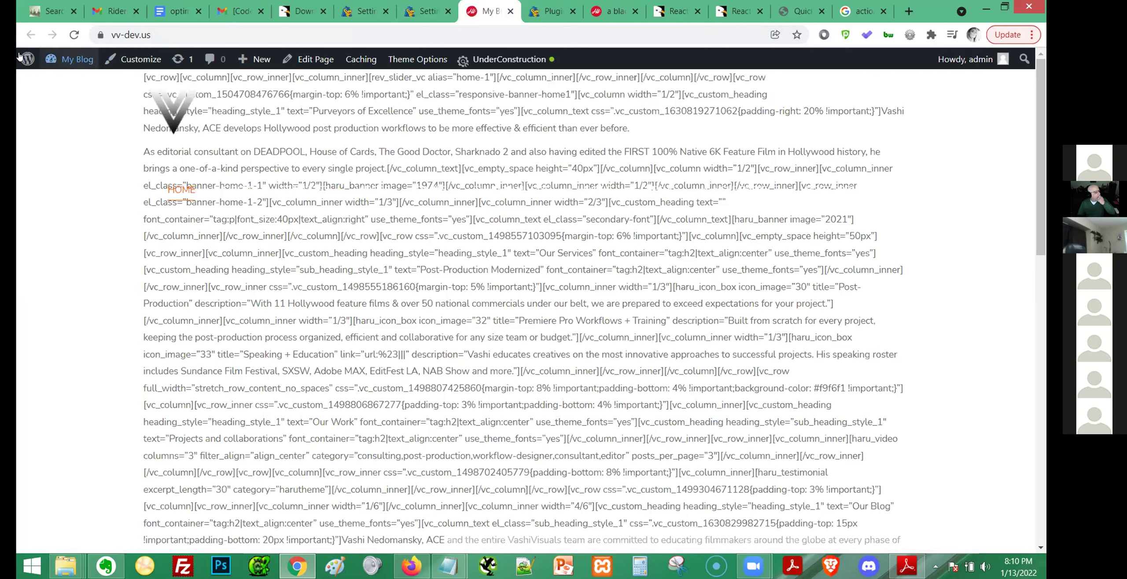
mouse_move(27, 59)
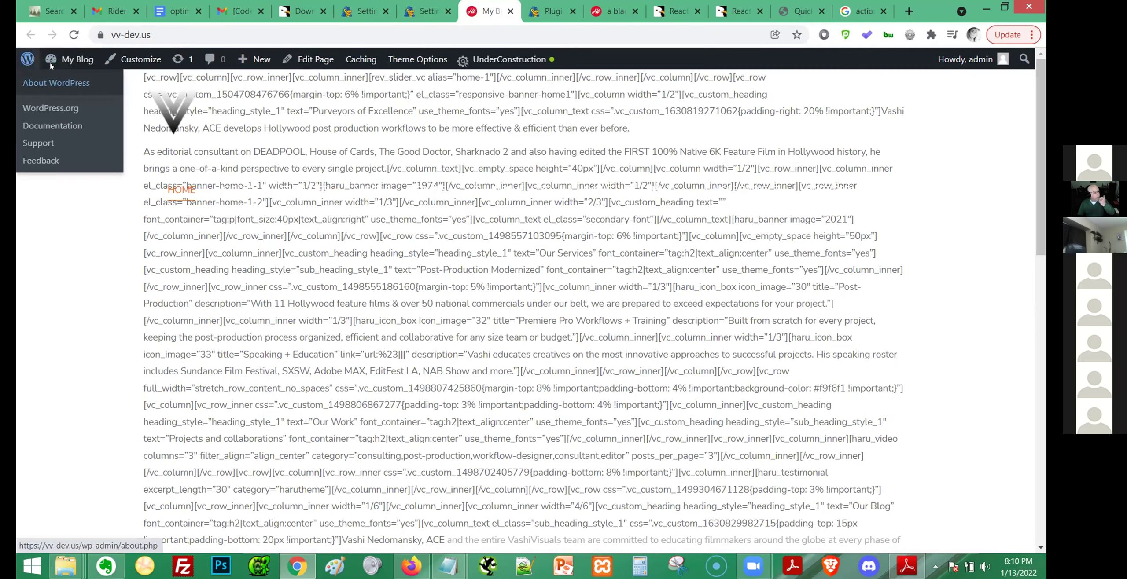
left_click(66, 83)
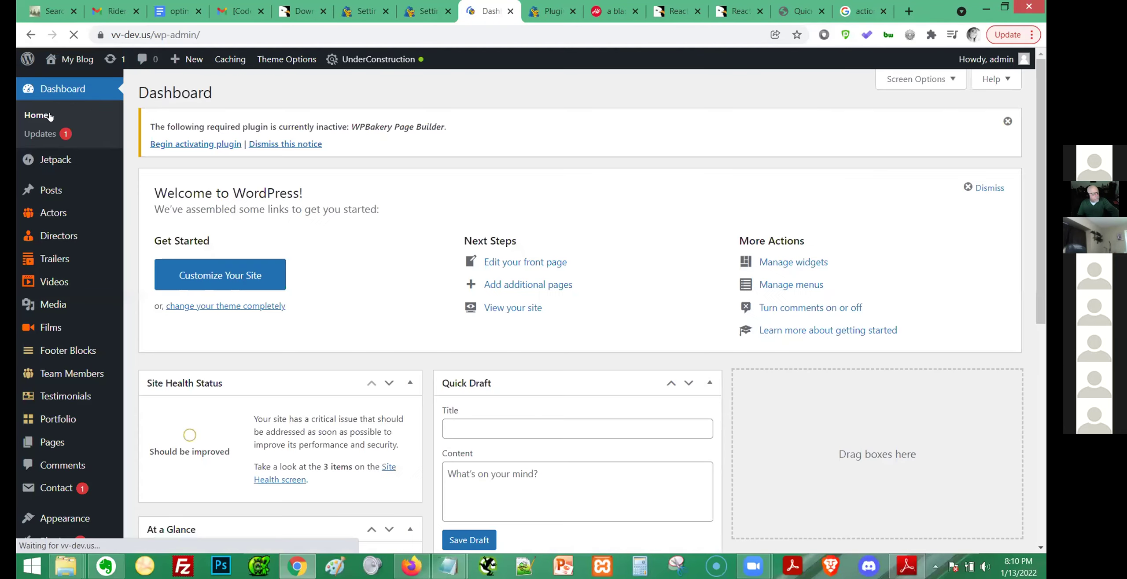
Open Pages > All Pages in a new tab.
mouse_move(47, 188)
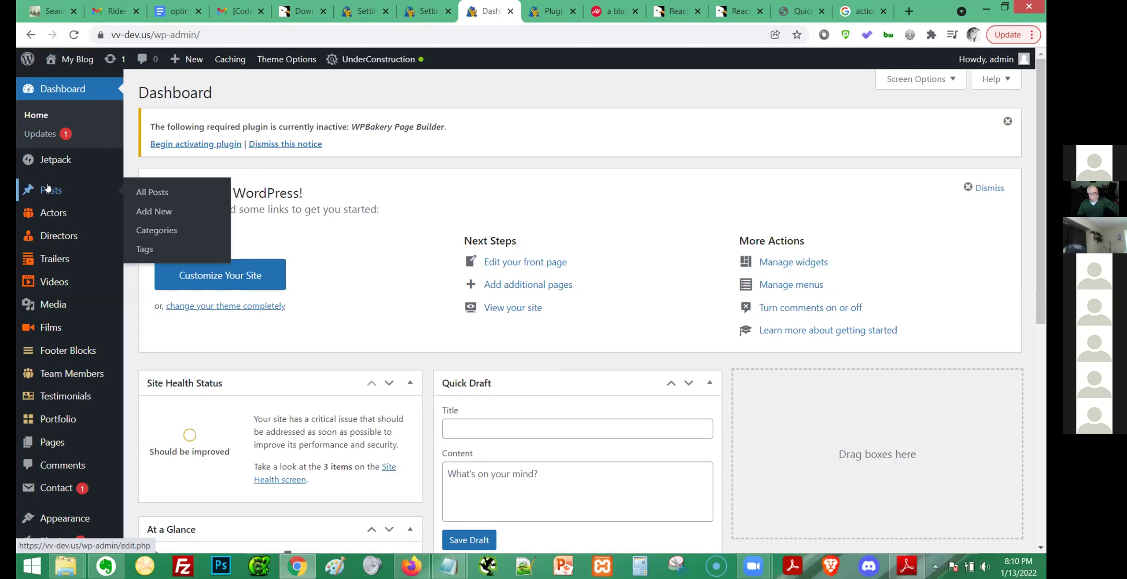
mouse_move(56, 444)
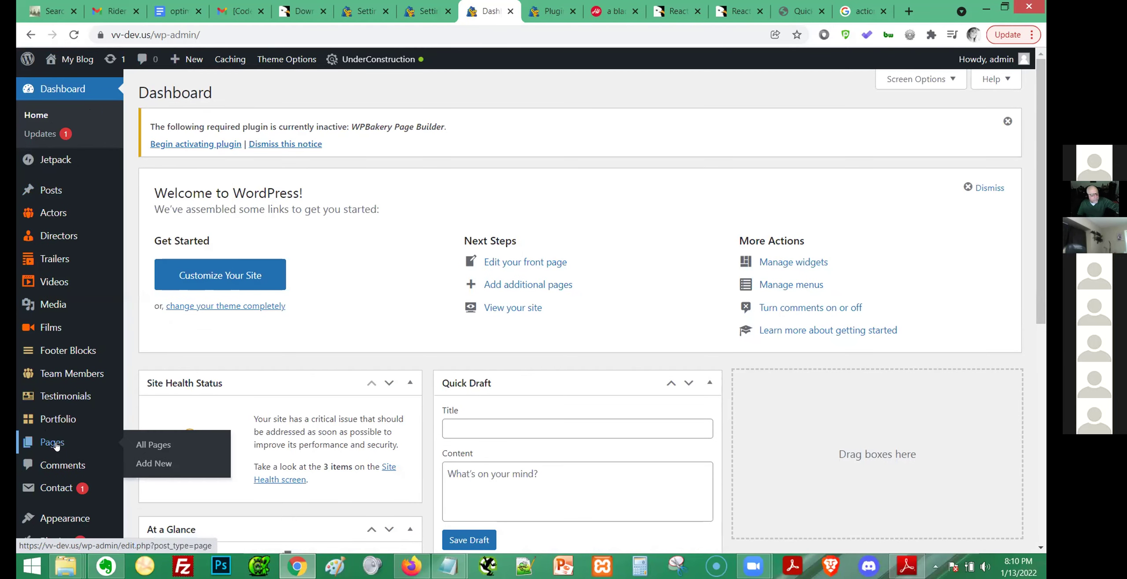
middle_click(156, 444)
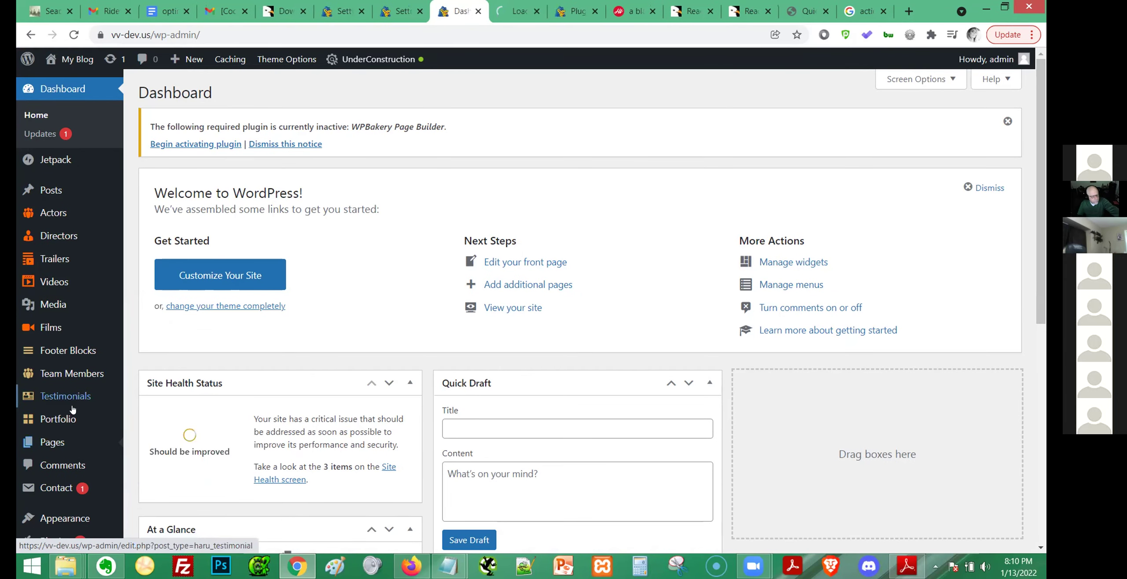
scroll(73, 409, "down", 5)
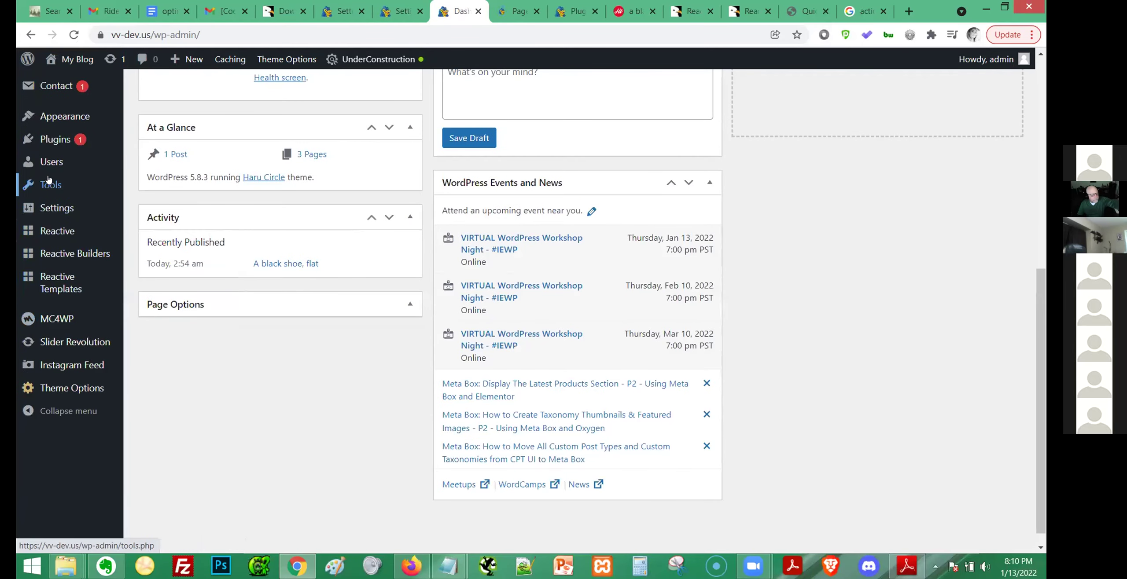
Begin activating the required WPBakery plugin from the notice, then switch to the Pages list.
mouse_move(47, 188)
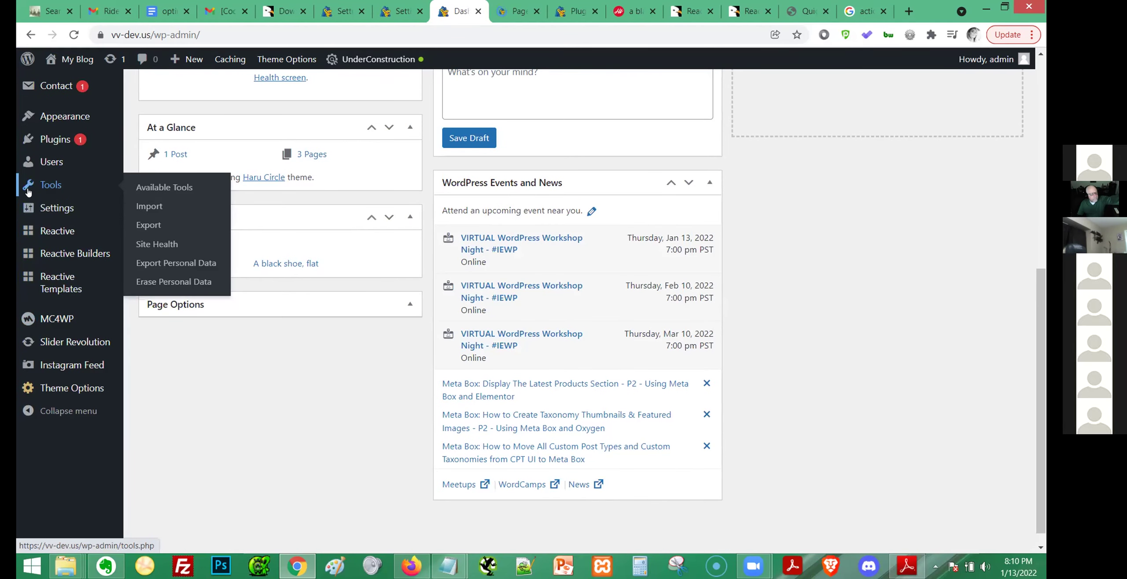
mouse_move(49, 63)
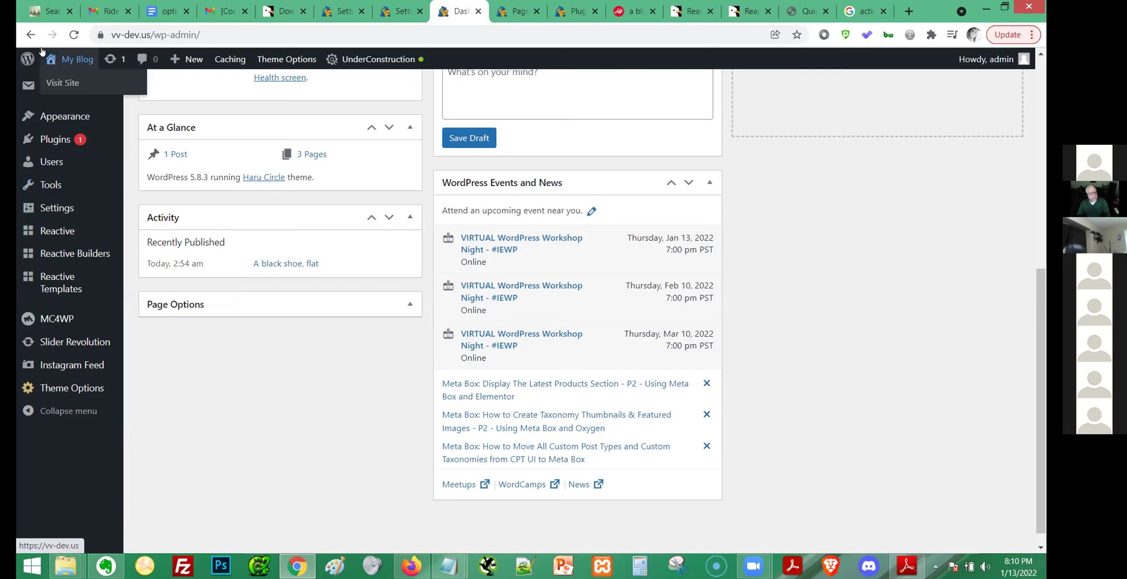
scroll(80, 132, "up", 2)
scroll(80, 132, "up", 7)
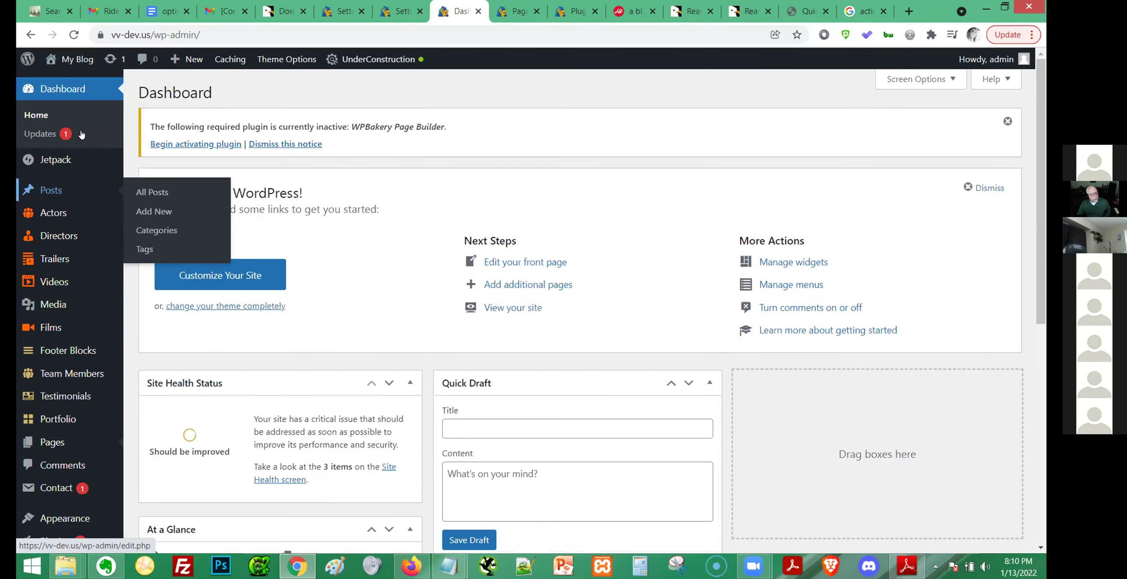
left_click(210, 147)
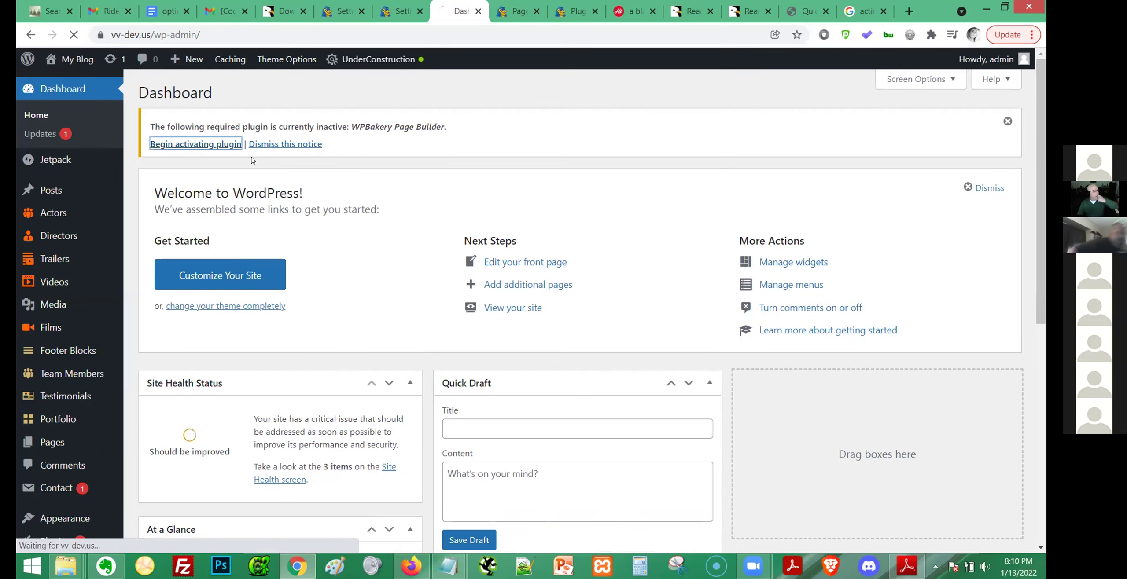
left_click(514, 11)
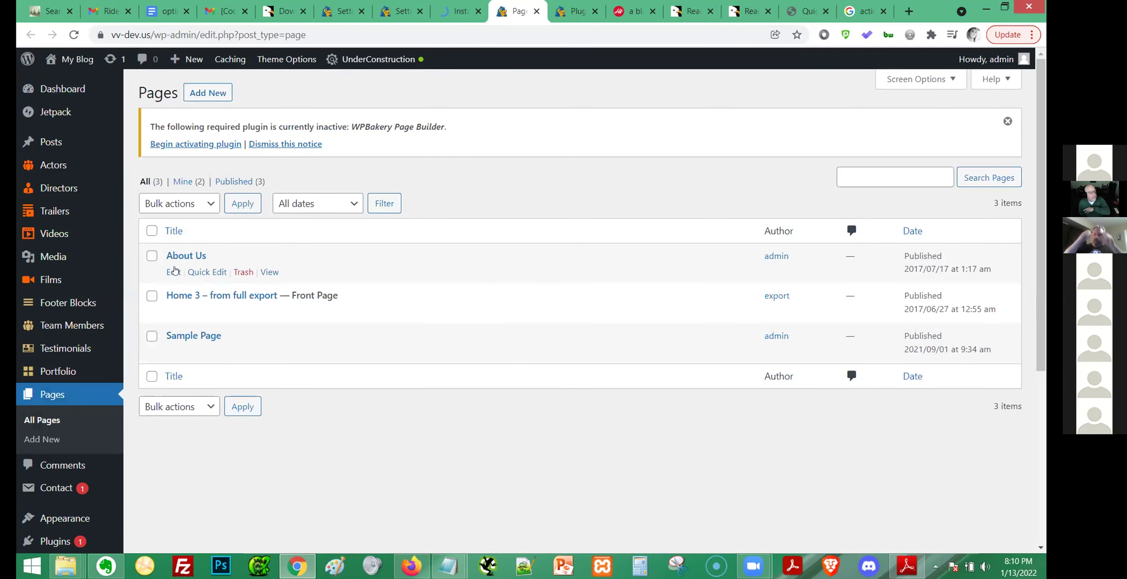
View the About Us page in a new tab, scroll through it, then return to the Pages list.
left_click(269, 273, "ctrl")
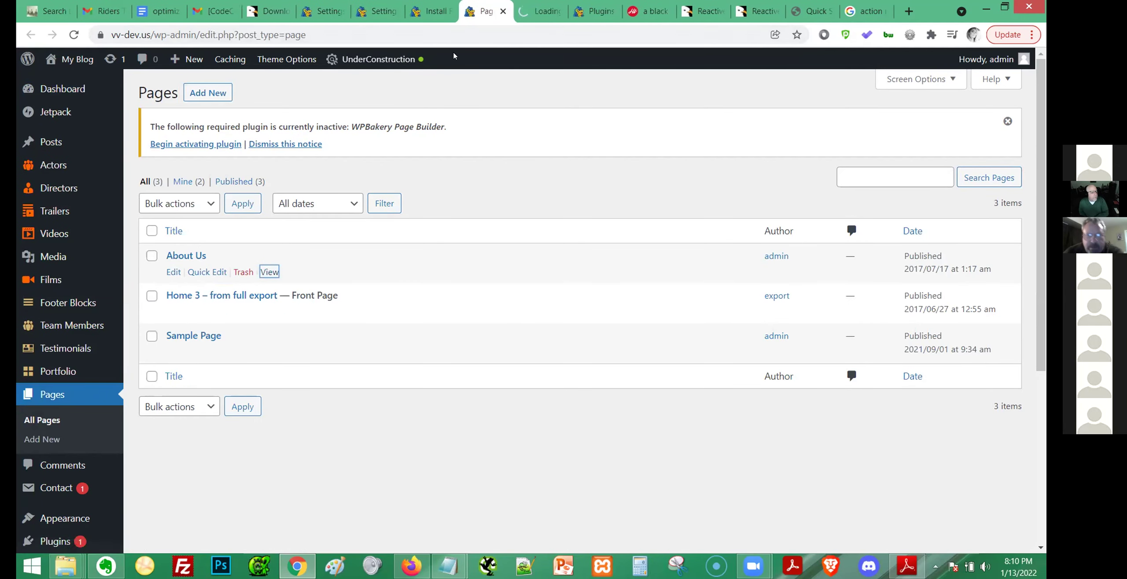
left_click(540, 11)
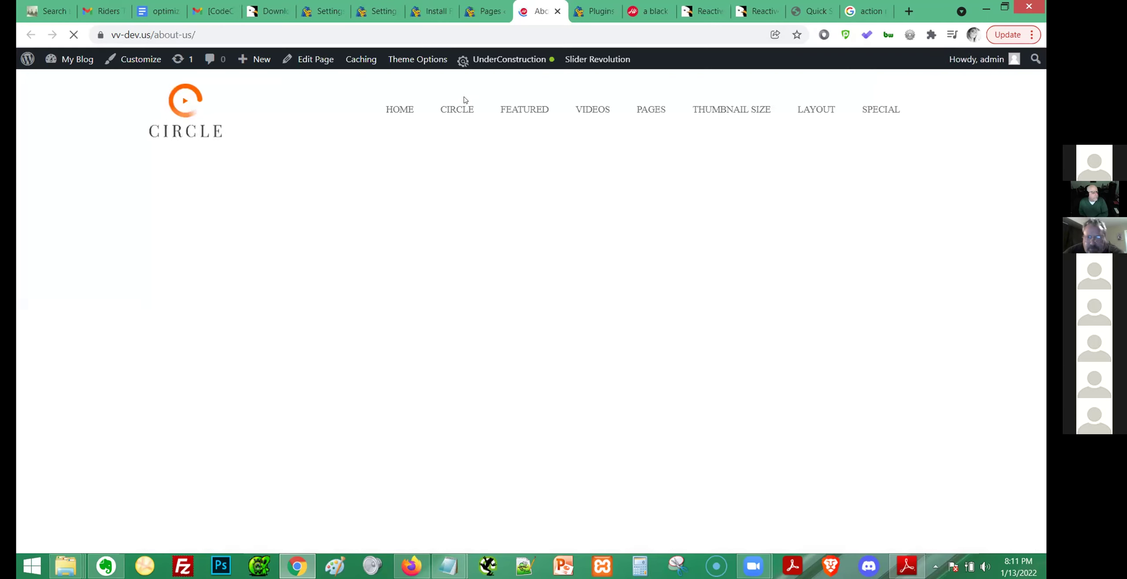
scroll(751, 273, "down", 2)
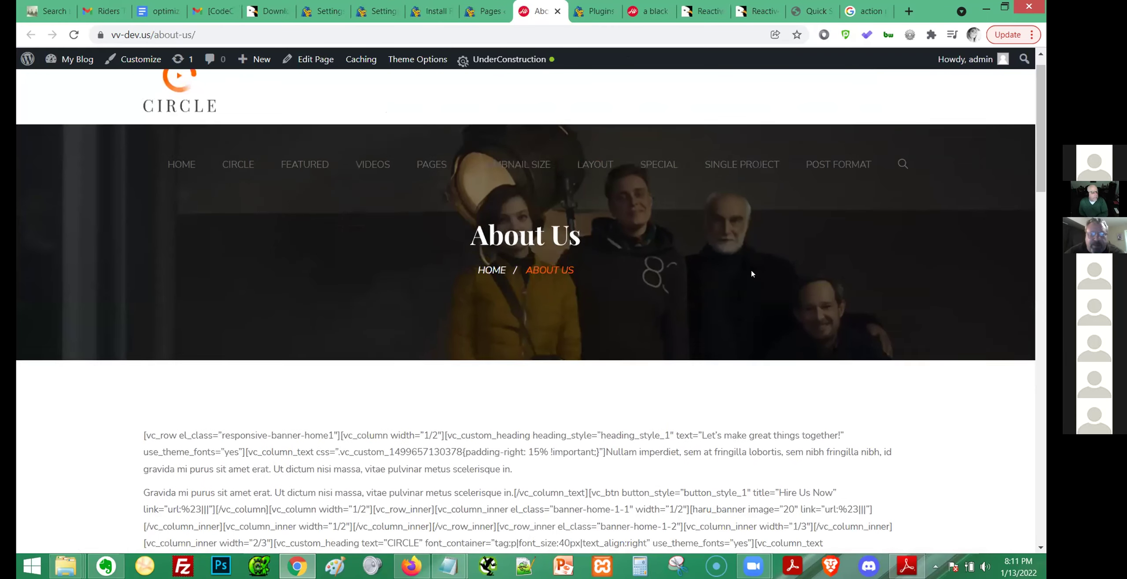
scroll(751, 273, "up", 2)
left_click(484, 11)
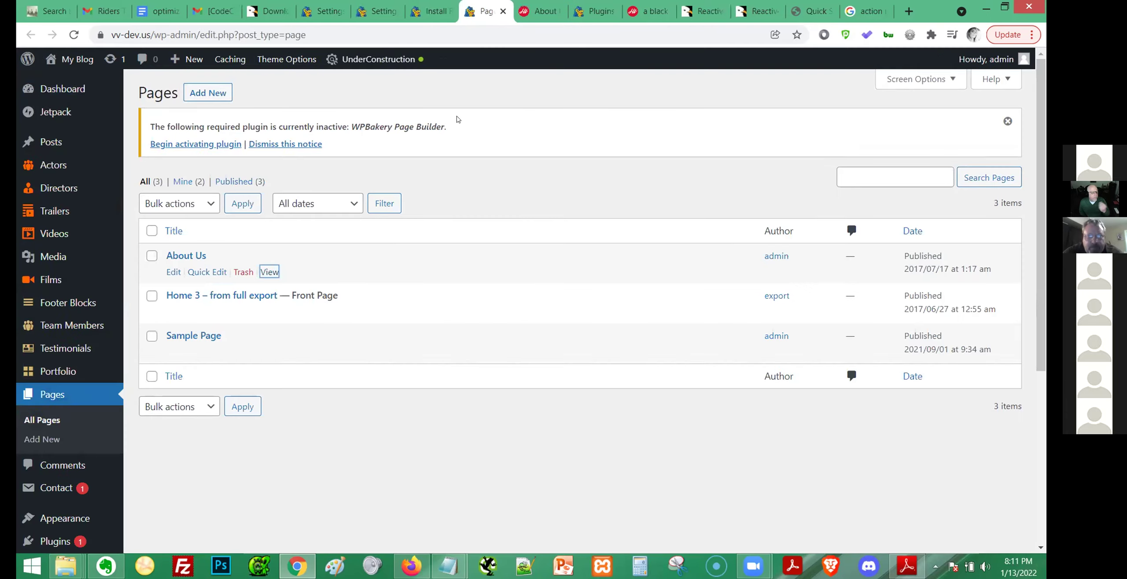
mouse_move(19, 480)
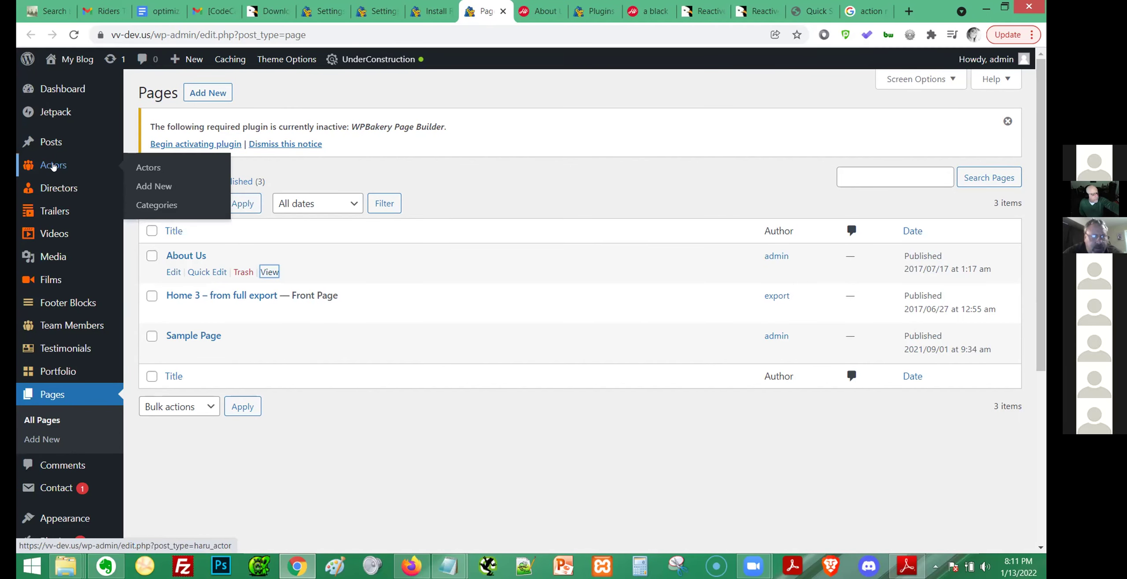
mouse_move(50, 137)
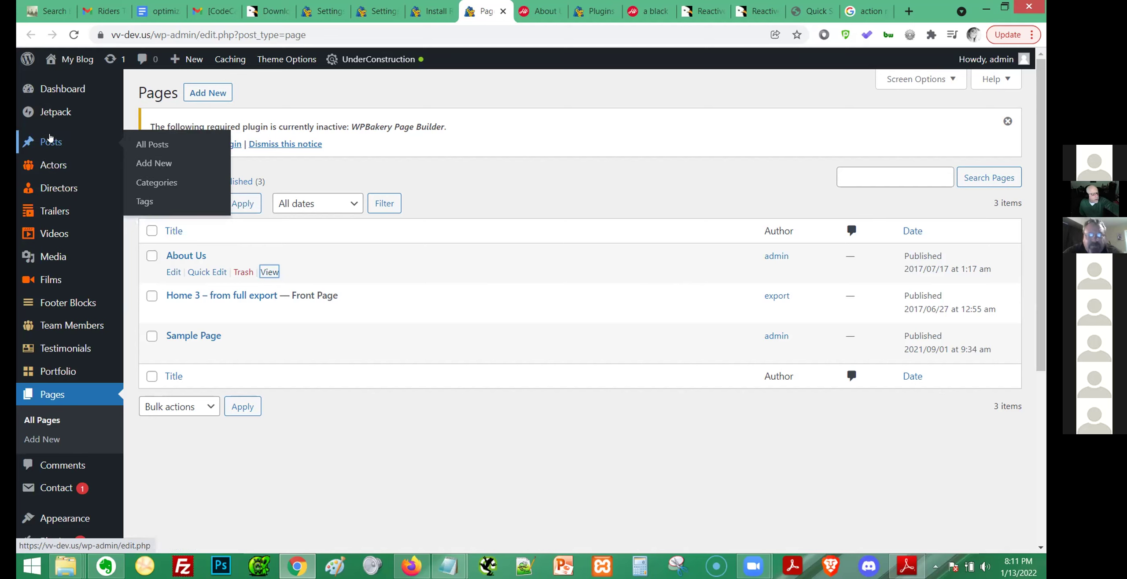
Activate WPBakery Page Builder from the required-plugin page, then open All Posts in a new tab.
left_click(193, 144)
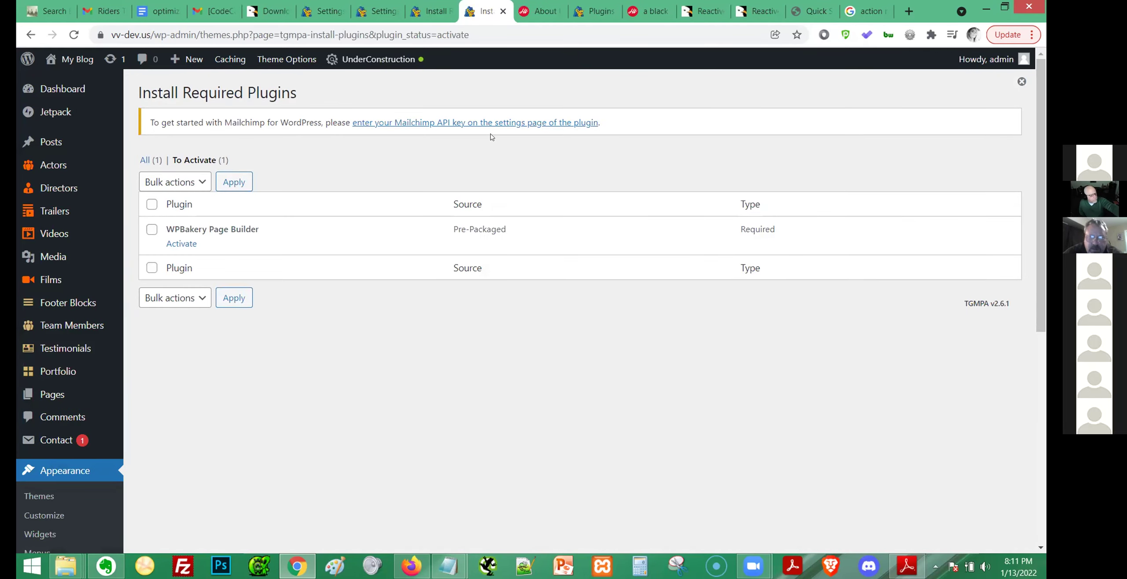
left_click(185, 243)
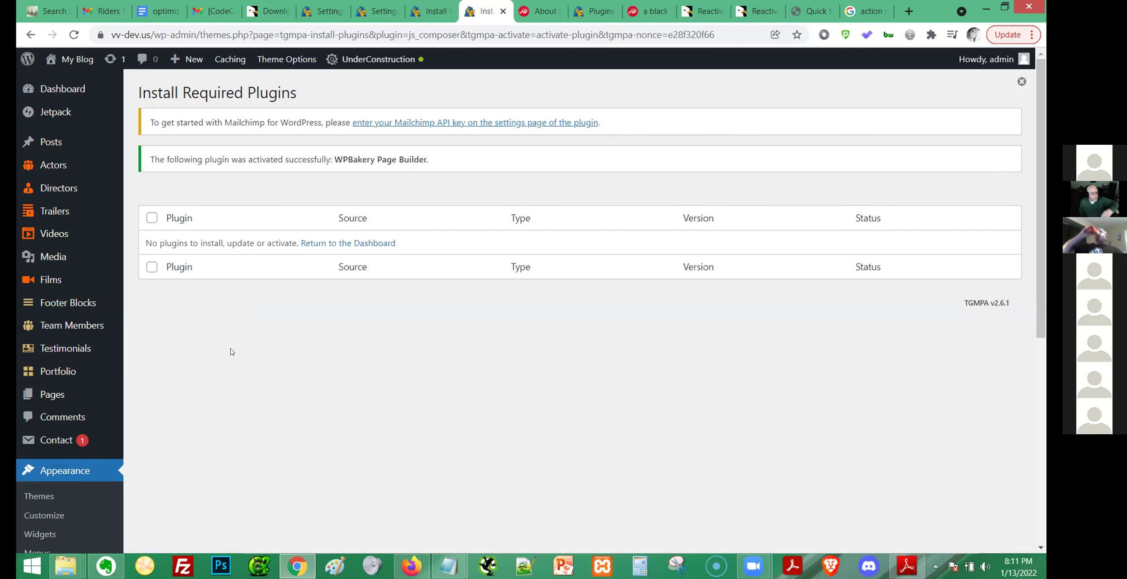
middle_click(49, 143)
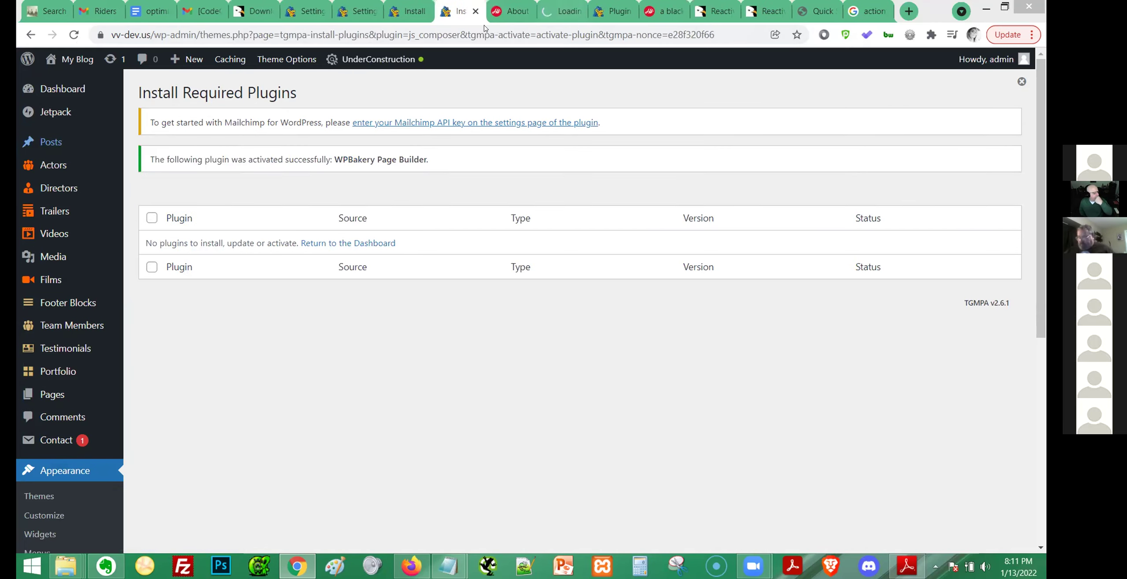
left_click(563, 11)
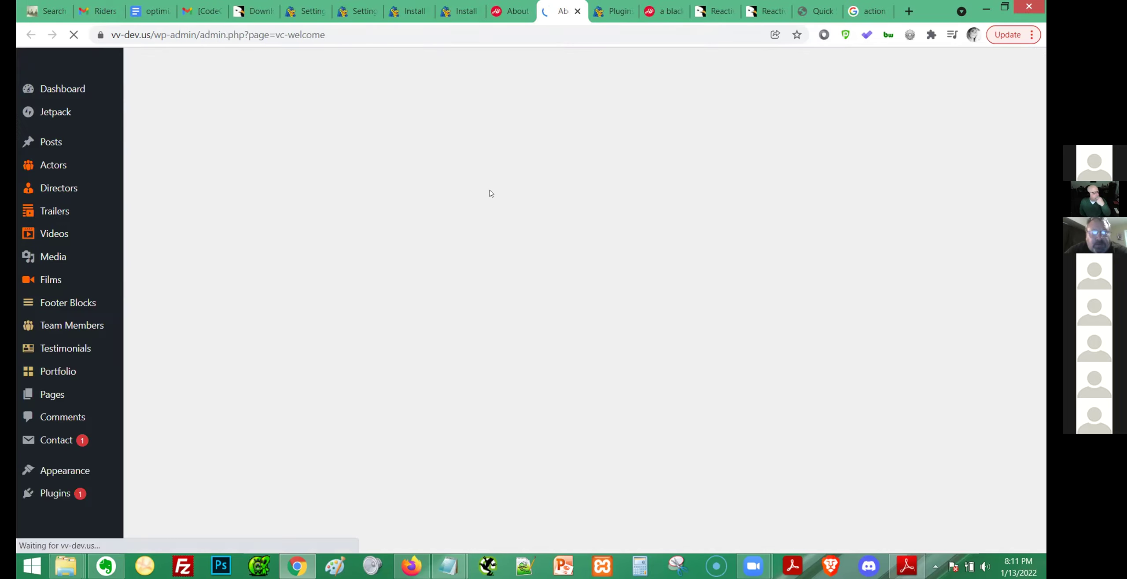
scroll(500, 256, "down", 8)
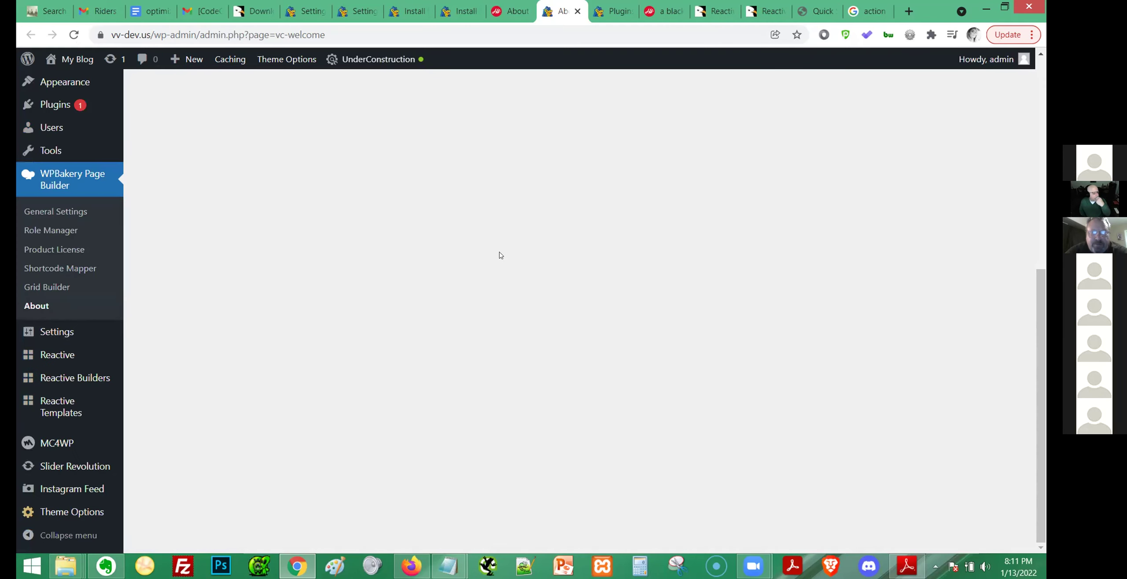
scroll(132, 325, "up", 5)
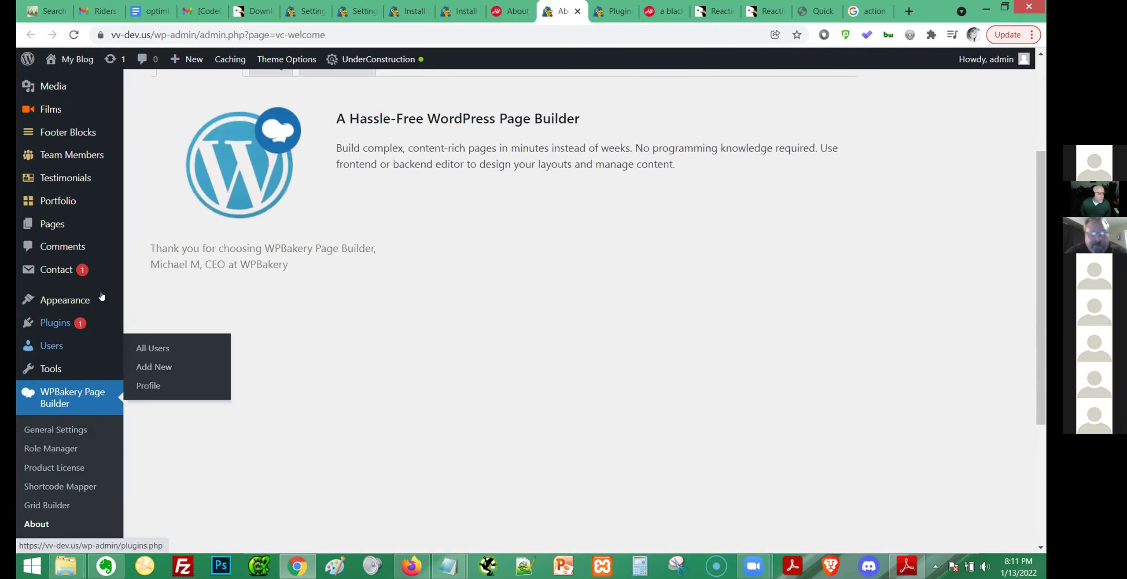
scroll(102, 297, "up", 3)
left_click(48, 94)
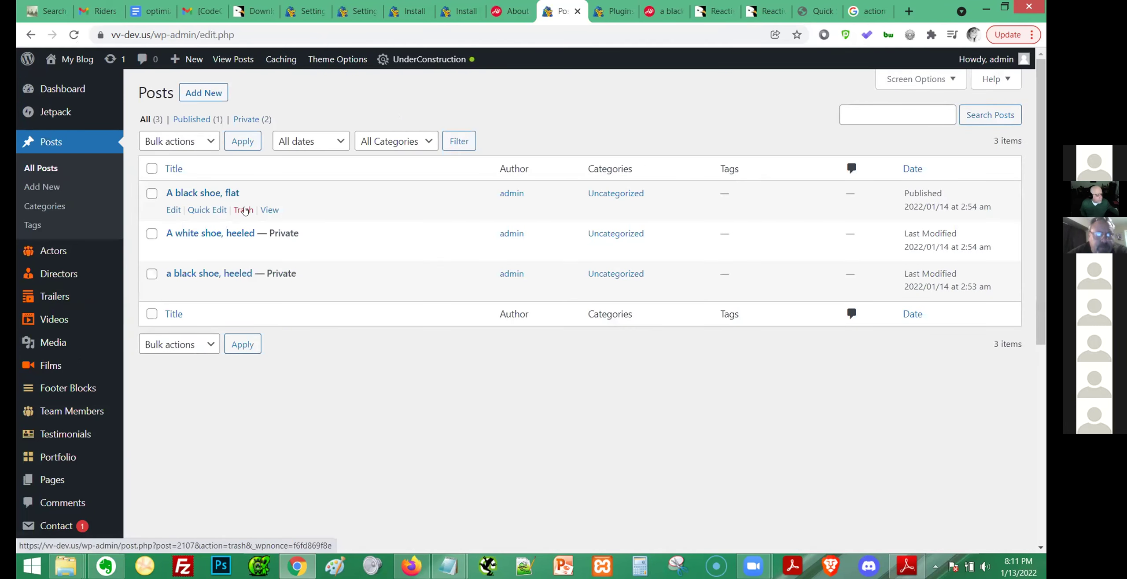
View the post 'A black shoe, flat' on the live site, then return to the Dashboard.
left_click(273, 210)
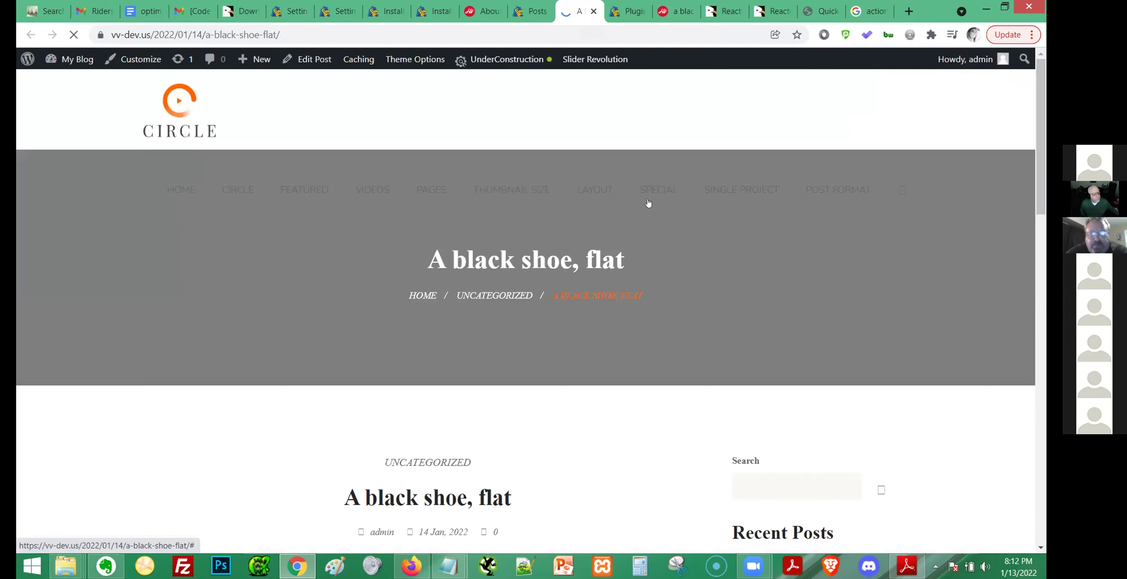
scroll(788, 348, "down", 5)
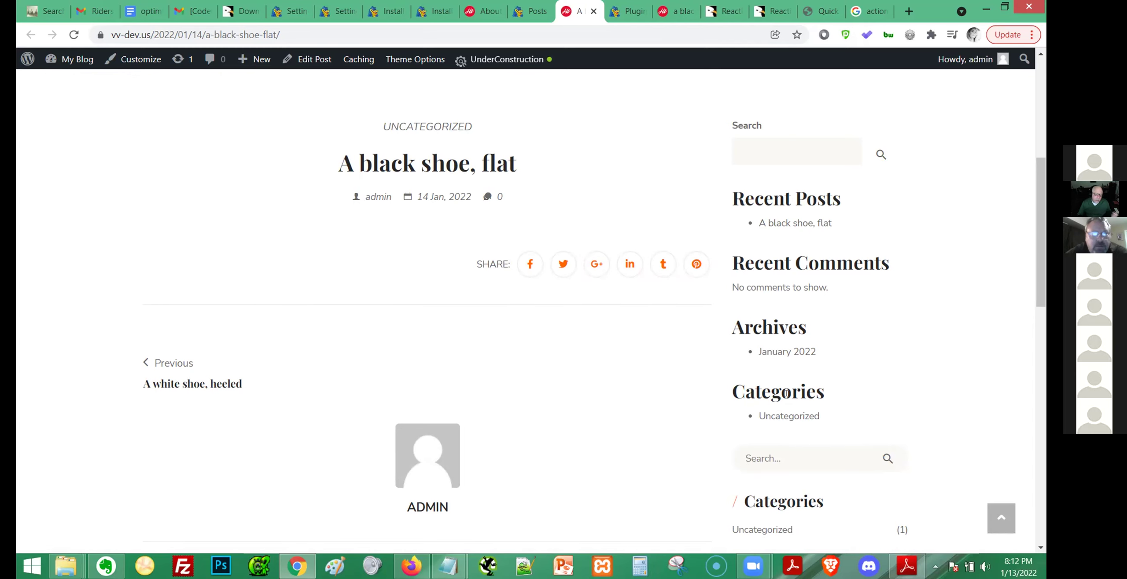
scroll(789, 412, "down", 6)
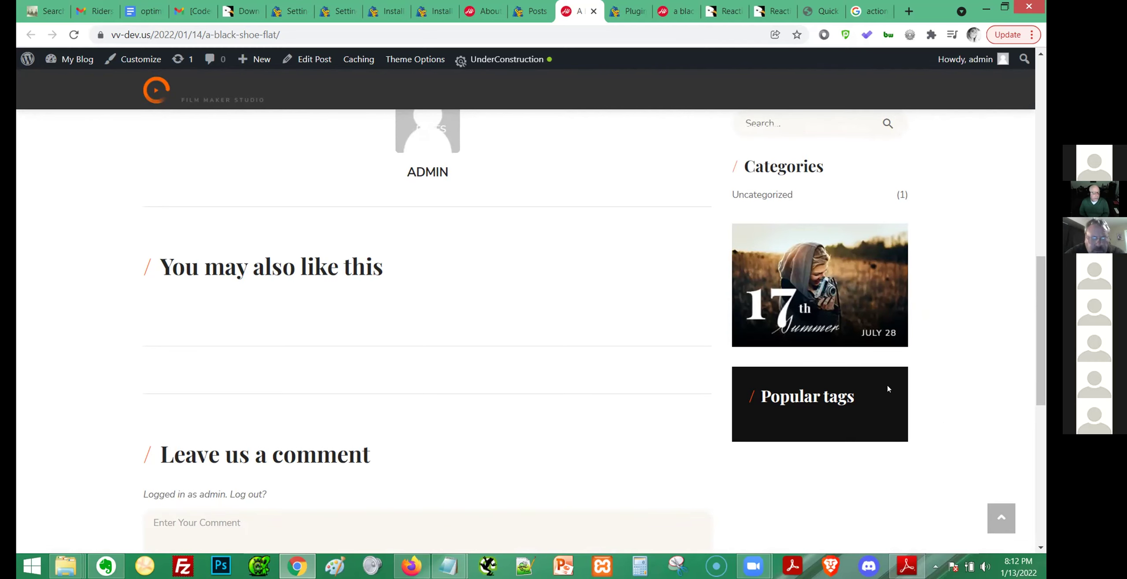
scroll(893, 389, "up", 15)
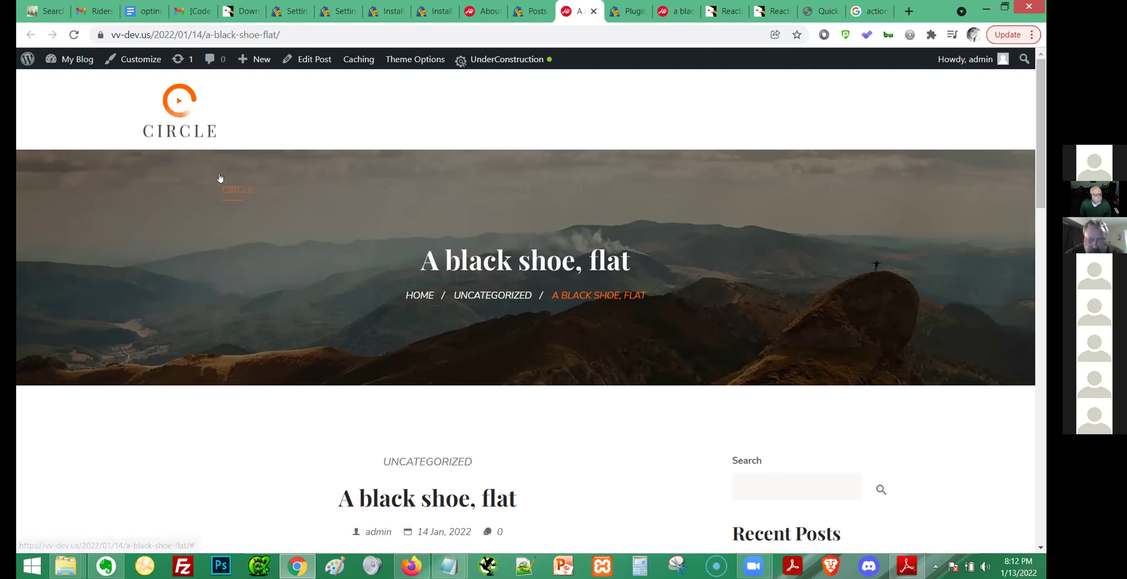
mouse_move(71, 60)
left_click(66, 83)
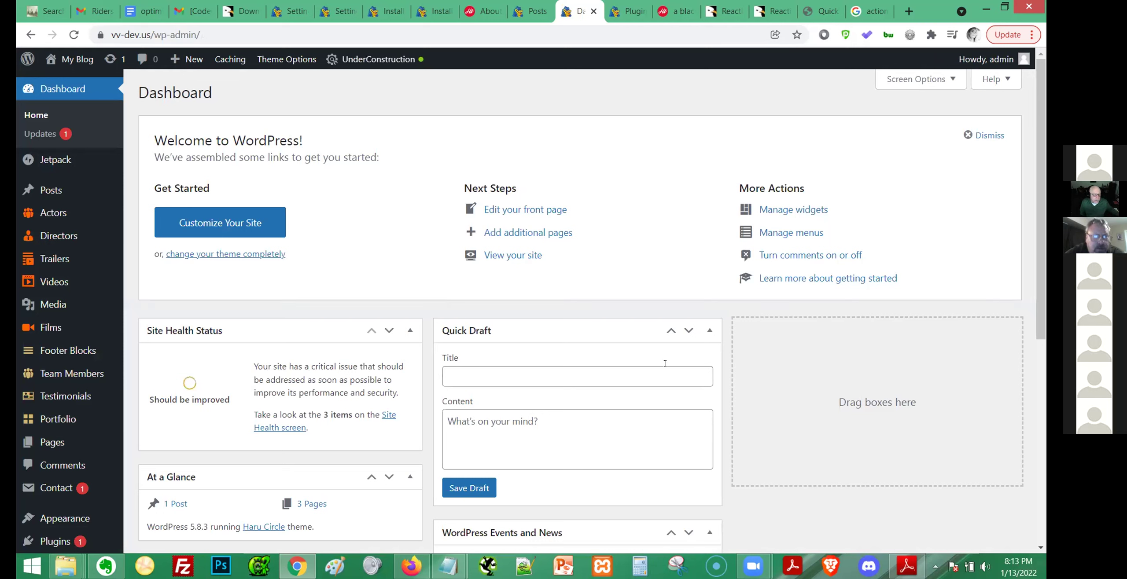
Open the Widgets editor for Sidebar 1 and browse the block inserter.
left_click(789, 211)
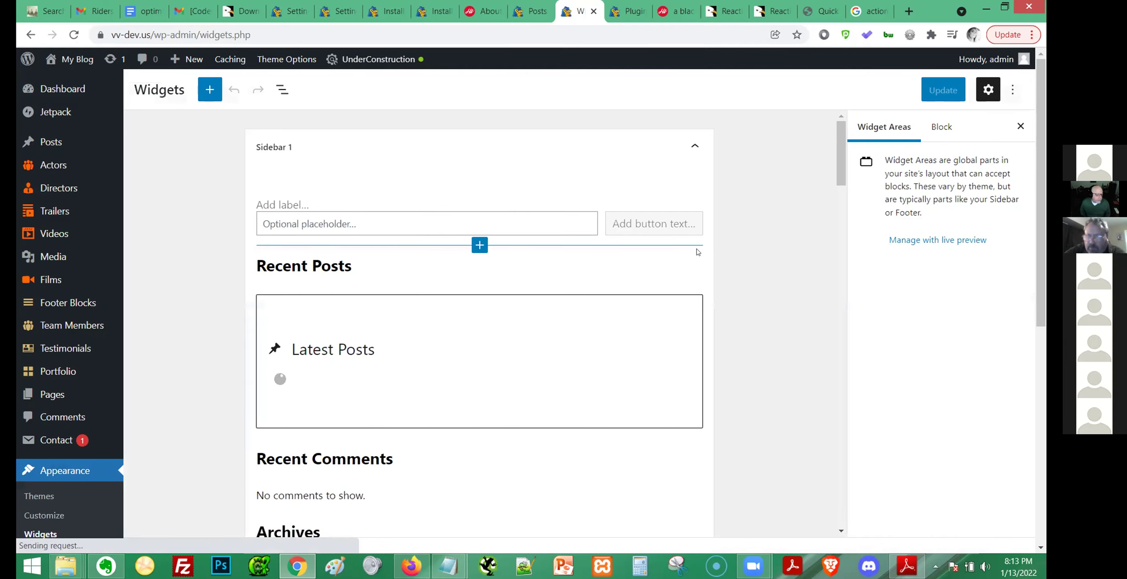
scroll(696, 252, "down", 10)
scroll(696, 252, "down", 4)
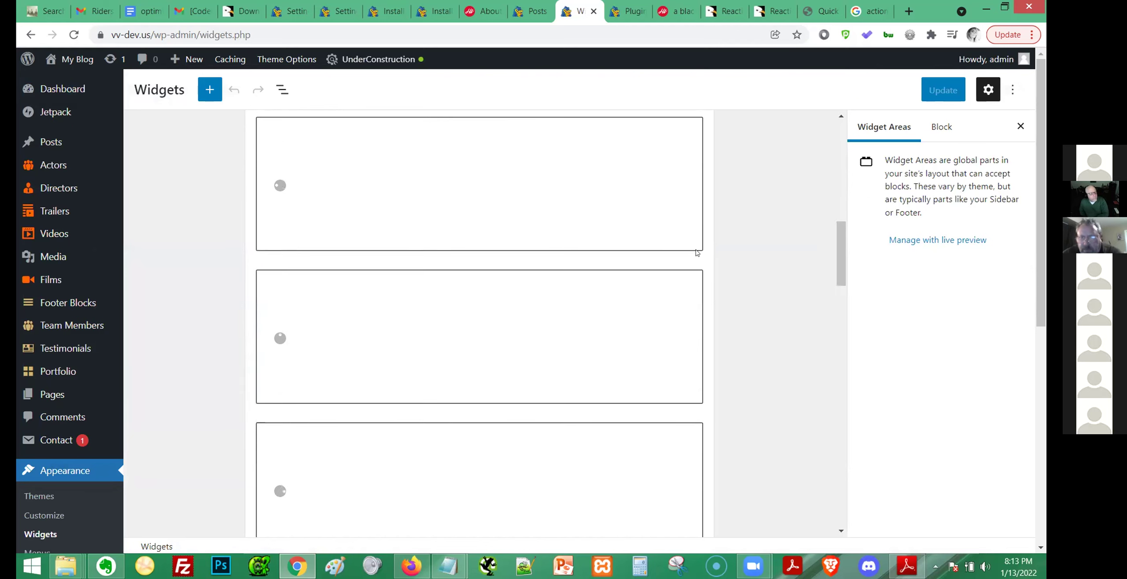
scroll(661, 206, "up", 10)
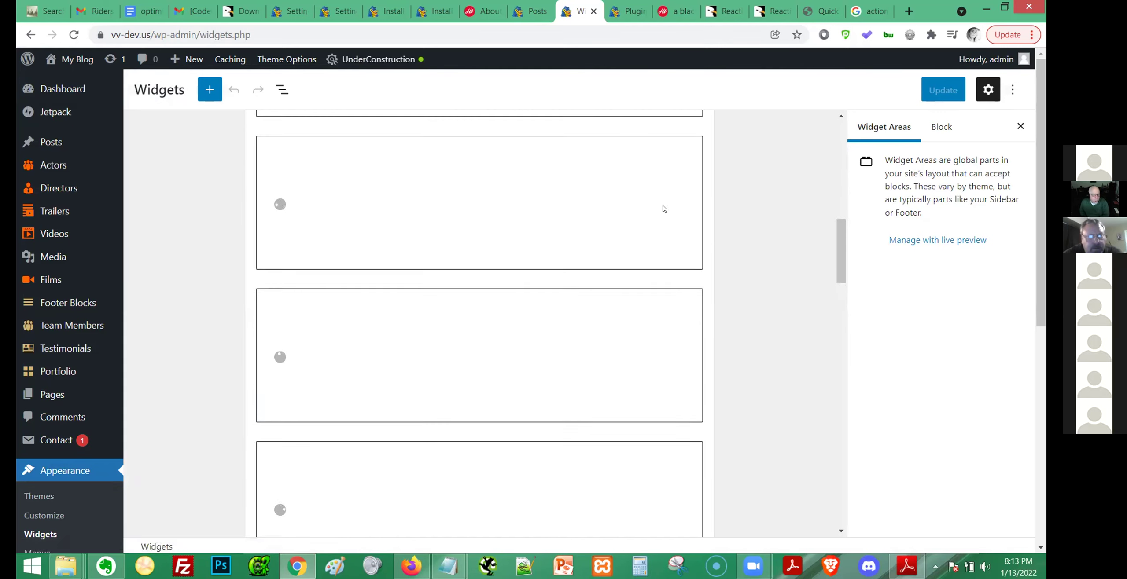
scroll(647, 234, "up", 2)
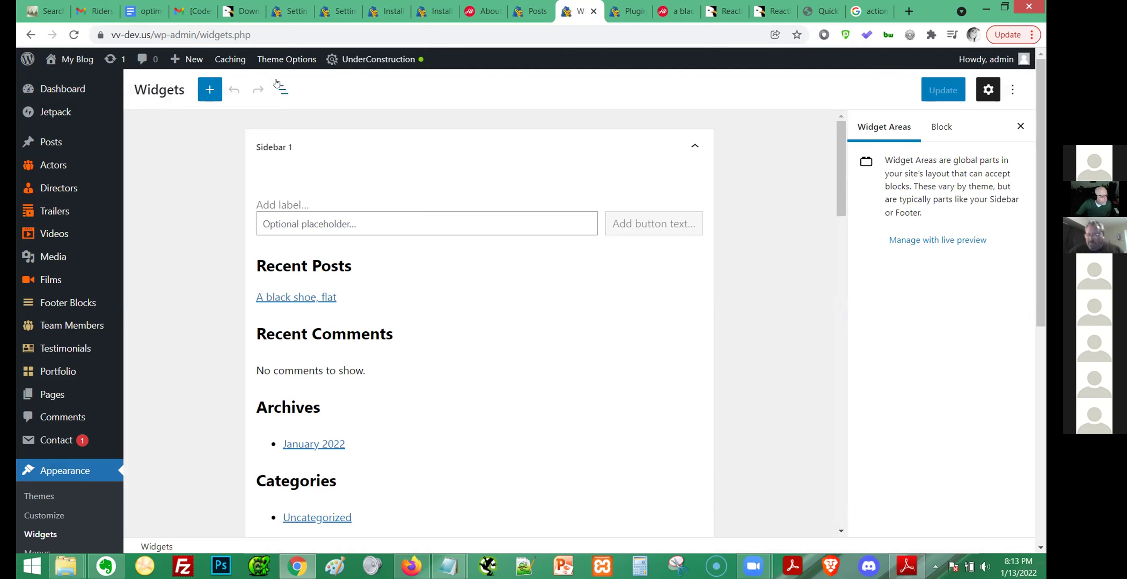
left_click(208, 90)
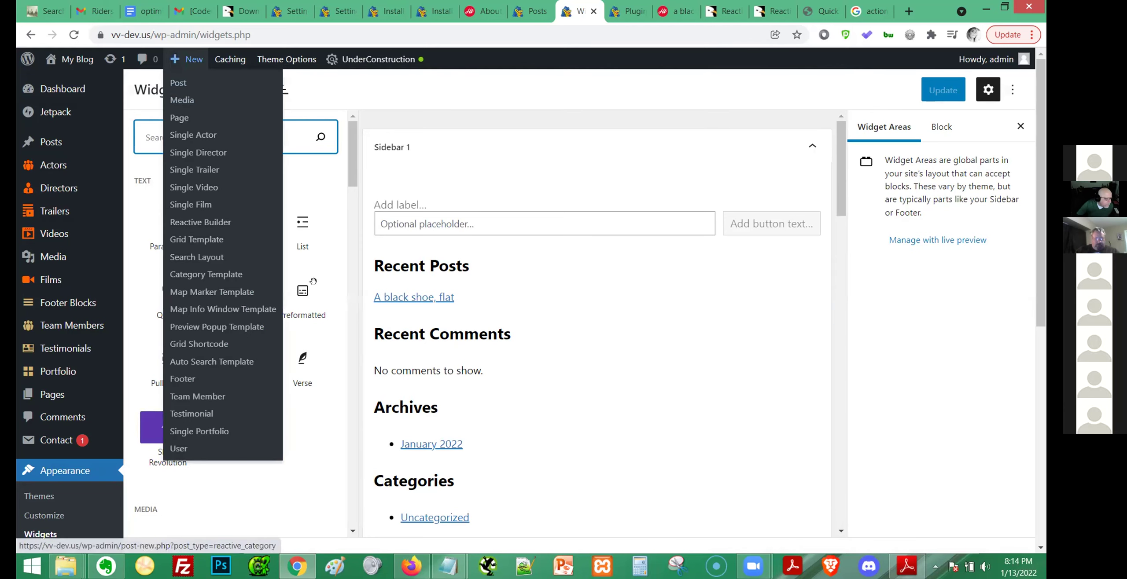
left_click_drag(352, 178, 352, 188)
left_click_drag(349, 195, 346, 221)
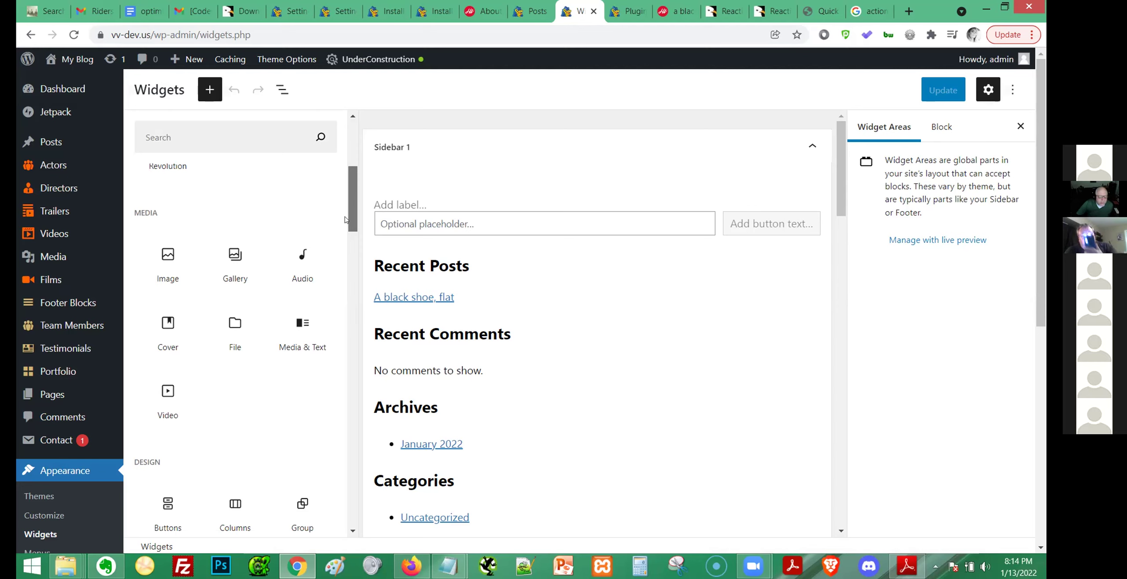
left_click_drag(346, 220, 347, 143)
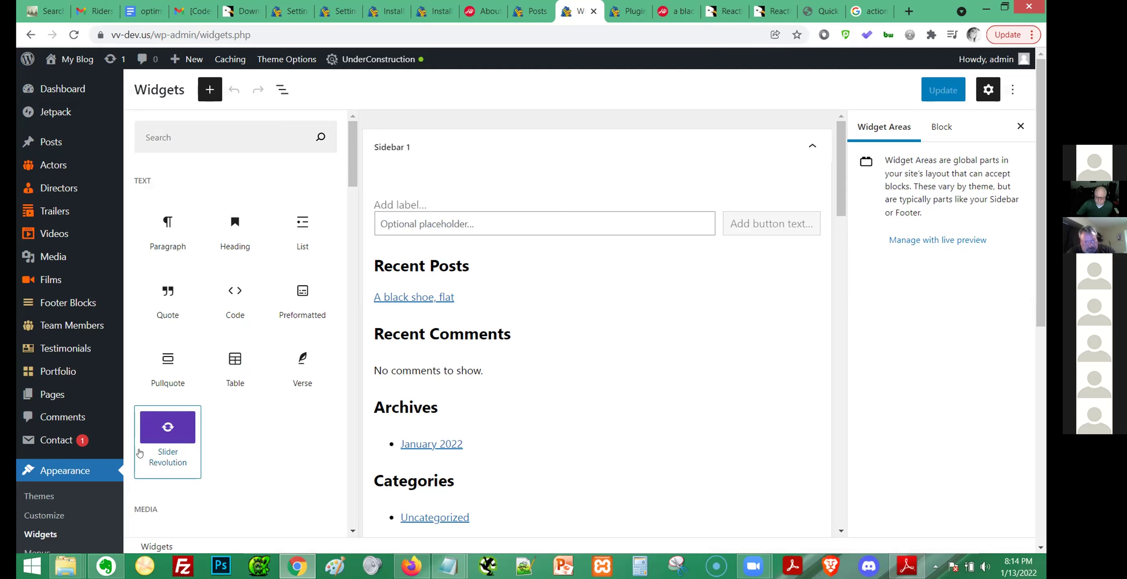
Open the Plugins > Add New page in a new tab.
mouse_move(63, 444)
scroll(66, 443, "down", 5)
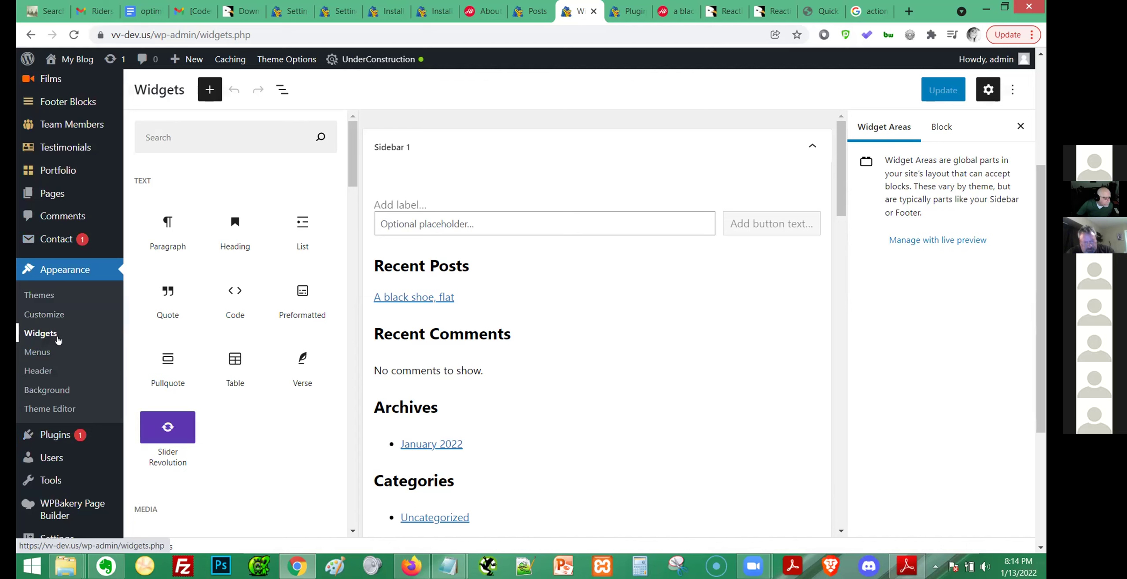
scroll(57, 340, "down", 5)
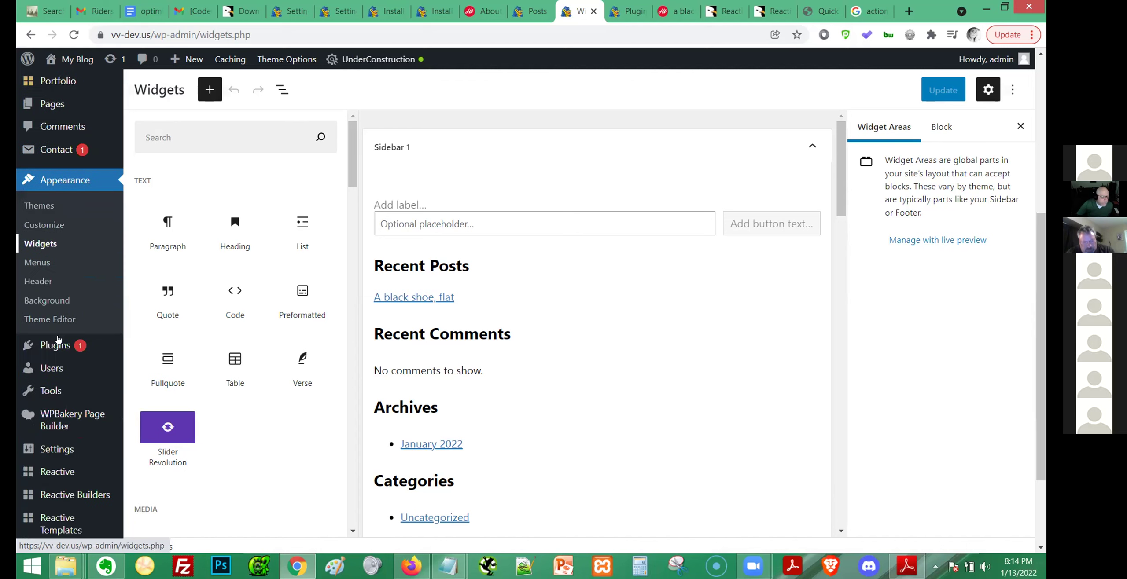
mouse_move(55, 228)
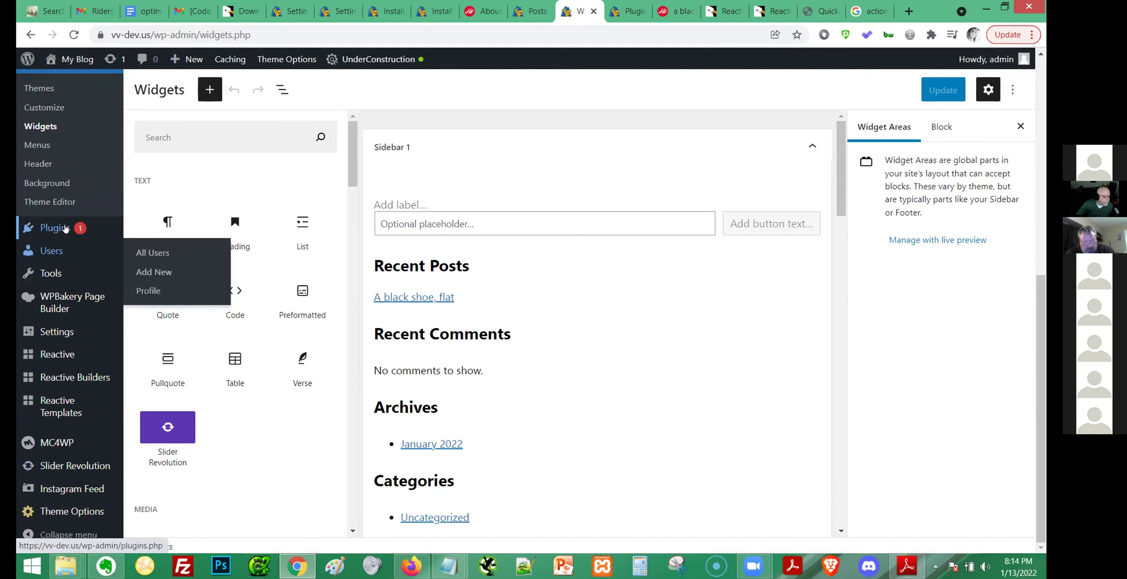
middle_click(153, 249)
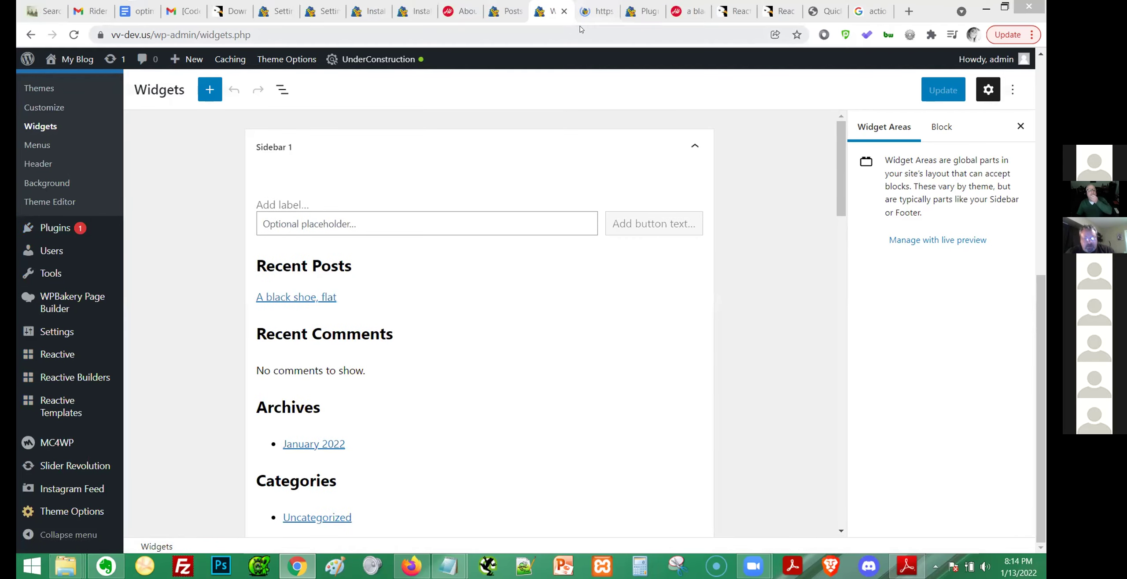
Search plugins for 'classic editor', then install and activate Classic Editor.
left_click(590, 11)
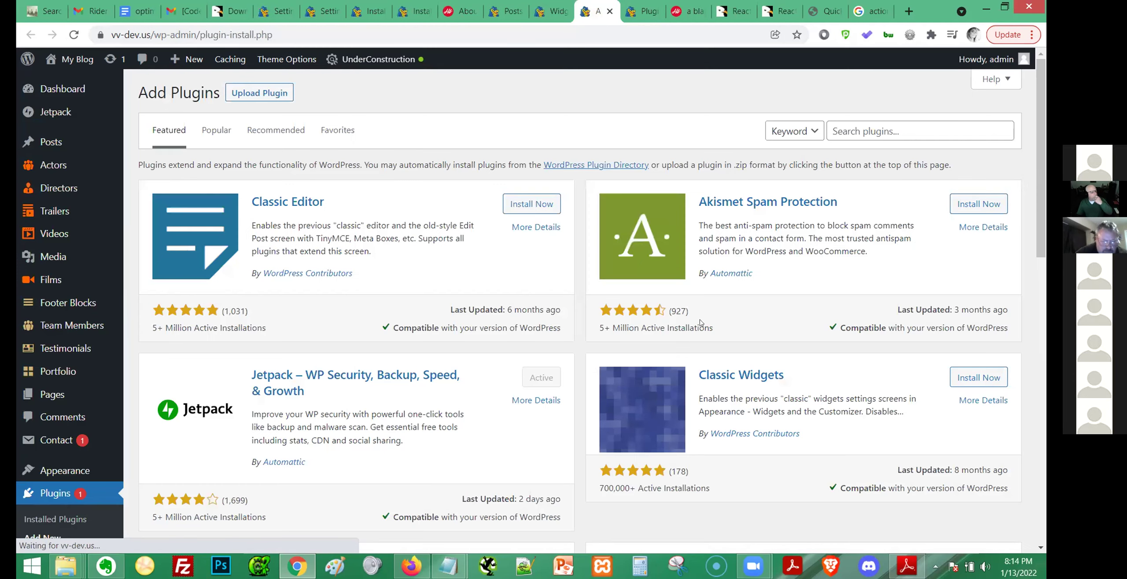
left_click(918, 126)
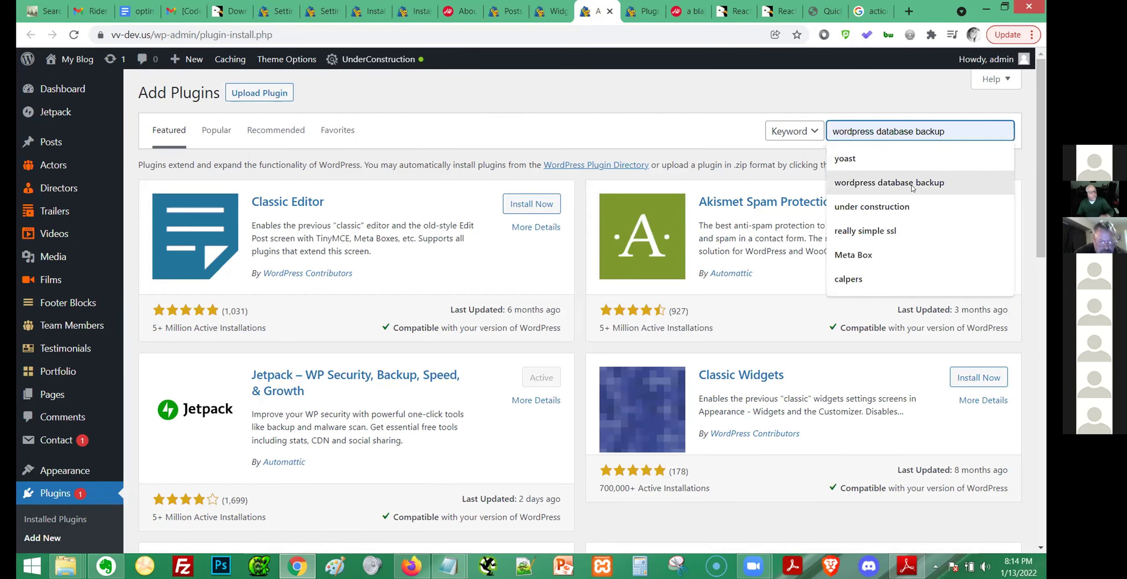
type("c")
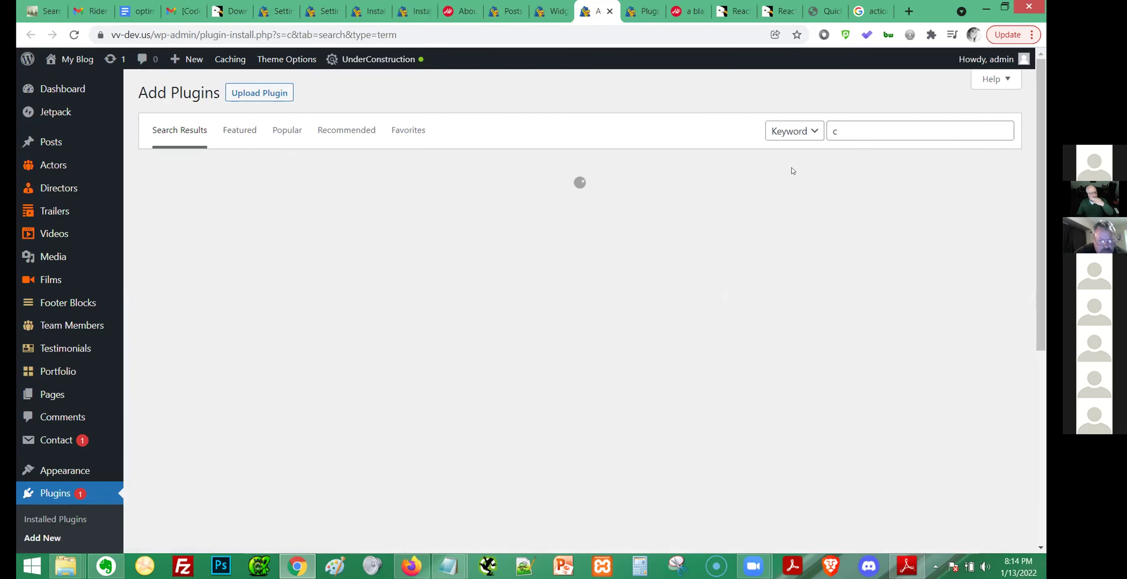
key("BackSpace")
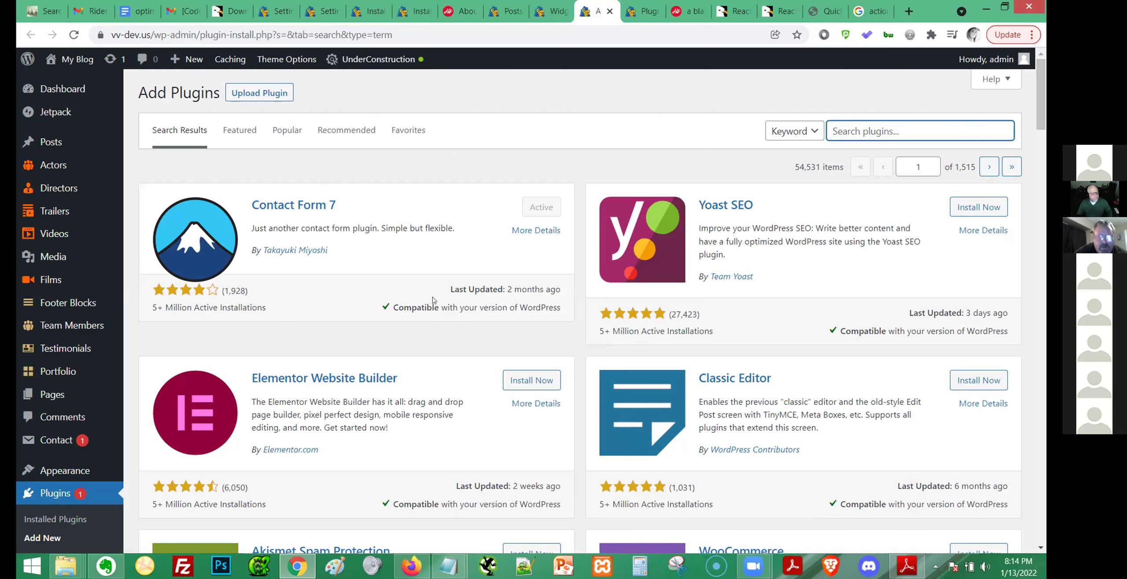
left_click(847, 134)
type("cla")
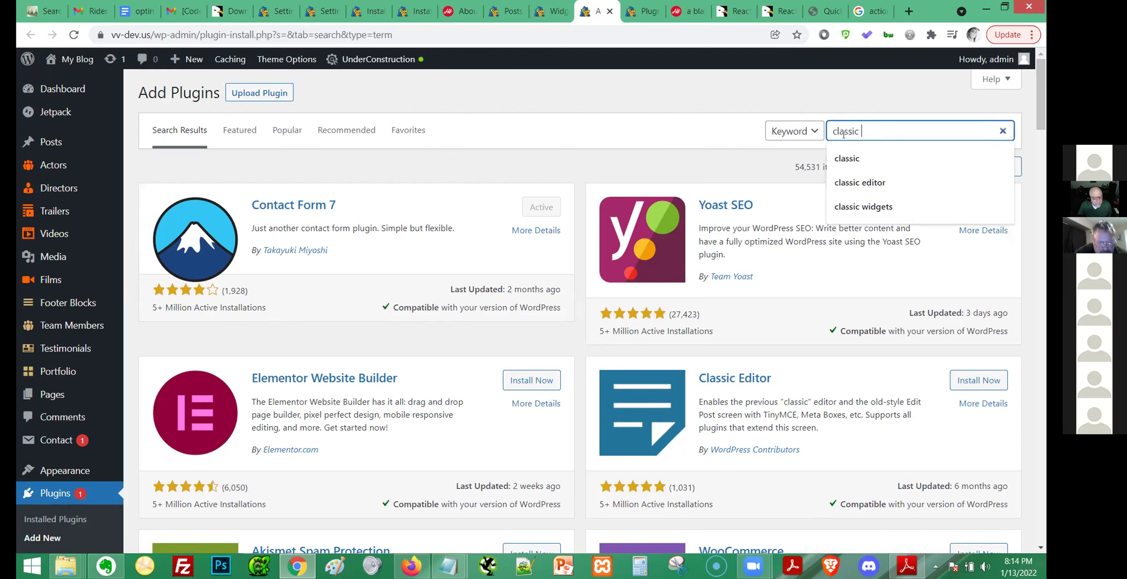
type("ssic ")
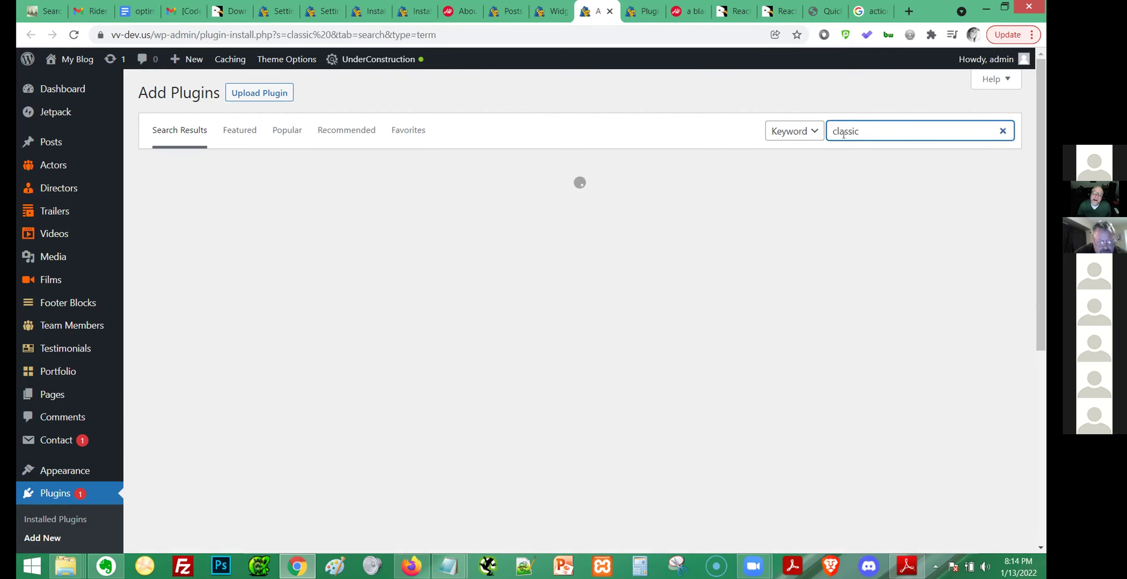
type("editor")
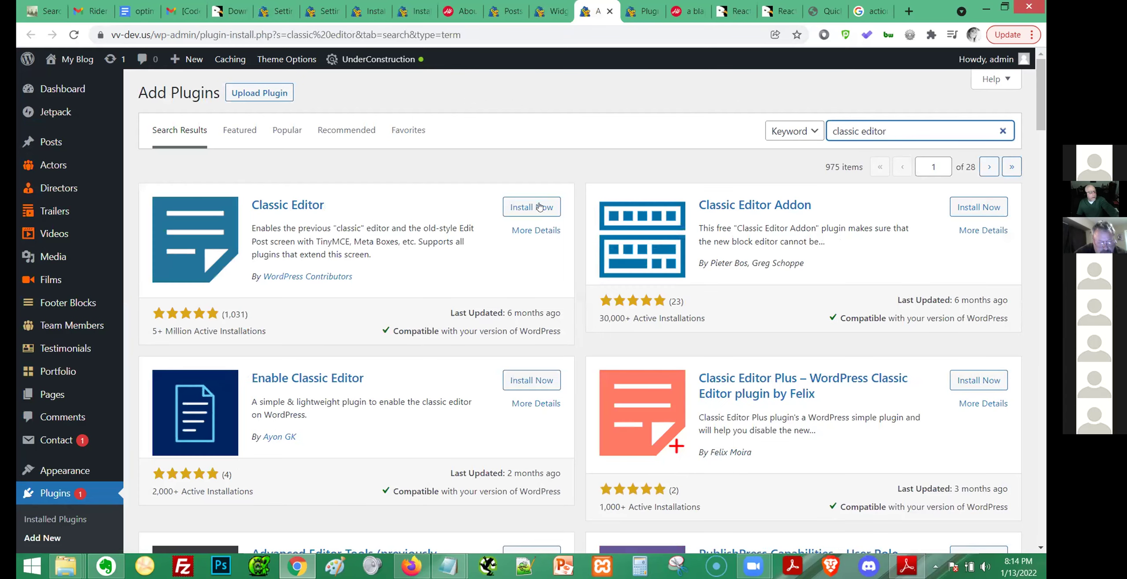
left_click(533, 206)
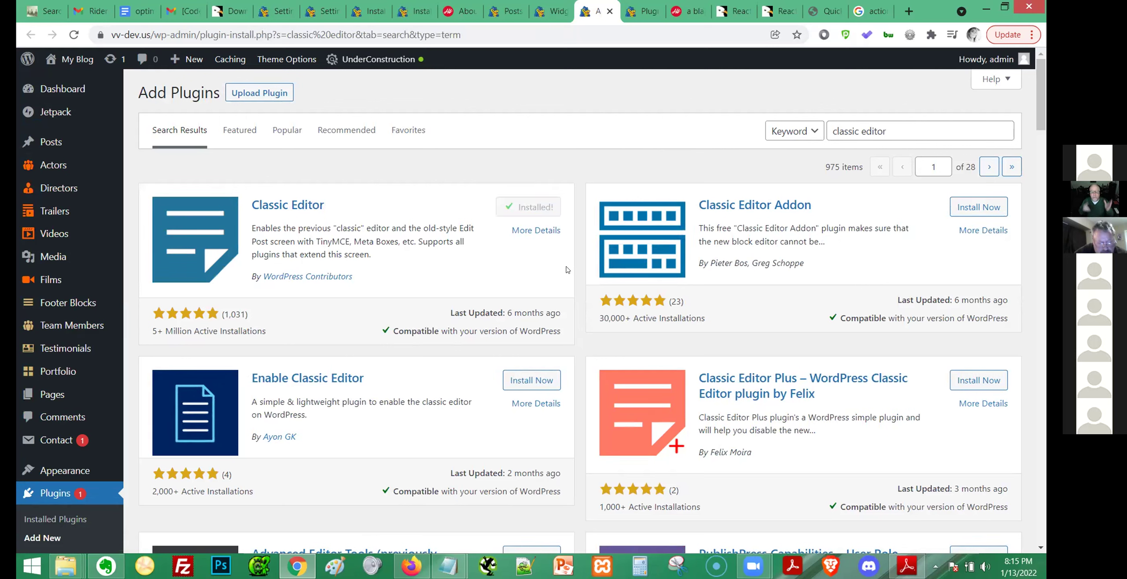
left_click(537, 208)
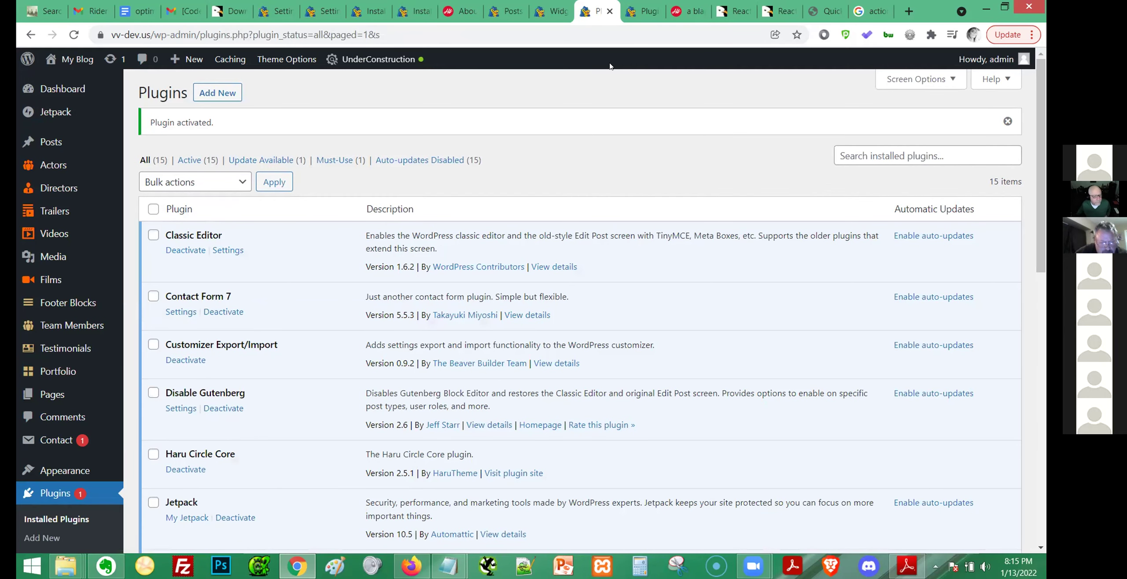
key("ctrl+shift+Tab")
key("ctrl+shift+Tab")
key("ctrl+Tab")
key("F5")
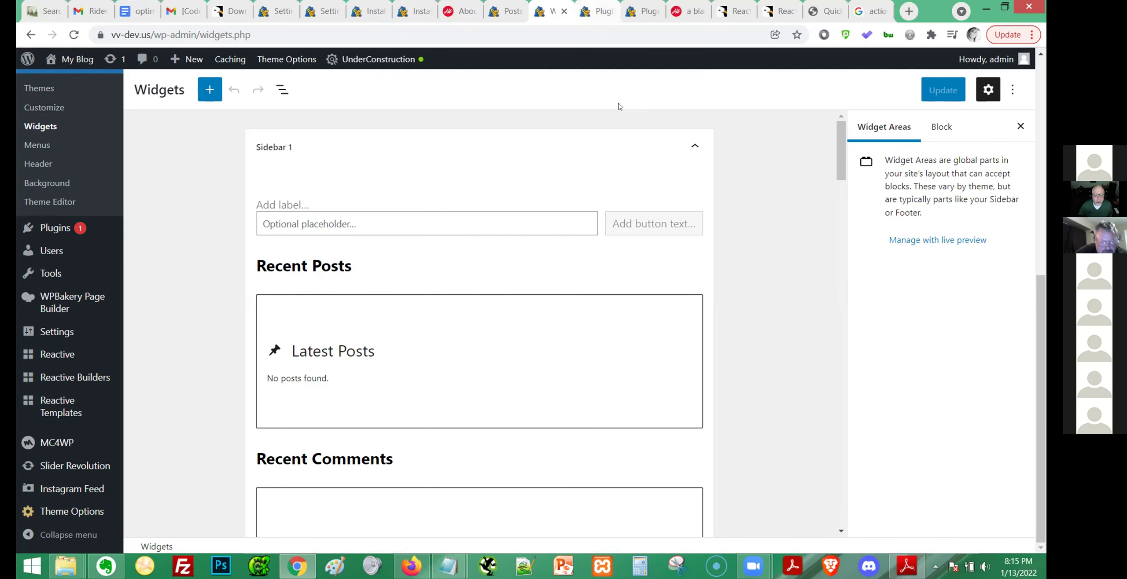
key("ctrl+Tab")
scroll(633, 259, "down", 10)
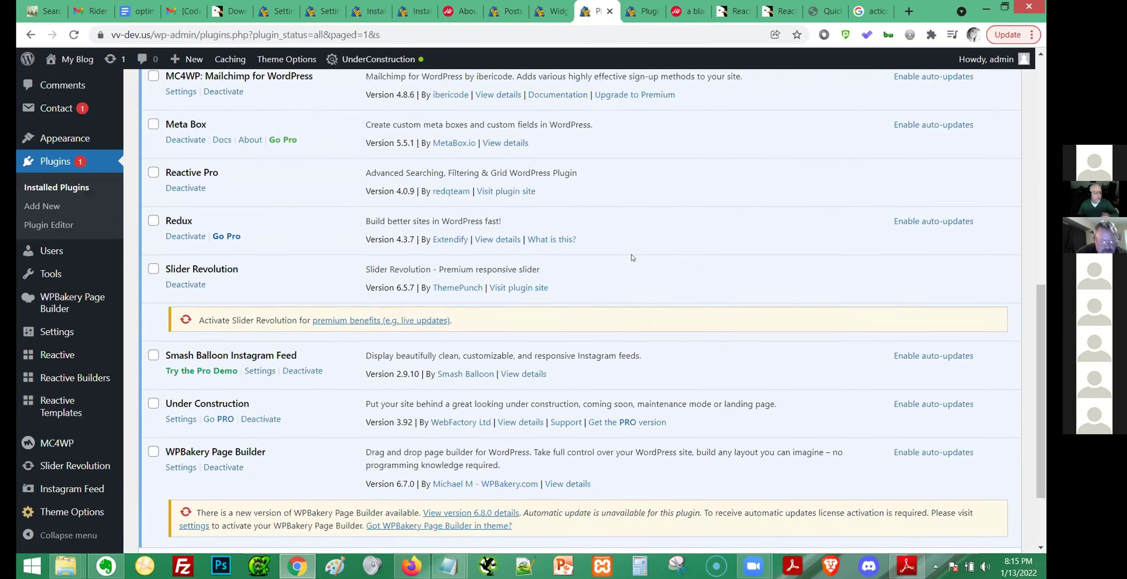
scroll(633, 258, "down", 3)
key("ctrl+f")
type("classi")
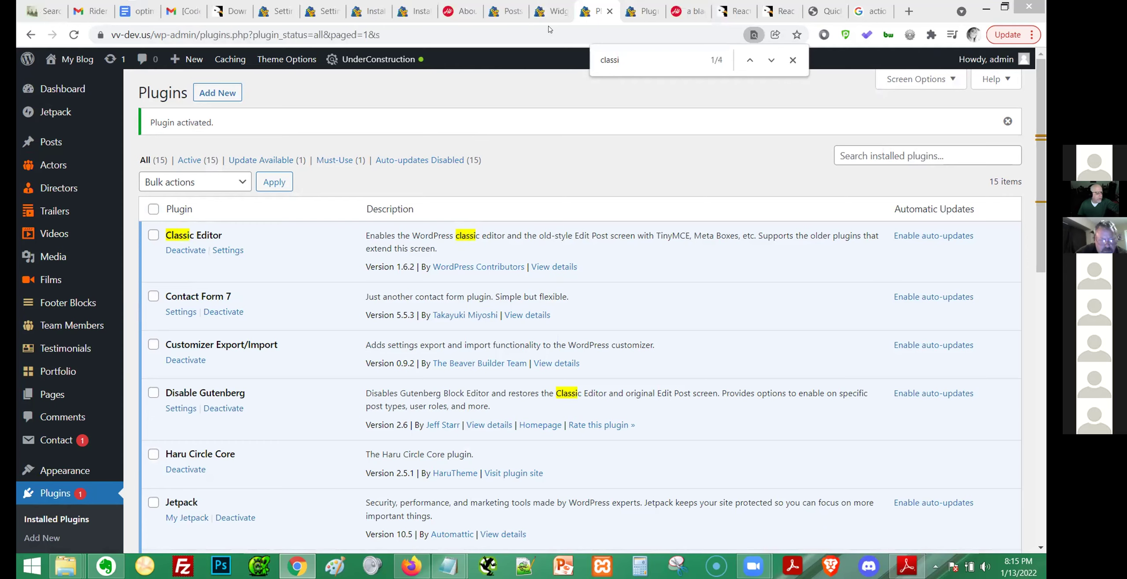
left_click(551, 11)
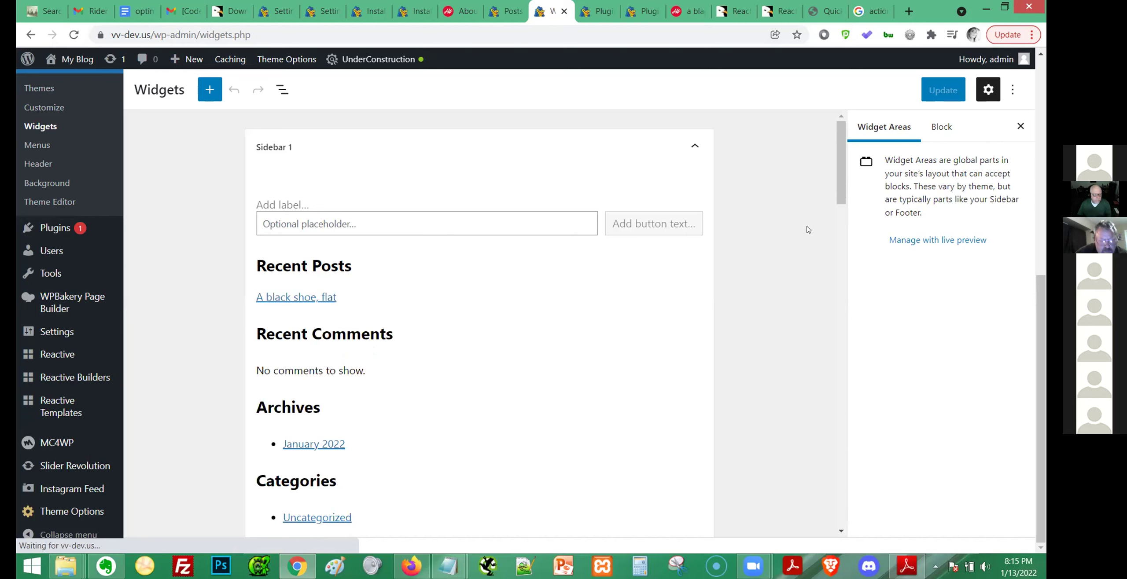
Open the widget live preview, enter Sidebar 1, and follow the 'Get the Classic Widgets plugin' link.
left_click(916, 241)
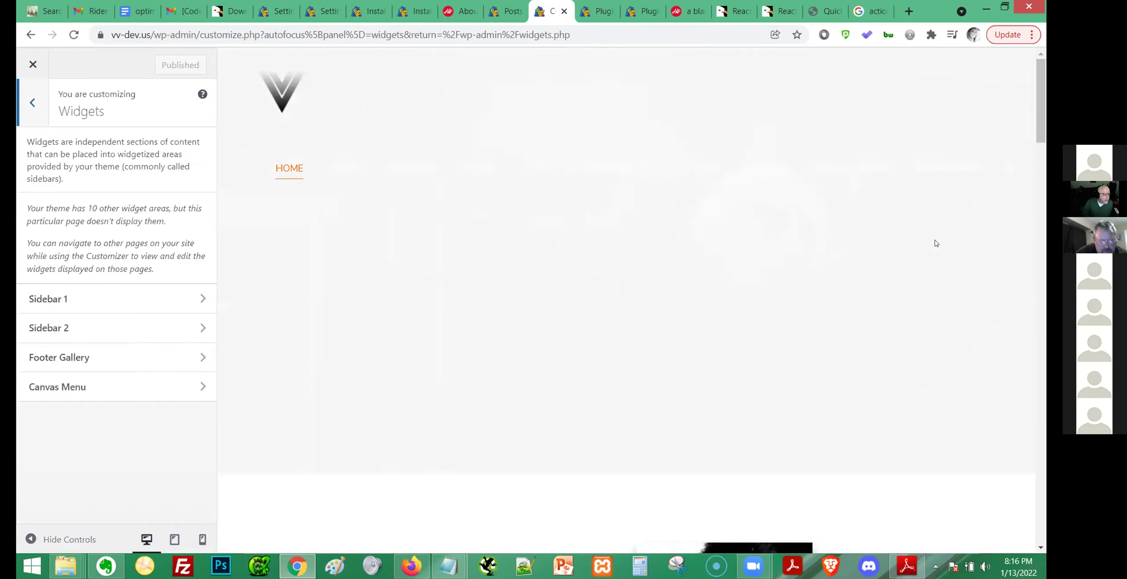
scroll(941, 272, "down", 3)
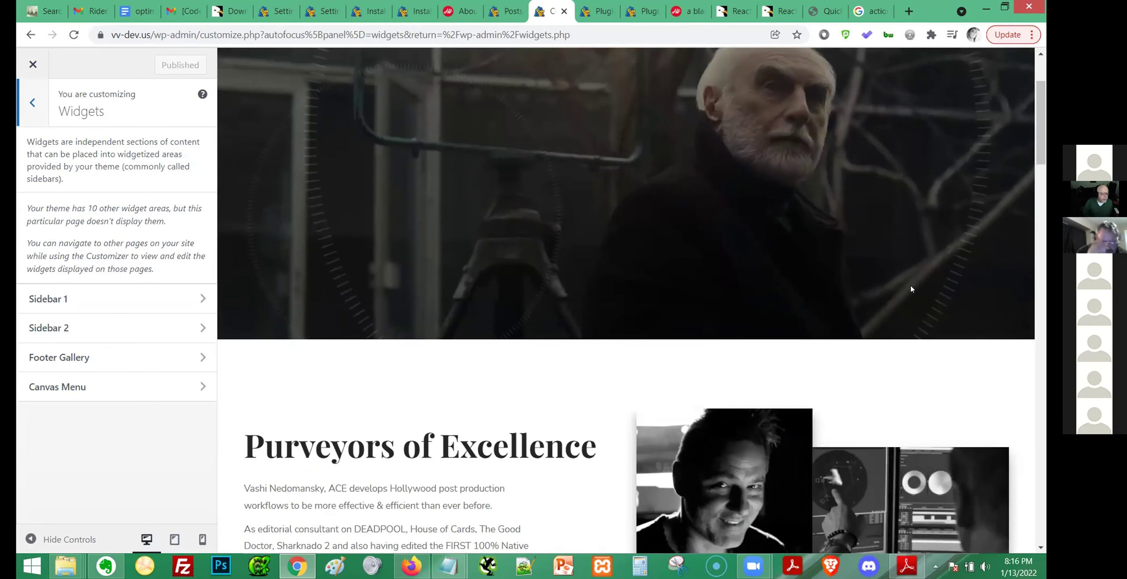
left_click(182, 300)
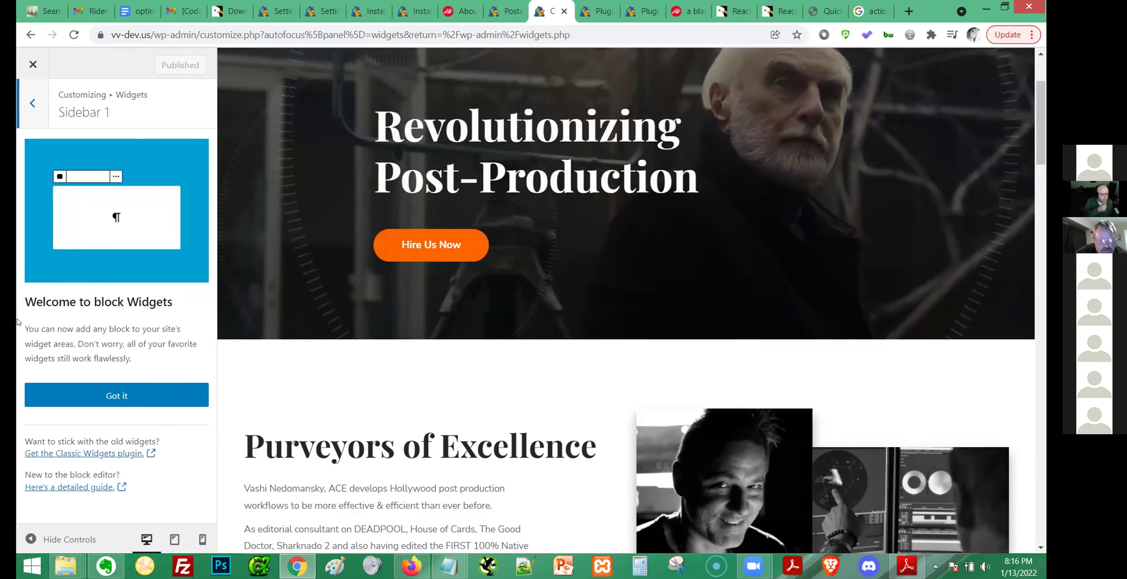
left_click(43, 126)
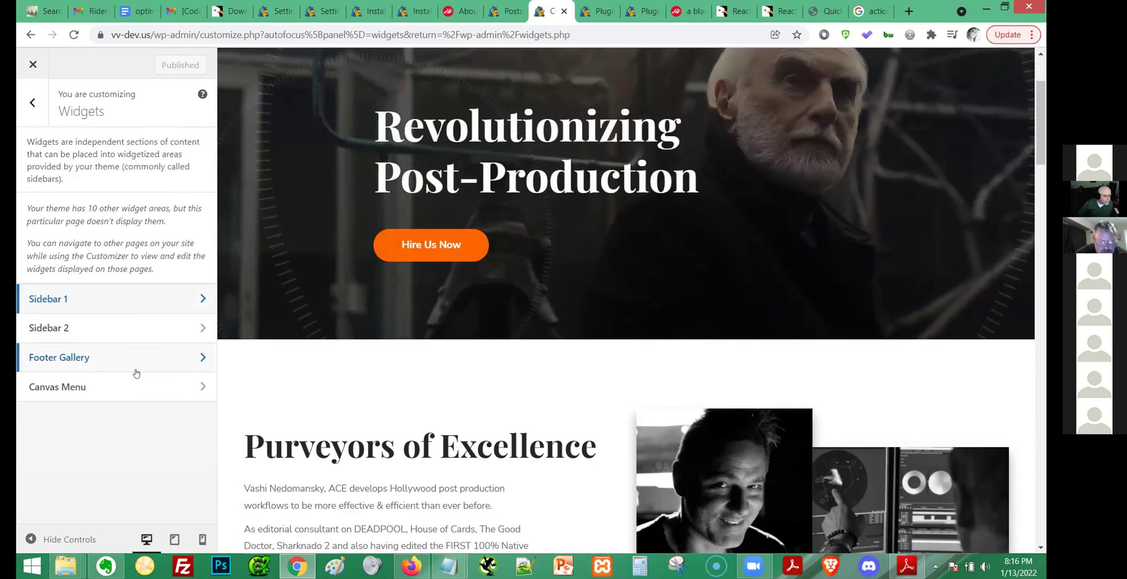
left_click(160, 298)
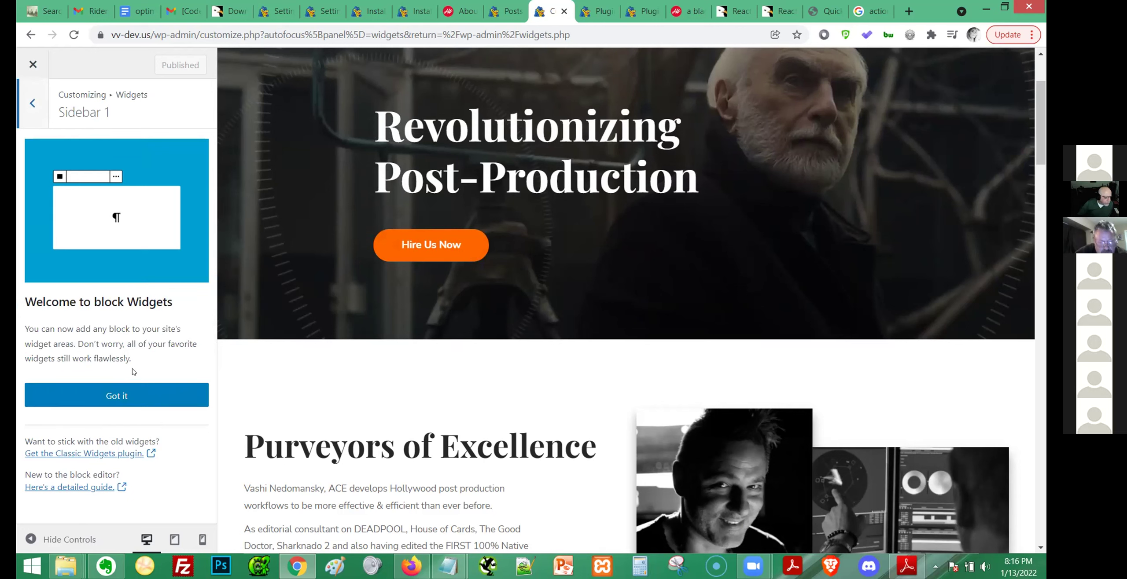
left_click(105, 456)
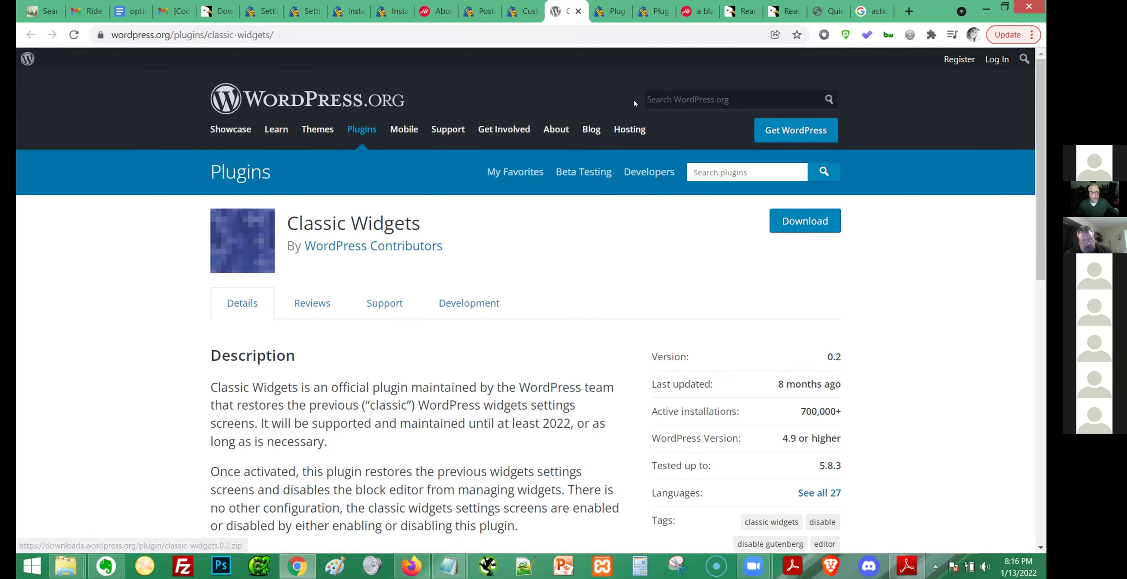
Switch back to the vv-dev.us tab showing the Add Plugins featured list.
left_click(522, 11)
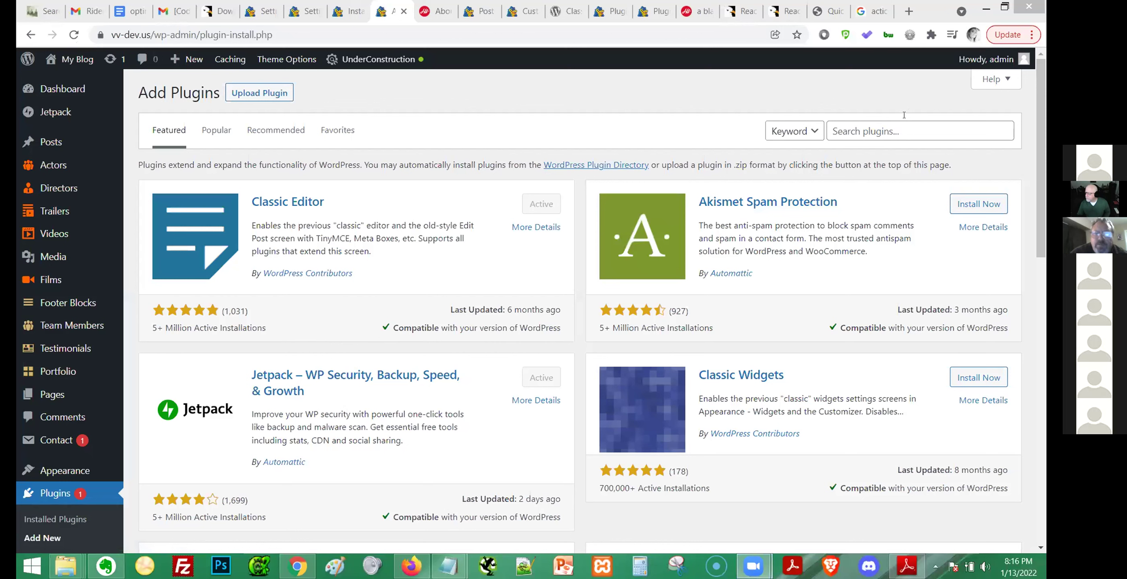
Search plugins for 'classic widgets', then install and activate Classic Widgets.
left_click(890, 130)
type("class")
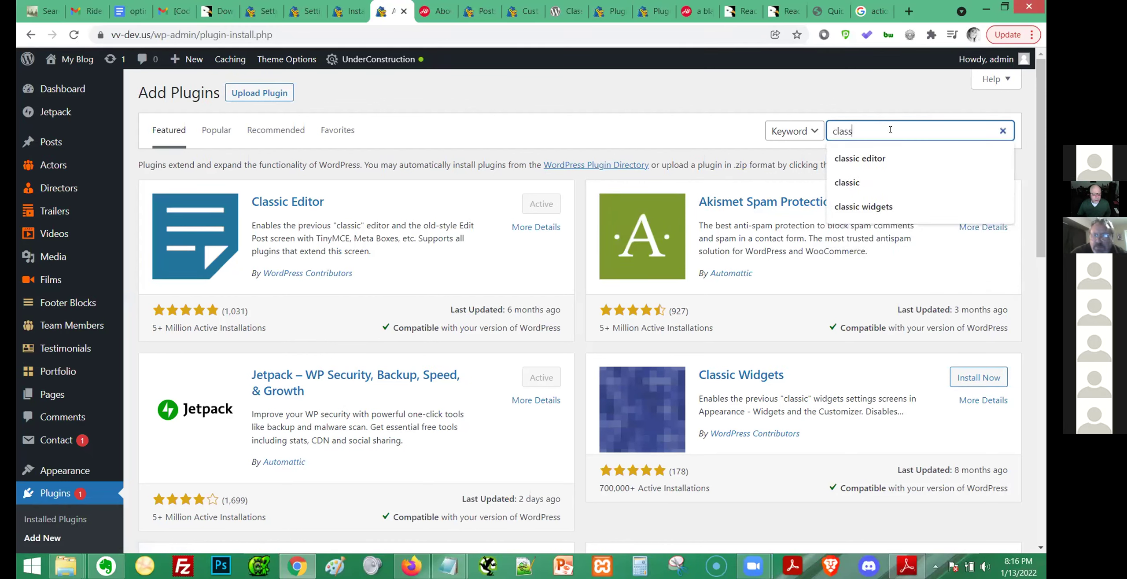
type("ic")
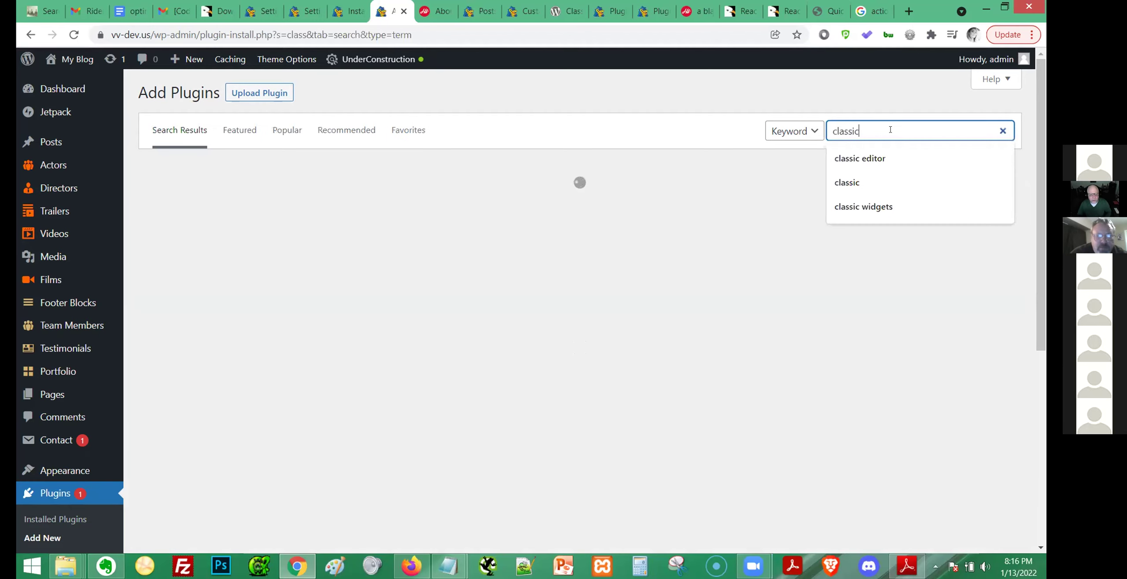
type(" widgets")
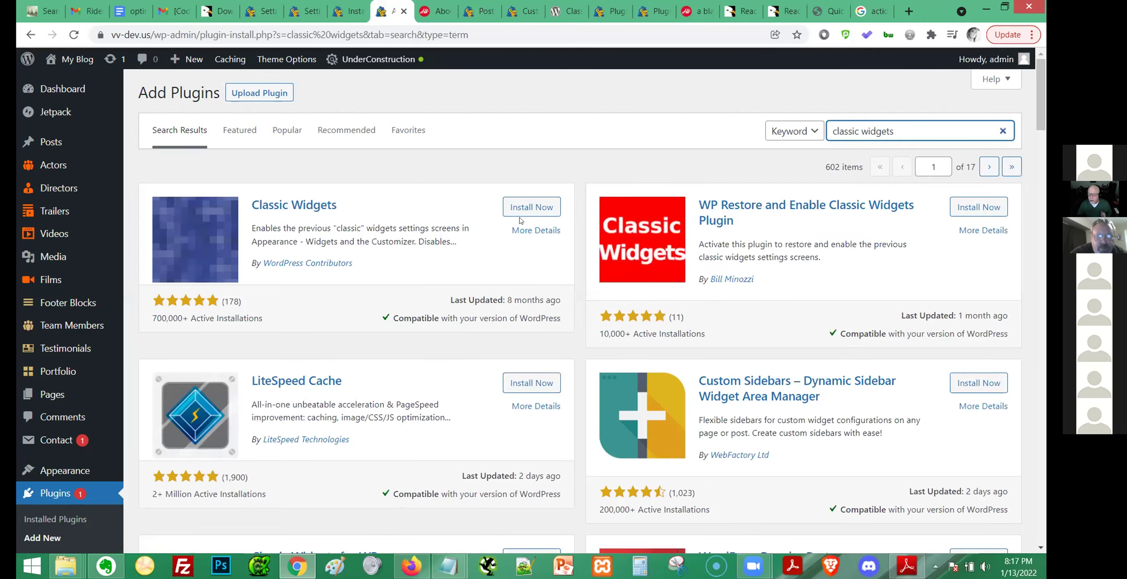
left_click(525, 207)
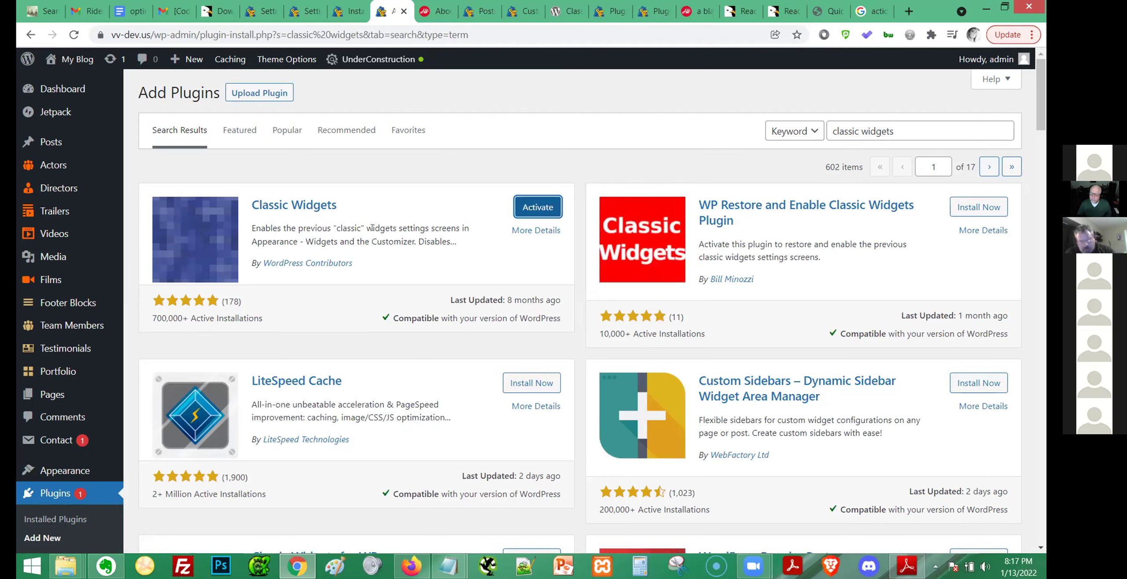
left_click(521, 205)
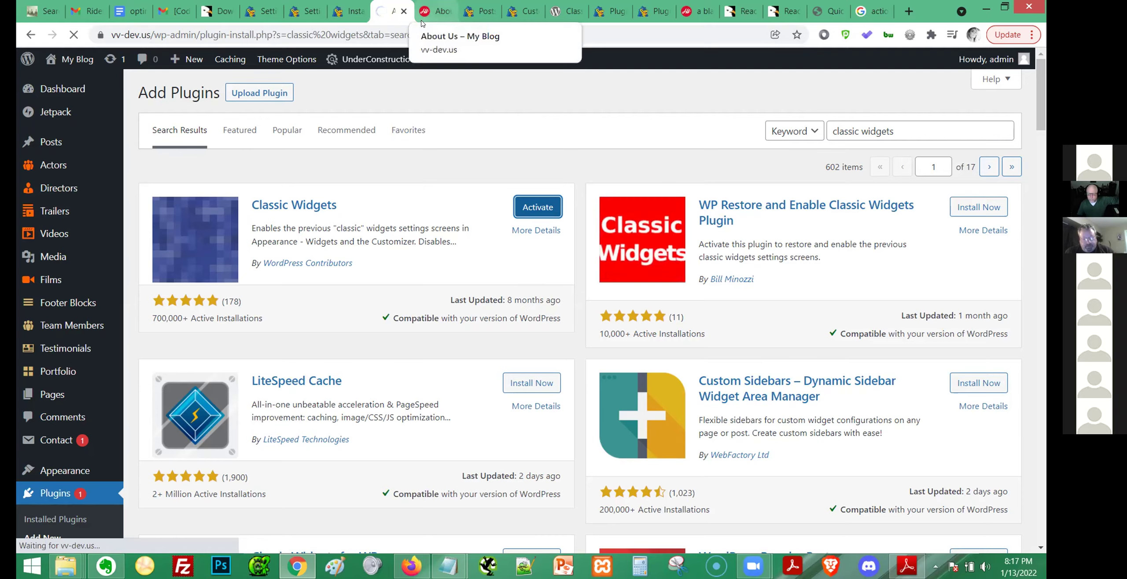
Switch through the open tabs back to the widget customizer.
left_click(423, 20)
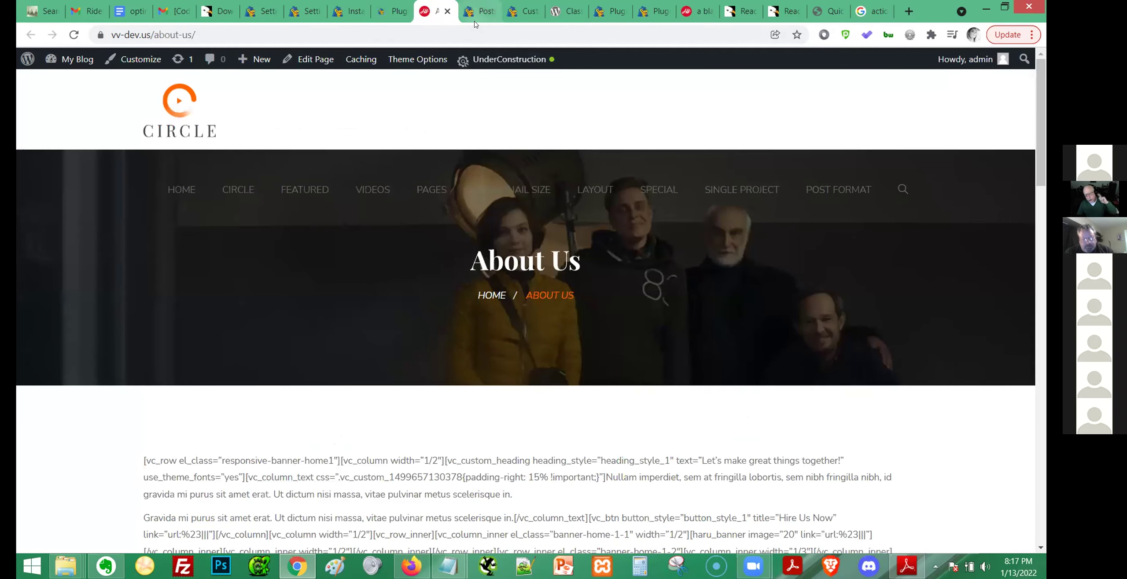
left_click(482, 17)
left_click(518, 18)
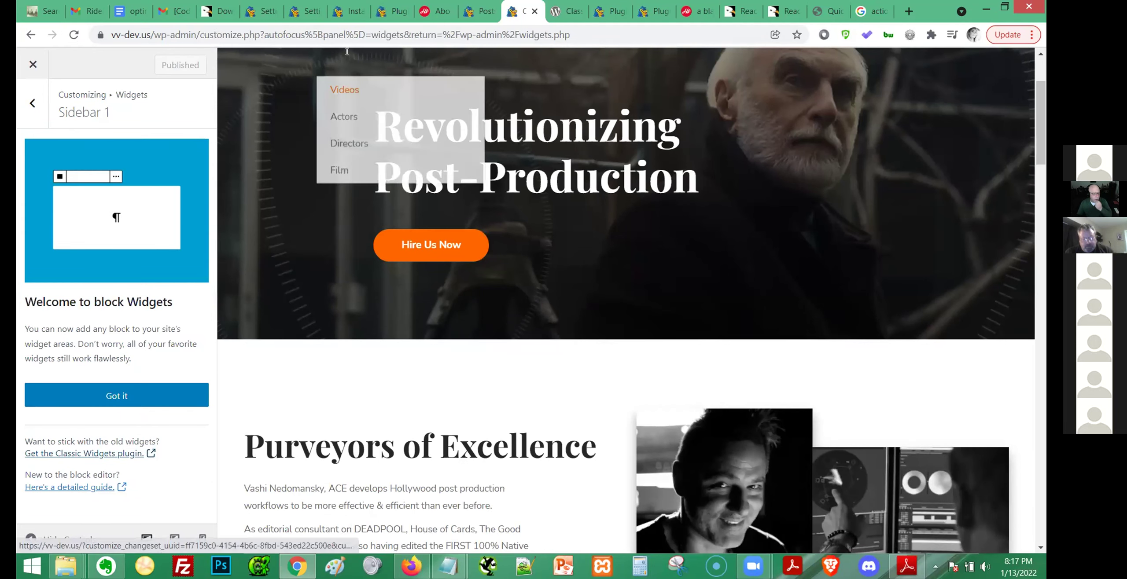
left_click(339, 17)
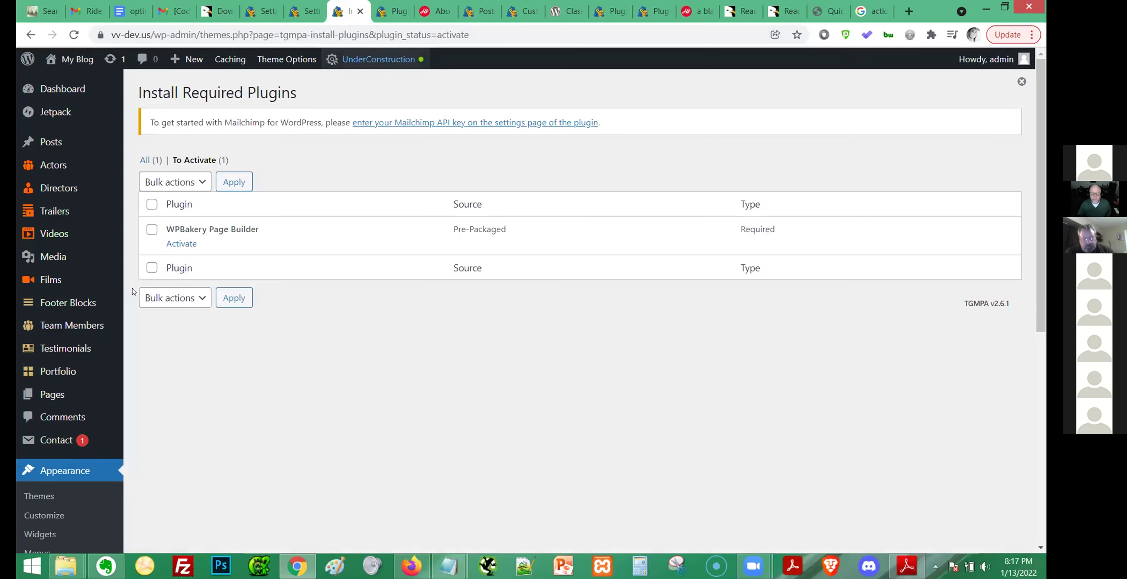
scroll(26, 466, "down", 2)
left_click(39, 468)
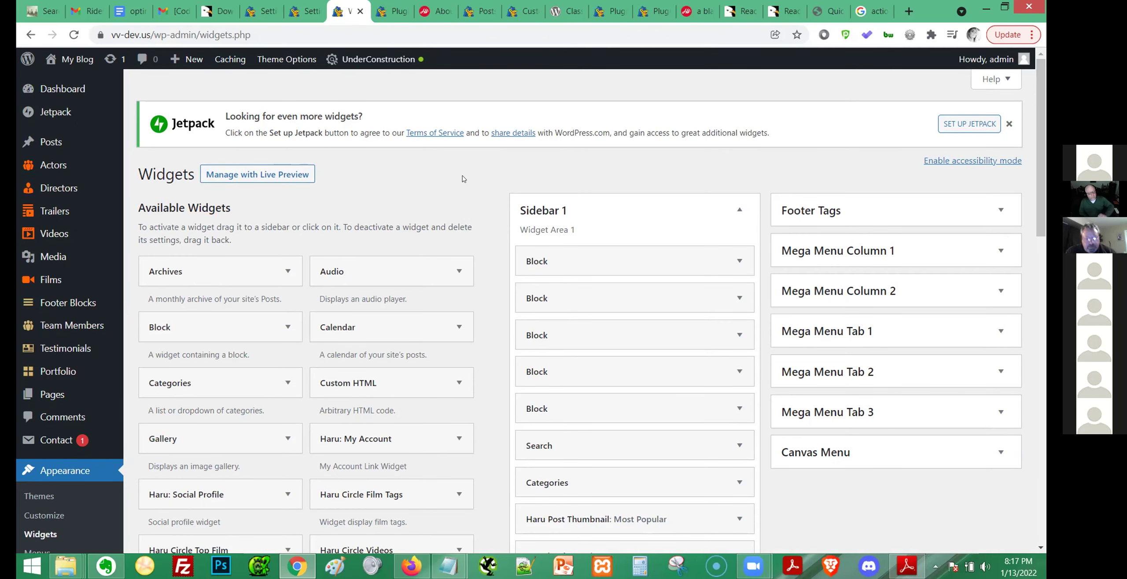
scroll(463, 185, "down", 3)
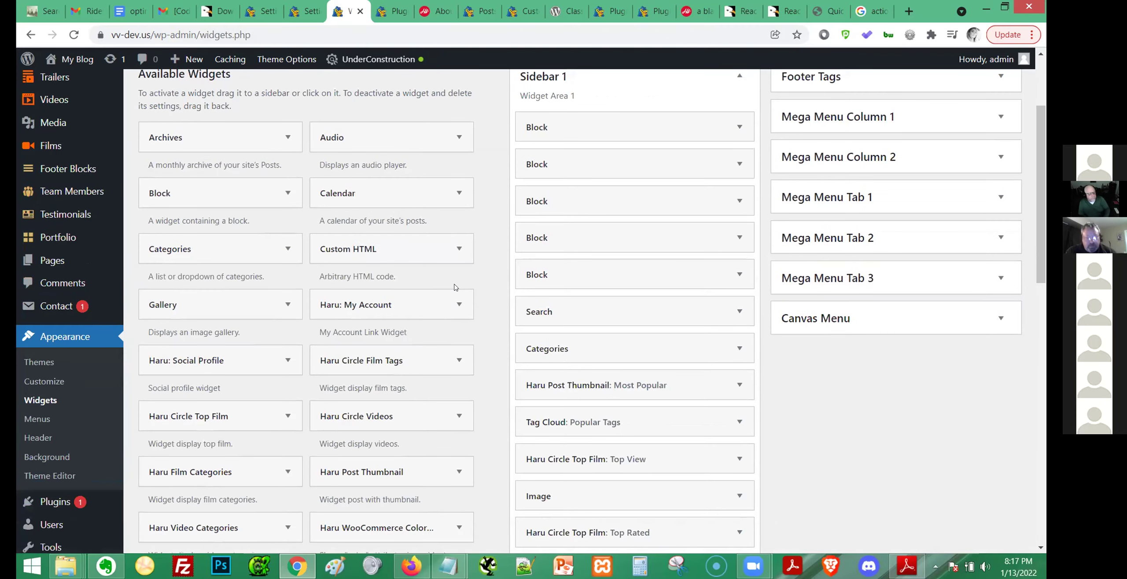
scroll(481, 299, "down", 2)
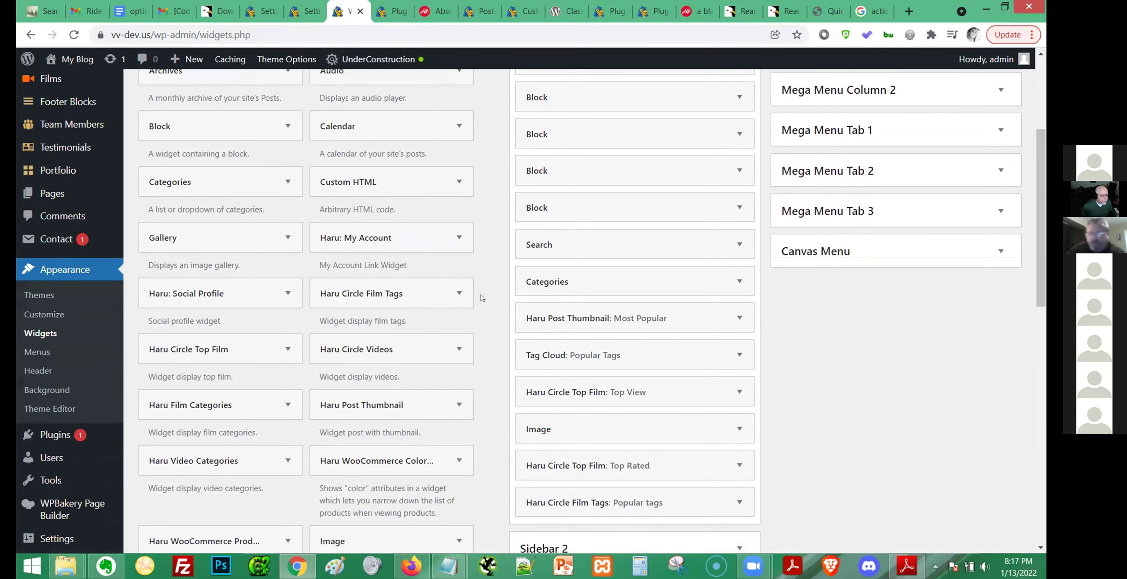
scroll(482, 298, "down", 8)
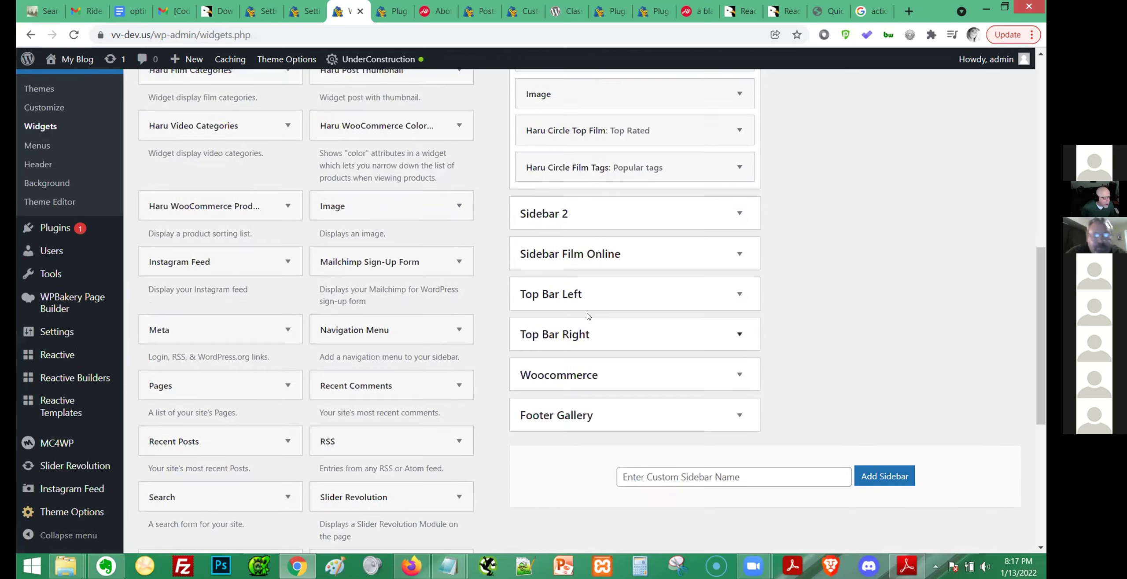
type("reactive")
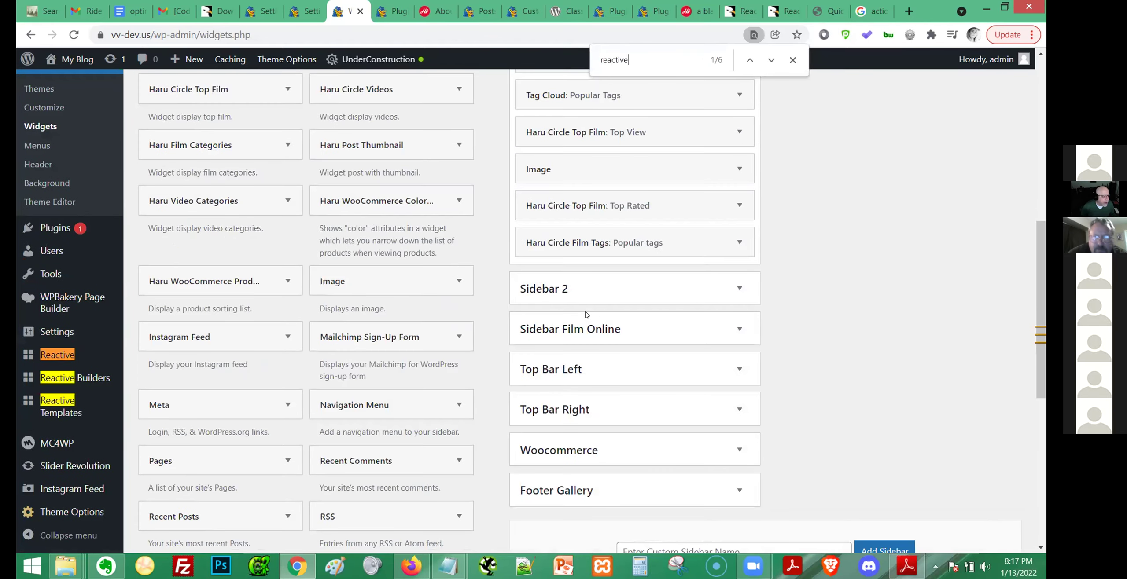
key("Return")
key("Return")
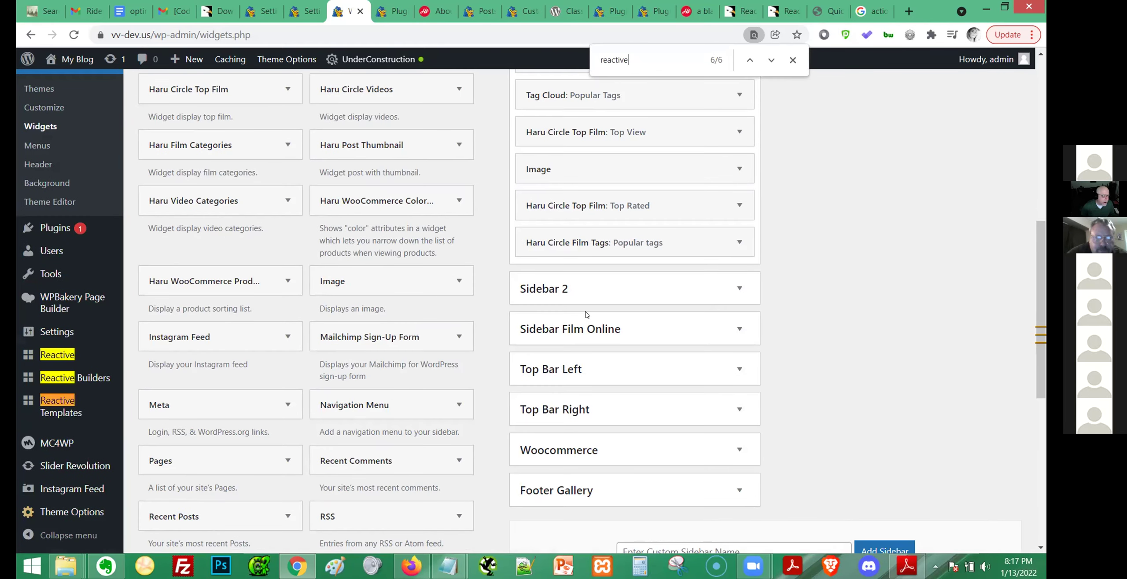
scroll(821, 275, "down", 2)
scroll(820, 278, "down", 2)
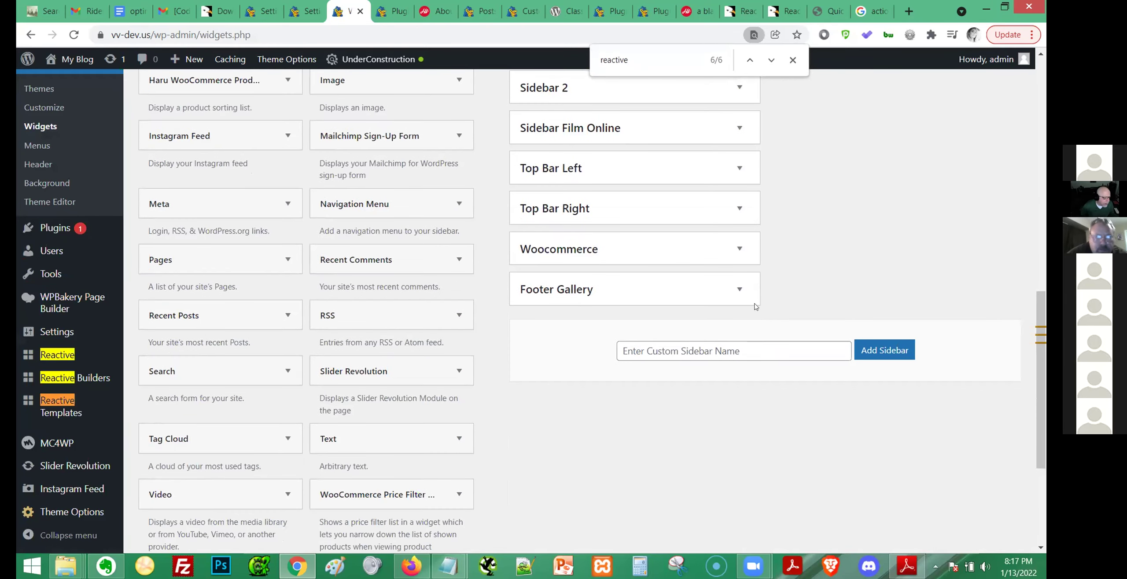
left_click(792, 60)
scroll(676, 308, "down", 4)
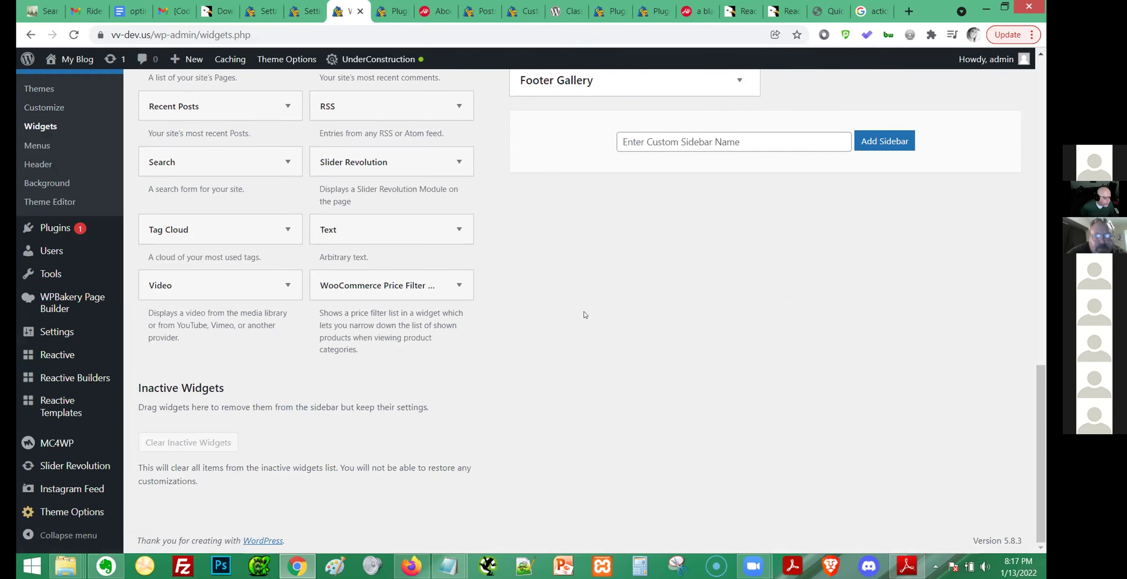
scroll(585, 315, "up", 10)
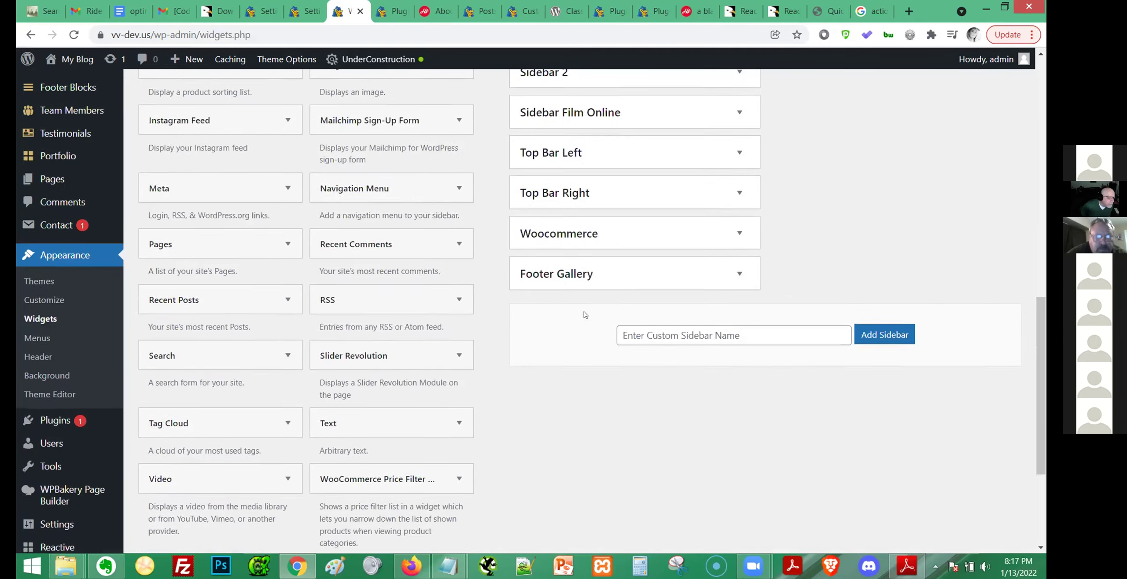
scroll(582, 311, "up", 4)
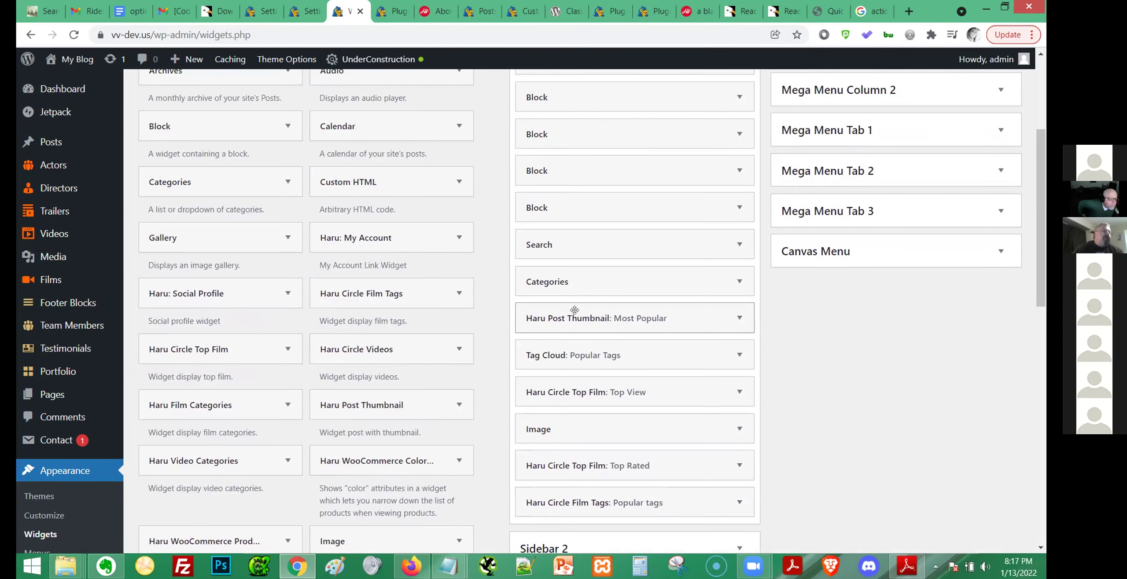
scroll(575, 310, "up", 3)
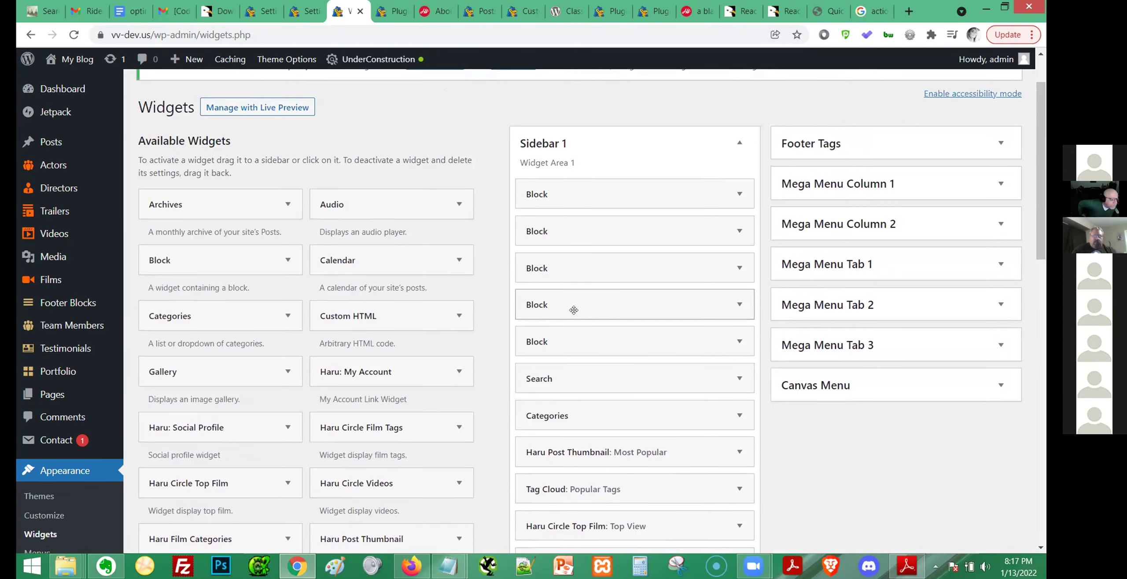
scroll(574, 310, "up", 2)
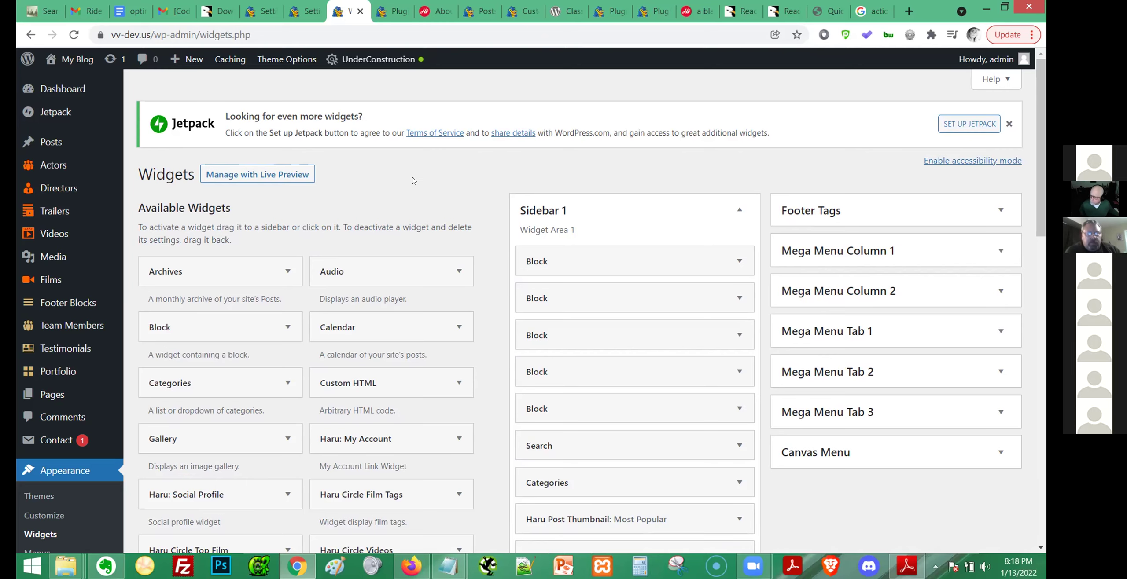
scroll(415, 185, "down", 2)
scroll(416, 194, "up", 2)
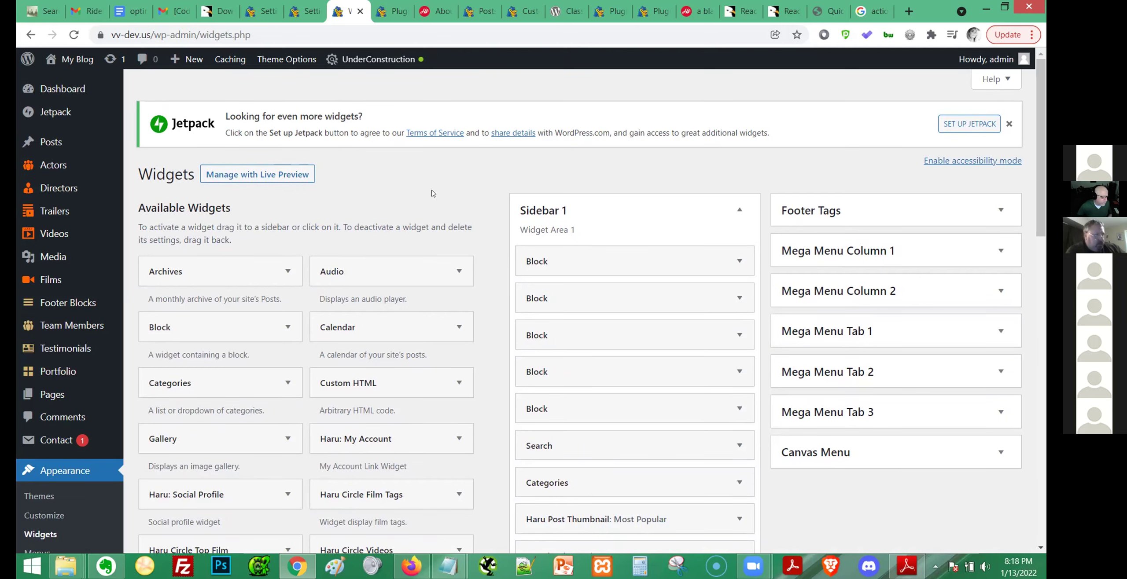
scroll(432, 194, "down", 15)
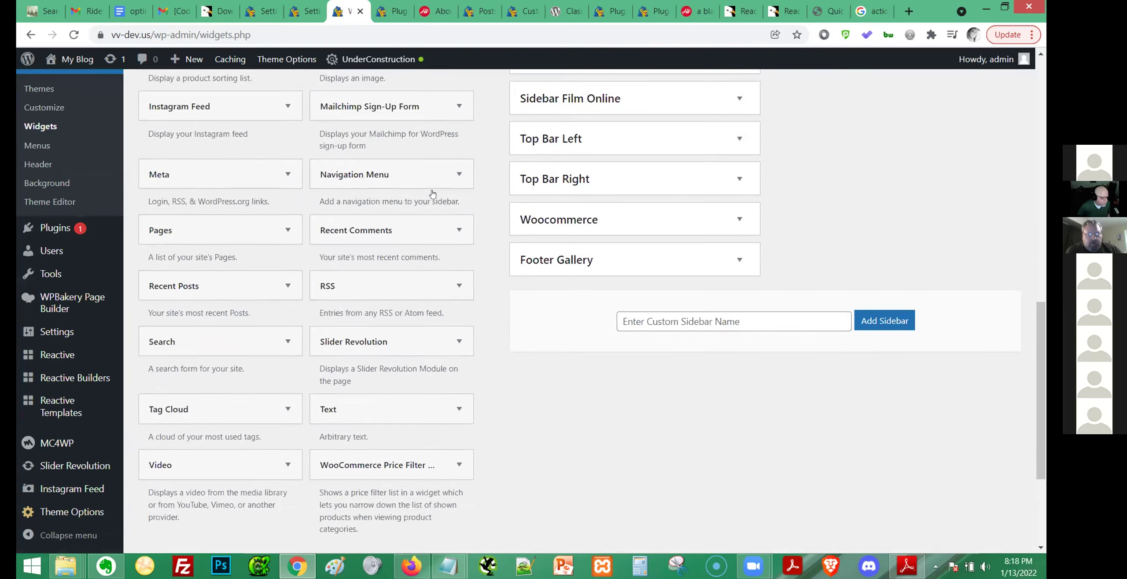
scroll(432, 194, "down", 4)
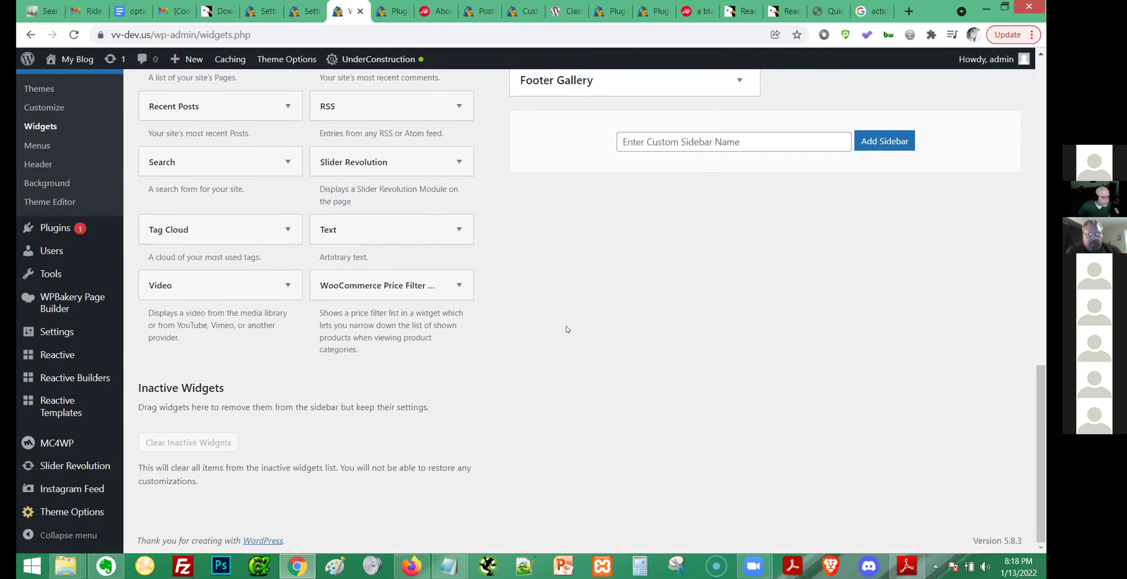
scroll(567, 329, "up", 8)
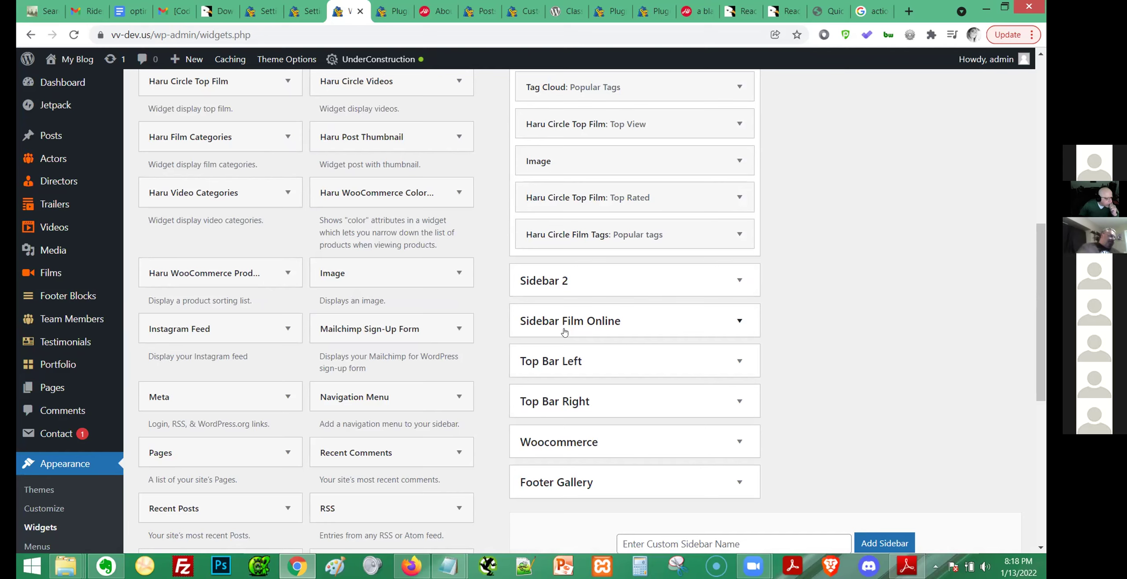
scroll(565, 333, "up", 5)
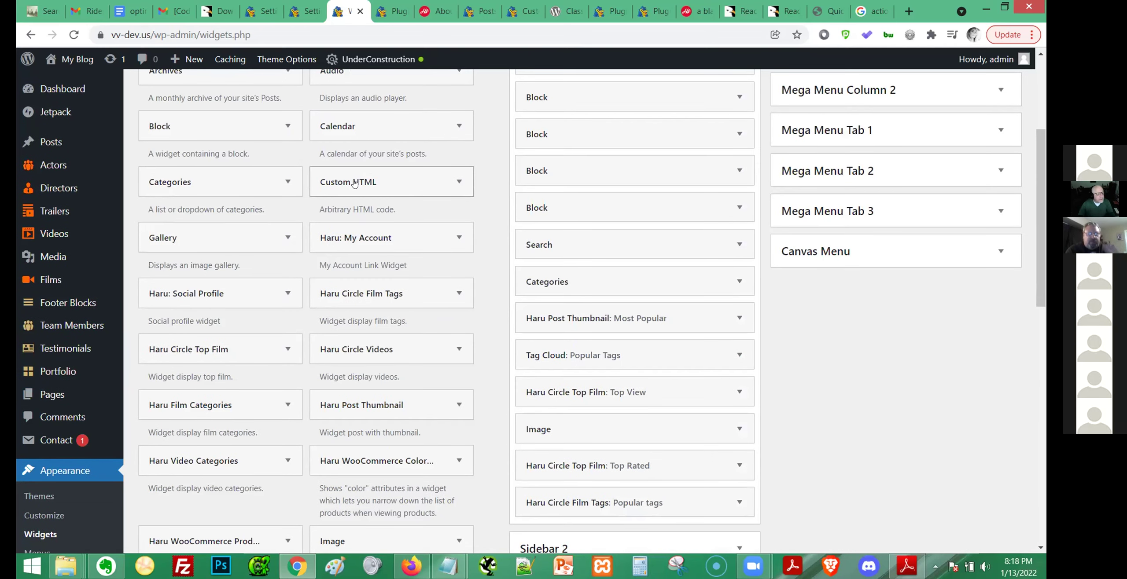
Add a Custom HTML widget to Sidebar 1 titled 'Search TEST' with 'Shortcode goes here' and save it.
left_click(452, 180)
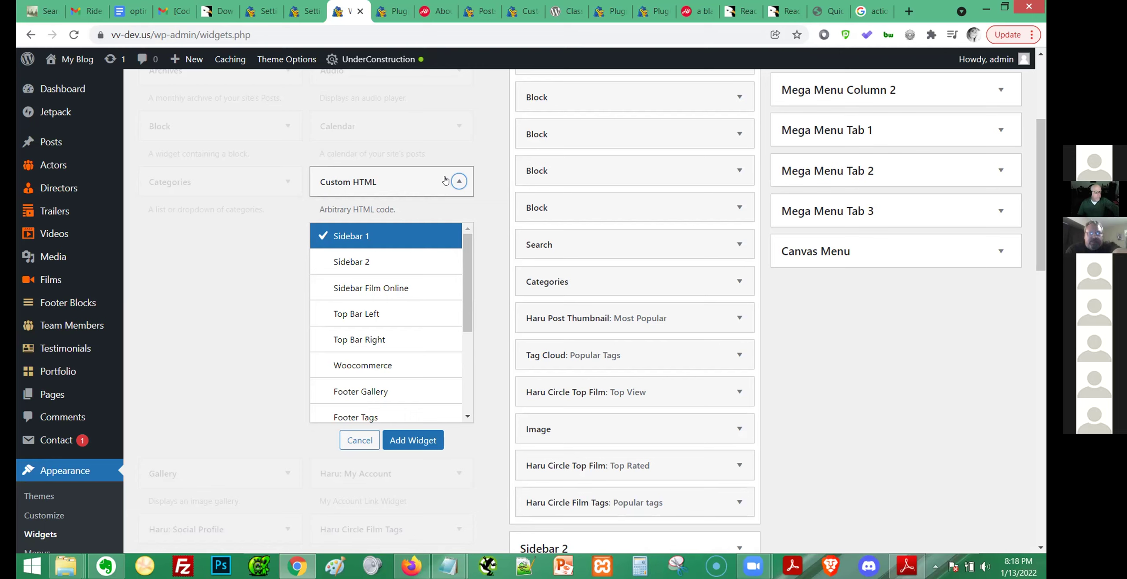
left_click(392, 237)
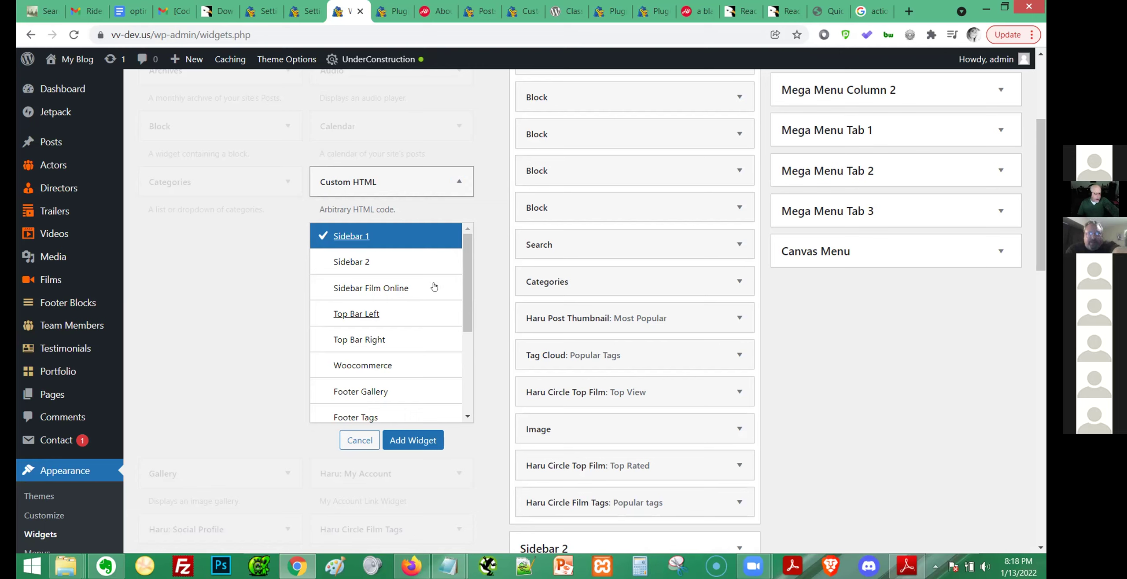
left_click(418, 442)
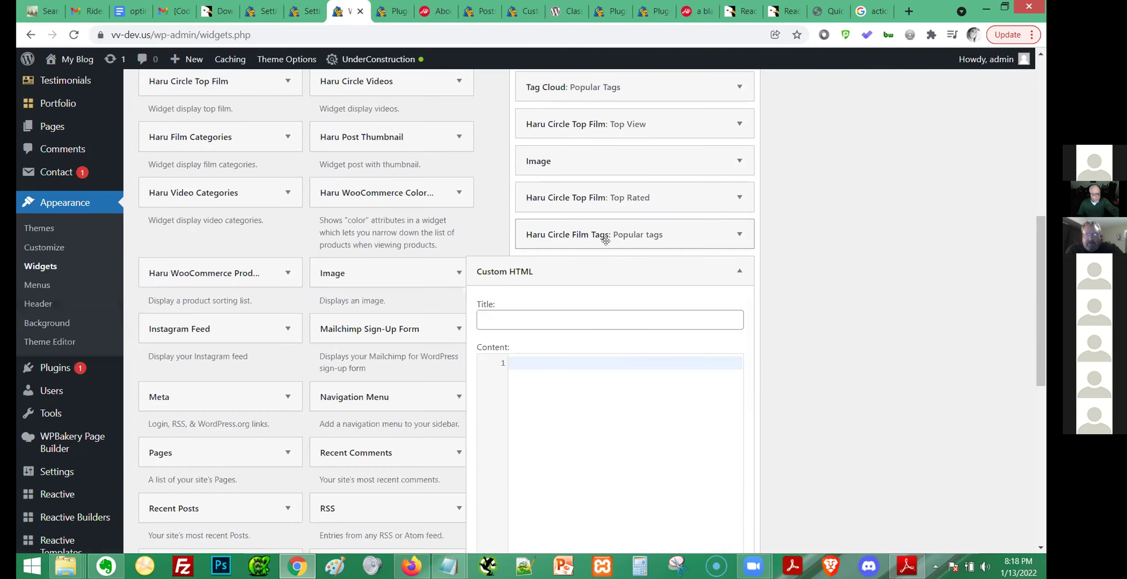
left_click(587, 324)
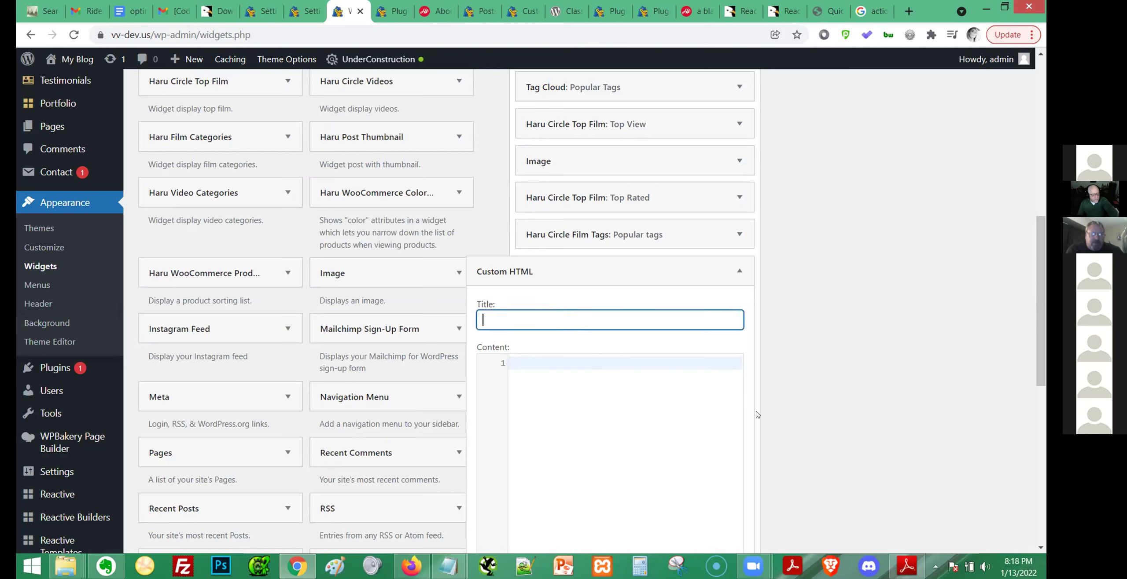
type("Search")
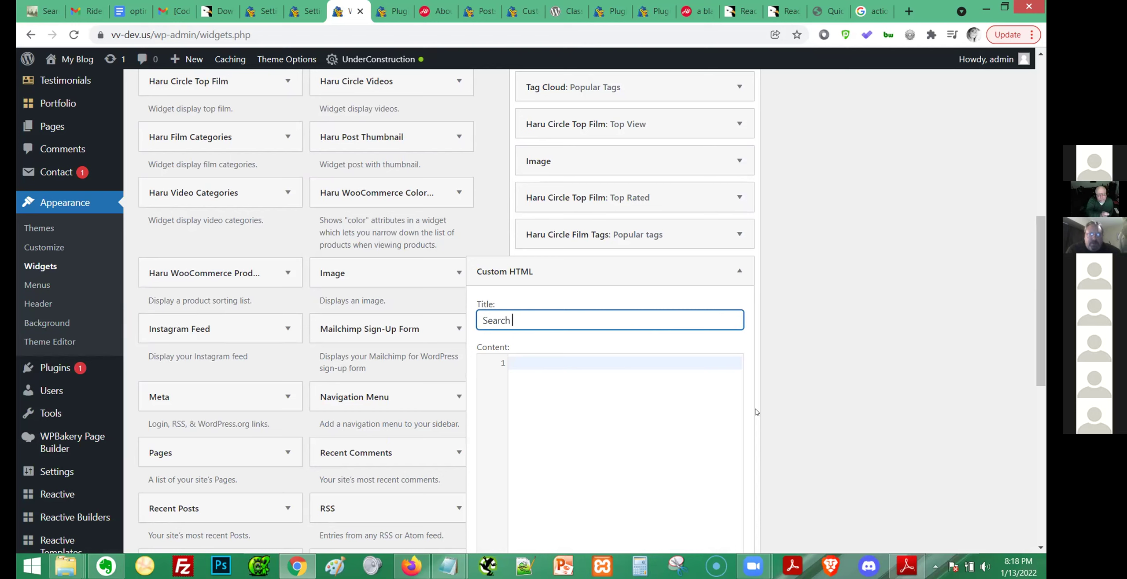
type("TEST")
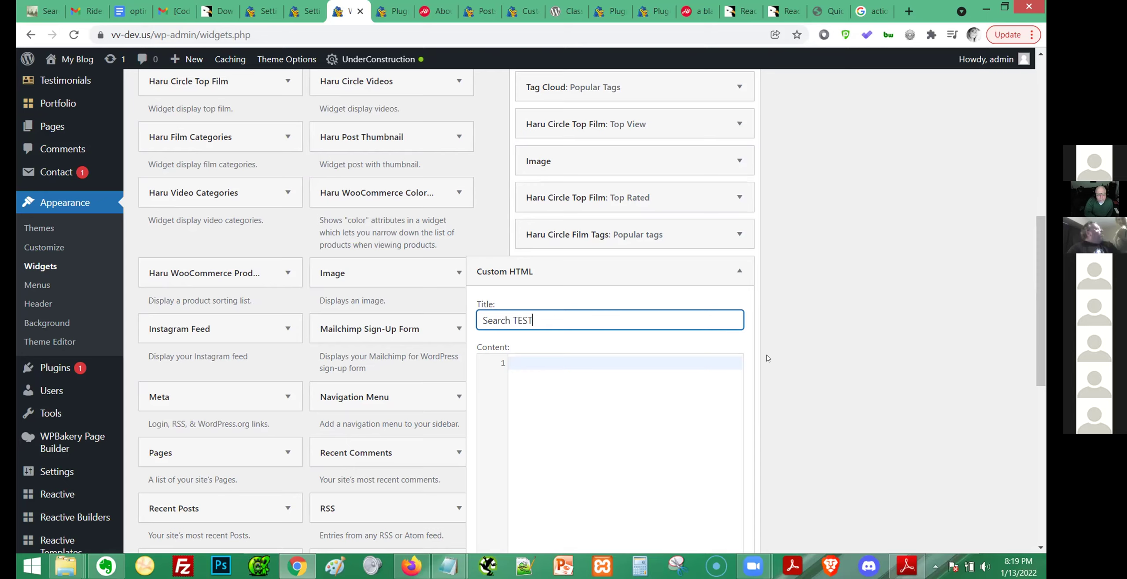
scroll(766, 359, "down", 4)
left_click(619, 238)
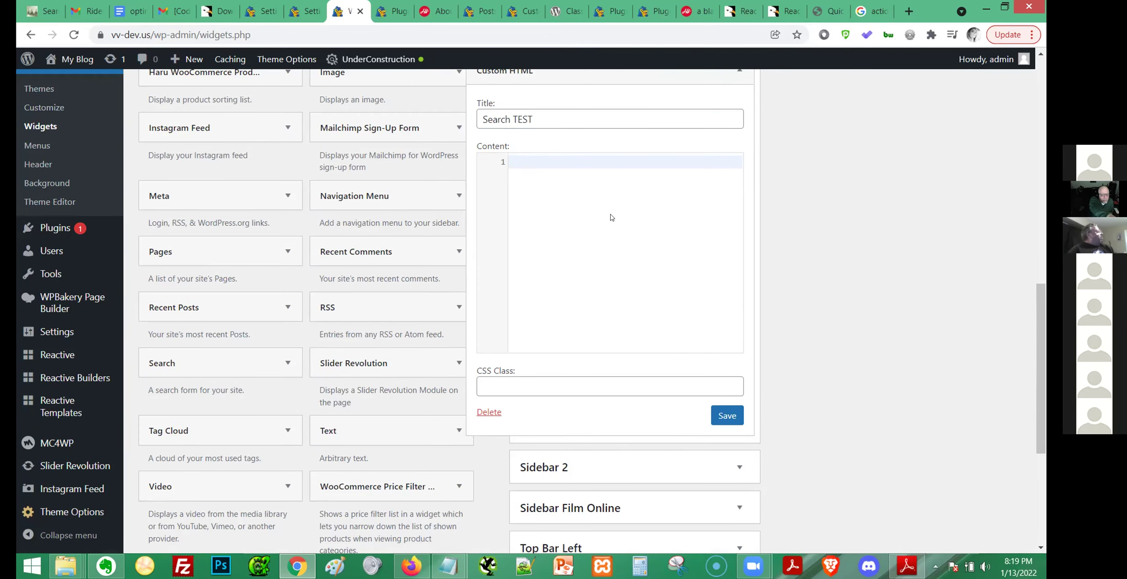
type("Shortco")
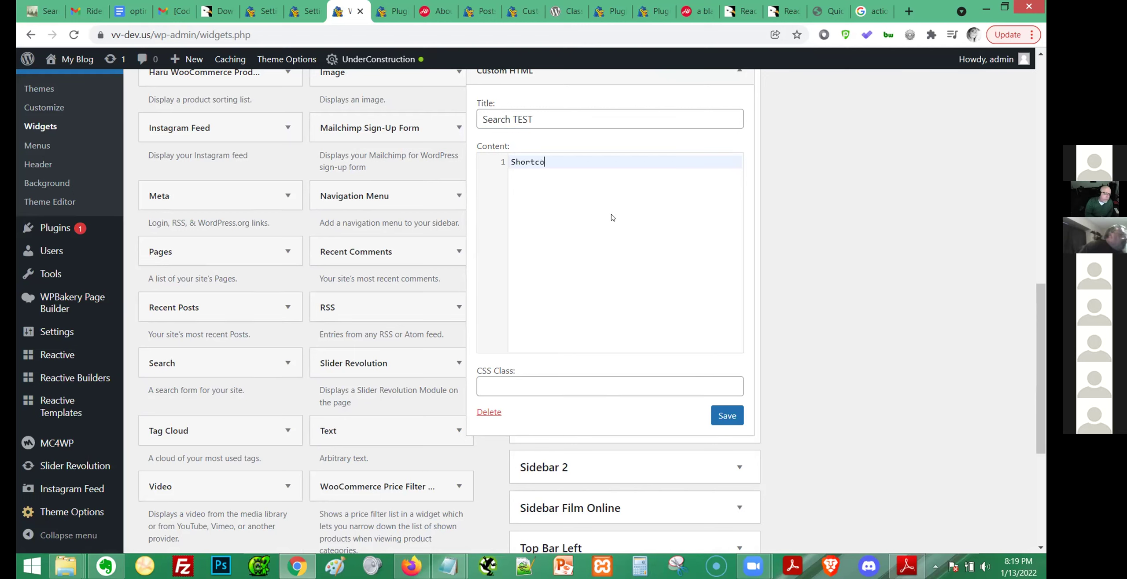
type("df goes here")
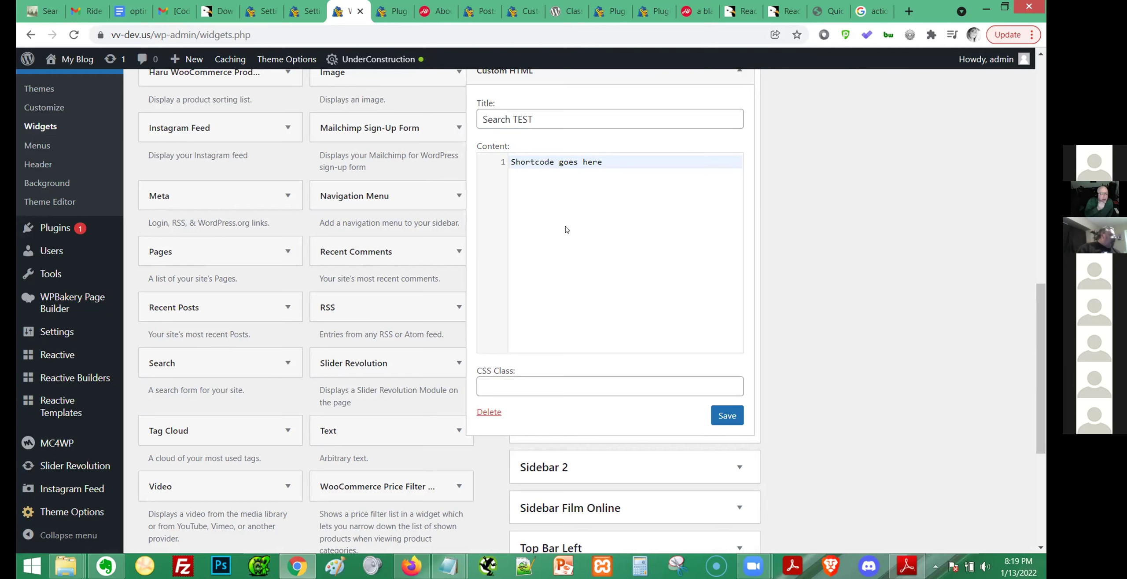
left_click(717, 411)
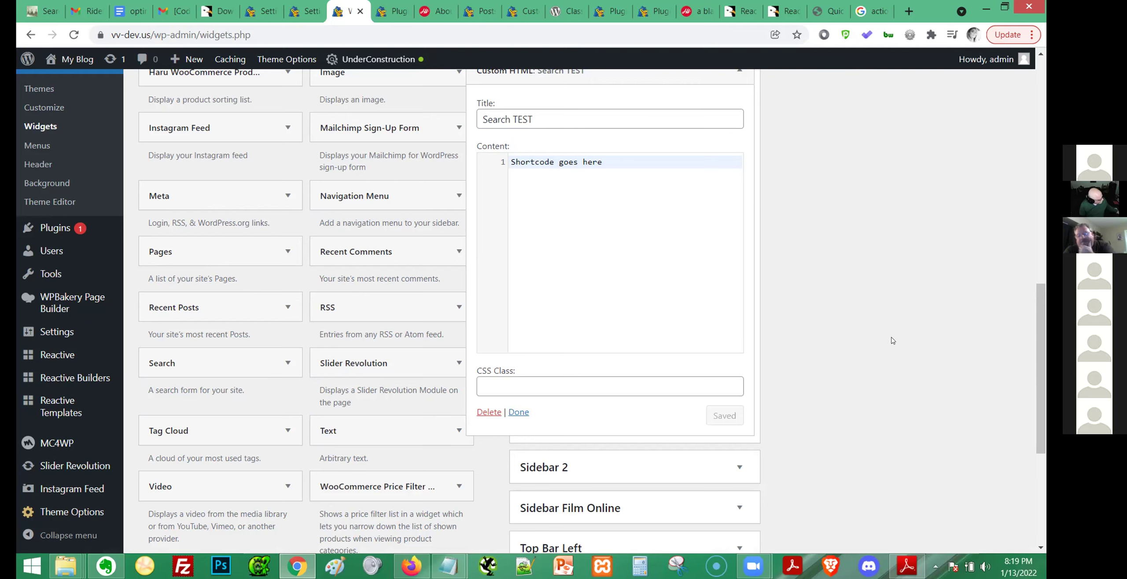
Open the live 'A black shoe, flat' post in a new tab from the Posts list.
left_click(419, 19)
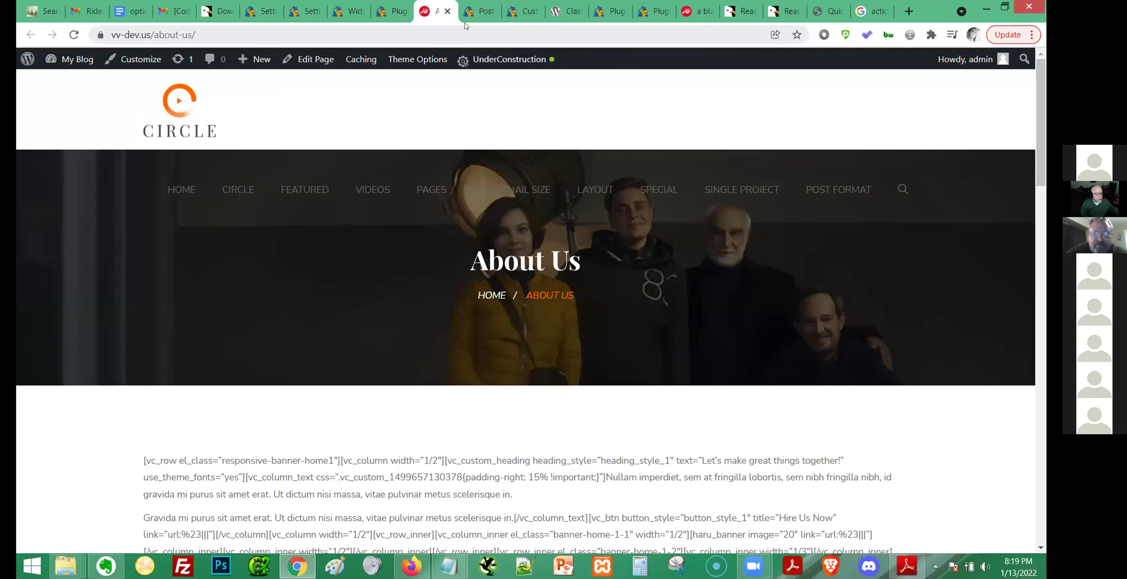
left_click(478, 12)
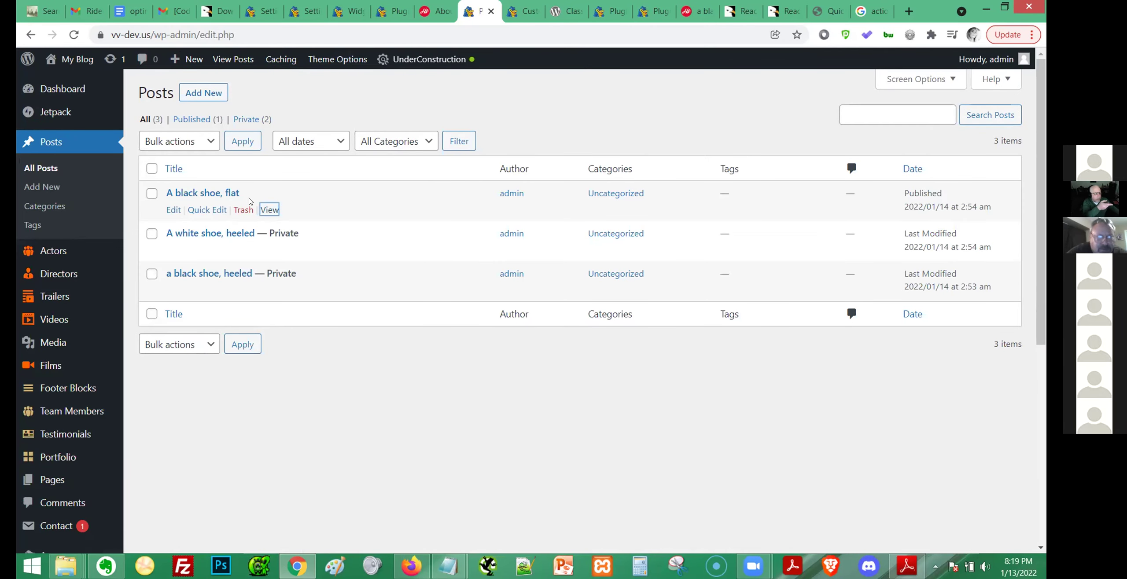
middle_click(61, 60)
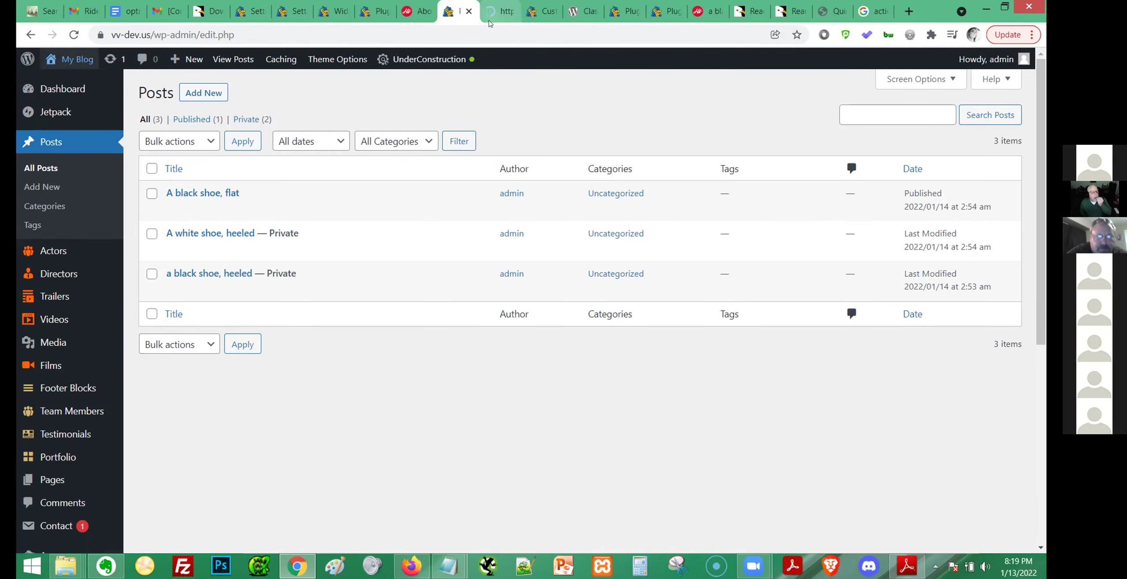
left_click(487, 12)
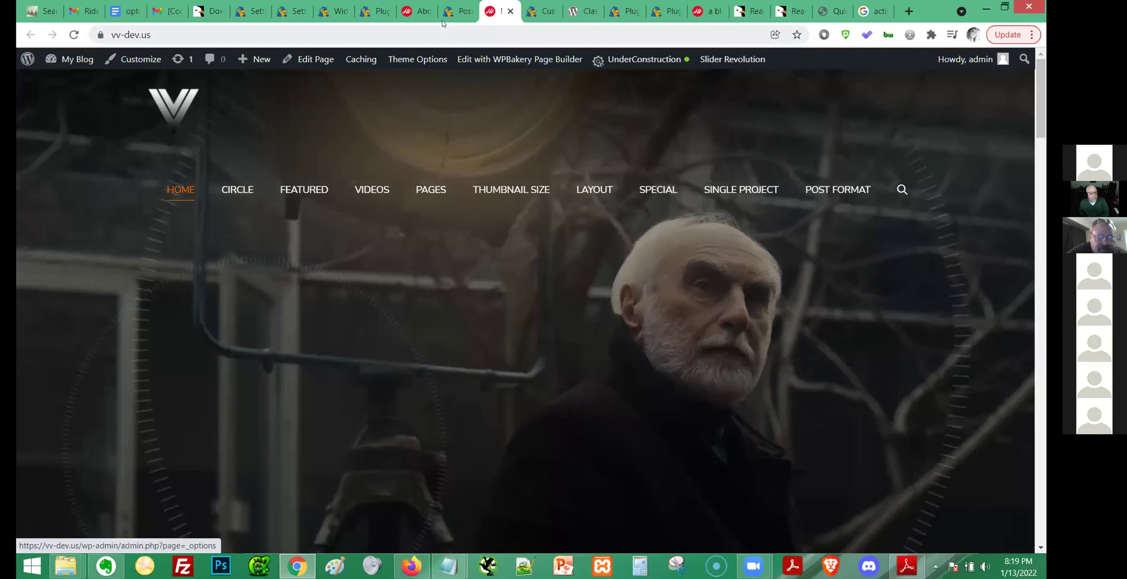
left_click(450, 13)
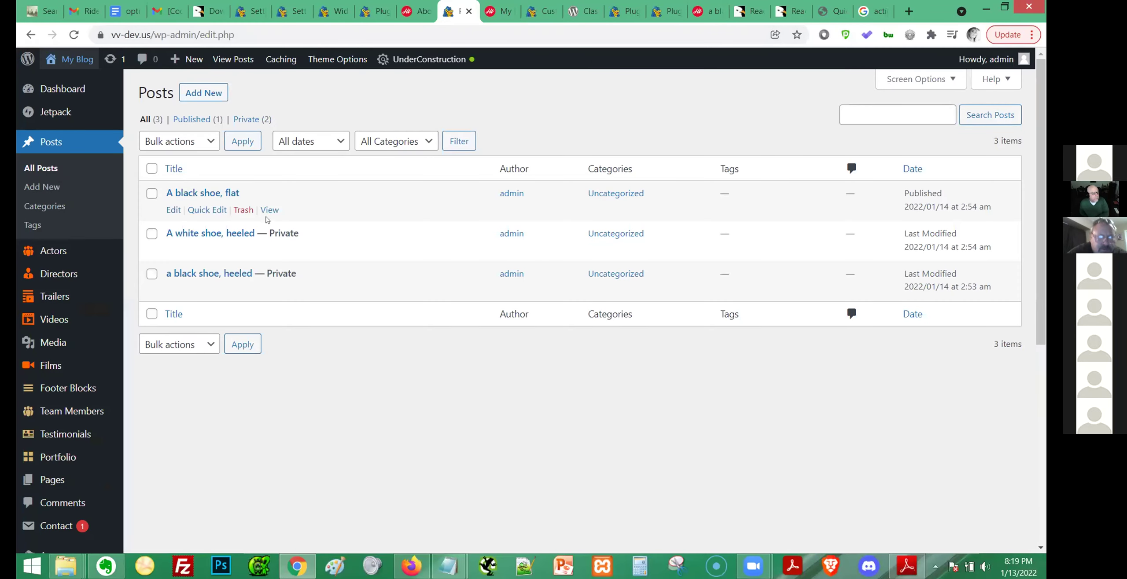
left_click(269, 210, "ctrl")
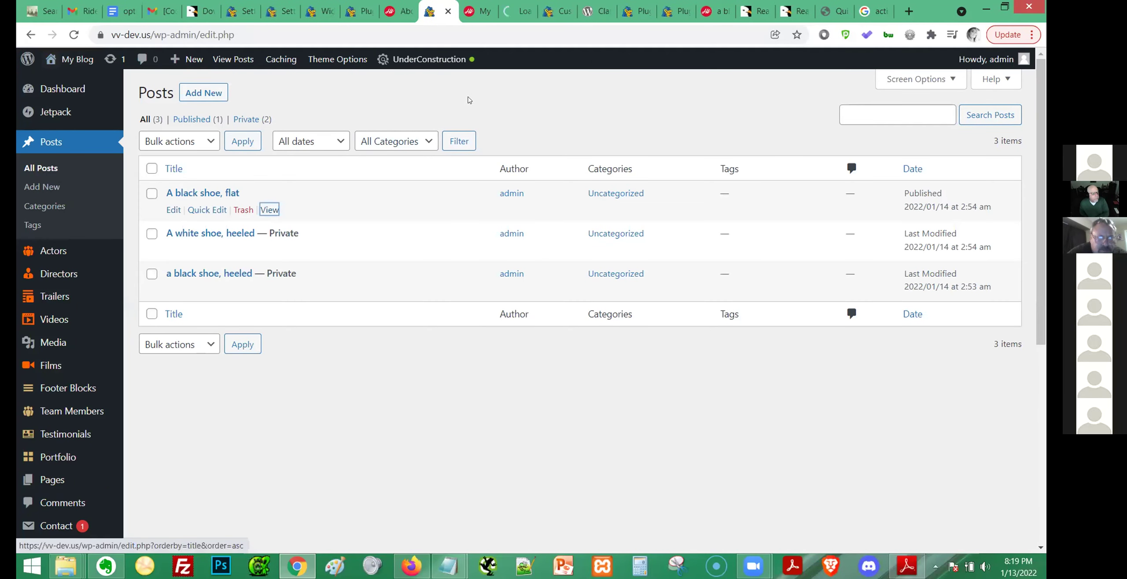
left_click(518, 12)
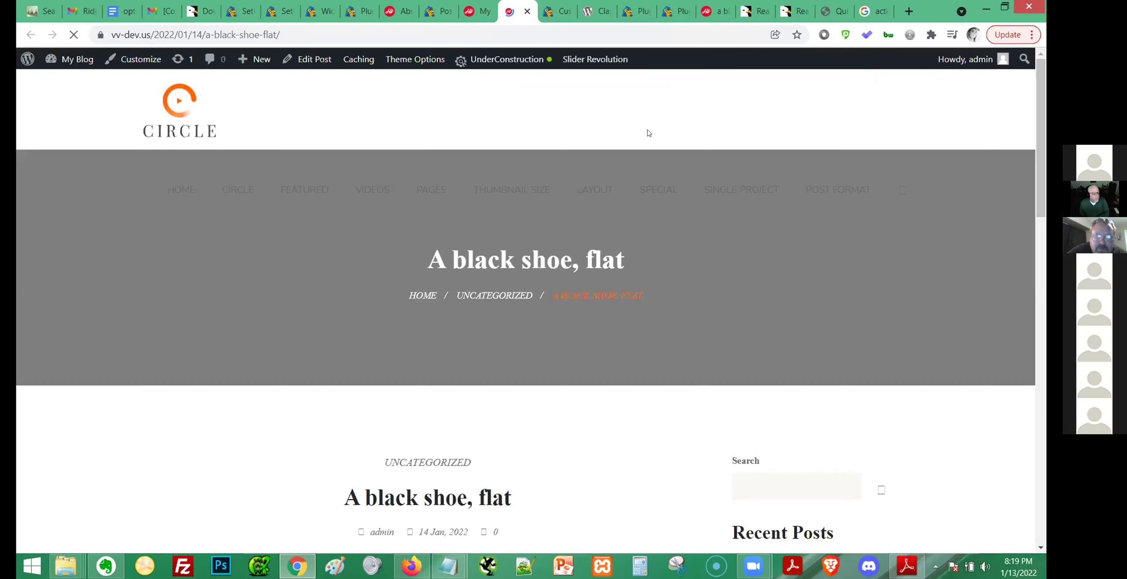
Scroll the post to check the Search TEST widget in its sidebar.
scroll(758, 275, "down", 10)
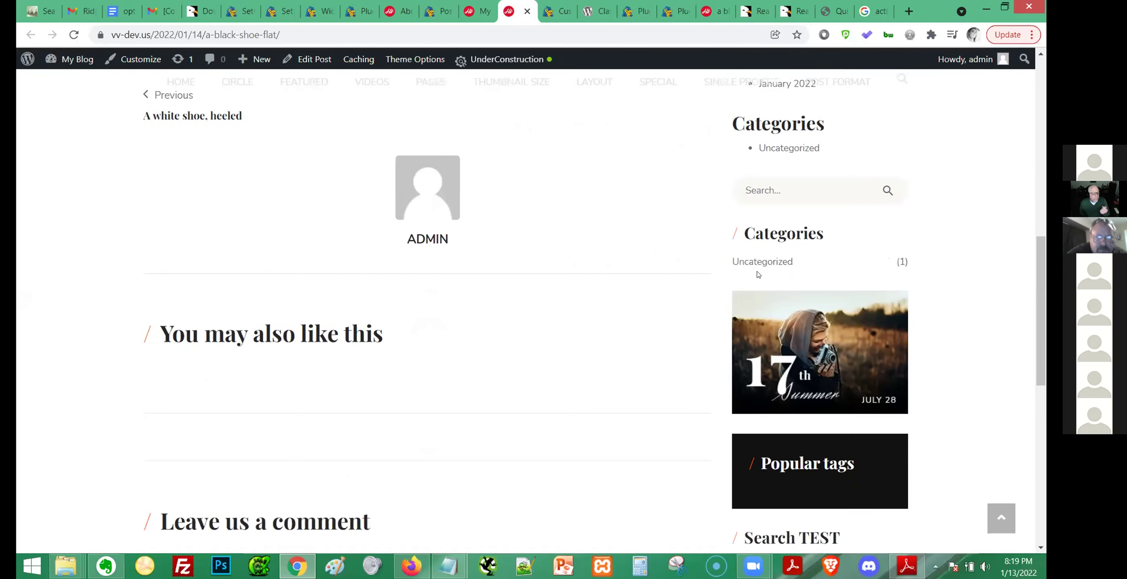
scroll(758, 275, "down", 4)
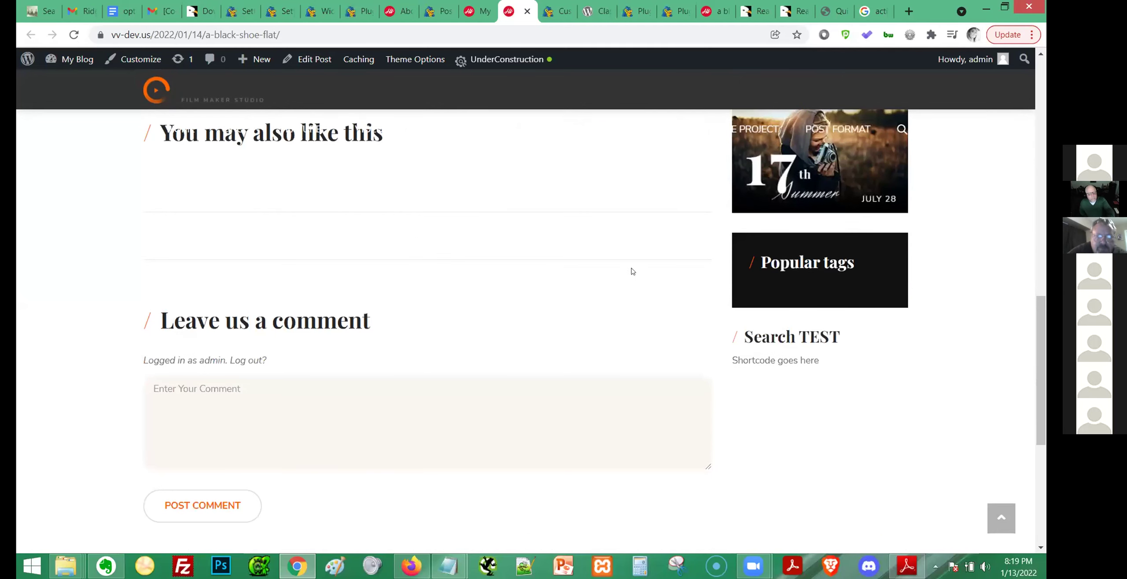
left_click_drag(743, 335, 857, 378)
left_click(856, 376)
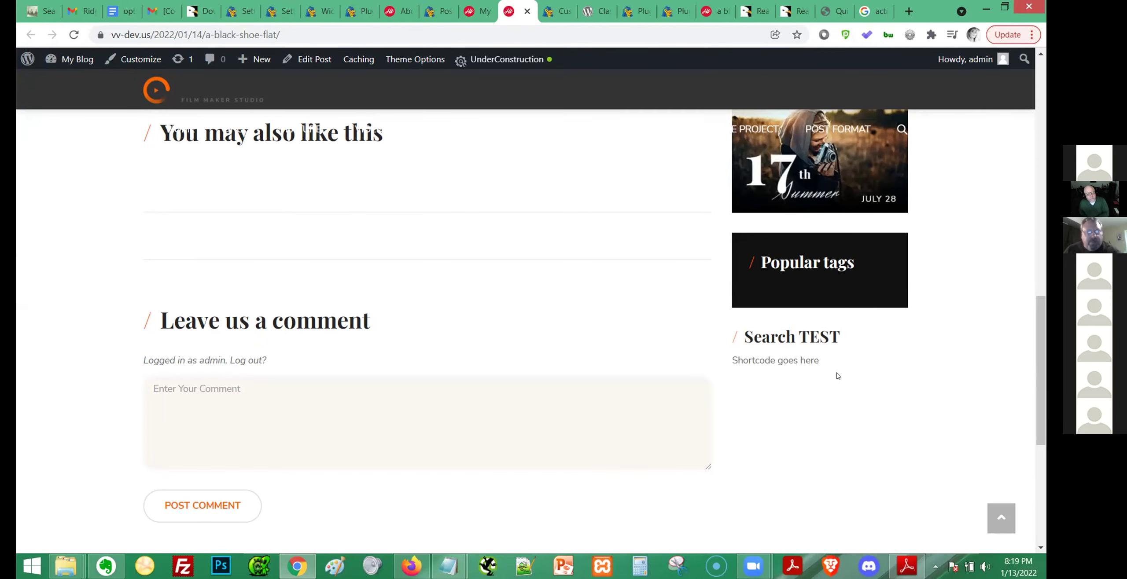
scroll(841, 377, "down", 3)
scroll(843, 383, "up", 5)
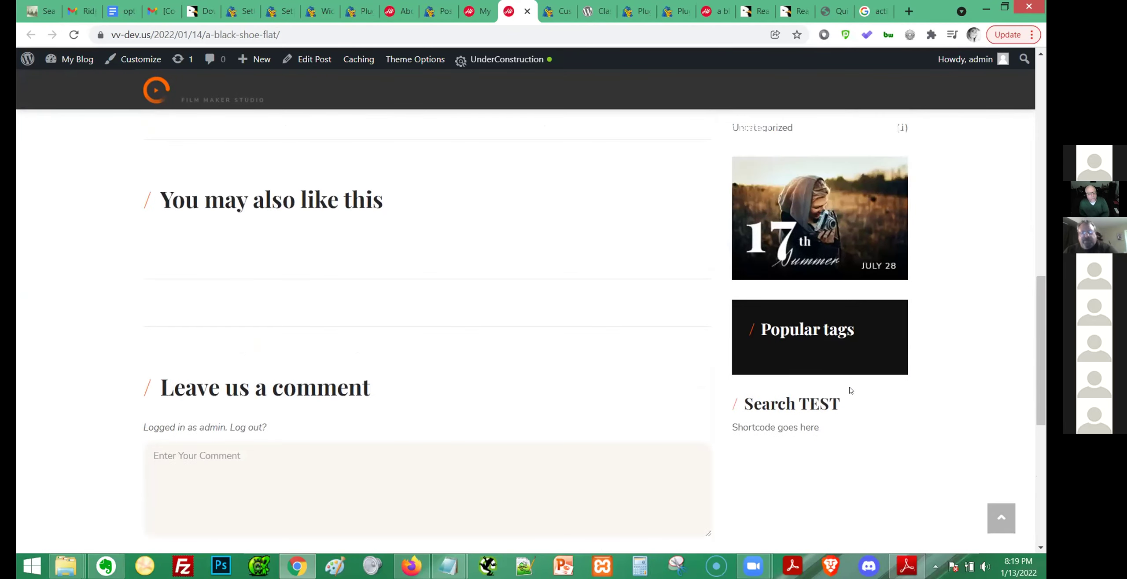
scroll(851, 390, "down", 2)
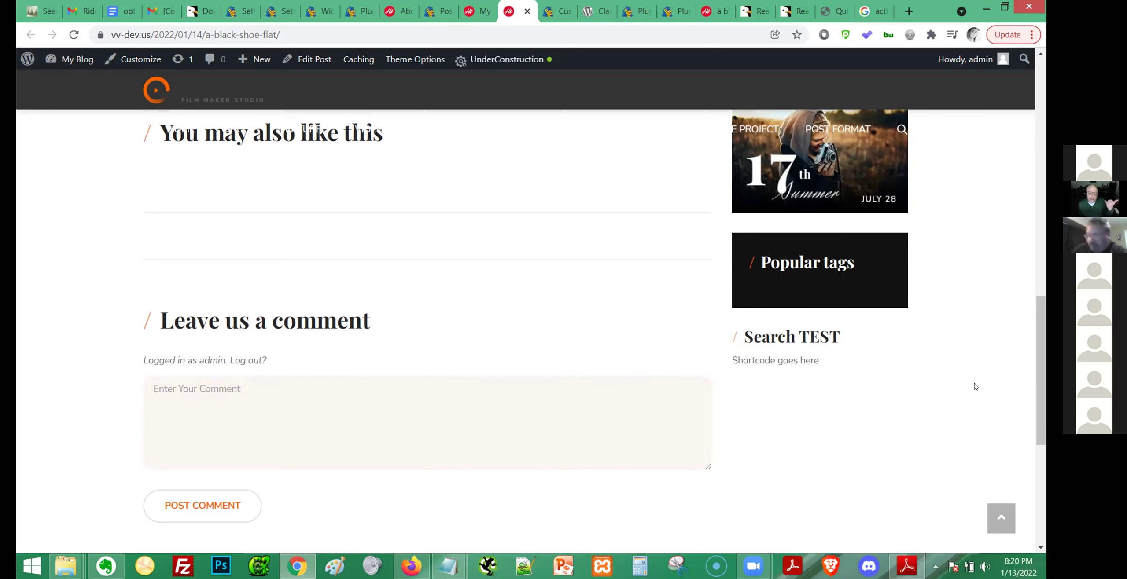
scroll(978, 384, "down", 3)
scroll(976, 382, "up", 3)
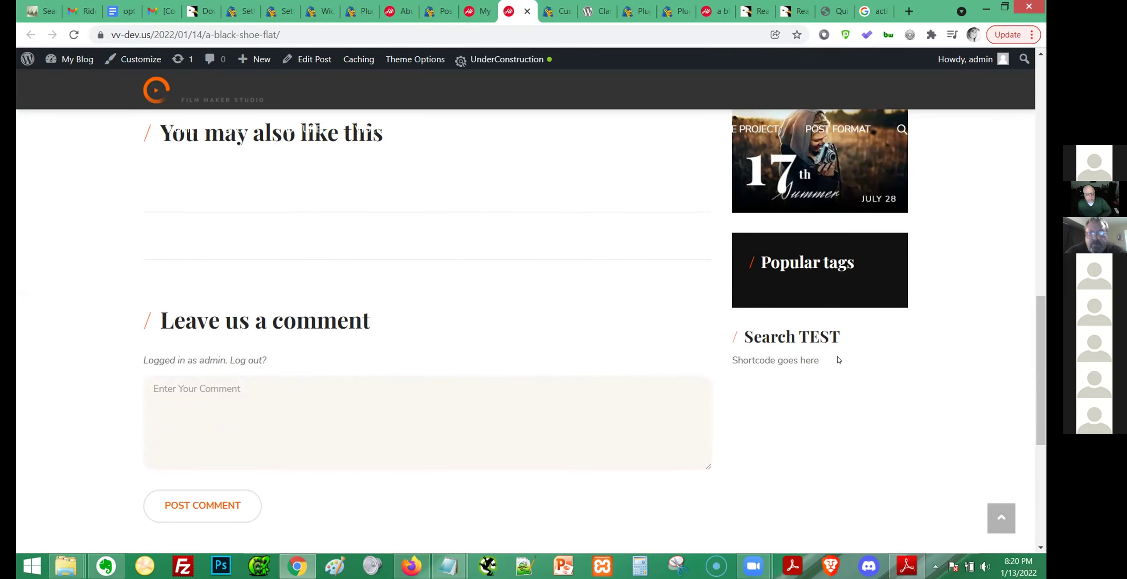
scroll(833, 360, "down", 2)
scroll(841, 365, "up", 12)
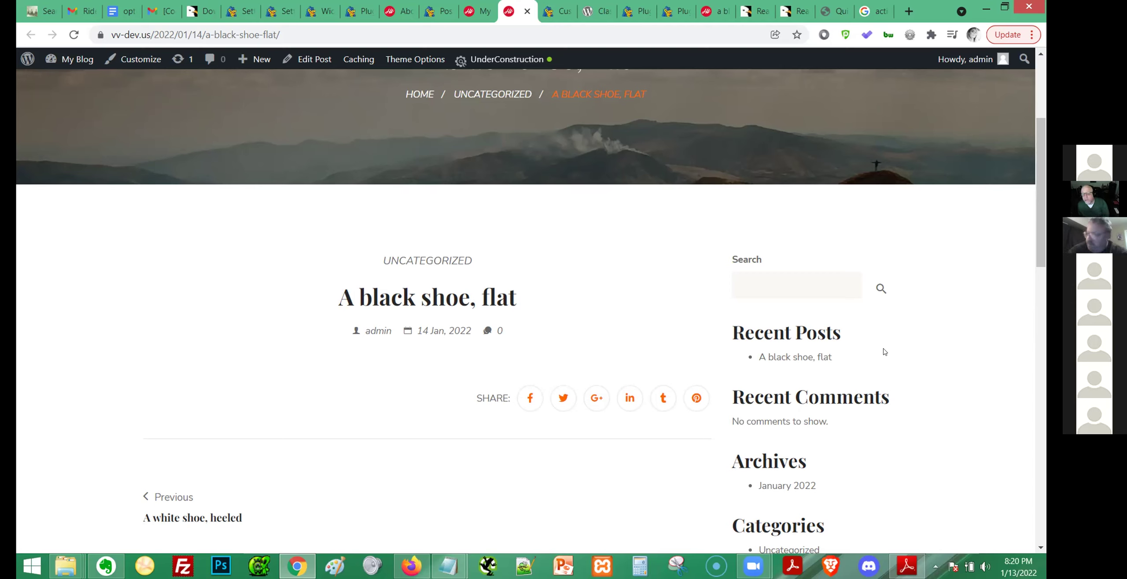
scroll(884, 352, "down", 12)
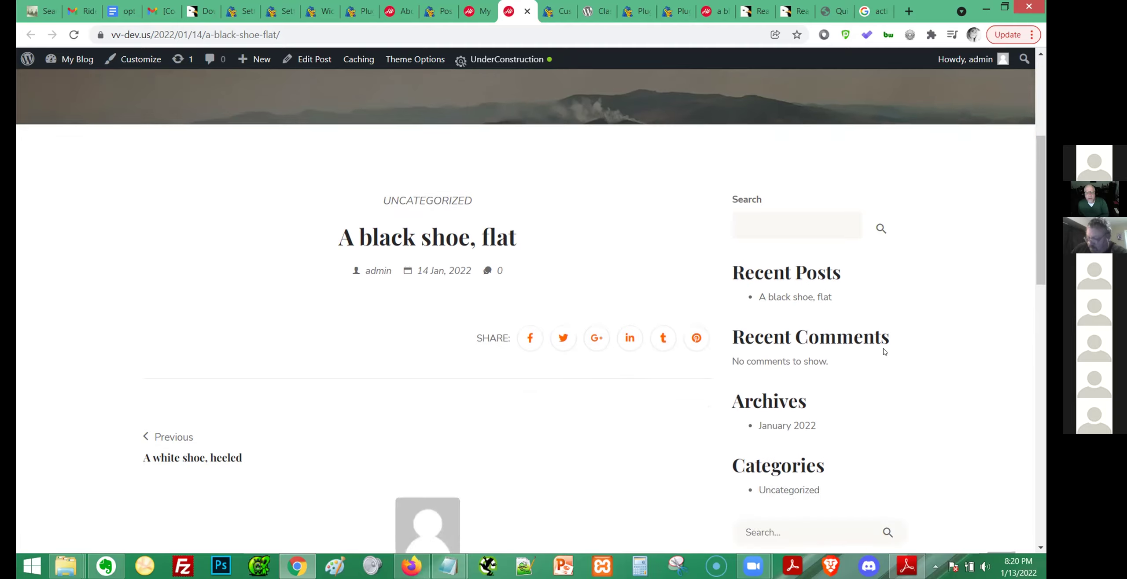
scroll(887, 358, "down", 3)
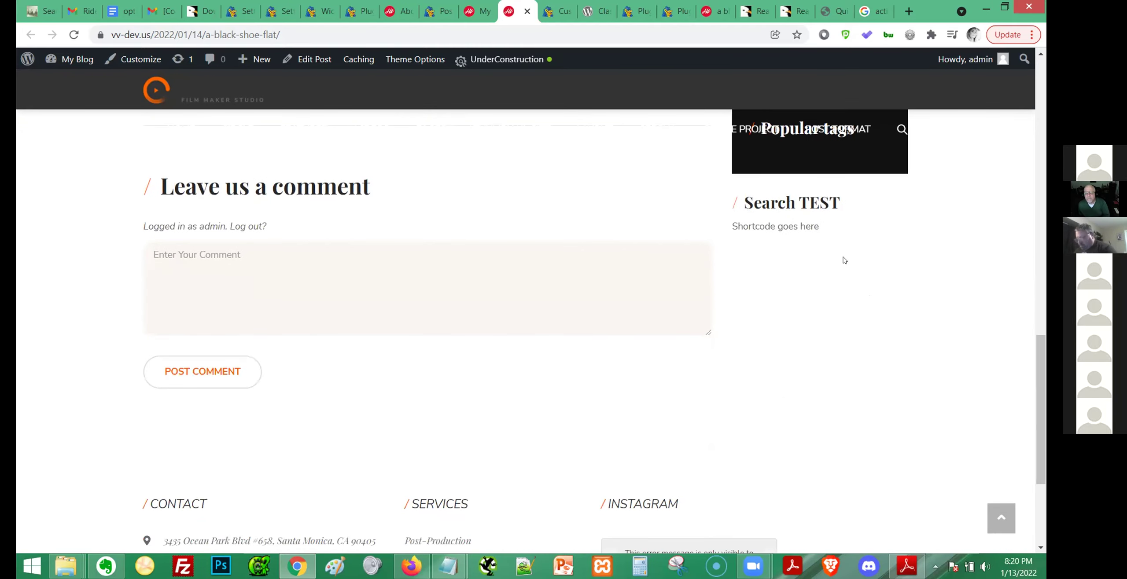
left_click_drag(745, 202, 829, 214)
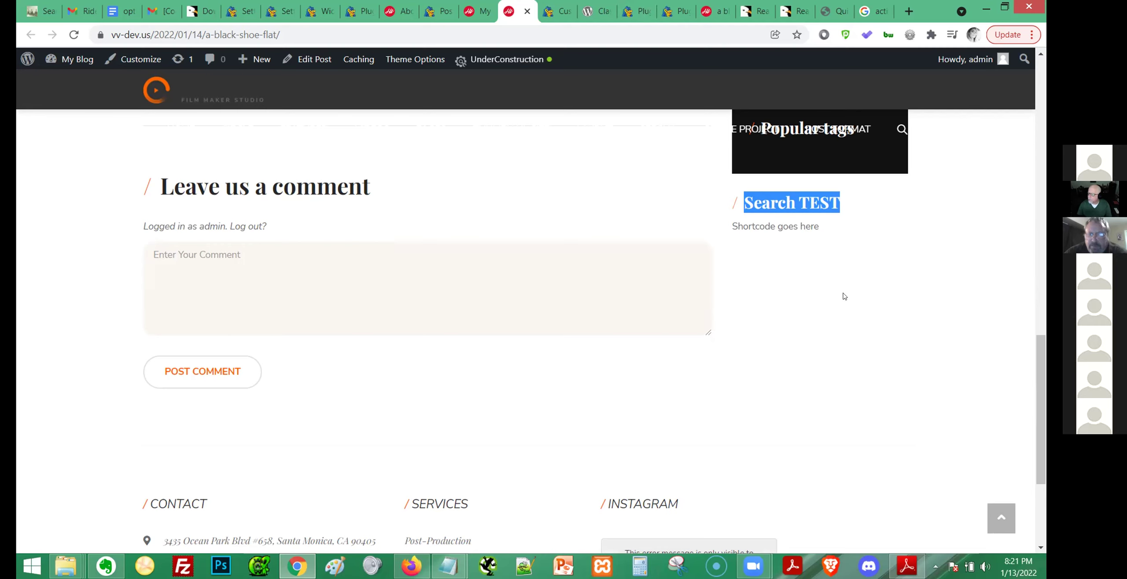
scroll(845, 288, "up", 2)
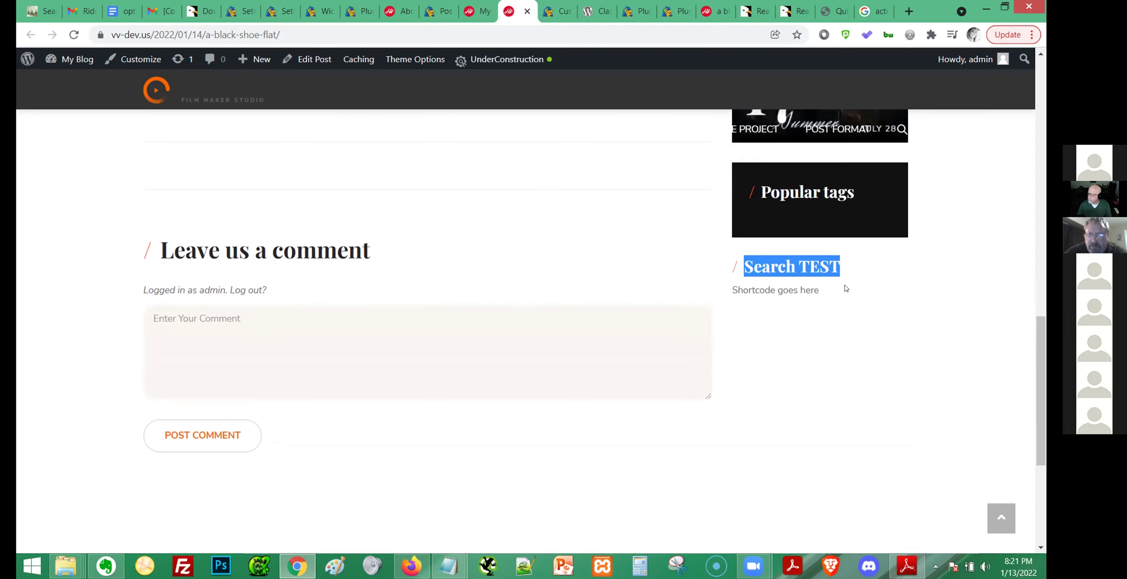
left_click(799, 329)
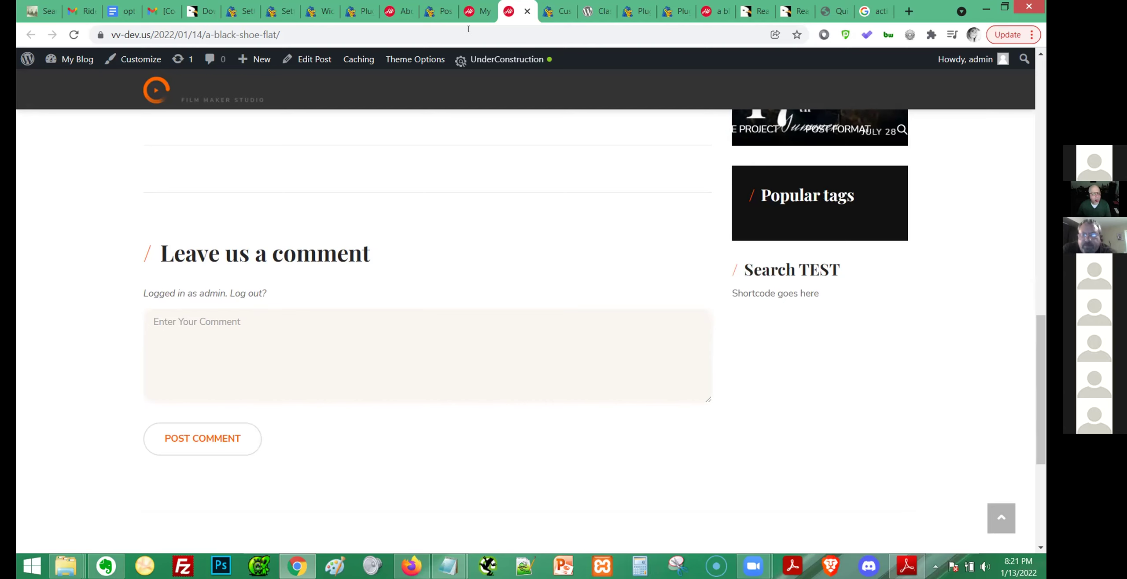
Open the Reactive Builders list in a new tab from the admin menu.
left_click(438, 11)
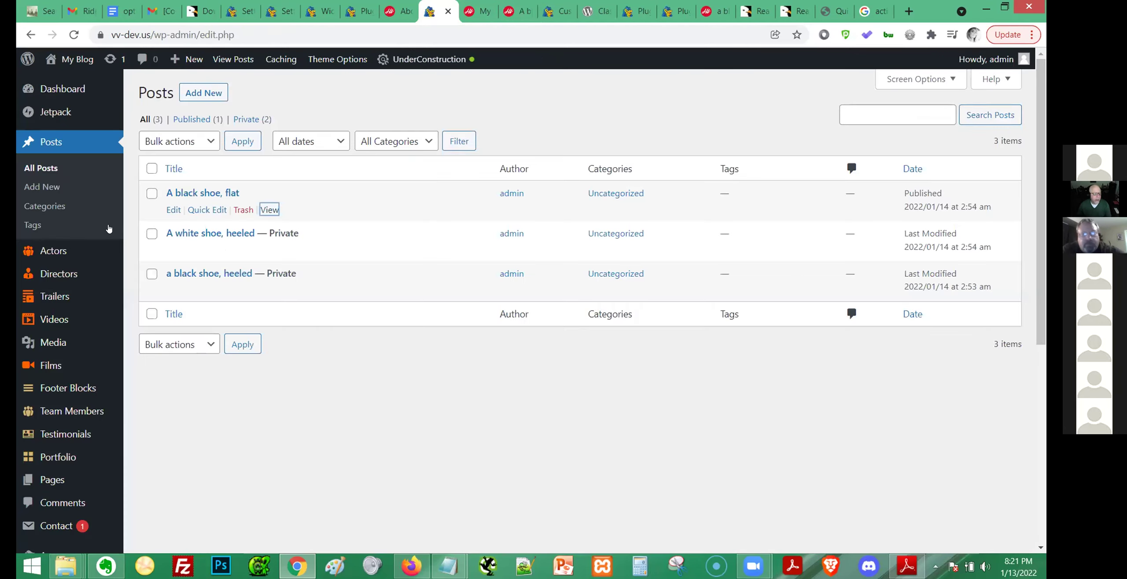
scroll(109, 228, "down", 8)
mouse_move(49, 401)
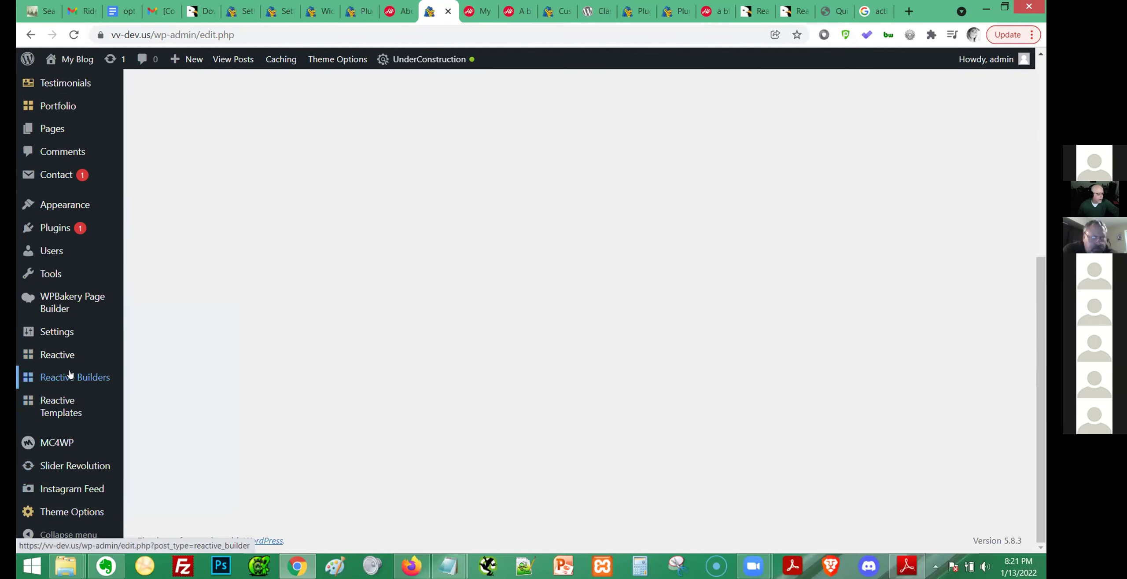
mouse_move(70, 375)
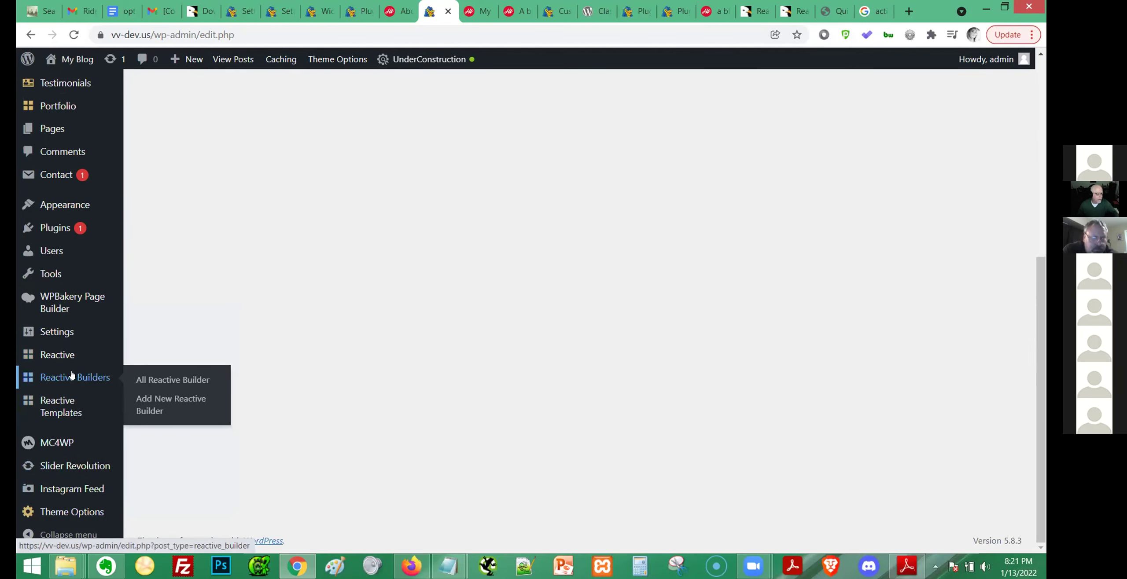
left_click(136, 379, "ctrl")
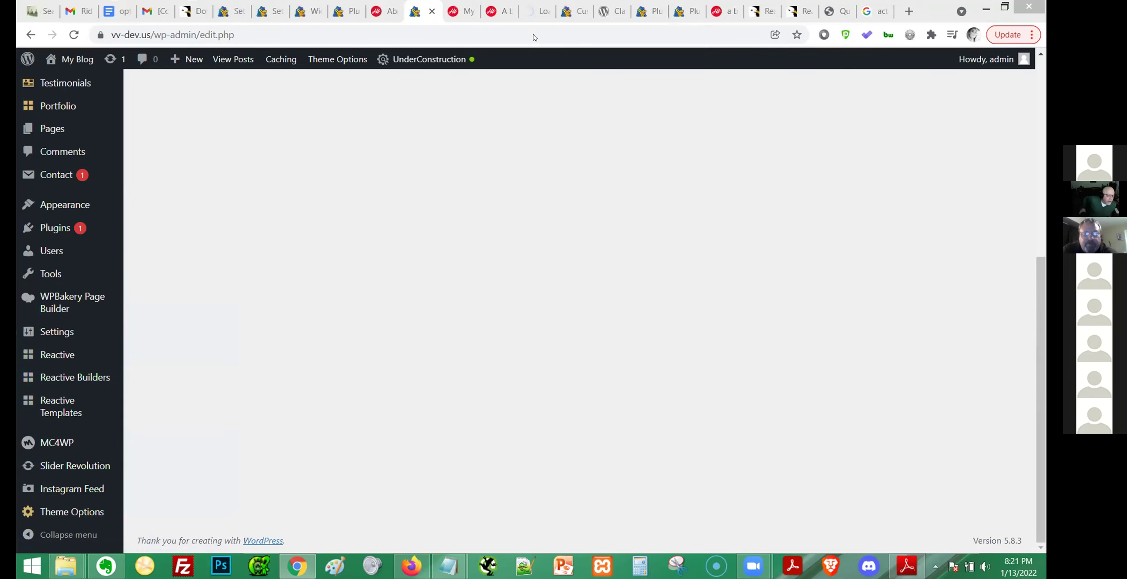
left_click(533, 11)
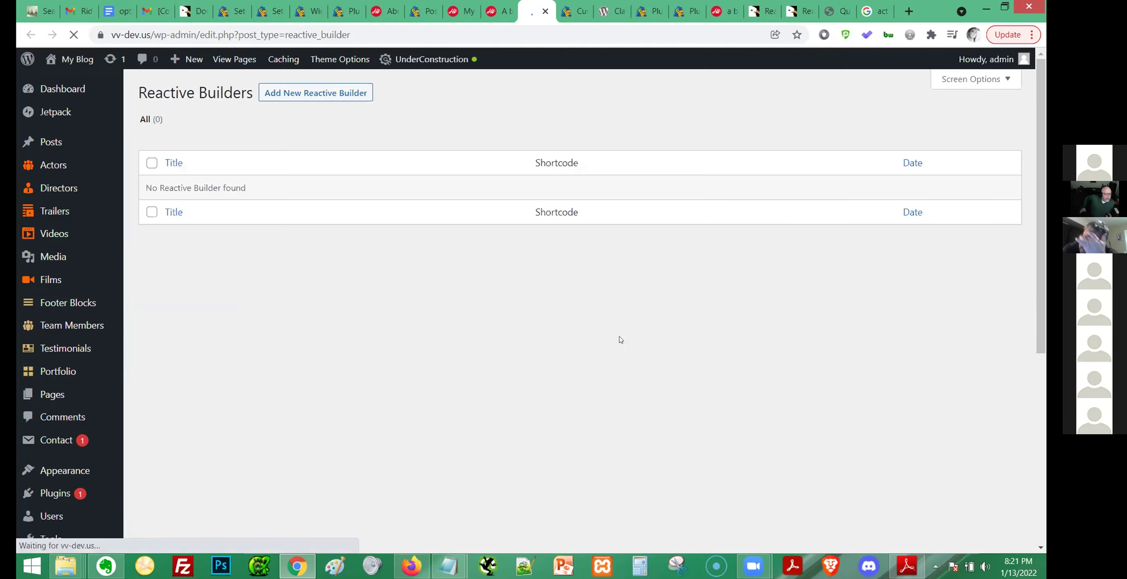
Create a new Reactive Builder titled 'Color' and move Rebuilder Settings below Page Options.
left_click(313, 93)
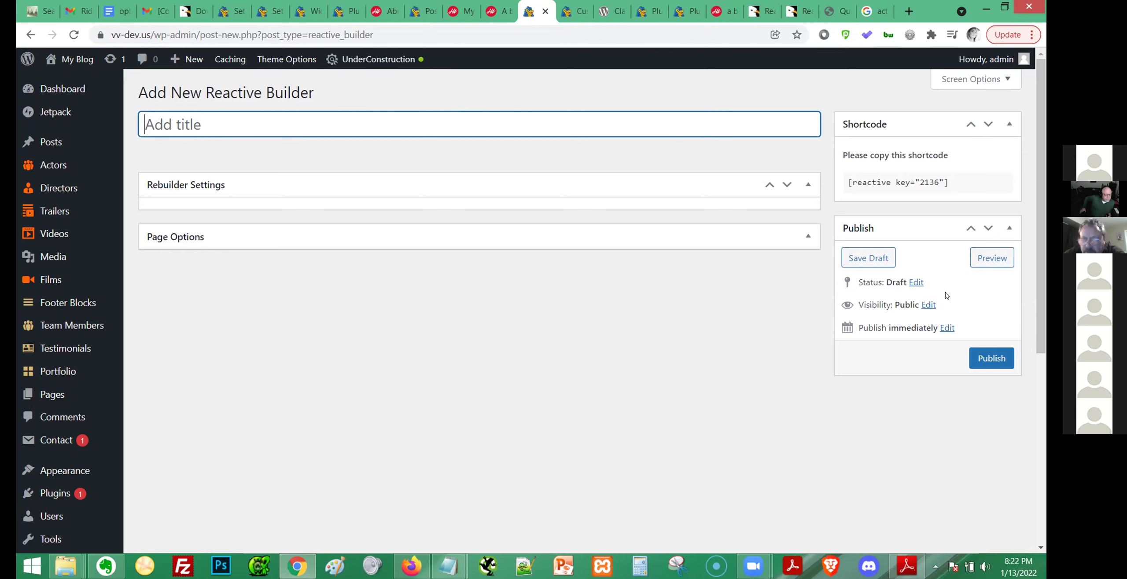
type("Color")
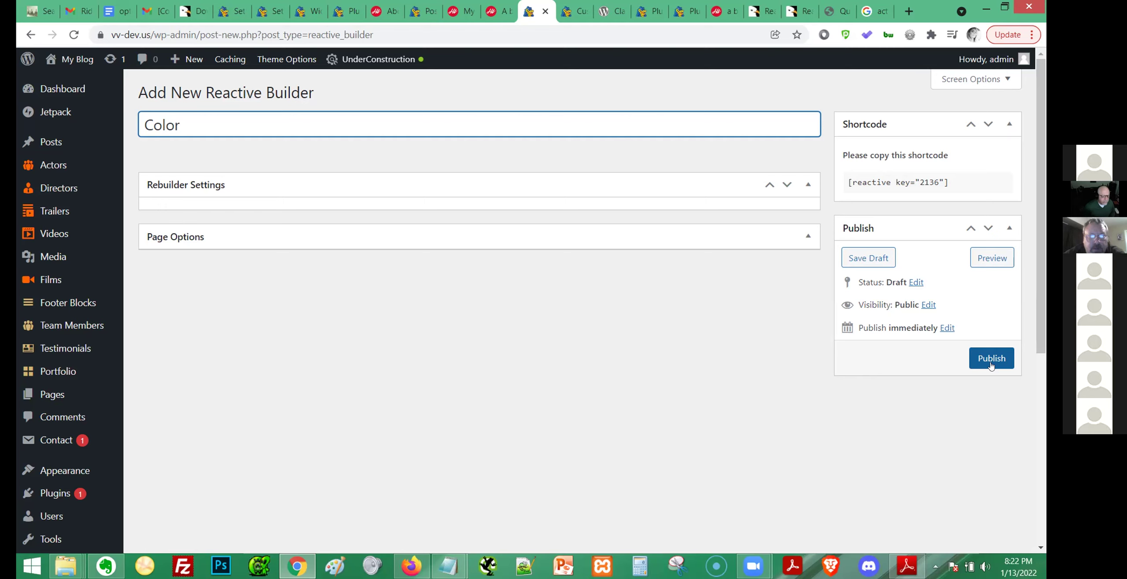
left_click(788, 185)
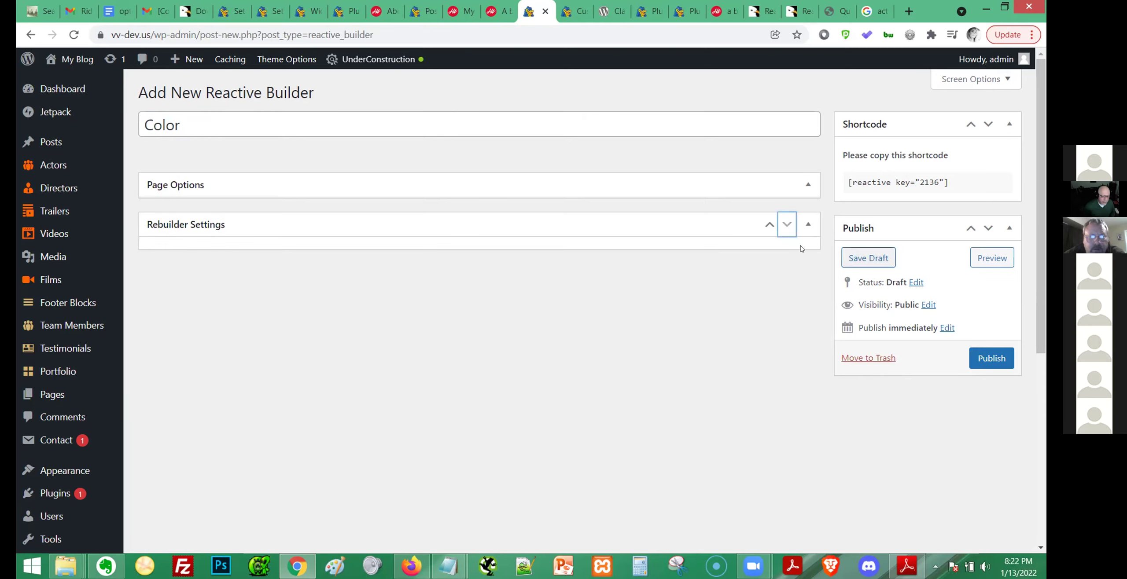
left_click(807, 186)
left_click(810, 227)
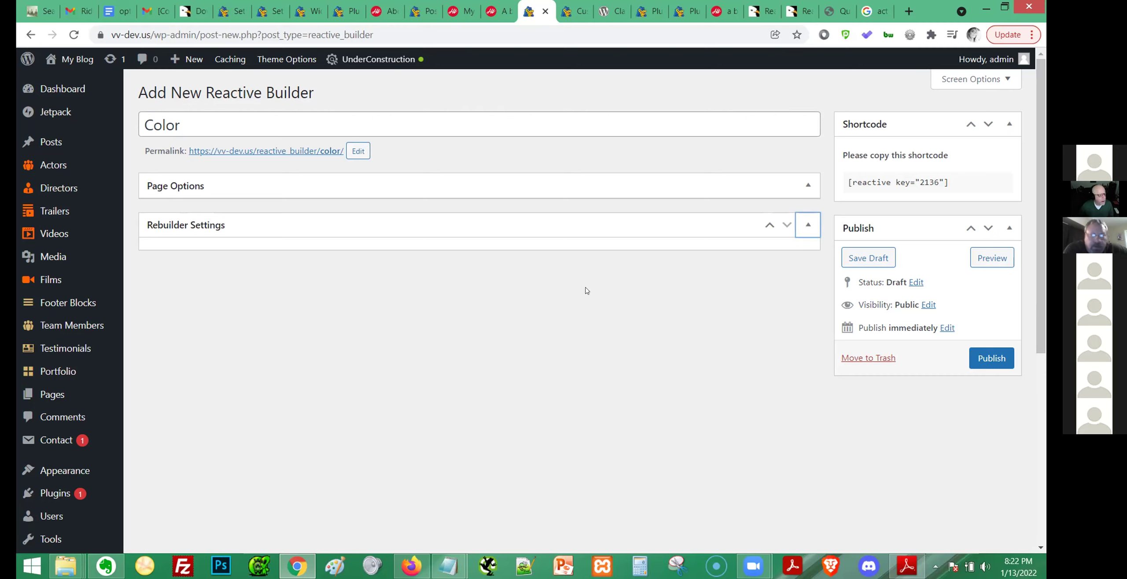
Close the installed plugins, Classic Widgets and widget customizer tabs and show All Posts.
mouse_move(76, 146)
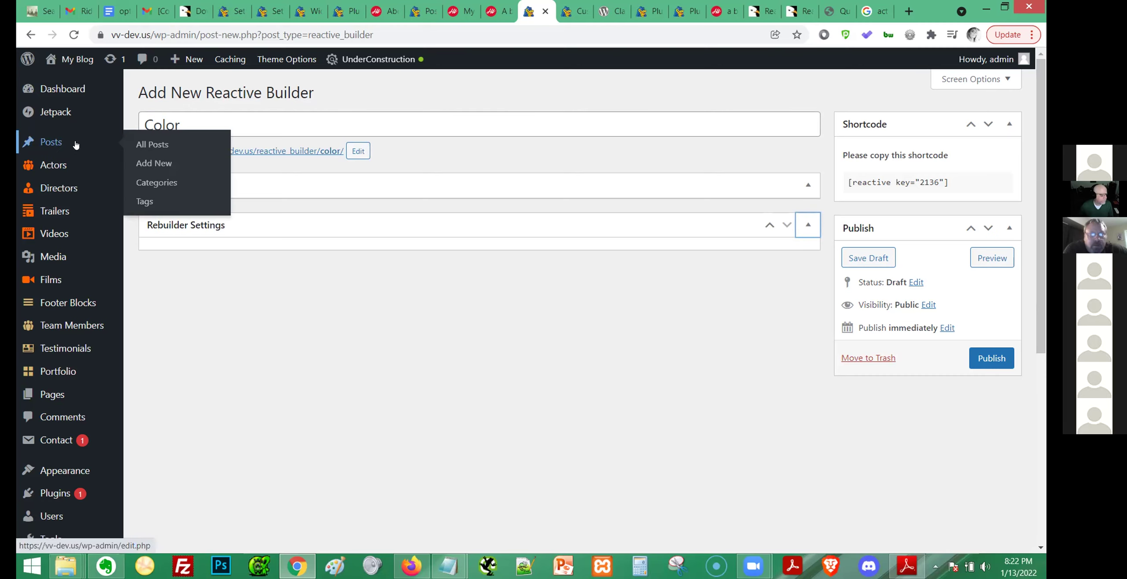
middle_click(143, 144)
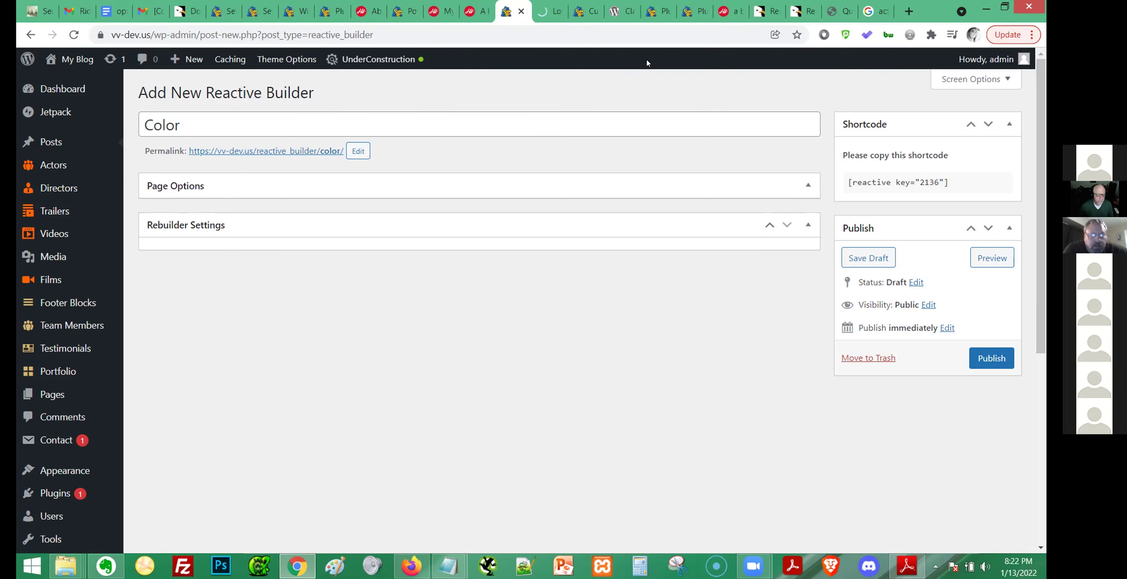
left_click(659, 11)
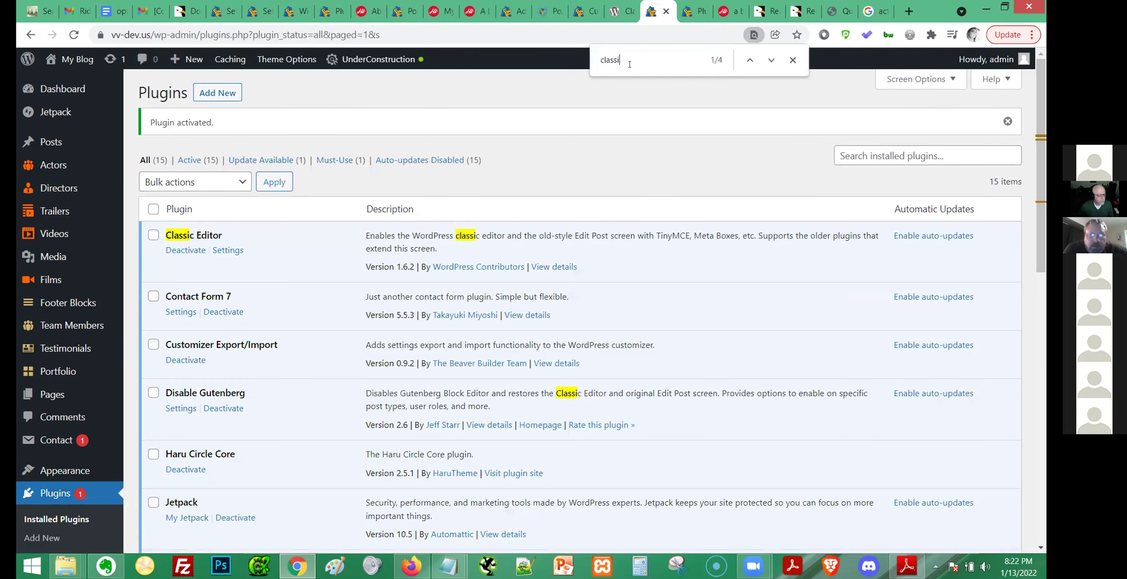
left_click(666, 11)
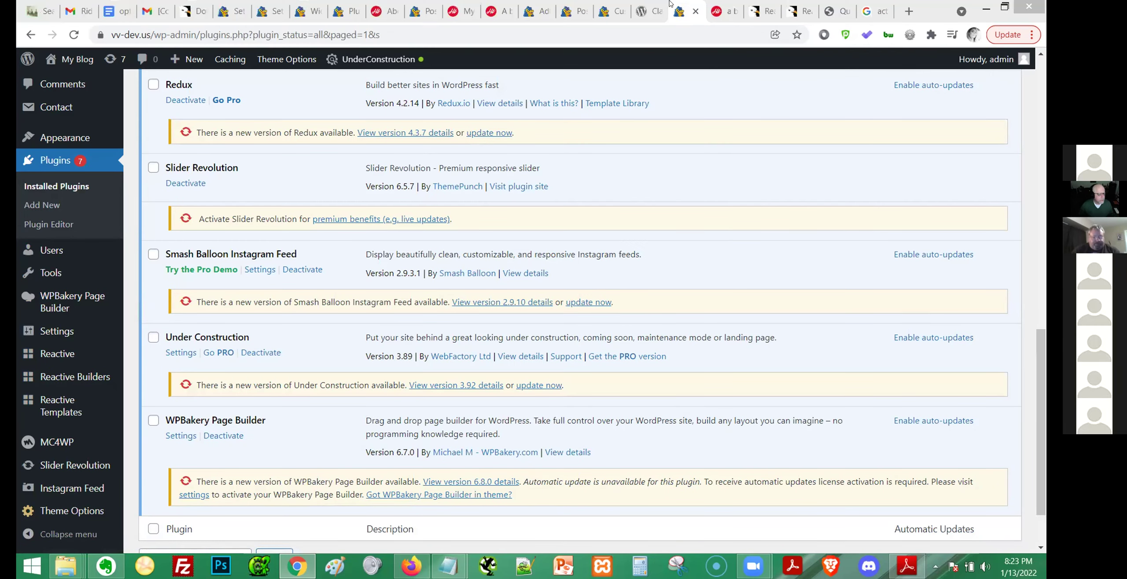
left_click(660, 11)
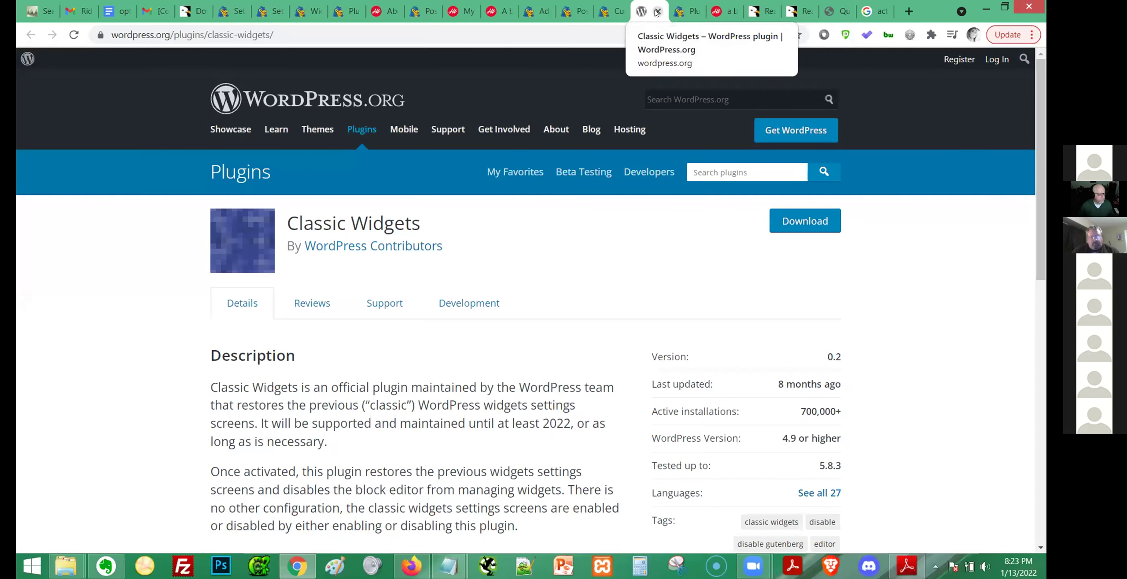
left_click(657, 12)
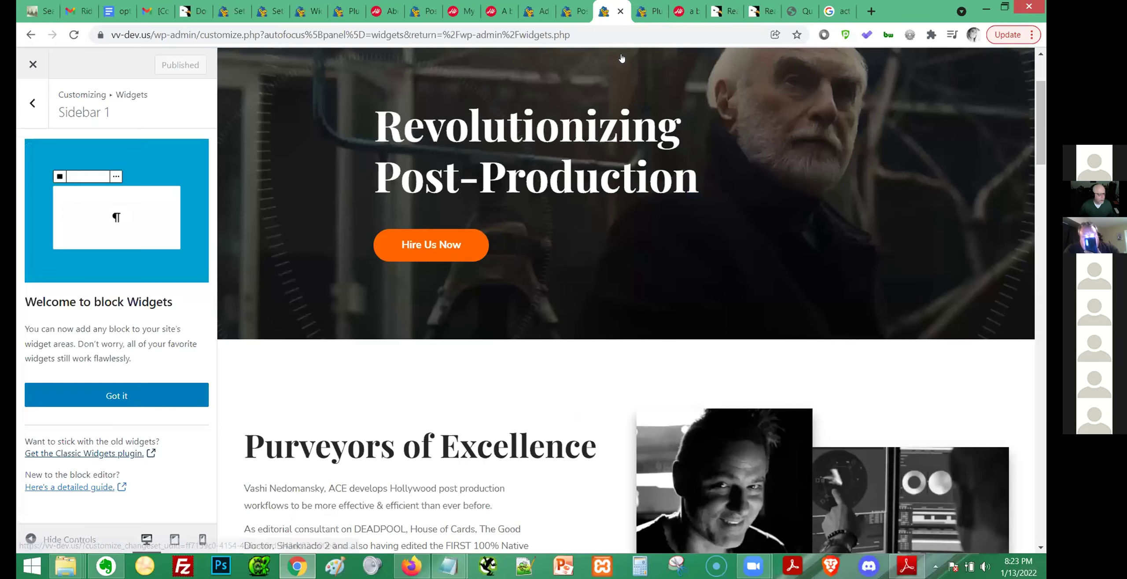
left_click(620, 11)
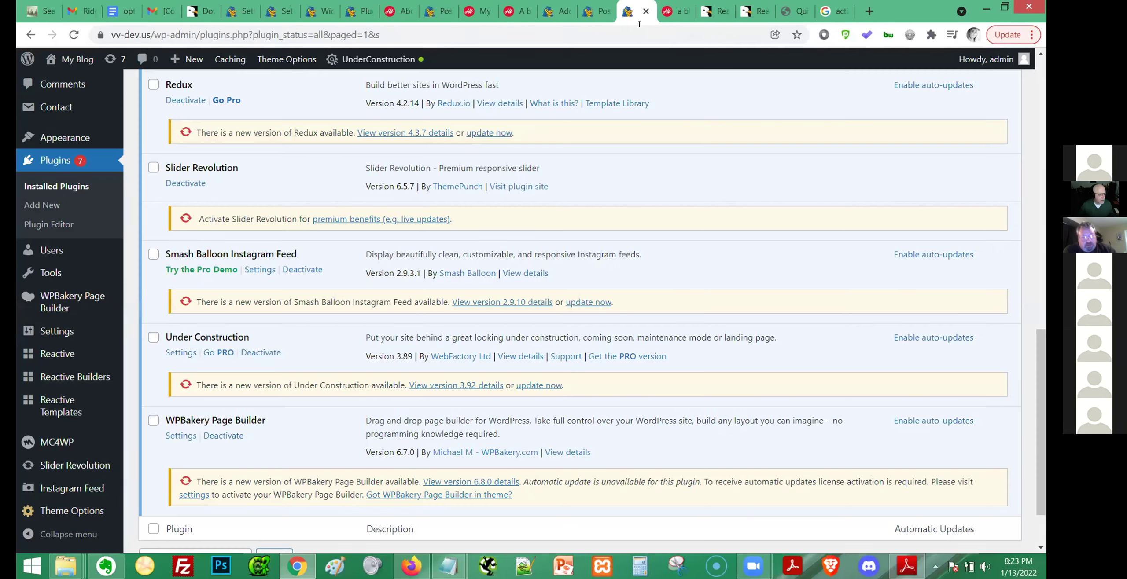
scroll(40, 282, "up", 5)
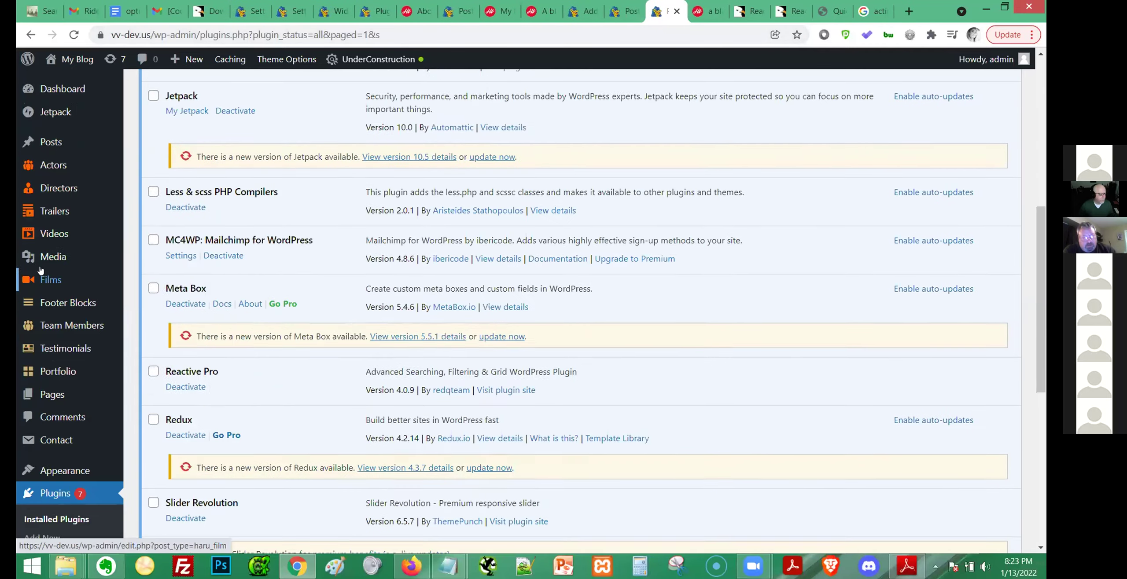
scroll(41, 270, "up", 4)
left_click(50, 143)
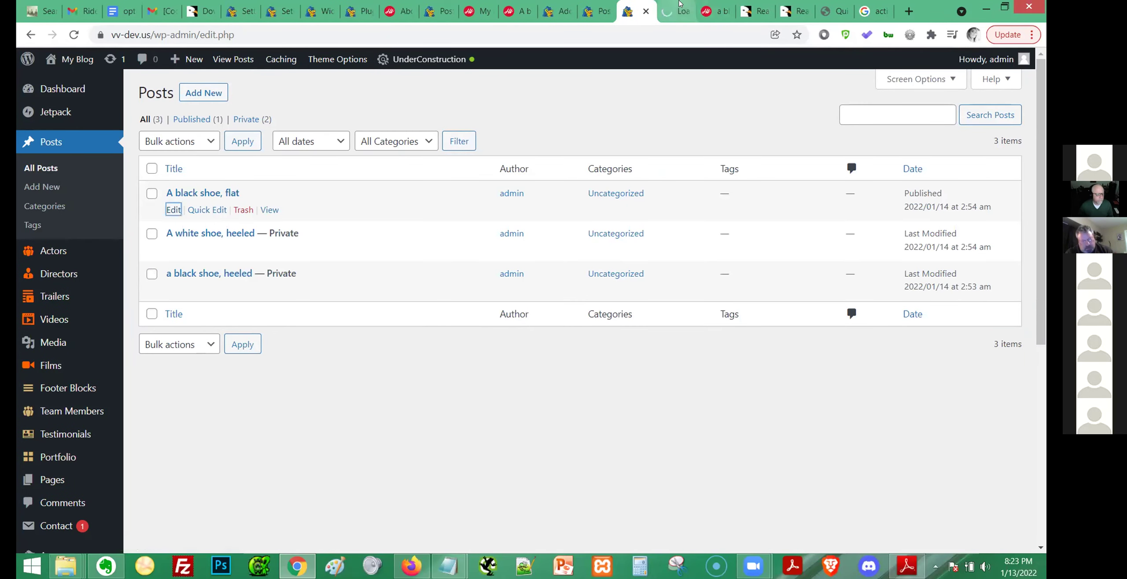
Create a new 'Shoe' category for the post 'A black shoe, flat'.
left_click(679, 13)
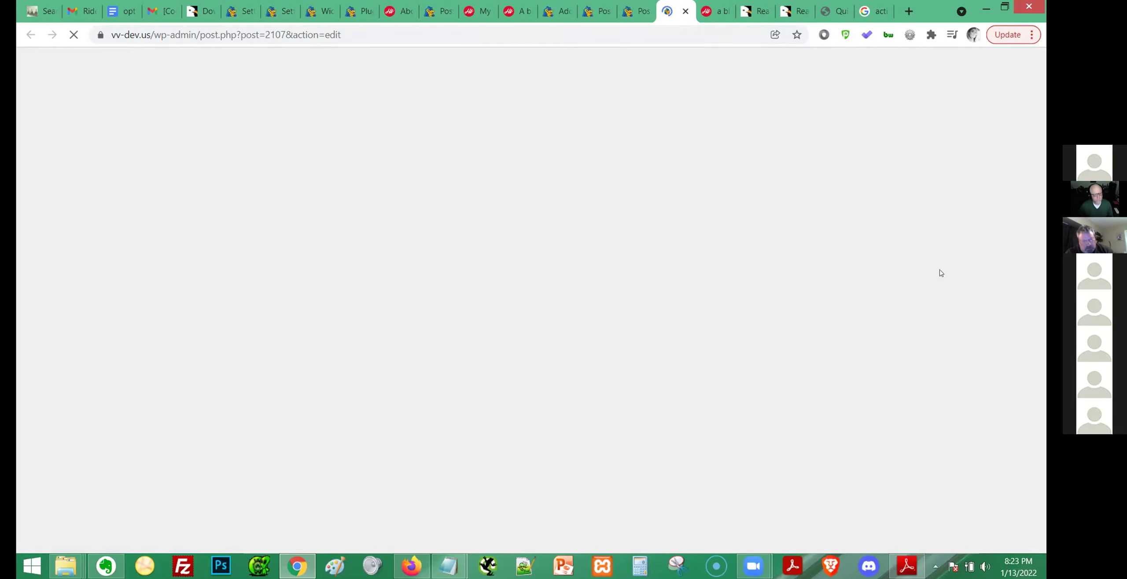
scroll(966, 245, "down", 6)
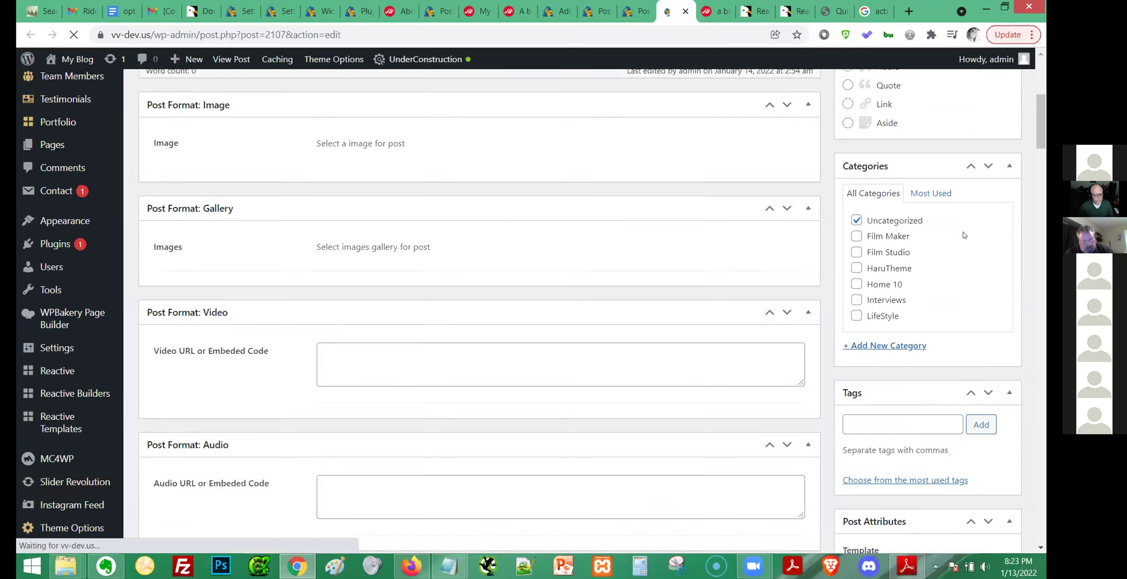
left_click(879, 346)
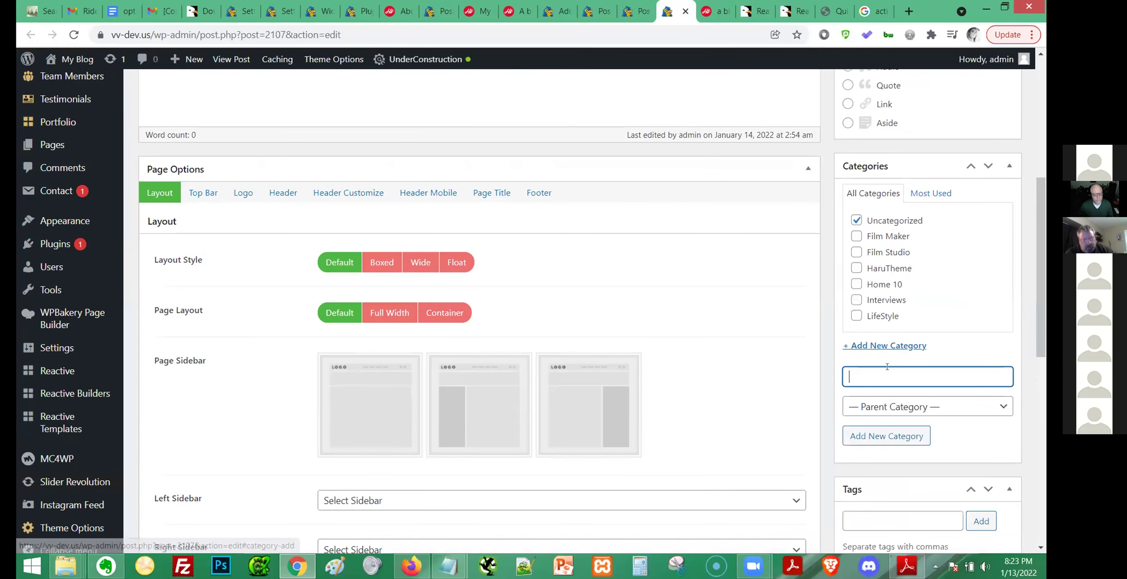
type("Yello")
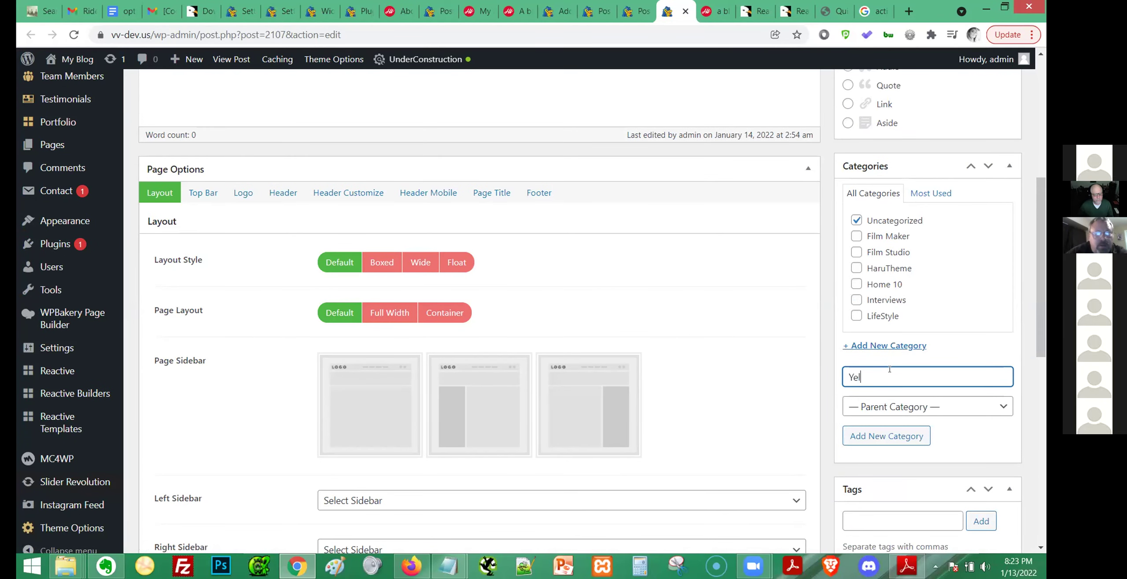
key("BackSpace")
key("BackSpace")
key("BackSpace")
key("BackSpace")
key("BackSpace")
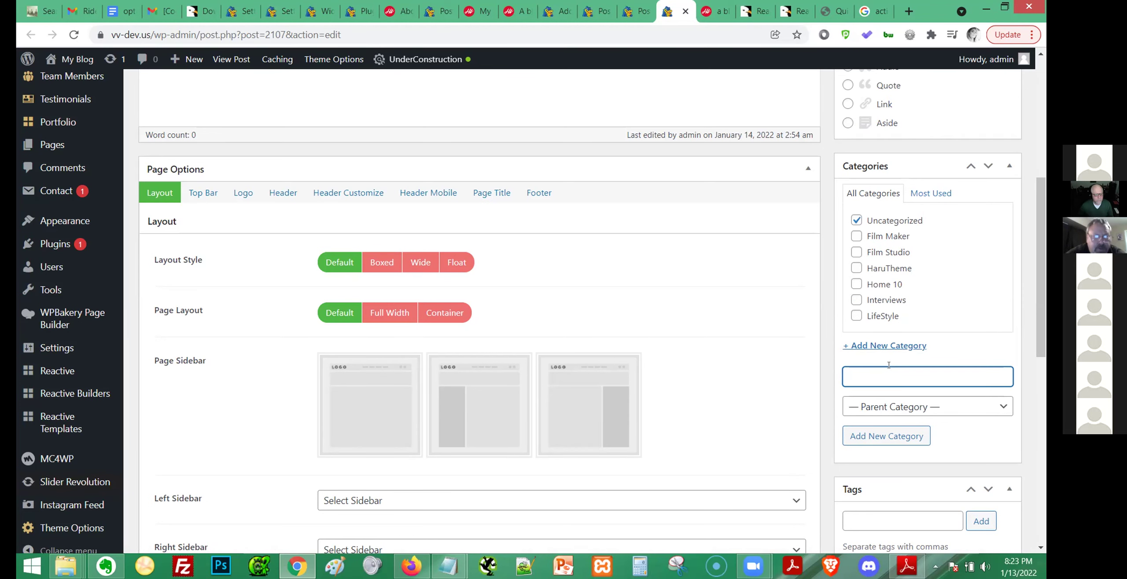
scroll(675, 324, "up", 5)
scroll(675, 324, "down", 7)
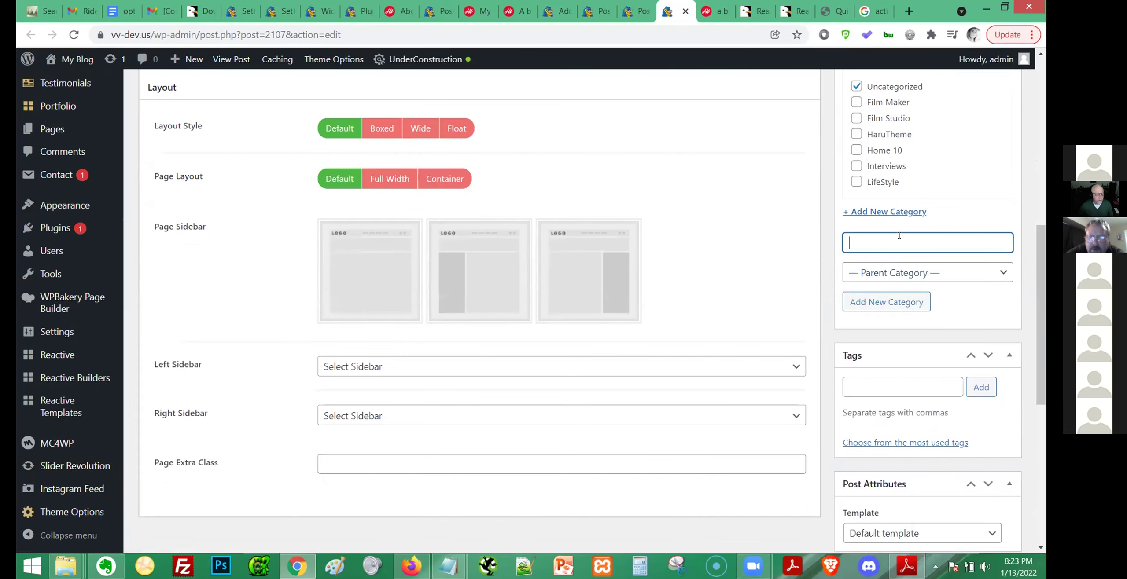
type("Shoe")
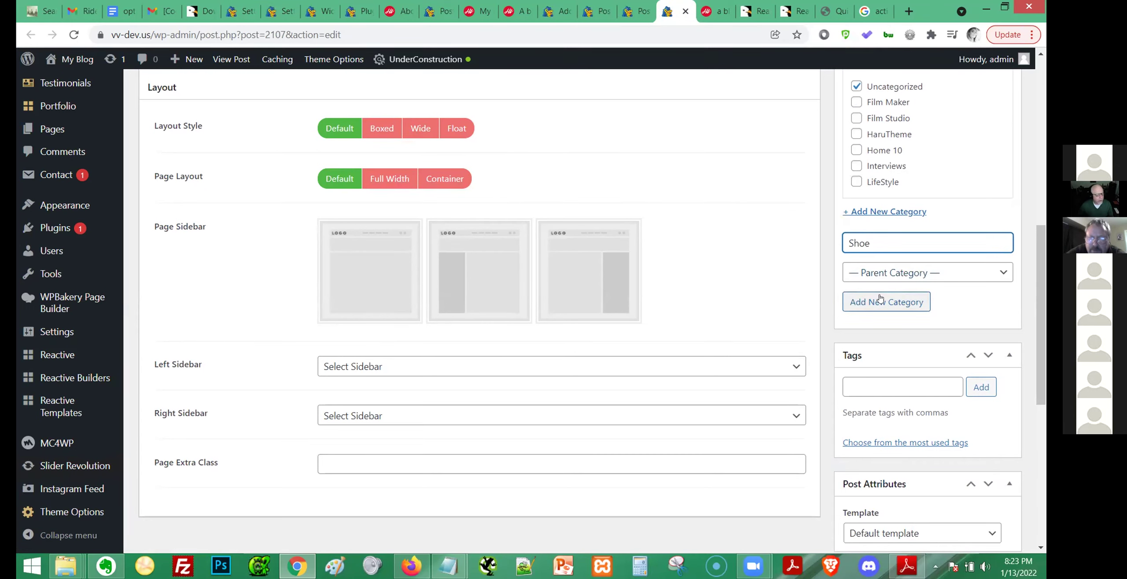
left_click(889, 305)
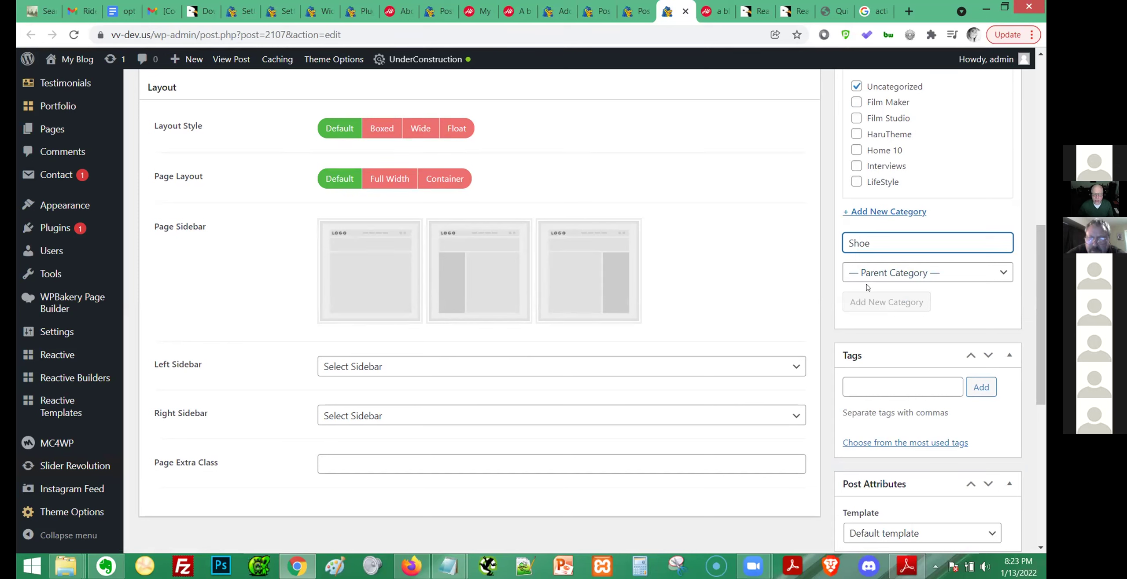
Tag the post 'black' and 'Flat' and remove it from Uncategorized.
left_click(890, 387)
type("black")
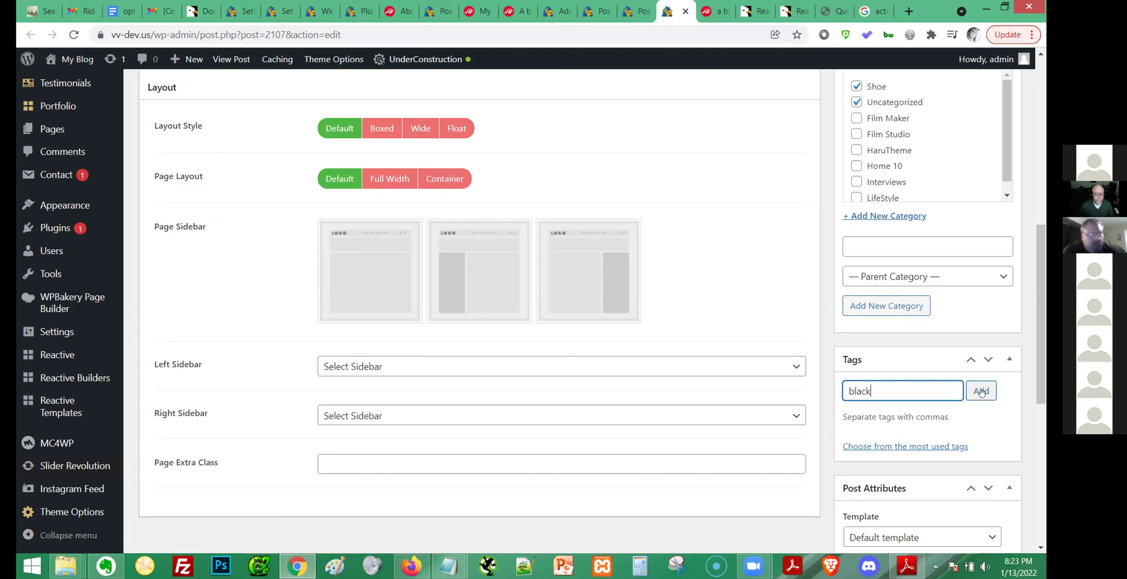
left_click(856, 102)
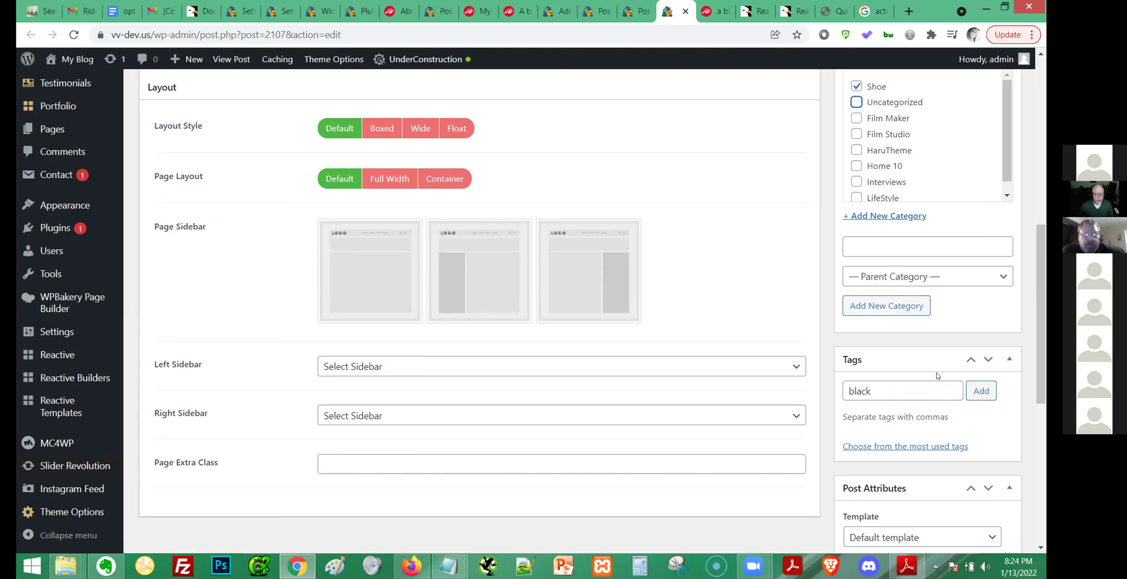
left_click(981, 391)
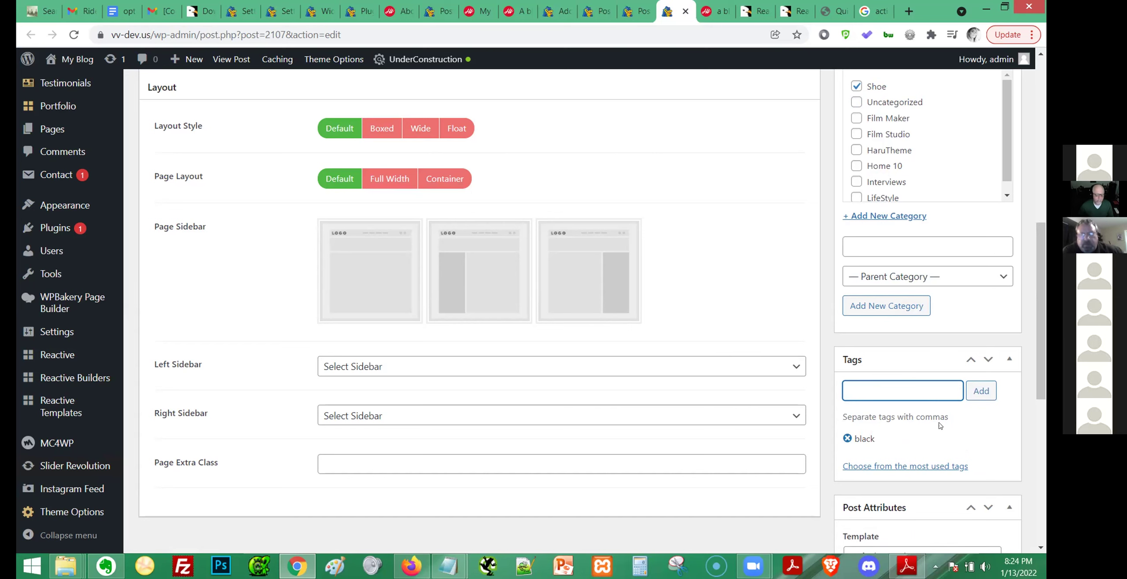
scroll(641, 329, "up", 10)
scroll(646, 335, "down", 12)
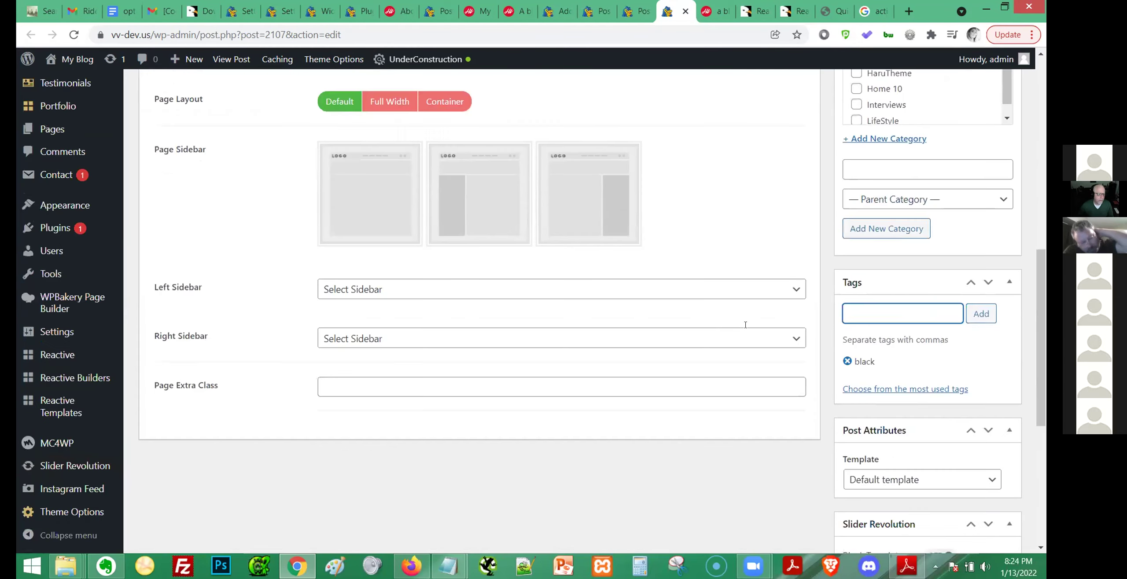
scroll(748, 326, "down", 1)
type("Flat")
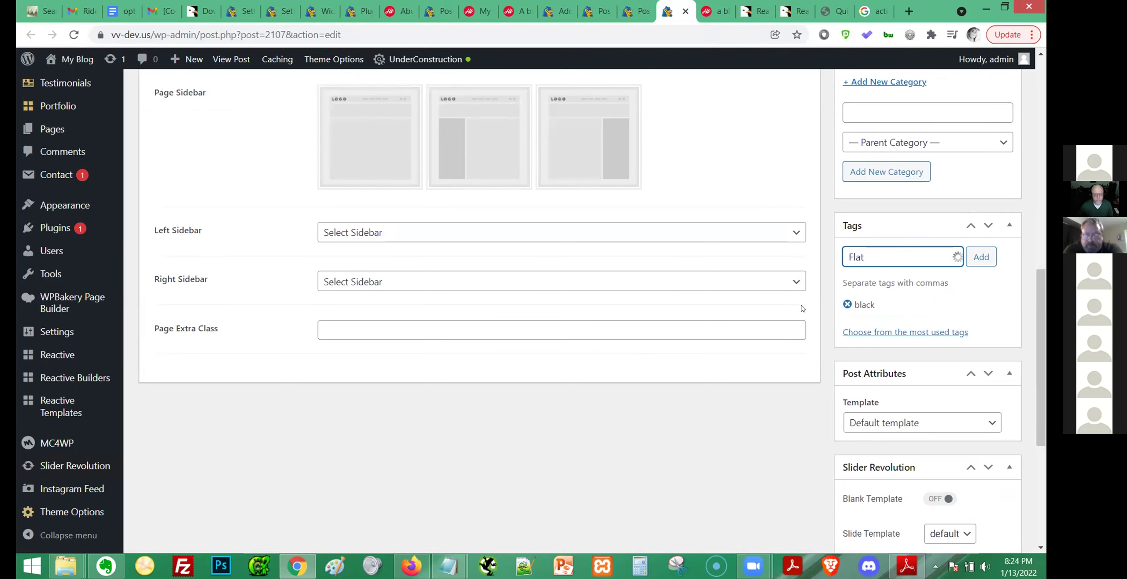
left_click(981, 257)
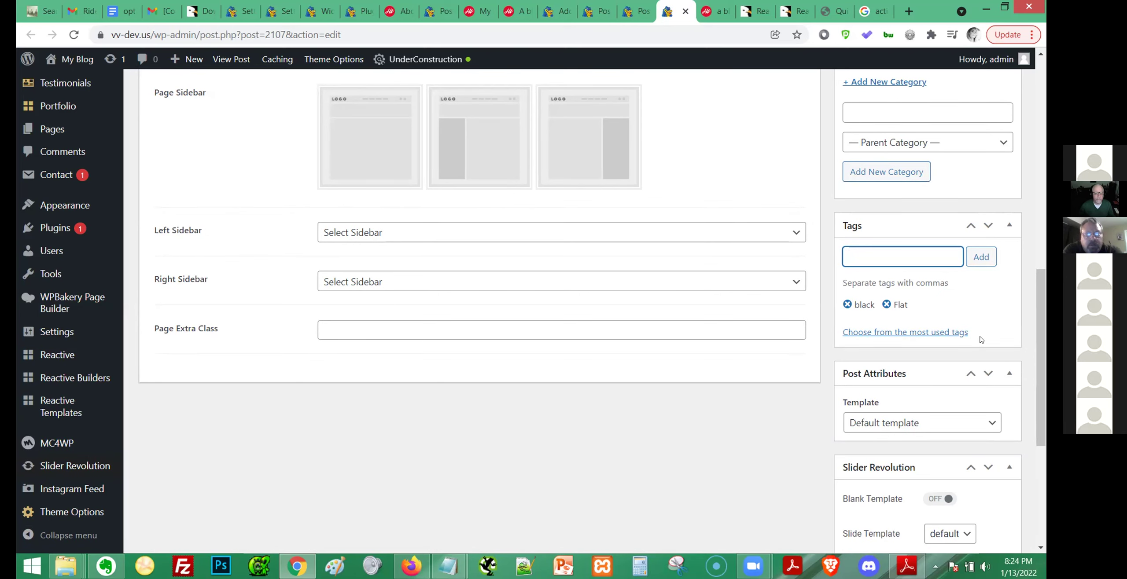
scroll(981, 340, "up", 8)
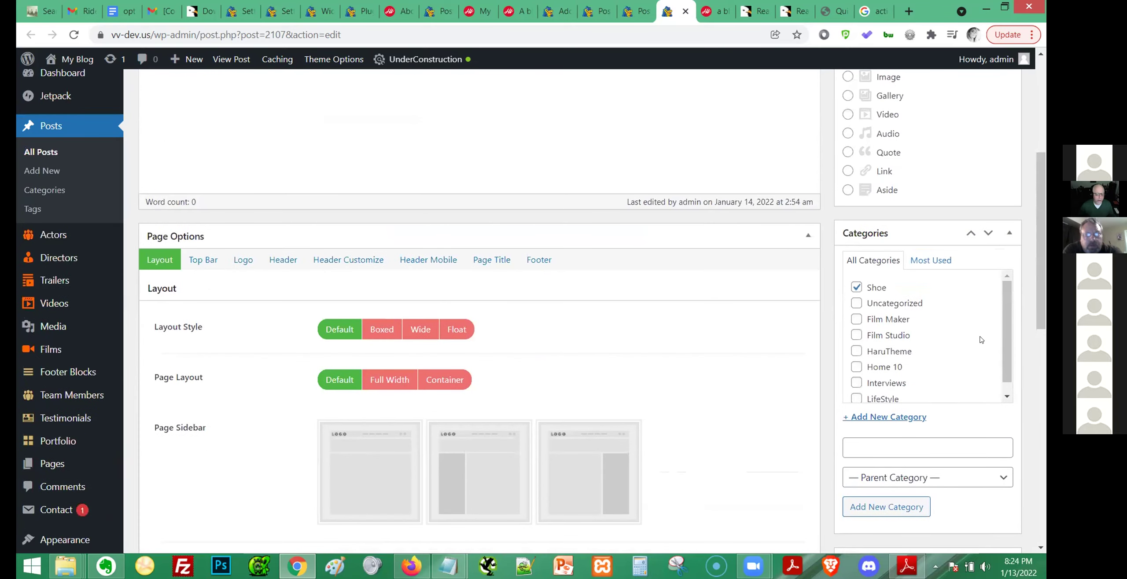
scroll(938, 337, "down", 3)
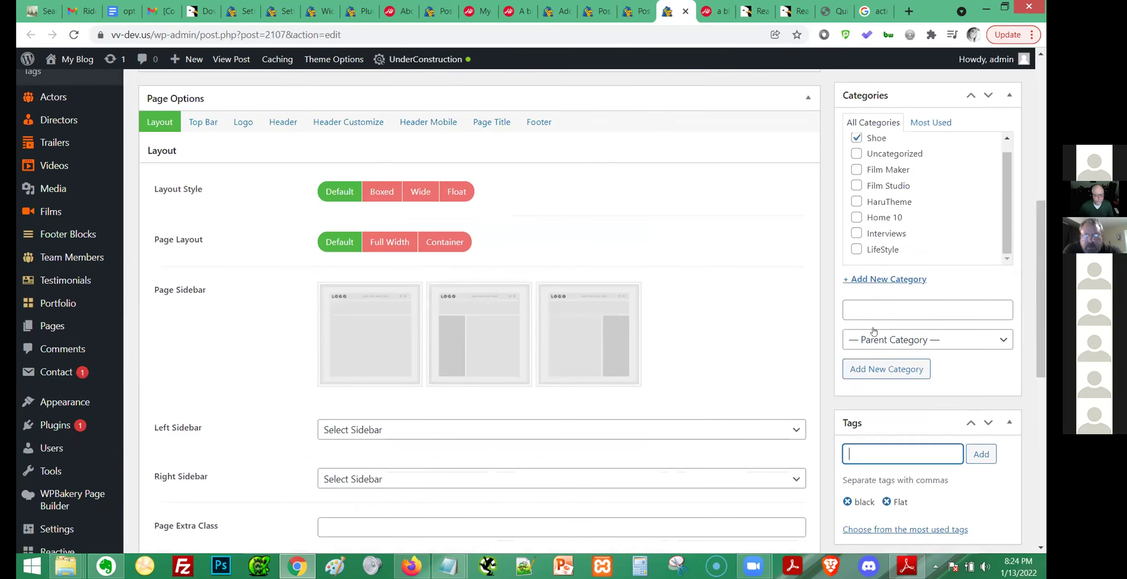
scroll(874, 331, "up", 9)
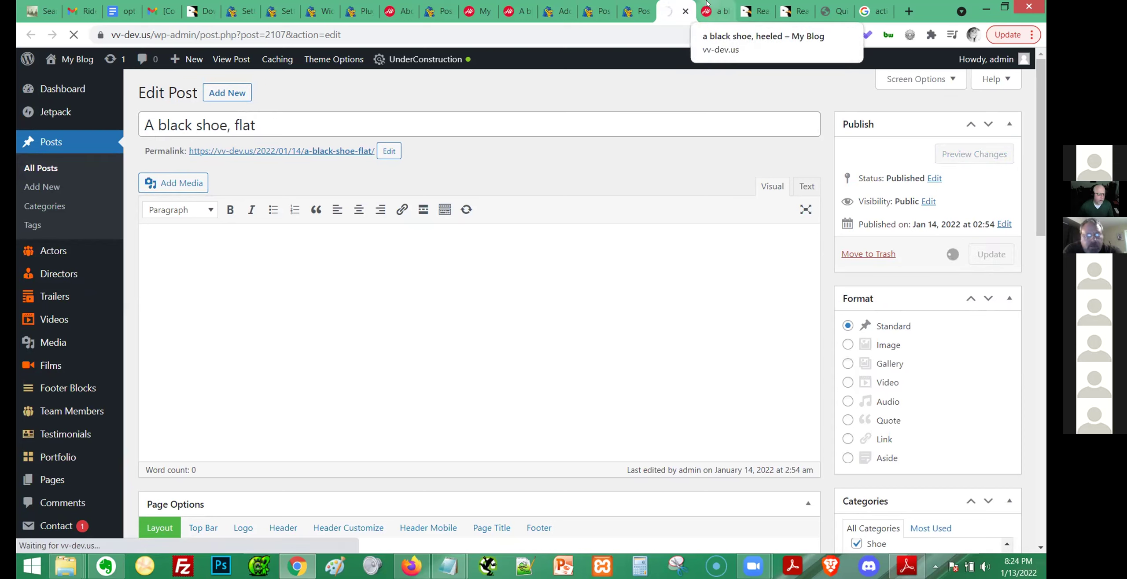
Close the extra posts list tab and reload the 'Color' Reactive Builder page.
left_click(636, 11)
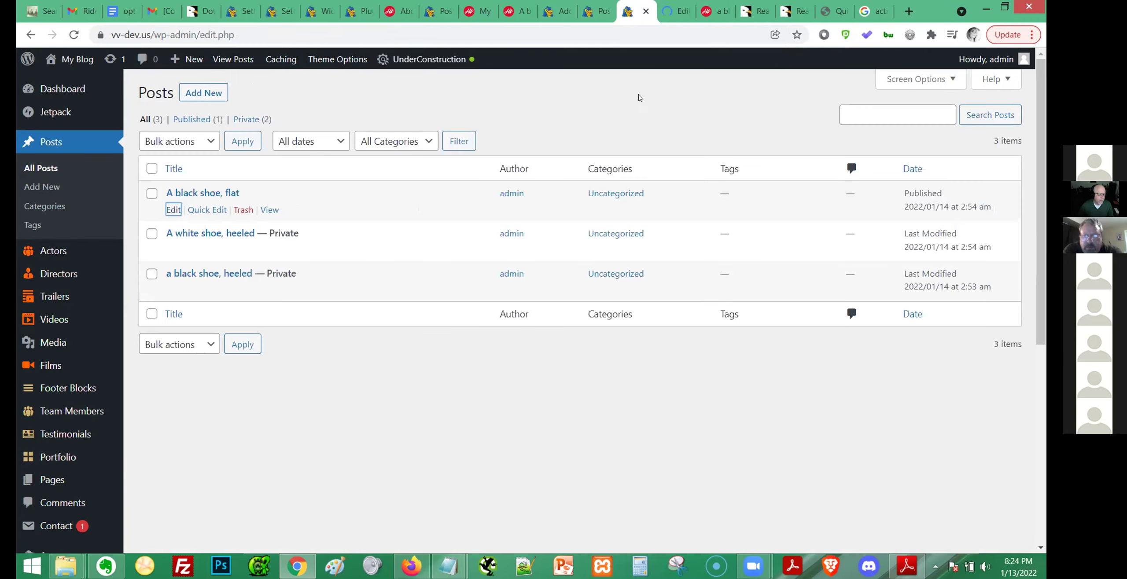
left_click(599, 12)
left_click(604, 12)
left_click(559, 11)
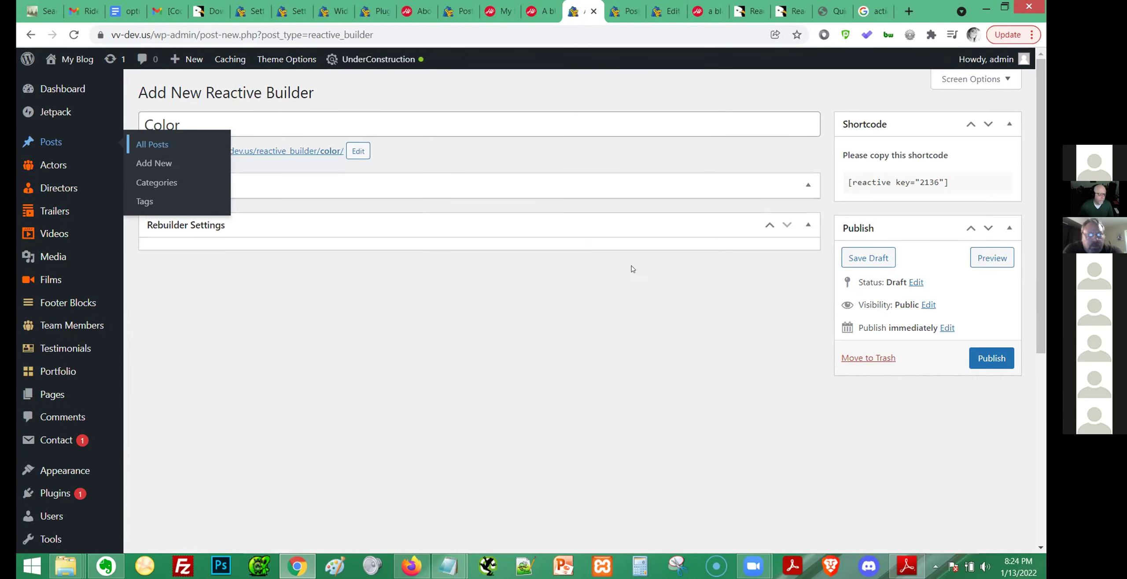
key("F5")
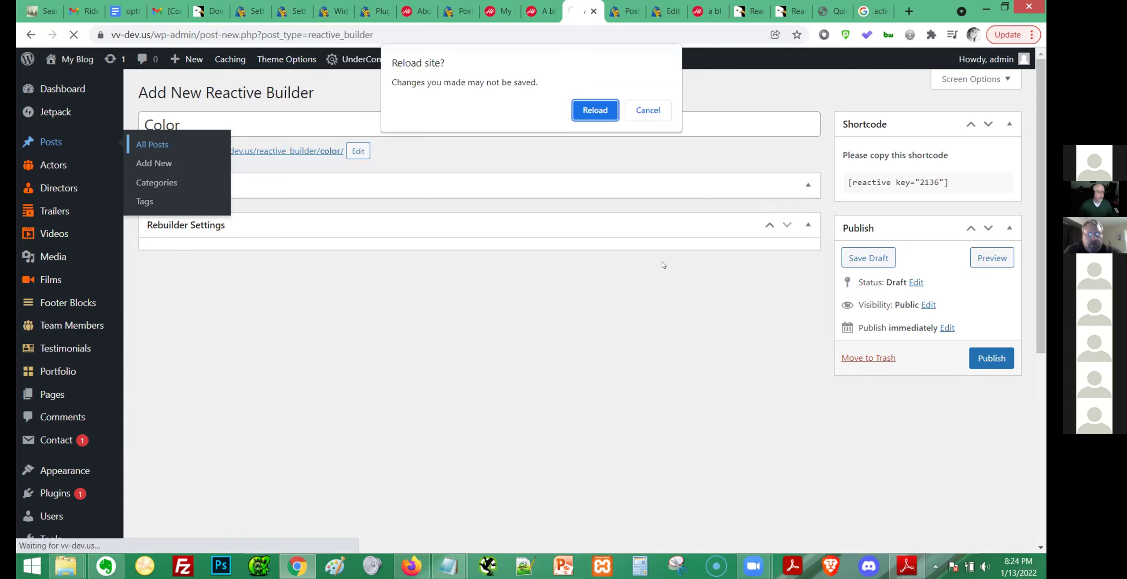
Confirm the builder reload, then open 'A white shoe, heeled' for editing from All Posts.
left_click(606, 110)
left_click(666, 11)
left_click(41, 168)
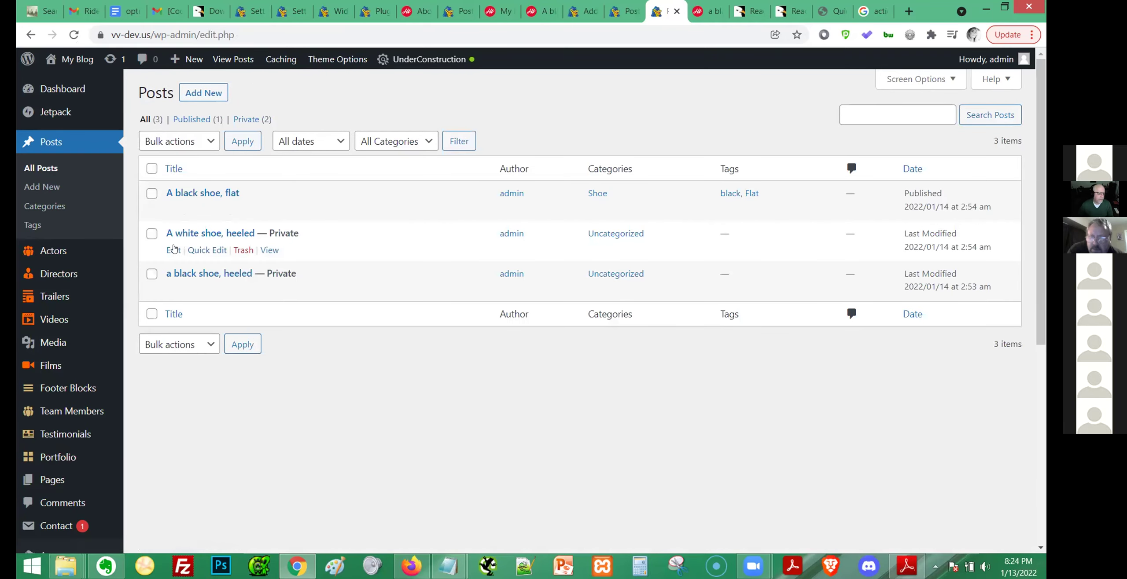
middle_click(175, 251)
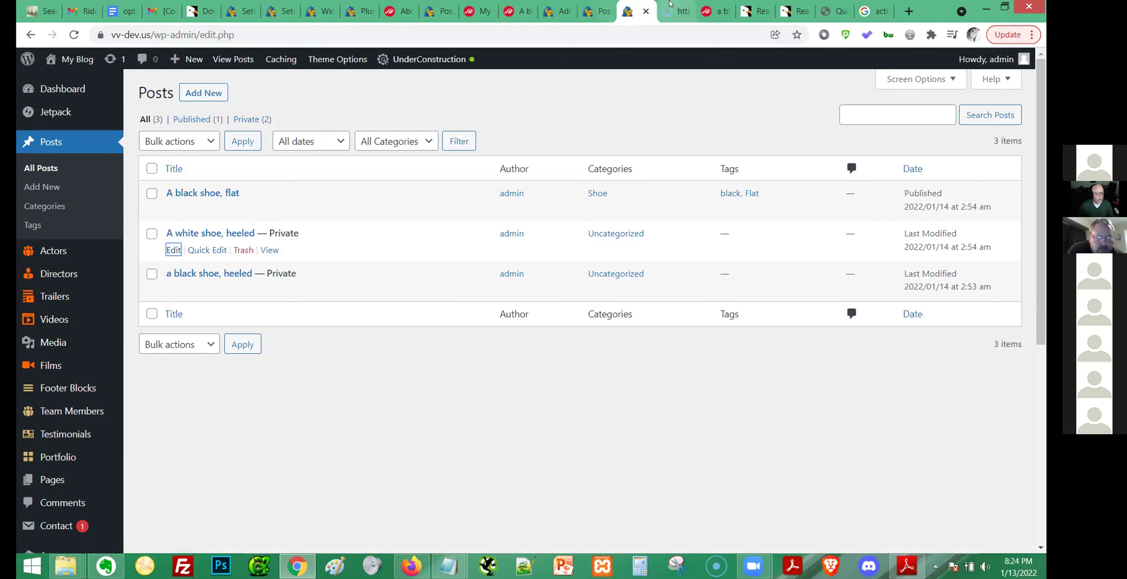
left_click(669, 4)
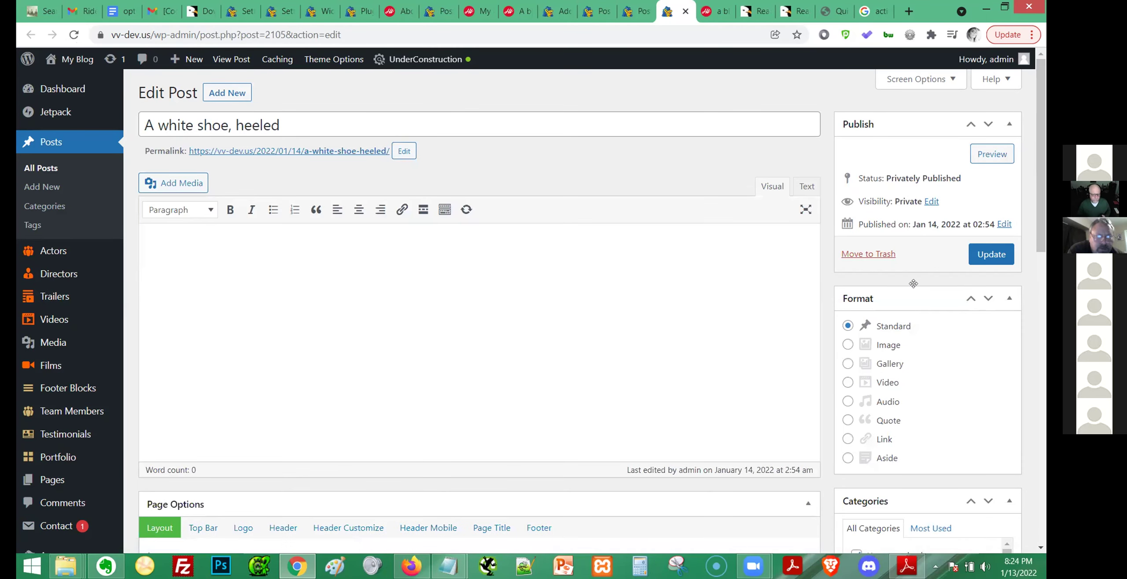
Move the post out of Uncategorized and into the Shoe category.
scroll(915, 288, "down", 7)
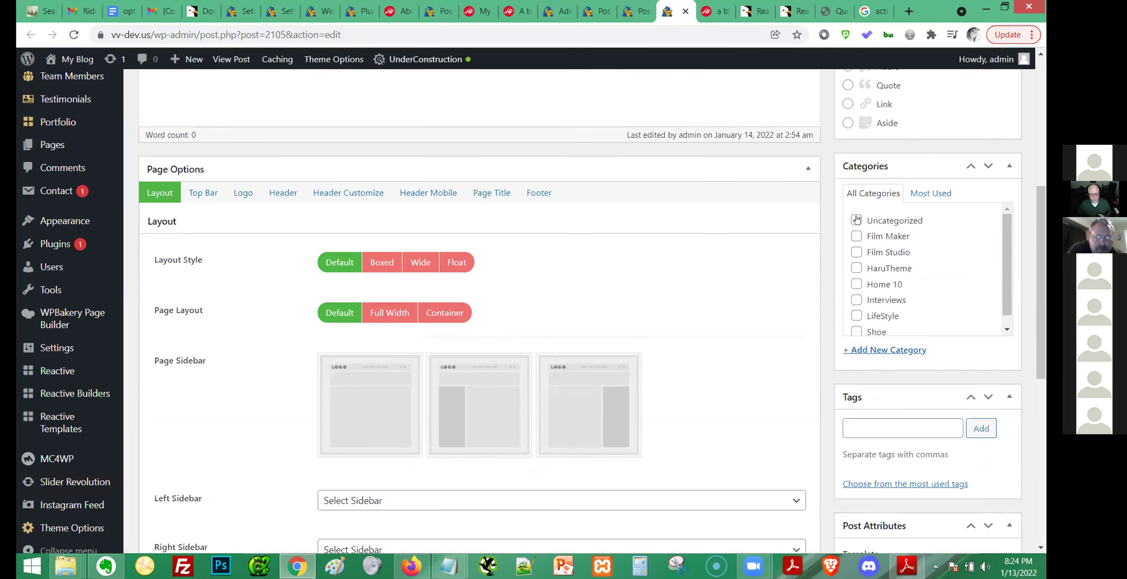
left_click(856, 222)
left_click(884, 351)
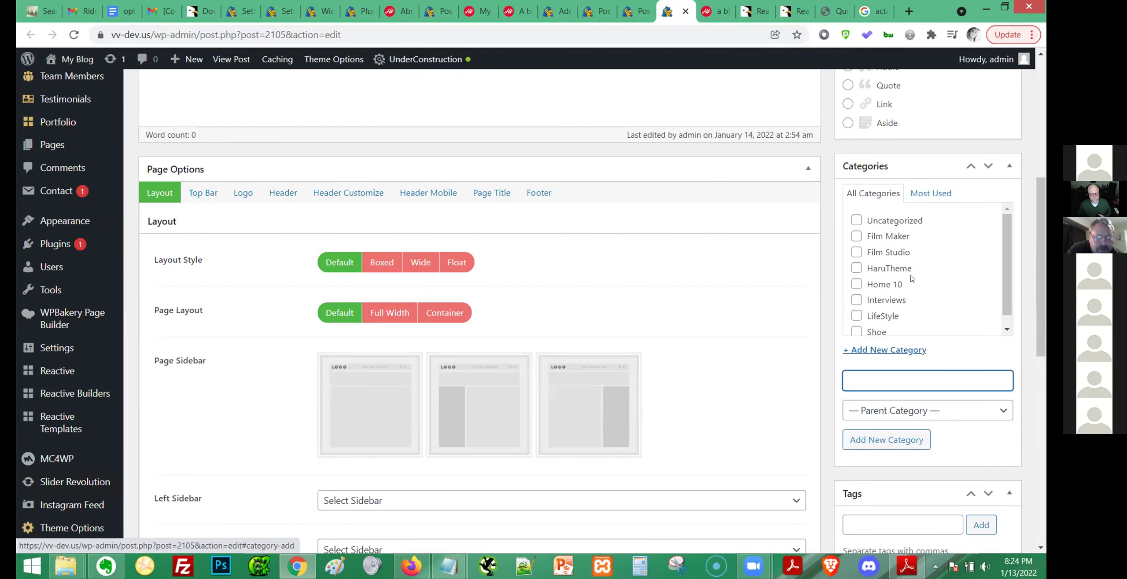
scroll(912, 278, "down", 1)
left_click(856, 320)
scroll(886, 348, "down", 3)
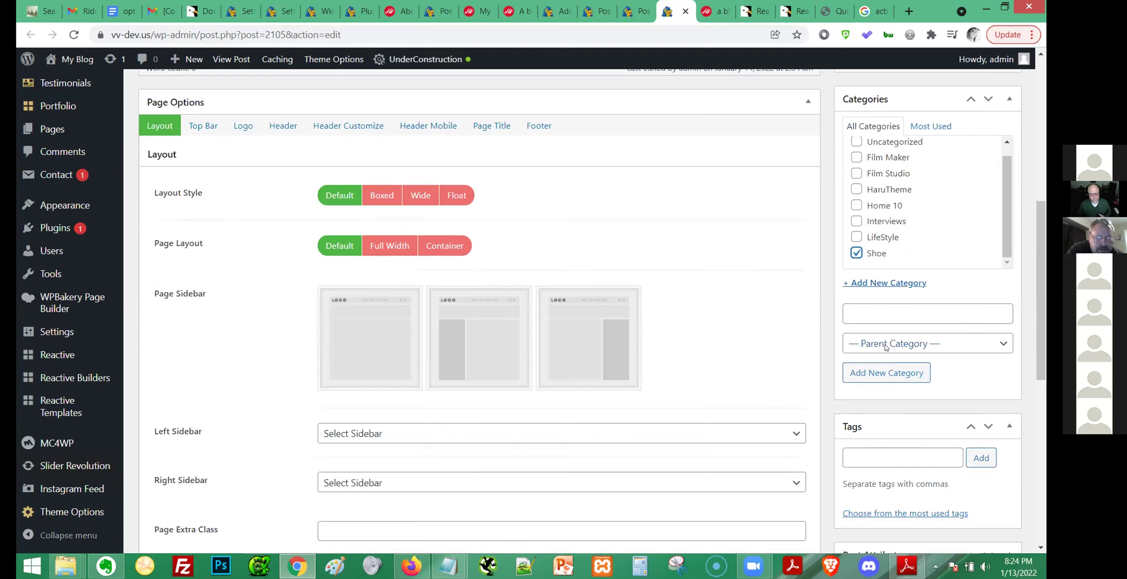
Add the tags White and Heel to the post and save it with Update.
left_click(880, 388)
type("White")
left_click(978, 391)
scroll(942, 366, "up", 6)
scroll(941, 367, "up", 5)
scroll(890, 339, "down", 12)
type("Heel")
key("Return")
scroll(826, 307, "up", 10)
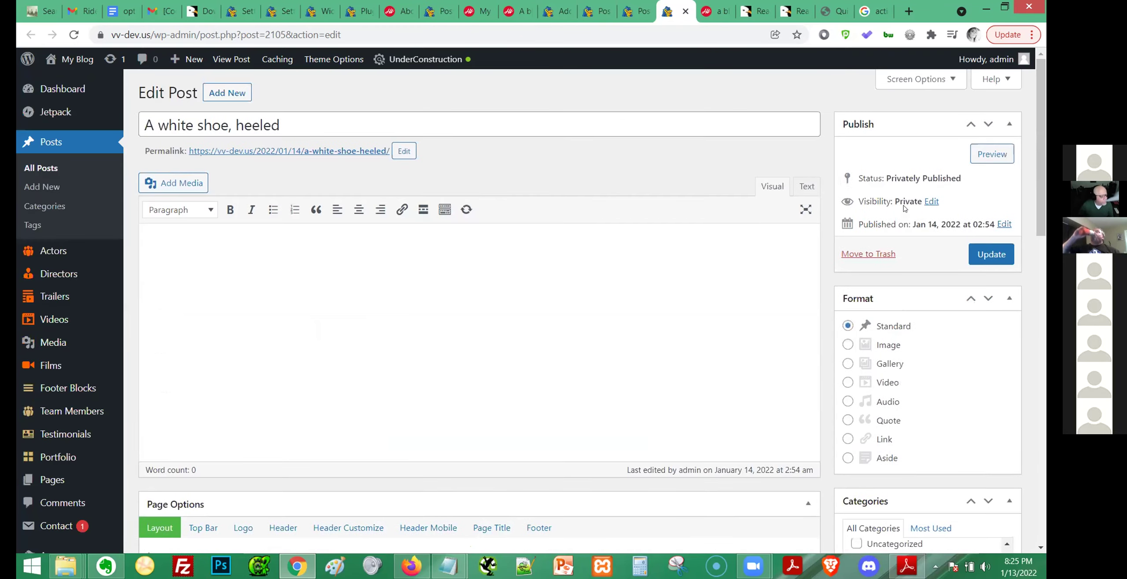
left_click(984, 262)
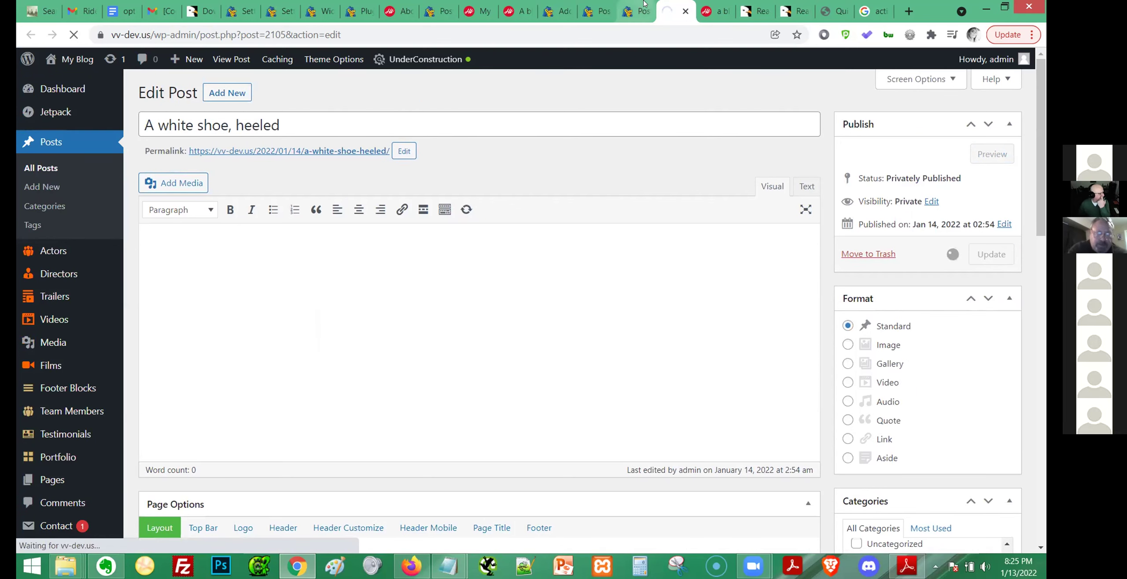
left_click(567, 5)
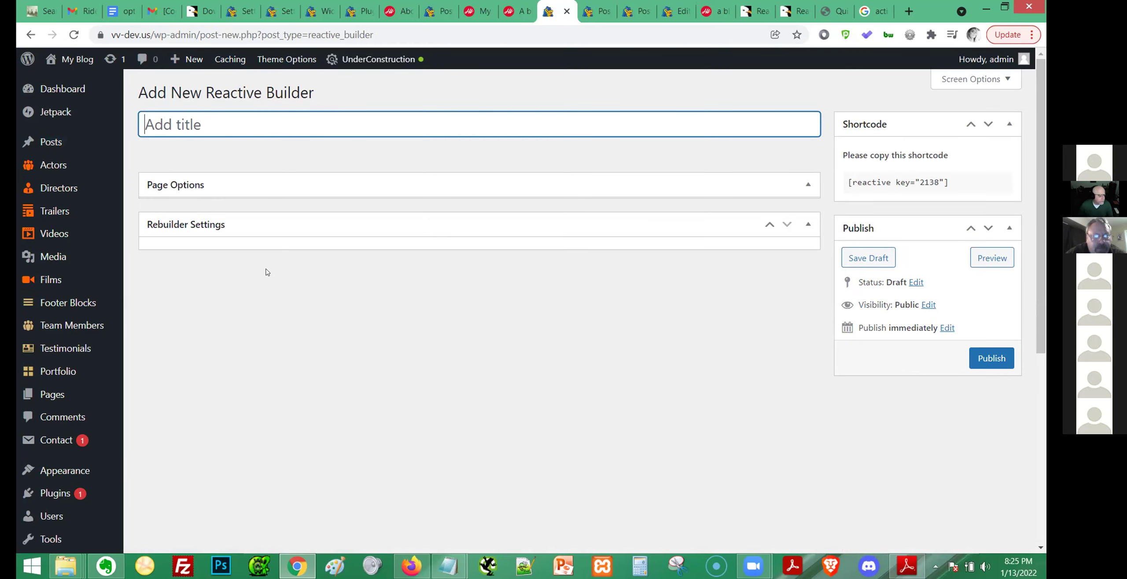
Open the Color Reactive Builder draft from the Reactive Builders list and toggle its Rebuilder Settings panel.
scroll(266, 273, "down", 2)
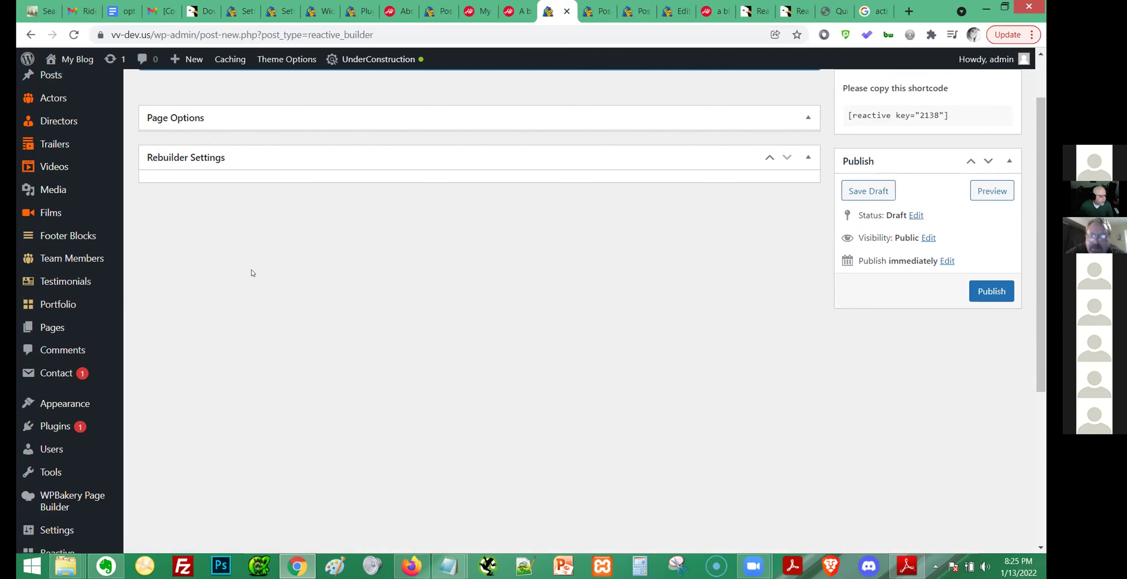
scroll(259, 287, "down", 5)
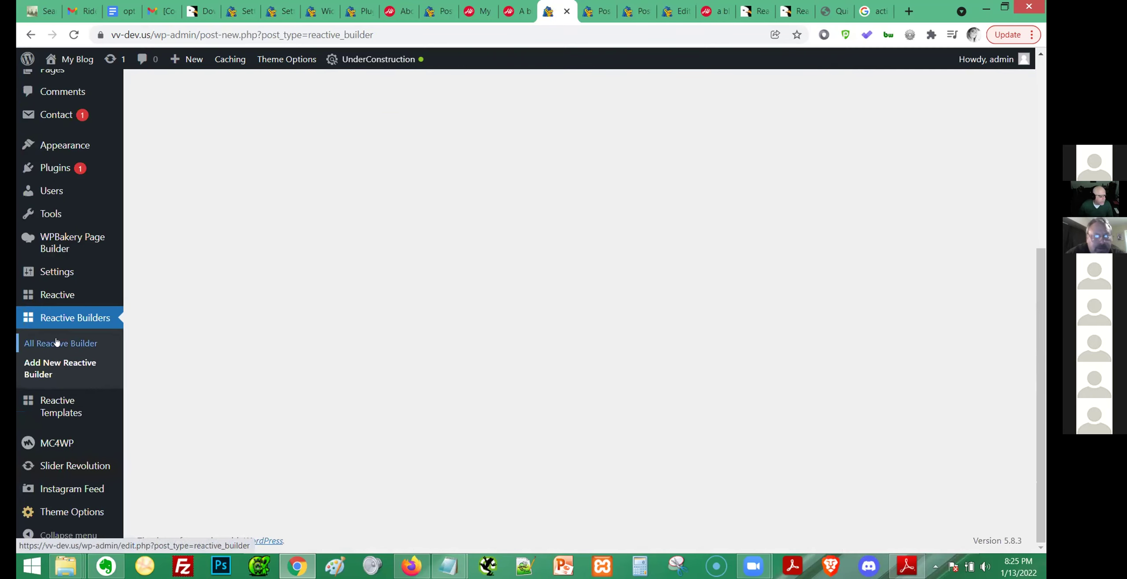
middle_click(57, 342)
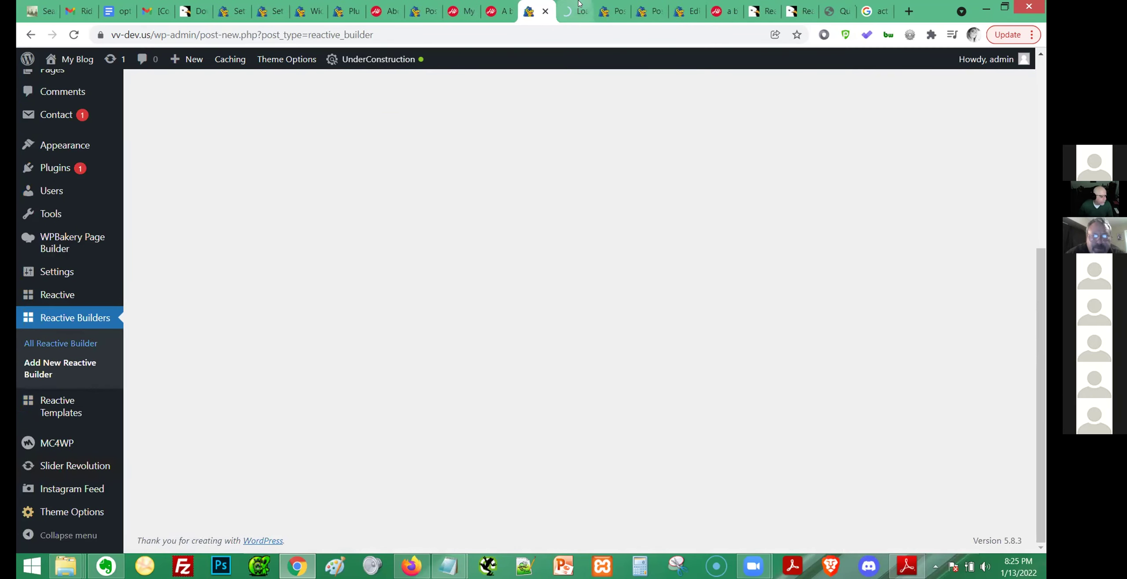
left_click(566, 11)
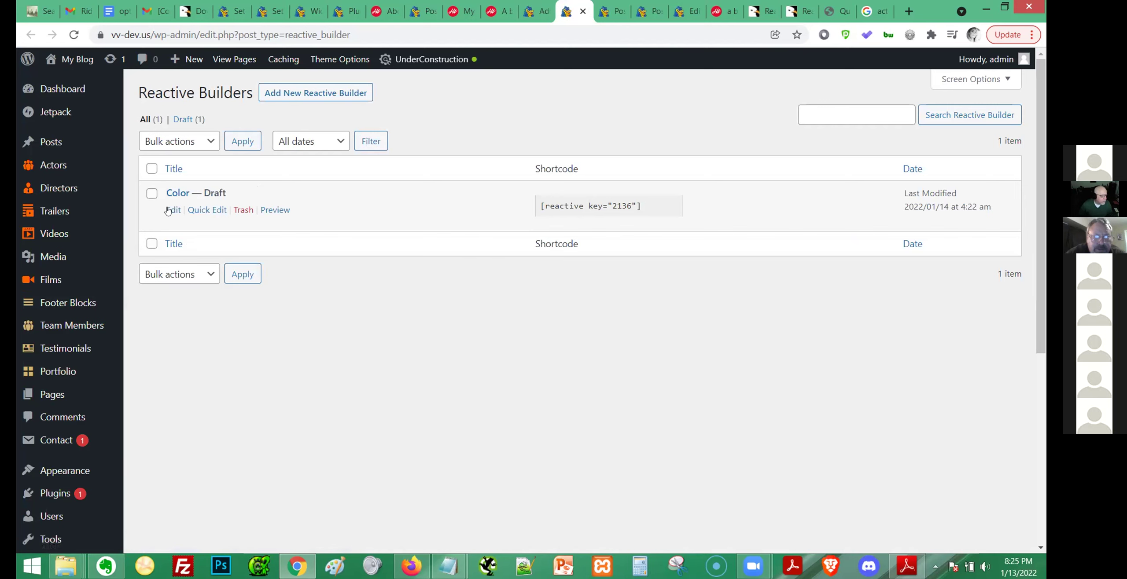
left_click(169, 210)
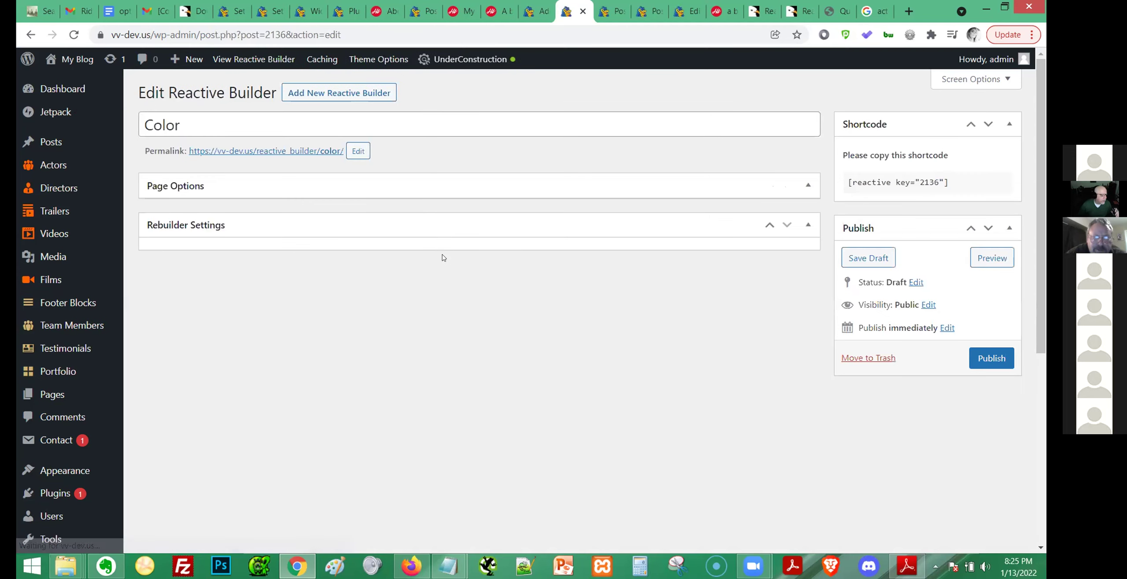
left_click(807, 226)
left_click(807, 226)
left_click(767, 230)
left_click(765, 291)
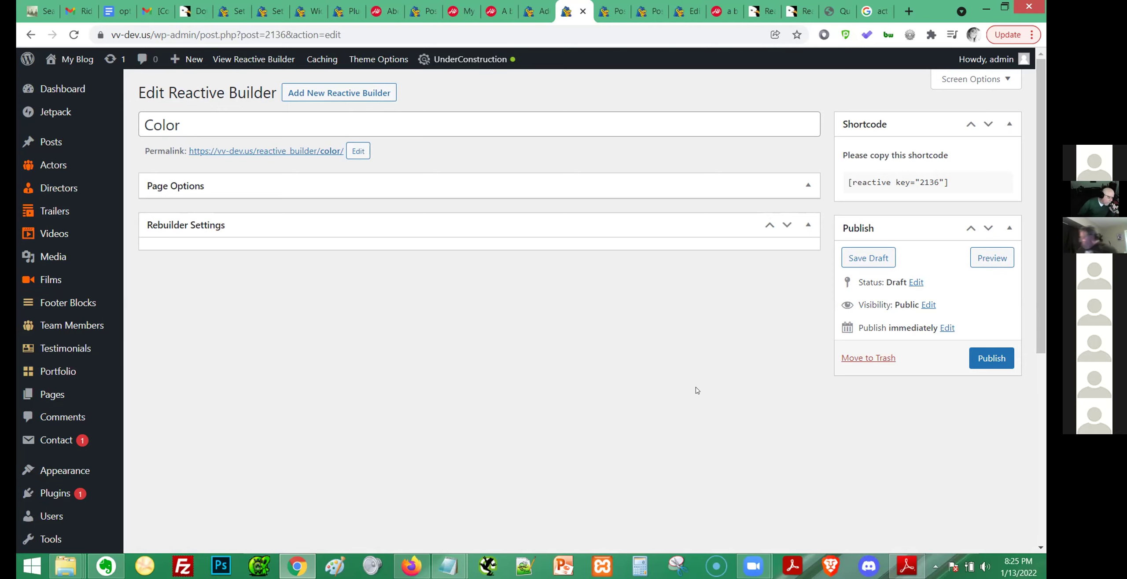
Open Plugins > Installed Plugins in a background tab.
scroll(106, 330, "down", 3)
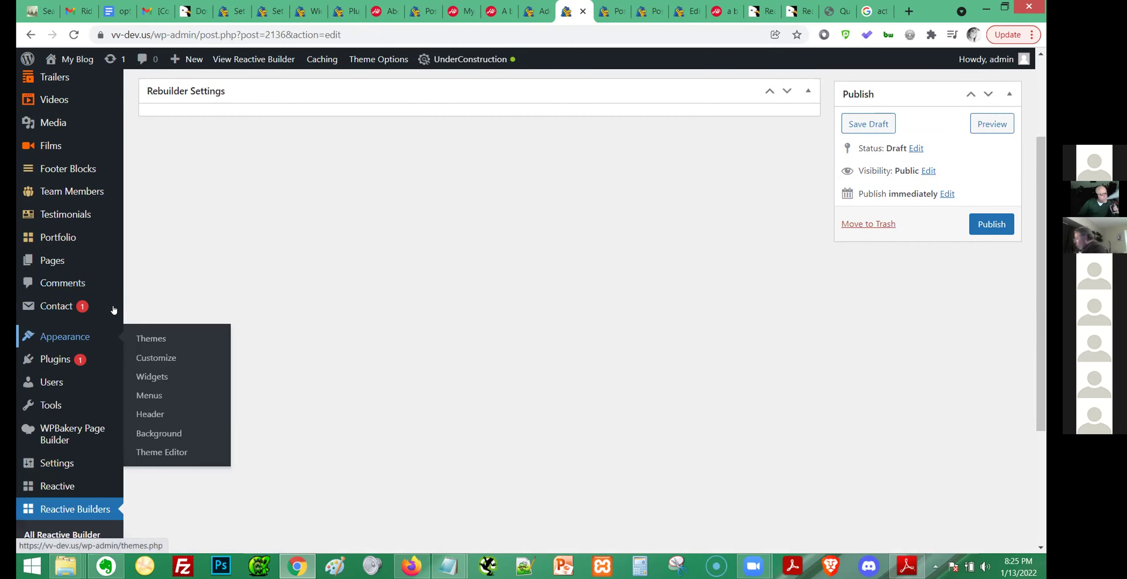
mouse_move(24, 360)
middle_click(152, 361)
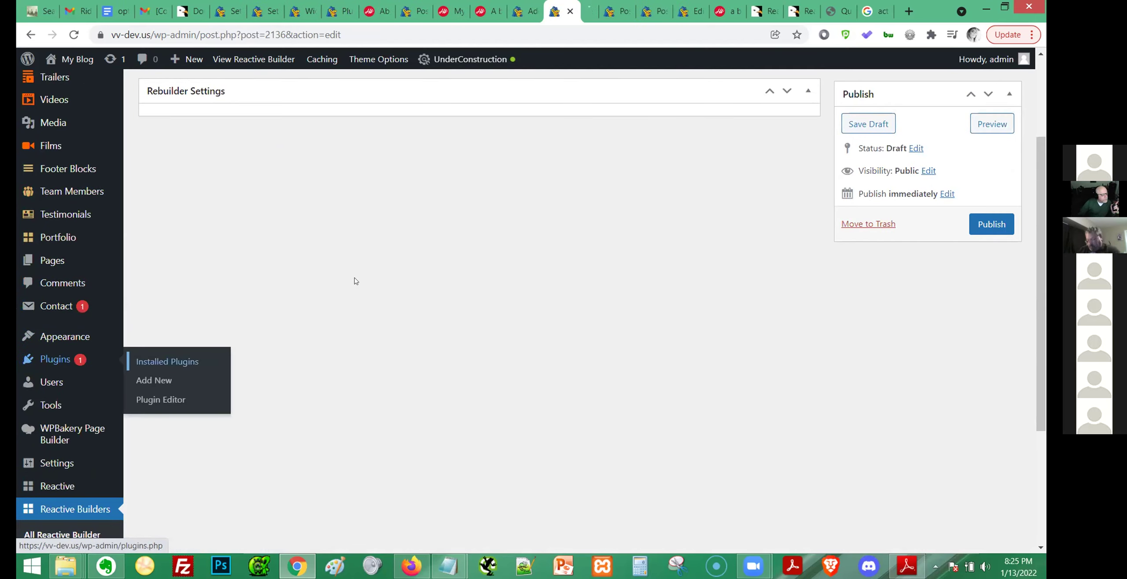
Find the 'red' matches on the installed plugins page, then go to Plugins > Add New.
left_click(585, 10)
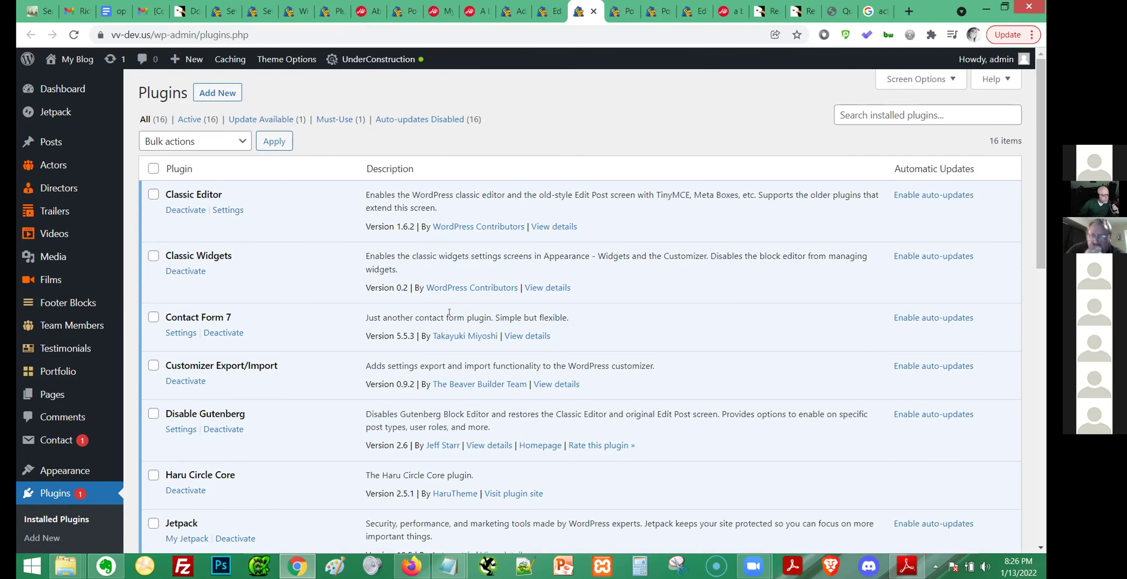
key("ctrl+f")
type("red")
key("Return")
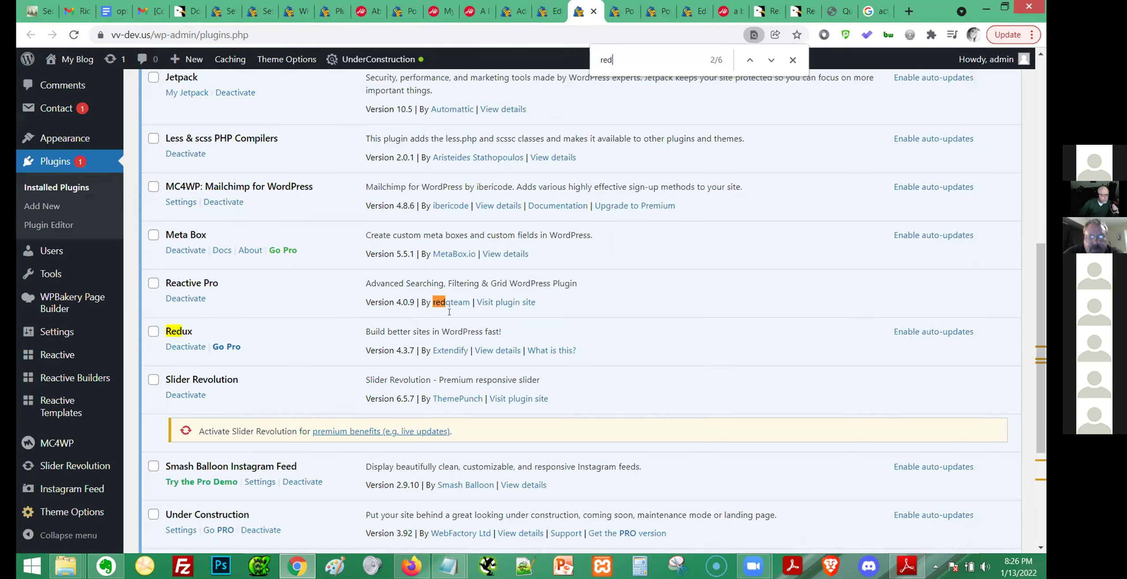
key("Return")
key("Return")
key("Return")
key("Return")
key("Return")
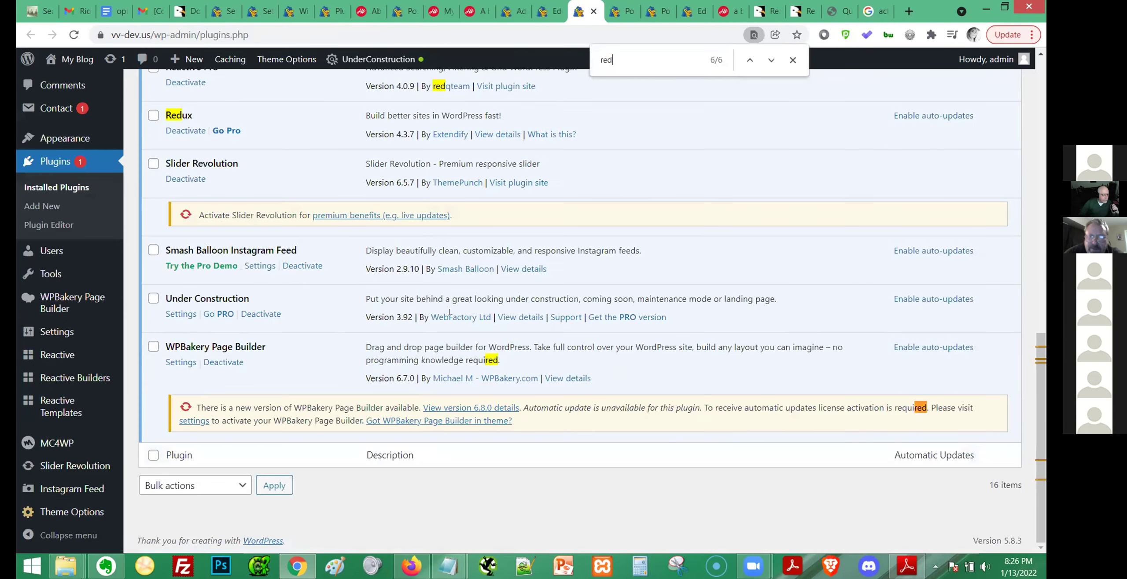
scroll(400, 480, "up", 15)
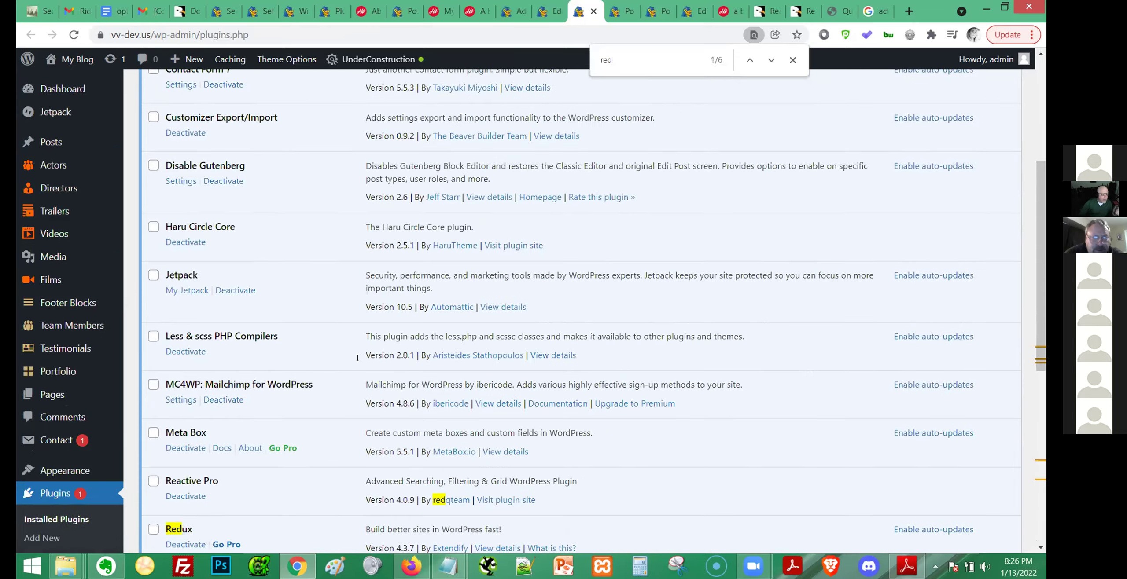
scroll(37, 486, "down", 3)
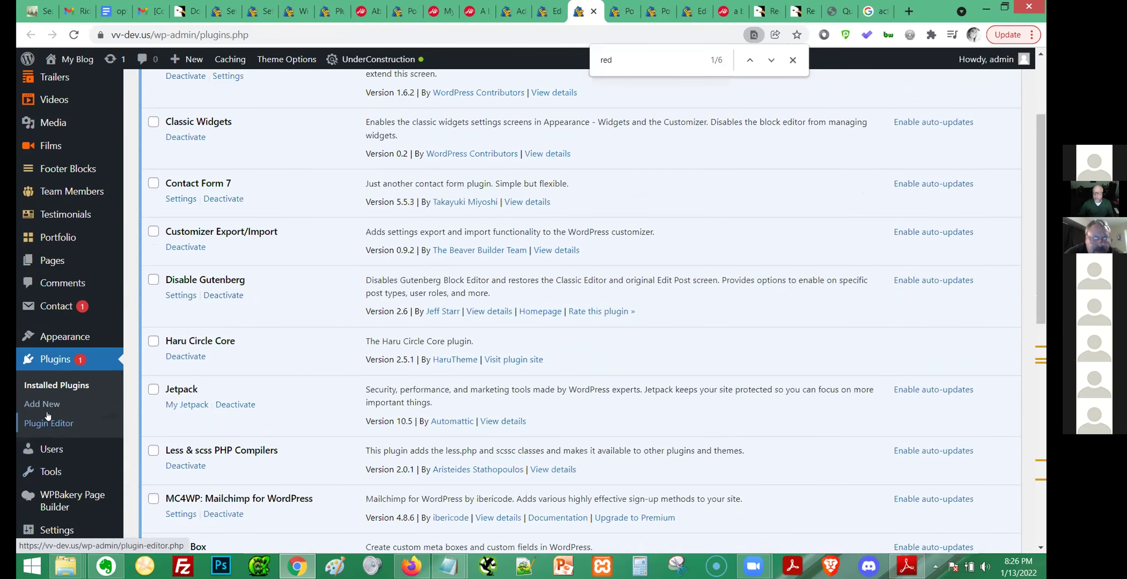
left_click(45, 404)
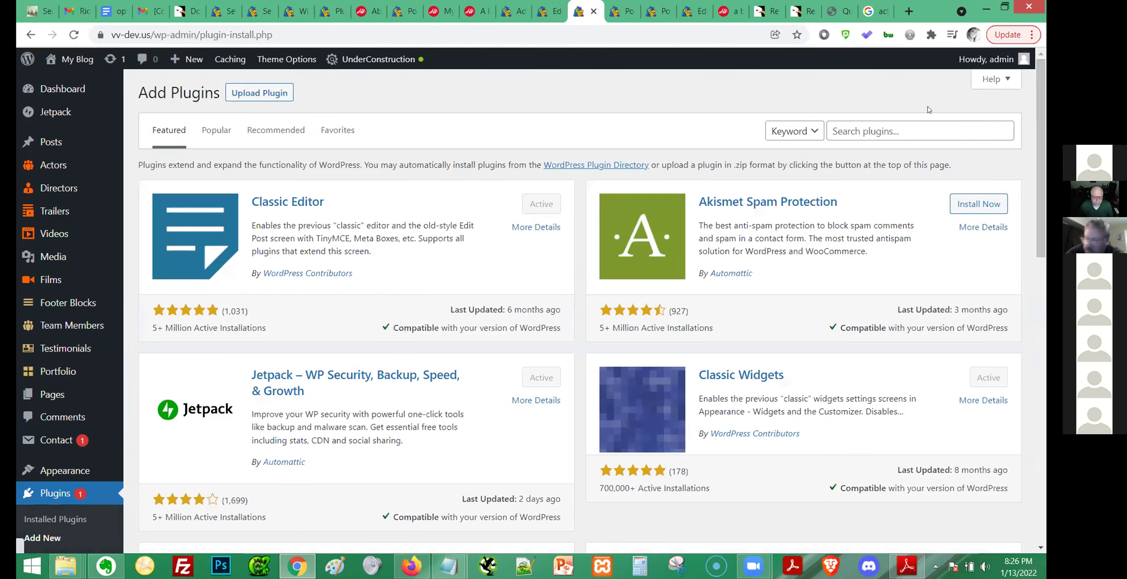
Search the plugin directory for 'redq reuse'.
left_click(920, 131)
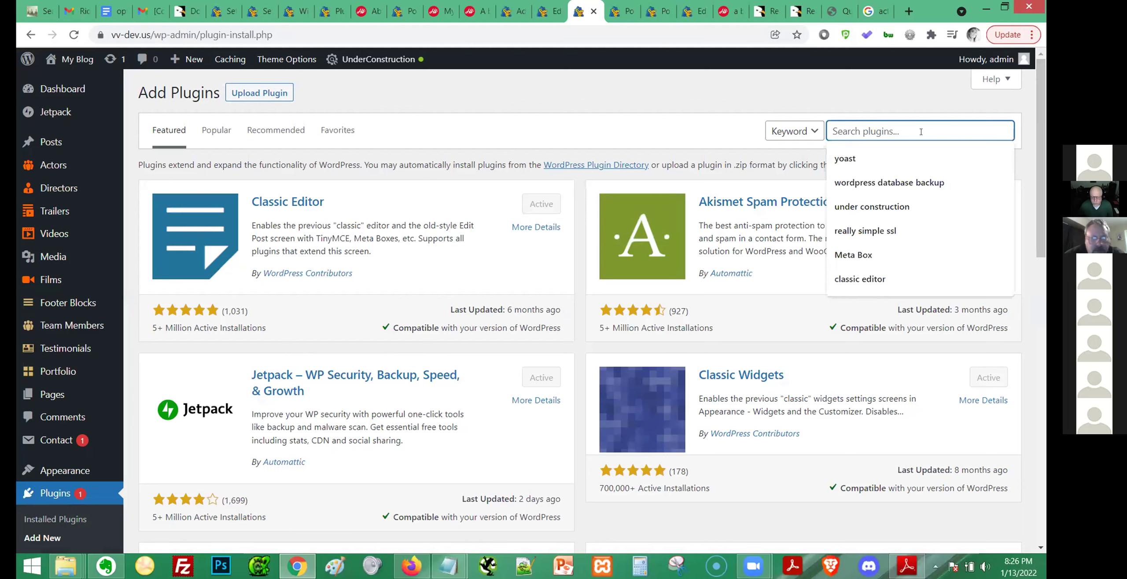
type("redq")
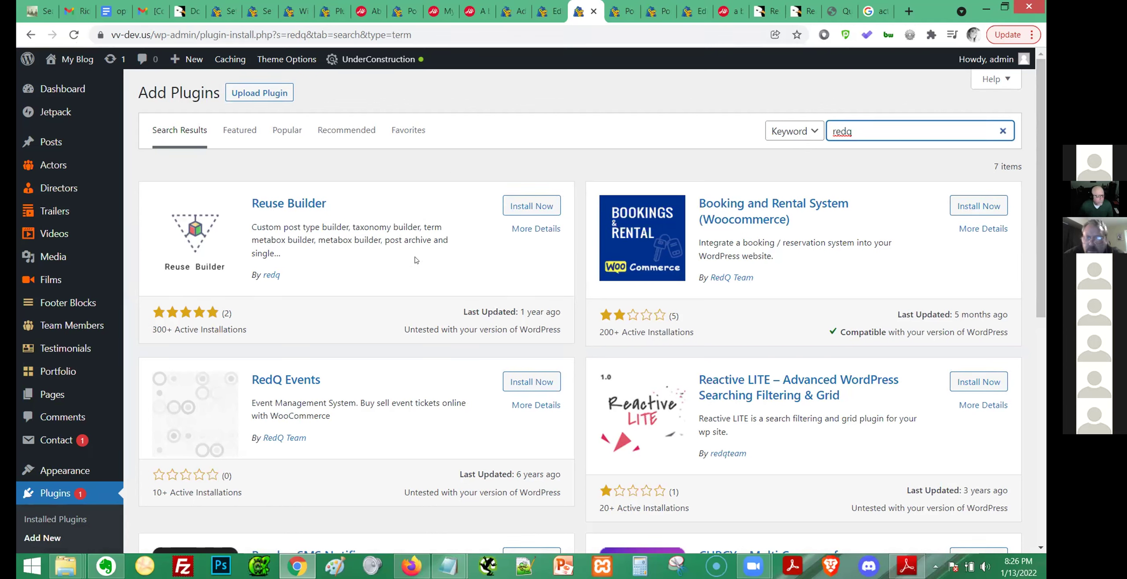
type("reuse")
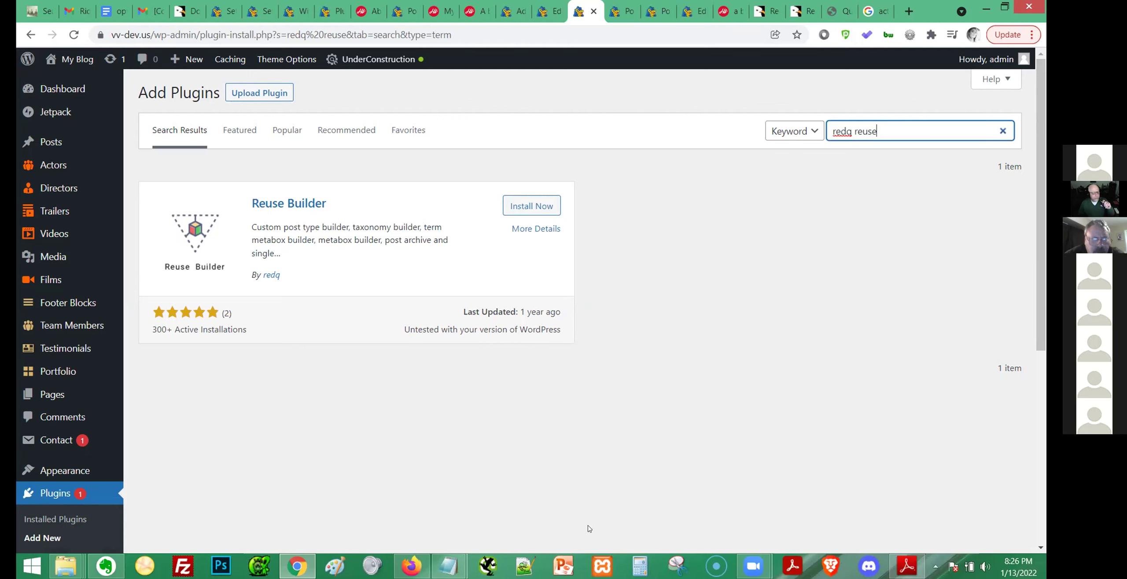
Install the Reuse Builder plugin and activate it.
left_click(521, 207)
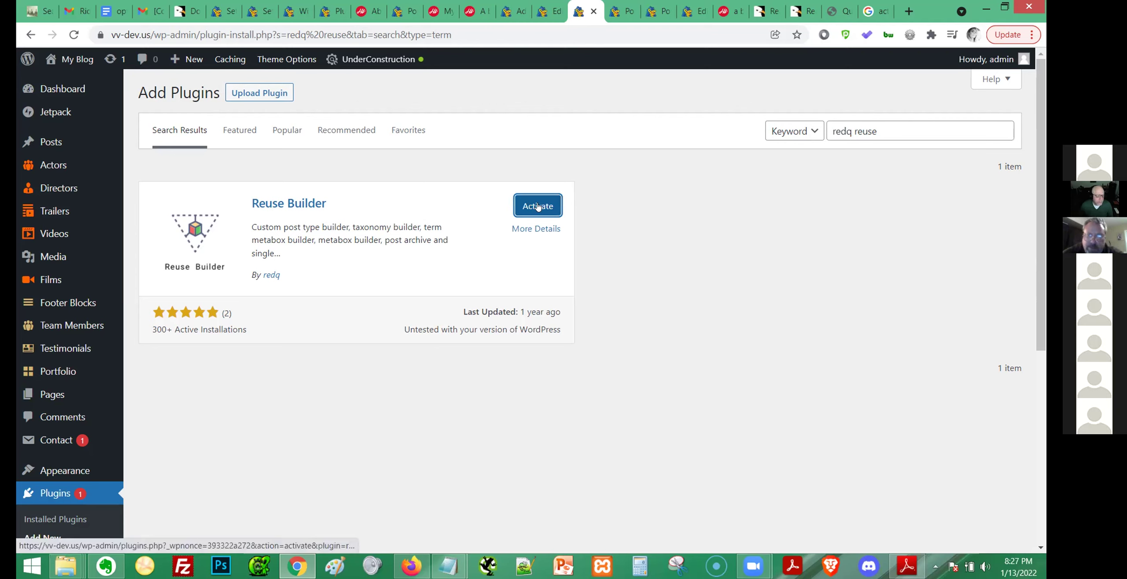
left_click(538, 207)
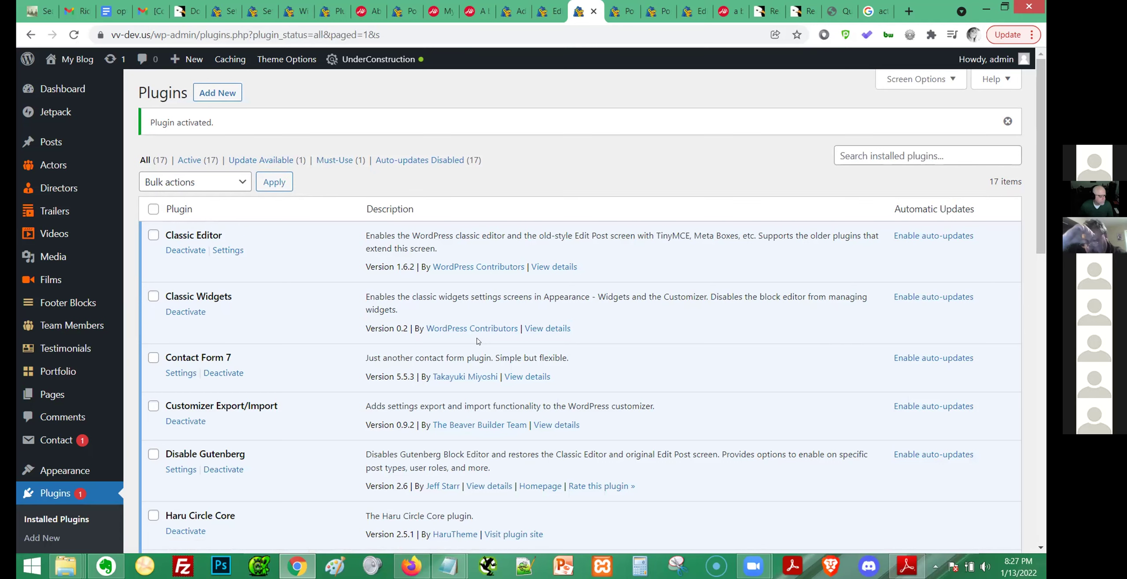
scroll(478, 341, "down", 3)
scroll(479, 342, "down", 10)
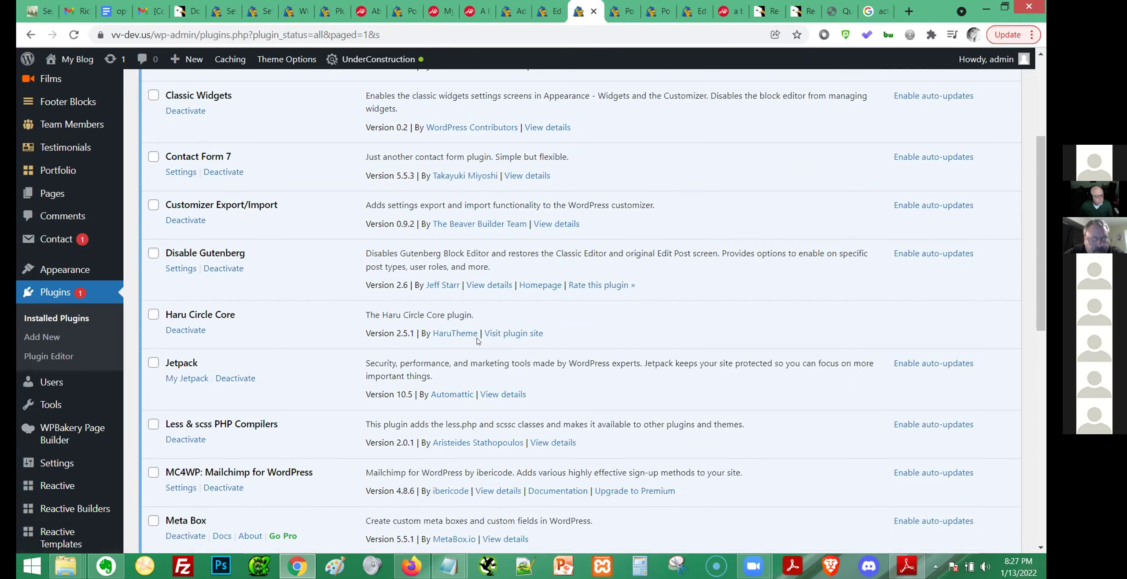
scroll(478, 343, "up", 8)
scroll(477, 342, "up", 5)
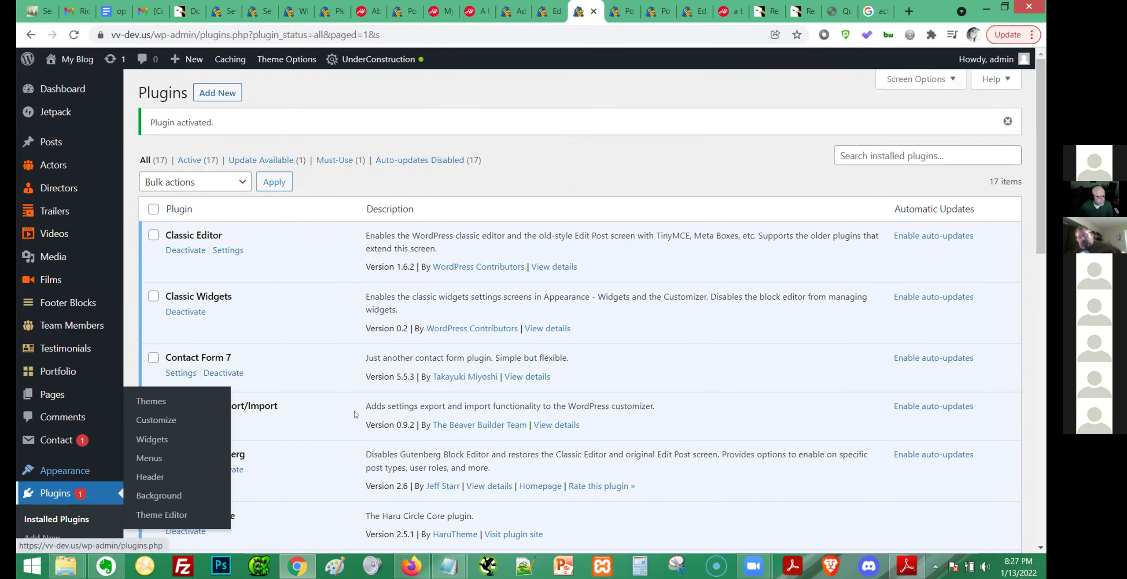
Reload the Color builder edit page and toggle its Rebuilder Settings box.
left_click(555, 8)
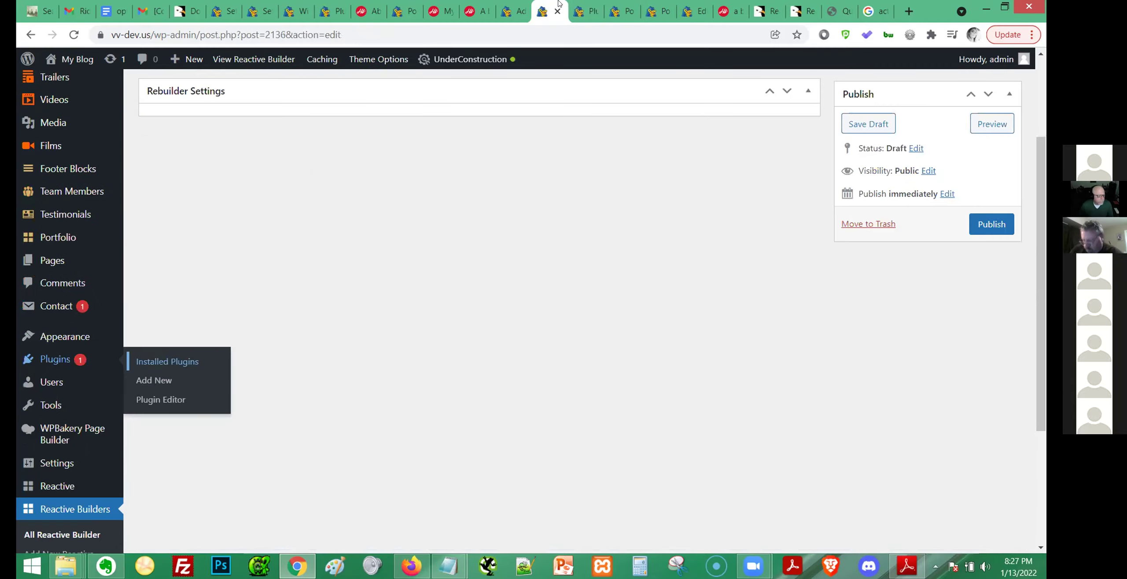
key("F5")
scroll(731, 496, "up", 3)
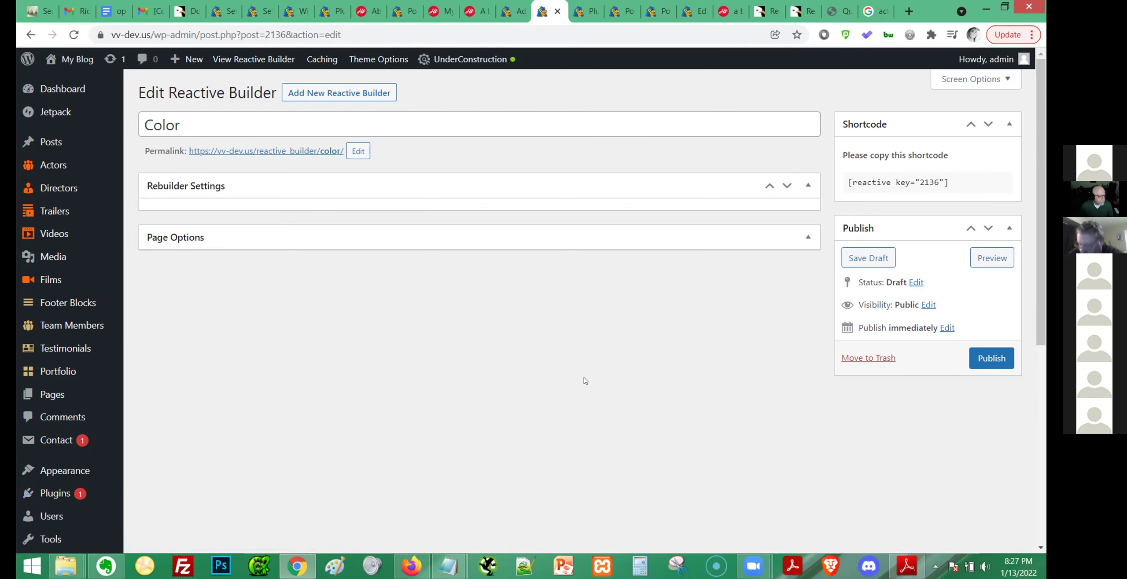
left_click(808, 189)
left_click(807, 192)
left_click(809, 240)
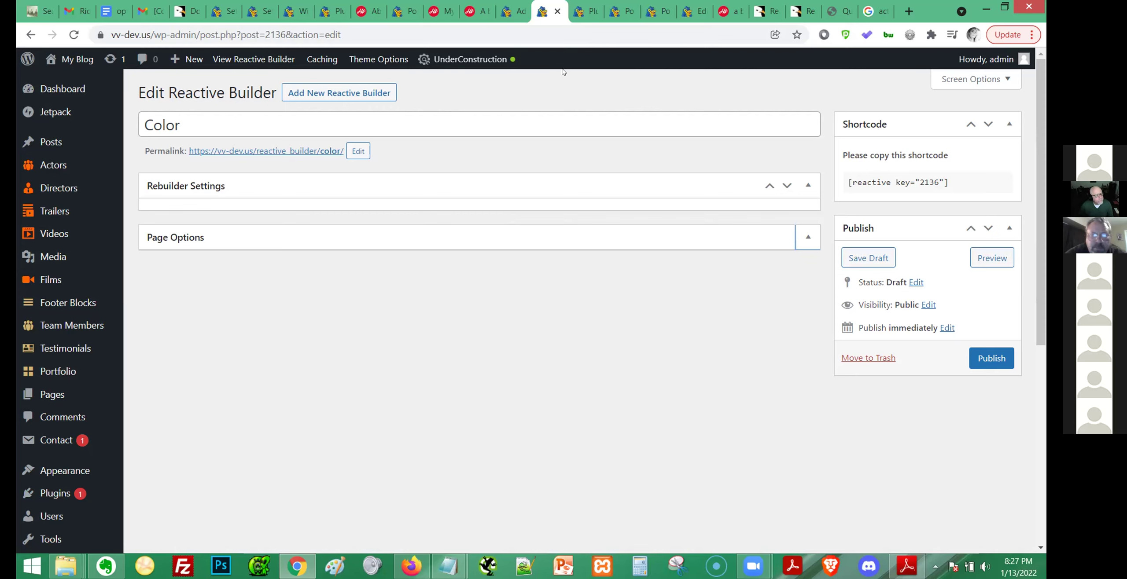
Purge the site's entire cache with Purge All.
left_click(147, 225)
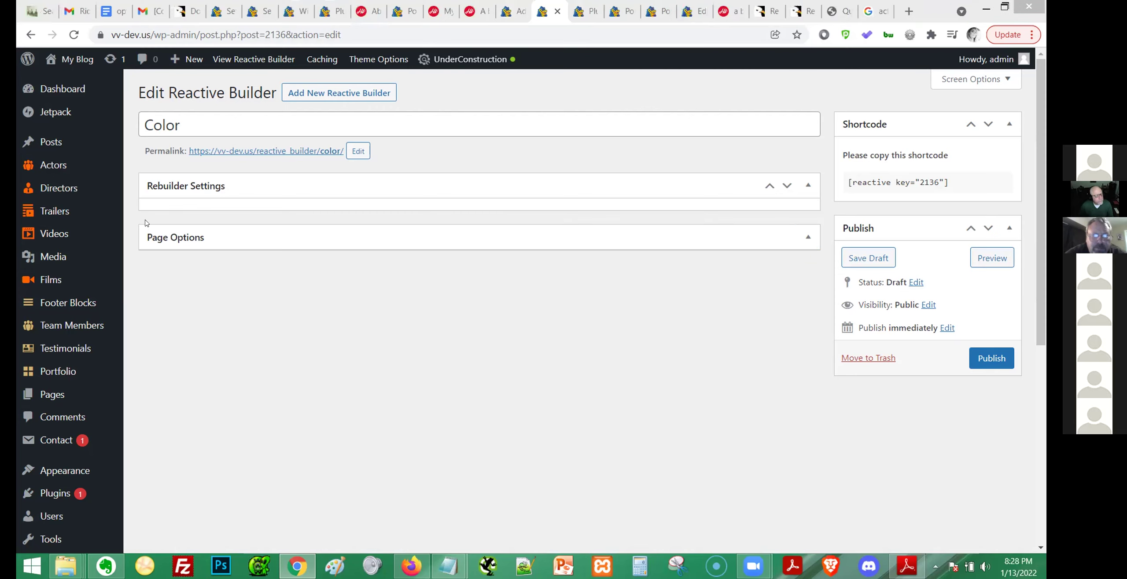
mouse_move(77, 232)
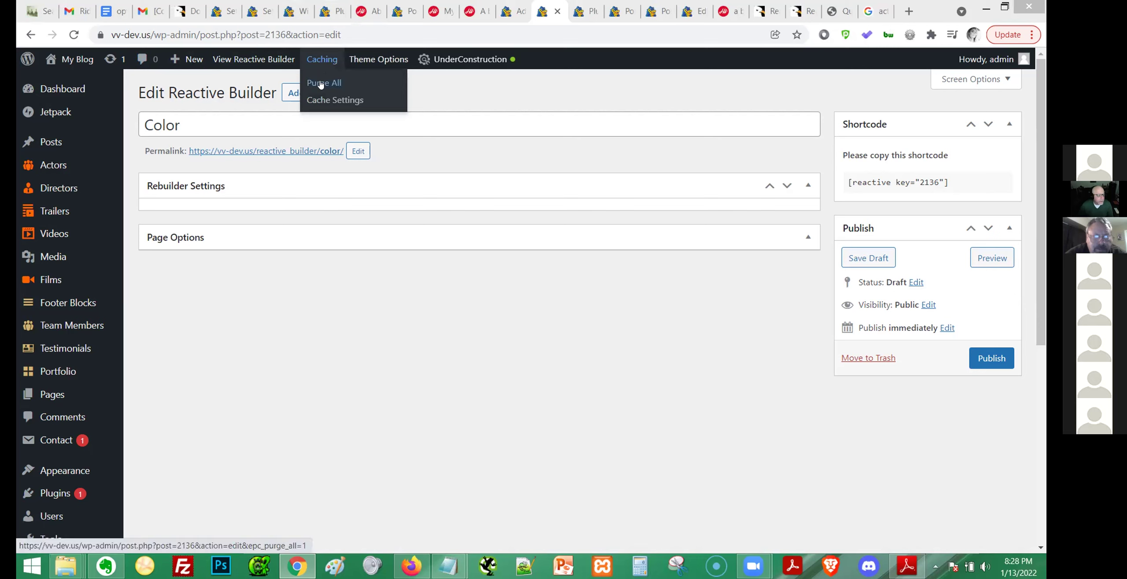
left_click(314, 84)
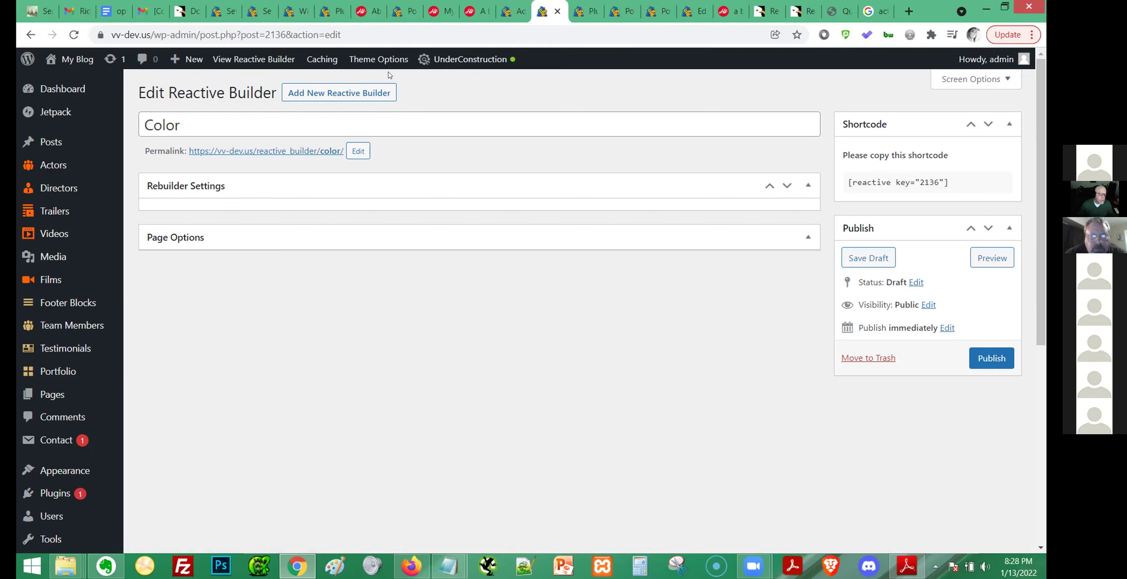
Start a new blank Reactive Builder with Add New.
mouse_move(389, 74)
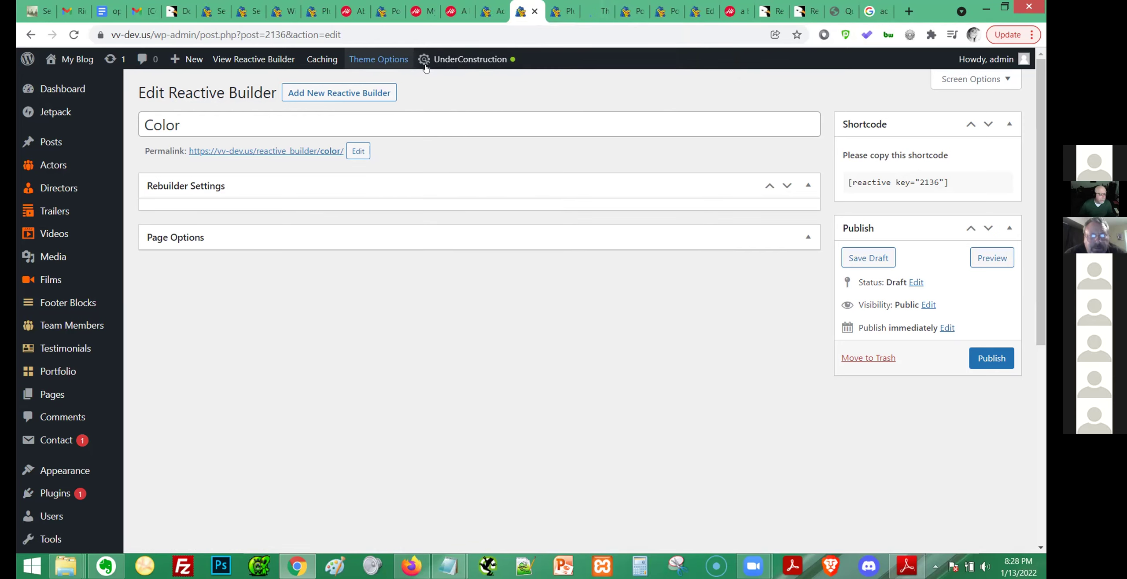
mouse_move(425, 67)
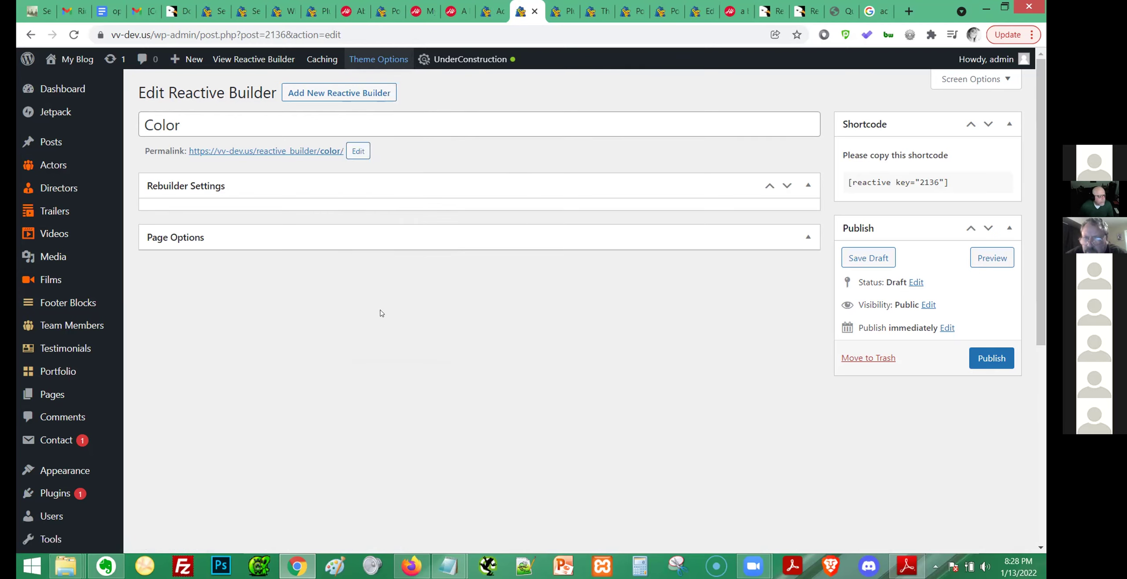
left_click(307, 98)
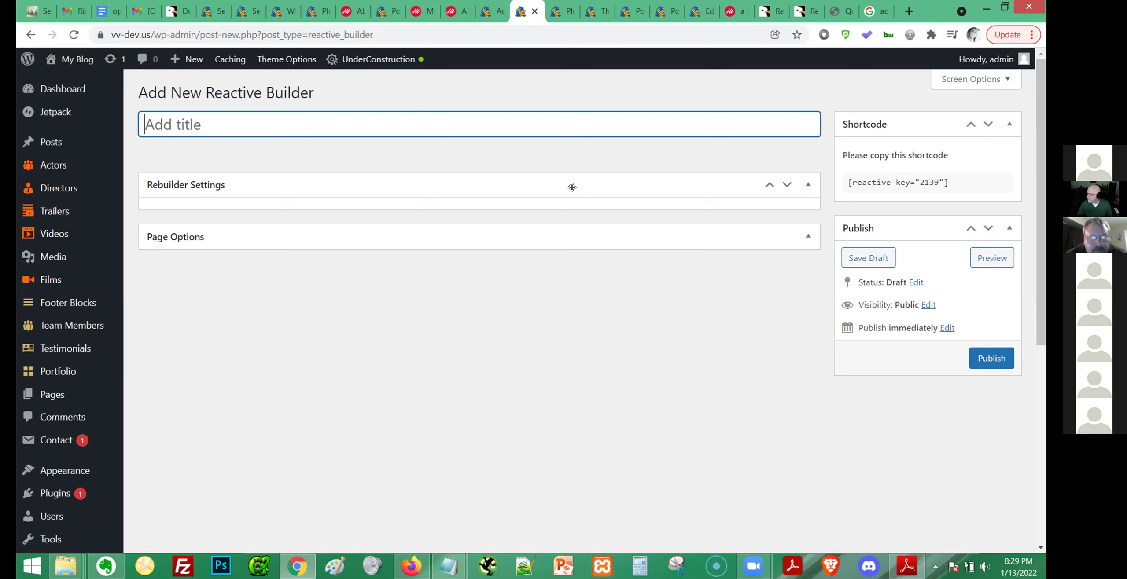
left_click(503, 73)
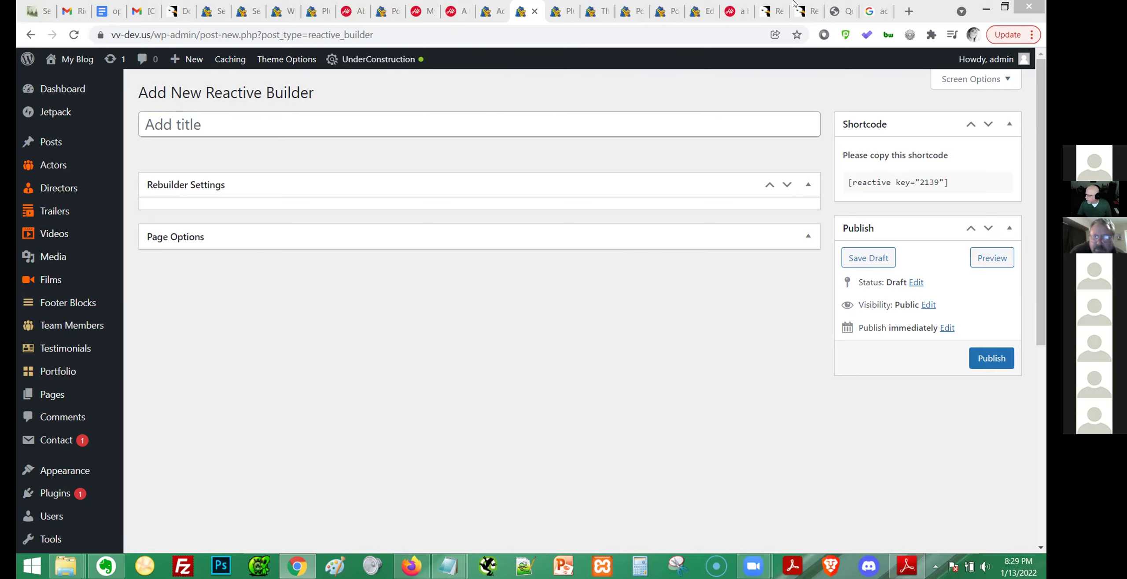
left_click(429, 118)
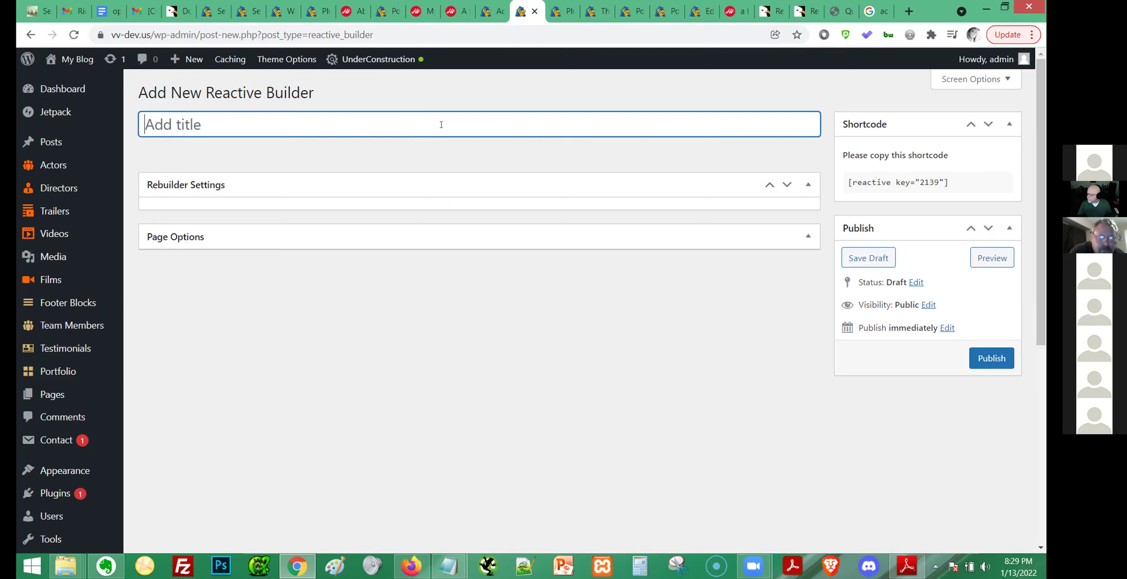
scroll(55, 359, "down", 6)
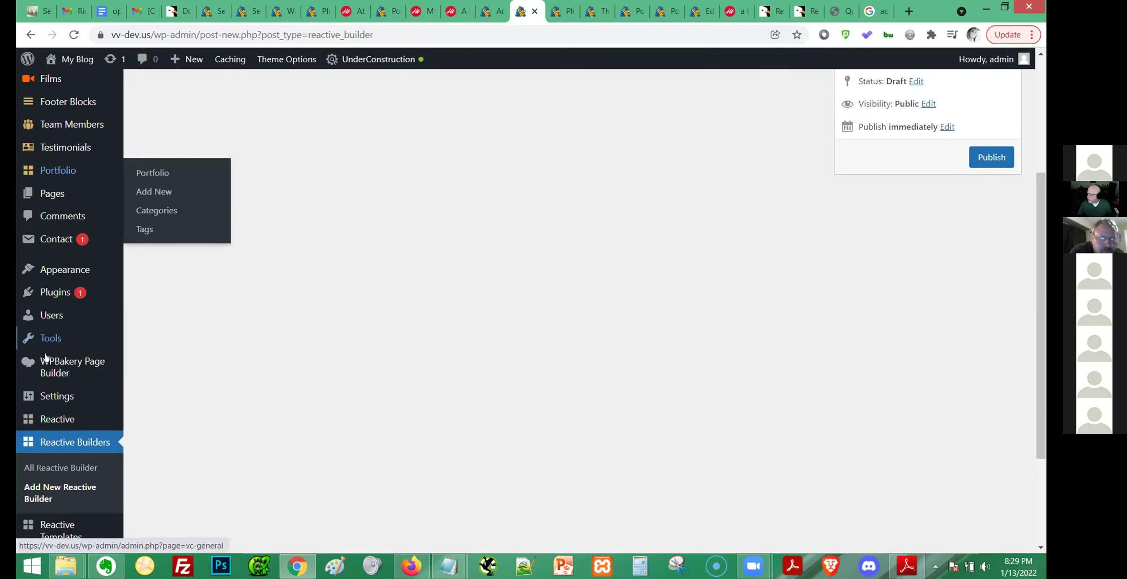
left_click(44, 422)
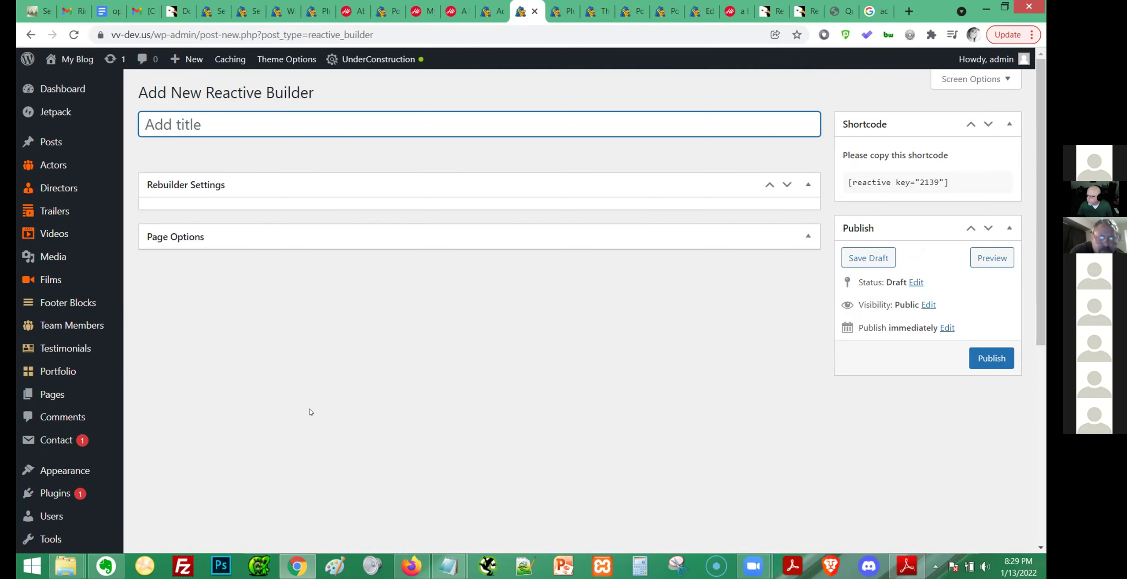
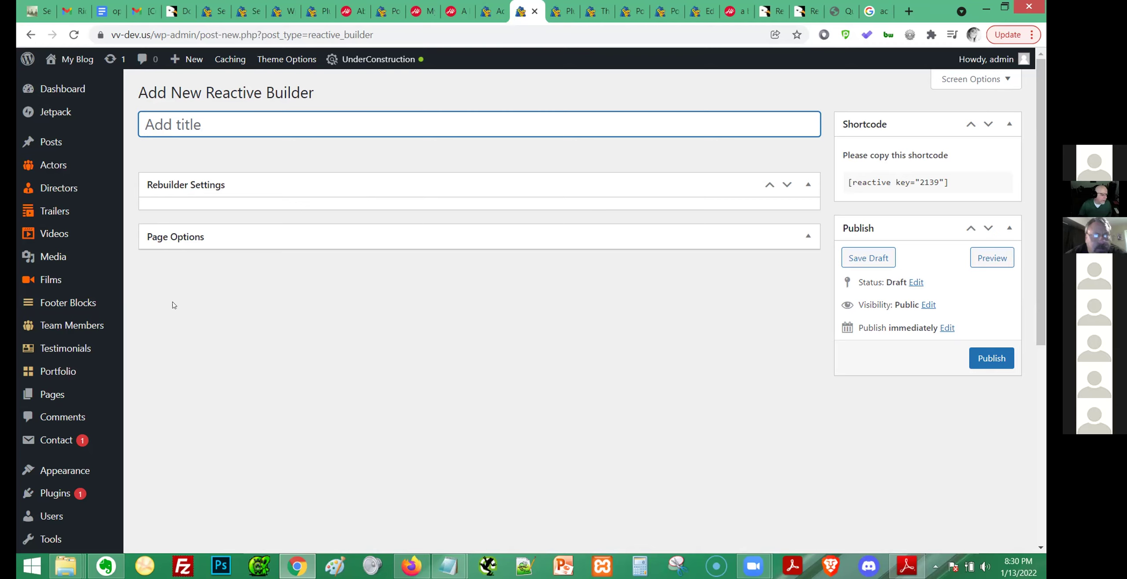
Leave the new Reactive Builder screen for the All Posts list.
mouse_move(56, 142)
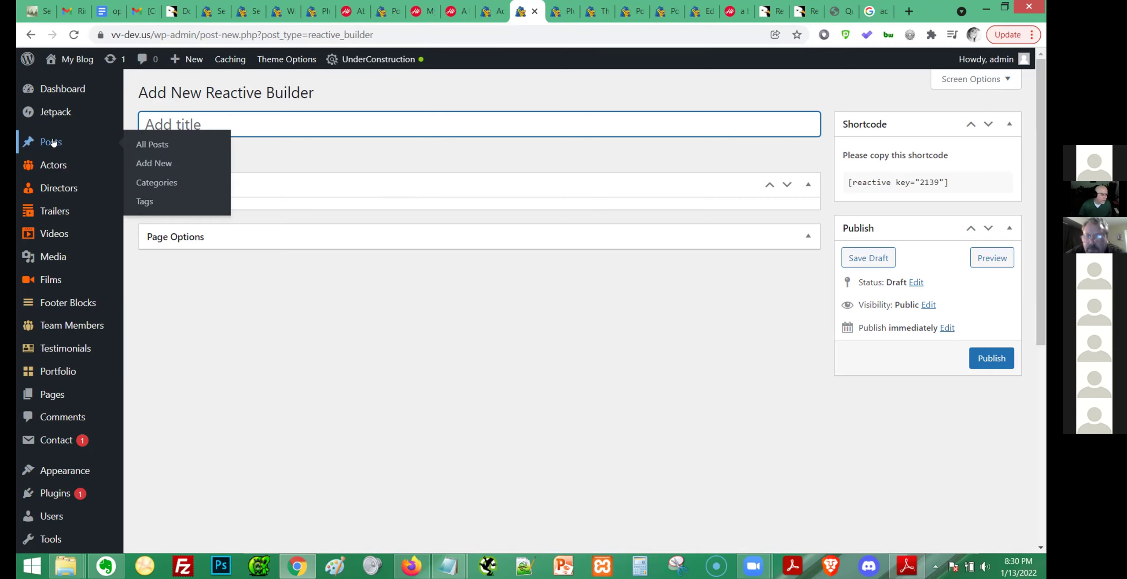
left_click(154, 144)
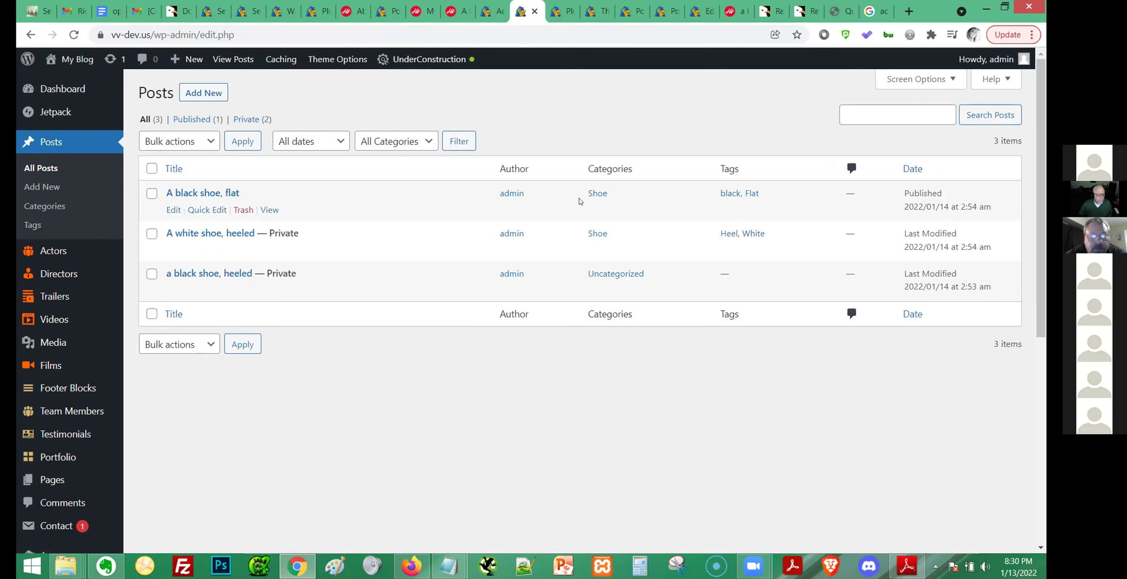
Use Quick Edit to make 'A white shoe, heeled' and 'a black shoe, heeled' public.
left_click(173, 210)
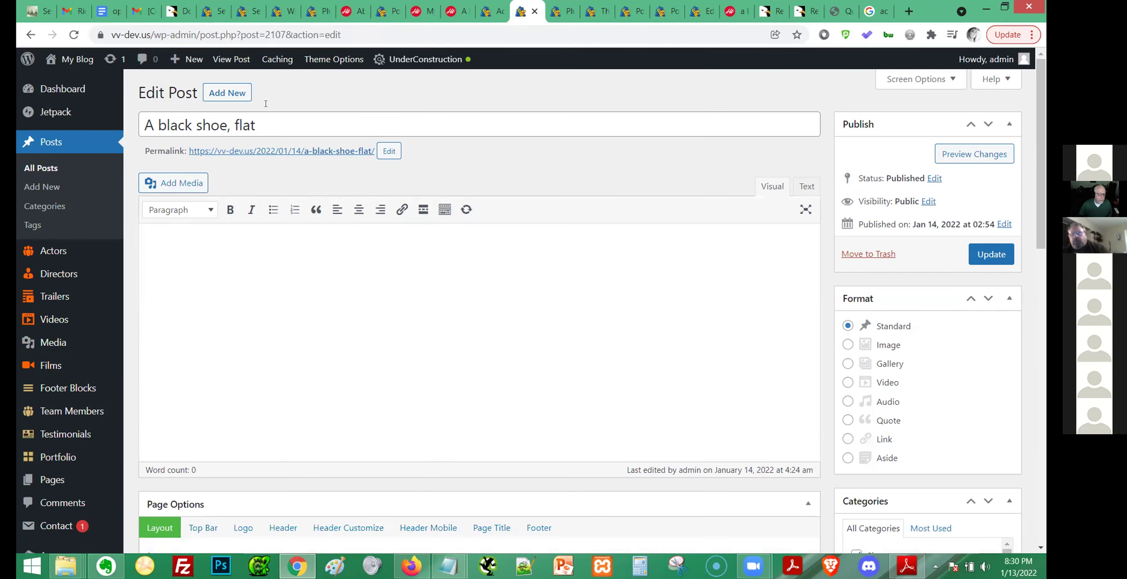
left_click(30, 35)
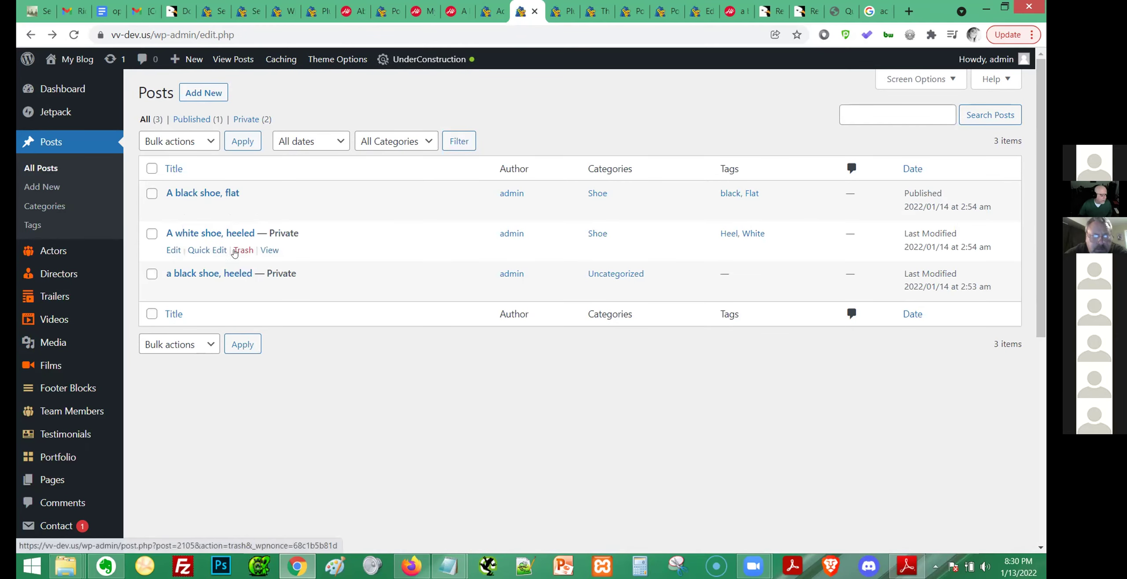
left_click(196, 250)
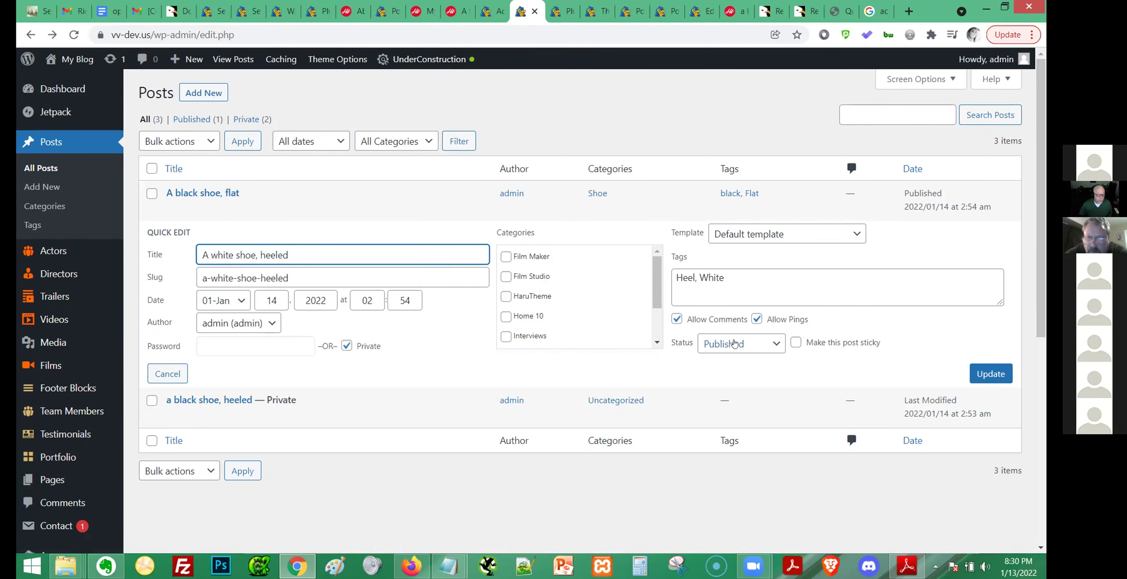
left_click(734, 344)
left_click(708, 351)
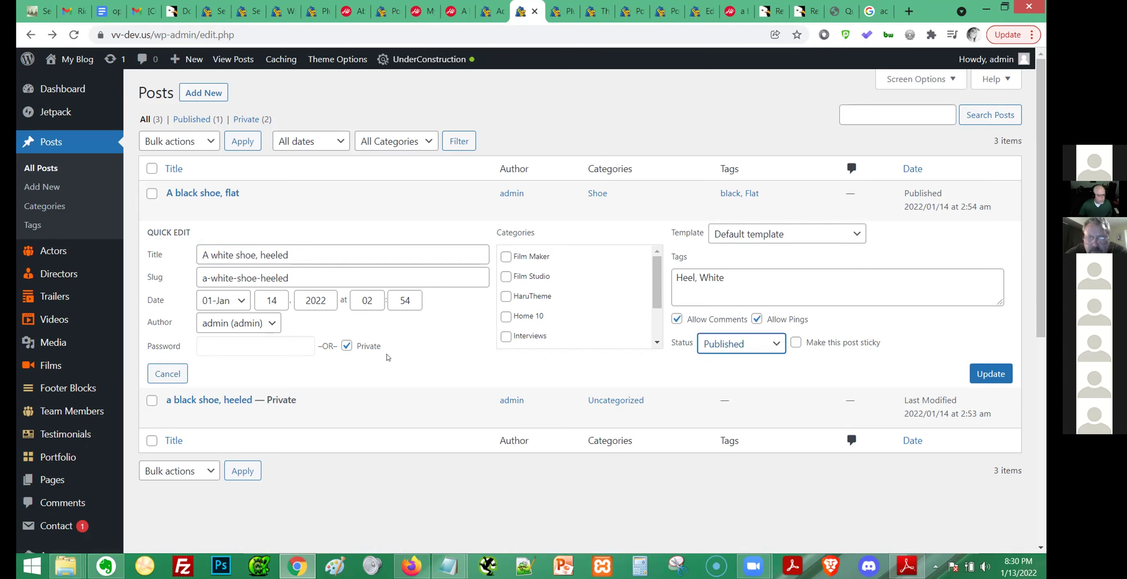
left_click(346, 346)
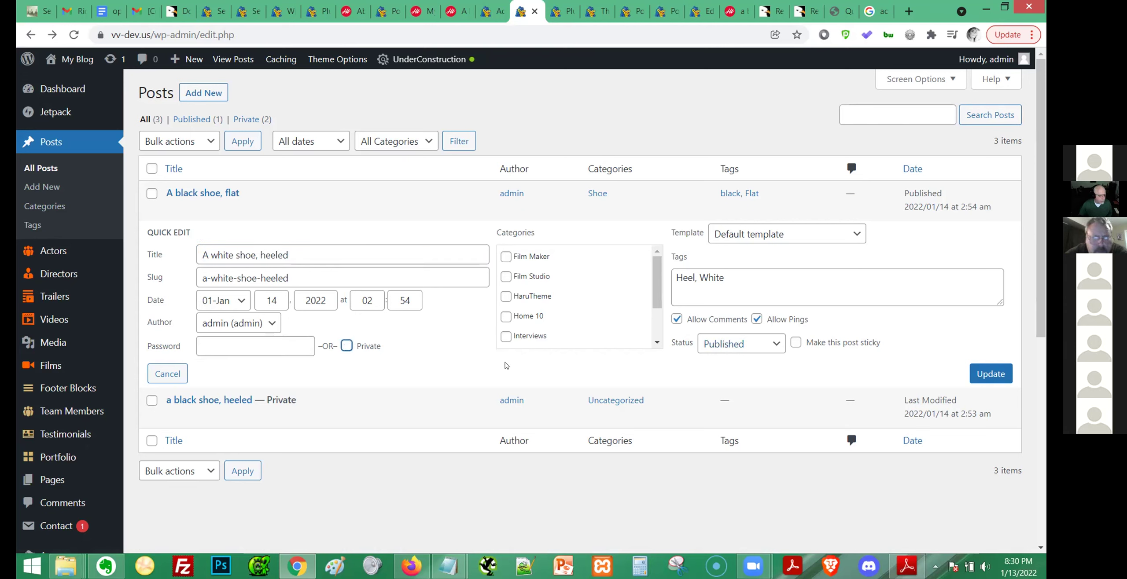
left_click(974, 373)
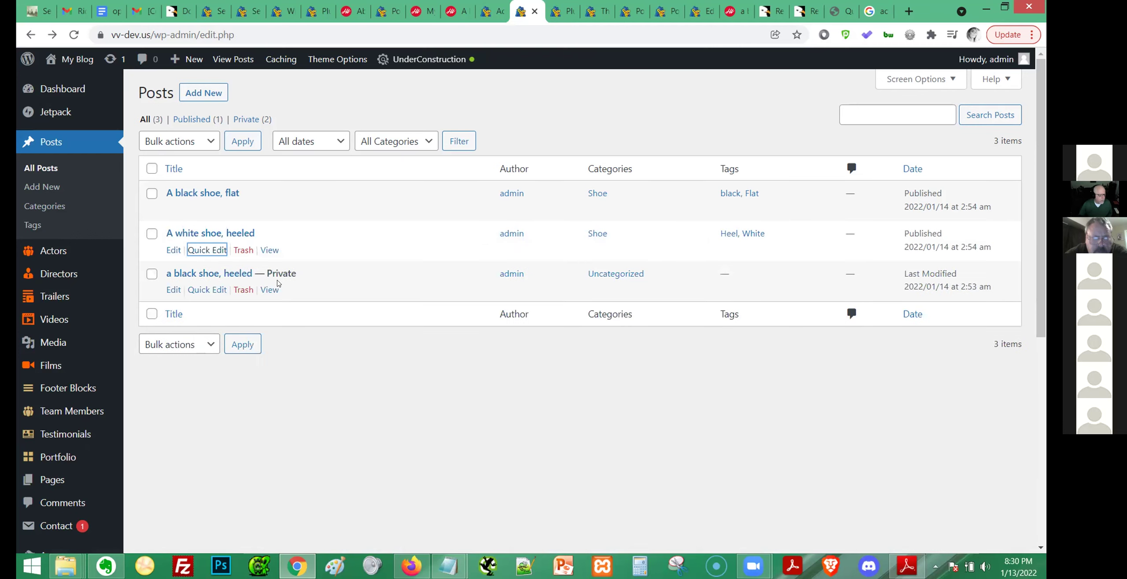
left_click(207, 290)
left_click(346, 386)
left_click(978, 415)
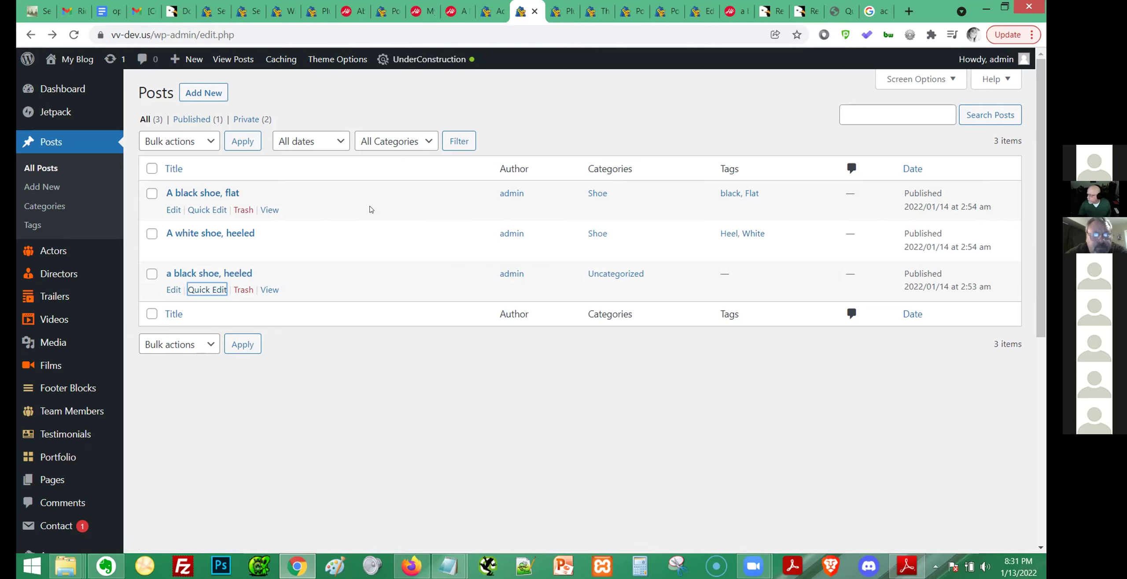
Open 'A black shoe, flat' in the editor and look over its settings.
left_click(174, 210)
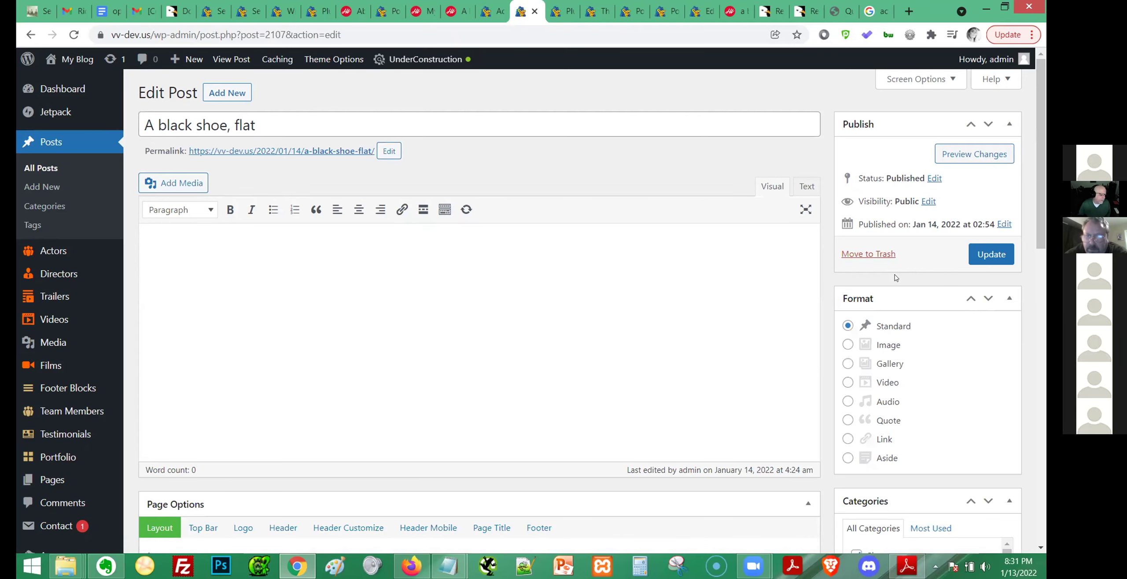
scroll(895, 278, "down", 5)
scroll(898, 275, "down", 2)
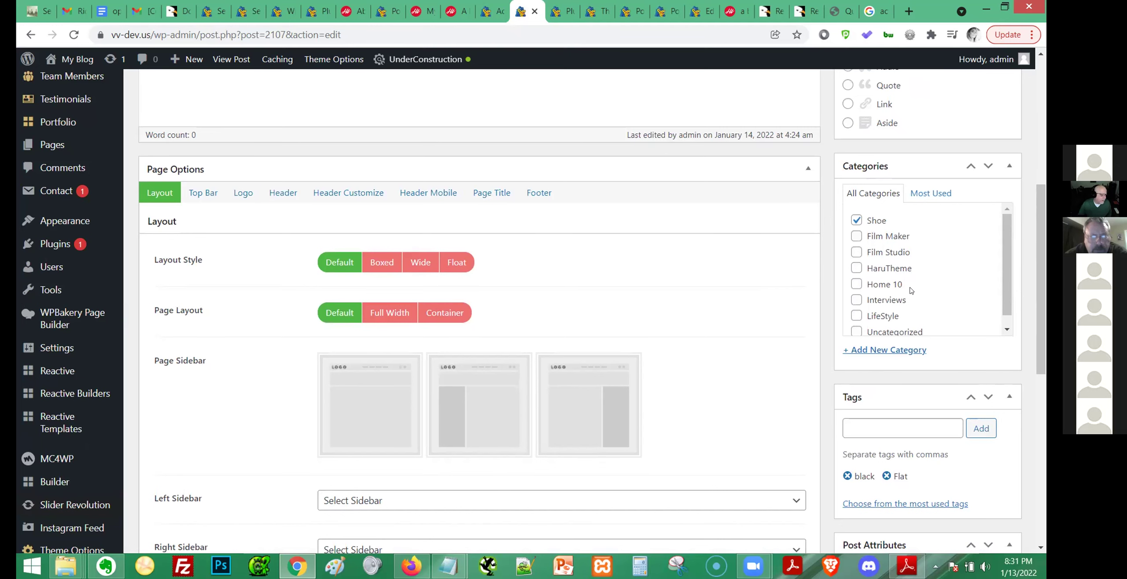
scroll(904, 286, "up", 7)
scroll(90, 433, "down", 10)
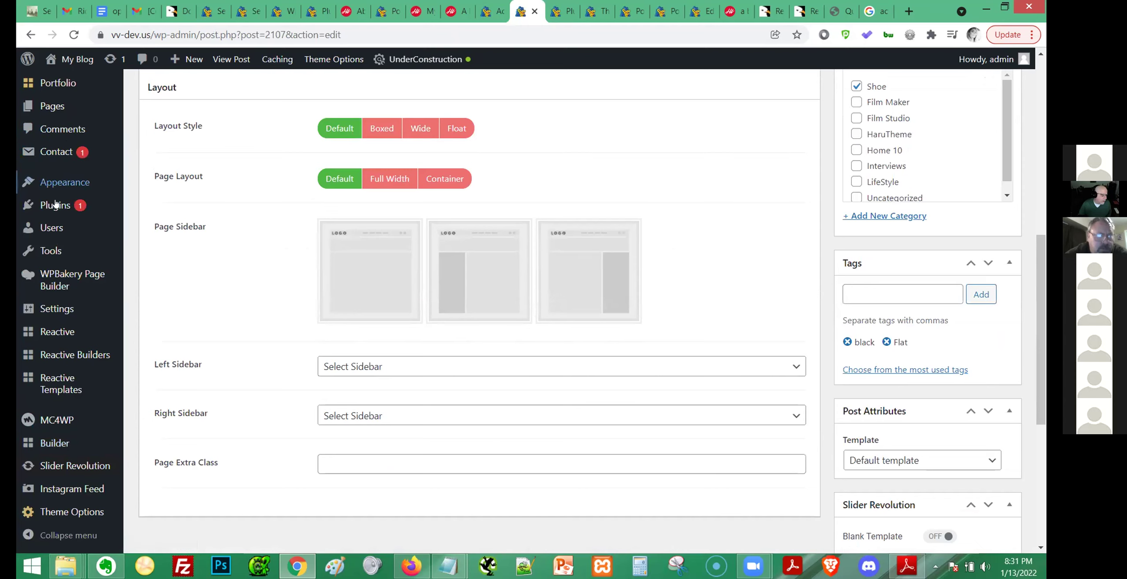
Find Jetpack on the Installed Plugins page and deactivate it.
mouse_move(88, 206)
left_click(130, 208)
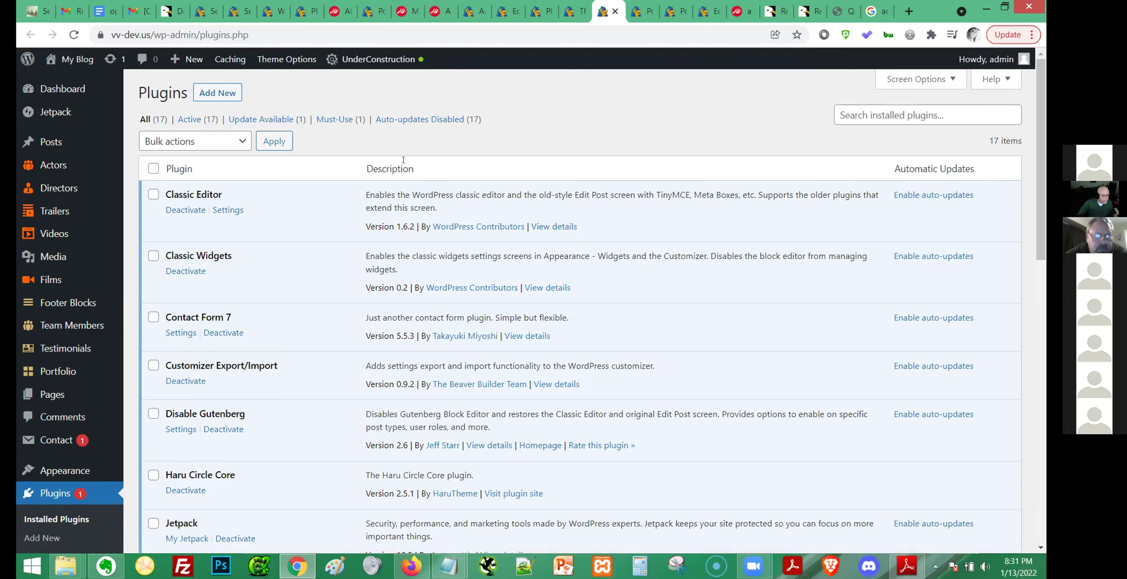
key("ctrl+f")
type("JET")
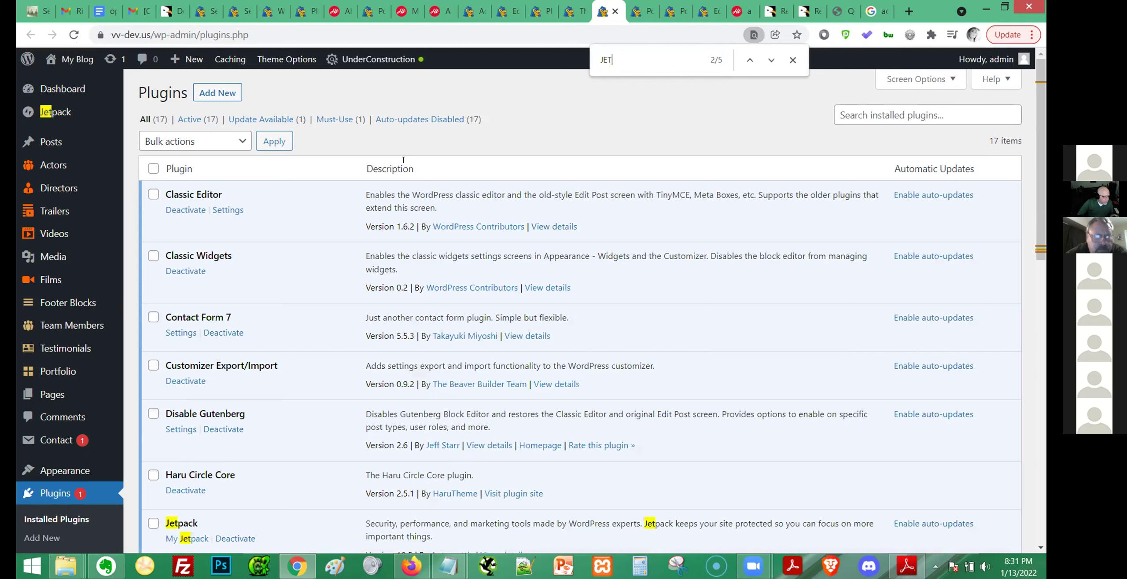
left_click(223, 539)
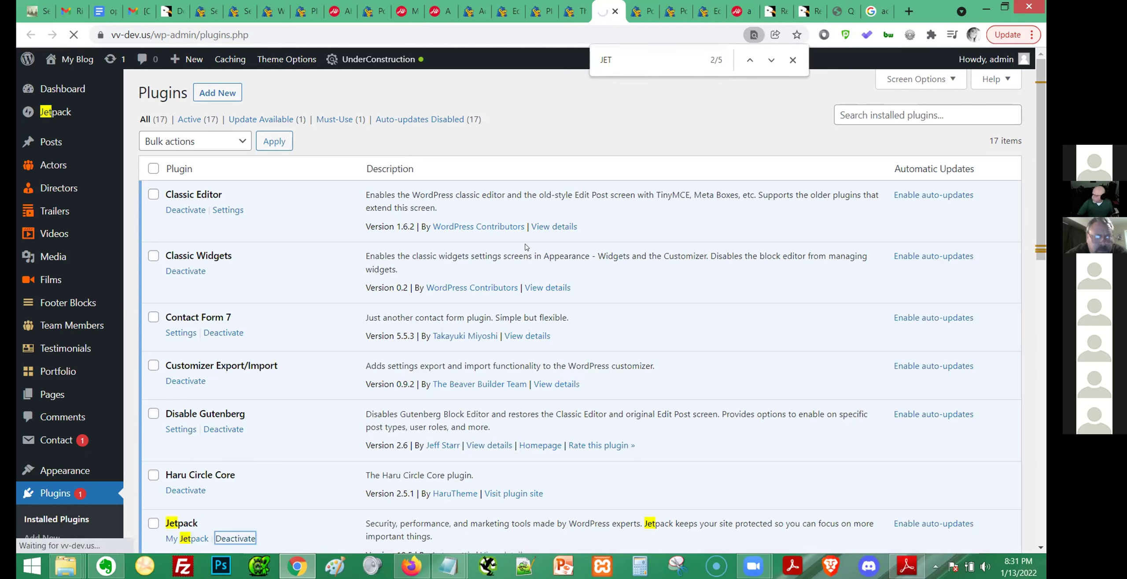
Scroll through the plugin list and highlight the Disable Gutenberg plugin name.
scroll(510, 352, "down", 3)
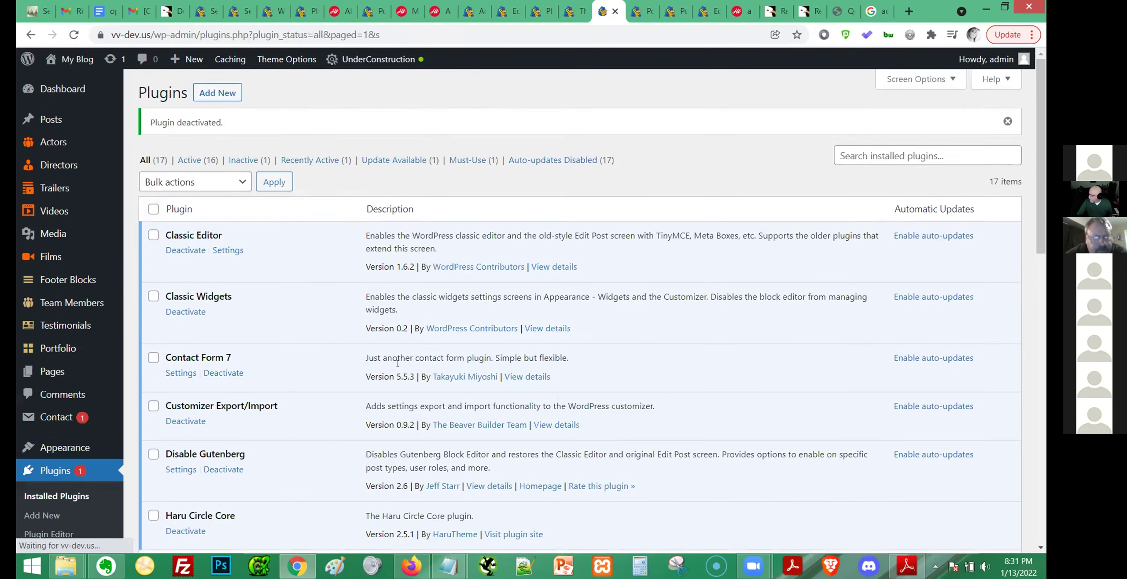
scroll(365, 390, "down", 1)
scroll(365, 389, "down", 1)
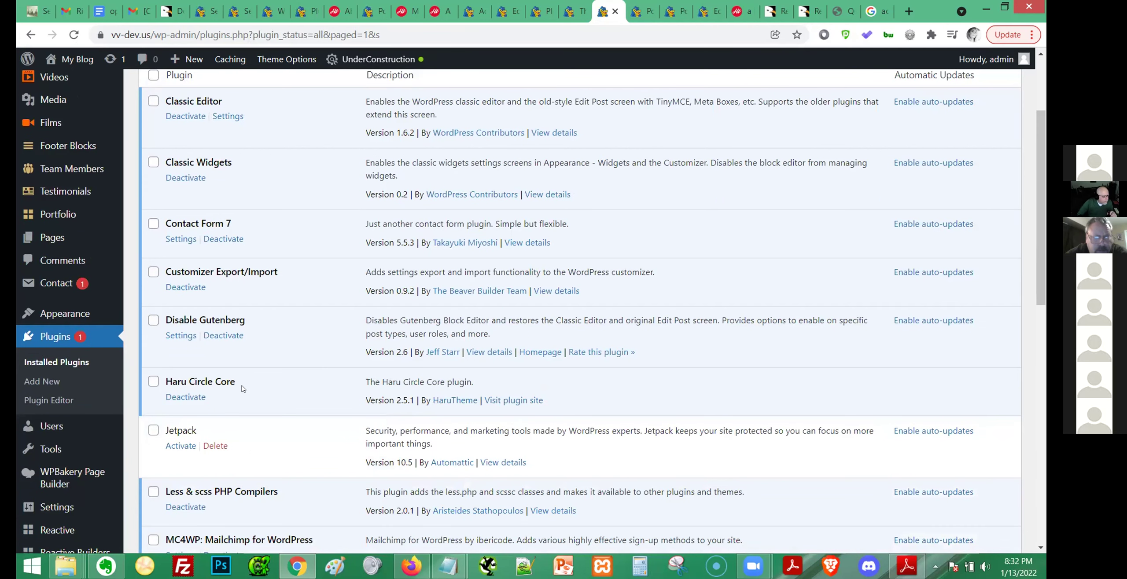
scroll(241, 389, "down", 2)
scroll(242, 390, "down", 6)
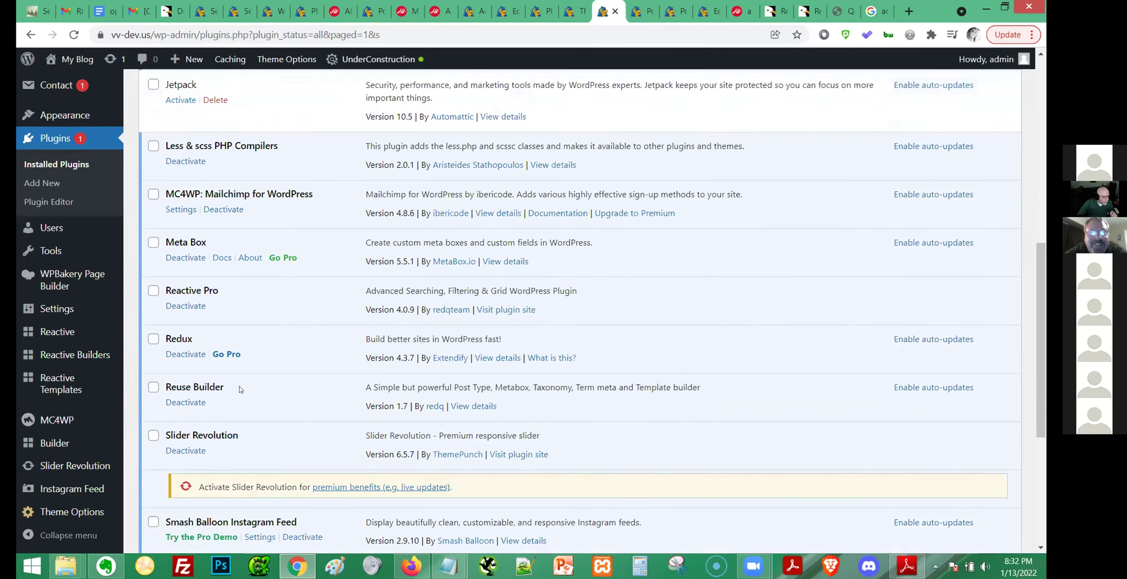
scroll(237, 385, "down", 1)
scroll(240, 389, "up", 5)
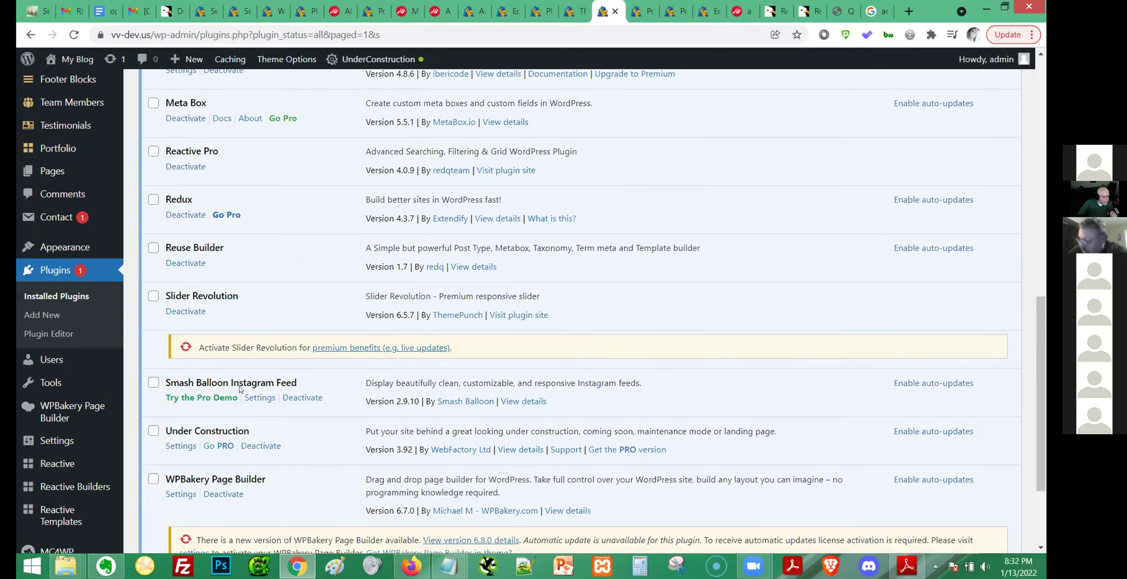
scroll(241, 390, "up", 3)
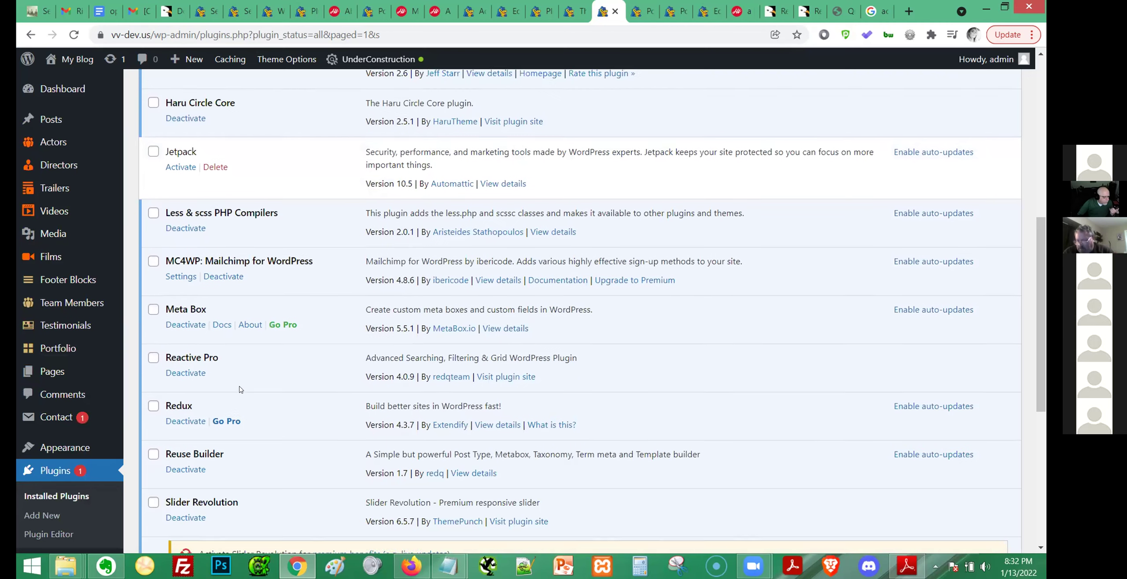
scroll(240, 390, "up", 9)
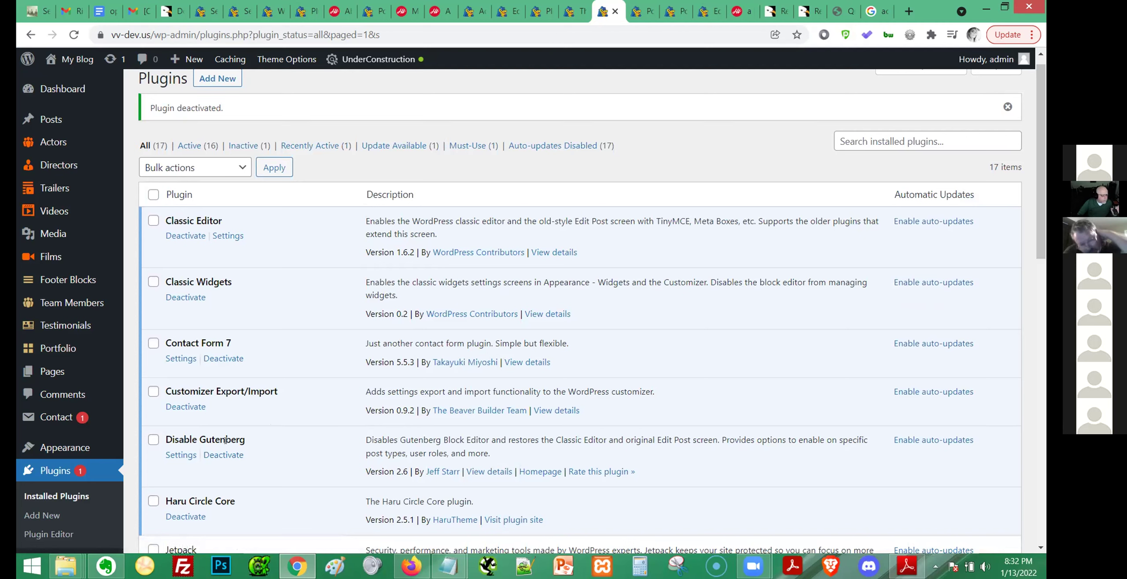
left_click_drag(171, 440, 243, 439)
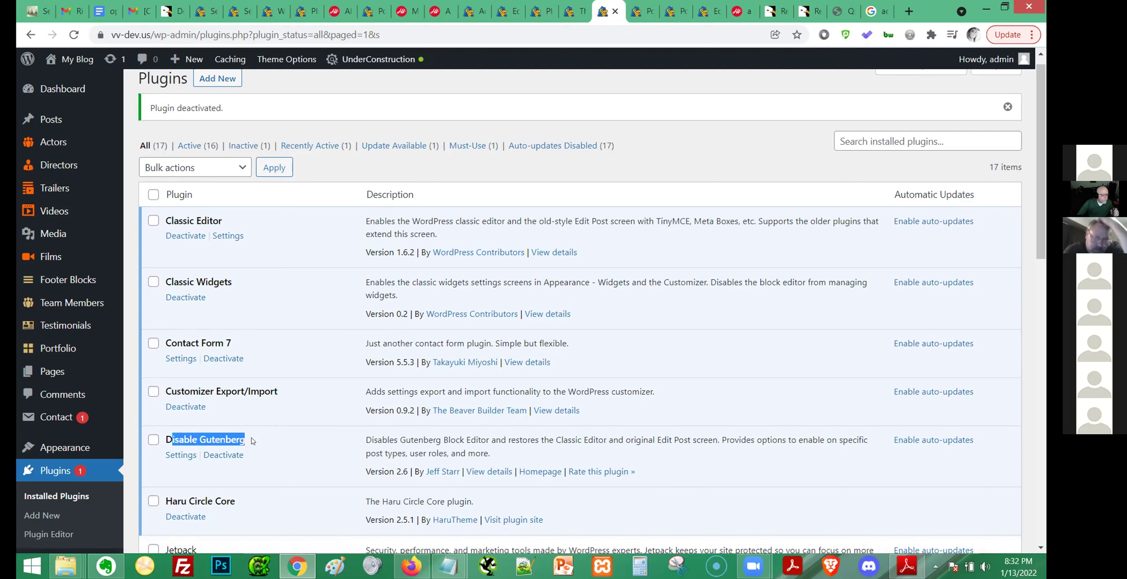
left_click(276, 445)
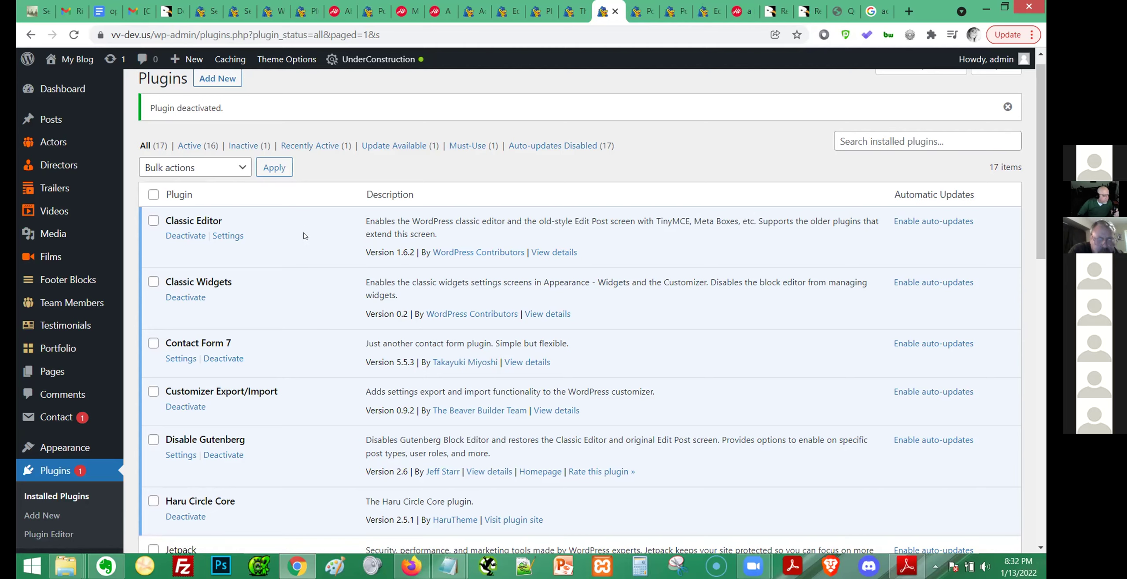
scroll(305, 236, "down", 8)
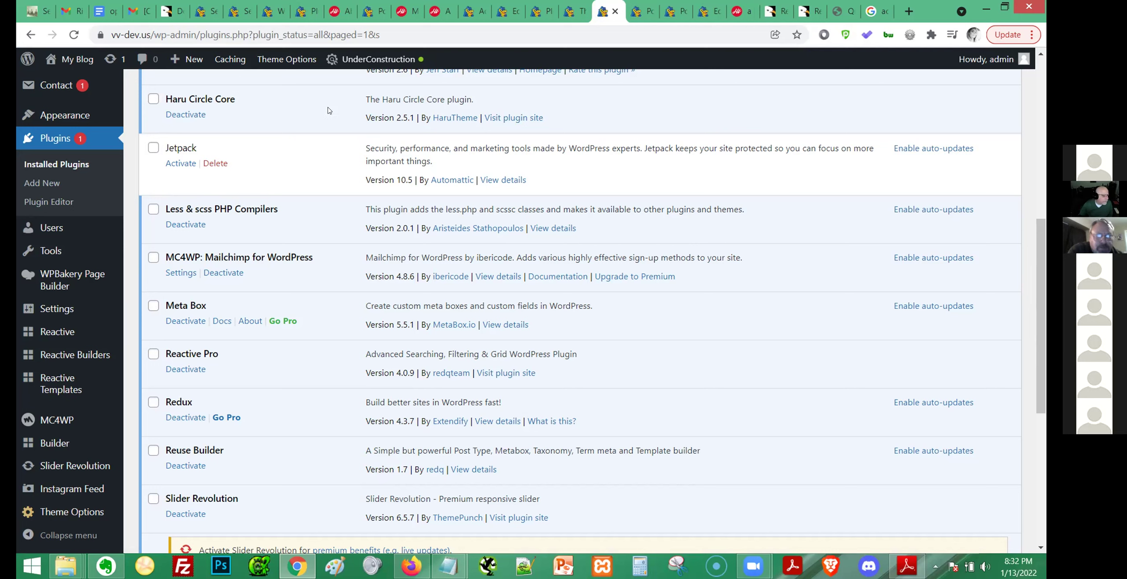
left_click(194, 115)
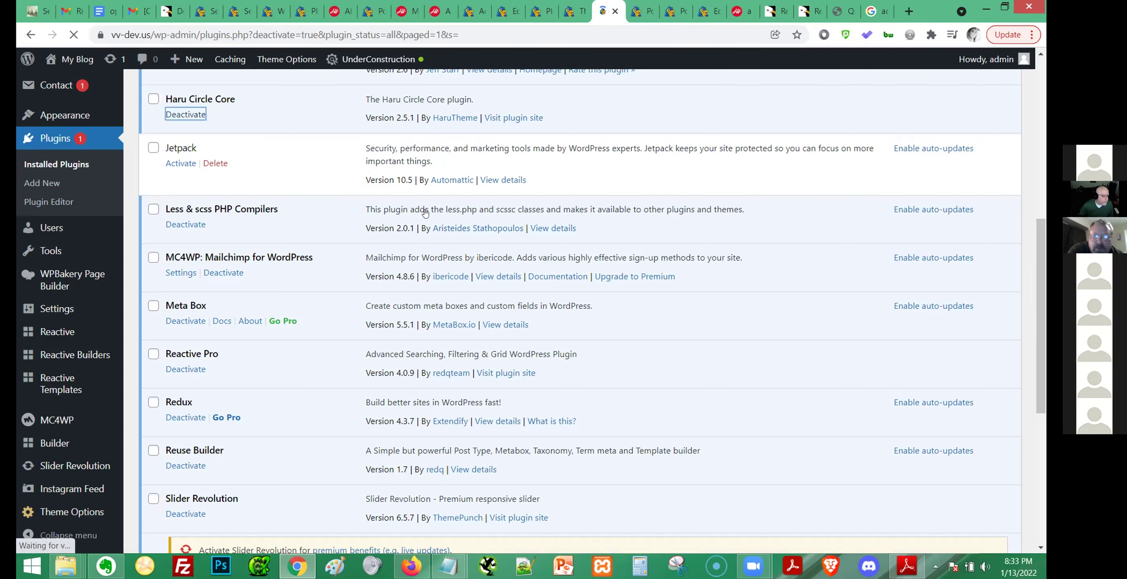
scroll(433, 220, "down", 8)
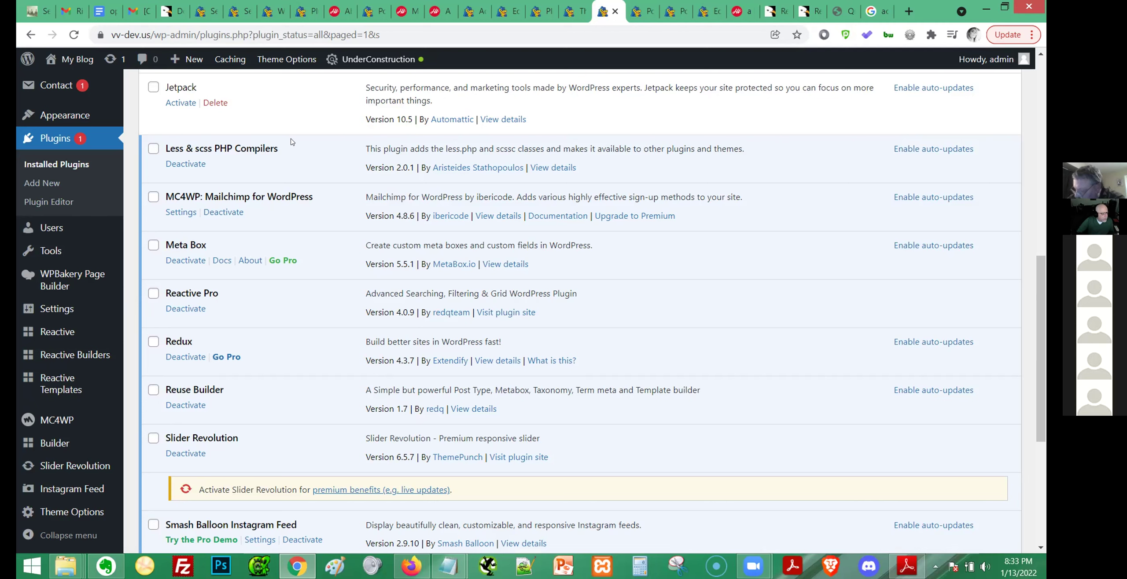
left_click(185, 163)
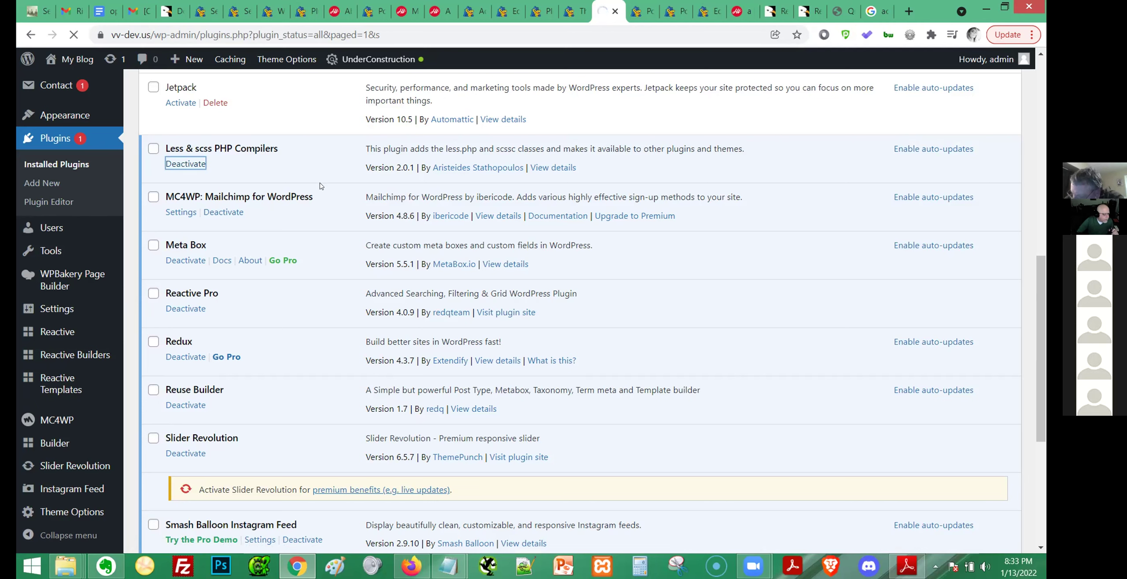
scroll(320, 186, "down", 1)
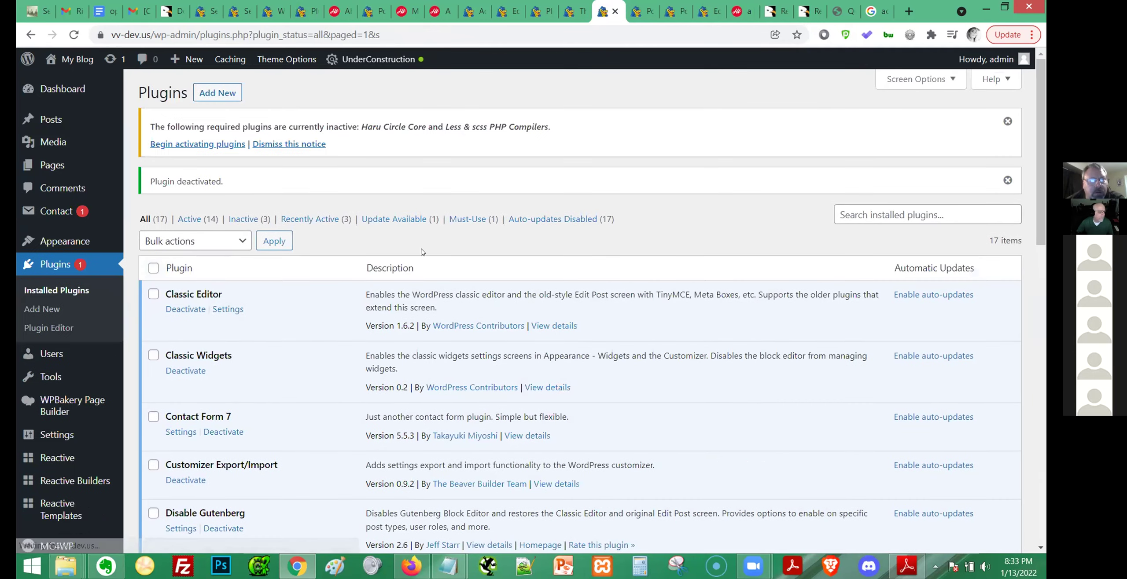
scroll(440, 323, "down", 10)
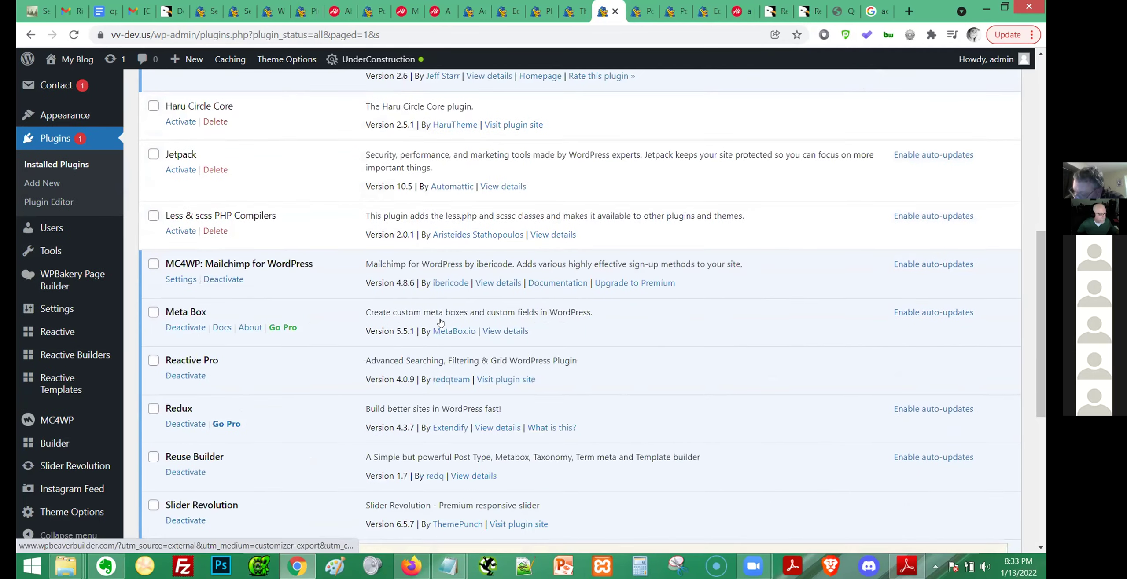
scroll(441, 322, "down", 3)
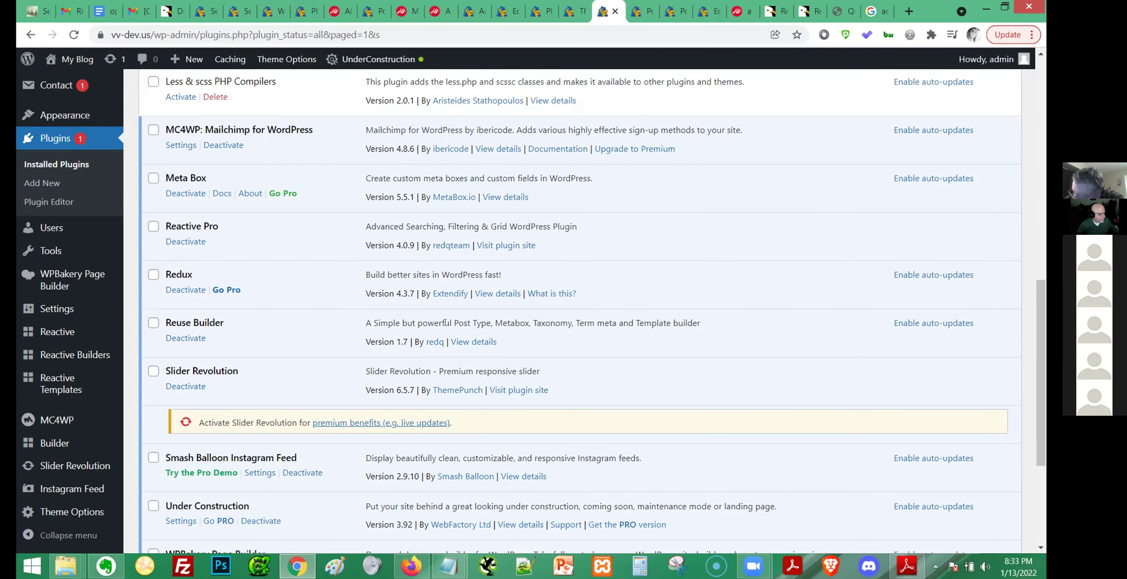
scroll(447, 300, "down", 3)
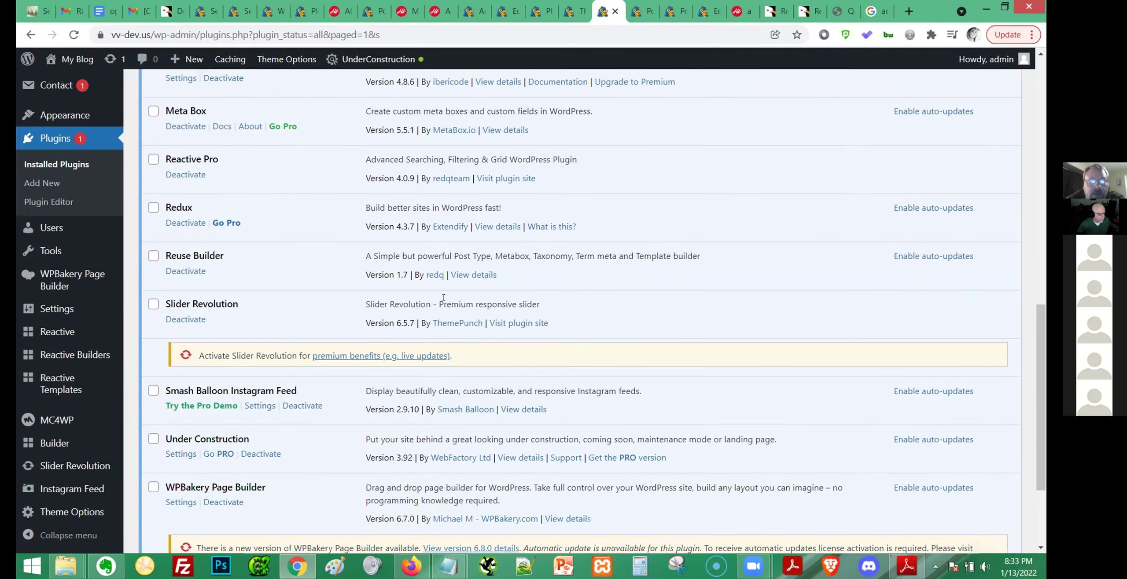
scroll(446, 300, "down", 2)
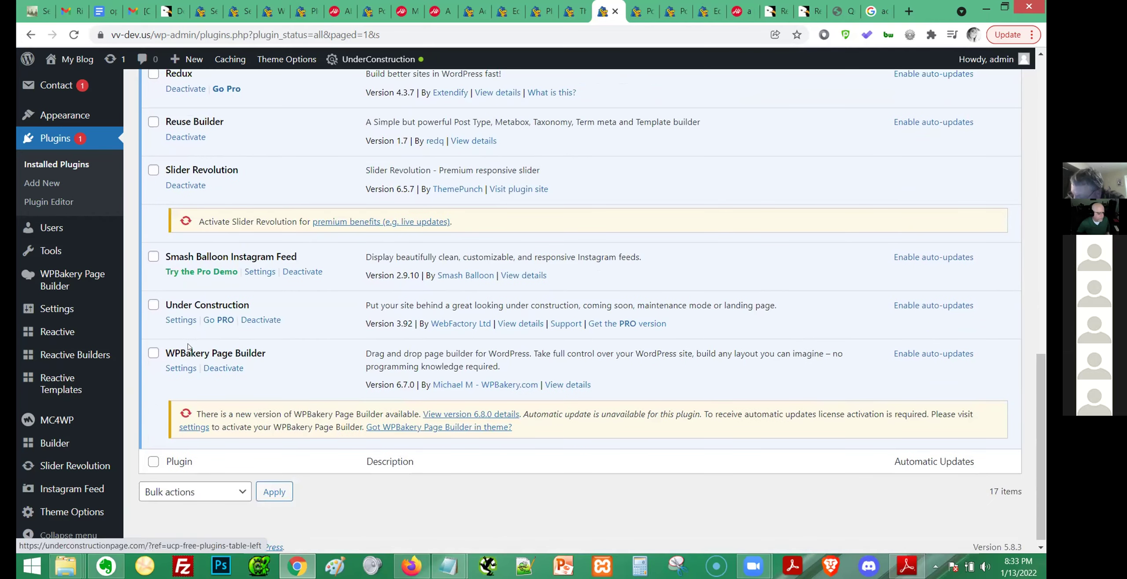
scroll(353, 373, "up", 3)
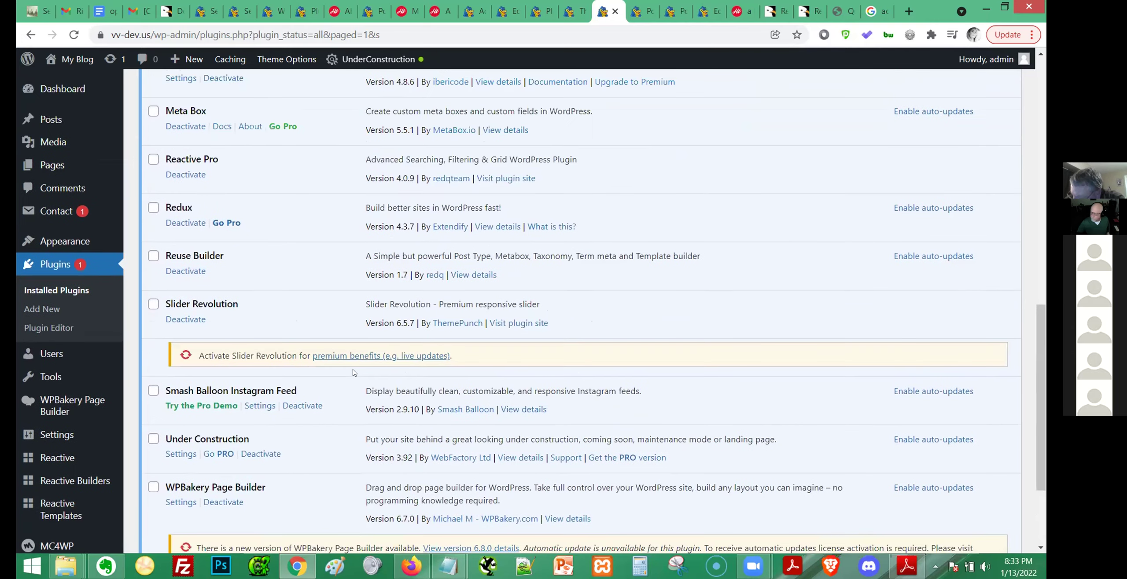
scroll(354, 373, "up", 2)
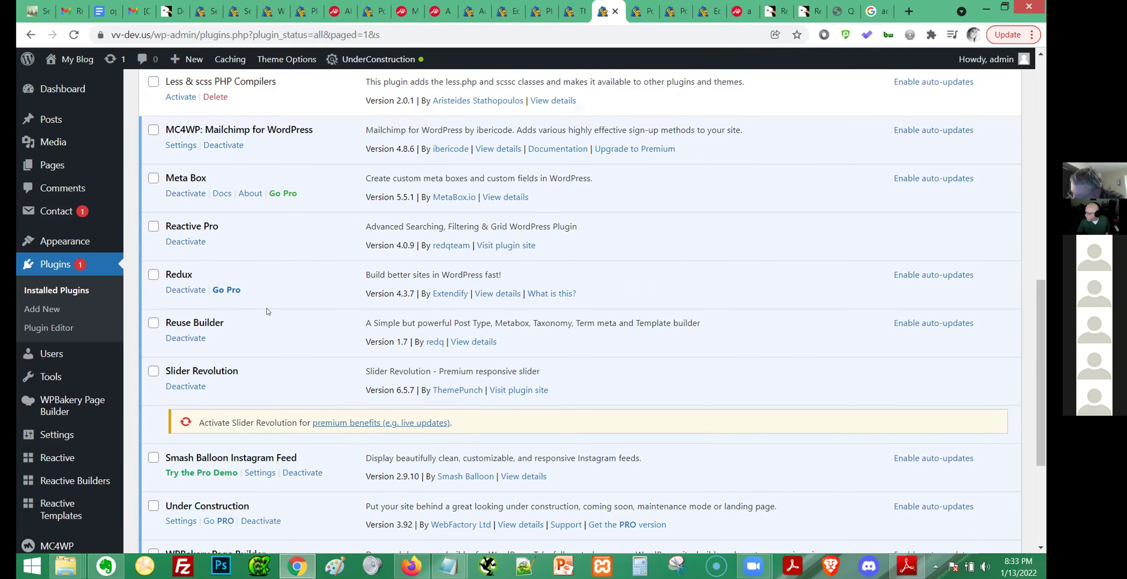
scroll(267, 312, "down", 5)
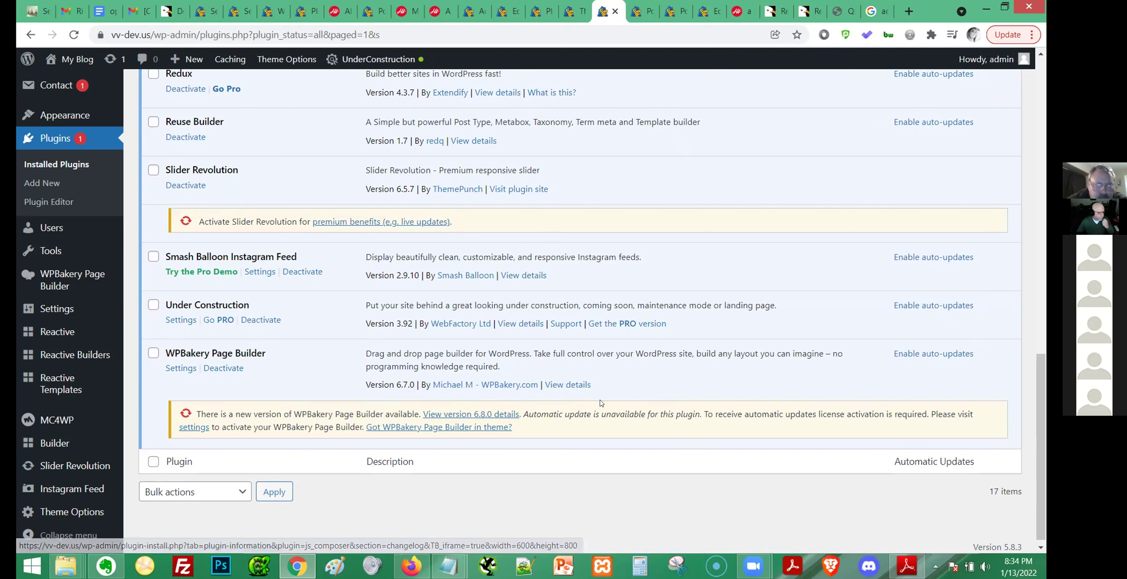
scroll(601, 403, "up", 2)
scroll(602, 403, "up", 2)
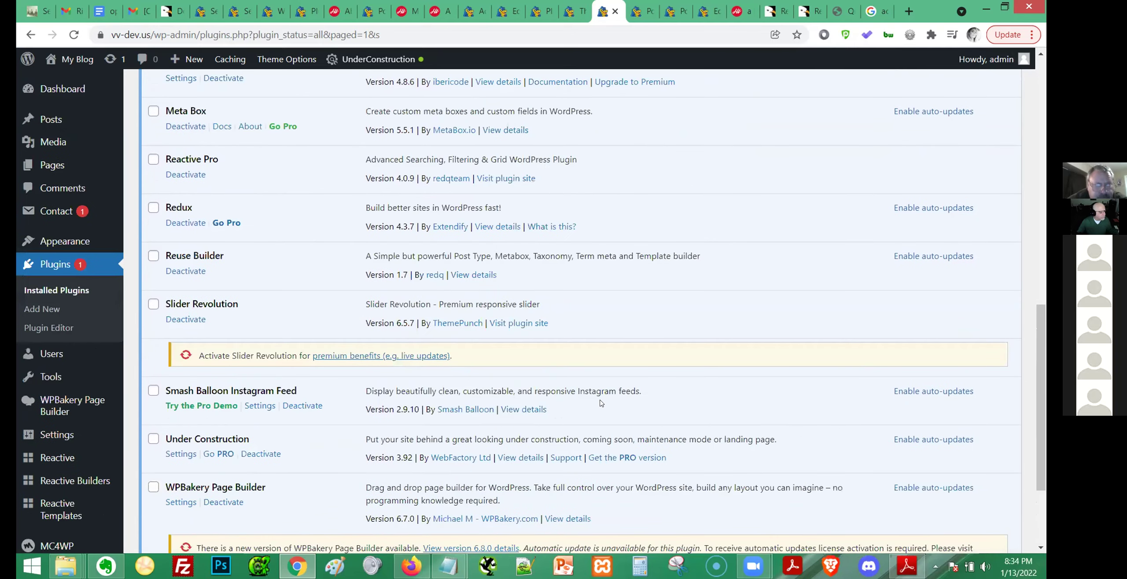
scroll(601, 403, "up", 15)
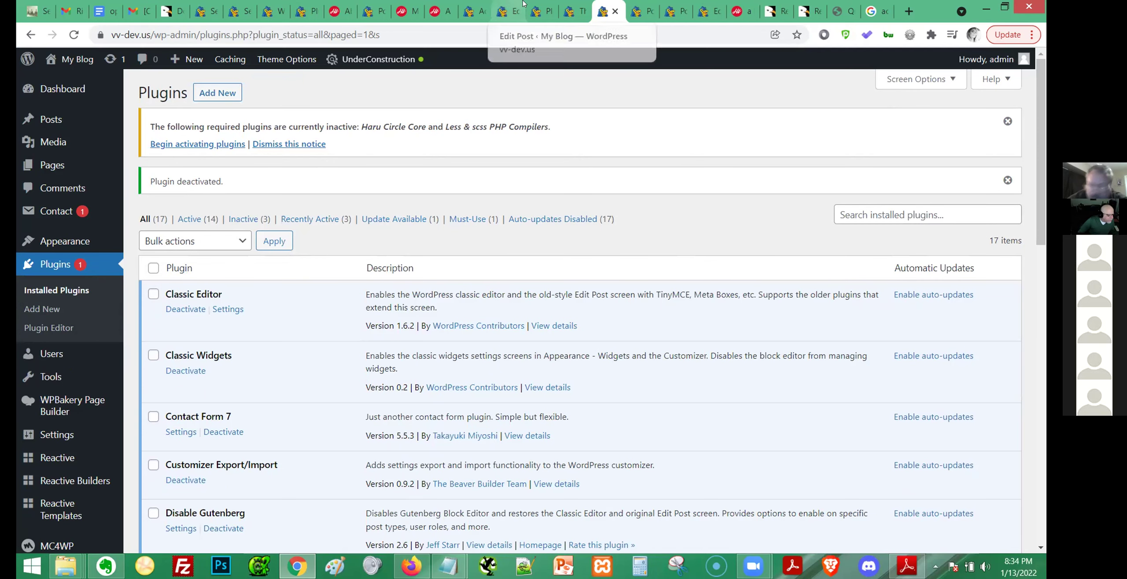
scroll(19, 503, "down", 9)
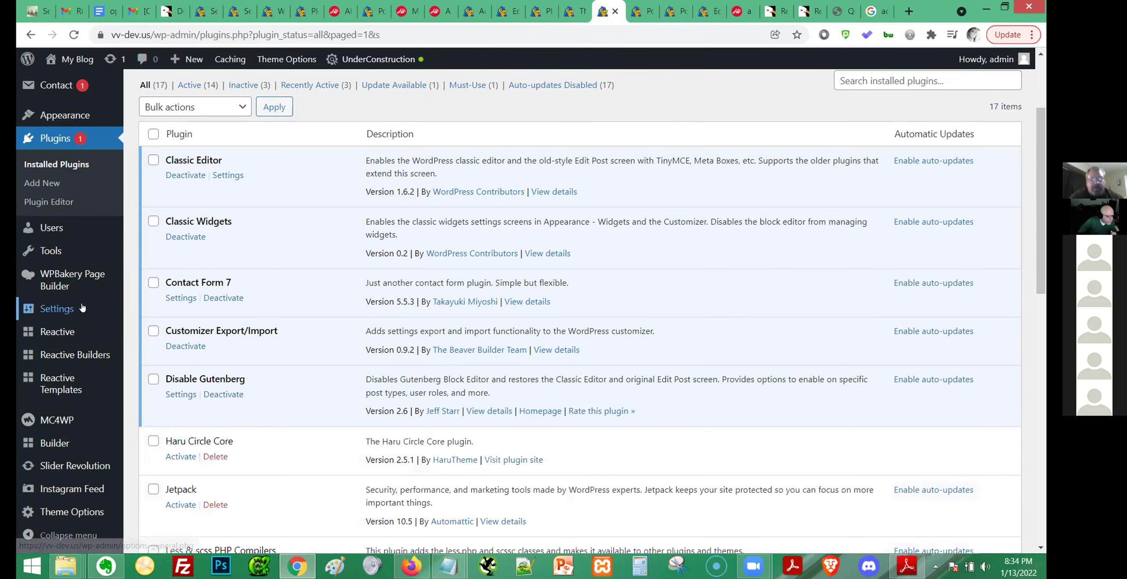
scroll(19, 503, "down", 5)
mouse_move(55, 391)
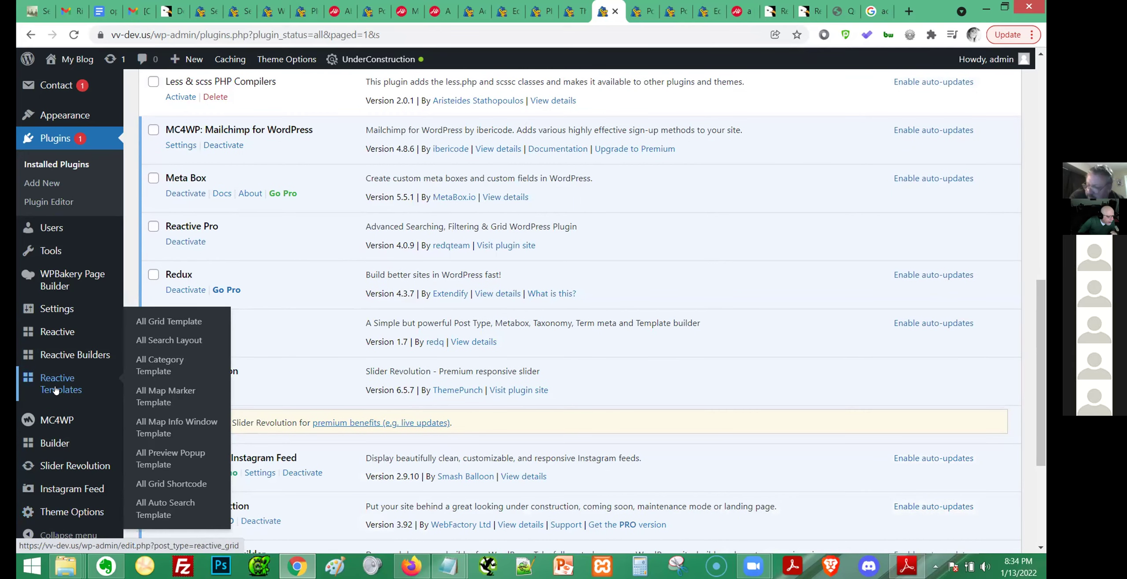
Start a new grid template from Reactive Templates, then abandon it.
left_click(55, 391)
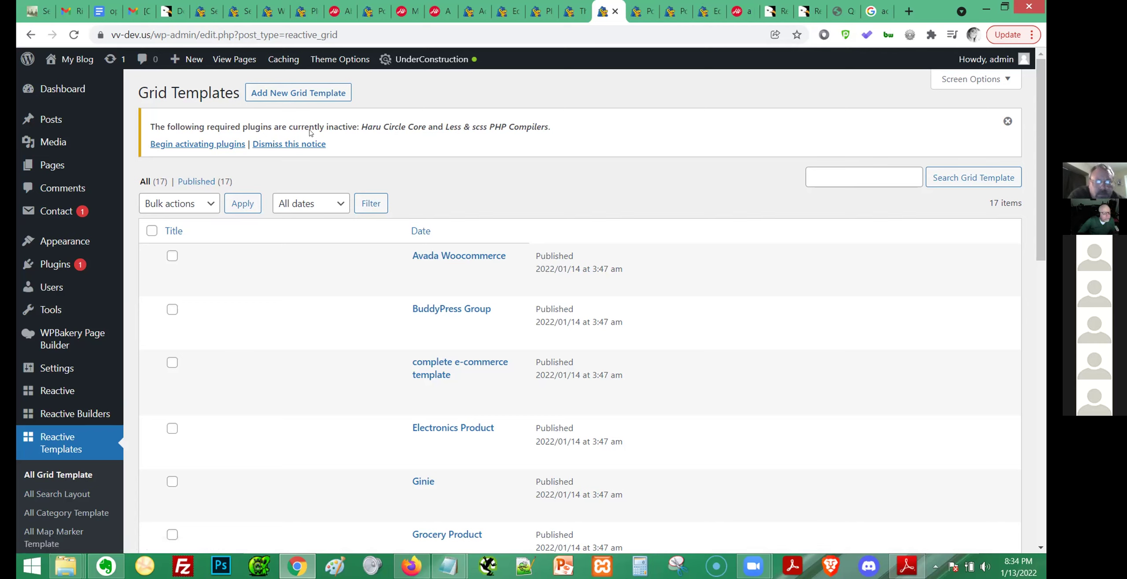
left_click(307, 97)
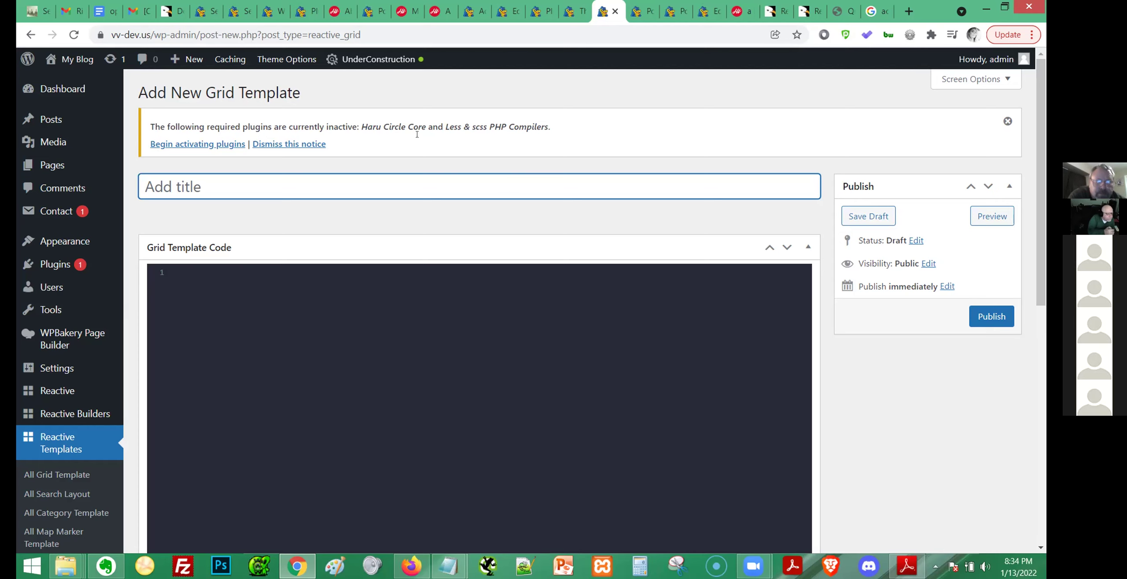
scroll(517, 154, "down", 5)
scroll(518, 154, "down", 2)
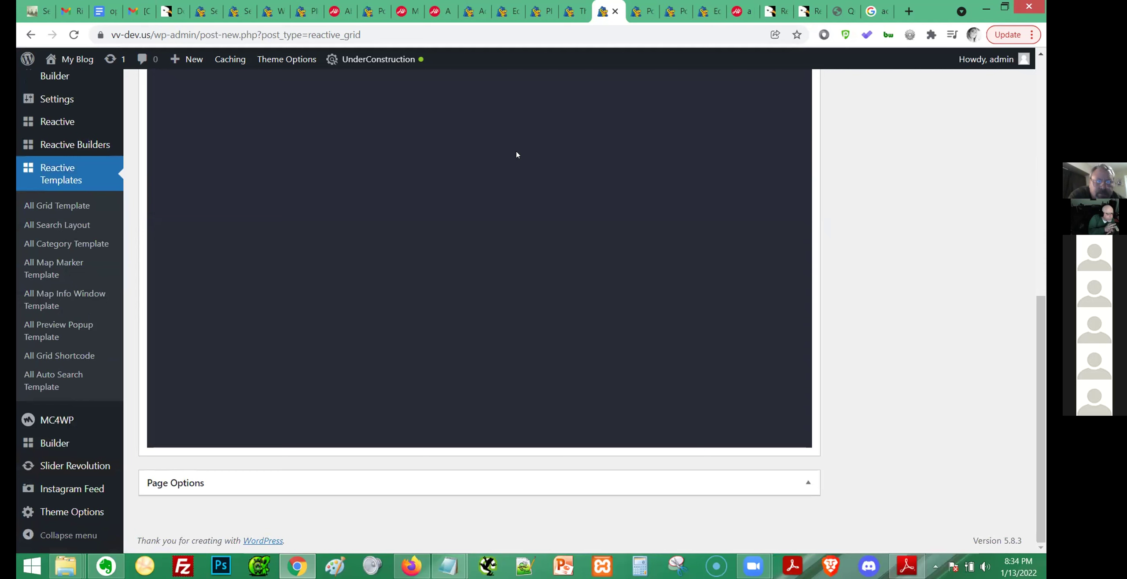
scroll(775, 433, "up", 8)
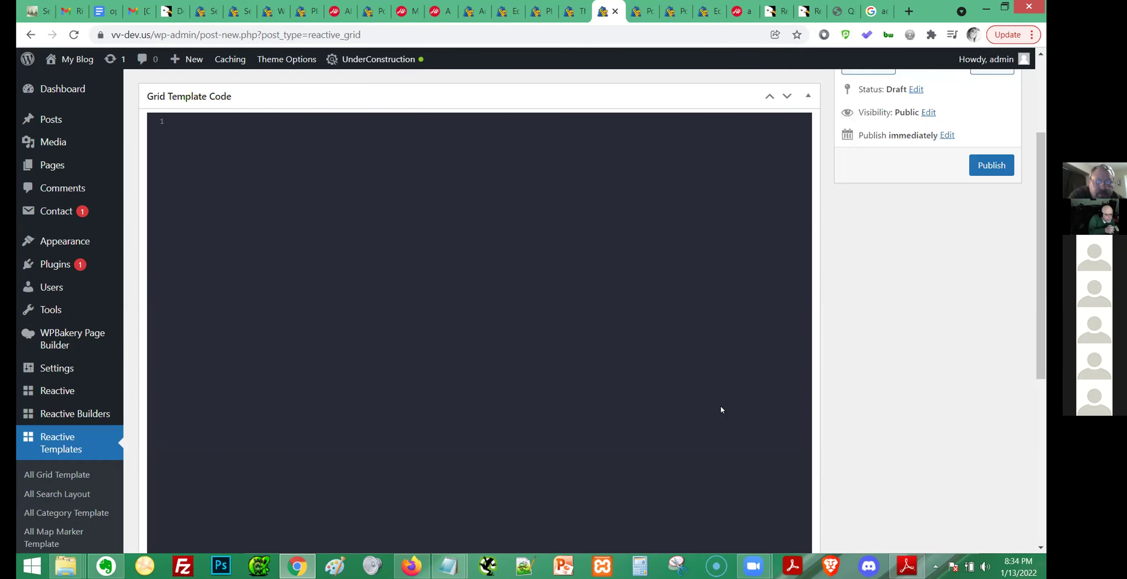
left_click(291, 178)
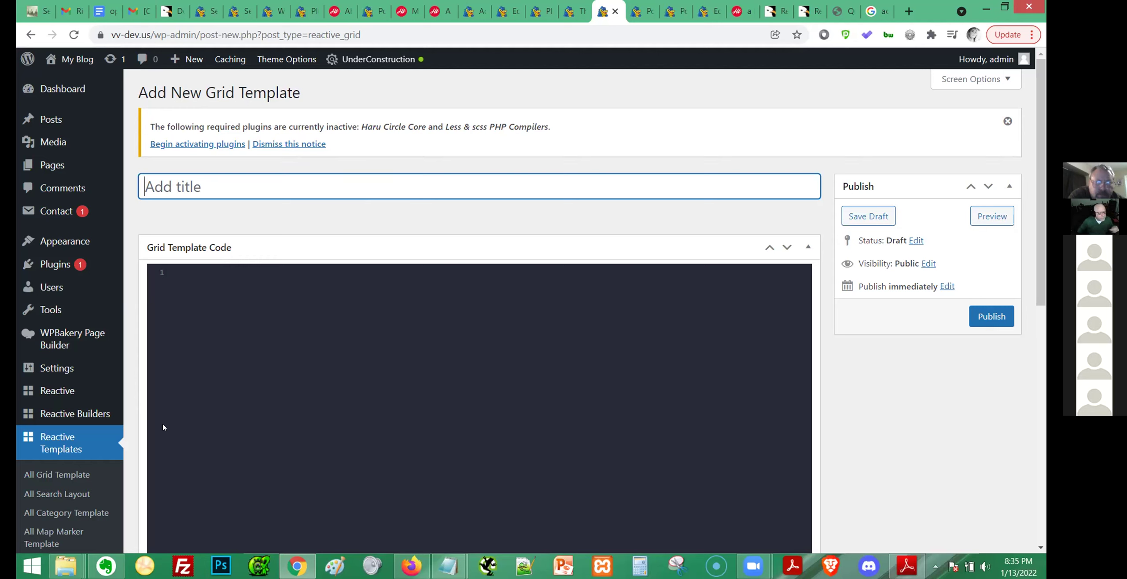
left_click(29, 36)
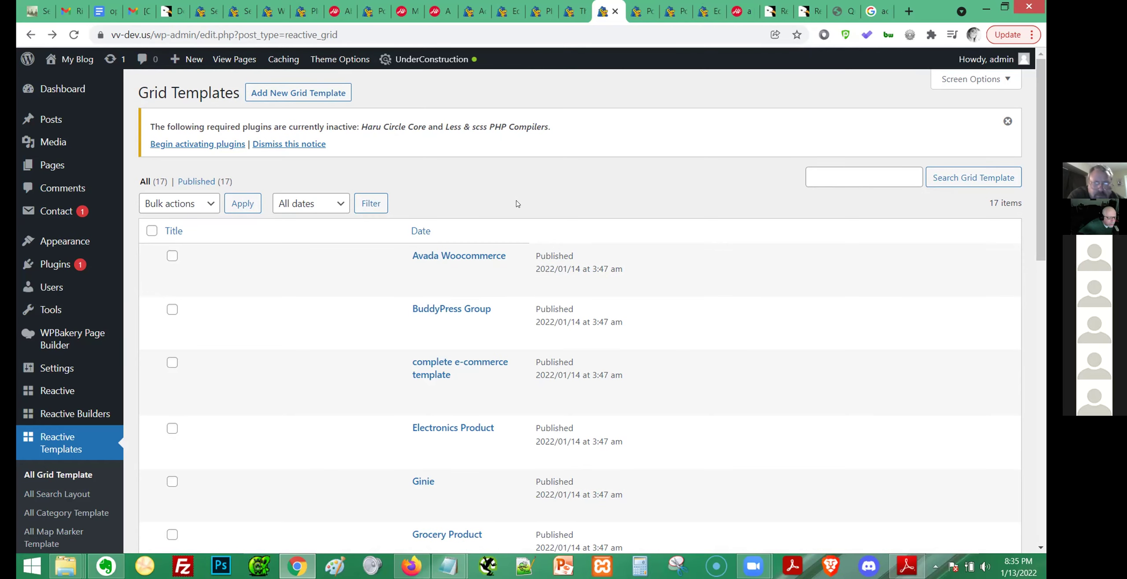
Find the 'Simple' grid template, tick it and apply the bulk action.
scroll(530, 273, "down", 5)
scroll(530, 273, "down", 3)
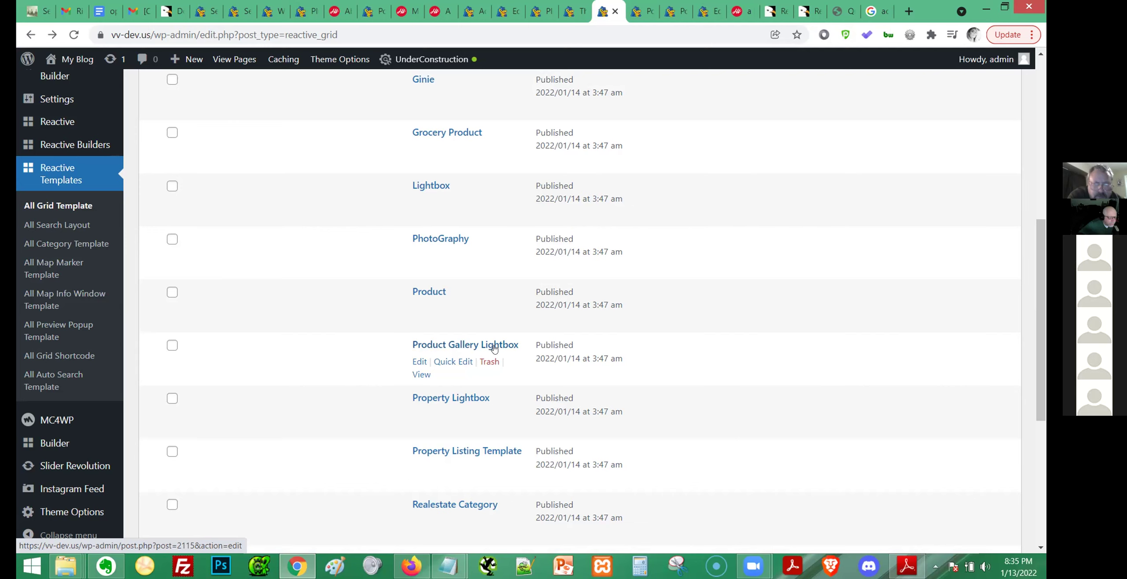
scroll(525, 355, "down", 6)
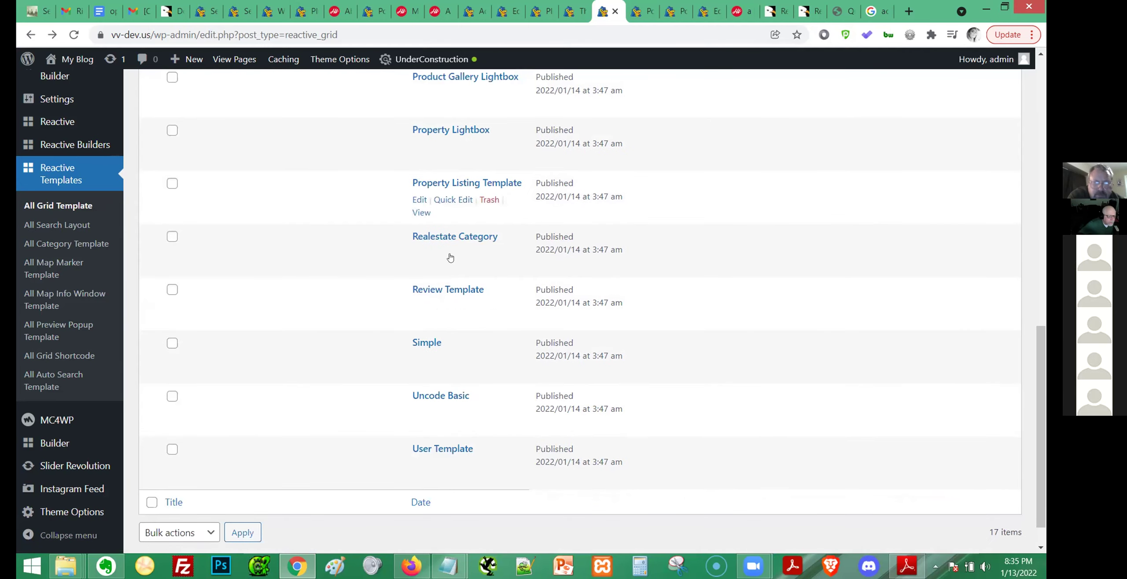
scroll(443, 186, "up", 5)
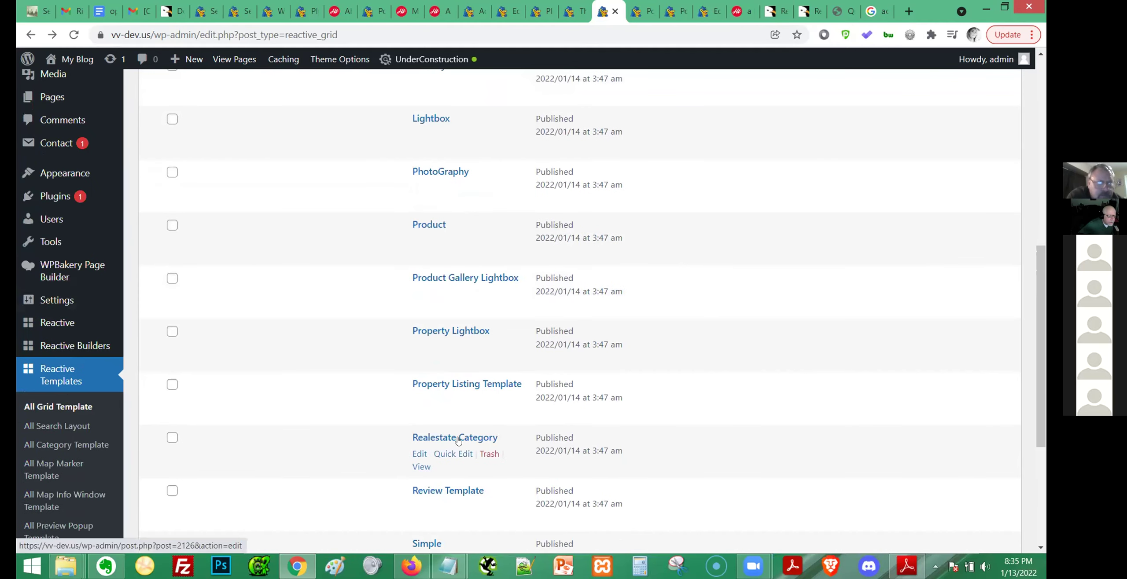
key("ctrl+f")
type("SIMPLE")
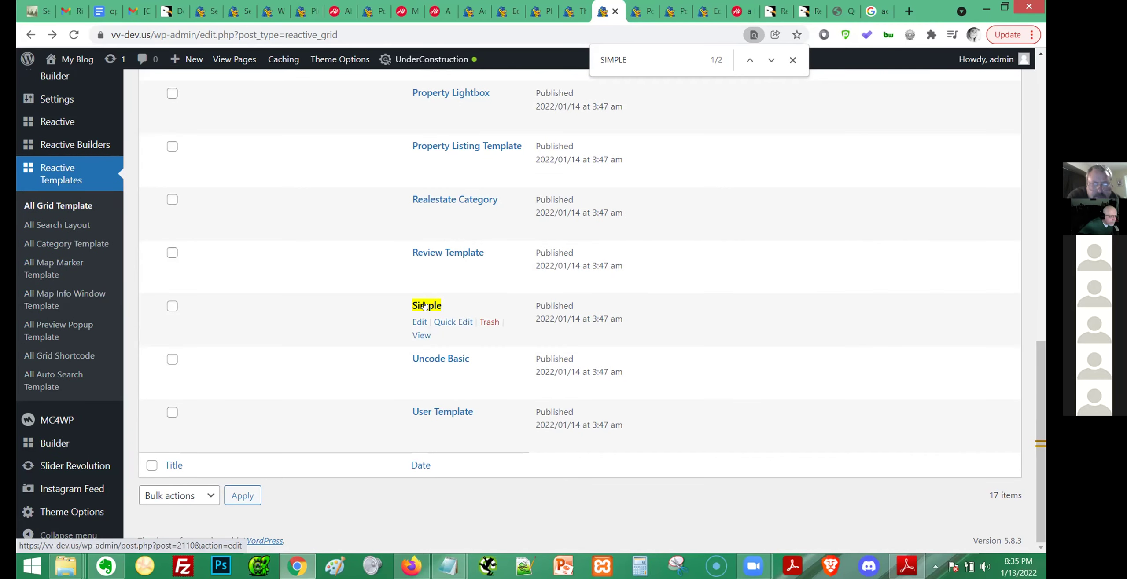
left_click(171, 307)
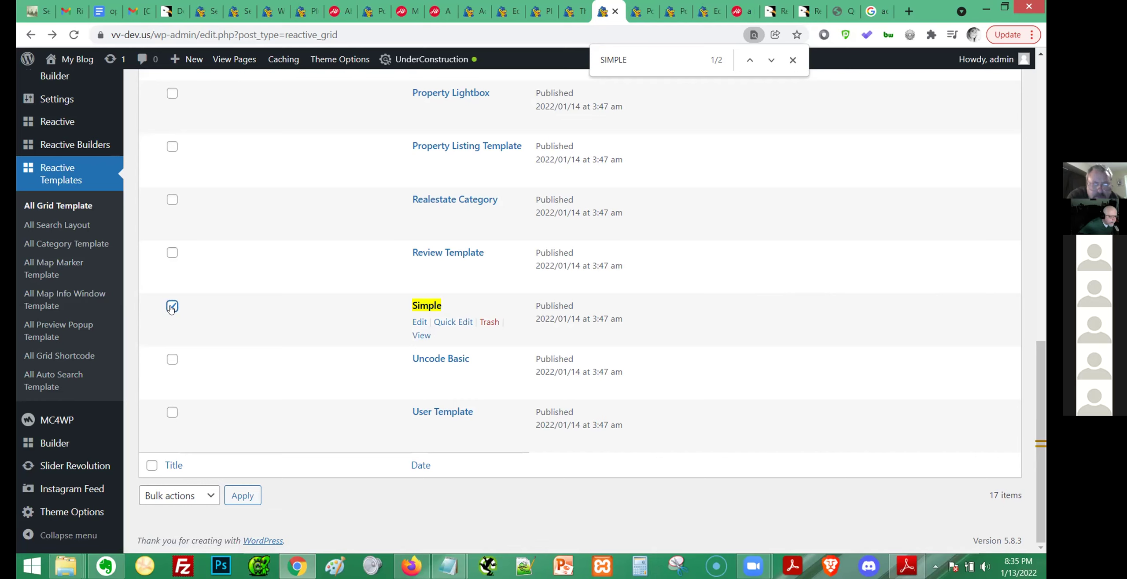
left_click(244, 498)
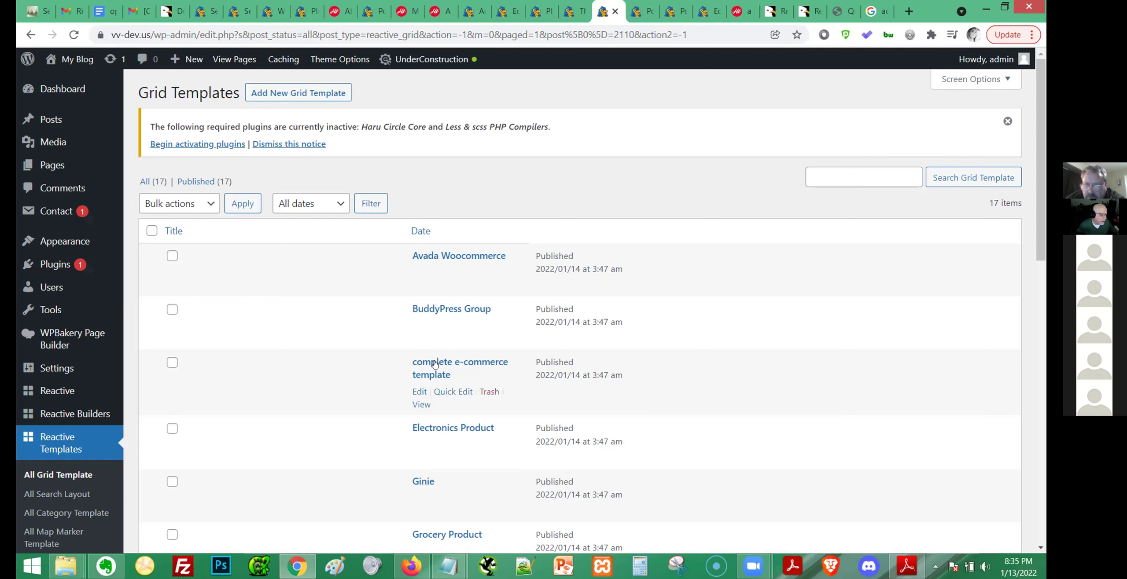
Open the complete e-commerce template, then switch to the Reactive Pro documentation PDF.
left_click(454, 358)
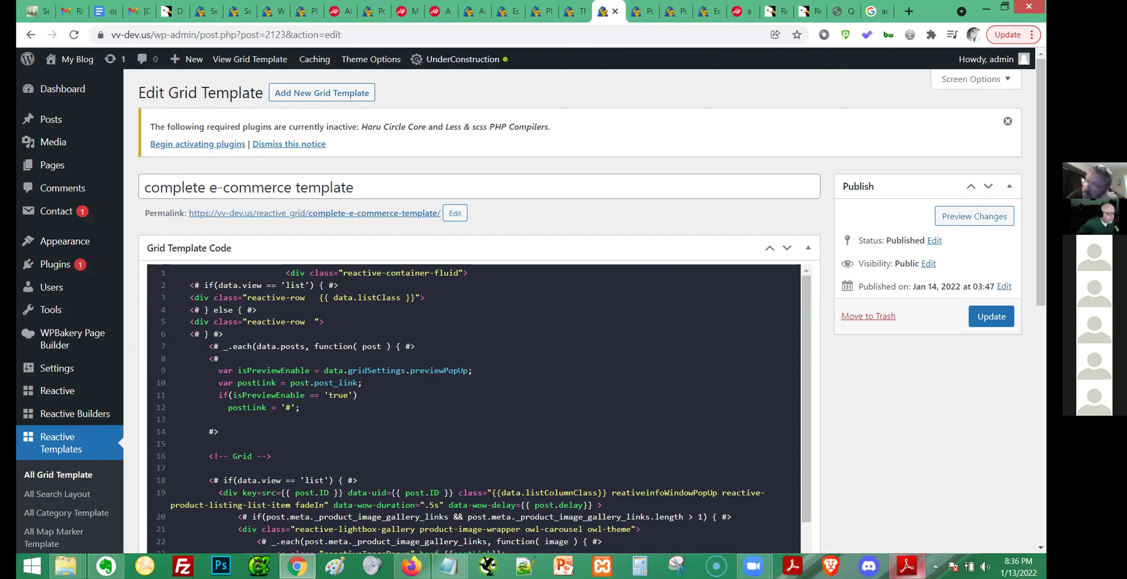
left_click(907, 567)
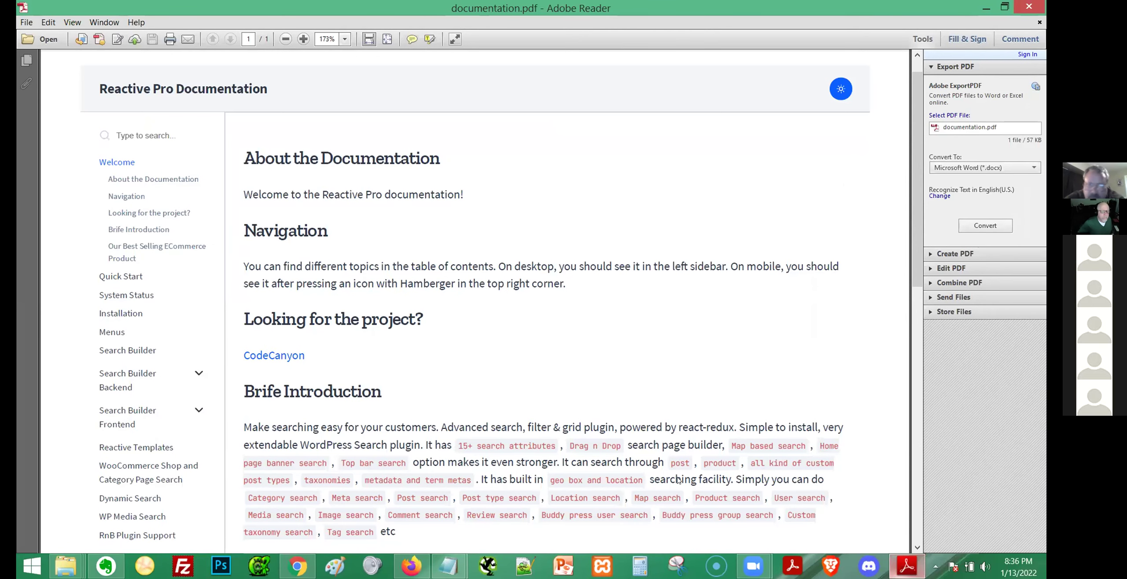
Read the PDF's welcome and introduction sections, then minimize Adobe Reader.
scroll(675, 480, "down", 2)
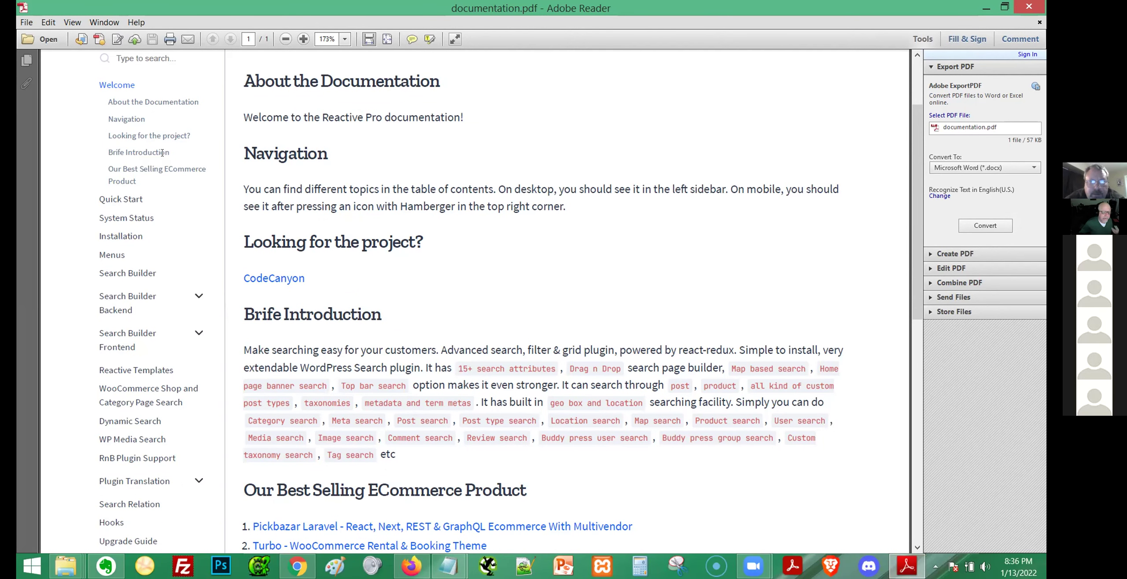
scroll(161, 216, "down", 2)
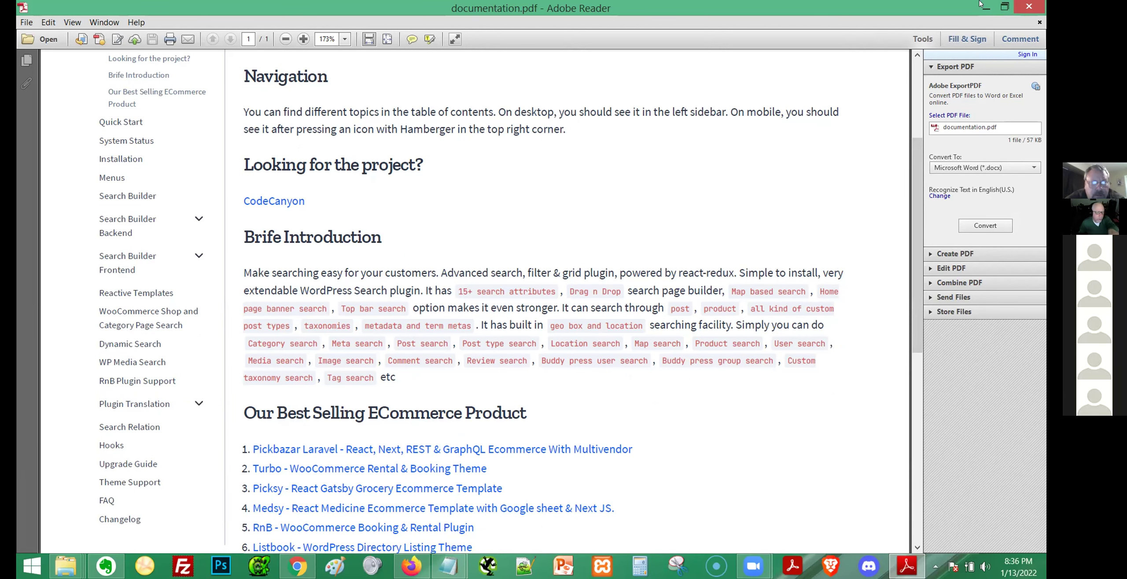
left_click(985, 6)
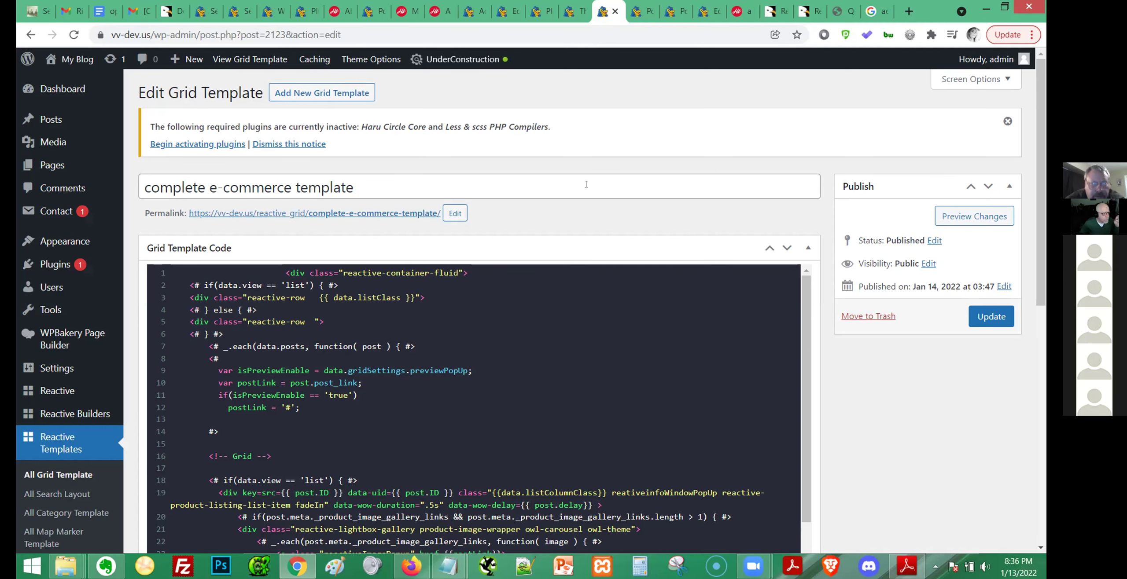
scroll(852, 335, "down", 10)
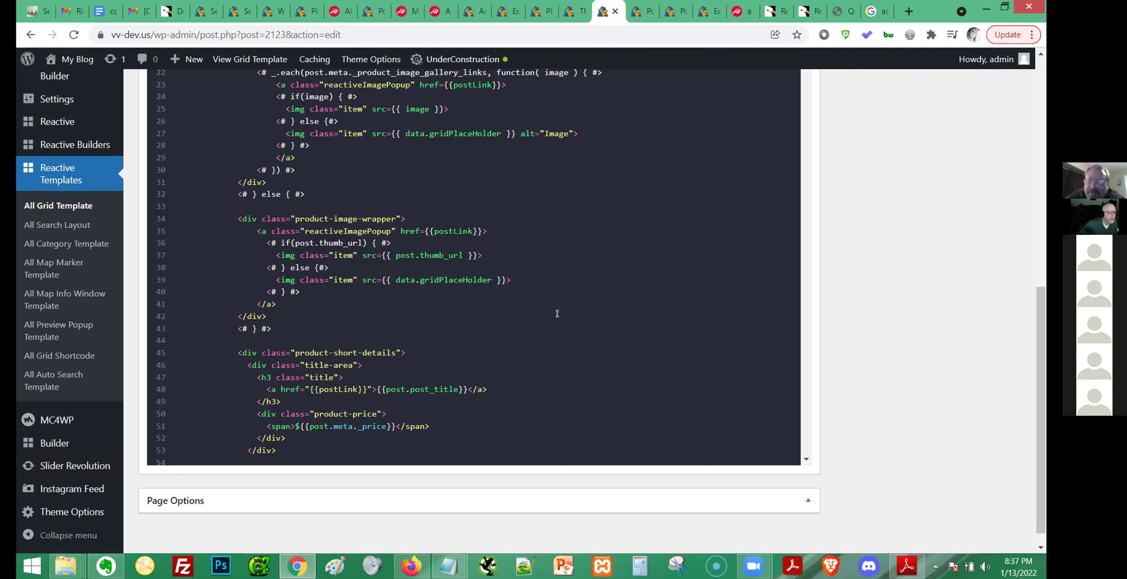
scroll(557, 314, "up", 10)
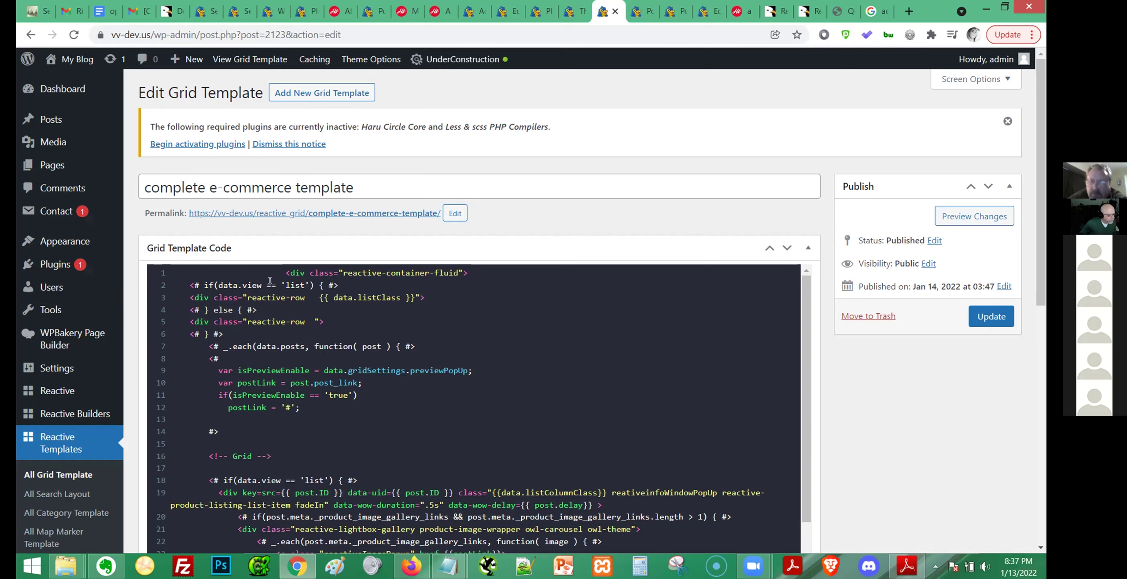
mouse_move(51, 395)
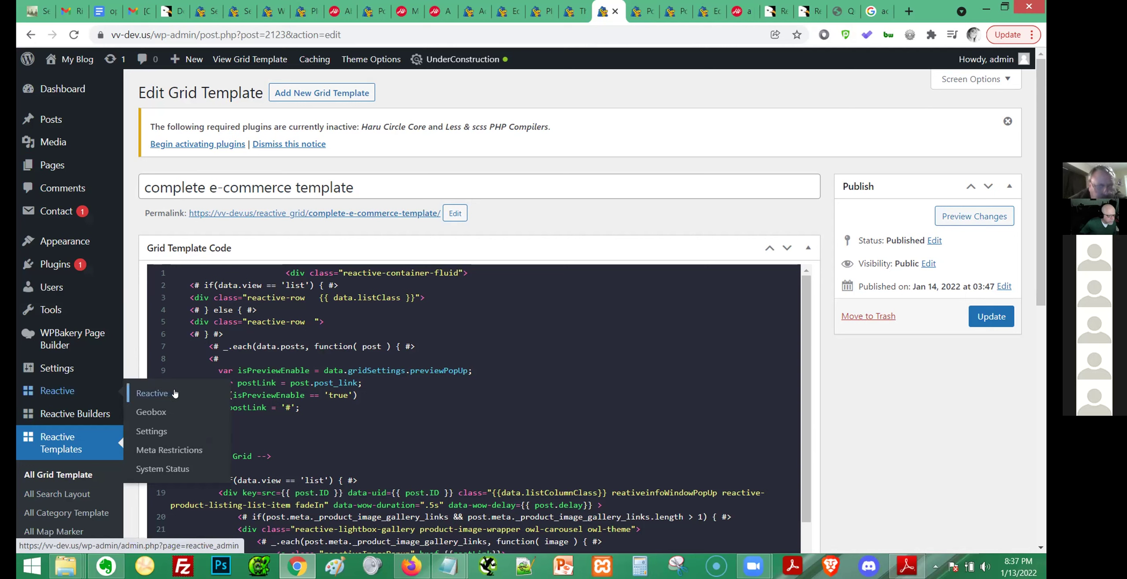
Look over the Reactive settings page, then go to the Reactive Pro welcome page.
left_click(155, 433)
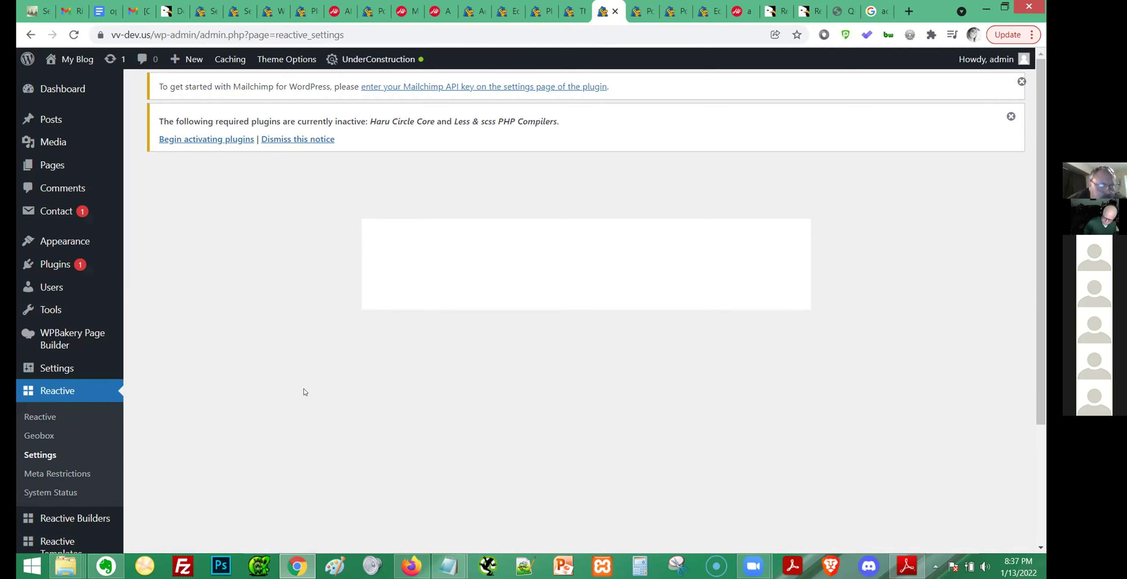
scroll(549, 357, "down", 3)
scroll(562, 359, "up", 3)
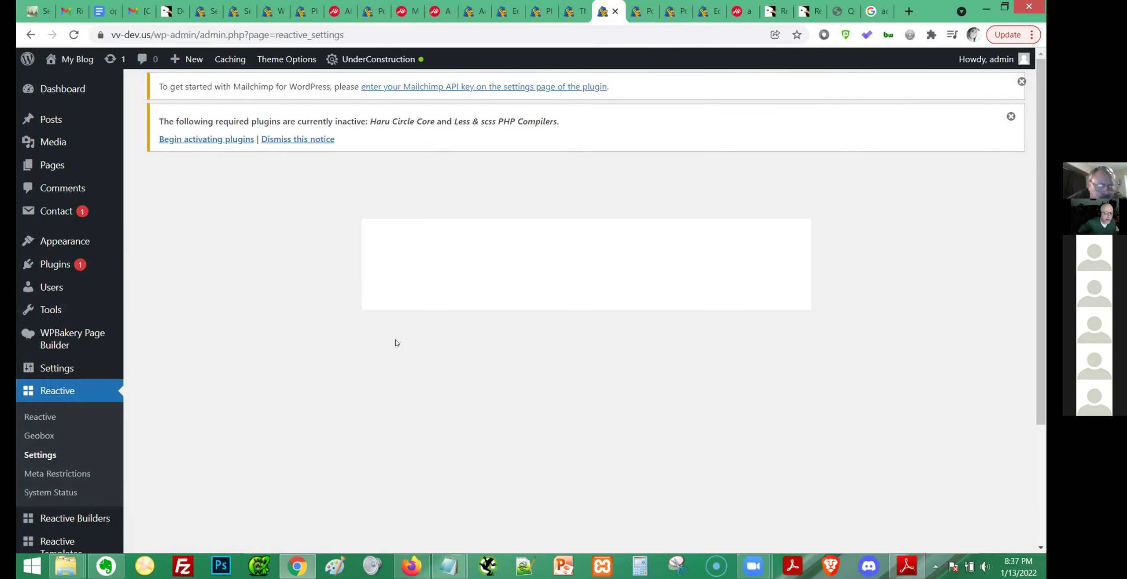
scroll(57, 436, "down", 1)
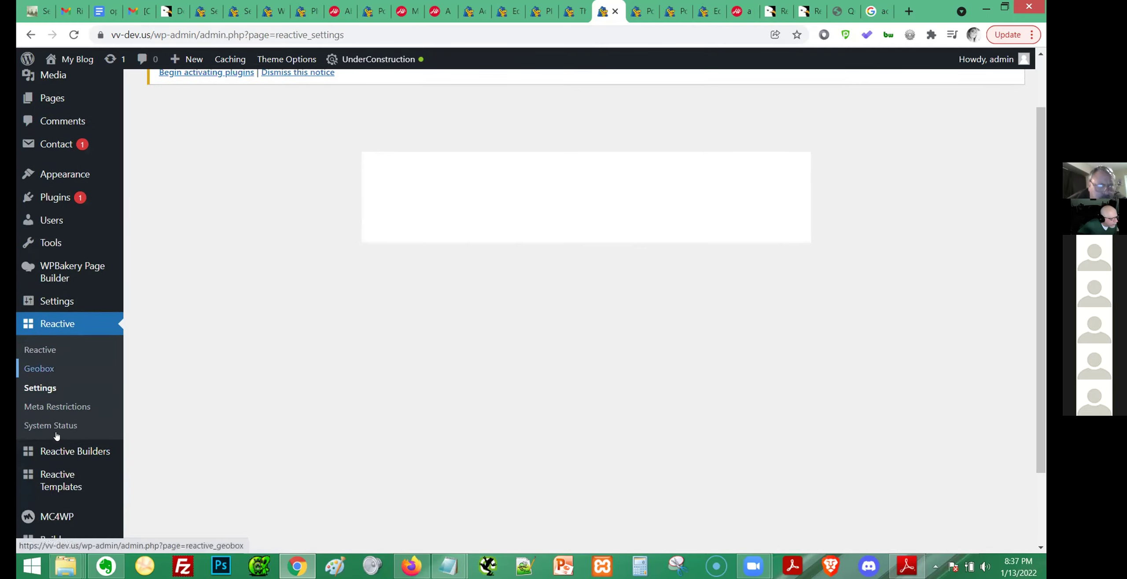
scroll(56, 436, "down", 1)
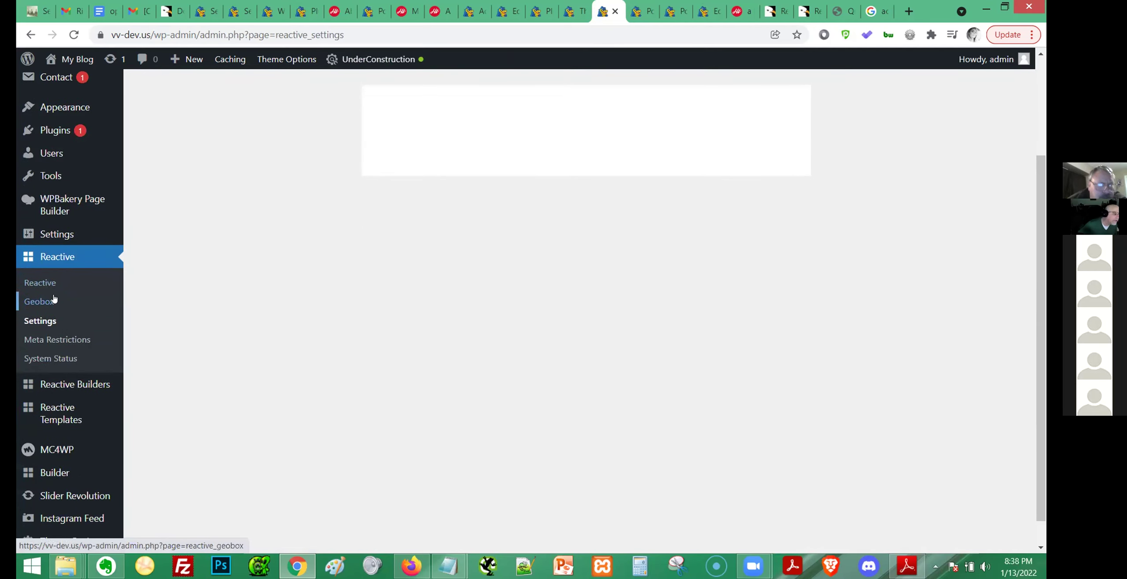
left_click(36, 283)
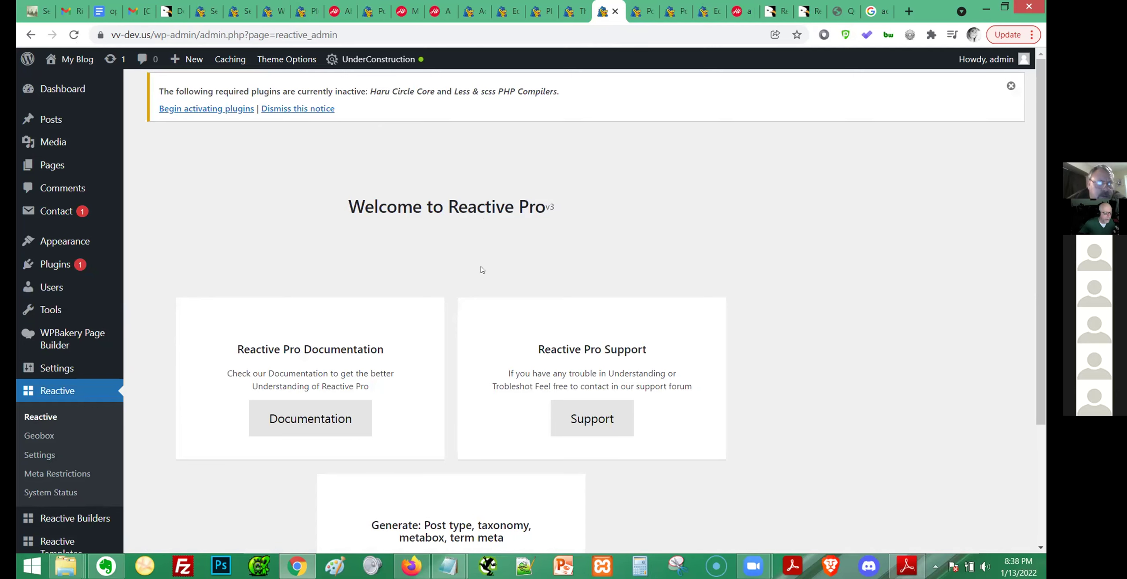
Open All Grid Shortcode under Reactive Templates, which shows no shortcodes yet.
scroll(482, 270, "down", 4)
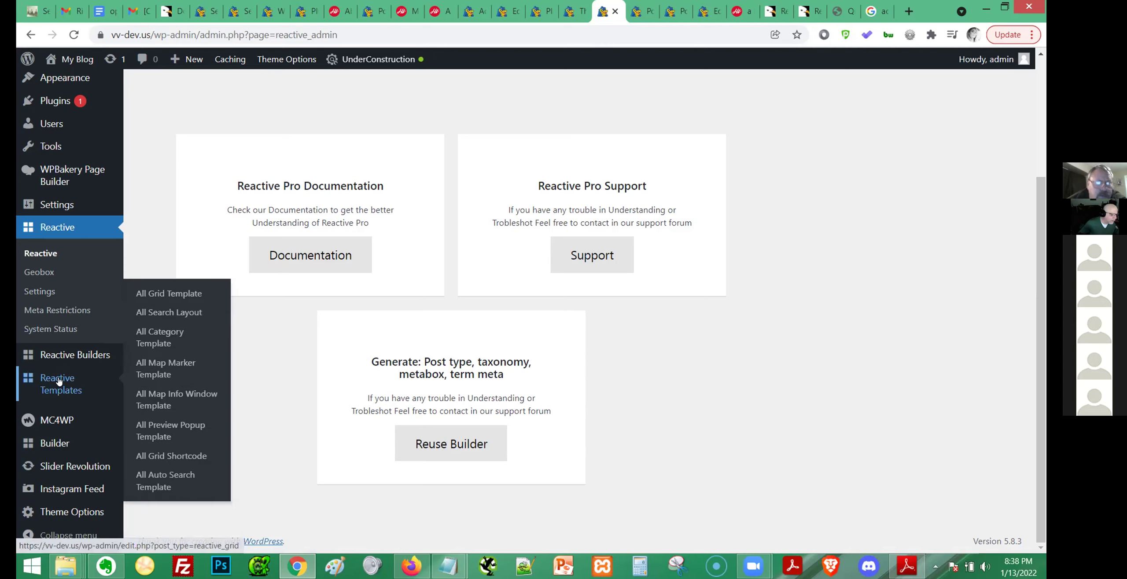
mouse_move(81, 355)
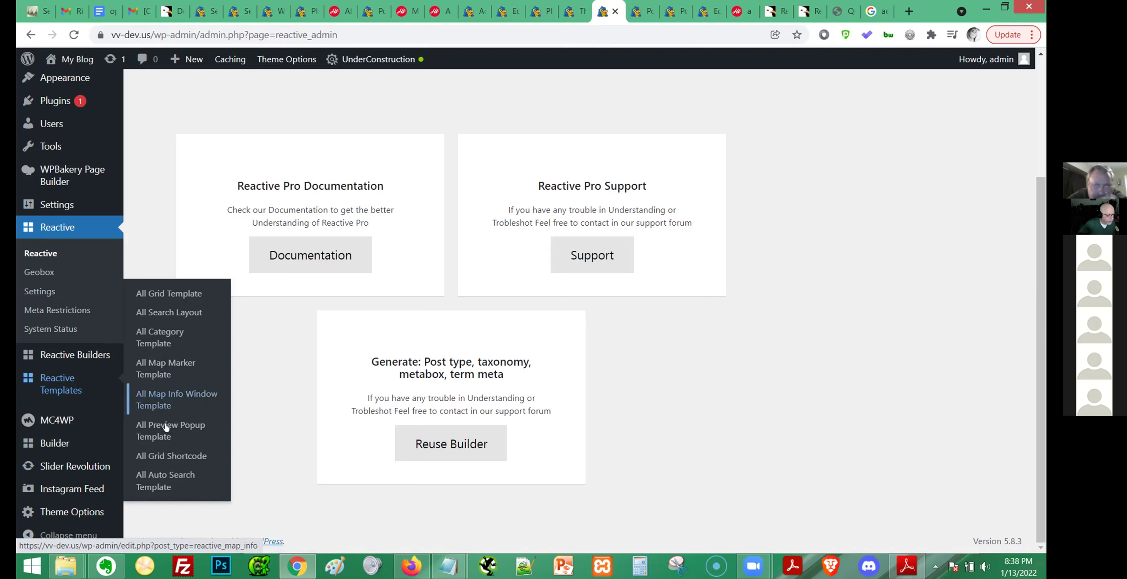
left_click(167, 460)
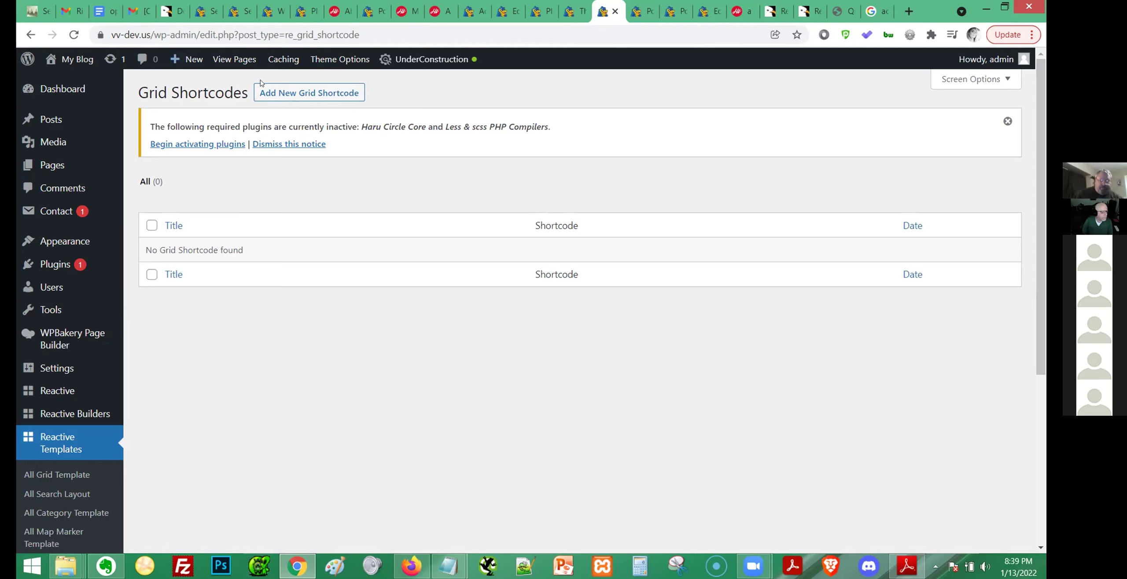
Create a new grid shortcode and select its [reactive_grid key="2141"] shortcode.
left_click(288, 94)
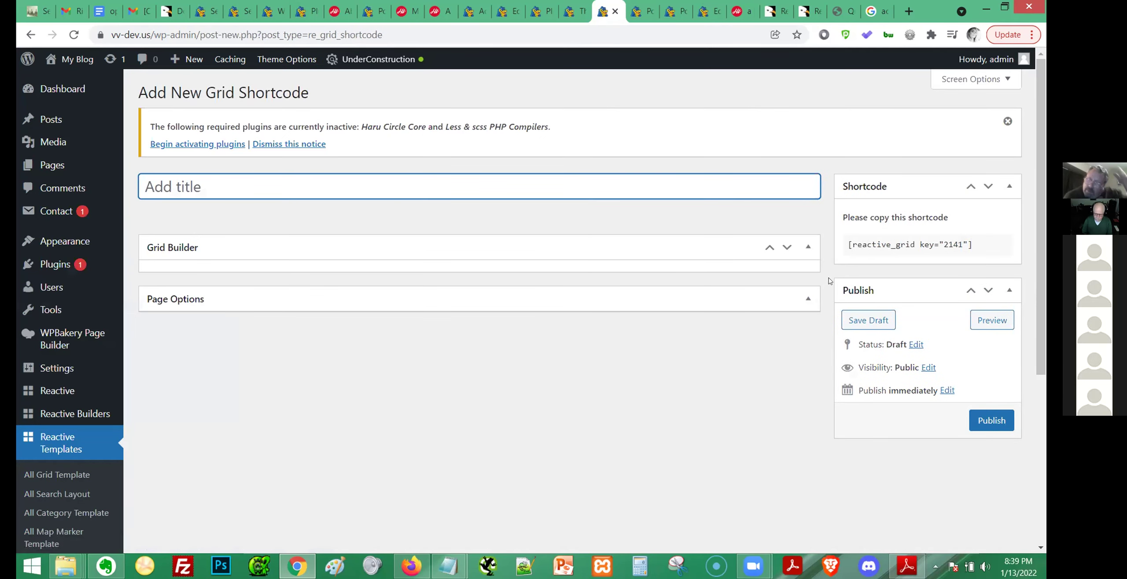
left_click(892, 240)
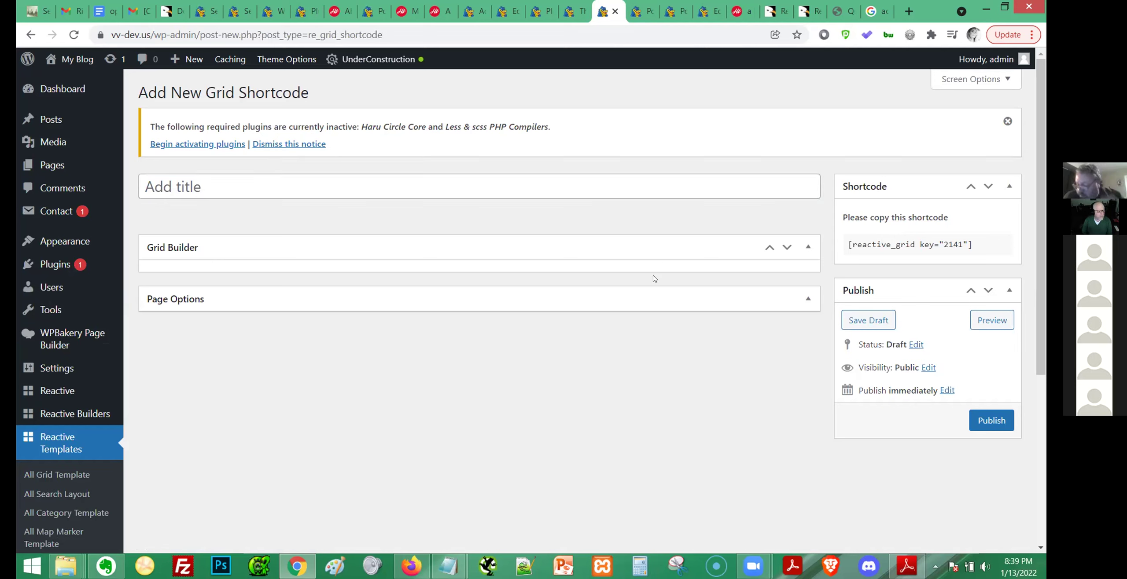
mouse_move(988, 247)
left_click_drag(972, 247, 845, 243)
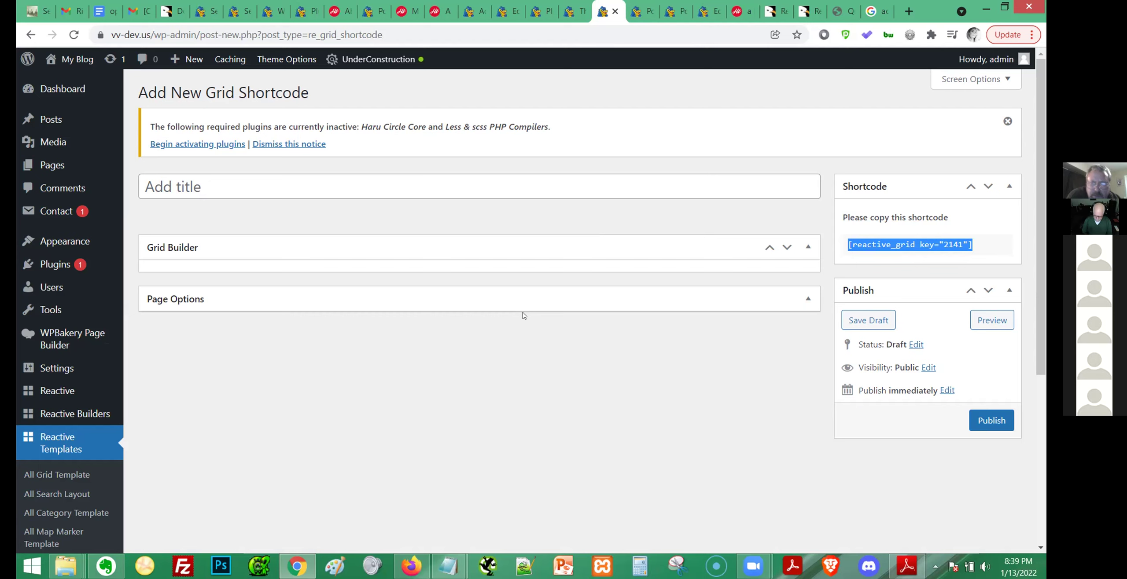
Open Appearance > Widgets in a new browser tab.
mouse_move(42, 341)
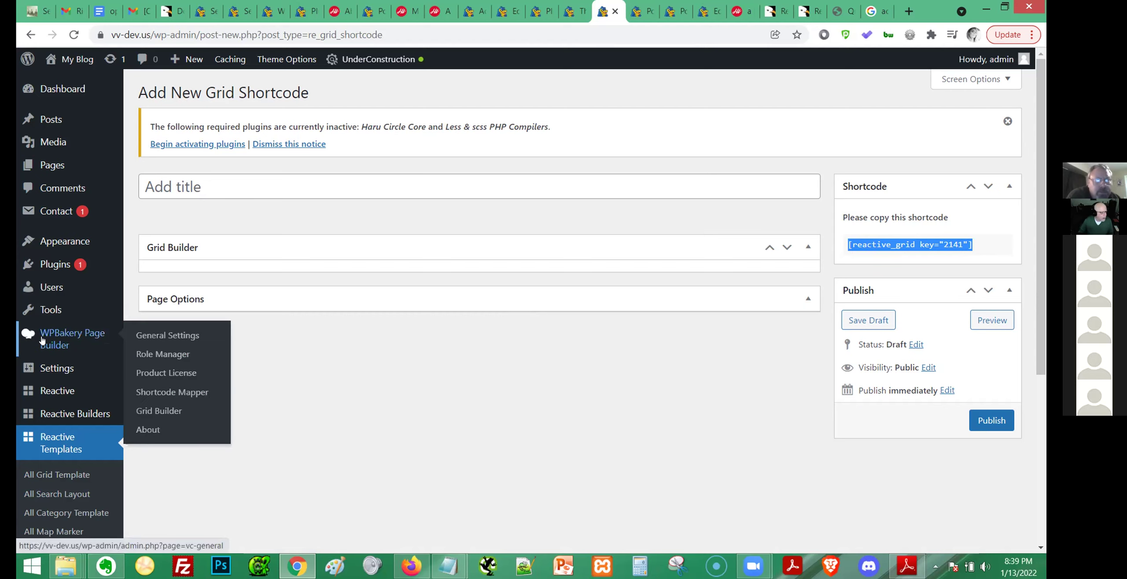
mouse_move(108, 241)
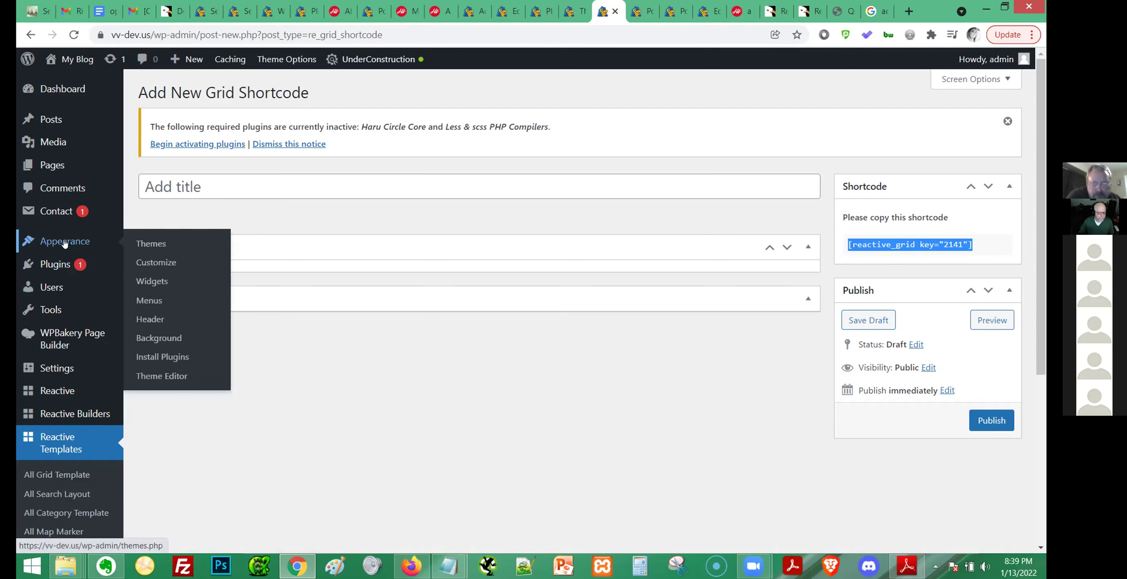
middle_click(136, 280)
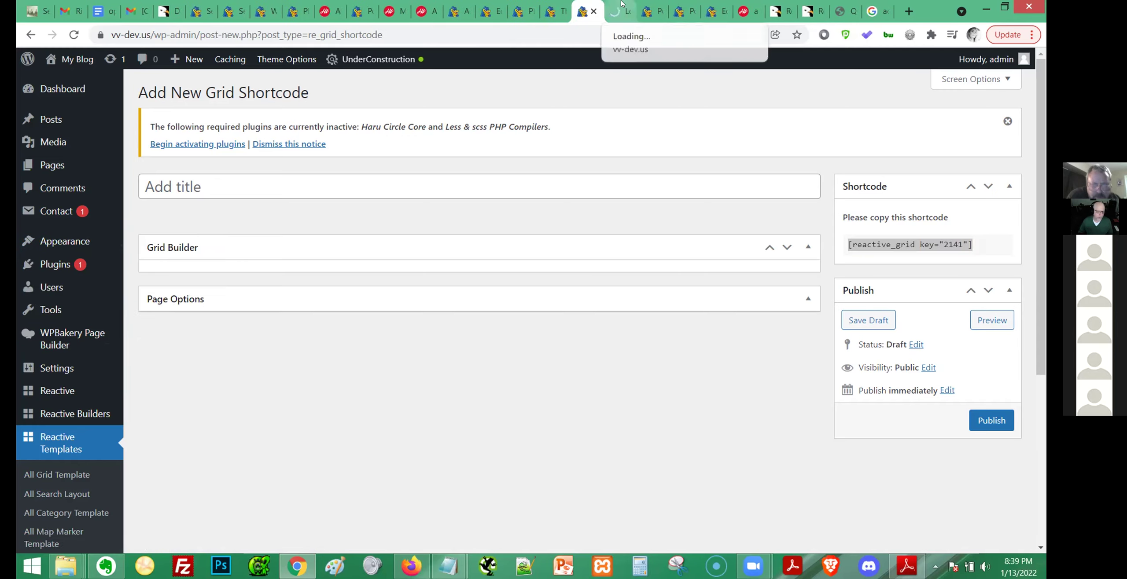
Replace the Search TEST widget's content with the grid shortcode and save it.
left_click(621, 2)
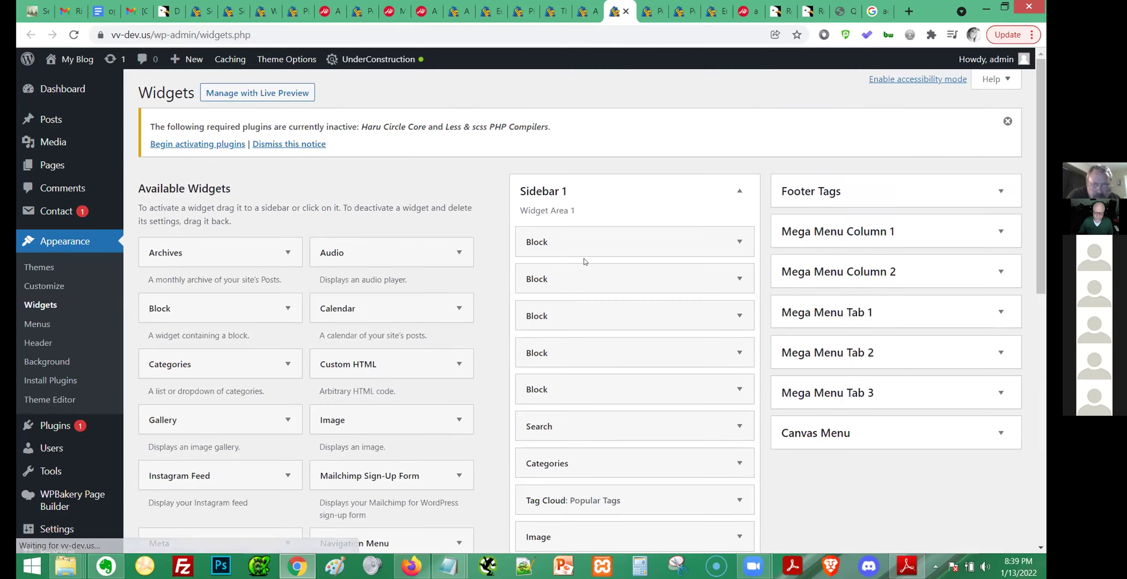
scroll(584, 262, "down", 5)
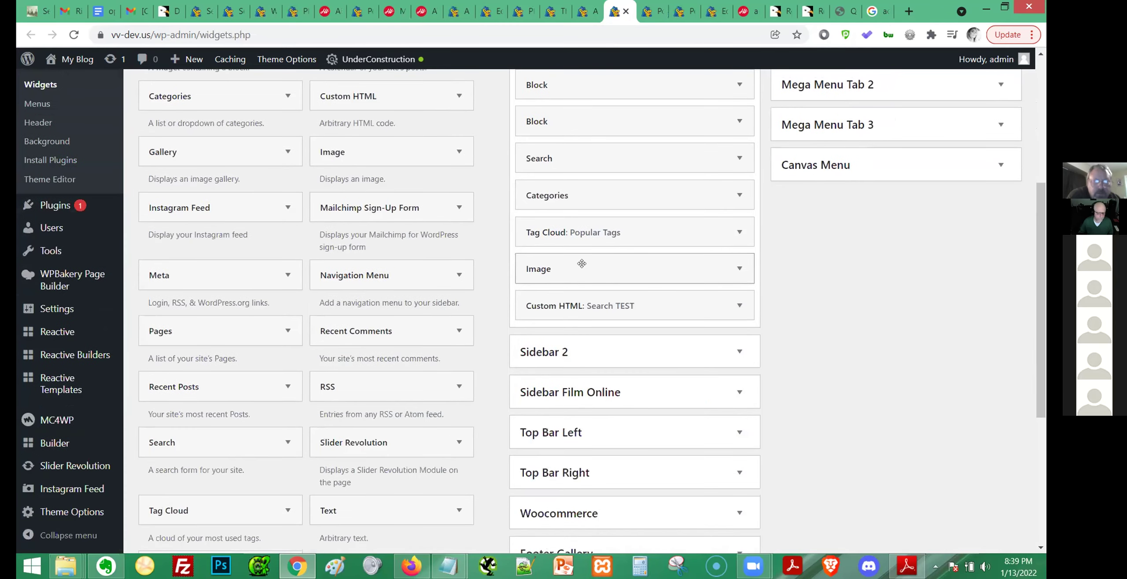
scroll(639, 277, "down", 1)
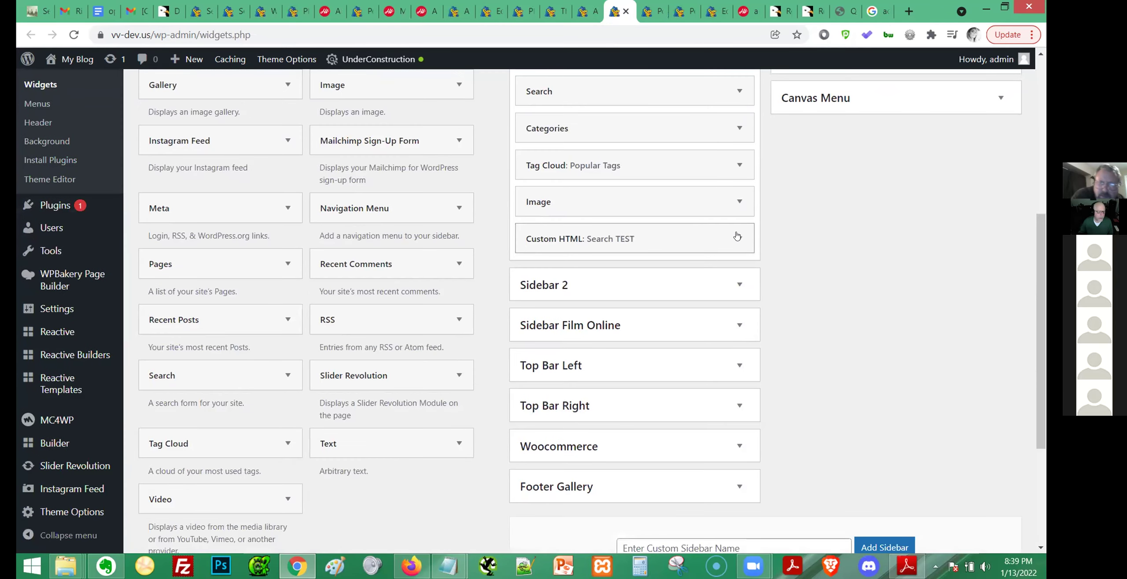
left_click(739, 238)
left_click(633, 322)
key("ctrl+a")
key("ctrl+v")
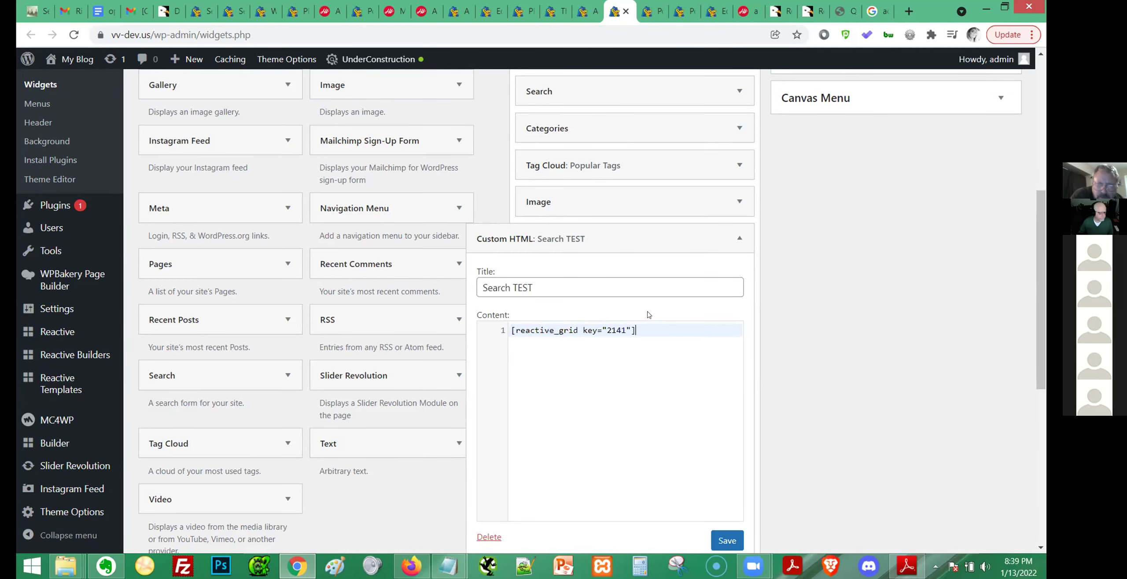
left_click(727, 543)
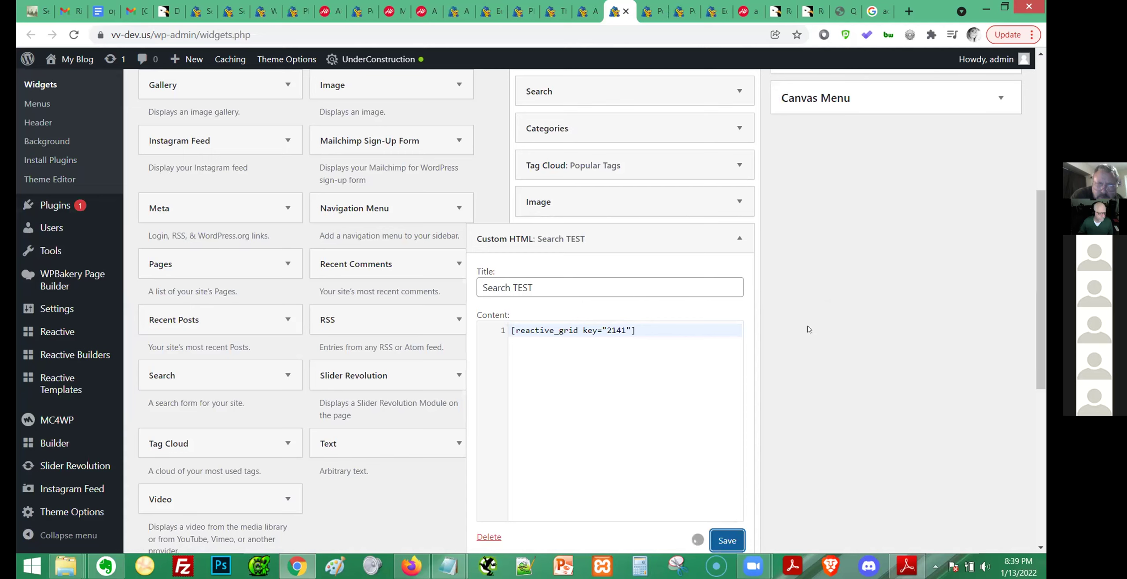
Reload the post preview to check the Search TEST widget, then return to Edit Post.
left_click(653, 9)
left_click(684, 9)
left_click(750, 4)
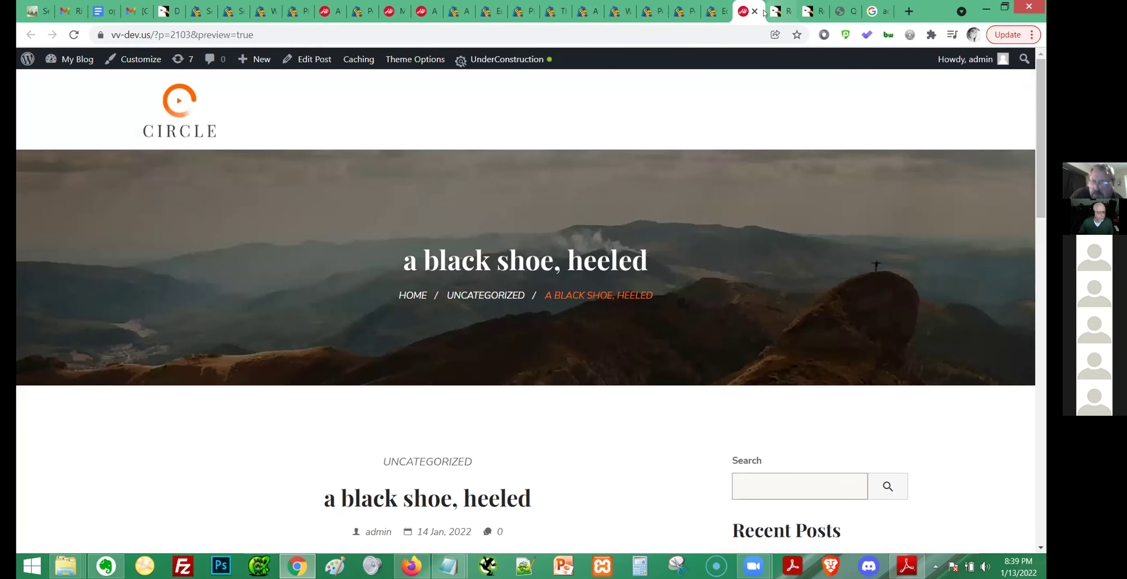
key("F5")
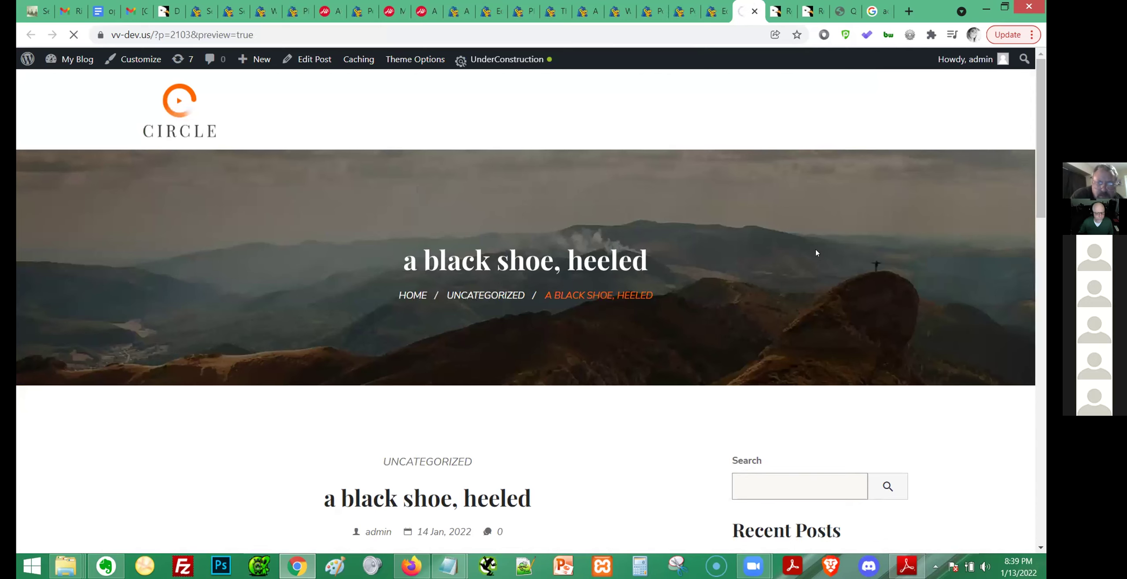
scroll(829, 255, "down", 10)
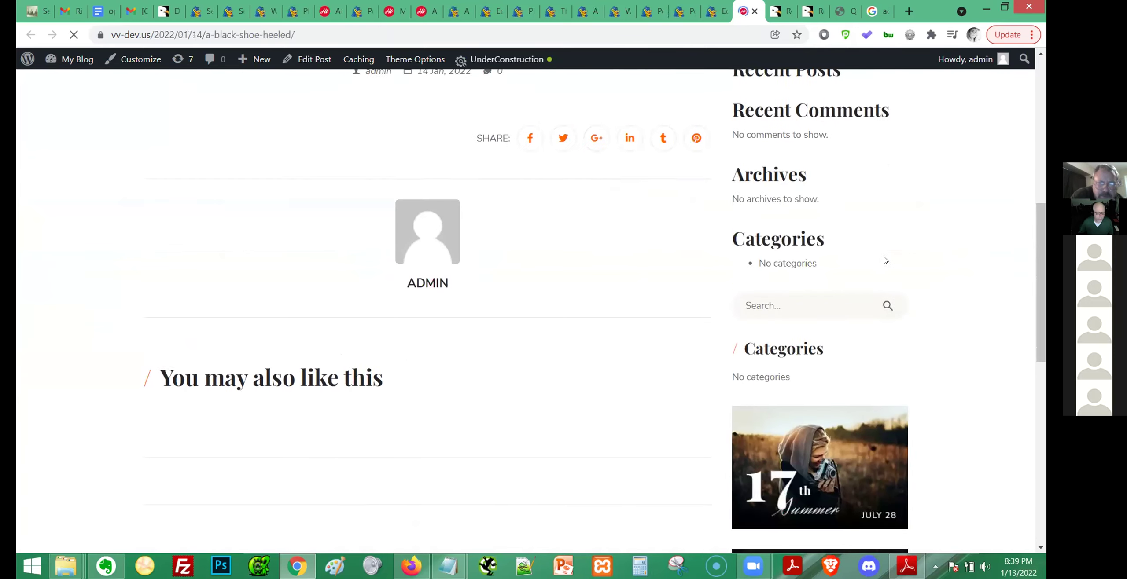
scroll(927, 268, "down", 10)
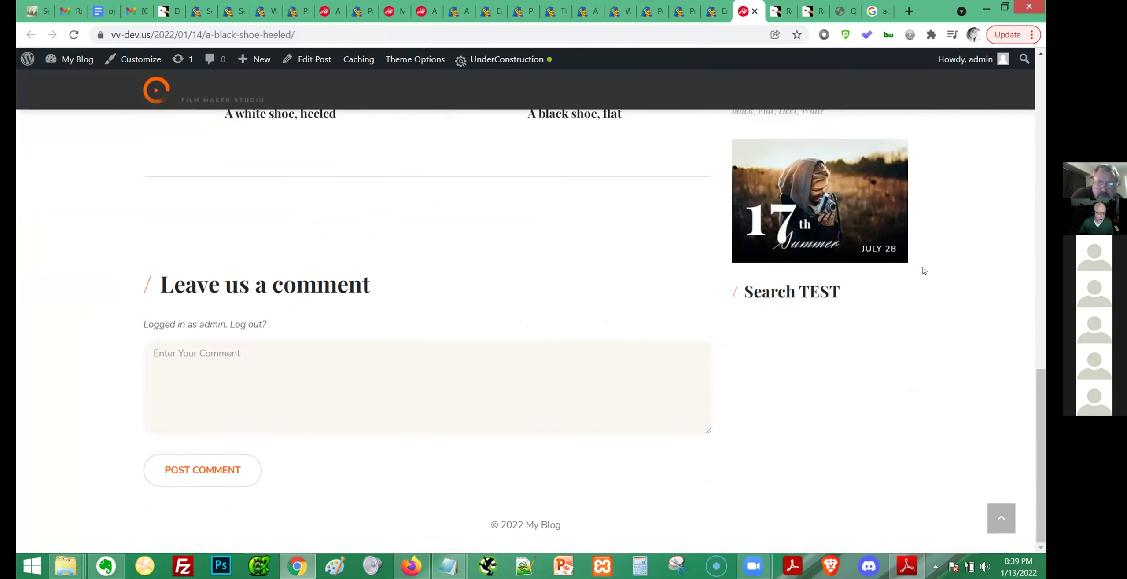
left_click_drag(753, 291, 905, 374)
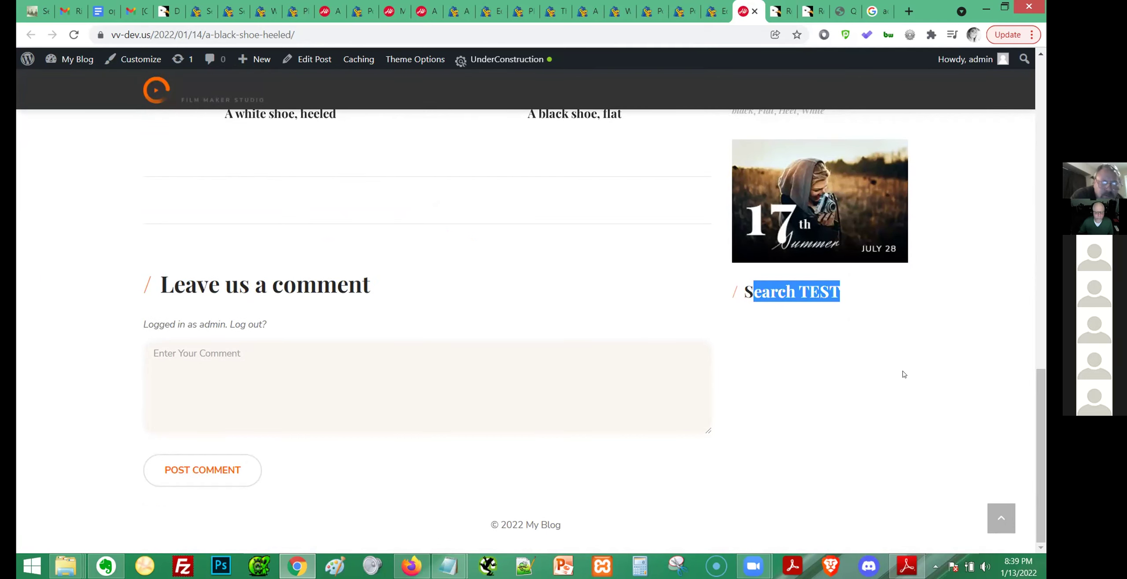
left_click(826, 367)
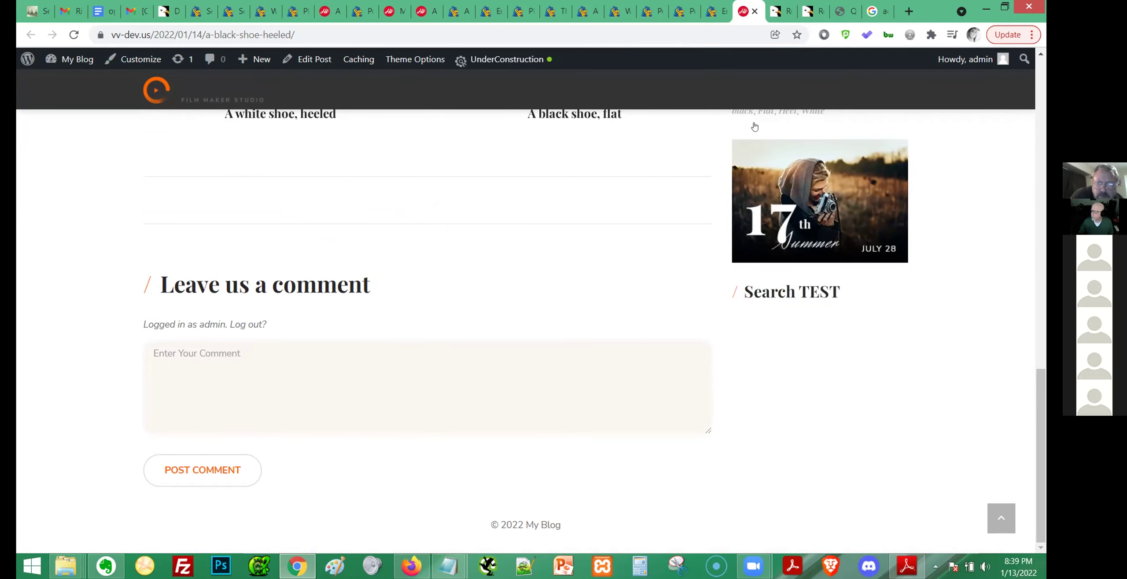
left_click(714, 6)
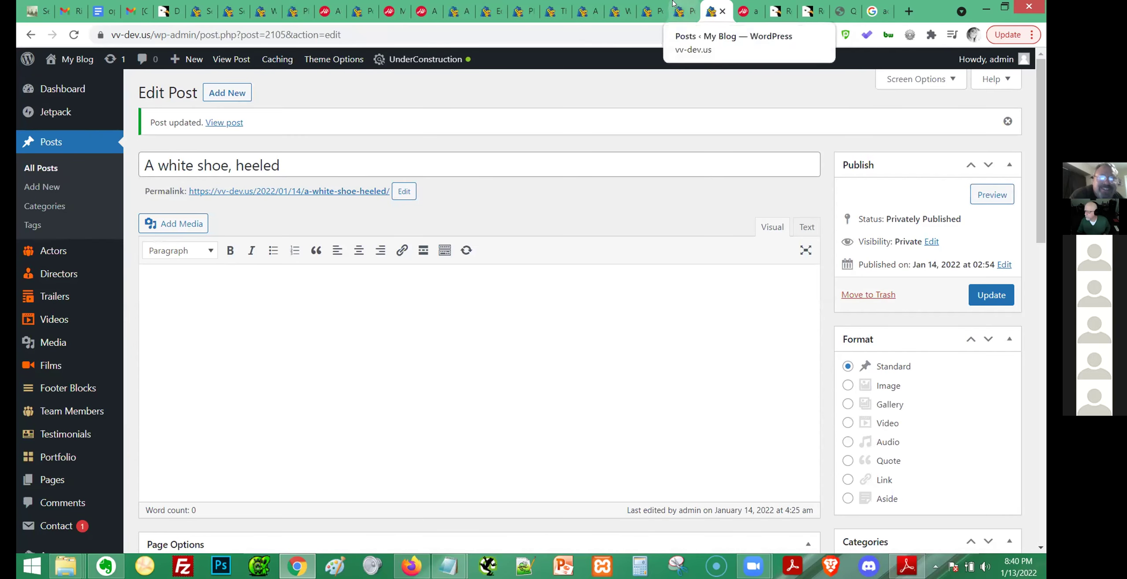
Return to editing 'A white shoe, heeled' and switch its body editor to the Text view.
left_click(682, 6)
left_click(713, 6)
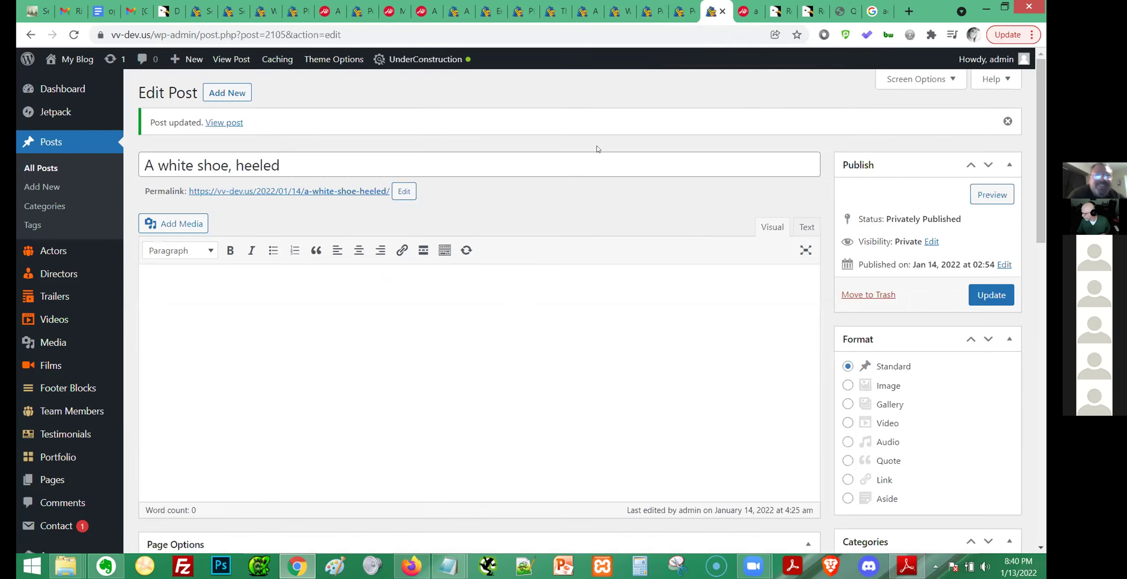
left_click(326, 291)
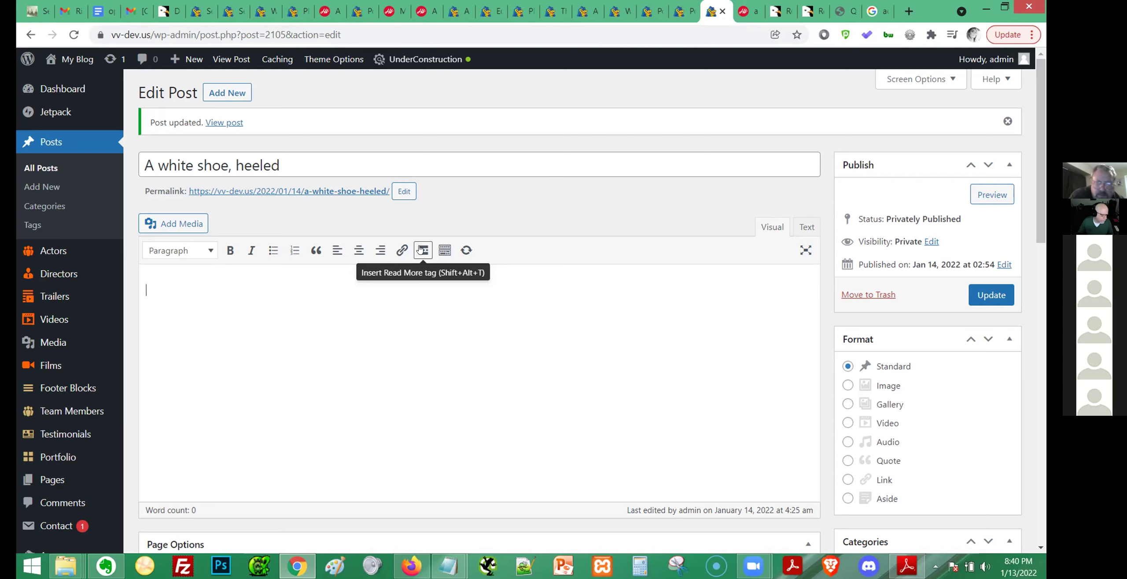
left_click(444, 250)
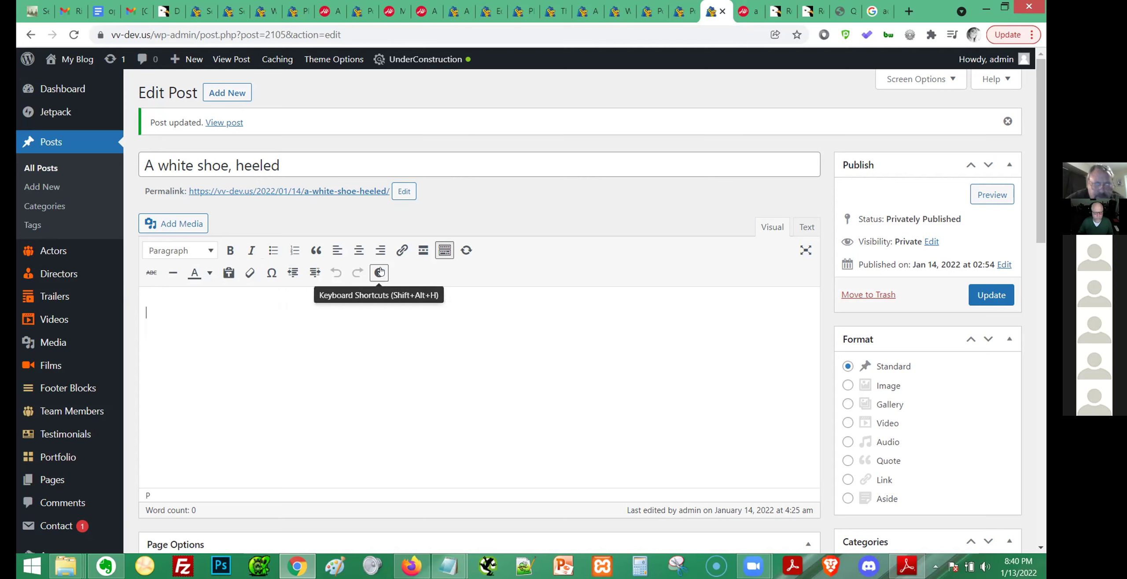
left_click(807, 227)
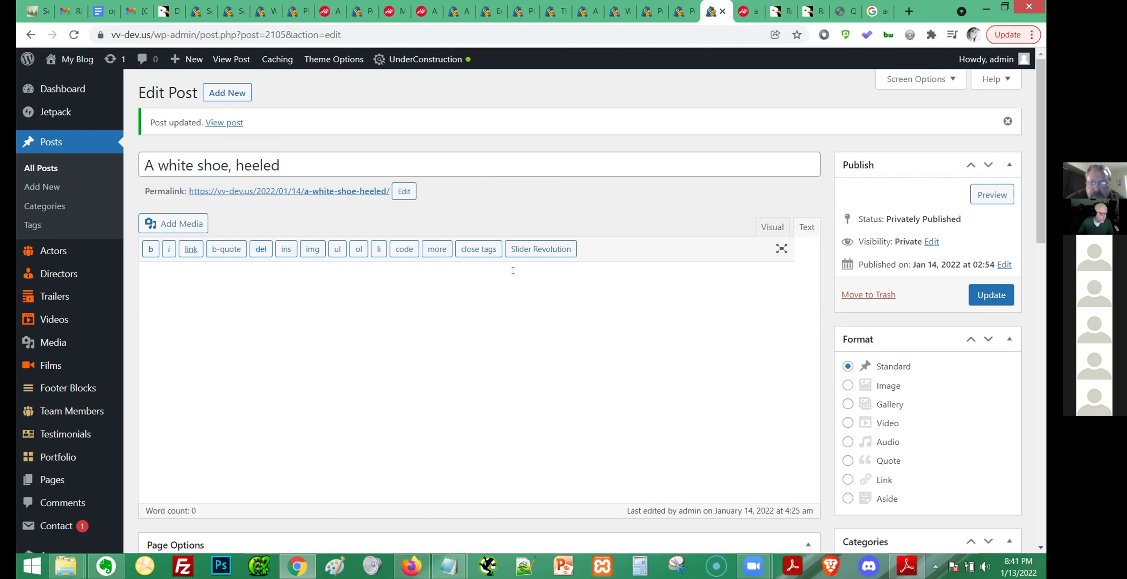
Replace the post body with [reactive_grid key="2141"], update the post, and preview it.
left_click(404, 249)
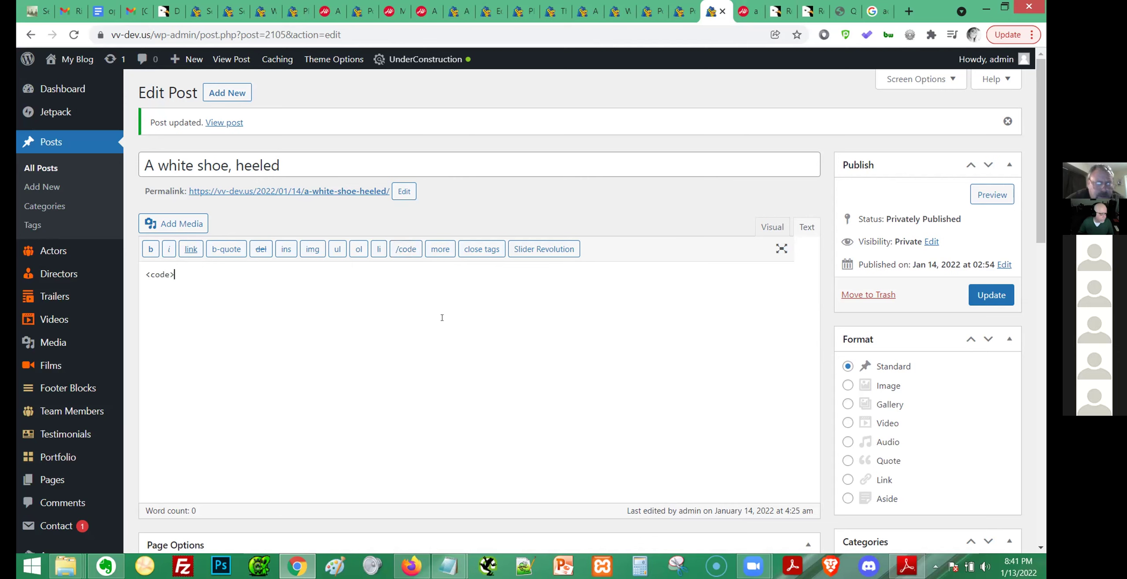
left_click(406, 249)
key("ctrl+a")
type("[reactive_grid key=\"2141\"]")
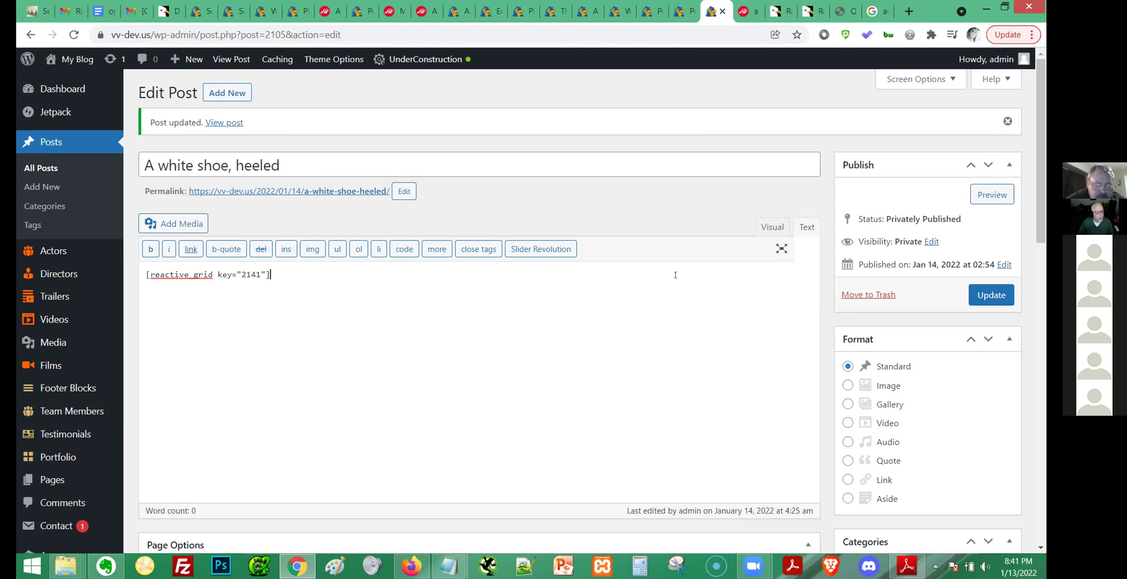
left_click(992, 295)
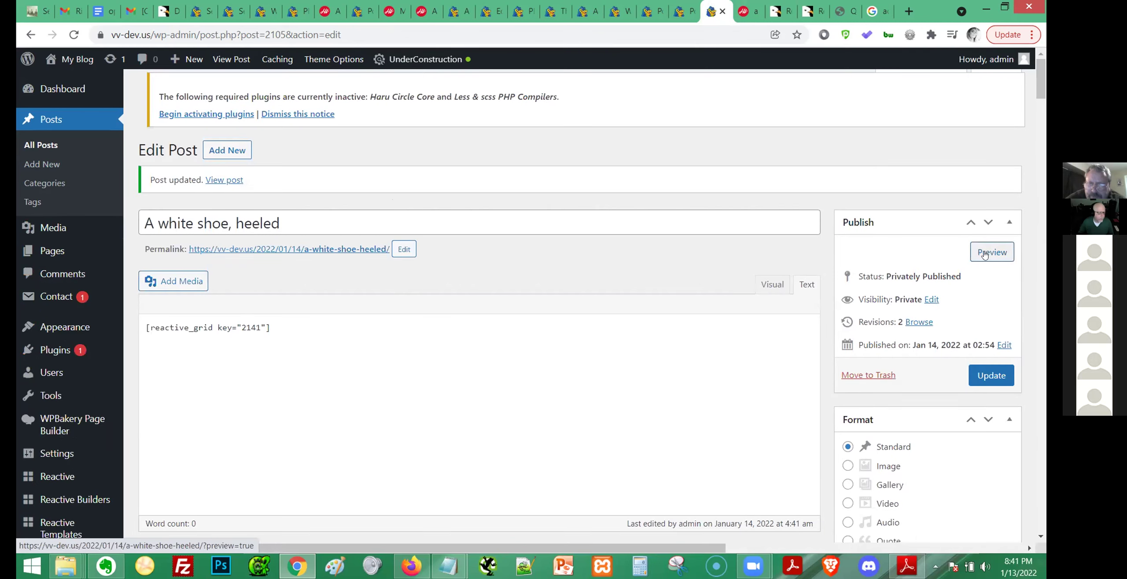
left_click(985, 254)
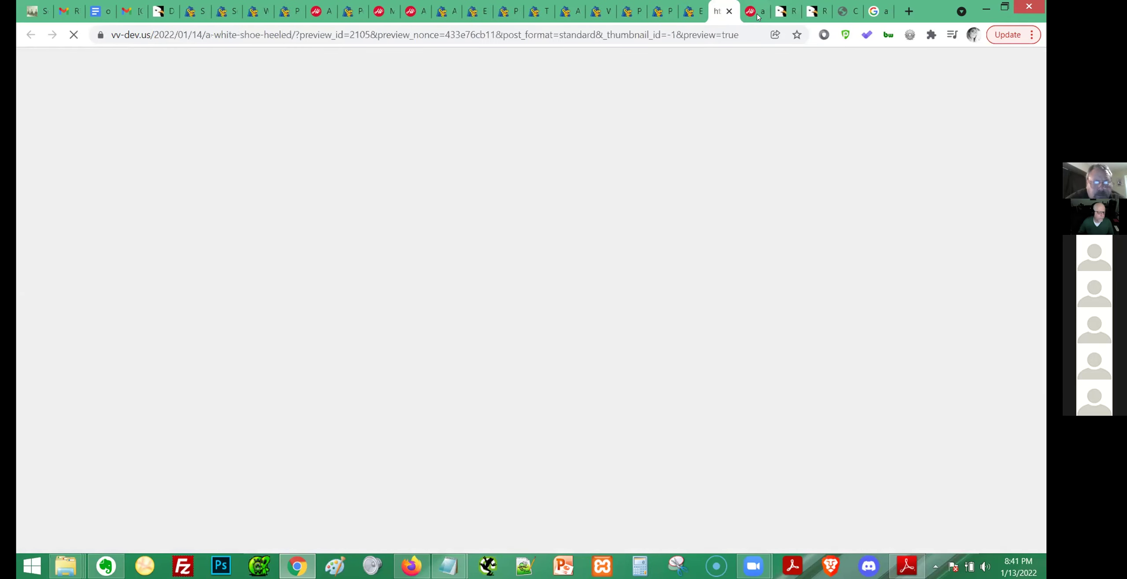
Scroll the preview to the Search TEST sidebar widget, confirm it shows only its heading, then return to the top.
scroll(686, 274, "down", 7)
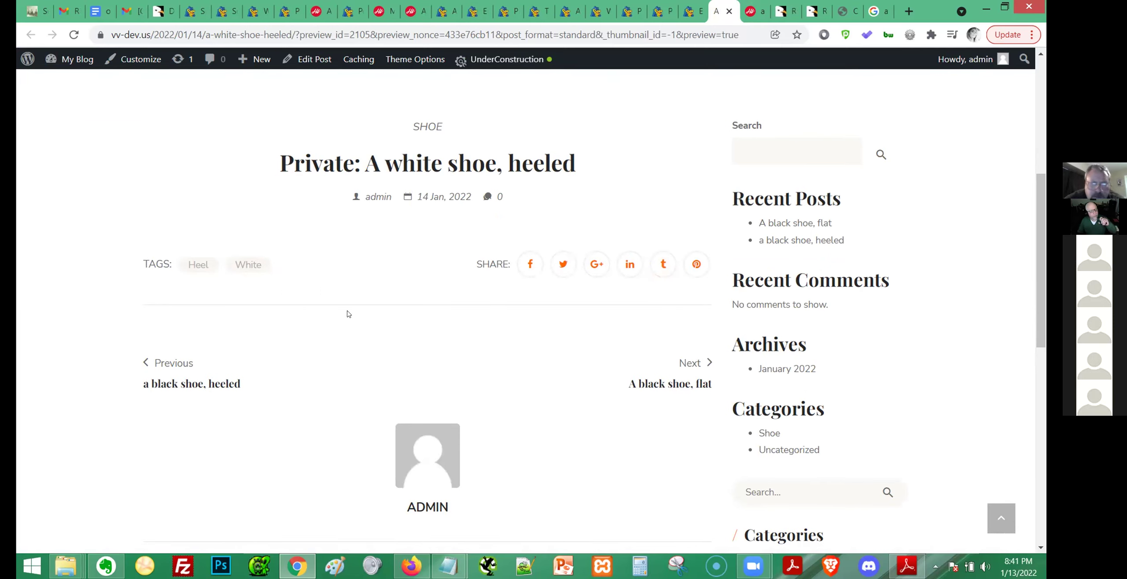
scroll(872, 324, "down", 12)
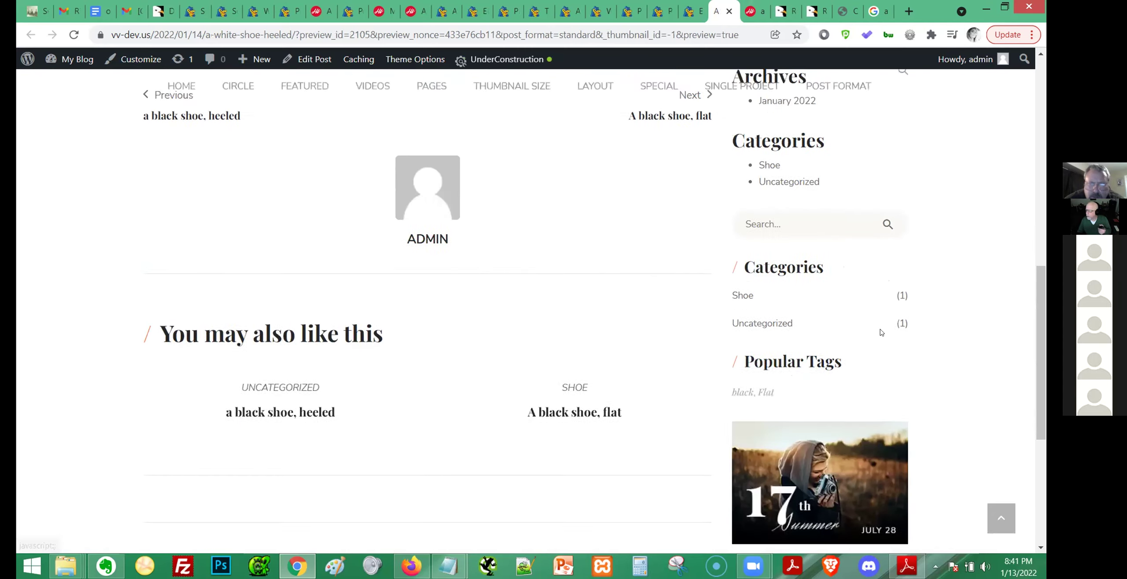
left_click_drag(787, 275, 863, 284)
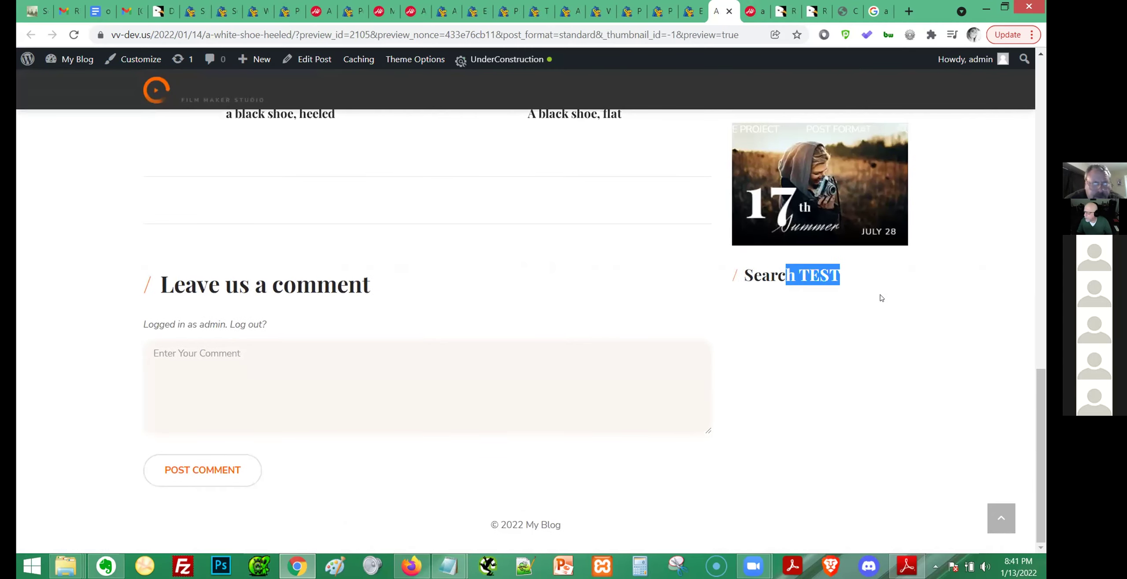
left_click(879, 297)
scroll(847, 339, "up", 6)
scroll(846, 337, "up", 8)
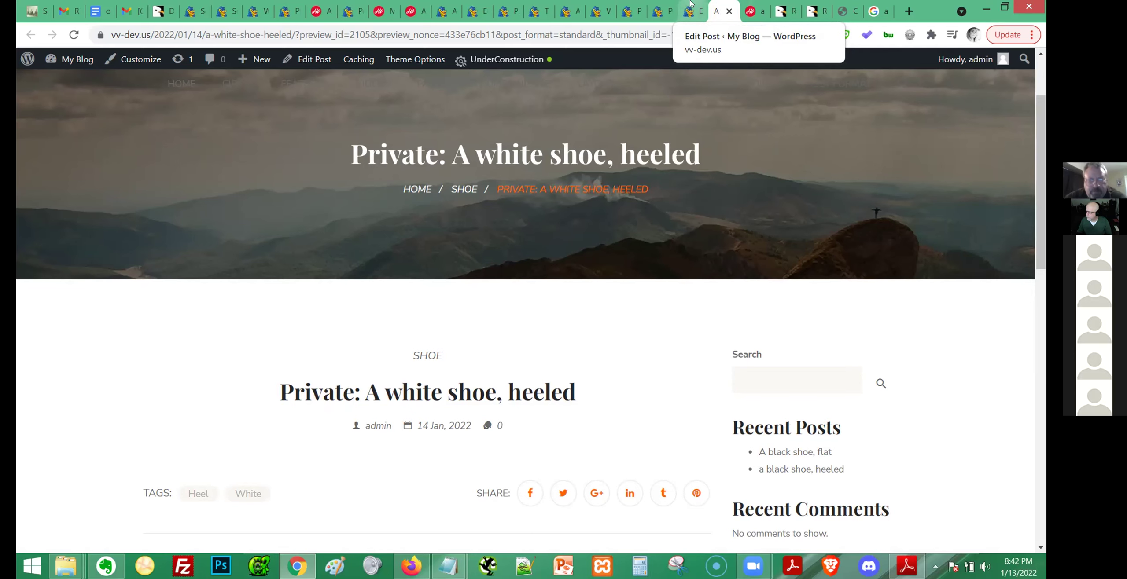
Skim the Reactive Pro documentation.pdf in Adobe Reader, then minimize it back to Edit Post.
left_click(690, 4)
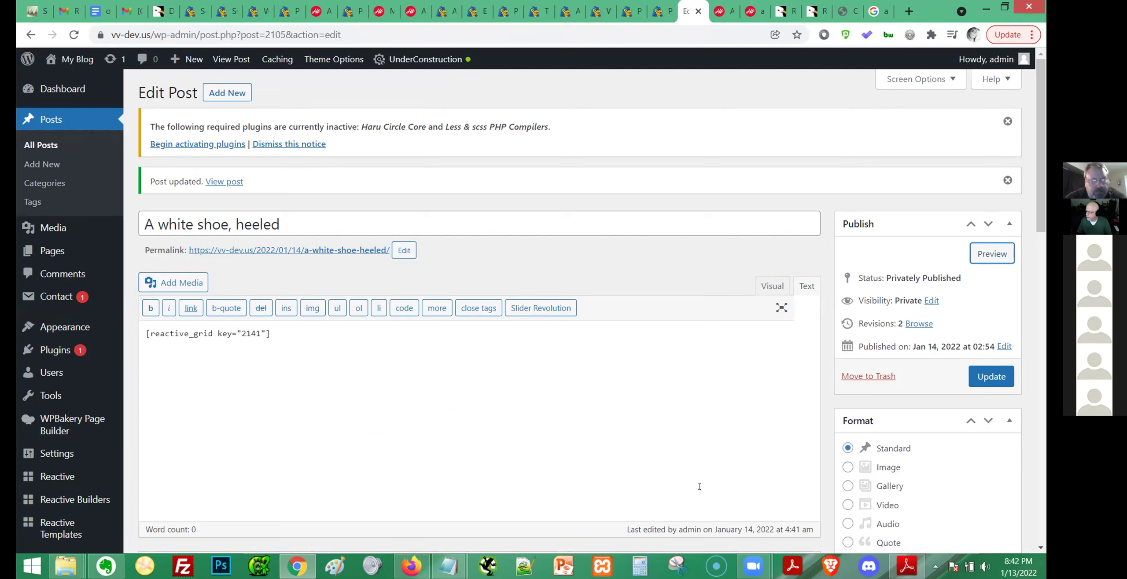
left_click(903, 567)
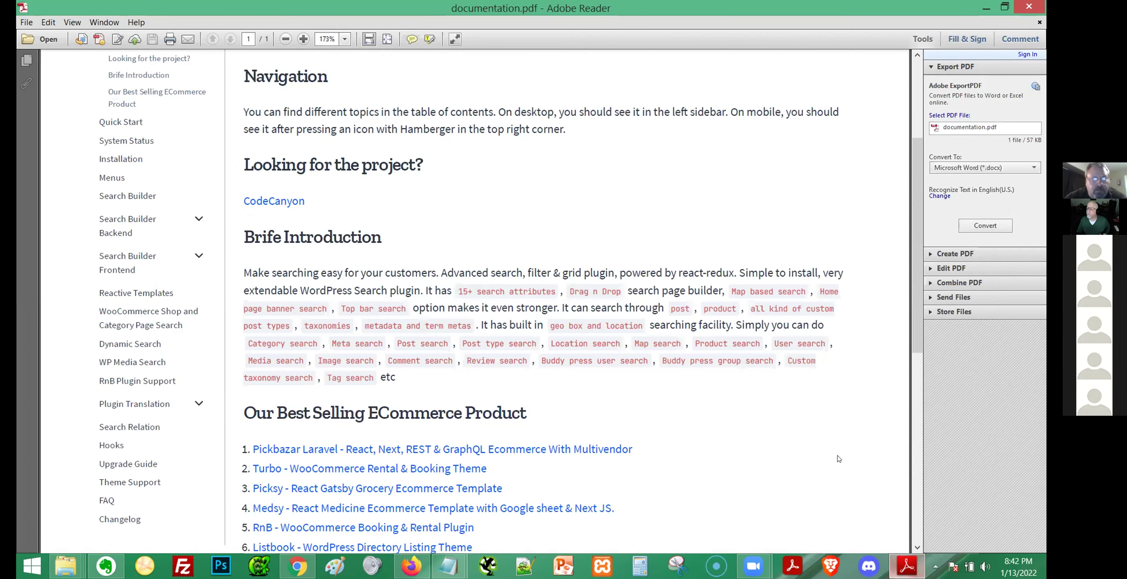
scroll(838, 459, "down", 10)
scroll(838, 460, "up", 13)
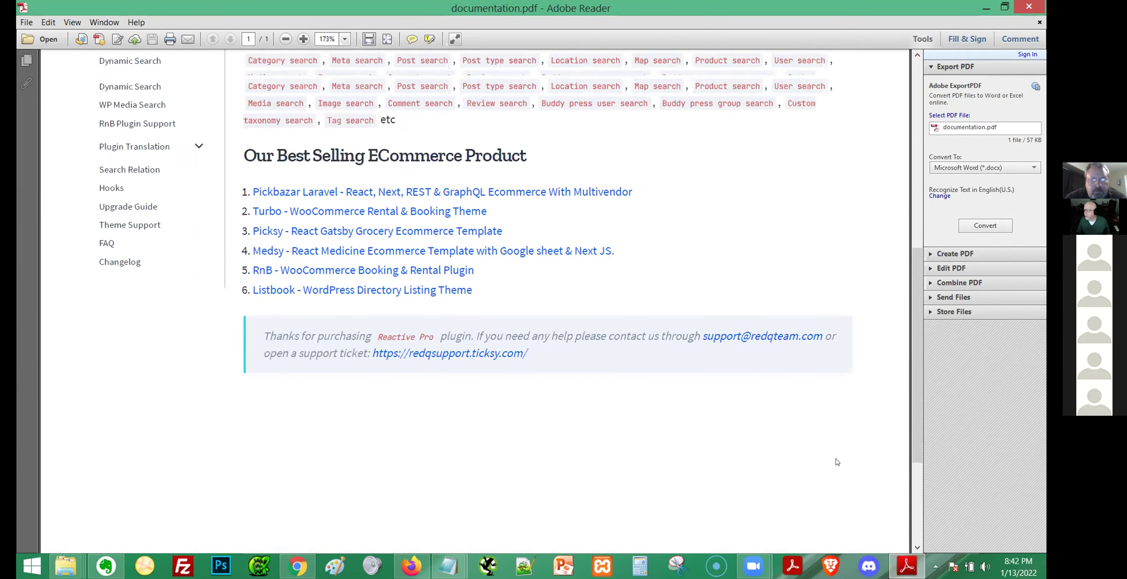
left_click(983, 7)
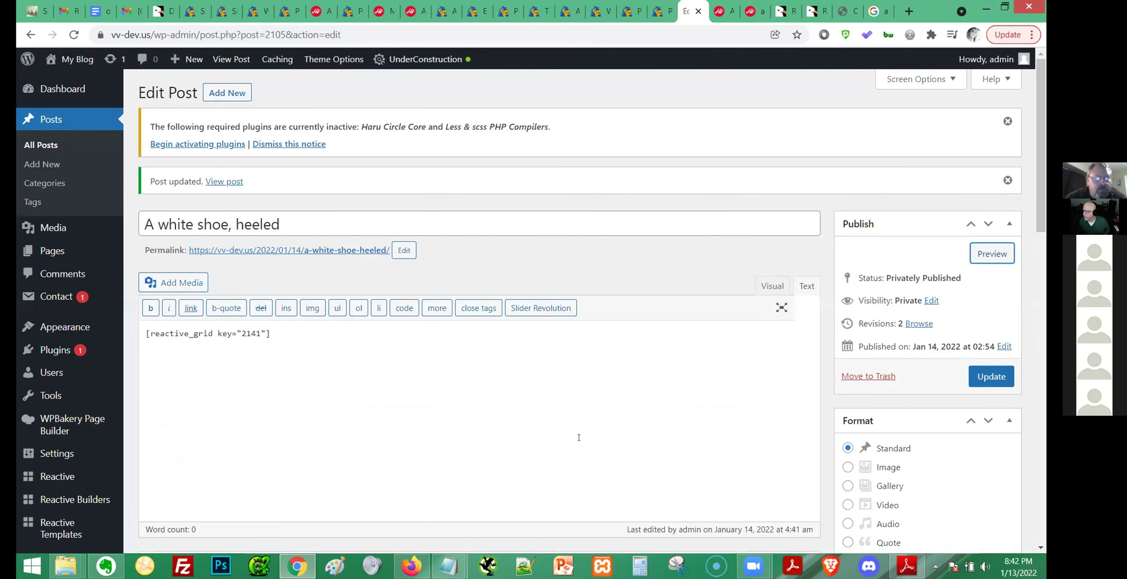
Cut the [reactive_grid key="2141"] shortcode from the post body, leaving it empty, and update the post.
key("ctrl+a")
mouse_move(106, 331)
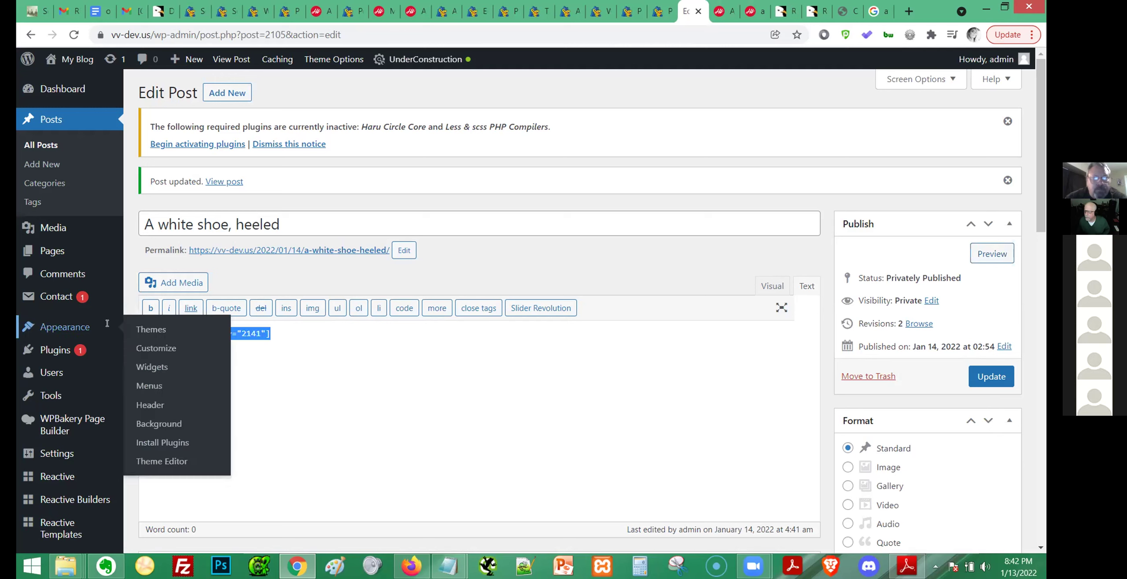
key("ctrl+x")
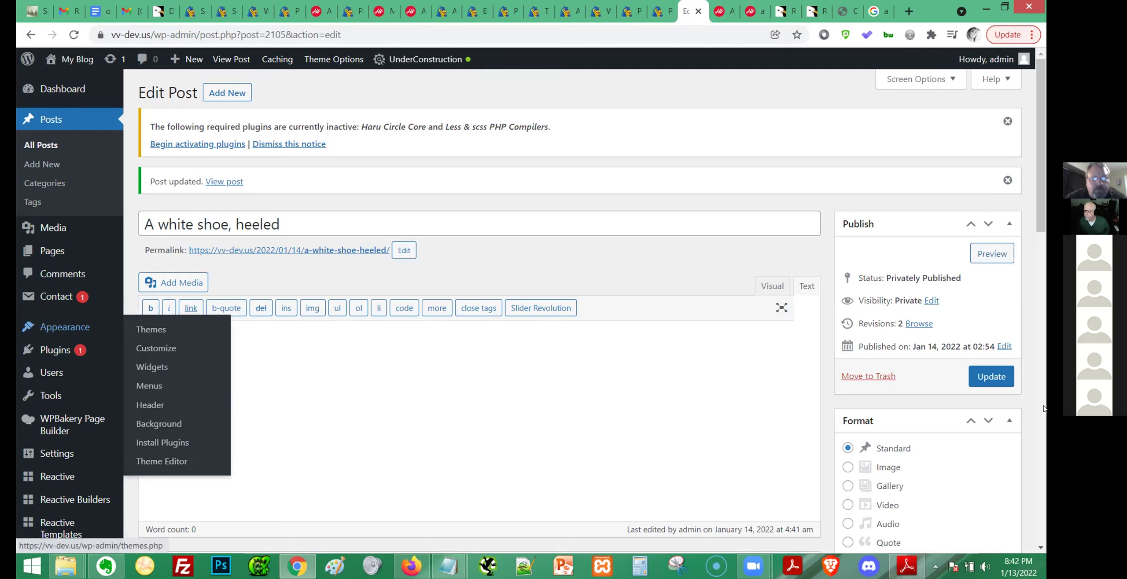
left_click(990, 378)
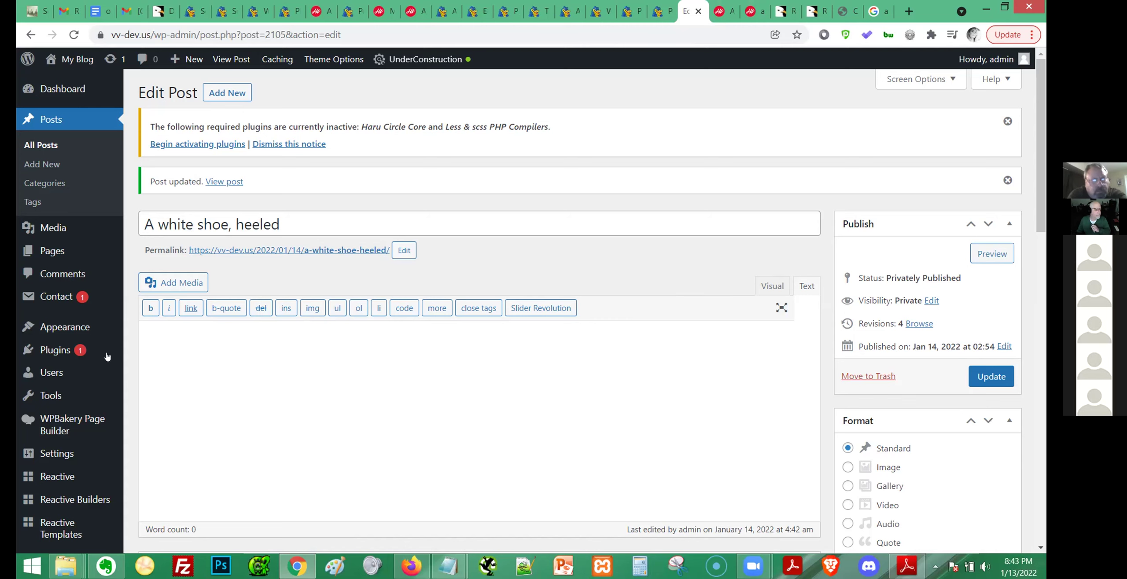
scroll(85, 394, "down", 1)
scroll(85, 393, "down", 10)
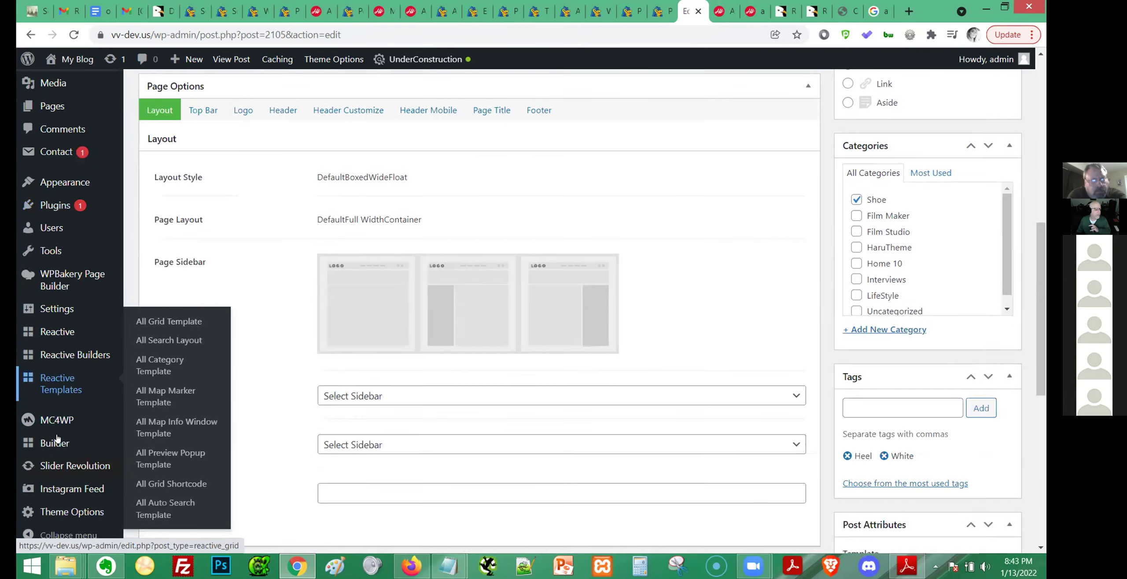
scroll(55, 366, "up", 4)
mouse_move(66, 318)
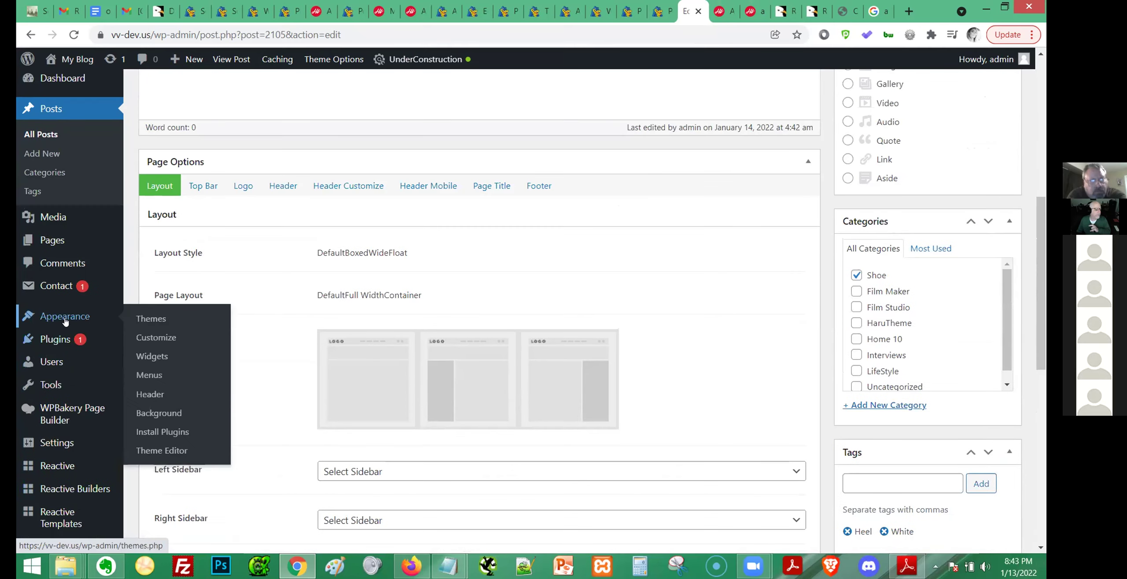
Activate the Twenty Twenty-One theme in place of Haru Circle, then go back to the All Posts list.
left_click(158, 322)
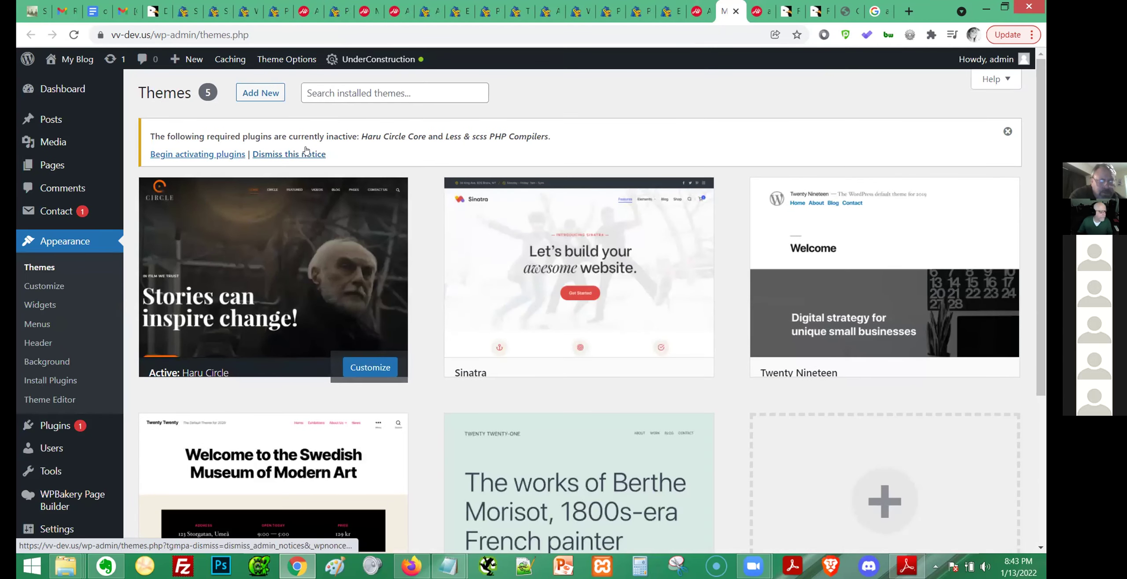
mouse_move(268, 274)
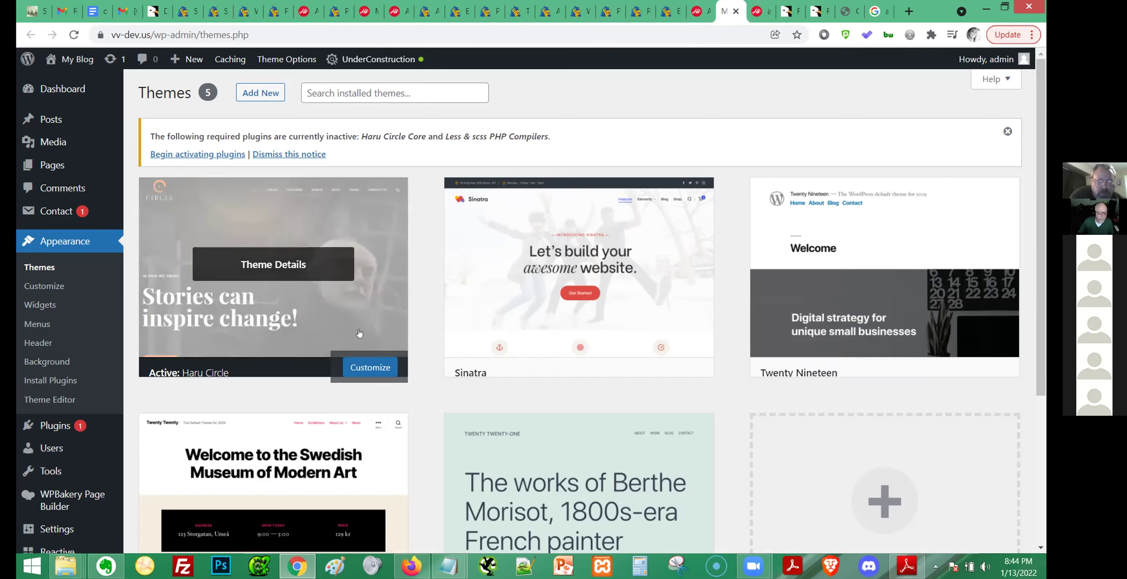
scroll(440, 309, "down", 4)
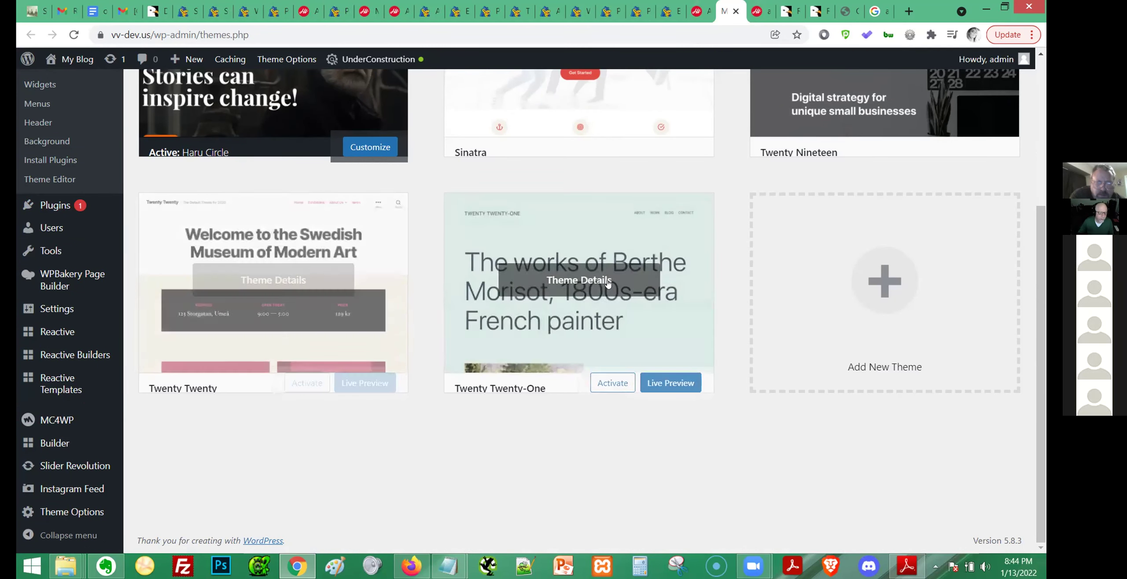
left_click(621, 384)
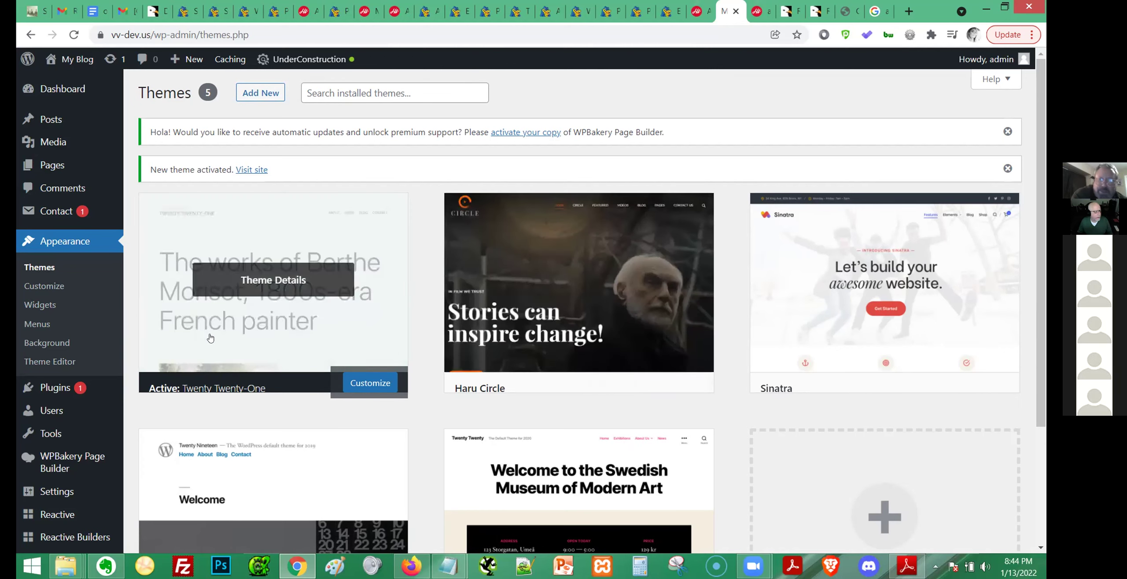
left_click(664, 6)
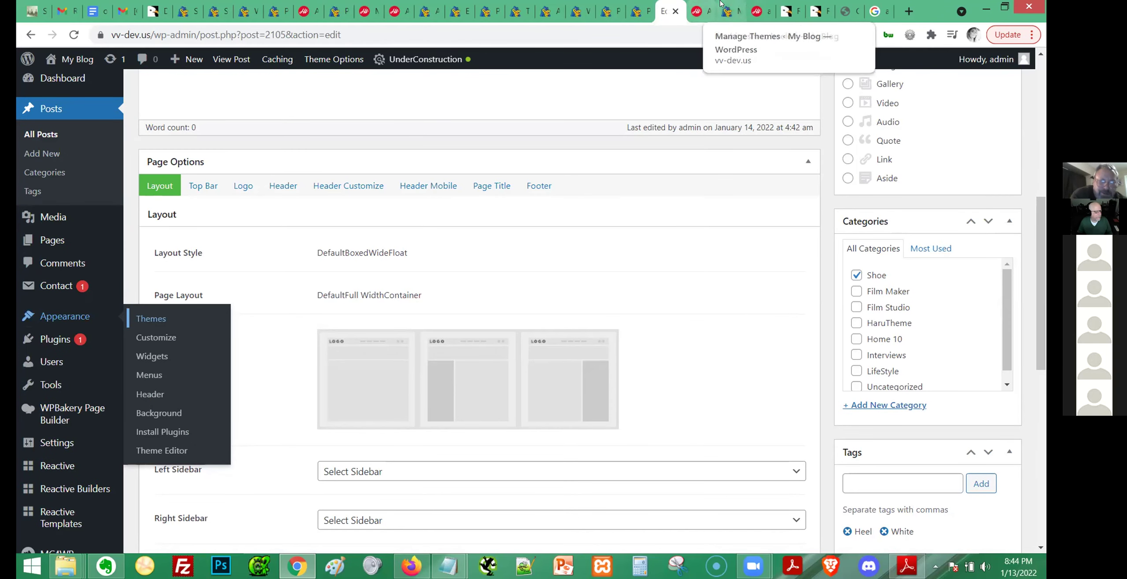
left_click(646, 6)
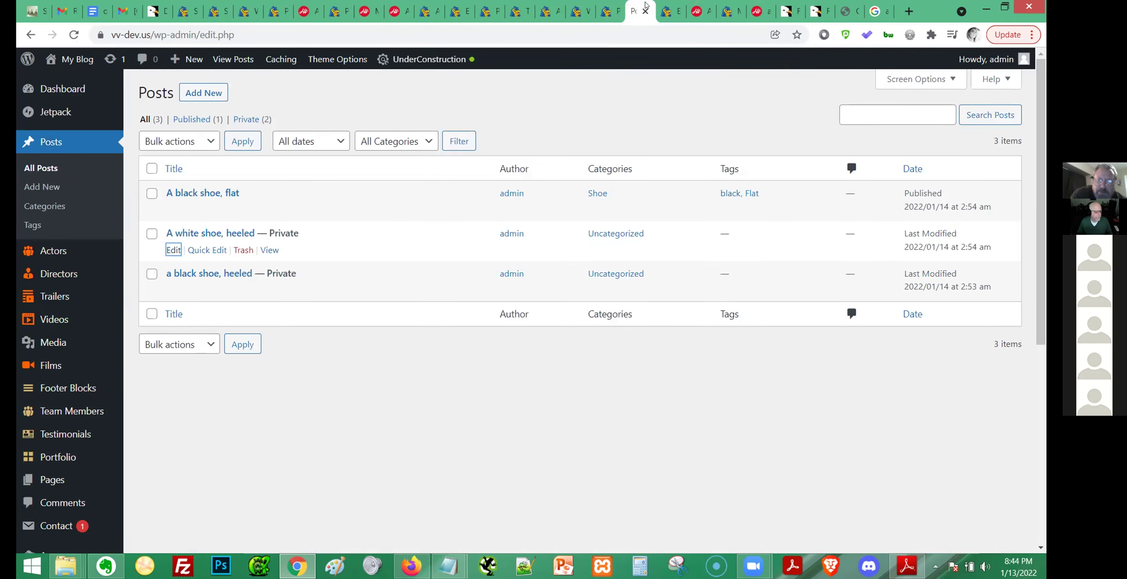
Go to All Posts and view the published post 'A black shoe, flat' on the site.
left_click(614, 6)
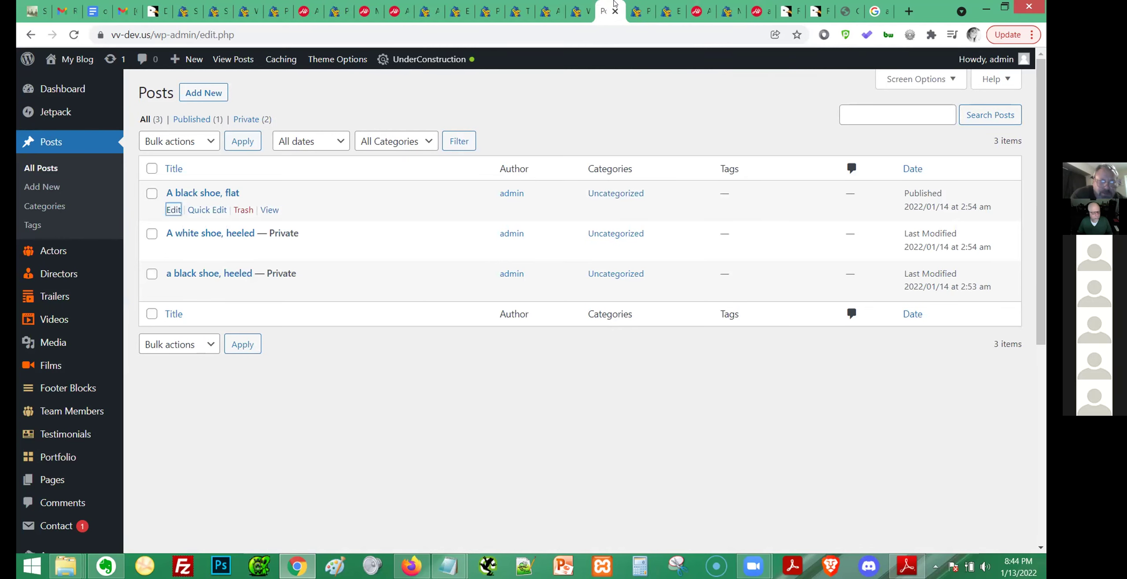
left_click(579, 5)
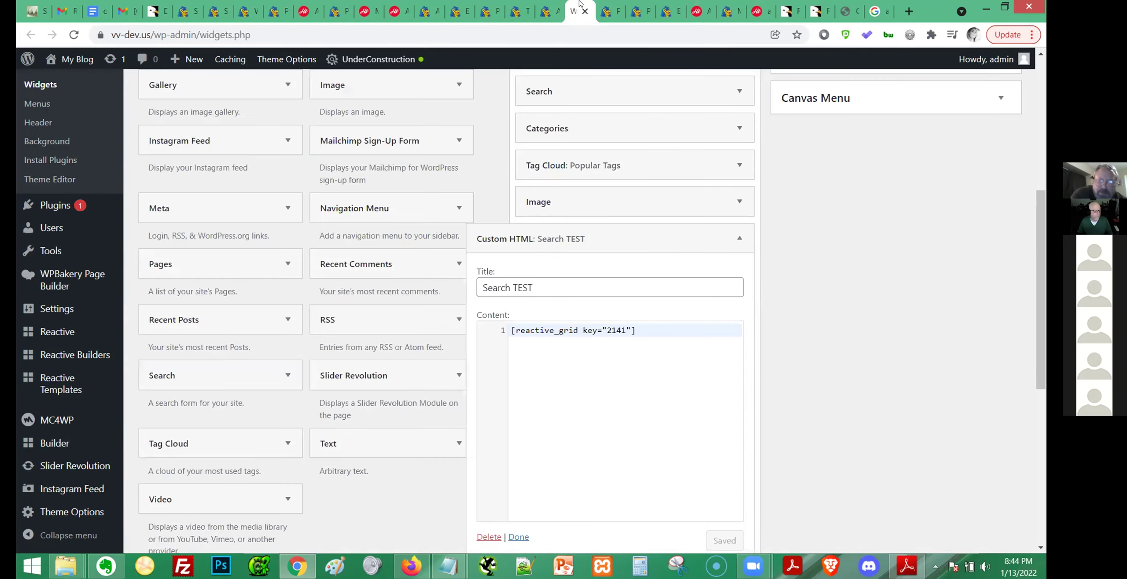
left_click(548, 7)
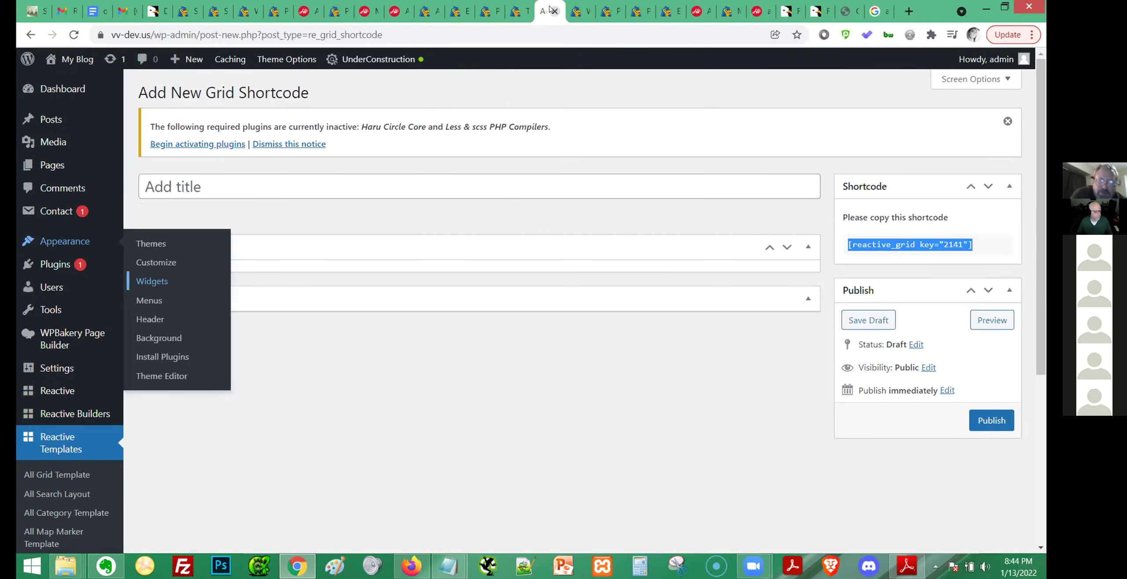
left_click(44, 117)
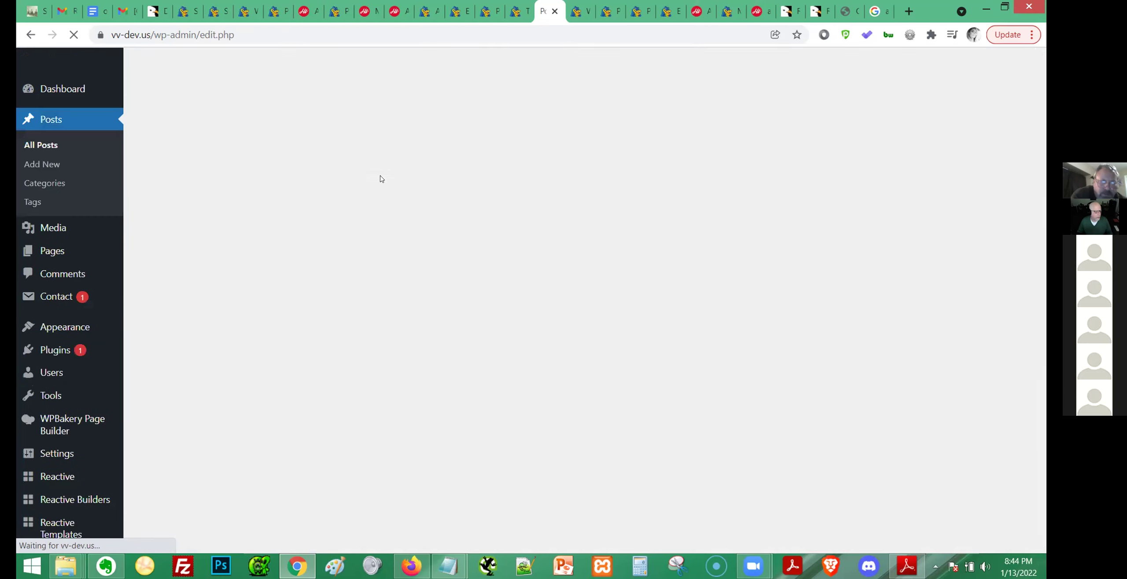
left_click(263, 250)
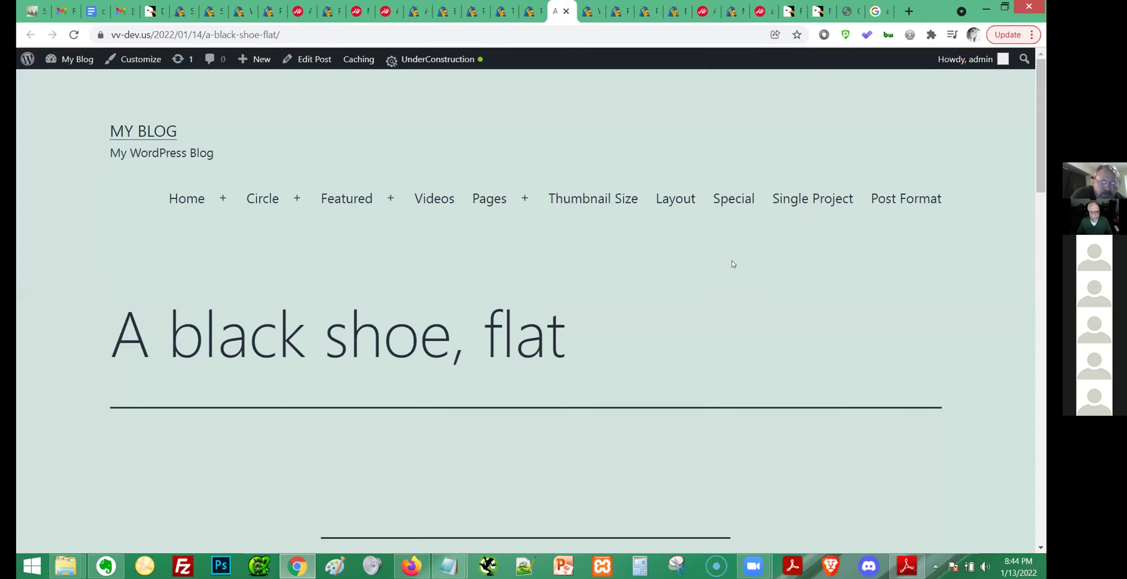
Check the footer's Search TEST widget shows only a heading, then focus the right-hand search field.
scroll(732, 262, "down", 10)
scroll(734, 270, "down", 10)
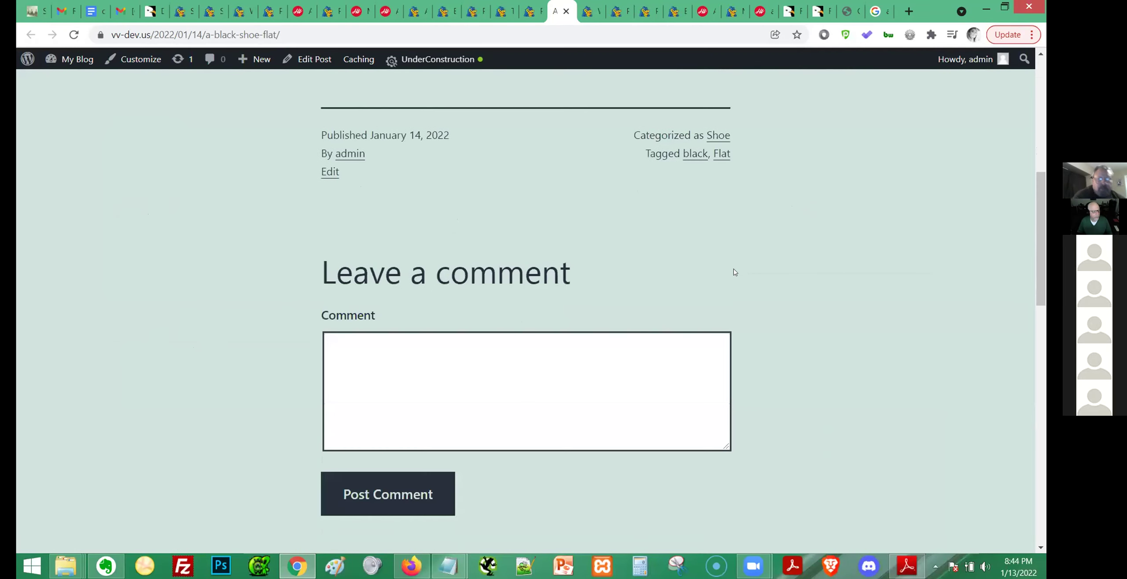
scroll(732, 271, "down", 6)
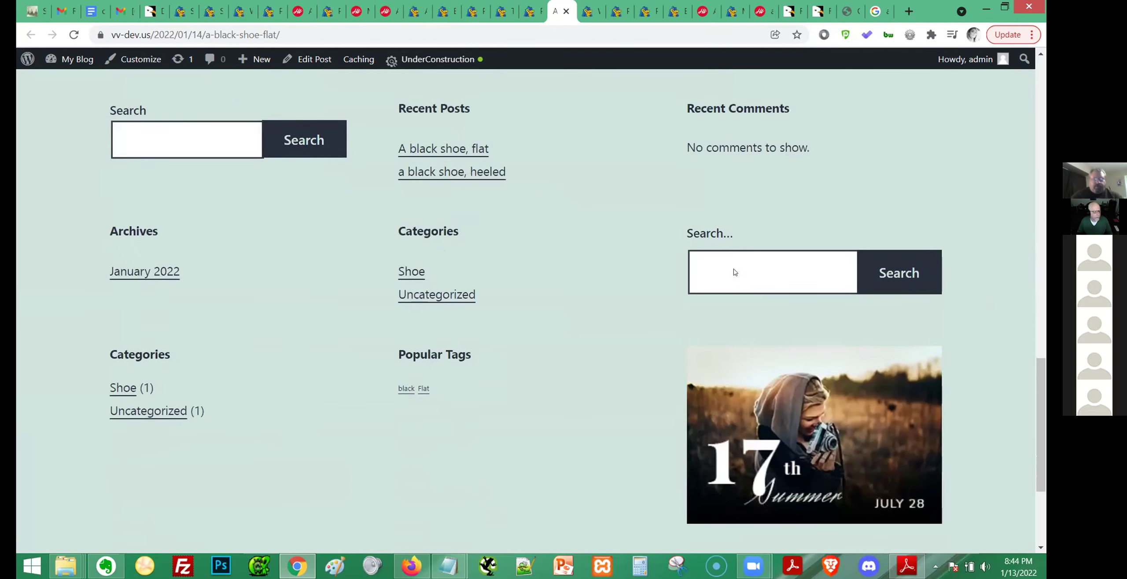
left_click_drag(184, 377, 108, 381)
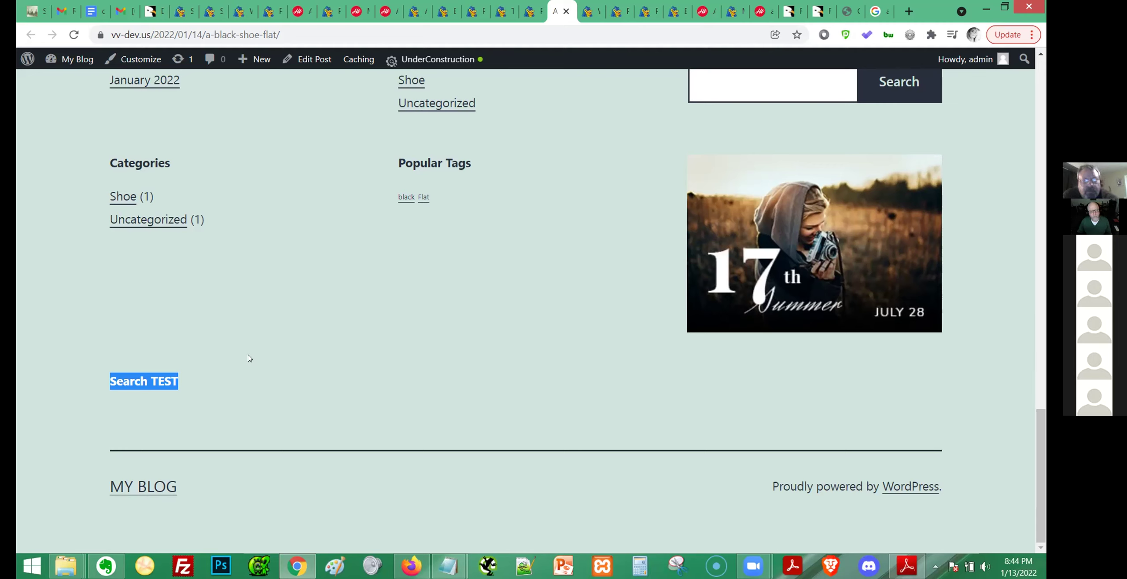
left_click(224, 387)
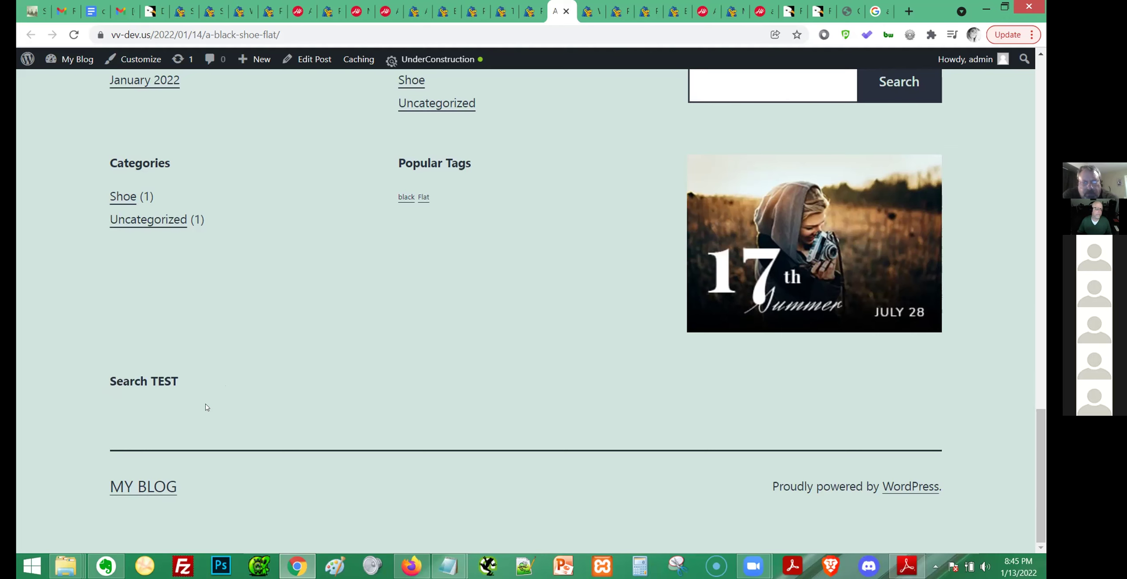
scroll(206, 405, "up", 5)
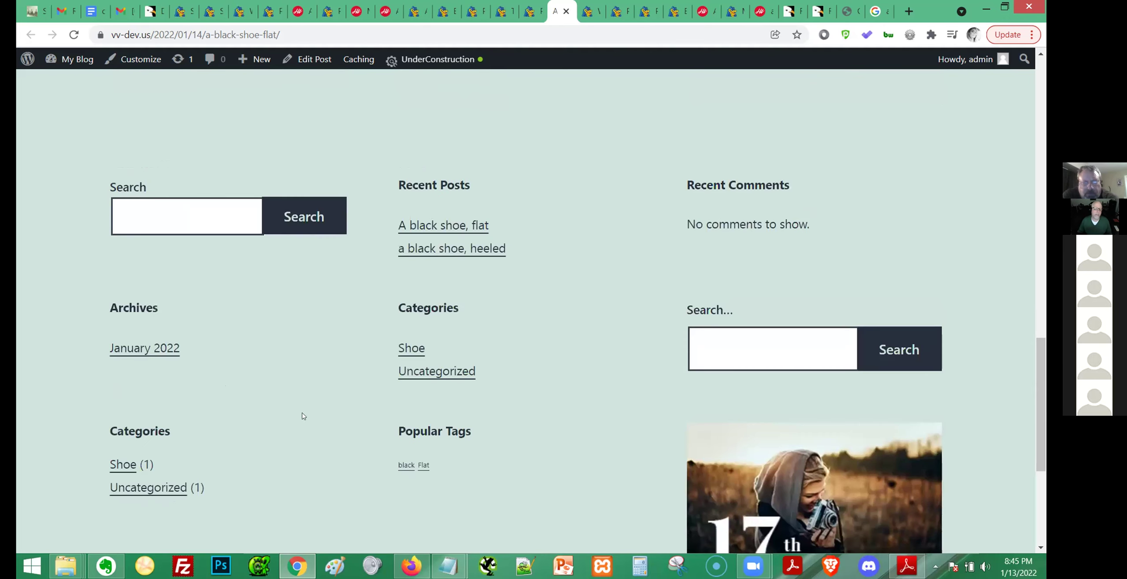
left_click(743, 365)
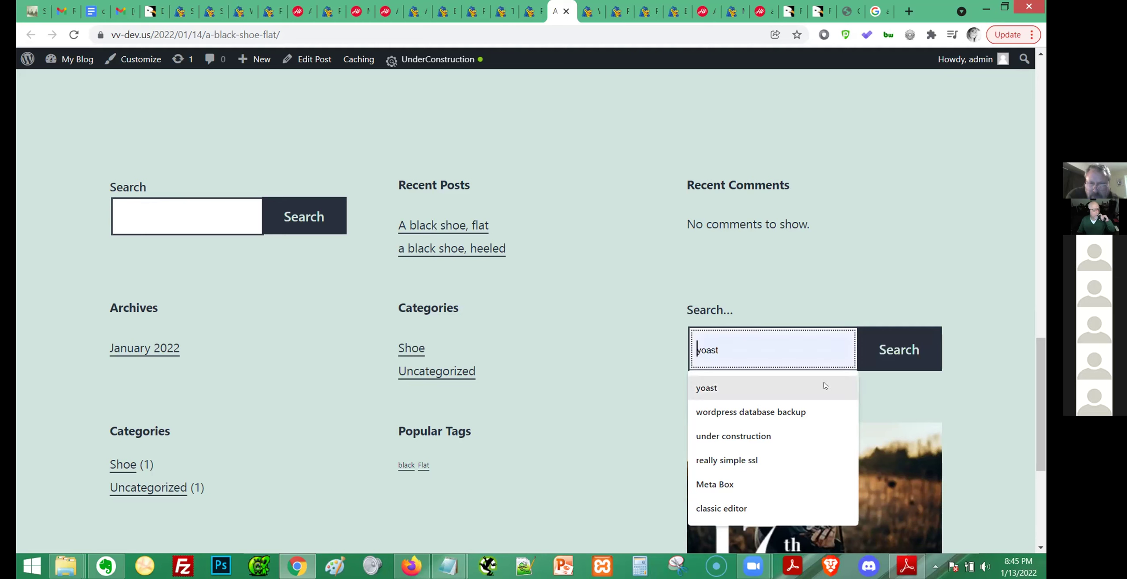
left_click(1005, 279)
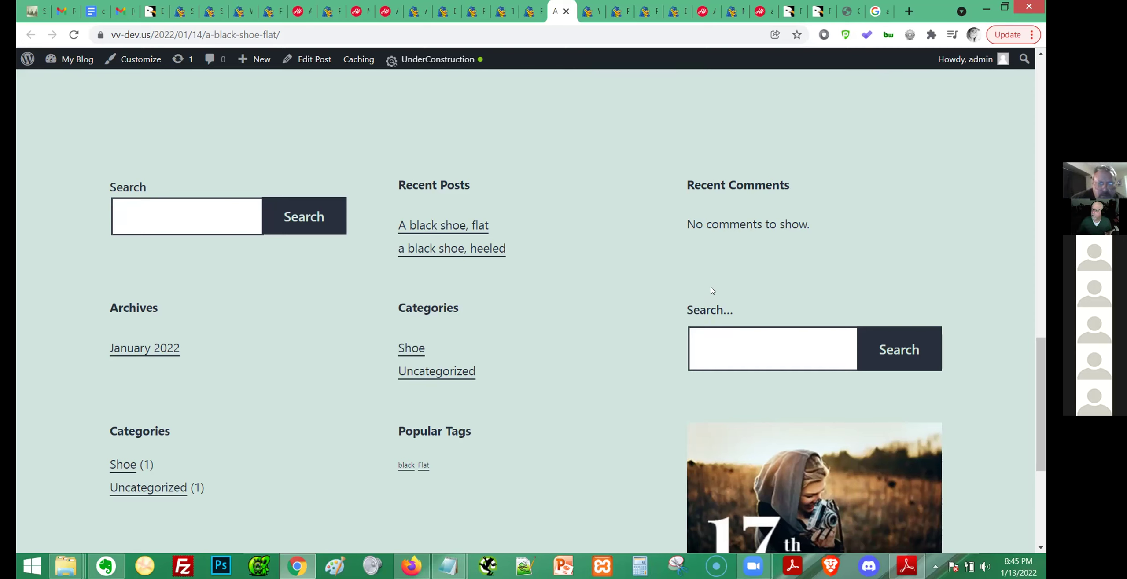
scroll(594, 290, "down", 5)
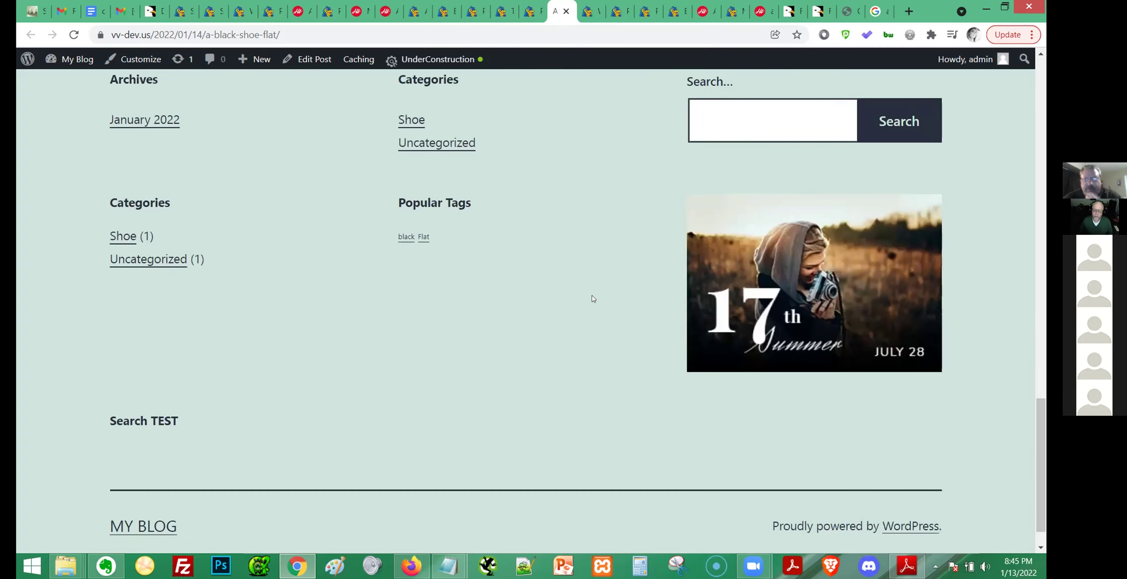
scroll(593, 299, "down", 1)
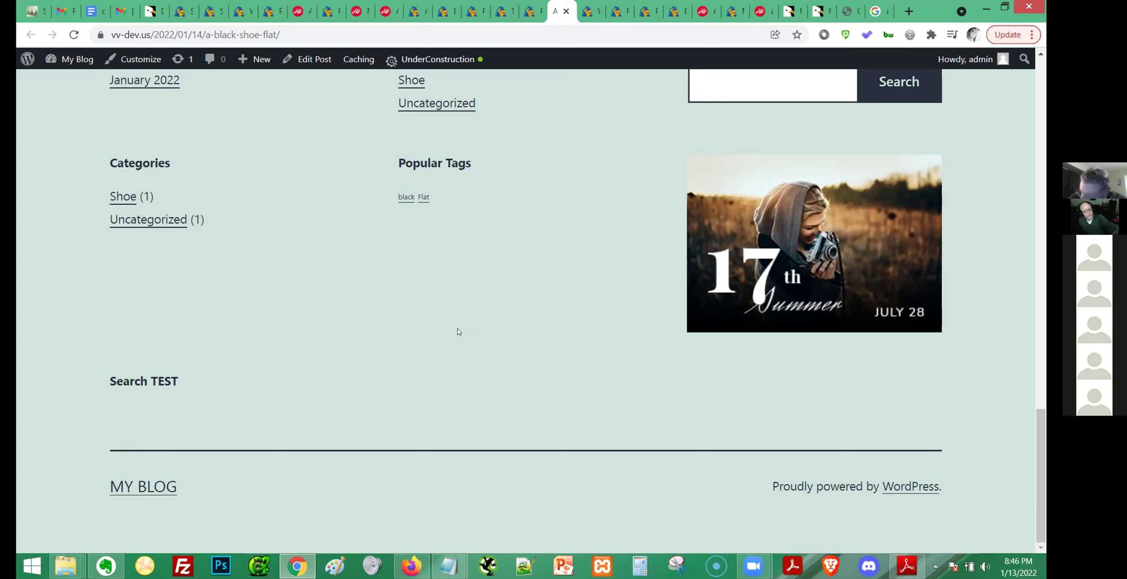
Inspect the footer's Popular Tags widget text, then return to the admin All Posts list.
scroll(315, 368, "up", 1)
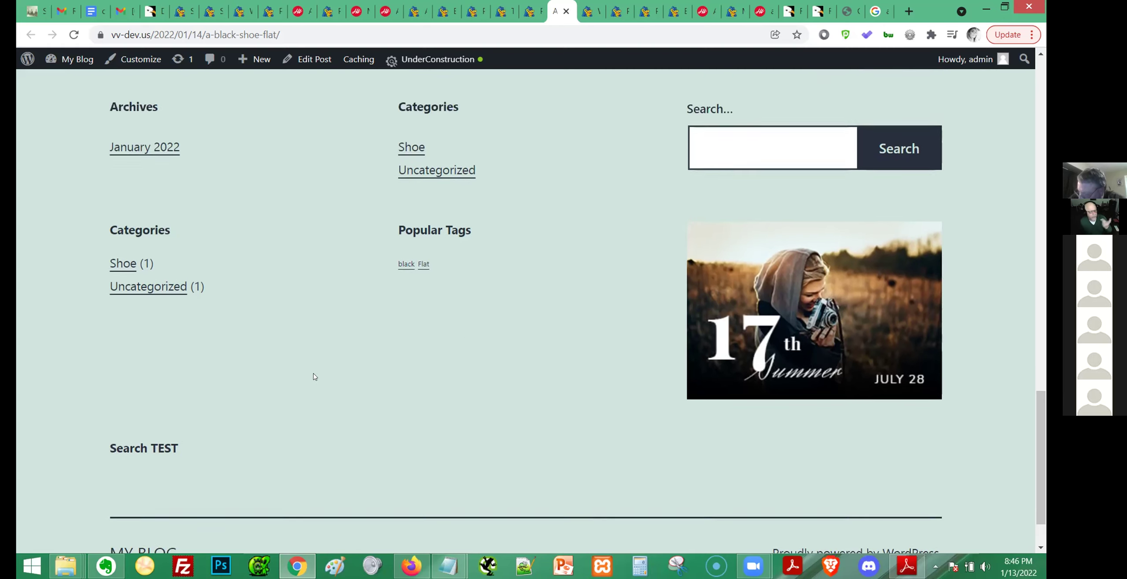
scroll(315, 376, "up", 2)
left_click_drag(413, 365, 472, 366)
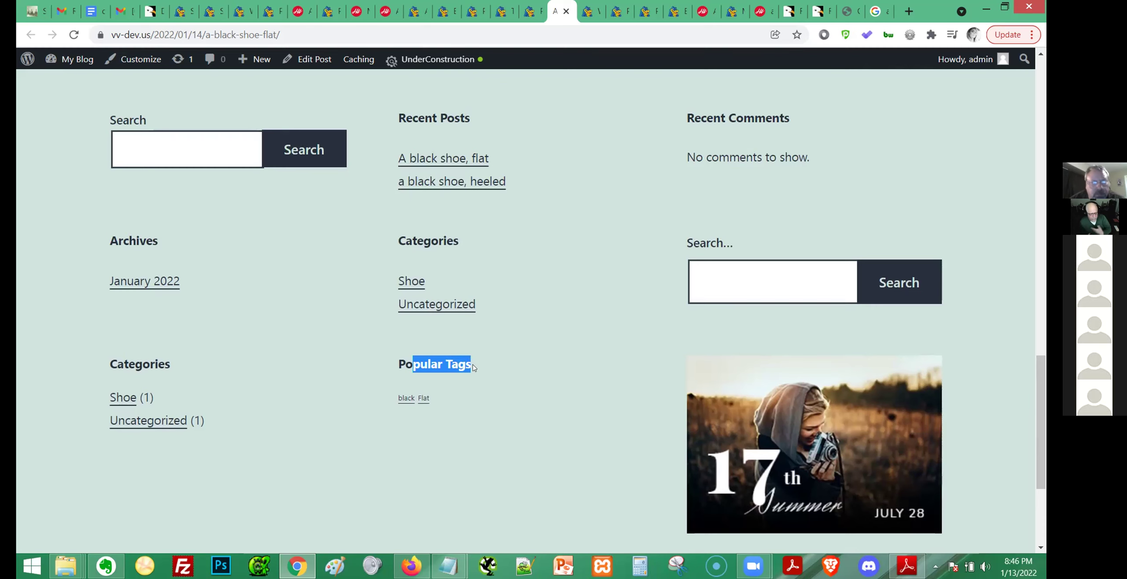
left_click(503, 373)
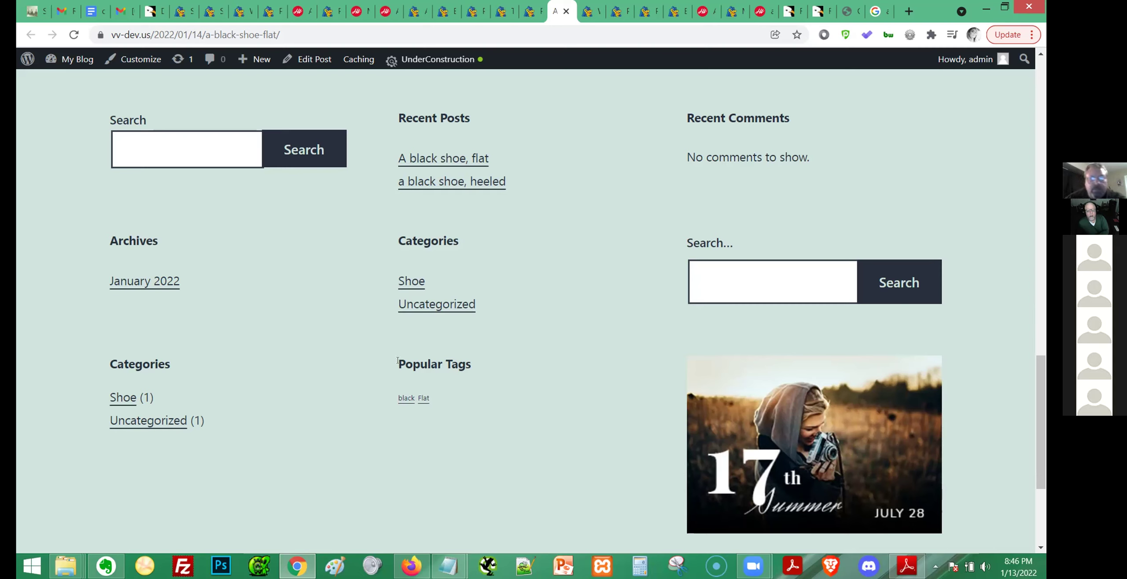
triple_click(461, 367)
left_click_drag(396, 453, 542, 460)
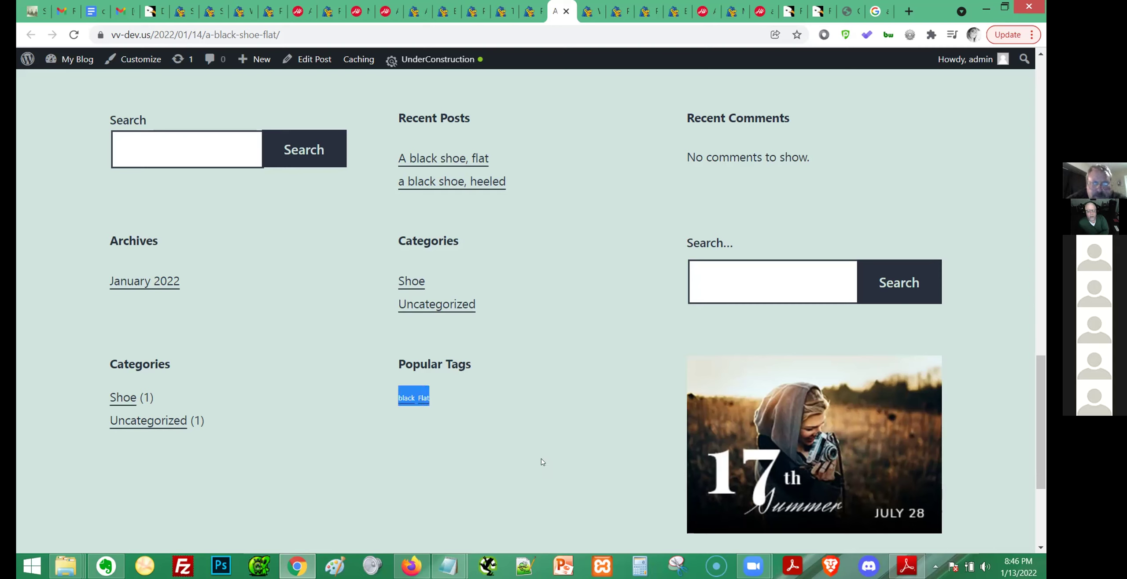
left_click(426, 464)
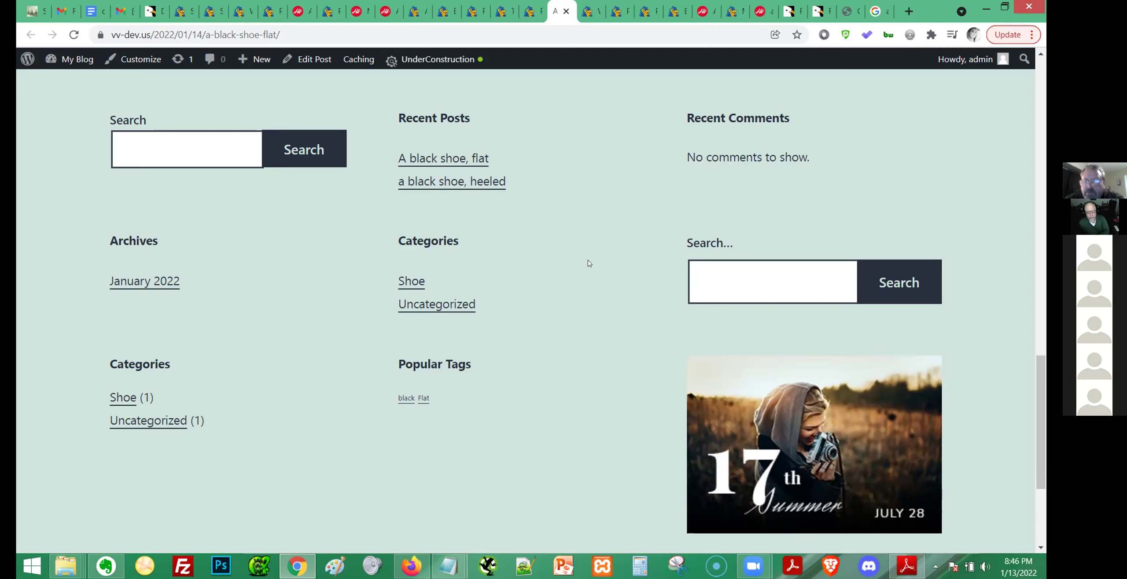
scroll(589, 264, "down", 3)
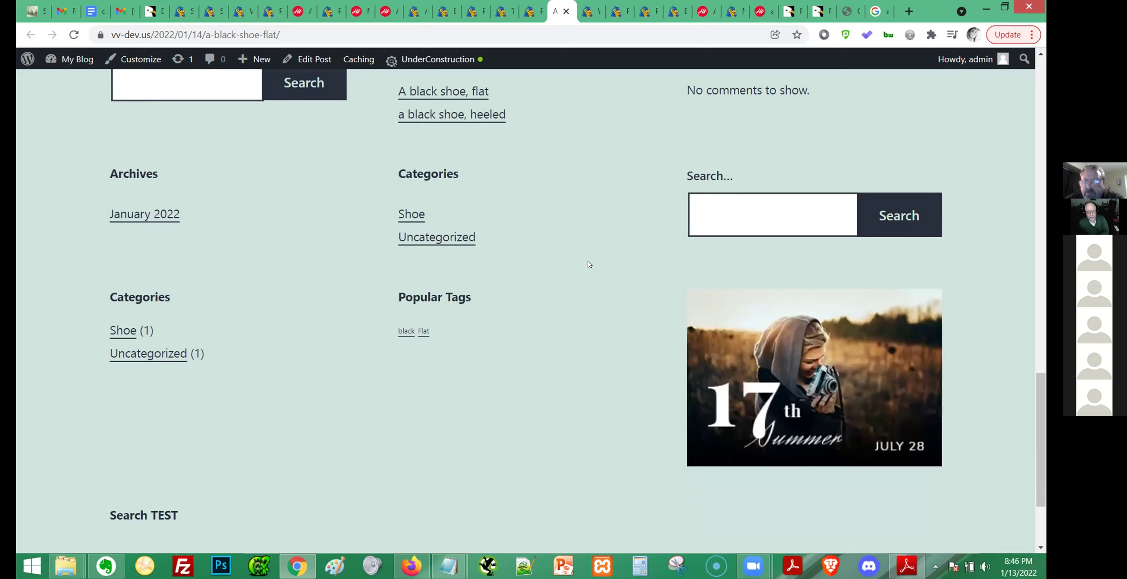
scroll(589, 264, "down", 1)
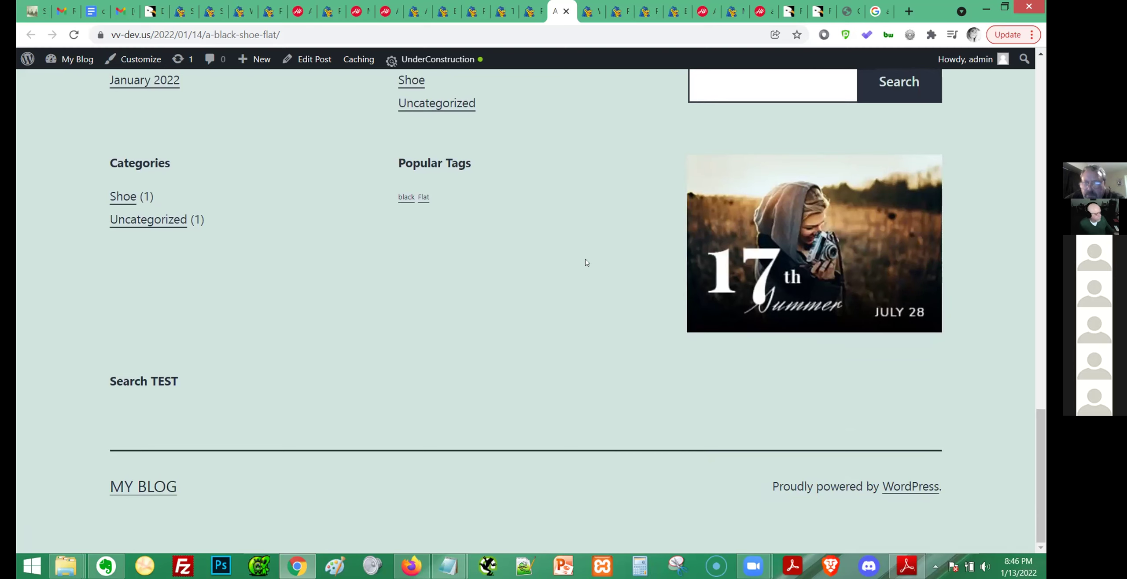
left_click(533, 11)
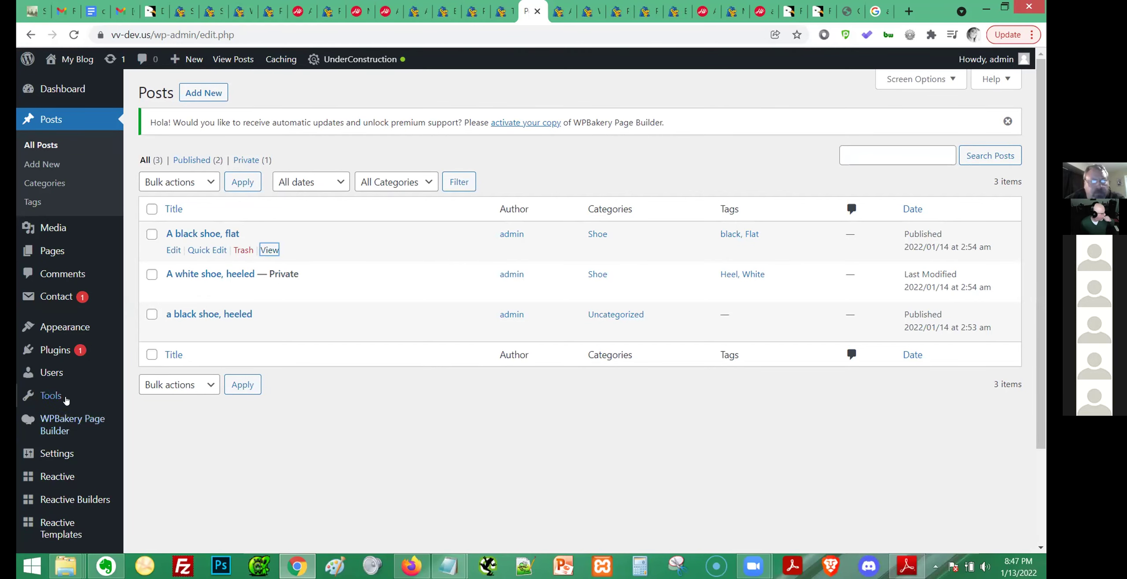
Open Add New Reactive Builder, then list All Reactive Builder, showing only the Color draft (key 2136).
scroll(68, 440, "down", 3)
mouse_move(75, 385)
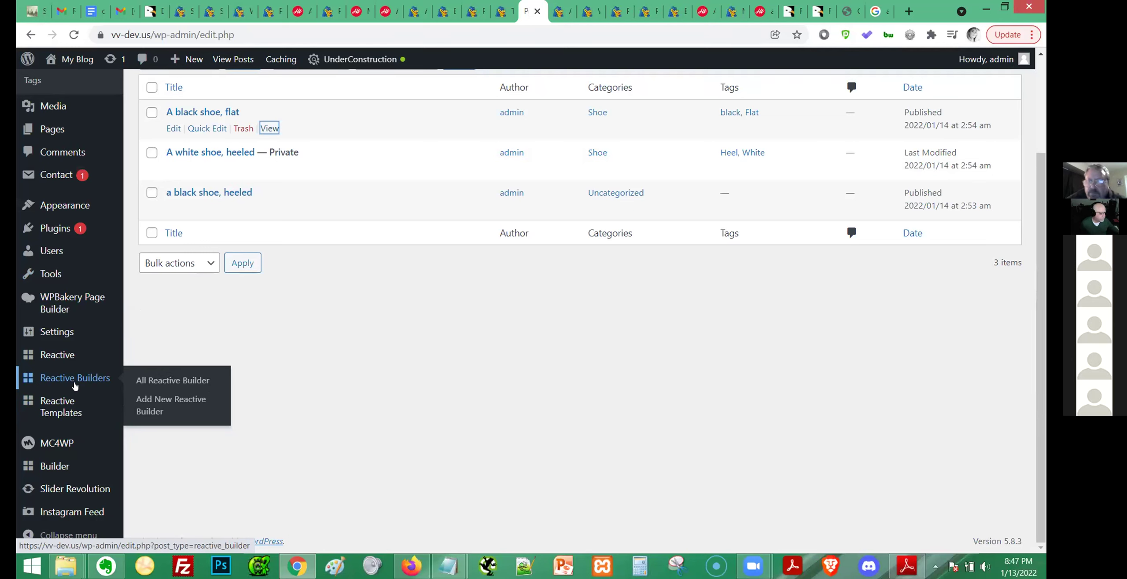
mouse_move(80, 361)
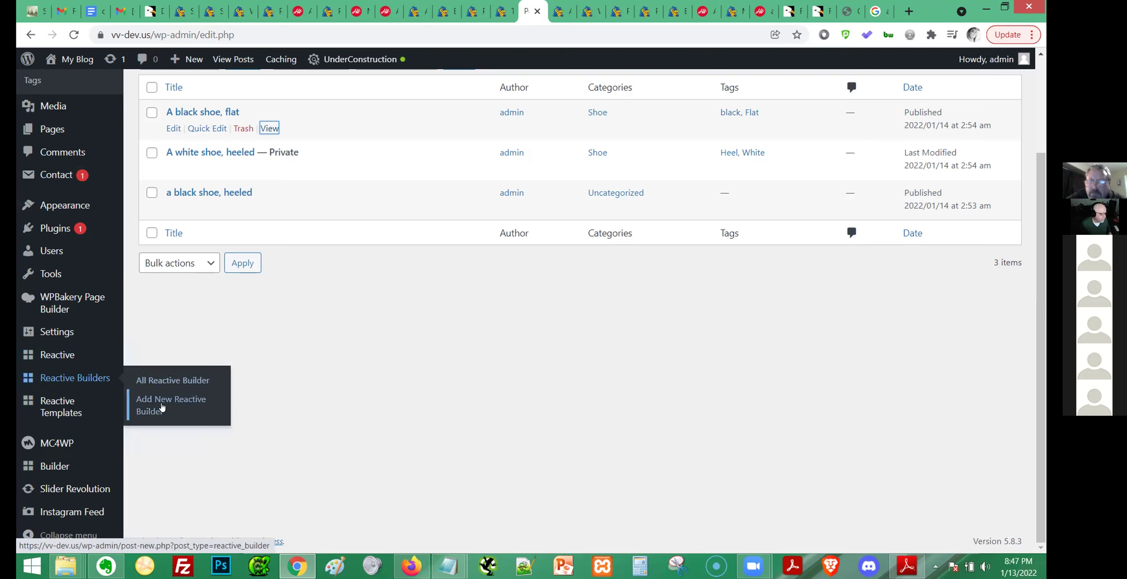
left_click(162, 408)
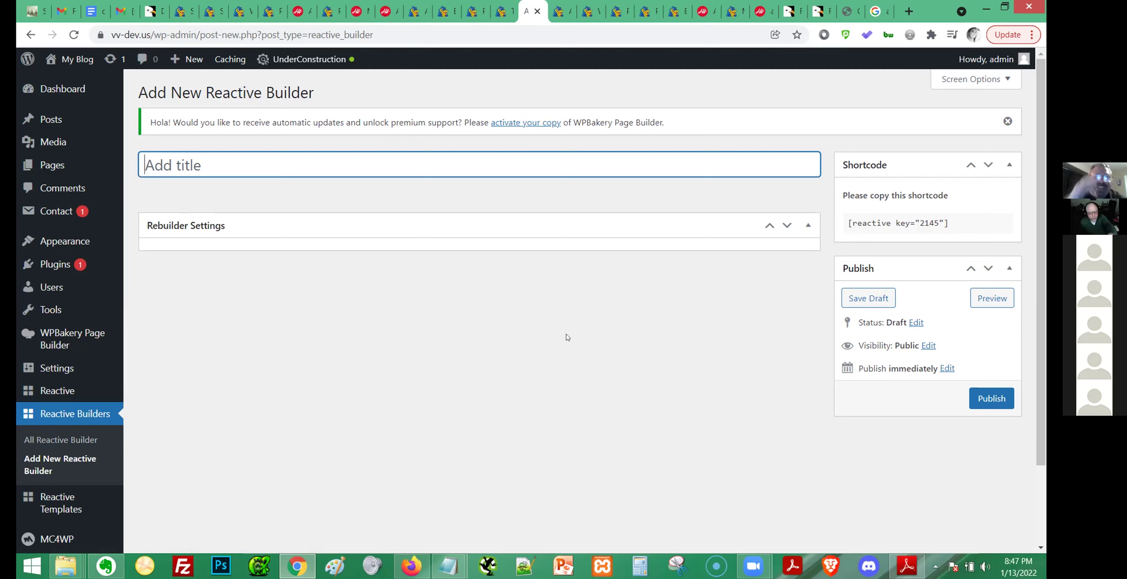
left_click(787, 226)
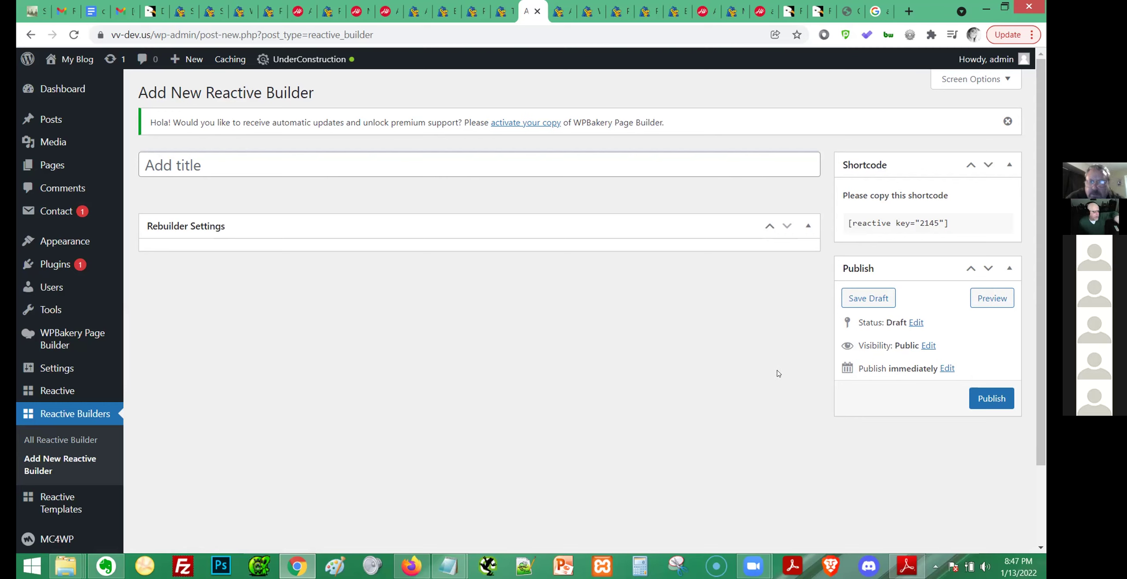
mouse_move(40, 390)
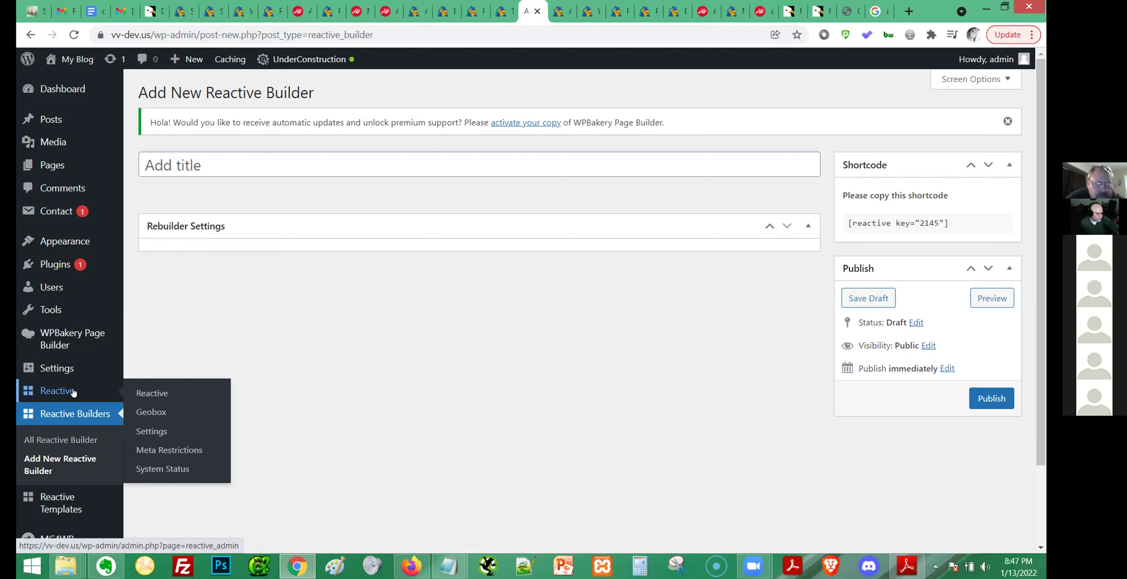
left_click(55, 439)
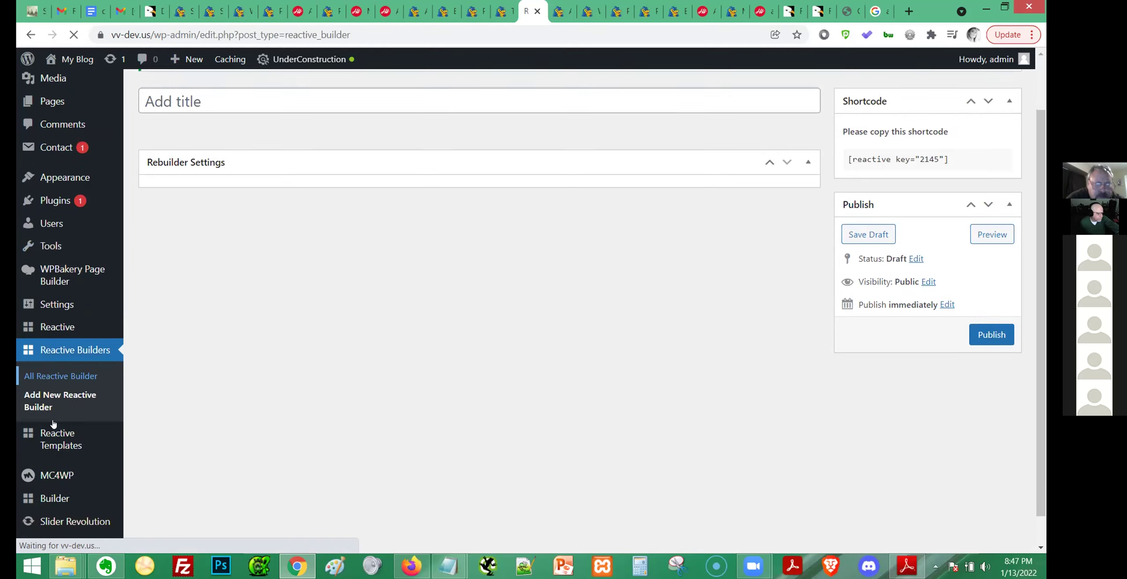
scroll(62, 384, "down", 2)
Open All Grid Template, scroll the 17 templates, and view the Electronics Product template.
mouse_move(62, 408)
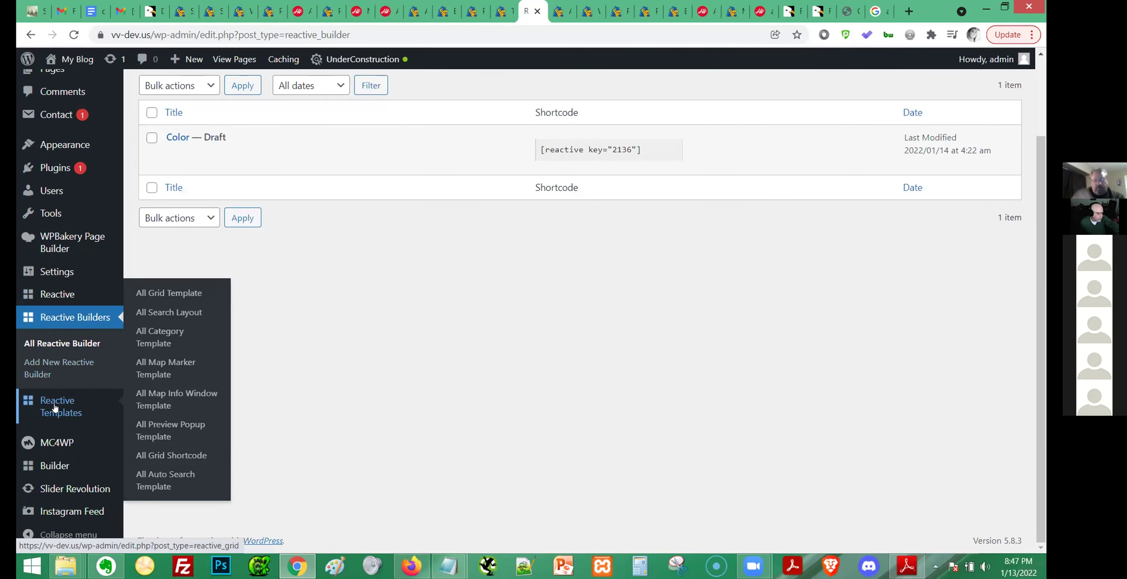
left_click(178, 292)
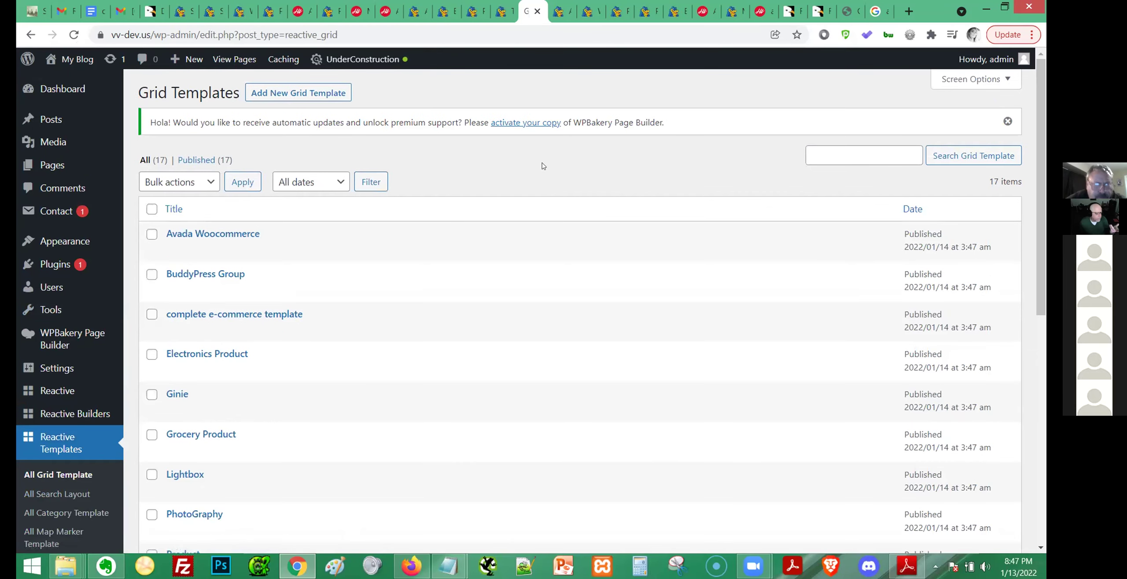
scroll(571, 169, "down", 3)
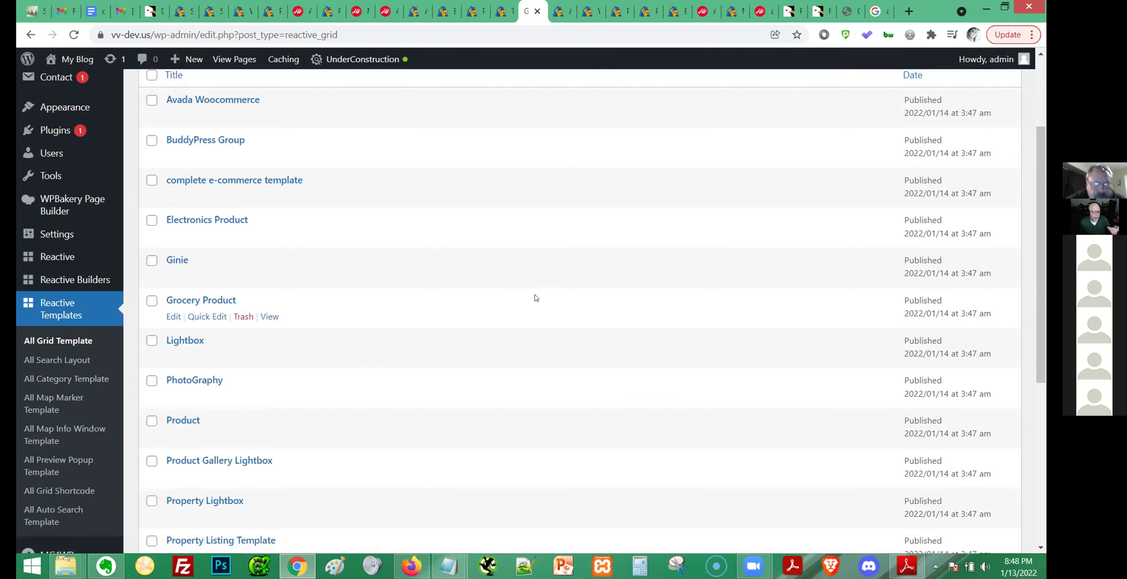
left_click(269, 236)
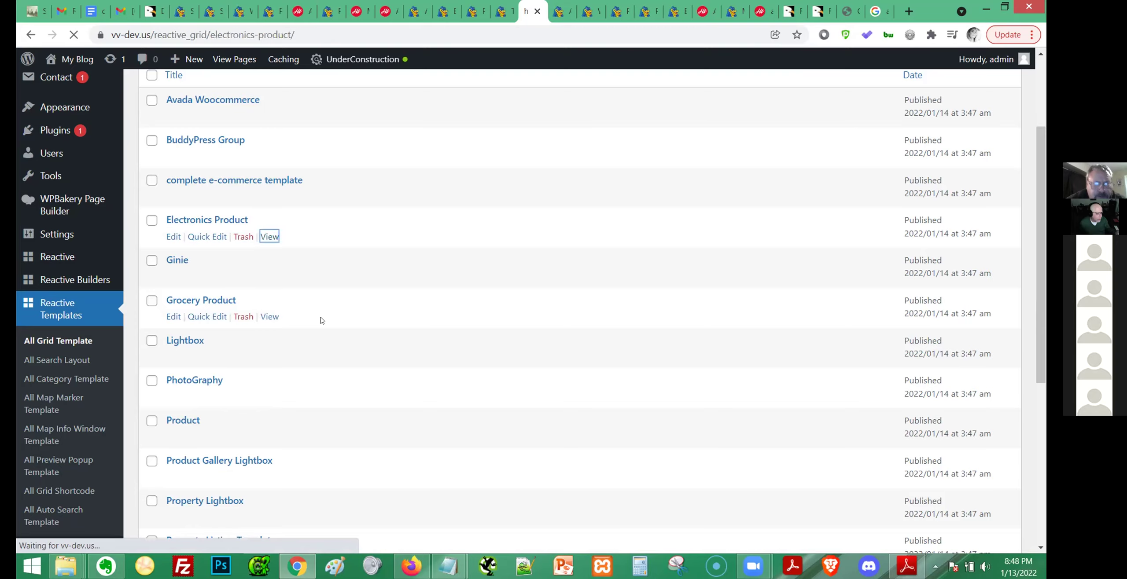
scroll(346, 252, "down", 10)
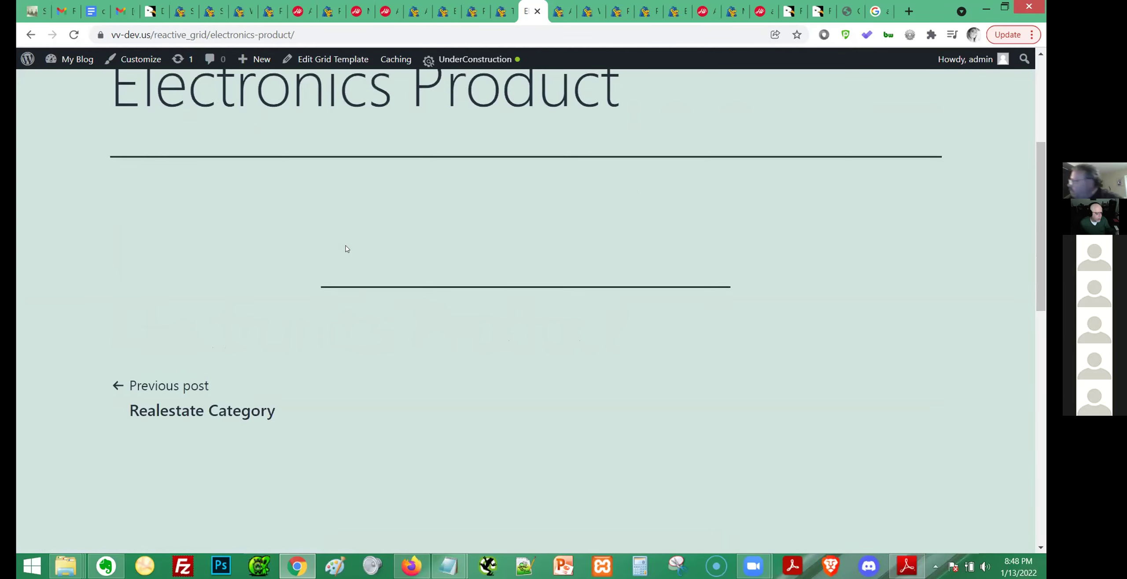
scroll(346, 249, "up", 10)
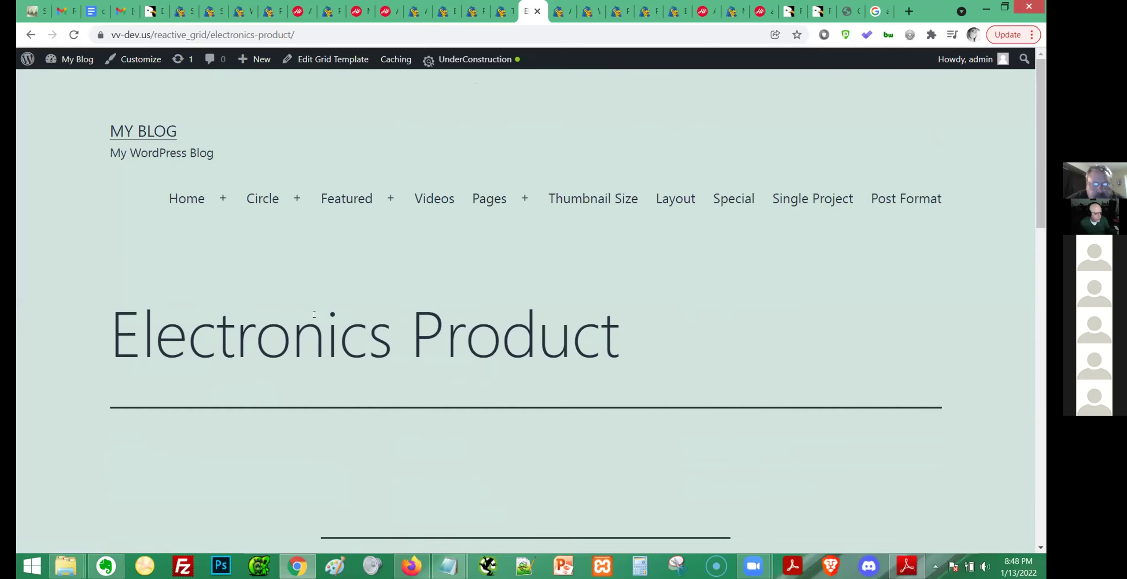
scroll(529, 331, "down", 10)
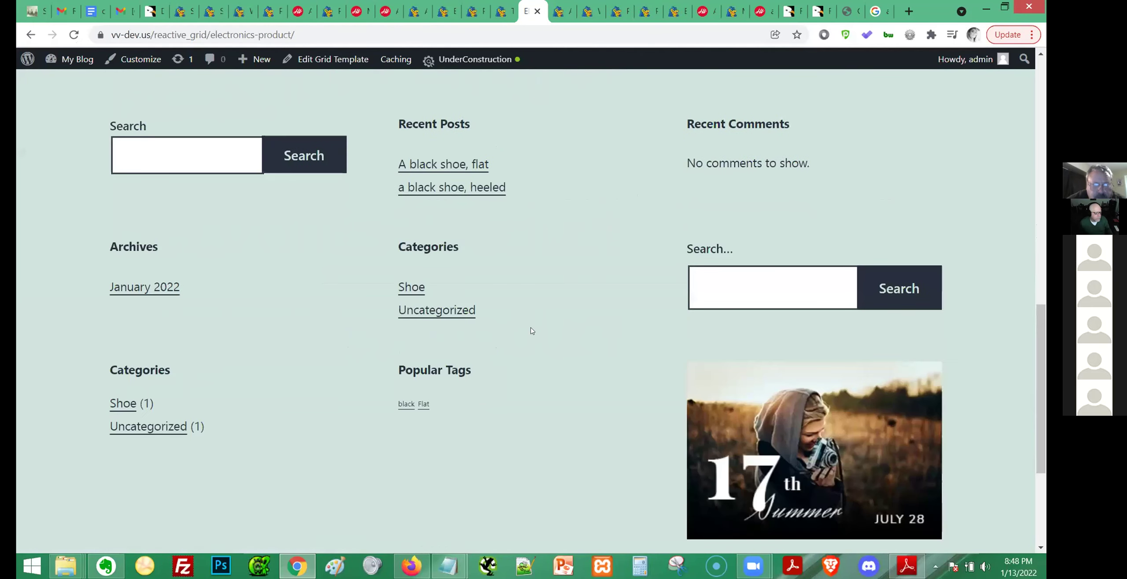
left_click_drag(115, 376, 200, 383)
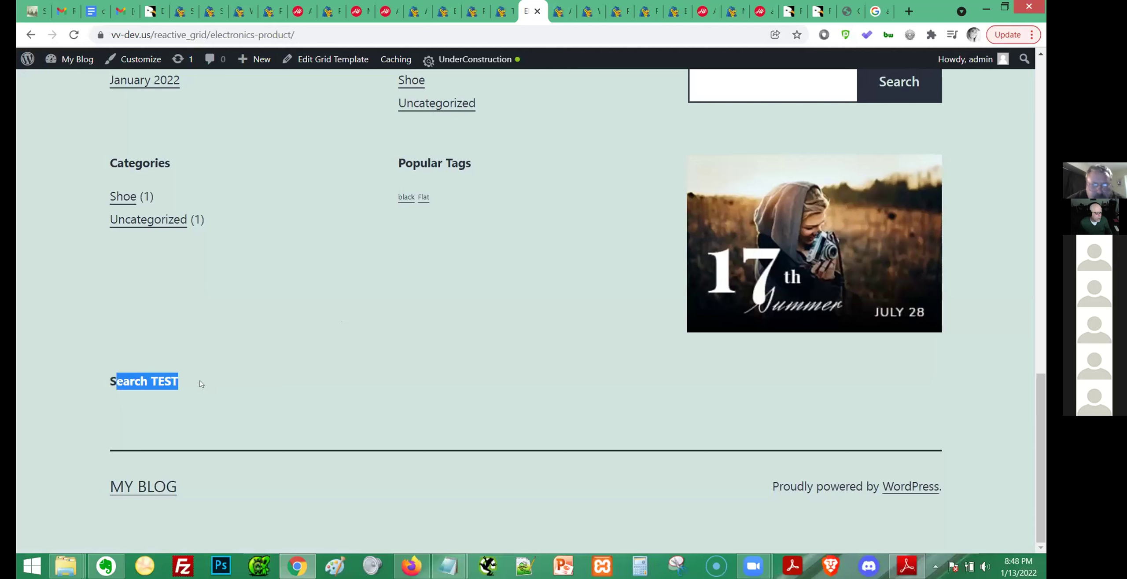
left_click(235, 381)
scroll(605, 424, "up", 1)
scroll(605, 424, "up", 10)
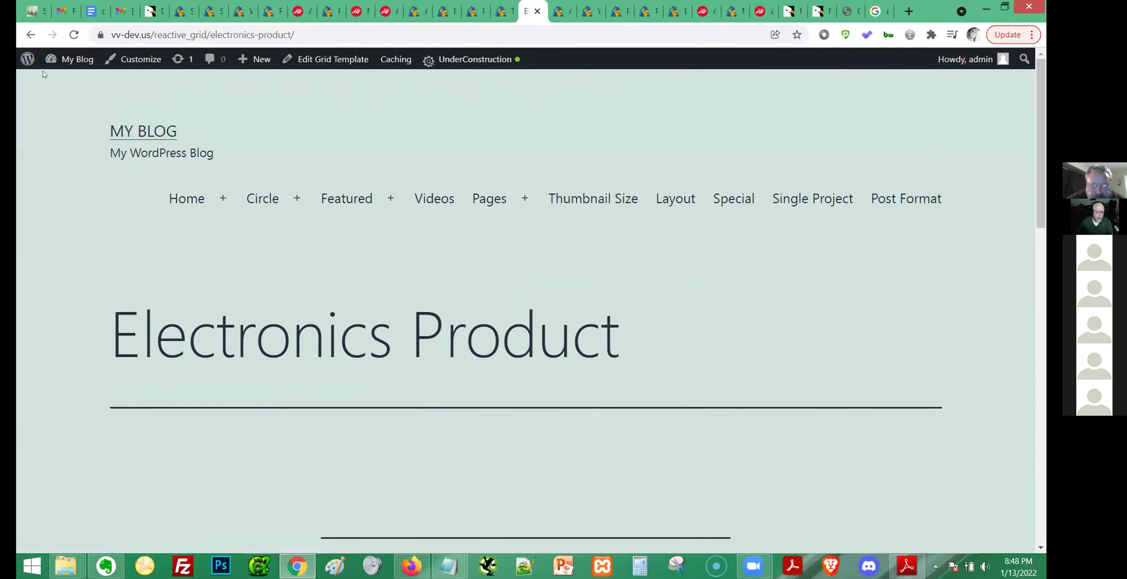
left_click(30, 35)
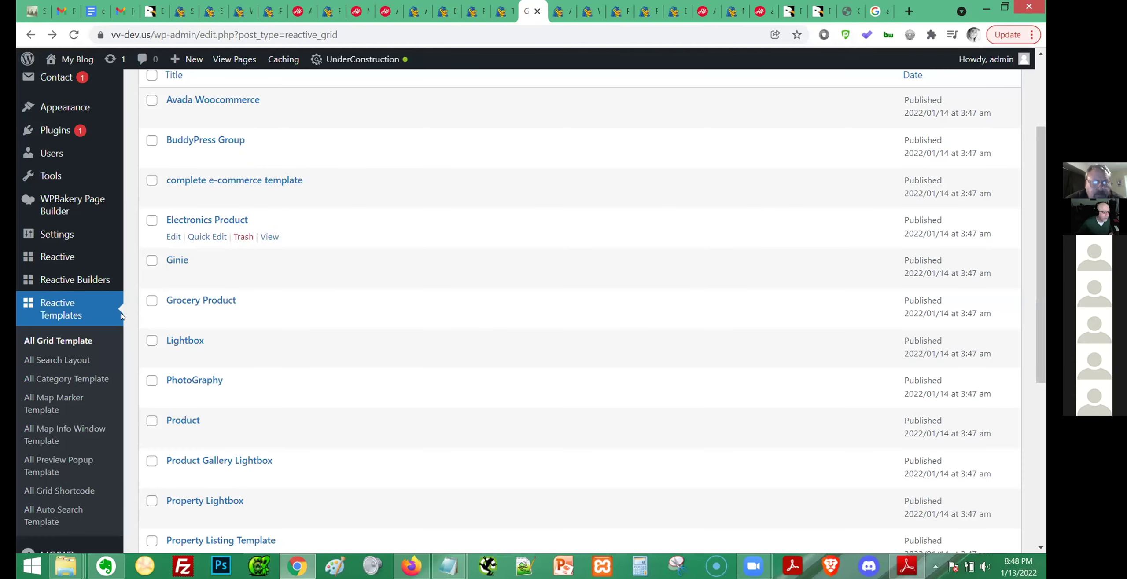
Open the Electronics Product template's editor to see its code, then list All Search Layout (Basic Search).
scroll(67, 321, "down", 3)
scroll(196, 257, "up", 5)
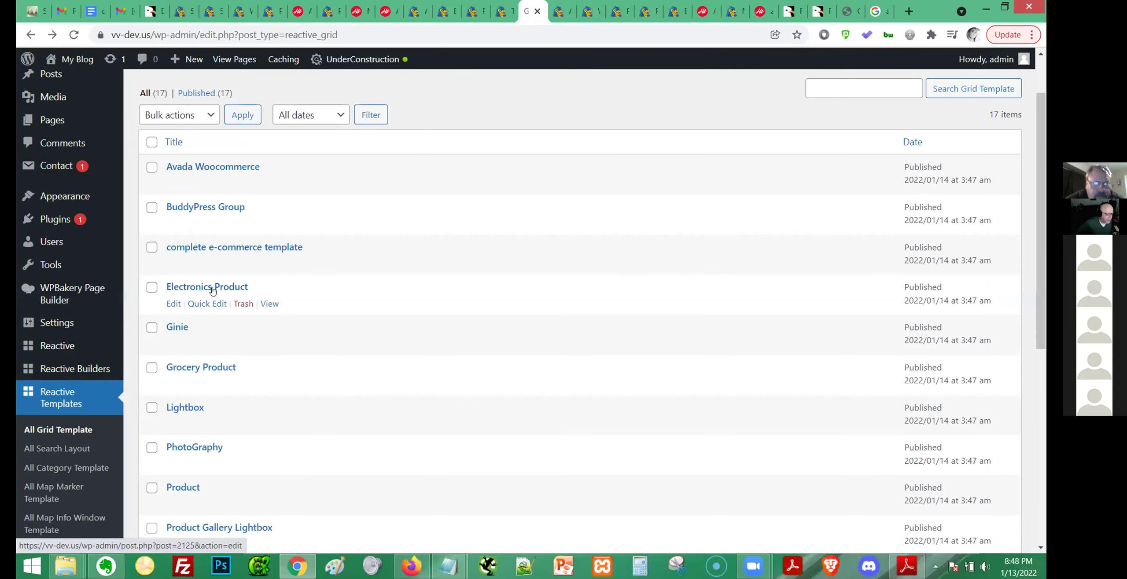
left_click(173, 304)
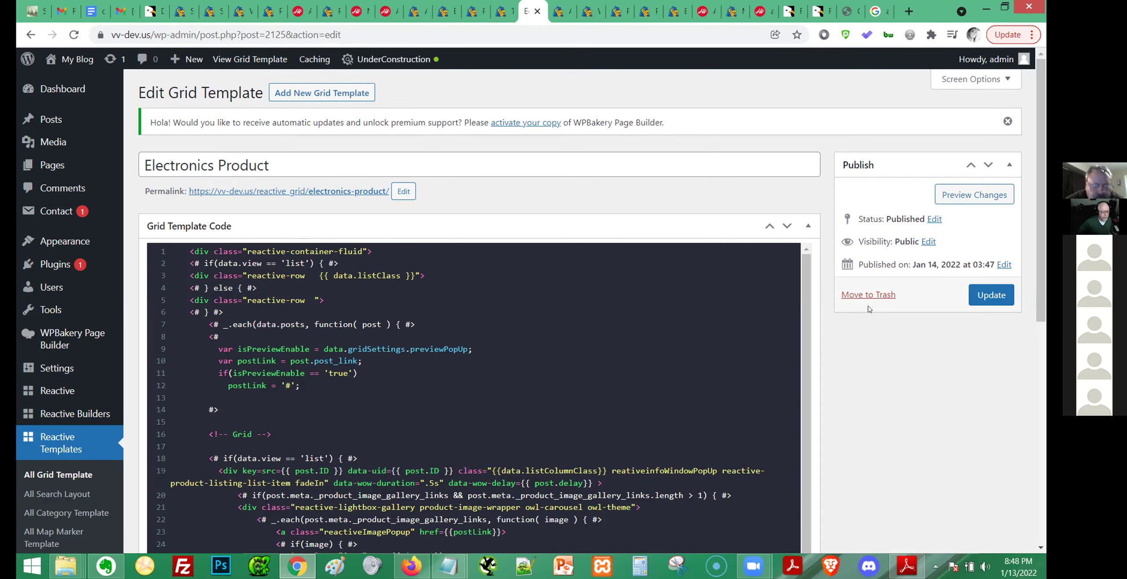
scroll(847, 375, "down", 1)
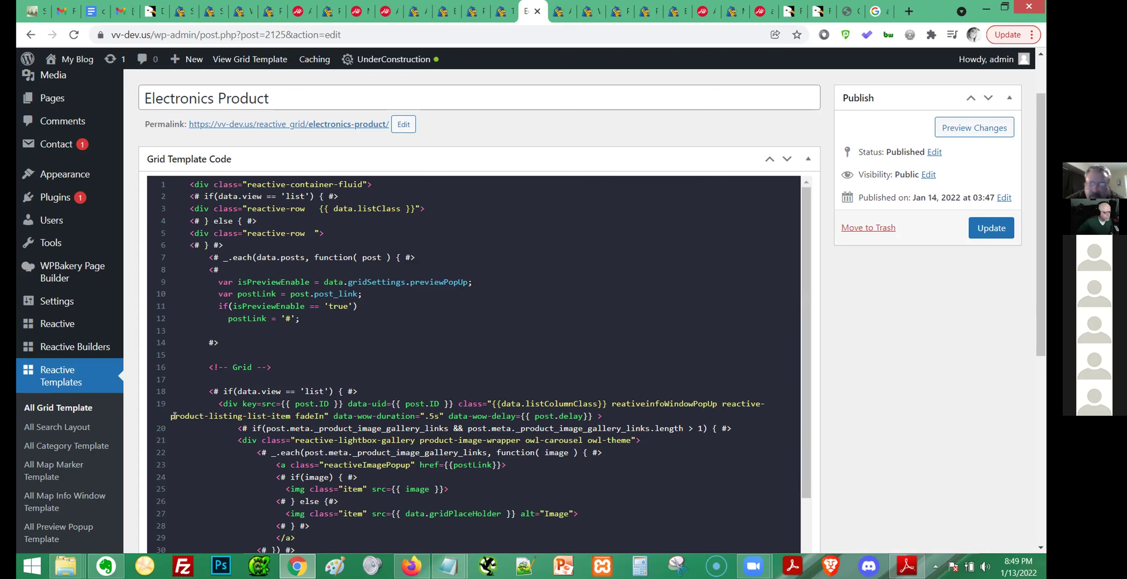
left_click(66, 427)
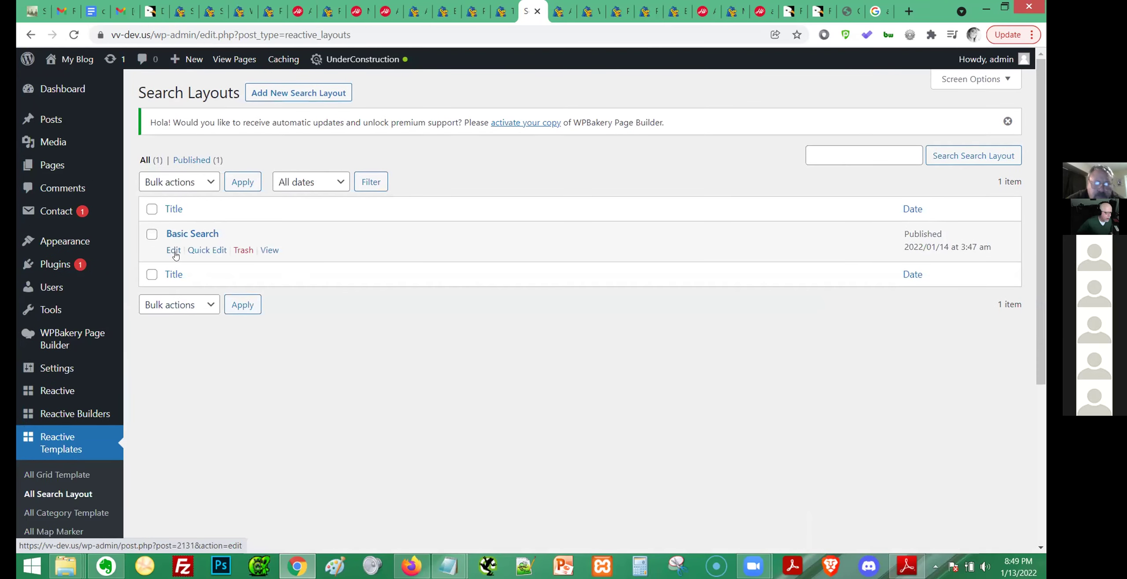
Open the Basic Search layout's edit screen and scroll through it.
left_click(174, 250)
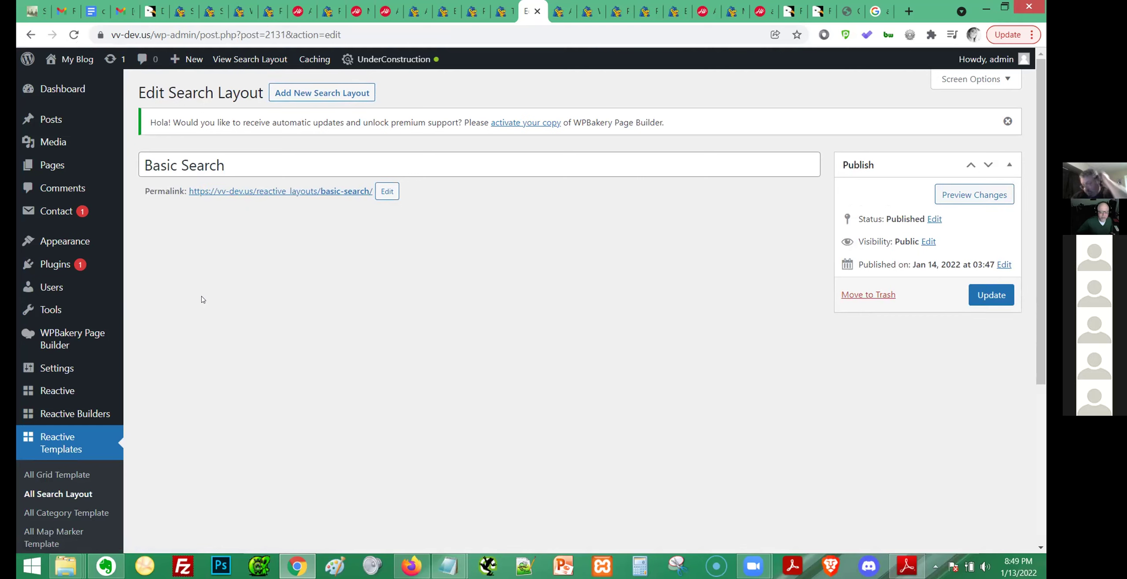
scroll(463, 251, "down", 5)
scroll(463, 252, "up", 5)
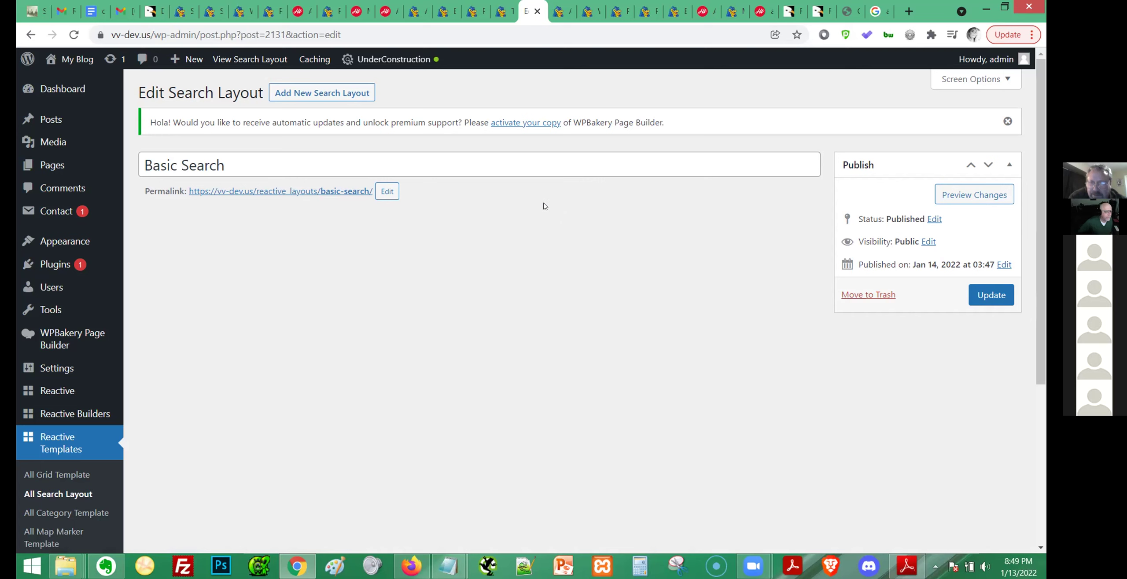
scroll(528, 255, "down", 4)
scroll(528, 254, "up", 4)
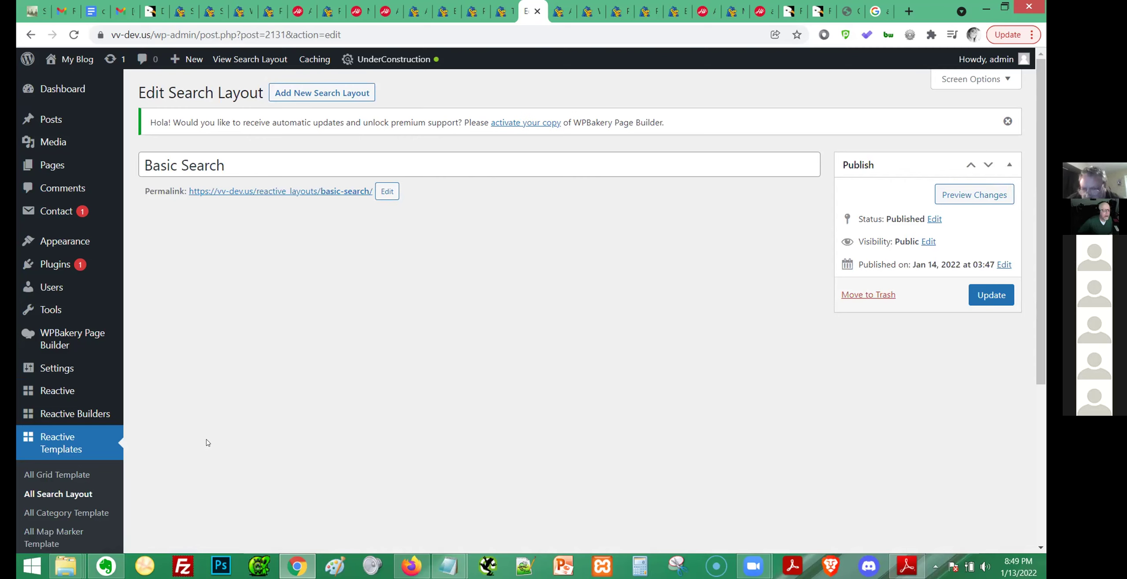
View the Basic Search front-end page in a new tab, then return to Edit Search Layout.
left_click(298, 186)
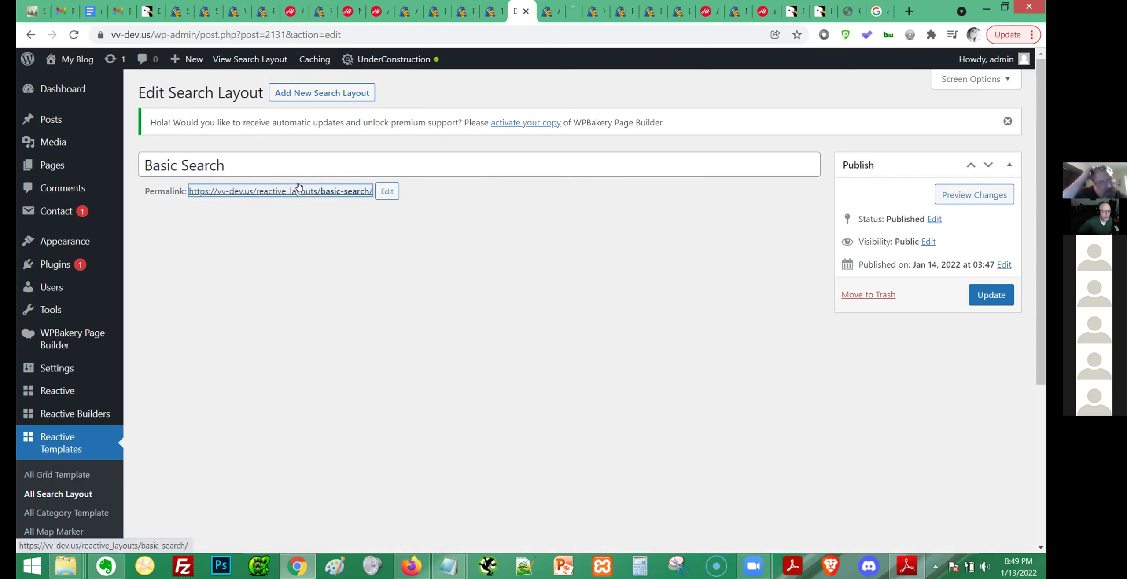
left_click(569, 5)
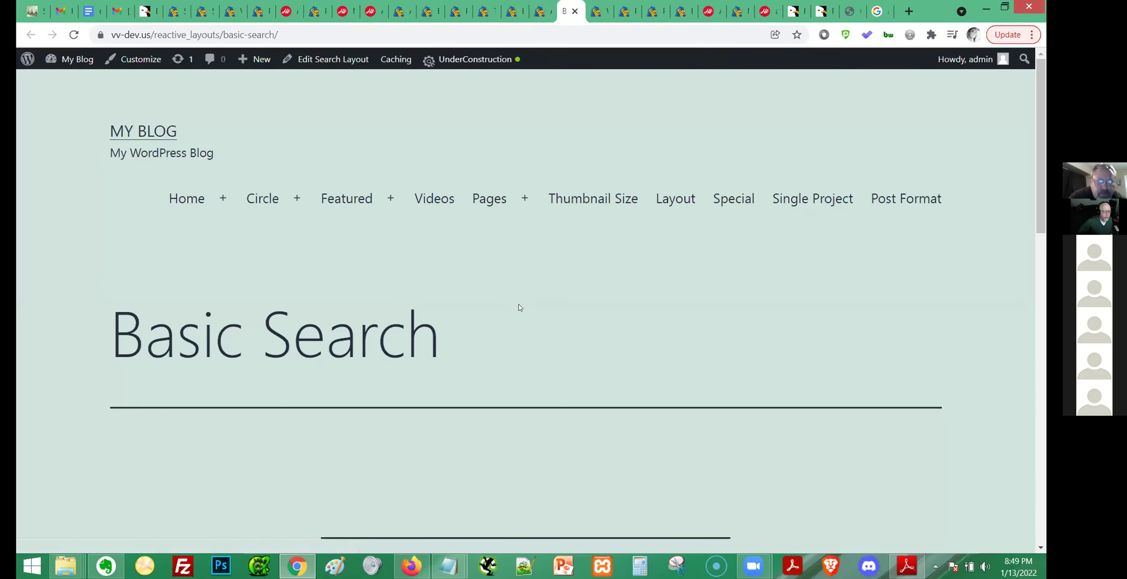
scroll(519, 308, "down", 15)
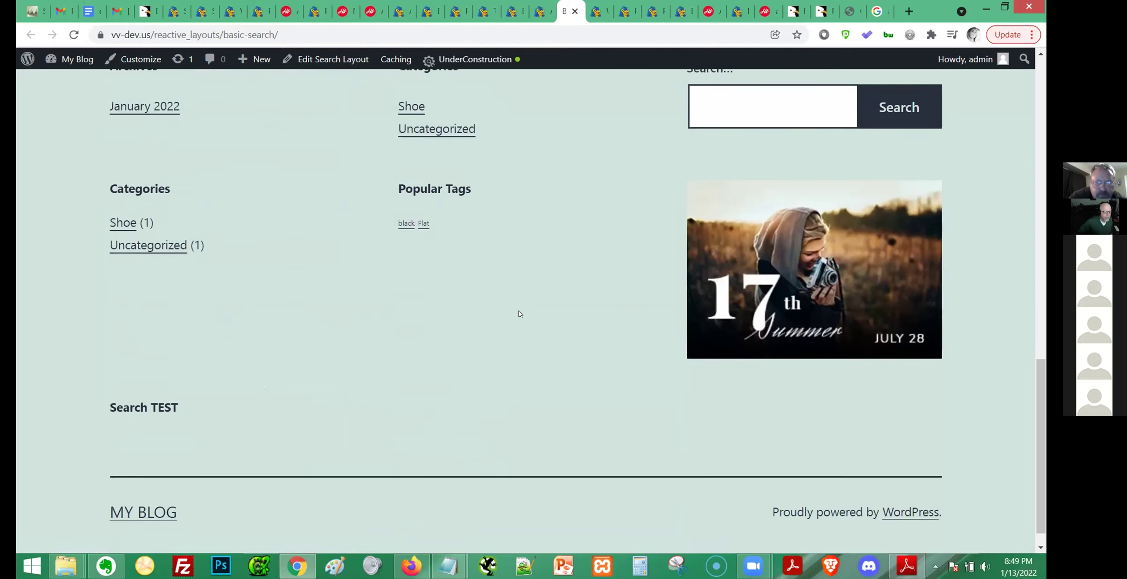
scroll(519, 322, "up", 15)
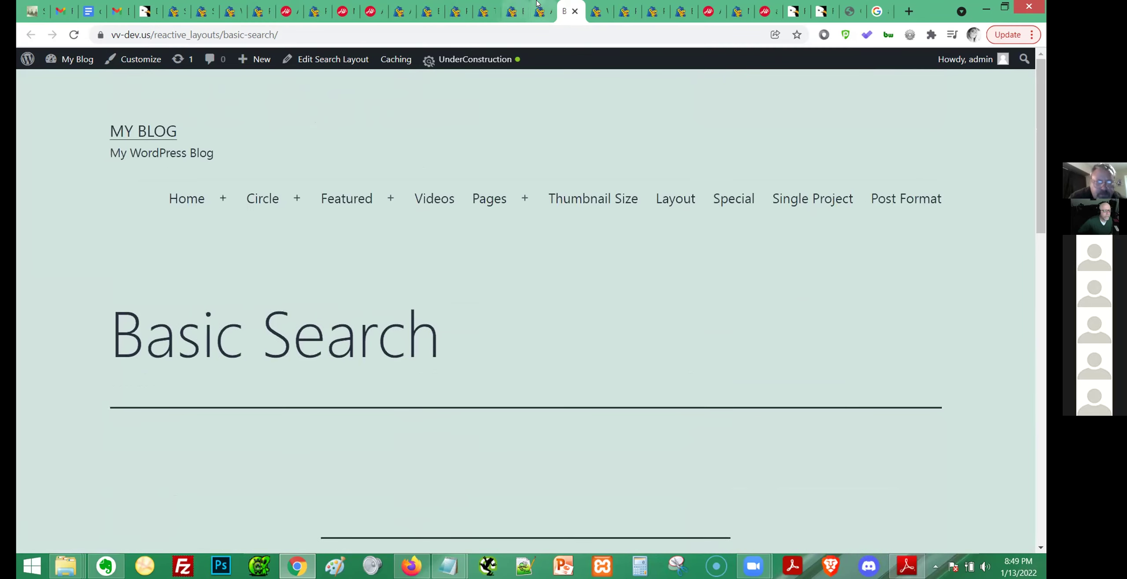
left_click(537, 3)
left_click(516, 4)
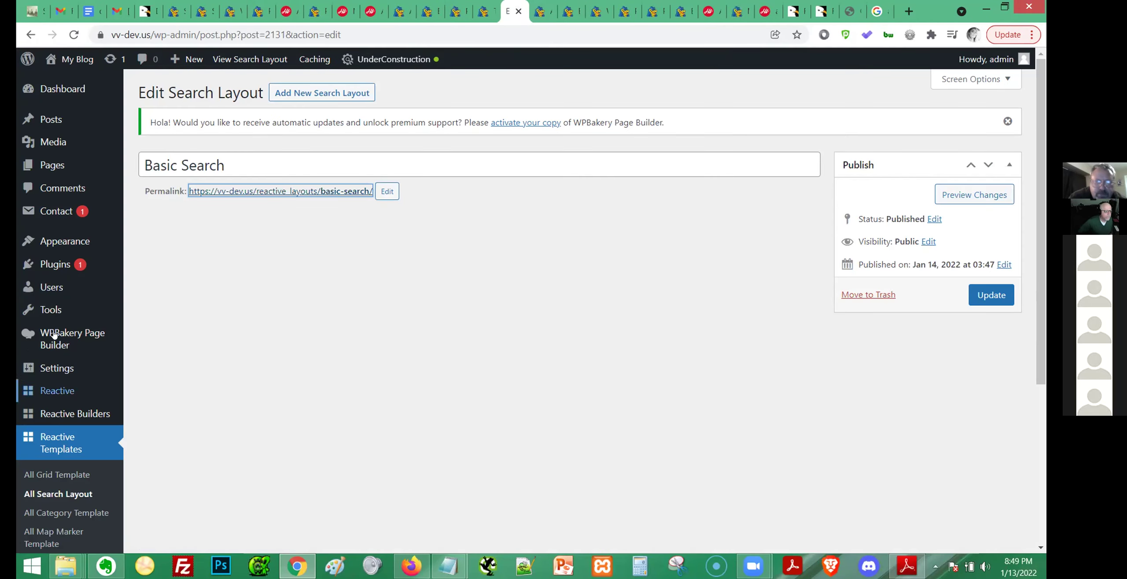
Go to Plugins > Installed Plugins from the admin sidebar.
scroll(50, 340, "down", 5)
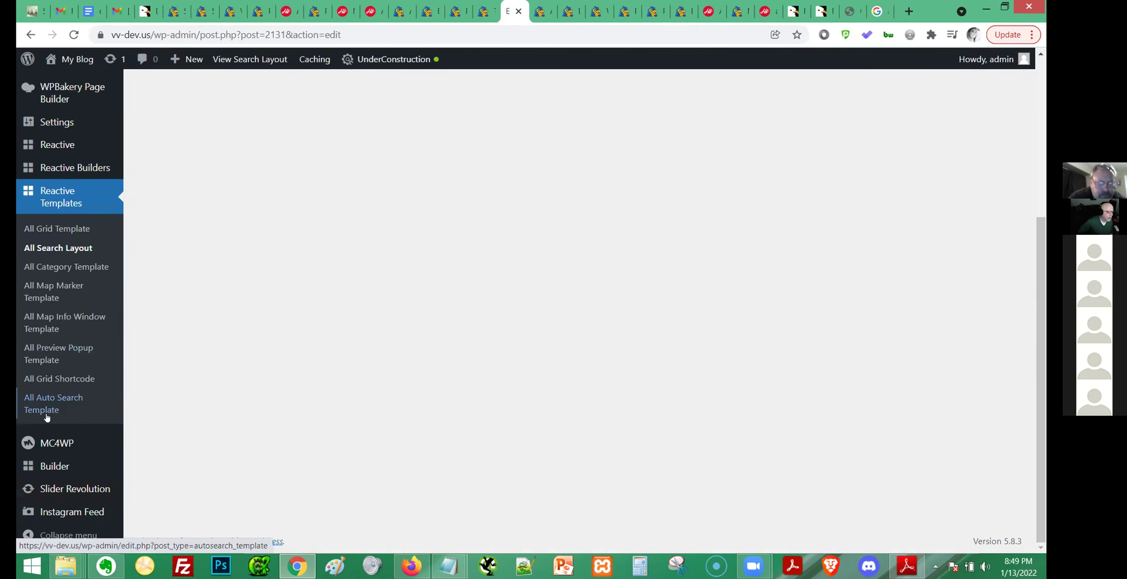
scroll(53, 388, "up", 1)
scroll(53, 387, "up", 4)
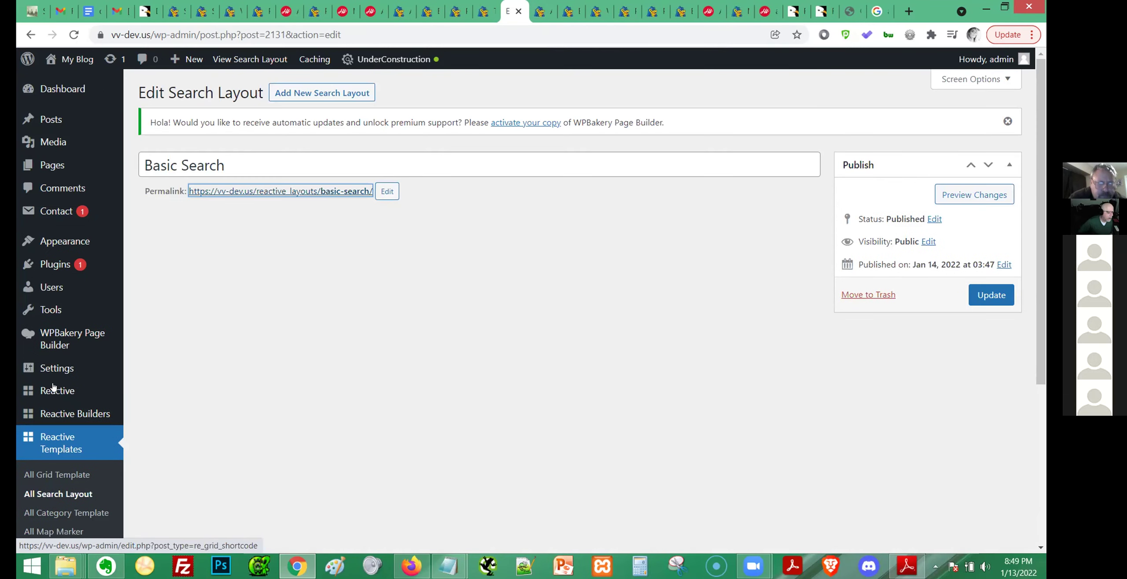
mouse_move(50, 398)
scroll(49, 398, "down", 5)
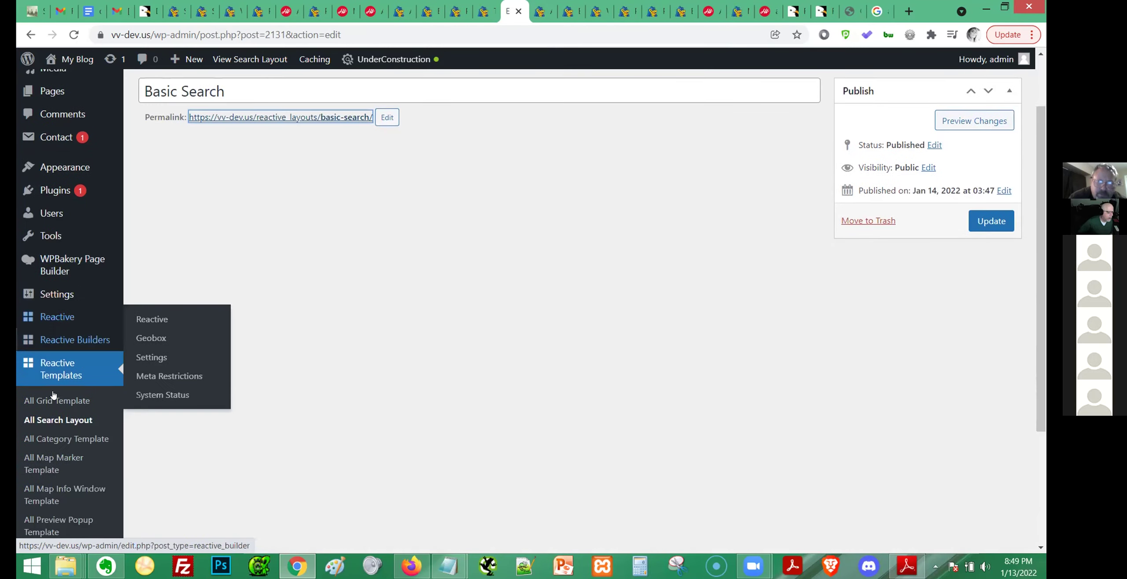
mouse_move(56, 468)
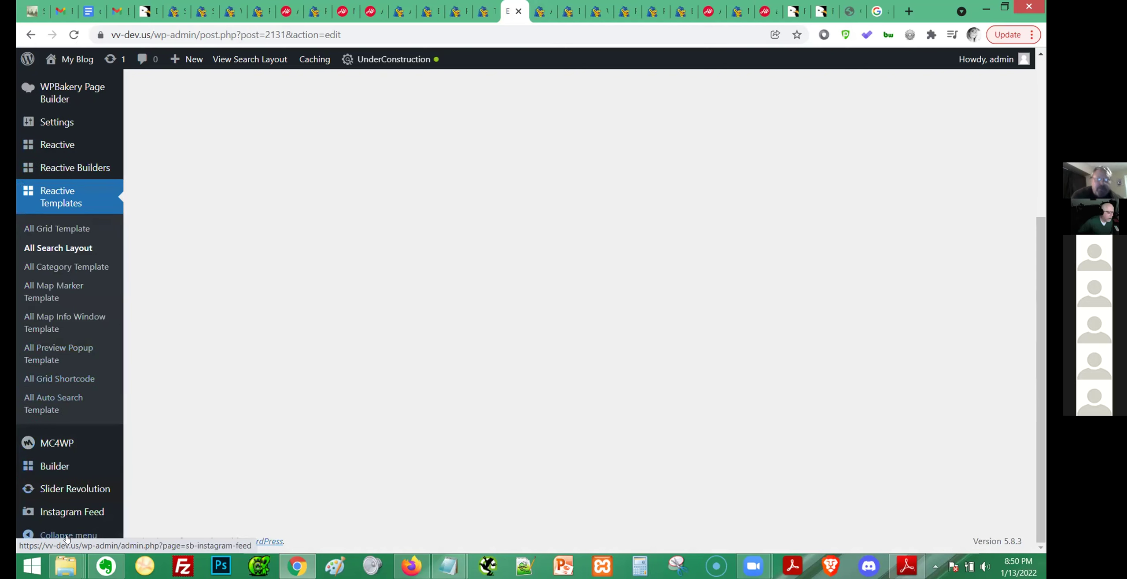
scroll(76, 357, "up", 4)
mouse_move(74, 364)
scroll(74, 364, "up", 1)
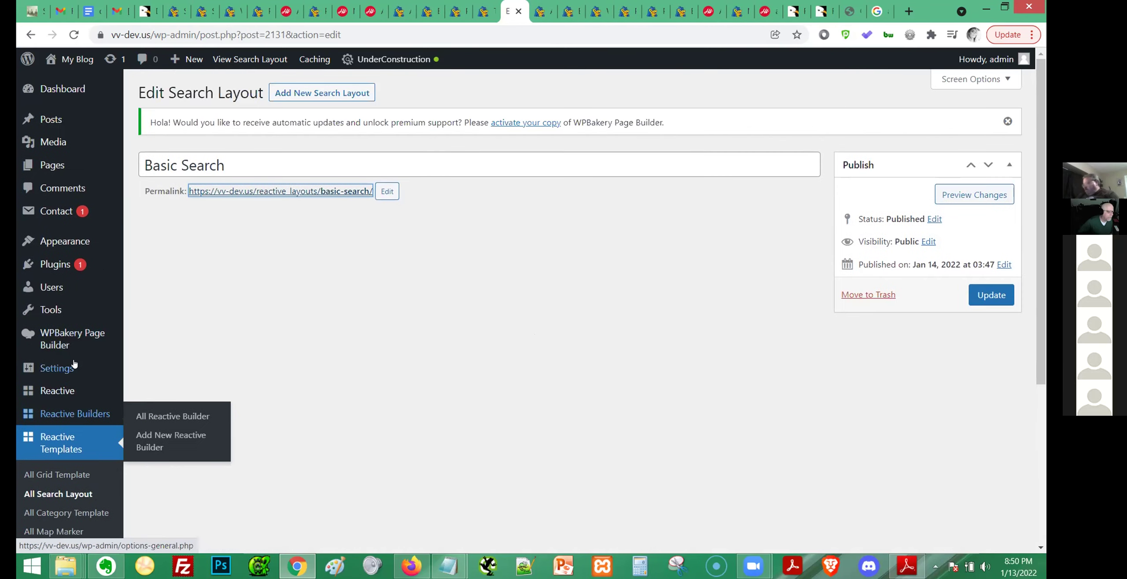
mouse_move(71, 262)
left_click(167, 266)
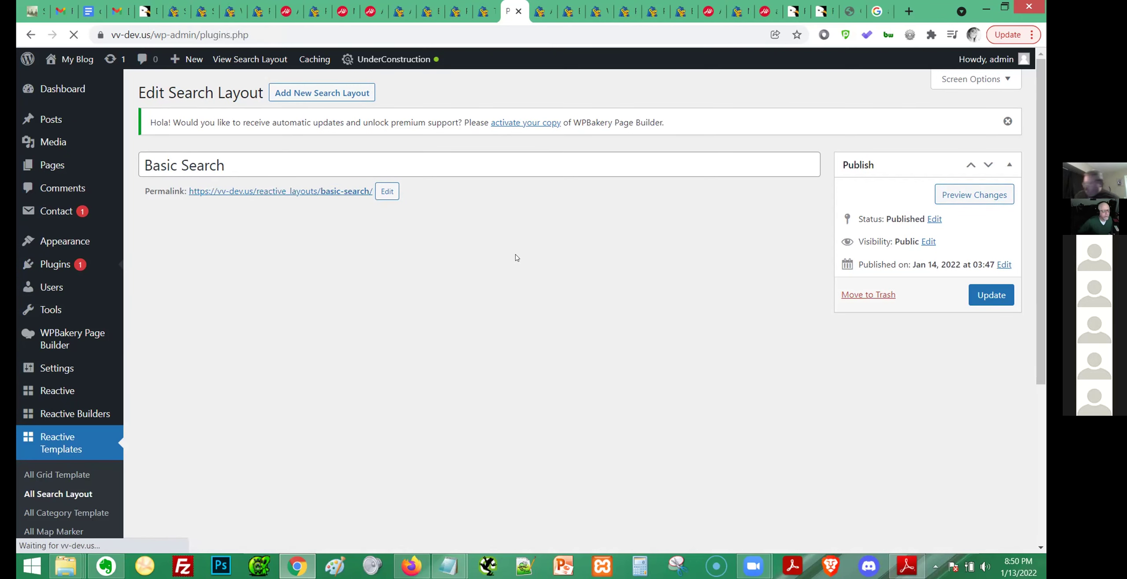
Deactivate Contact Form 7, Disable Gutenberg and MC4WP Mailchimp in turn, leaving 11 of 17 active.
scroll(534, 286, "down", 3)
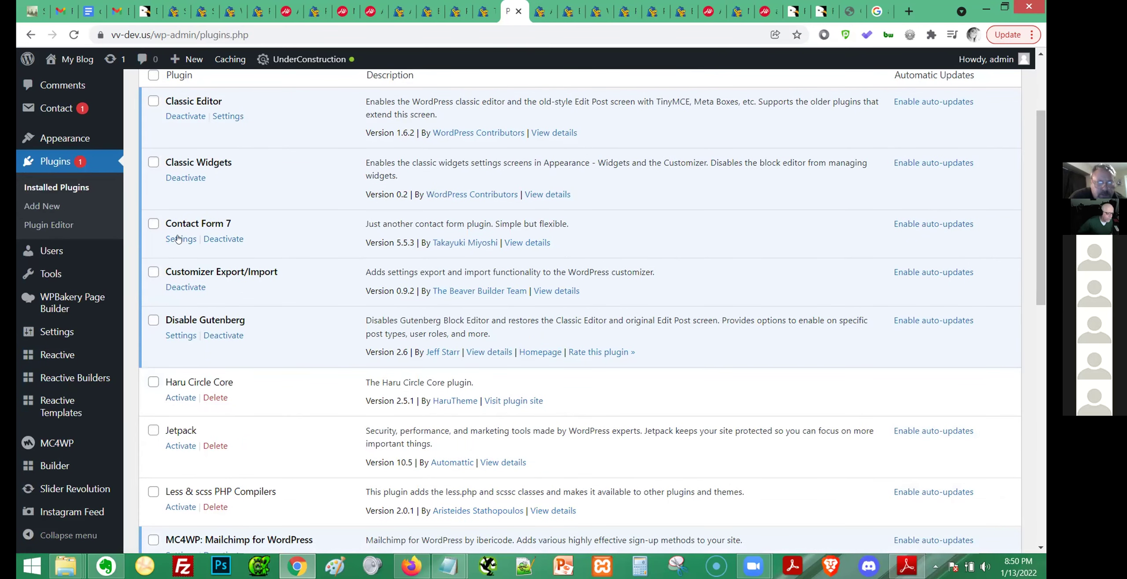
left_click(224, 243)
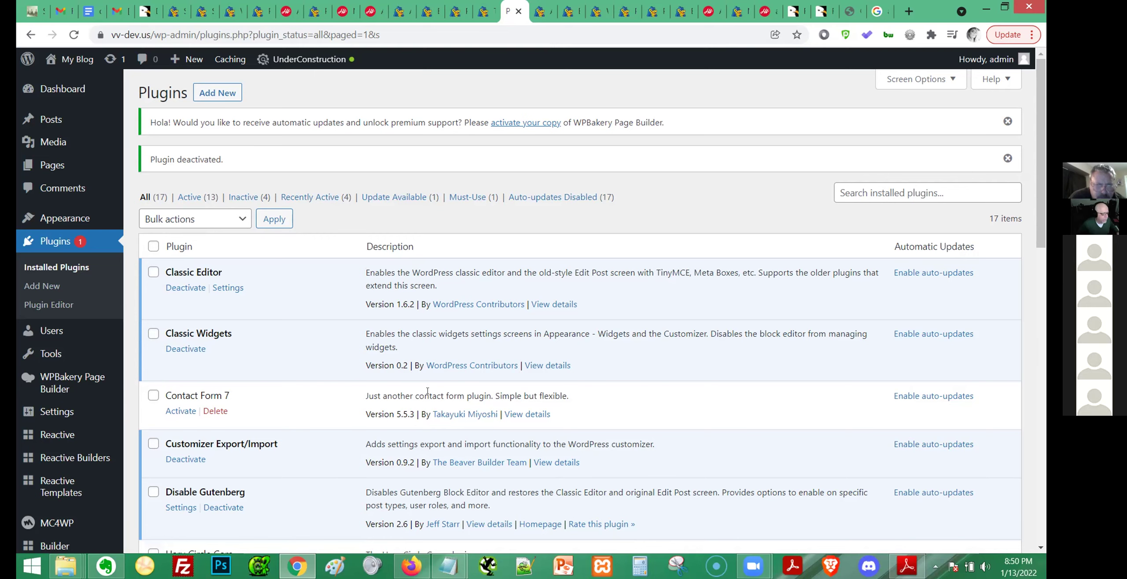
scroll(428, 391, "down", 5)
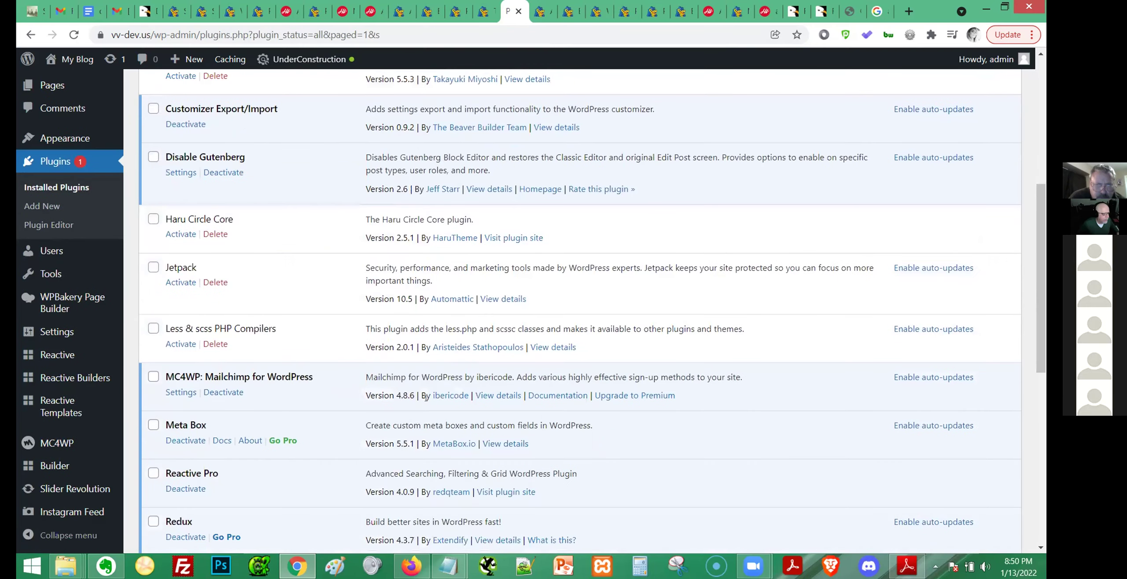
scroll(420, 397, "down", 1)
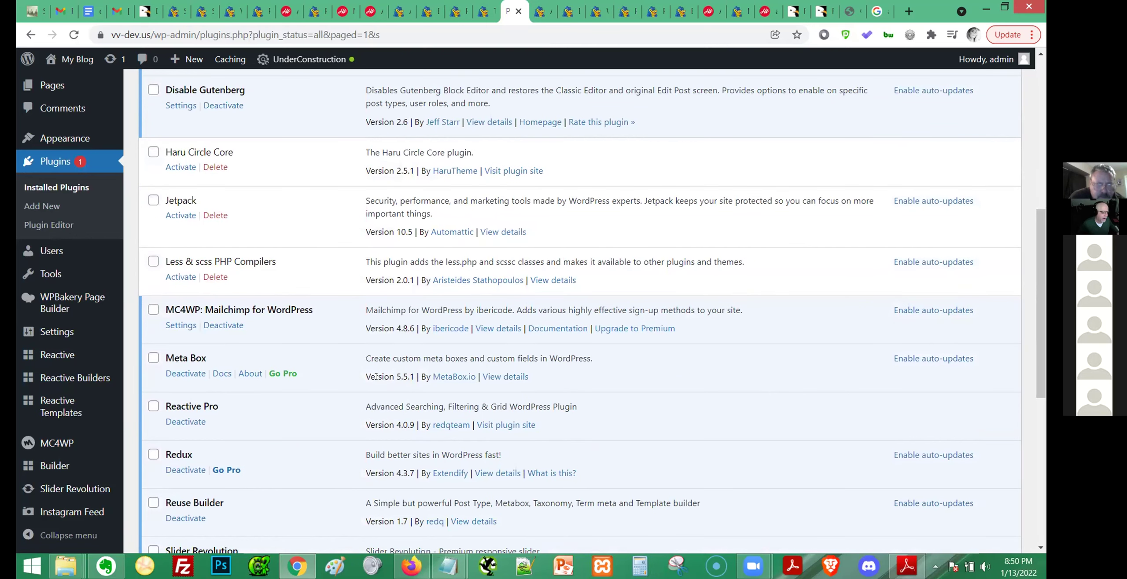
scroll(377, 376, "up", 2)
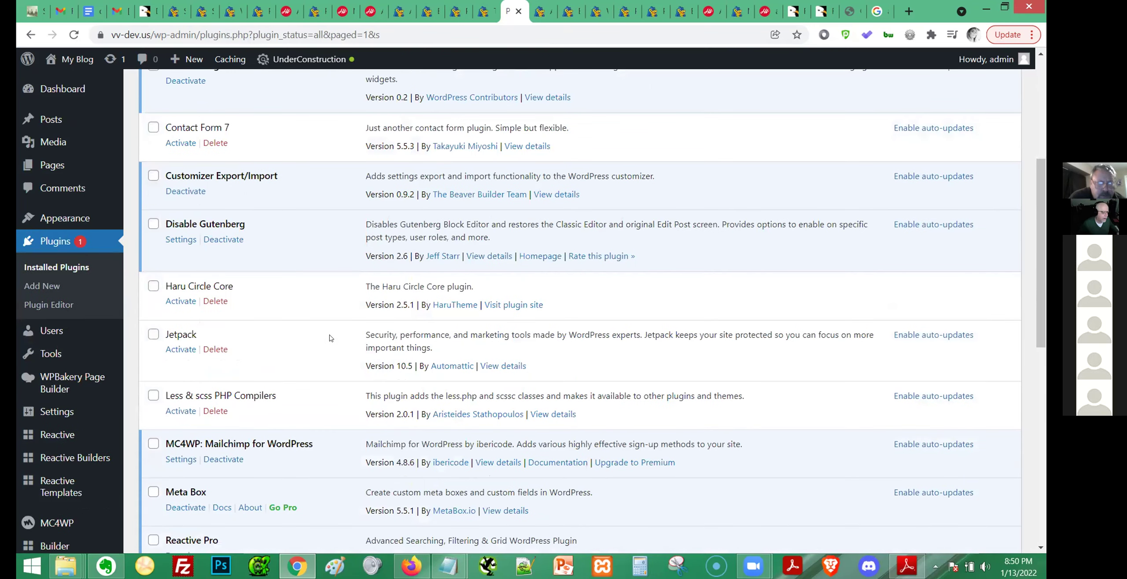
left_click(218, 242)
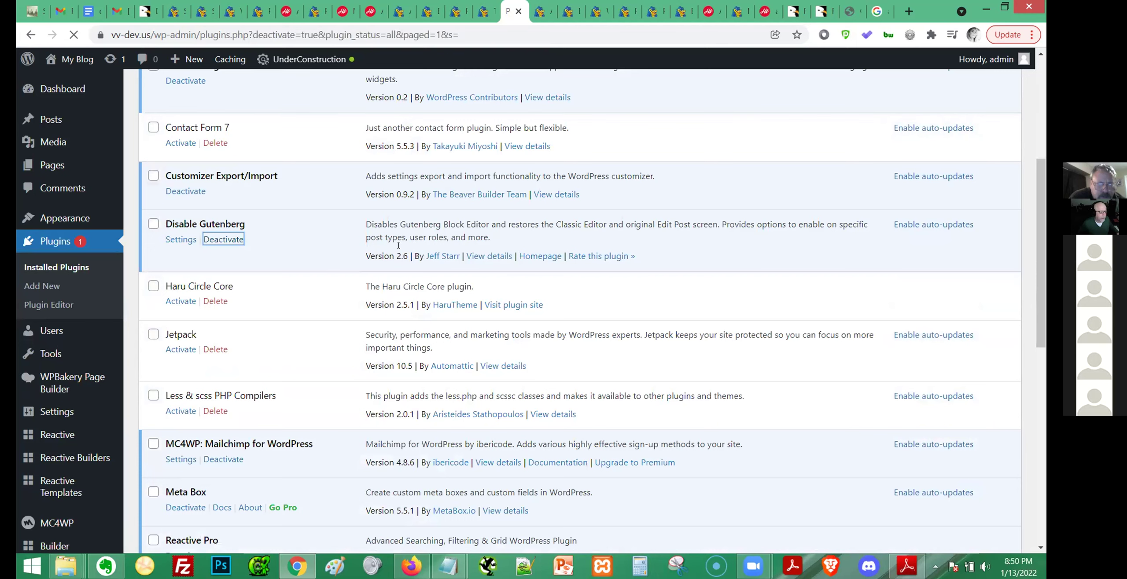
scroll(348, 367, "down", 5)
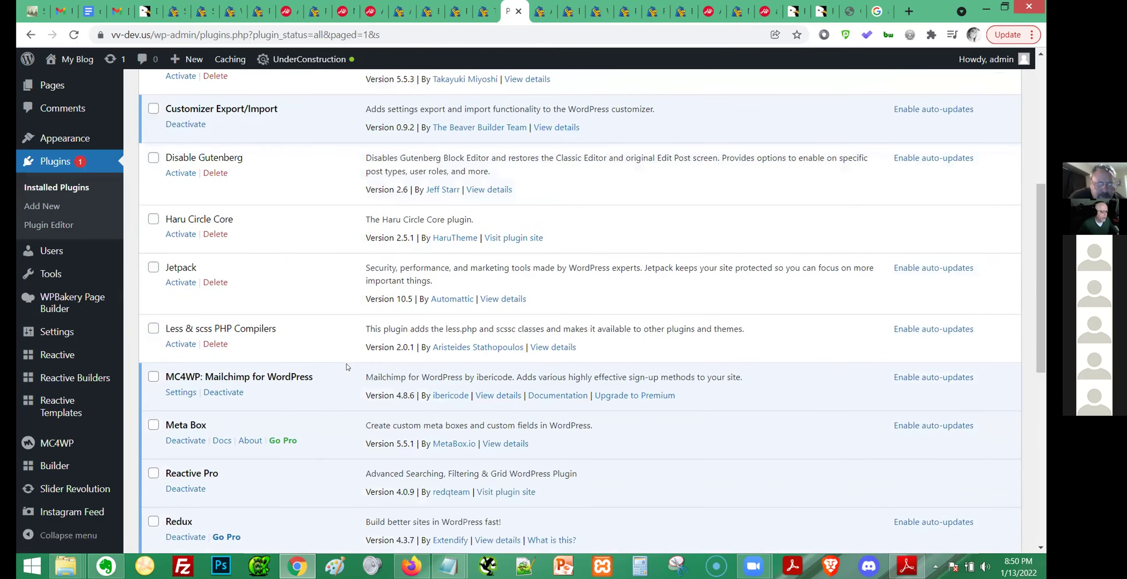
scroll(347, 367, "down", 5)
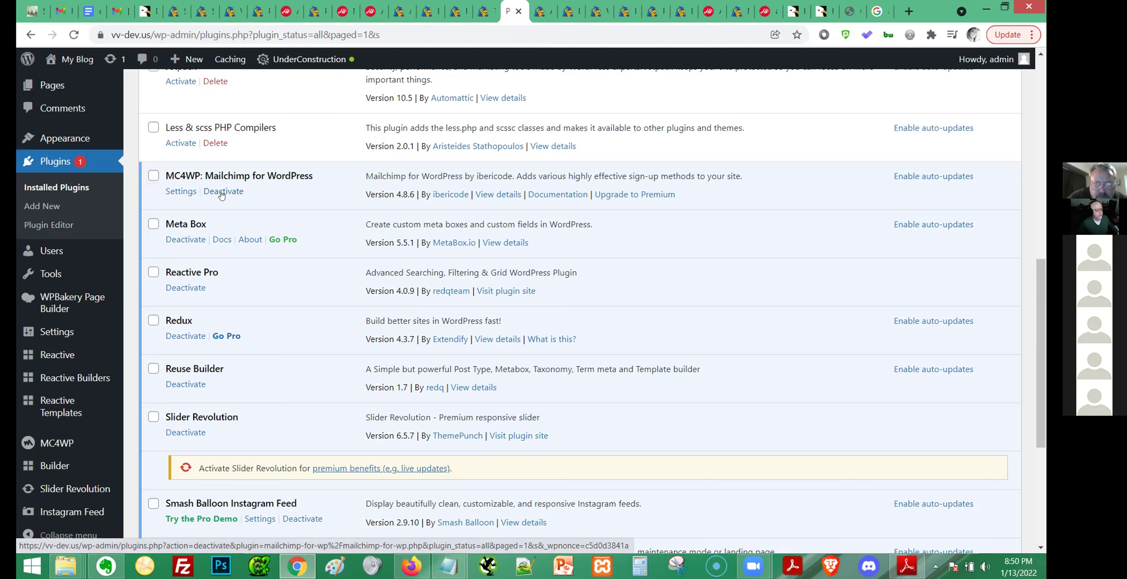
left_click(223, 192)
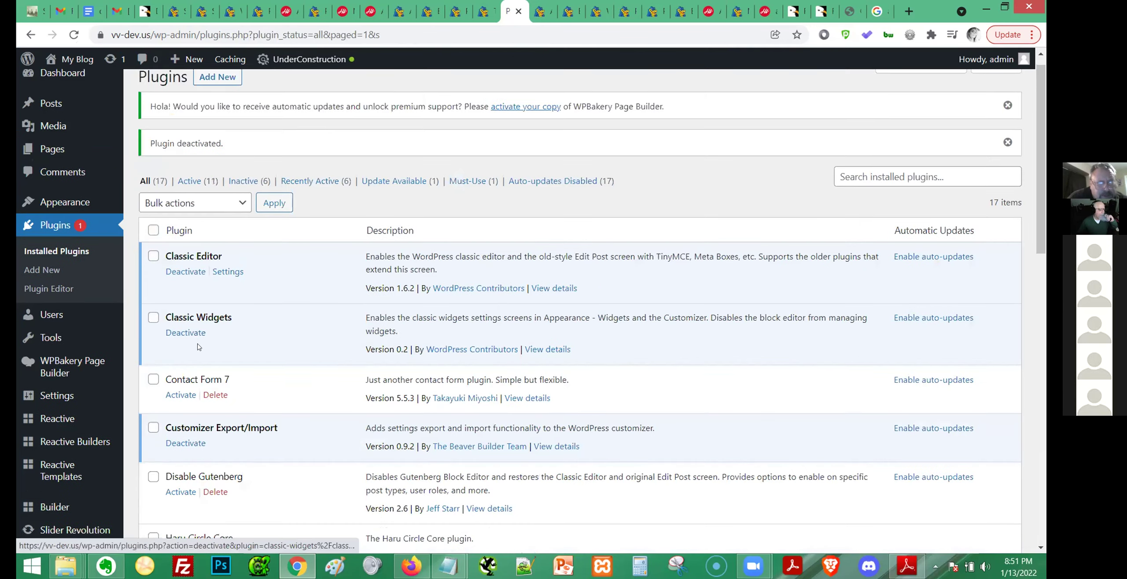
Bulk-deactivate Meta Box, Slider Revolution and Smash Balloon Instagram Feed.
scroll(204, 347, "down", 15)
scroll(205, 347, "down", 5)
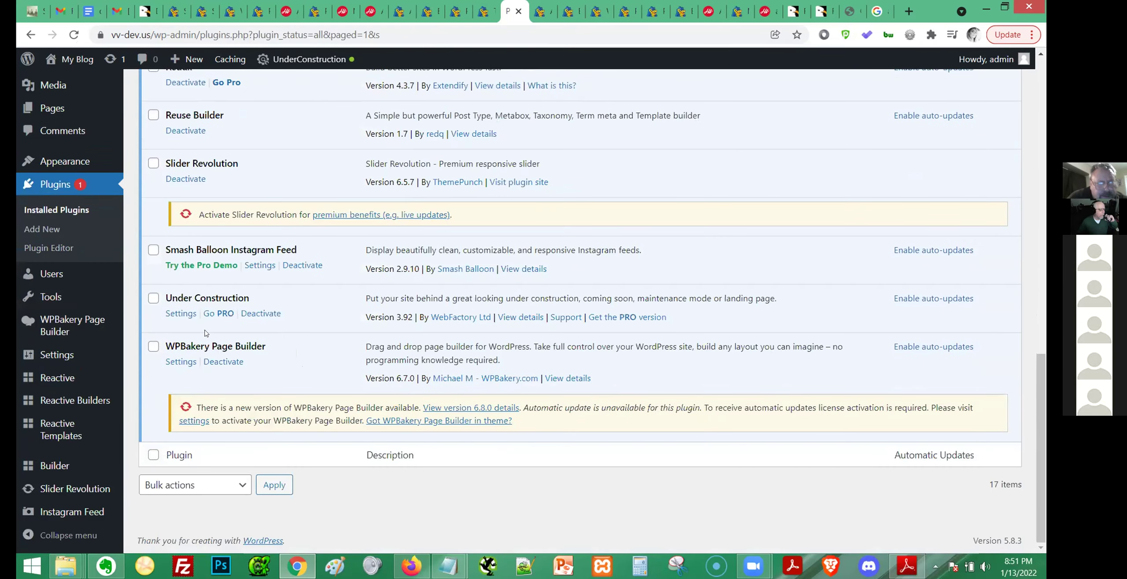
scroll(175, 278, "up", 3)
left_click(152, 105)
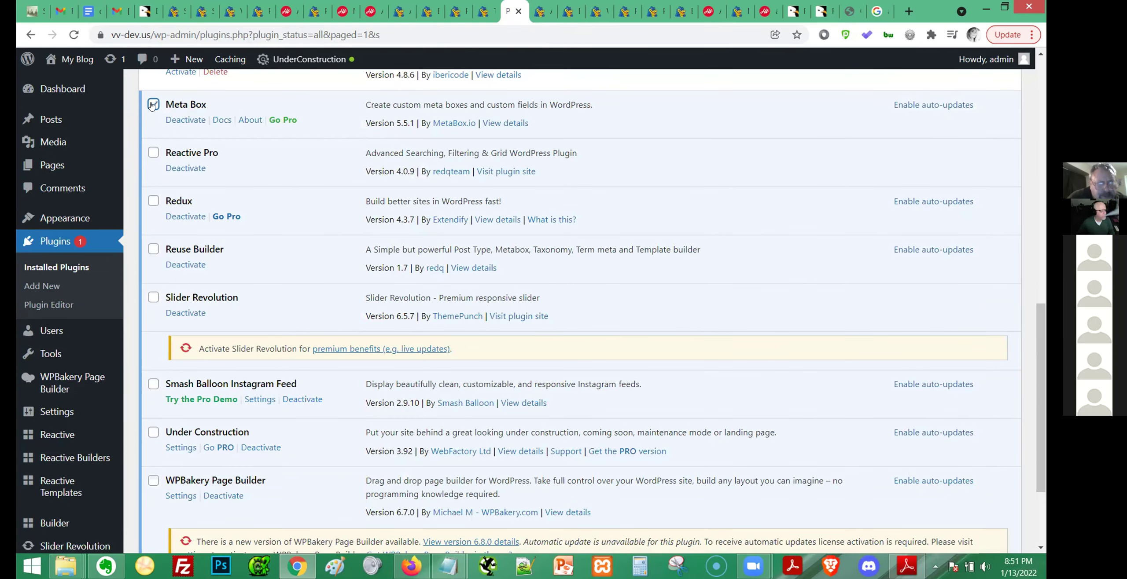
left_click(154, 297)
scroll(260, 284, "up", 2)
scroll(259, 284, "up", 2)
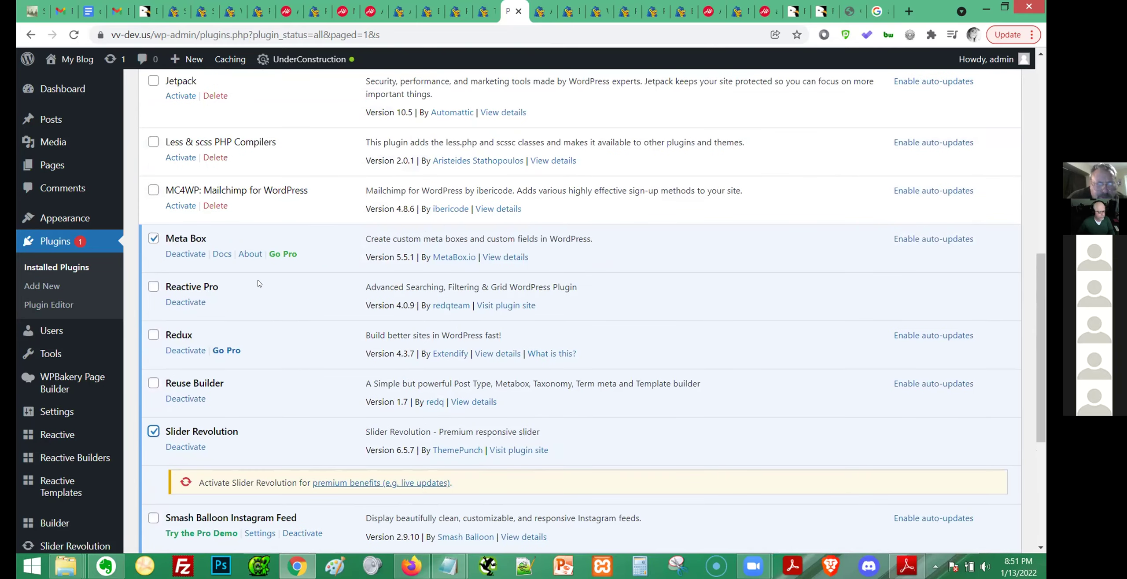
scroll(225, 298, "down", 6)
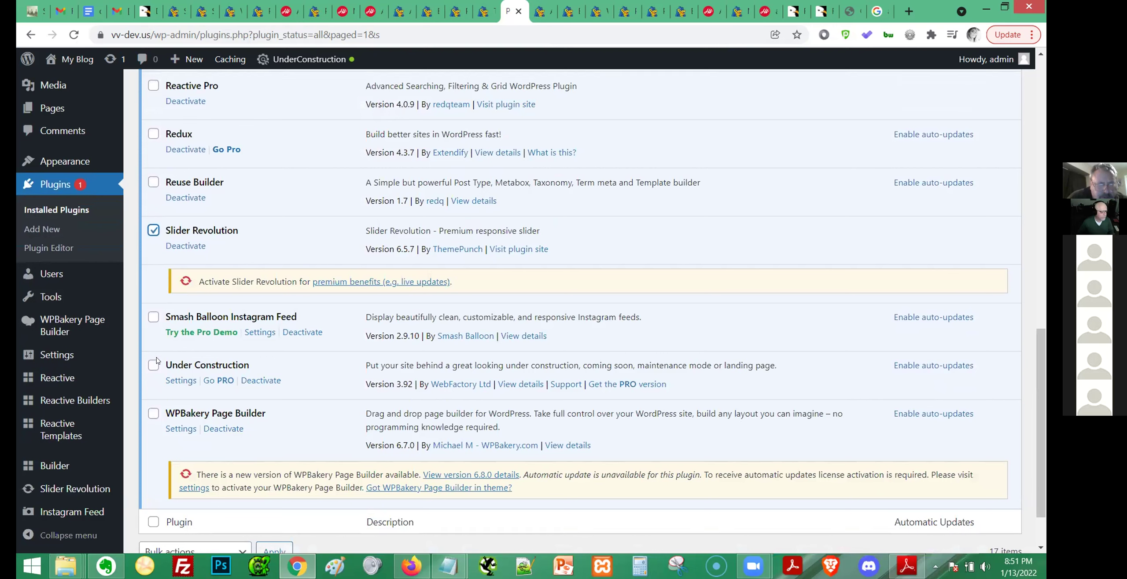
left_click(153, 317)
scroll(155, 171, "up", 1)
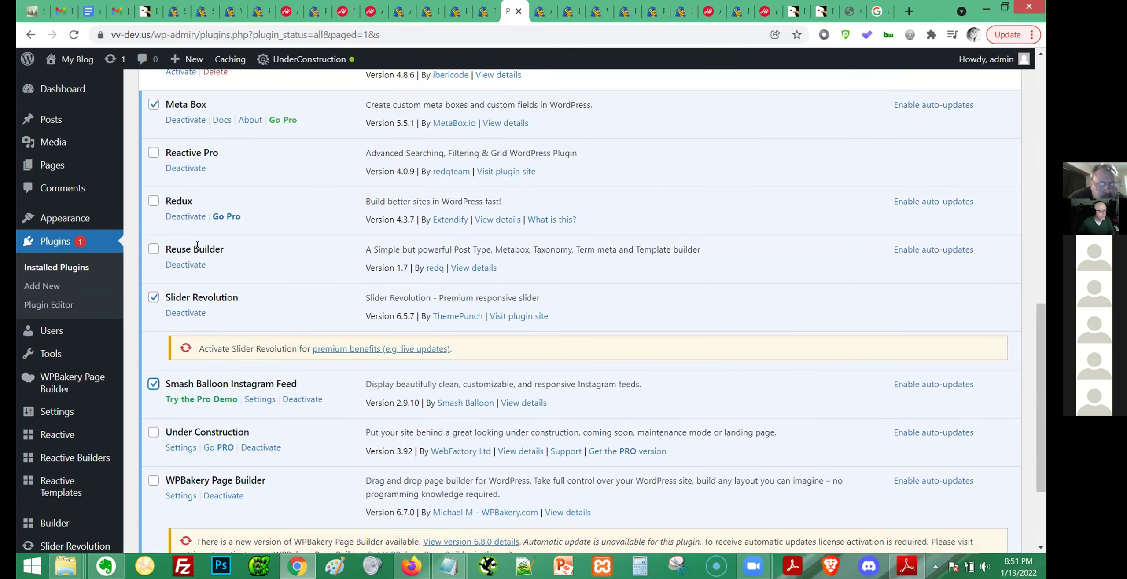
scroll(228, 262, "down", 3)
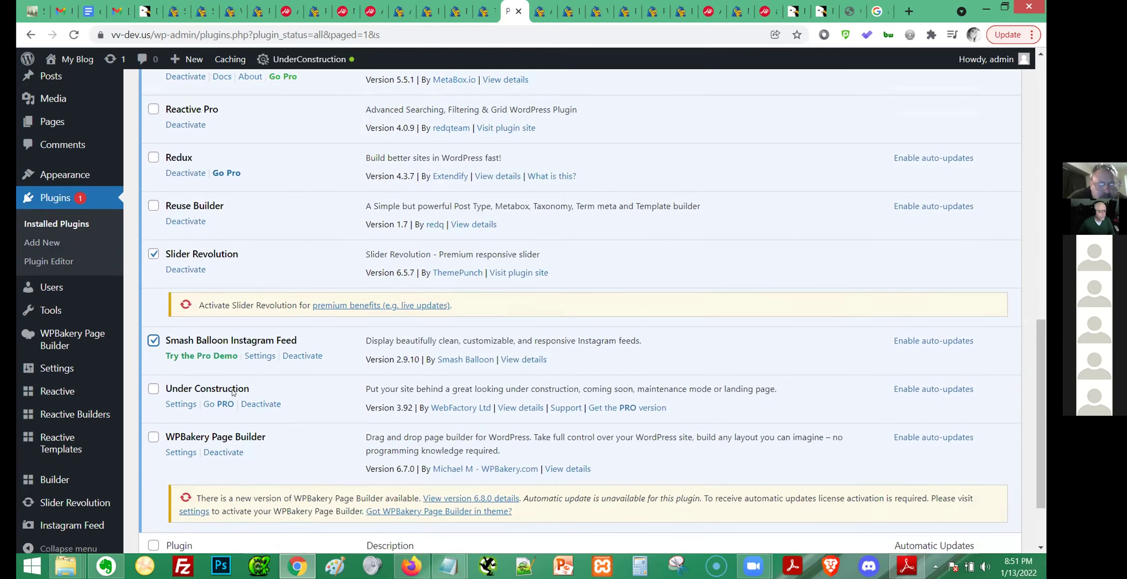
left_click(187, 493)
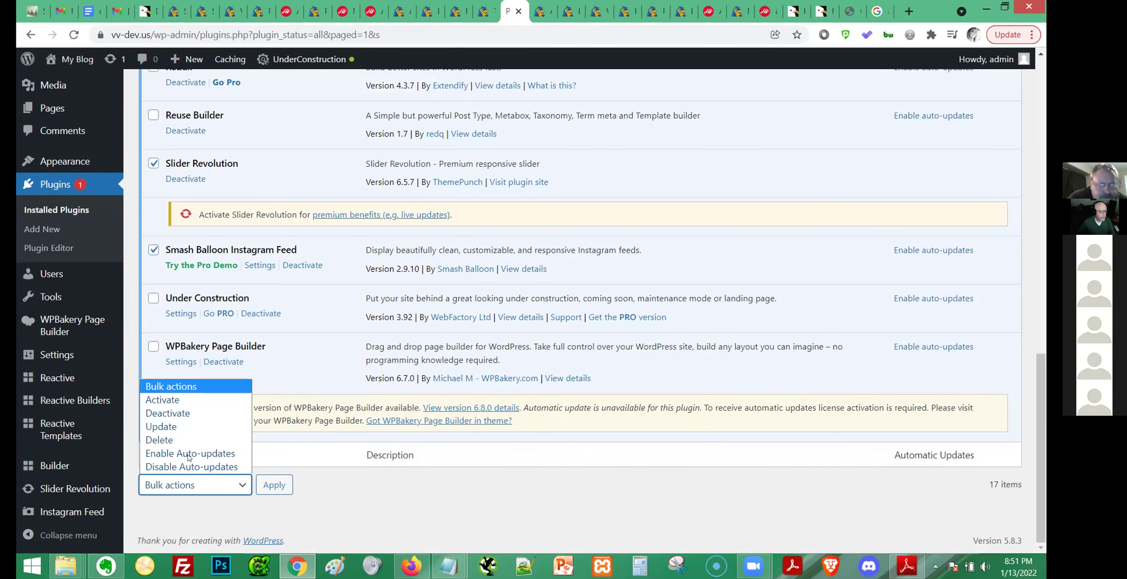
left_click(187, 412)
left_click(278, 482)
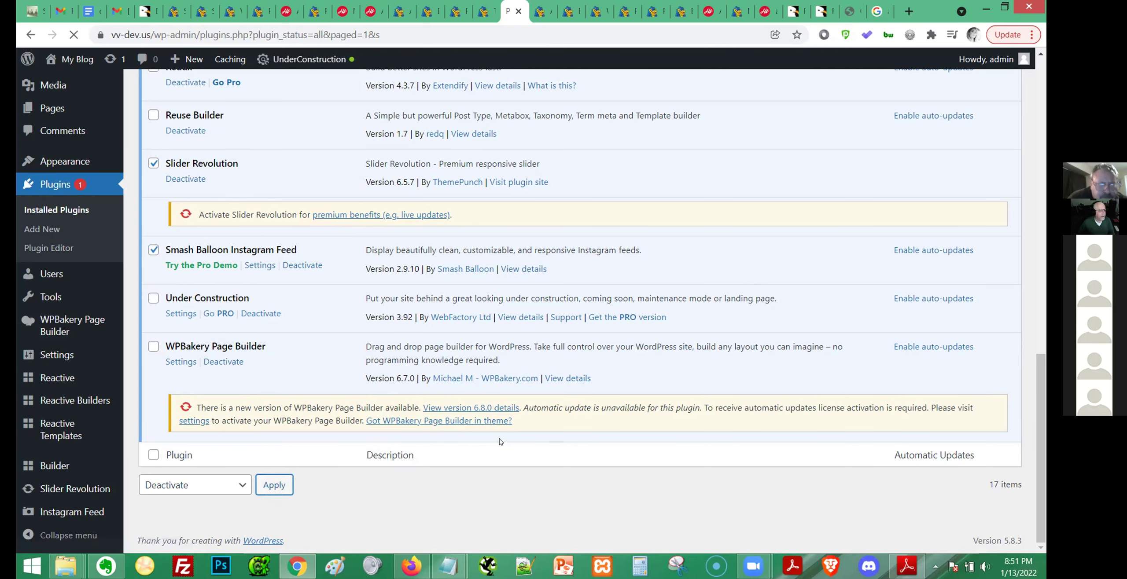
Deactivate Redux, giving Other as the feedback reason.
scroll(501, 428, "up", 1)
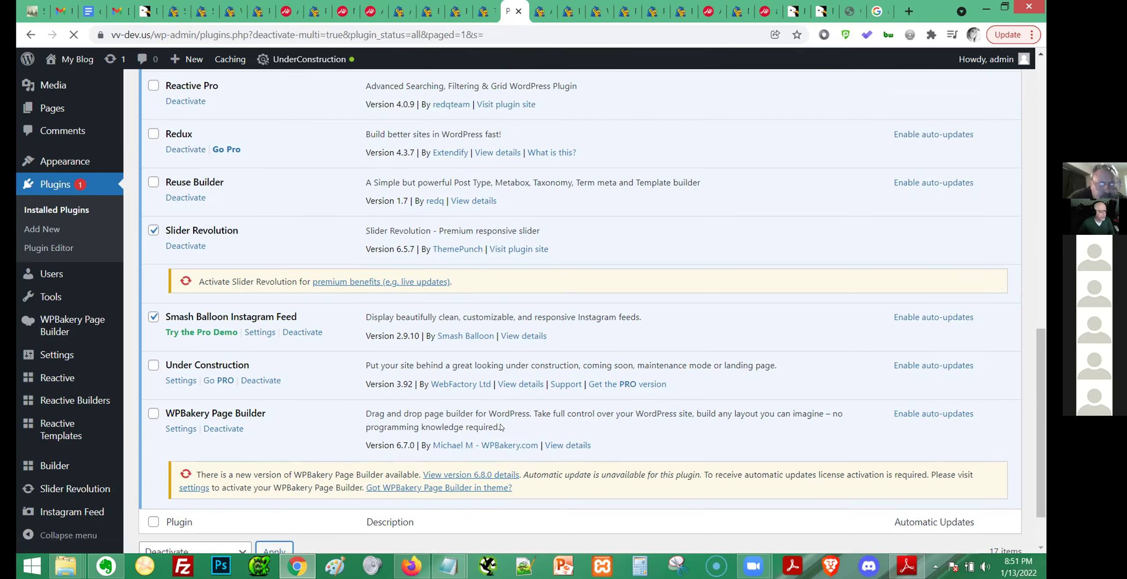
scroll(495, 424, "down", 10)
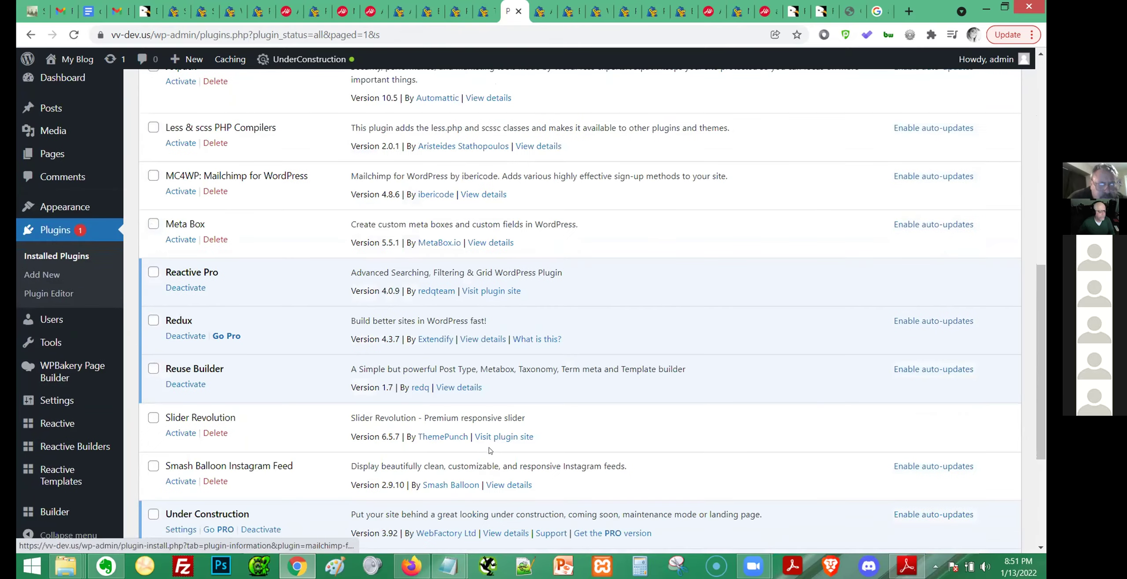
left_click_drag(351, 254, 477, 255)
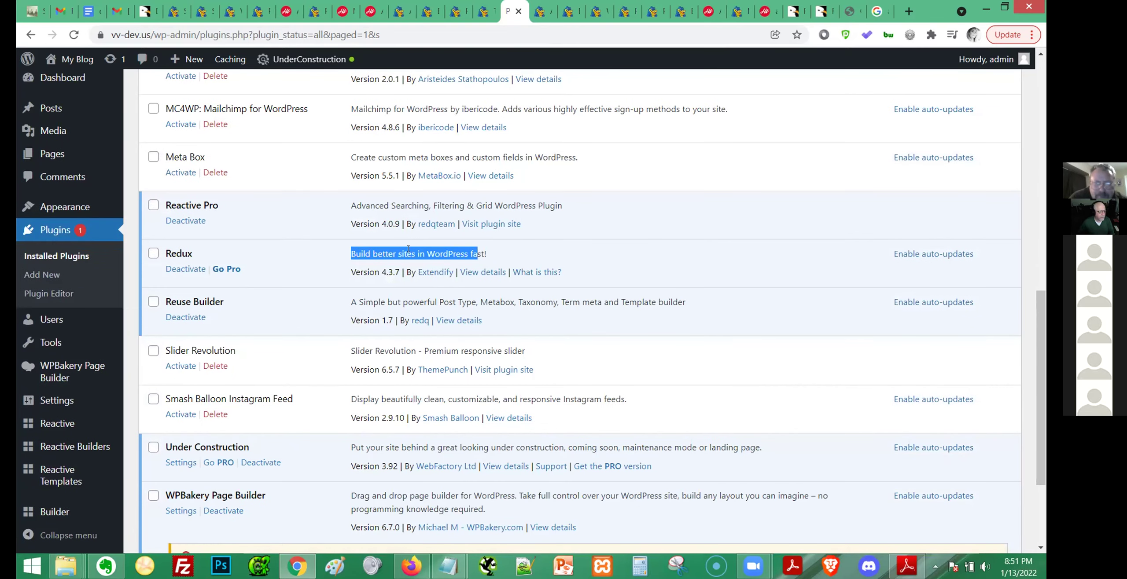
left_click(176, 266)
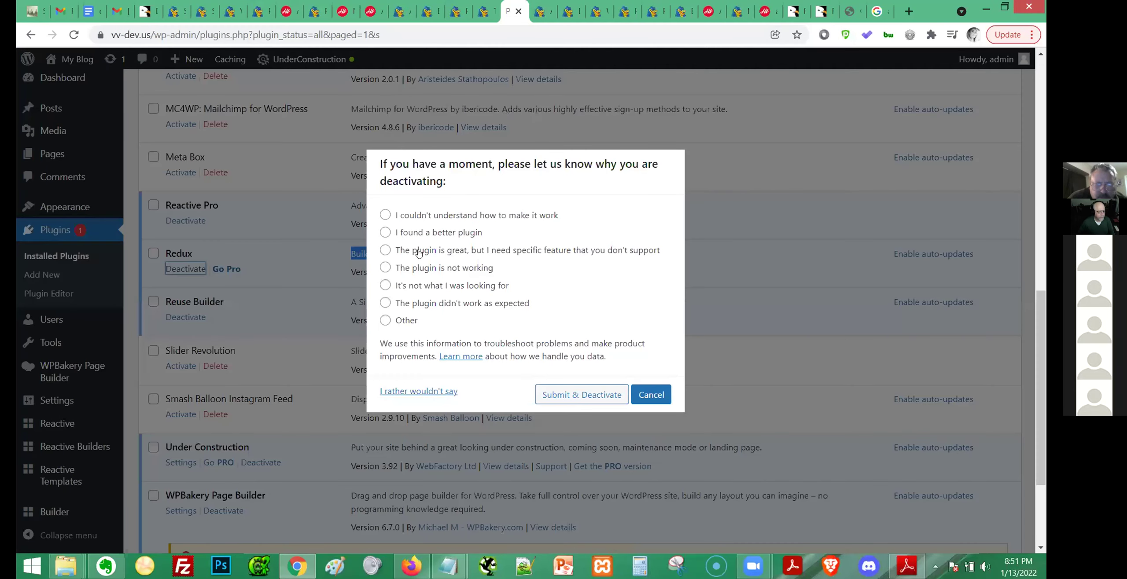
left_click(385, 320)
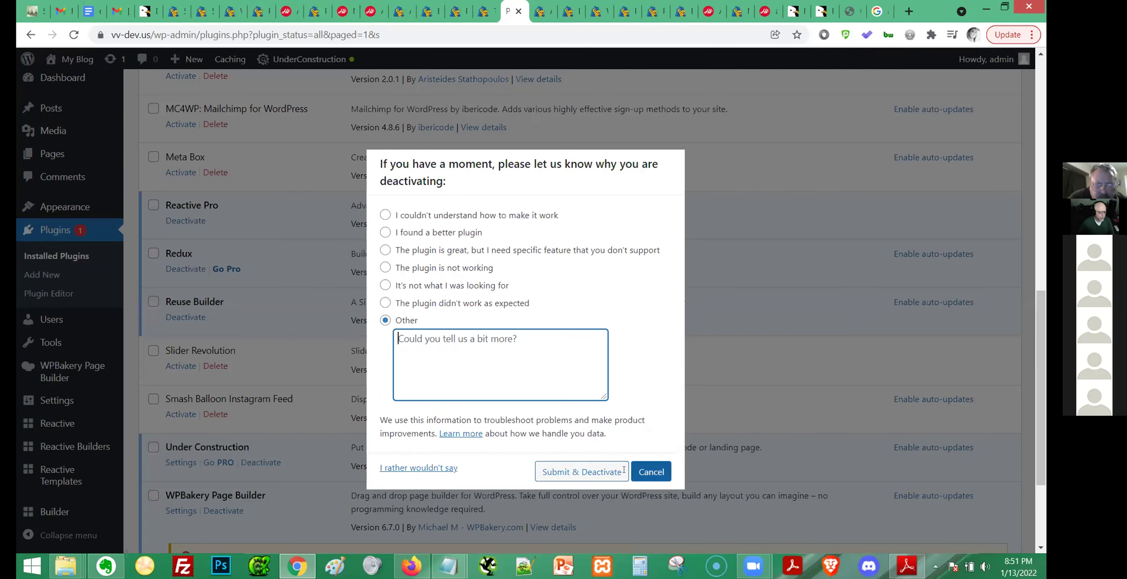
left_click(604, 474)
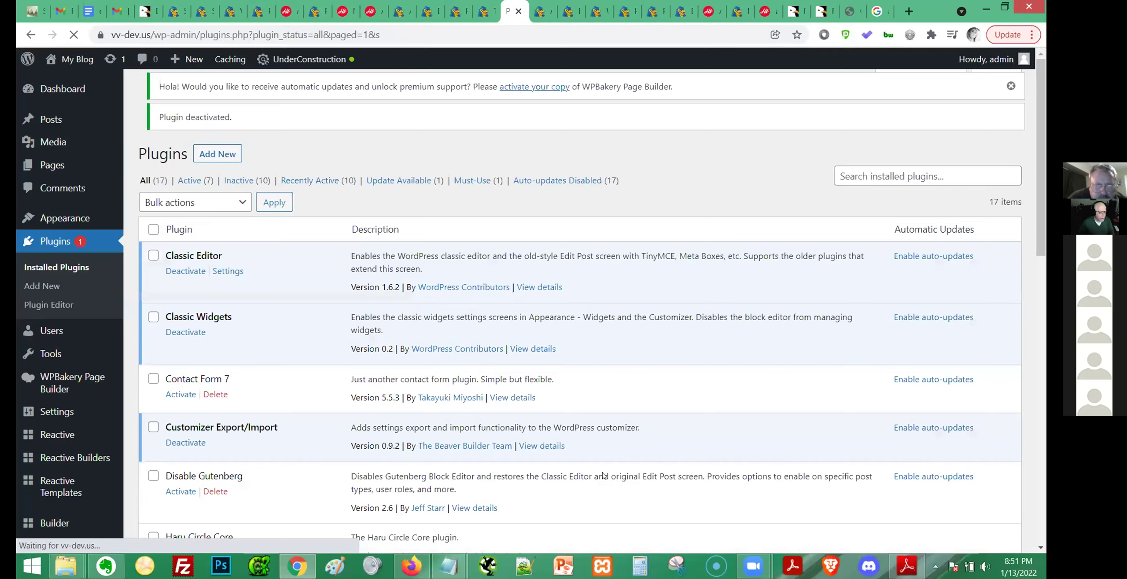
scroll(559, 394, "down", 5)
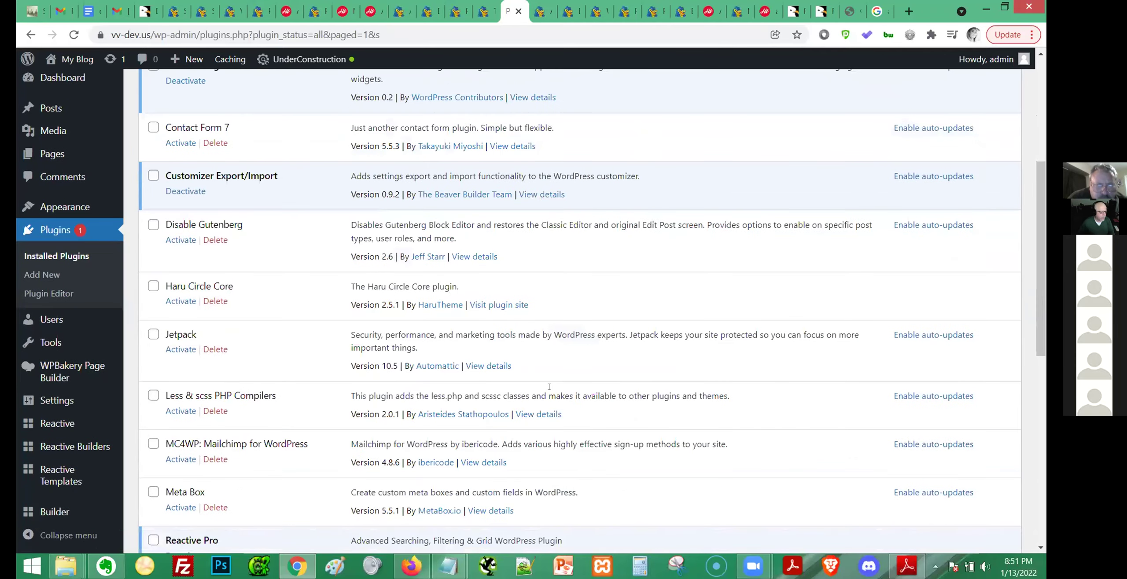
scroll(550, 389, "down", 5)
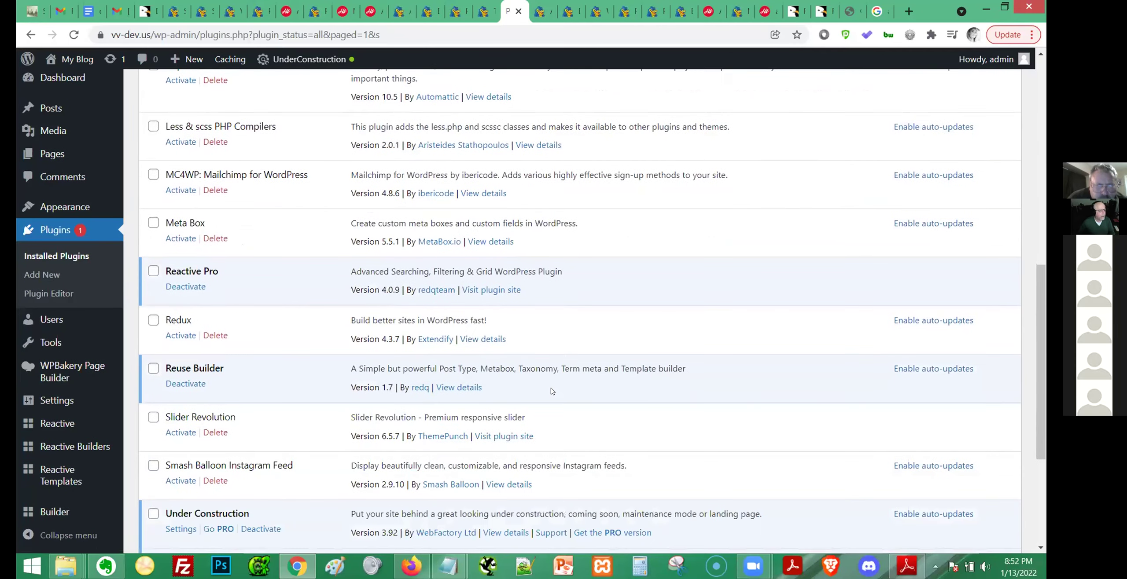
scroll(553, 391, "down", 1)
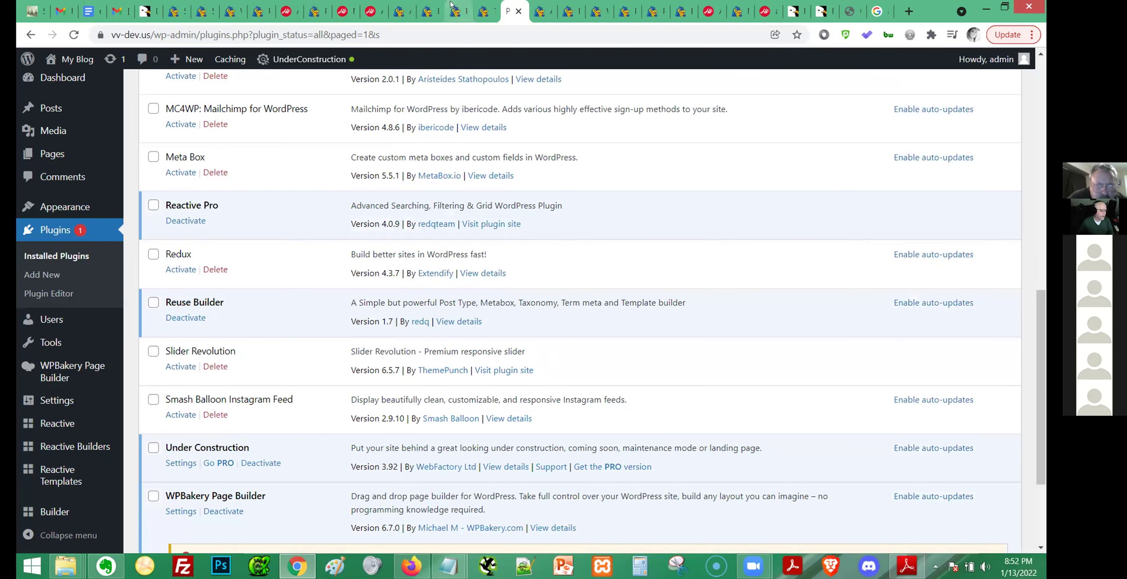
Close the duplicate Plugins and Theme Options tabs and return to the Edit Post tab.
left_click(481, 9)
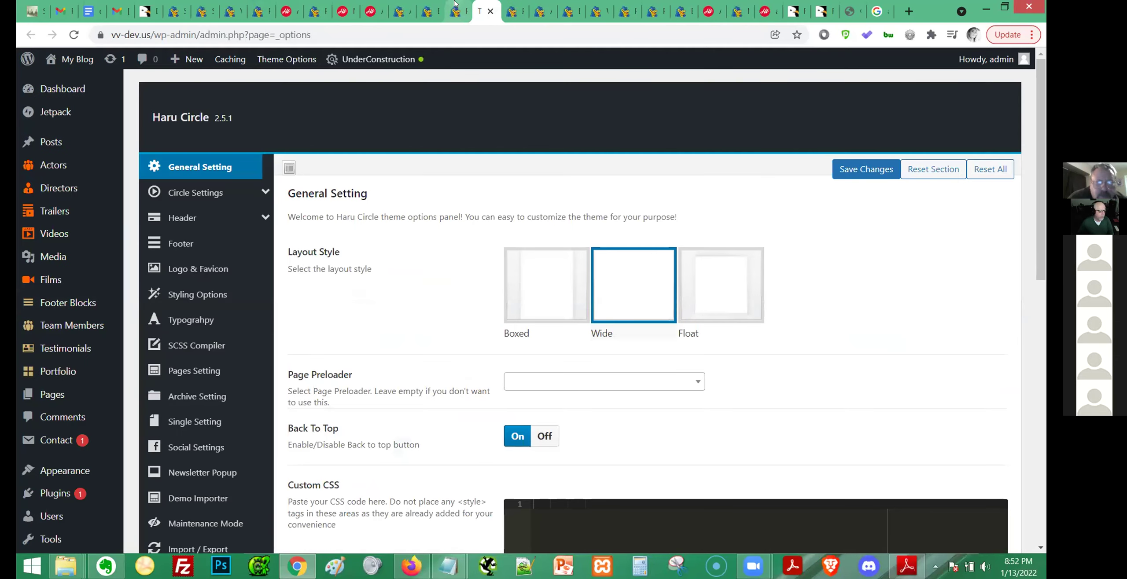
left_click(463, 8)
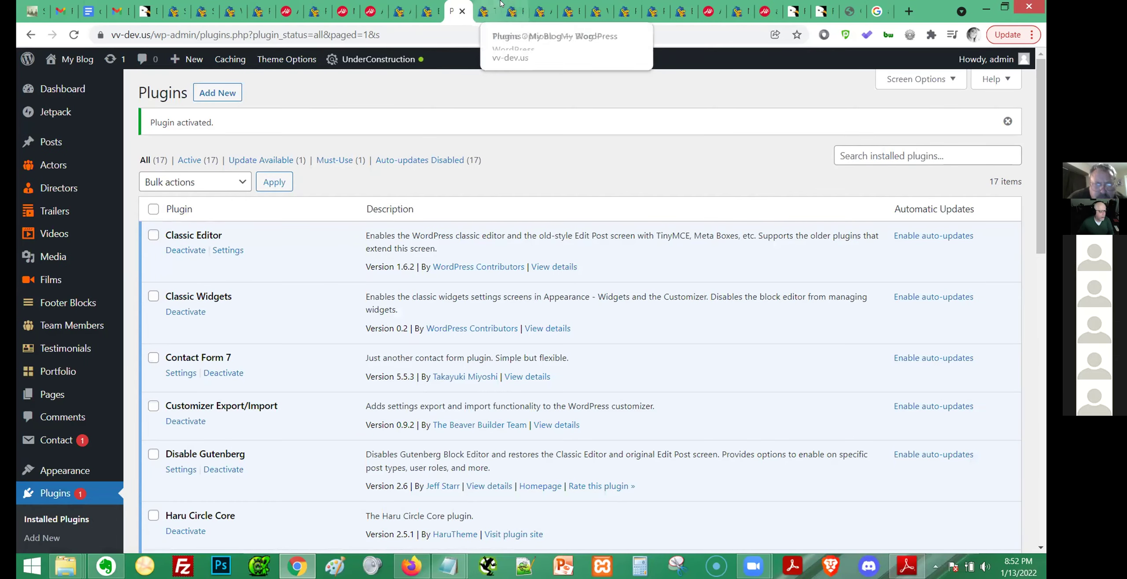
left_click(462, 11)
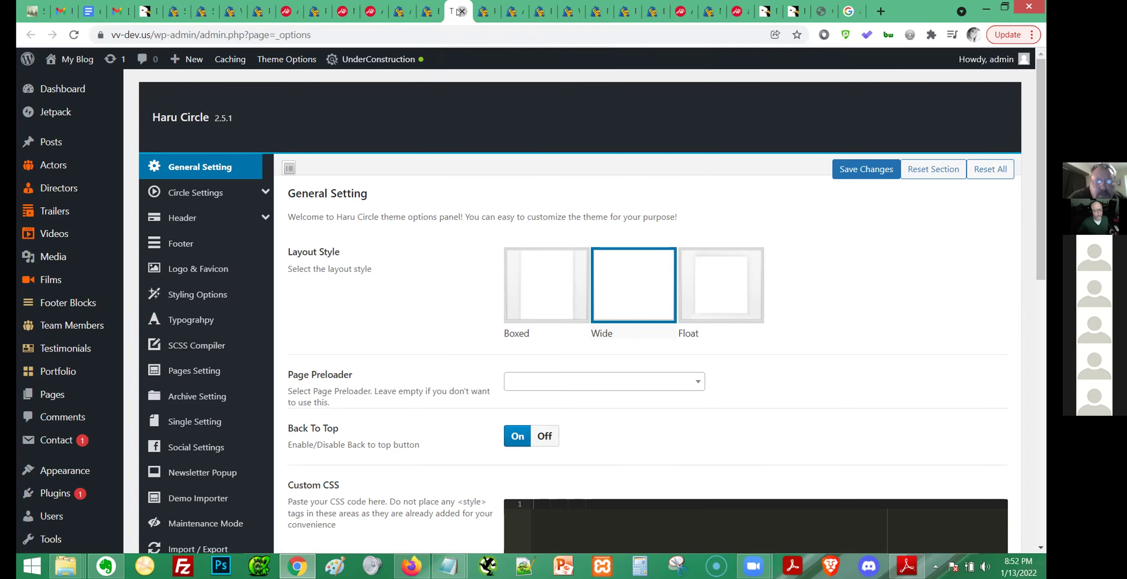
key("ctrl+w")
left_click(431, 4)
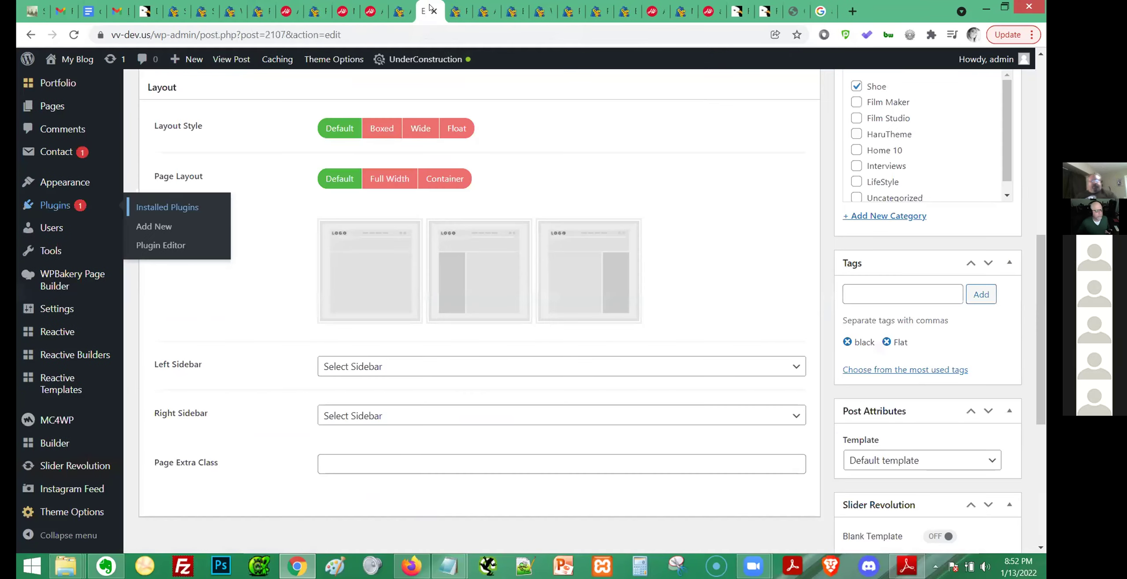
Start a new Reactive Builder via Reactive Builders > Add New Reactive Builder.
scroll(314, 241, "up", 8)
scroll(314, 241, "up", 3)
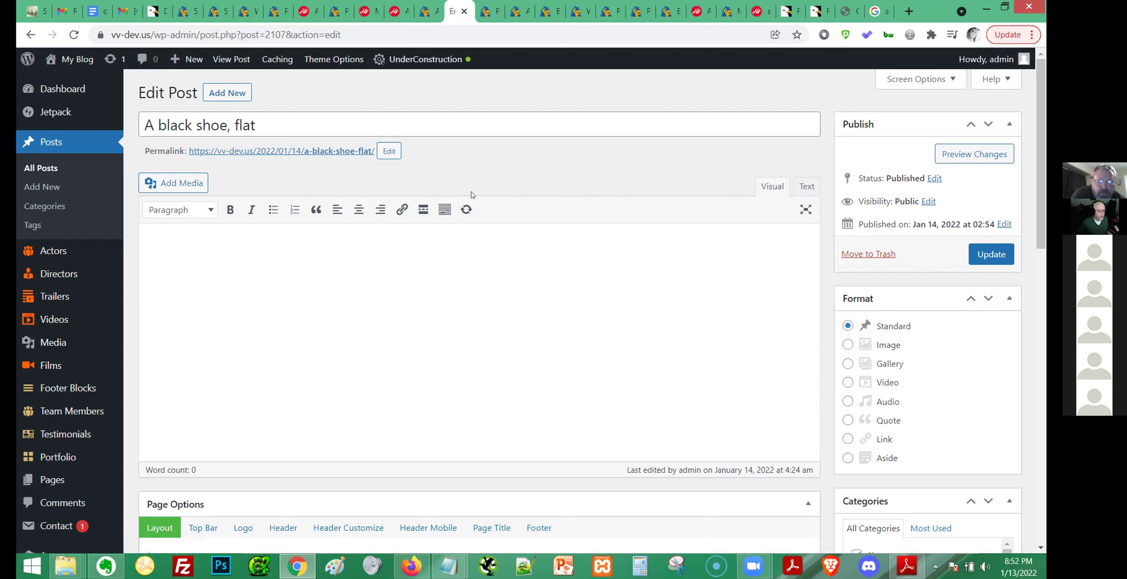
scroll(33, 386, "down", 8)
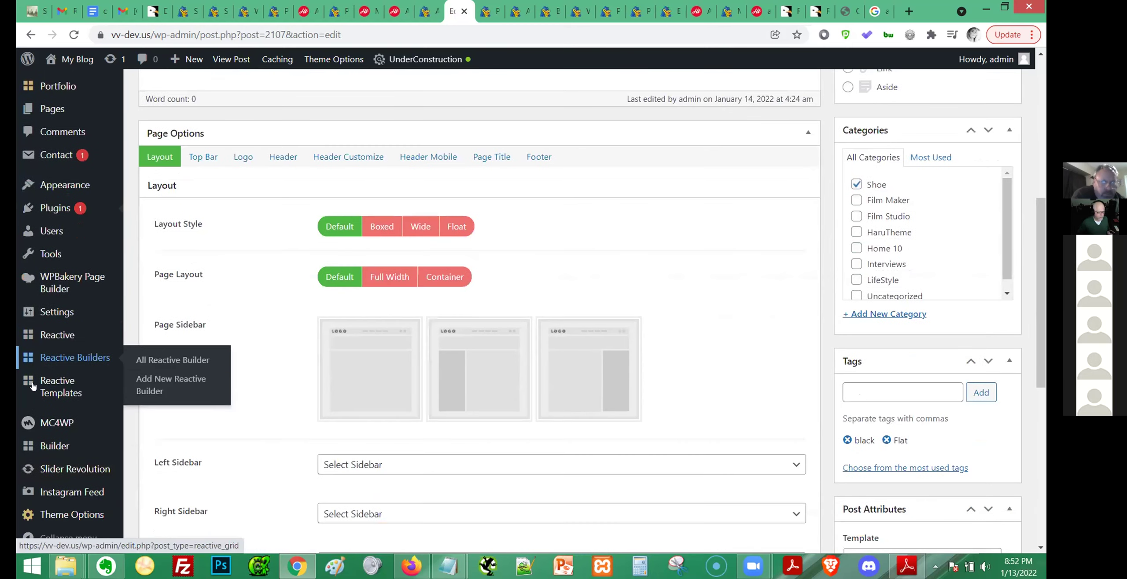
scroll(33, 386, "down", 2)
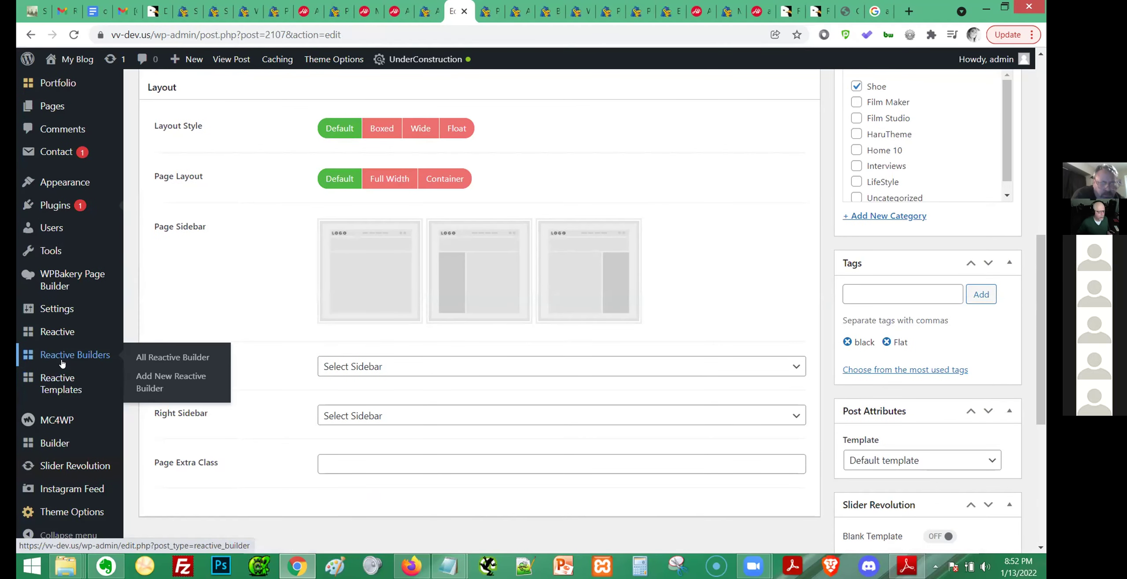
left_click(157, 385)
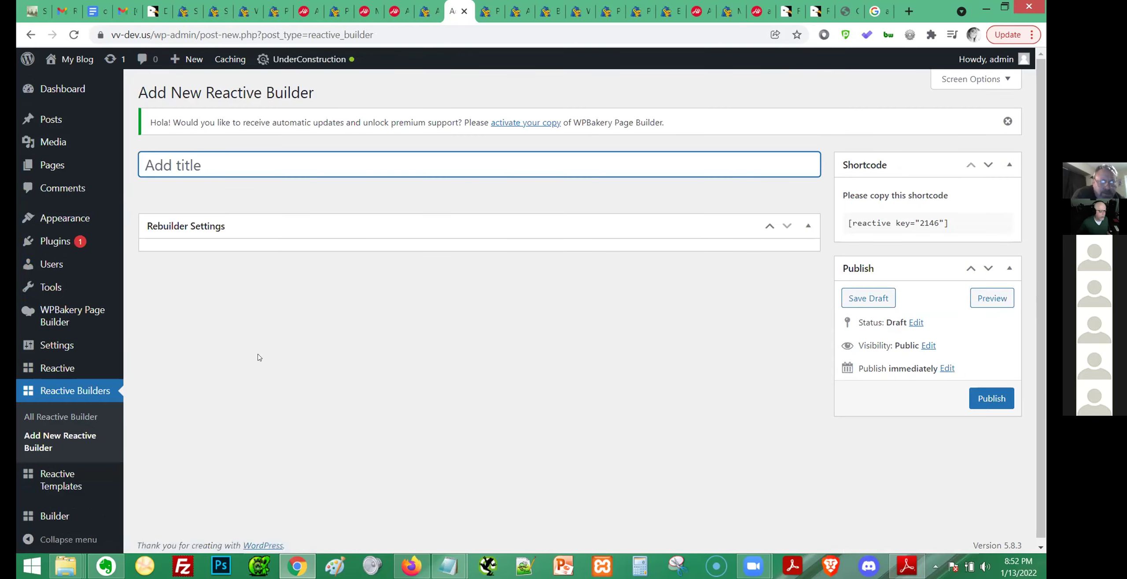
Collapse and re-expand the Rebuilder Settings panel to try to reveal its options.
left_click(788, 225)
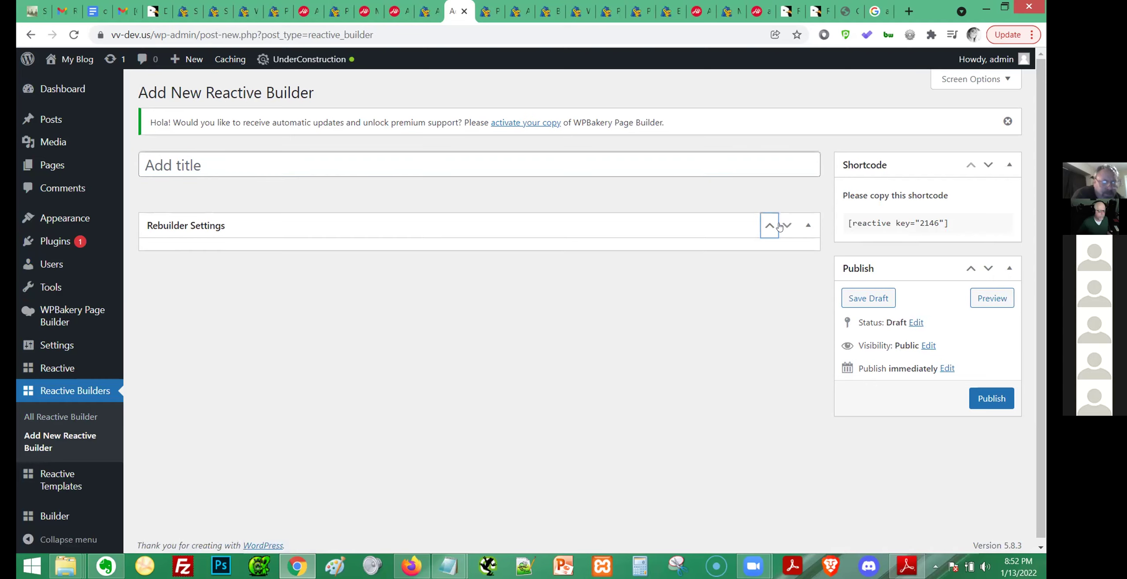
left_click(806, 228)
left_click(806, 227)
left_click(809, 227)
left_click(809, 227)
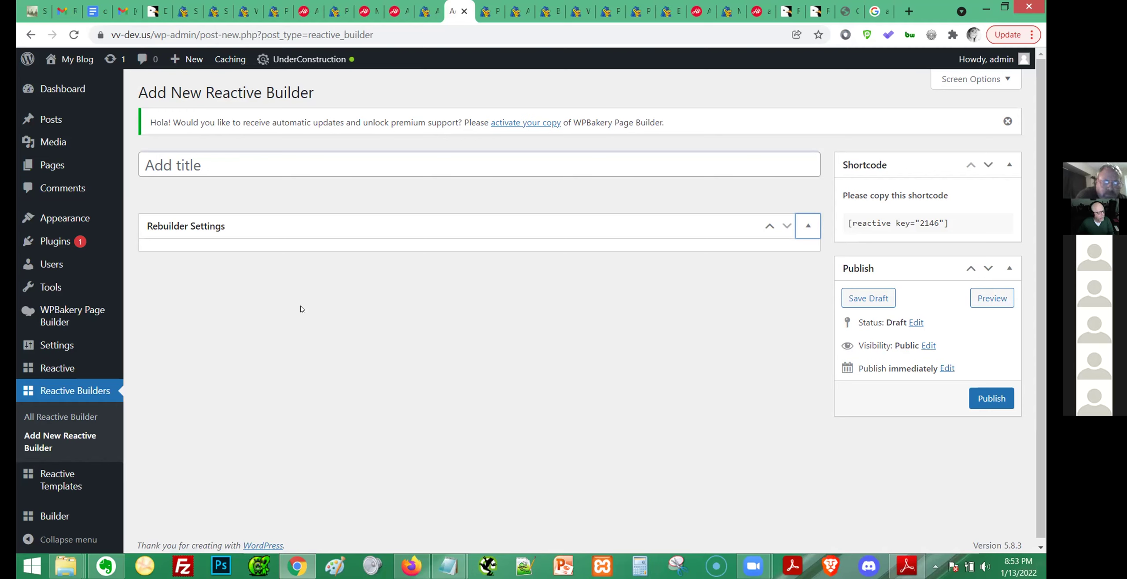
Purge all caches, reload the Reactive Builder page, then reload the Plugins list.
mouse_move(127, 473)
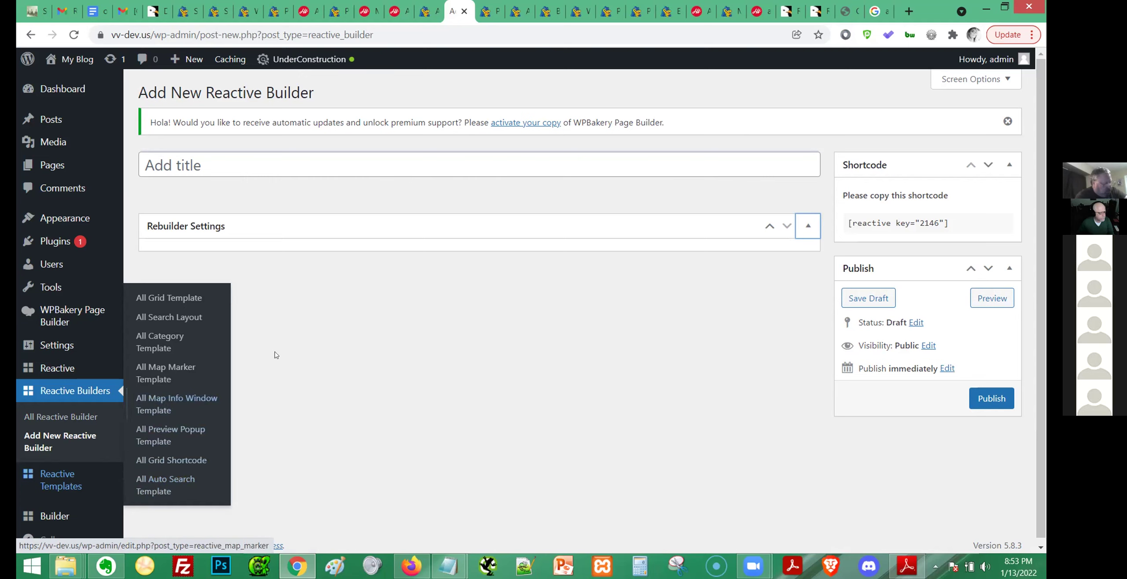
mouse_move(229, 59)
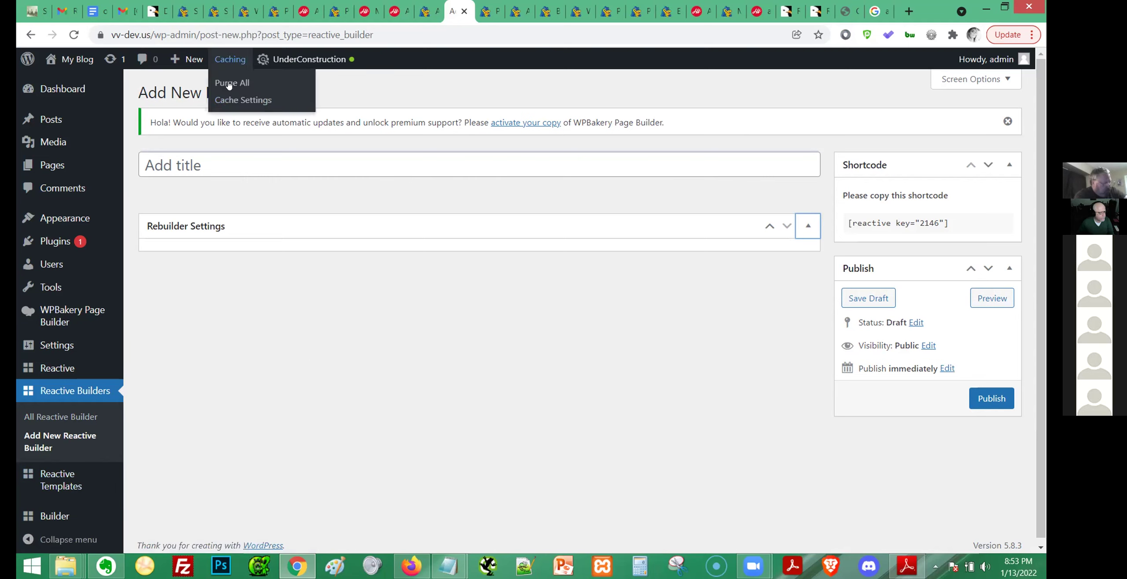
left_click(228, 83)
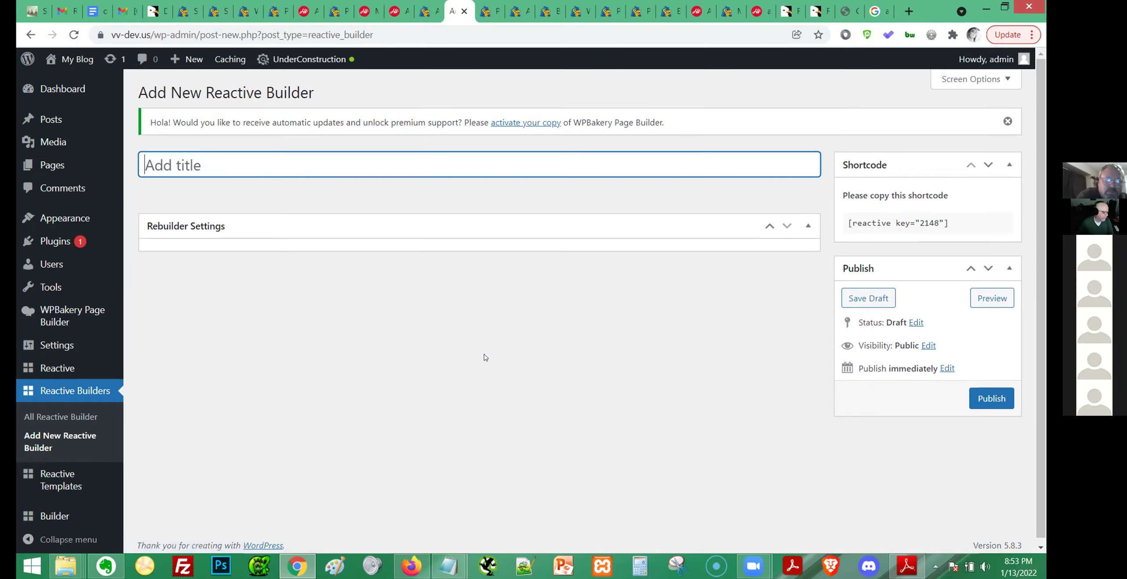
key("F5")
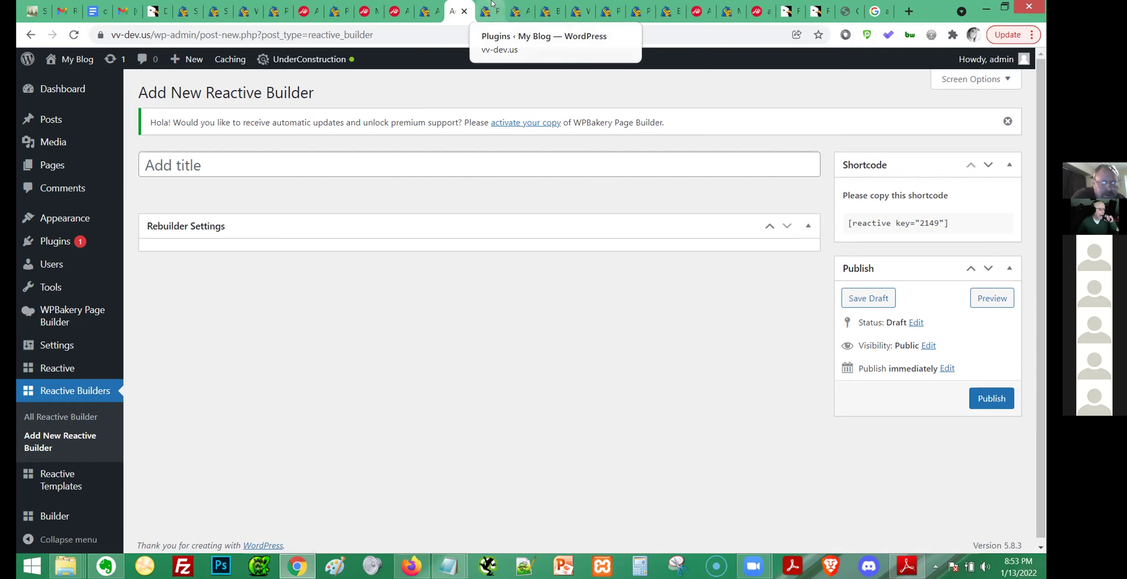
left_click(493, 10)
key("F5")
Open Plugins > Add New in a separate tab from the refreshed Plugins list.
scroll(631, 248, "down", 3)
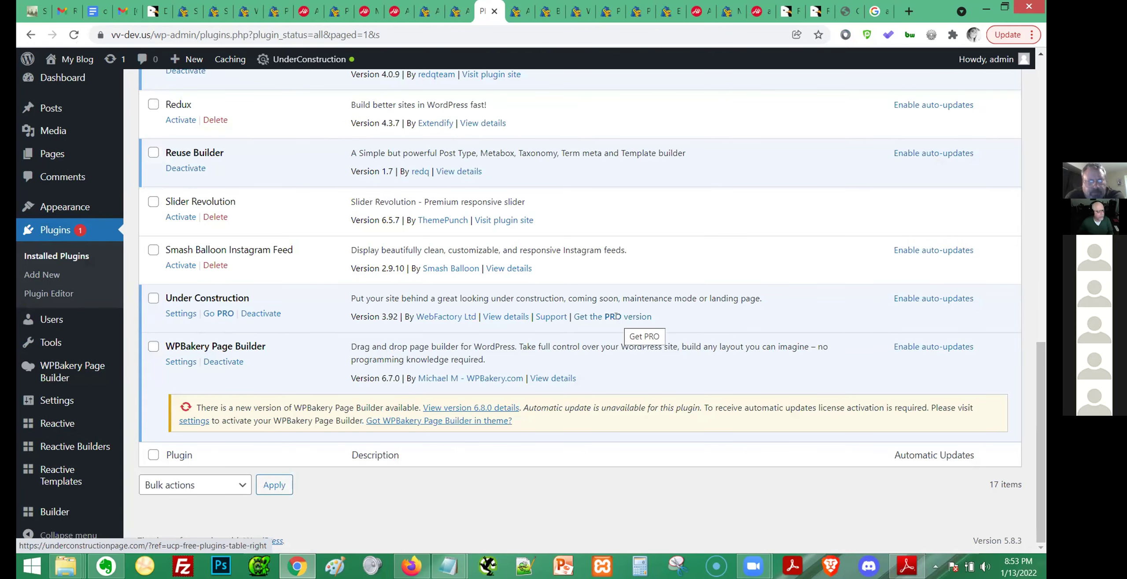
scroll(616, 316, "up", 1)
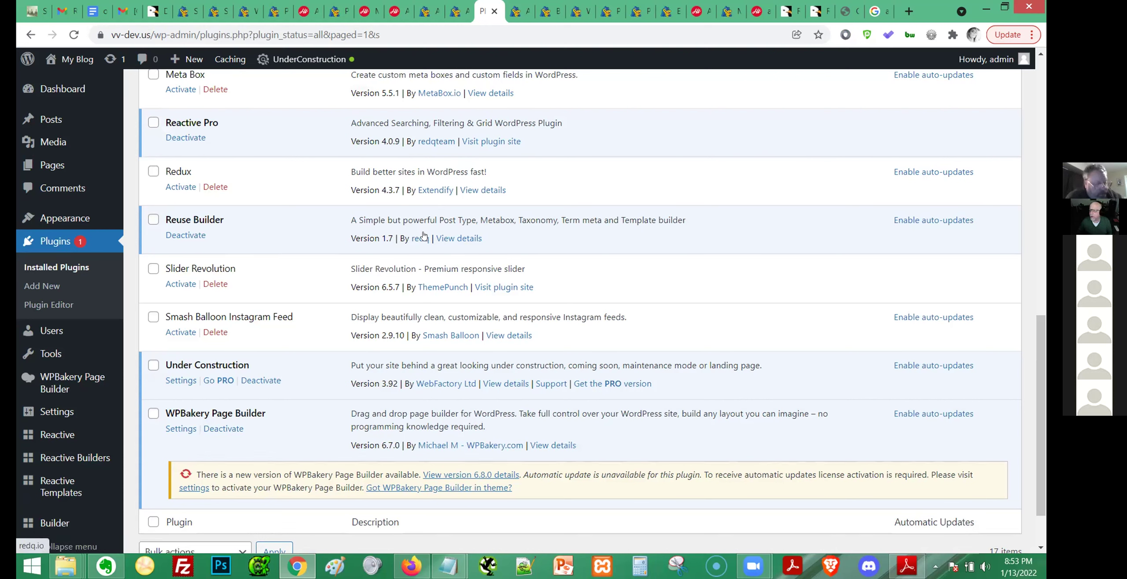
middle_click(72, 280)
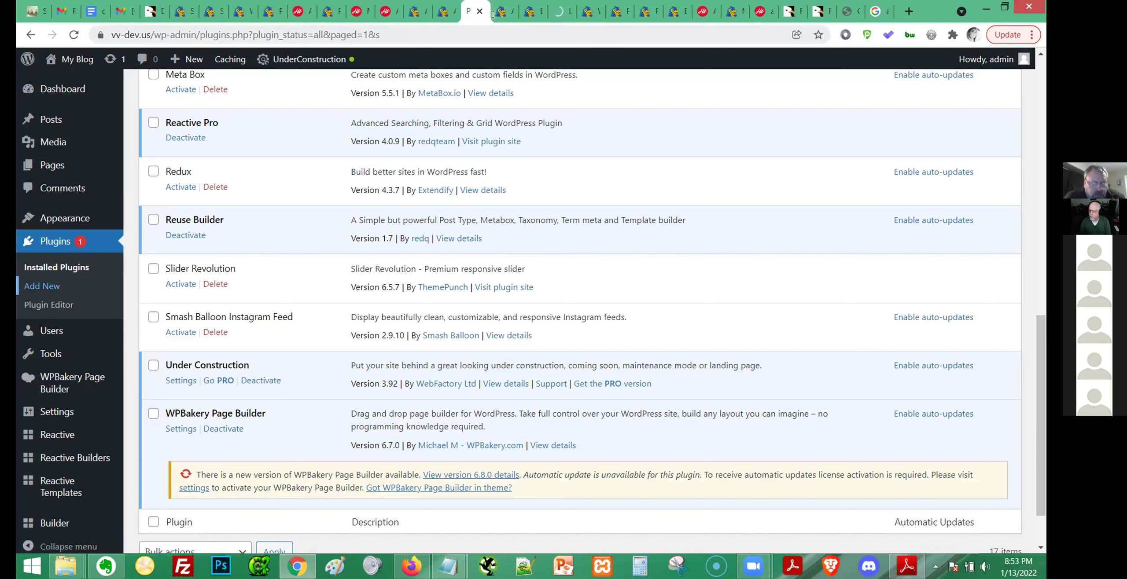
mouse_move(66, 566)
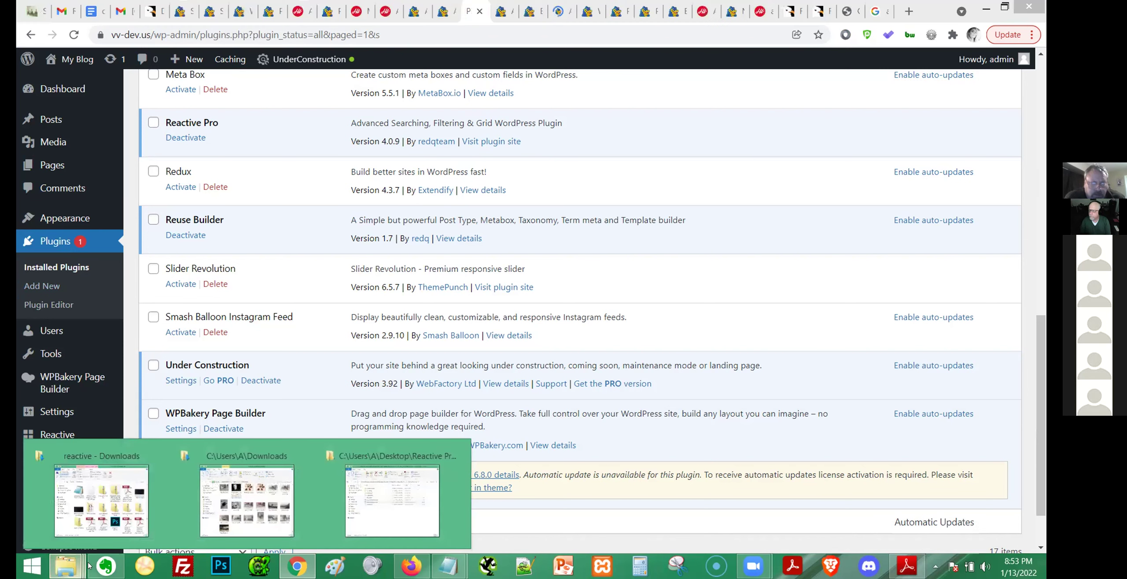
Open the helpers plugin folder showing redq-reuse-form.zip, then move Explorer aside for WordPress.
left_click(392, 500)
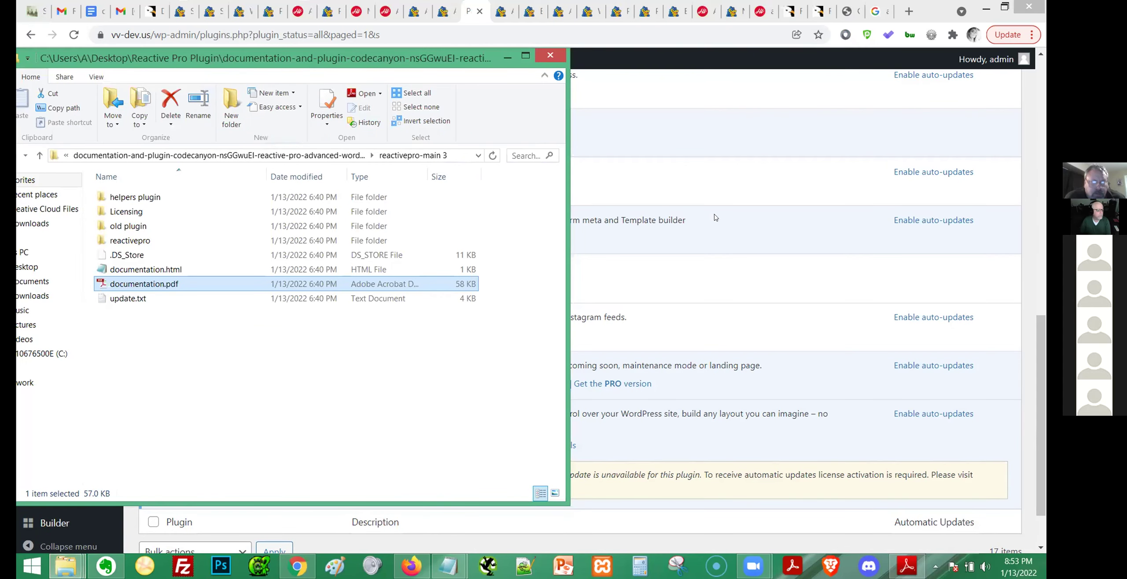
left_click_drag(352, 59, 849, 120)
left_click(632, 259)
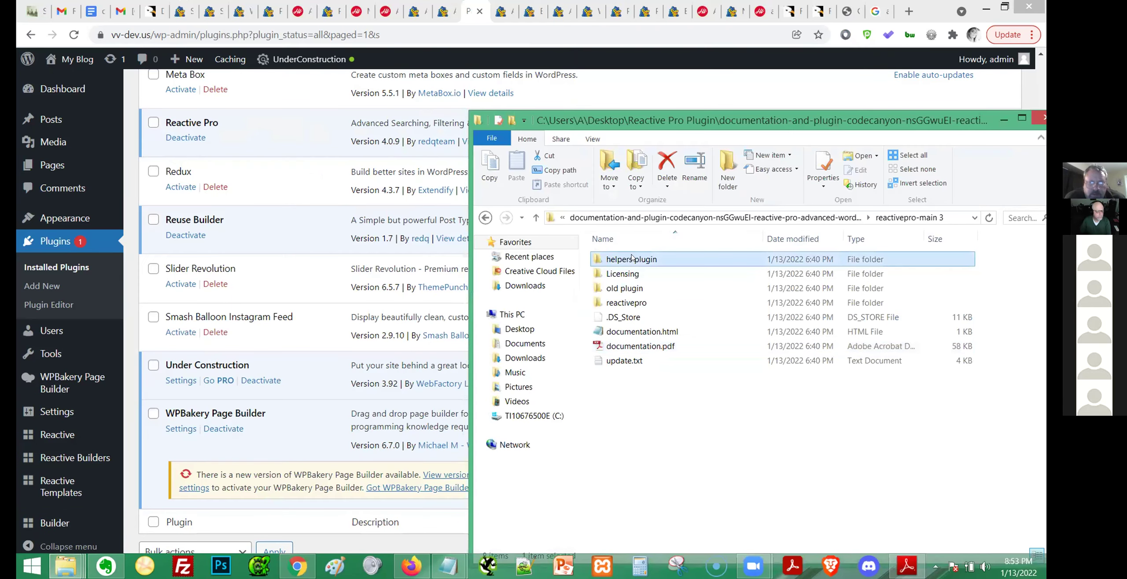
double_click(633, 259)
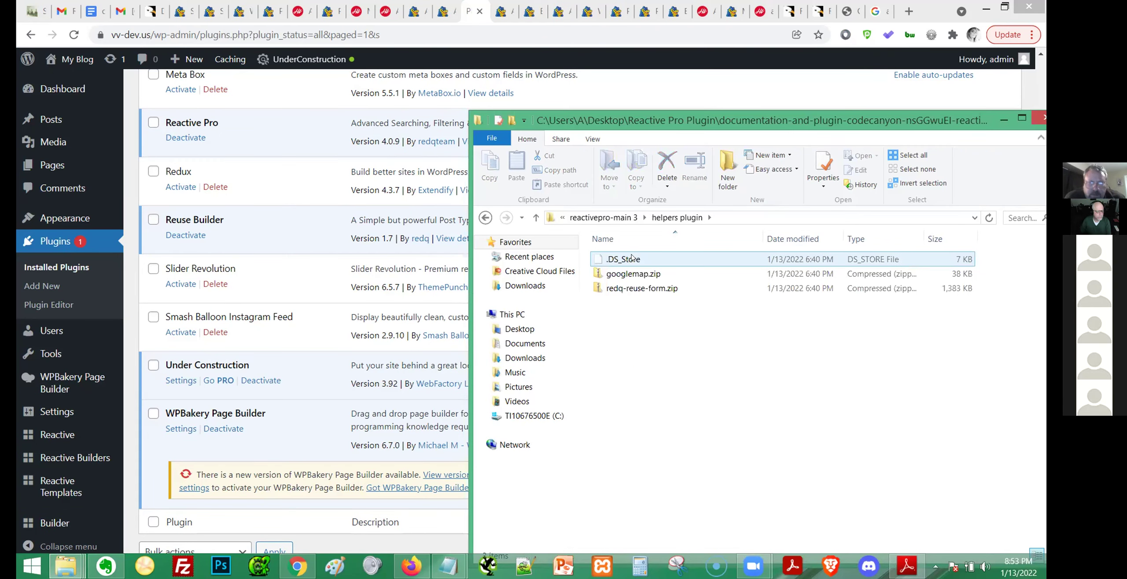
left_click(639, 290)
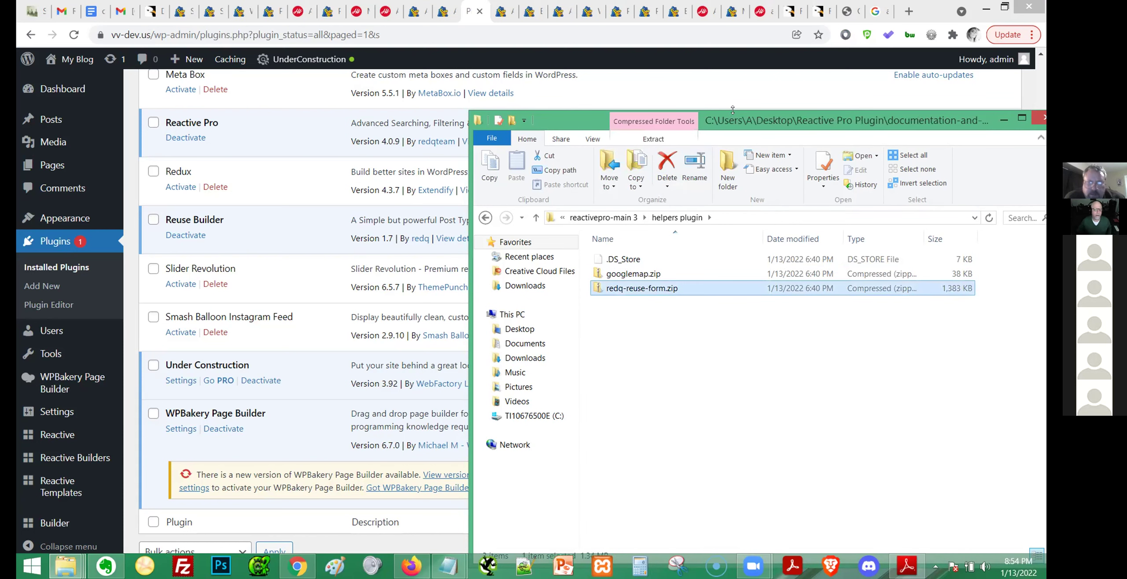
left_click_drag(734, 124, 786, 133)
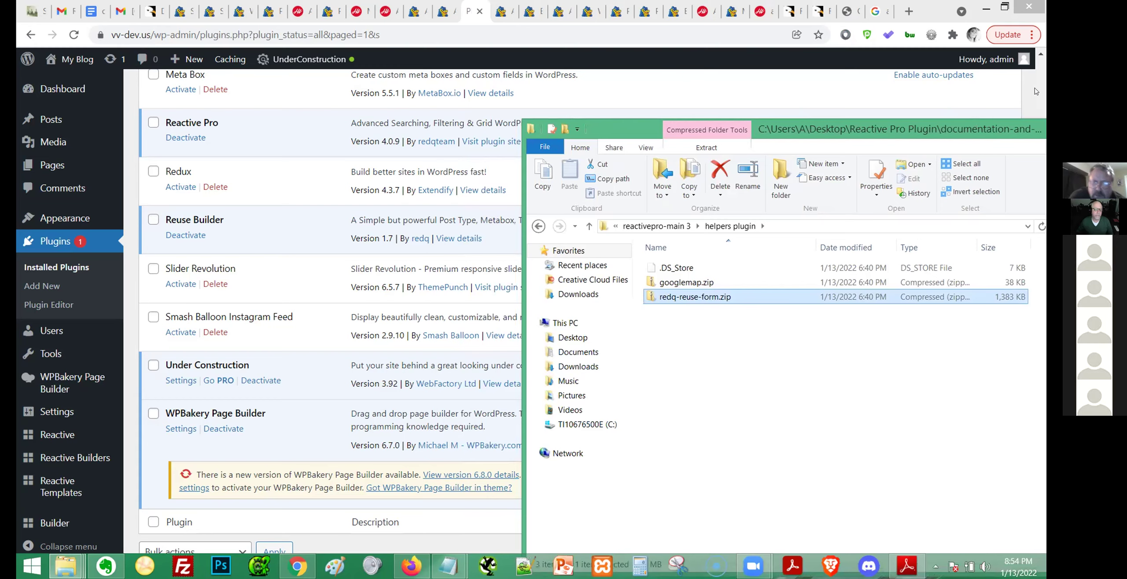
left_click(1005, 7)
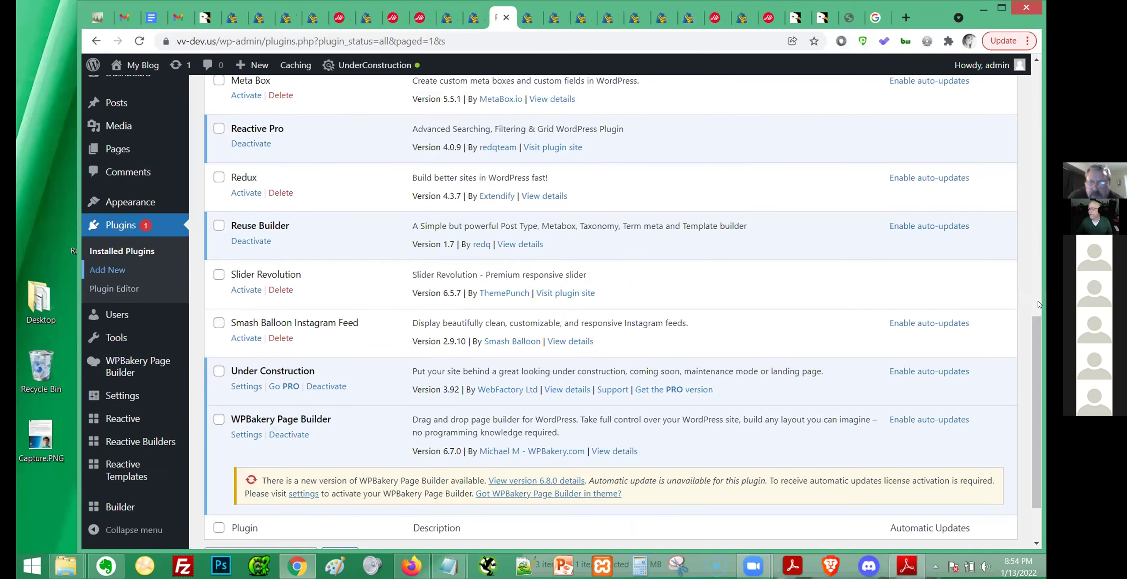
Upload redq-reuse-form.zip from Desktop's Reactive Pro Plugin helpers folder and install it.
scroll(768, 114, "up", 15)
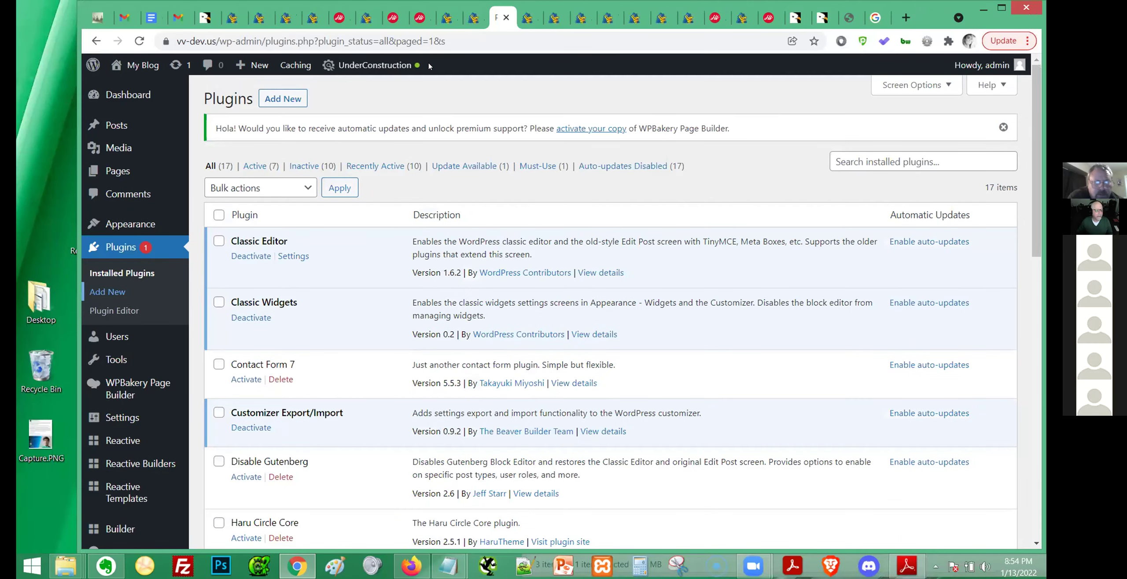
left_click(283, 99)
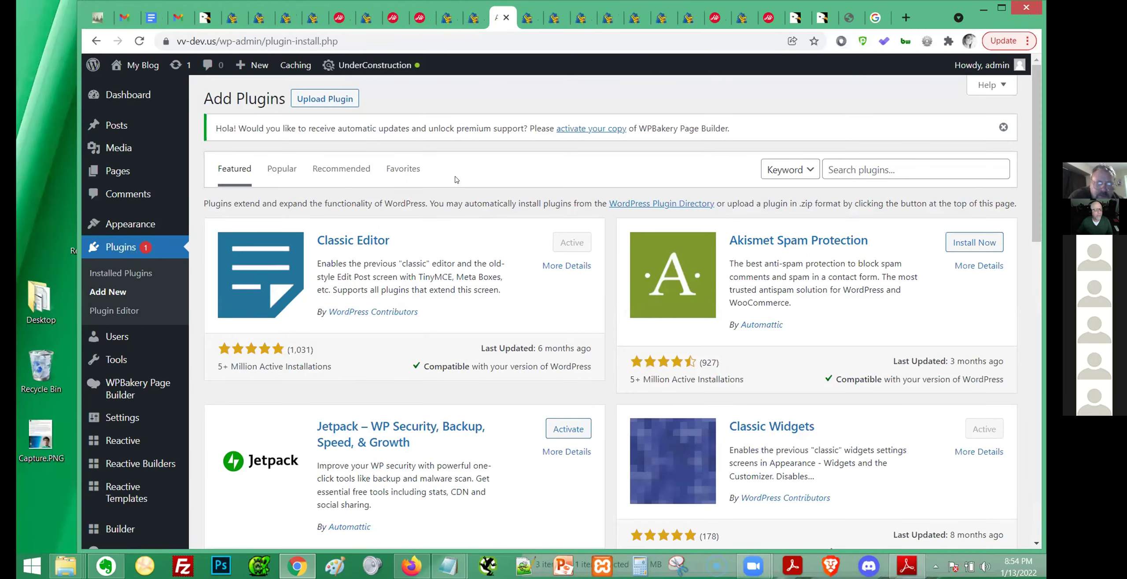
left_click(325, 99)
left_click(508, 259)
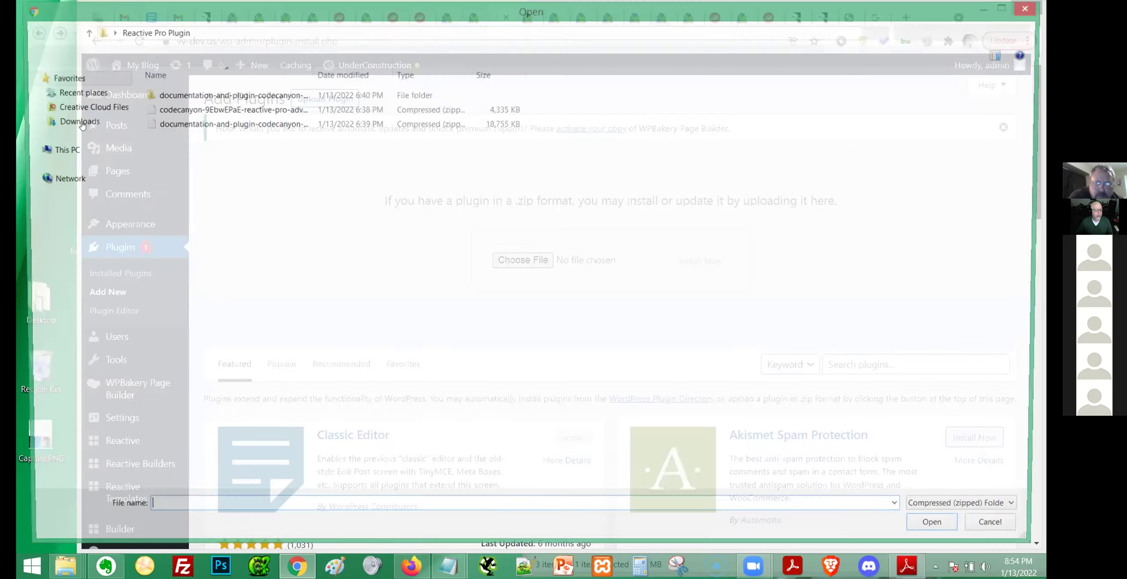
left_click(67, 164)
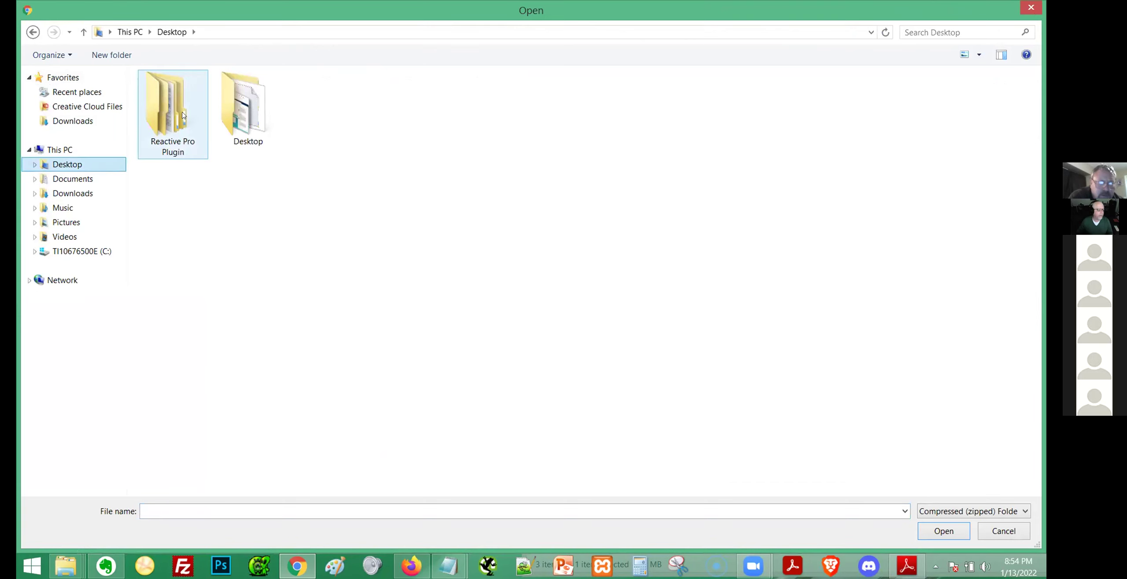
double_click(180, 117)
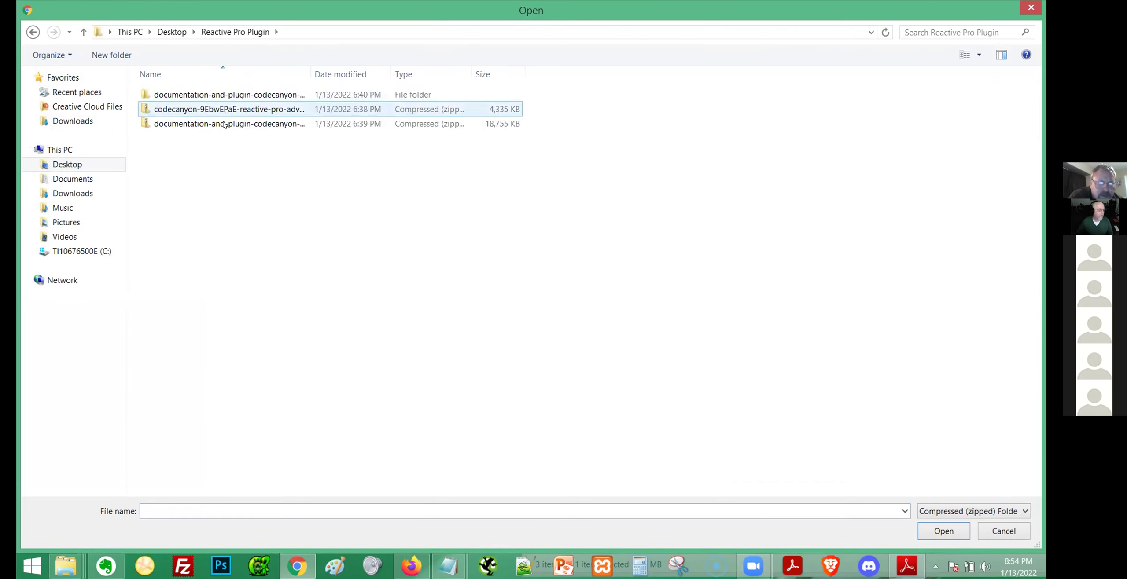
double_click(225, 95)
double_click(187, 109)
double_click(189, 97)
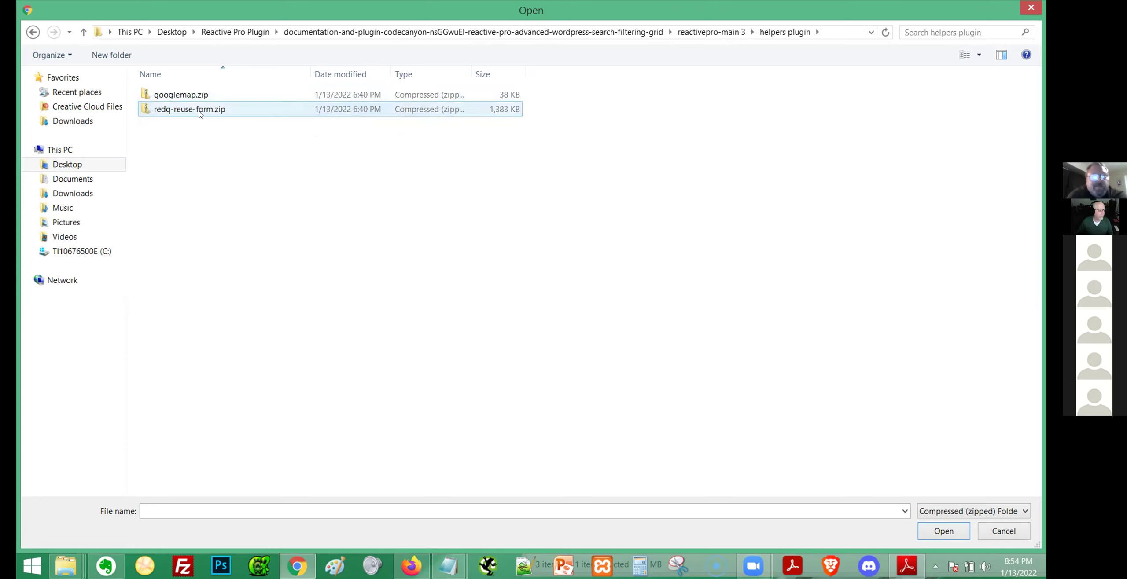
left_click(199, 112)
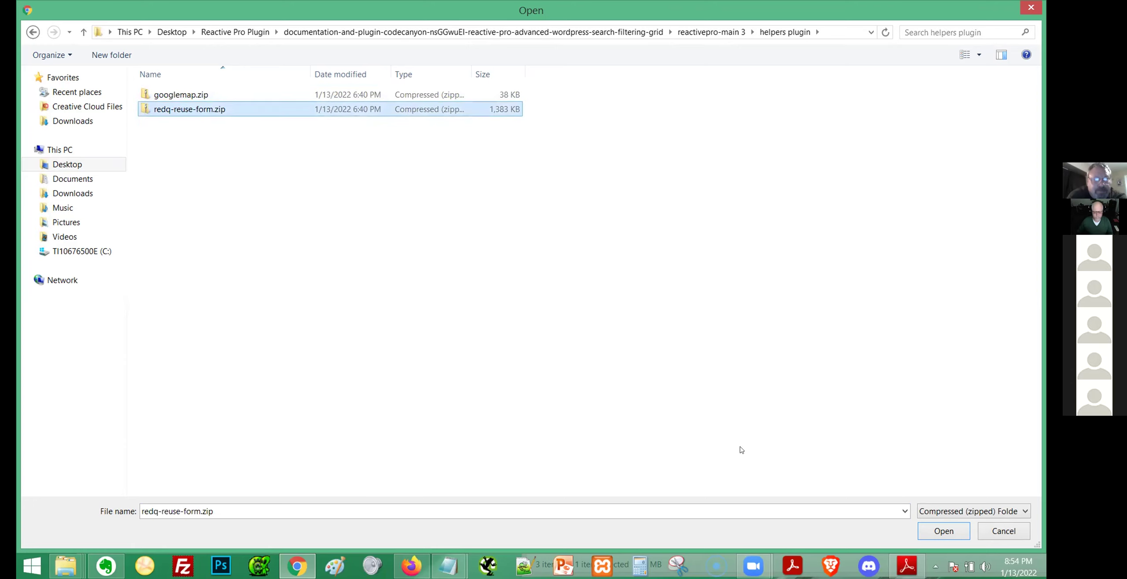
left_click(922, 529)
left_click(709, 268)
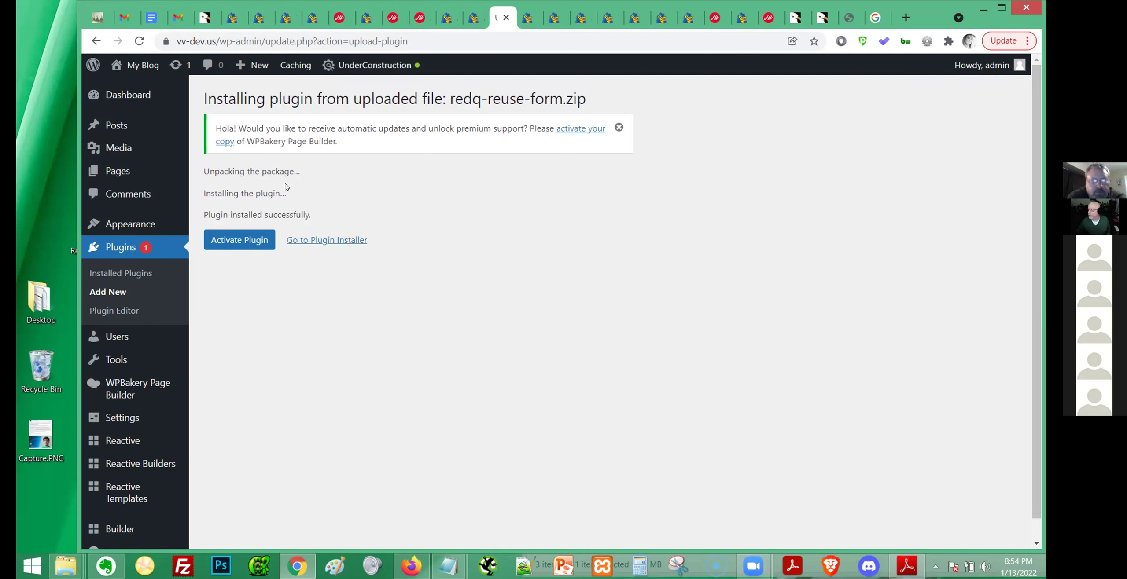
Activate the RedQ Reuse Form plugin and start a new Reactive Builder.
left_click(227, 241)
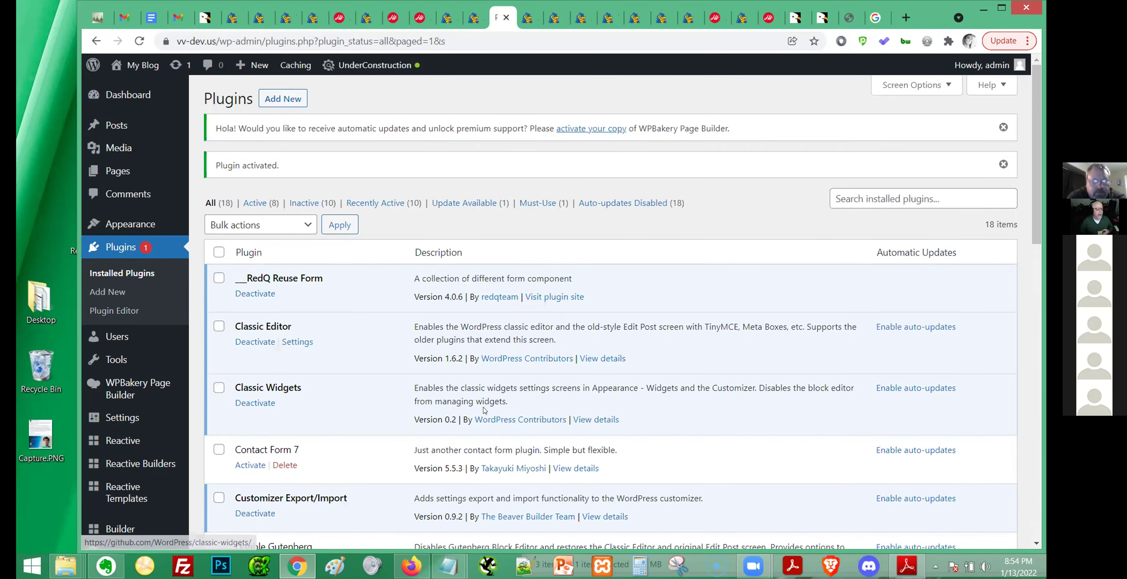
scroll(486, 392, "down", 15)
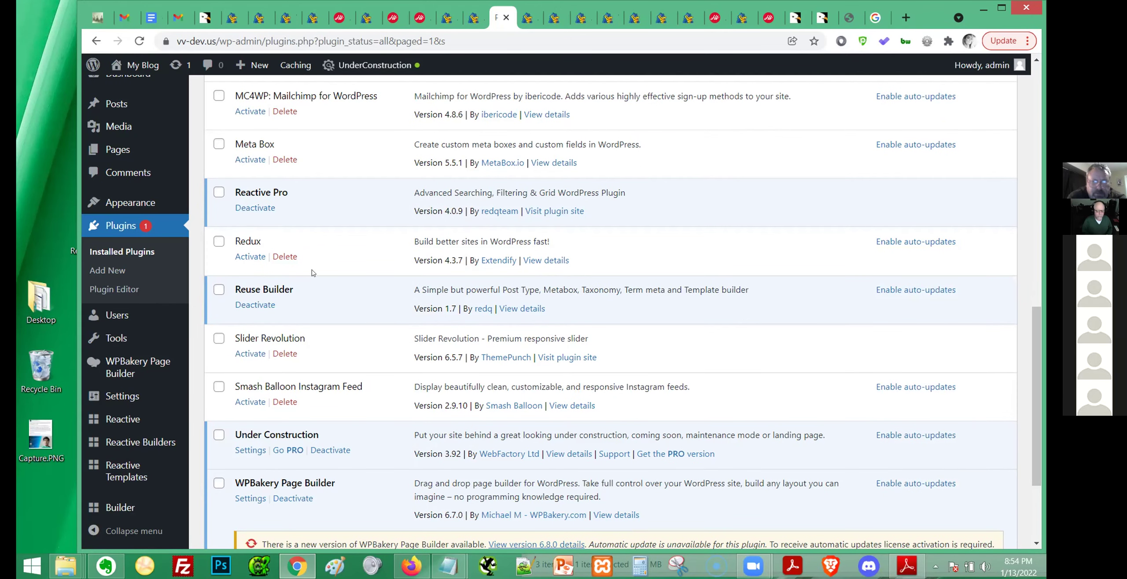
scroll(114, 335, "down", 3)
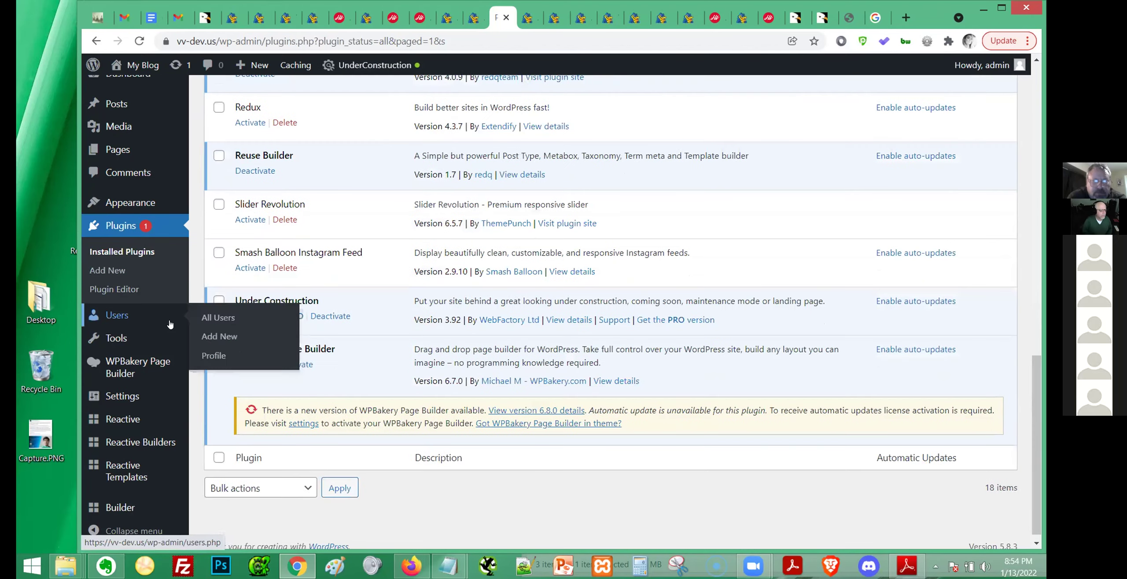
mouse_move(118, 413)
mouse_move(125, 445)
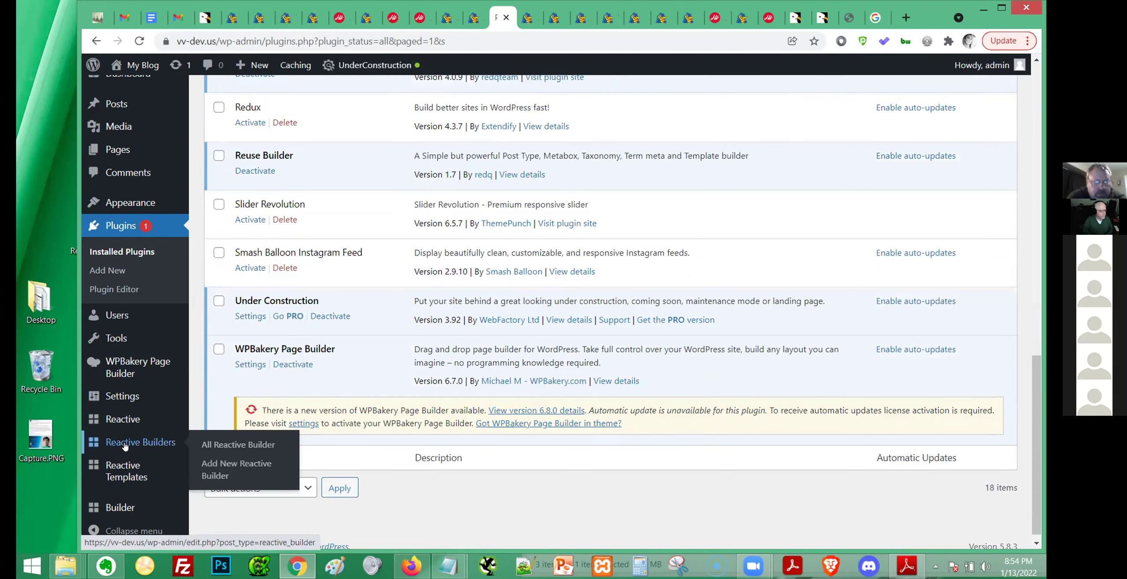
left_click(226, 471)
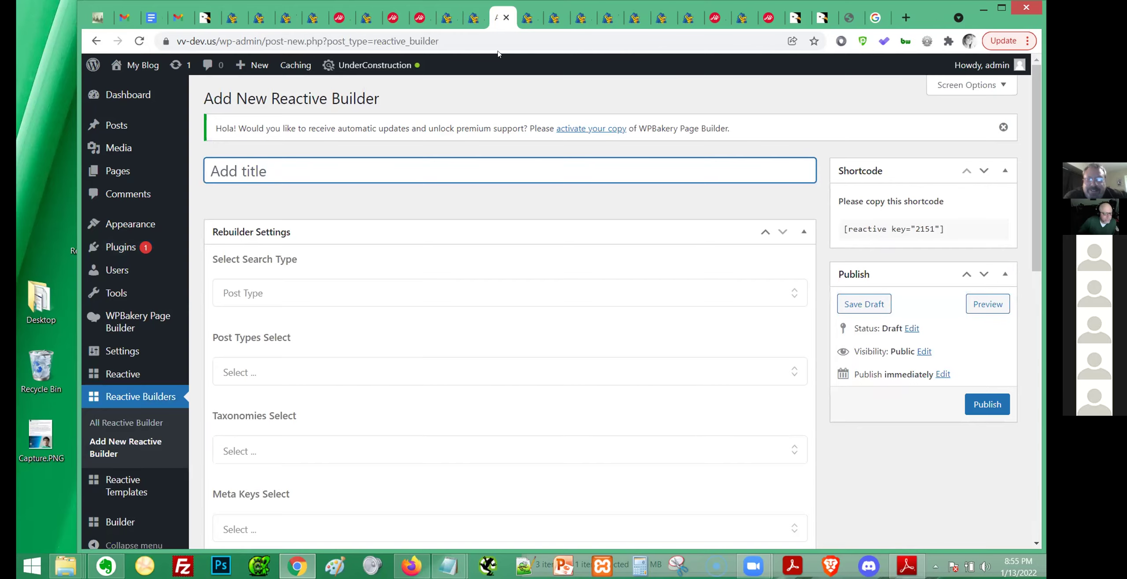
Reload the blog post to check the reactive_grid shortcode under Search TEST in the footer.
left_click(528, 17)
key("F5")
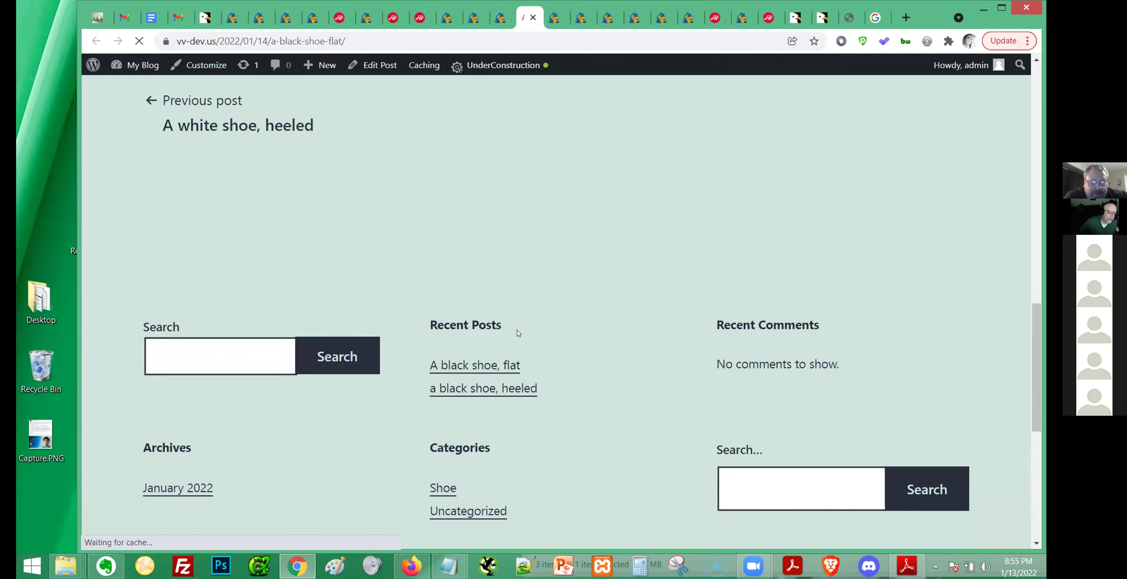
left_click_drag(303, 389, 142, 390)
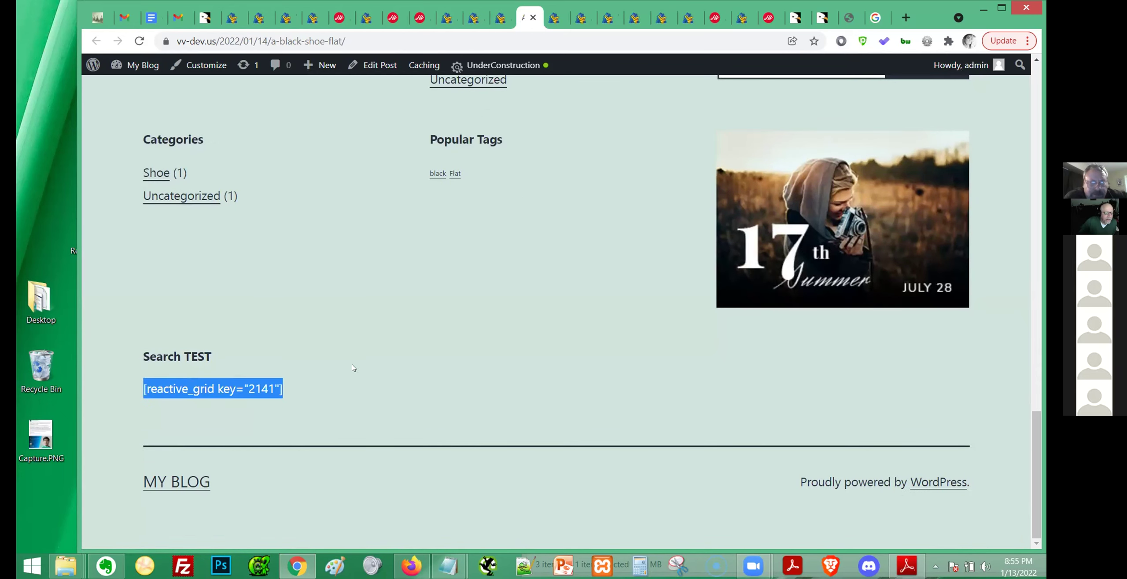
left_click(502, 18)
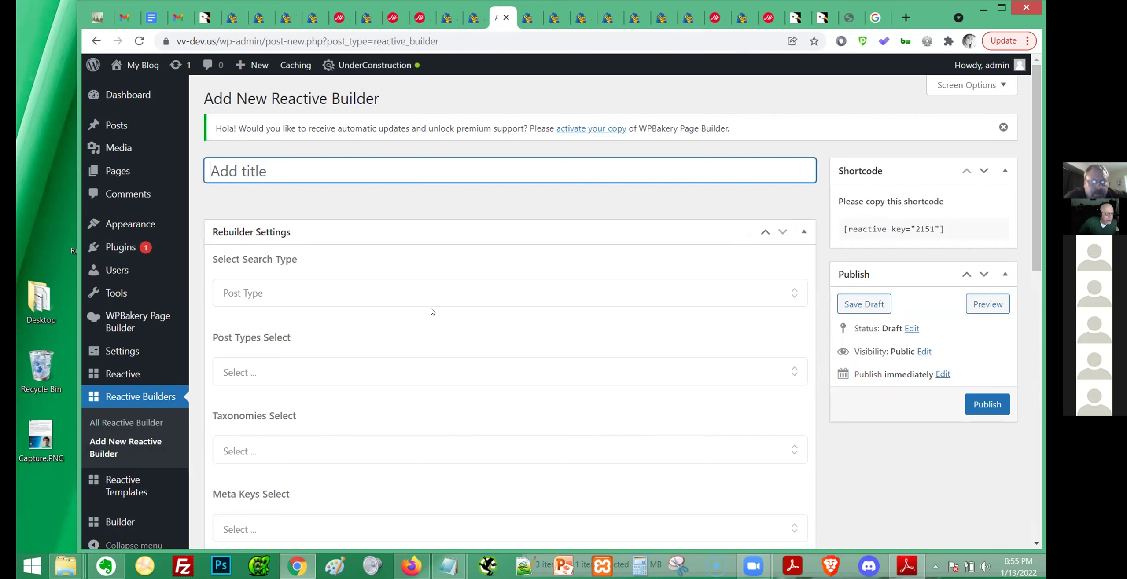
Set the builder's Search Type to Post Type and Post Types to Taxonomy.
left_click(432, 293)
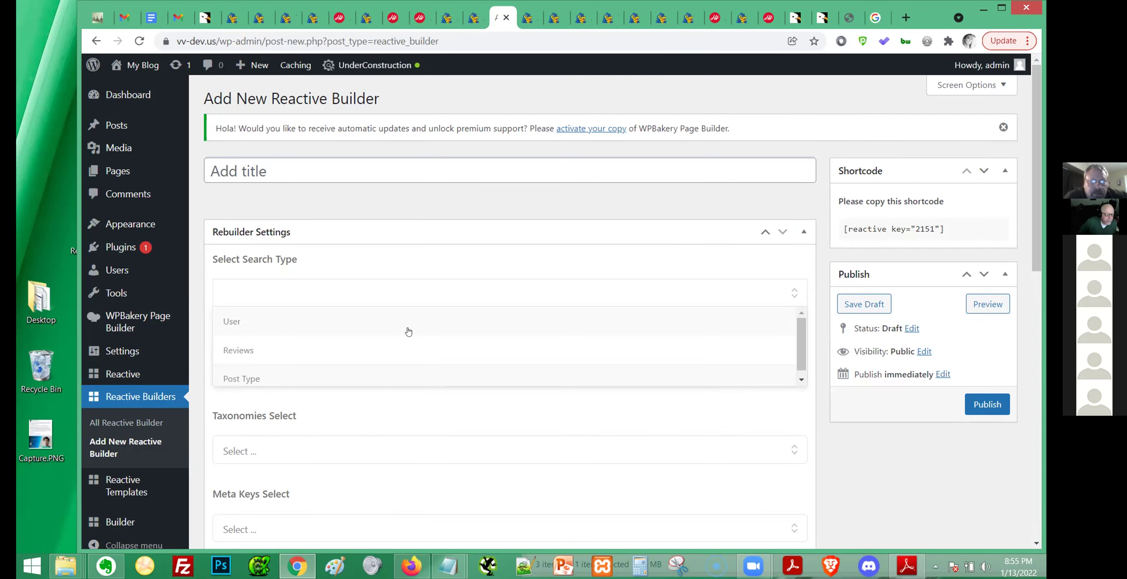
scroll(405, 350, "down", 1)
left_click(332, 376)
left_click(370, 374)
scroll(365, 444, "down", 5)
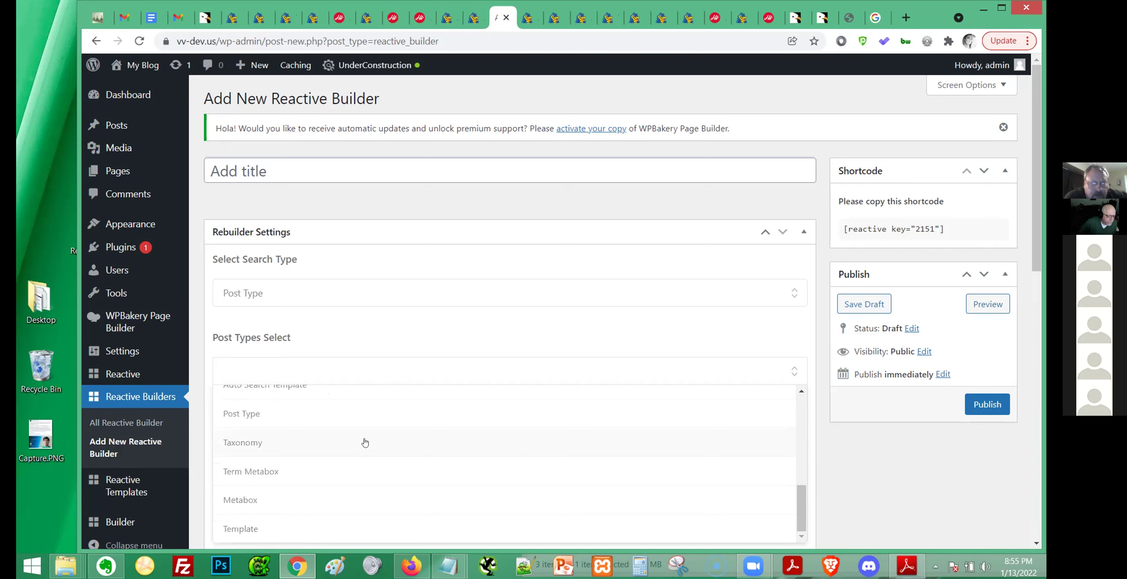
scroll(269, 505, "down", 1)
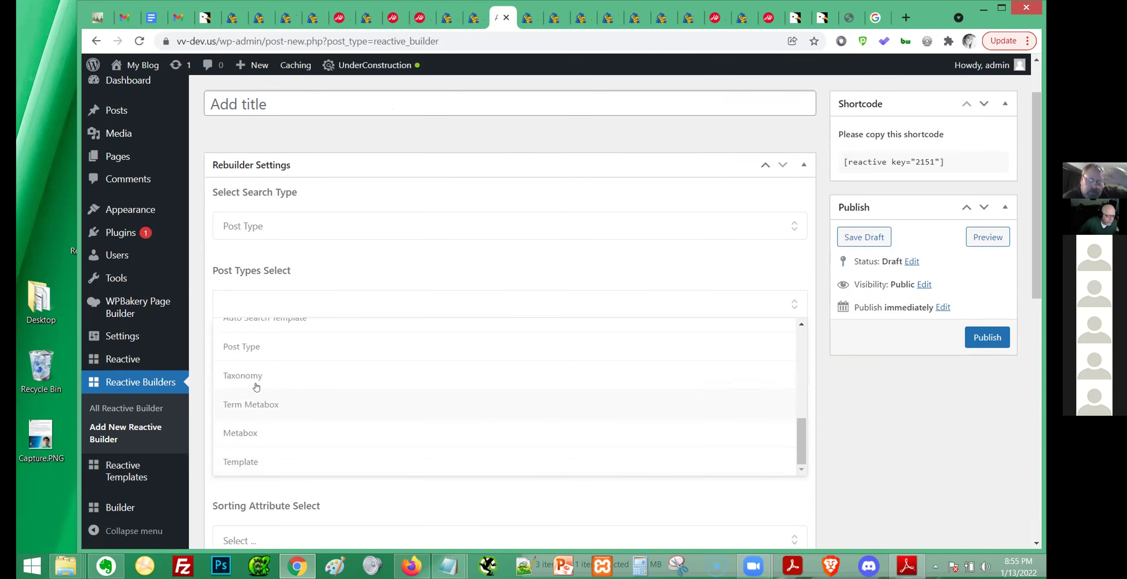
left_click(295, 377)
Add category and post_tag to the builder's taxonomies.
left_click(400, 393)
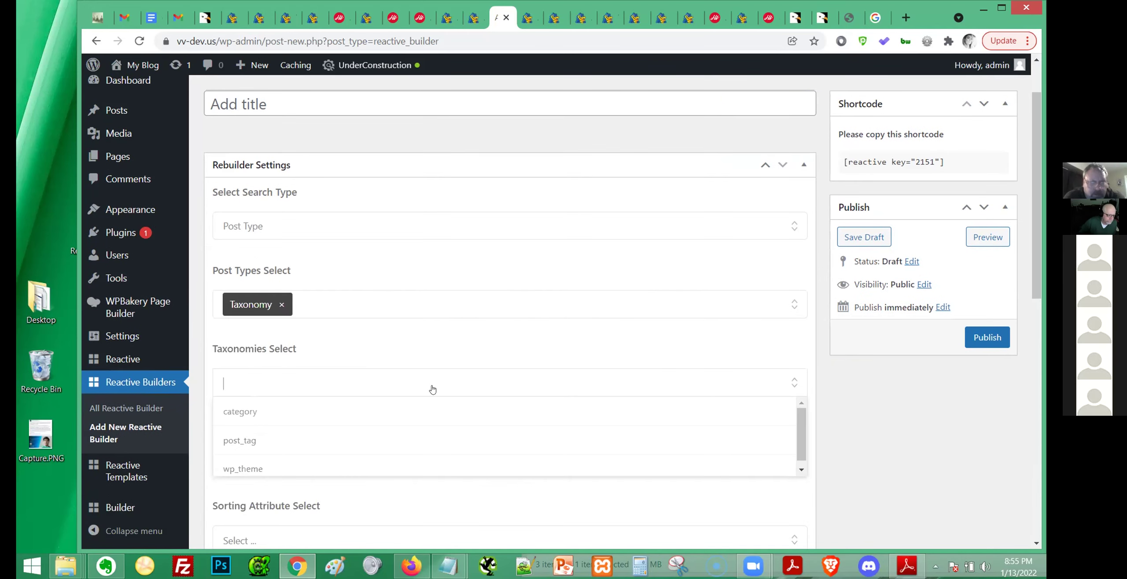
left_click(270, 415)
left_click(385, 463)
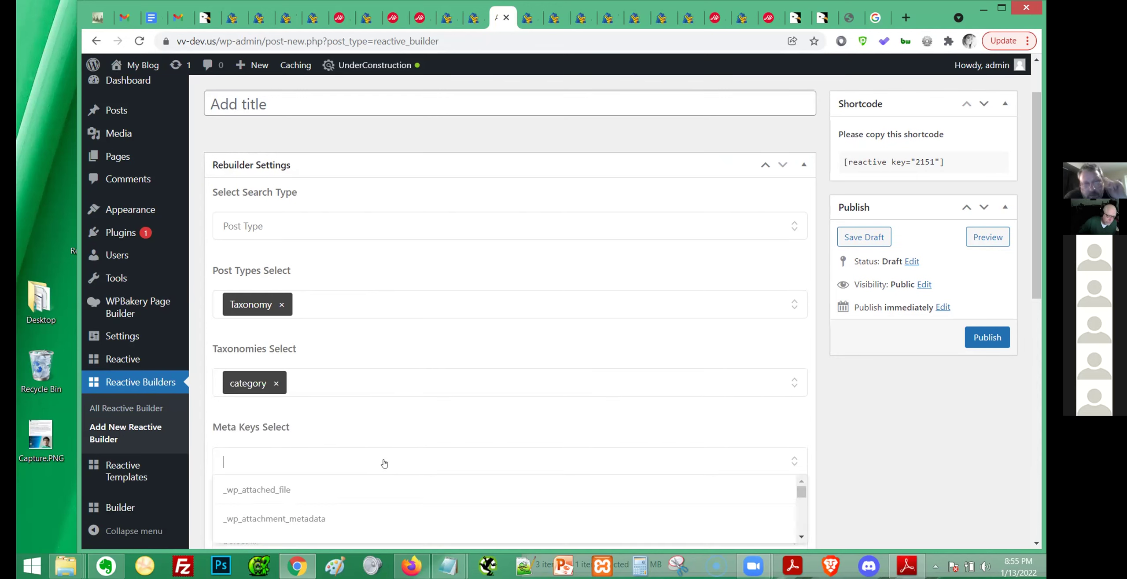
left_click(383, 375)
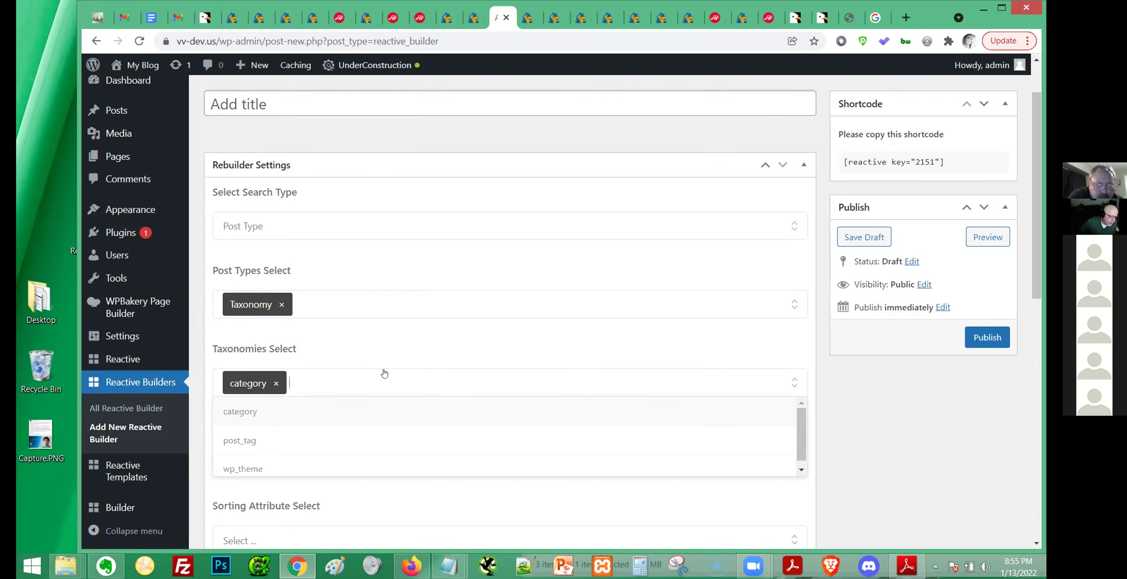
left_click(305, 433)
left_click(434, 378)
scroll(443, 443, "down", 1)
left_click(469, 343)
Browse the meta keys list and close it without choosing any key.
left_click(357, 467)
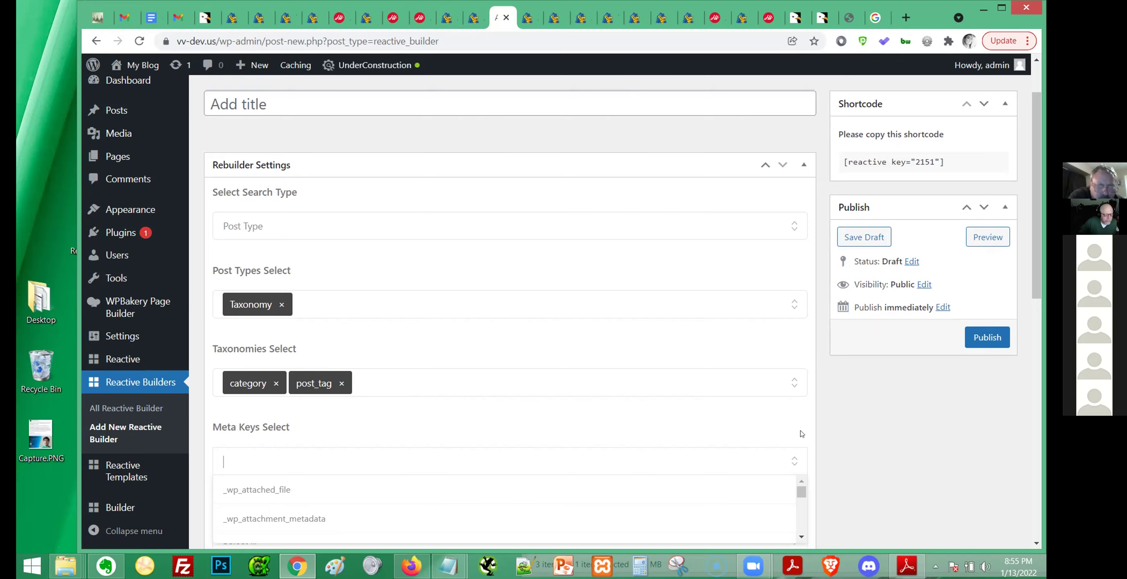
scroll(936, 452, "down", 6)
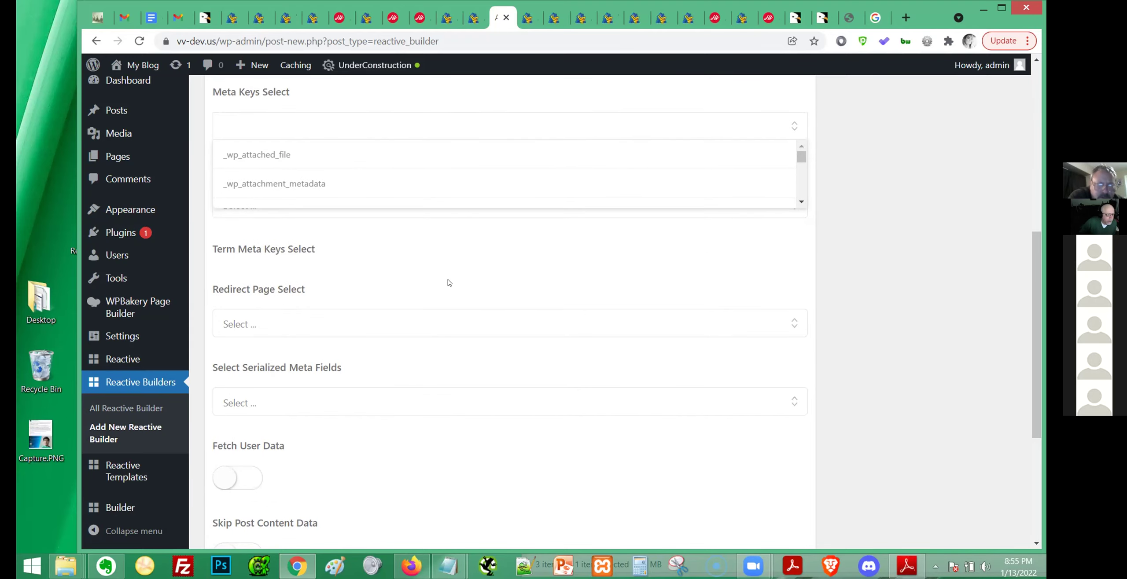
scroll(352, 154, "down", 5)
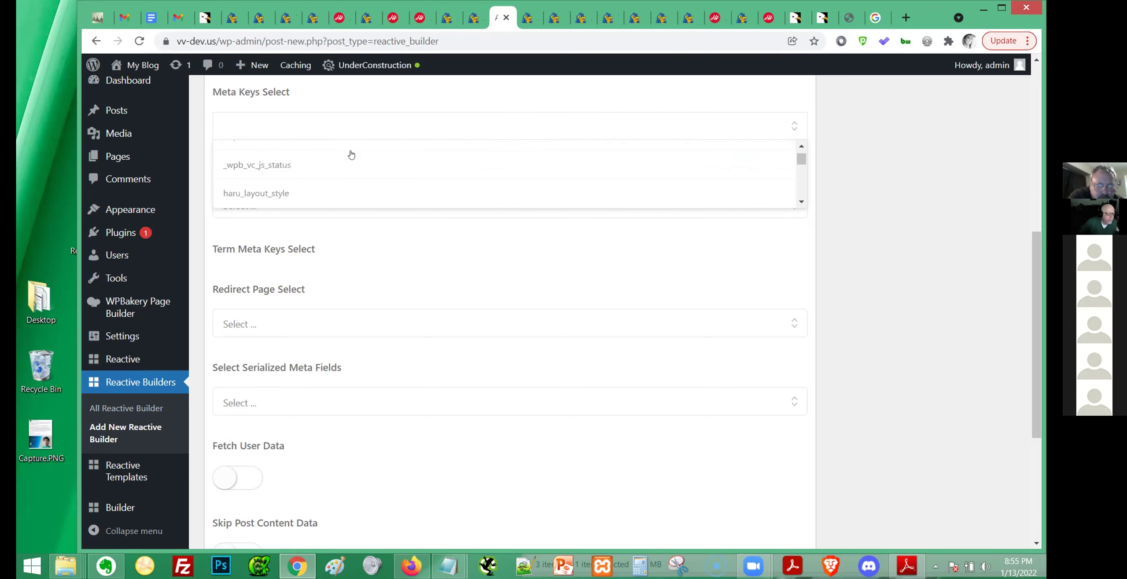
scroll(356, 166, "down", 2)
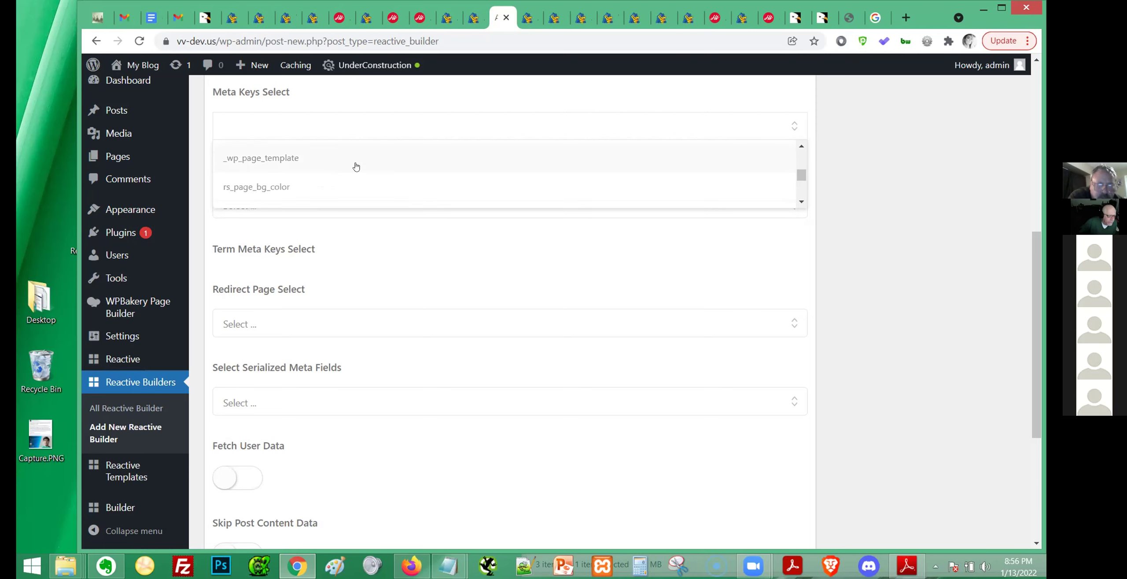
left_click(511, 282)
scroll(568, 347, "down", 5)
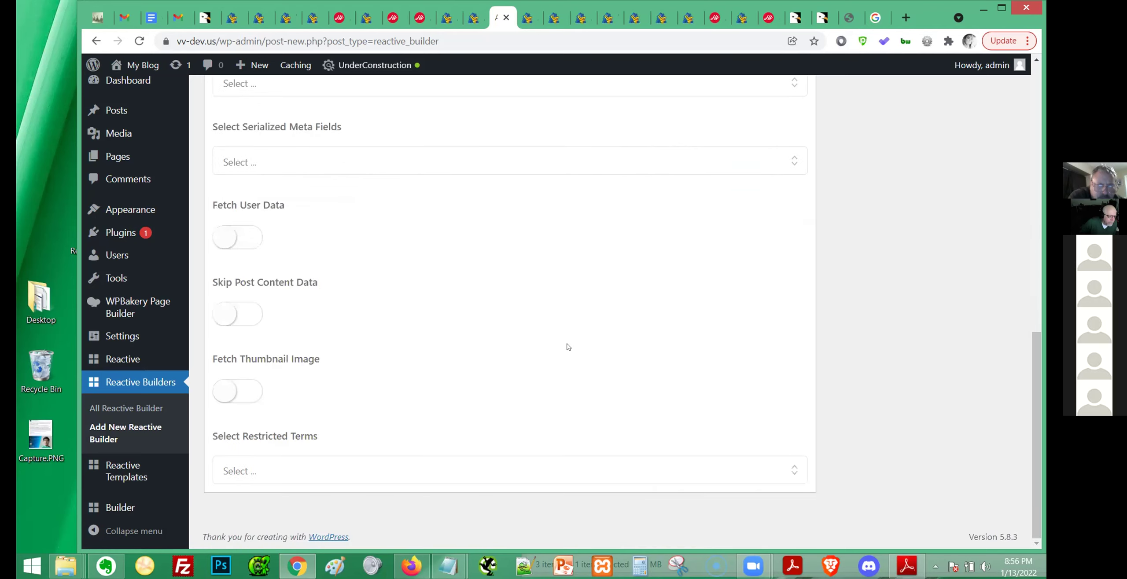
scroll(692, 398, "up", 15)
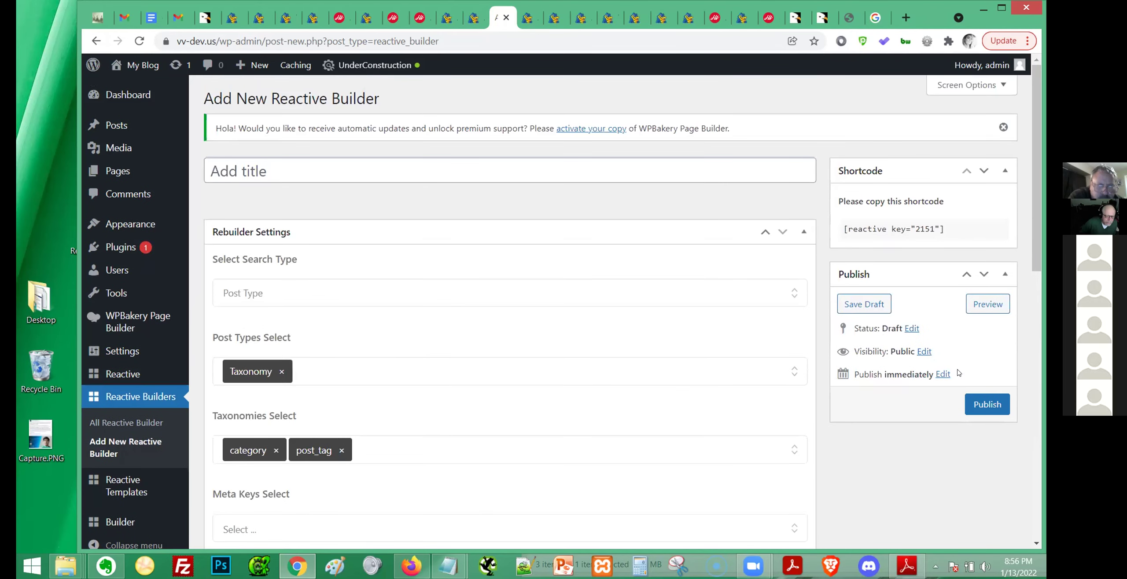
Copy the [reactive key="2151"] shortcode, then publish and save the form titled 'Search TEST 2'.
mouse_move(953, 194)
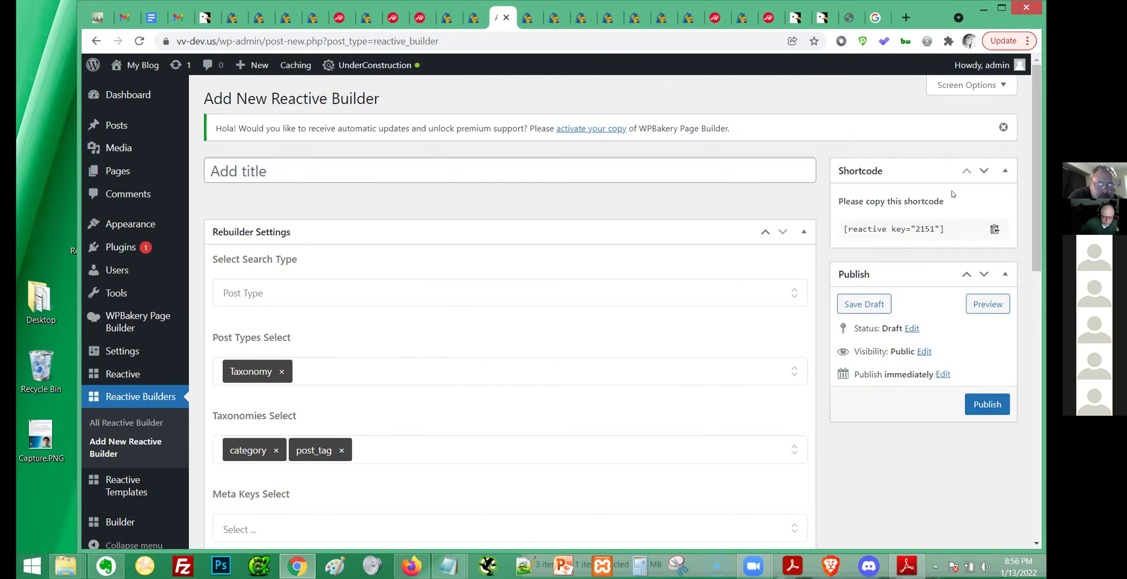
left_click_drag(954, 234, 842, 232)
key("ctrl+c")
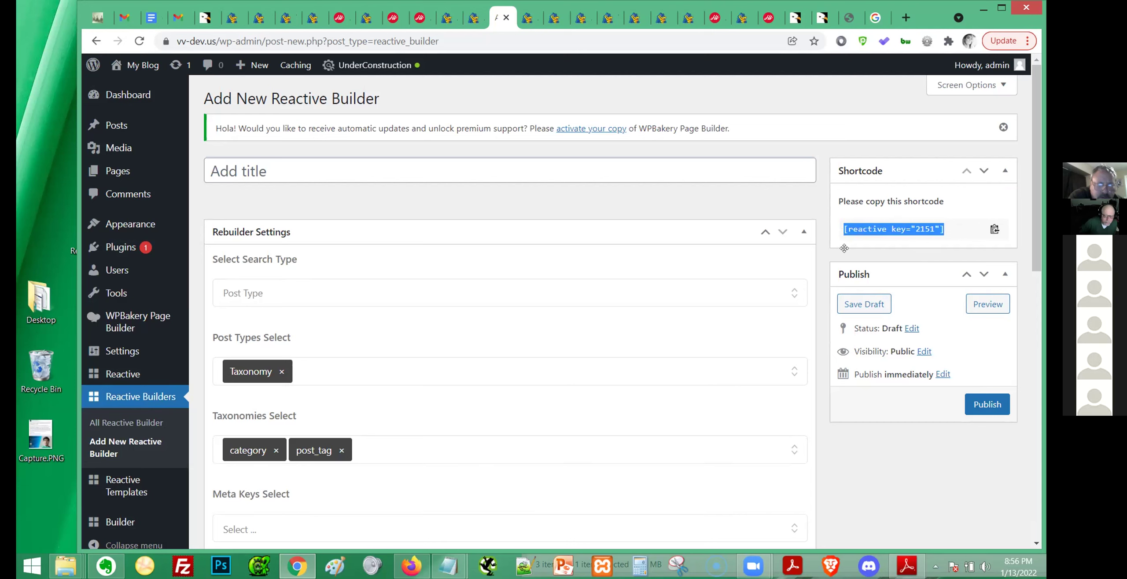
left_click(988, 410)
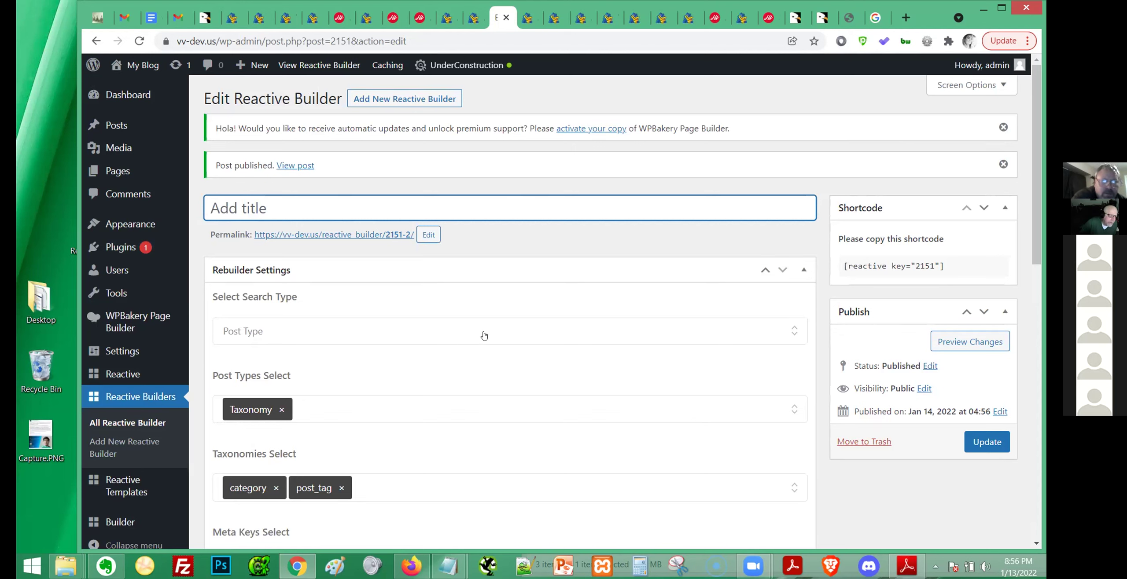
type("Search TEST 2")
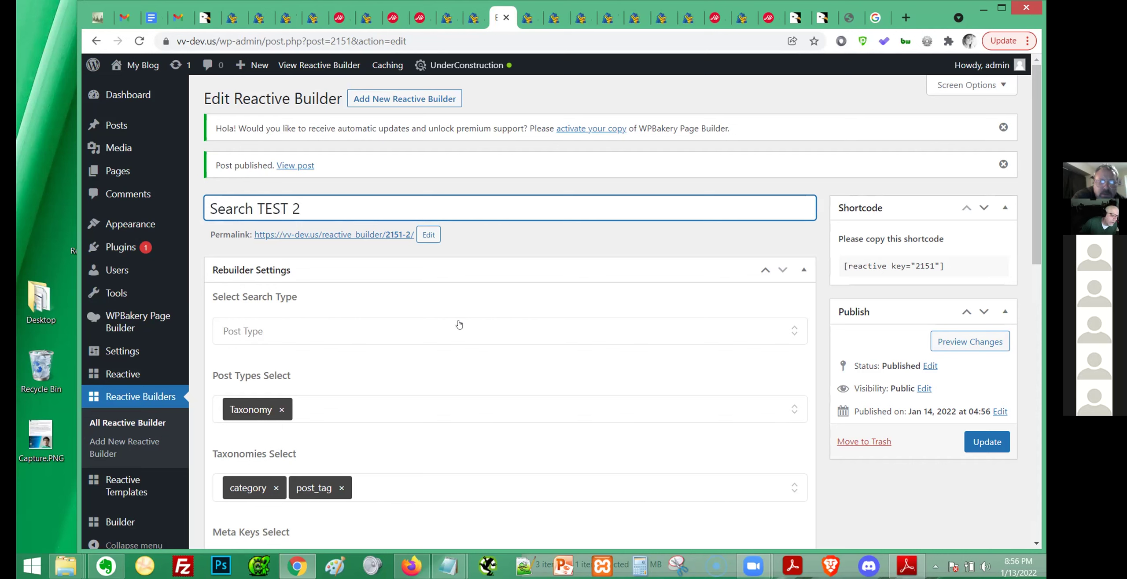
left_click(990, 445)
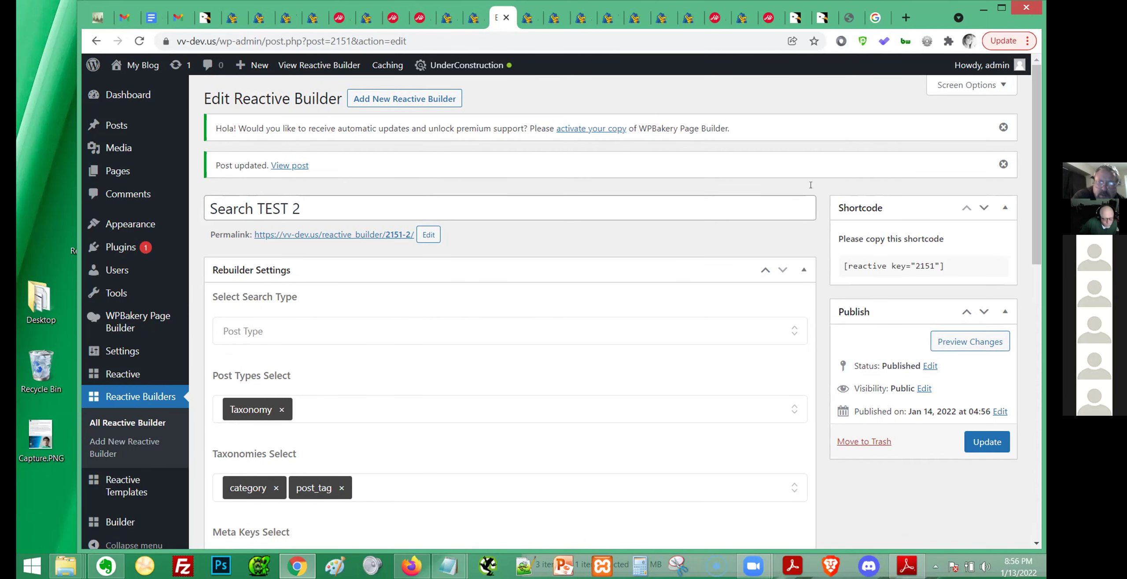
left_click(473, 16)
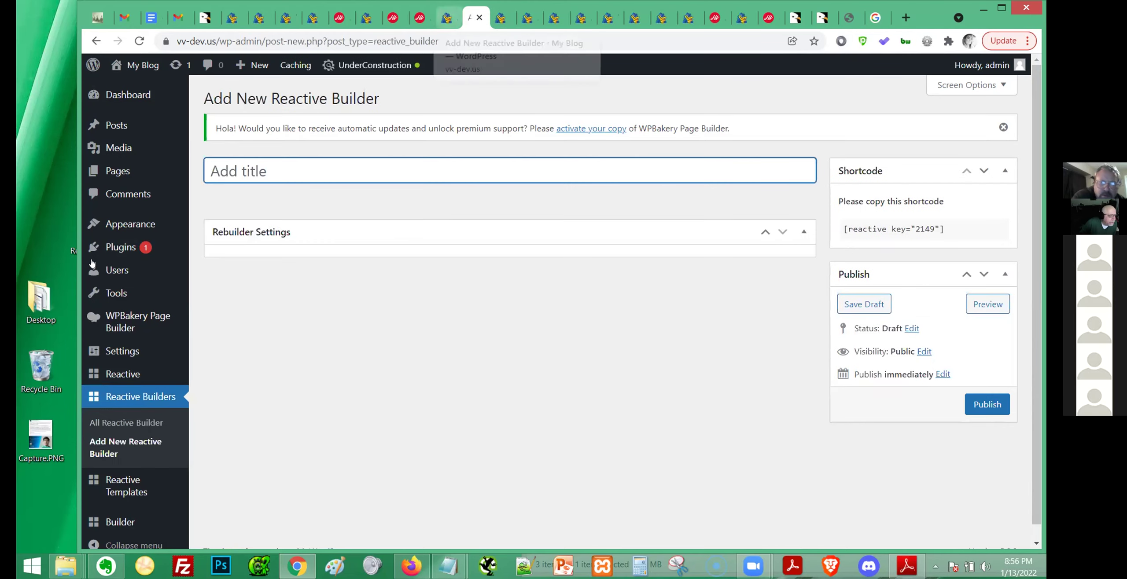
In Widgets, replace the Search TEST Custom HTML widget's grid shortcode with [reactive key="2151"] and save.
mouse_move(151, 471)
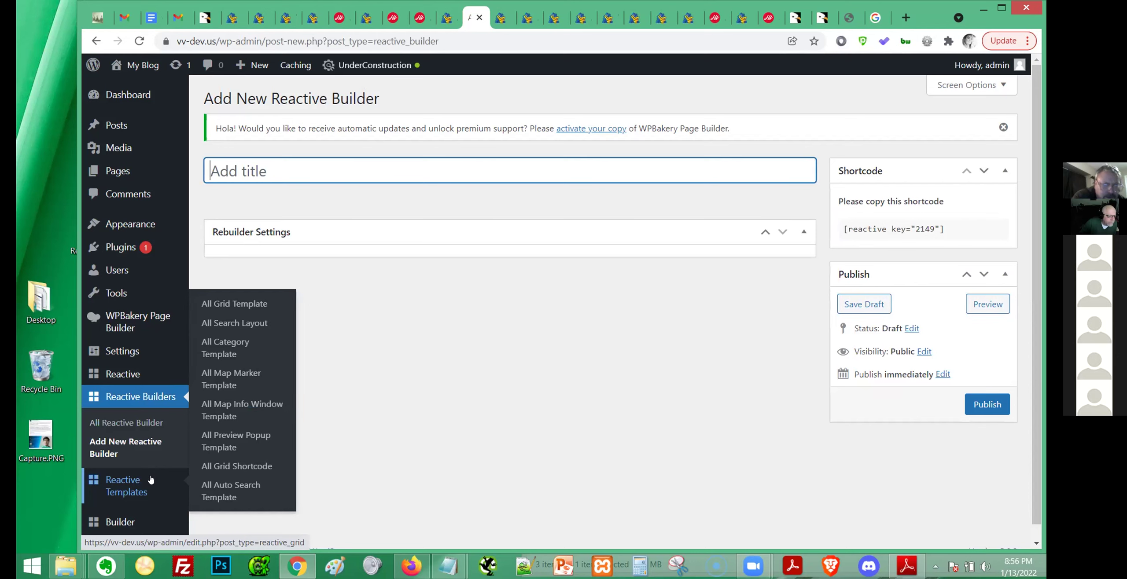
scroll(149, 479, "down", 1)
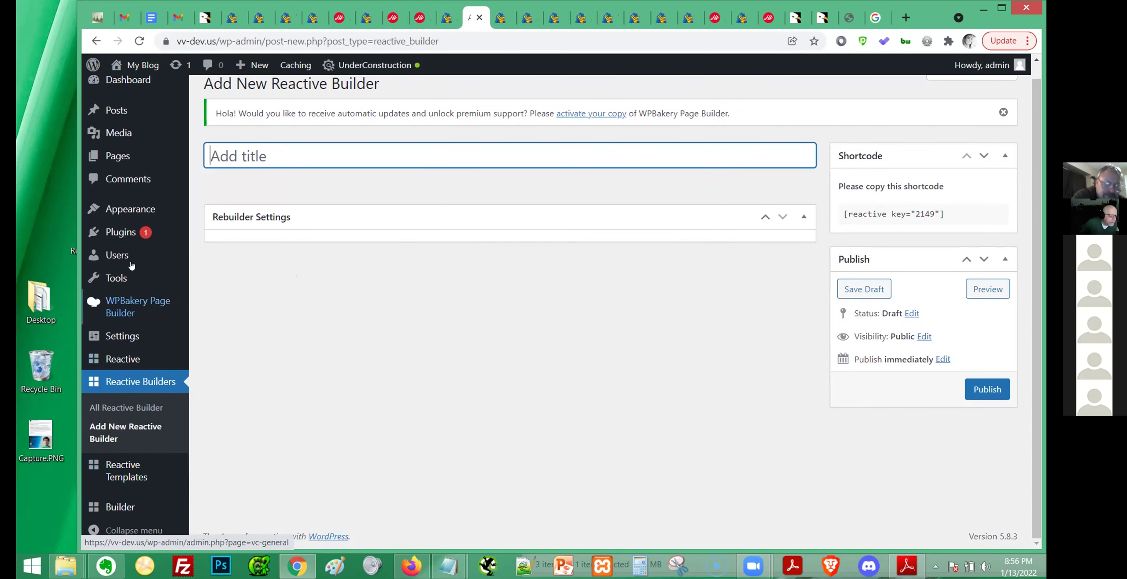
mouse_move(160, 214)
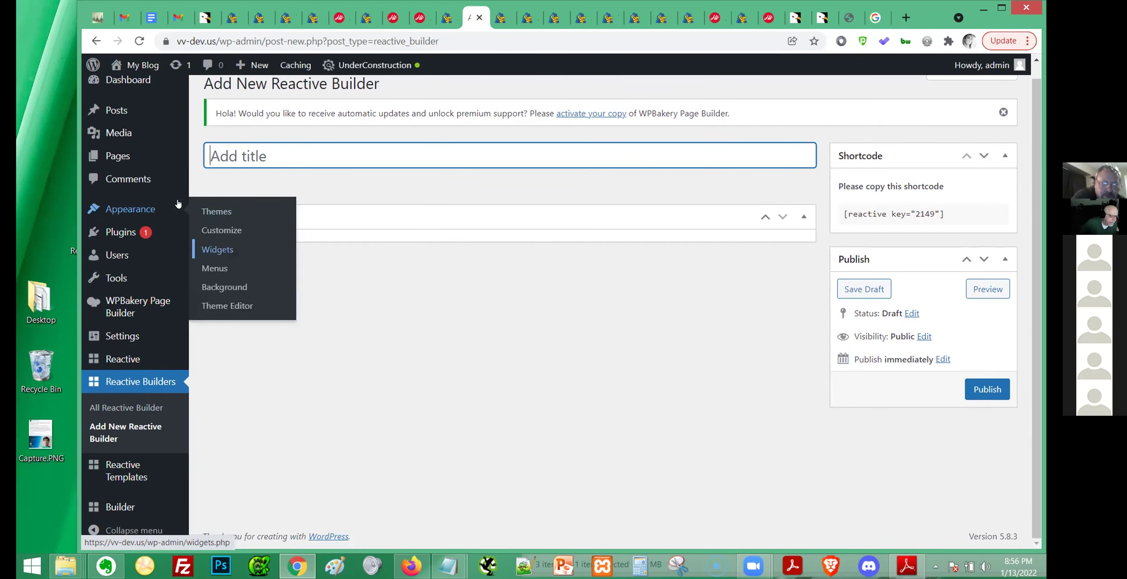
left_click(217, 247)
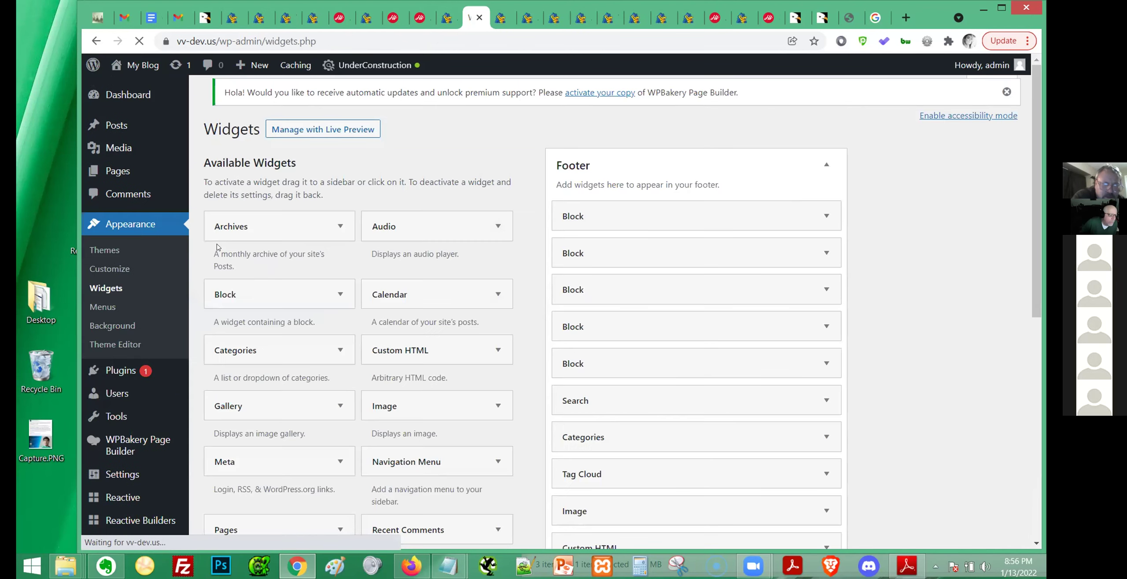
scroll(591, 367, "down", 5)
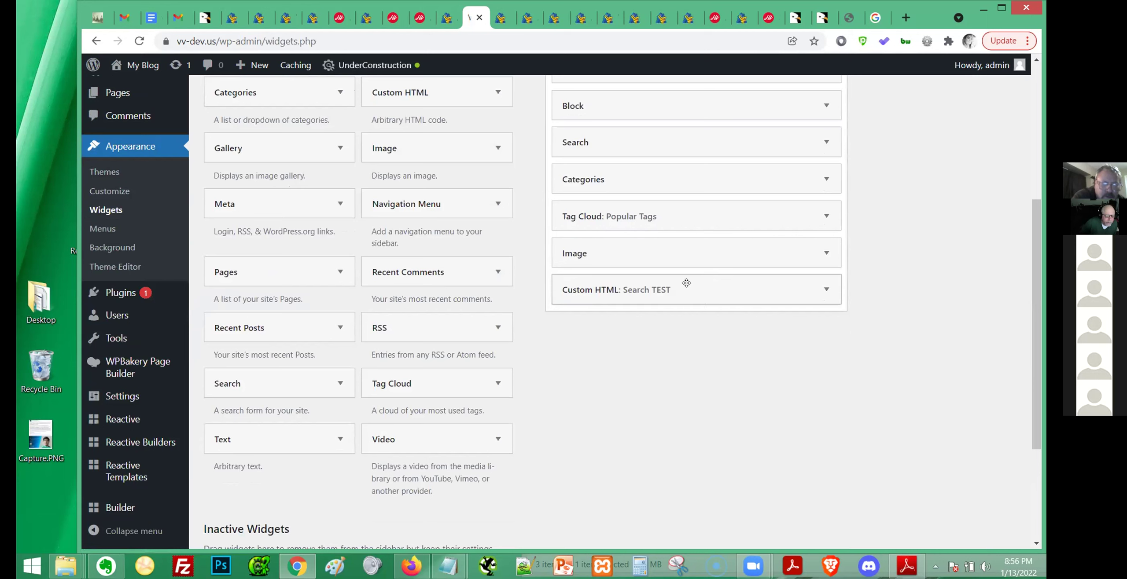
left_click(673, 292)
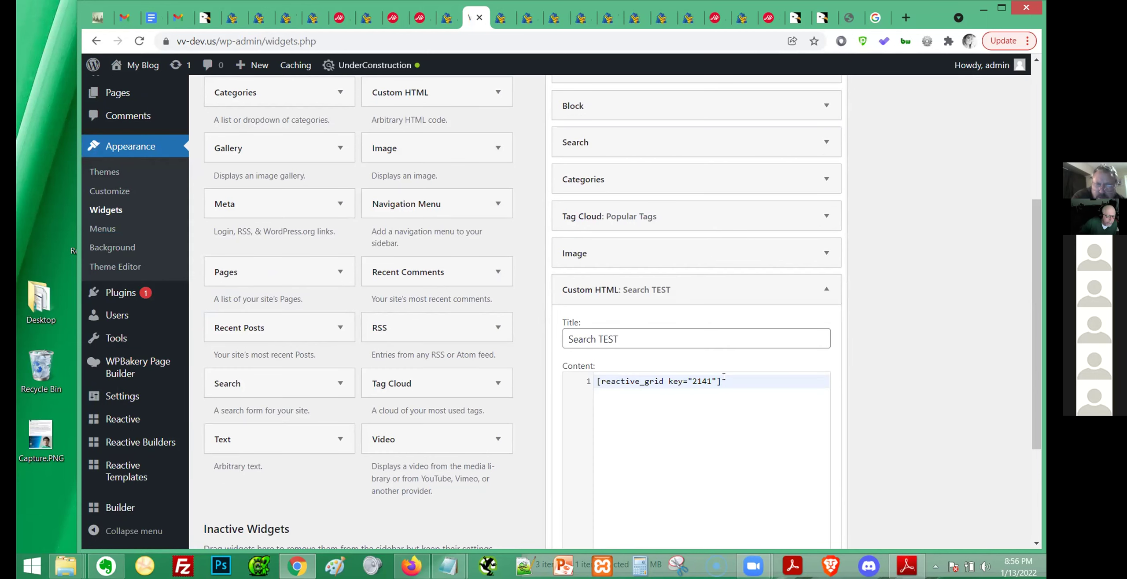
key("ctrl+a")
key("ctrl+v")
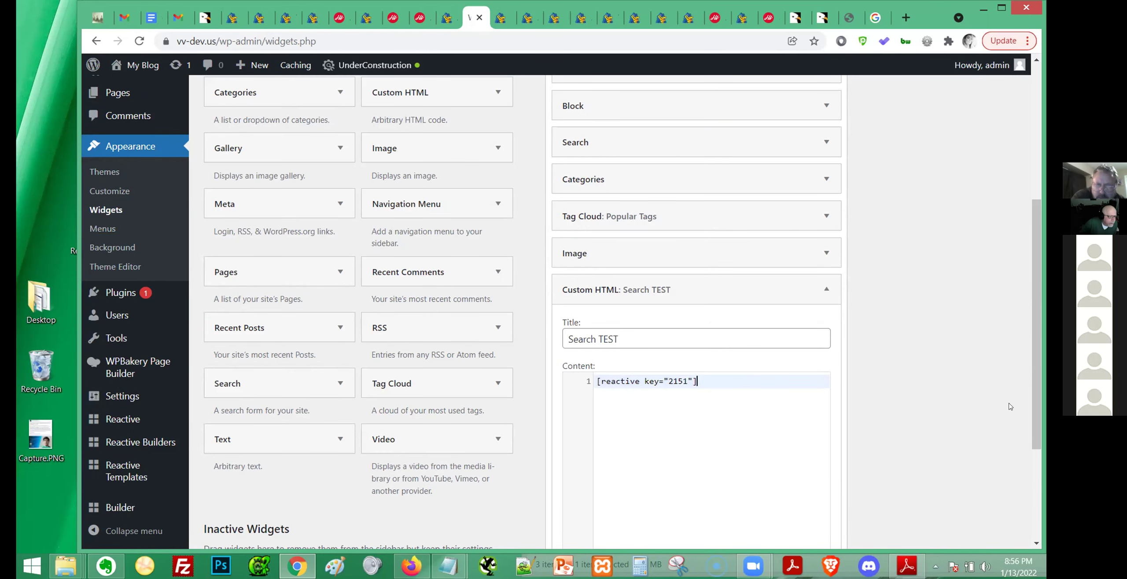
scroll(1011, 407, "down", 4)
left_click(806, 416)
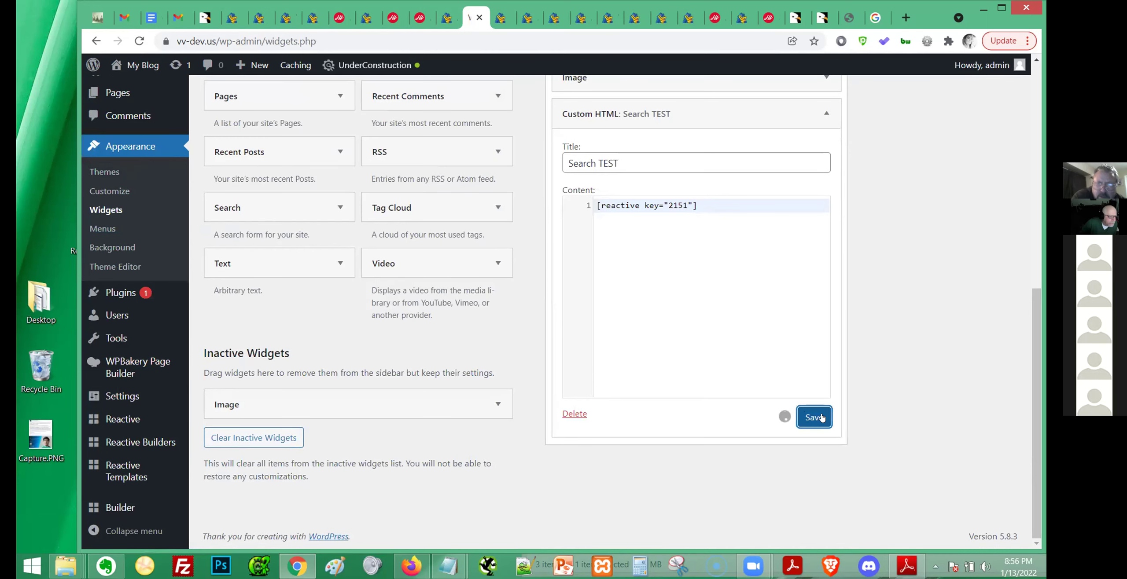
left_click(498, 20)
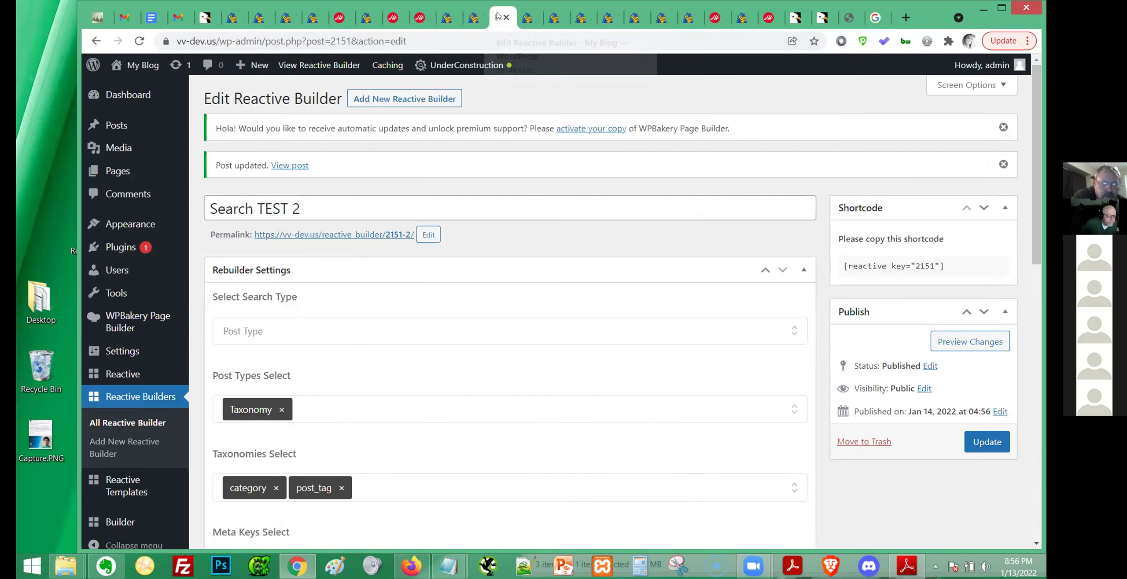
left_click(525, 17)
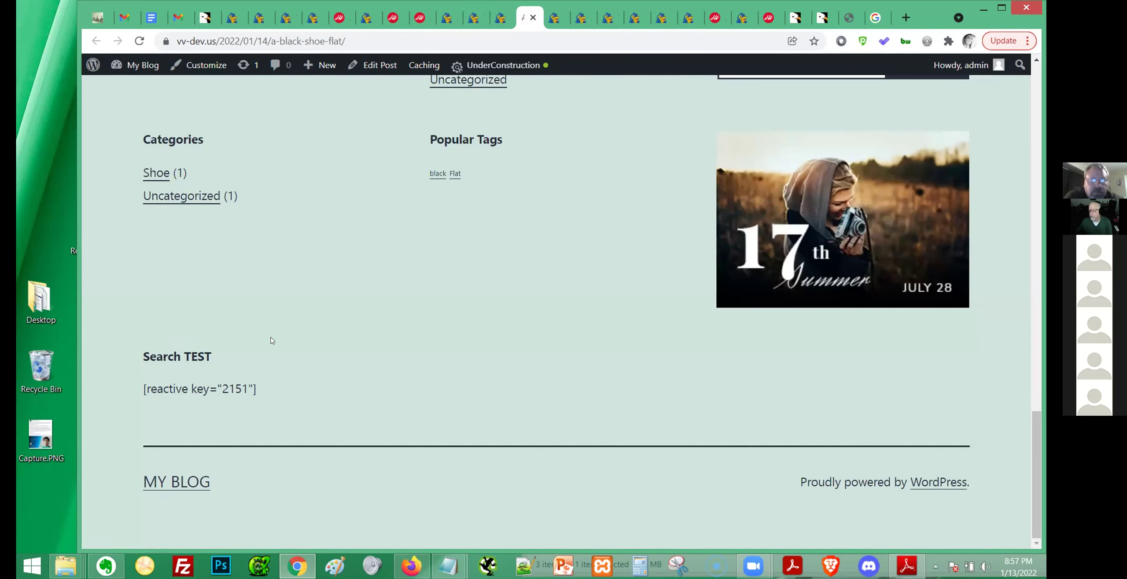
left_click_drag(140, 360, 254, 400)
left_click(273, 402)
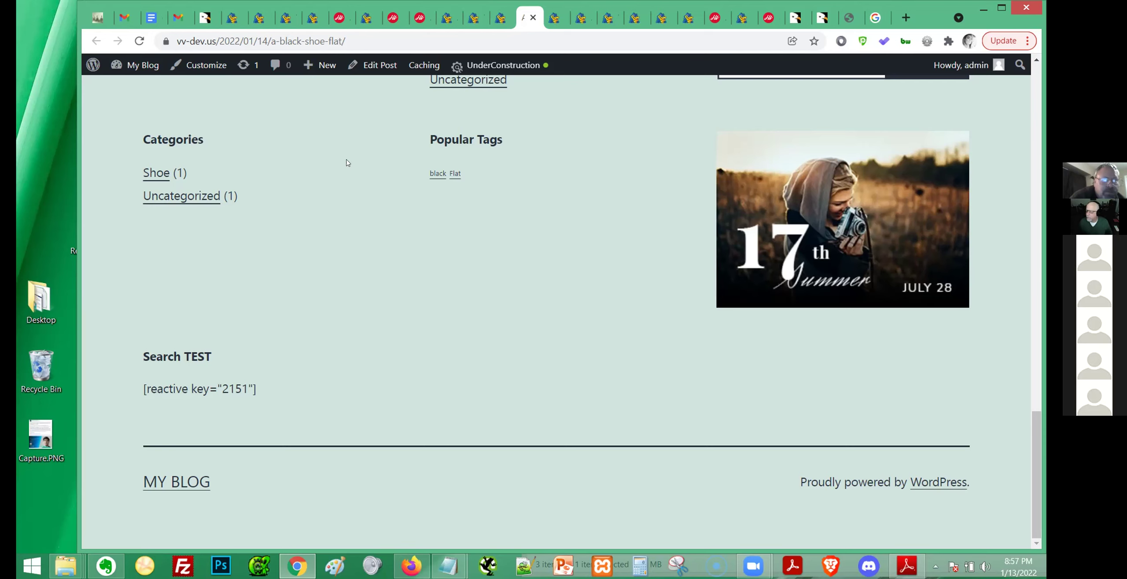
key("ctrl+shift+Tab")
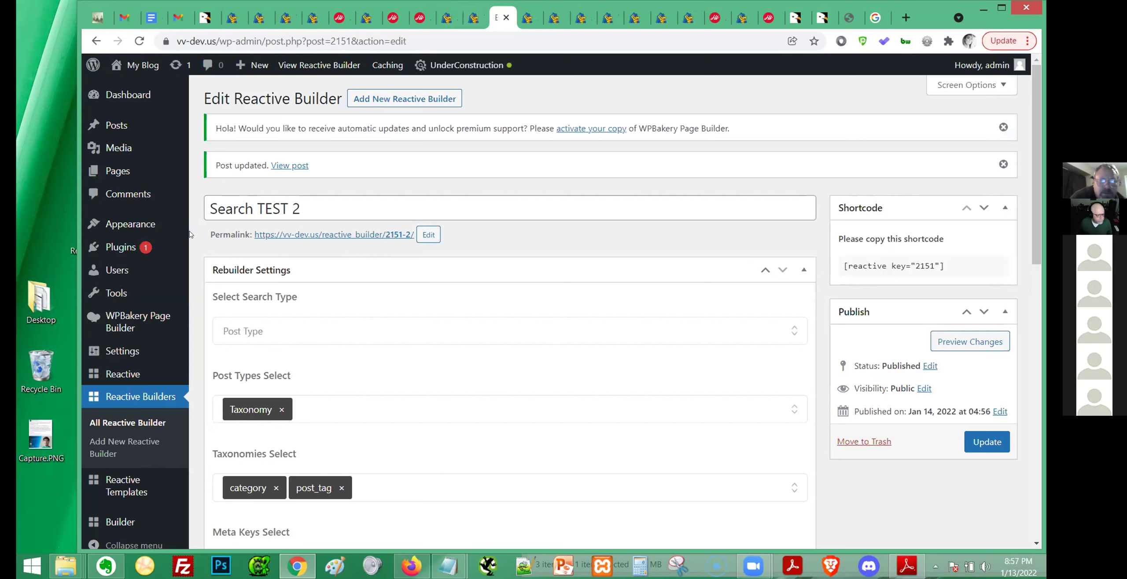
Add a new Text widget to the Footer and title it 'TEST 2'.
mouse_move(180, 230)
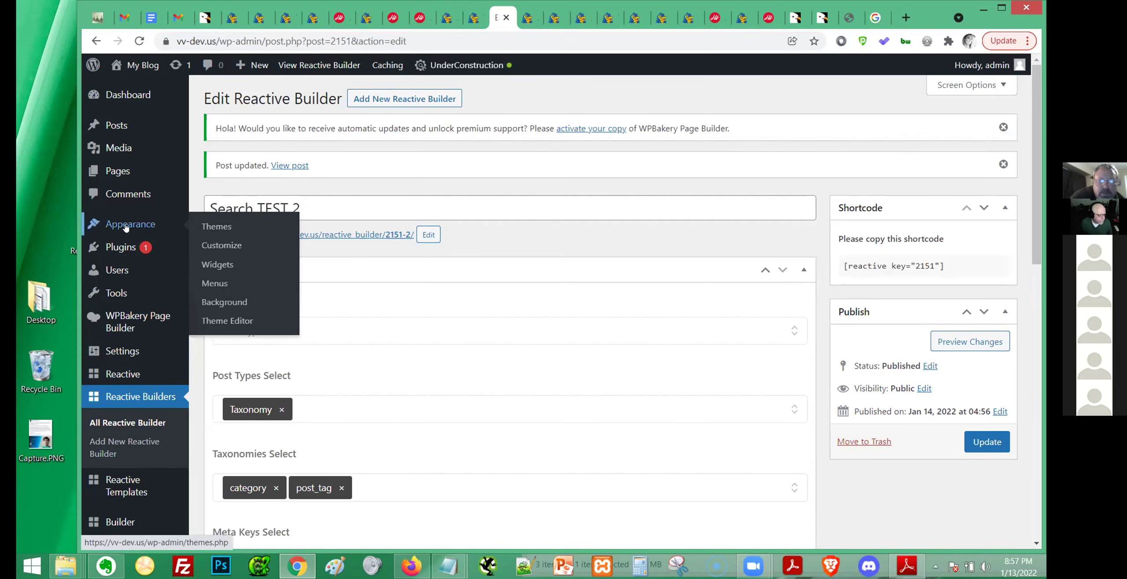
left_click(218, 263)
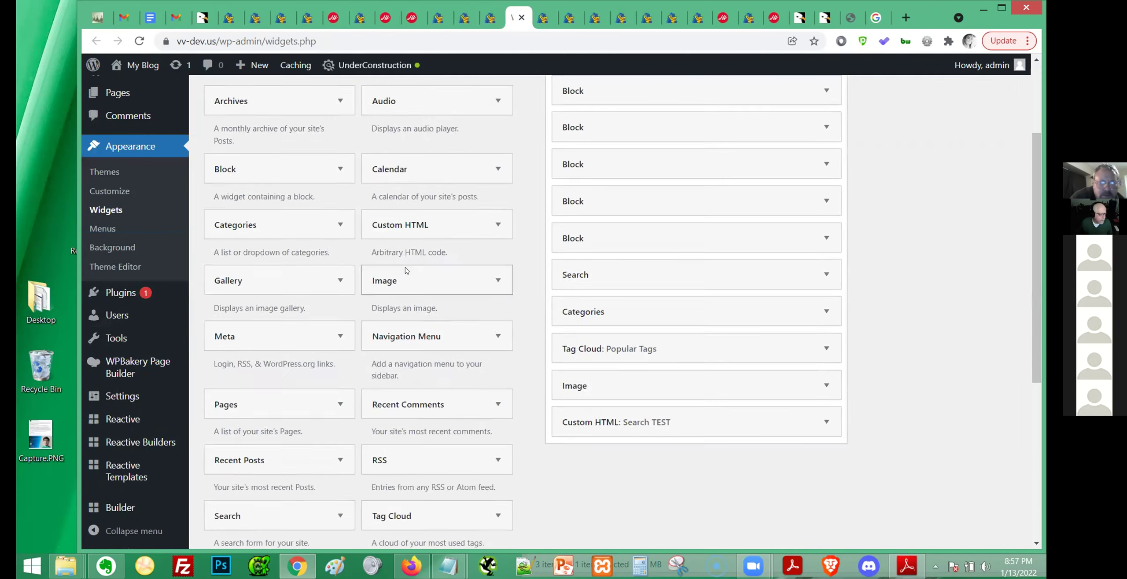
scroll(408, 238, "down", 5)
key("ctrl+f")
type("TEXT")
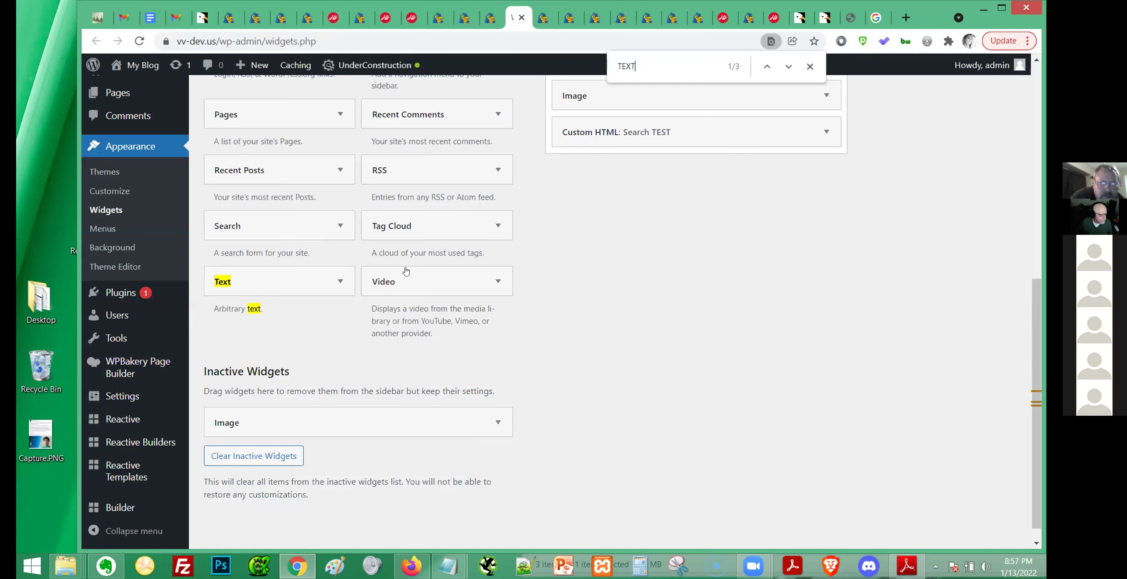
left_click(340, 281)
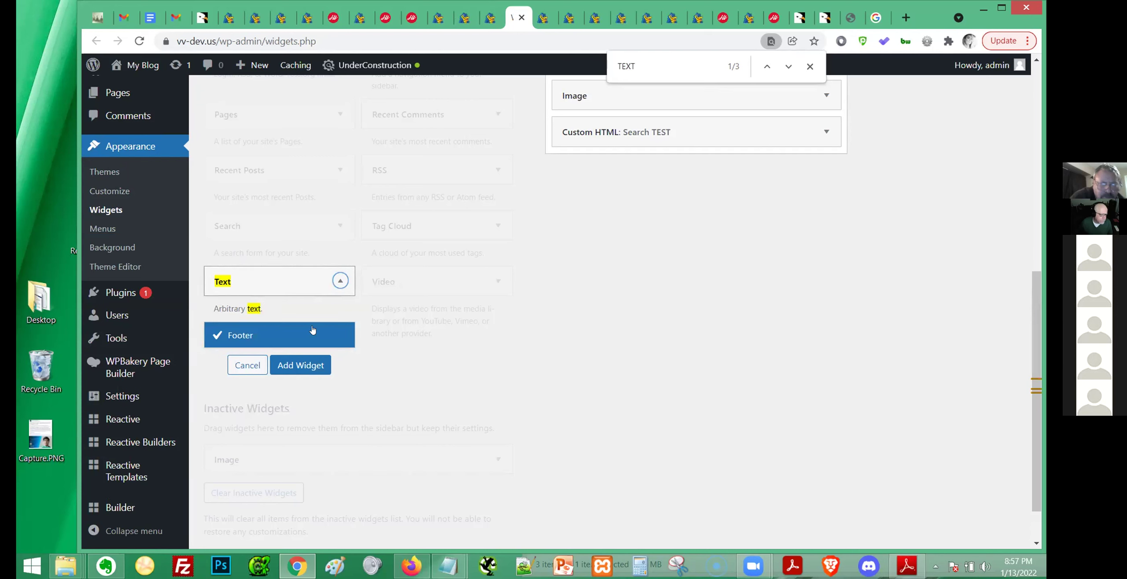
left_click(308, 365)
left_click(741, 221)
type("TEST 2")
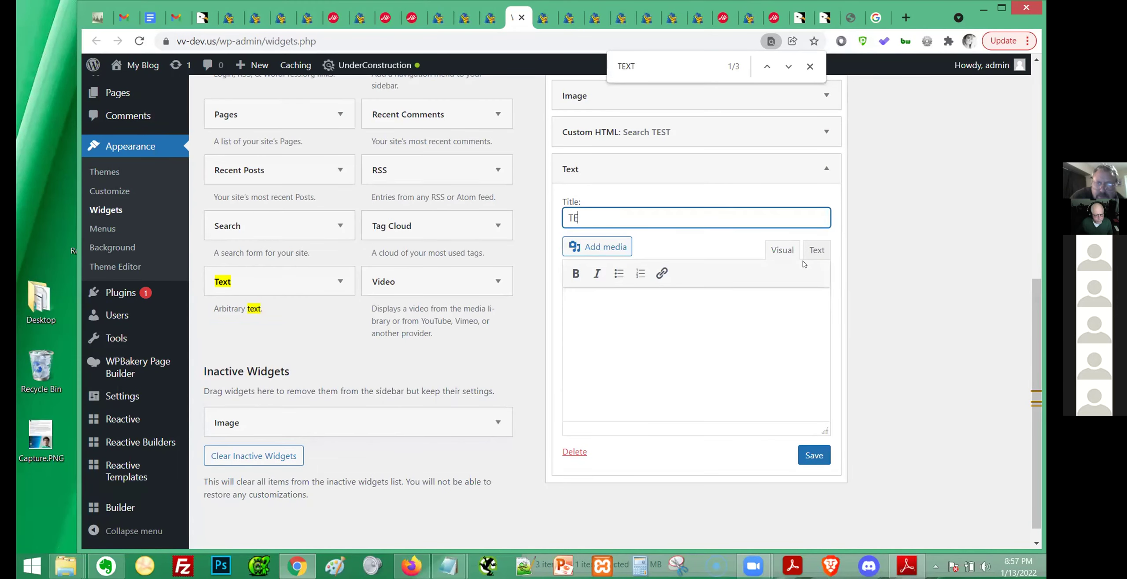
Paste the [reactive key="2151"] shortcode into the TEST 2 widget's code view and save it.
left_click(716, 308)
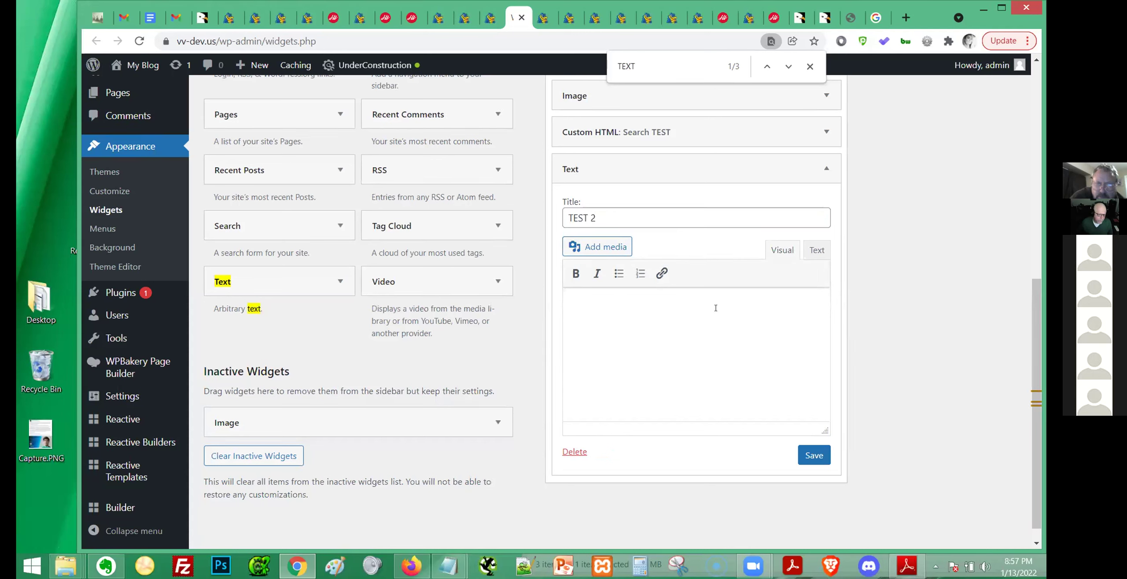
left_click(814, 256)
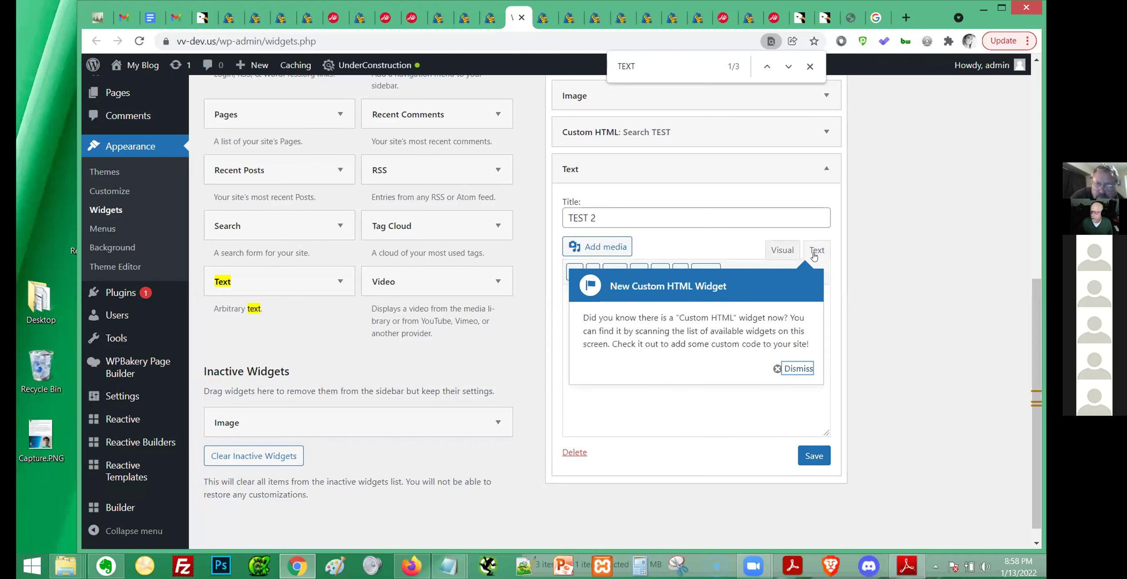
left_click(788, 369)
left_click(778, 315)
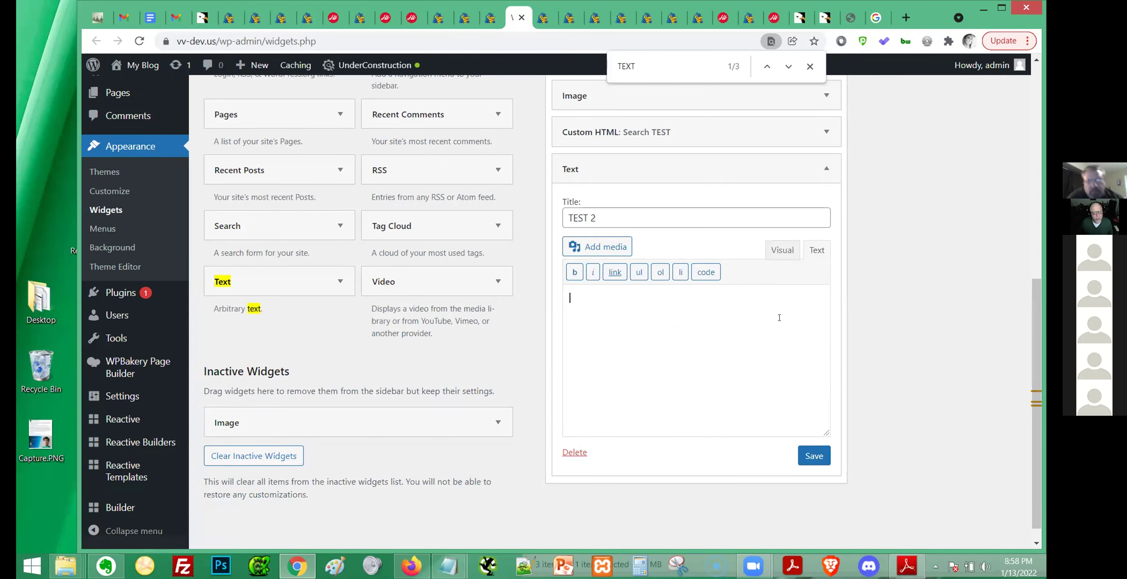
type("[reactive key=\"2151\"]")
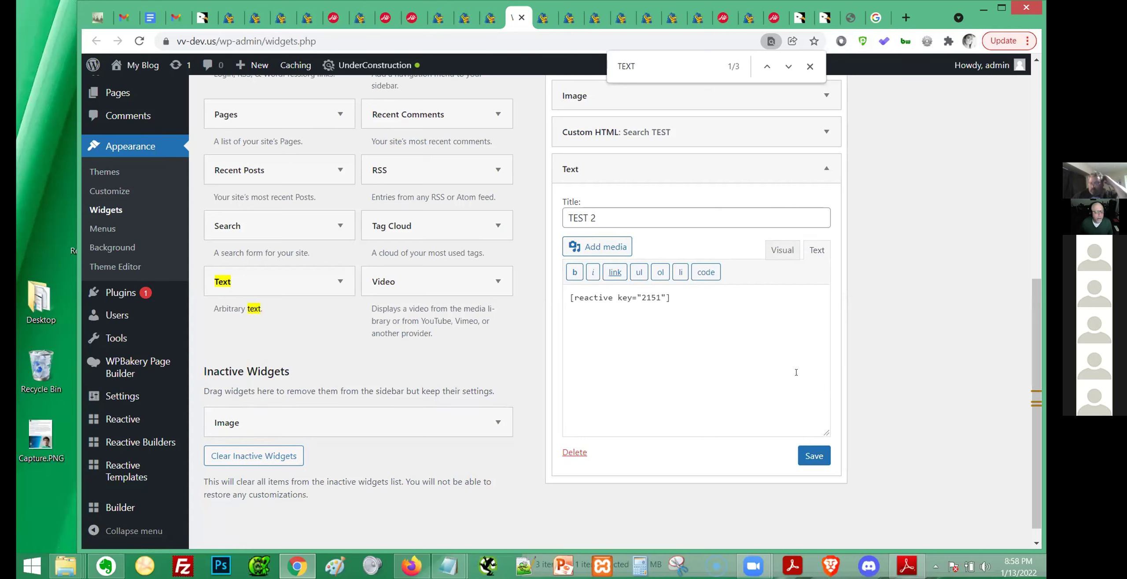
left_click(809, 458)
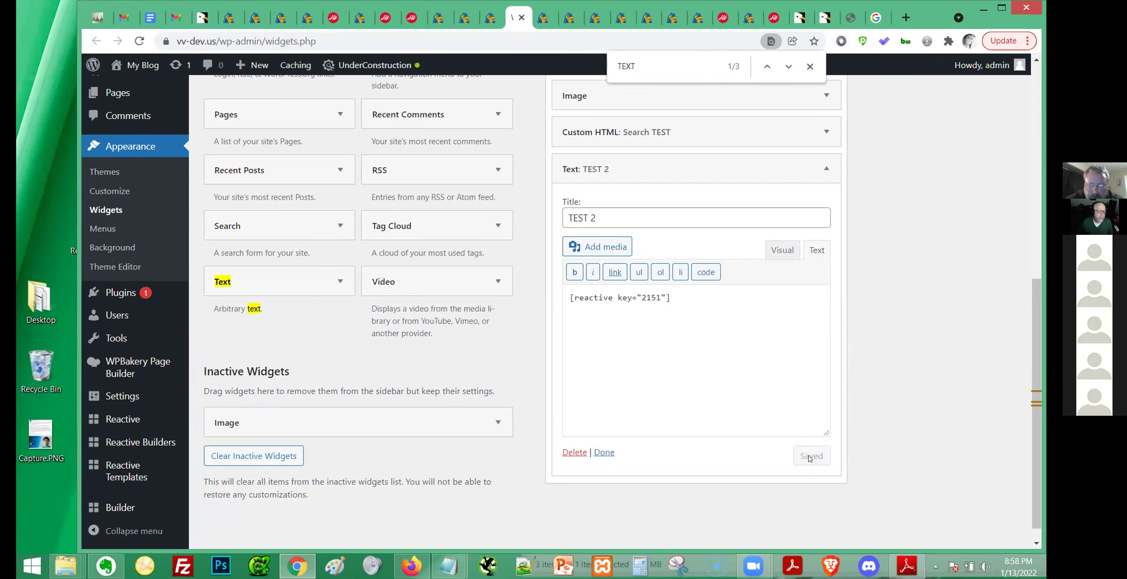
left_click(827, 132)
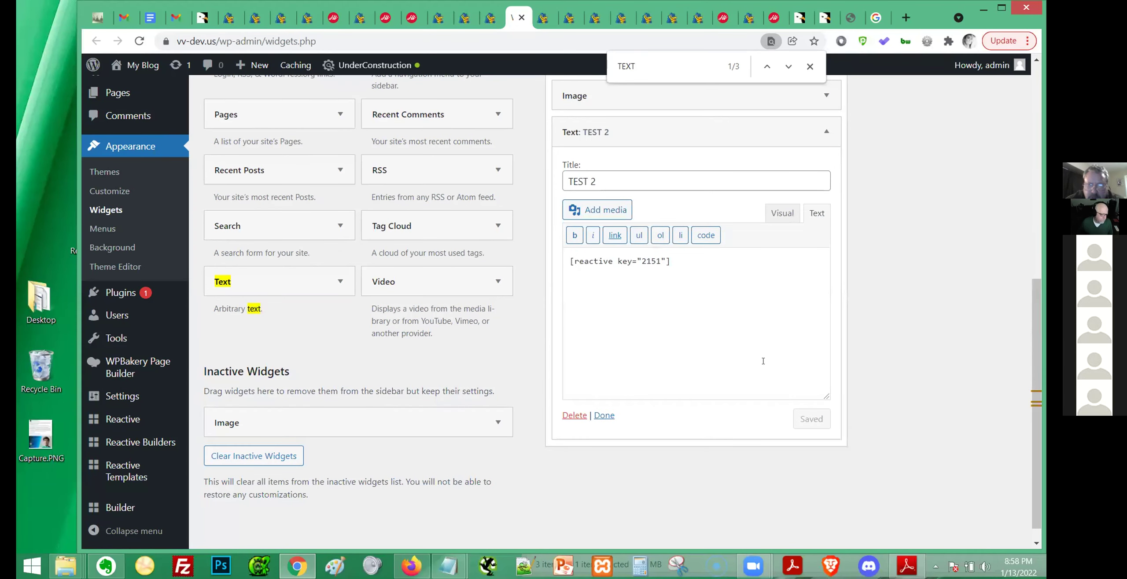
left_click(538, 17)
Reload the 'A black shoe, flat' post and scroll to the footer's TEST 2 form.
key("F5")
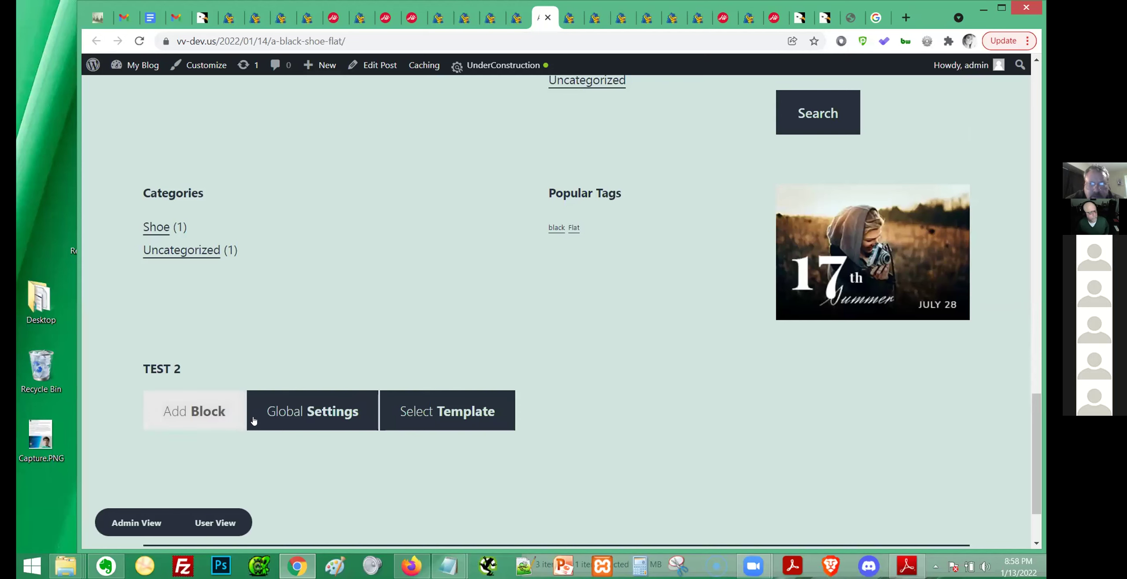
scroll(590, 370, "down", 2)
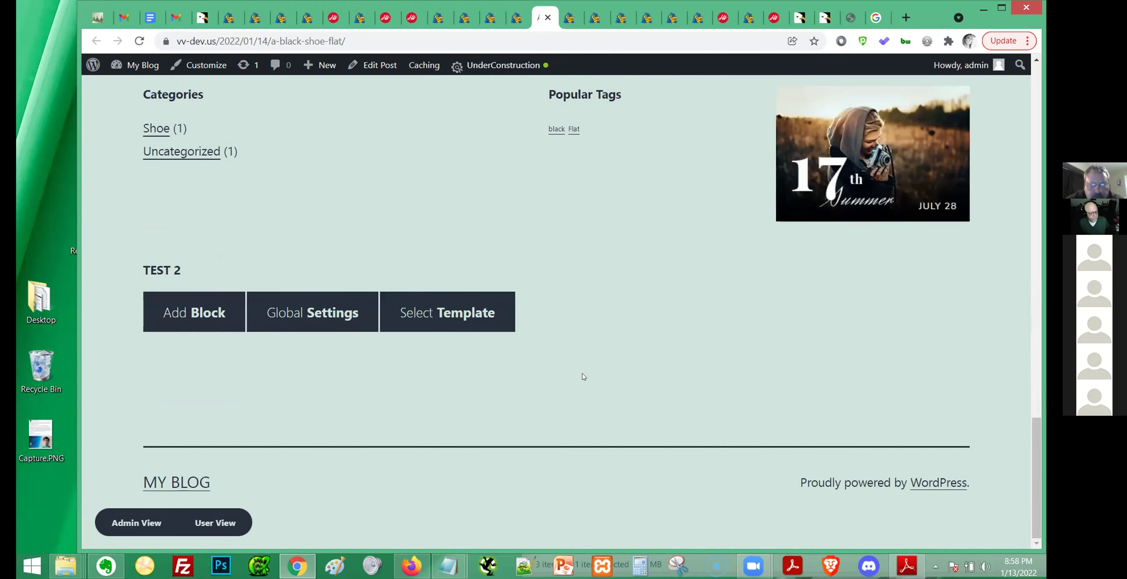
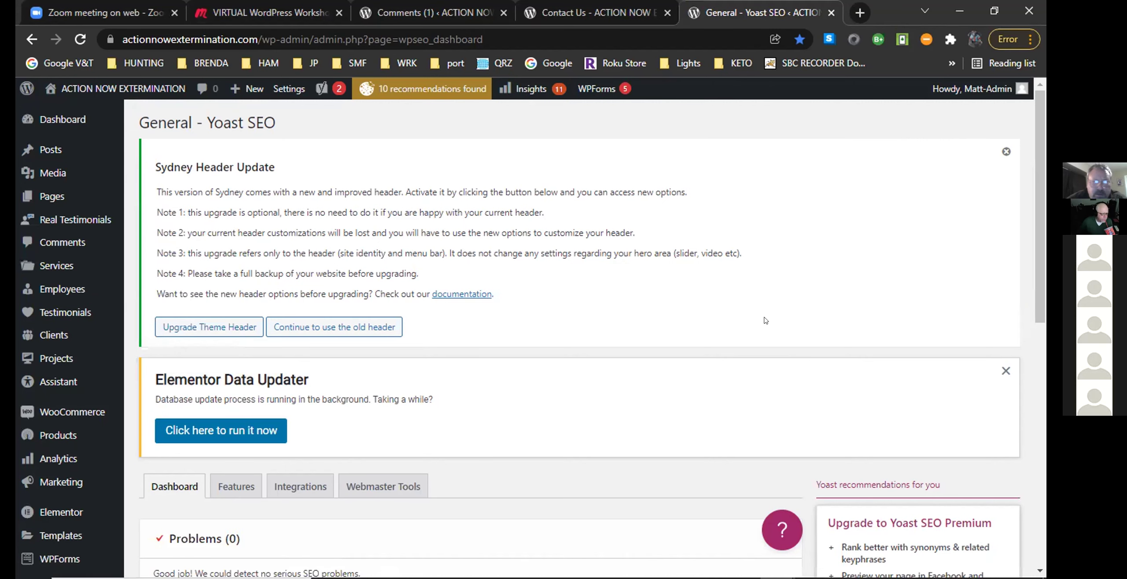
Scroll through the Yoast SEO General settings page.
scroll(744, 335, "down", 3)
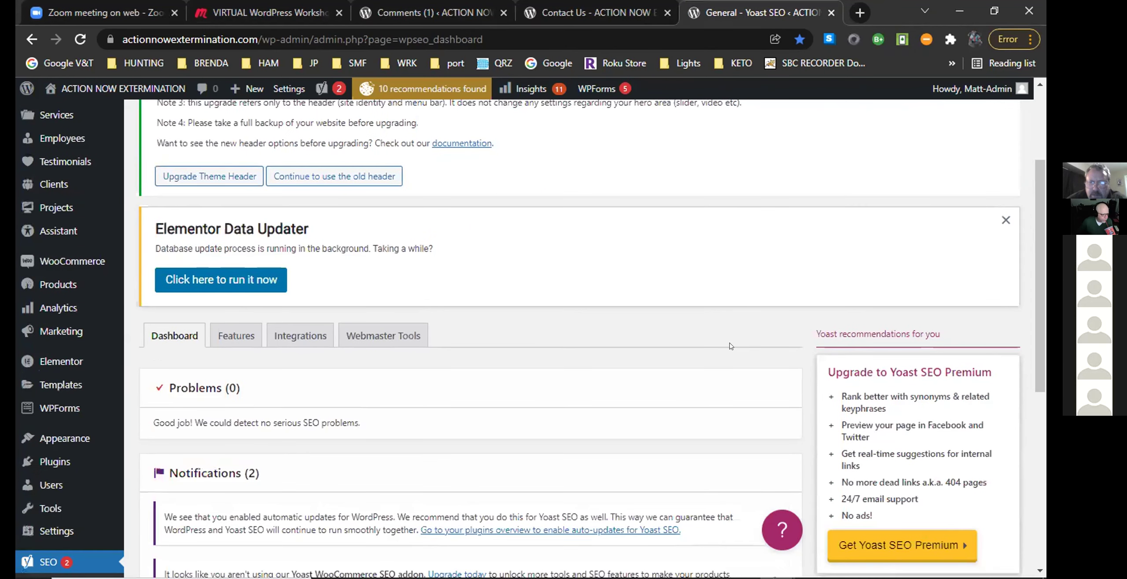
scroll(731, 347, "down", 6)
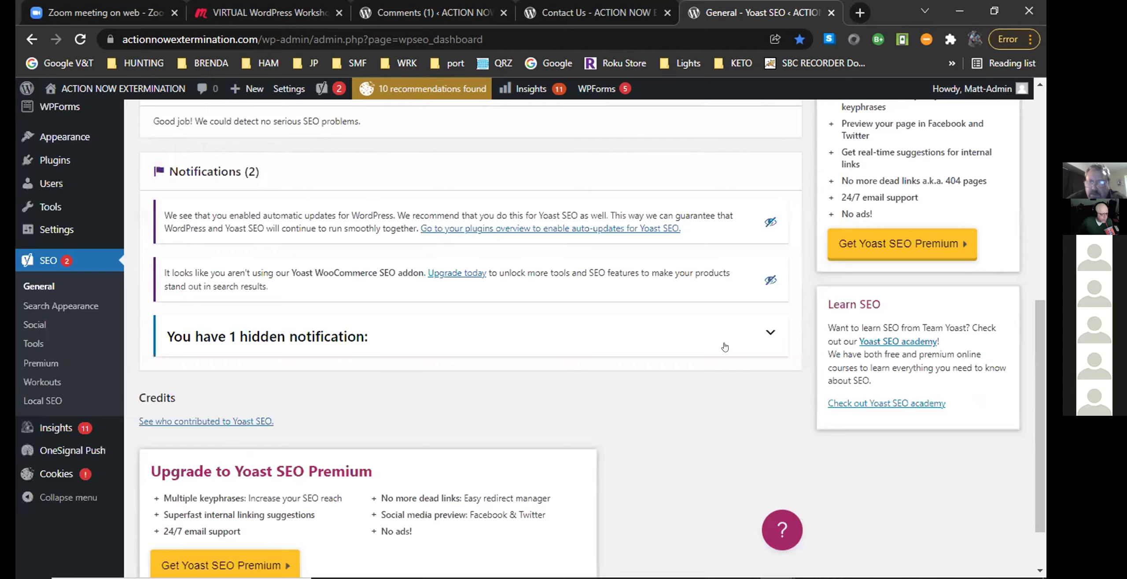
scroll(725, 346, "up", 7)
scroll(730, 346, "down", 6)
scroll(730, 346, "up", 8)
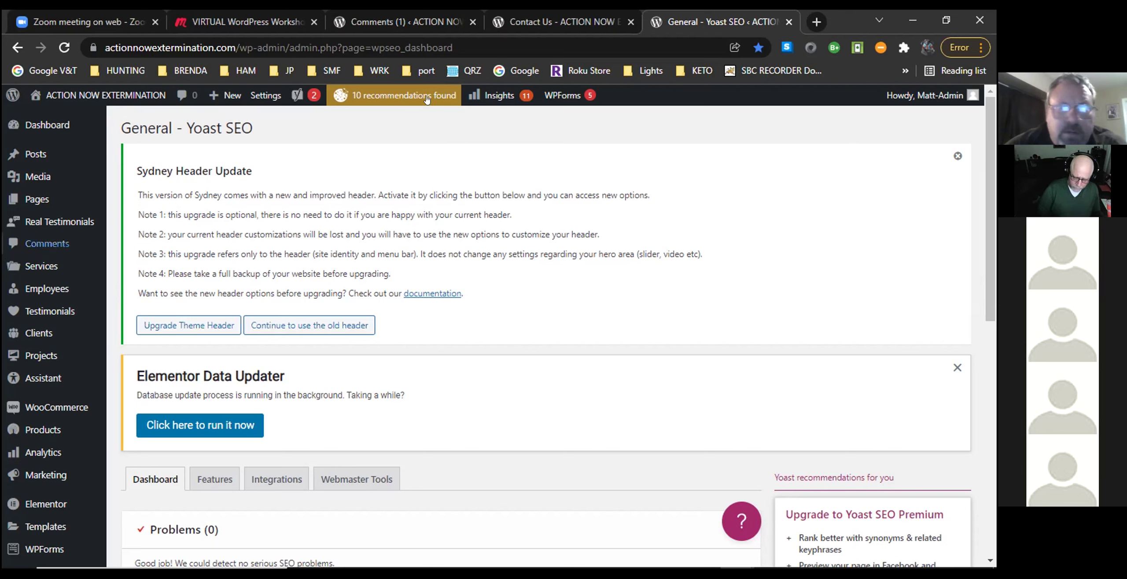
mouse_move(35, 128)
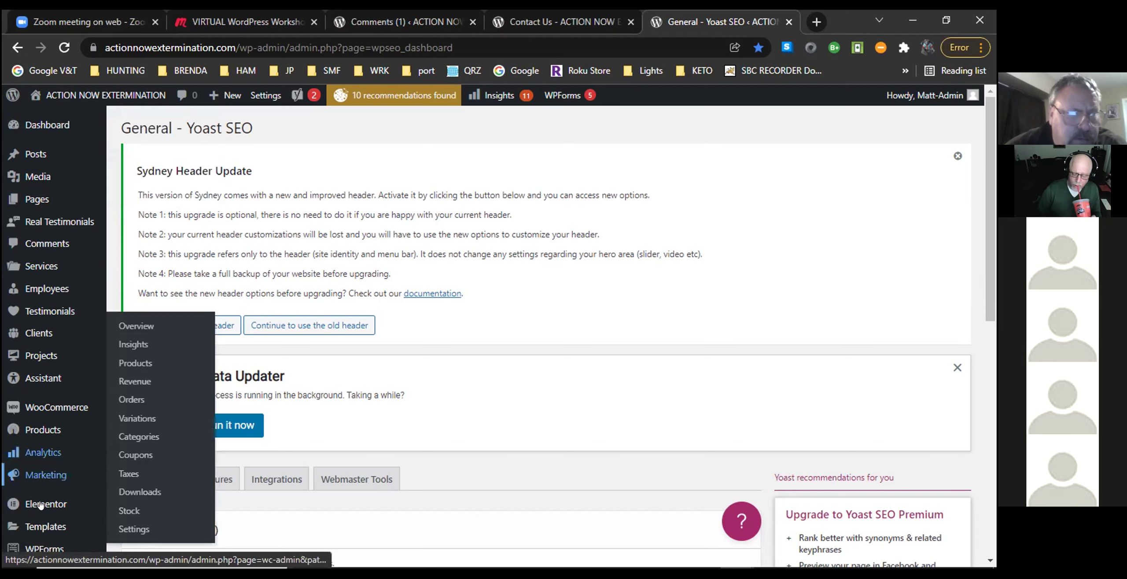
scroll(41, 480, "down", 10)
scroll(42, 479, "up", 2)
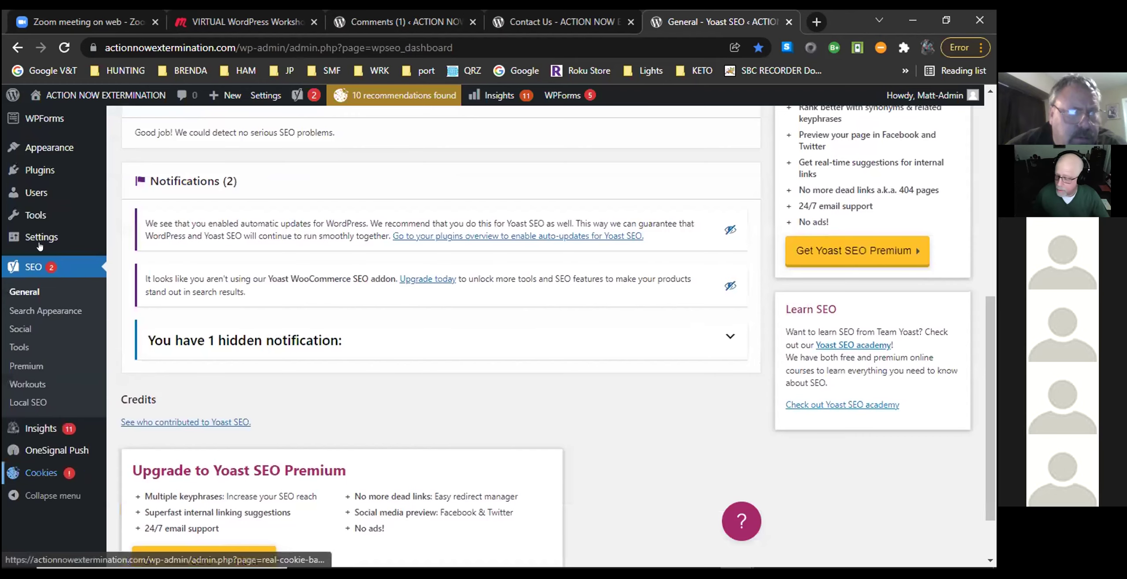
scroll(39, 246, "up", 4)
scroll(40, 246, "up", 6)
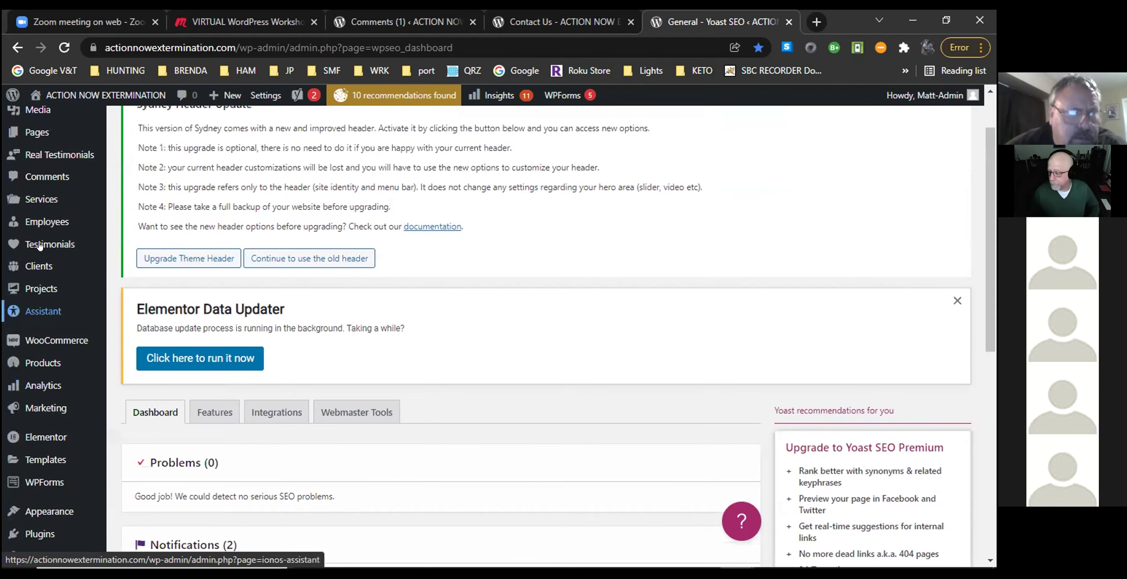
mouse_move(39, 246)
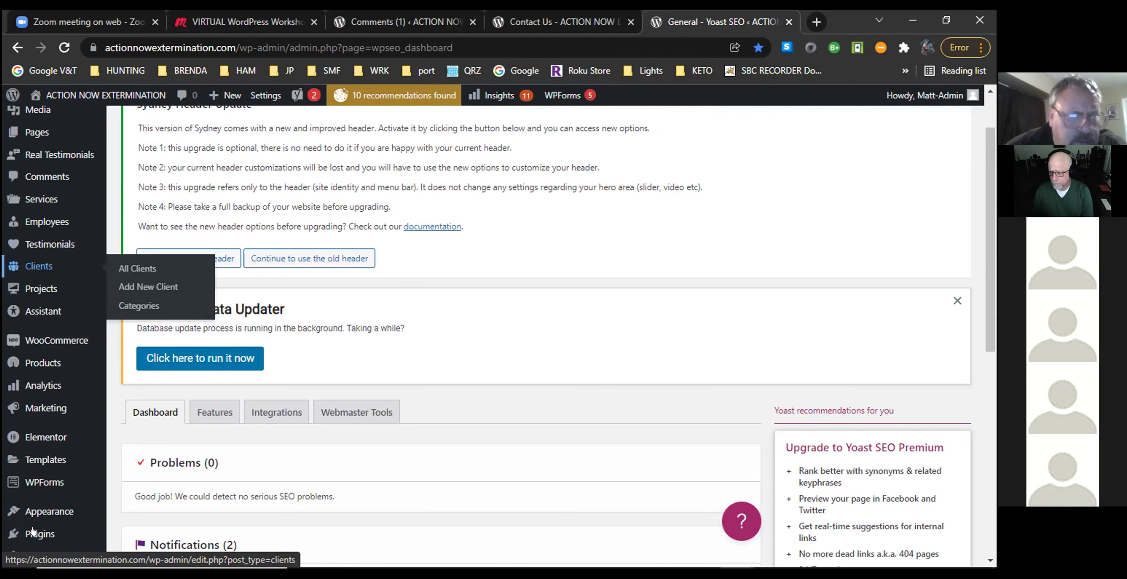
scroll(42, 480, "down", 10)
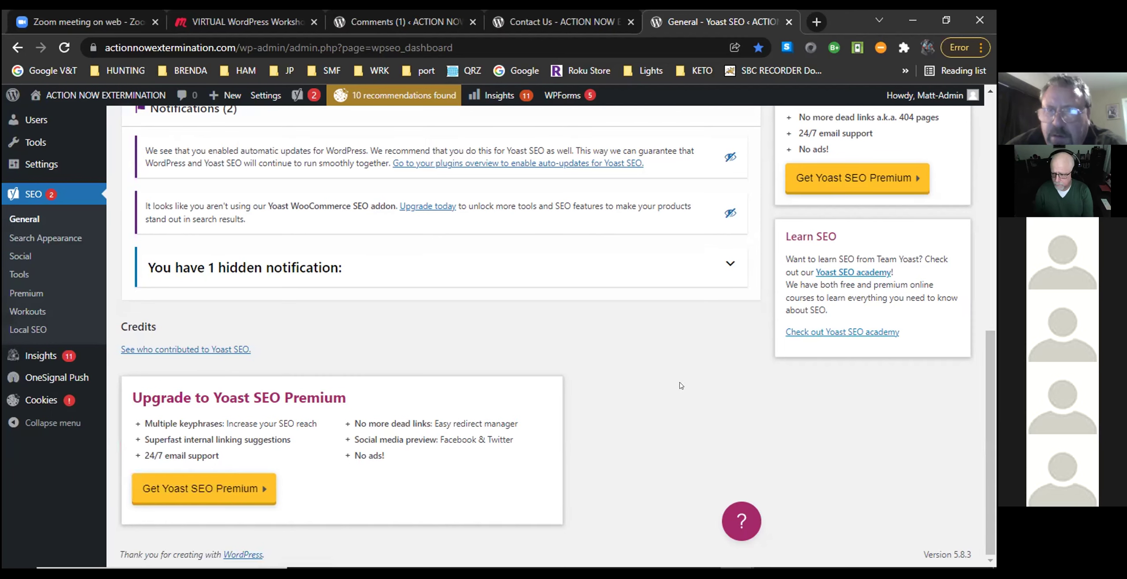
scroll(424, 329, "up", 1)
scroll(424, 329, "up", 3)
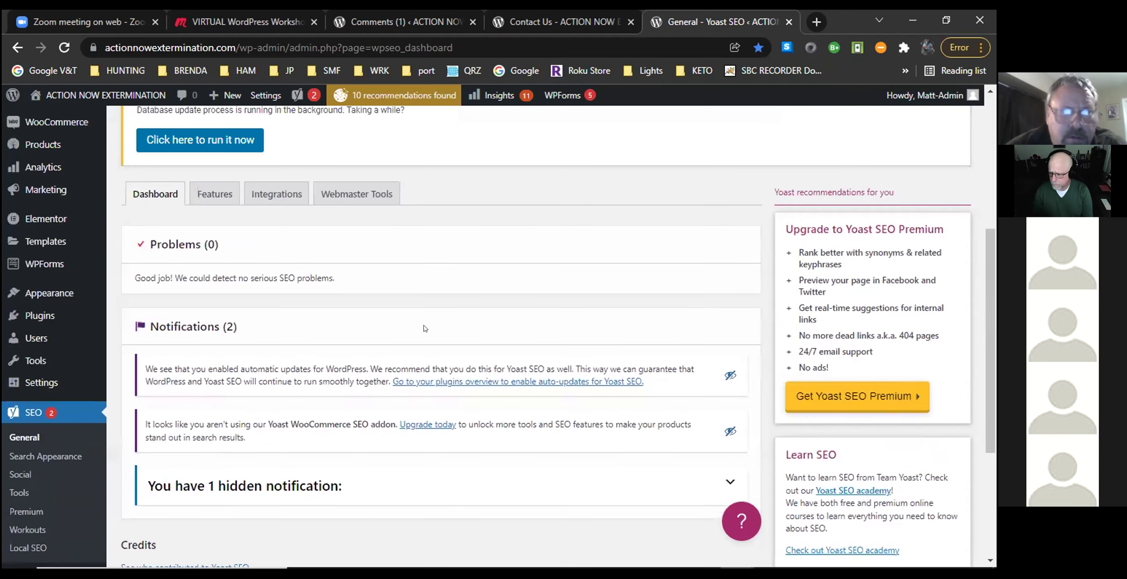
scroll(424, 328, "up", 1)
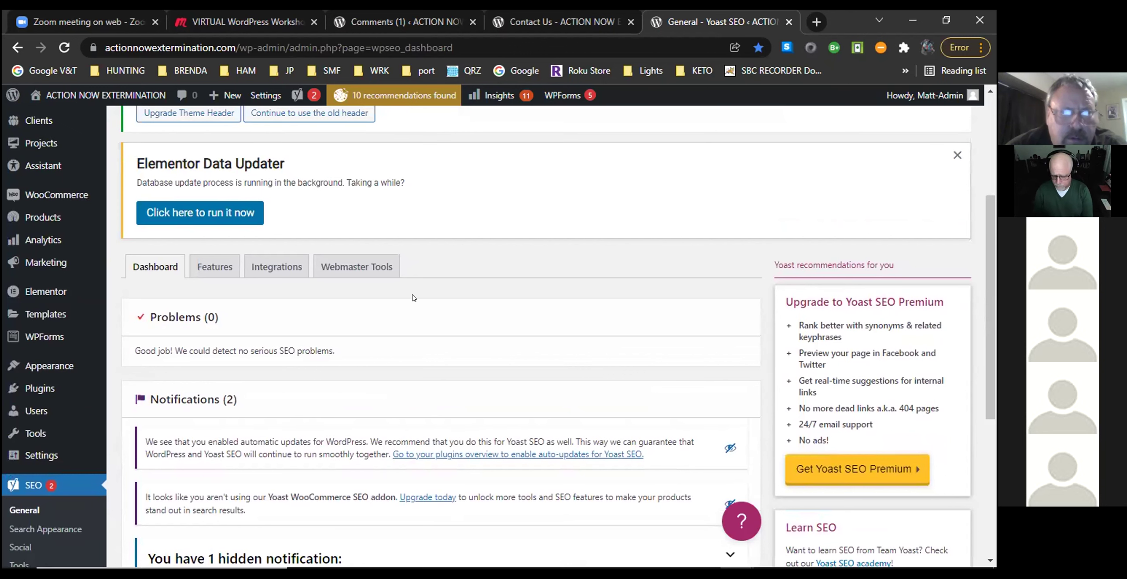
Show the Webmaster Tools tab and review the empty Baidu, Bing, Google and Yandex verification fields.
left_click(346, 270)
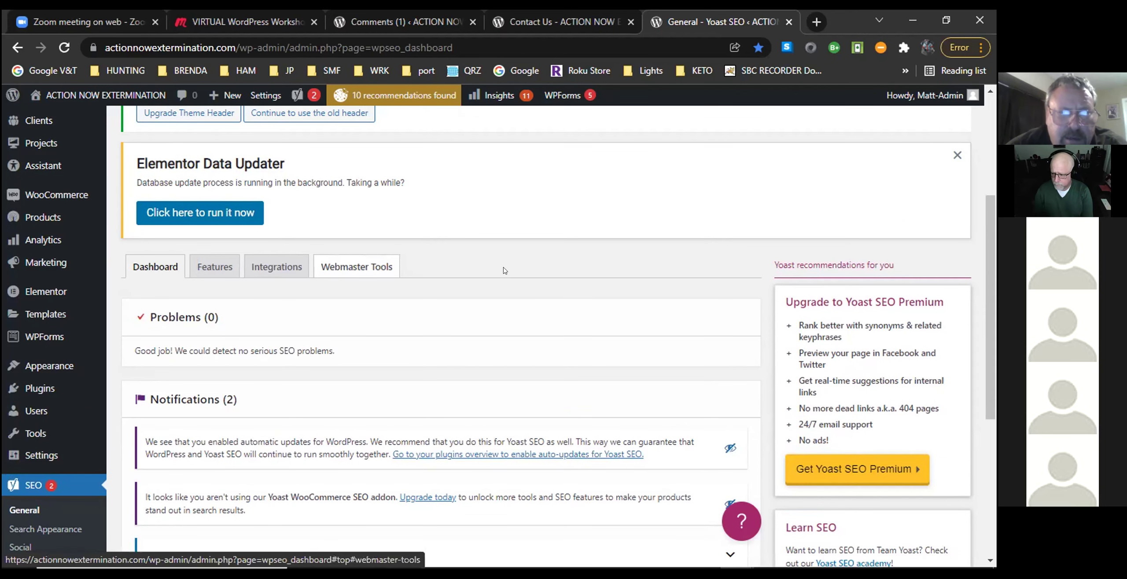
scroll(658, 310, "down", 1)
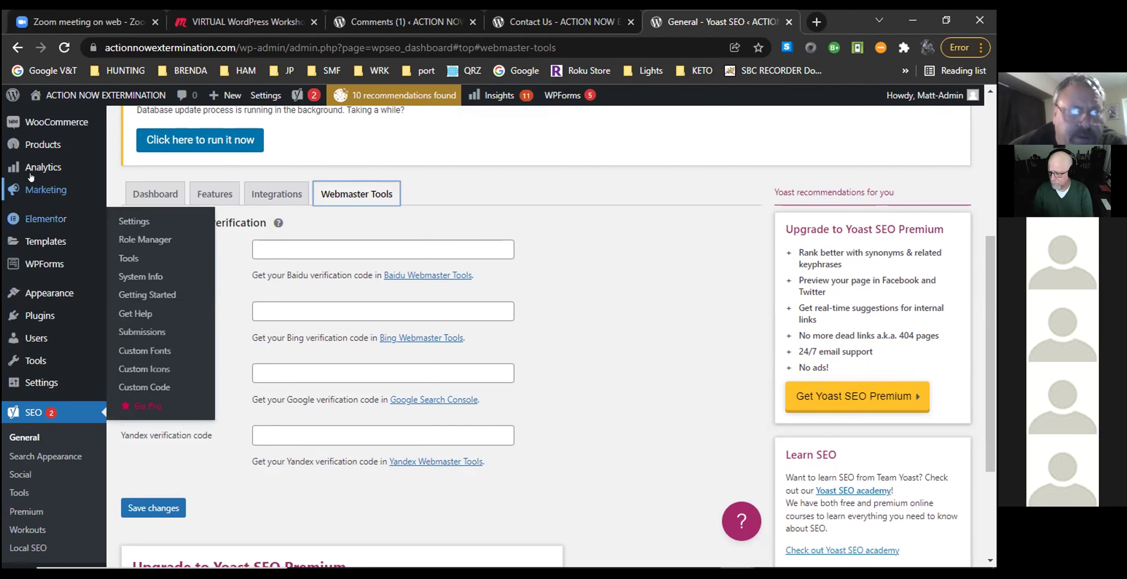
scroll(31, 181, "up", 4)
scroll(30, 176, "up", 2)
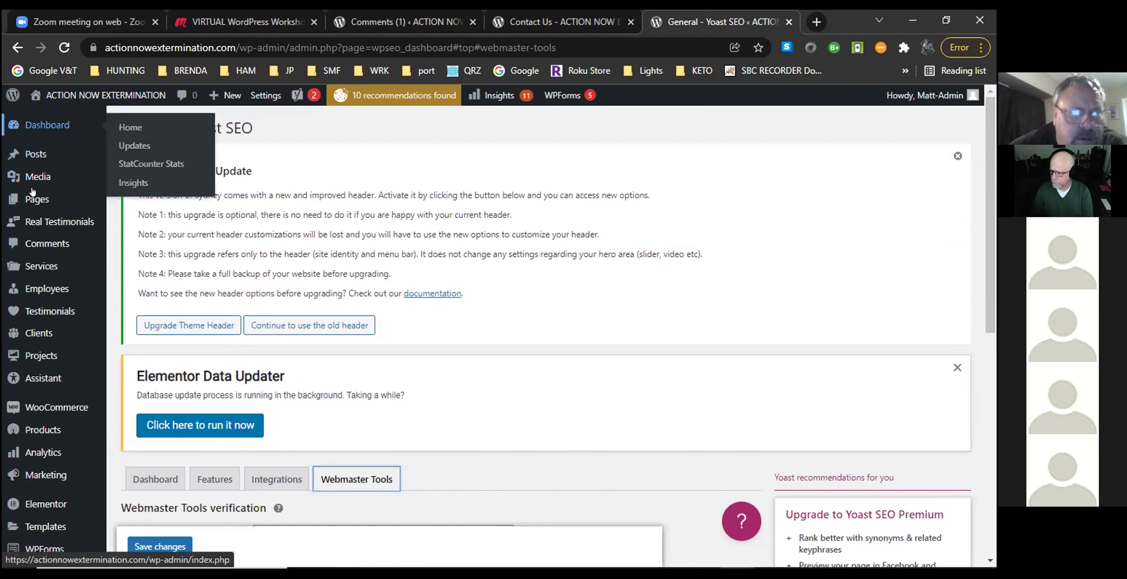
scroll(32, 191, "down", 10)
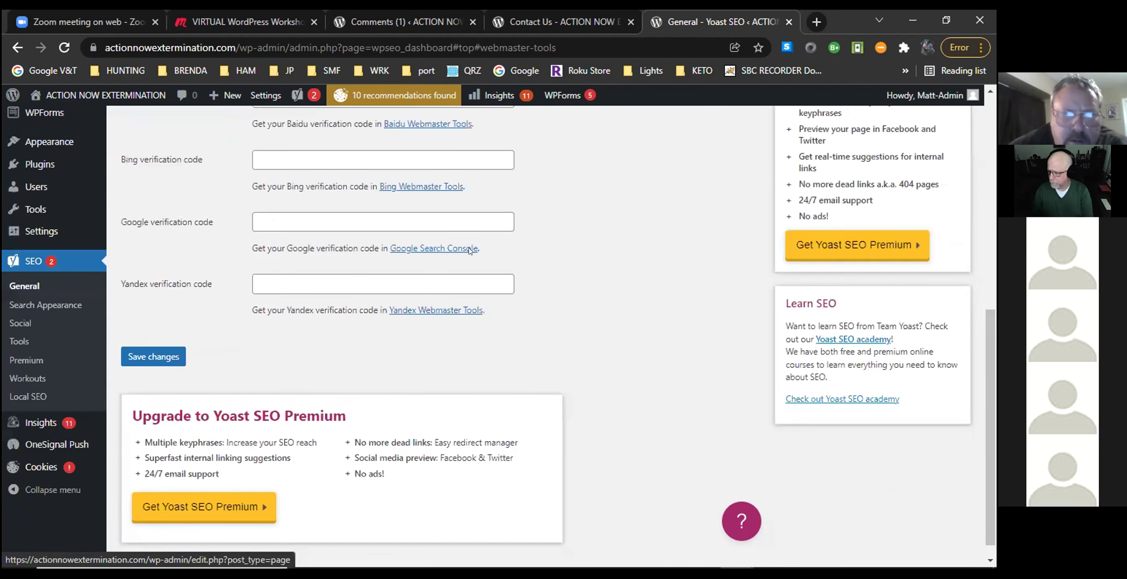
scroll(331, 240, "up", 5)
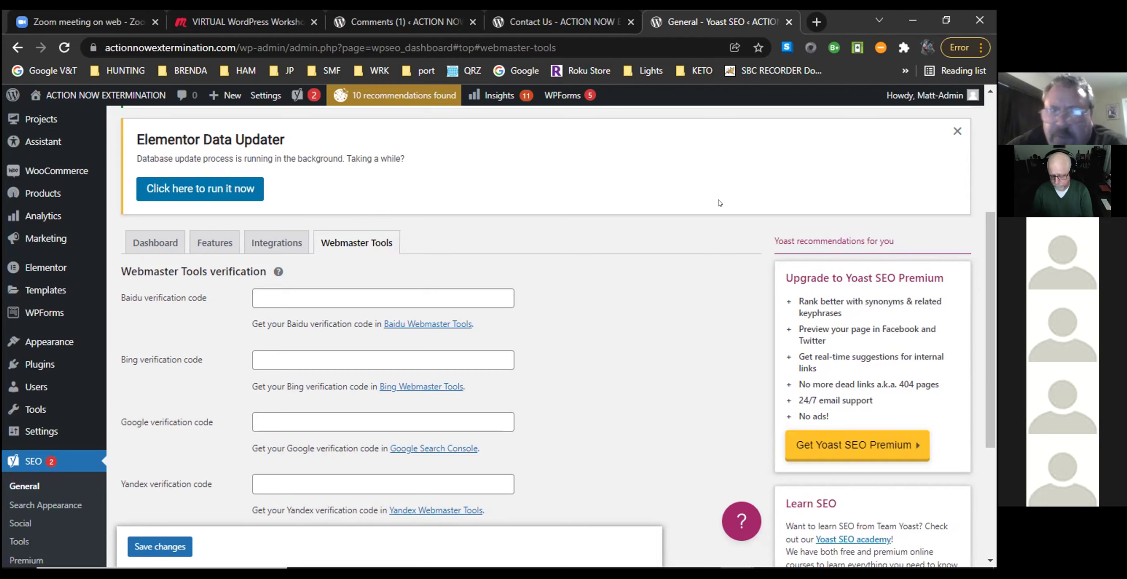
scroll(703, 224, "up", 3)
scroll(703, 225, "up", 2)
scroll(703, 224, "down", 7)
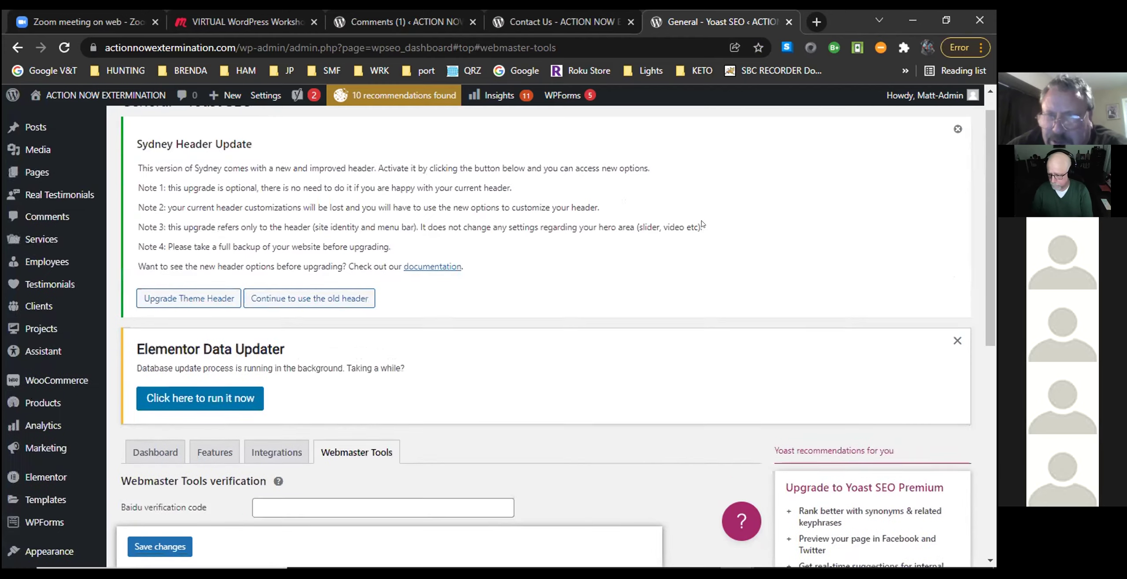
scroll(703, 224, "up", 3)
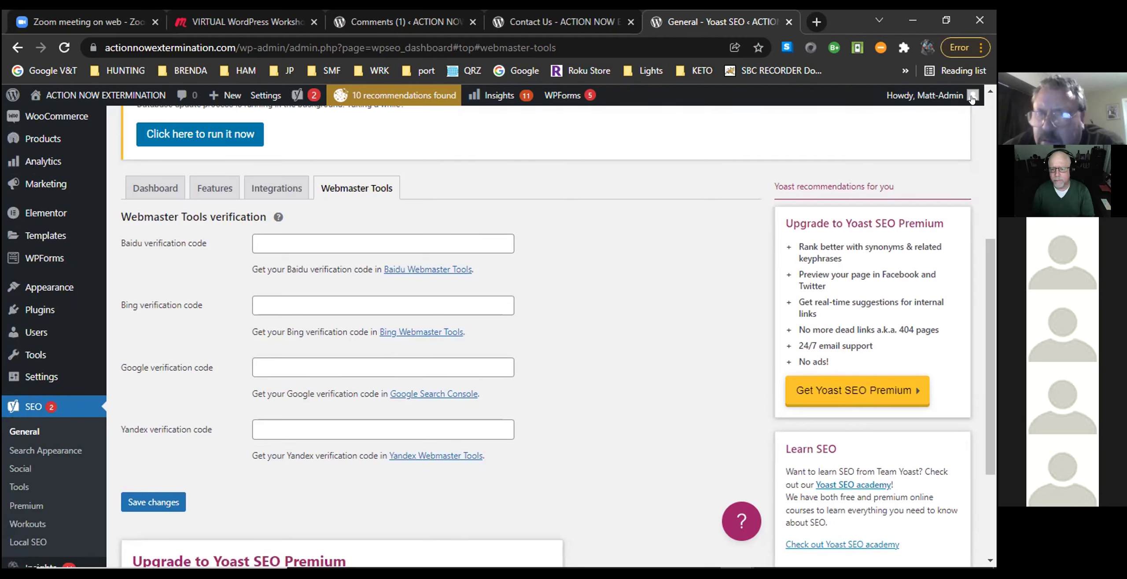
mouse_move(972, 99)
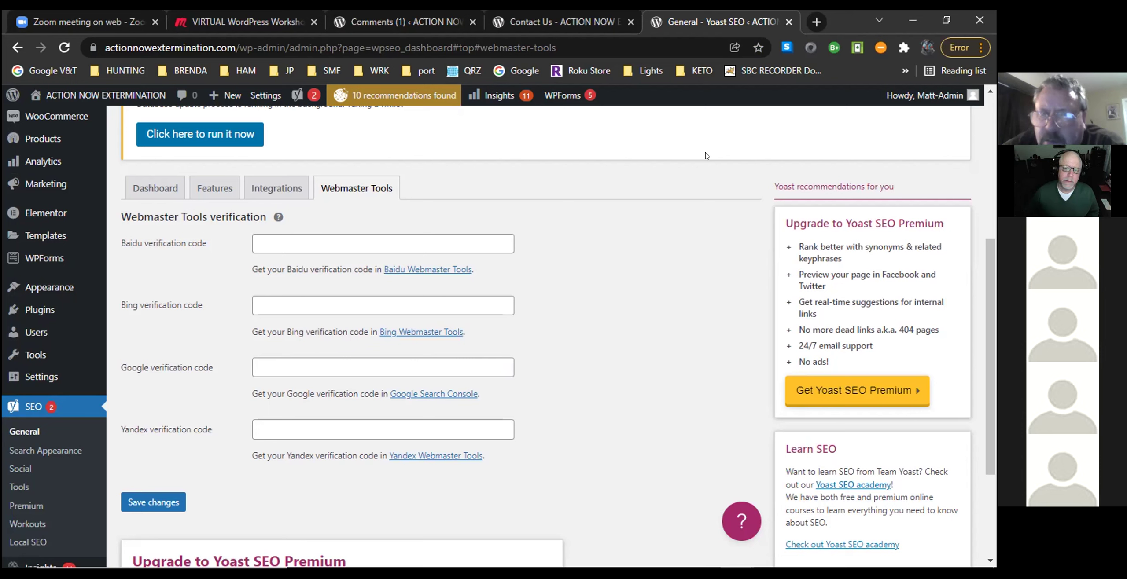
mouse_move(925, 96)
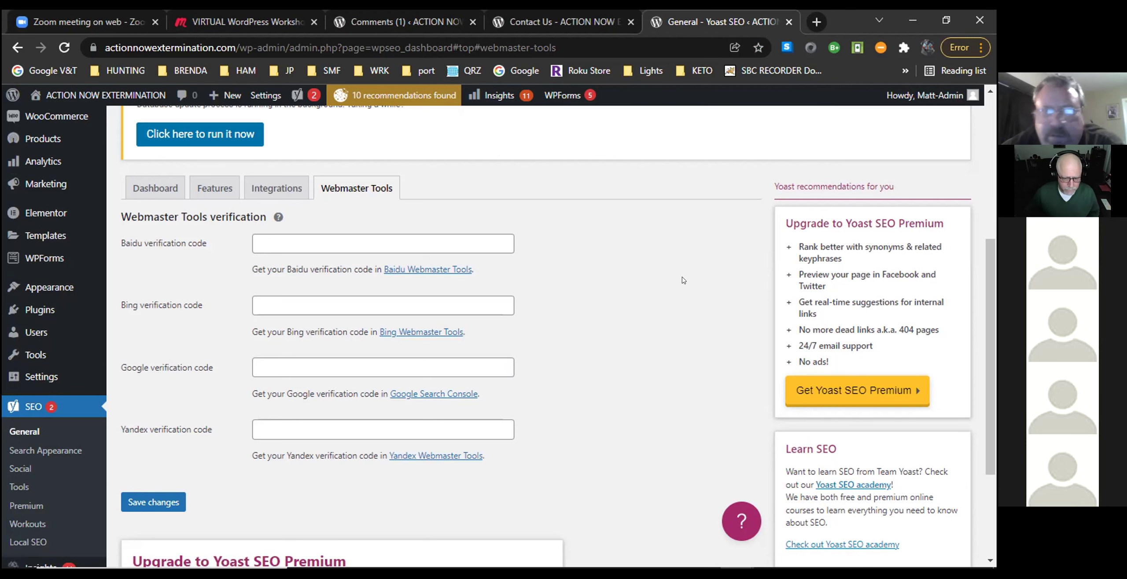
scroll(705, 274, "down", 2)
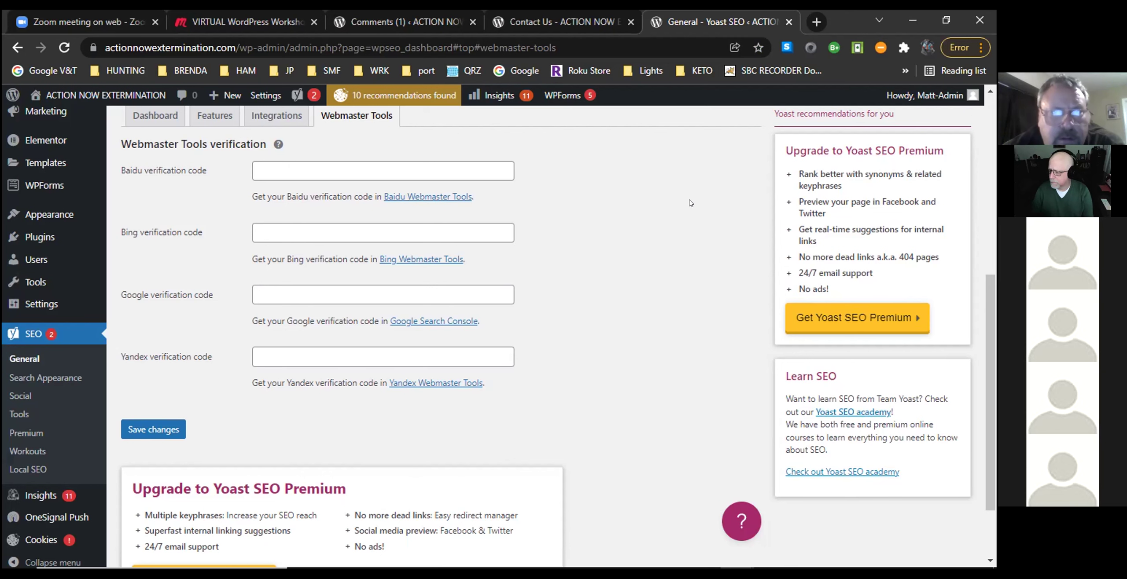
scroll(690, 203, "up", 2)
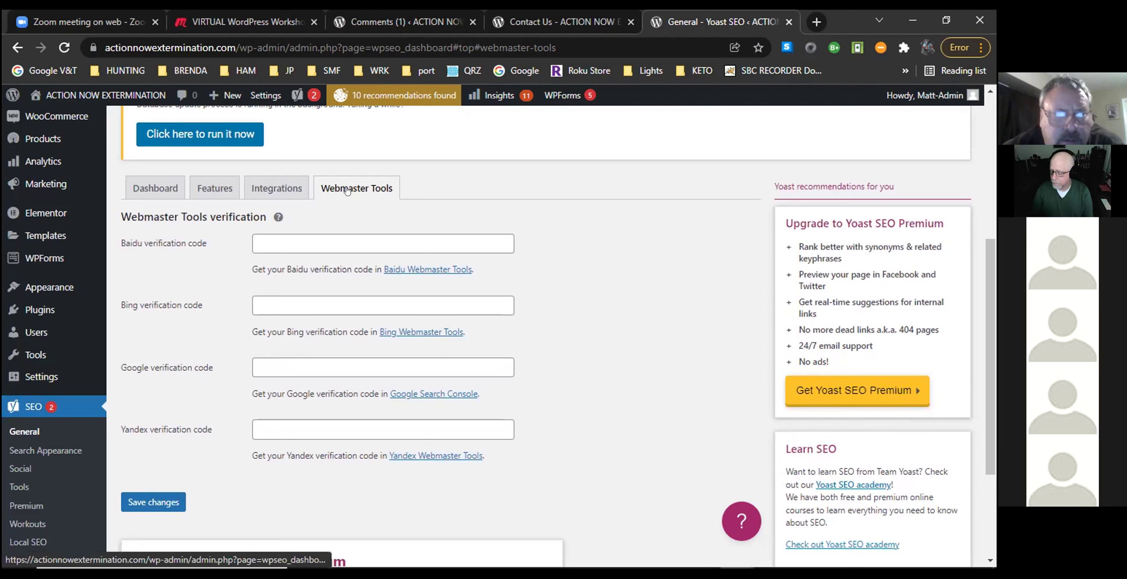
scroll(720, 228, "down", 5)
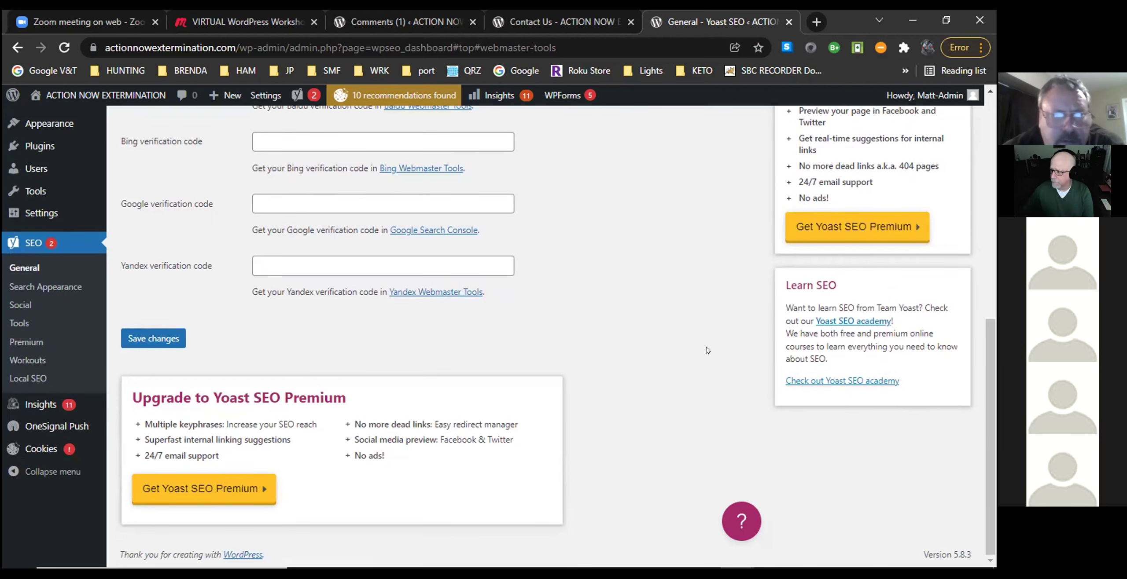
scroll(684, 321, "up", 6)
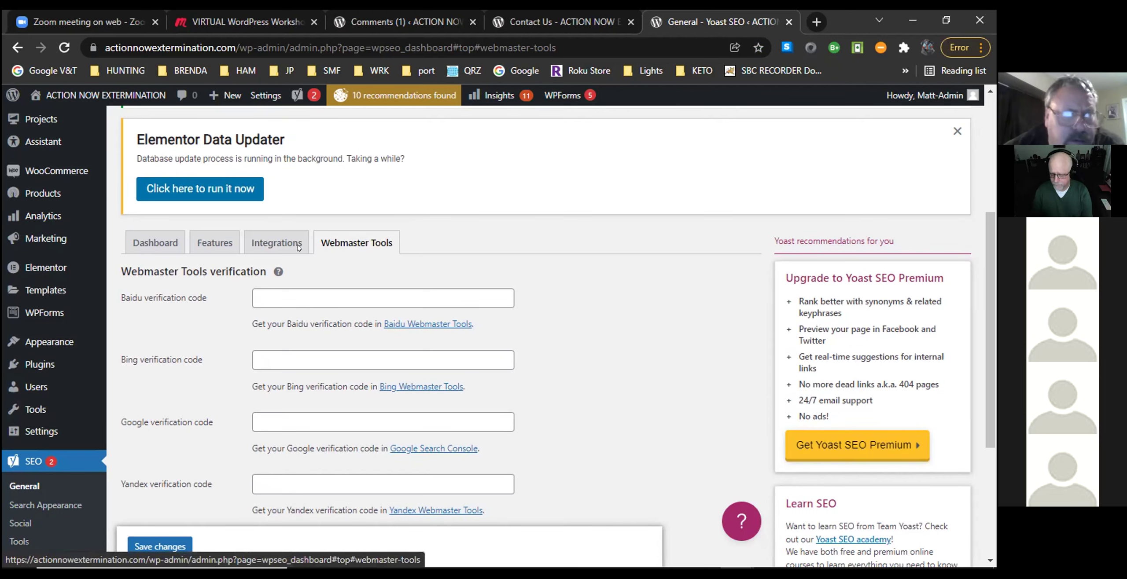
Return to the Yoast Dashboard tab, showing 0 problems, 2 notifications and version 5.8.3.
left_click(148, 241)
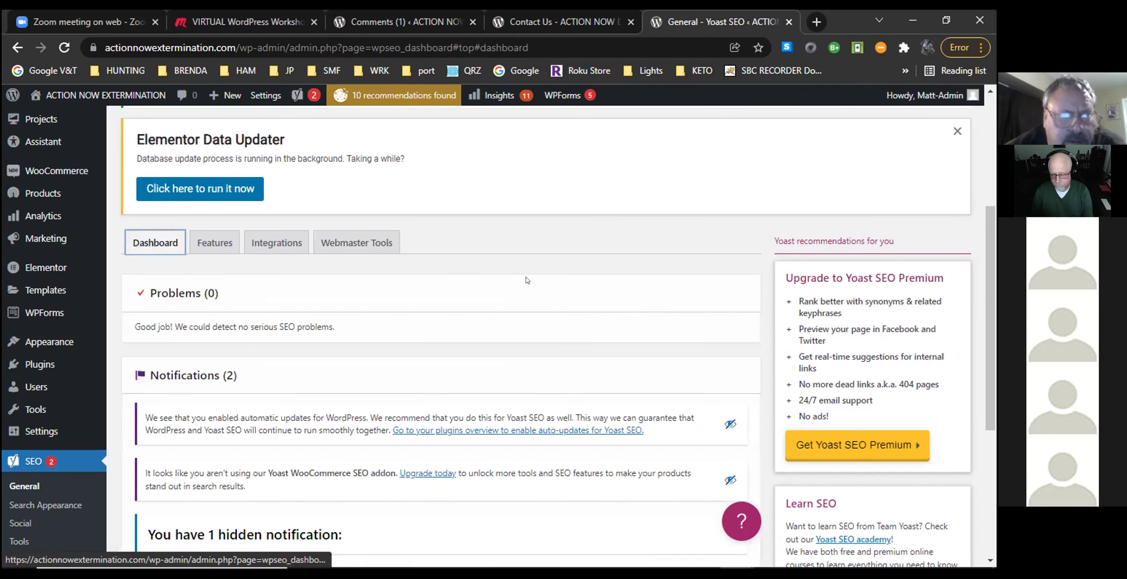
scroll(527, 280, "down", 1)
scroll(527, 281, "down", 1)
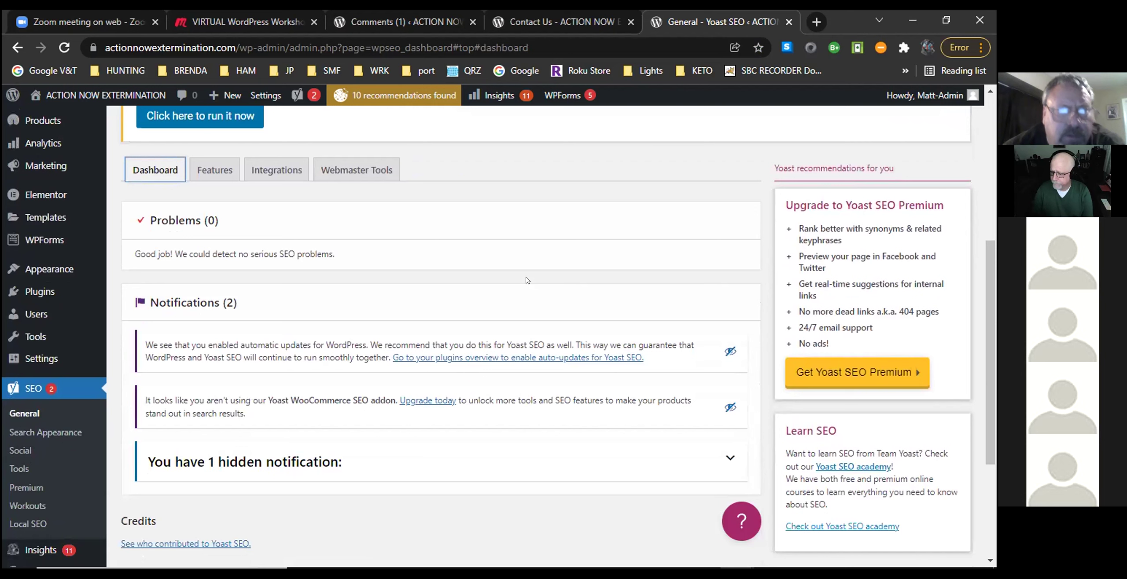
scroll(551, 282, "down", 4)
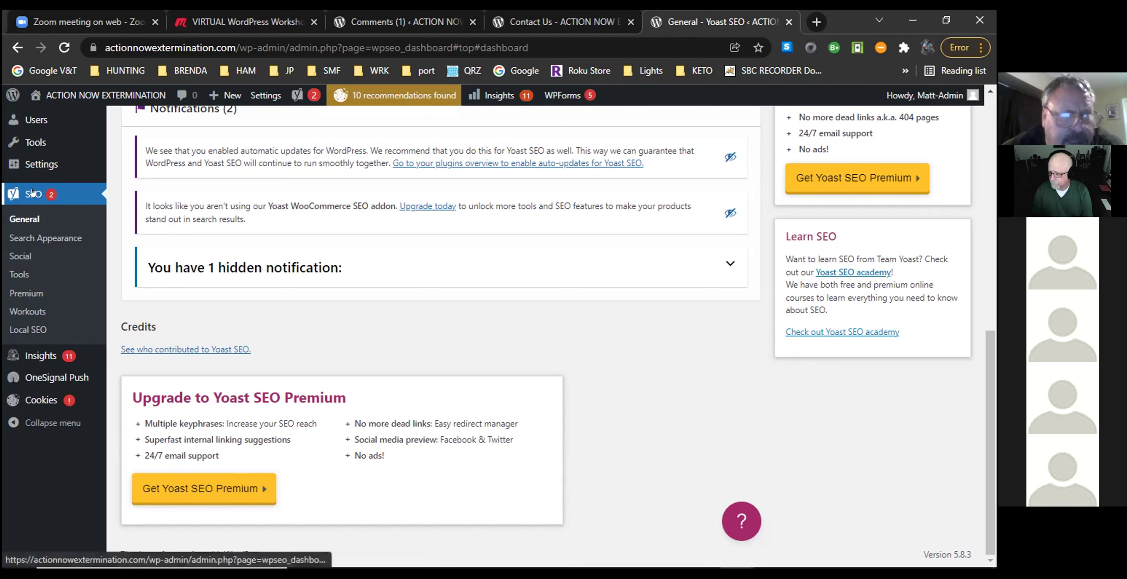
Open SEO > Tools and review the Import and Export and Bulk editor tools.
left_click(17, 274)
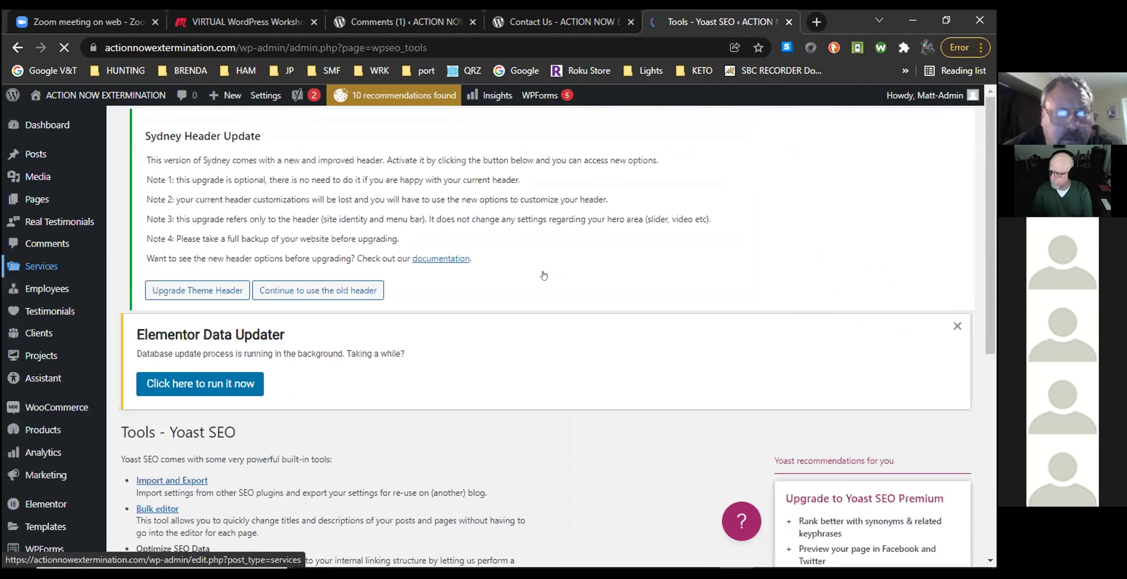
scroll(629, 284, "down", 5)
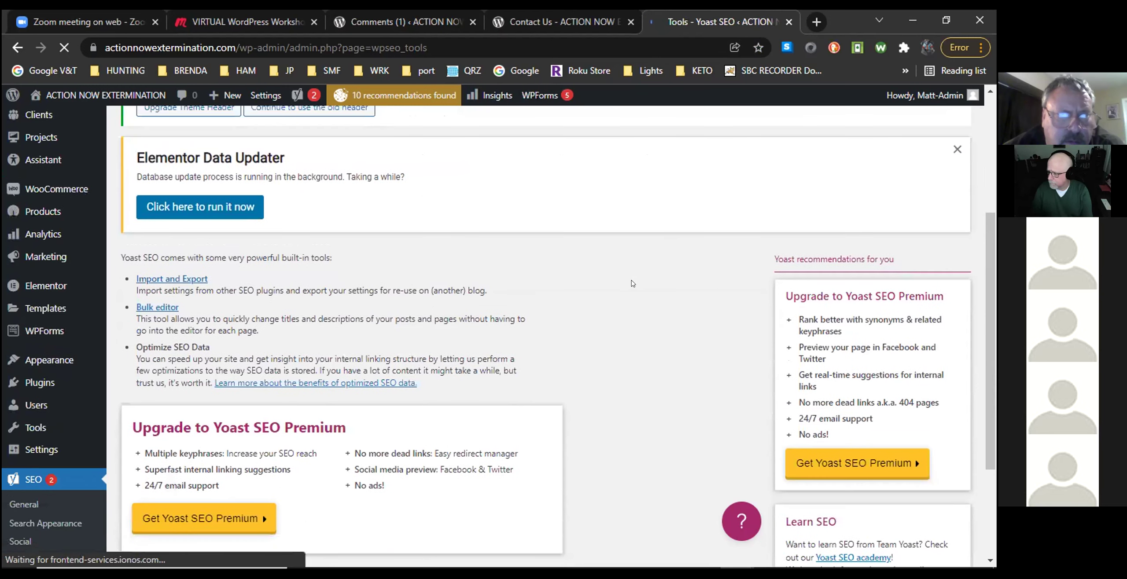
scroll(633, 283, "down", 4)
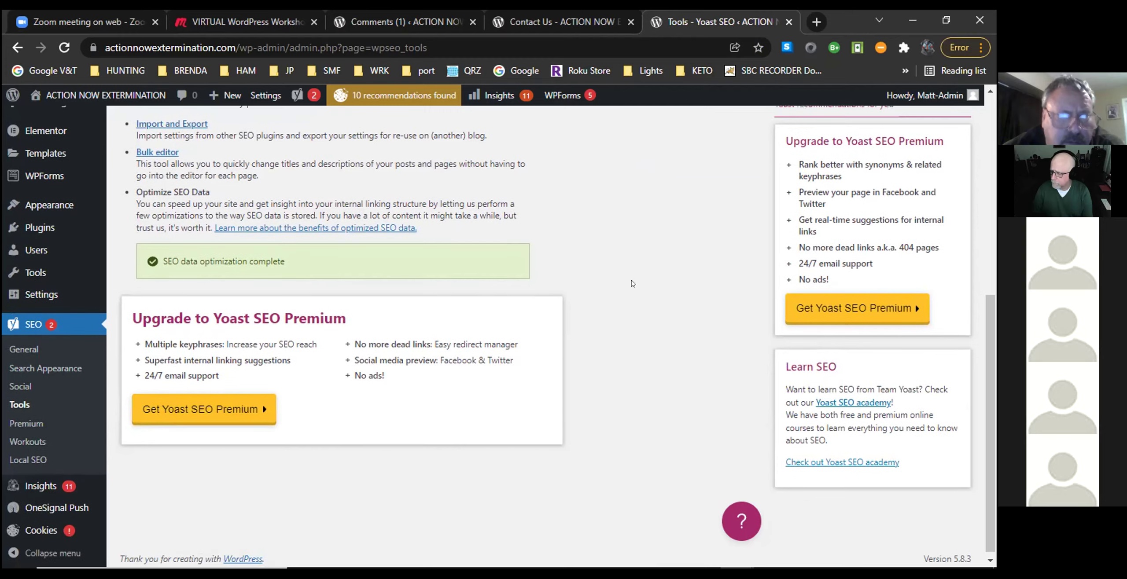
scroll(633, 283, "up", 3)
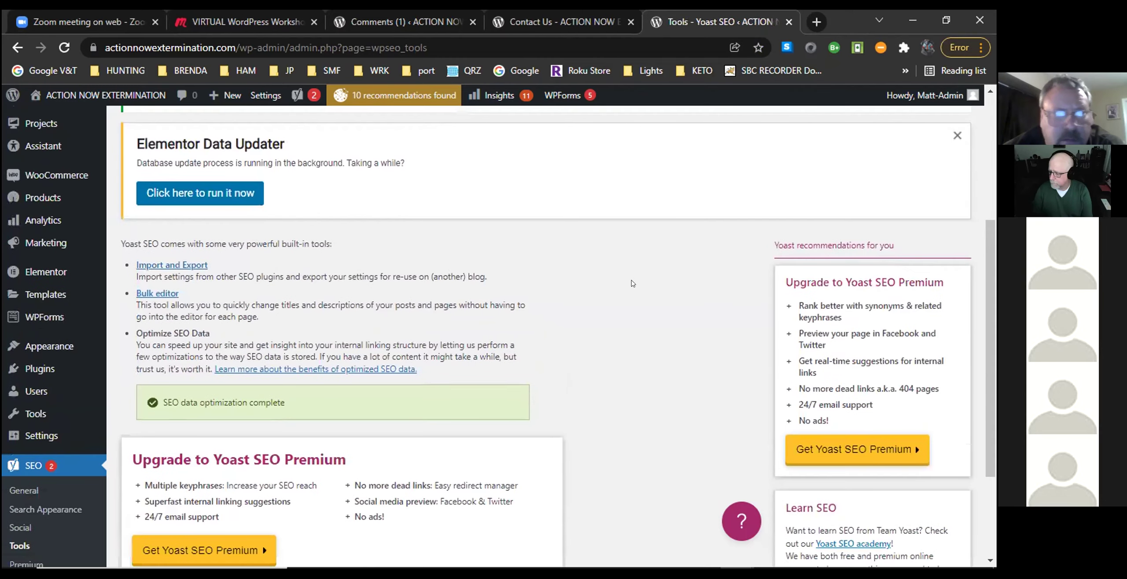
scroll(632, 284, "up", 5)
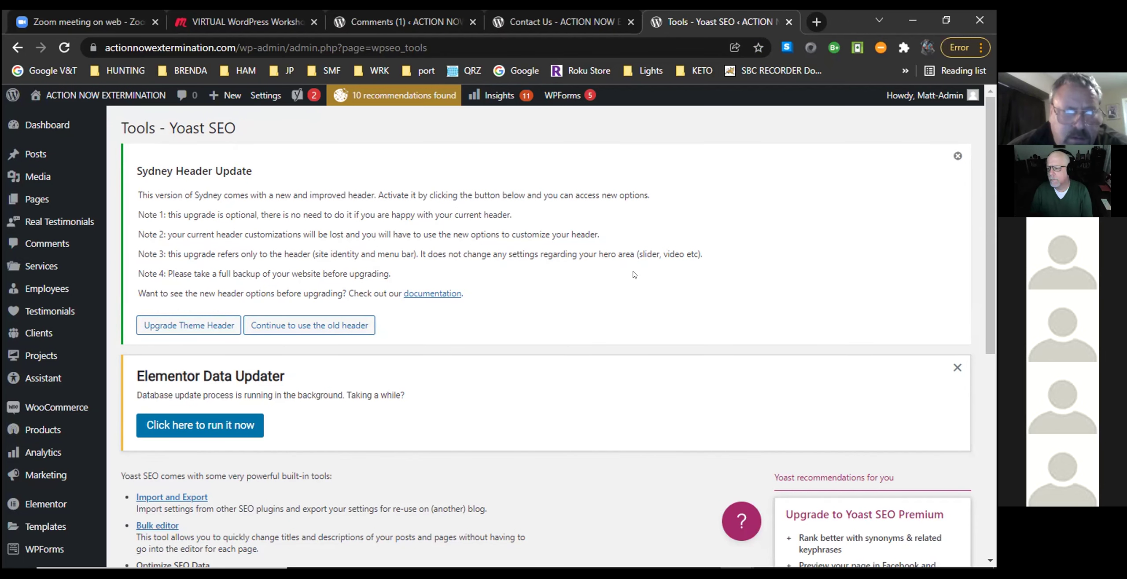
scroll(614, 285, "down", 9)
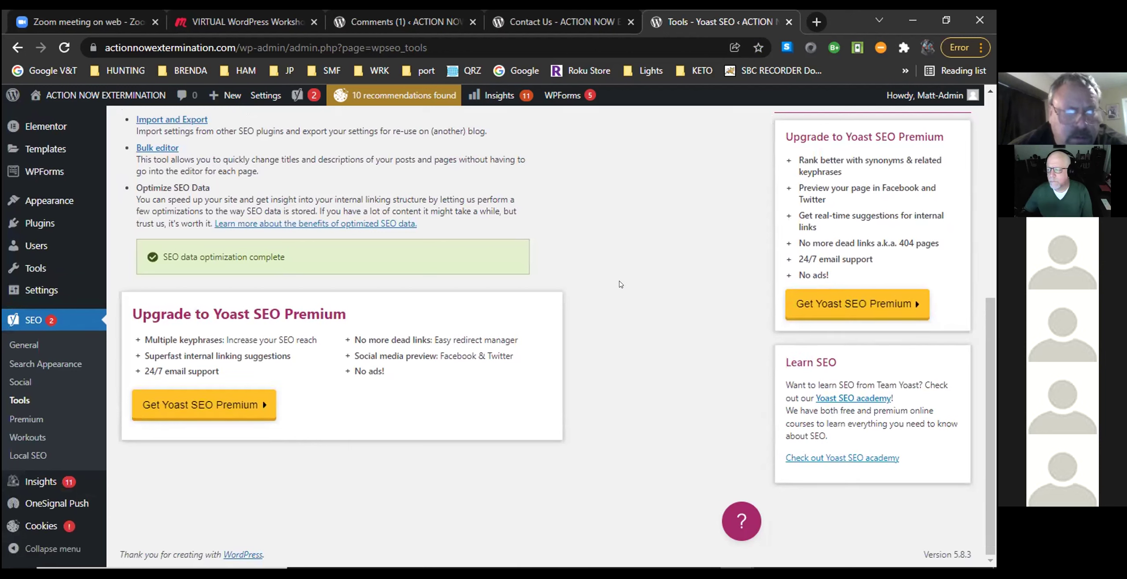
Open Yoast's Search Appearance settings page.
left_click(64, 365)
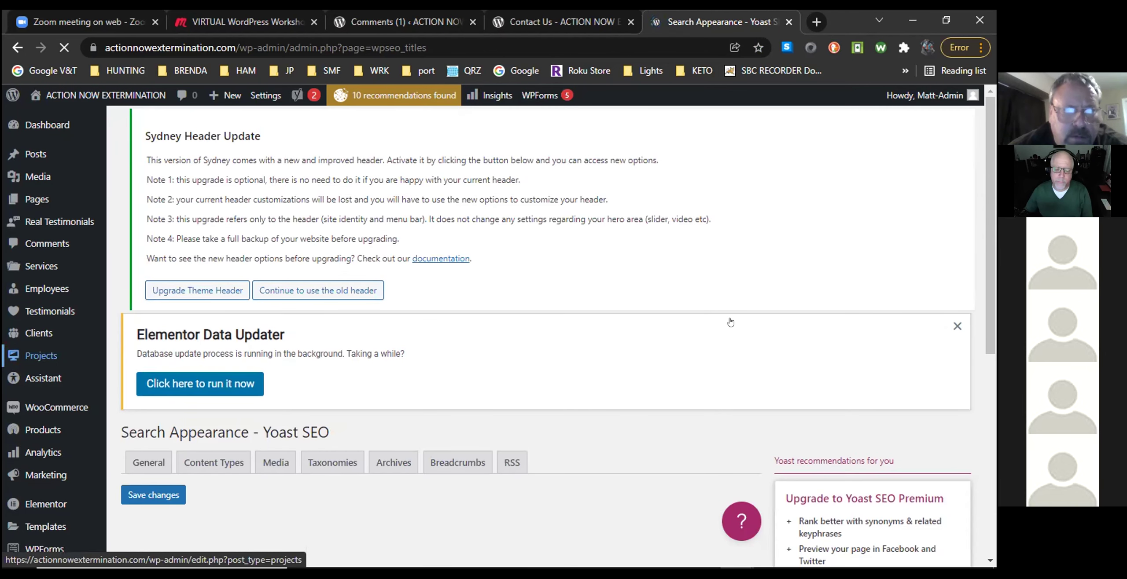
scroll(752, 318, "down", 3)
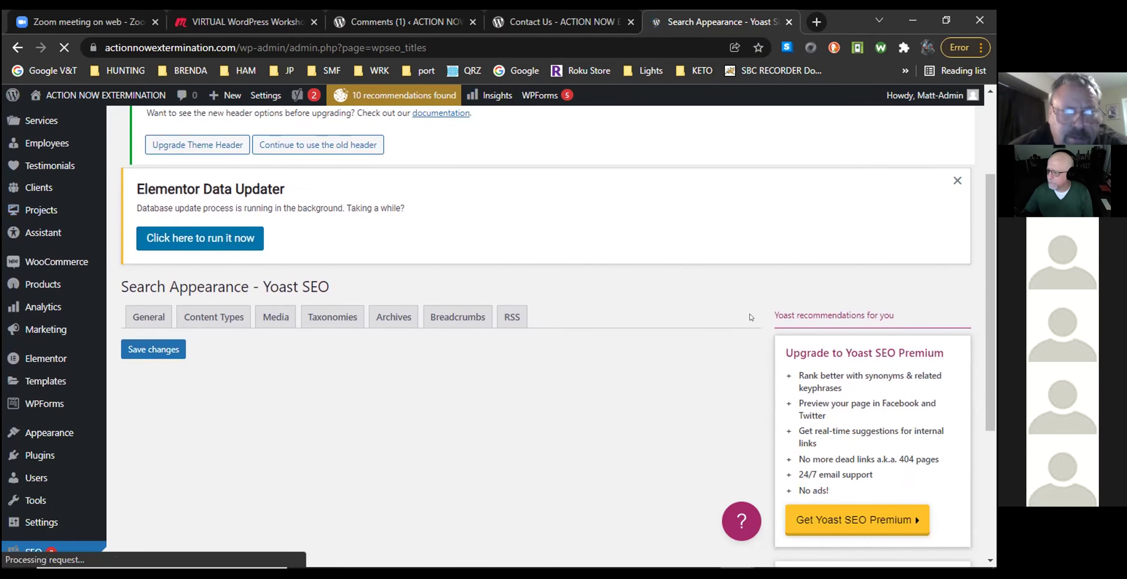
scroll(752, 318, "down", 3)
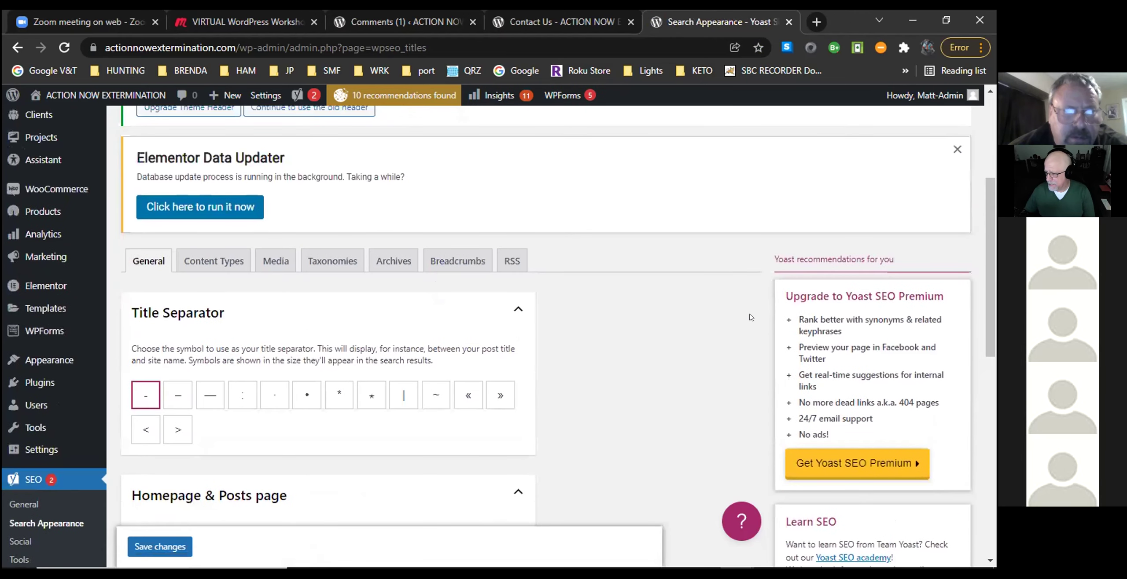
Review the Content Types tab's Posts SEO title template and empty meta description.
left_click(214, 262)
scroll(590, 359, "down", 3)
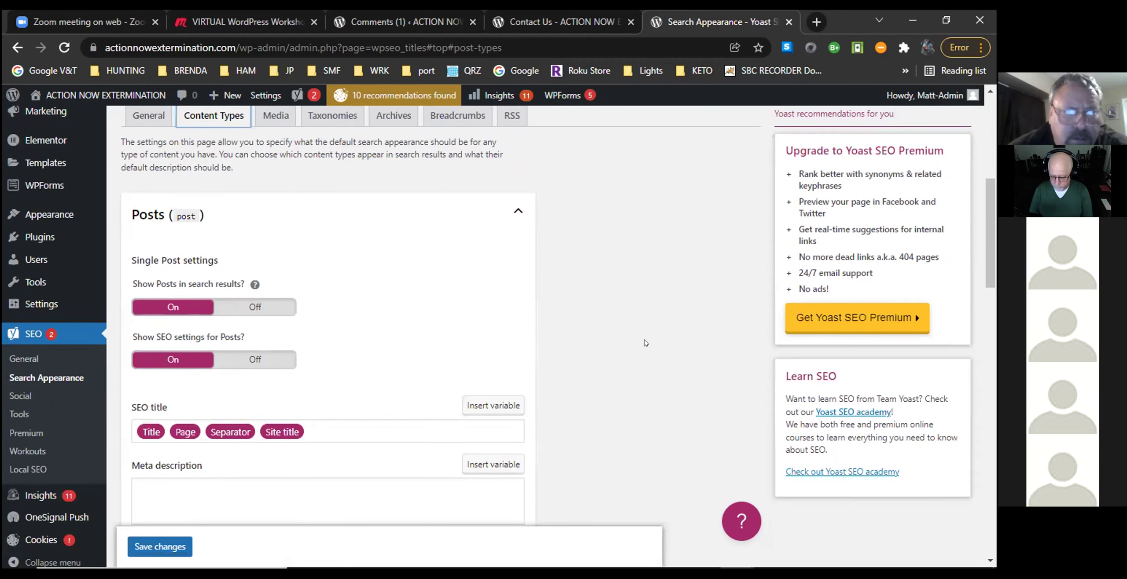
scroll(646, 344, "down", 2)
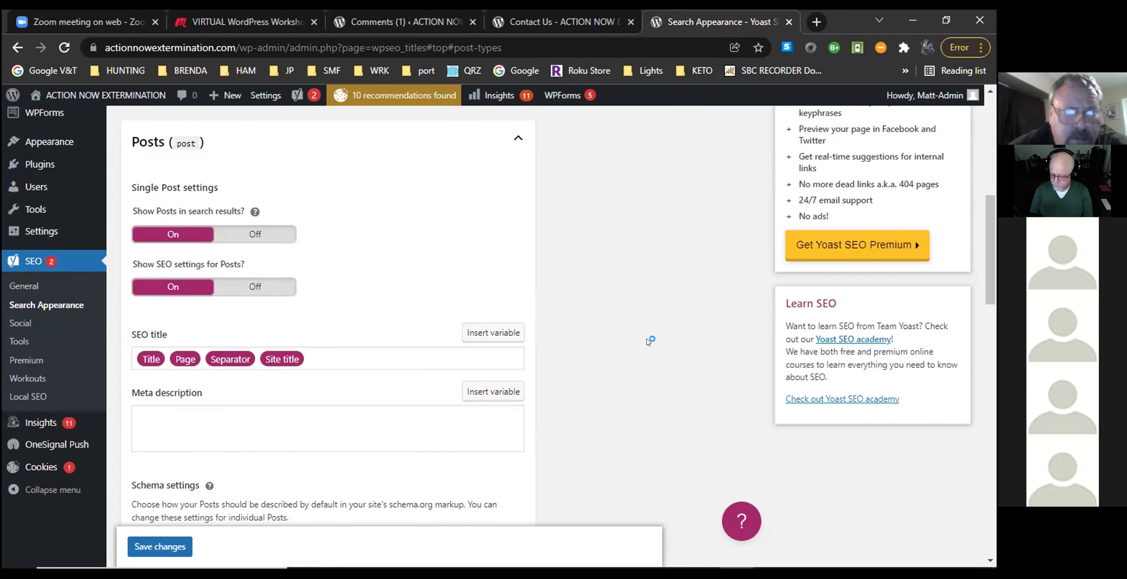
scroll(650, 341, "down", 4)
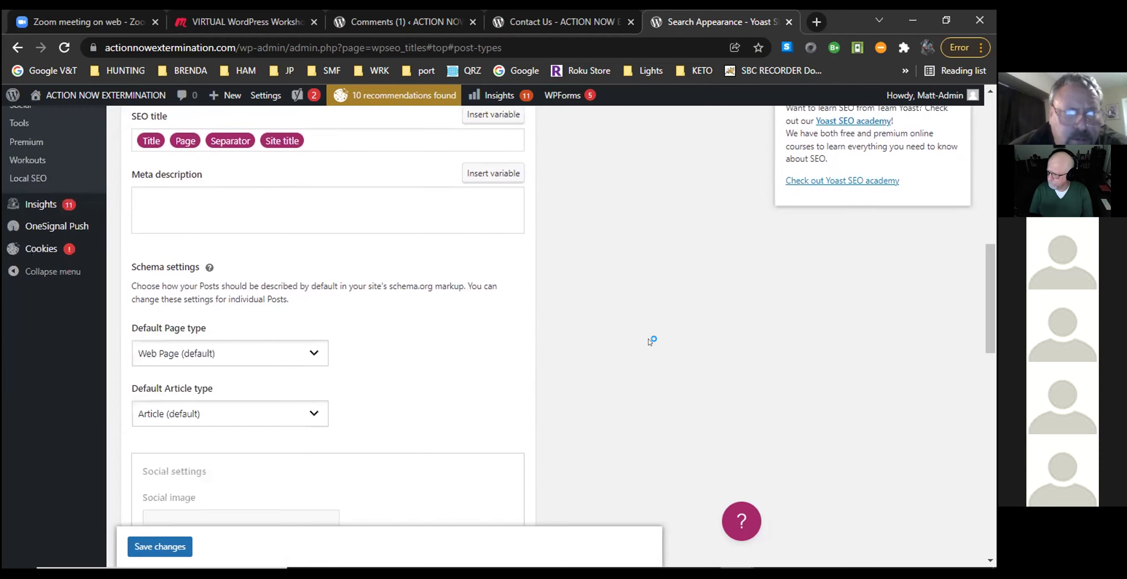
scroll(649, 341, "down", 4)
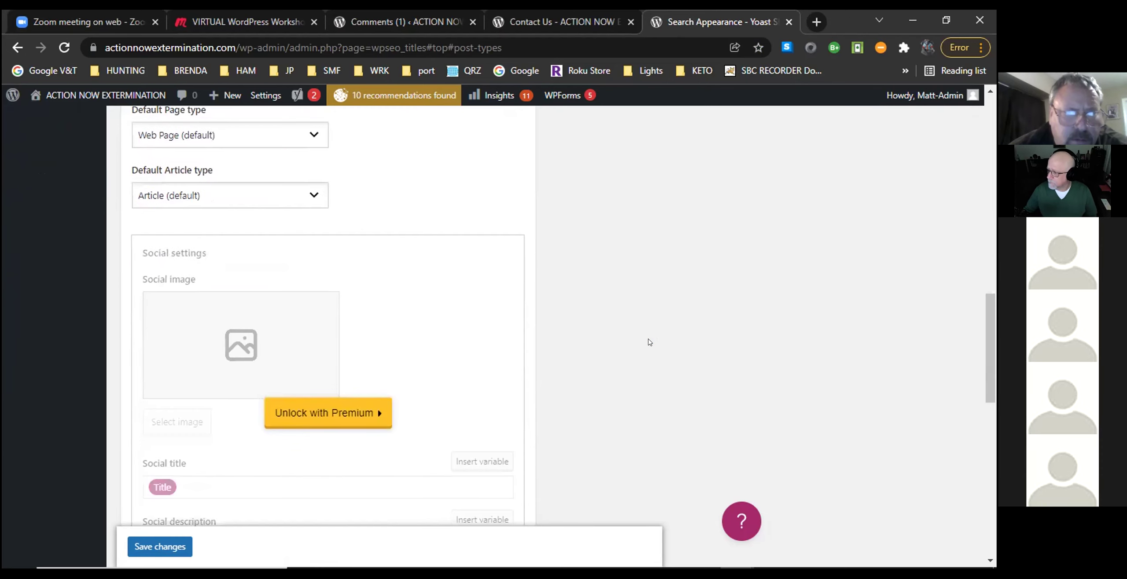
scroll(650, 341, "down", 5)
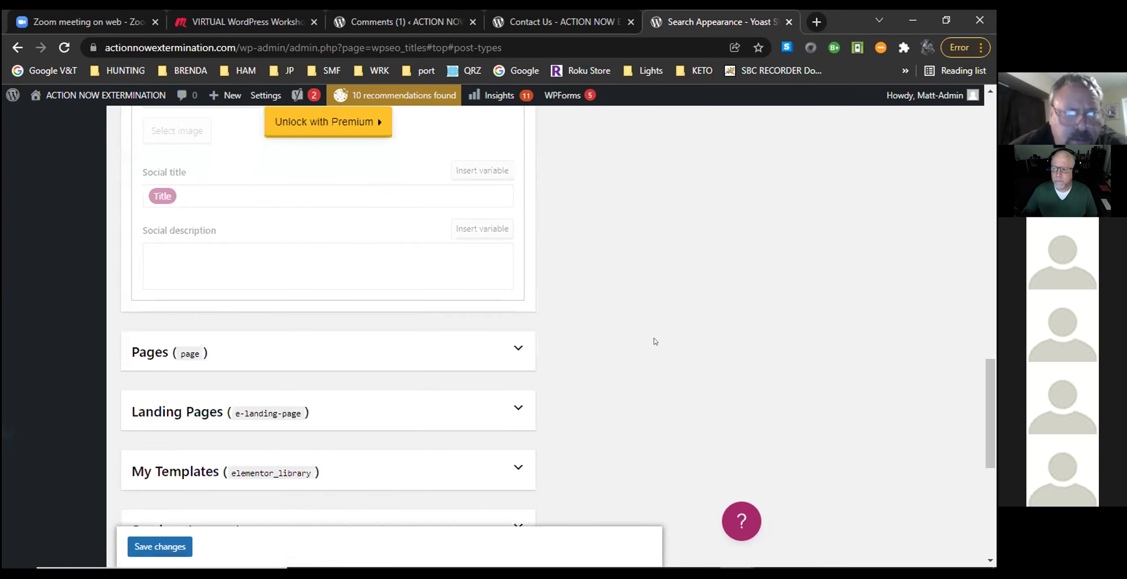
scroll(654, 342, "down", 5)
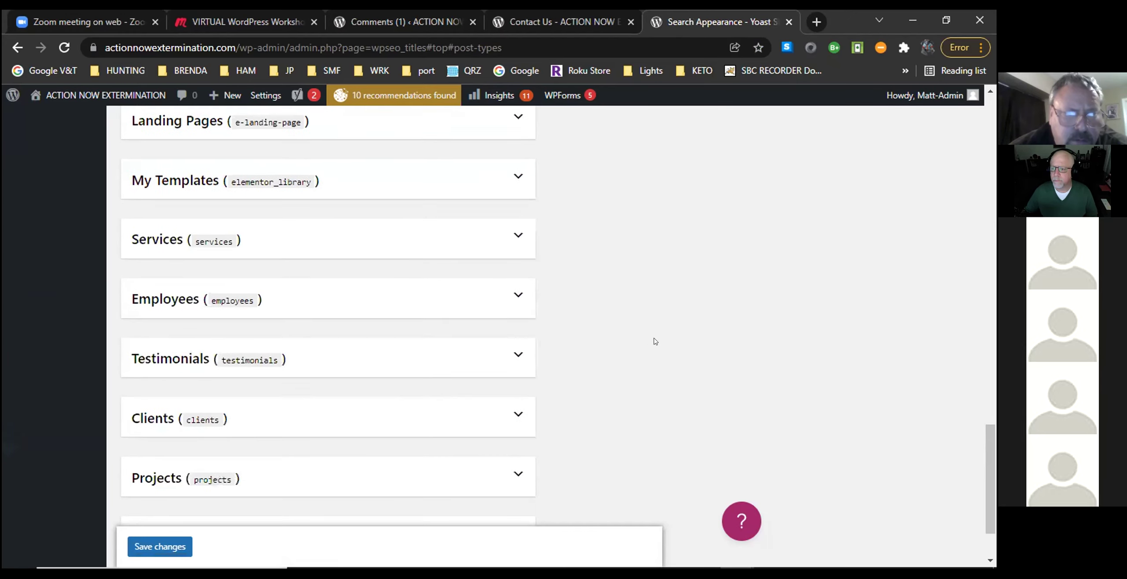
scroll(655, 342, "down", 2)
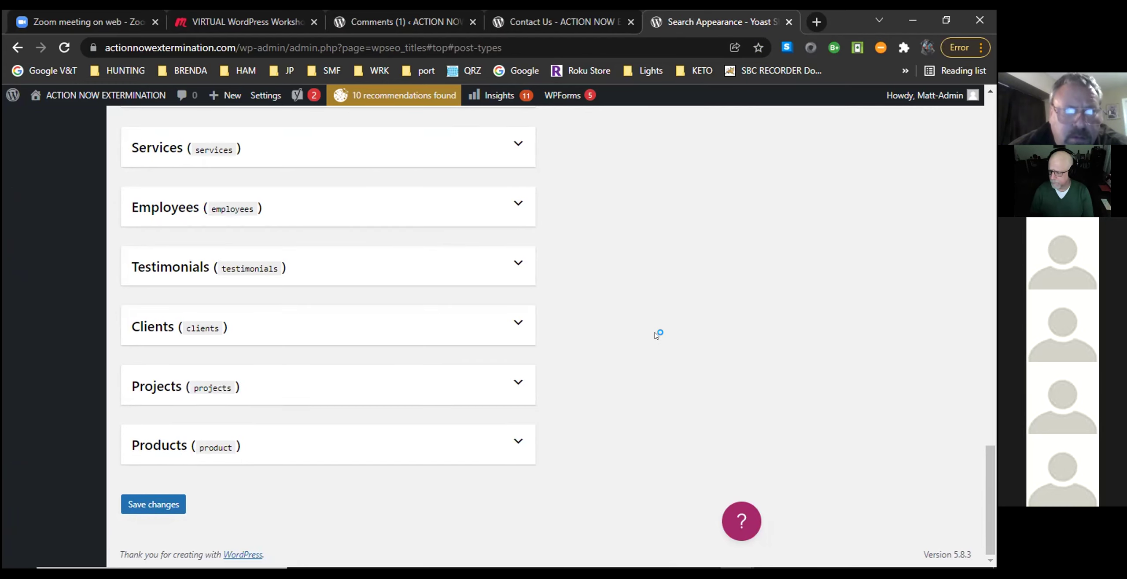
scroll(655, 341, "up", 12)
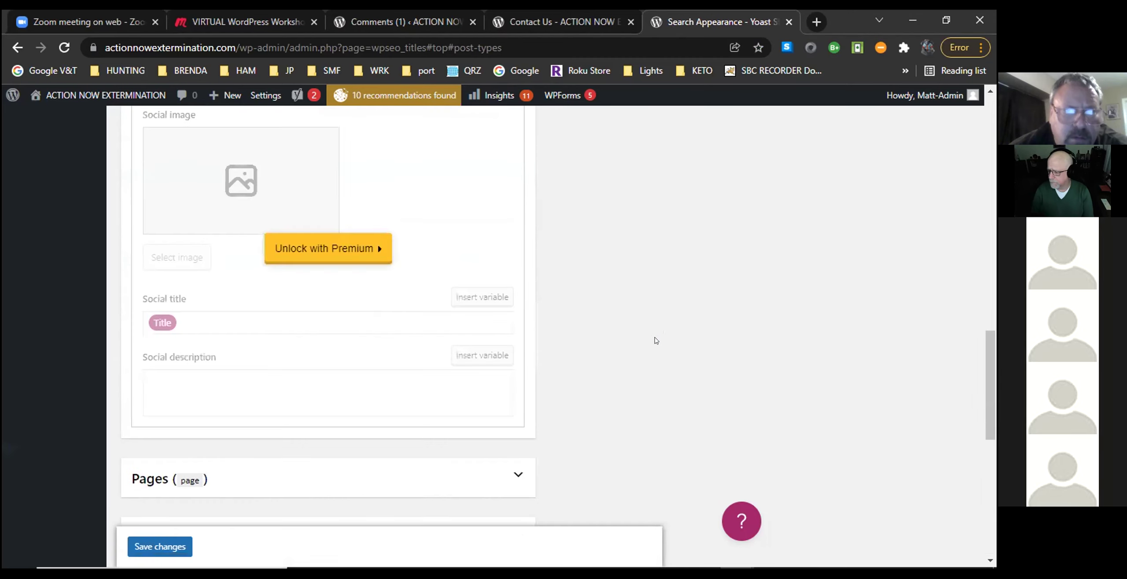
scroll(655, 342, "up", 8)
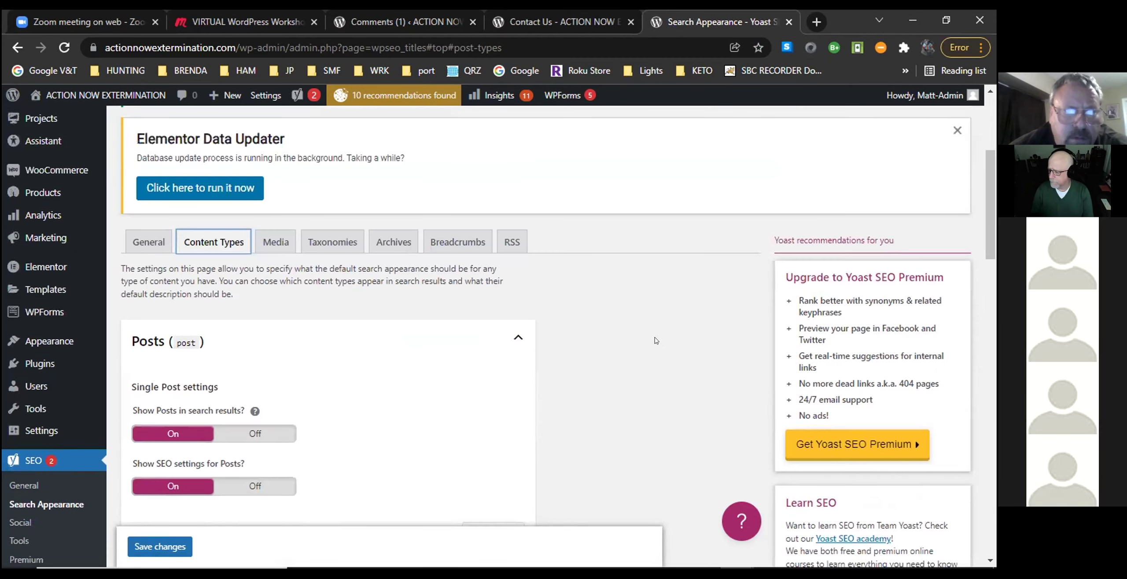
scroll(656, 341, "up", 5)
scroll(656, 340, "down", 8)
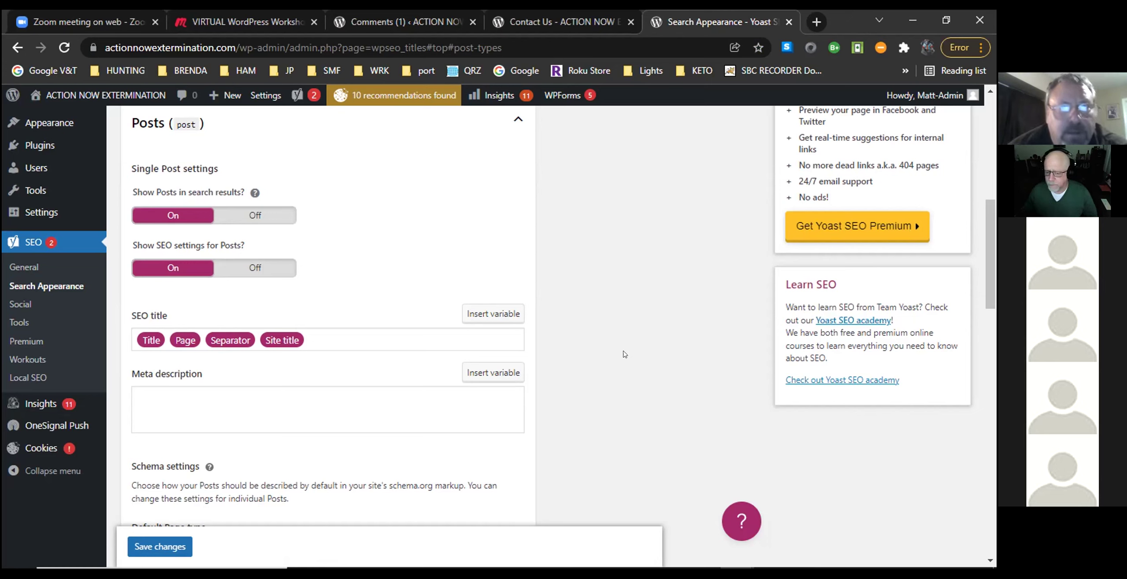
Open a new browser tab and view the site's live home page, then return to Search Appearance.
left_click(815, 22)
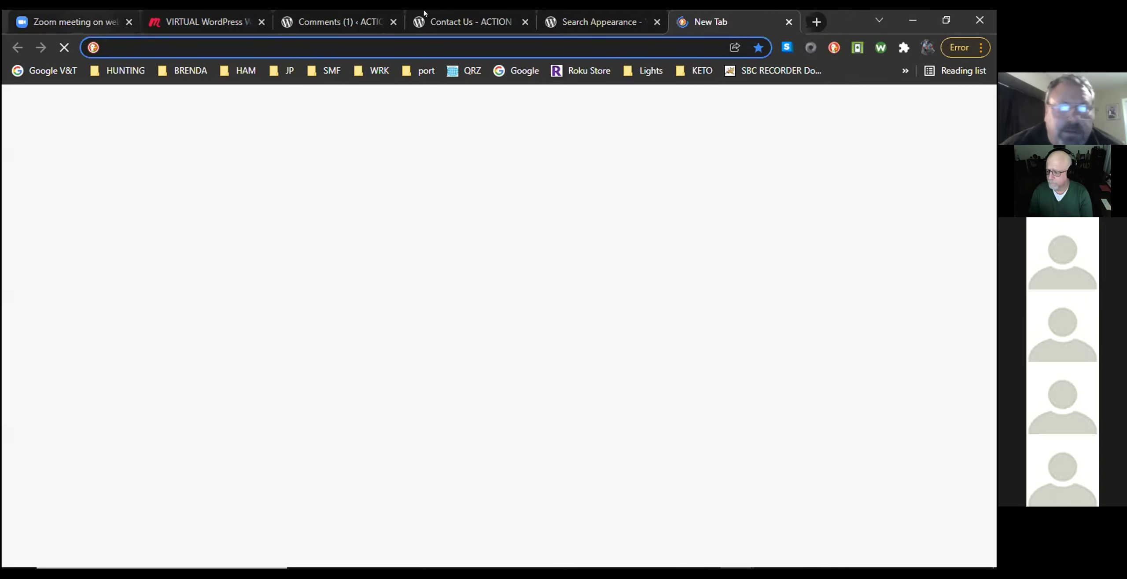
left_click(599, 22)
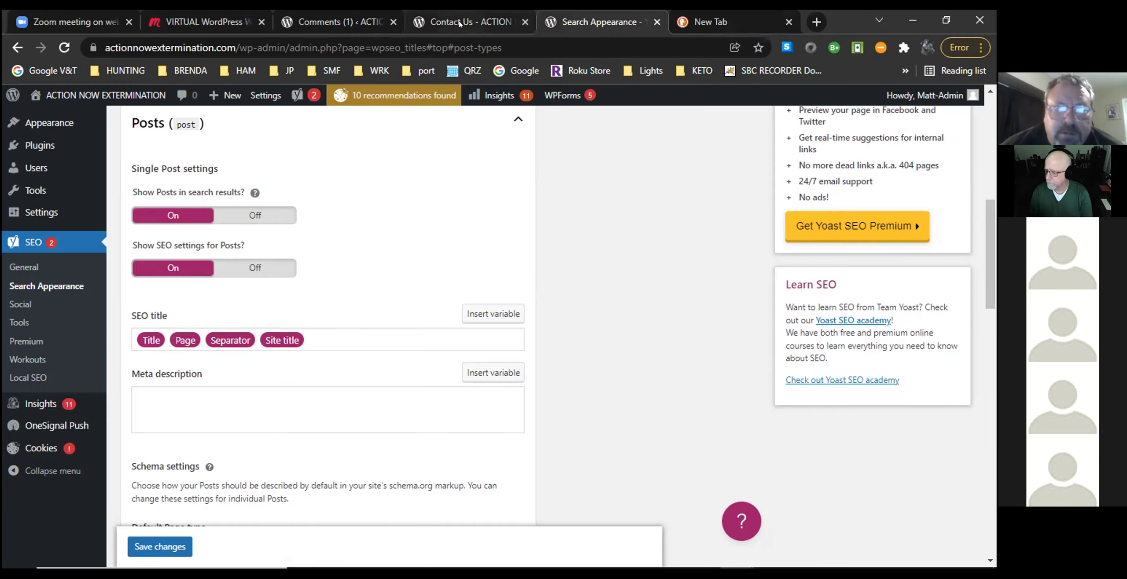
left_click(503, 22)
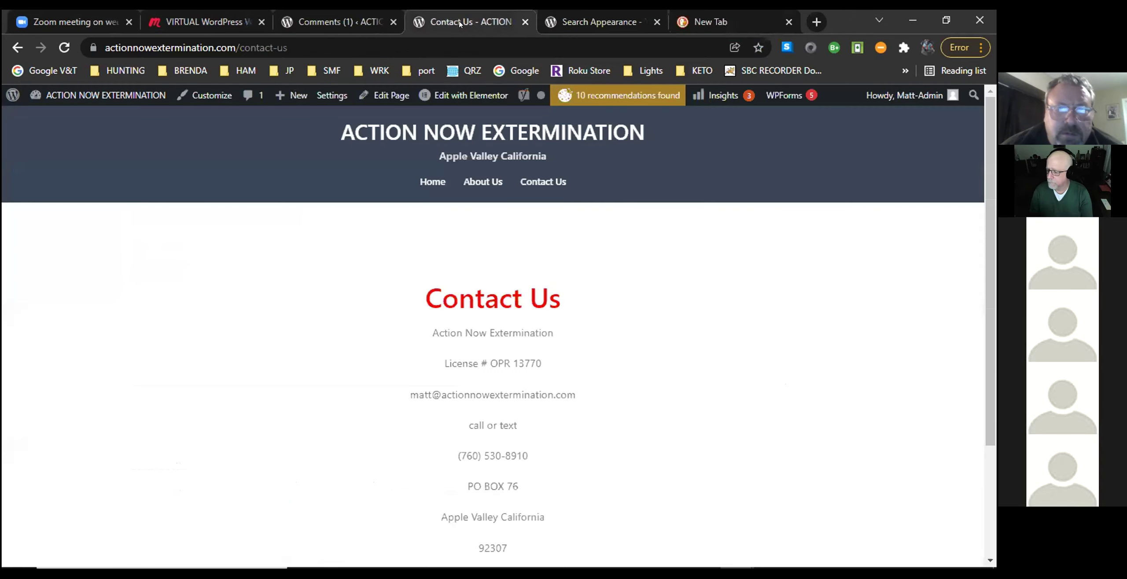
left_click(430, 180)
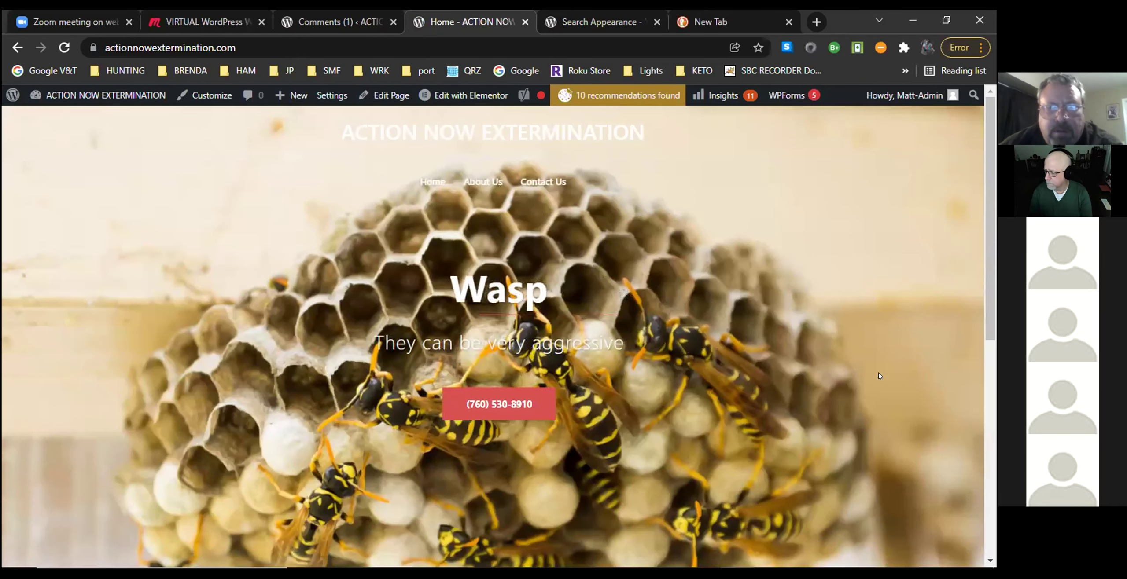
scroll(880, 376, "down", 5)
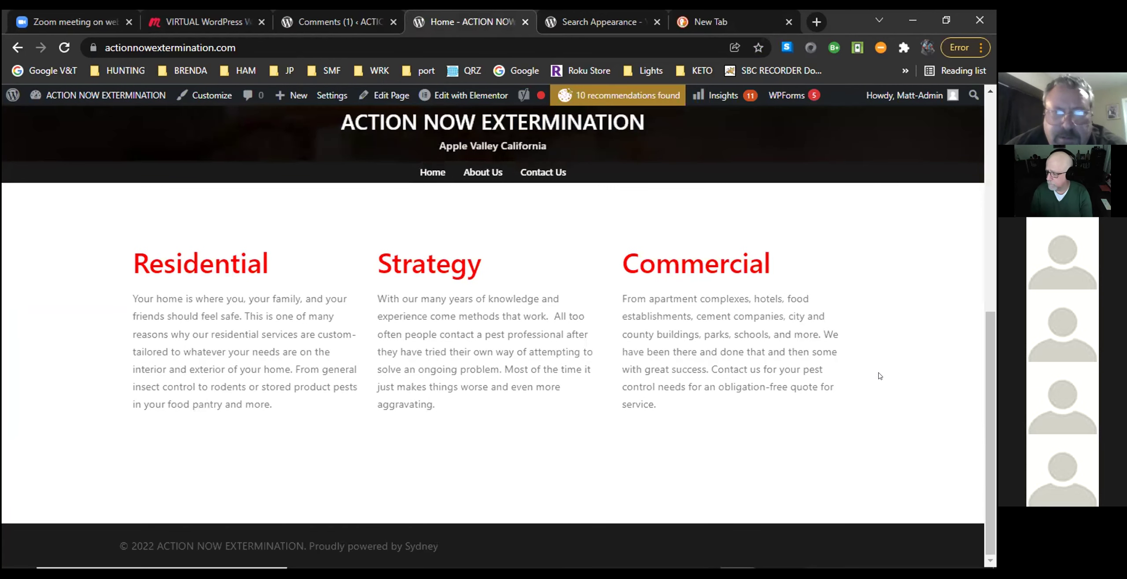
scroll(880, 375, "up", 5)
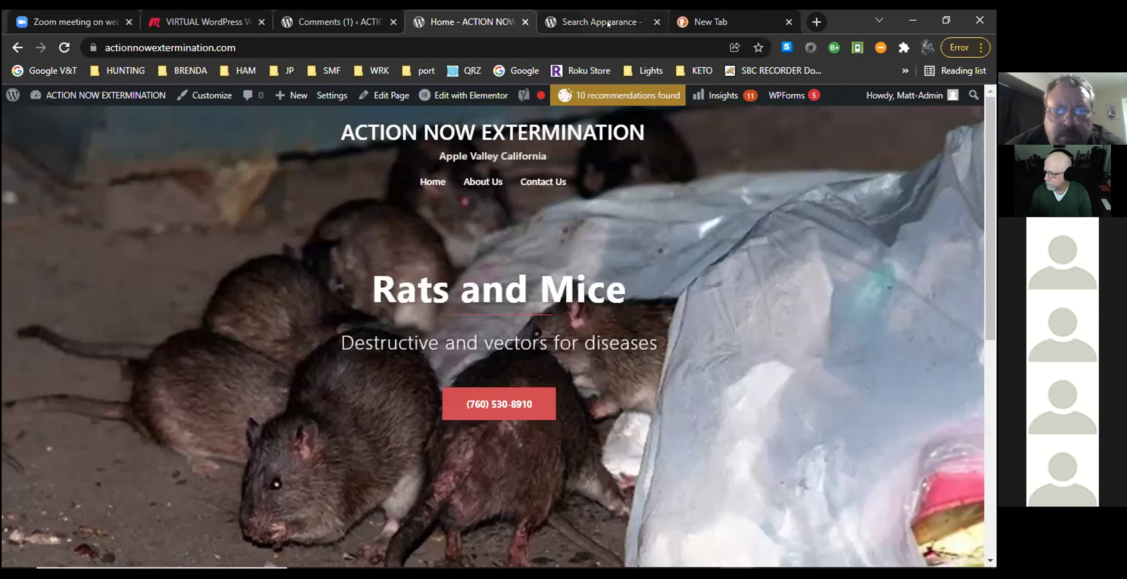
left_click(608, 24)
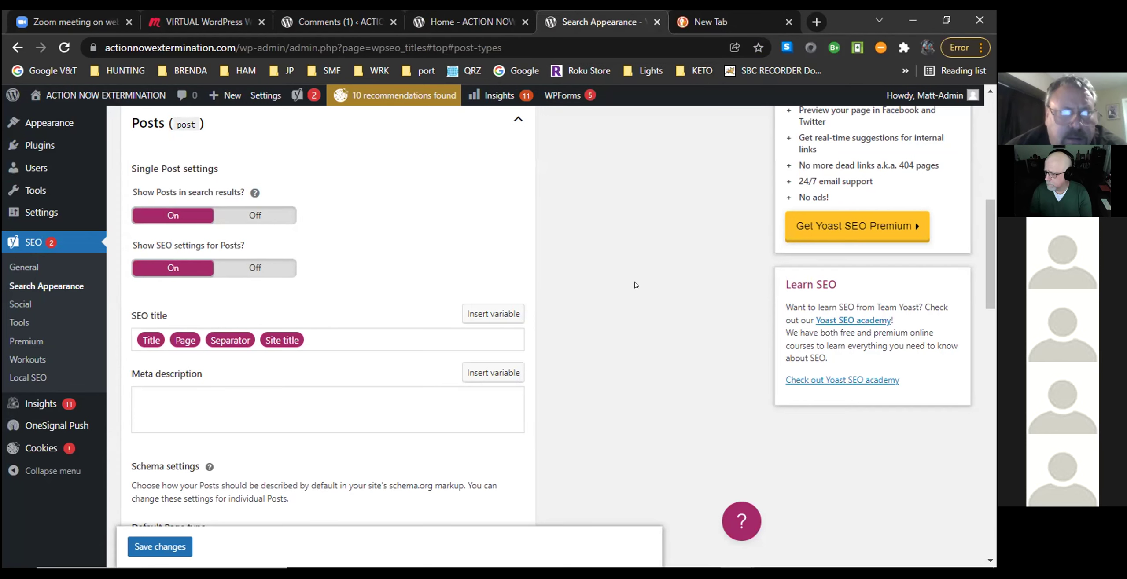
Open All Pages to list About The Company, Contact Us and the Home front page.
scroll(636, 286, "down", 3)
scroll(636, 285, "up", 12)
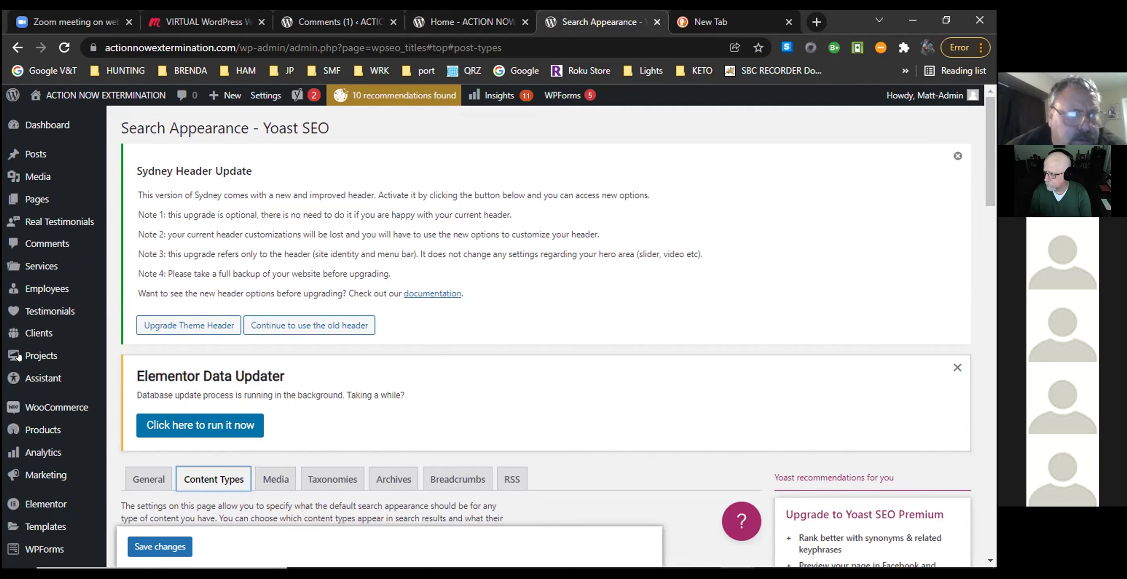
mouse_move(31, 200)
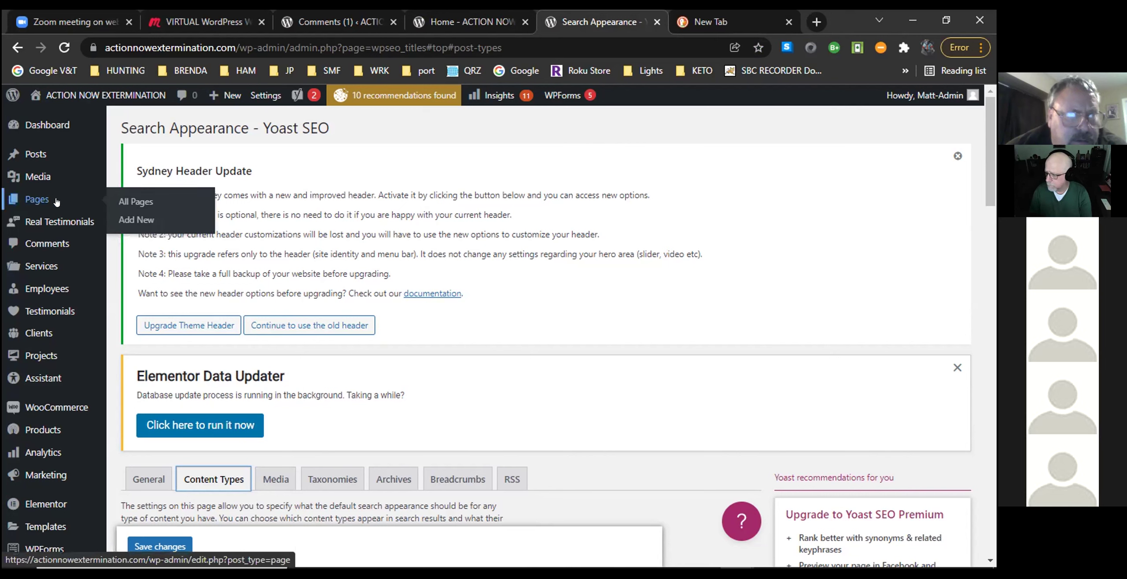
left_click(133, 201)
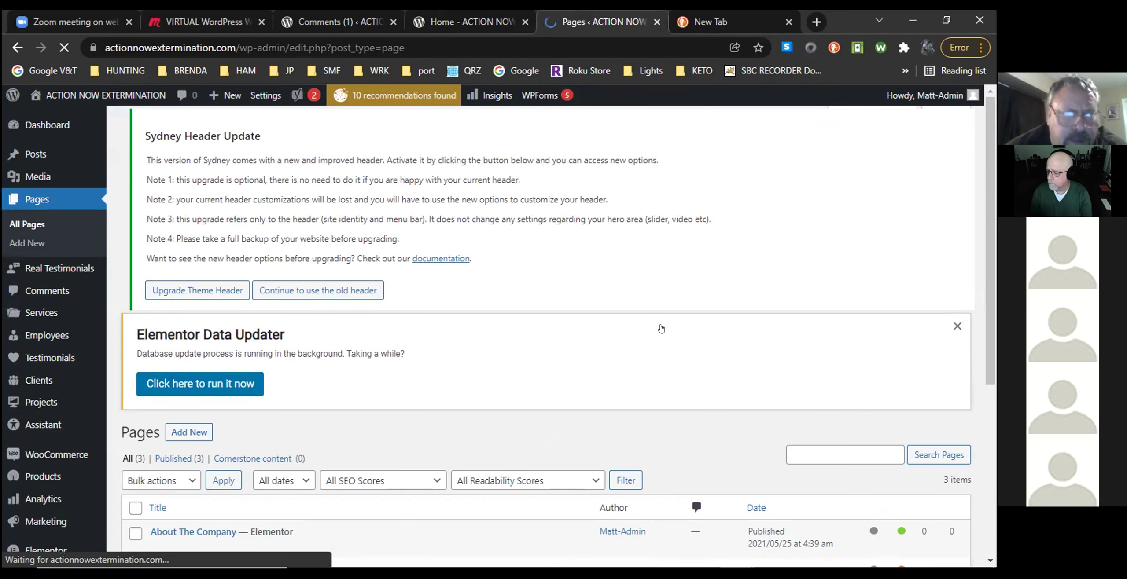
scroll(667, 327, "down", 3)
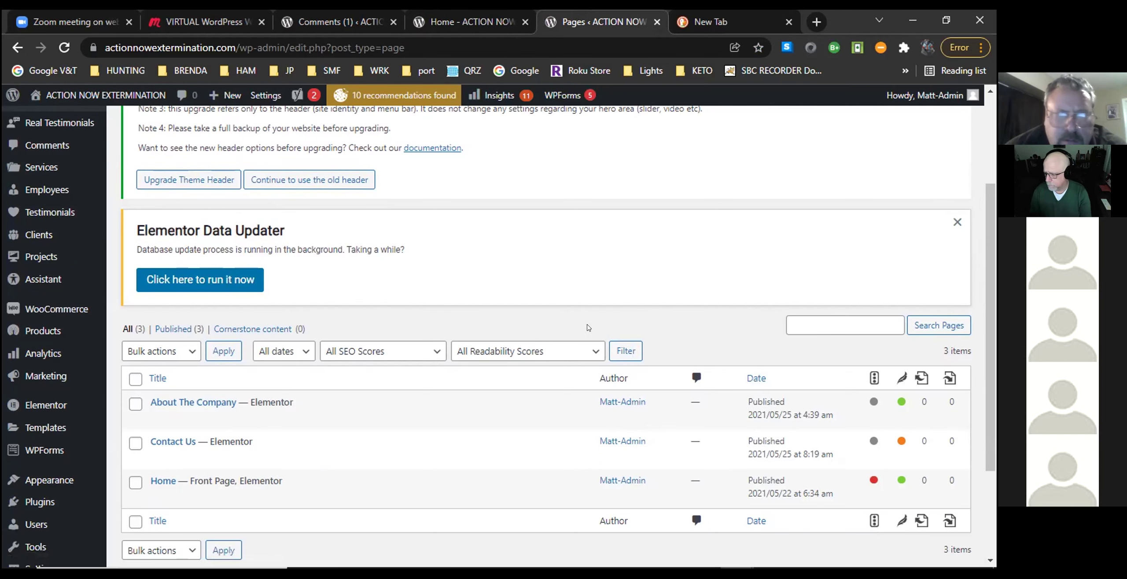
scroll(588, 328, "down", 3)
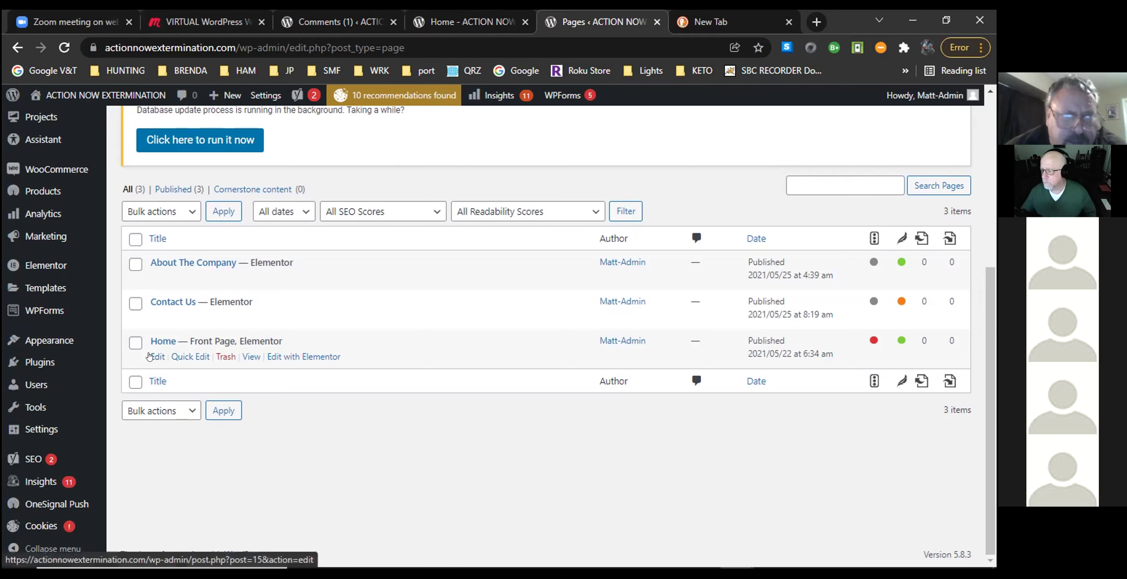
left_click(149, 357)
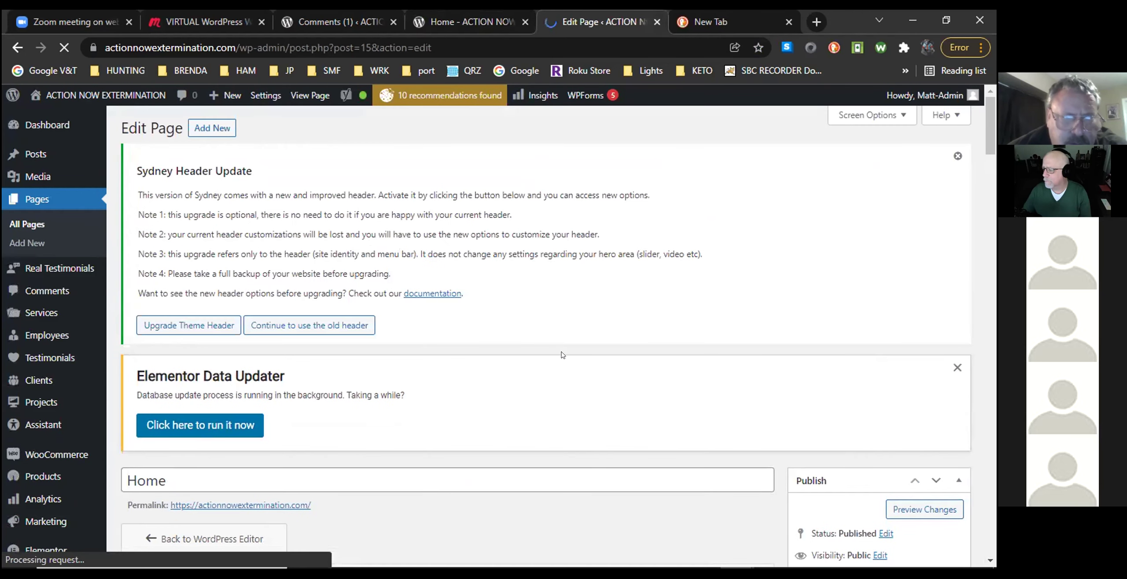
scroll(562, 355, "down", 5)
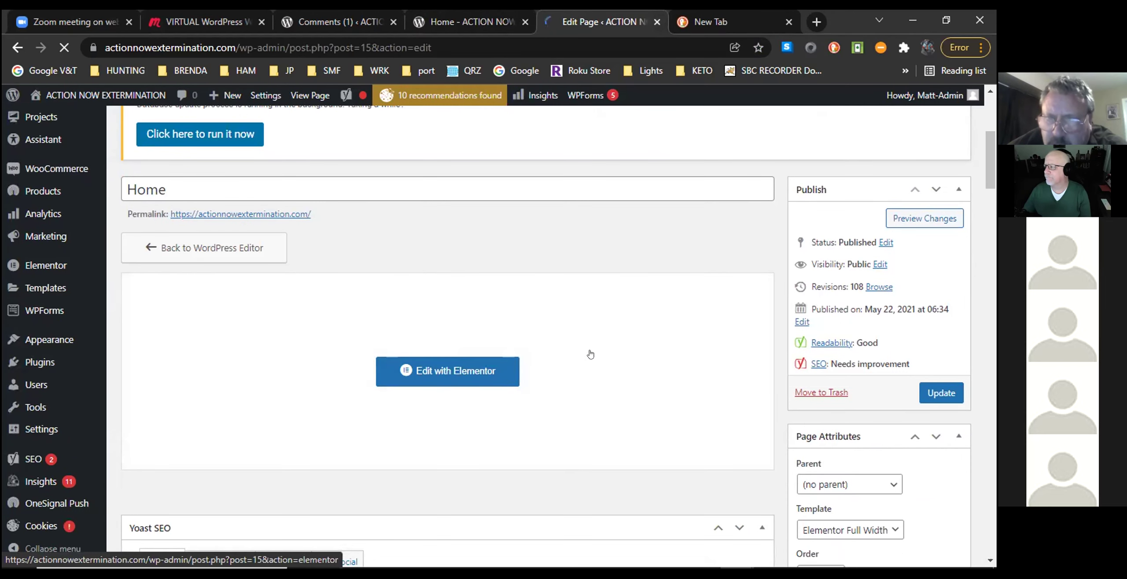
scroll(590, 355, "down", 5)
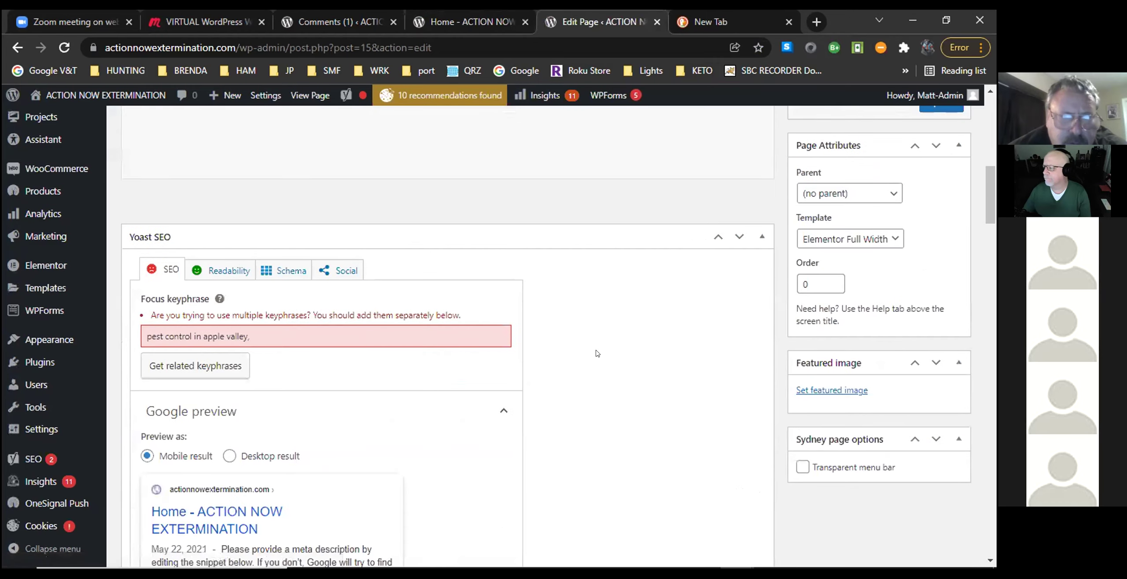
scroll(597, 353, "down", 1)
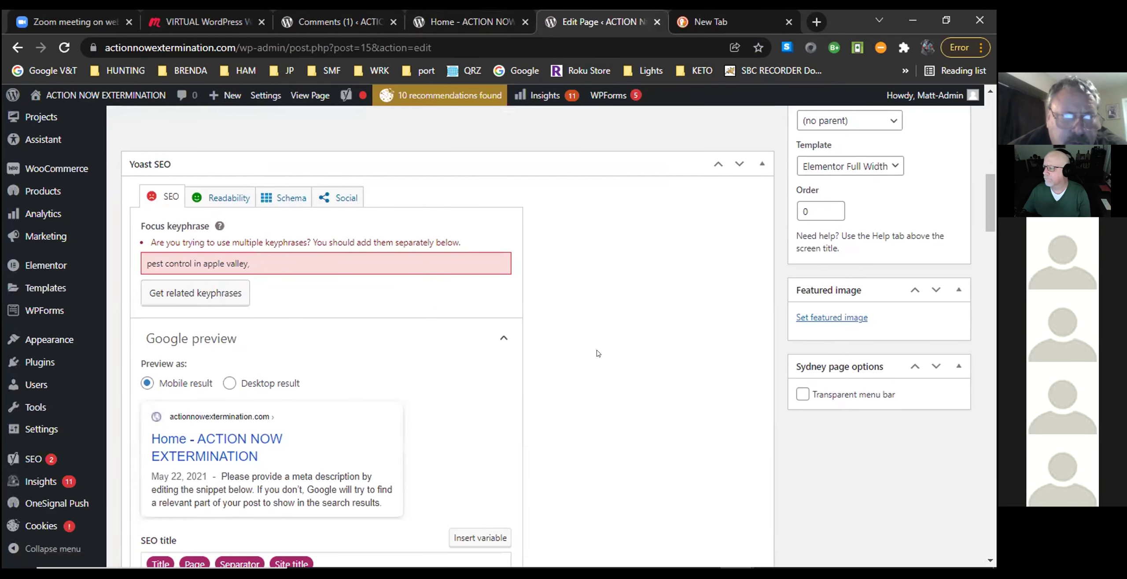
scroll(597, 352, "down", 1)
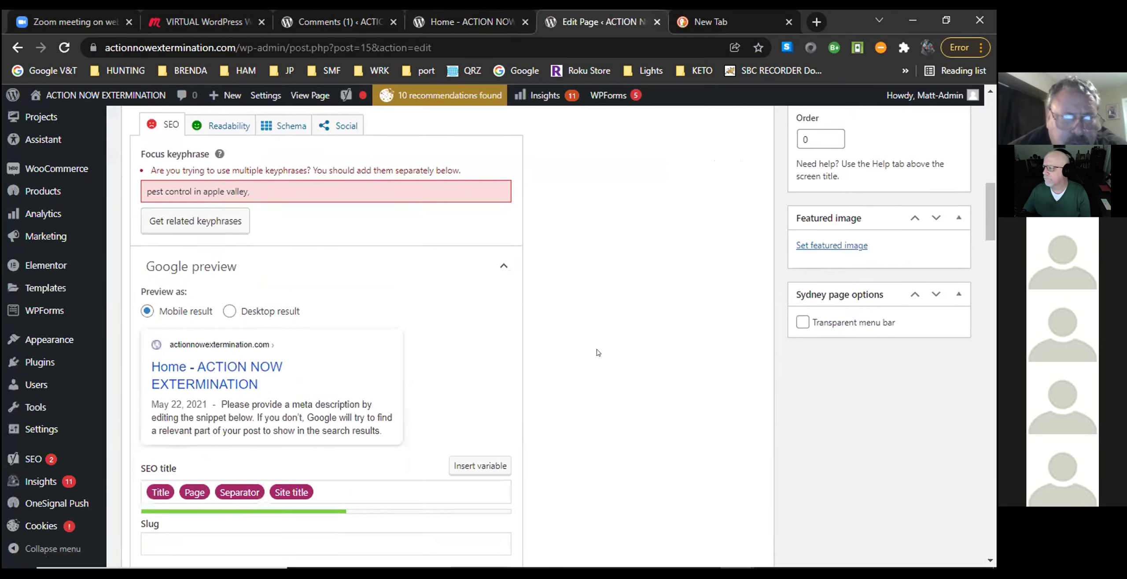
scroll(597, 351, "up", 1)
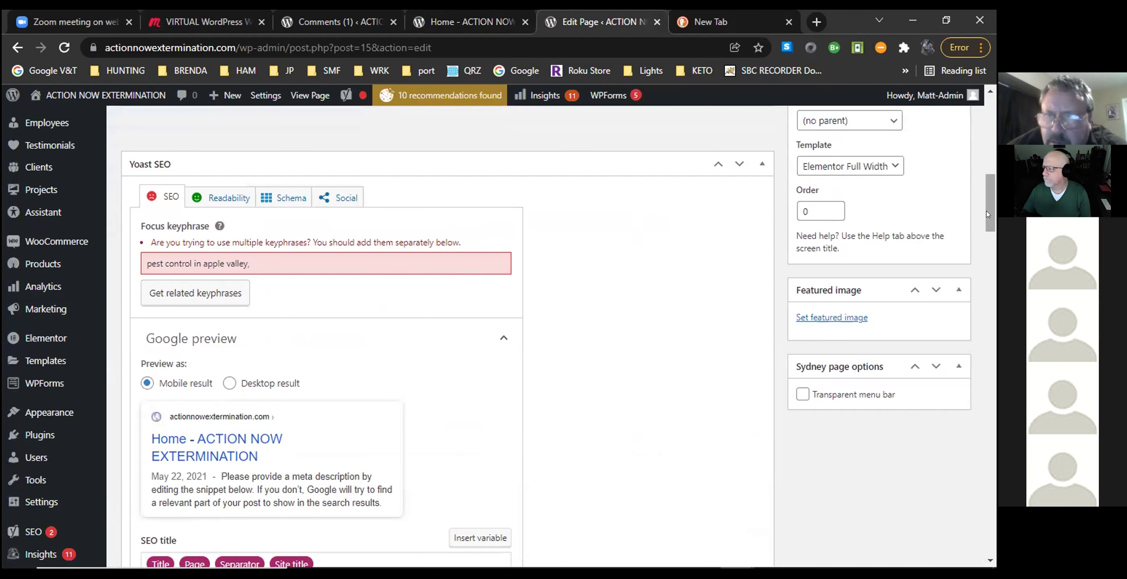
left_click_drag(993, 211, 993, 216)
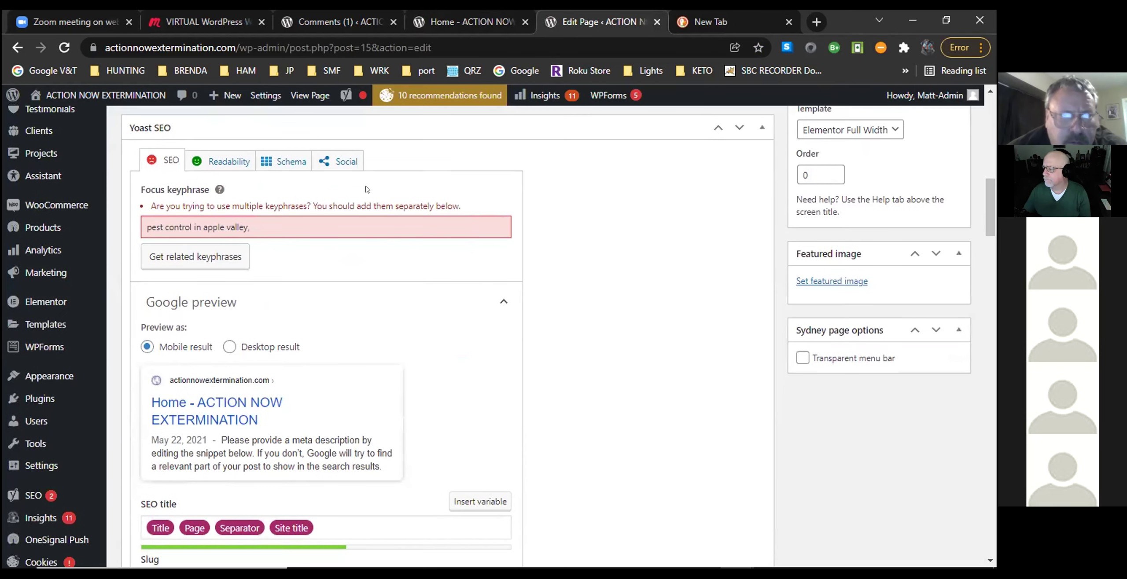
left_click(194, 261)
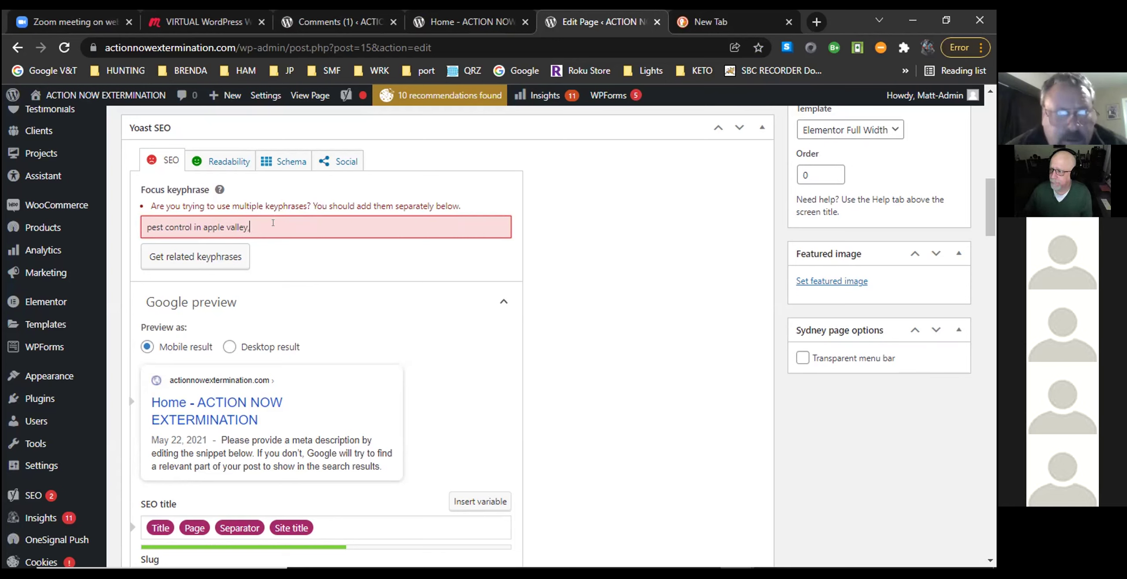
Replace the Home page's focus keyphrase with 'apple valley pest control'.
key("BackSpace")
key("BackSpace")
key("BackSpace")
key("BackSpace")
key("BackSpace")
key("BackSpace")
key("BackSpace")
key("BackSpace")
key("BackSpace")
key("BackSpace")
key("BackSpace")
key("BackSpace")
key("BackSpace")
key("BackSpace")
key("BackSpace")
key("BackSpace")
key("BackSpace")
key("BackSpace")
key("BackSpace")
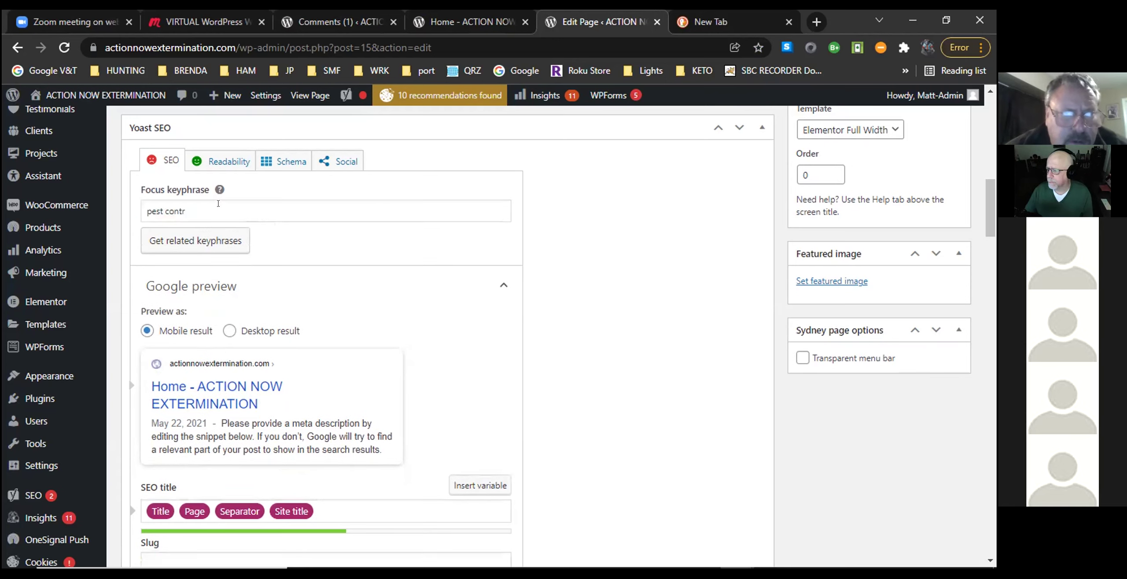
left_click(218, 204)
key("BackSpace")
key("BackSpace")
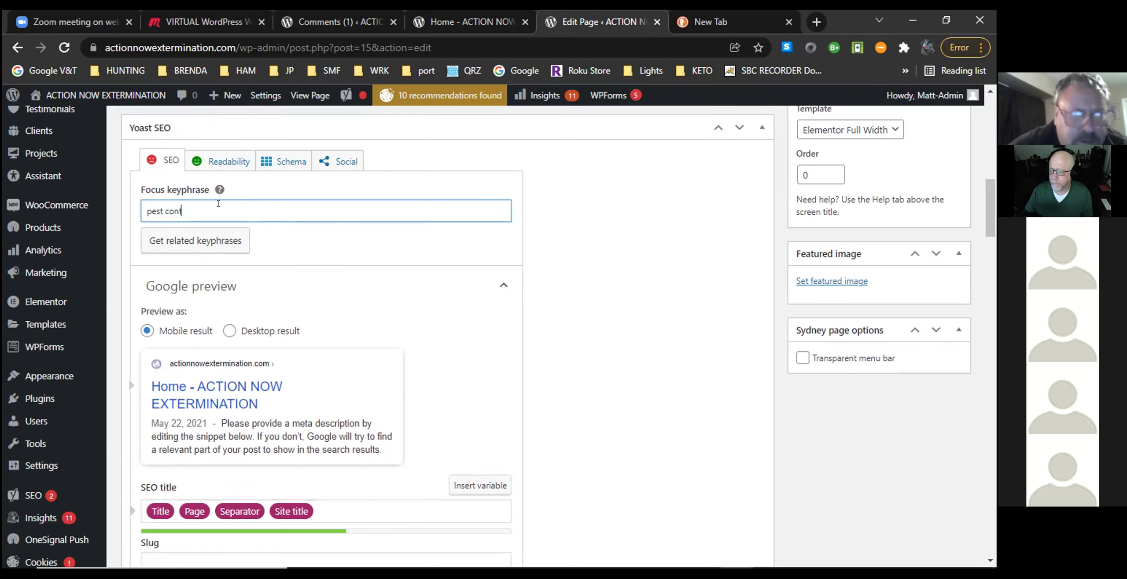
key("BackSpace")
key("BackSpace")
key("BackSpace")
key("BackSpace")
key("BackSpace")
key("BackSpace")
key("BackSpace")
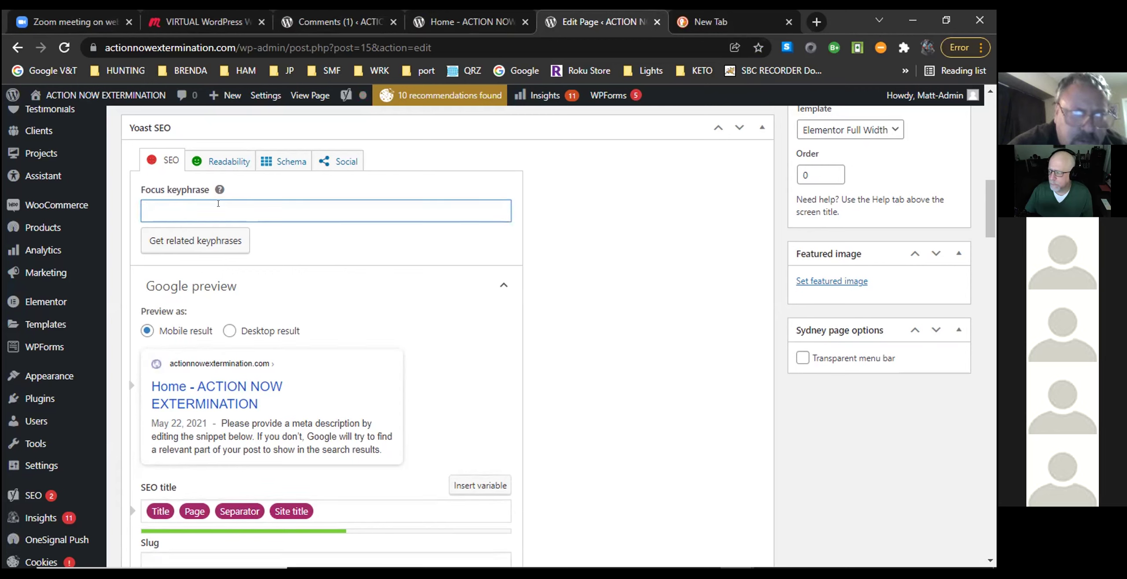
type("appl")
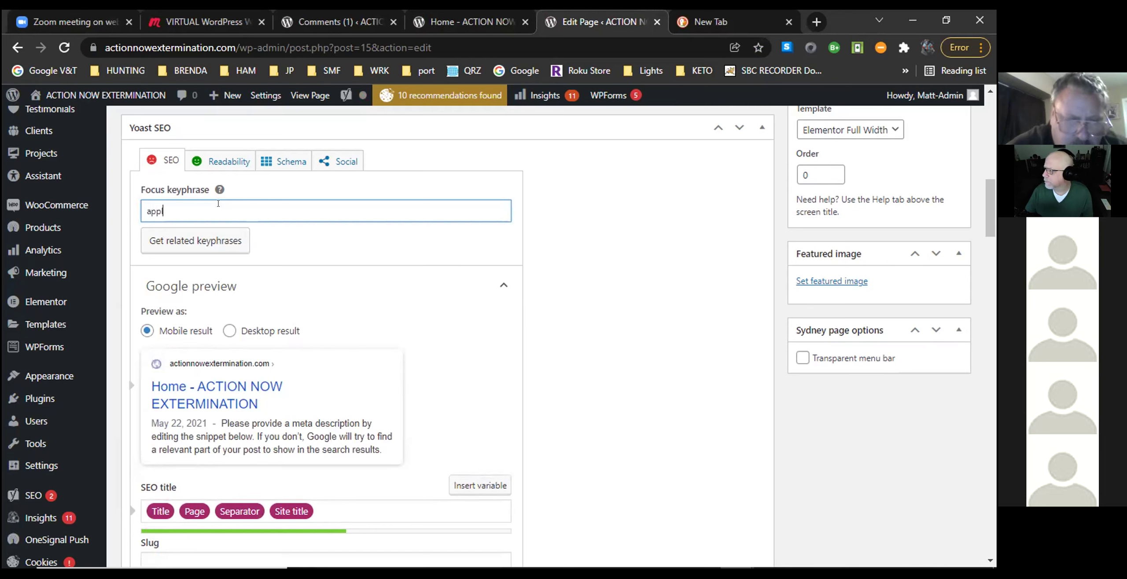
type("e v")
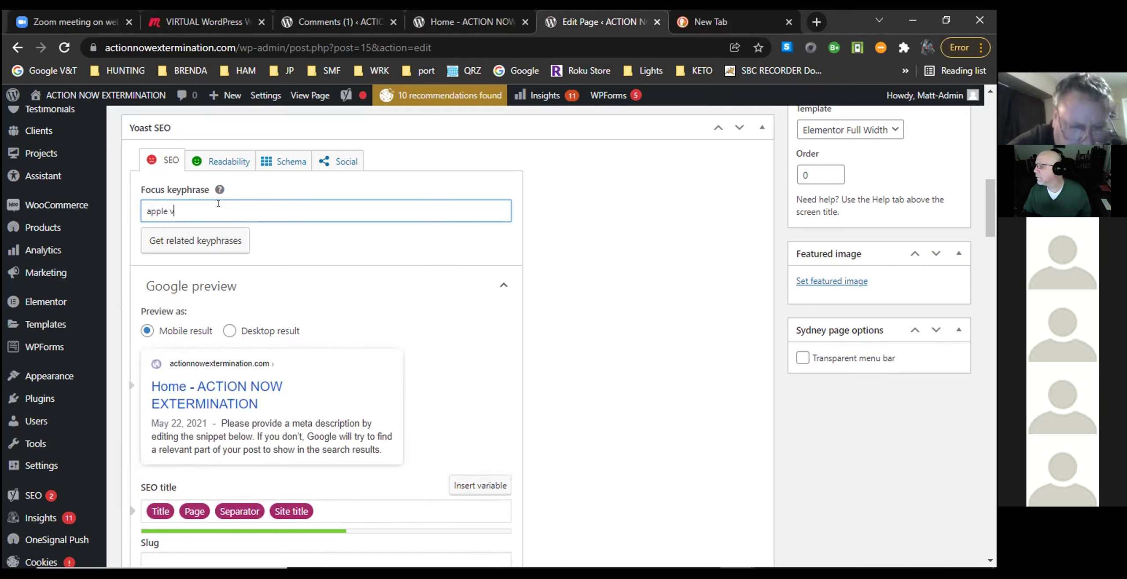
type("alley pest c")
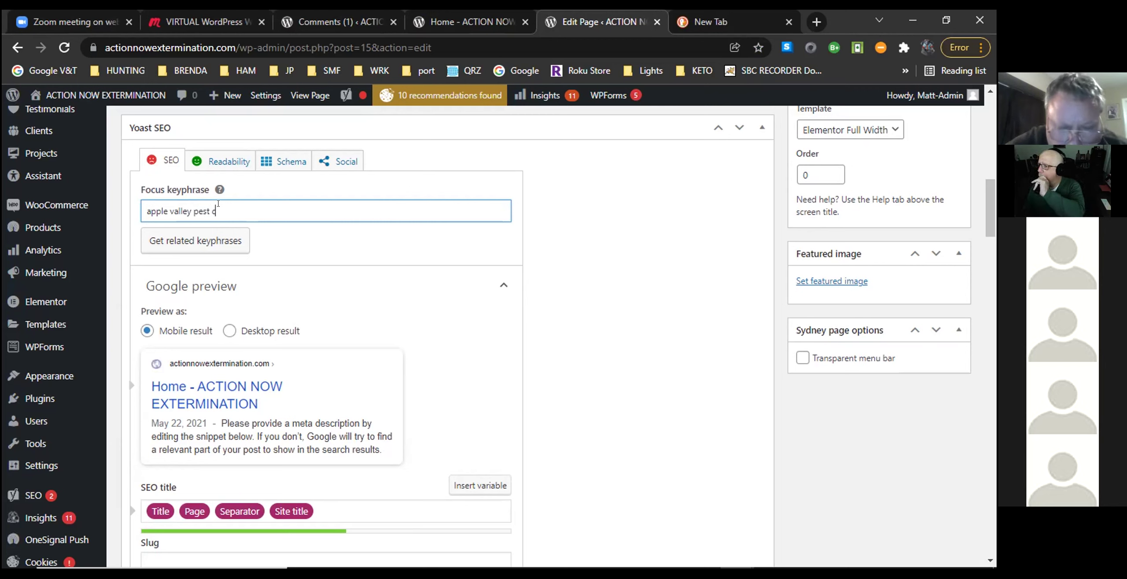
type("ontrol")
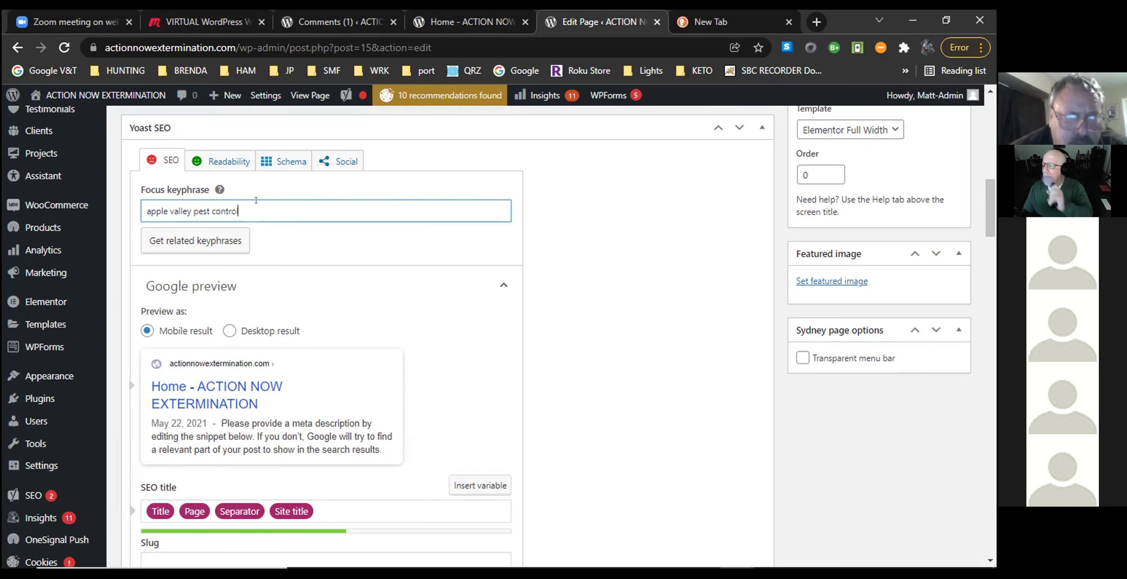
scroll(407, 298, "down", 2)
scroll(409, 298, "down", 2)
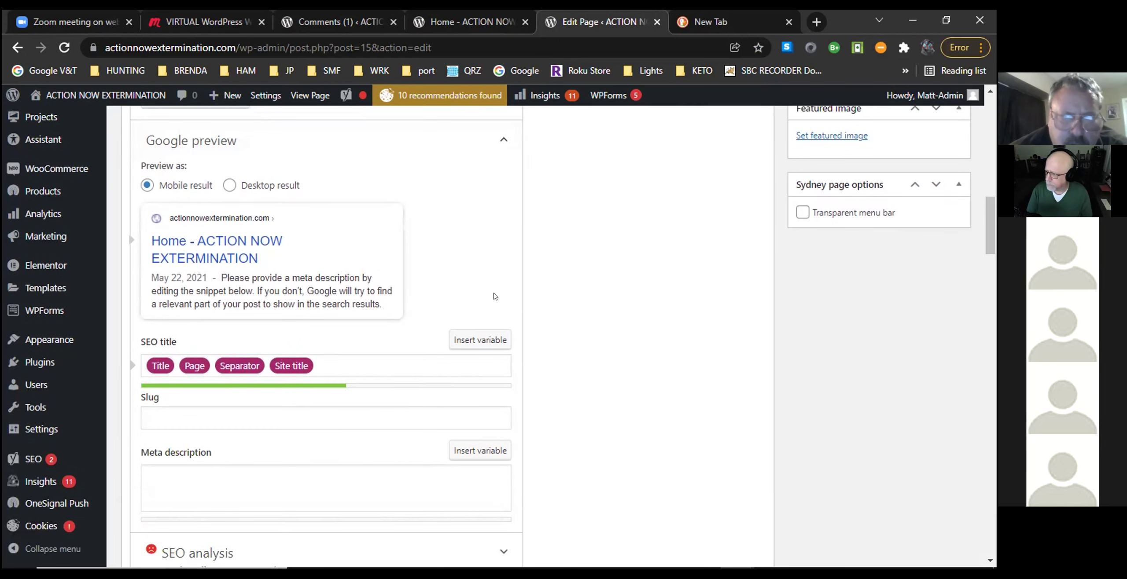
scroll(495, 297, "down", 10)
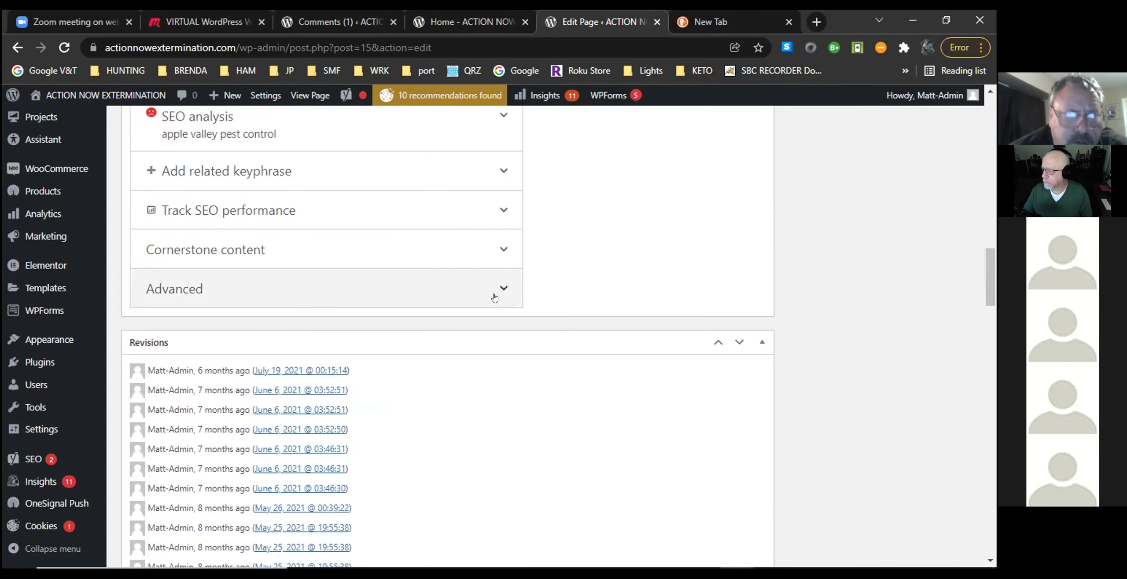
Clear the Title, Page, Separator and Site title variables from the Home page's SEO title.
scroll(461, 298, "up", 6)
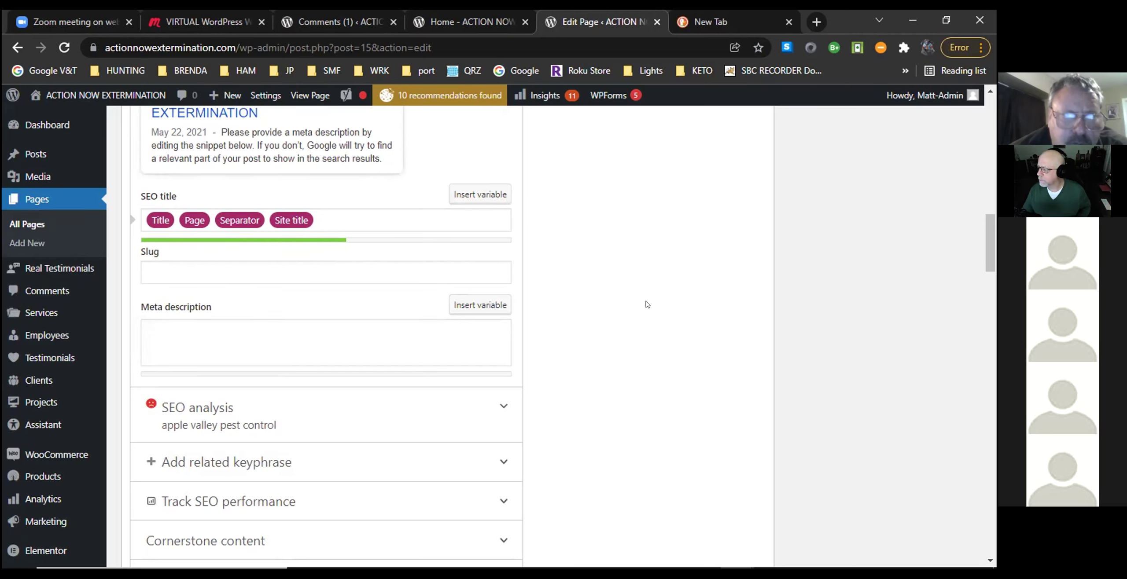
left_click_drag(990, 232, 990, 229)
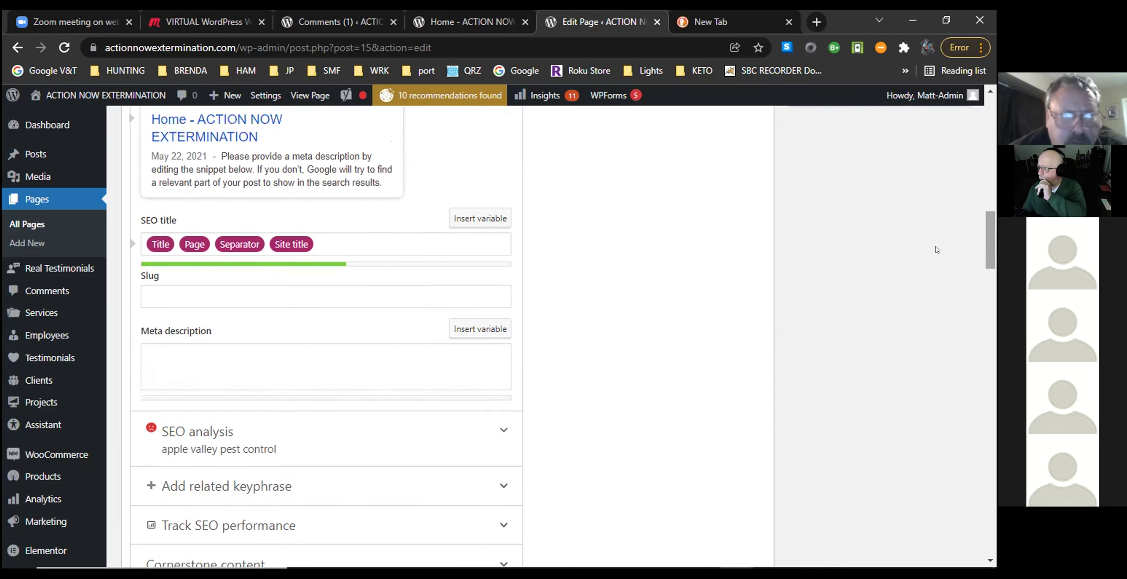
left_click(313, 238)
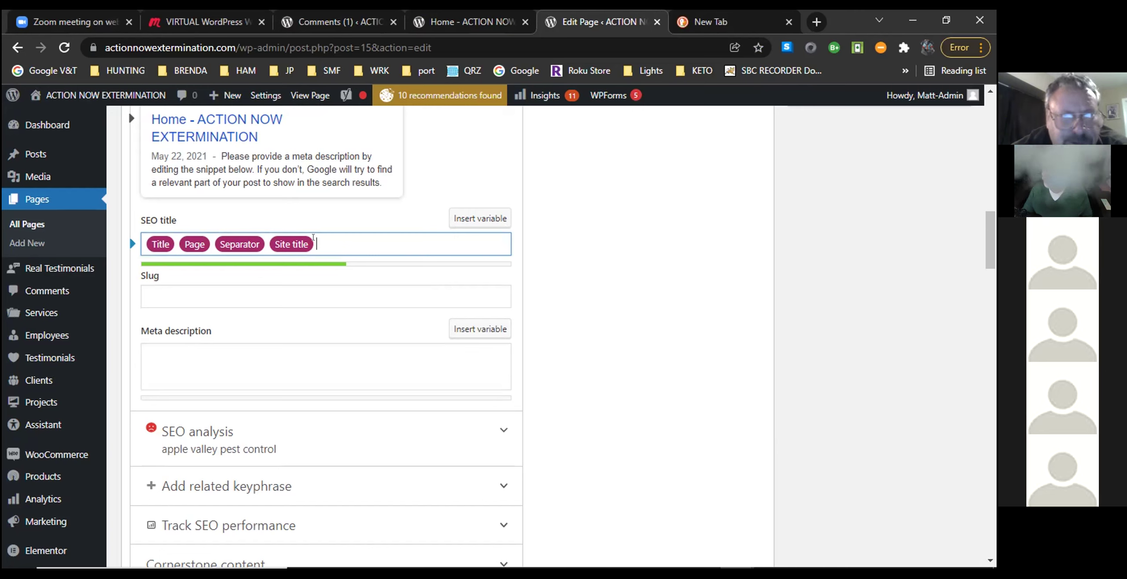
key("BackSpace")
key("BackSpace")
key("BackSpace")
key("BackSpace")
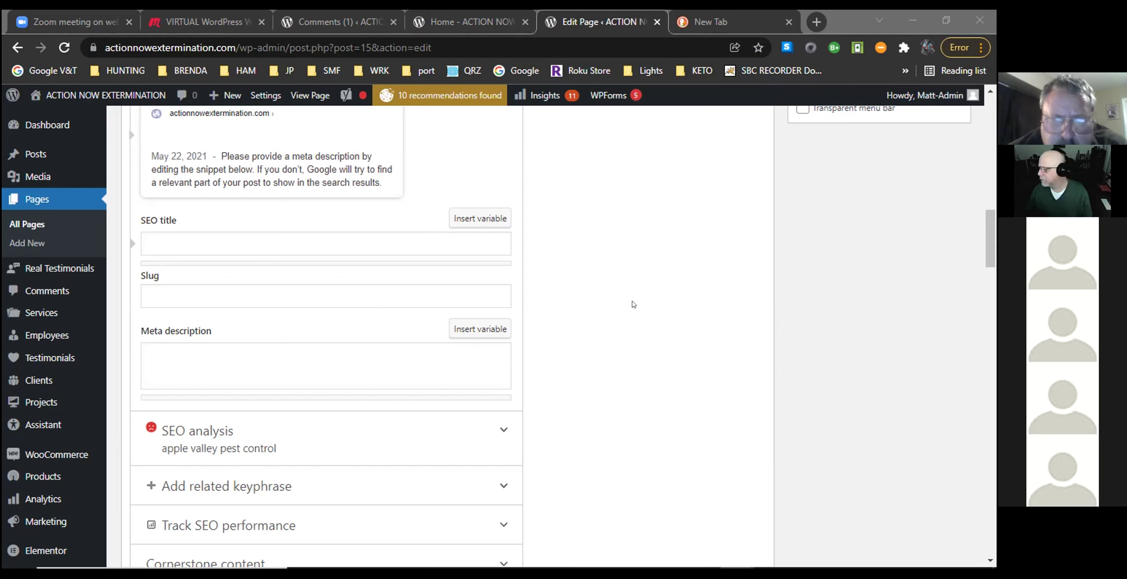
Paste 'Apple Valley Pest Control | Action Now Extermination' as the Home page's SEO title.
right_click(147, 236)
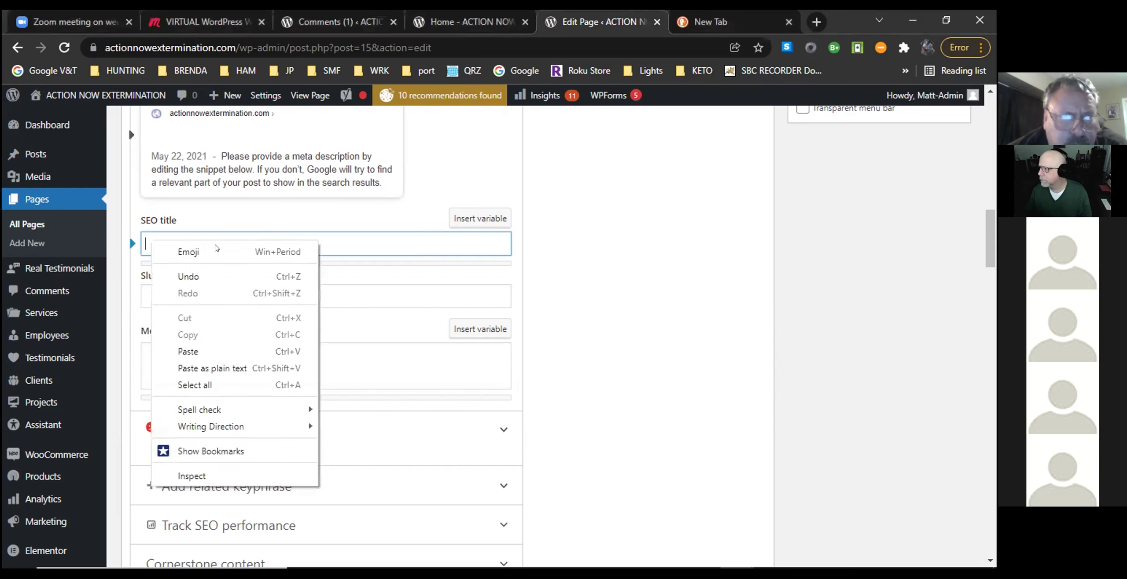
left_click(188, 351)
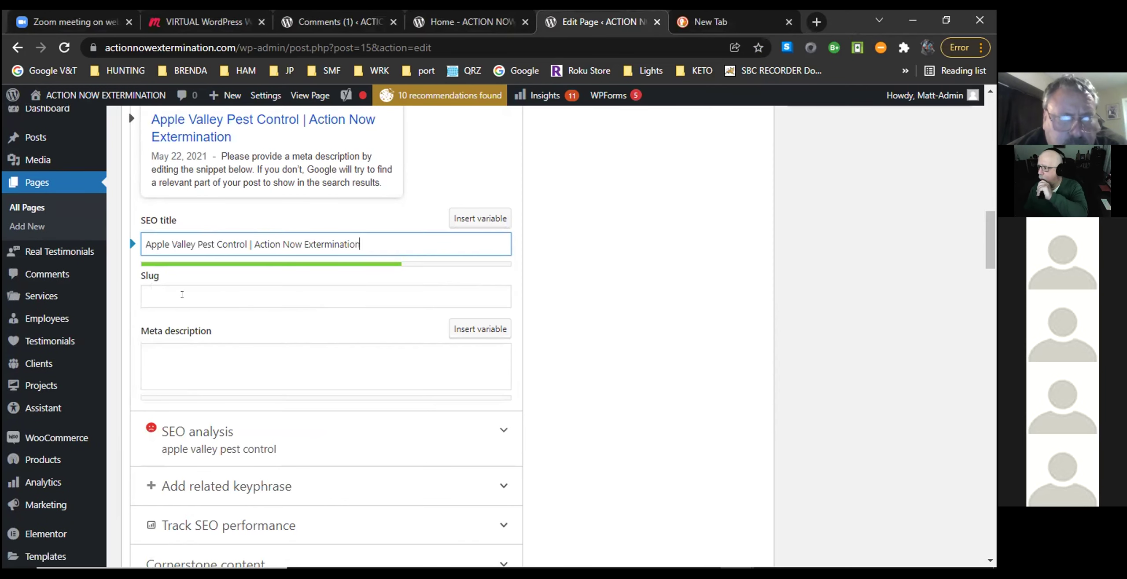
left_click(182, 294)
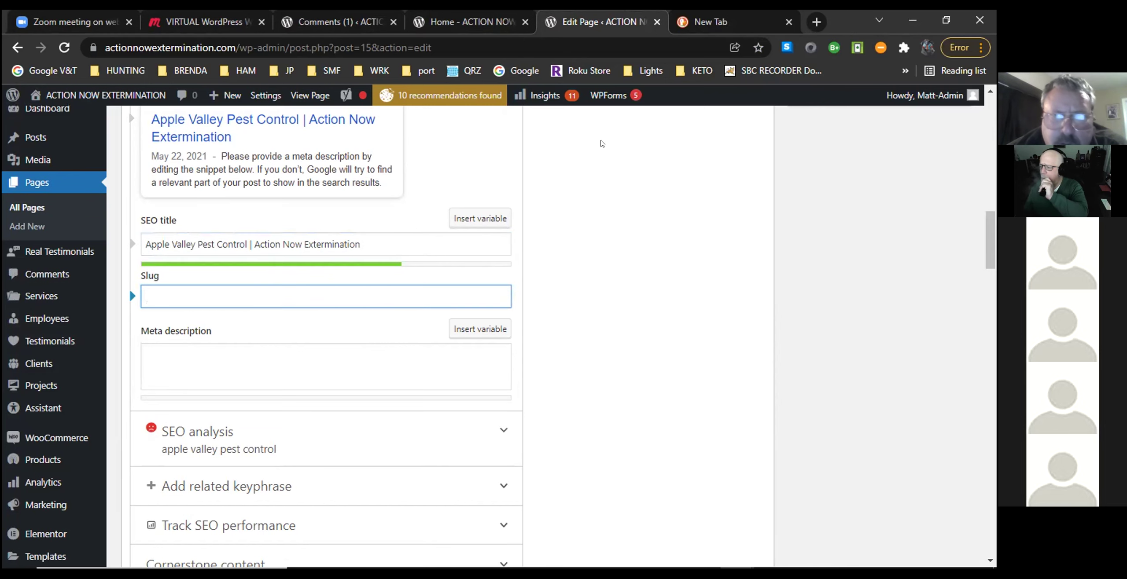
left_click(601, 135)
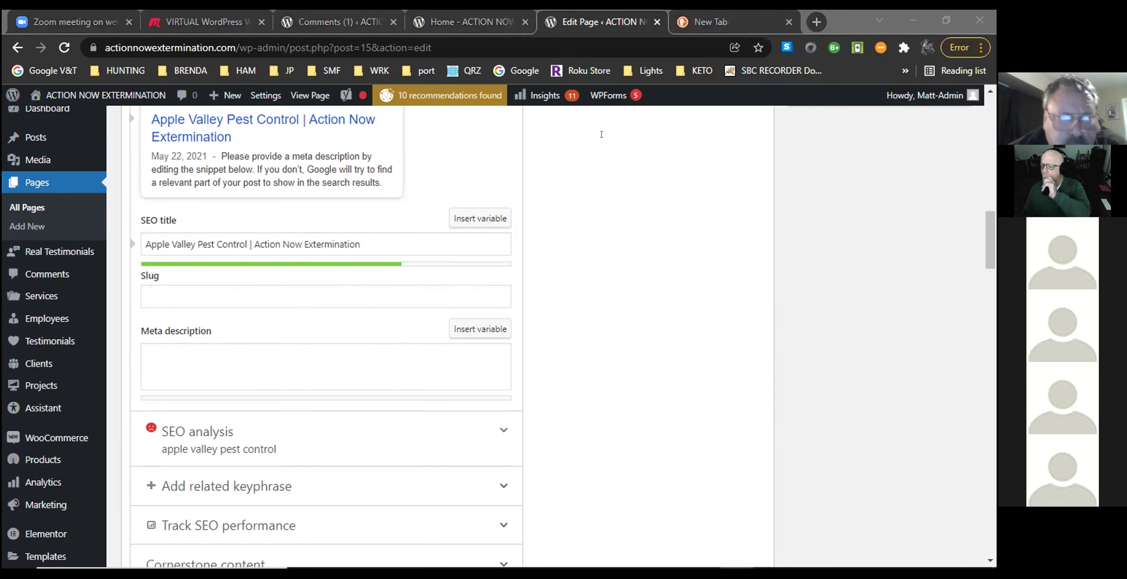
scroll(670, 339, "up", 3)
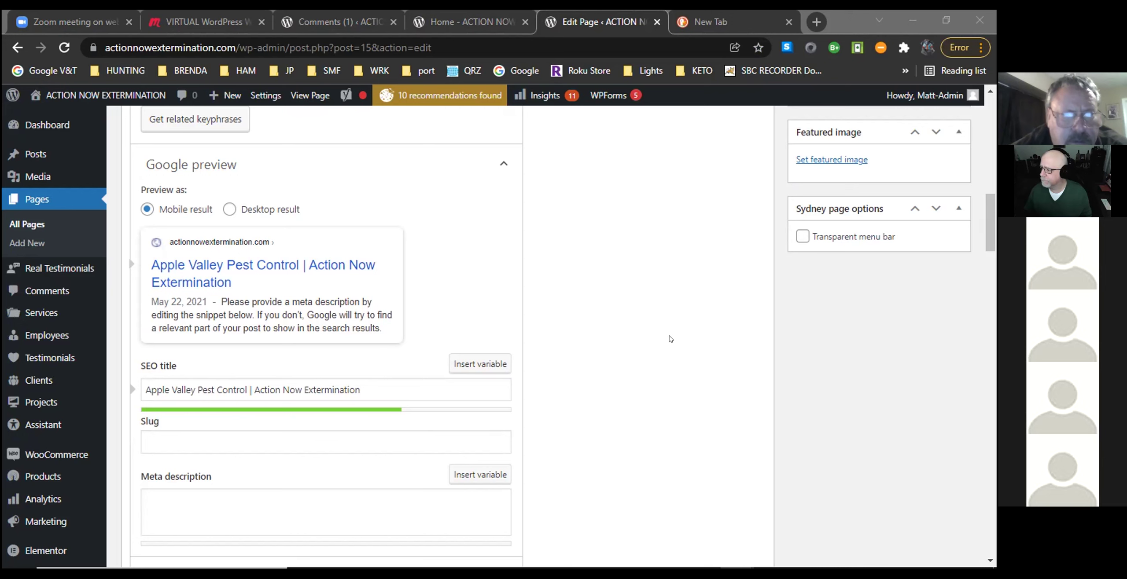
scroll(645, 377, "down", 3)
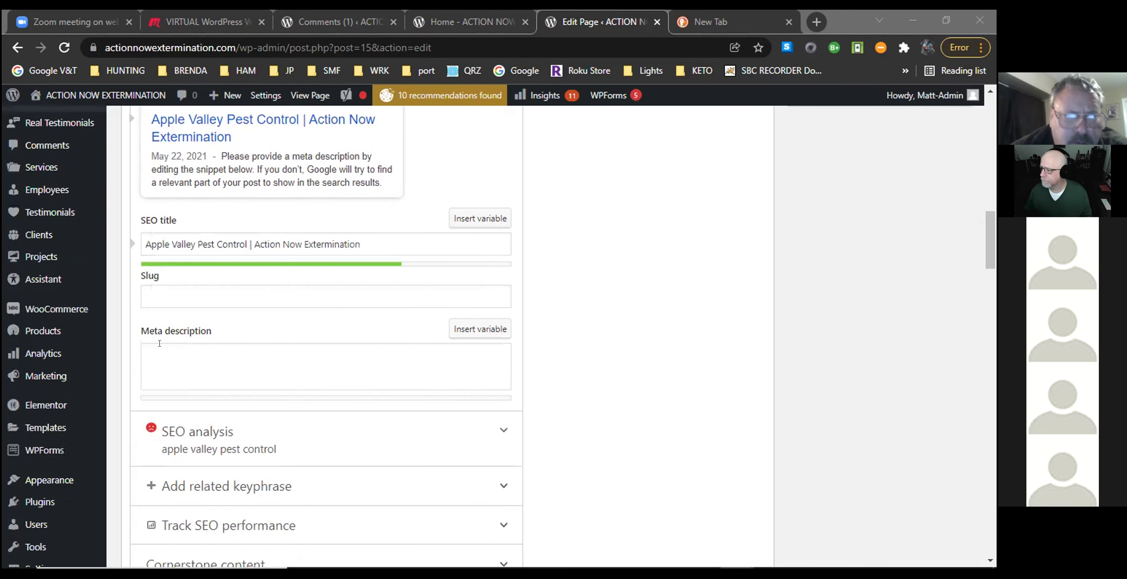
left_click(158, 353)
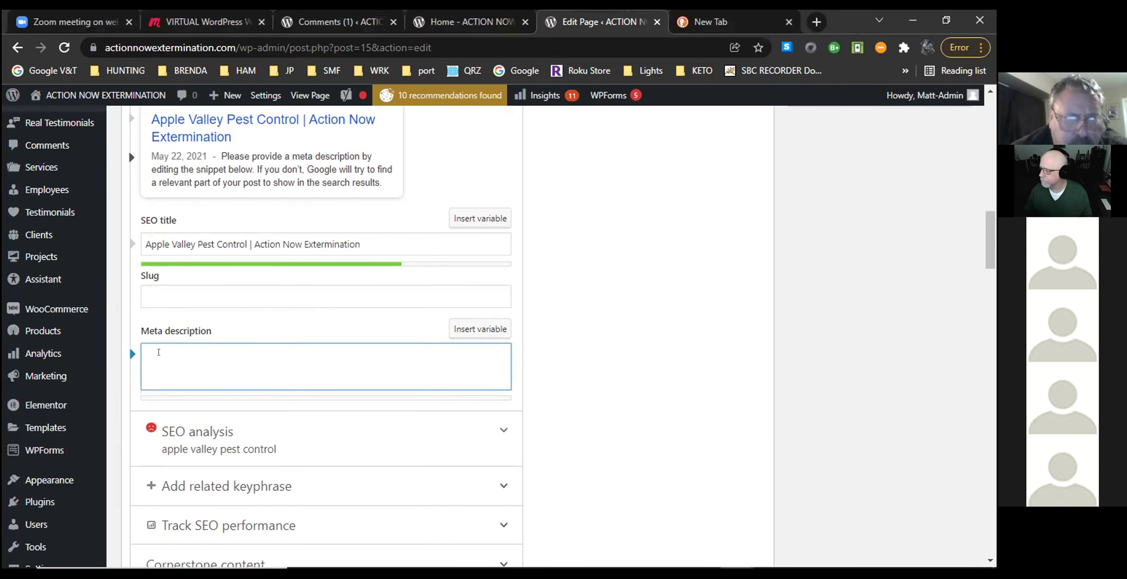
scroll(138, 307, "down", 2)
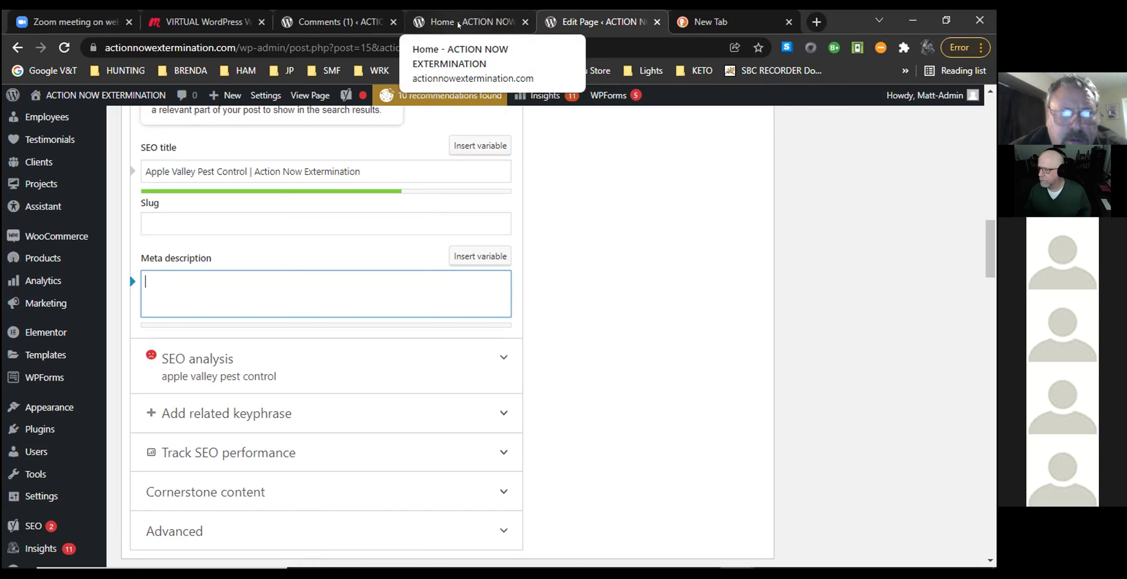
Copy the problem-solver sentence from the live About The Company page.
left_click(458, 25)
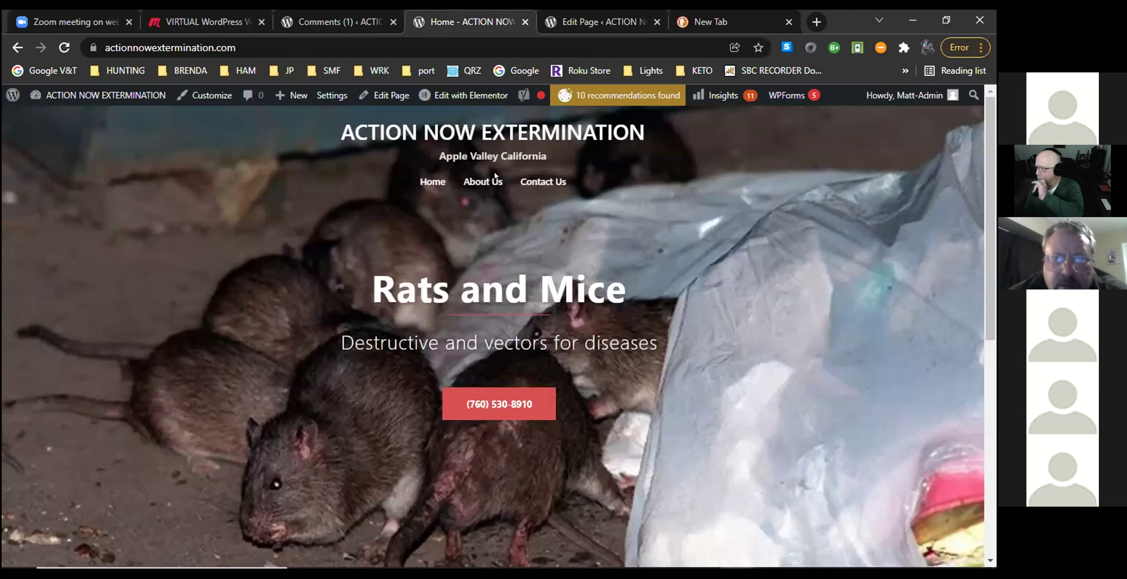
left_click(475, 181)
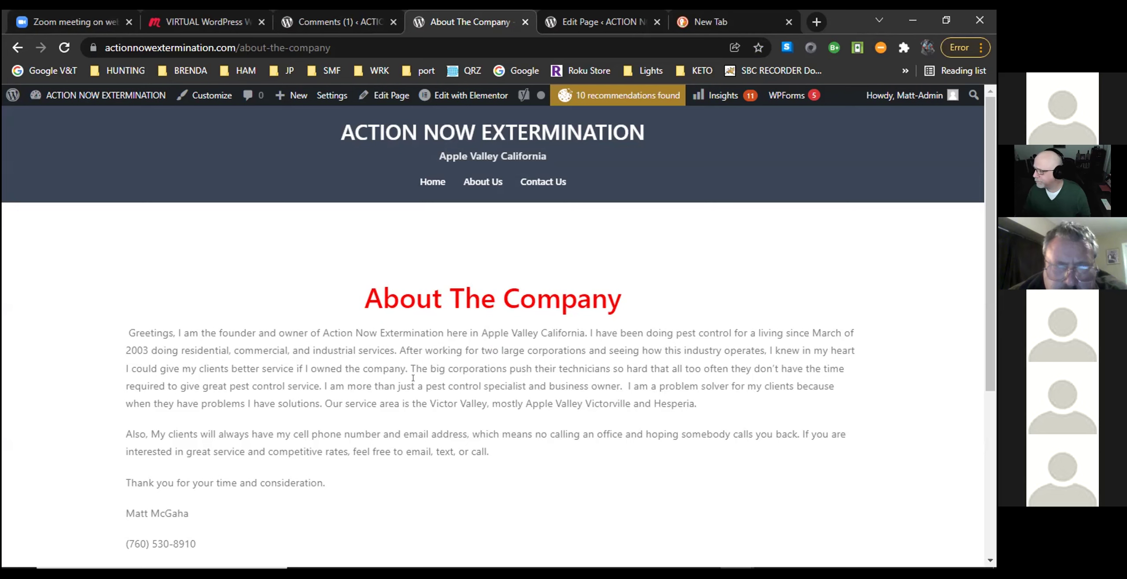
left_click_drag(320, 386, 706, 398)
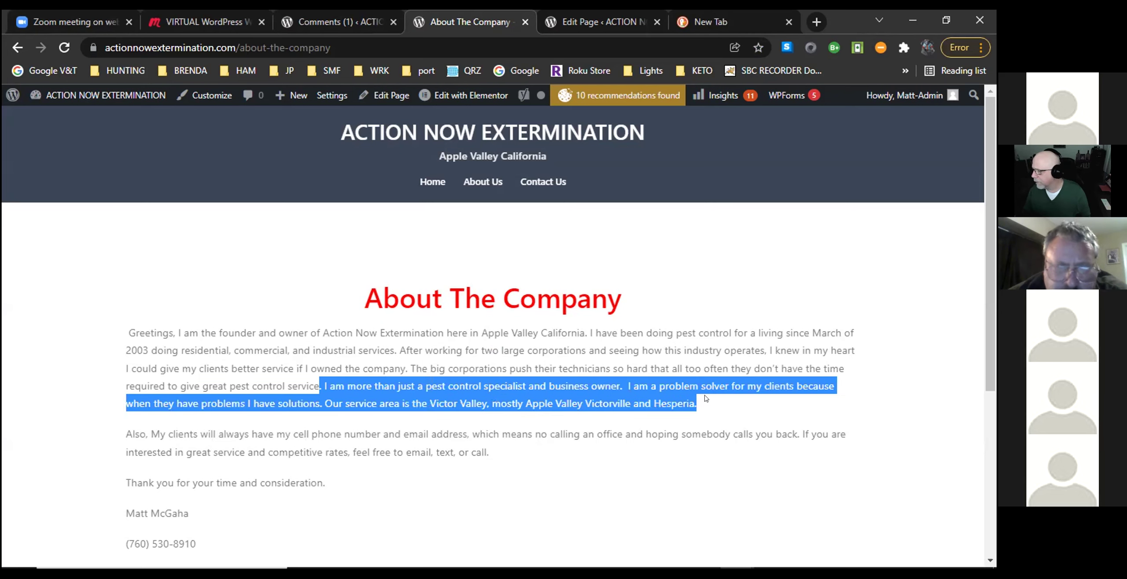
left_click(706, 398)
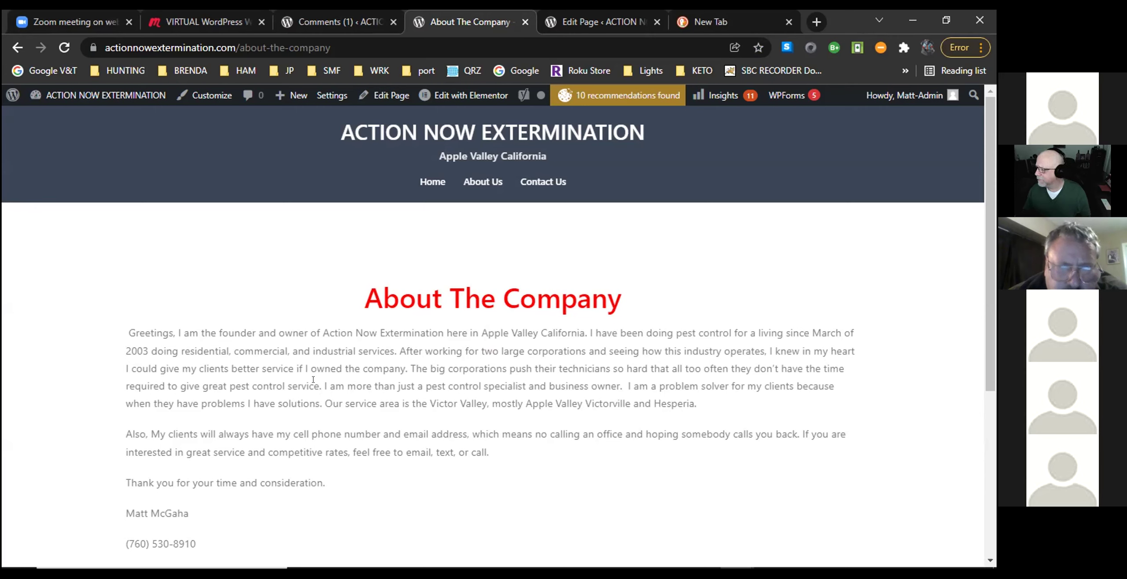
left_click_drag(322, 384, 406, 377)
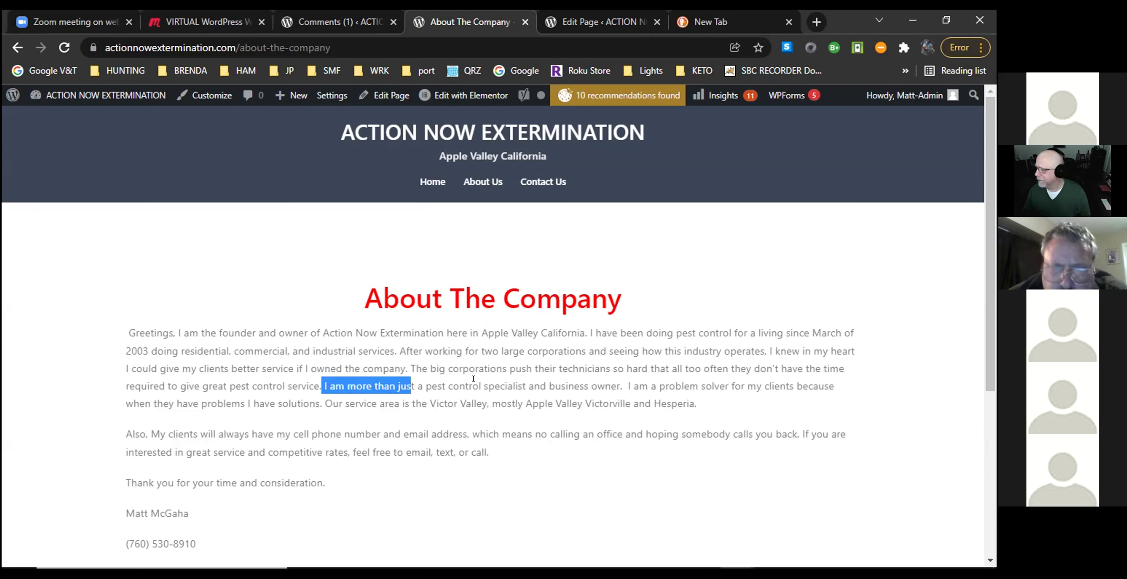
left_click(617, 378)
left_click_drag(622, 386, 314, 399)
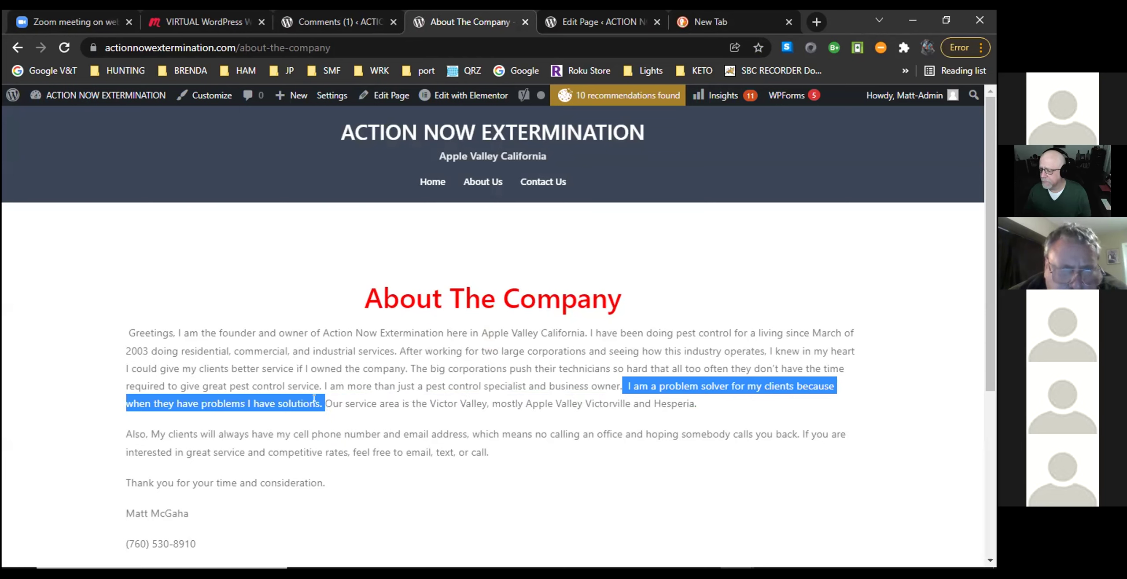
right_click(705, 389)
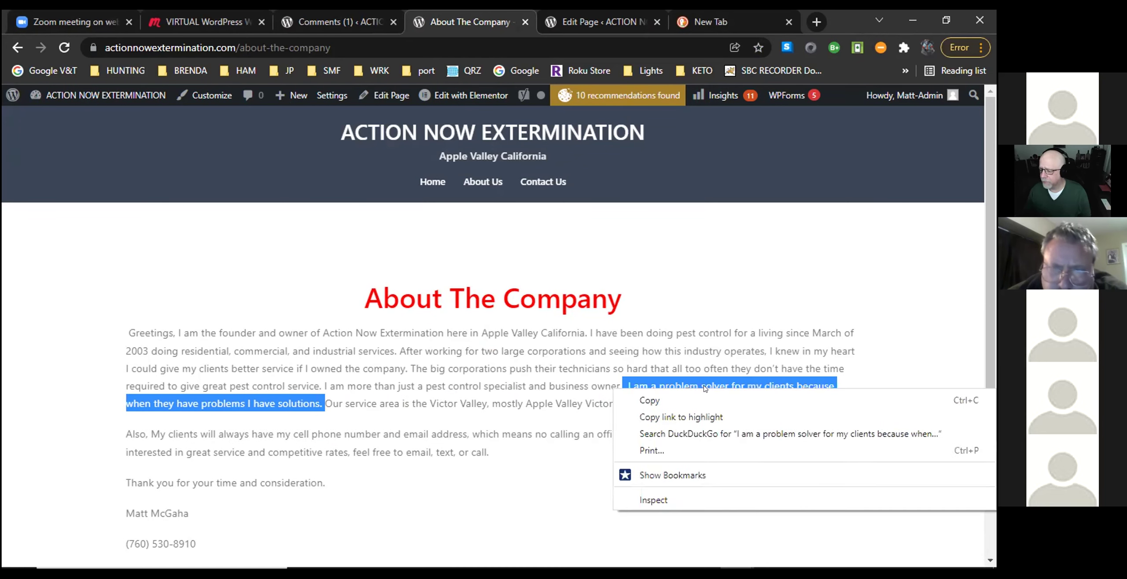
left_click(649, 400)
left_click(761, 410)
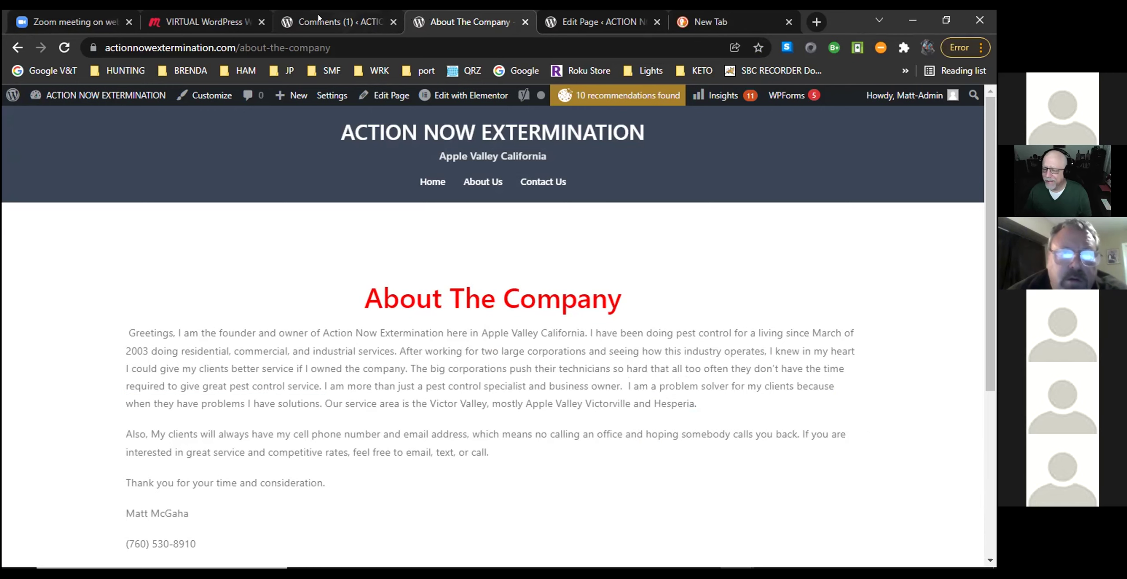
Paste the copied 'I am a problem solver…' sentence into the Home page's empty Yoast meta description.
left_click(334, 22)
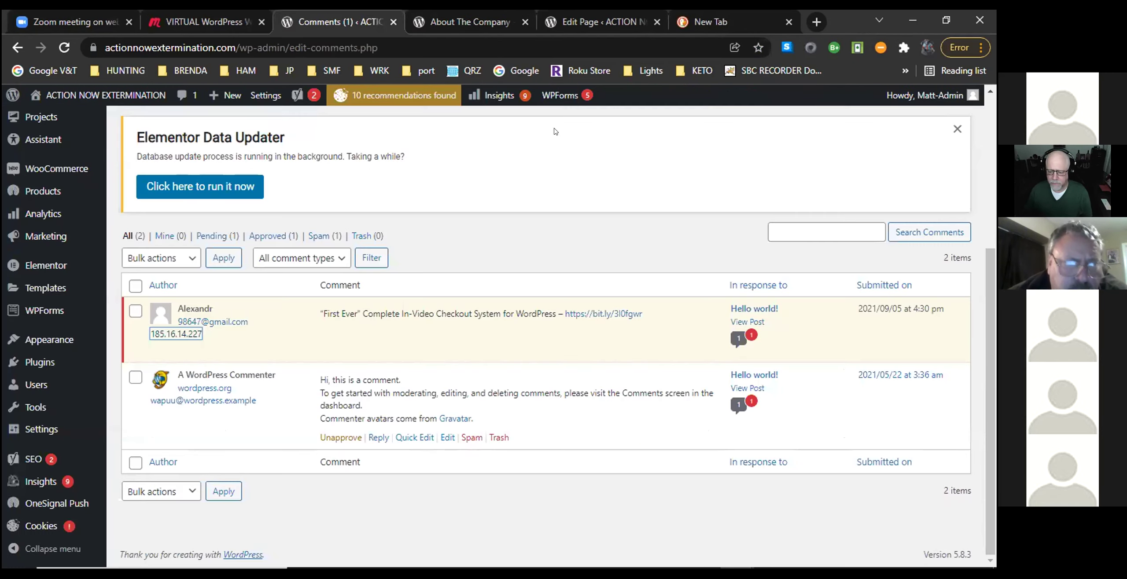
left_click(599, 21)
left_click(182, 284)
right_click(182, 284)
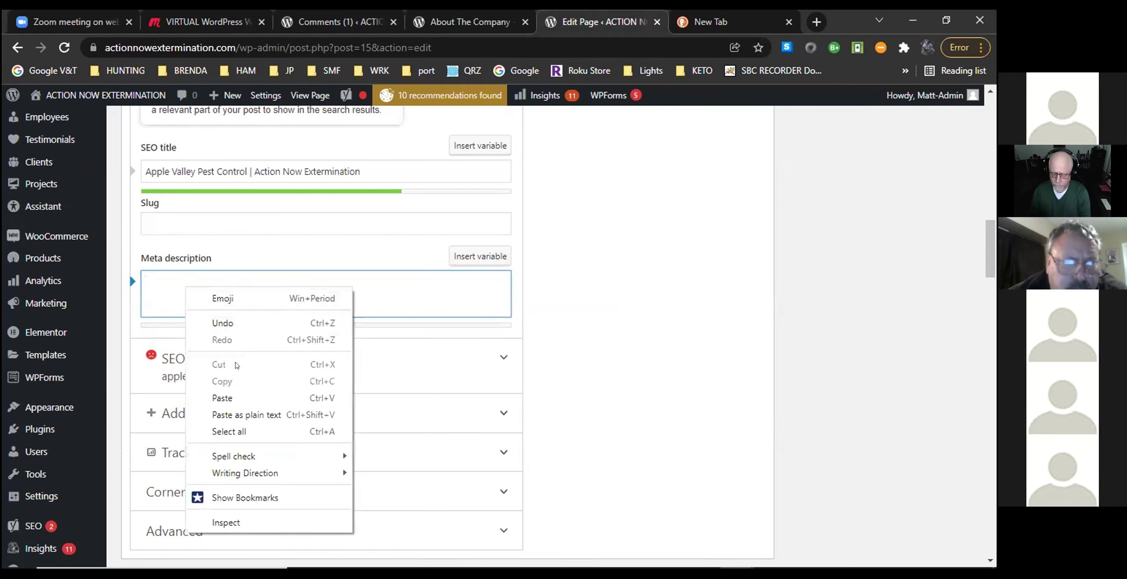
left_click(228, 398)
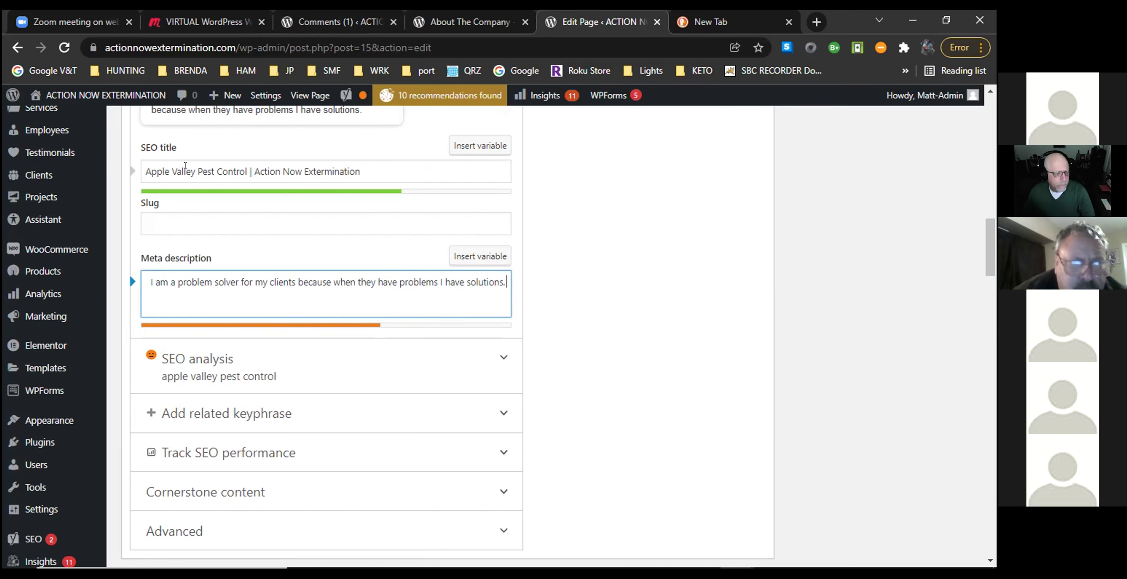
Replace 'Apple Valley' after 'Pest Control' in the SEO title with 'victor valley'.
left_click(194, 169)
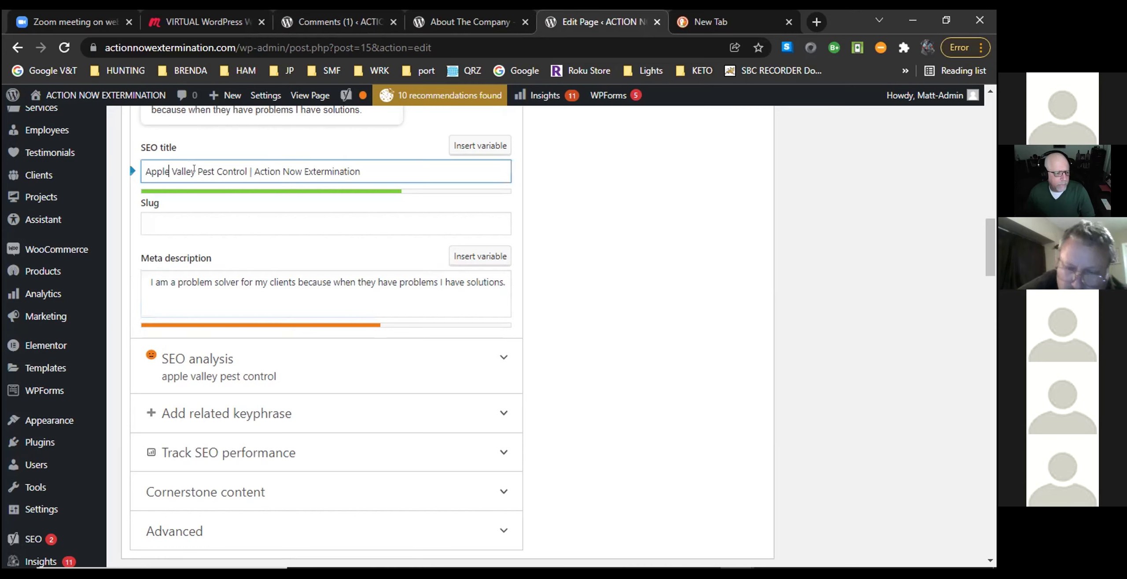
key("BackSpace")
key("BackSpace")
key("BackSpace")
key("BackSpace")
key("BackSpace")
key("BackSpace")
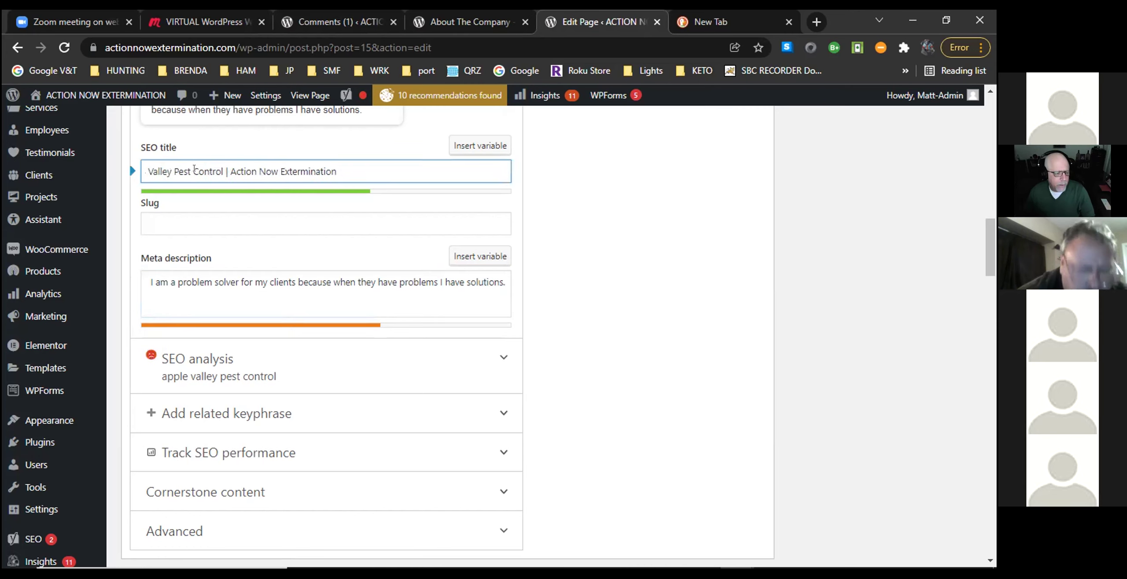
type("Victo")
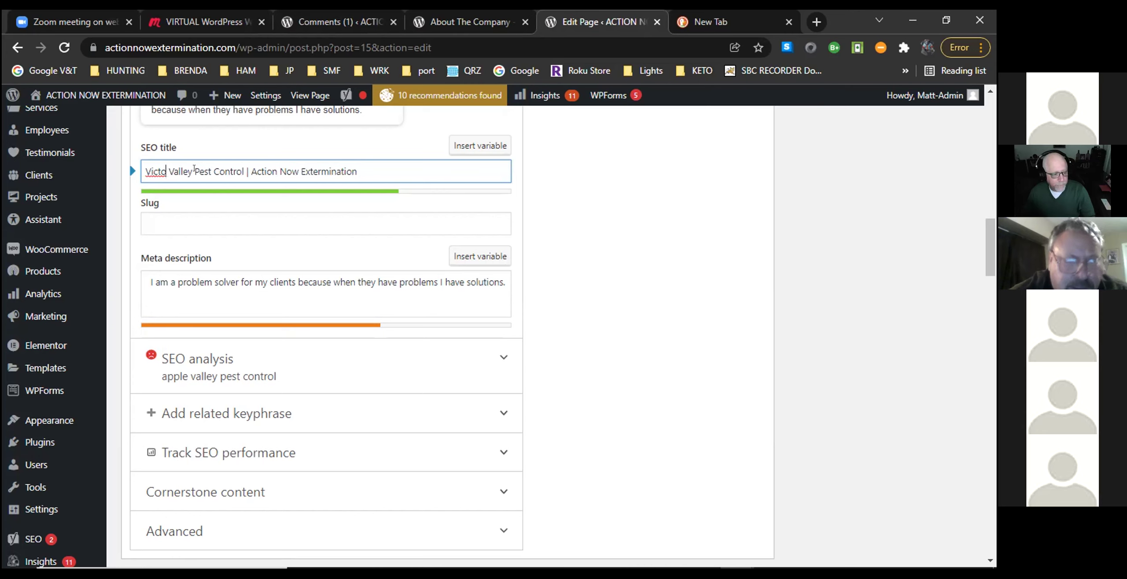
type("r")
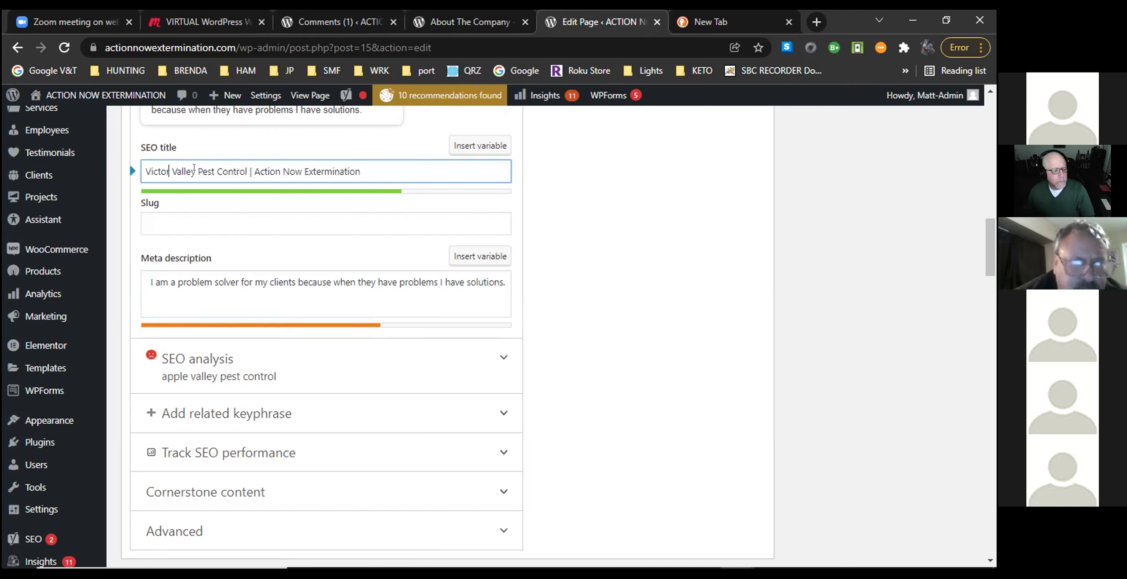
left_click_drag(197, 171, 125, 165)
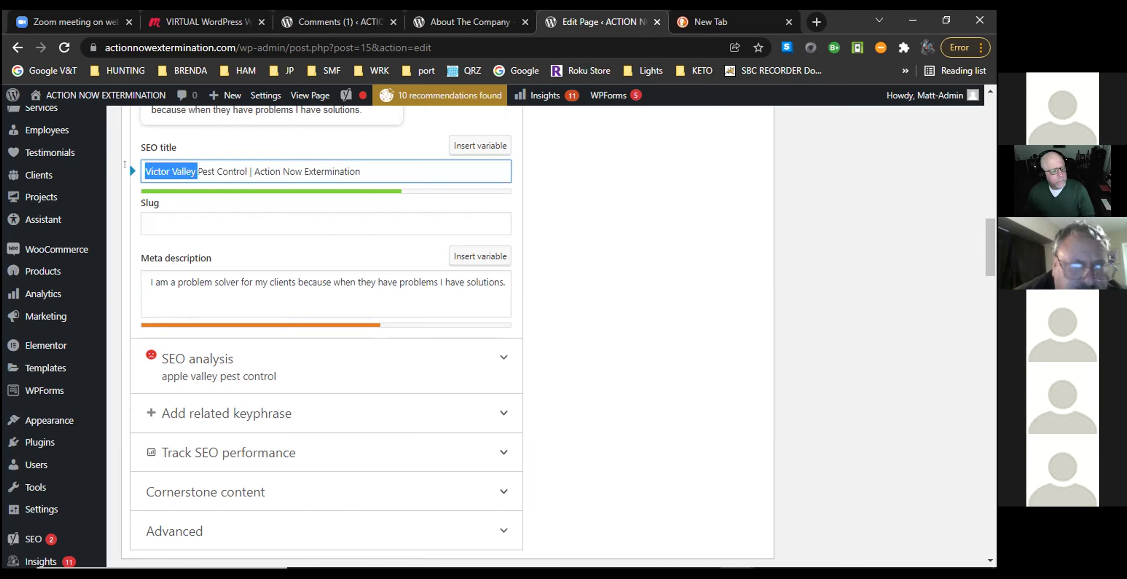
key("BackSpace")
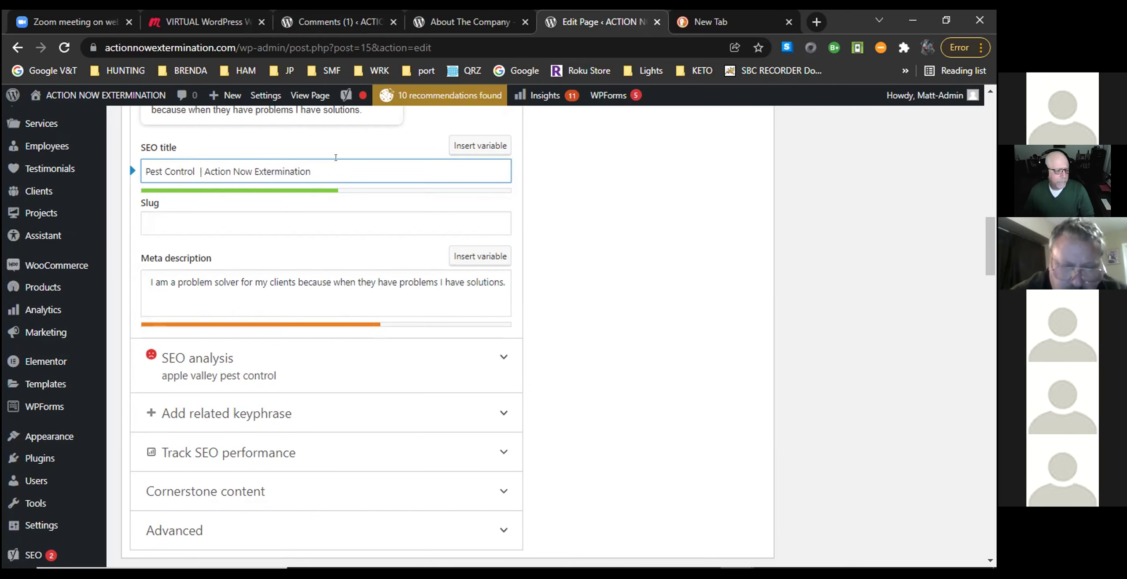
type("vic")
type("tor va")
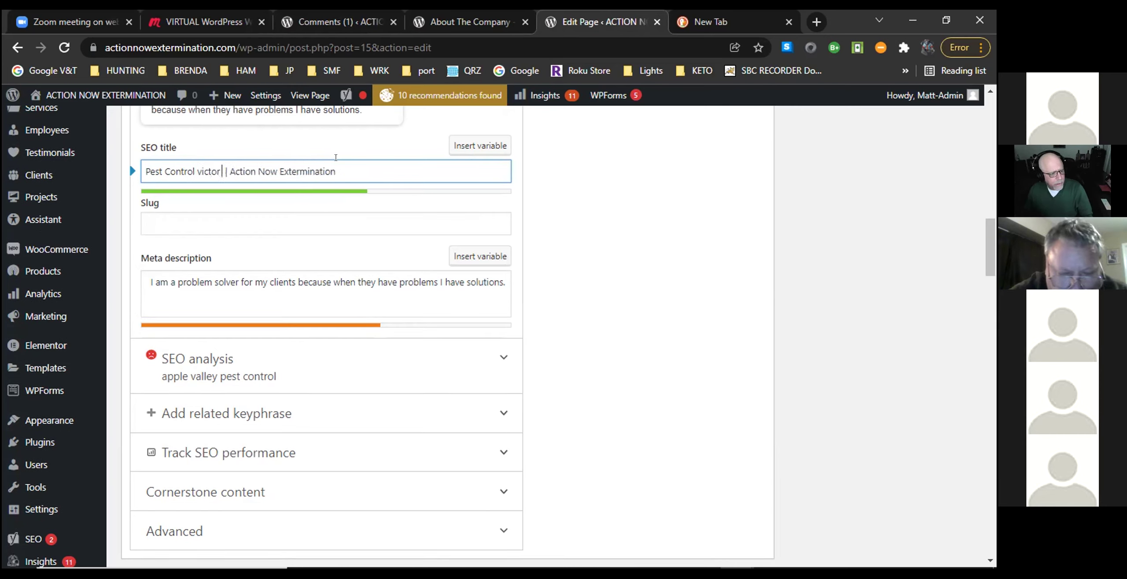
type("lley")
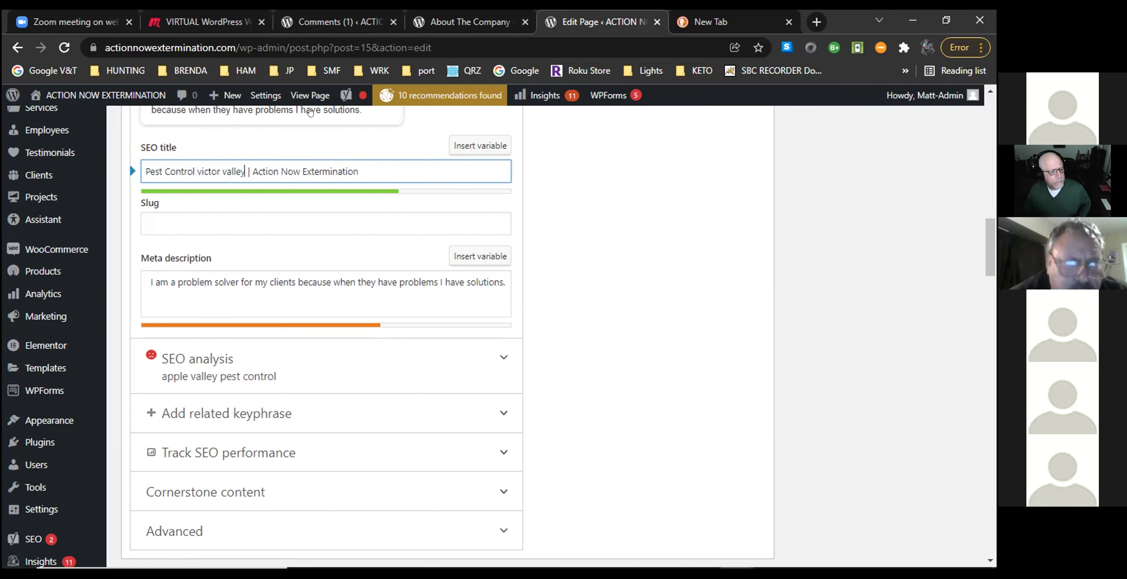
Capitalise both words so the title reads 'Pest Control Victor Valley | Action Now Extermination'.
left_click(225, 171)
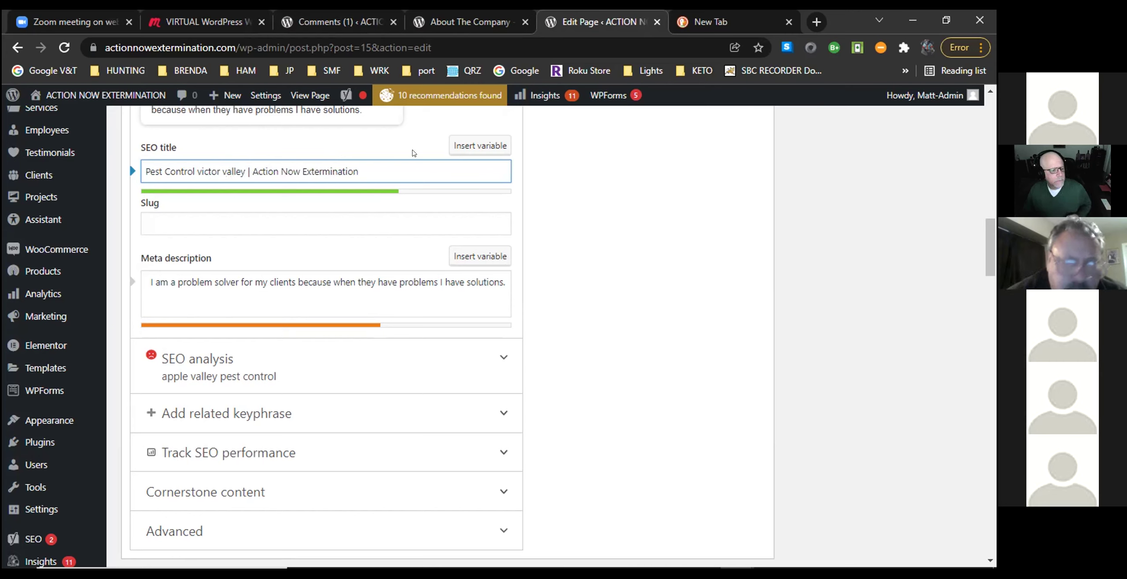
key("BackSpace")
type("V")
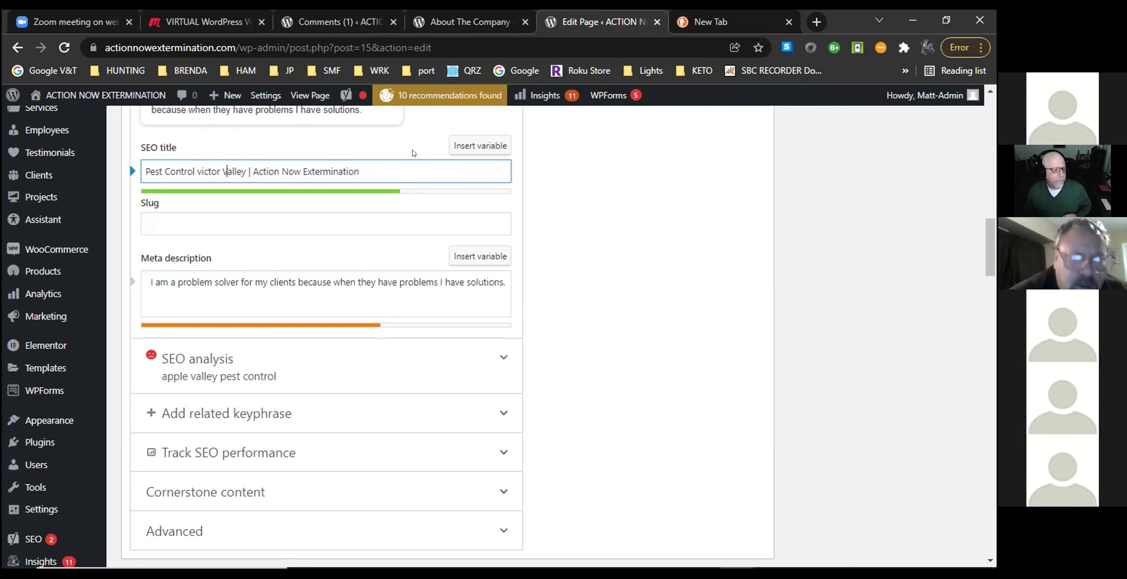
left_click(197, 171)
key("BackSpace")
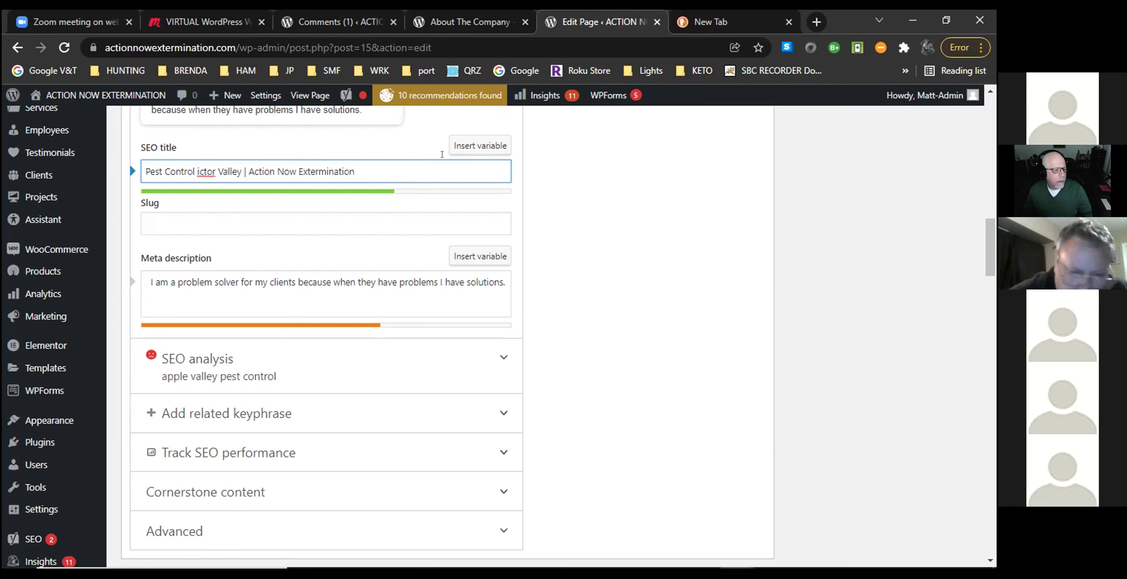
type("V")
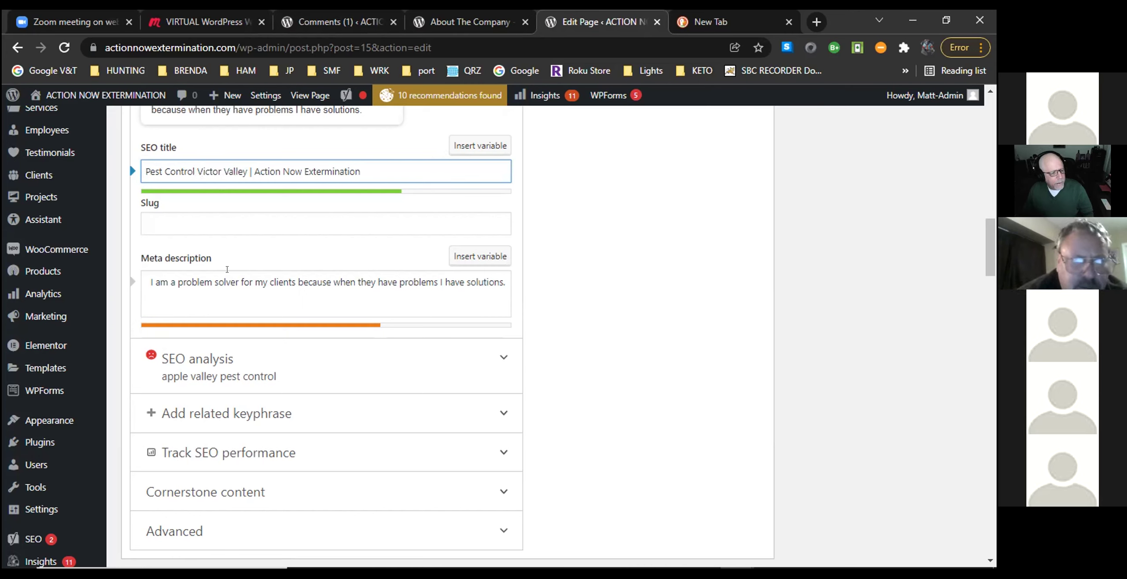
left_click(185, 217)
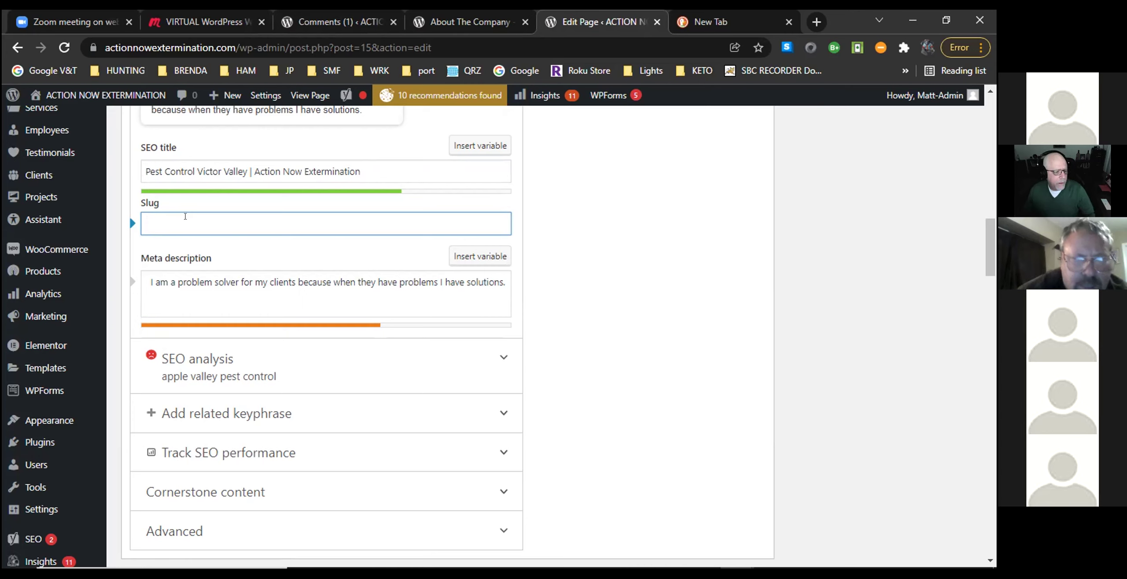
left_click(181, 294)
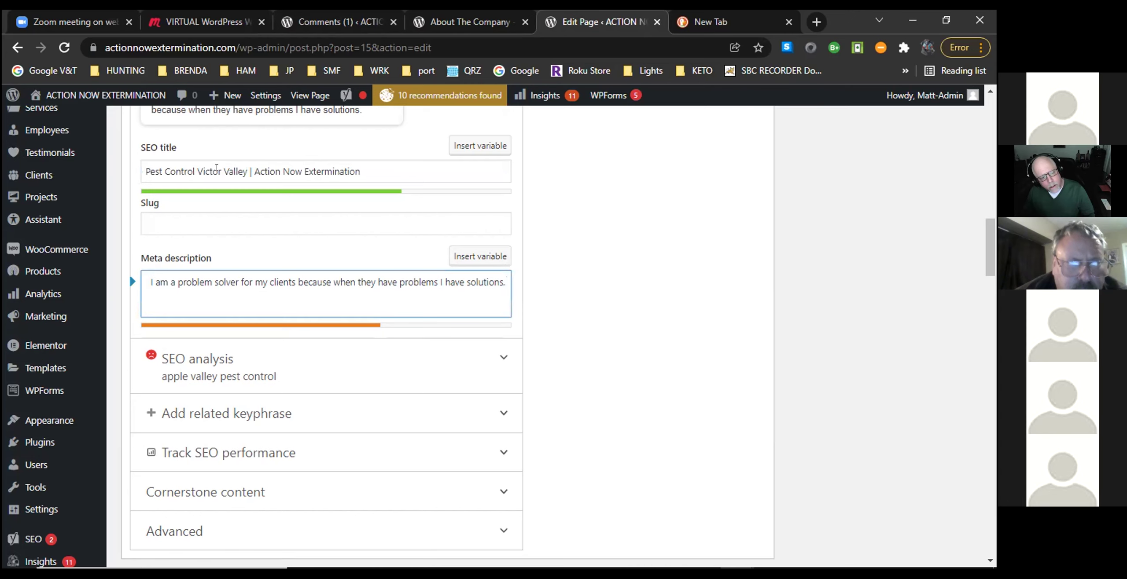
left_click(216, 168)
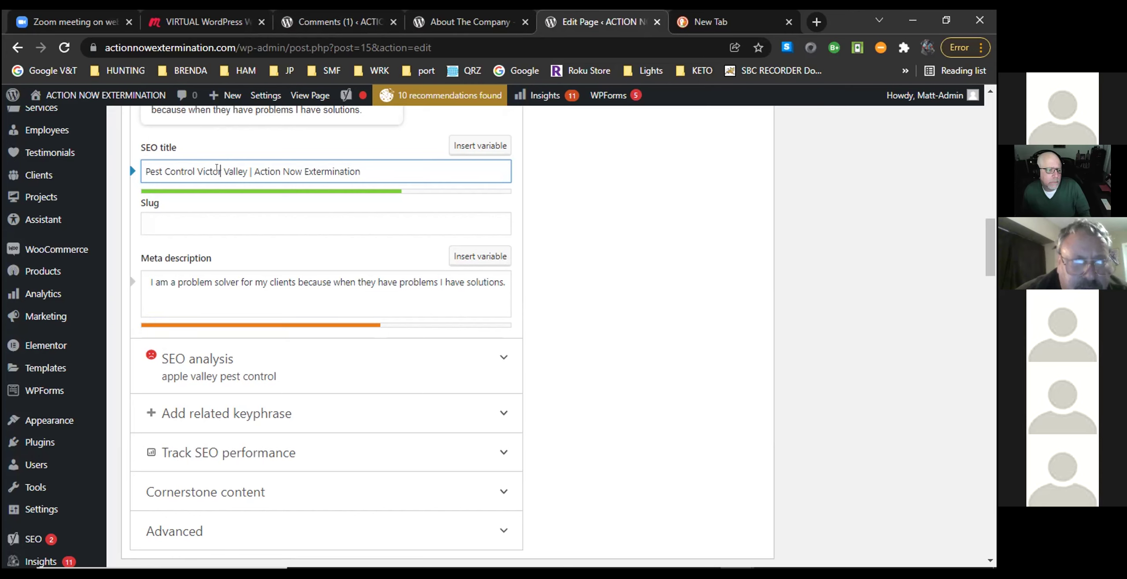
Change the SEO title to read 'Victorville Apple Valley Area' after 'Pest Control'.
key("BackSpace")
key("BackSpace")
key("BackSpace")
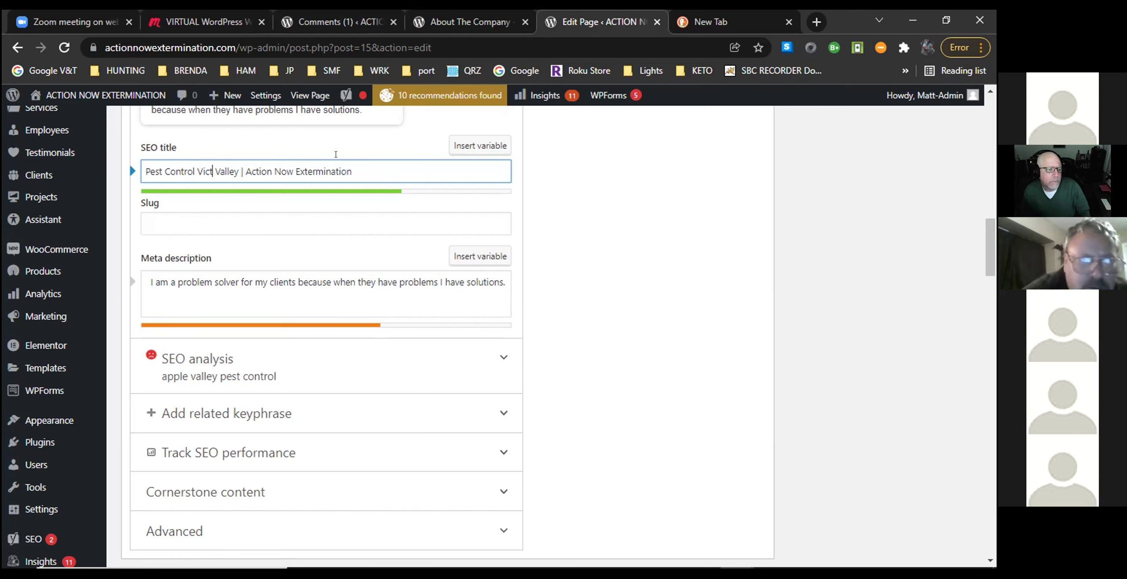
type("torv")
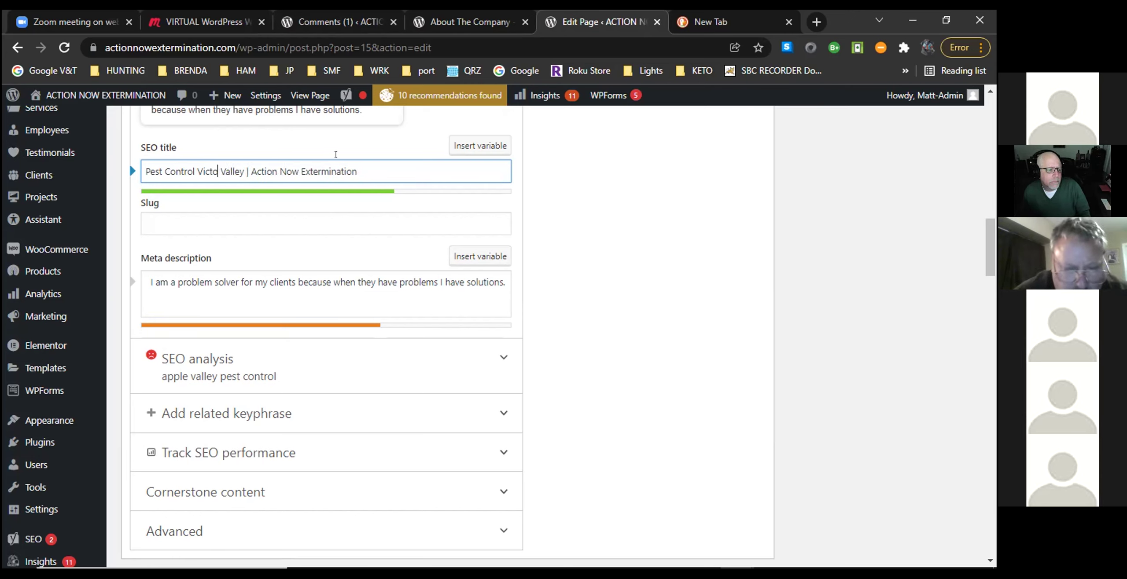
type("ille")
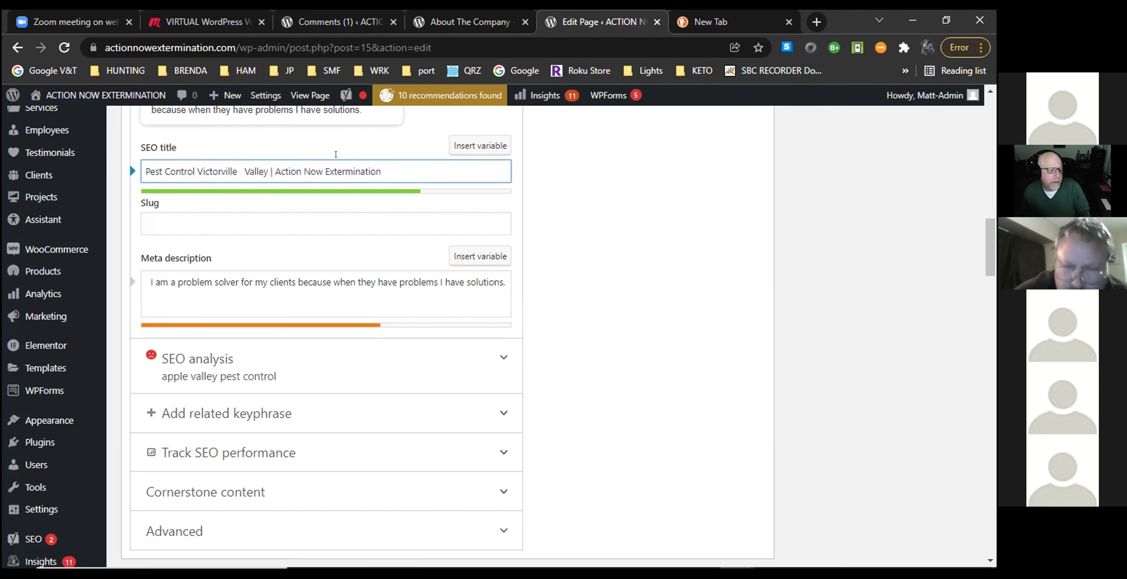
type(" A")
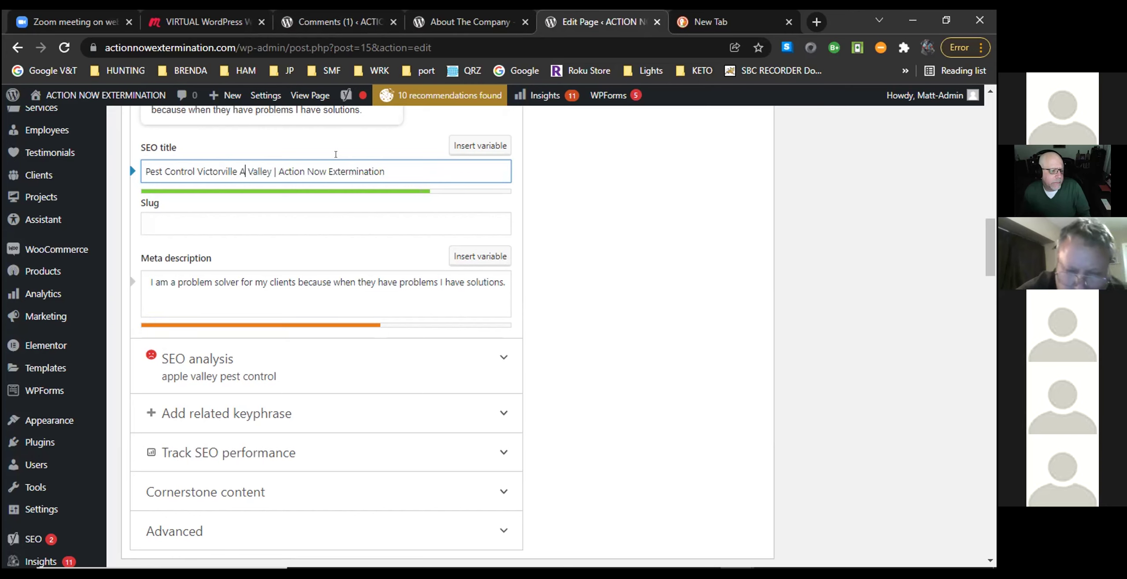
type("pple")
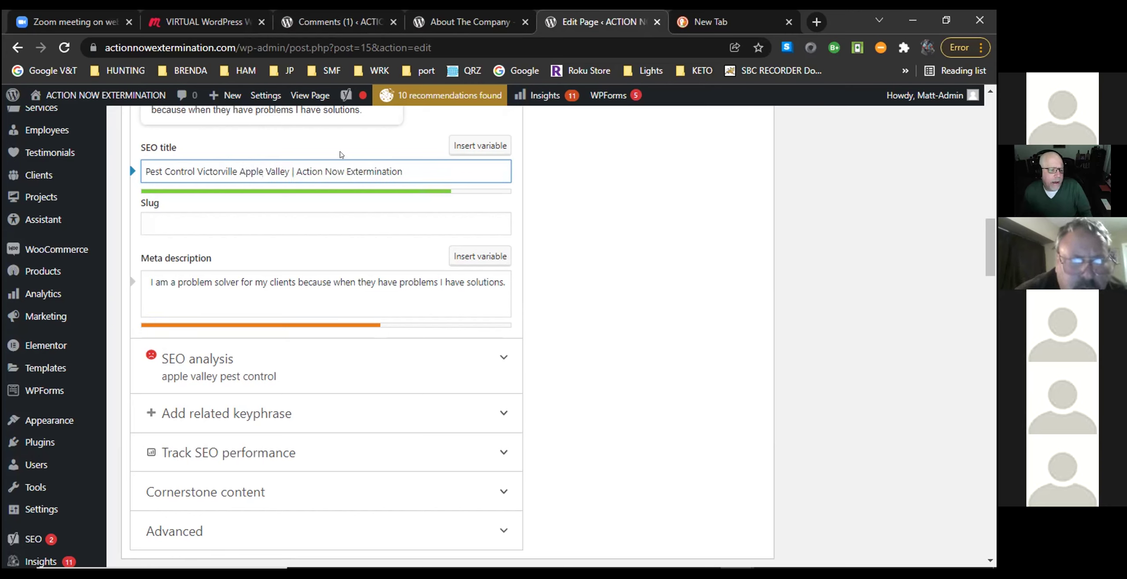
left_click(287, 169)
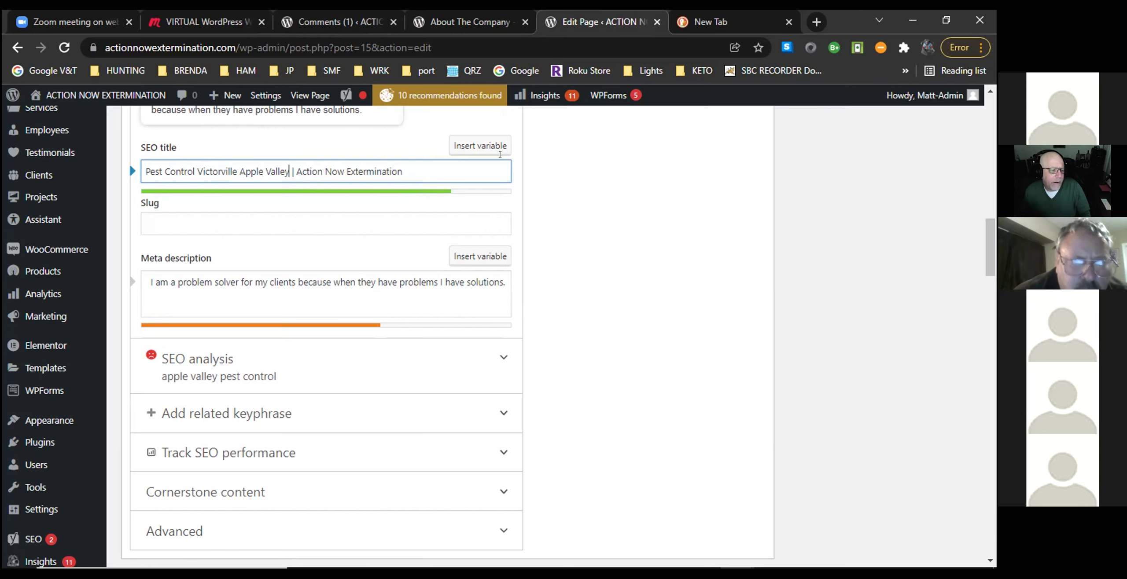
type("are")
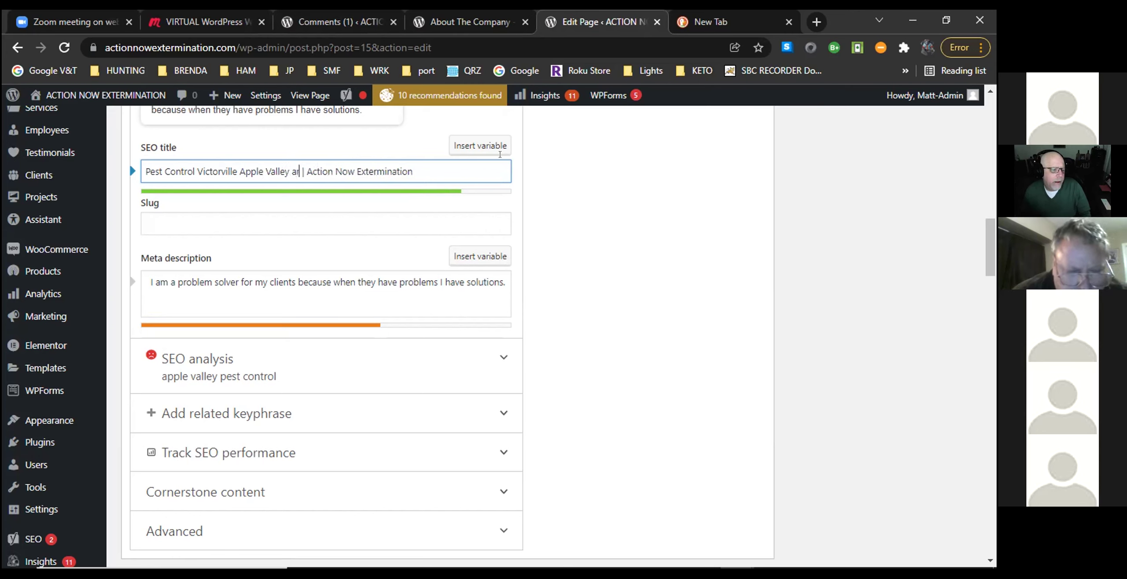
type("a's")
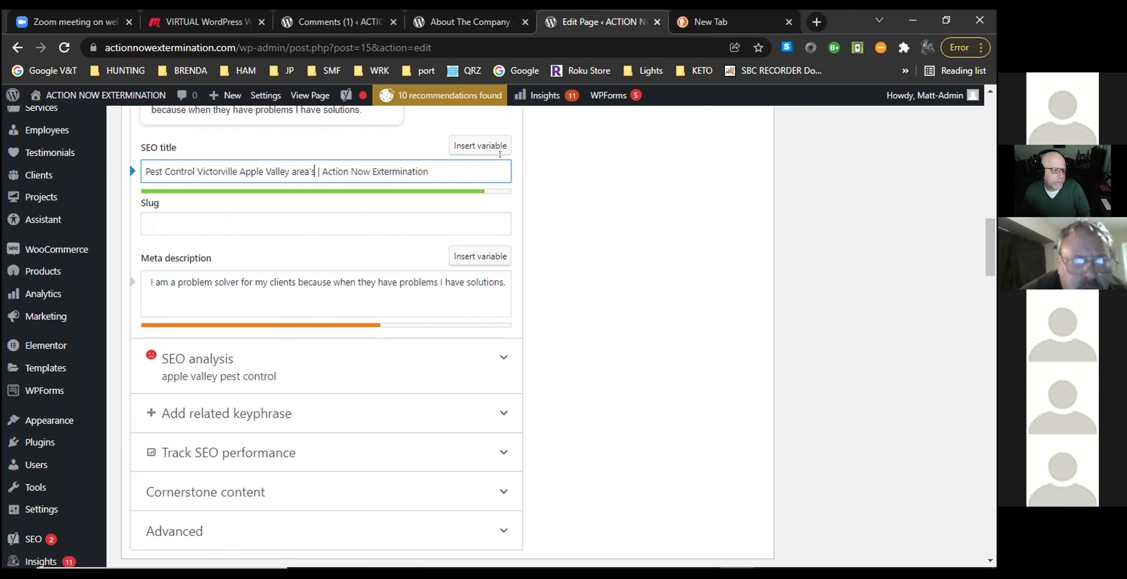
key("BackSpace")
key("BackSpace")
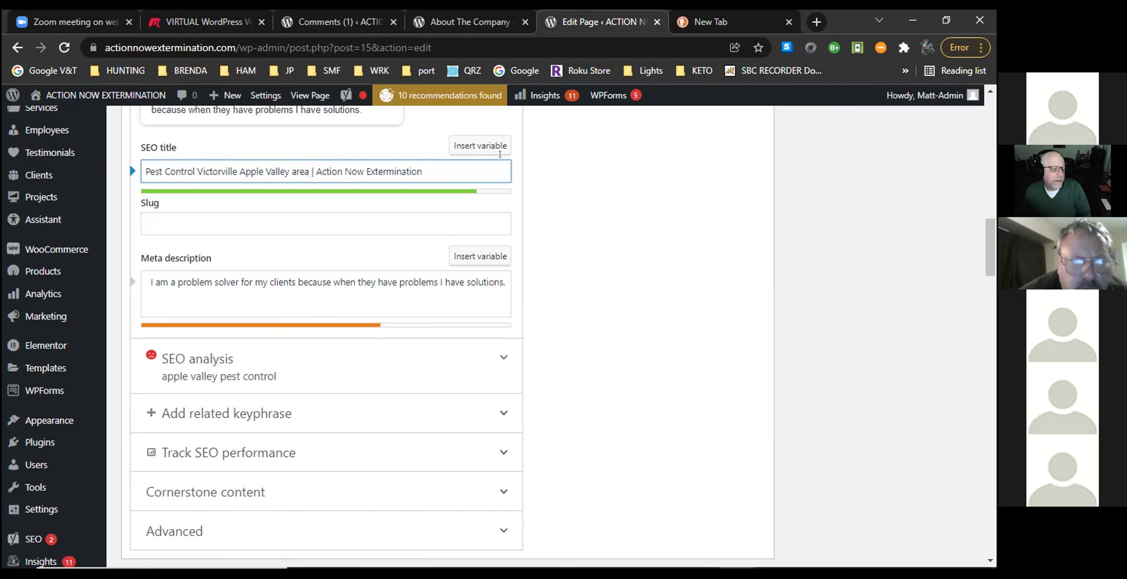
key("BackSpace")
key("BackSpace")
key("BackSpace")
key("BackSpace")
key("BackSpace")
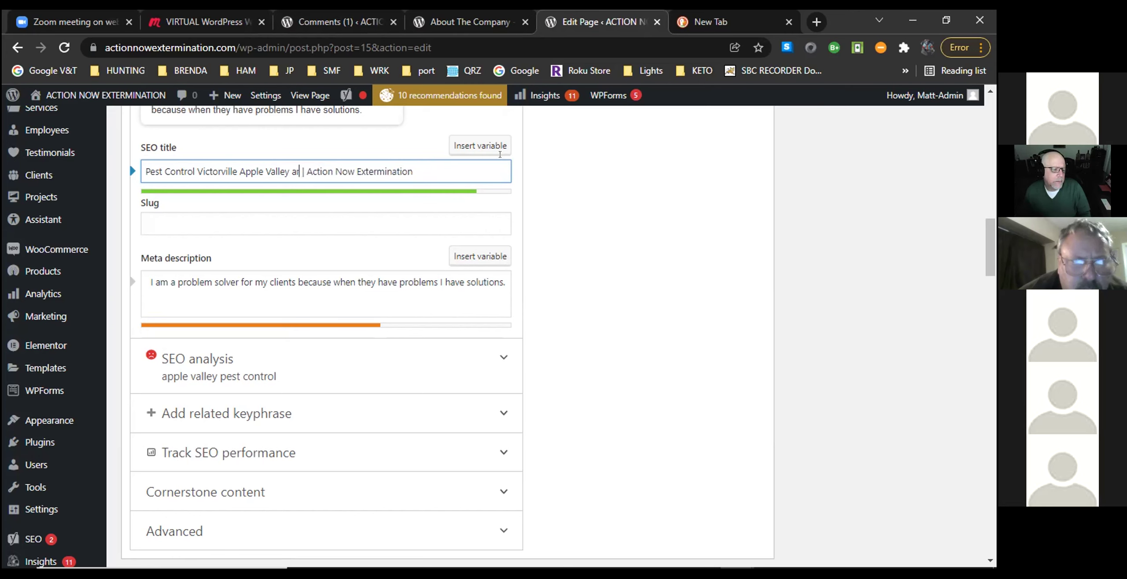
type("Area")
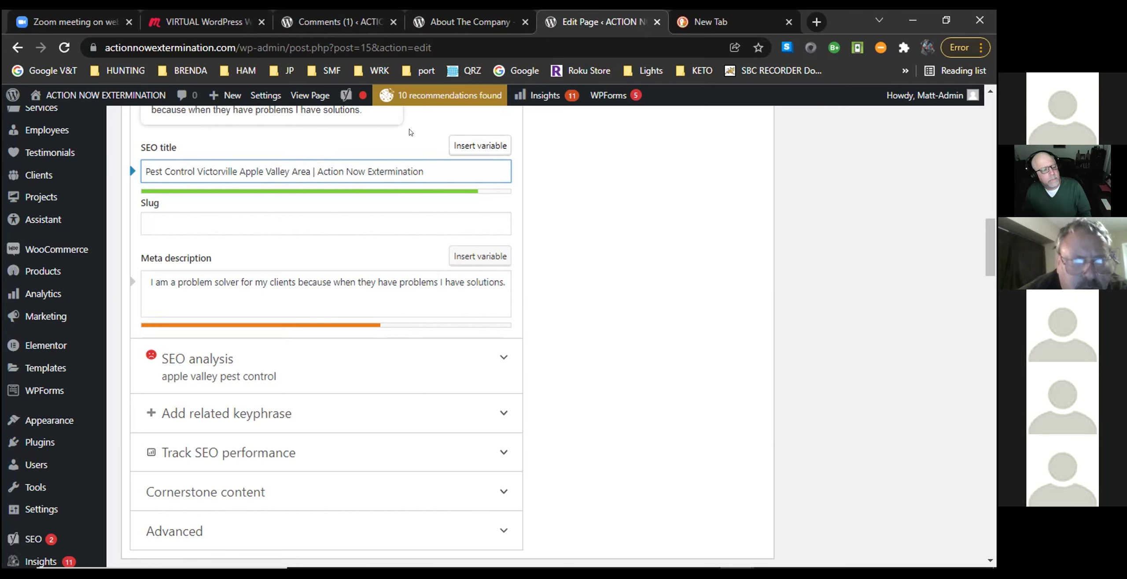
Insert '&' after 'Victorville' in the SEO title.
left_click(237, 172)
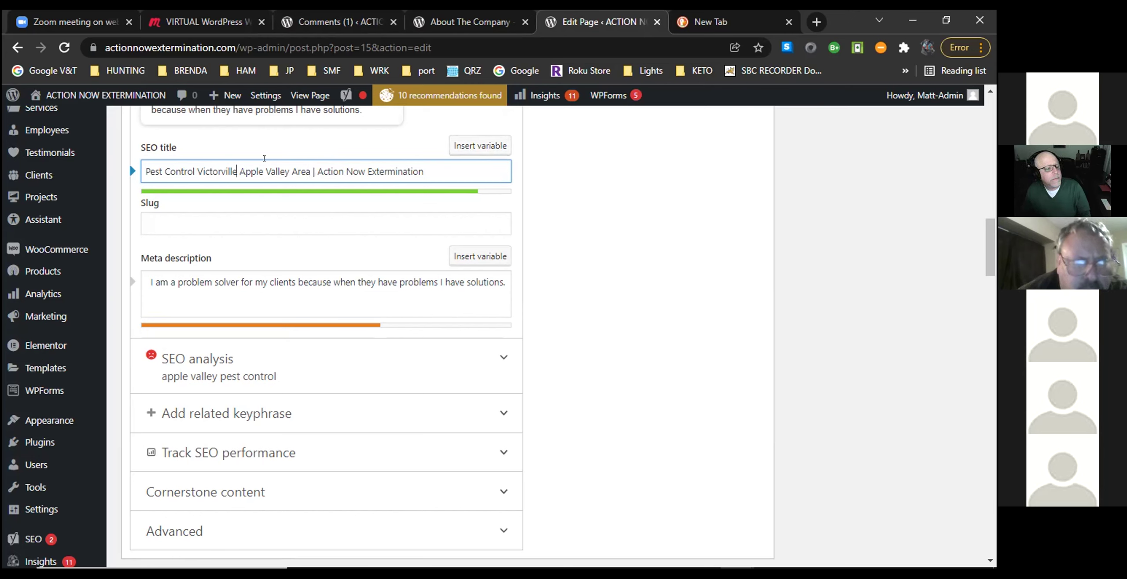
type(",")
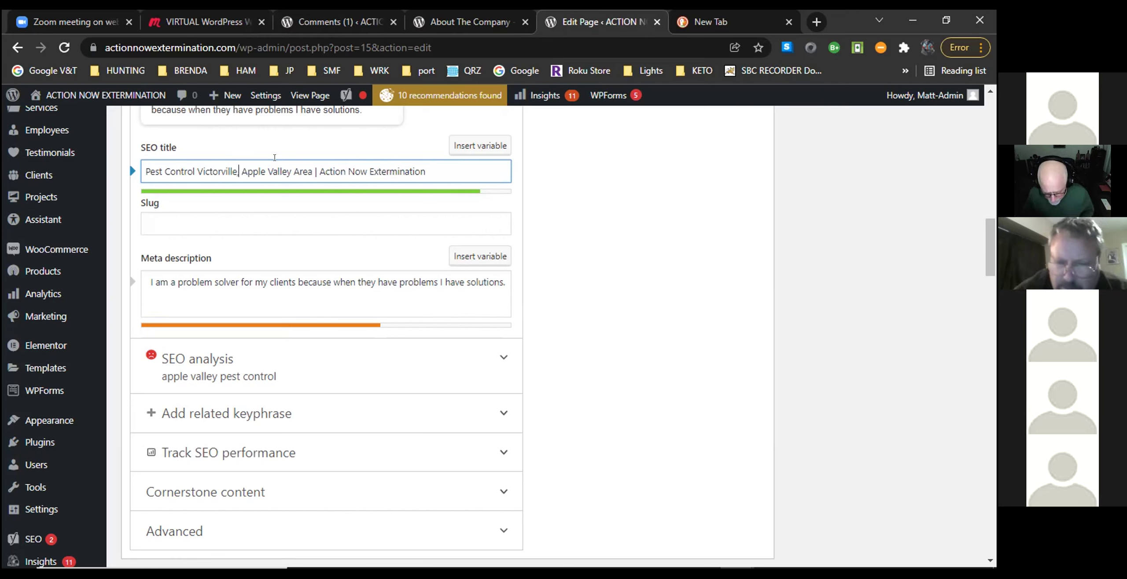
key("BackSpace")
type("&")
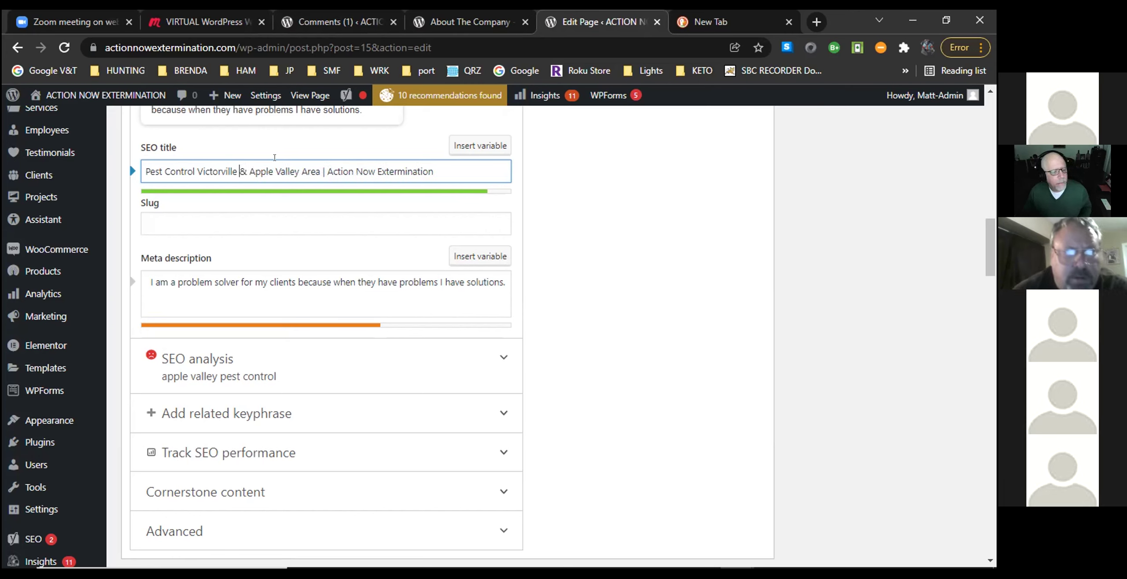
left_click(442, 167)
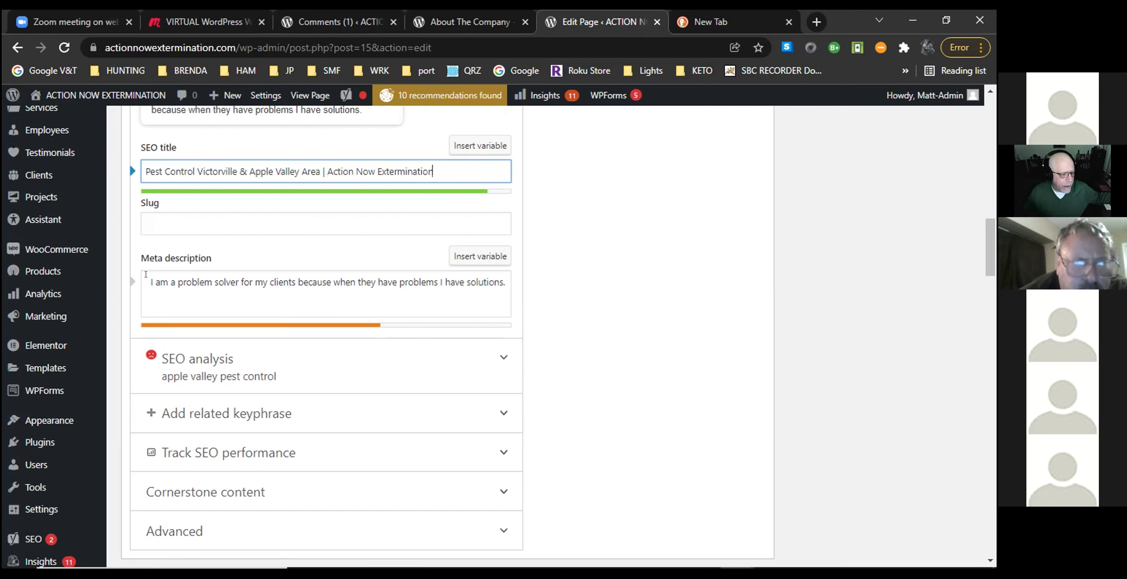
Prepend 'Looking for pest control in Victorville, Apple Valley & High Desert communities call Action Now Extermination' to the meta description.
left_click(301, 283)
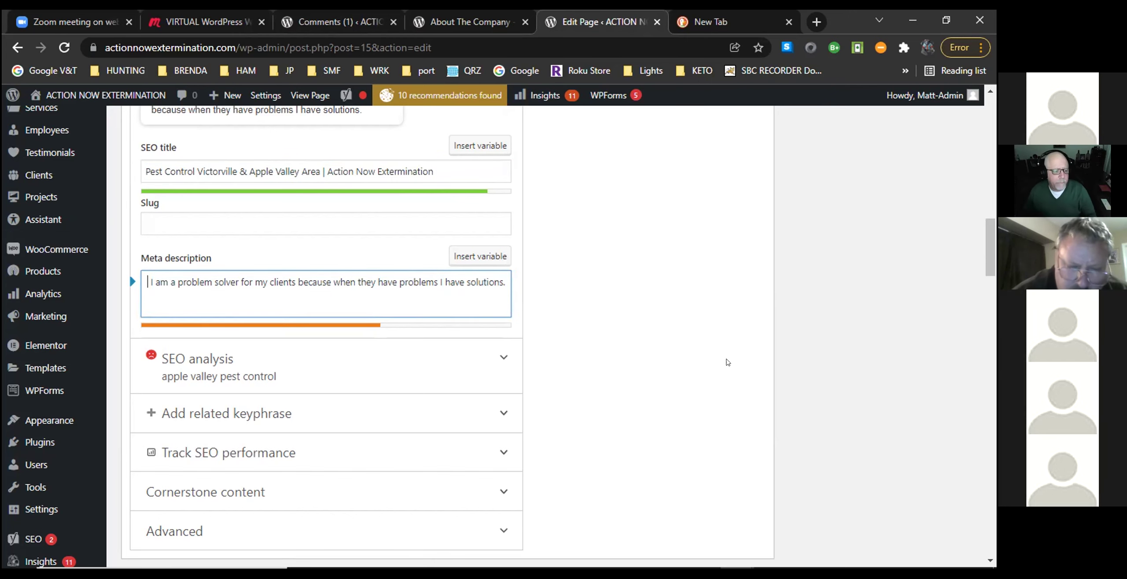
type("Looking")
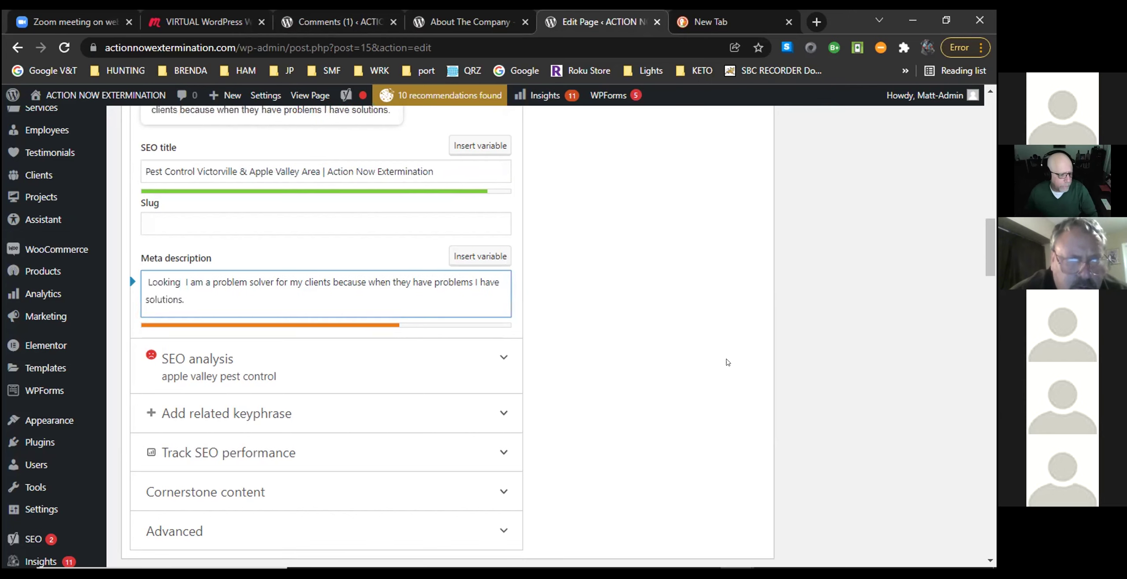
type(" for ")
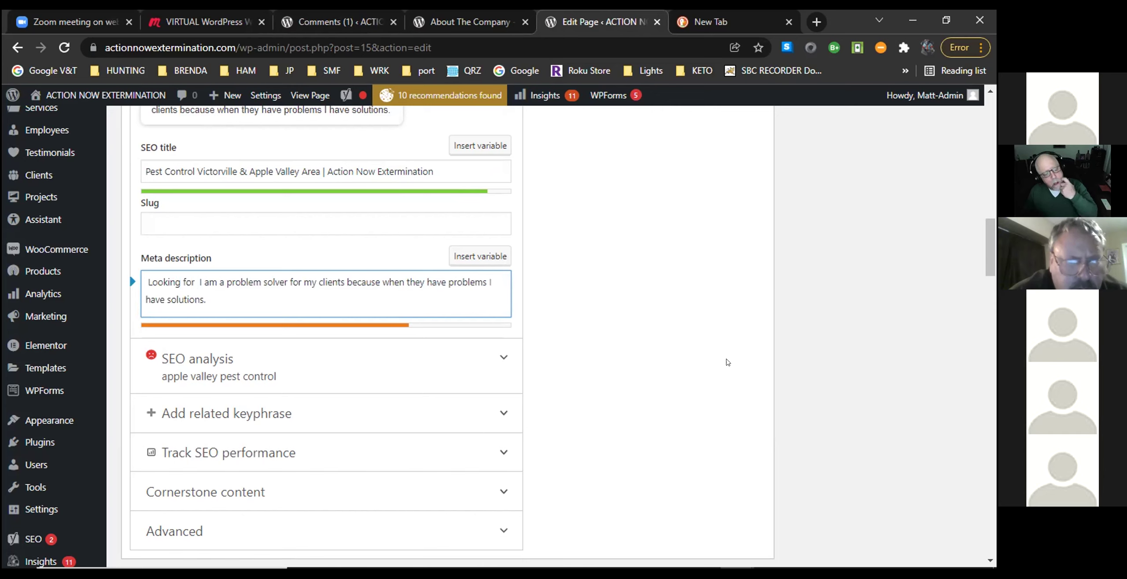
type("pes")
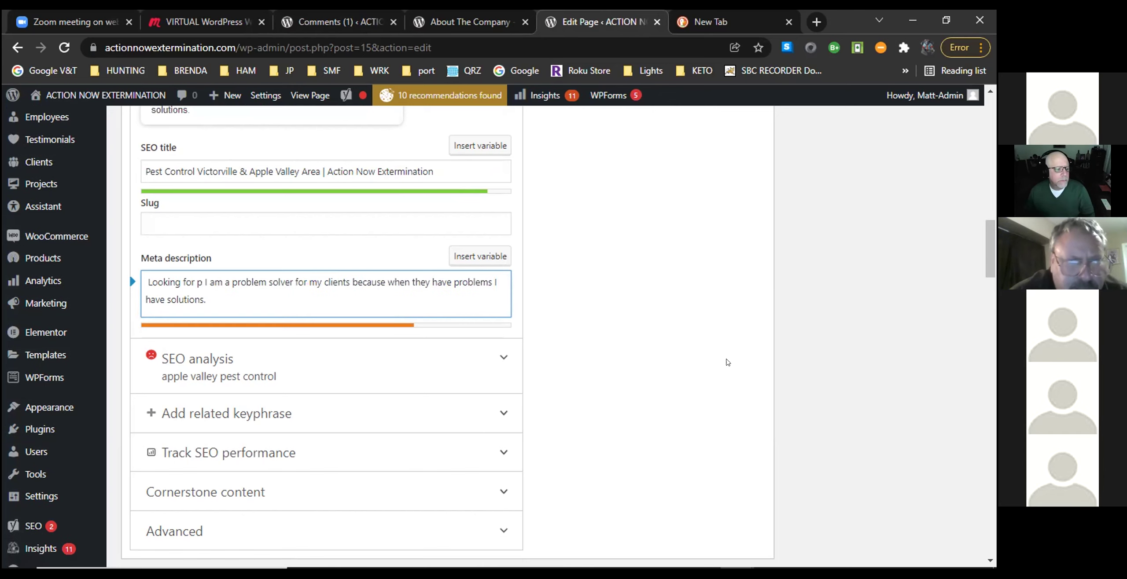
type("t control")
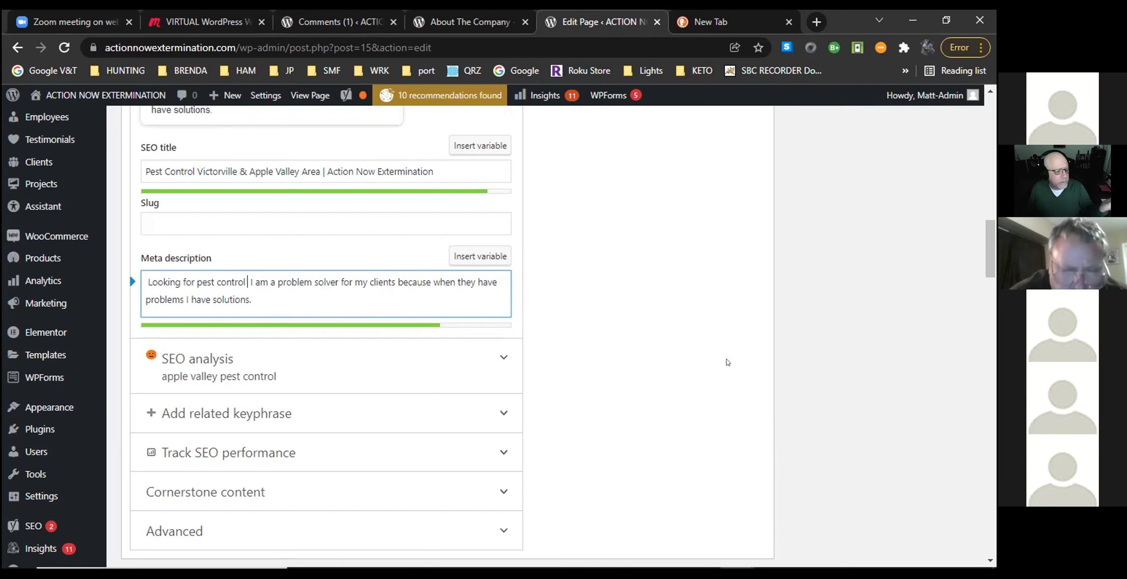
type(" in the")
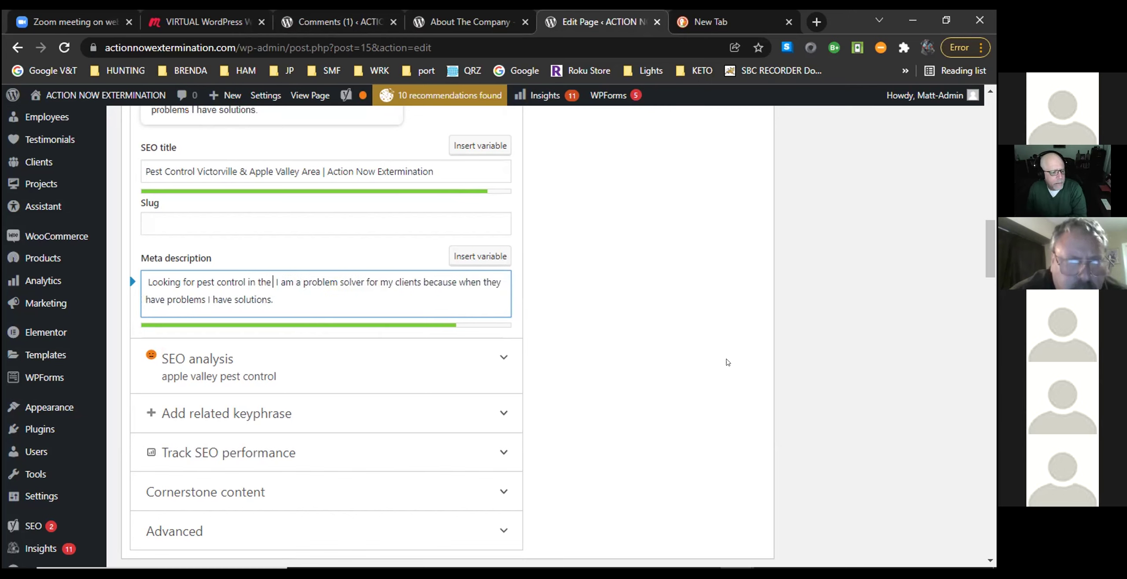
key("BackSpace")
key("BackSpace")
key("BackSpace")
key("BackSpace")
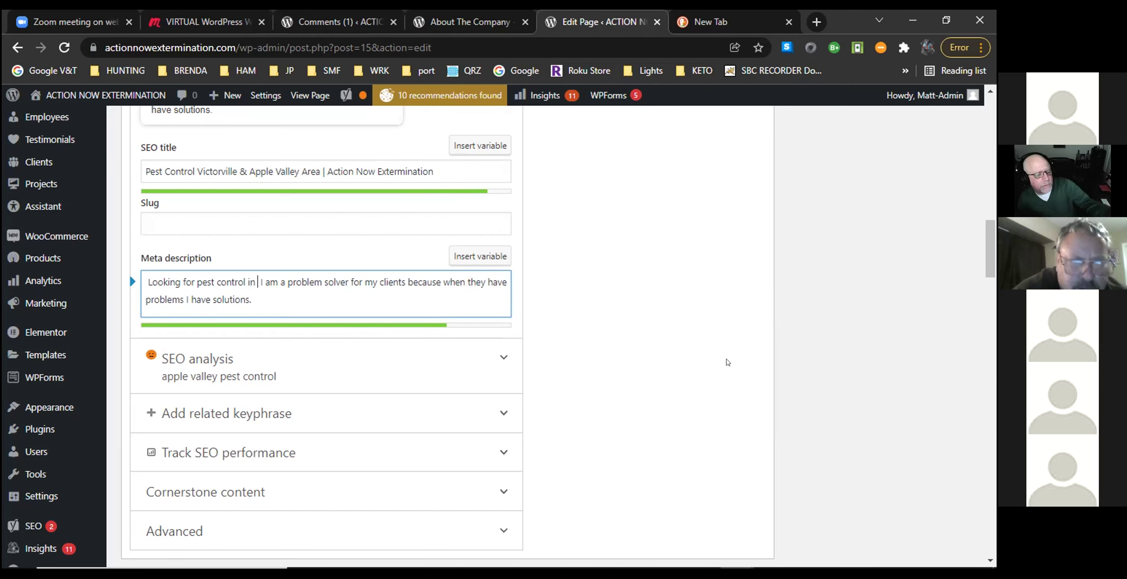
type("the")
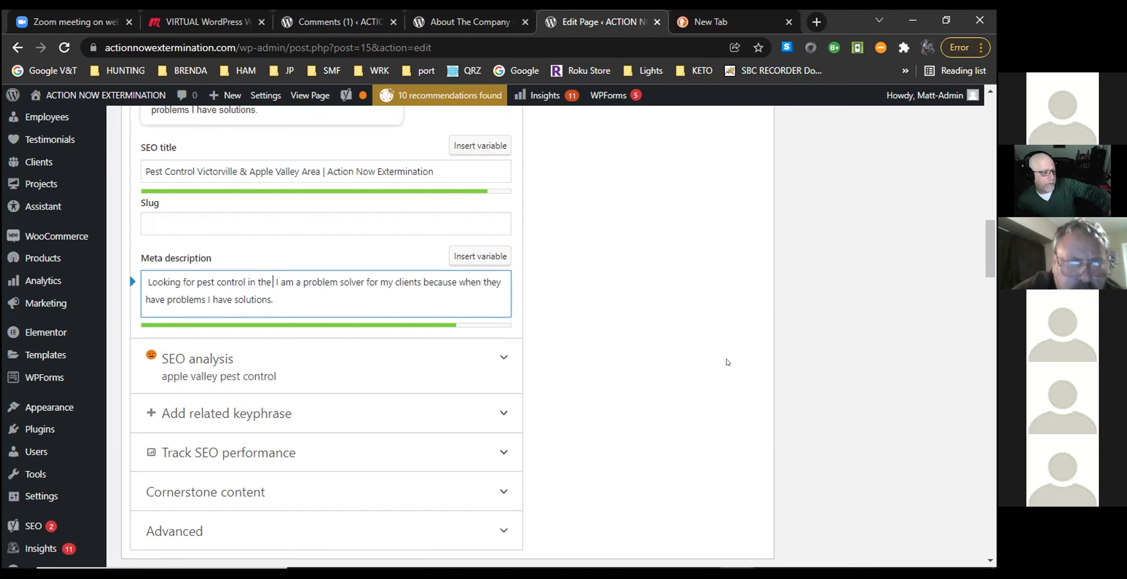
key("BackSpace")
key("BackSpace")
key("BackSpace")
key("BackSpace")
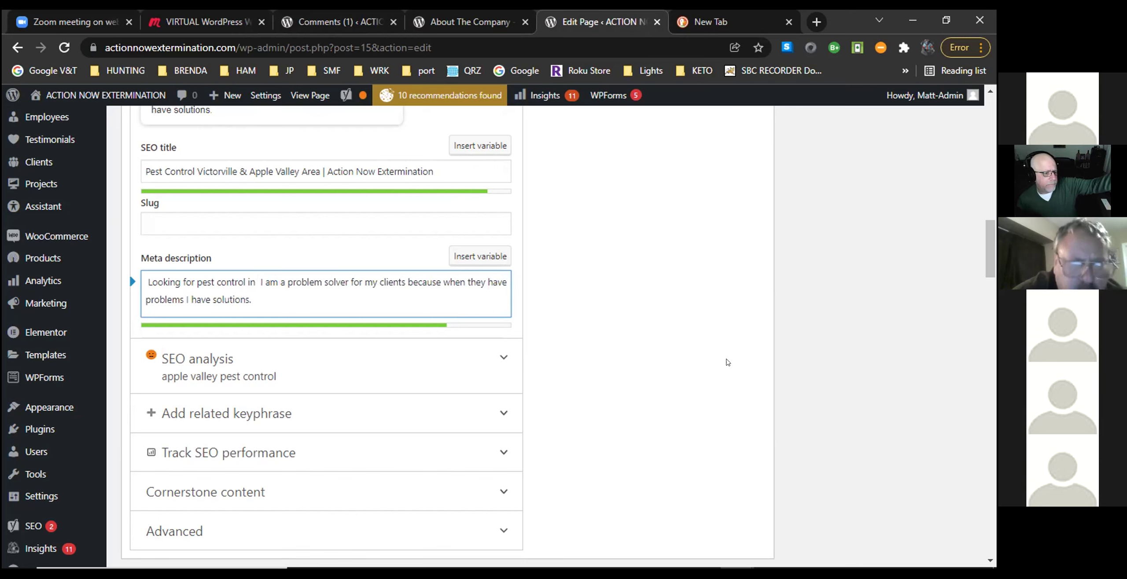
type("Victor")
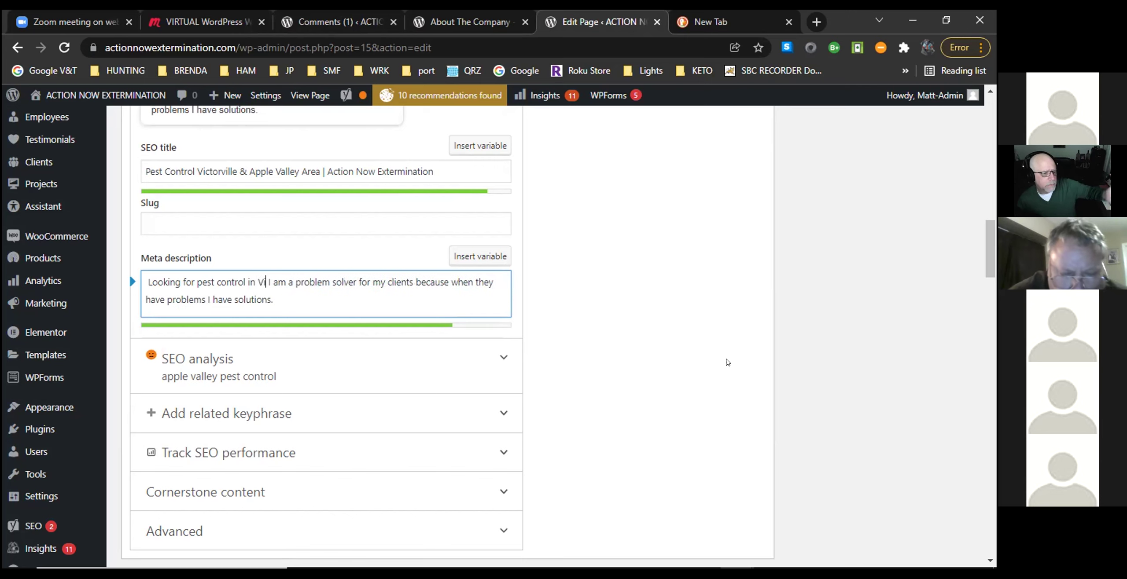
type("vi")
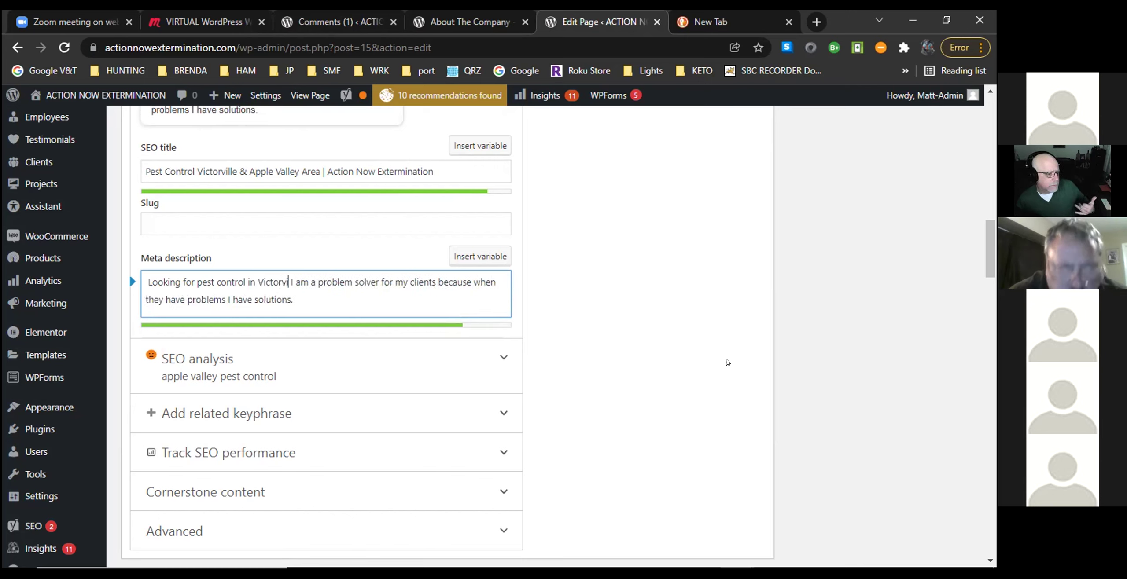
type("lle")
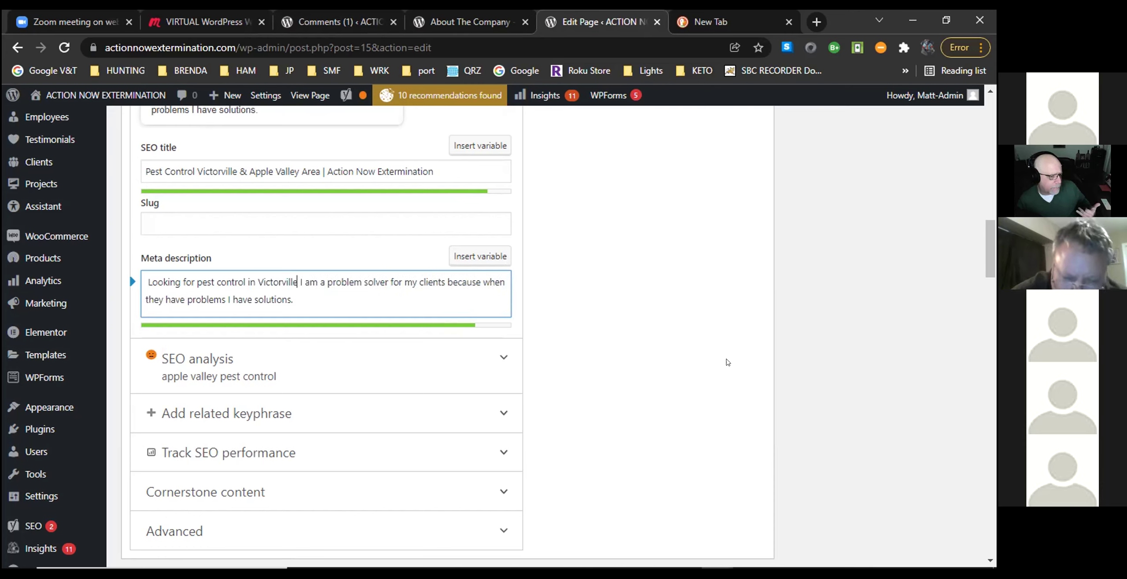
type(", ")
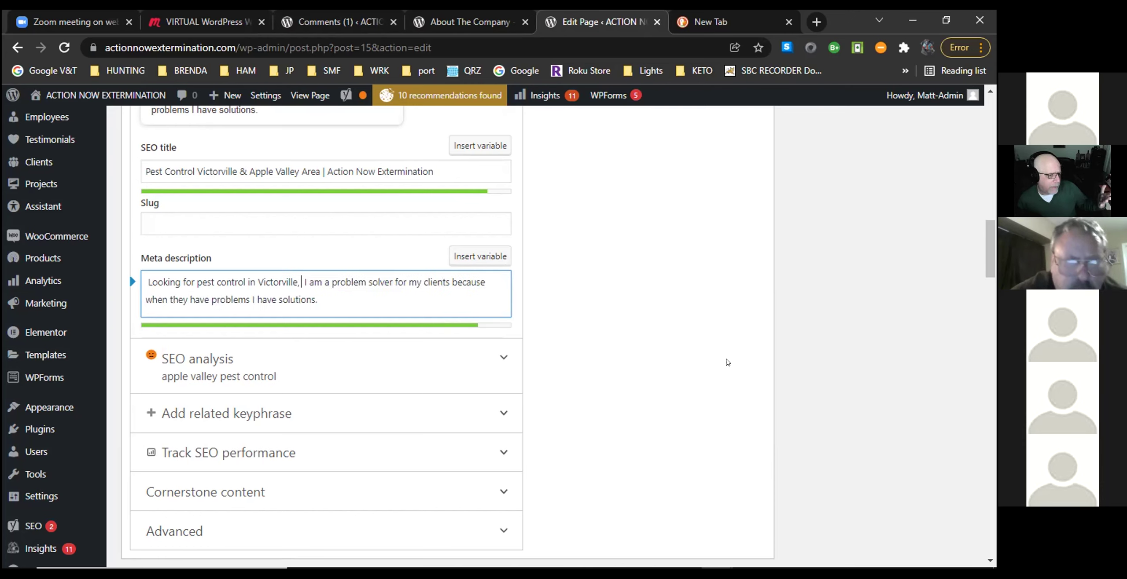
type("A")
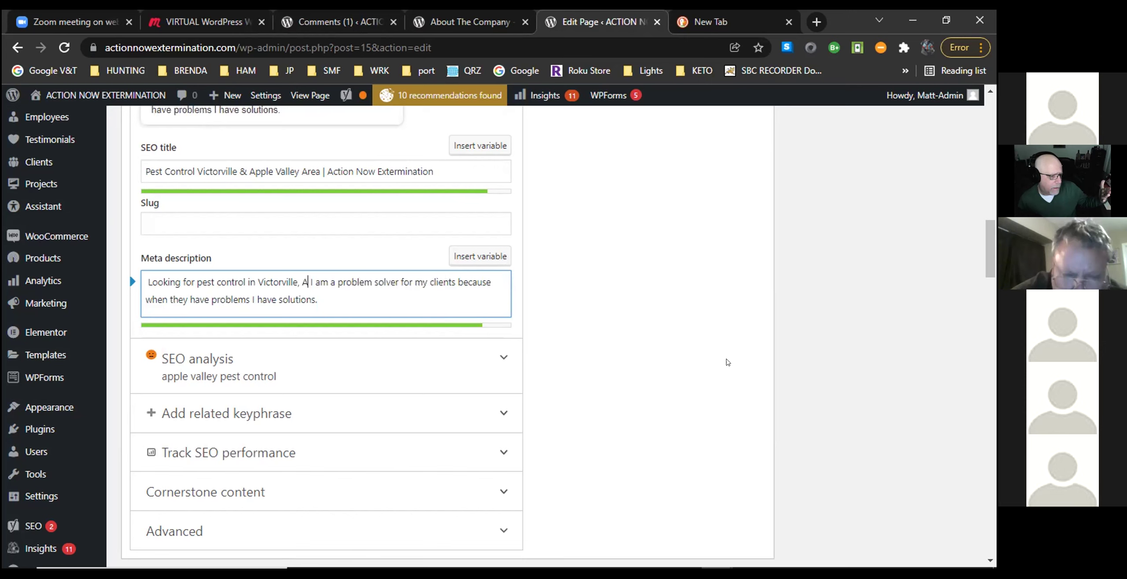
type("pple Va")
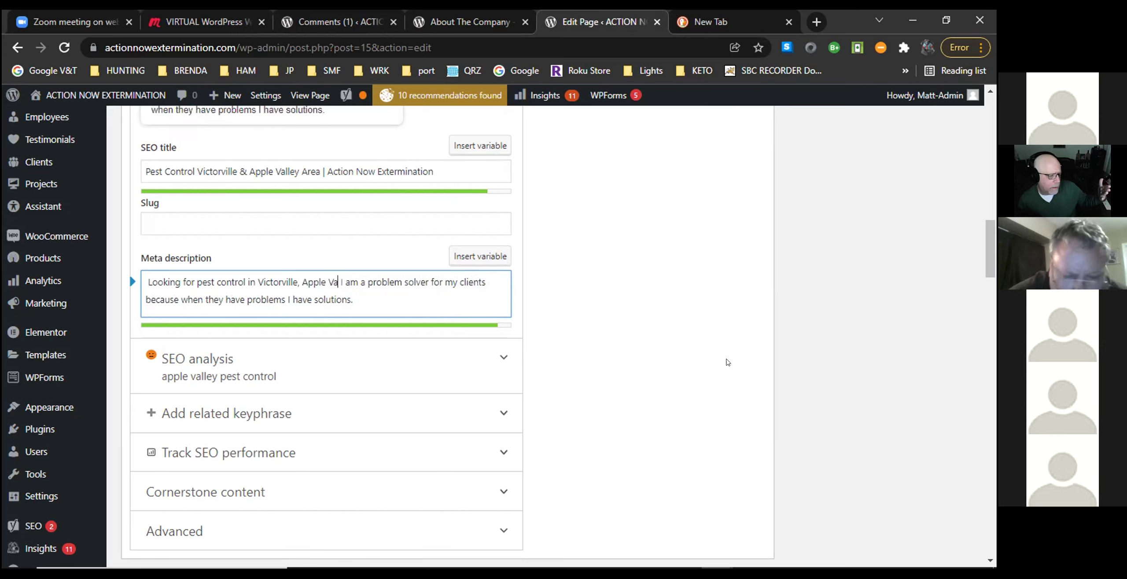
type("lley")
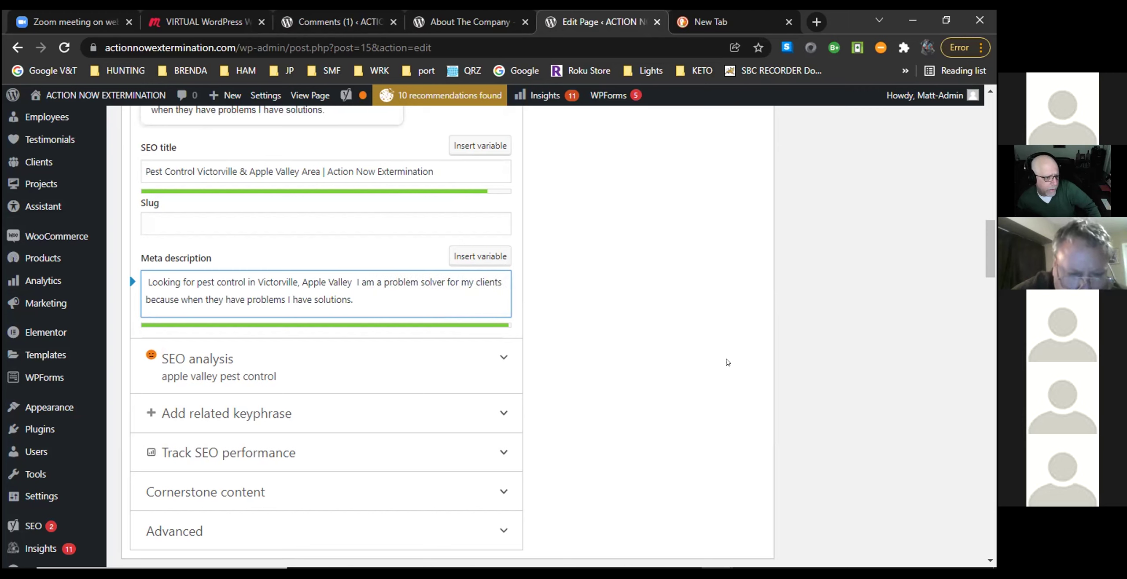
type(" &")
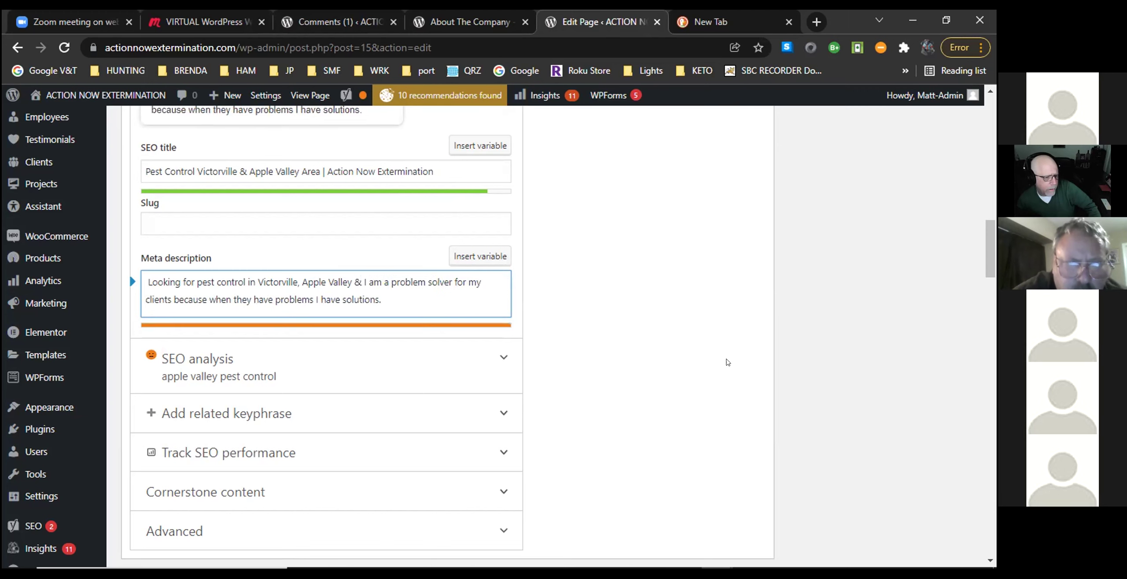
type(" High D")
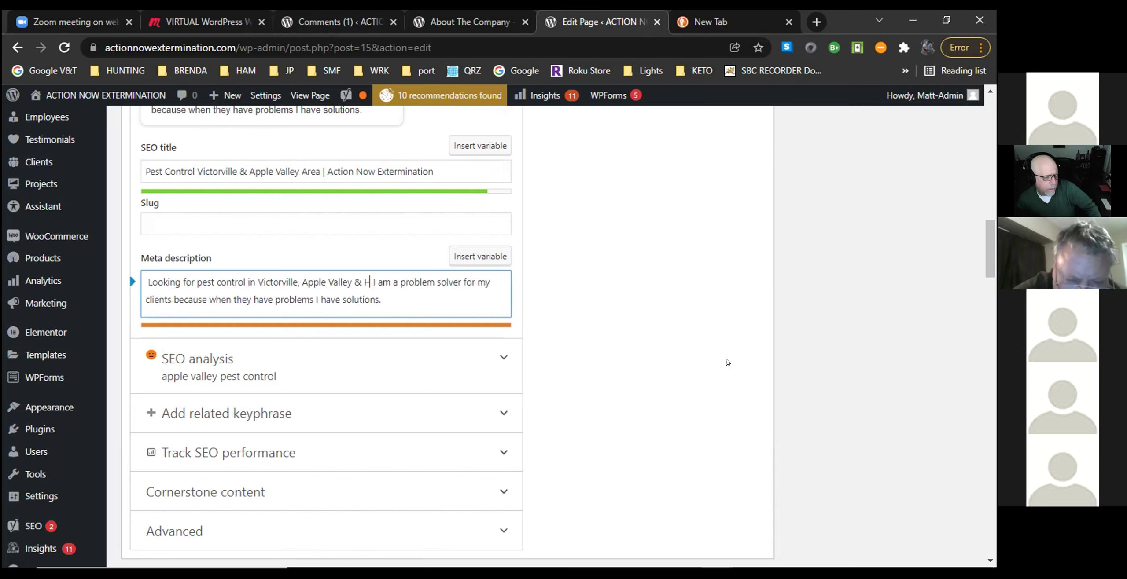
type("esert")
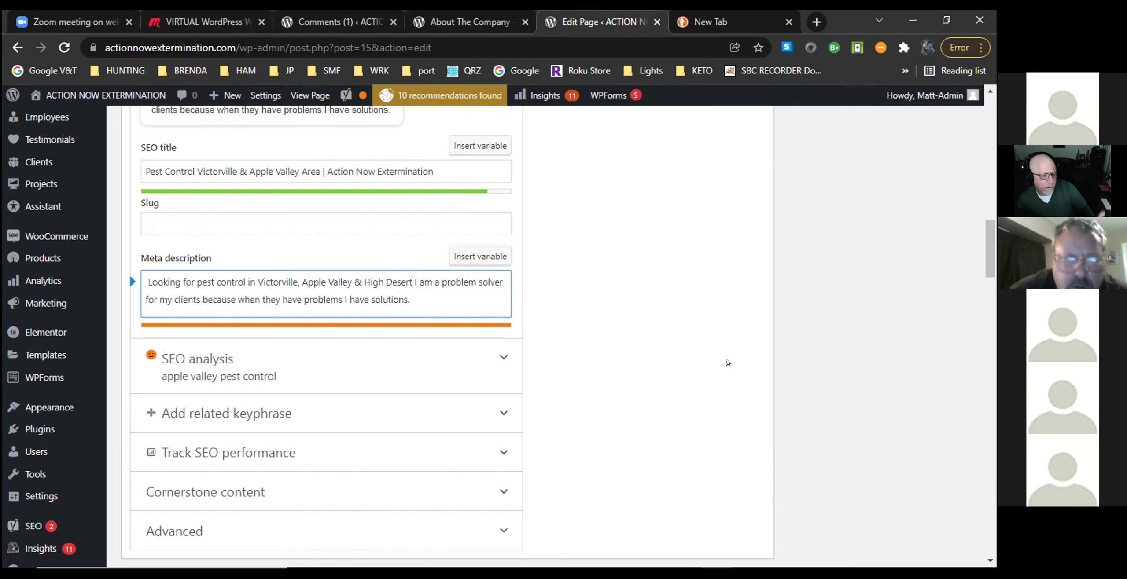
type("  commun")
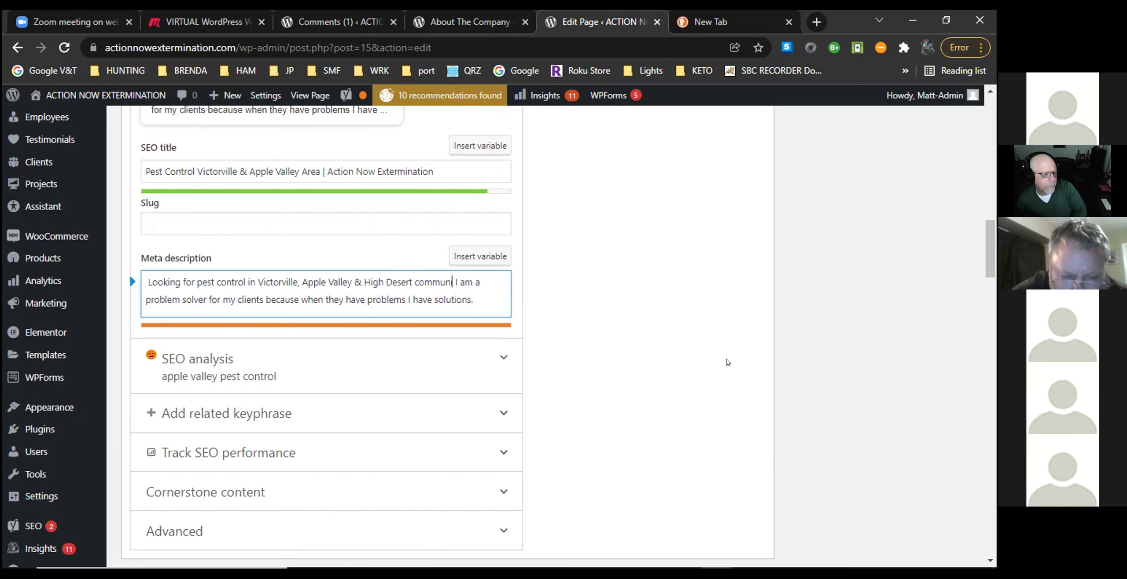
type("ities")
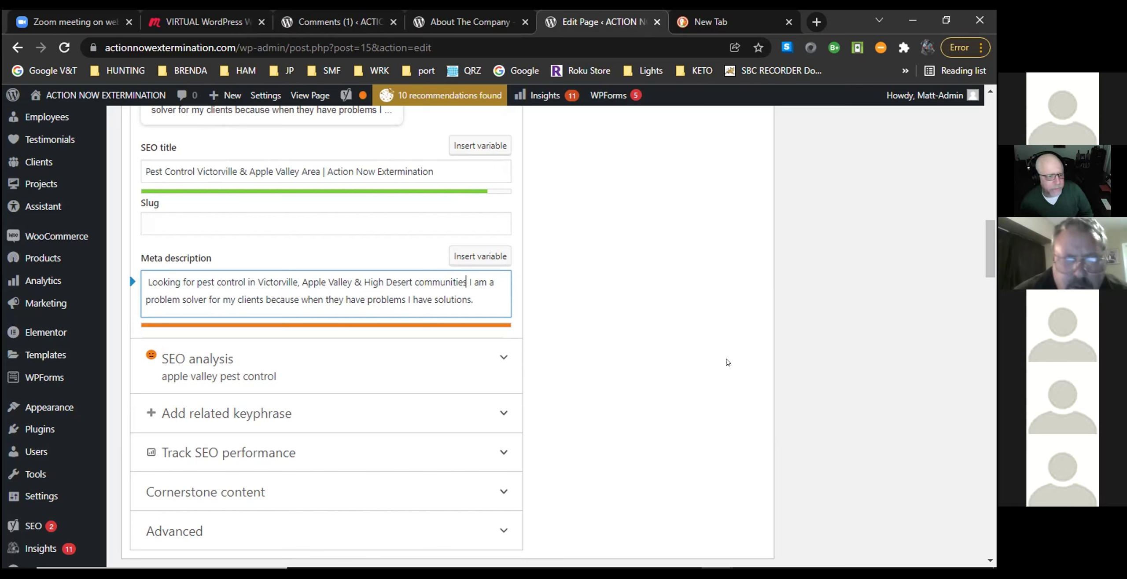
type("C")
key("BackSpace")
type("call Actio")
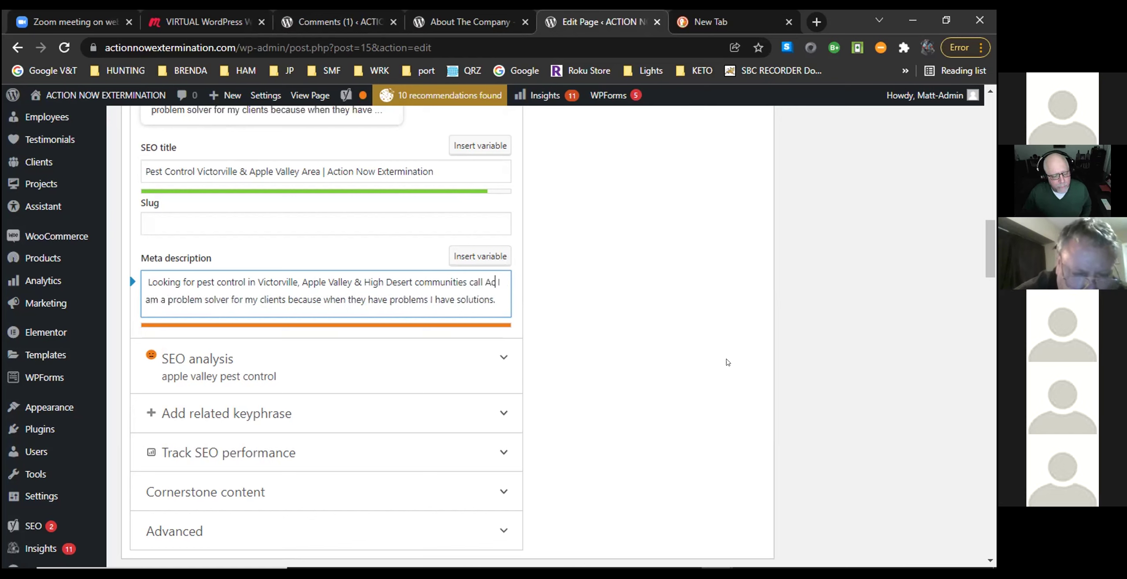
type("n Now")
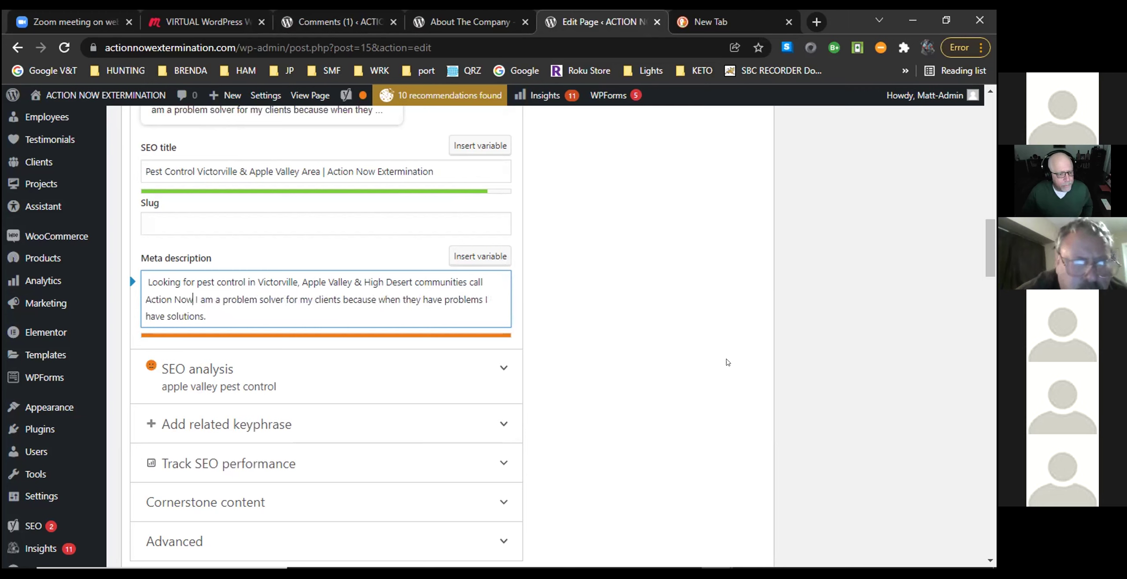
type(" Ext")
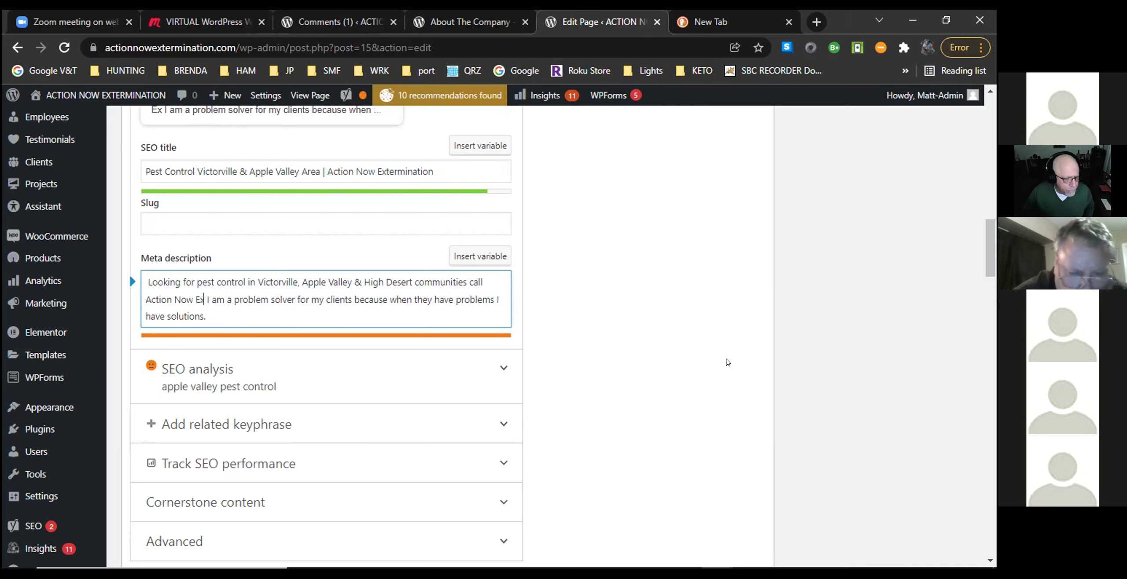
type("erminatio")
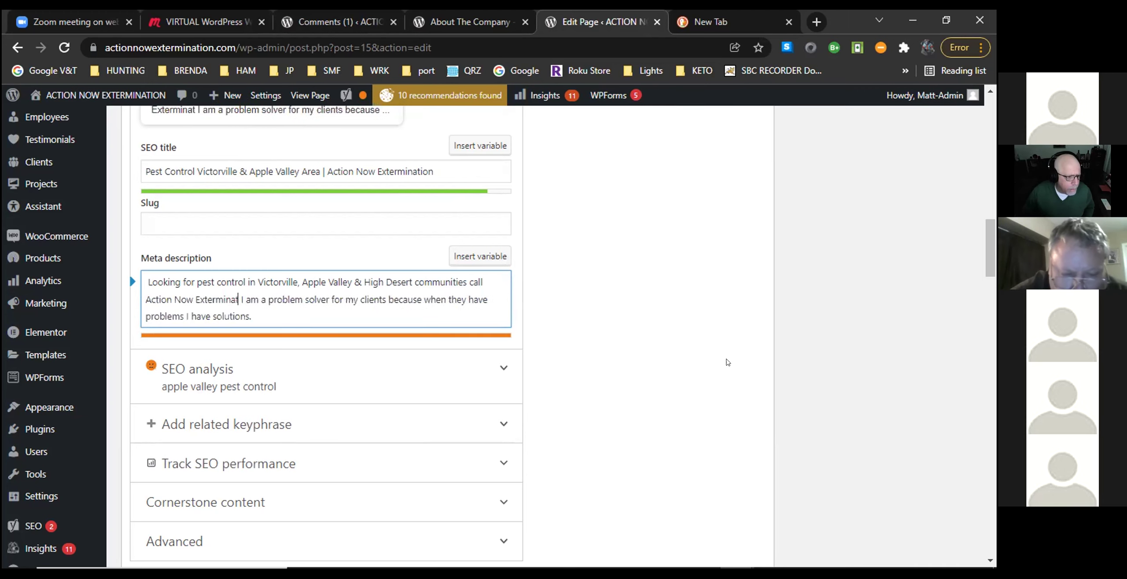
type("n")
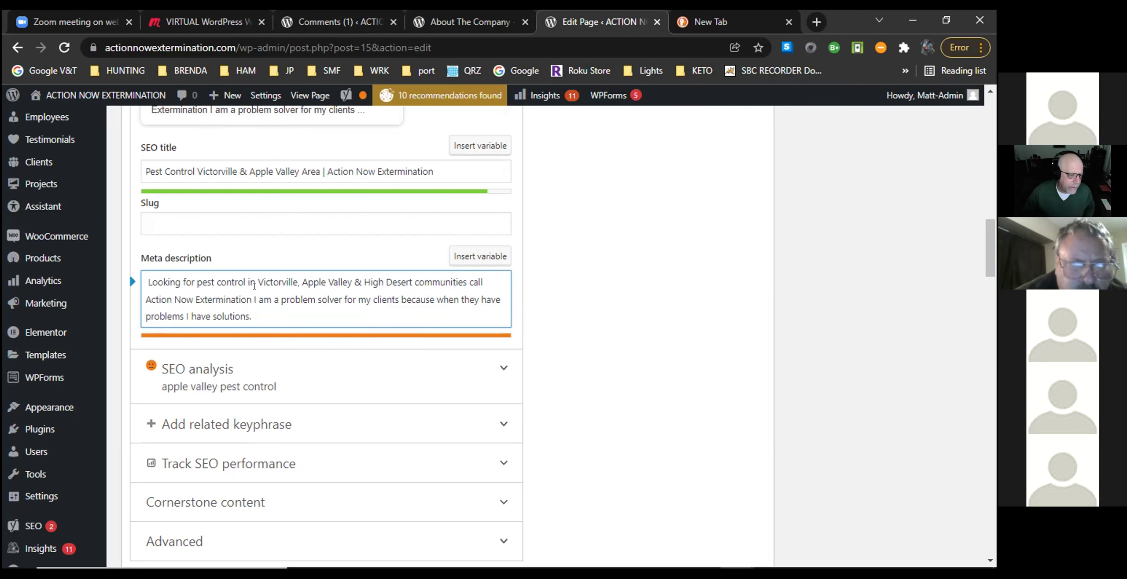
Replace the old problem-solver sentence with a period and 'Call or text' plus the business phone number.
left_click_drag(252, 300, 400, 330)
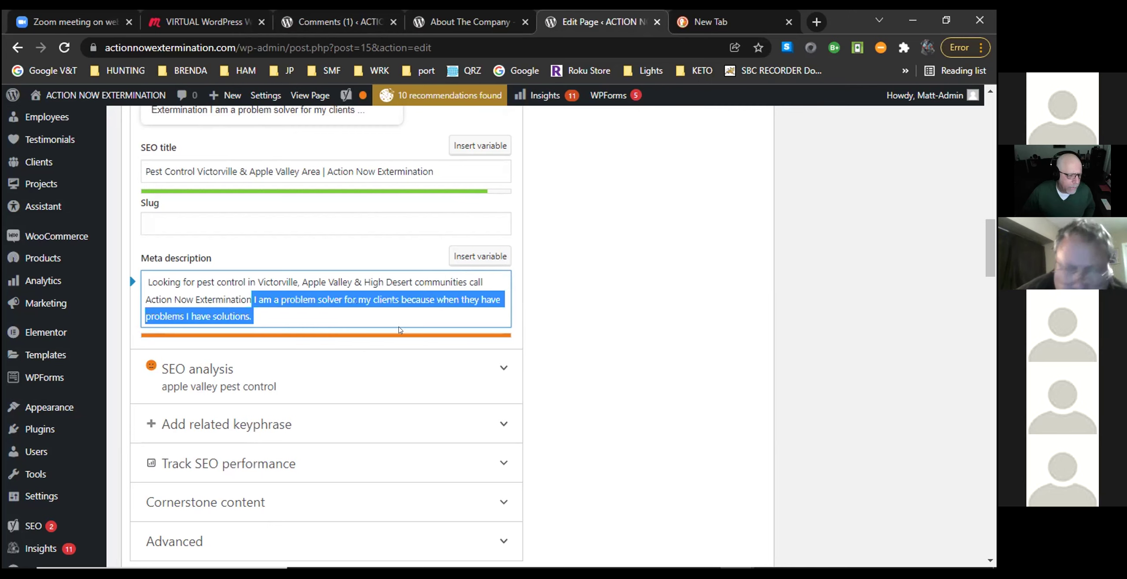
key("BackSpace")
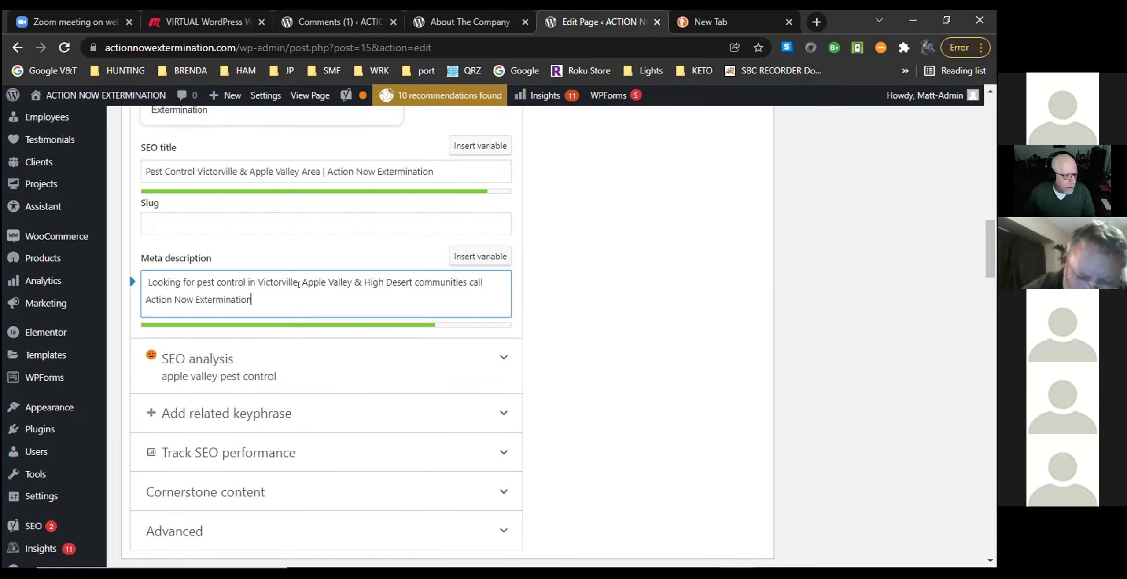
type(".")
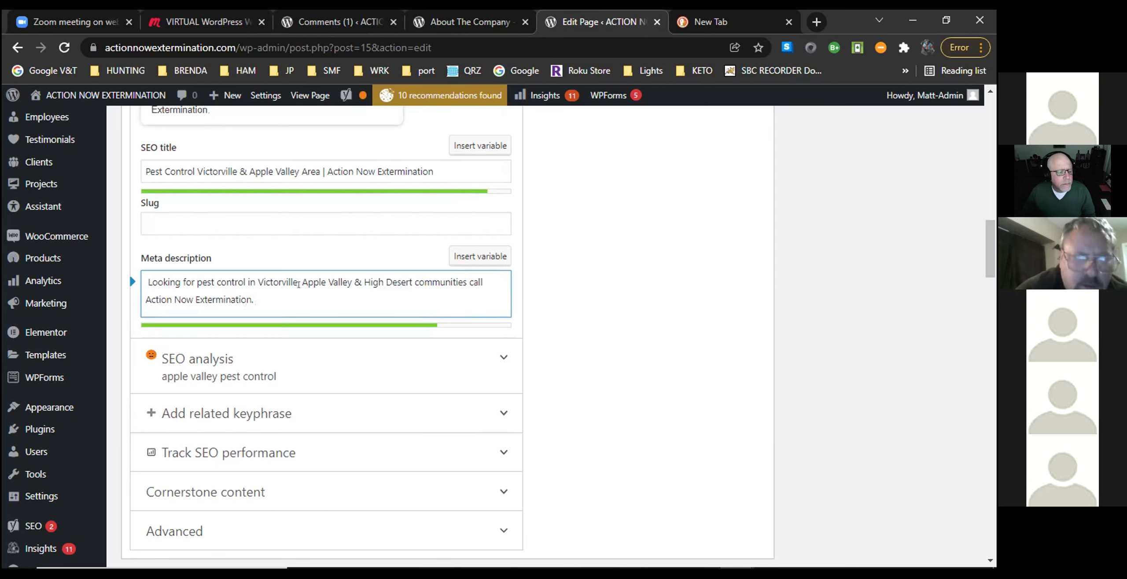
type("Ca")
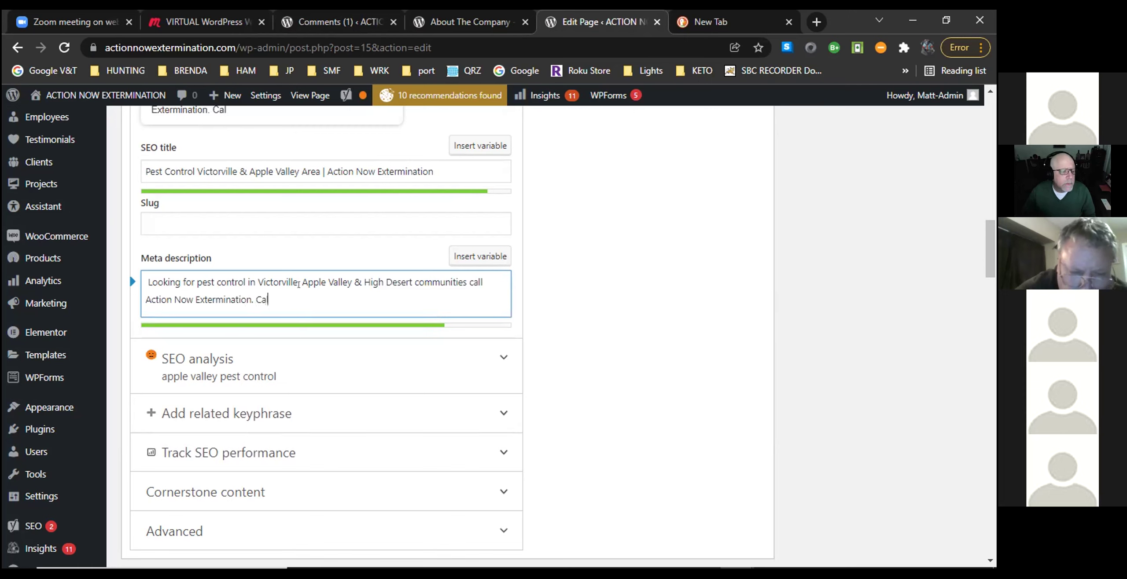
type("ll or")
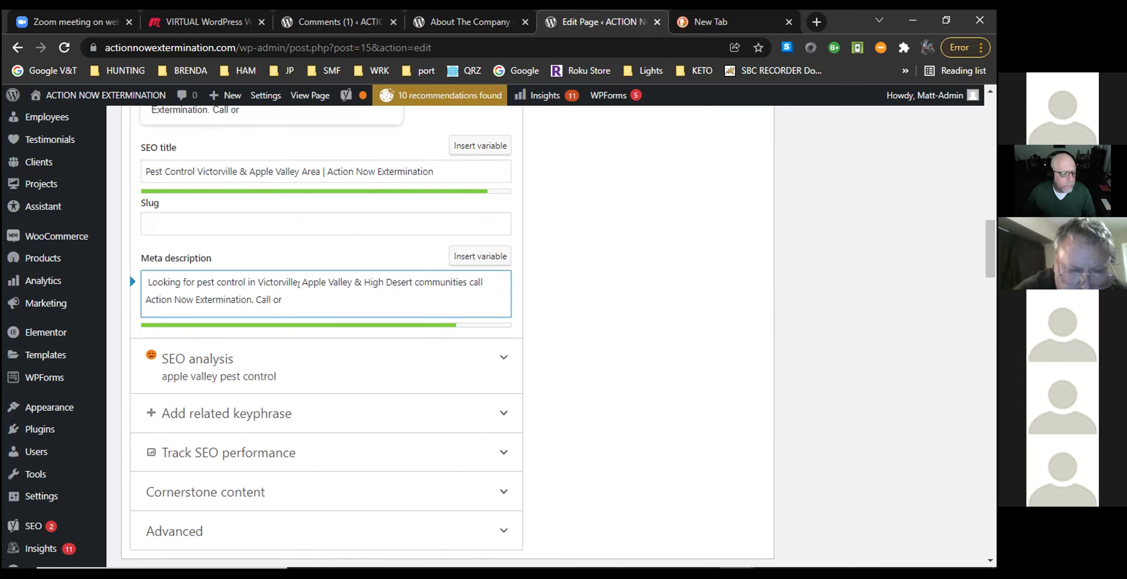
type(" text ")
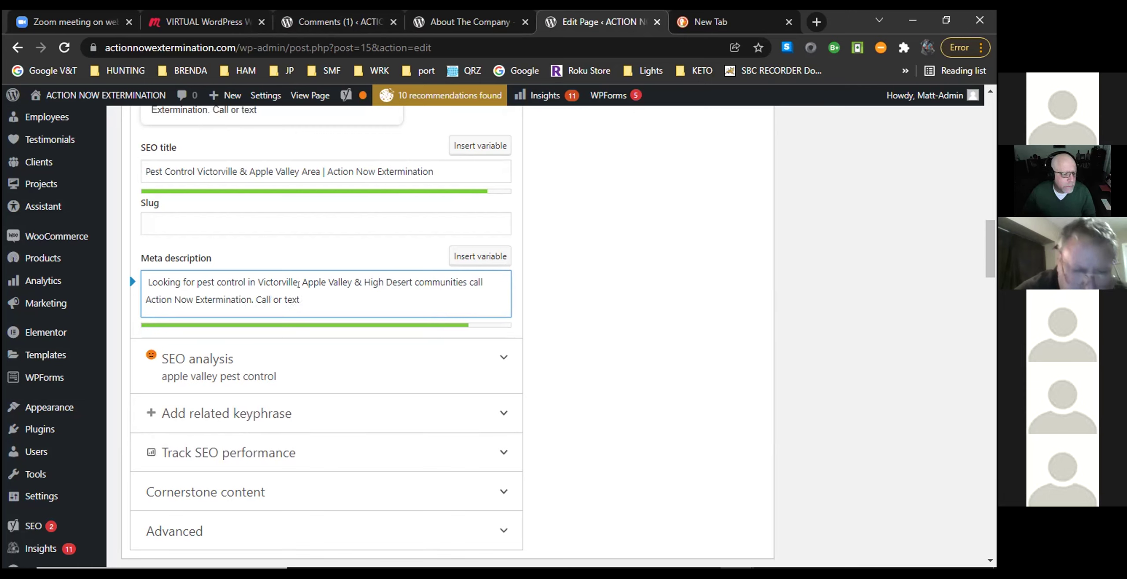
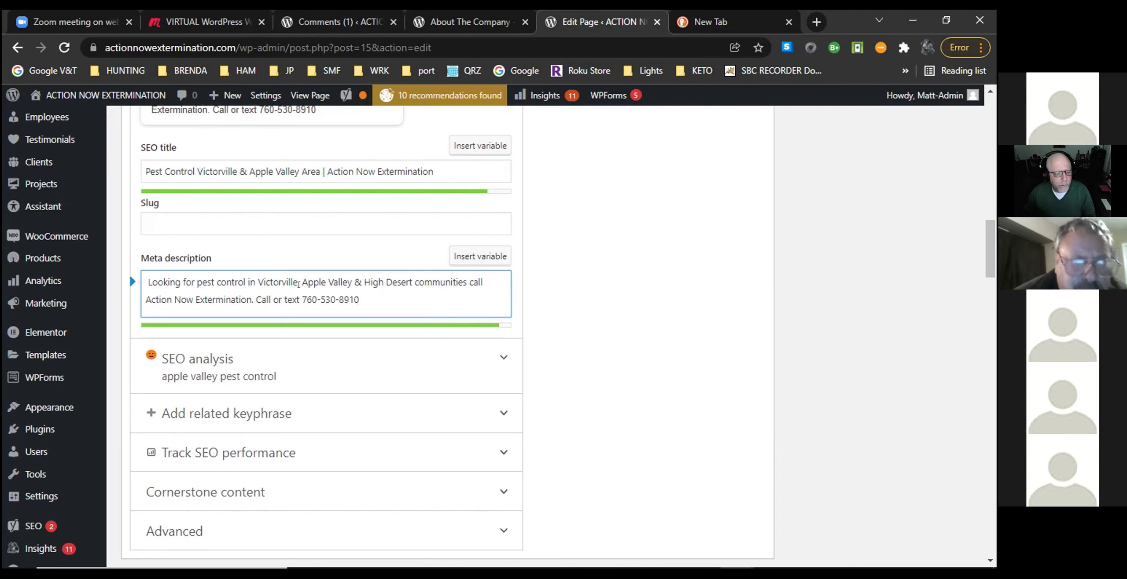
type(".")
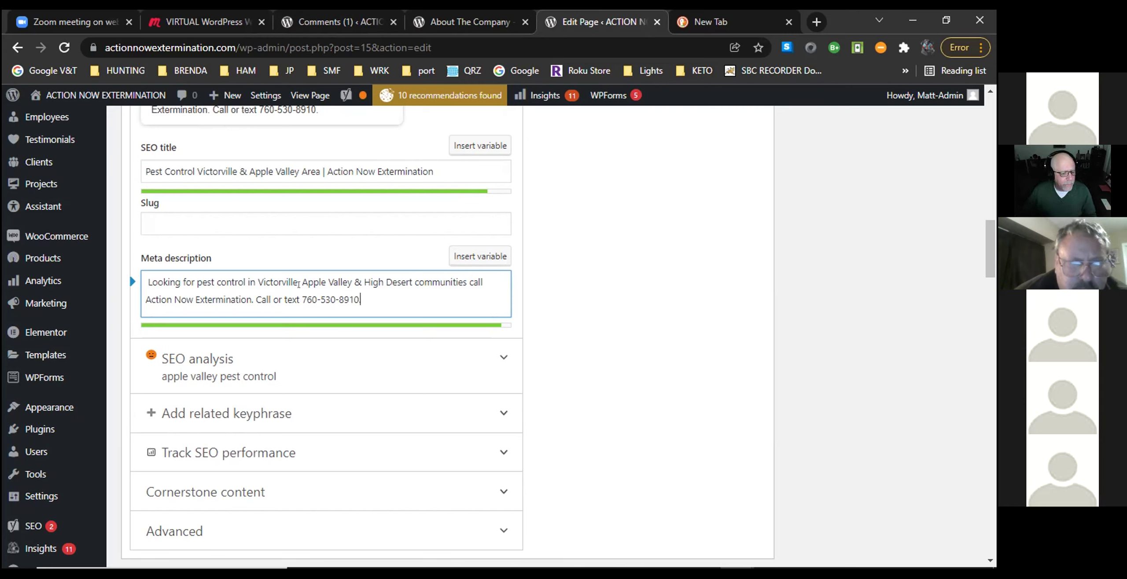
Add a question mark after 'communities' and capitalise 'Call' in the meta description.
key("BackSpace")
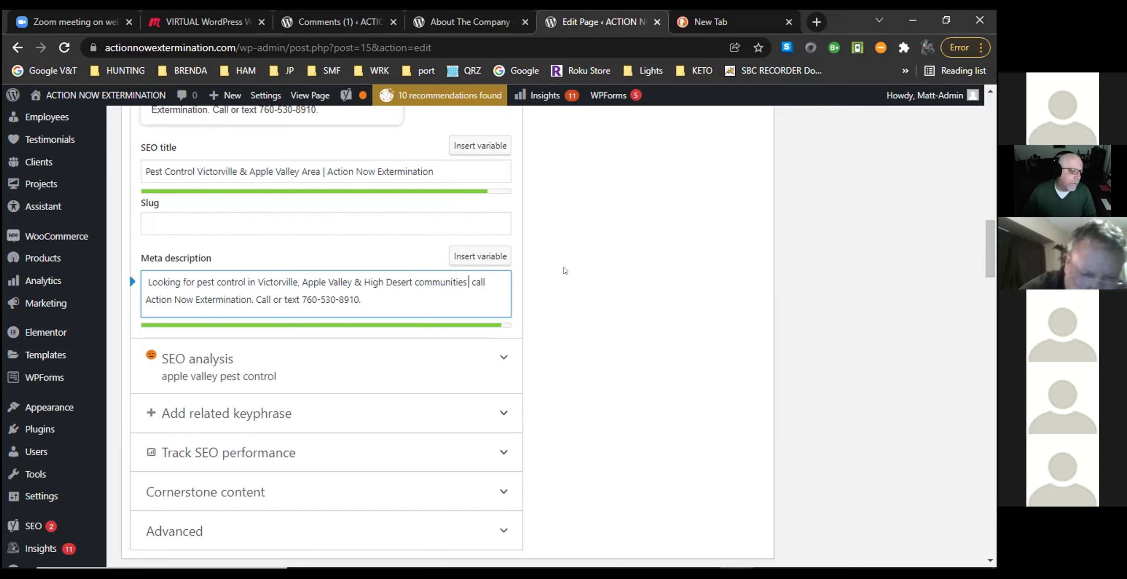
type("?")
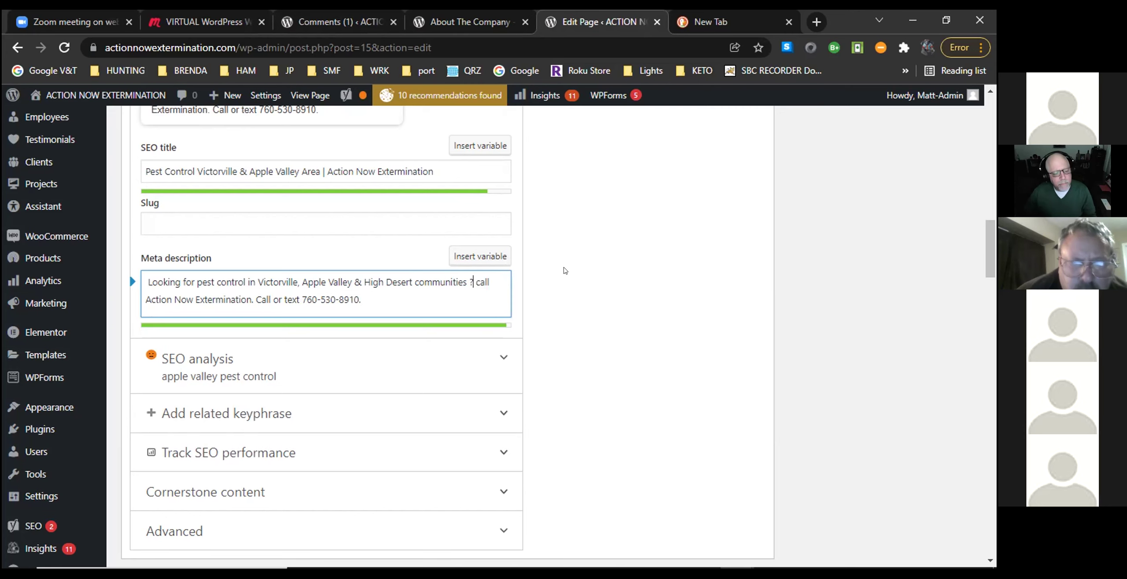
key("BackSpace")
key("BackSpace")
type("?")
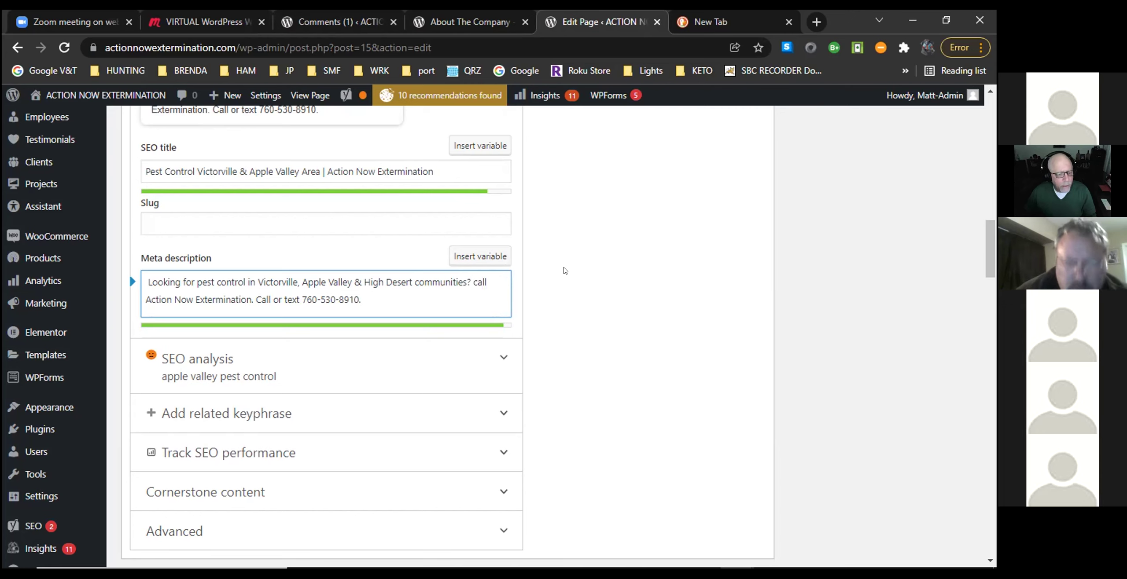
key("Right")
key("Right")
key("BackSpace")
type("C")
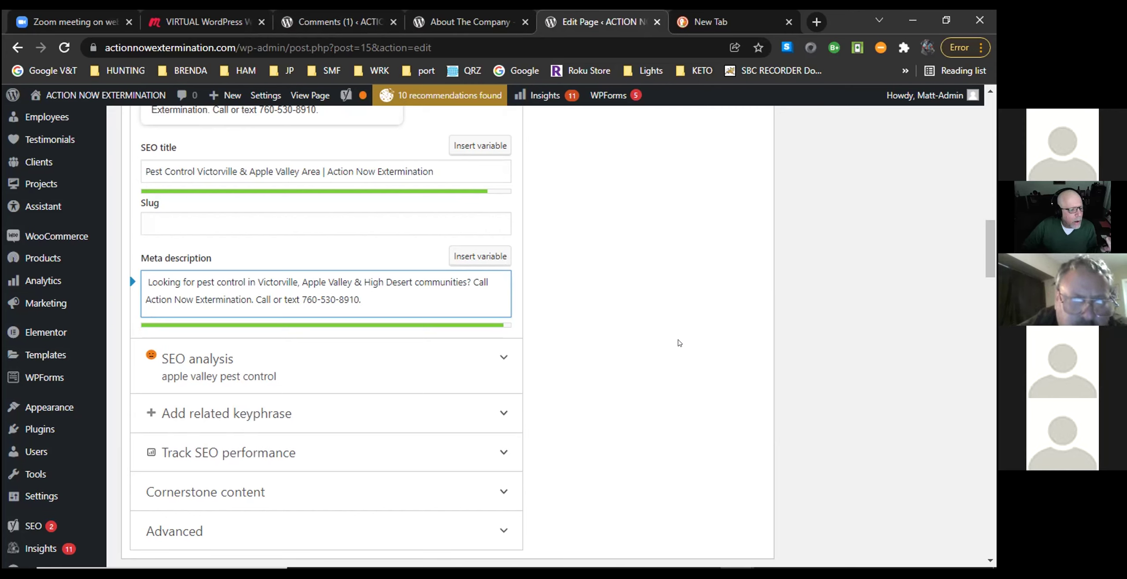
Reword the ending to 'Call or Text Action Now Extermination:' before the phone number, dropping the duplicate call wording.
key("BackSpace")
key("BackSpace")
key("BackSpace")
key("BackSpace")
key("BackSpace")
key("BackSpace")
key("BackSpace")
key("BackSpace")
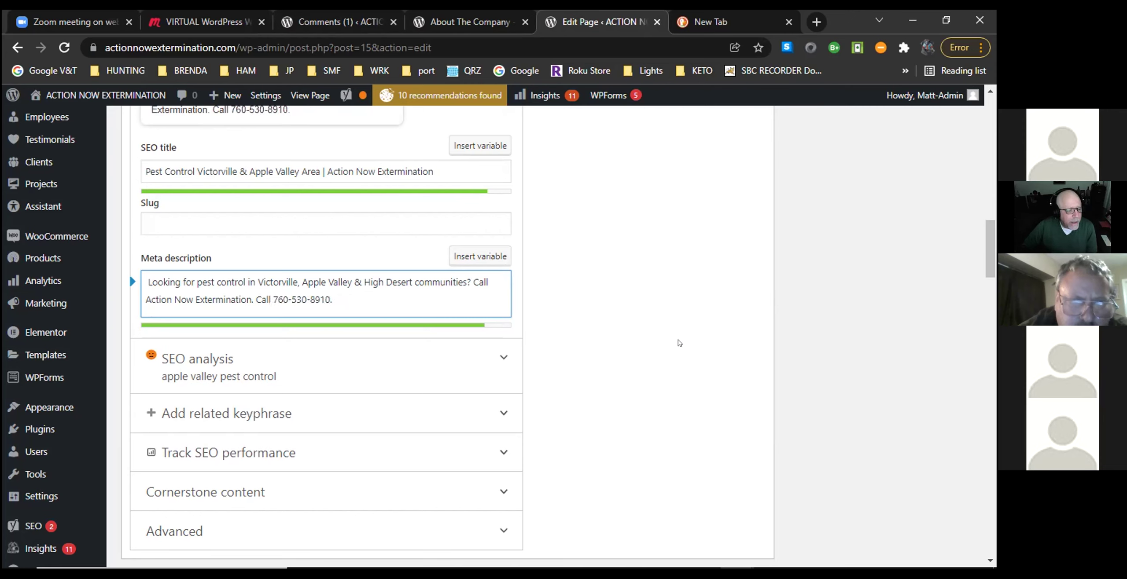
key("BackSpace")
key("BackSpace")
key("BackSpace")
key("BackSpace")
key("BackSpace")
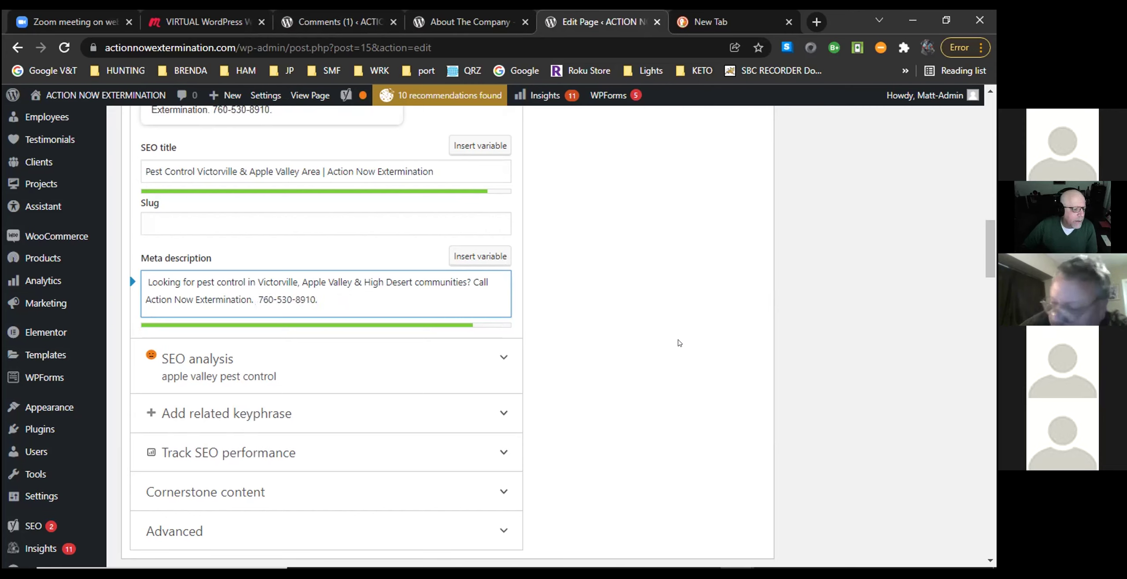
left_click(495, 276)
type("or ")
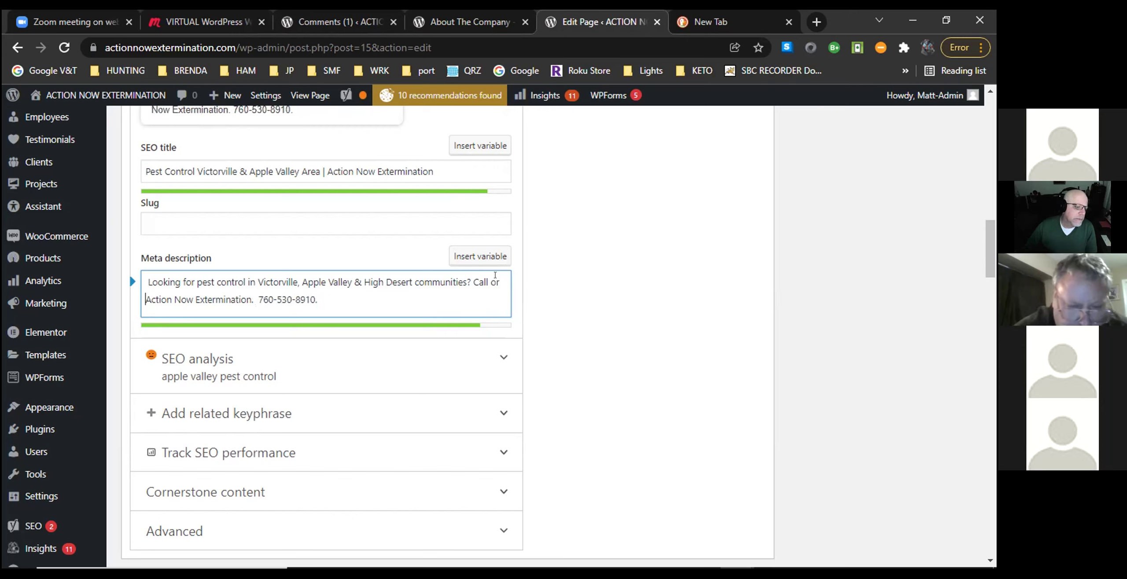
type("Text")
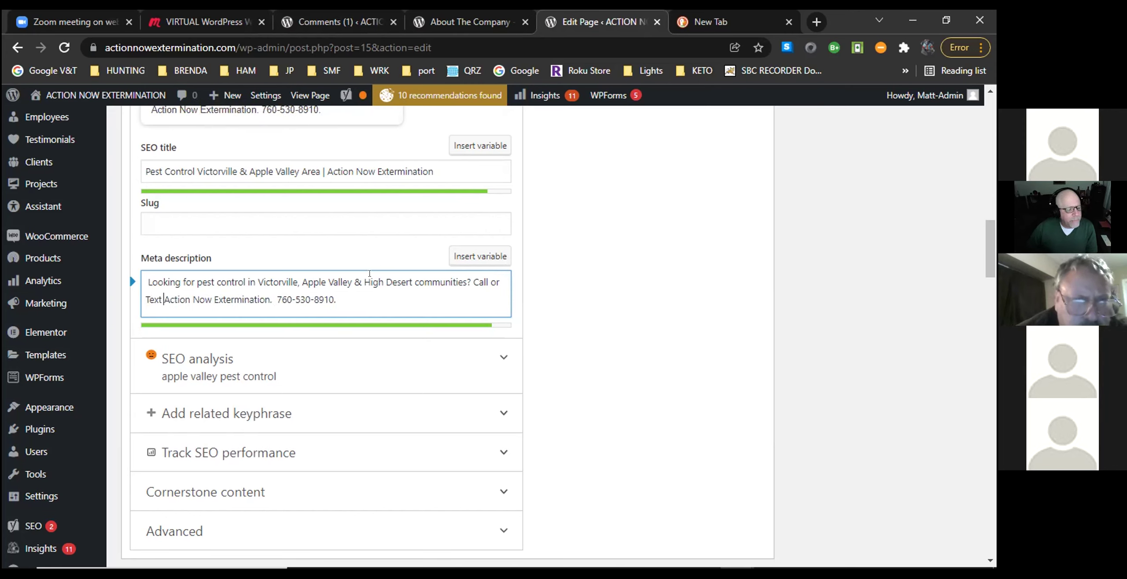
left_click(265, 296)
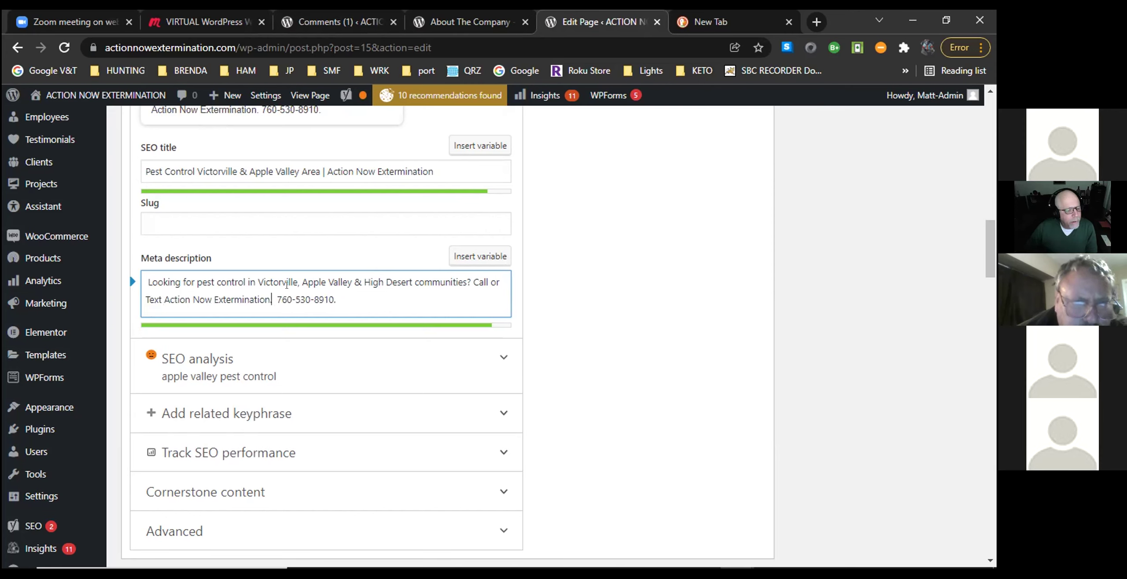
key("BackSpace")
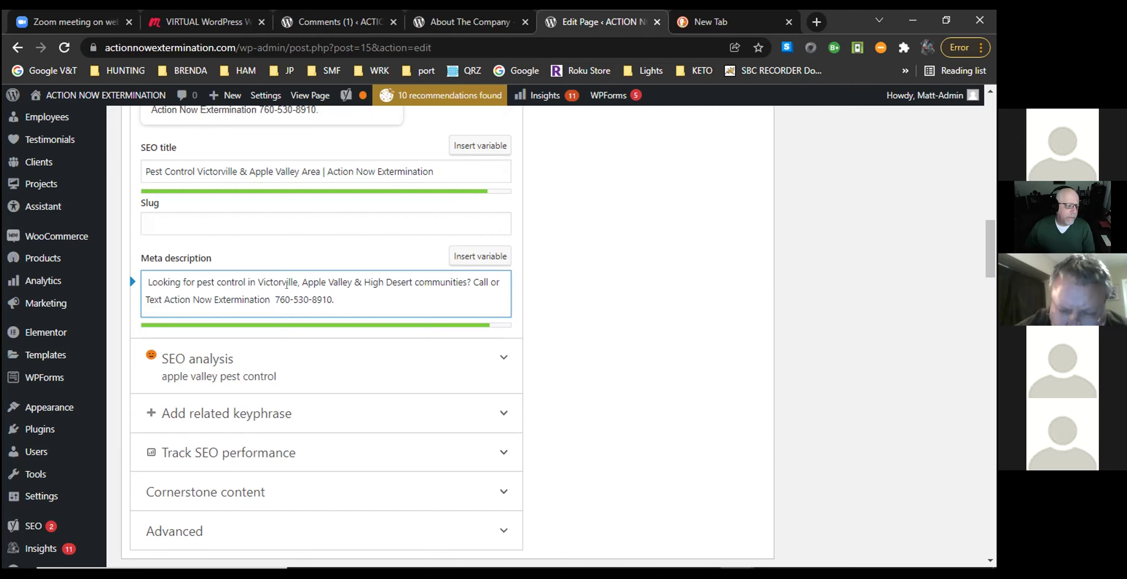
type(":")
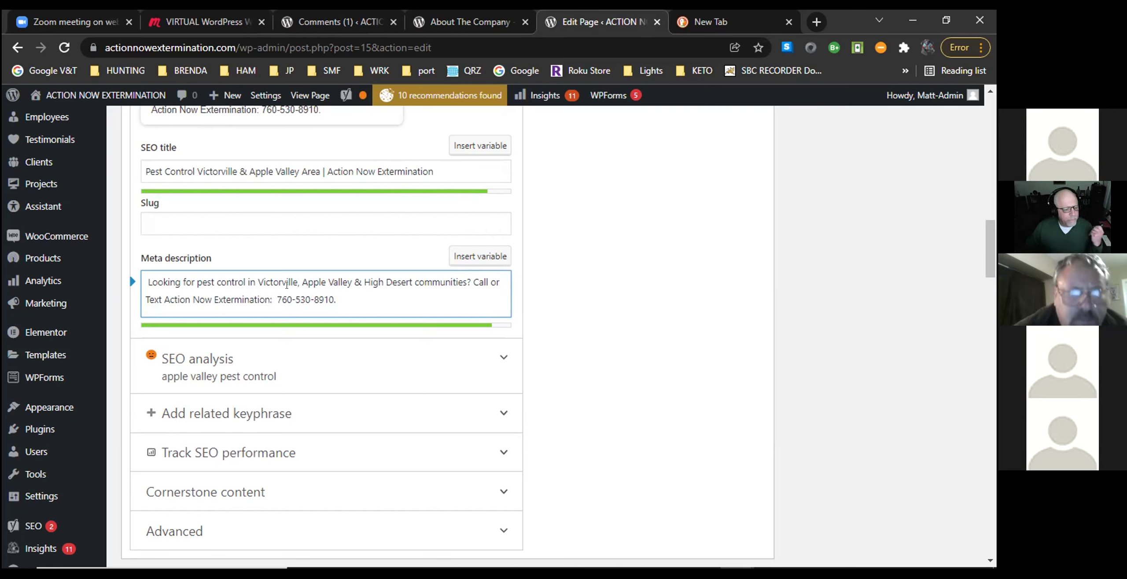
scroll(635, 305, "up", 5)
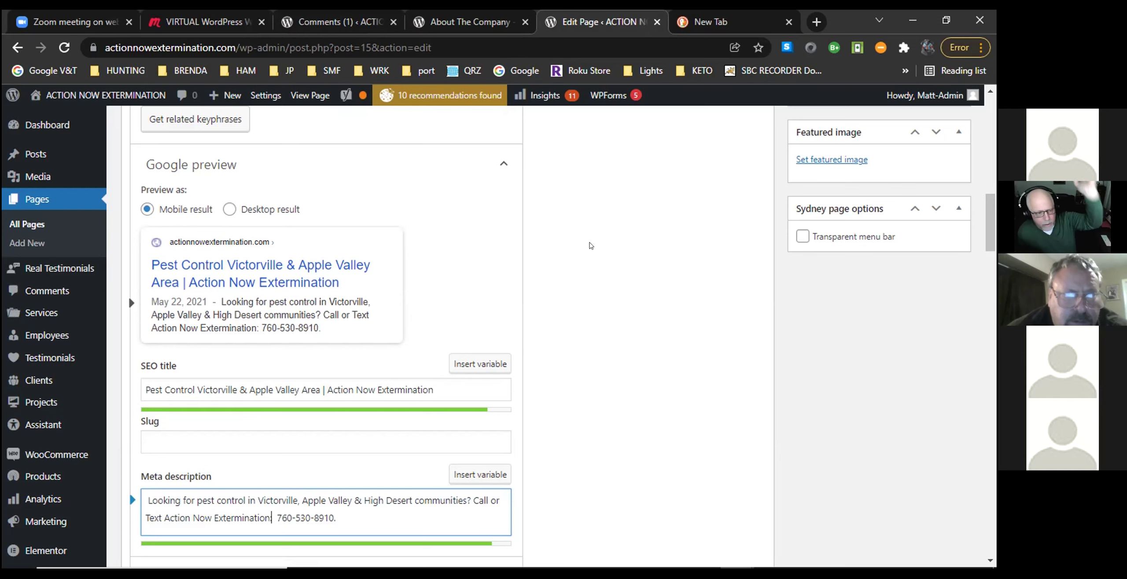
scroll(590, 246, "up", 3)
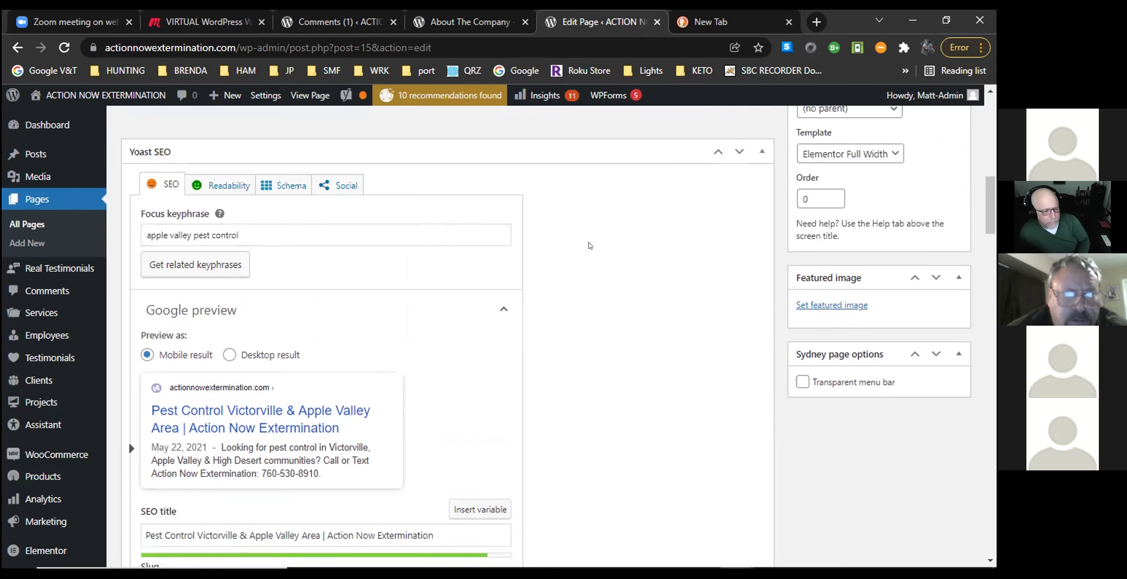
scroll(590, 246, "down", 2)
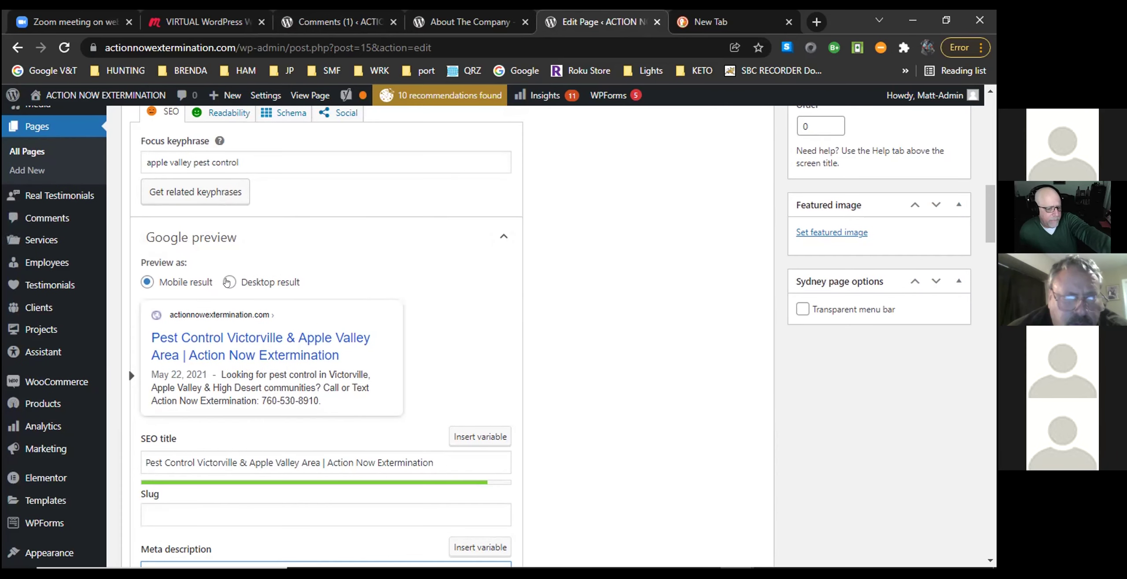
left_click(228, 282)
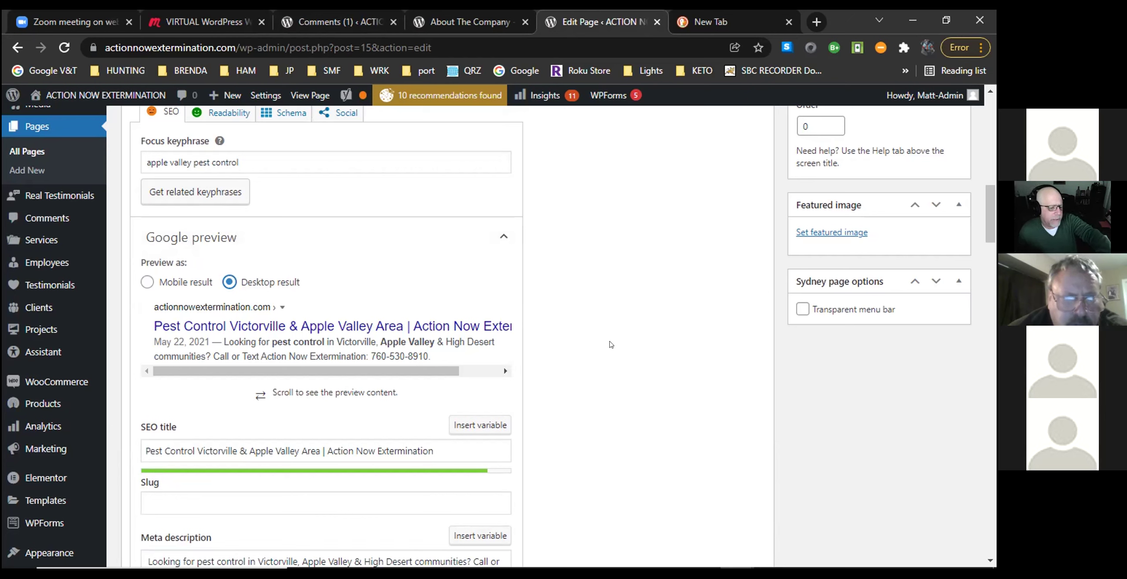
left_click(146, 283)
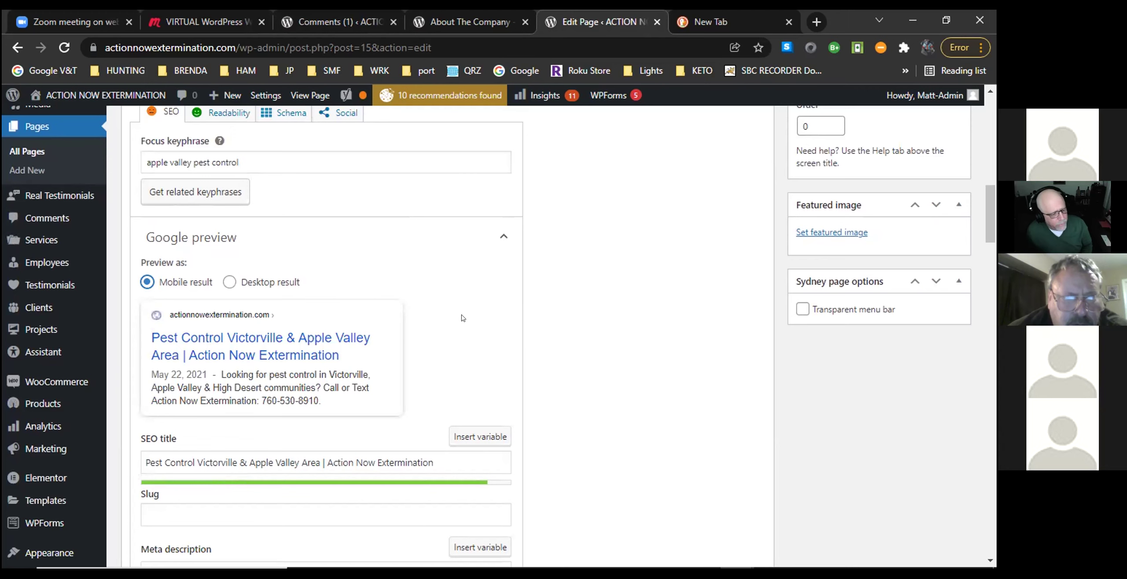
scroll(463, 318, "down", 3)
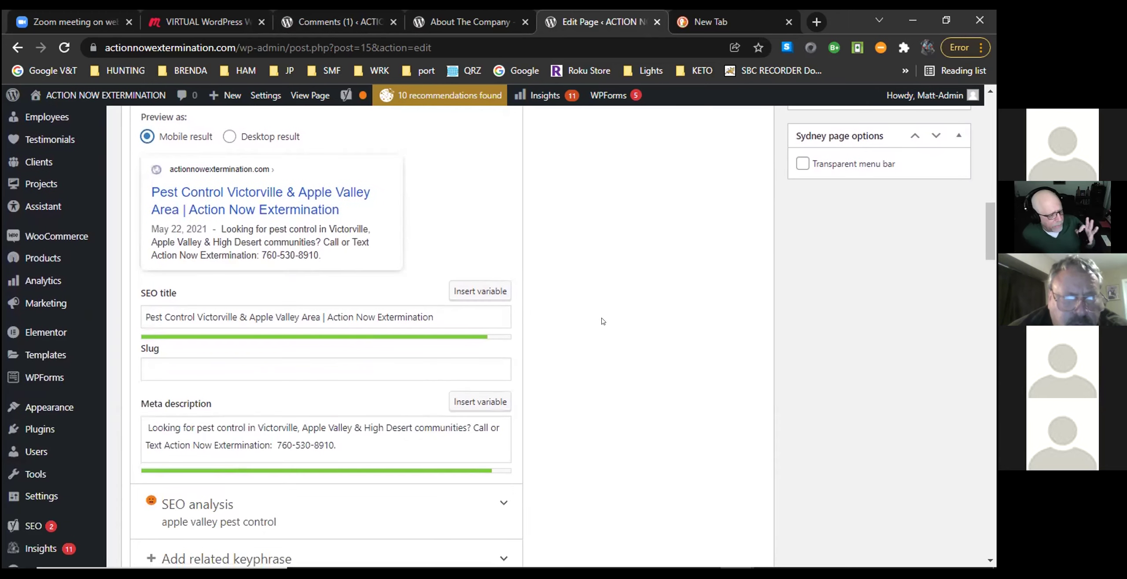
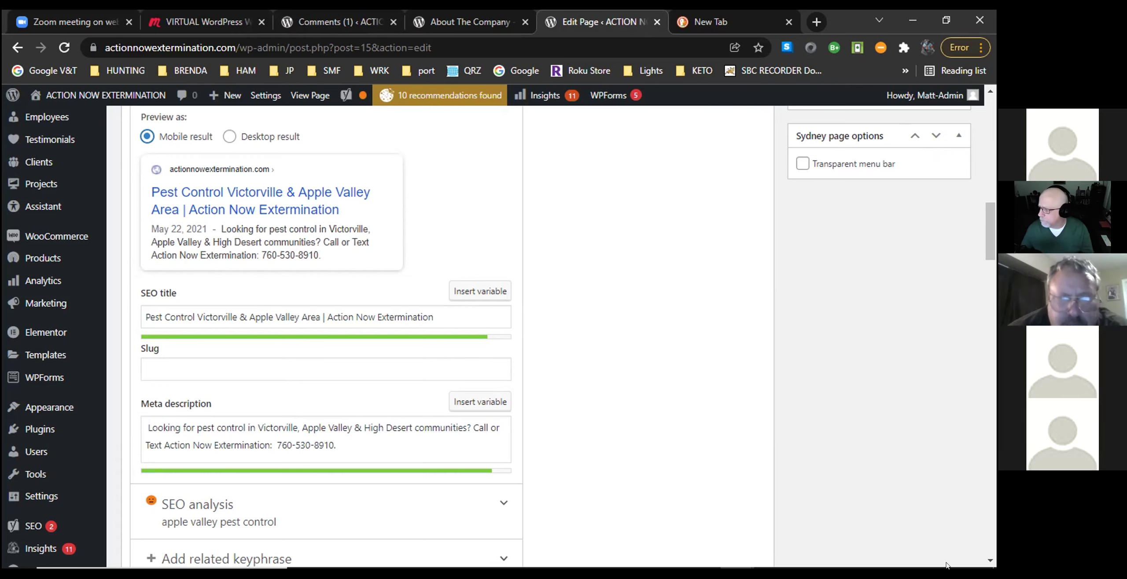
Check the Home page's slug and Yoast SEO fields, then save the page with Update.
left_click(473, 369)
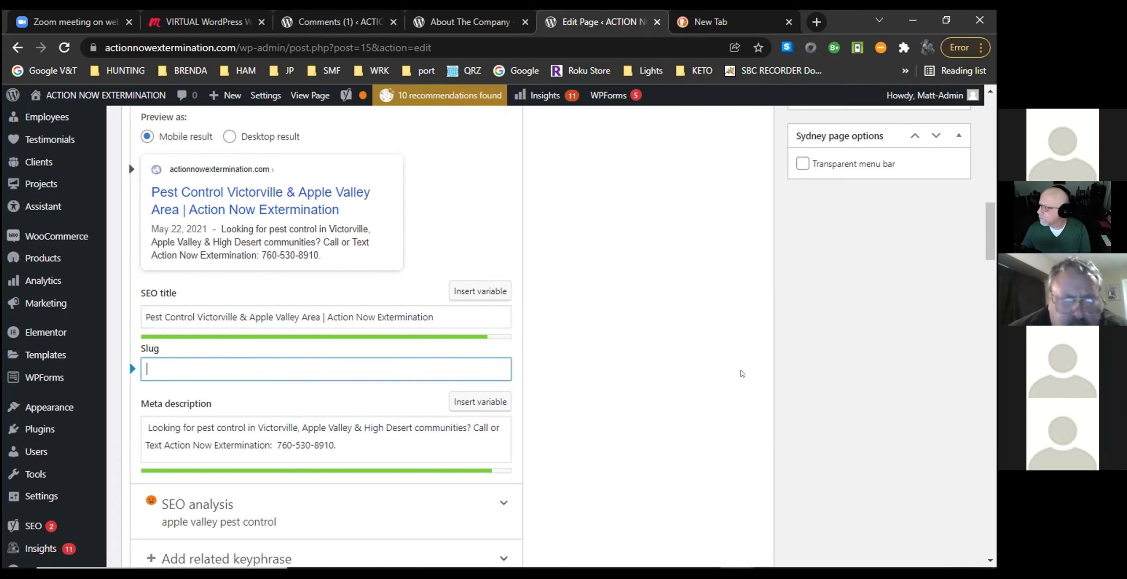
scroll(749, 368, "down", 3)
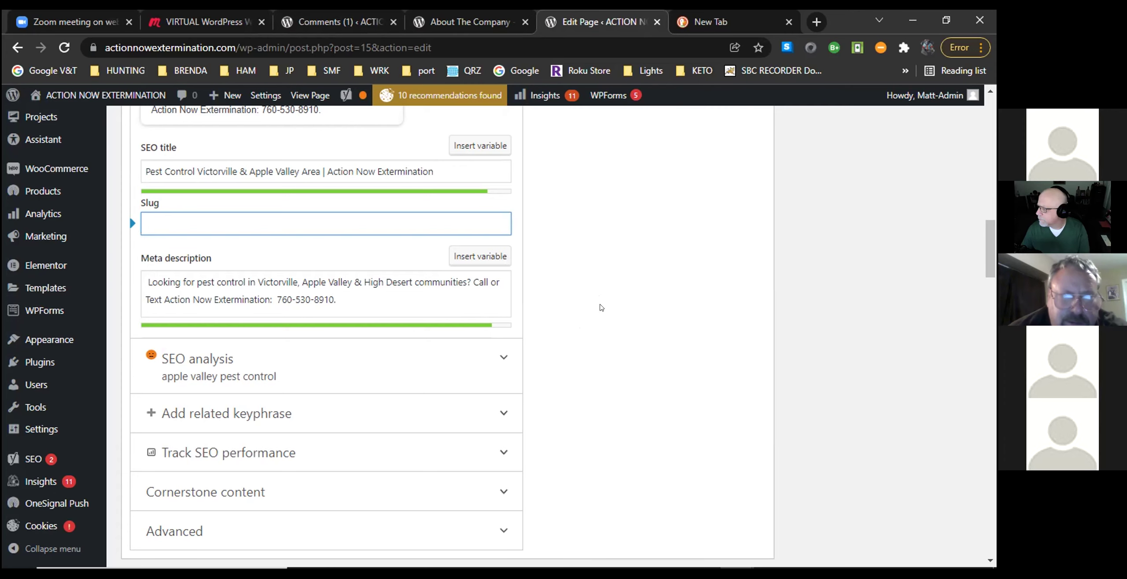
scroll(601, 308, "down", 3)
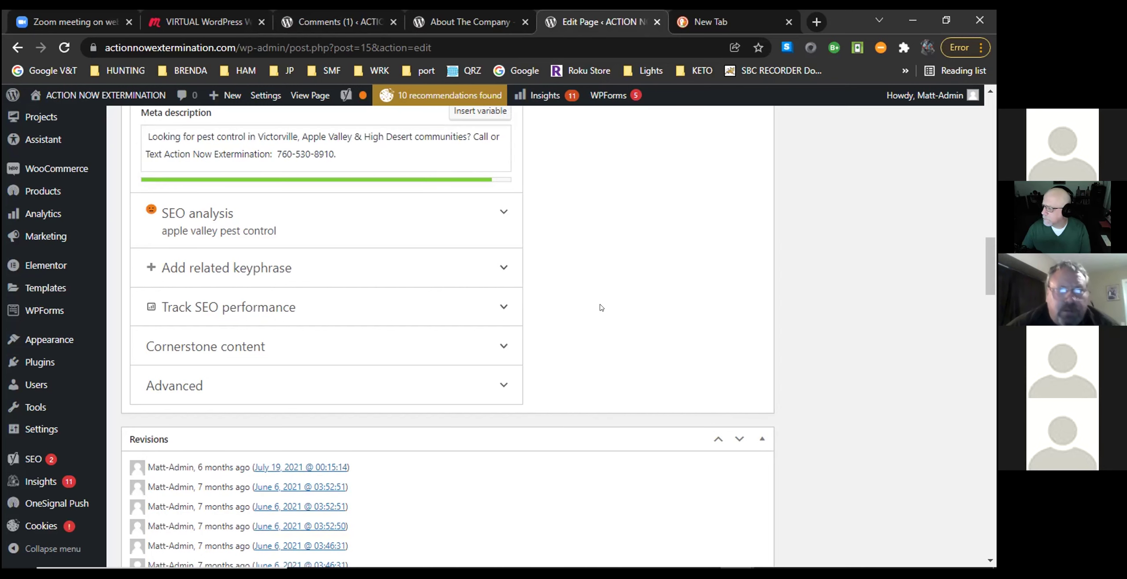
scroll(601, 308, "up", 5)
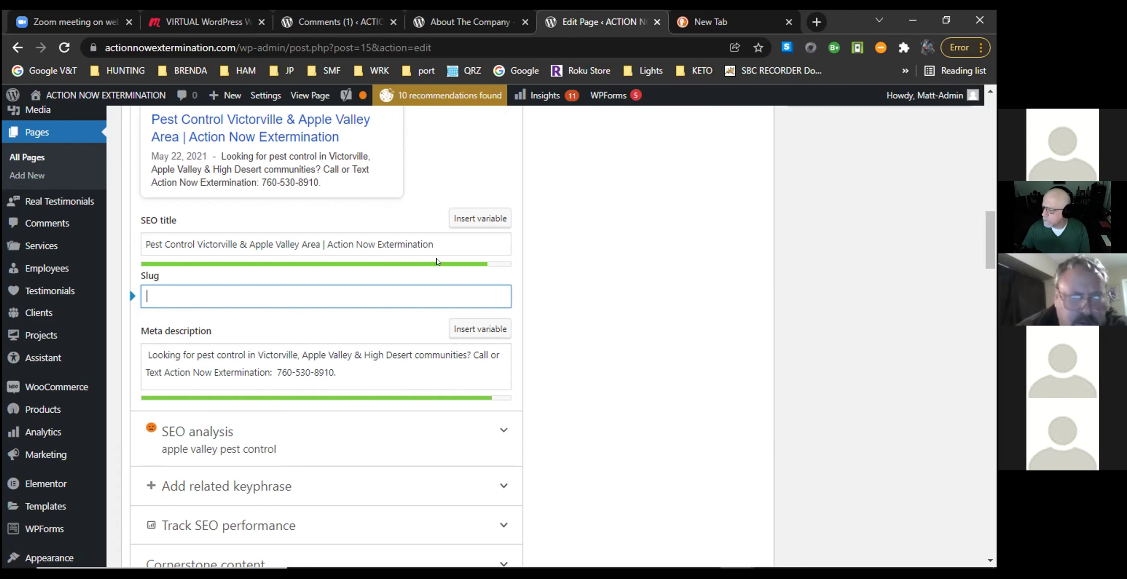
scroll(610, 276, "down", 5)
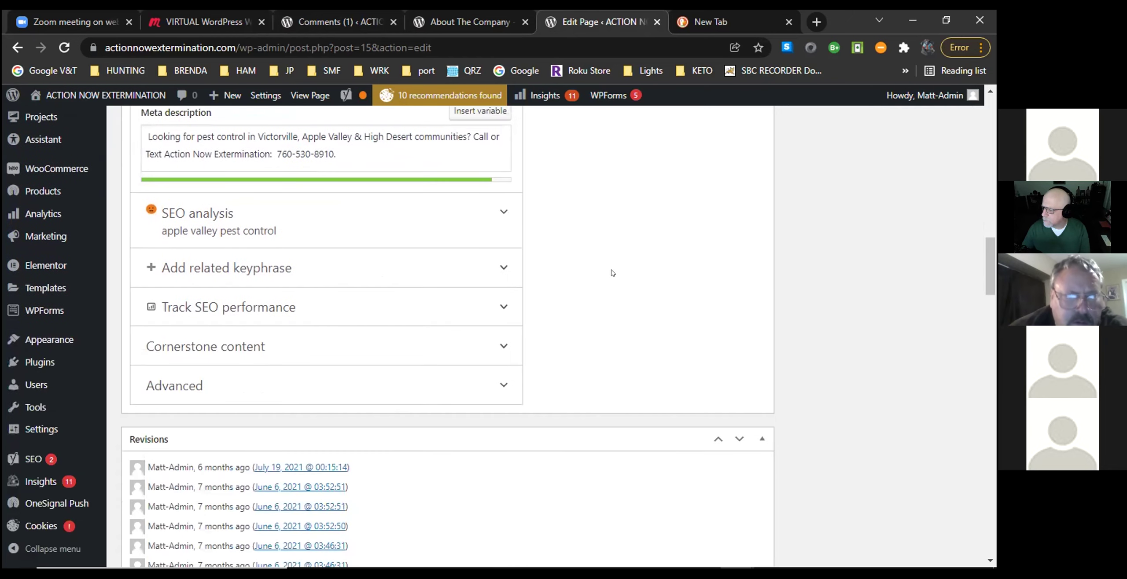
scroll(611, 273, "down", 5)
scroll(611, 273, "up", 5)
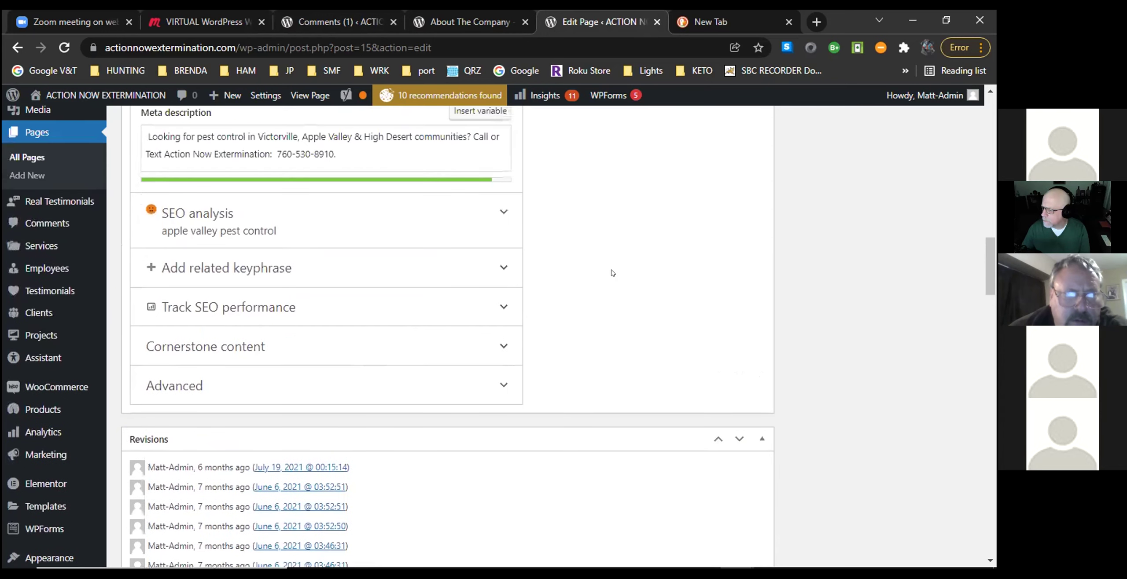
scroll(611, 273, "up", 8)
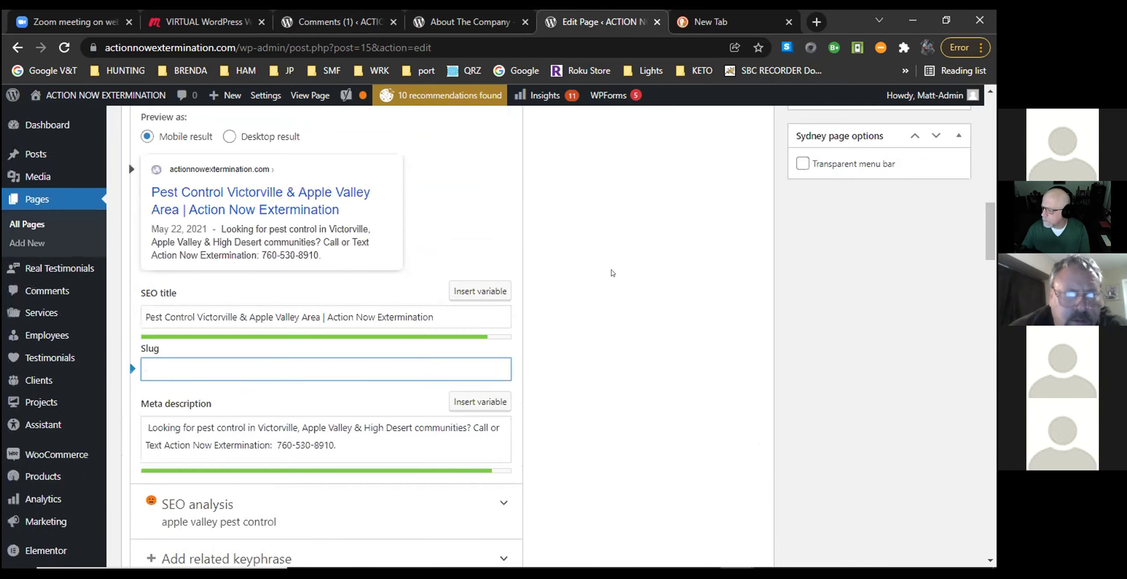
scroll(612, 273, "up", 4)
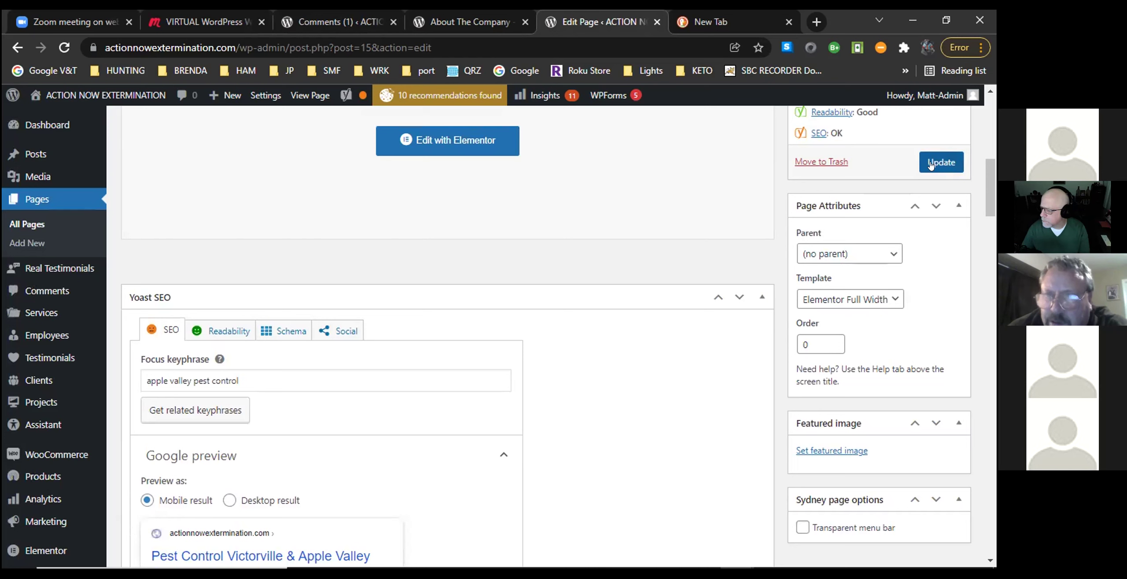
left_click(931, 163)
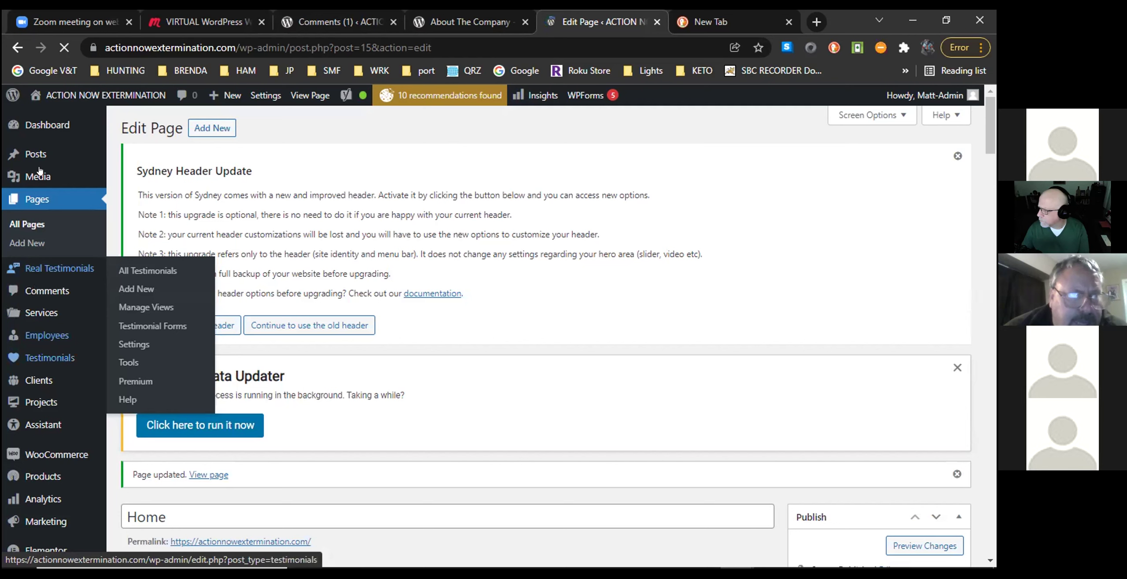
Open the Media Library grid and view the details of the orange spider image slider-2.png.
mouse_move(39, 170)
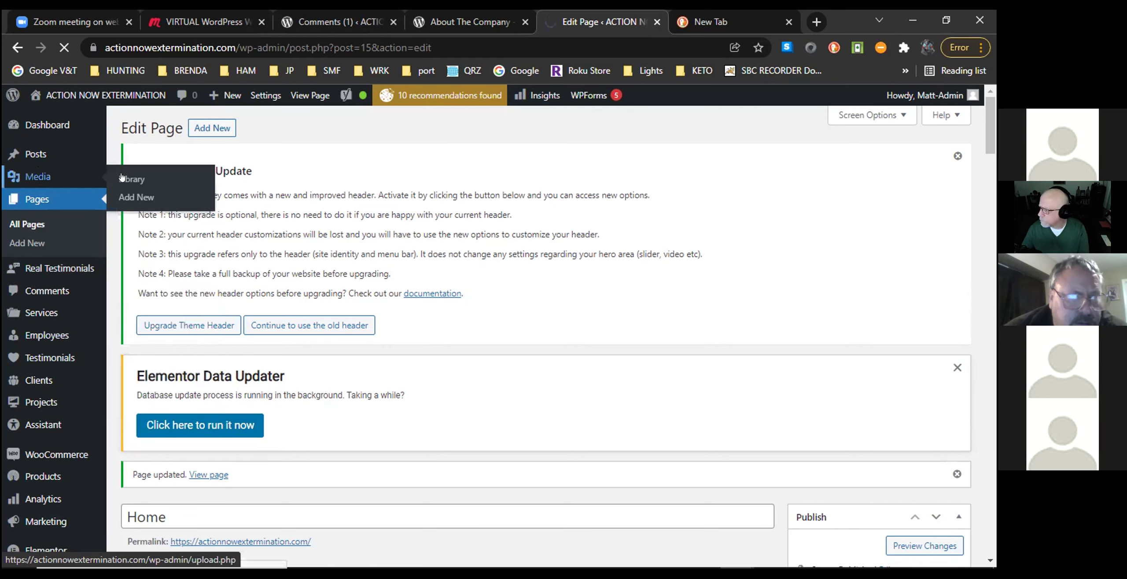
left_click(76, 176)
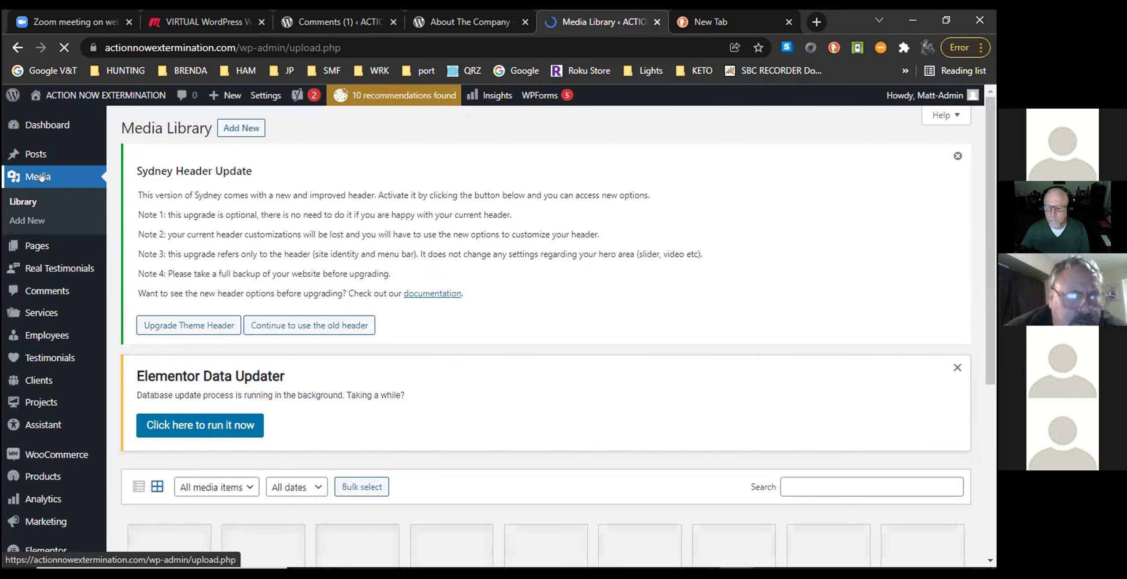
left_click(42, 177)
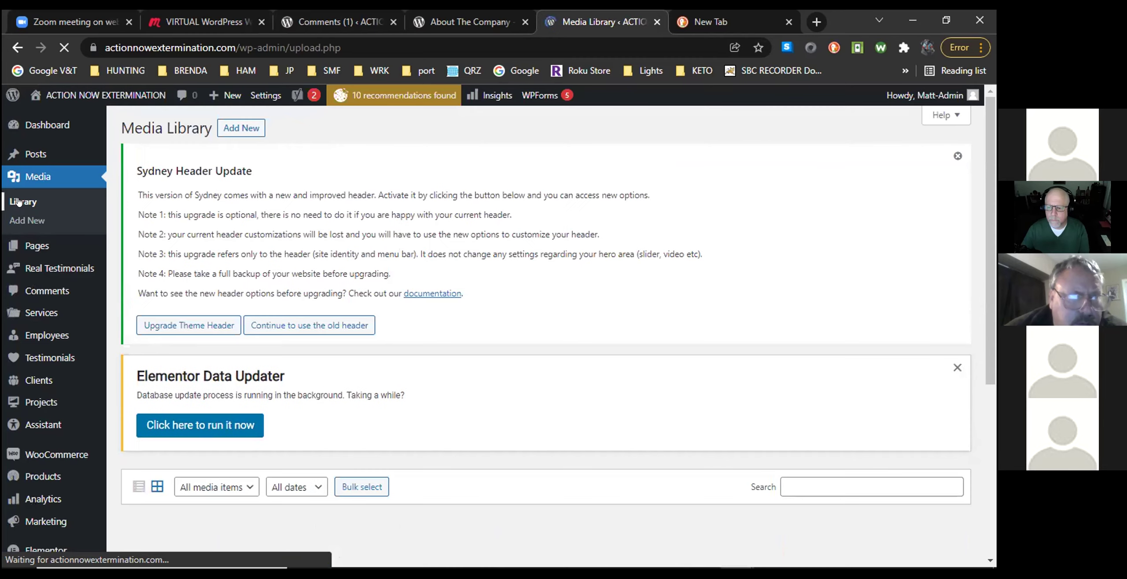
left_click(18, 202)
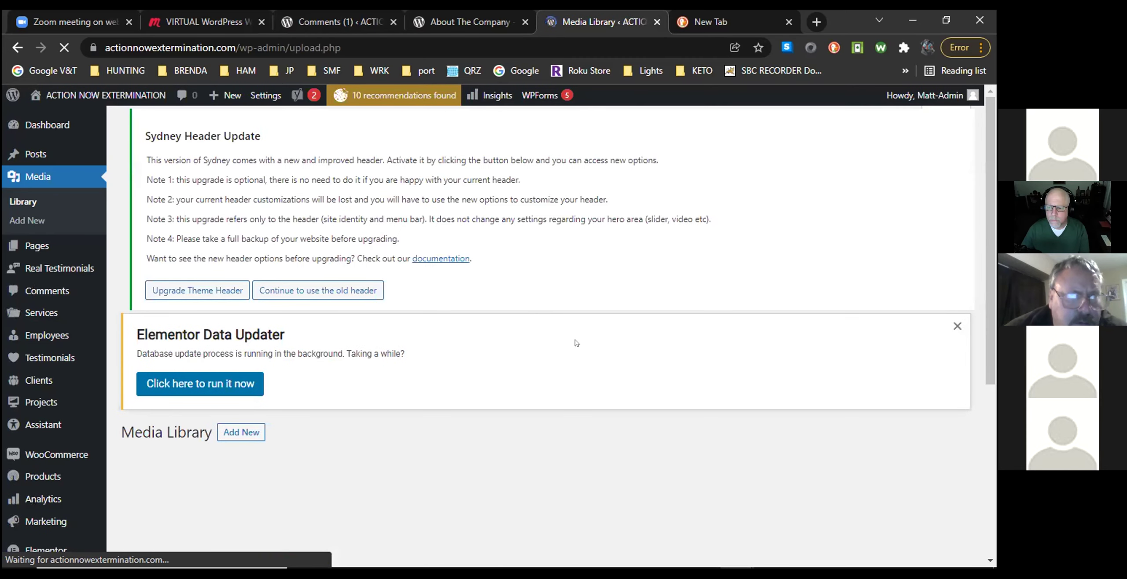
scroll(680, 399, "down", 6)
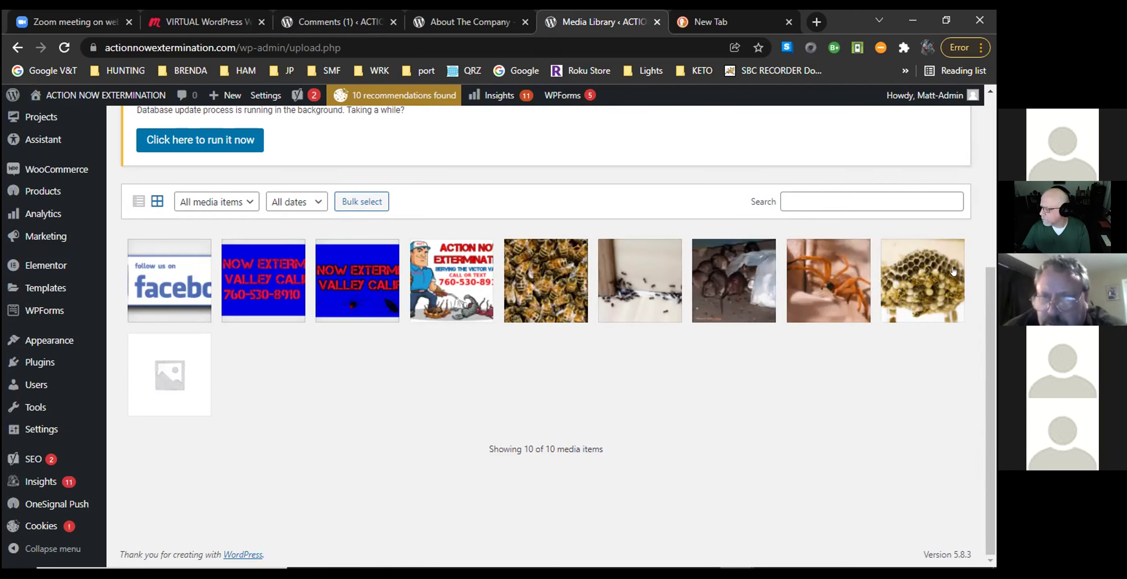
left_click(837, 283)
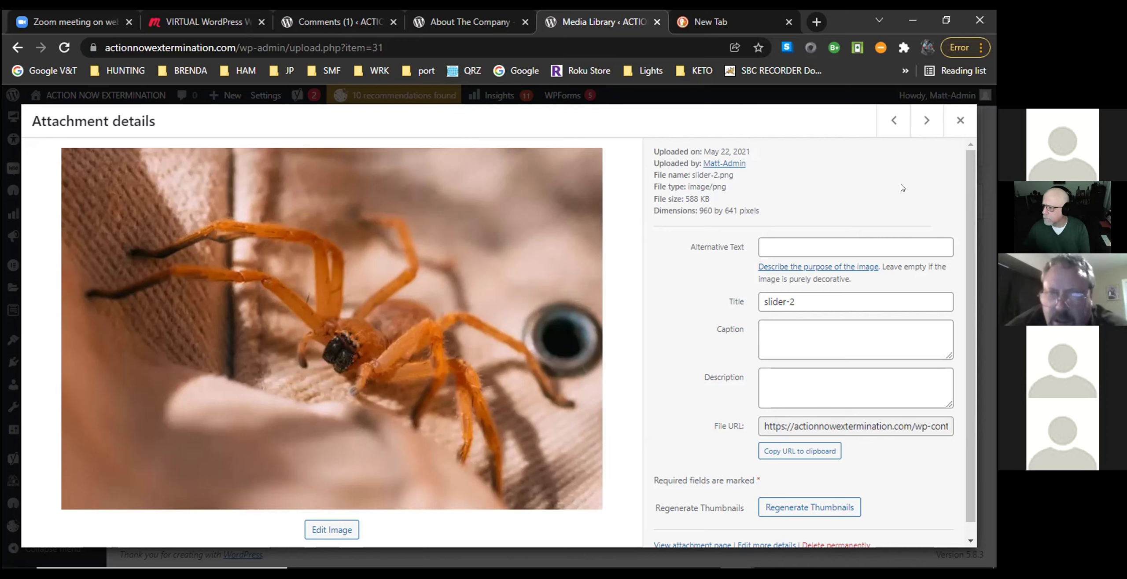
scroll(665, 365, "down", 1)
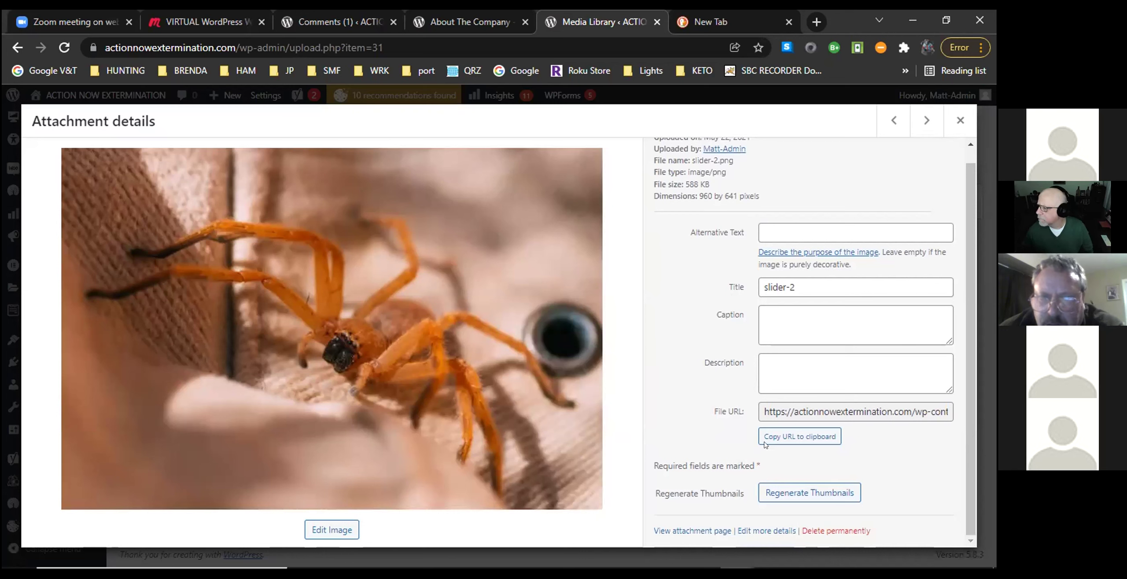
left_click(780, 226)
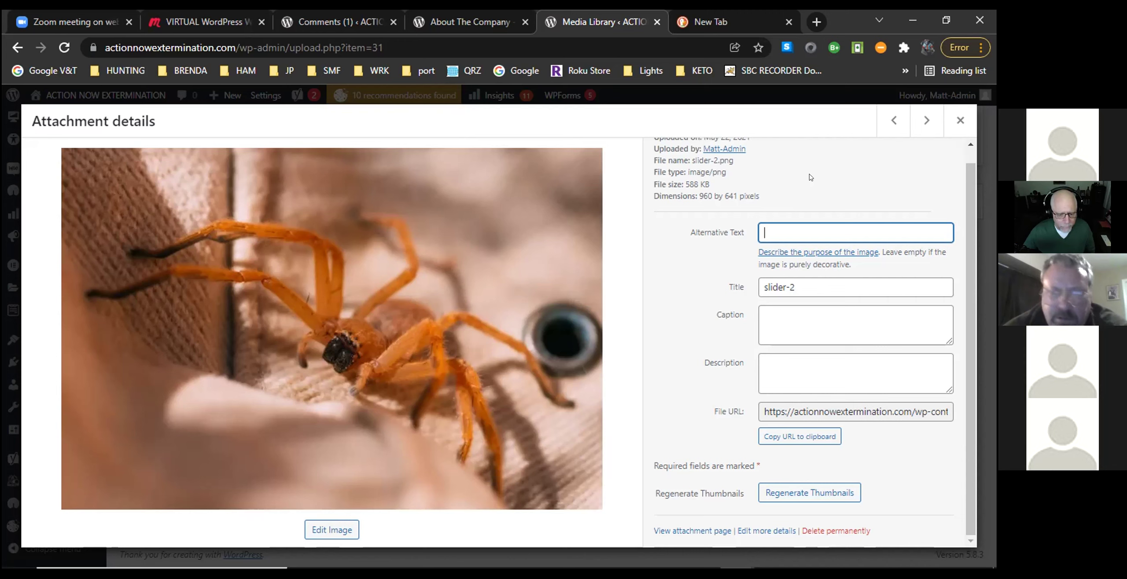
Give slider-2.png the alt text 'Hobo spider Extermination by Action Now Extermination' and let it auto-save.
type("Hobo spider")
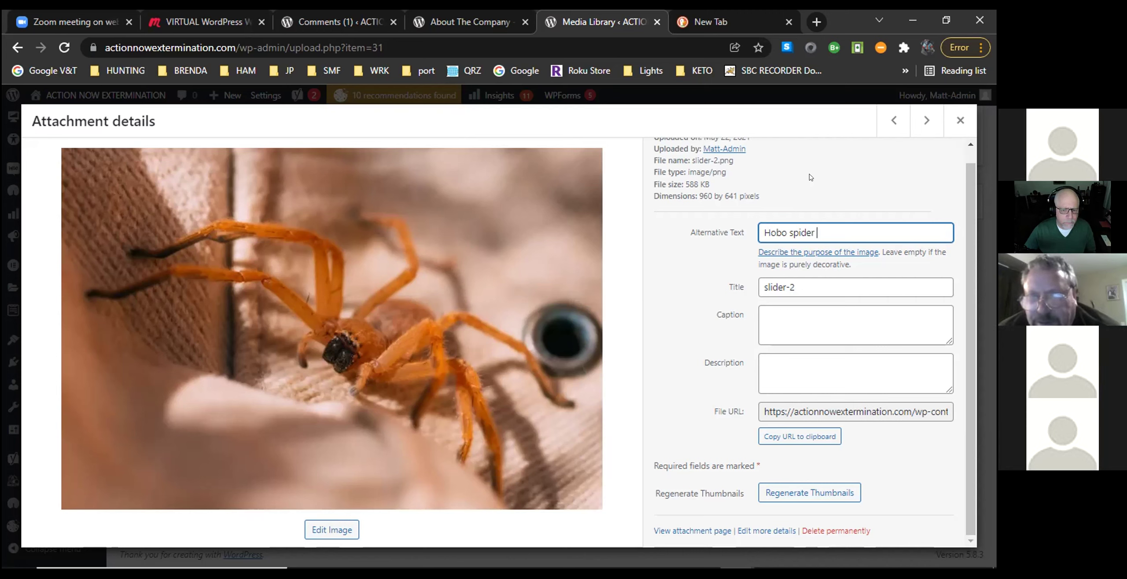
type("Exterm")
type("ination")
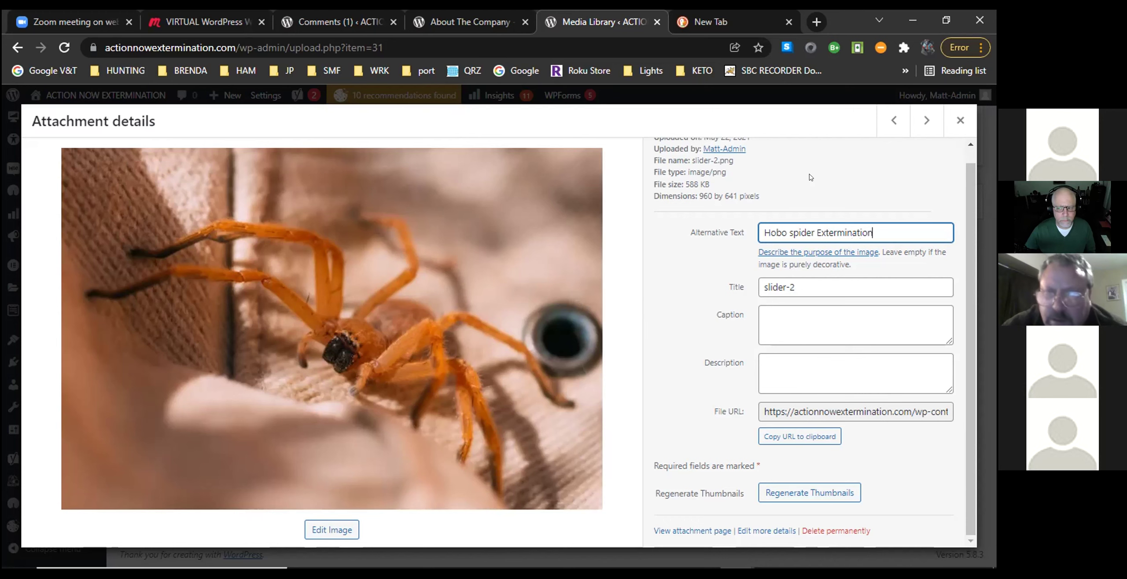
type(" b")
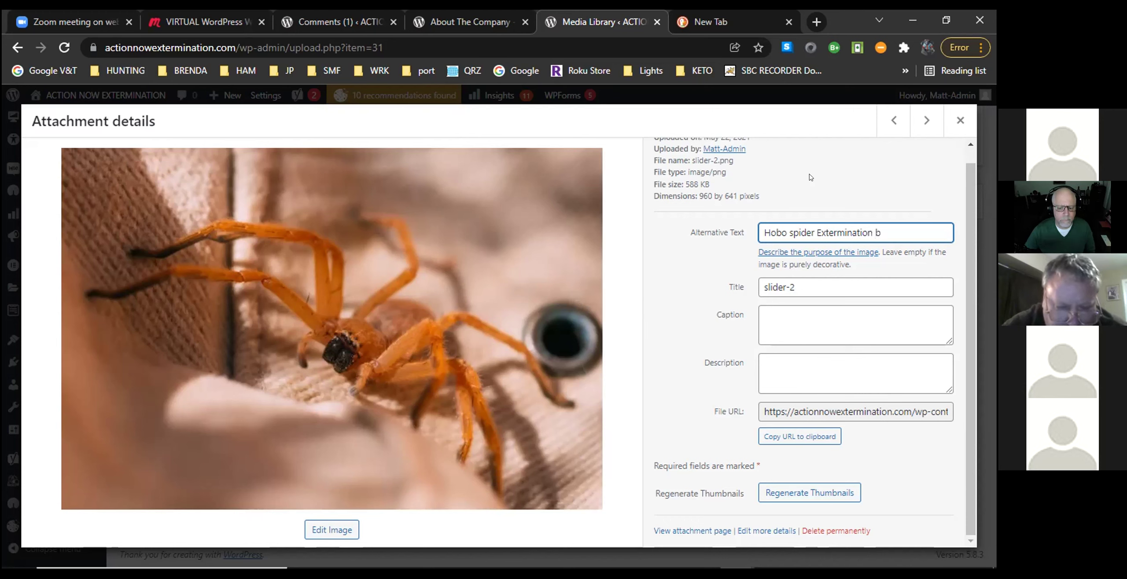
type("y Act")
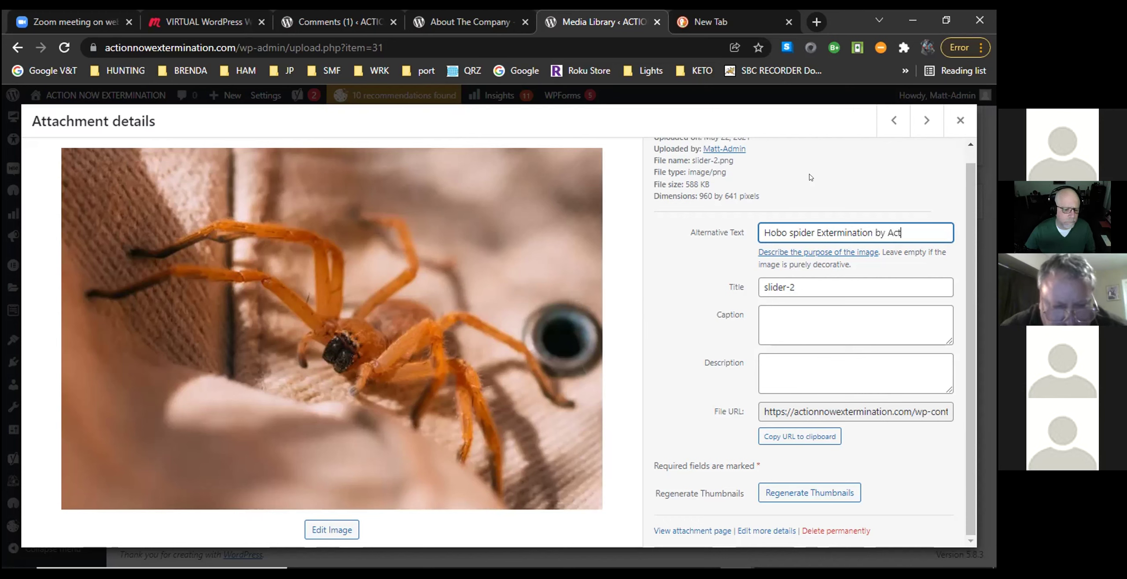
type("ion N")
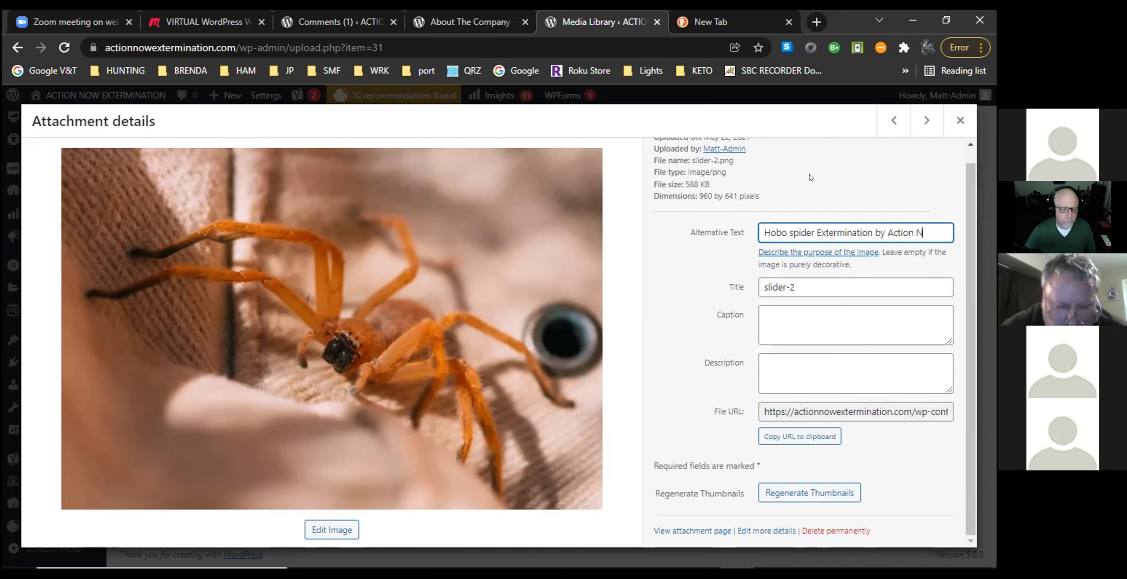
type("ow Extermination")
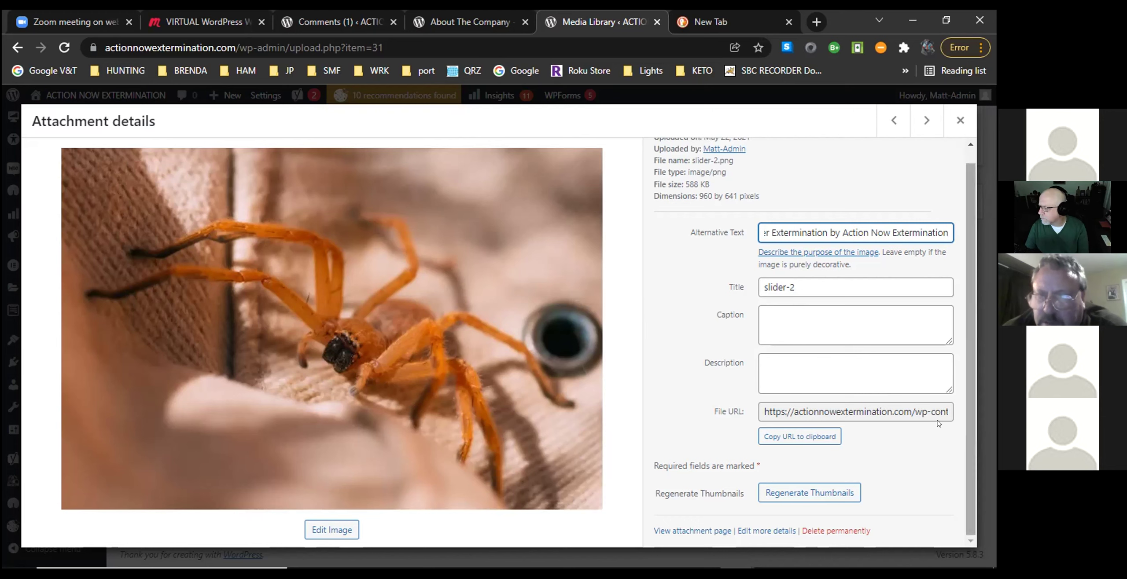
left_click(971, 245)
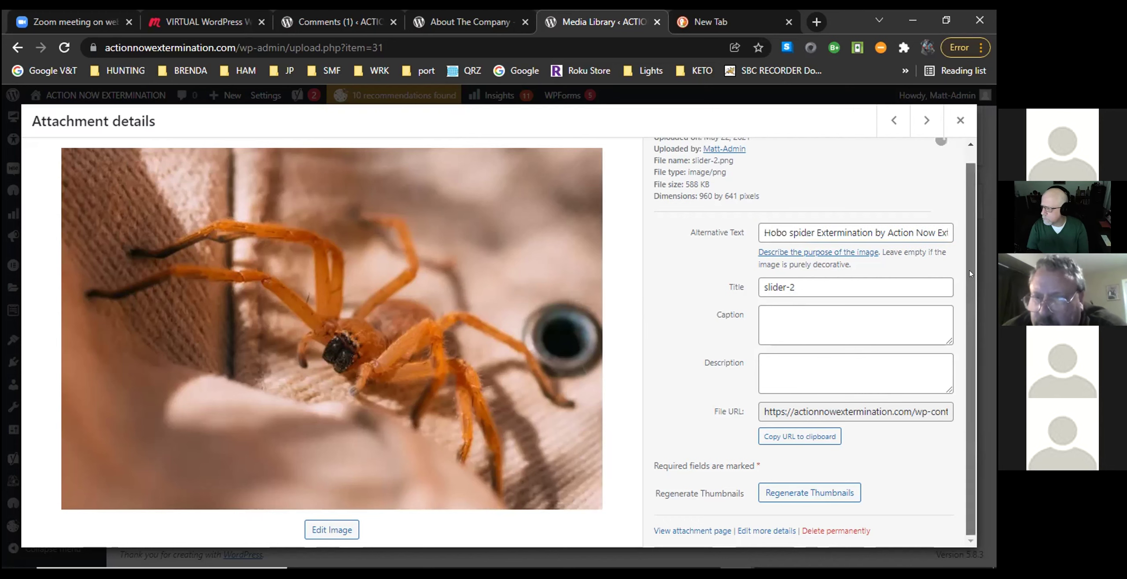
left_click_drag(904, 511, 915, 503)
left_click(915, 504)
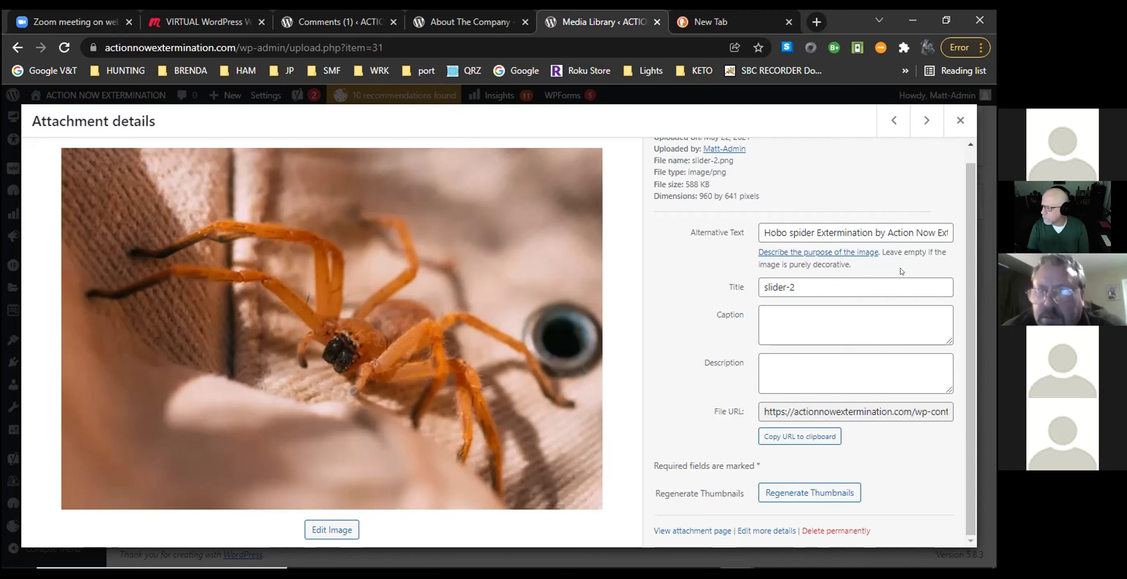
scroll(885, 352, "up", 1)
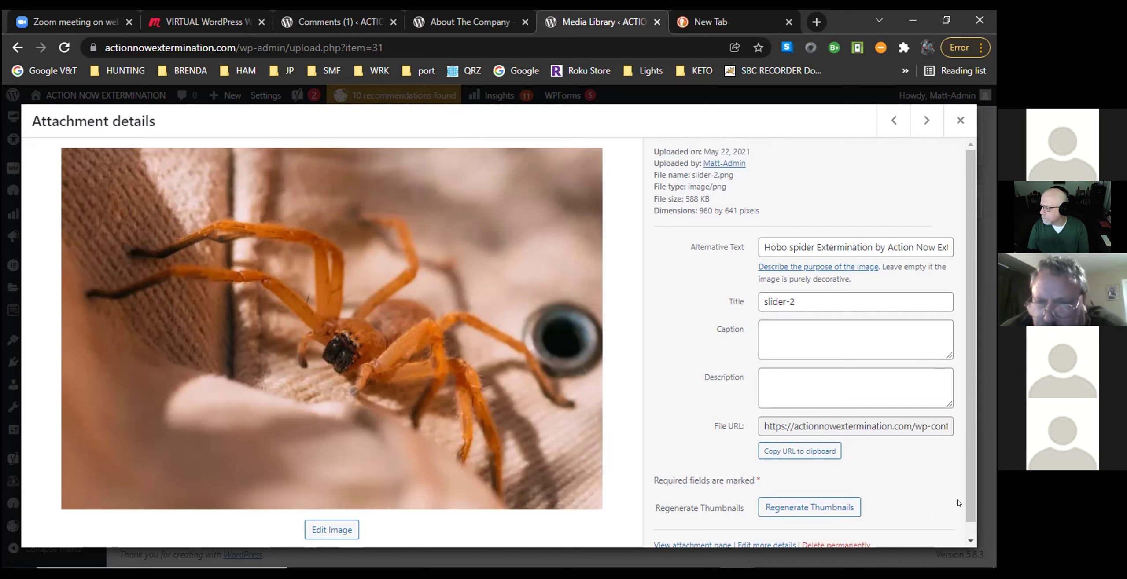
Close and reopen slider-2.png's attachment details to confirm the Hobo spider alt text persisted.
left_click(971, 528)
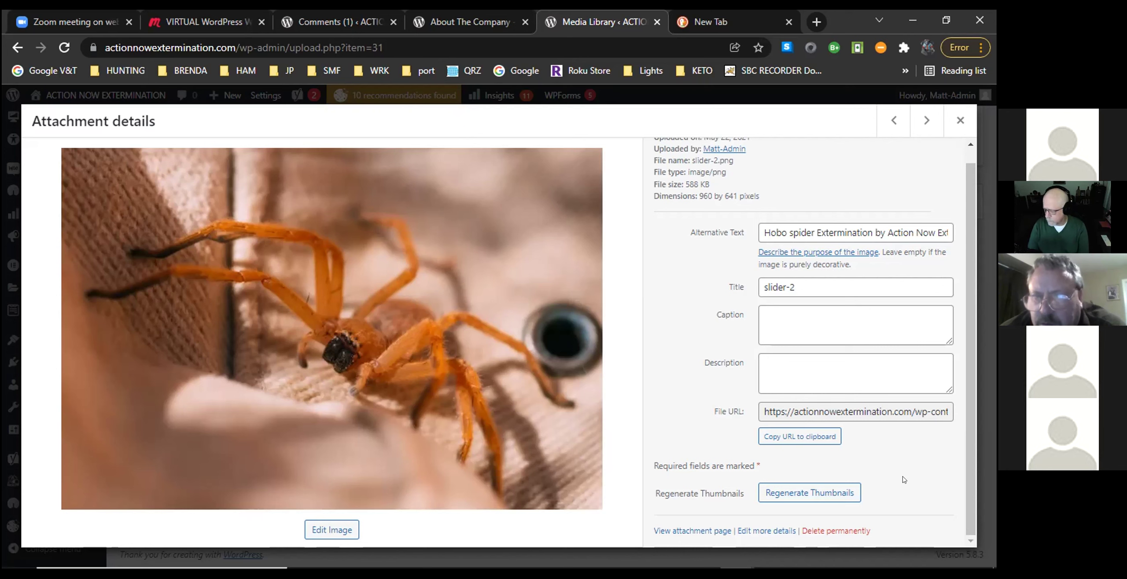
scroll(904, 479, "up", 1)
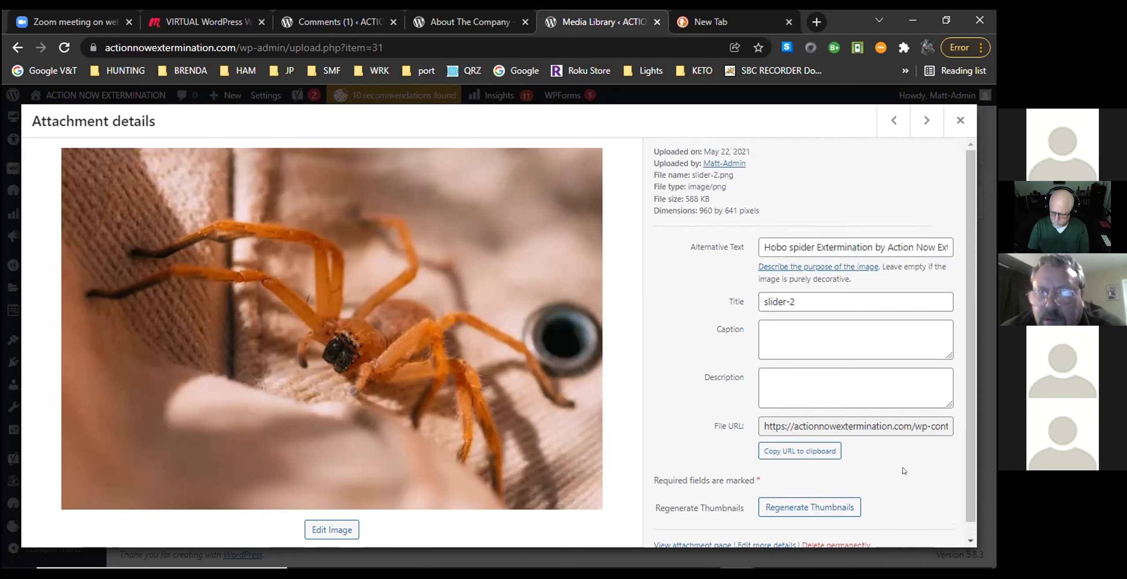
scroll(902, 433, "down", 1)
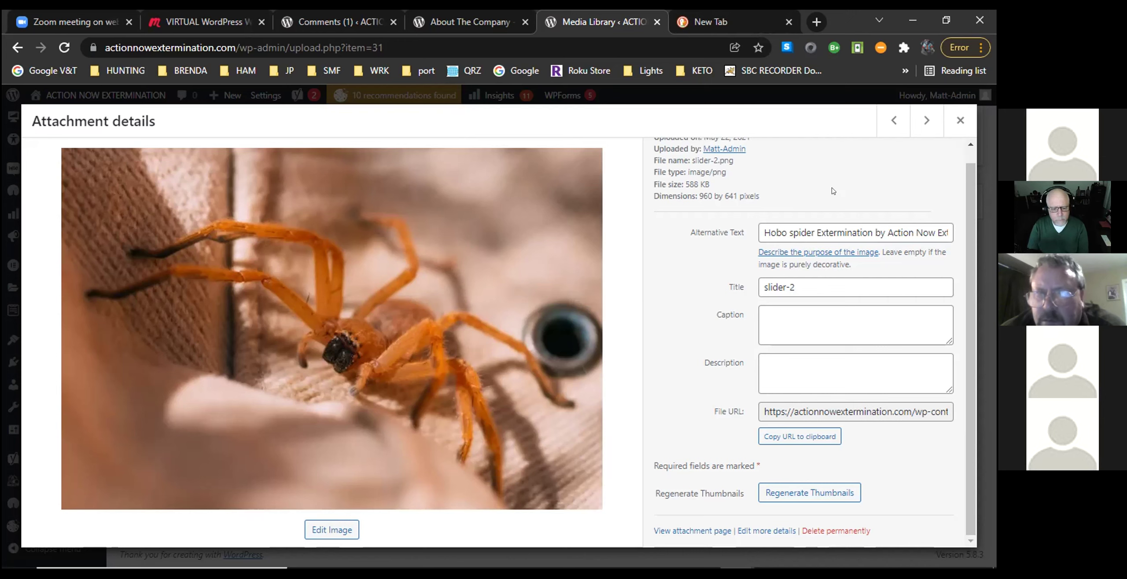
scroll(972, 203, "up", 1)
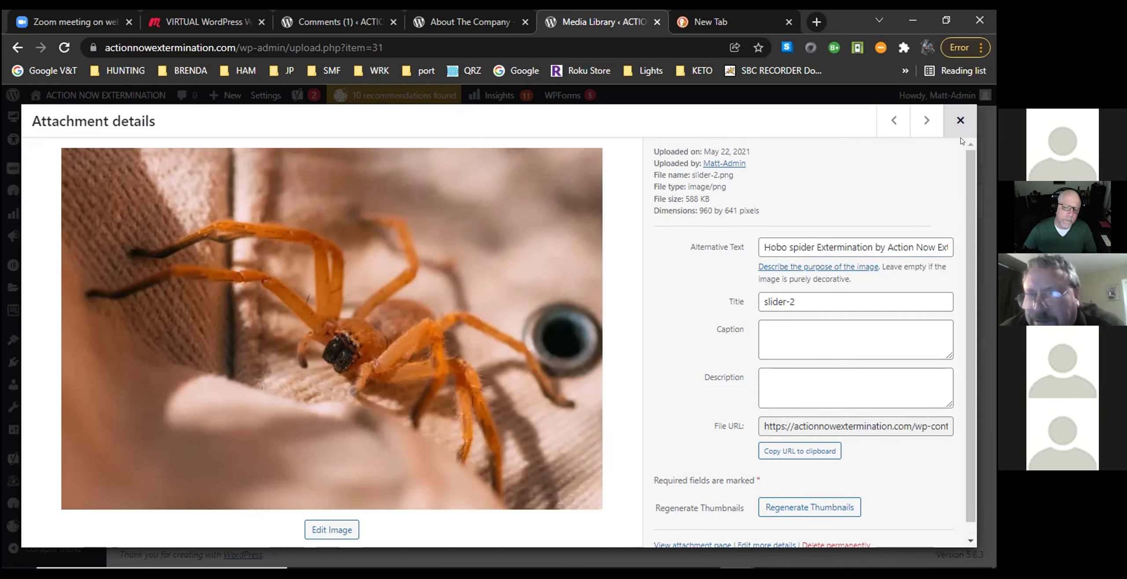
left_click(961, 138)
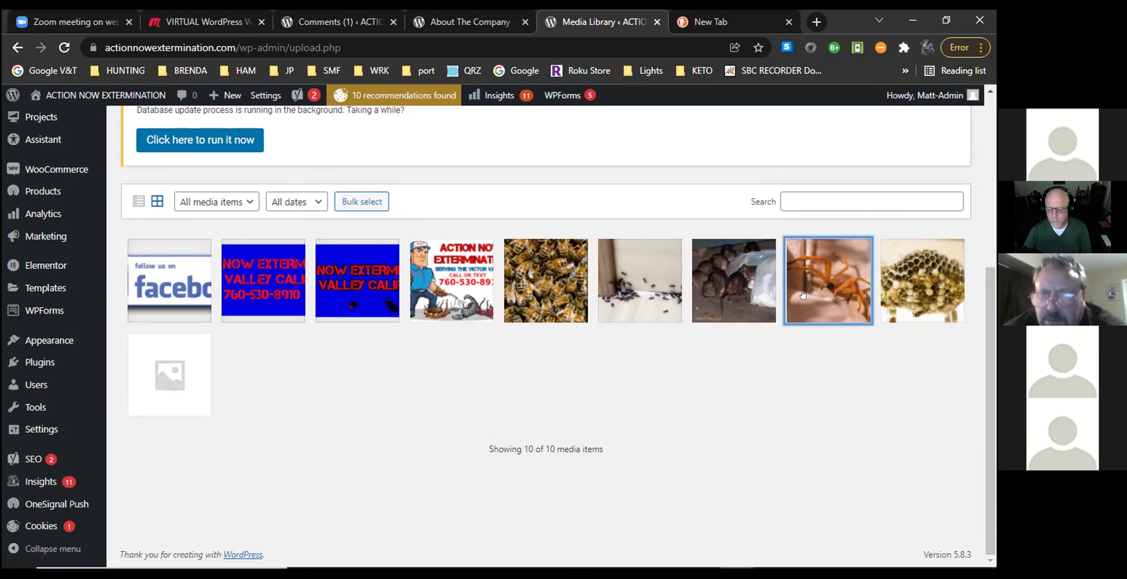
left_click(823, 285)
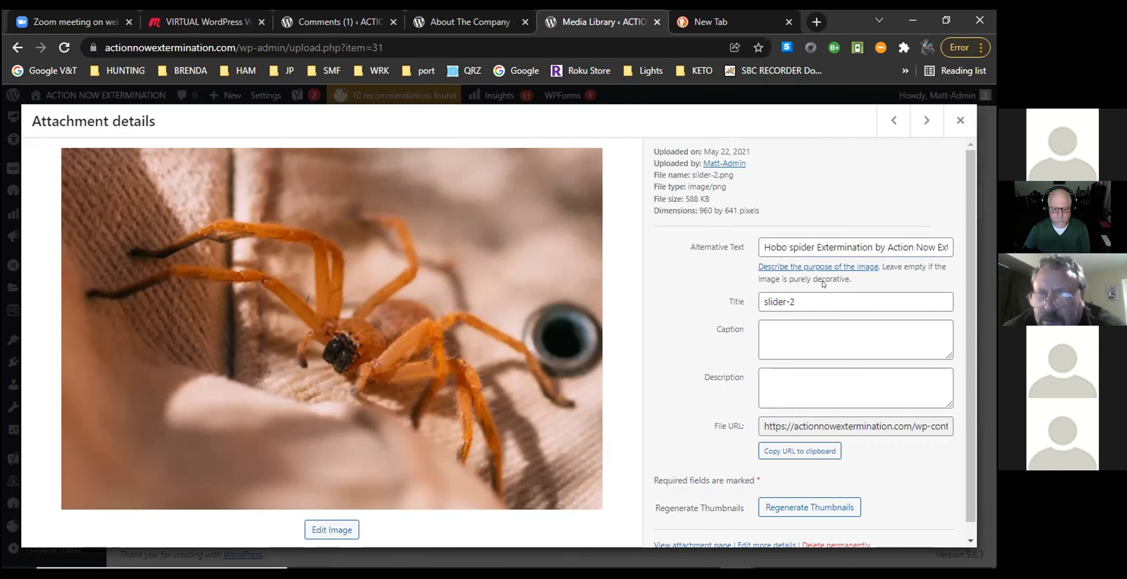
Close the spider image's details and return to the top of the Media Library grid of 10 items.
left_click(951, 136)
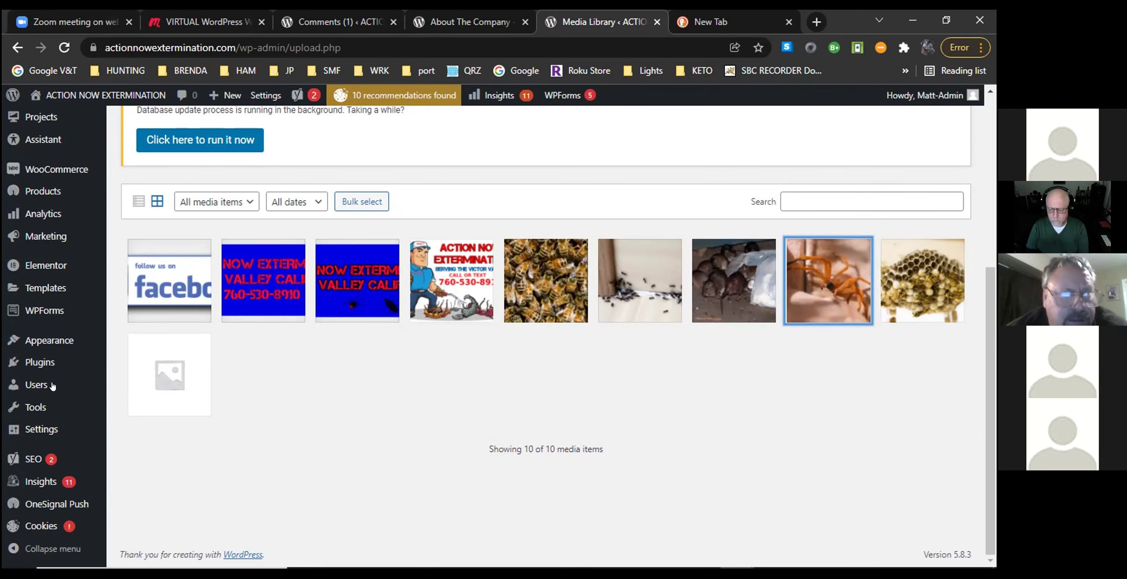
scroll(31, 250, "up", 6)
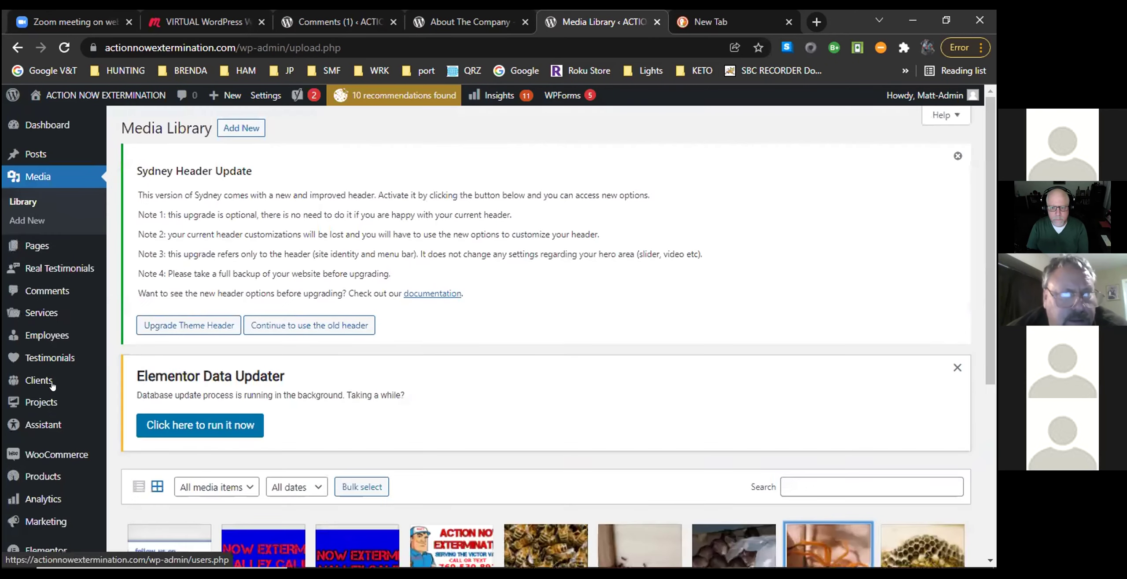
left_click(29, 207)
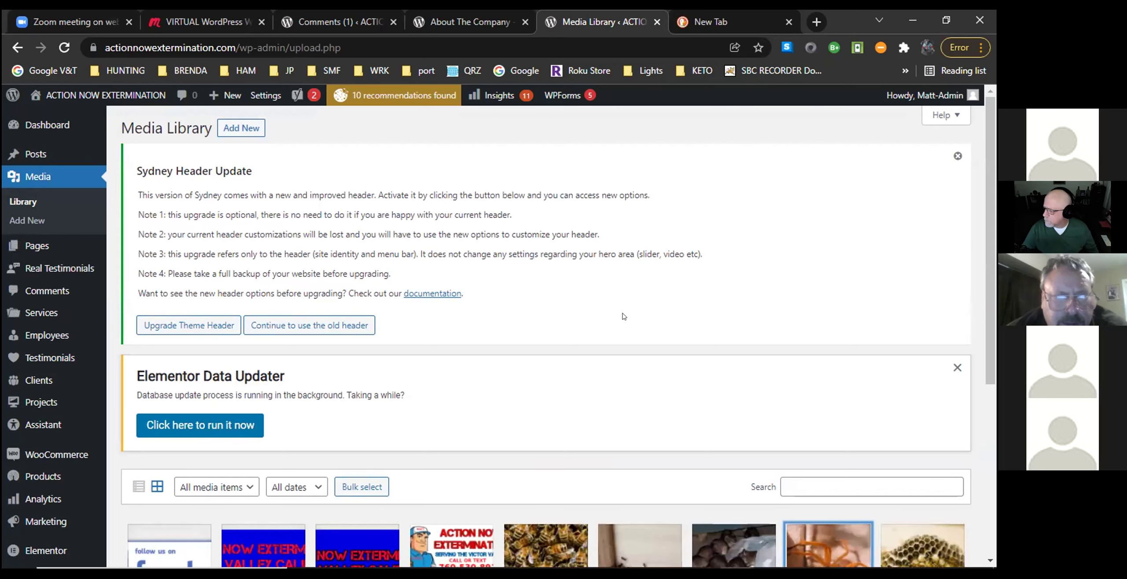
scroll(624, 316, "down", 3)
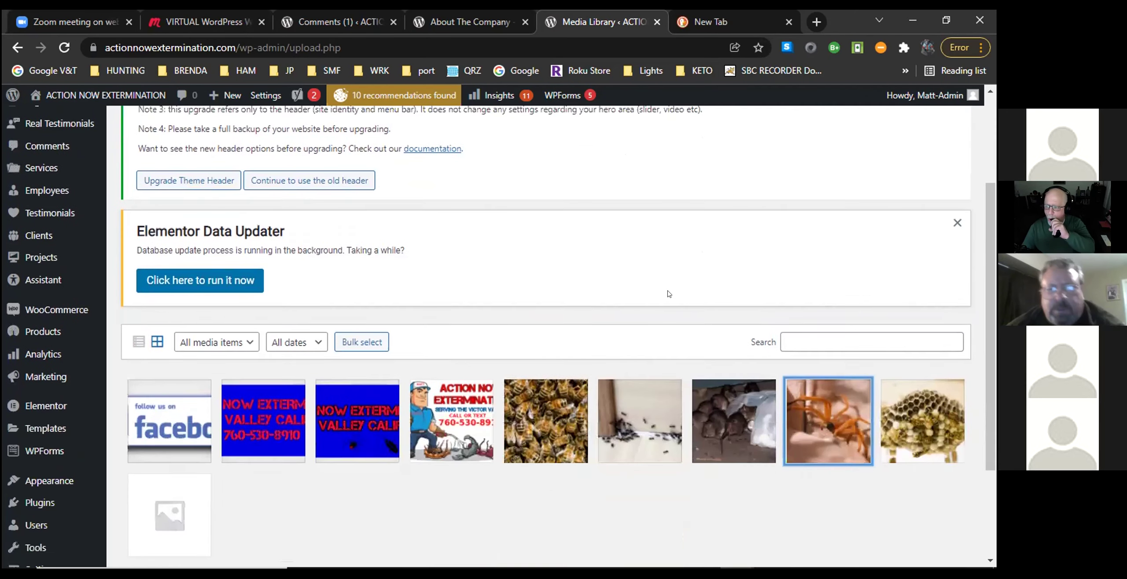
scroll(666, 295, "up", 3)
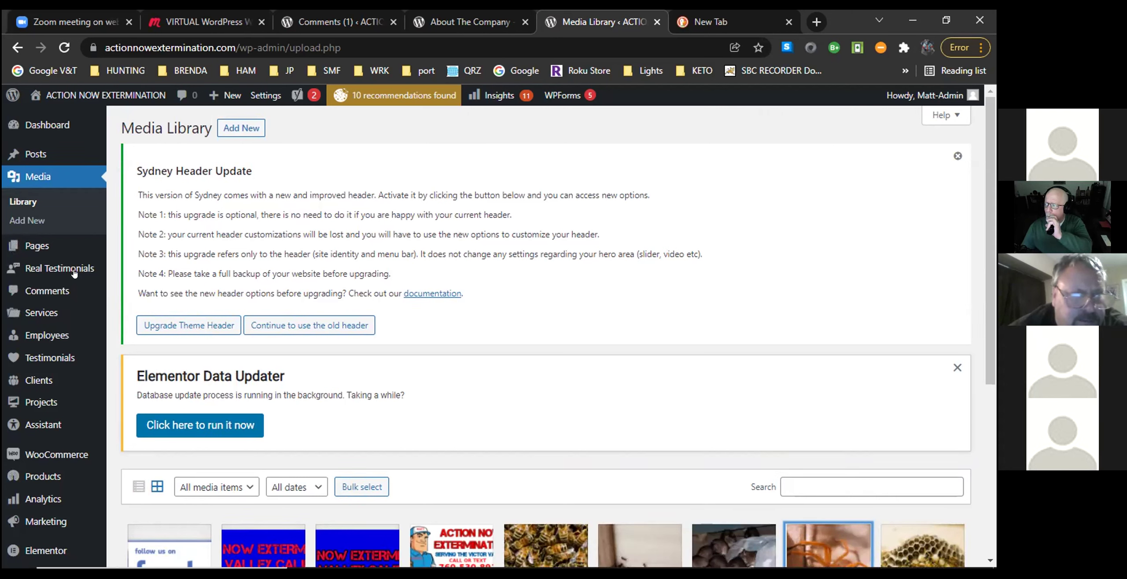
mouse_move(63, 274)
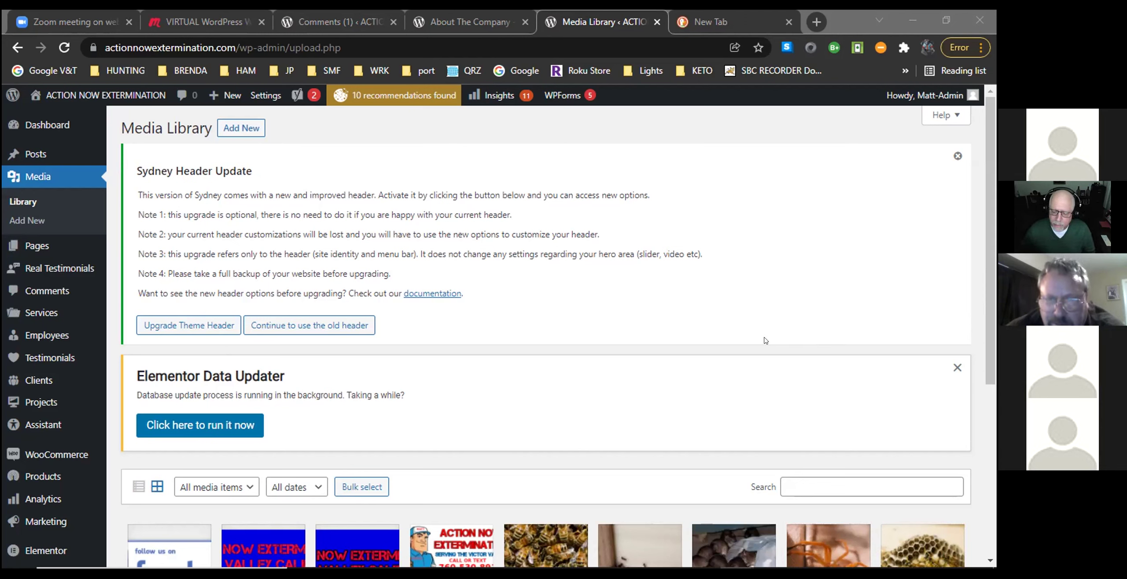
mouse_move(88, 169)
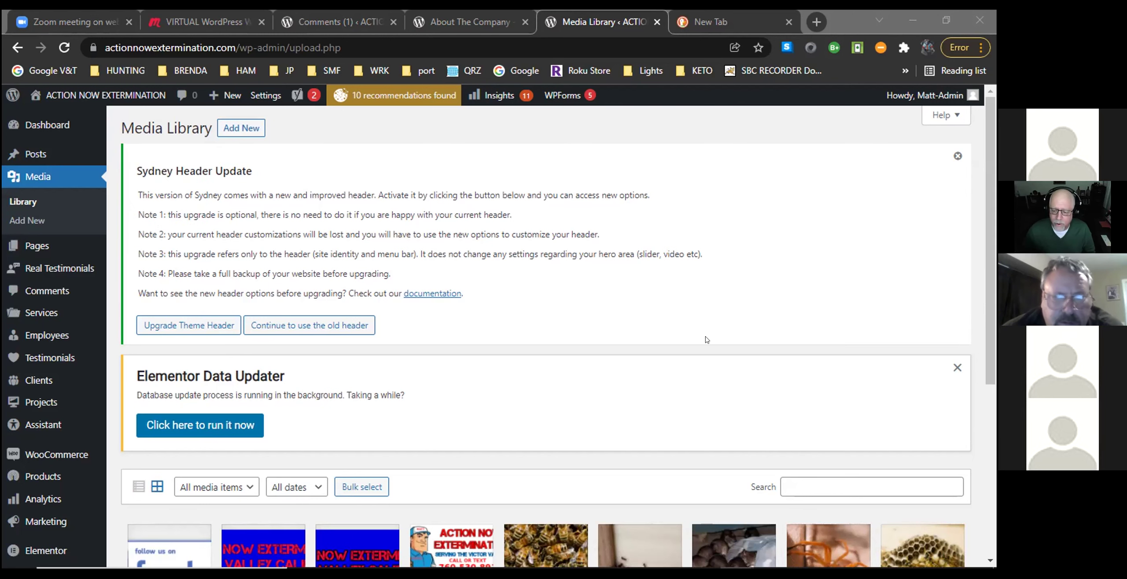
scroll(706, 339, "down", 6)
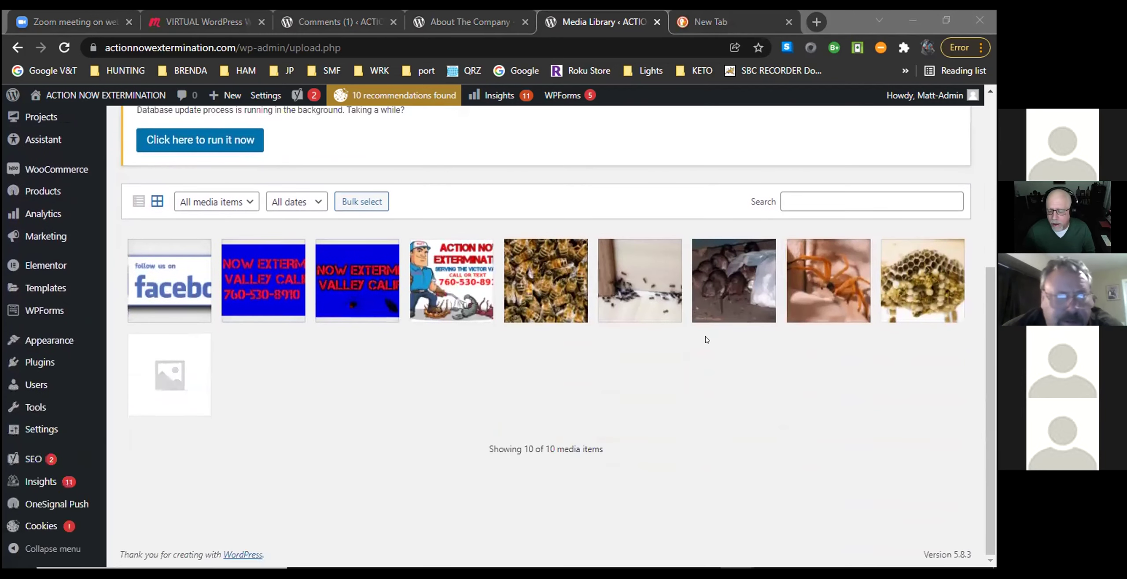
scroll(707, 340, "up", 5)
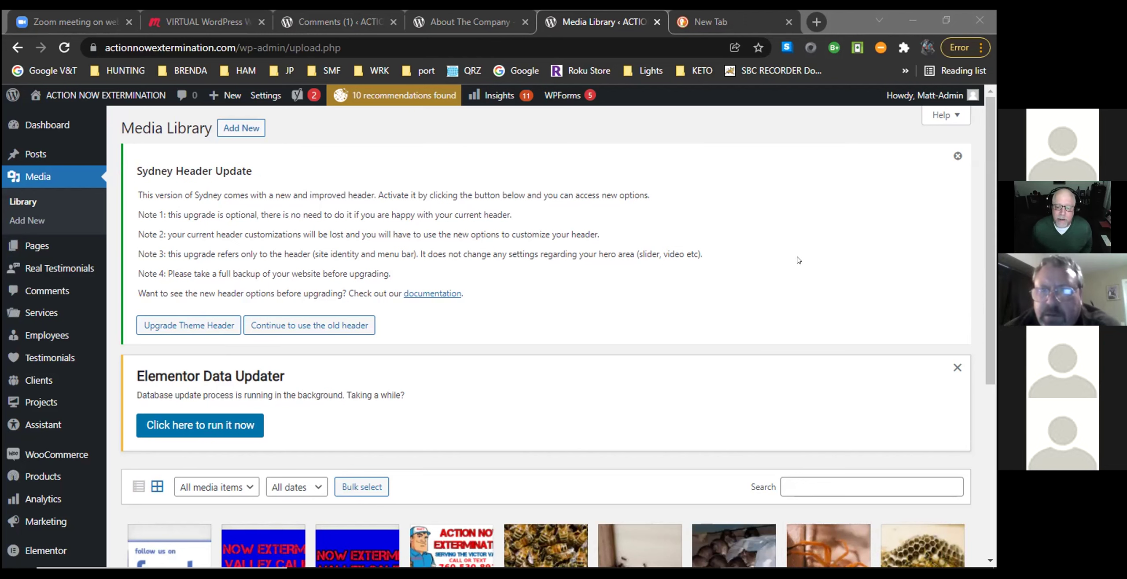
In the blank tab, search DuckDuckGo for the pasted elfsight.com address and open the Elfsight site.
left_click(728, 19)
left_click(321, 306)
right_click(324, 310)
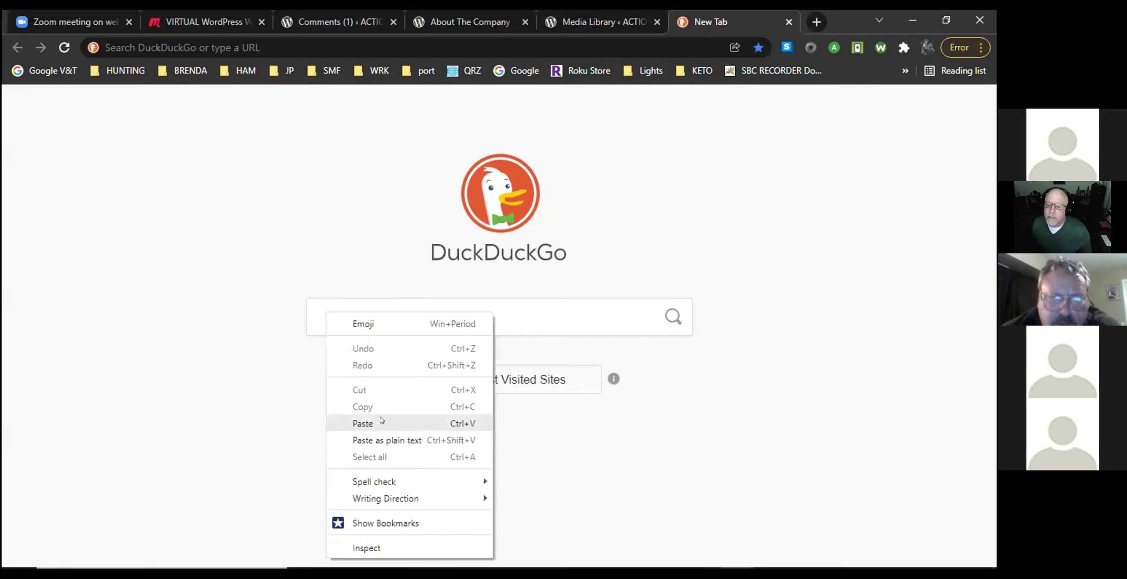
left_click(381, 422)
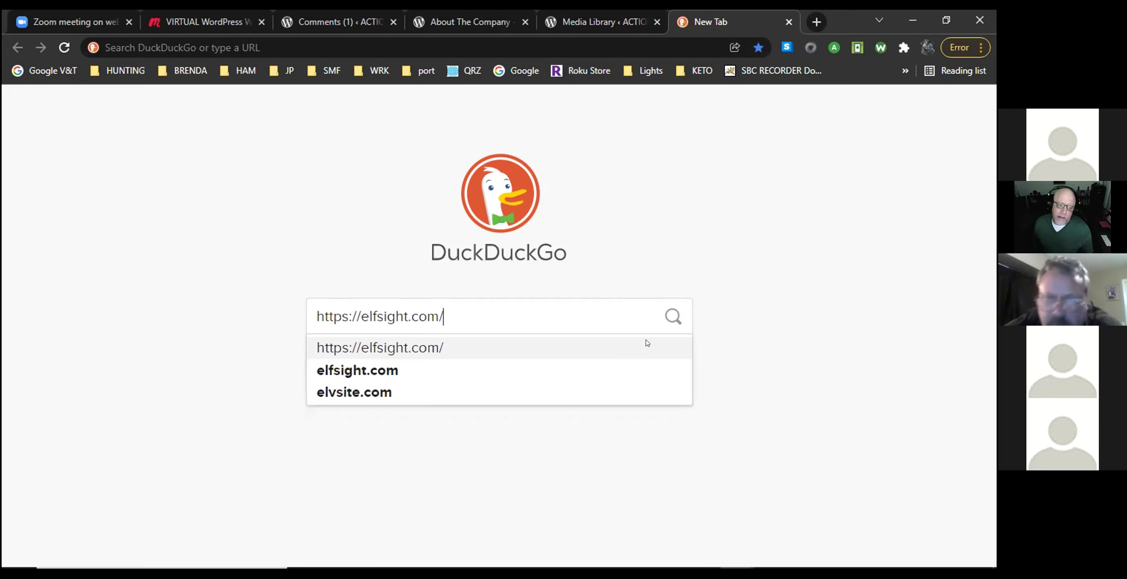
left_click(647, 343)
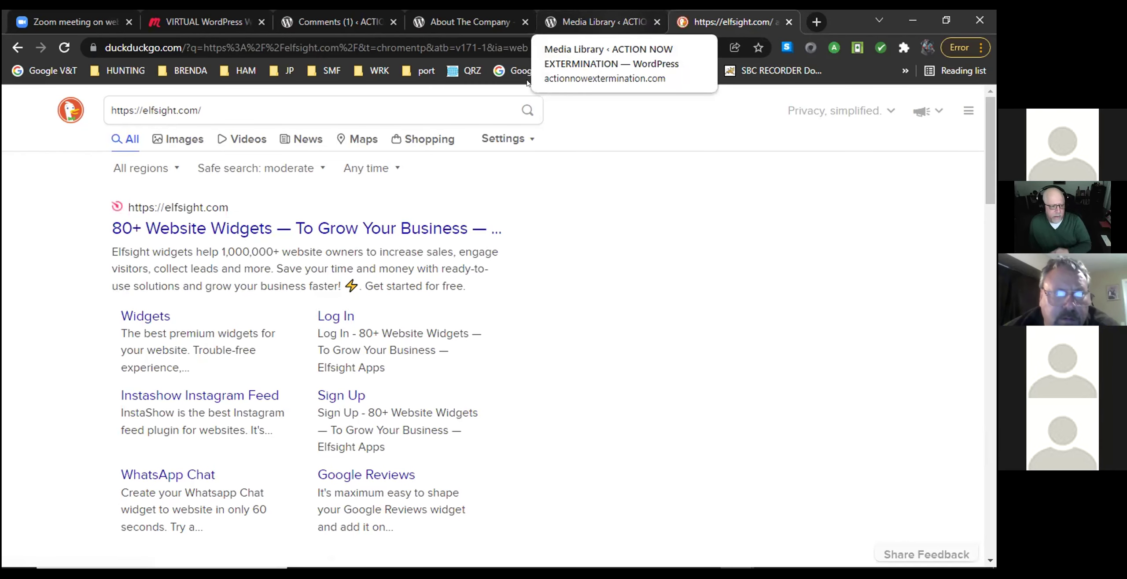
left_click(381, 229)
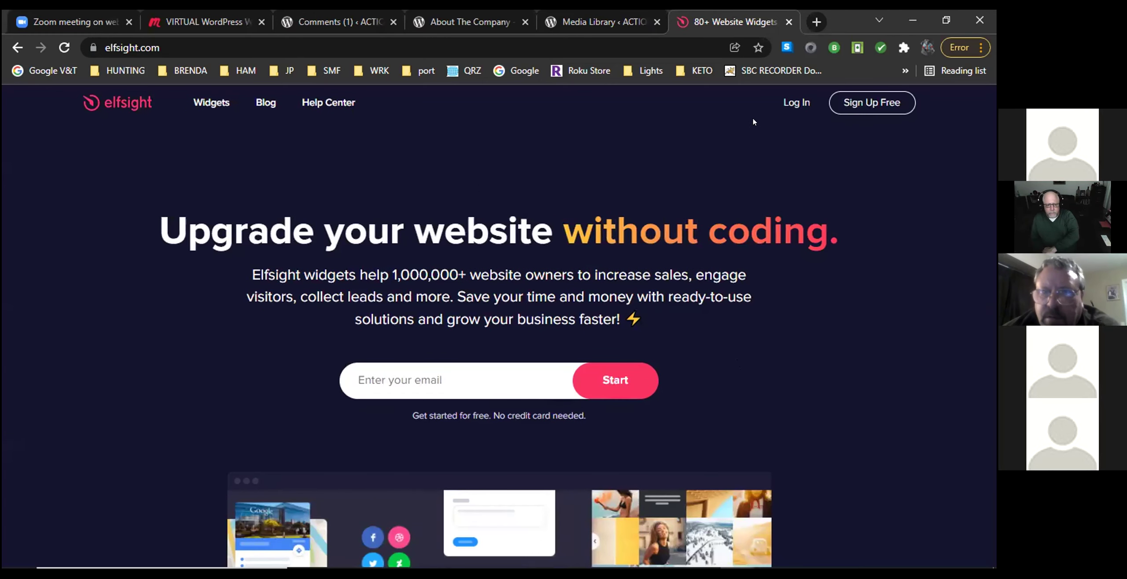
Go to Elfsight's Sign Up Free page and save it as a bookmark.
left_click(872, 104)
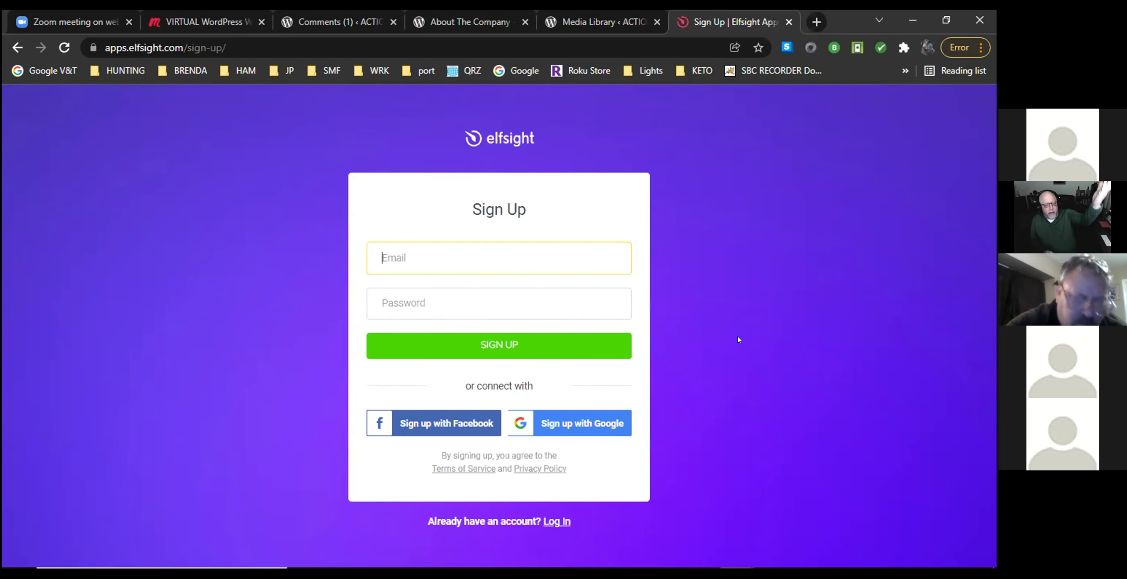
key("ctrl+d")
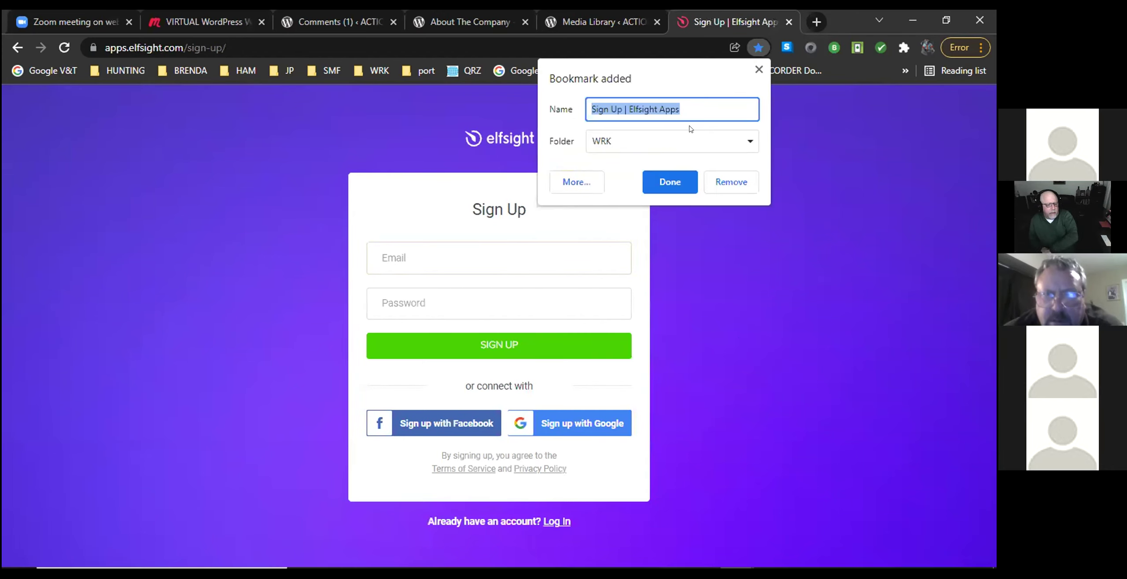
left_click(668, 186)
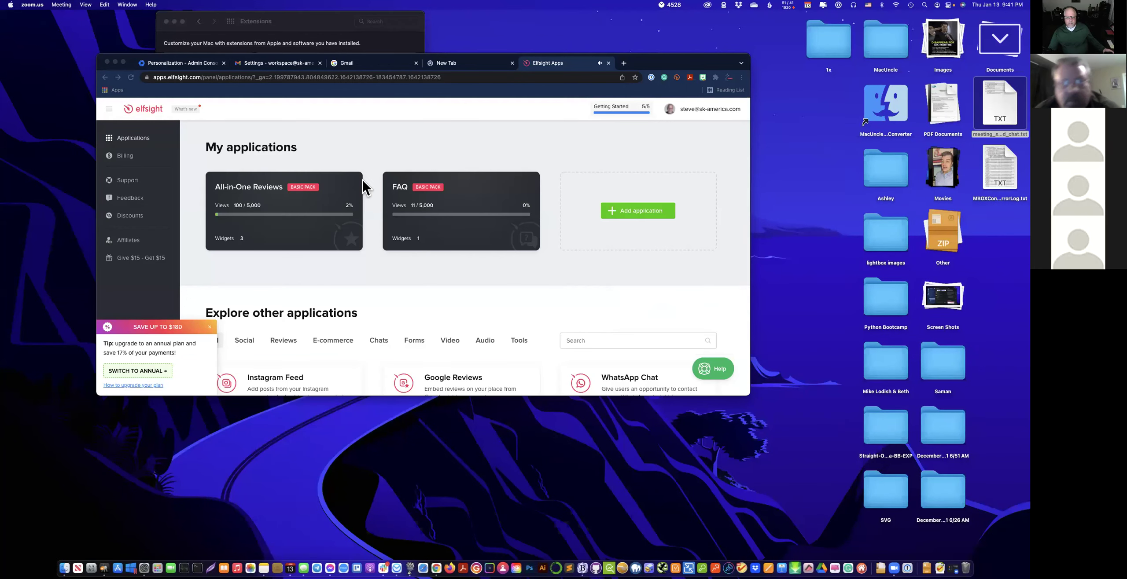
Enlarge the browser and edit the Mama Restaurant Bangkok widget under All-in-One Reviews, dismissing the gift popup.
left_click(748, 393)
left_click_drag(747, 392, 905, 526)
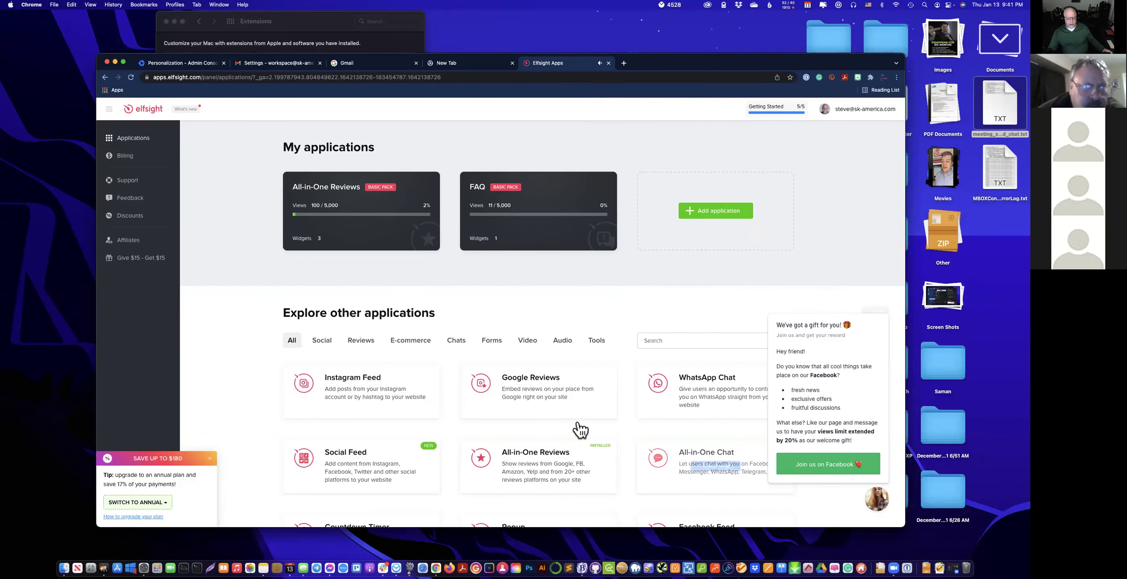
mouse_move(363, 234)
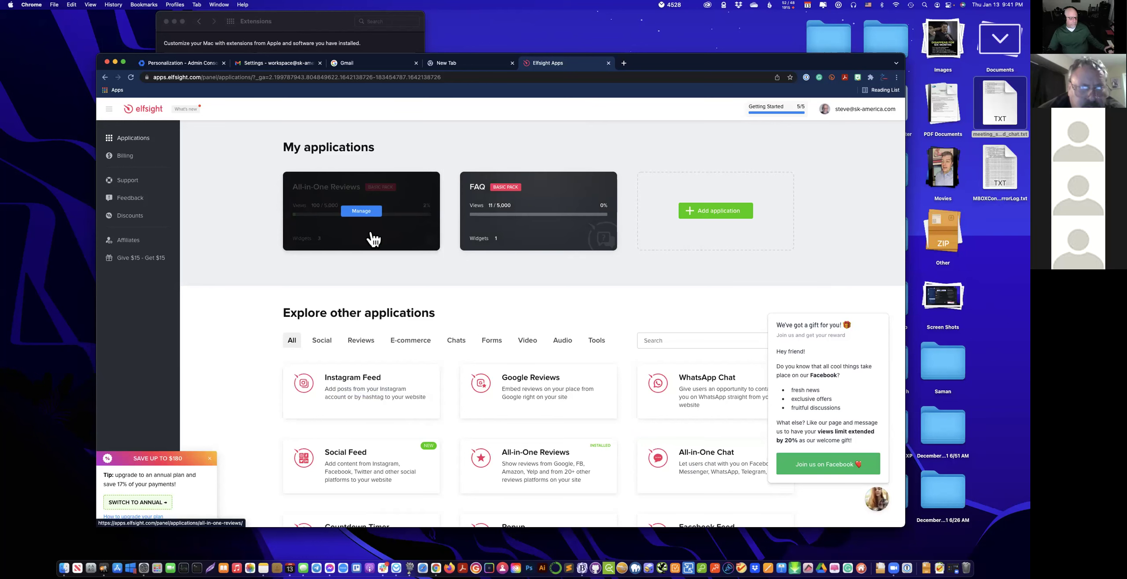
left_click(372, 238)
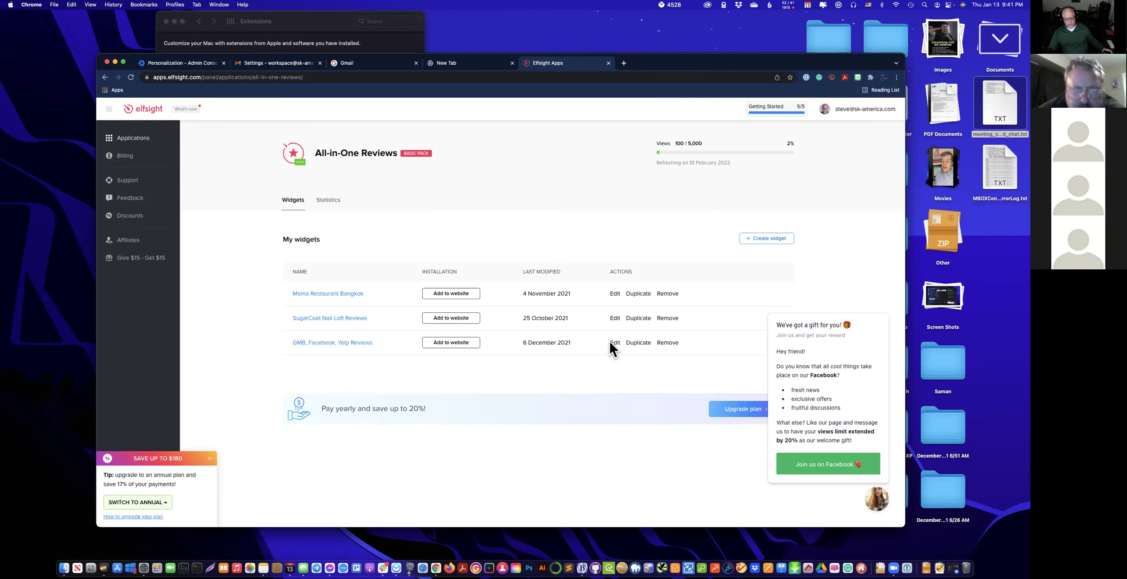
left_click(615, 295)
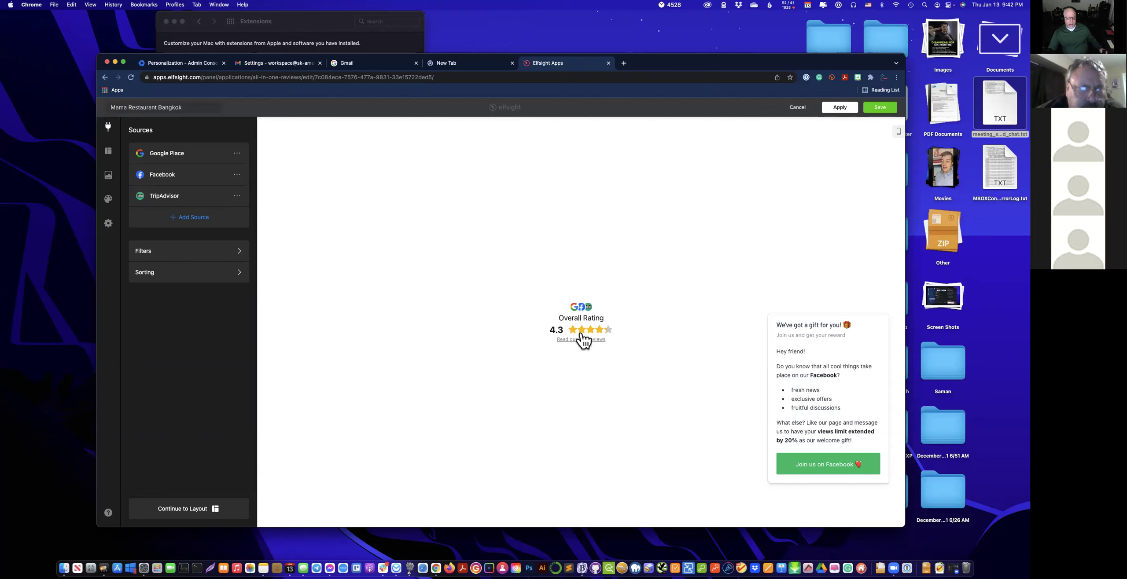
mouse_move(886, 359)
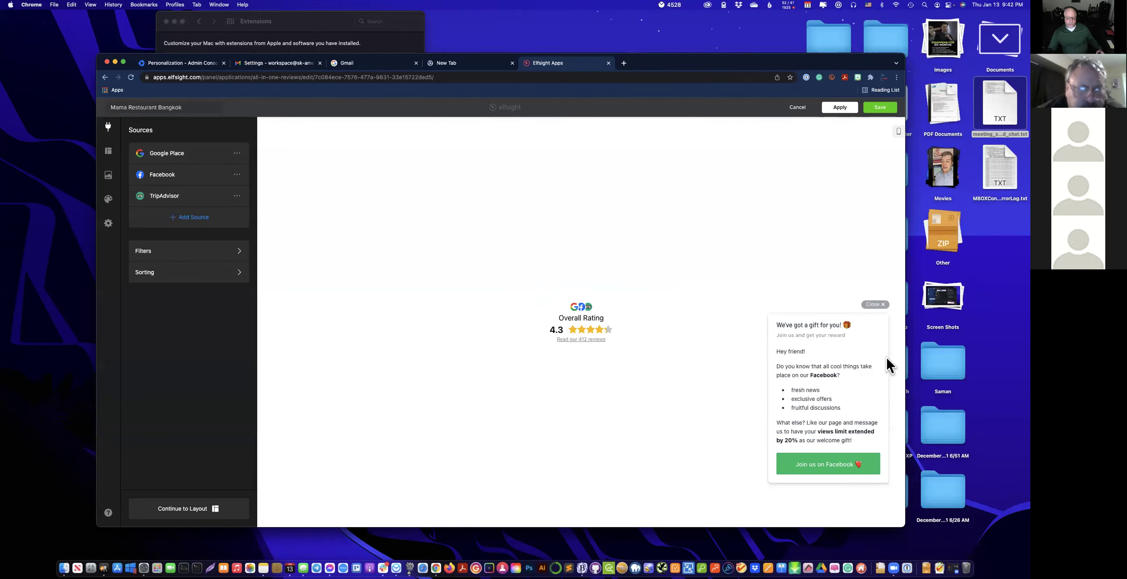
left_click(878, 306)
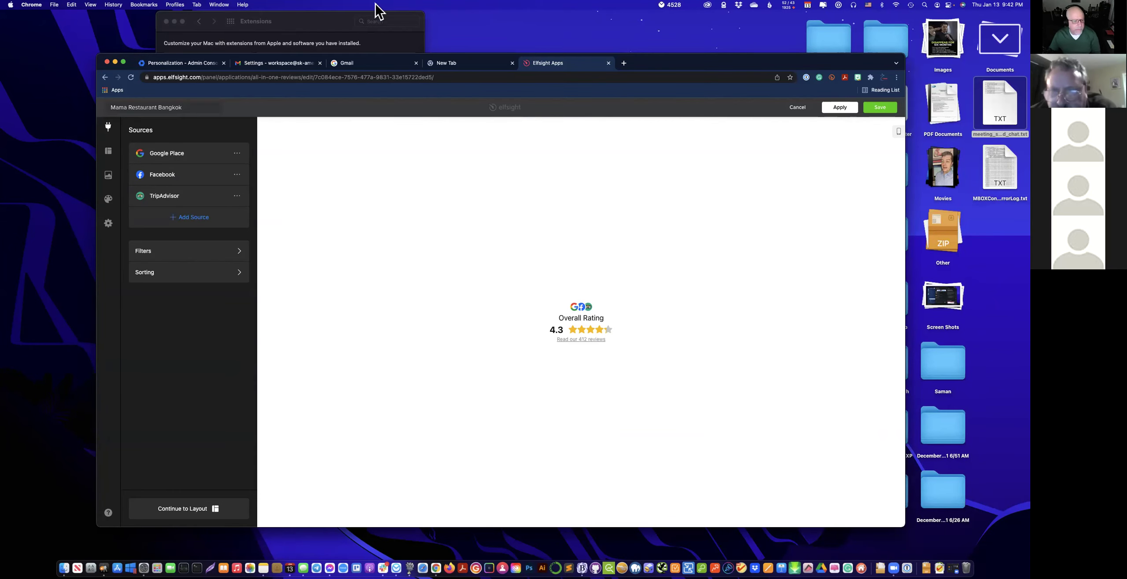
Open the Mama Restaurant Bangkok website, mamarestaurantbangkok.com, in a new browser tab.
left_click(622, 64)
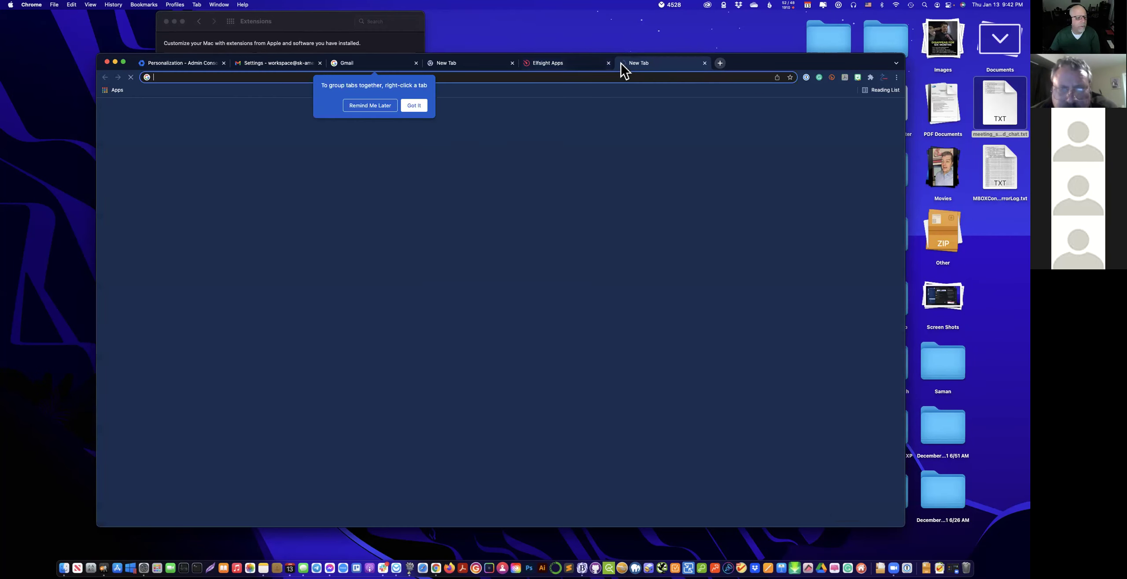
left_click(553, 76)
type("mam")
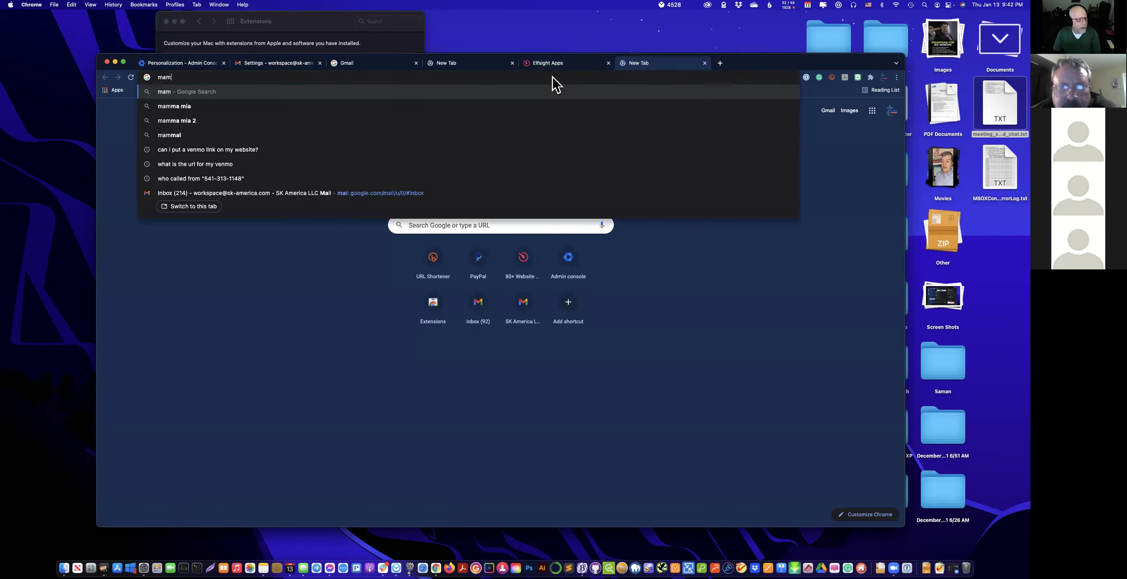
type("ares")
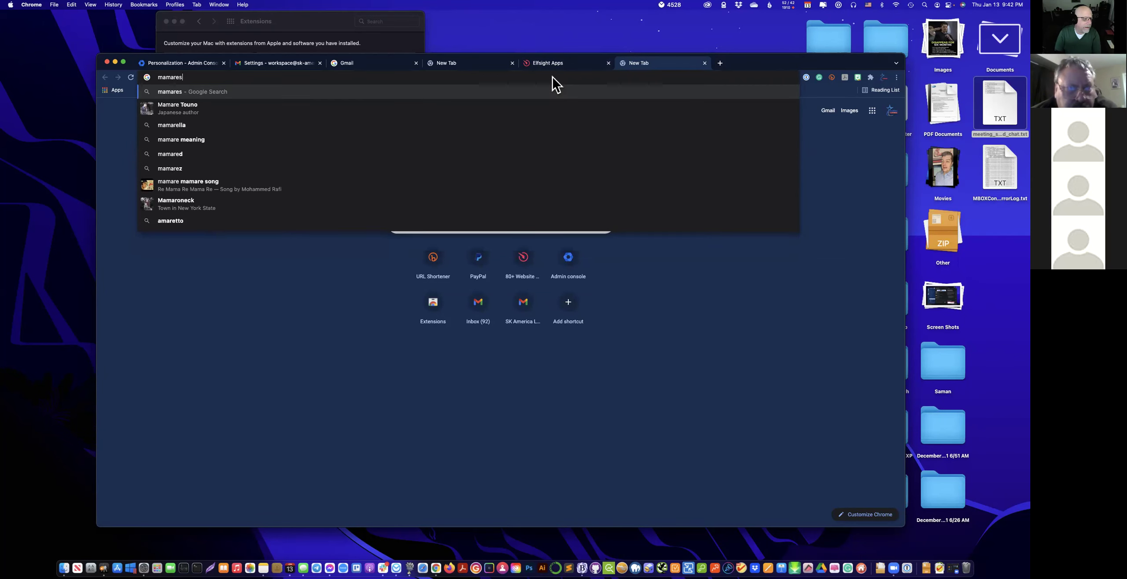
type("ta")
type("urant")
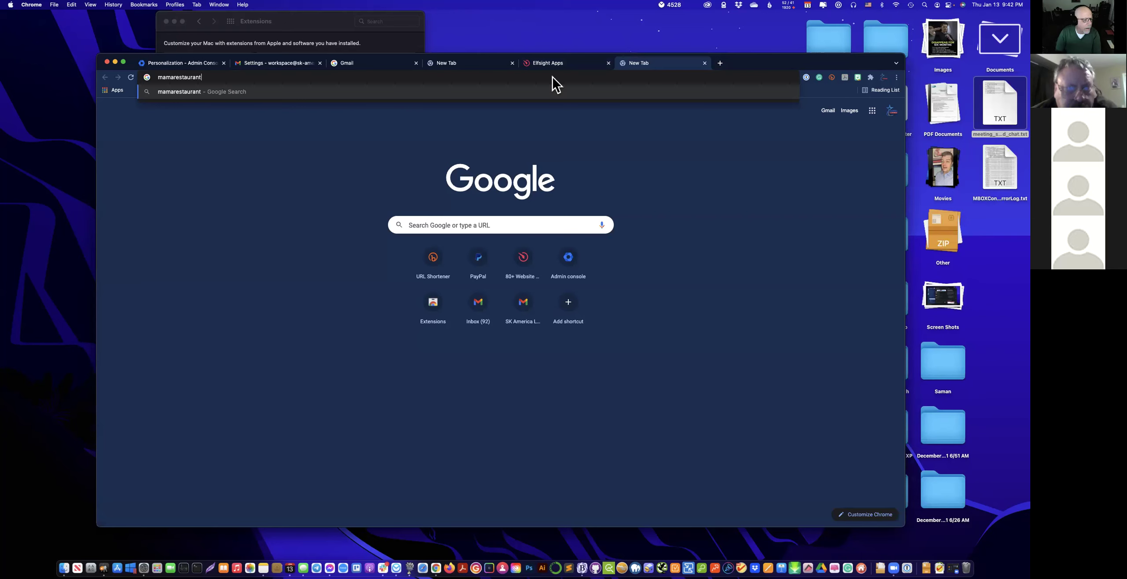
type("ban")
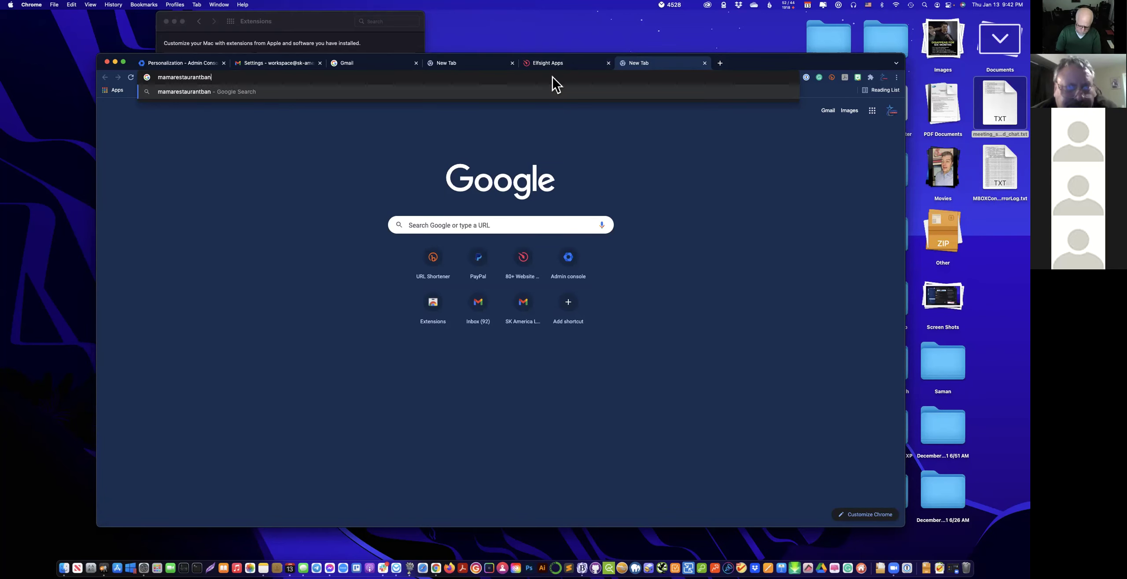
type("hkl")
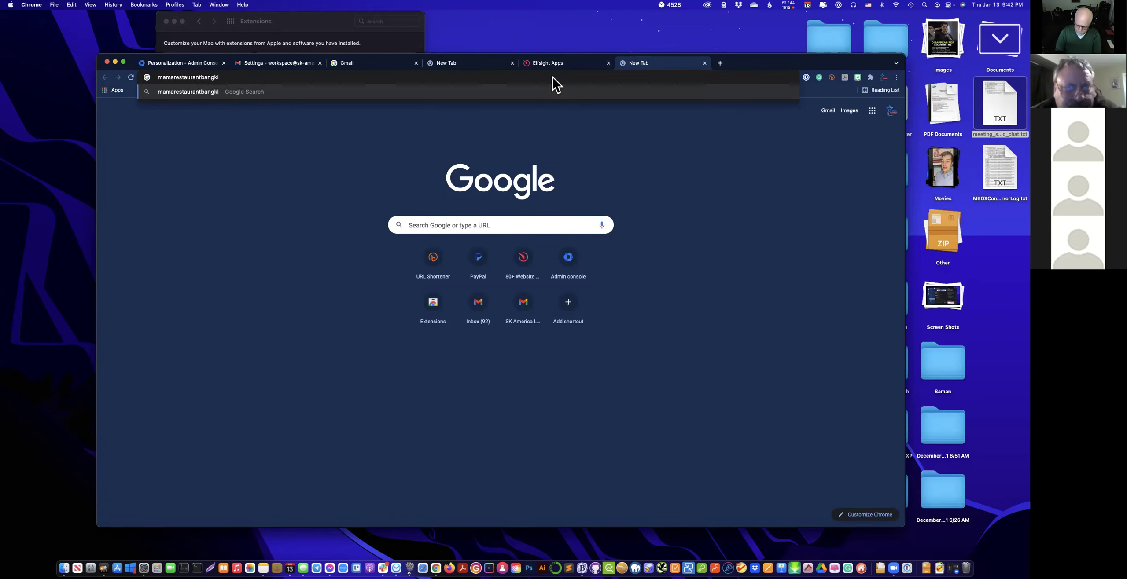
type("k.com")
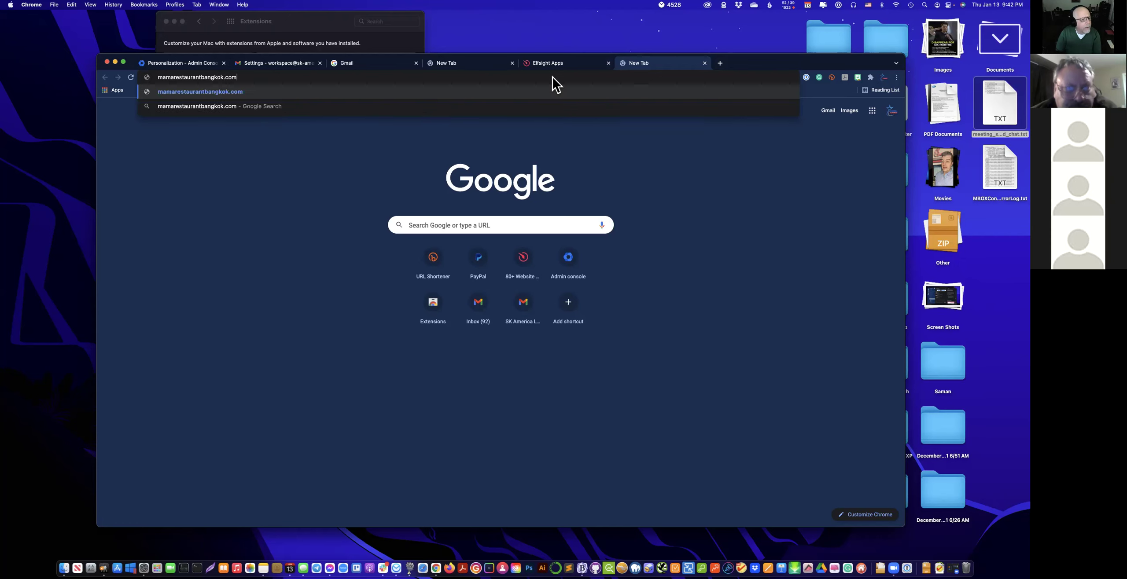
key("Return")
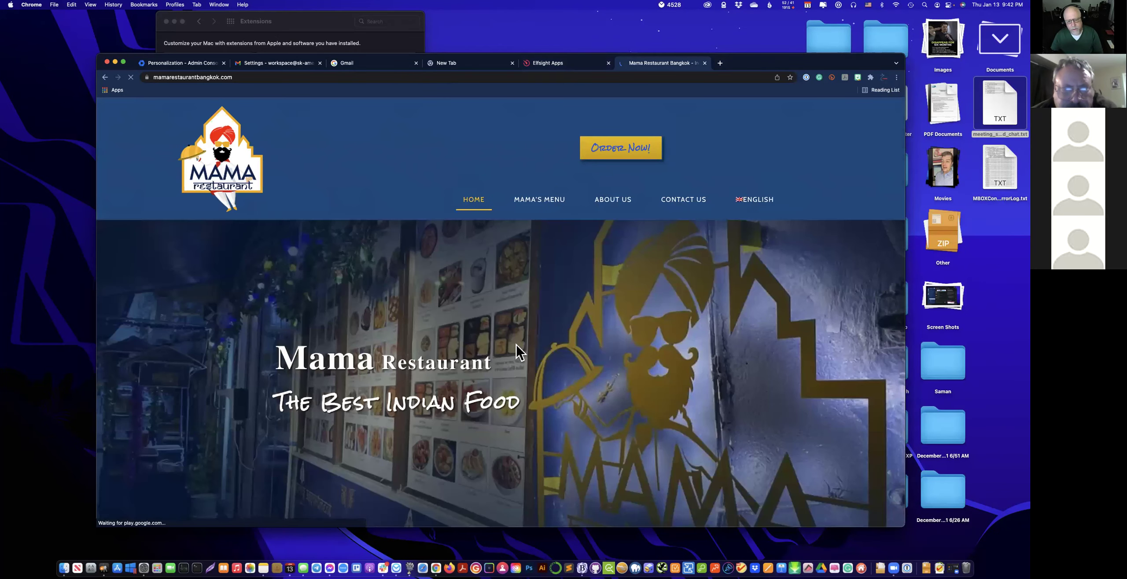
Browse the restaurant's customer reviews panel, then return to the Elfsight widget editor tab.
scroll(521, 348, "down", 5)
scroll(518, 352, "down", 10)
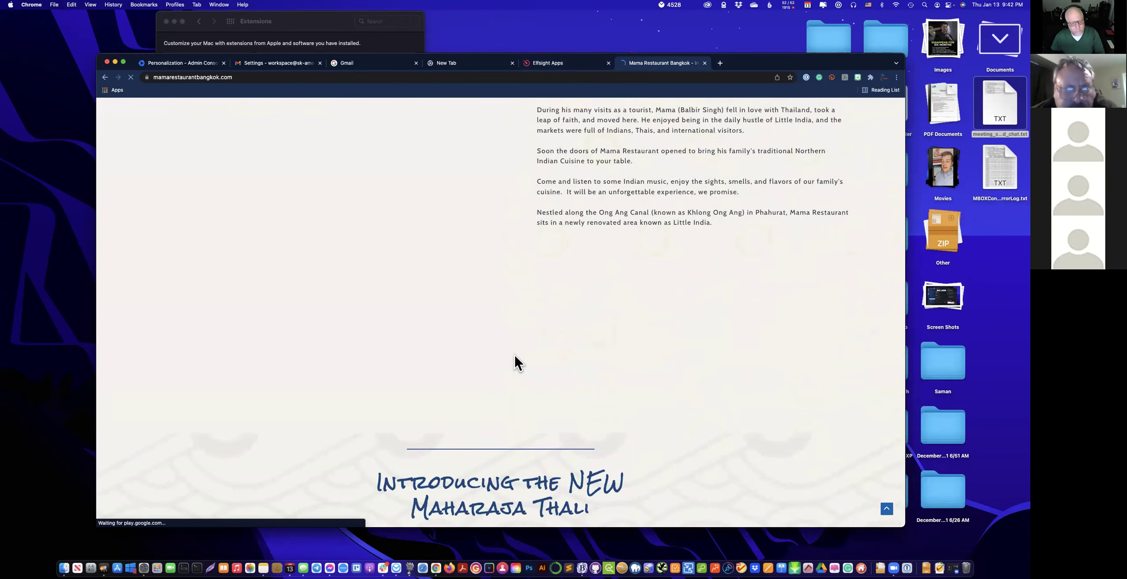
scroll(513, 363, "down", 10)
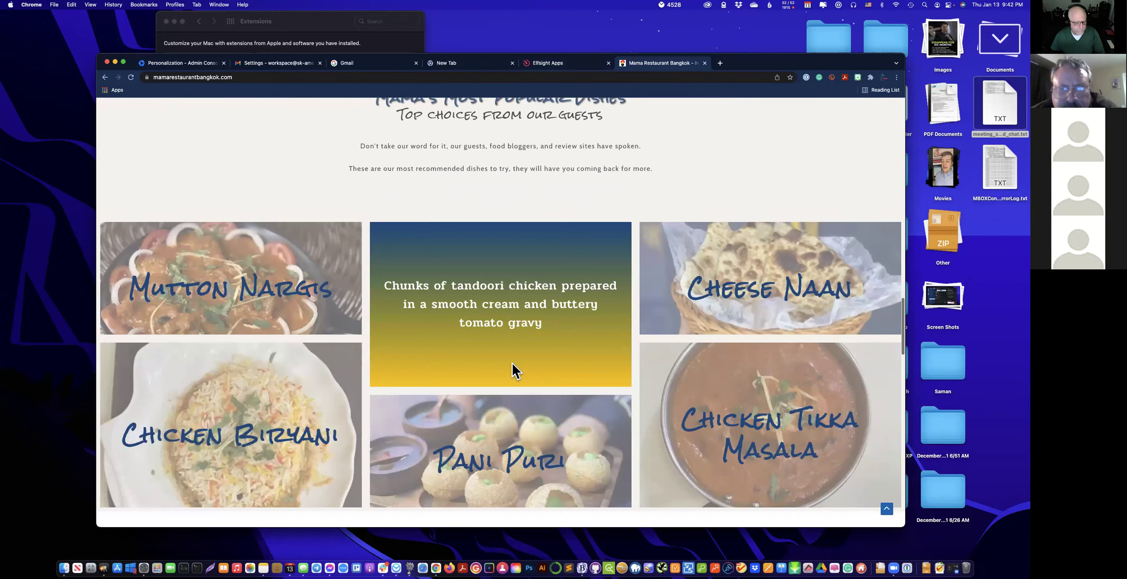
scroll(511, 360, "down", 10)
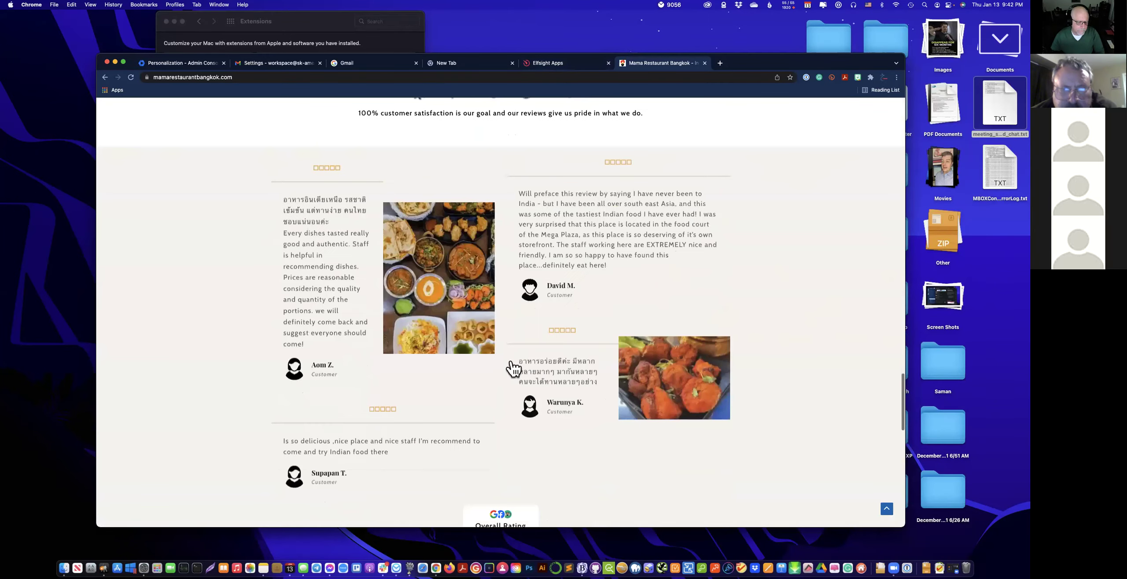
left_click(505, 238)
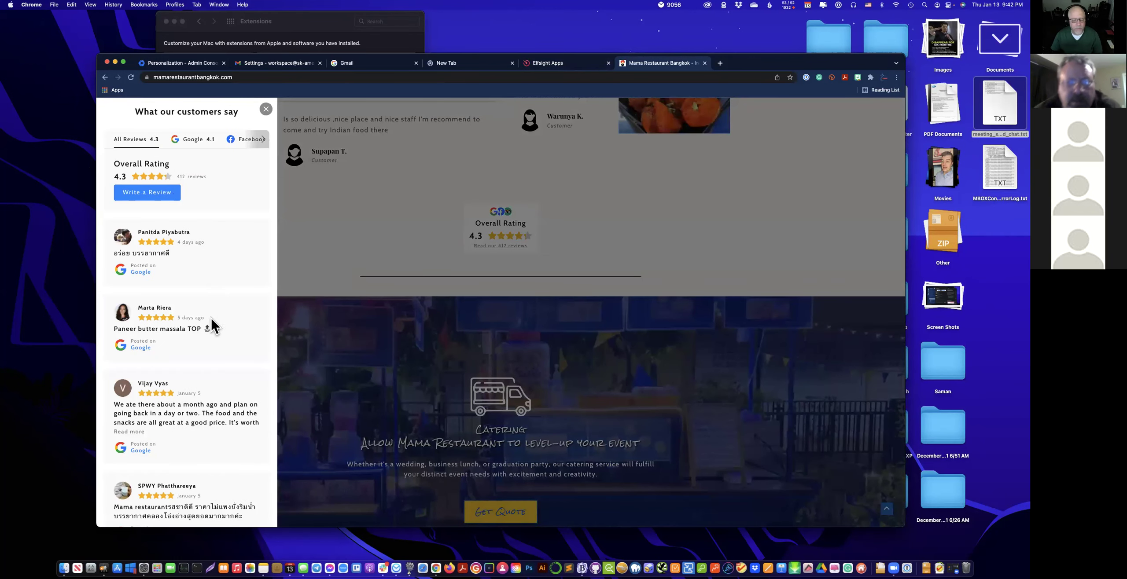
scroll(210, 317, "down", 8)
scroll(208, 336, "down", 3)
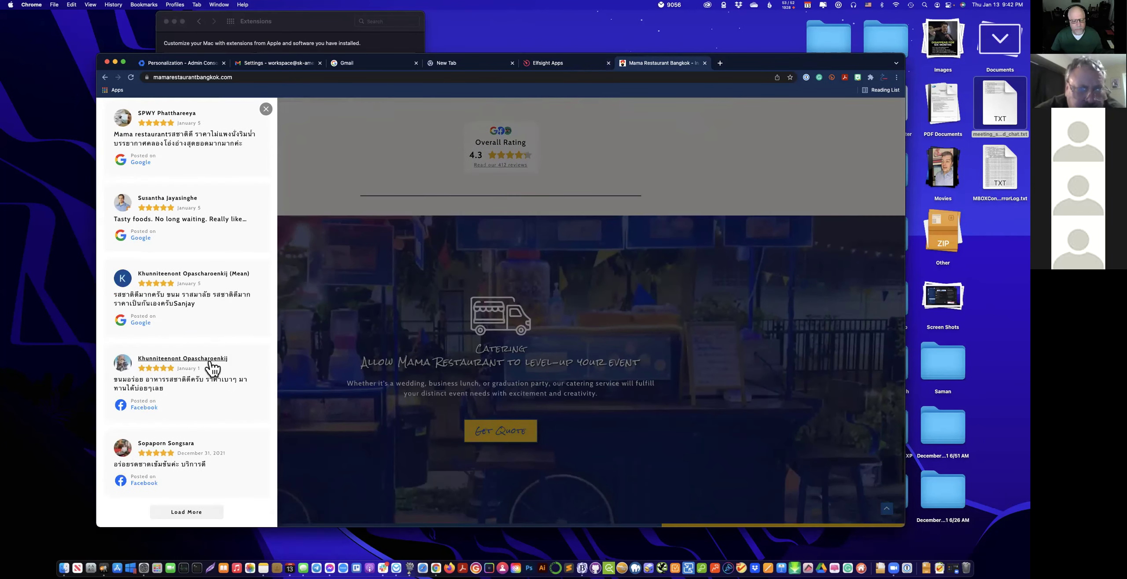
scroll(385, 325, "up", 5)
scroll(386, 333, "up", 2)
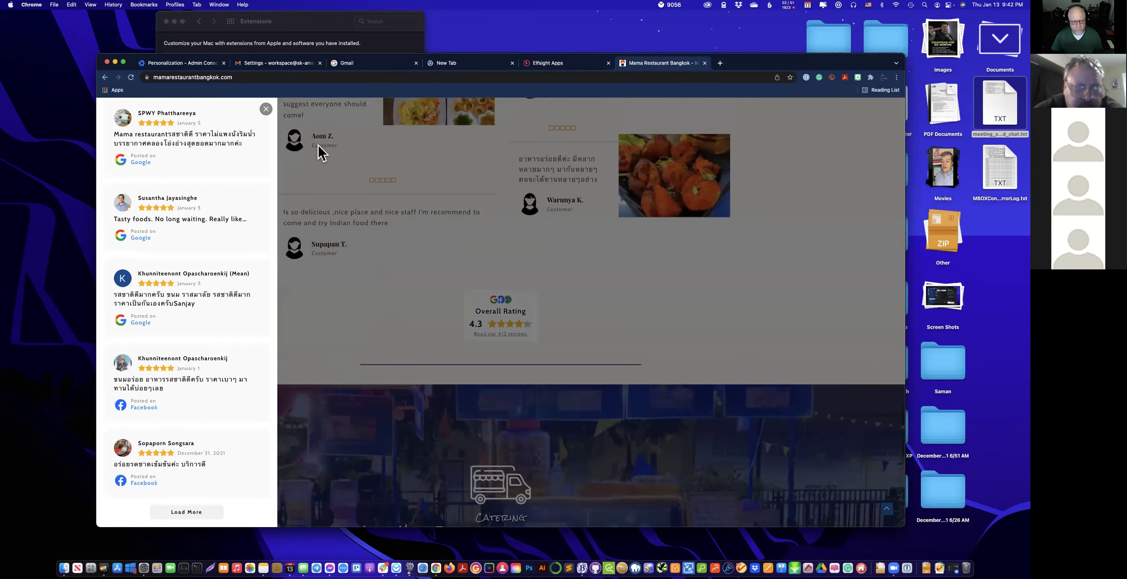
left_click(265, 108)
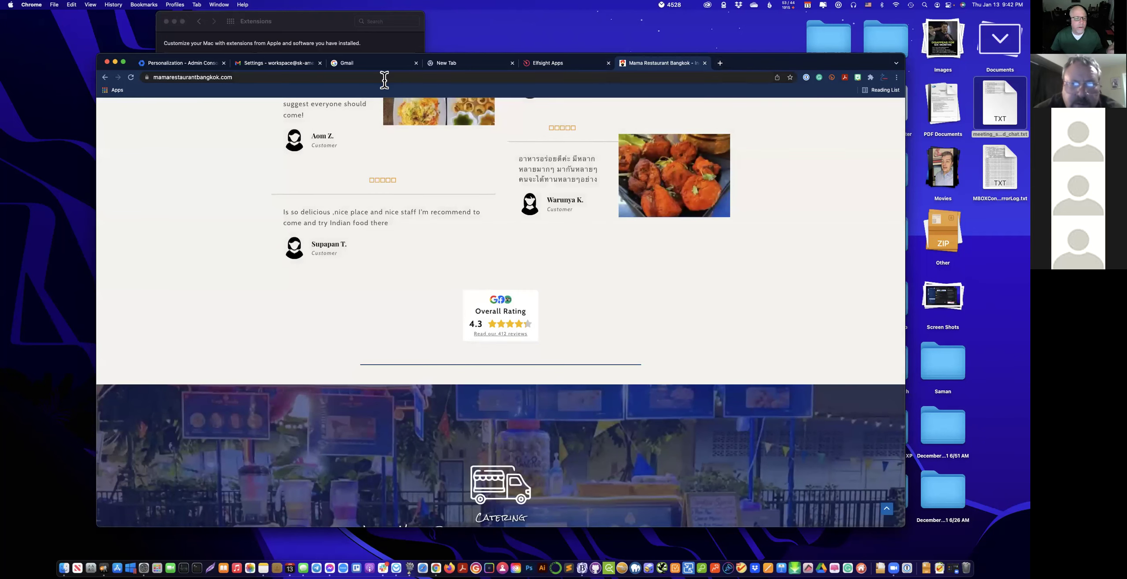
left_click(556, 66)
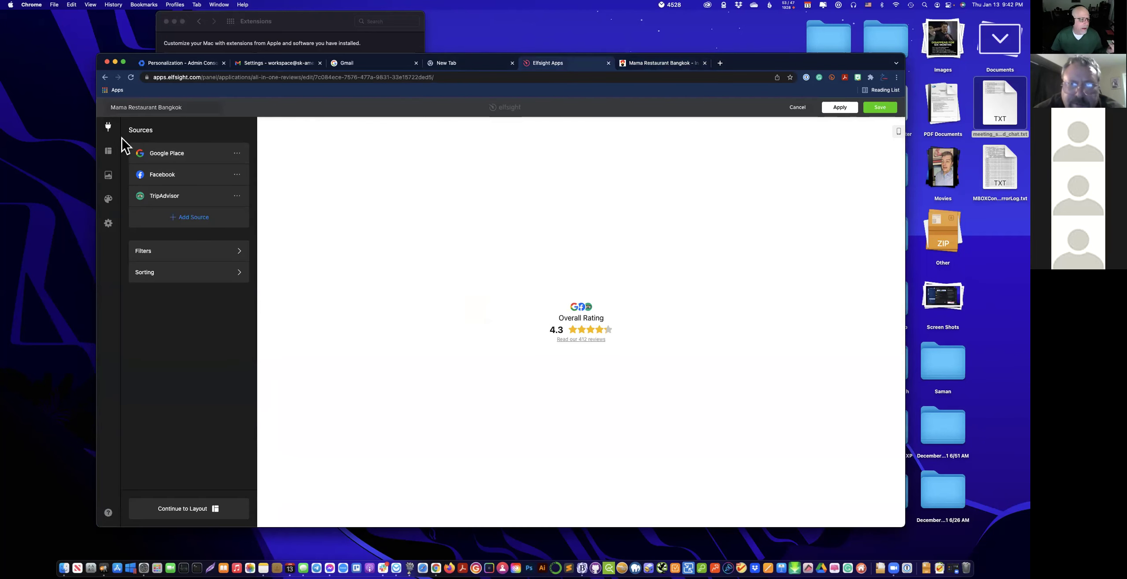
Leave the Mama Restaurant widget unsaved and page through the SugarCoat Nail Loft Reviews carousel preview.
left_click(802, 110)
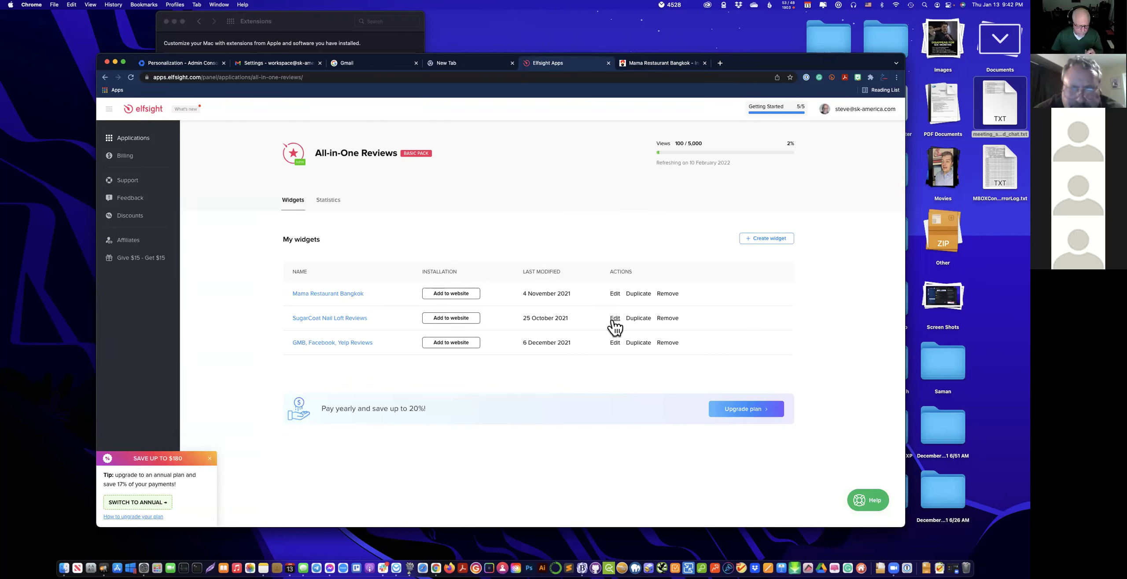
left_click(340, 317)
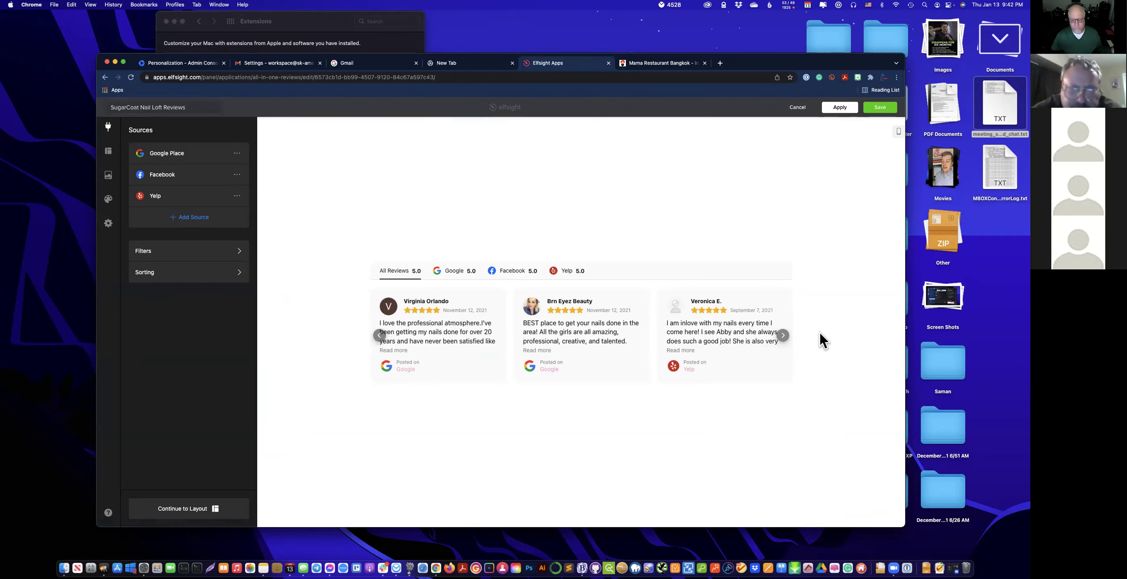
left_click(783, 337)
left_click(783, 337)
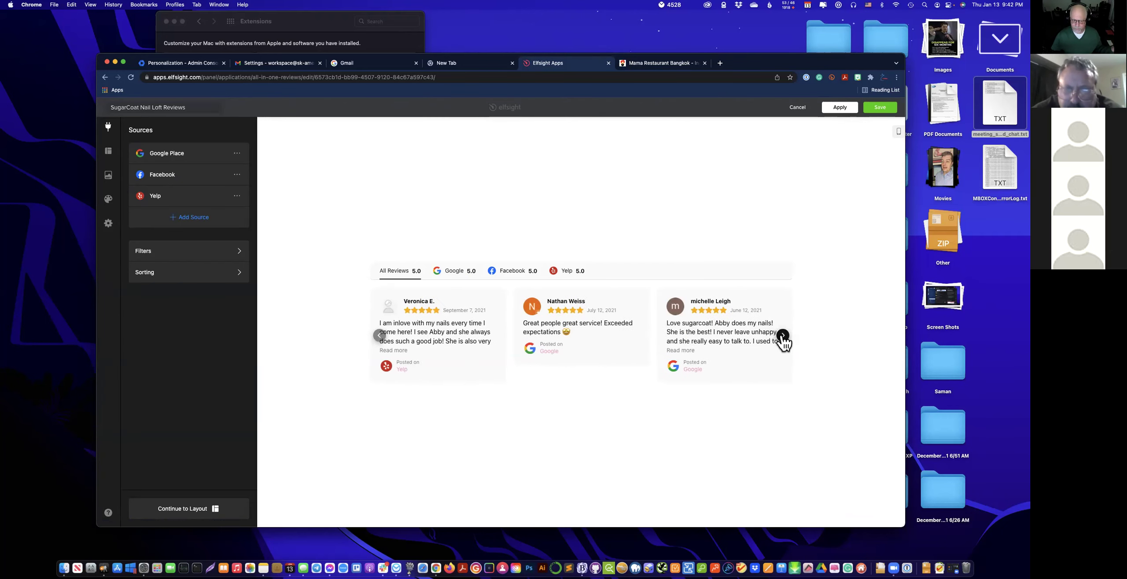
Load sugarcoatnailloft.com in a new Chrome tab.
left_click(720, 63)
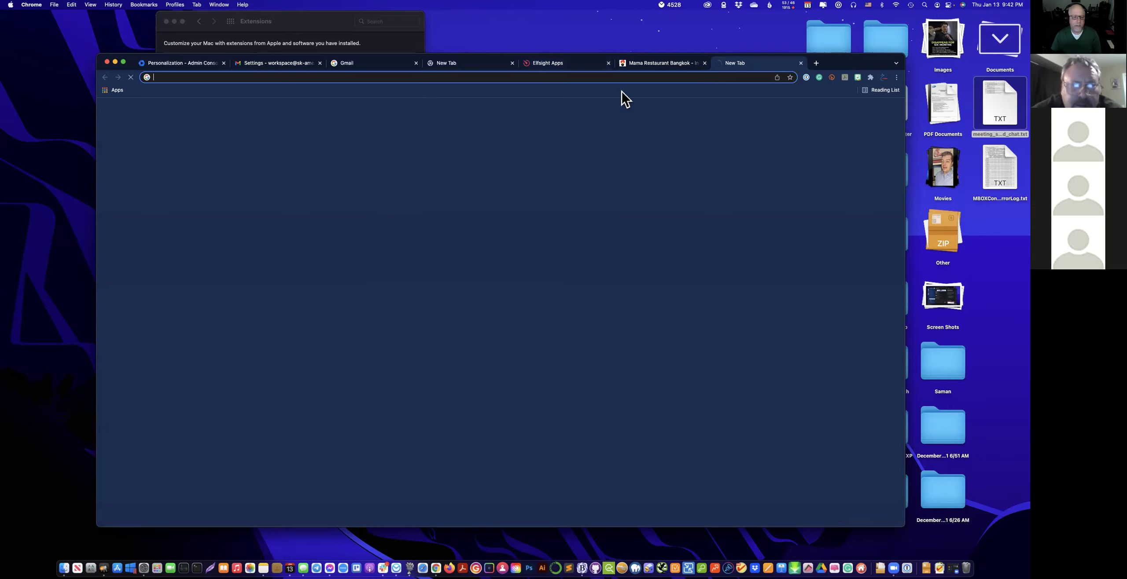
type("sug")
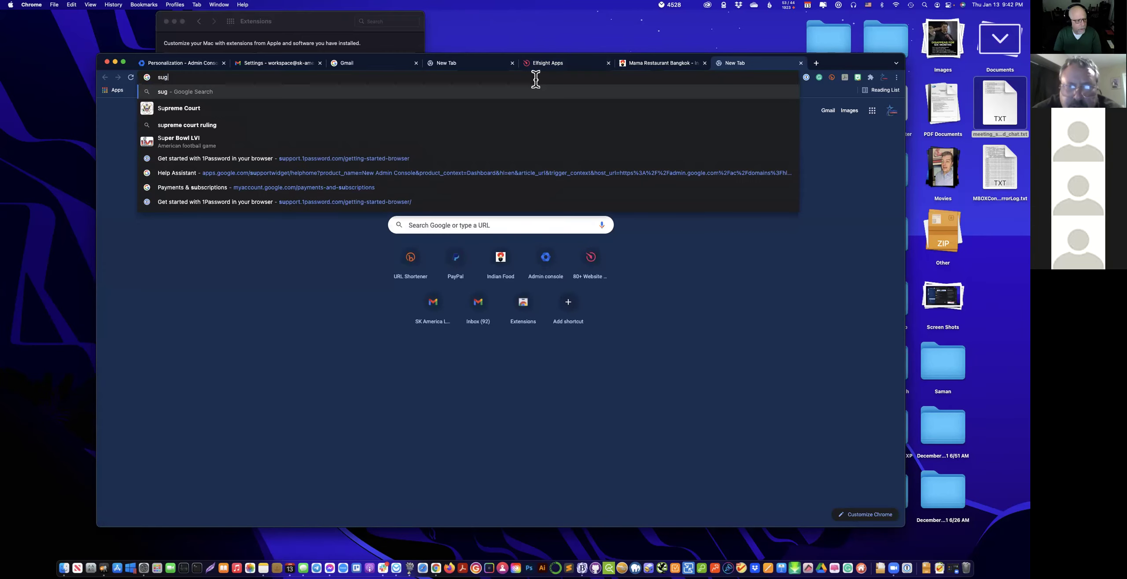
type("arcoatn")
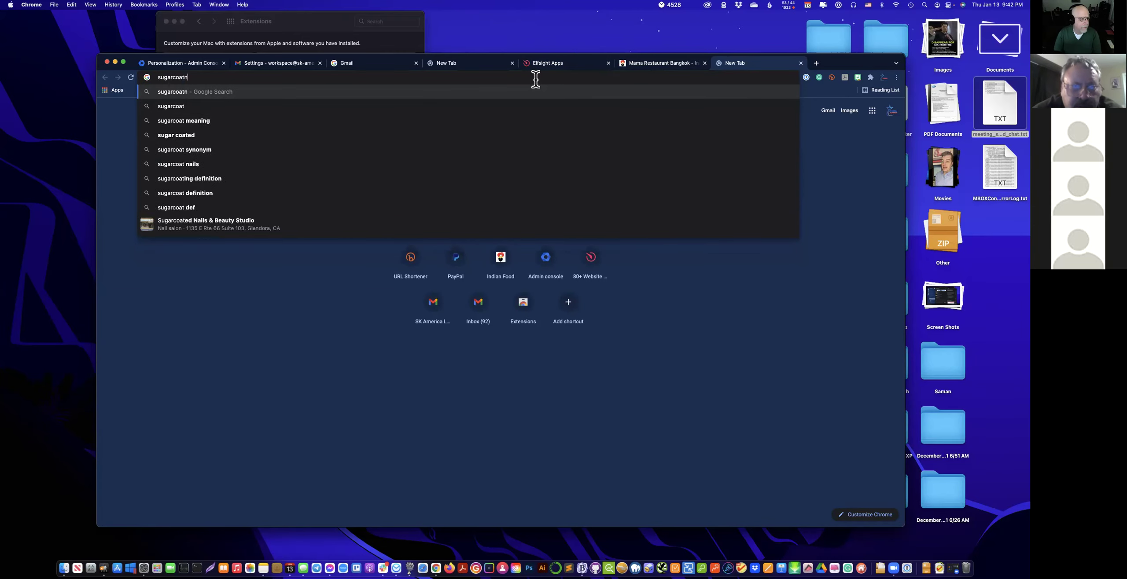
type("aillo")
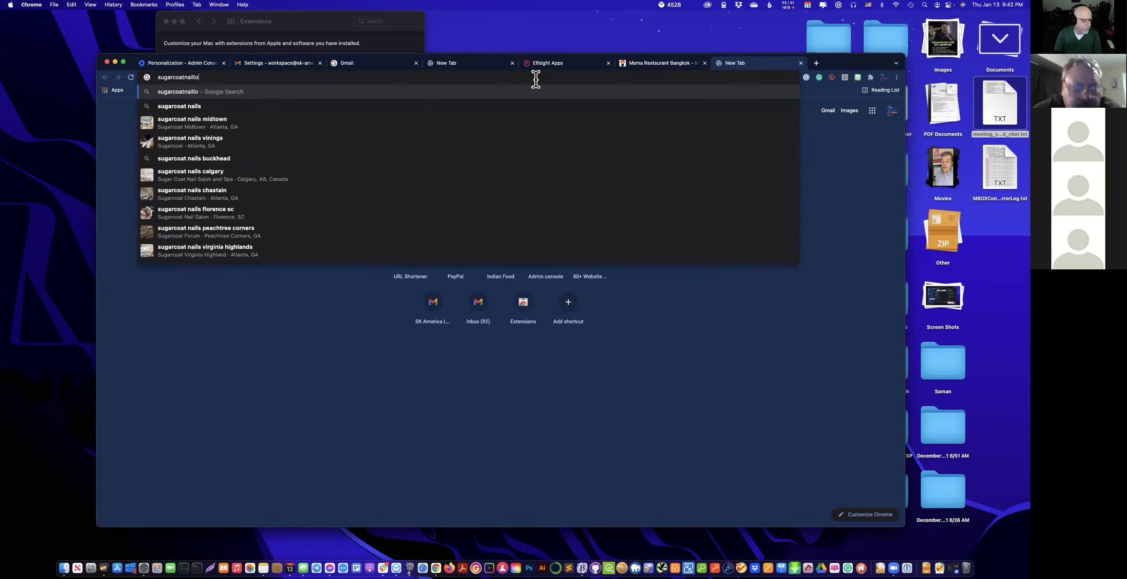
type("ft.com")
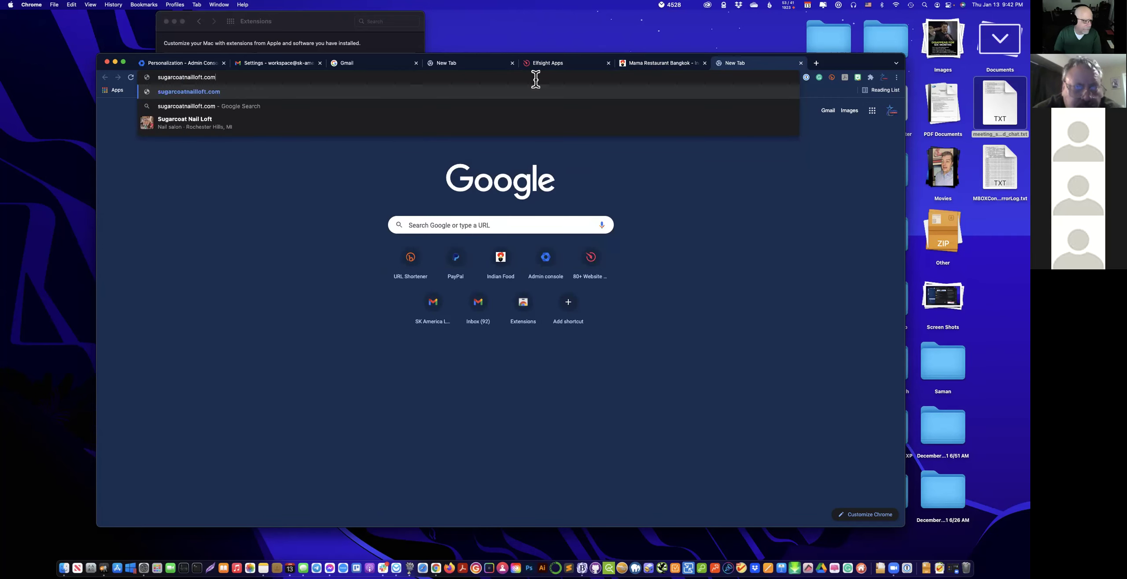
key("Return")
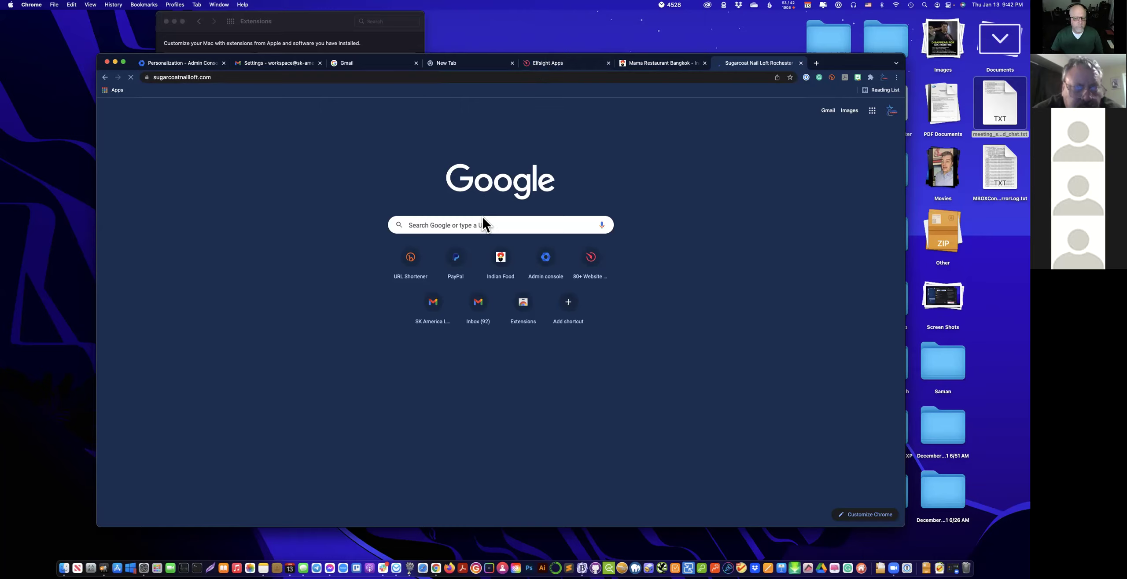
Scroll to What Our Clients Say and advance the reviews carousel three times.
scroll(507, 293, "down", 15)
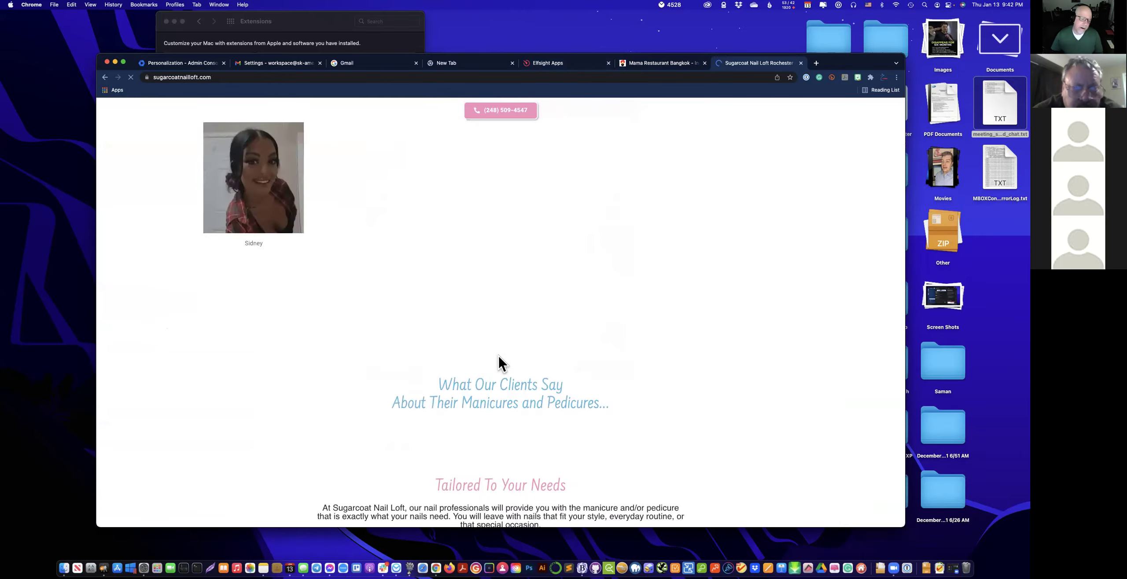
scroll(497, 361, "down", 3)
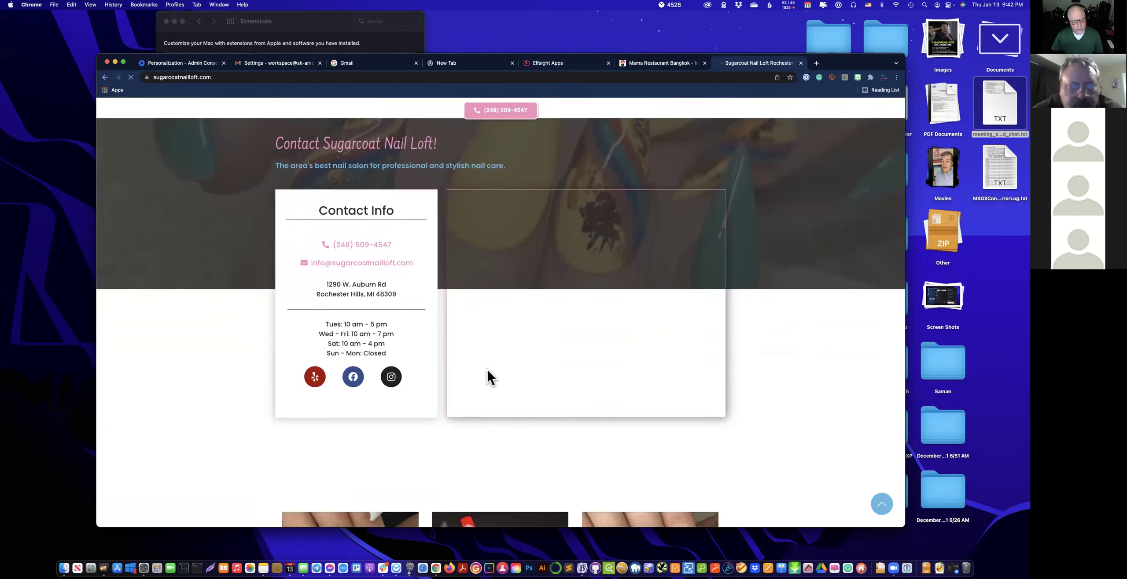
scroll(485, 375, "down", 13)
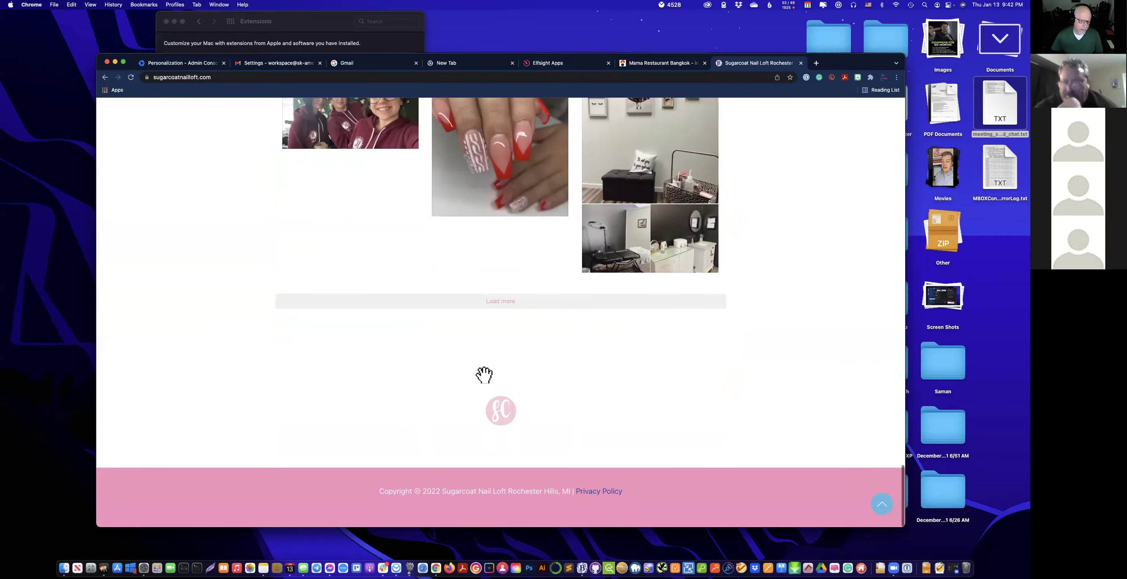
scroll(486, 374, "up", 20)
scroll(489, 381, "up", 20)
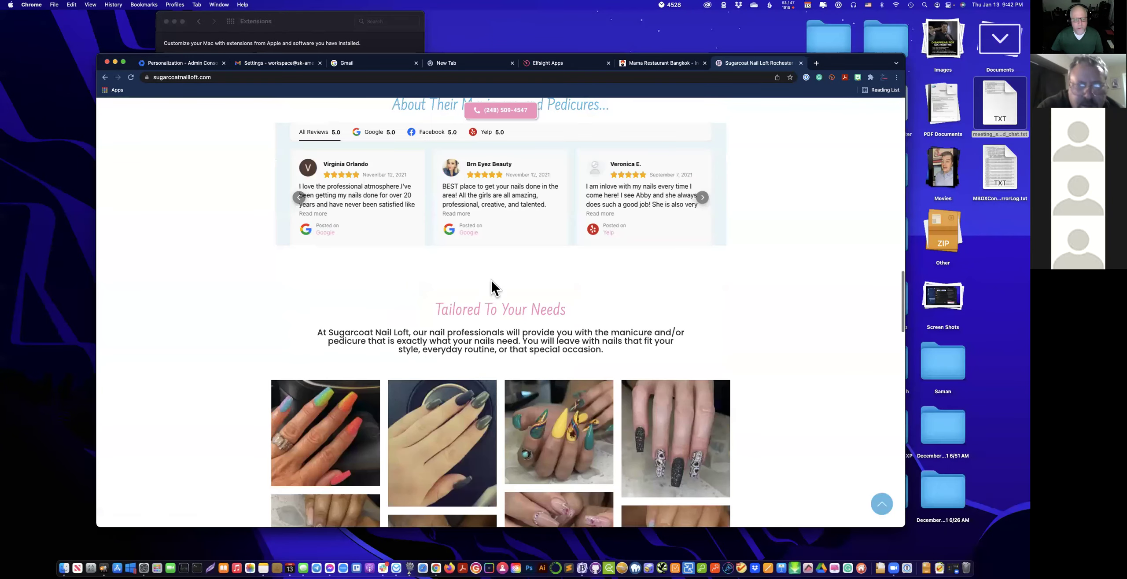
scroll(521, 465, "down", 6)
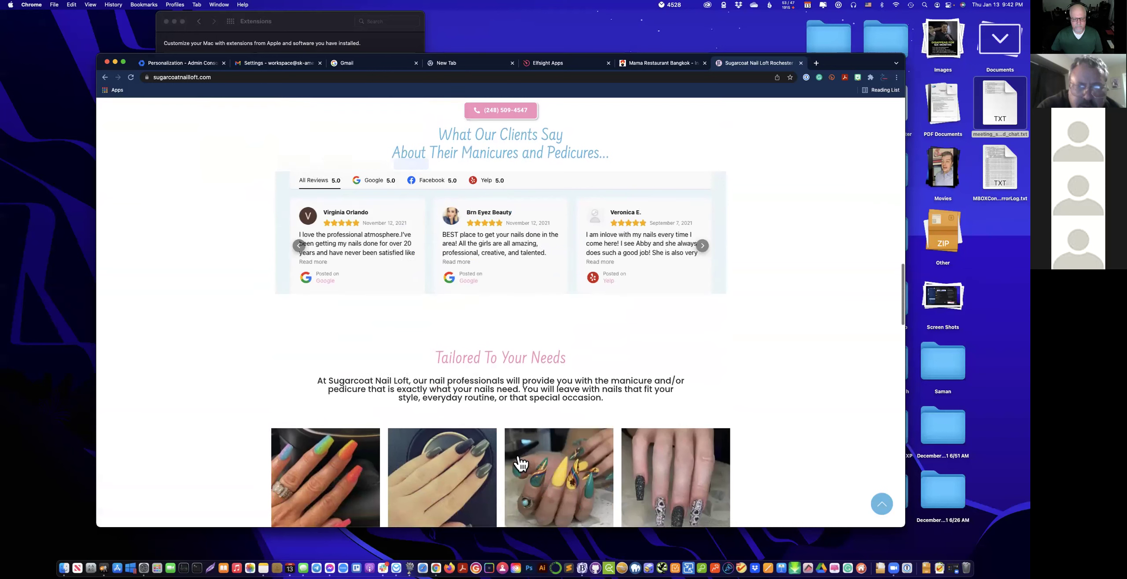
scroll(727, 316, "up", 2)
left_click(702, 301)
left_click(702, 301)
left_click(701, 301)
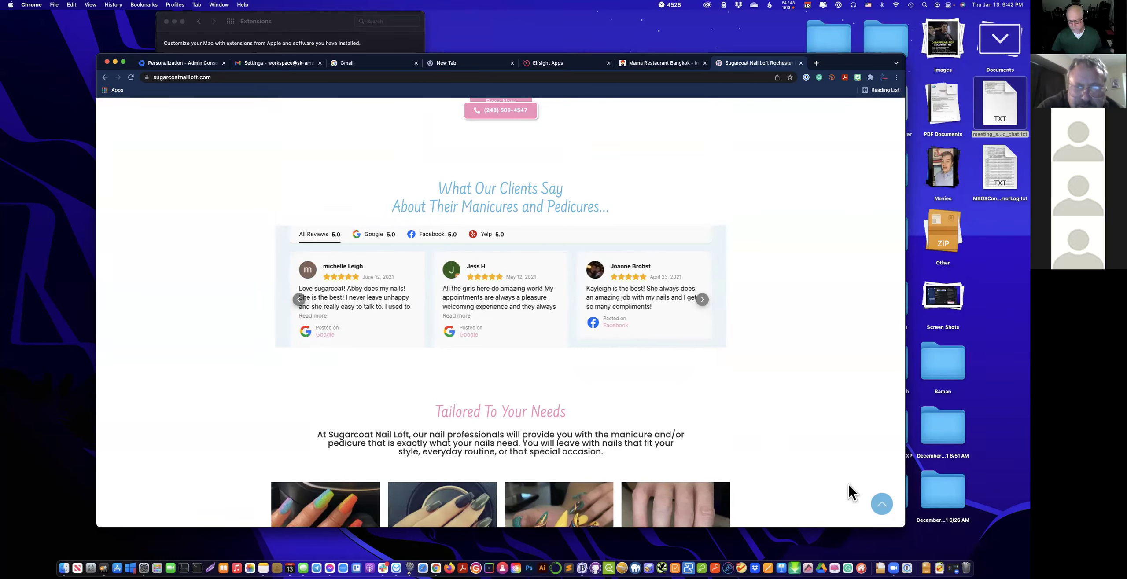
Return to the Elfsight tab and close the SugarCoat widget editor.
left_click(559, 69)
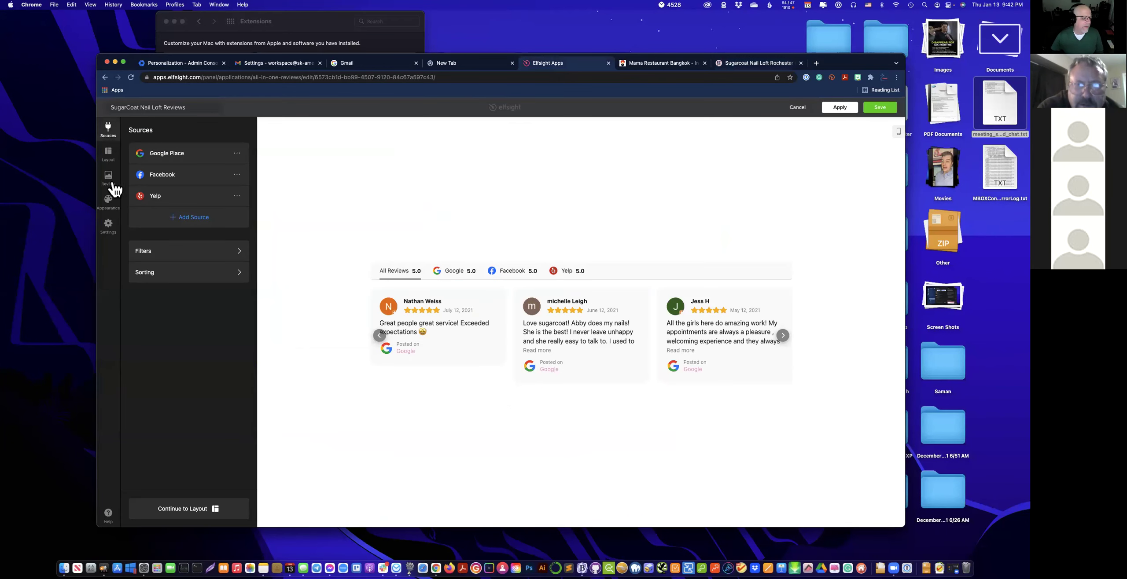
left_click(800, 108)
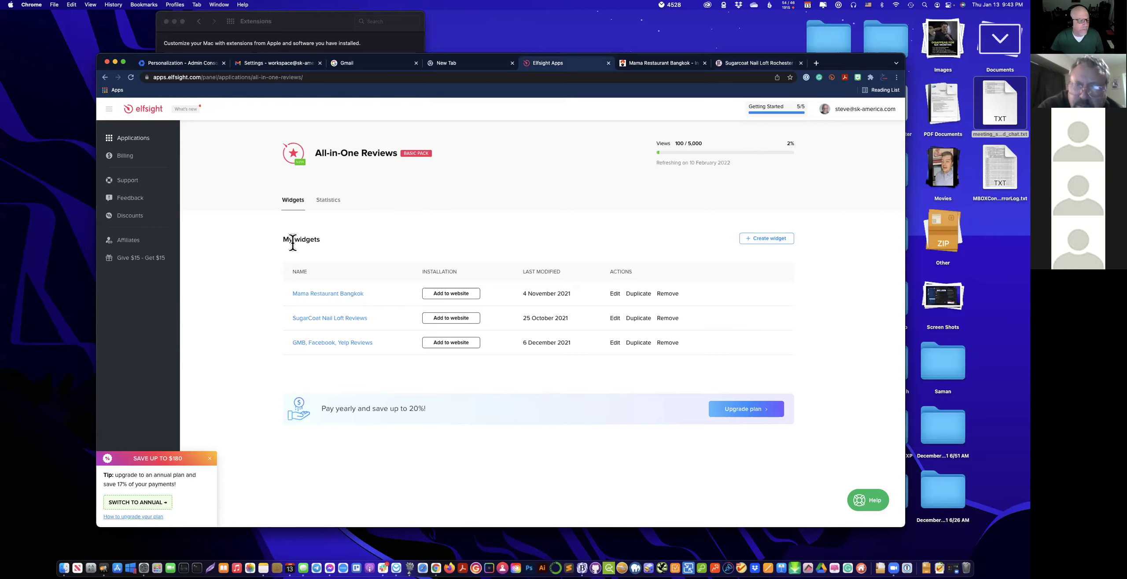
Review the active $18.00 All Apps Pack on Billing, collapse the savings tip, then go back to Applications.
left_click(128, 155)
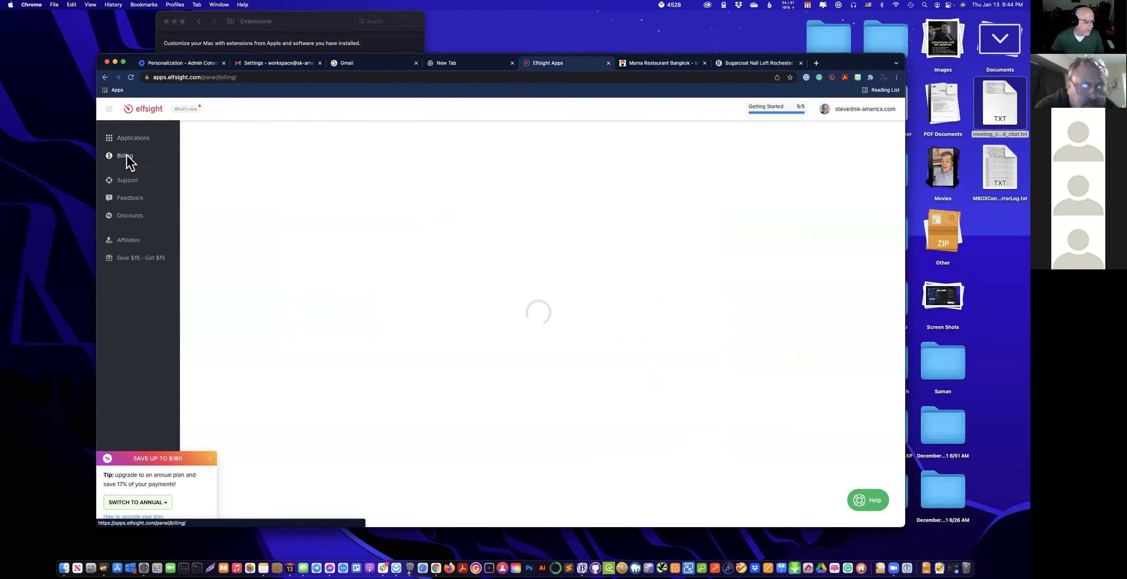
left_click(210, 459)
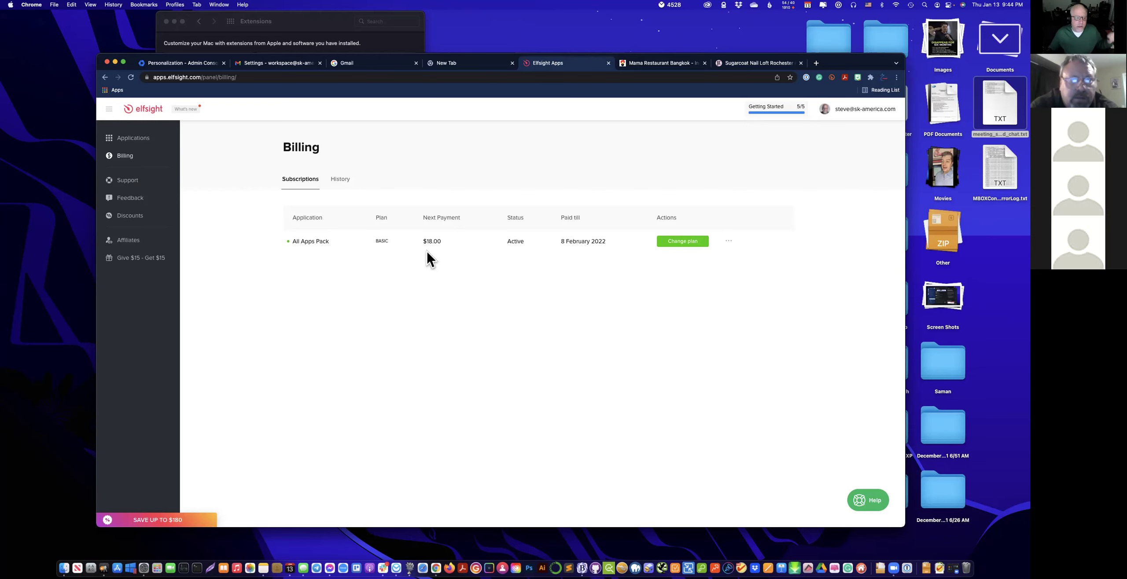
left_click(130, 137)
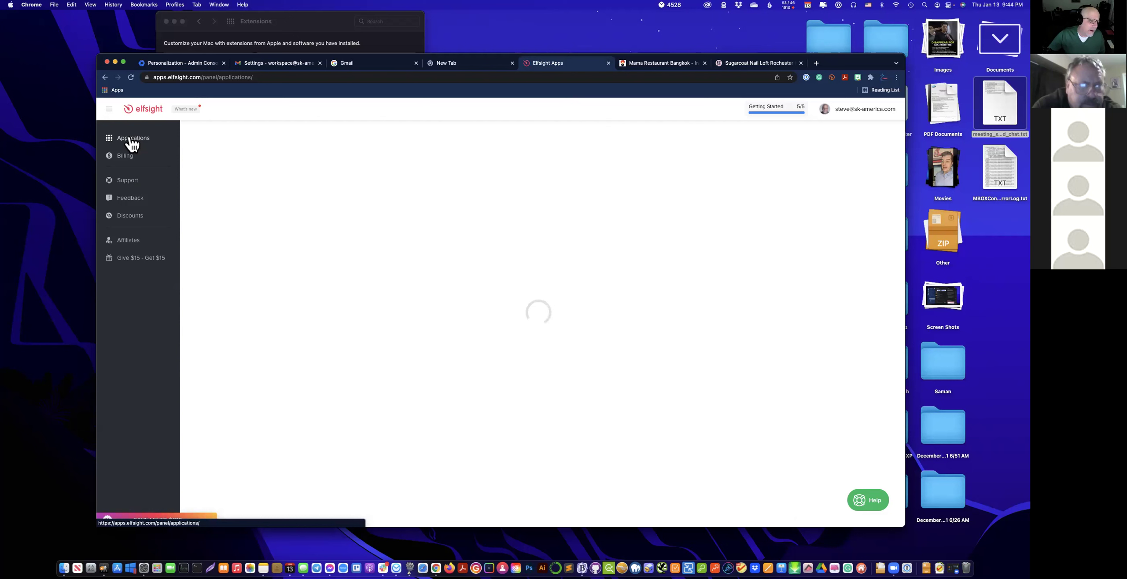
Create a new All-in-One Reviews widget from the Carousel template and begin adding a review source.
mouse_move(380, 236)
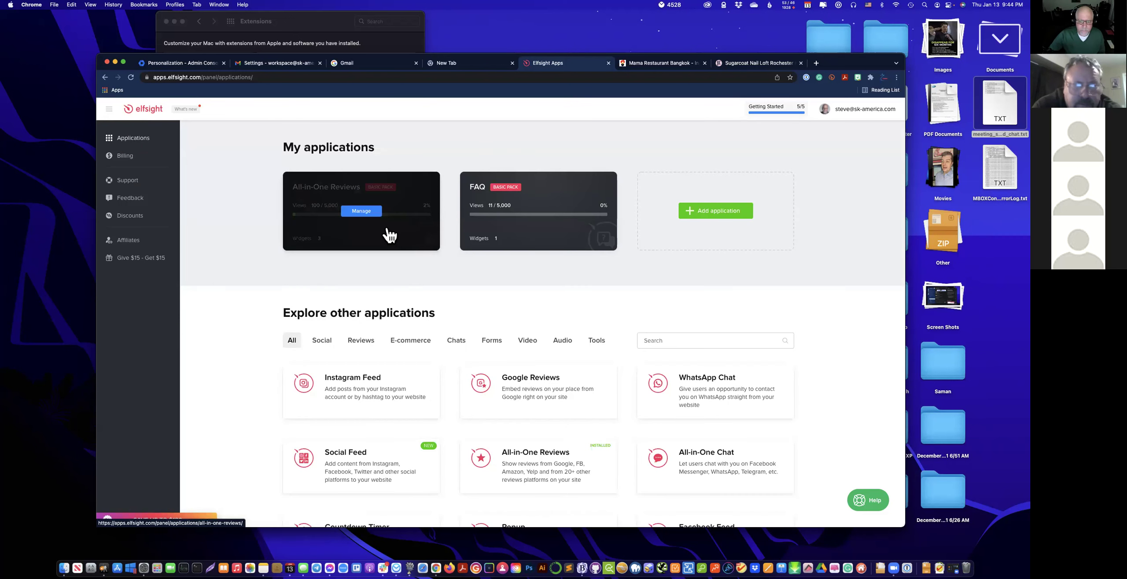
left_click(390, 243)
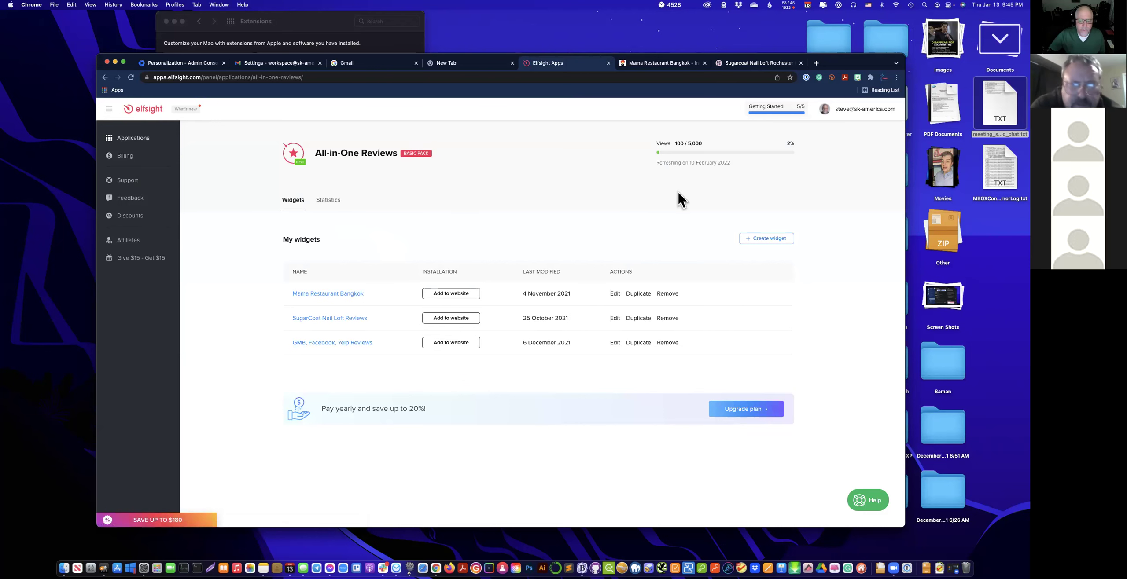
left_click(776, 235)
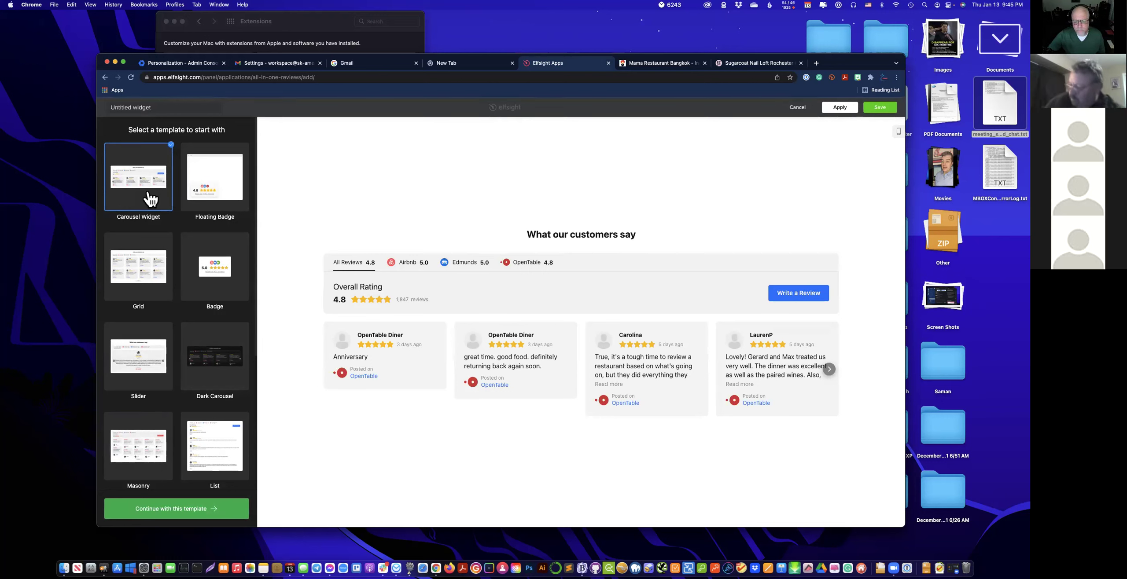
left_click(172, 509)
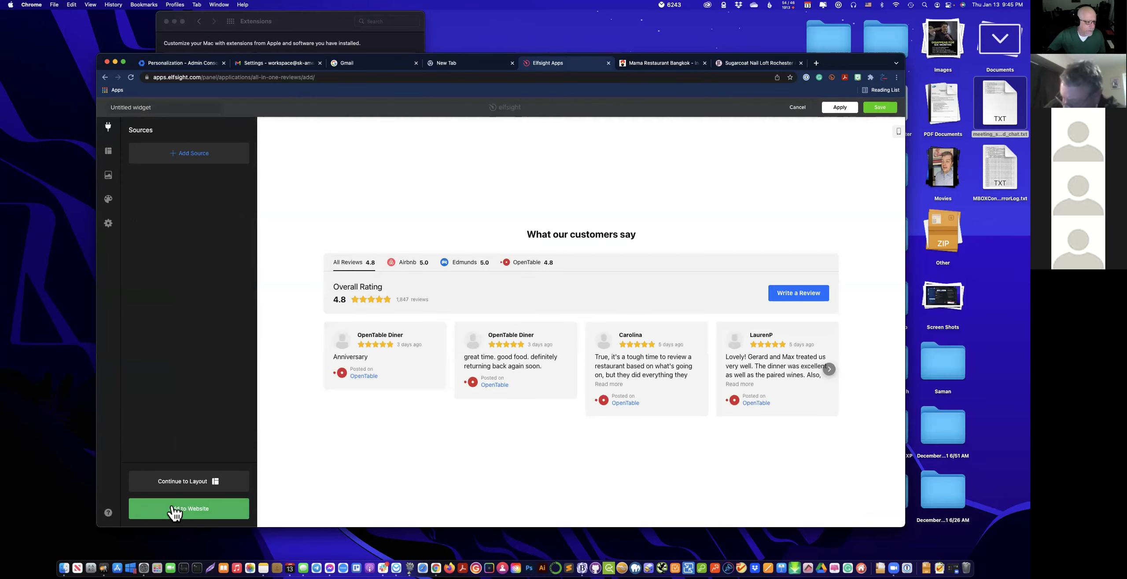
left_click(195, 158)
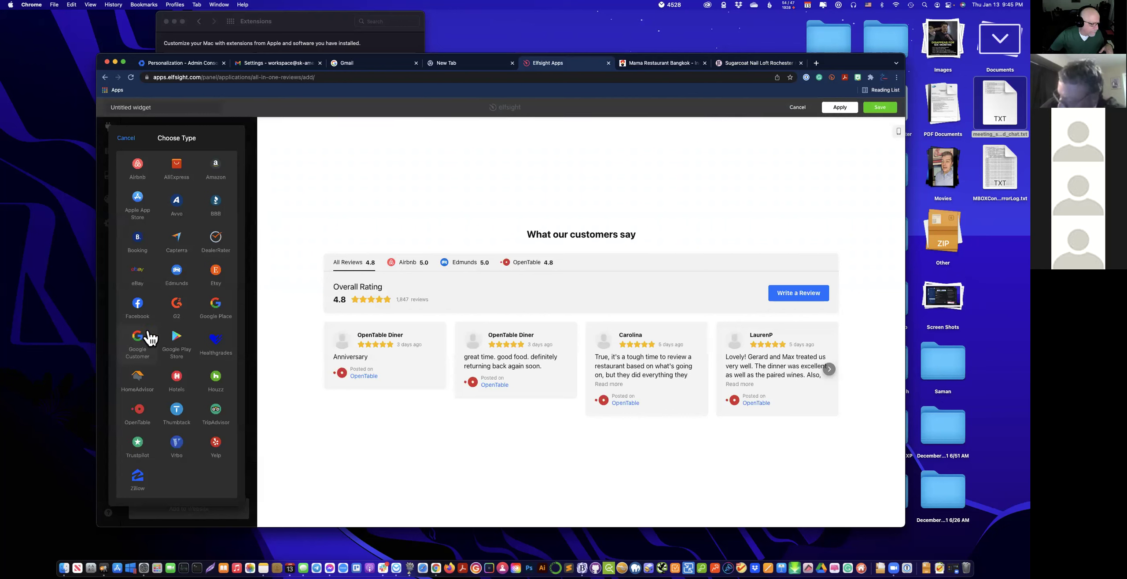
Search Google Place for 'Action No' and set Action Now Extermination as the source.
left_click(216, 307)
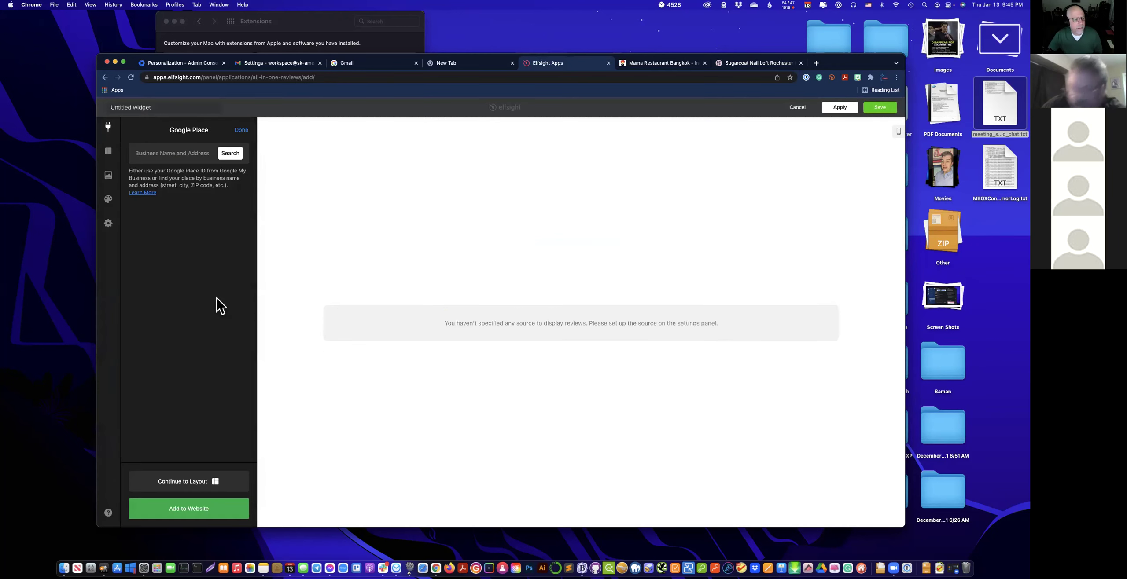
left_click(214, 158)
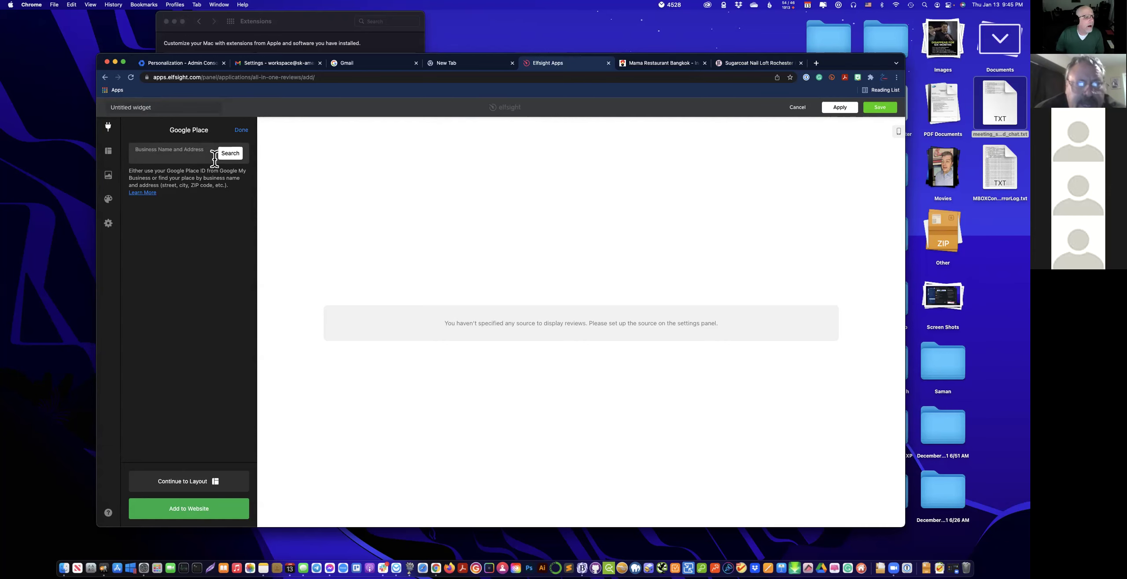
type("A")
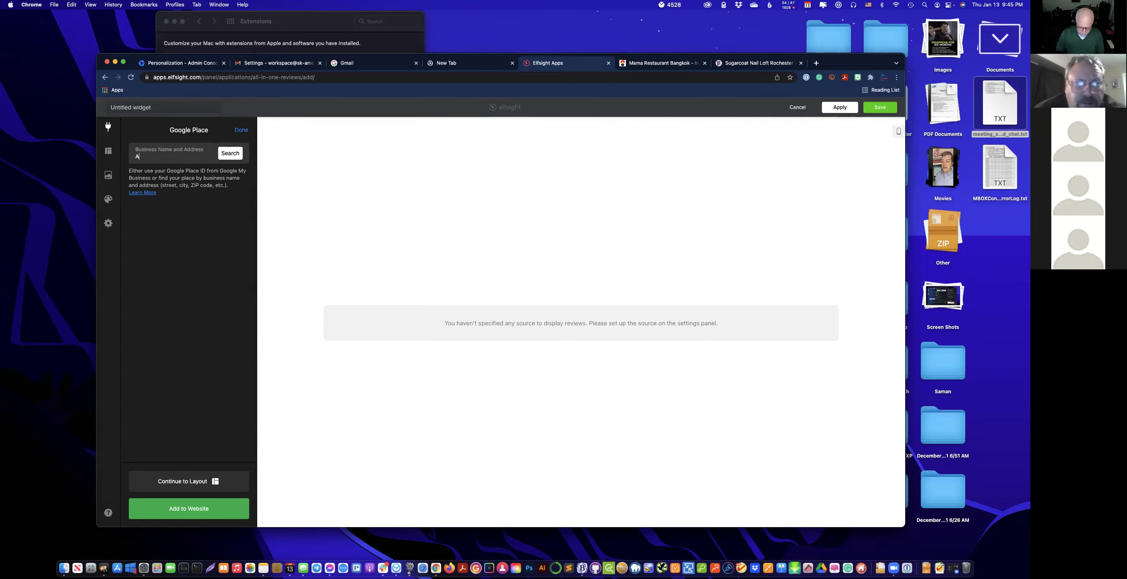
type("ction Now Extermination")
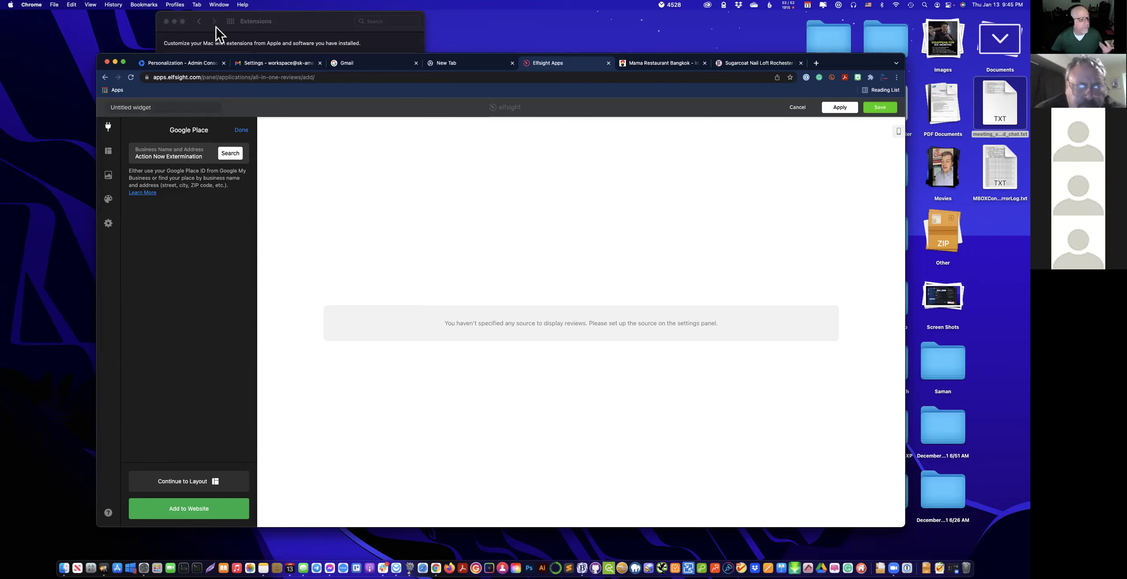
left_click(236, 157)
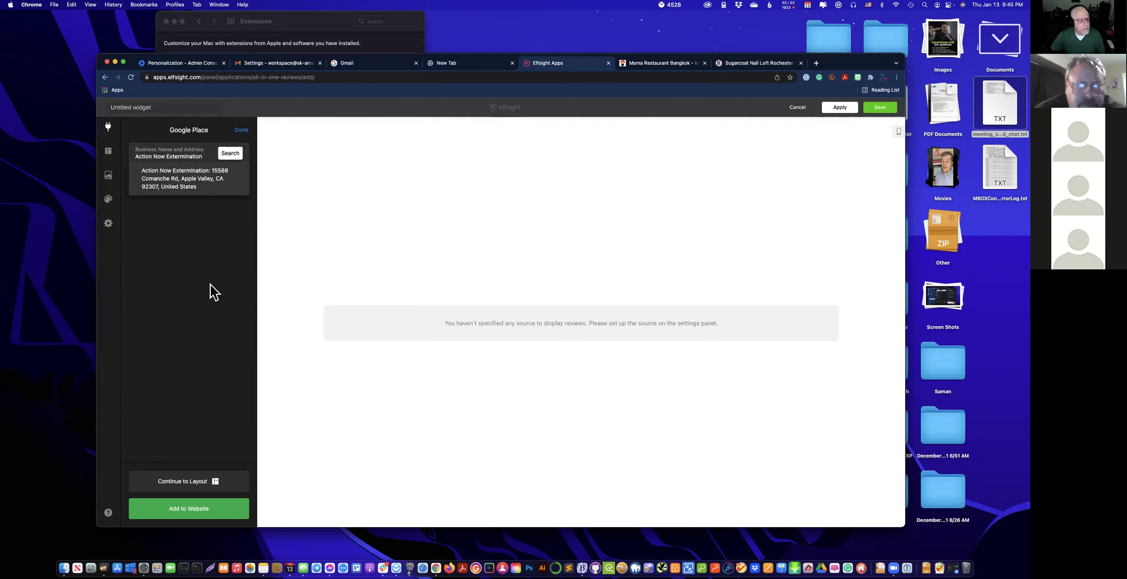
left_click(229, 159)
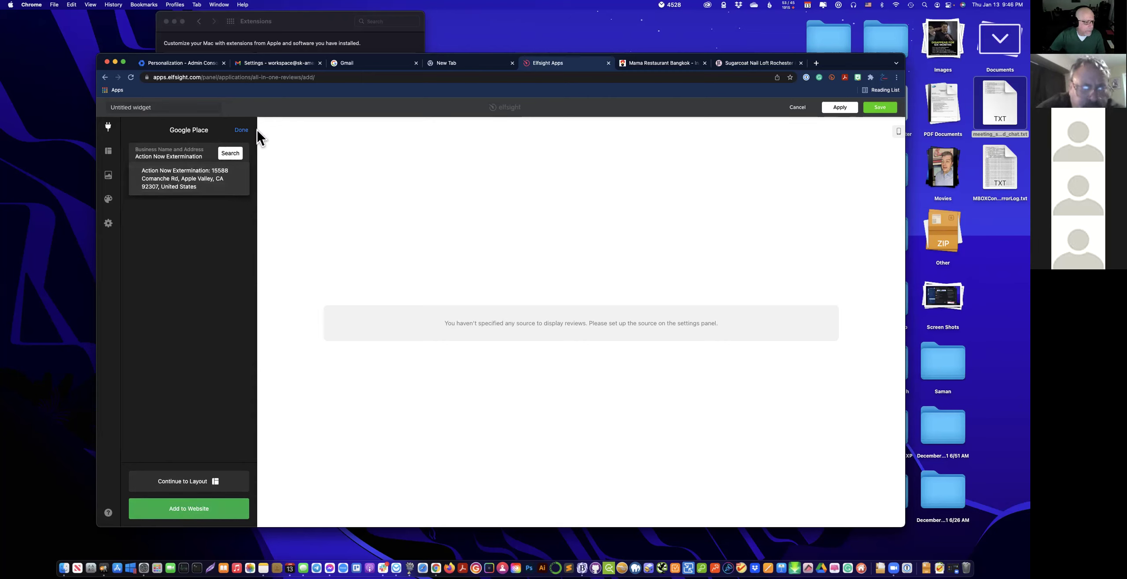
left_click(241, 130)
Add Yelp as a second review source and focus its empty Yelp URL field.
left_click(206, 176)
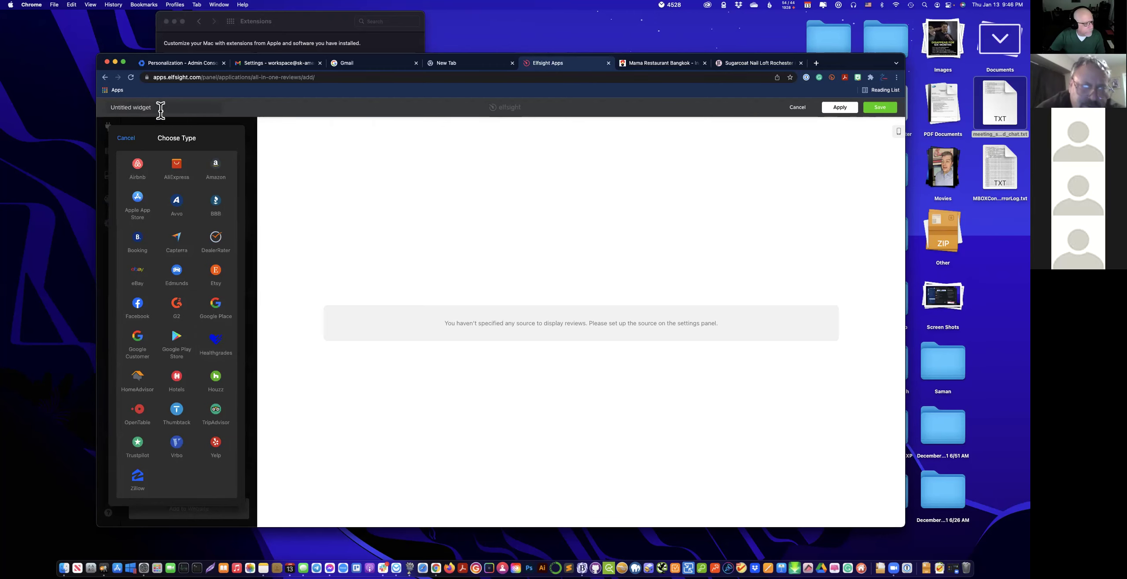
left_click(216, 453)
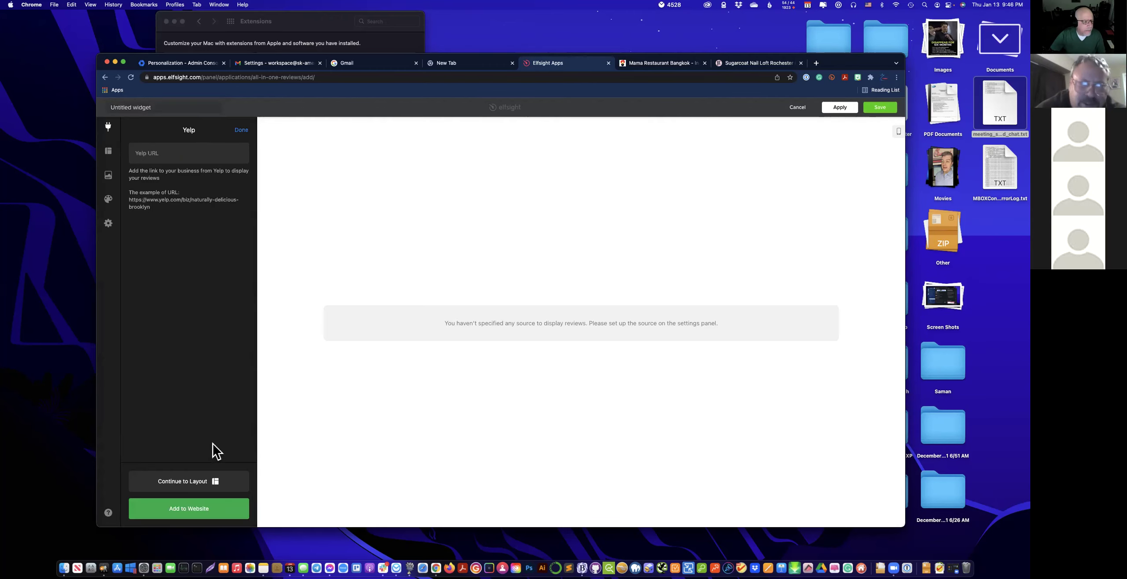
left_click(178, 152)
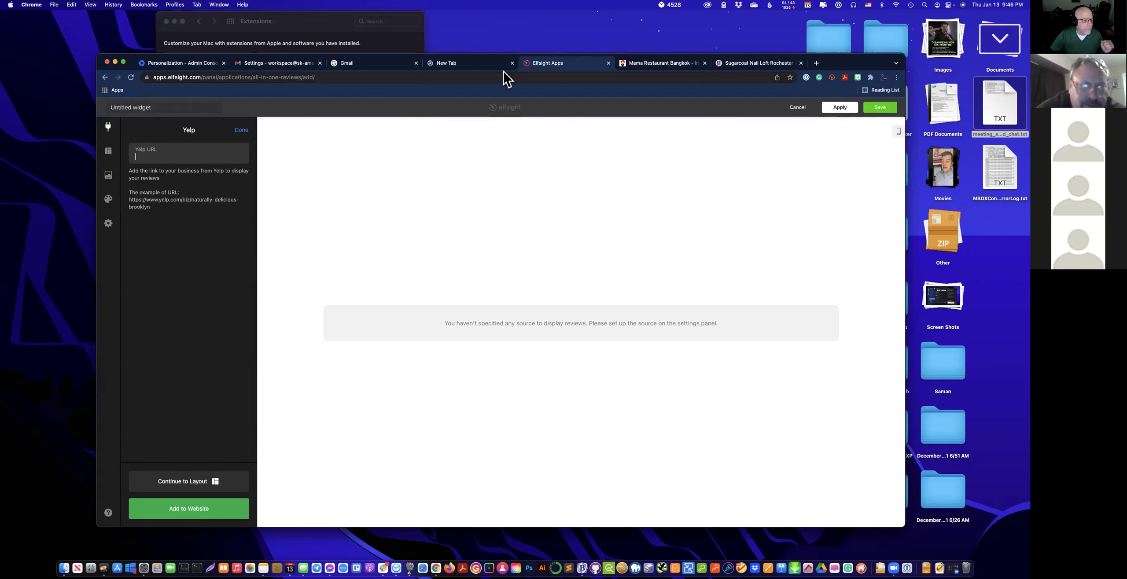
Open yelp.com in a new tab and dismiss the Google sign-in popup.
left_click(816, 63)
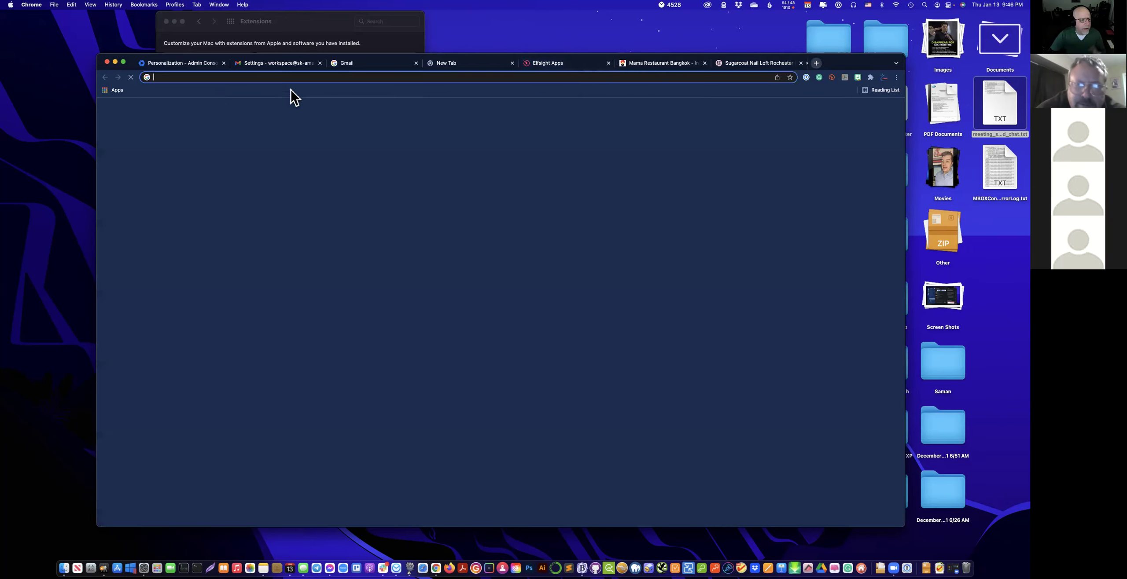
left_click(207, 77)
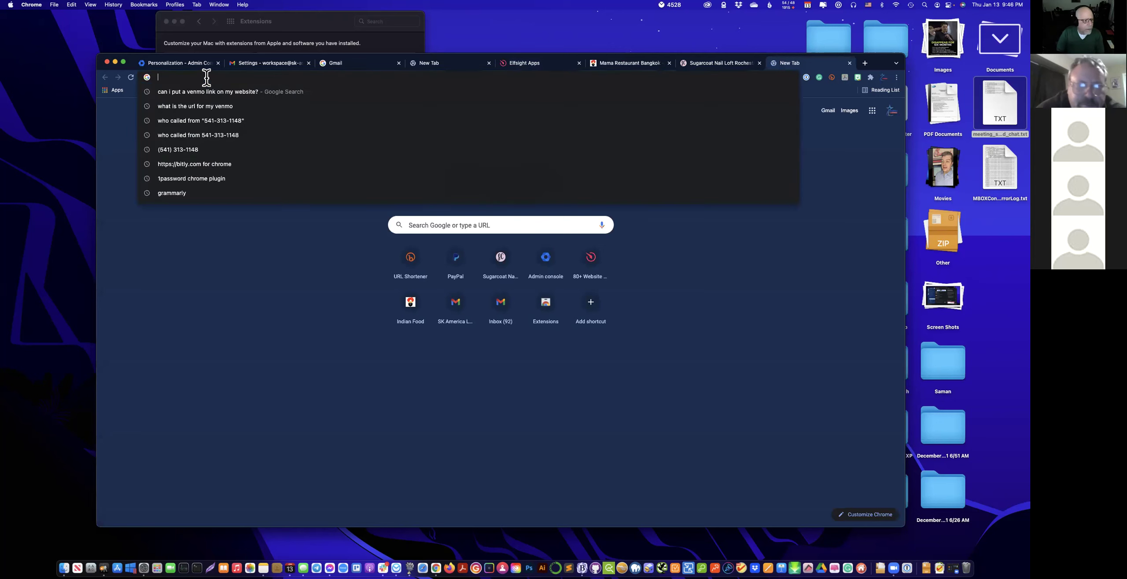
key("Escape")
type("yelop")
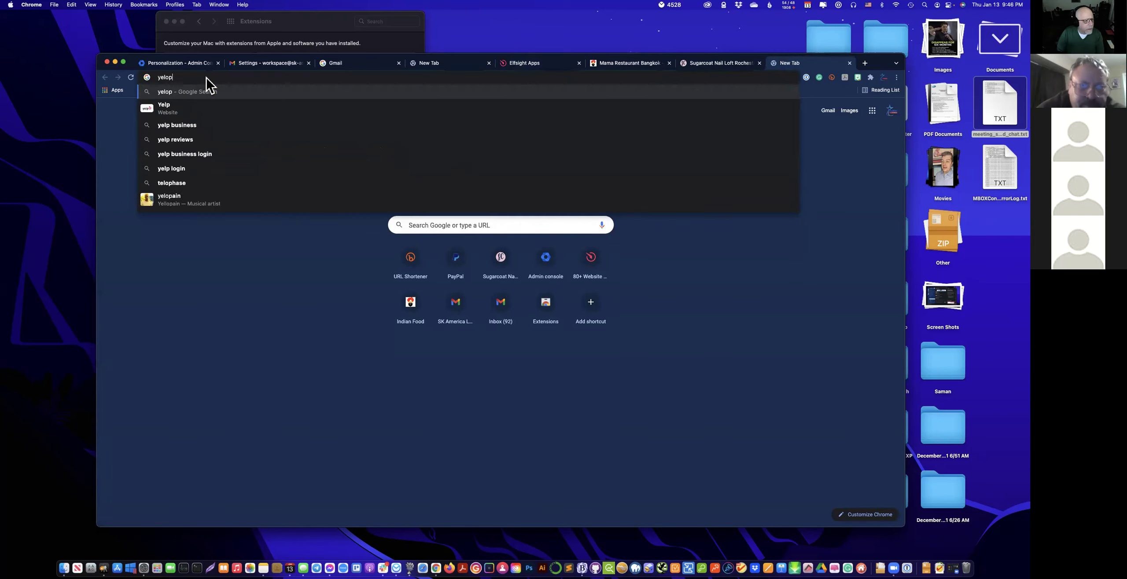
key("BackSpace")
key("BackSpace")
type("p.com")
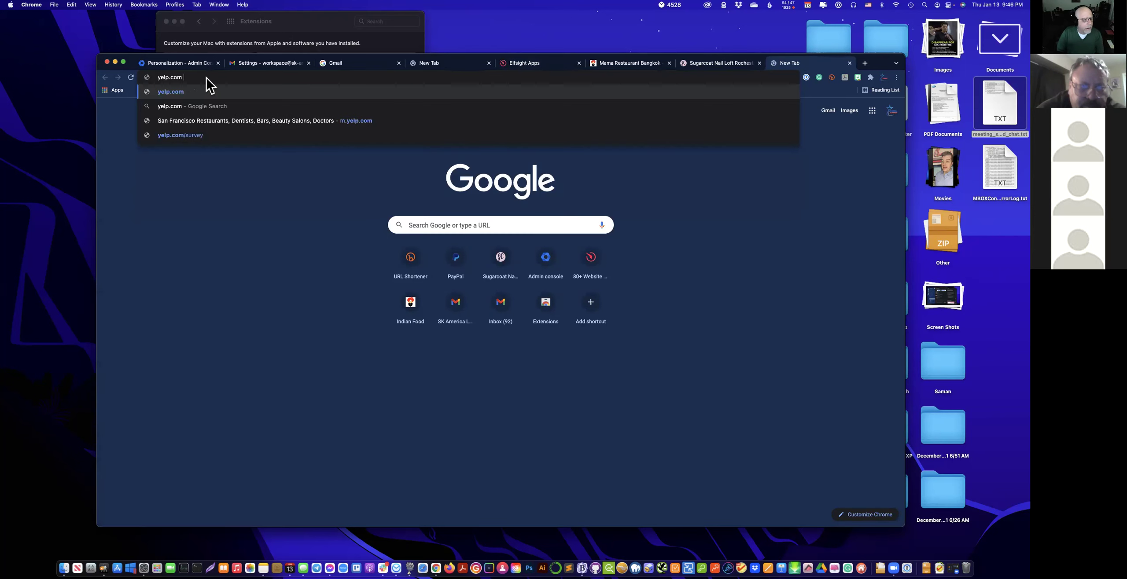
key("Return")
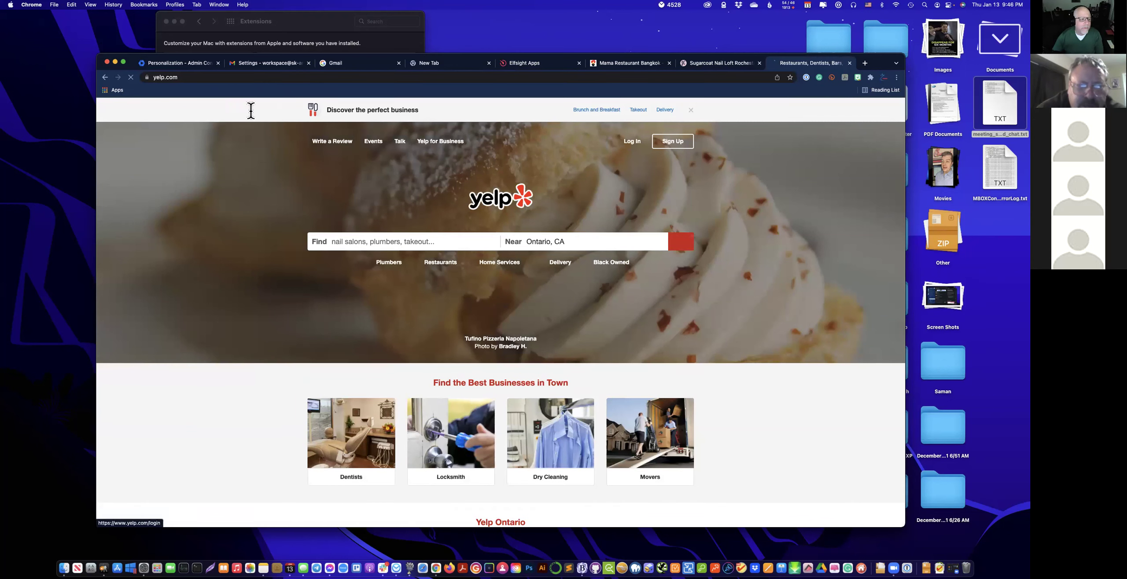
left_click(884, 118)
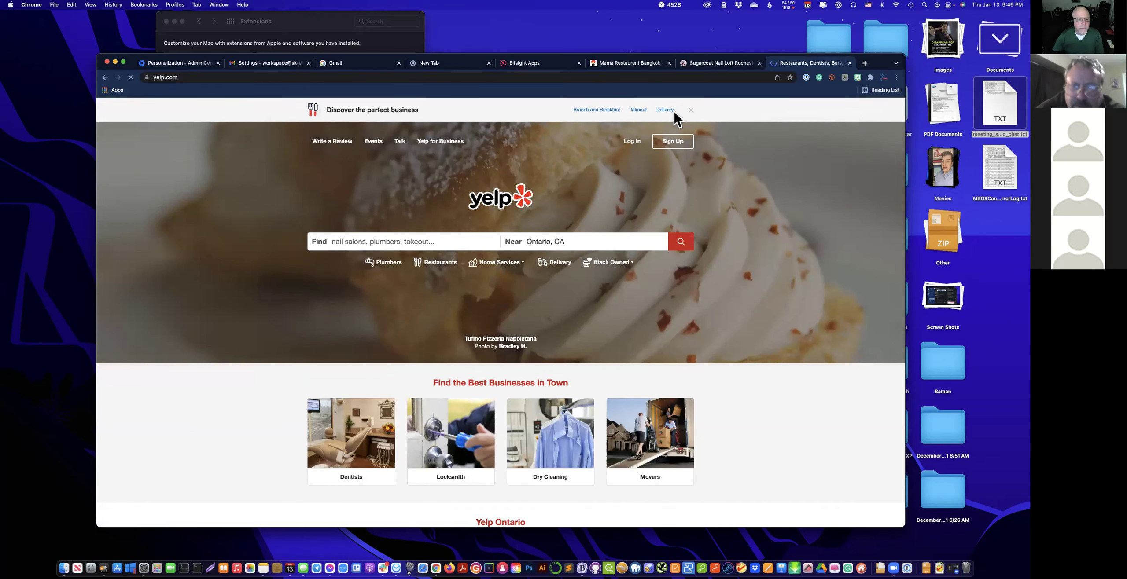
left_click(200, 77)
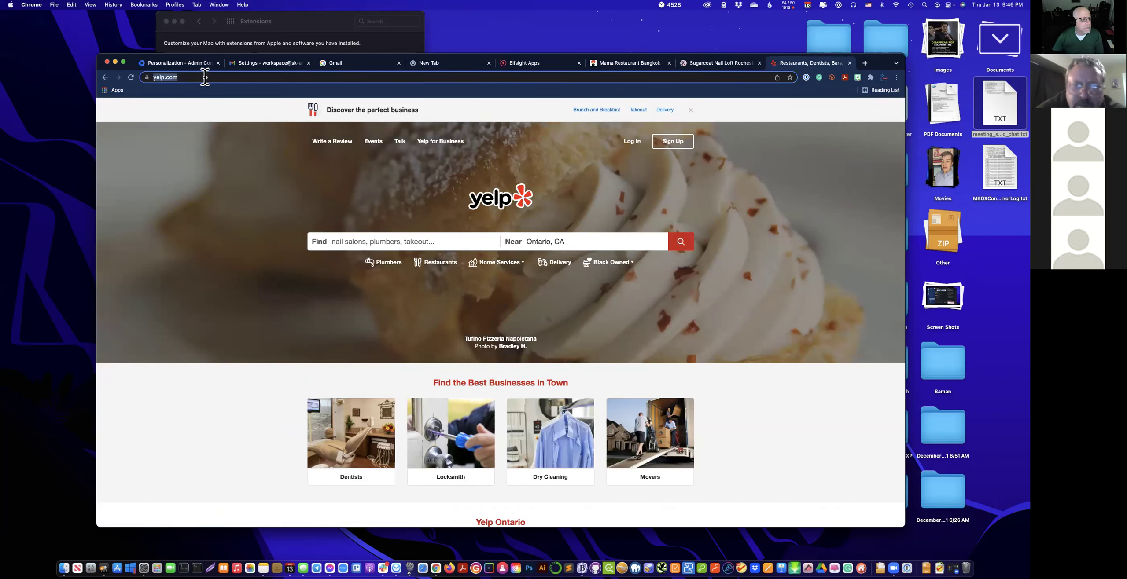
Search Yelp for 'action now exterm' near Apple Valley, CA.
left_click(420, 240)
type("qa")
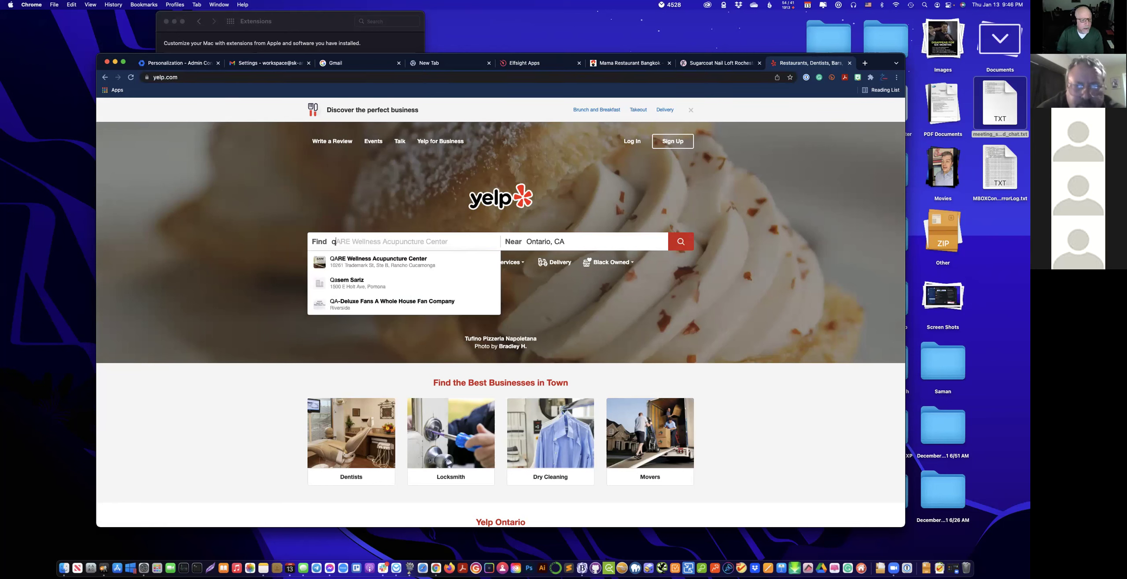
key("BackSpace")
key("BackSpace")
type("actio")
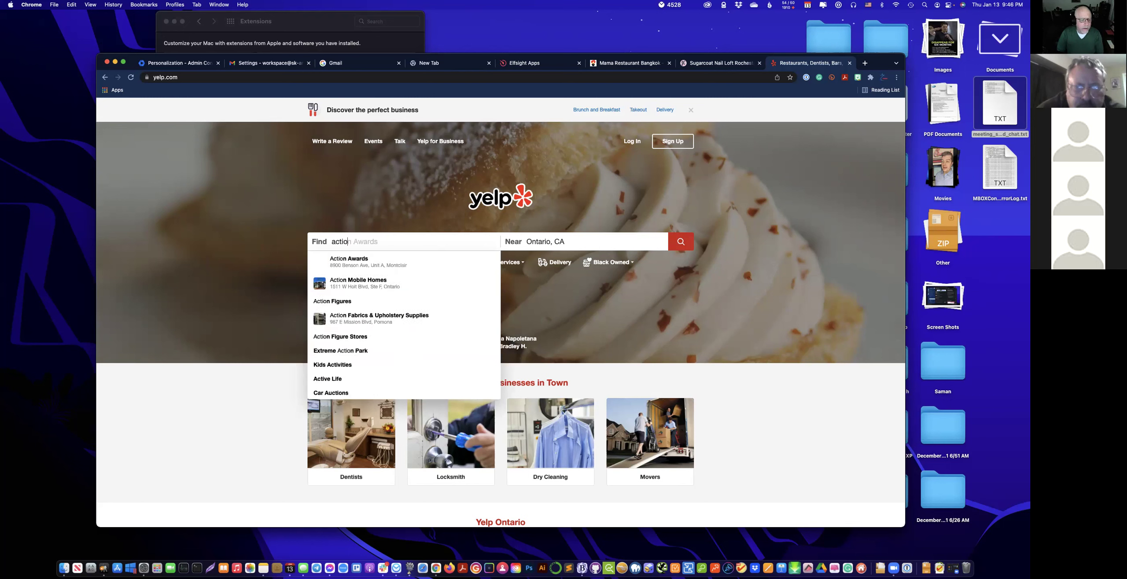
type("n ")
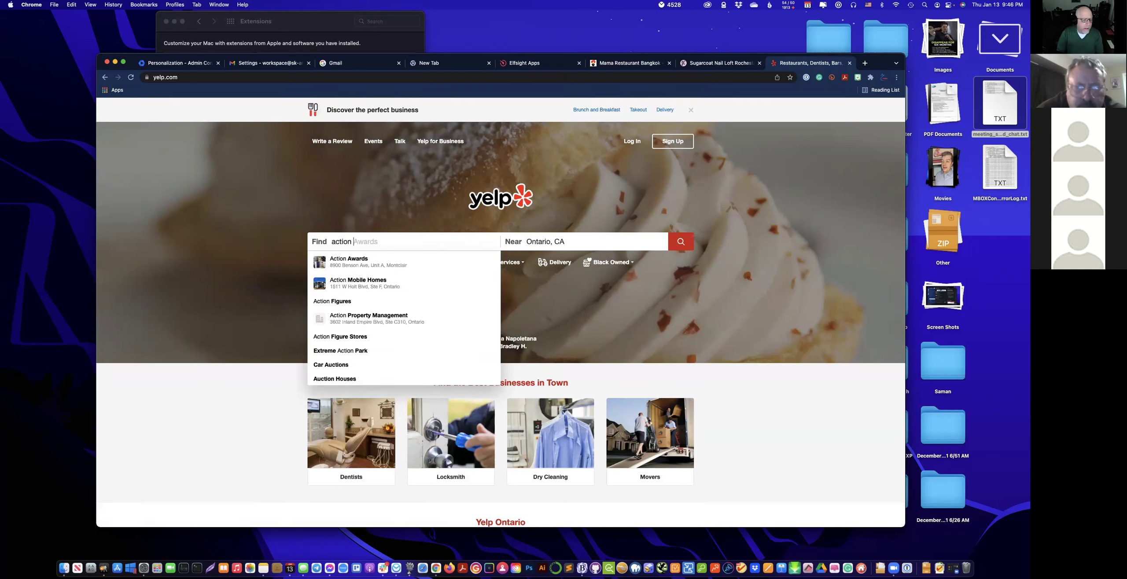
type("now ")
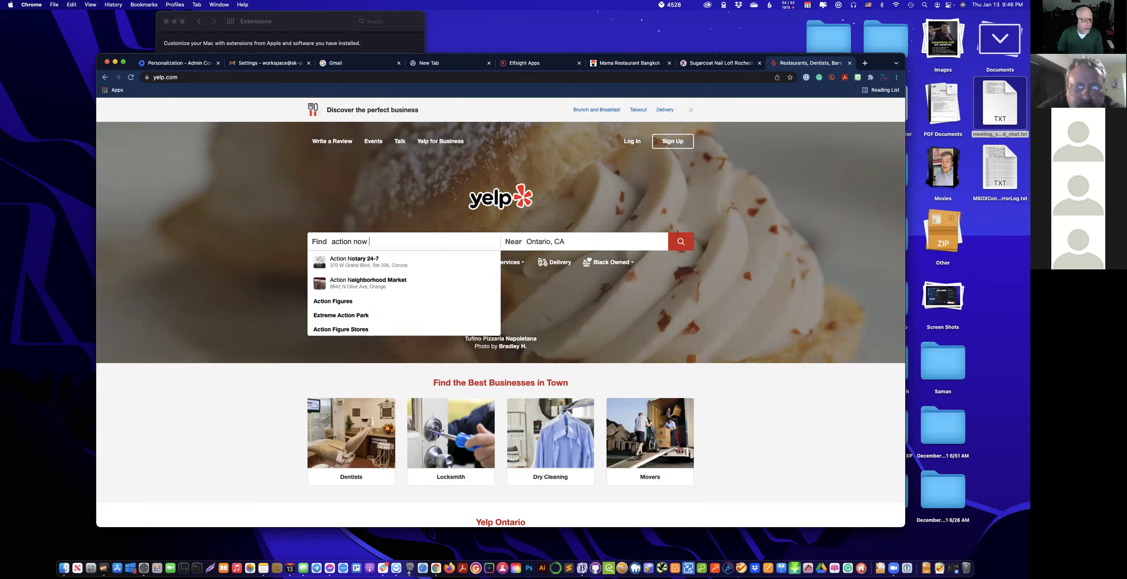
type("extermination")
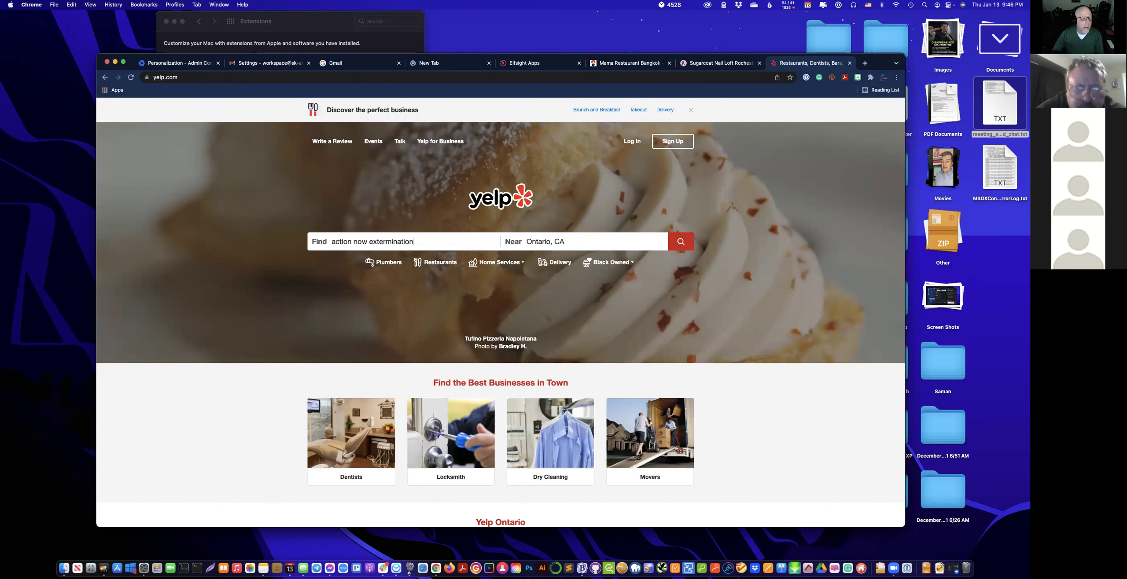
left_click(578, 237)
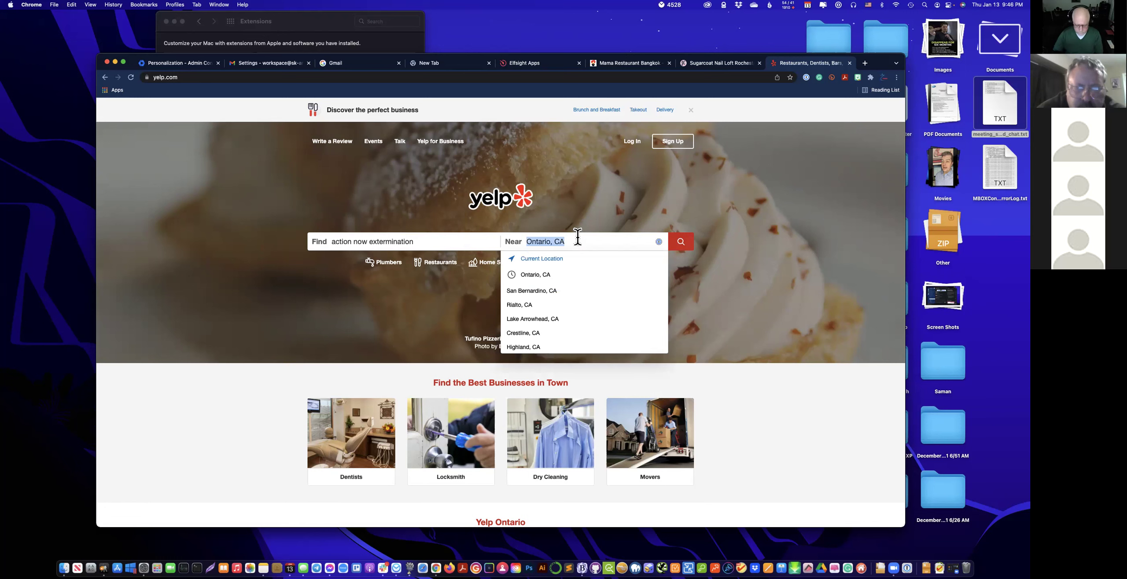
type("apple va")
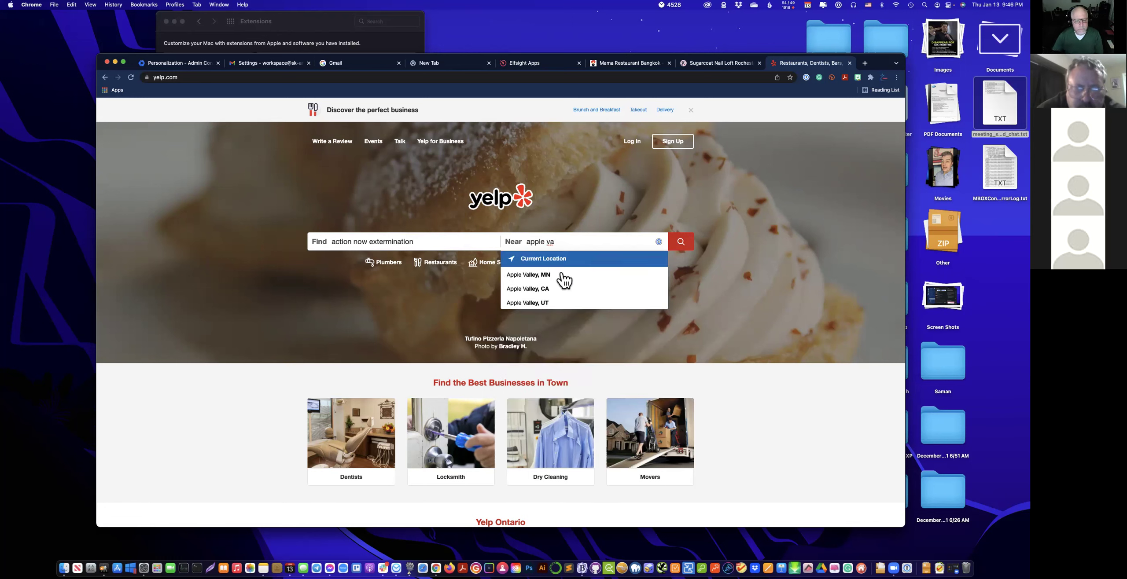
left_click(542, 286)
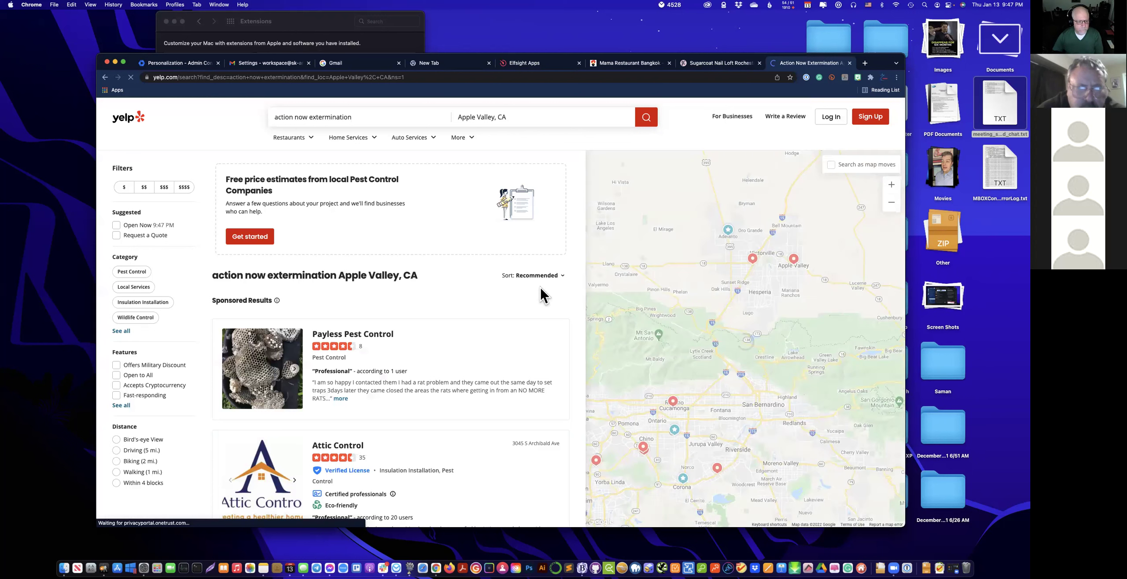
Open the Action Now Extermination business page and copy its URL from the address bar.
mouse_move(794, 261)
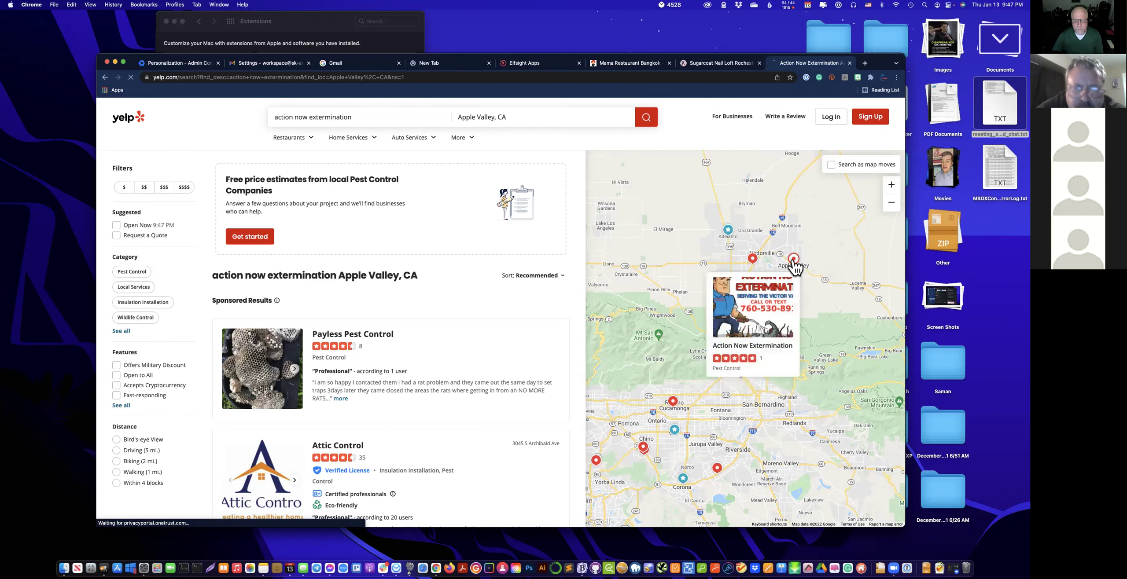
left_click(794, 260)
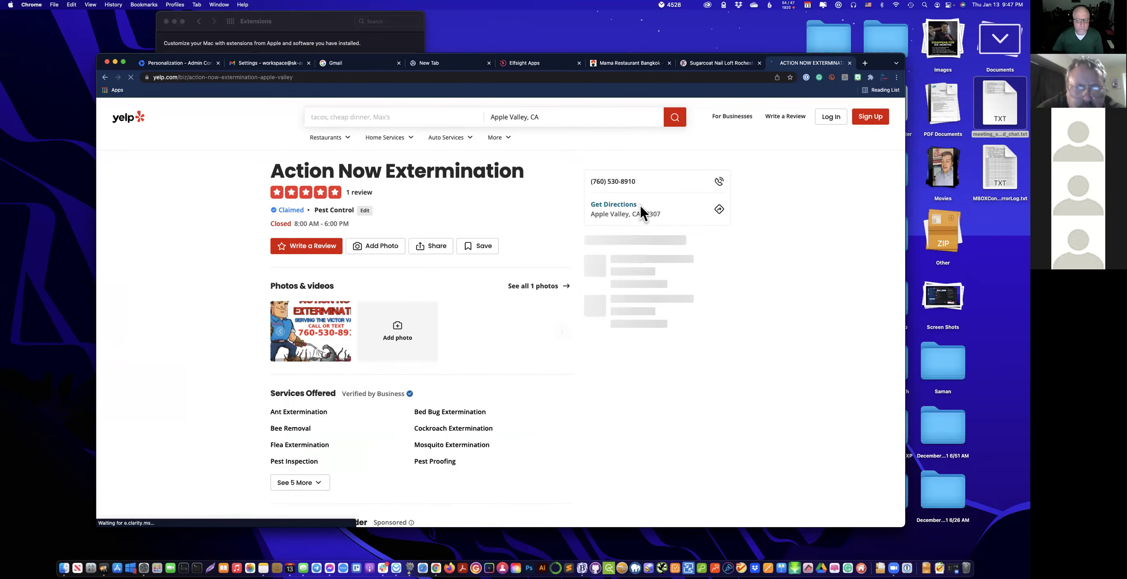
left_click(310, 76)
key("super+c")
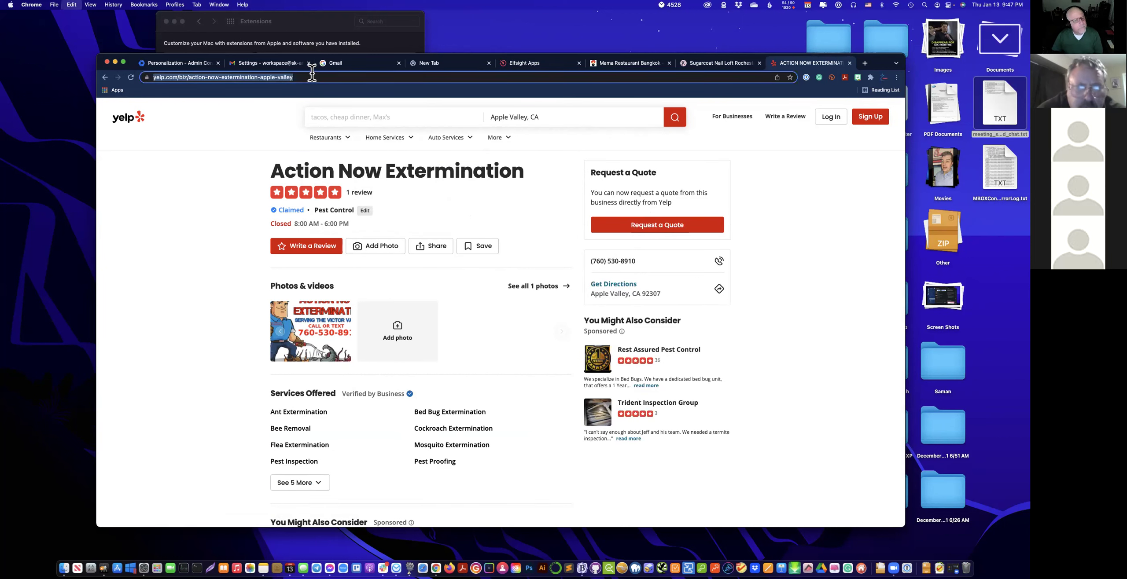
left_click(561, 65)
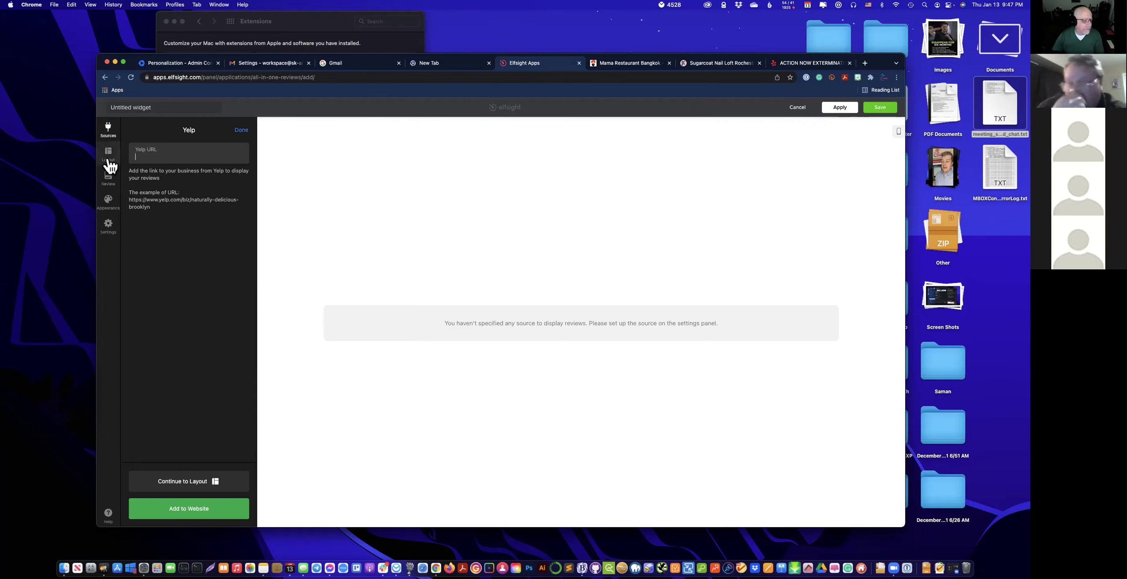
Paste the Yelp business URL as the Yelp source, confirm it, and reopen the Google Place source.
key("super+v")
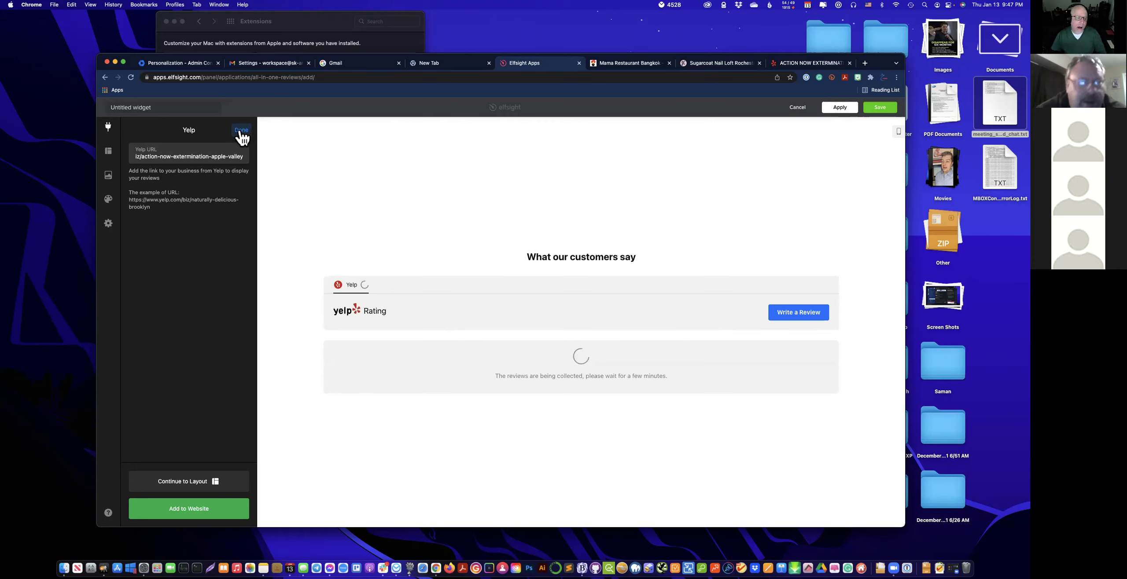
left_click(241, 132)
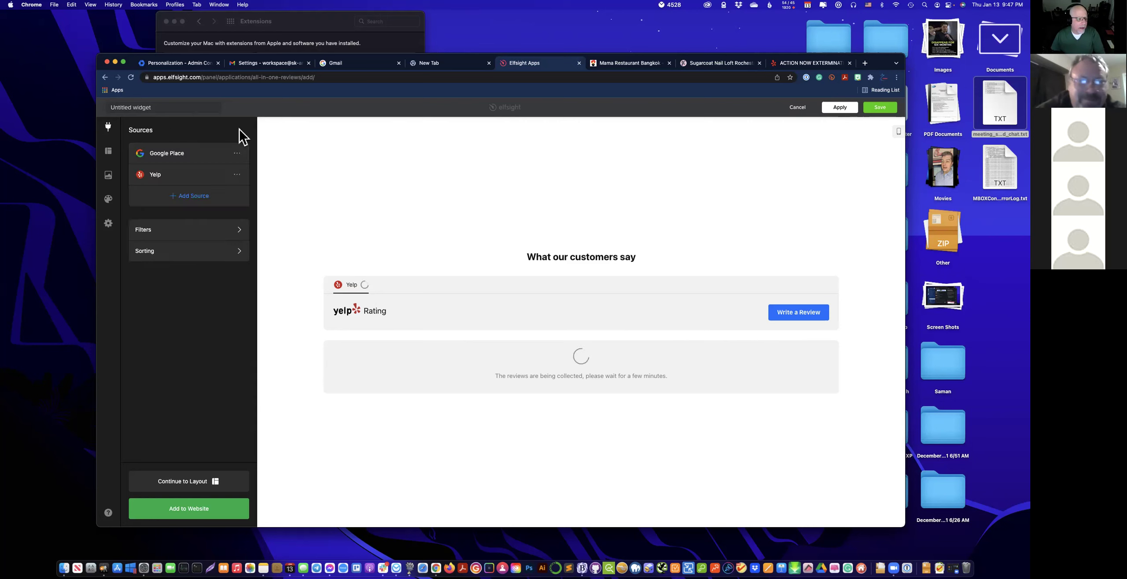
left_click(201, 157)
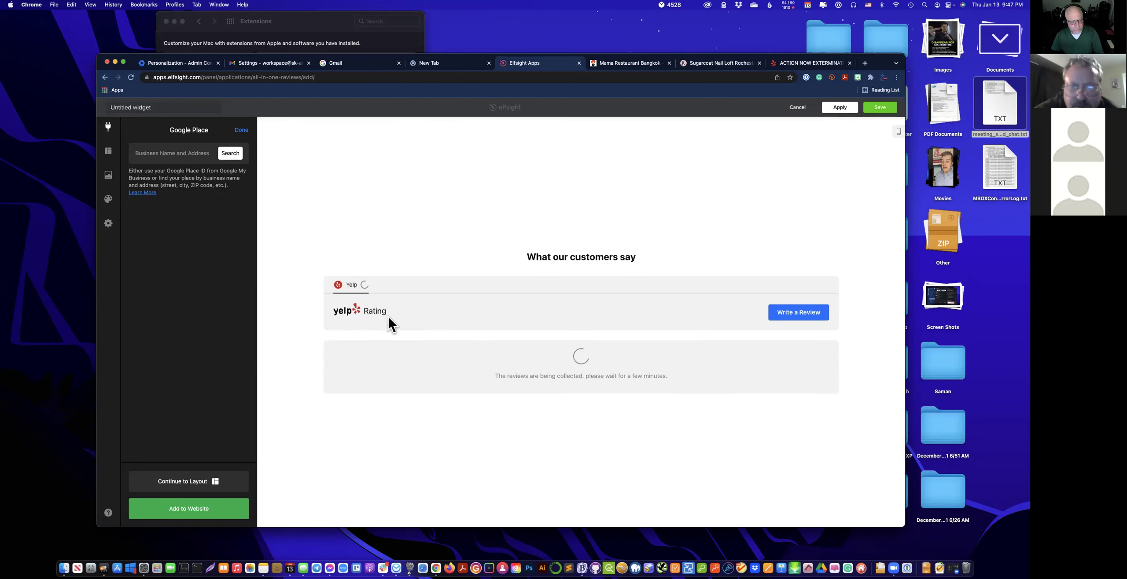
left_click(180, 154)
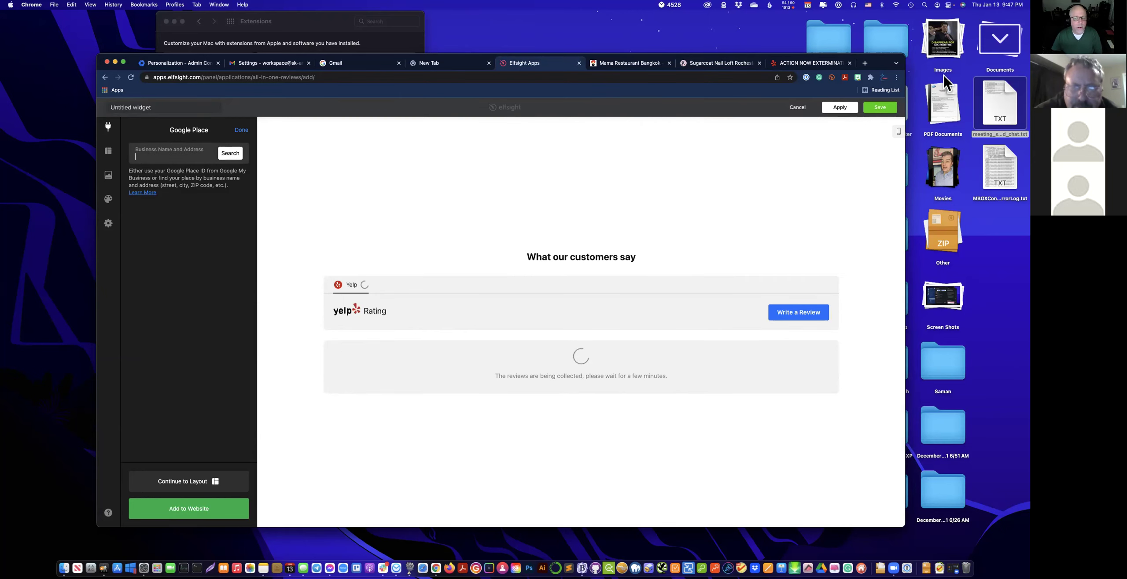
Search Google for action now extermination in a new tab.
left_click(865, 63)
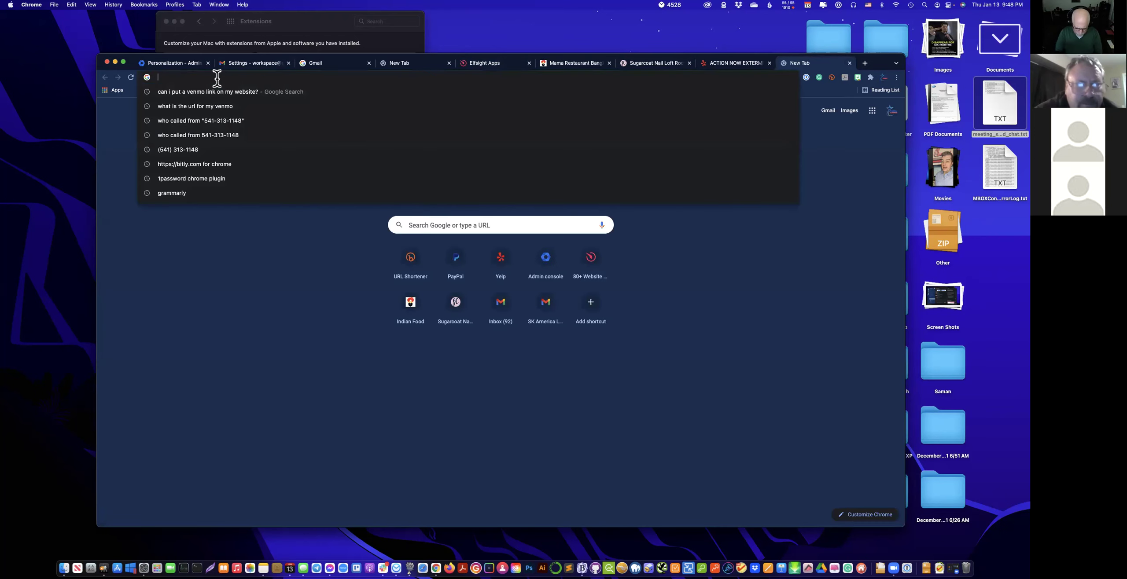
type("apple v")
key("BackSpace")
key("BackSpace")
key("BackSpace")
key("BackSpace")
key("BackSpace")
key("BackSpace")
key("BackSpace")
type("action now ex")
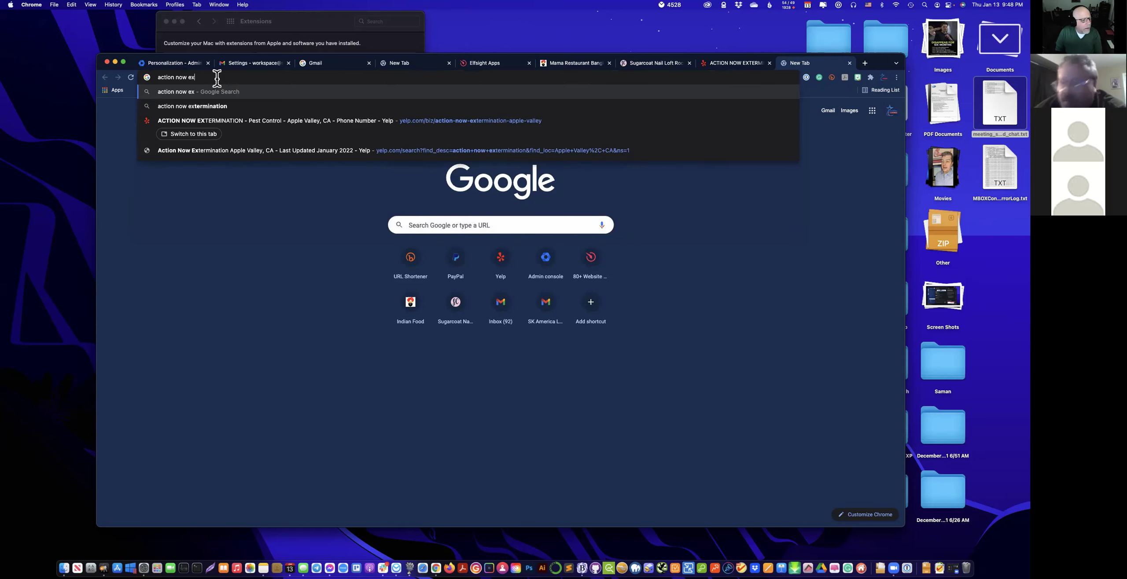
key("Down")
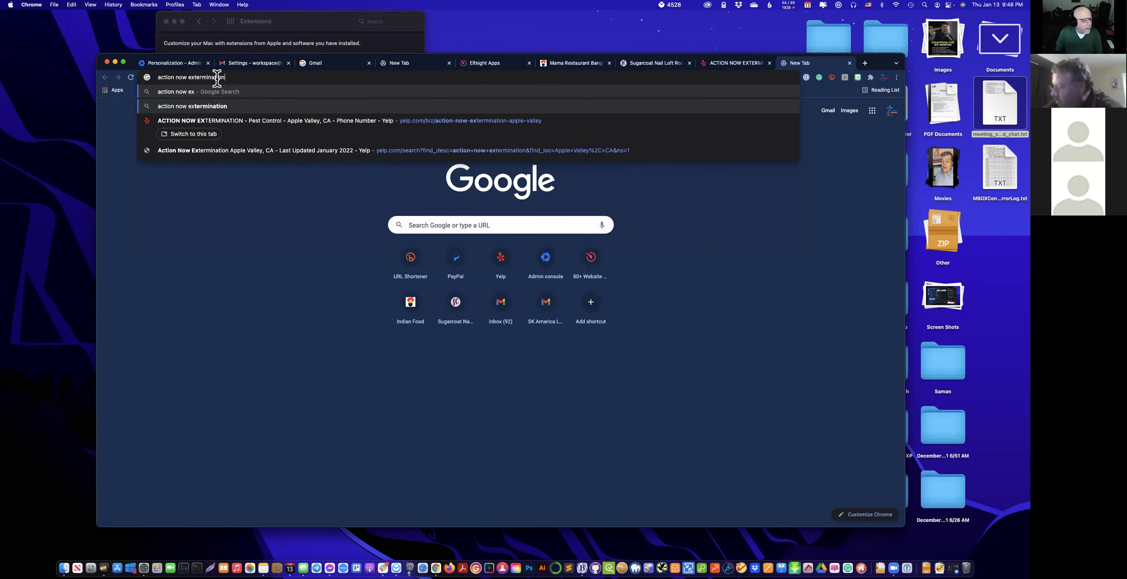
key("Return")
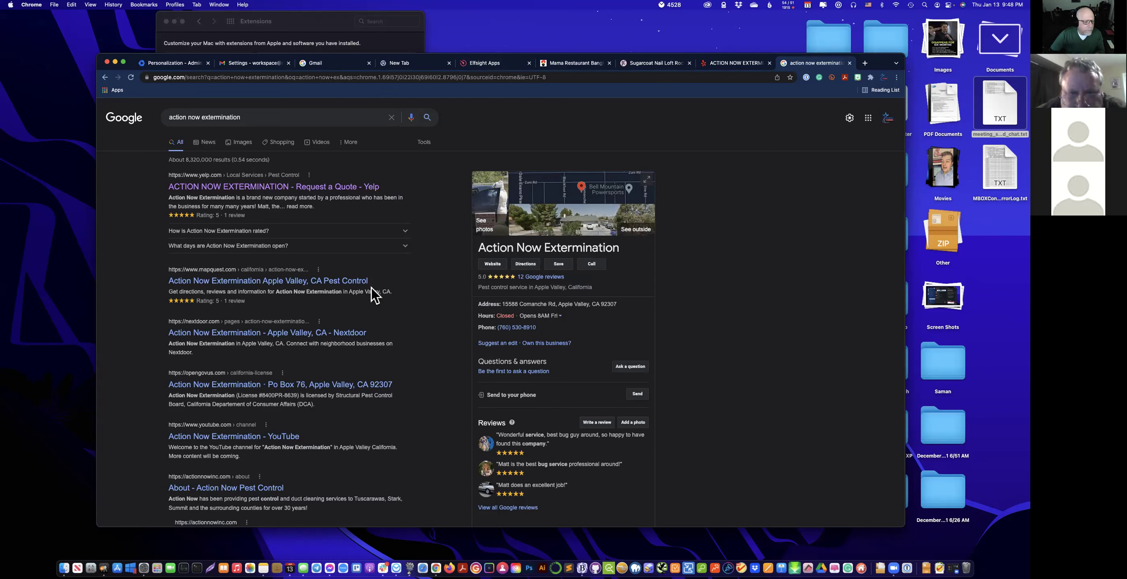
Check the MapQuest listing for the business, then return to the Elfsight widget editor.
left_click(334, 282)
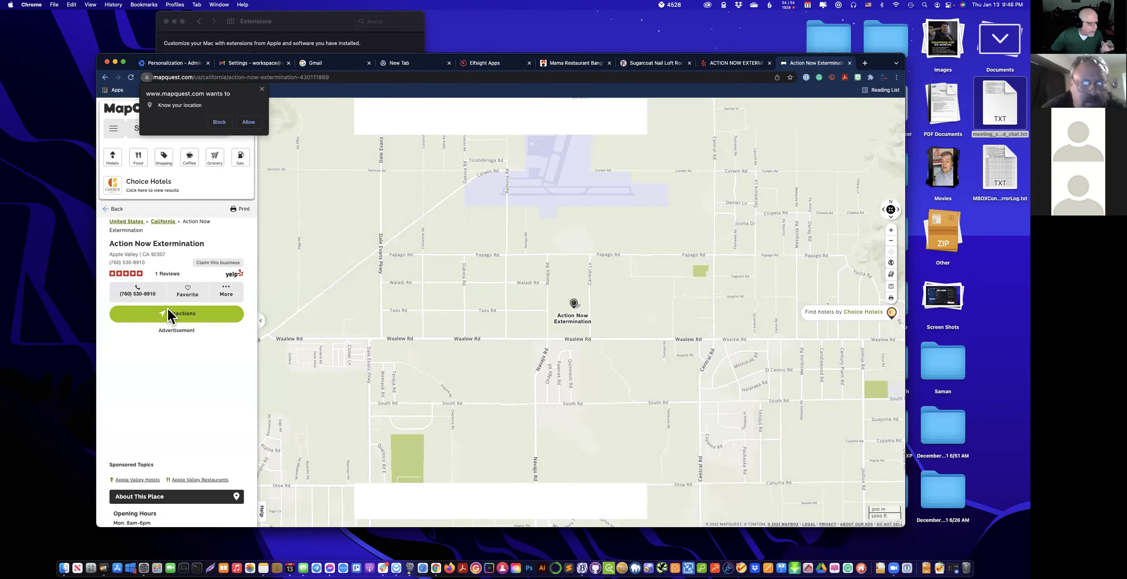
left_click(217, 125)
left_click(105, 77)
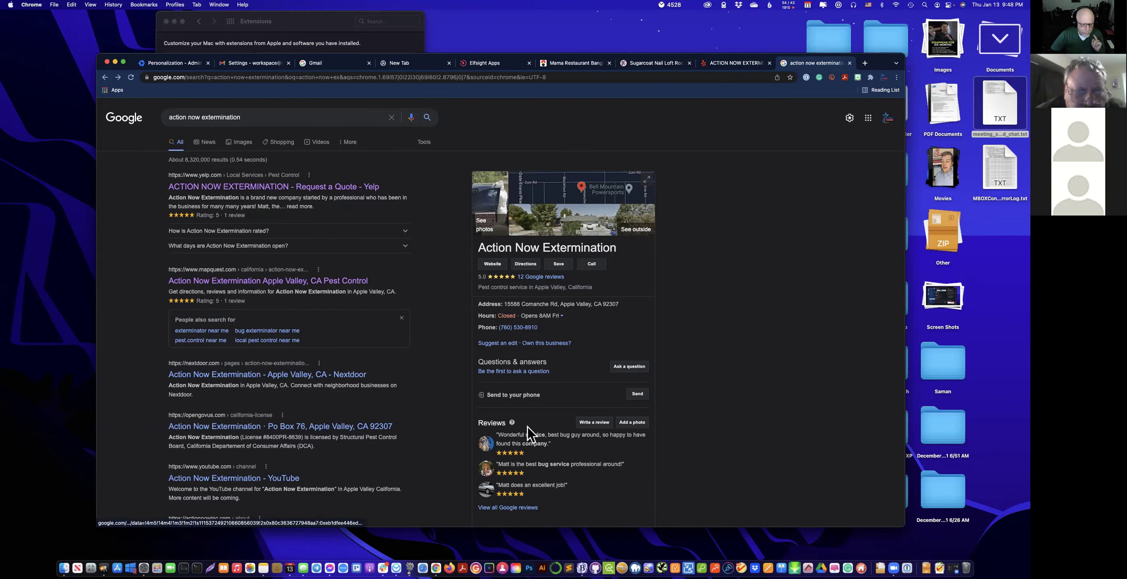
left_click(667, 66)
left_click(728, 69)
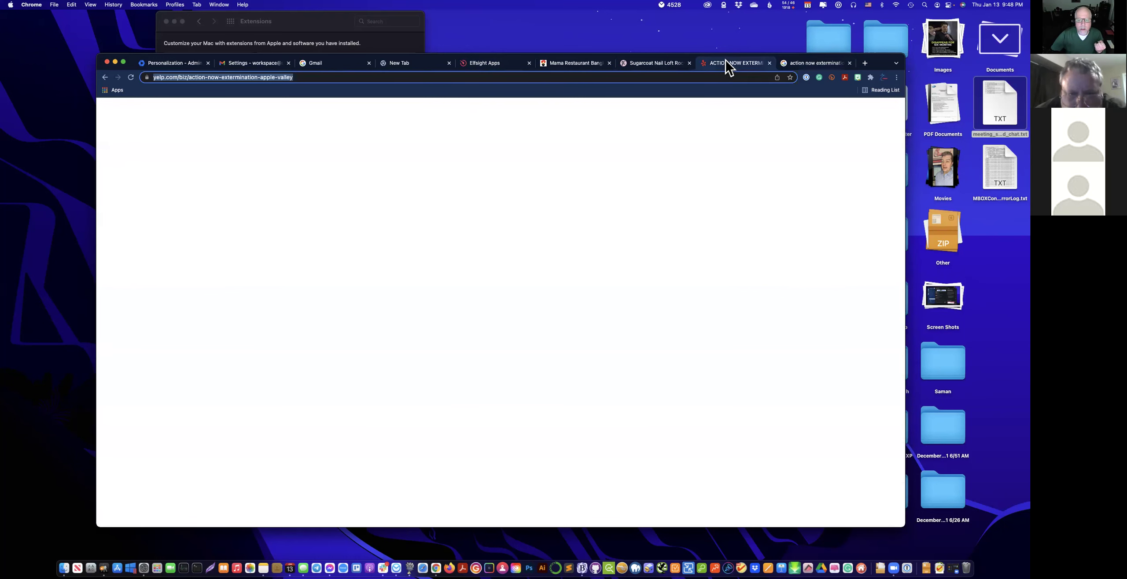
left_click(482, 69)
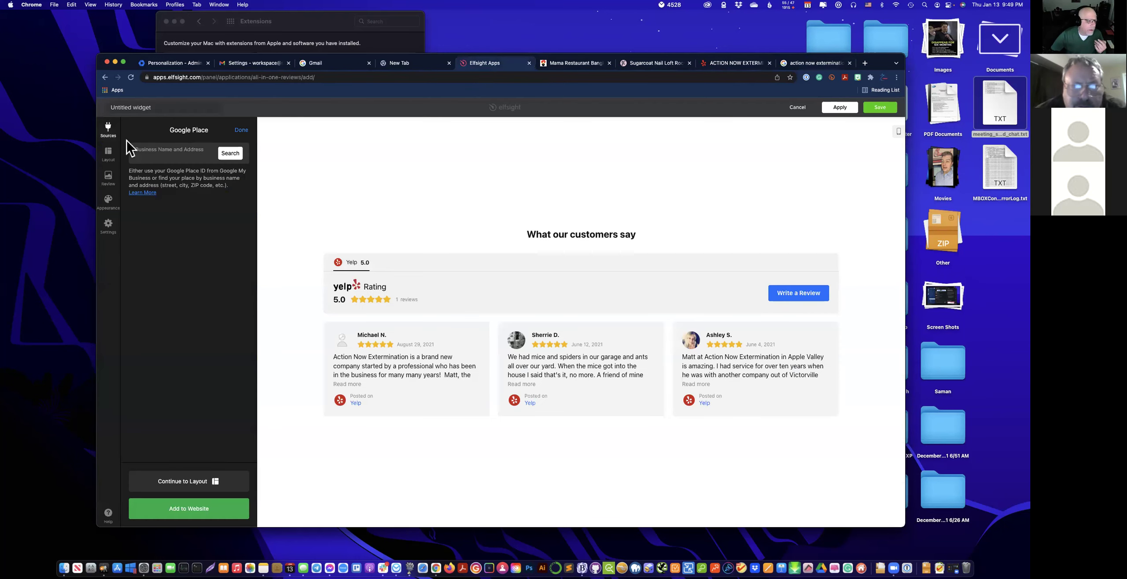
In Layout > Review, toggle Show Date, Show Rating and Show Review Source off and back on.
left_click(188, 485)
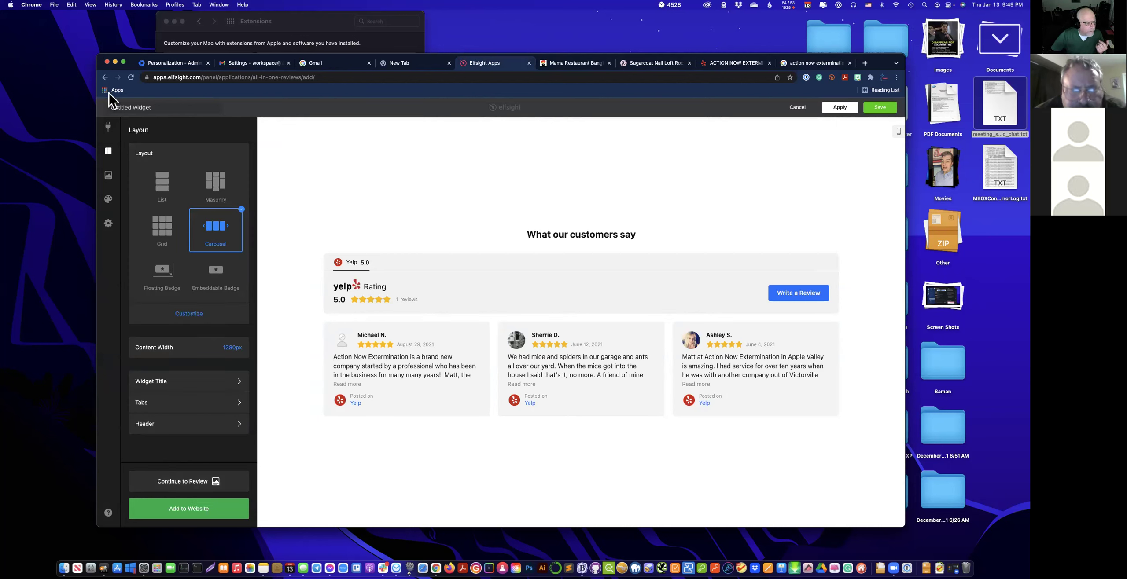
left_click(109, 178)
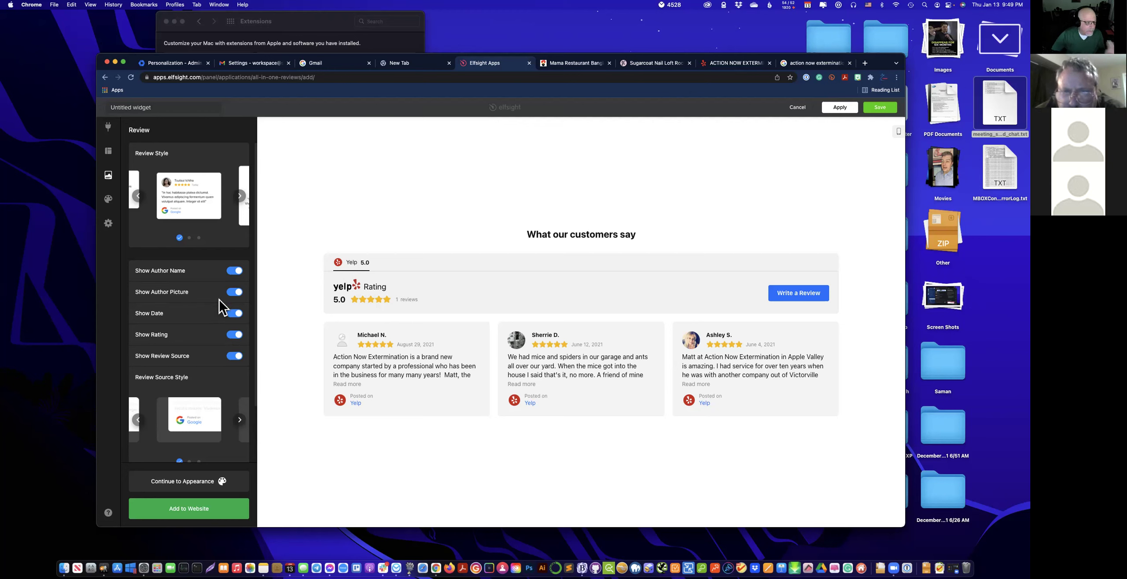
left_click(235, 314)
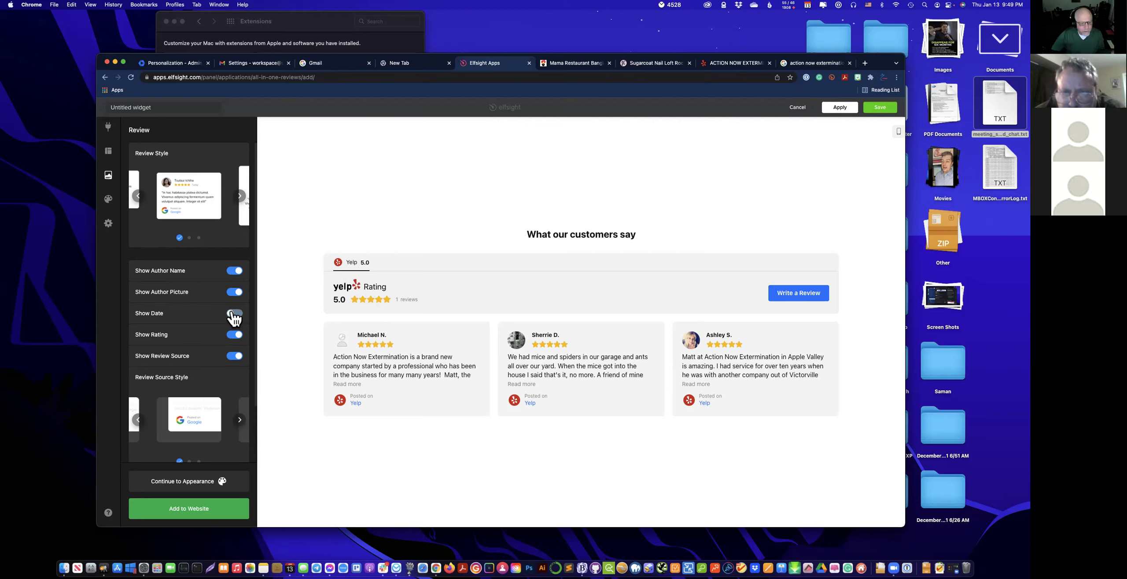
left_click(234, 313)
left_click(235, 337)
left_click(235, 336)
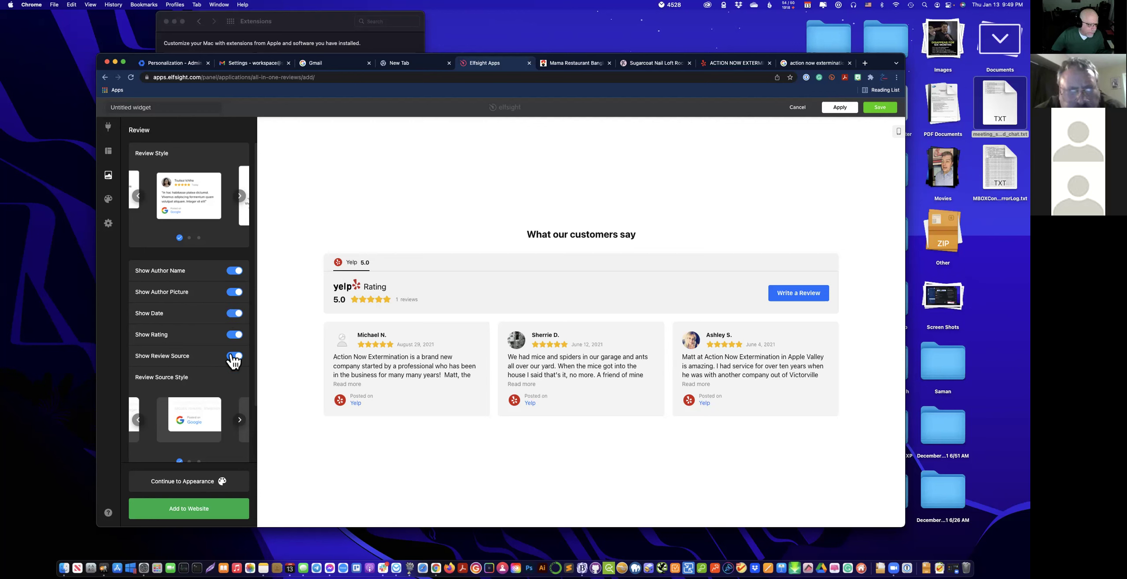
left_click(234, 357)
left_click(234, 358)
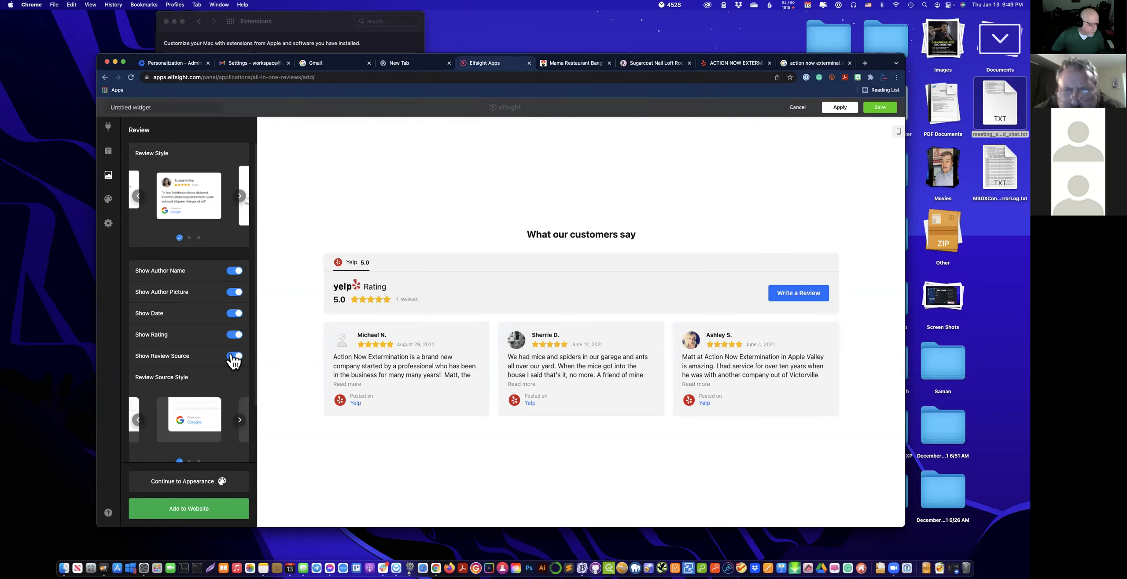
left_click(210, 482)
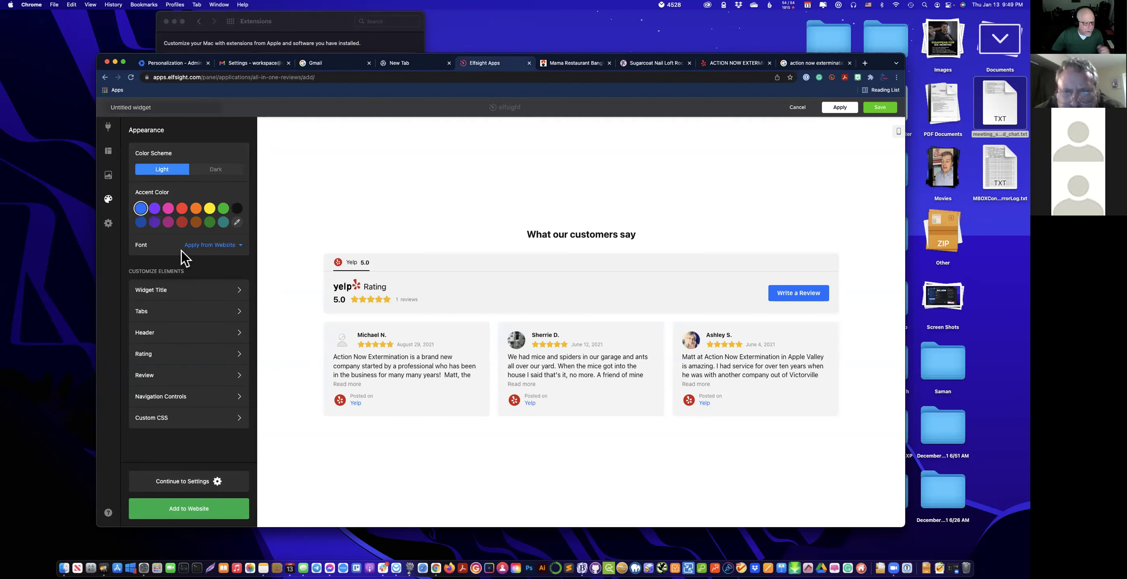
Try a red accent and dark scheme, then revert to blue accent and Light scheme.
left_click(182, 209)
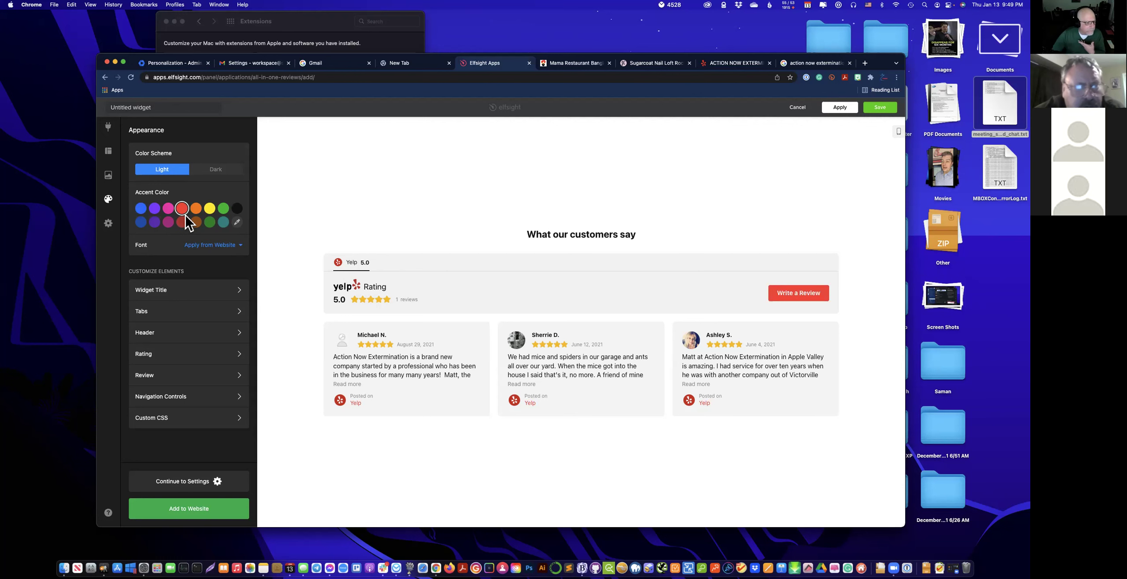
left_click(199, 172)
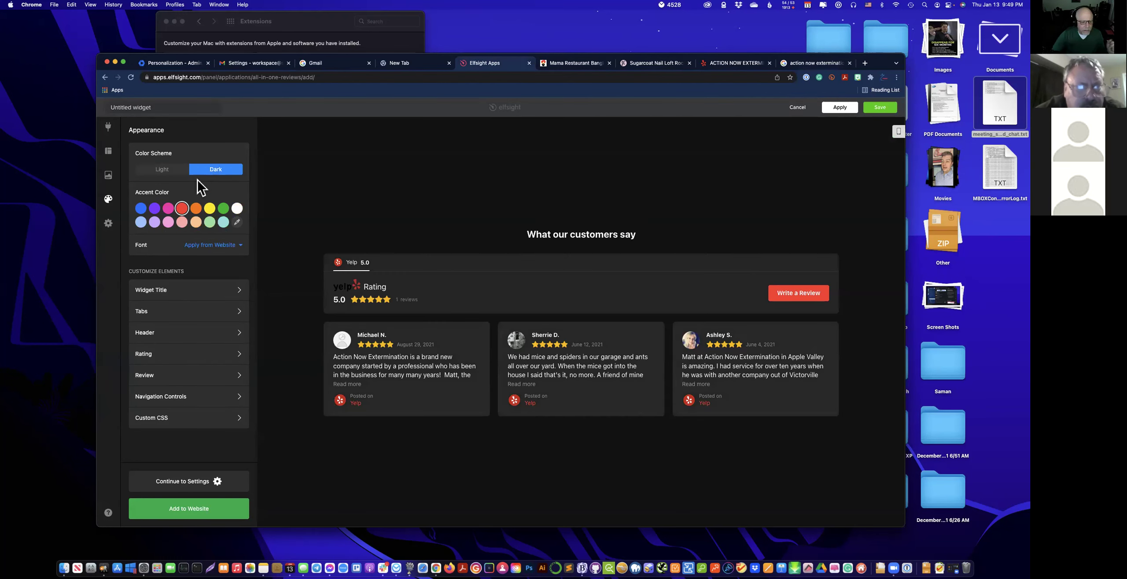
left_click(152, 172)
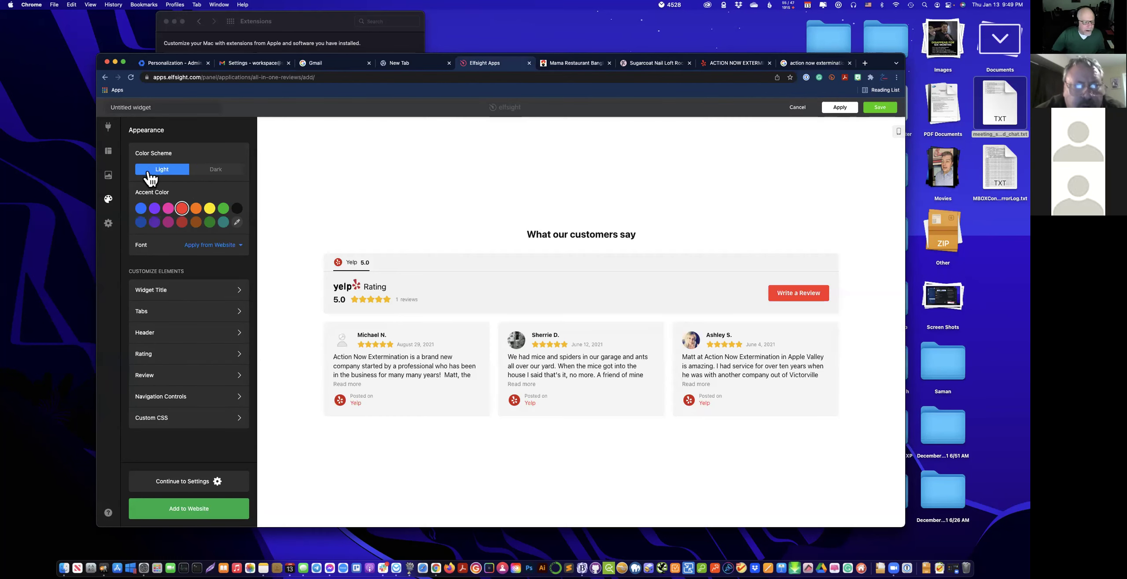
left_click(142, 210)
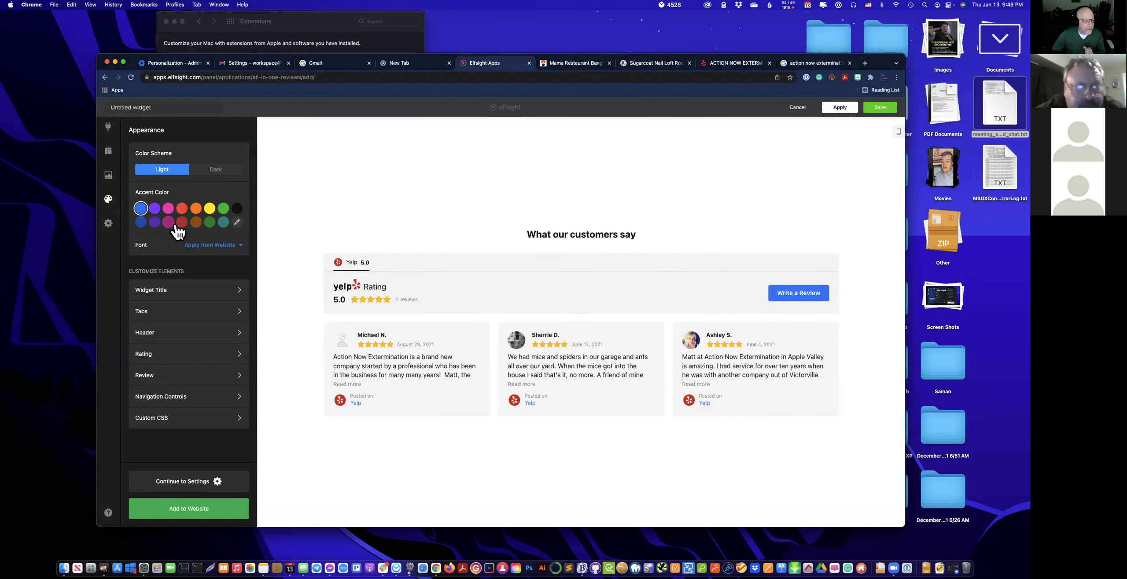
Leave the font on Apply from Website and open the widget's general Settings.
left_click(223, 246)
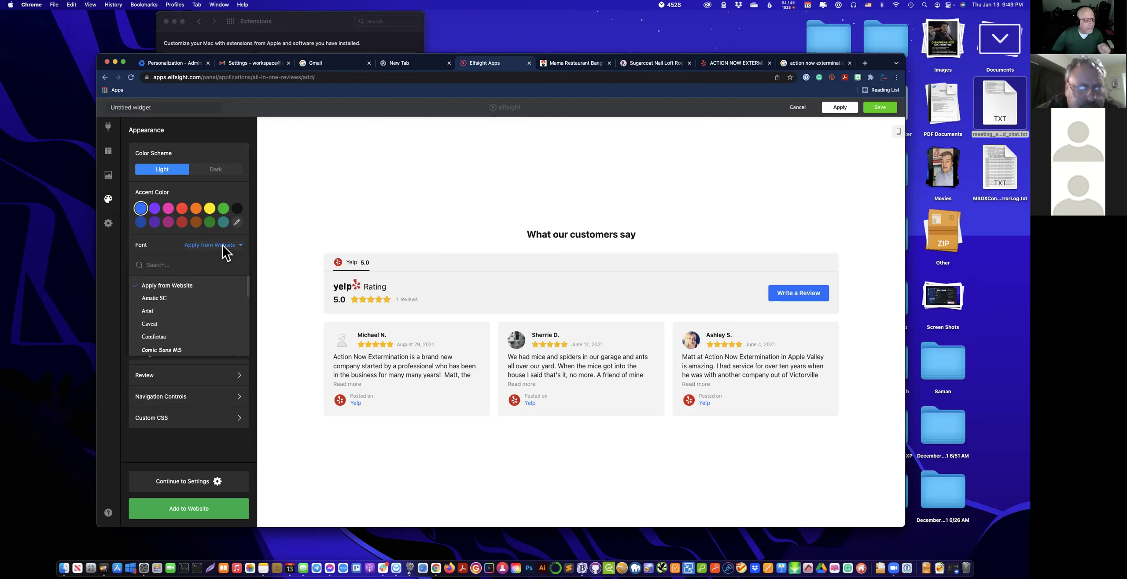
left_click(204, 287)
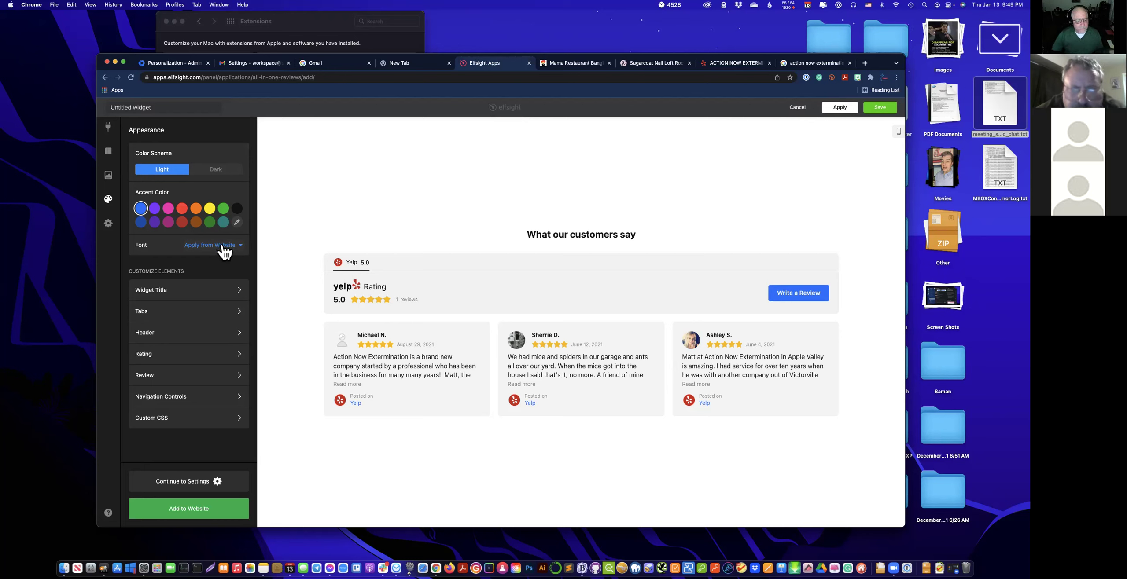
left_click(110, 227)
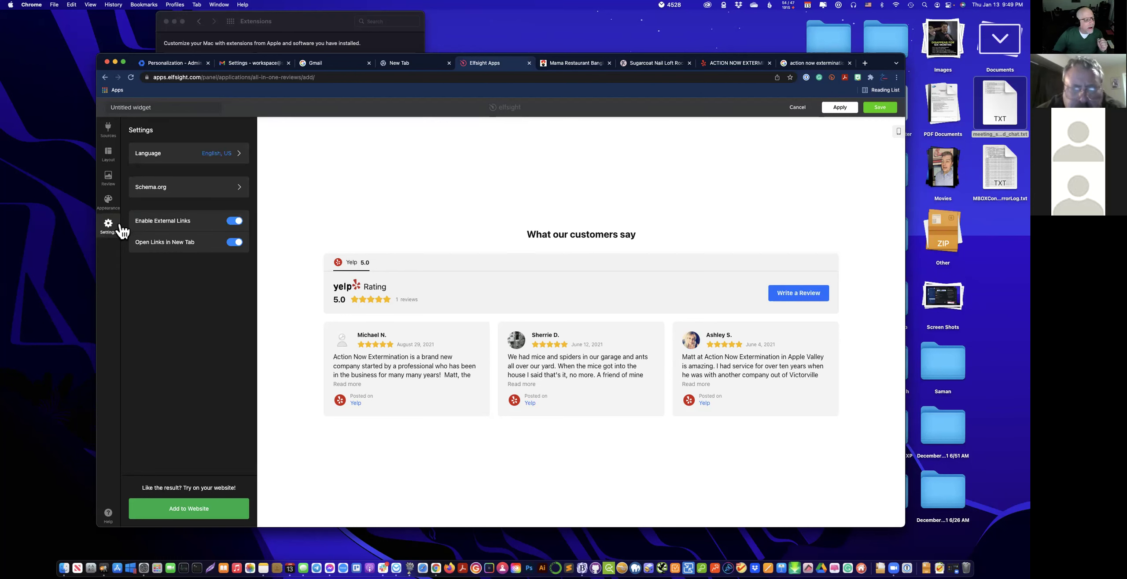
Check the Schema.org markup settings, then reopen the Google Place review source's details.
left_click(173, 190)
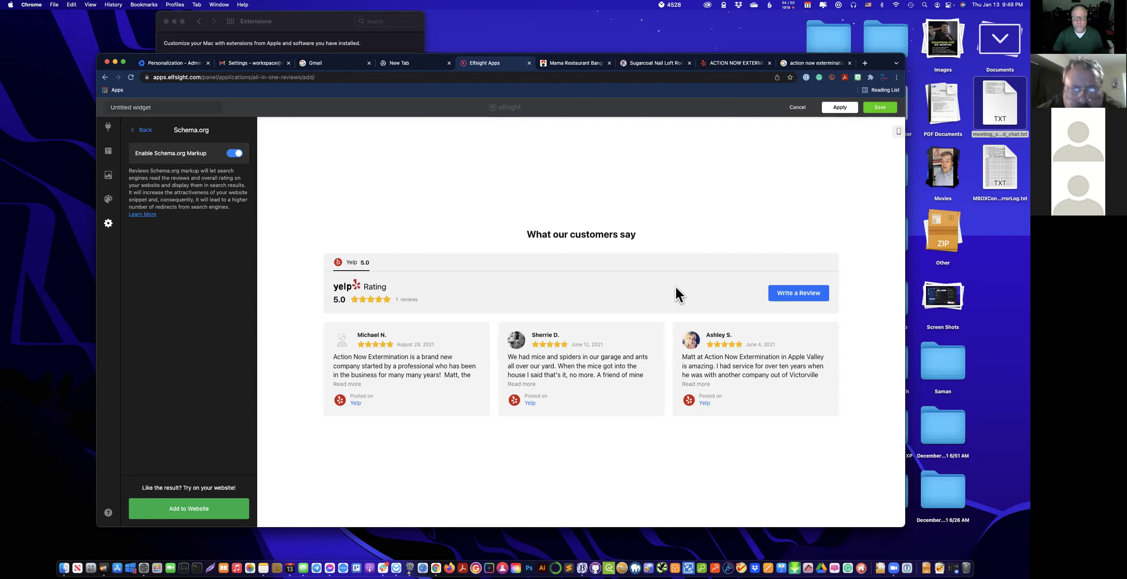
left_click(109, 179)
left_click(110, 225)
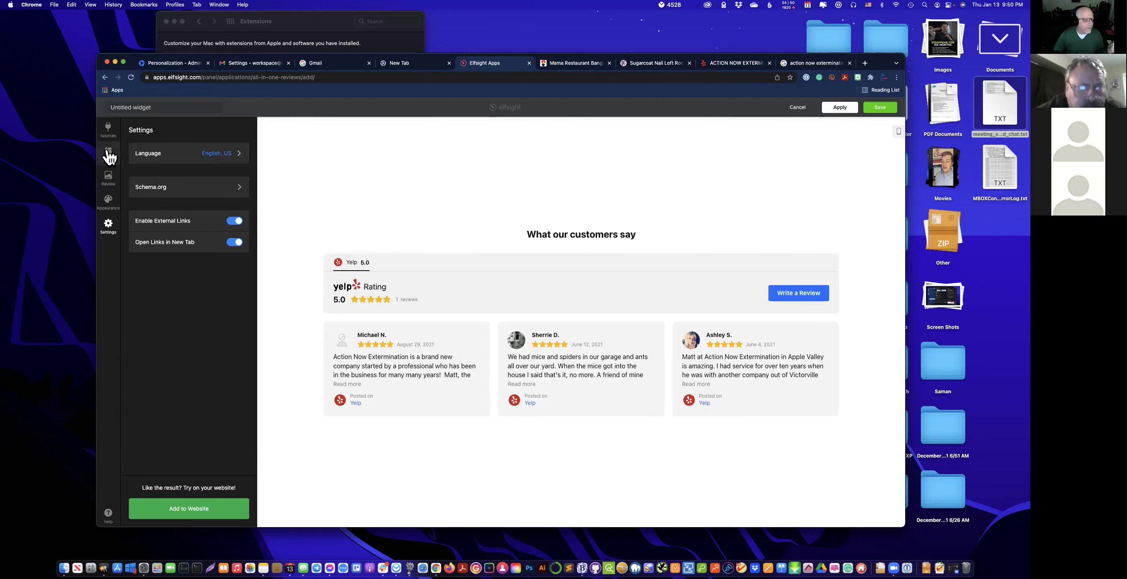
left_click(108, 127)
left_click(202, 157)
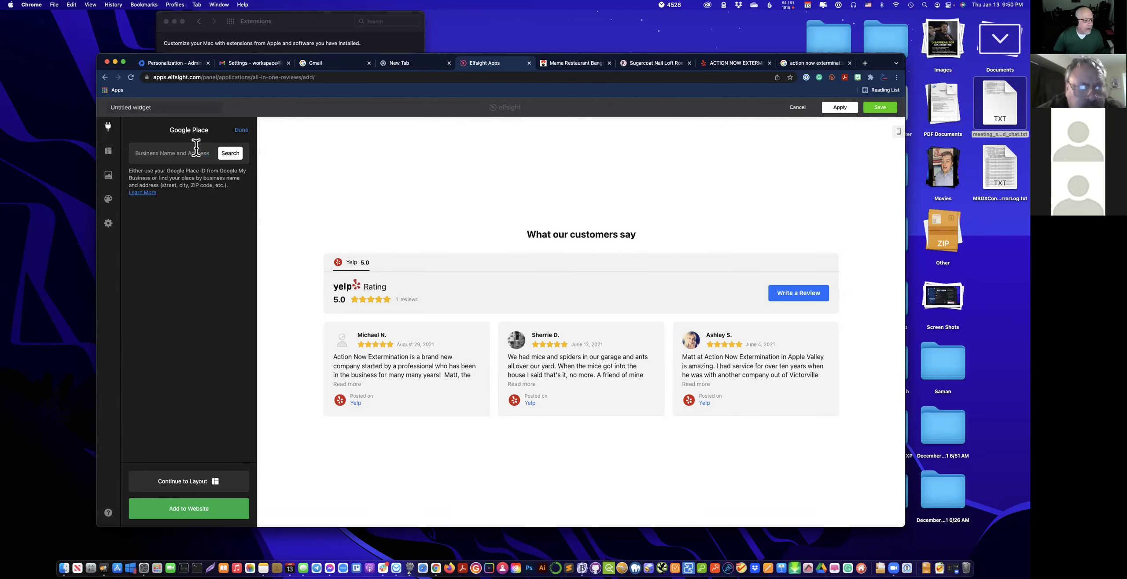
Add a Google Customer review source, delete it again, and briefly reopen Google Place.
left_click(108, 130)
left_click(186, 205)
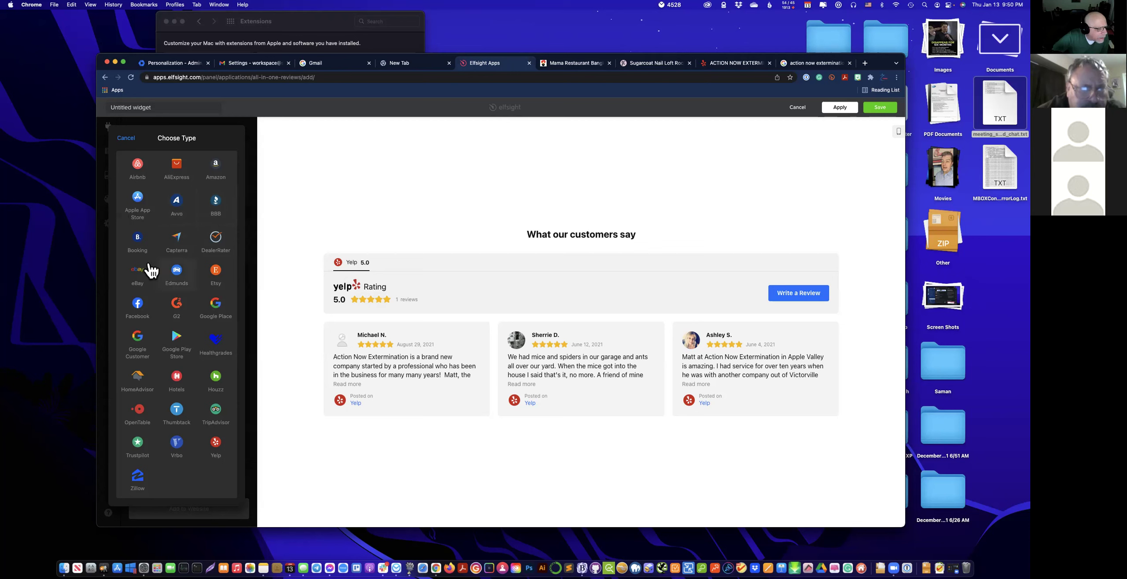
left_click(139, 342)
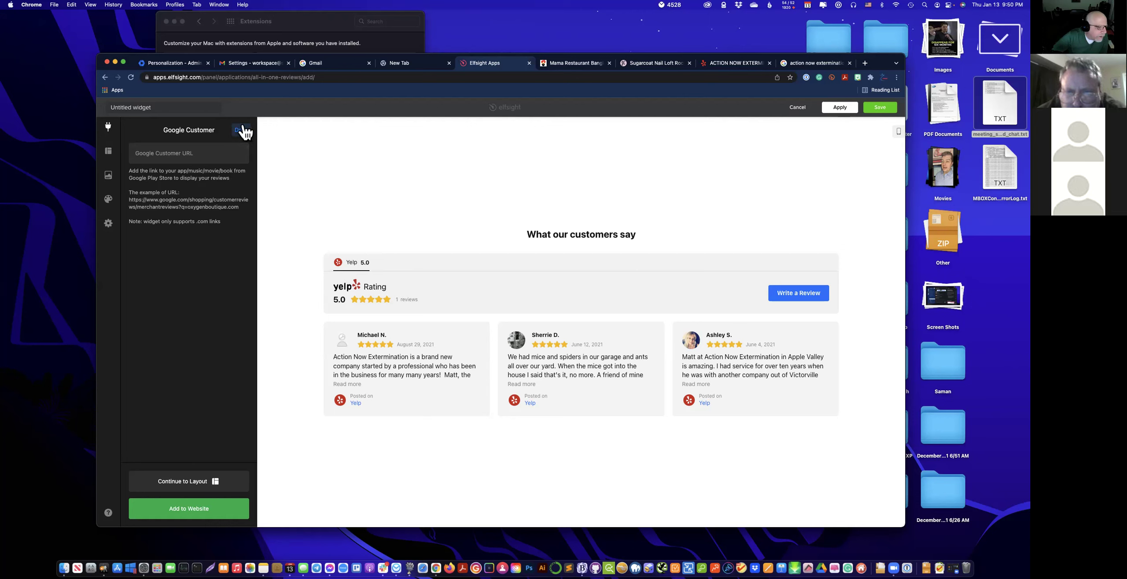
left_click(242, 129)
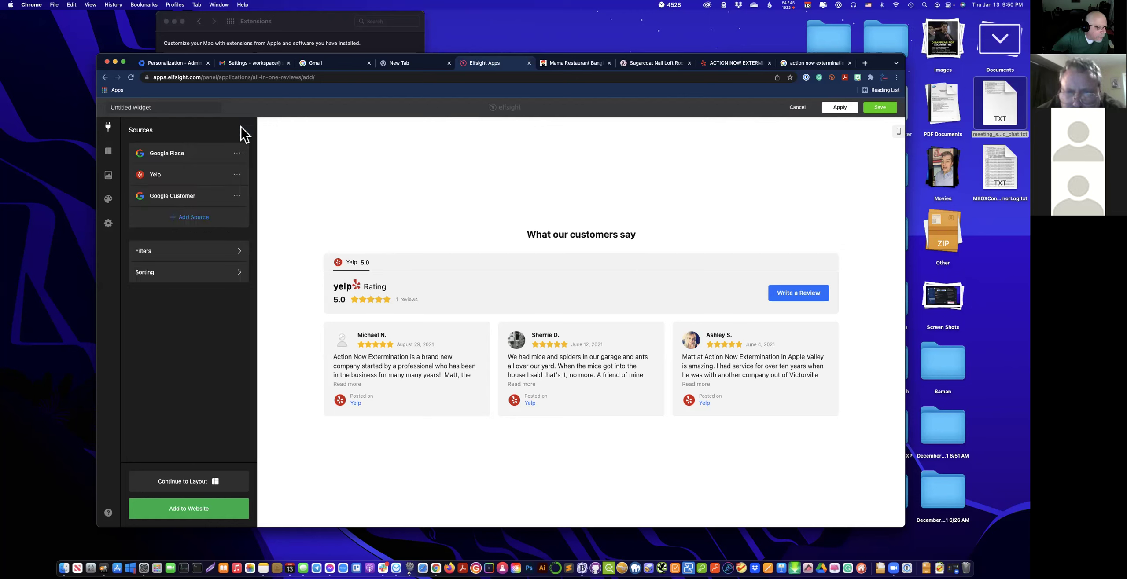
left_click(237, 196)
left_click(243, 227)
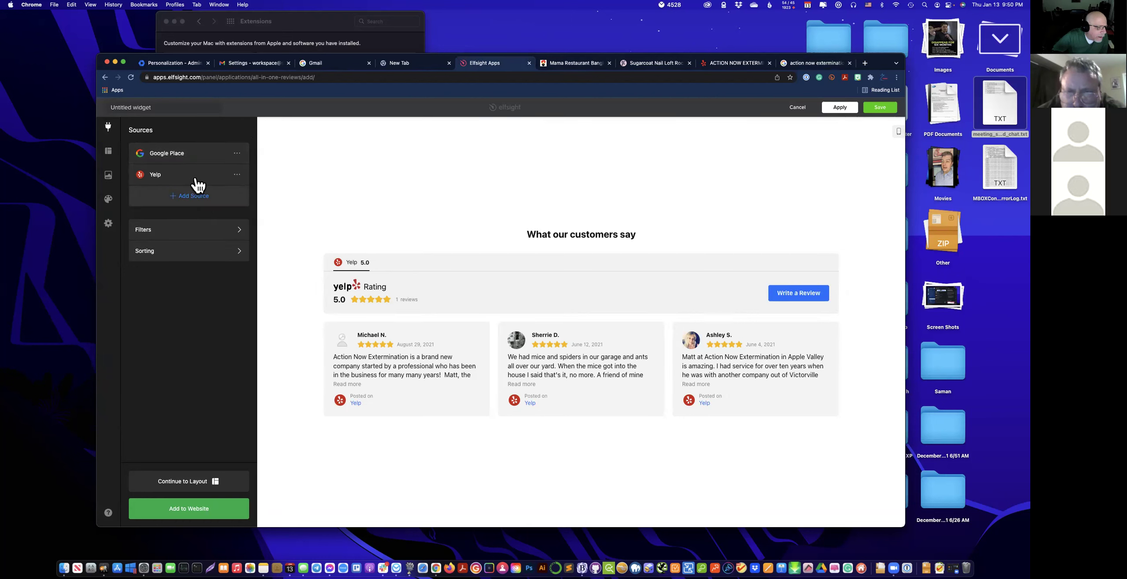
left_click(193, 155)
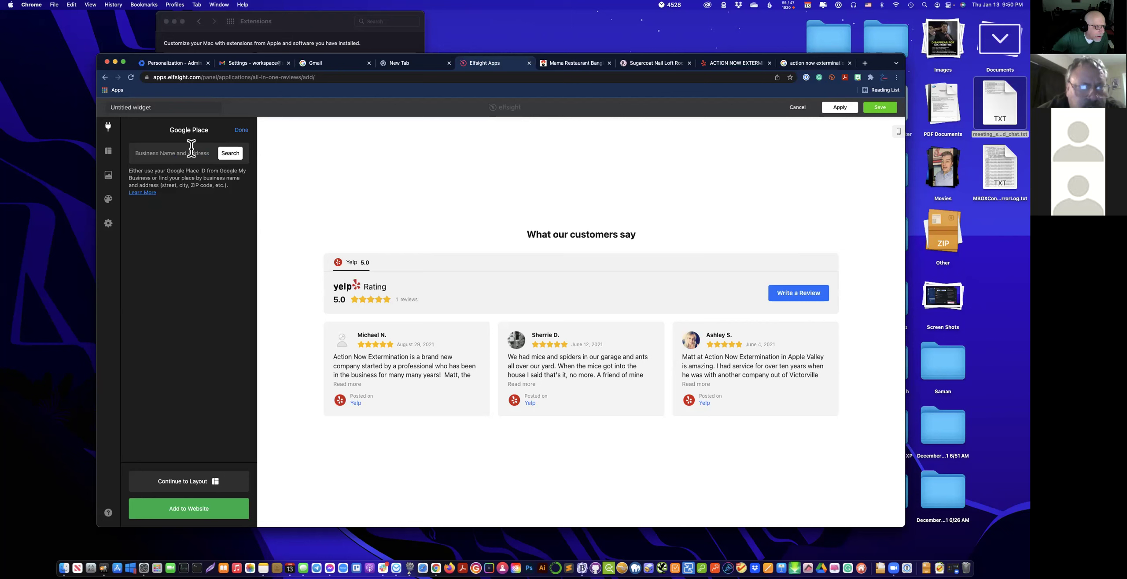
left_click(241, 130)
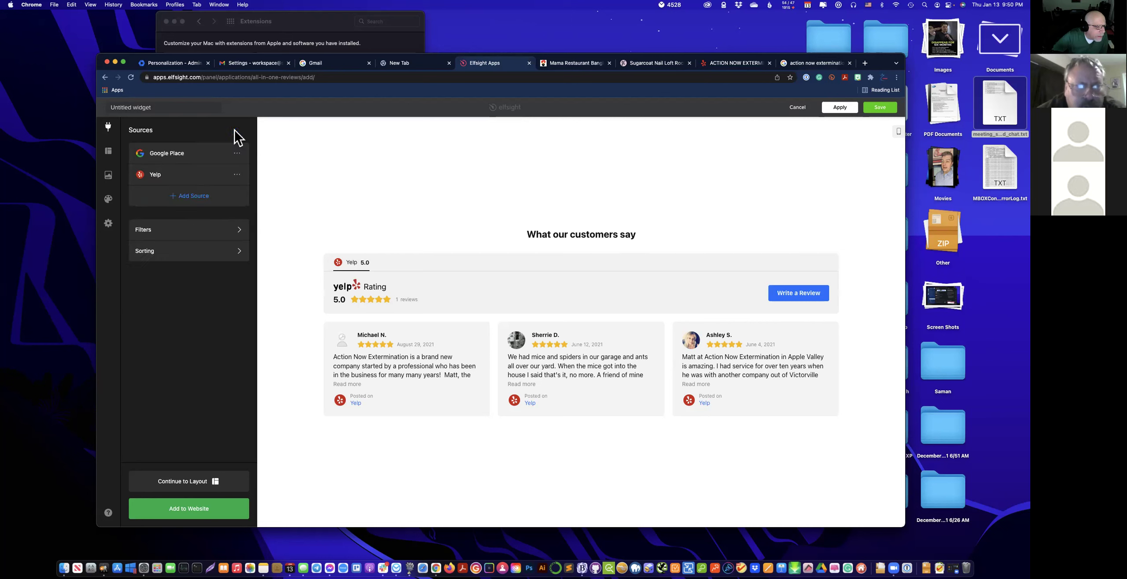
Create the reviews widget with Add to Website, returning to the Applications catalog.
left_click(204, 509)
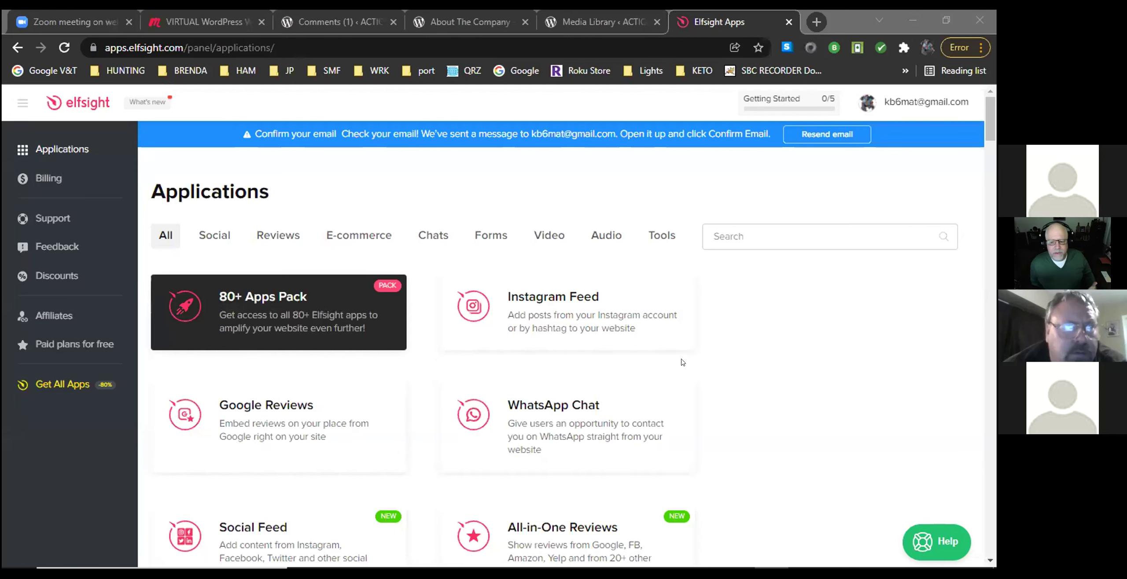
Reload the live About The Company page and scroll through its content.
left_click(587, 23)
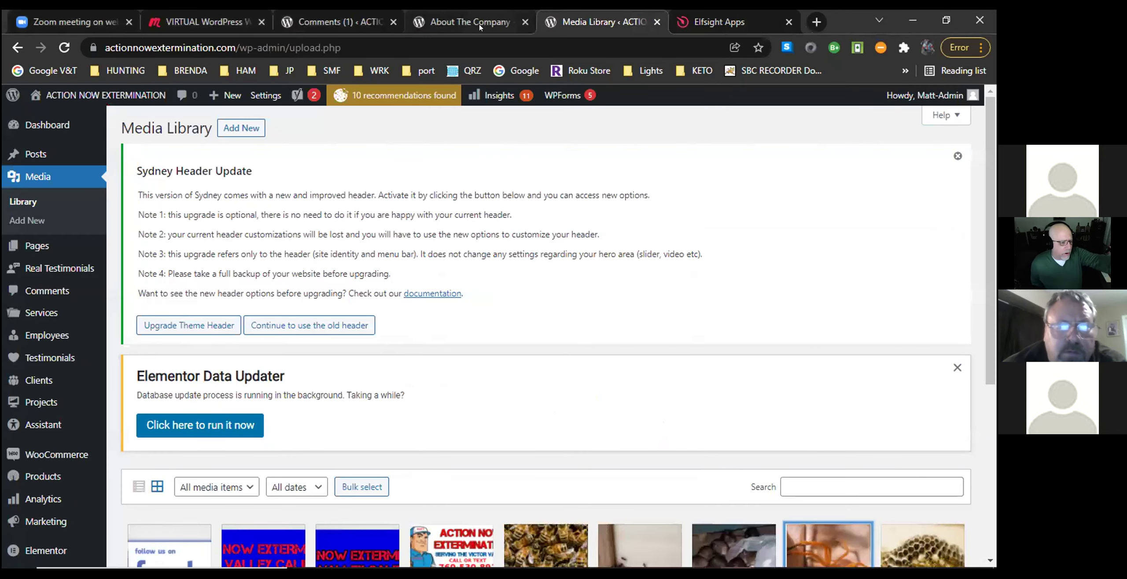
left_click(451, 23)
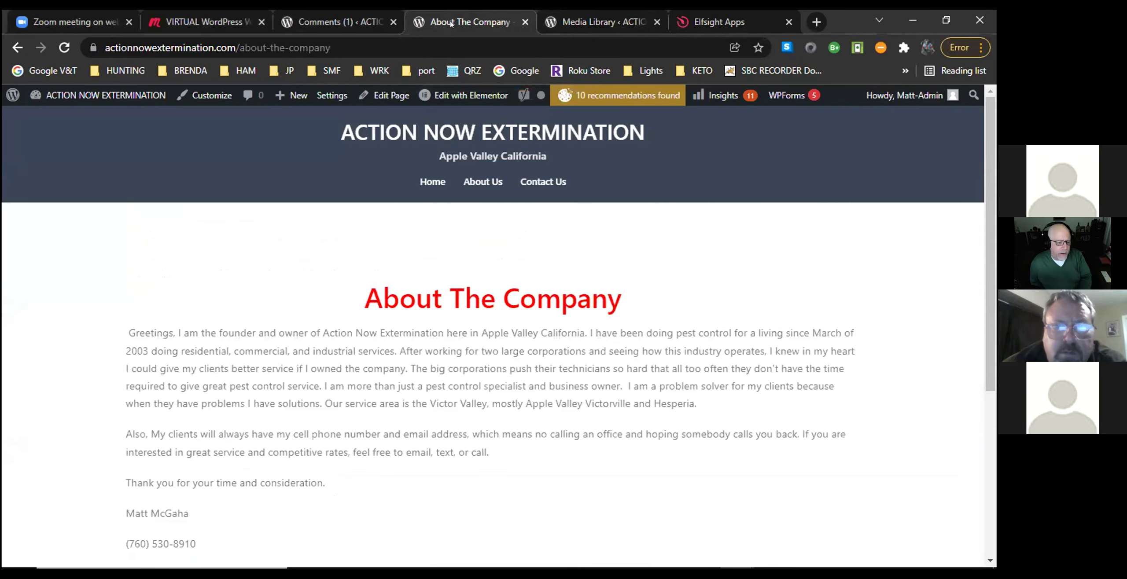
left_click(482, 180)
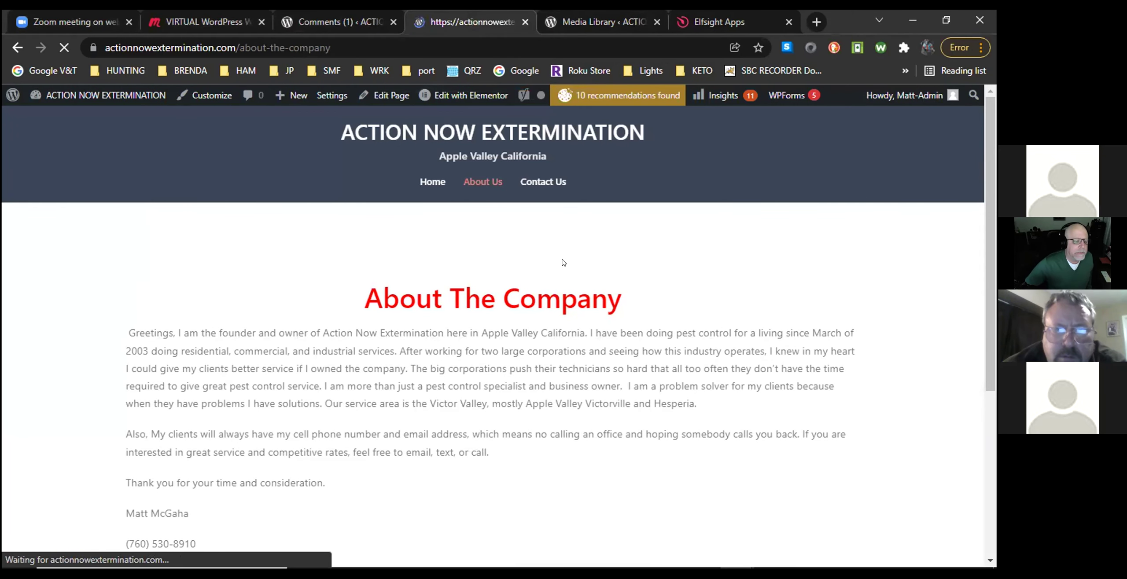
scroll(577, 269, "down", 5)
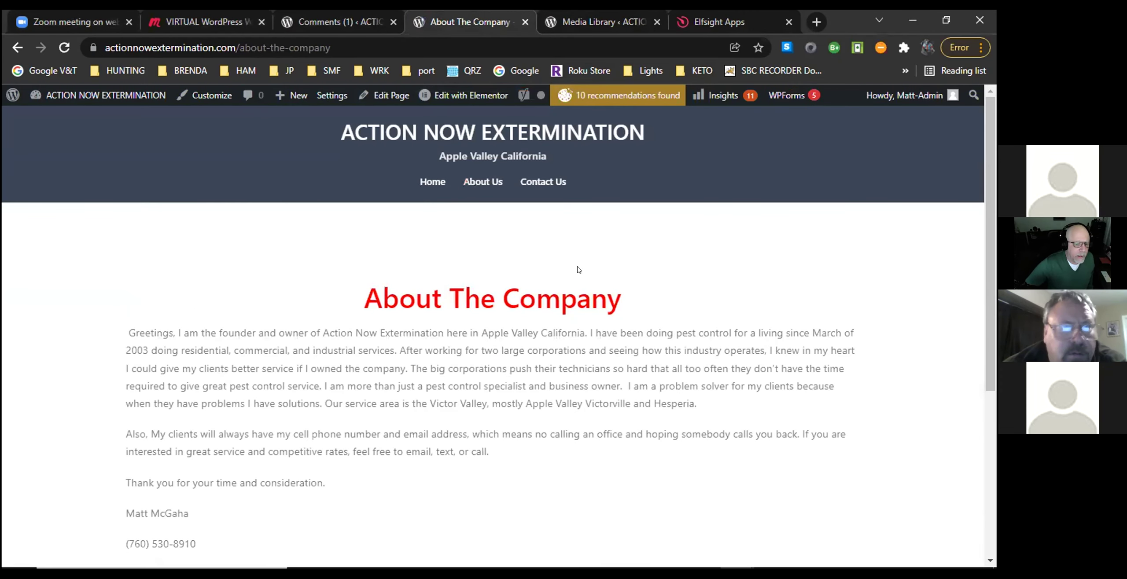
scroll(591, 344, "down", 5)
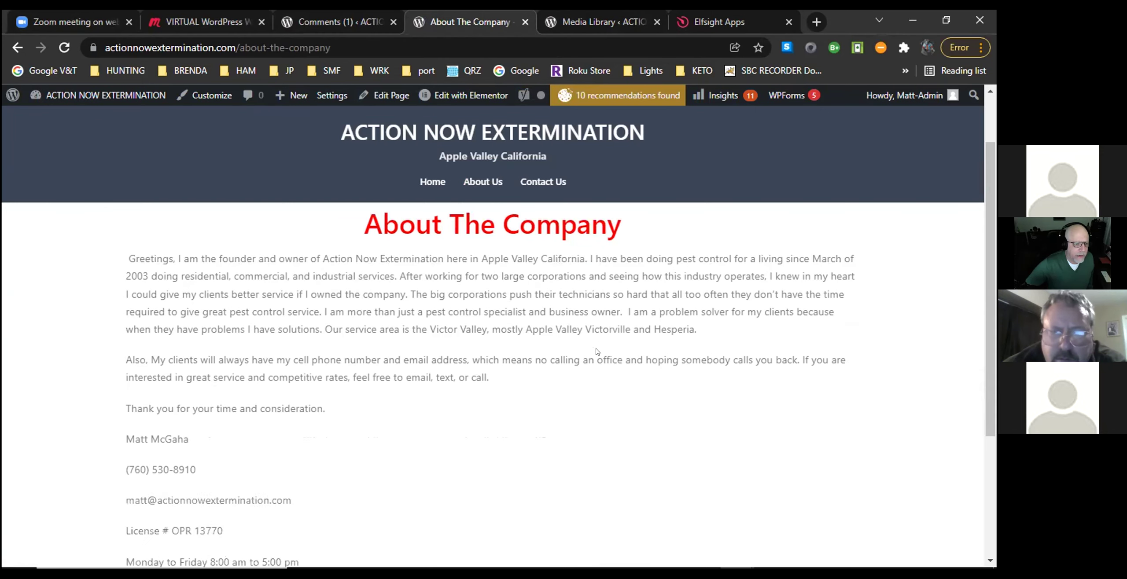
scroll(590, 350, "up", 5)
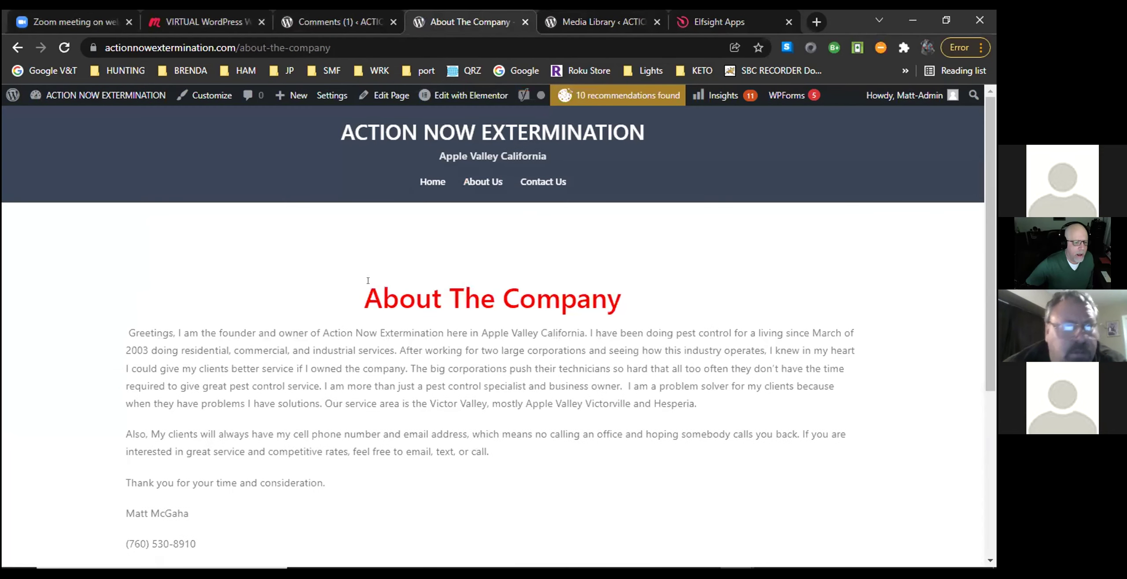
mouse_move(11, 96)
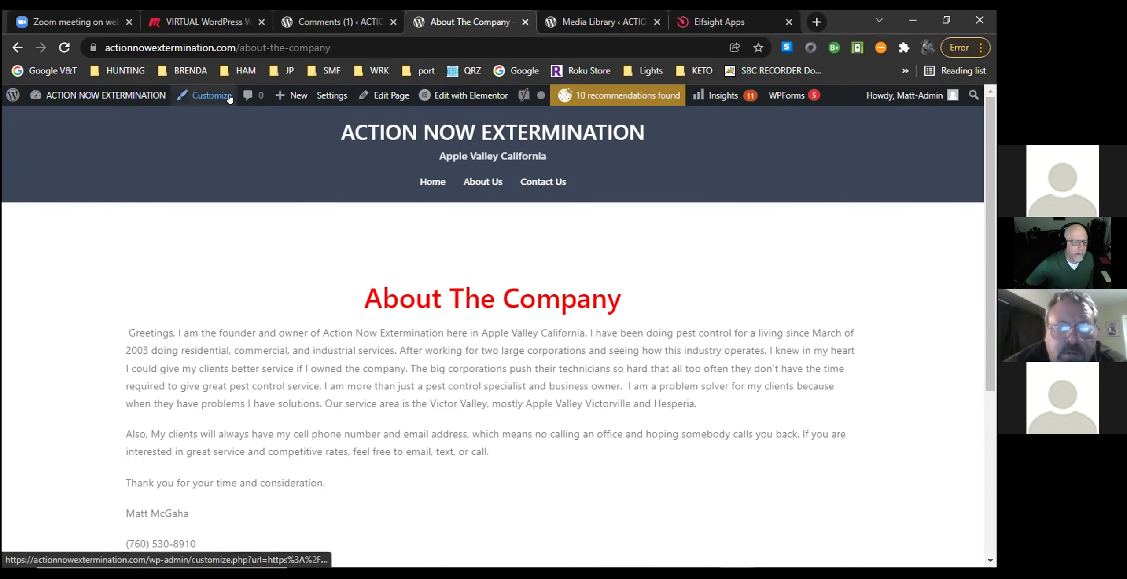
Edit the About page with Elementor and add a one-column section below the weekend hours.
mouse_move(453, 96)
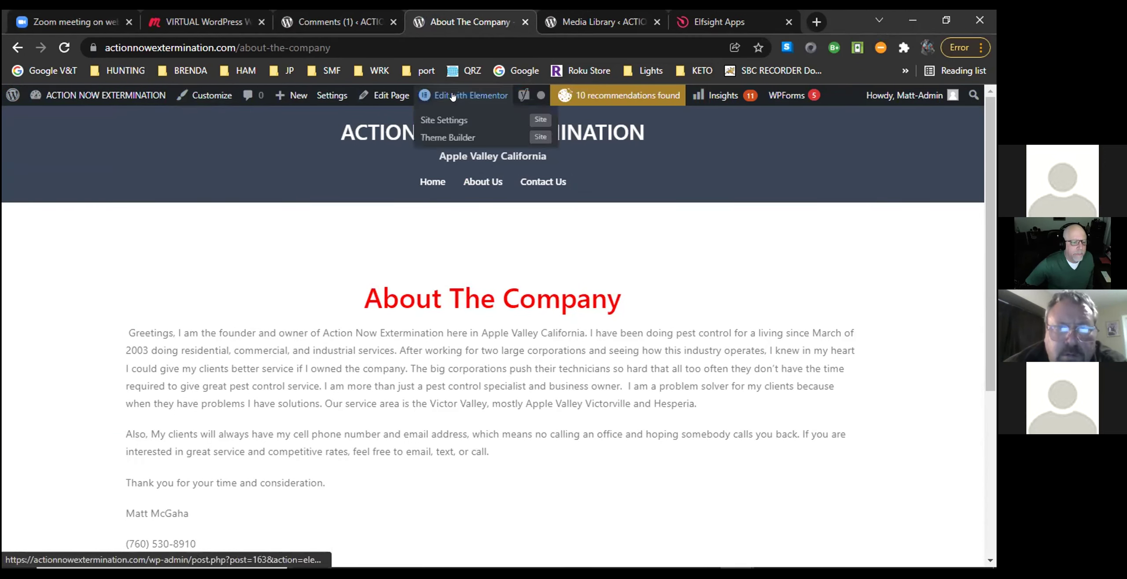
left_click(453, 96)
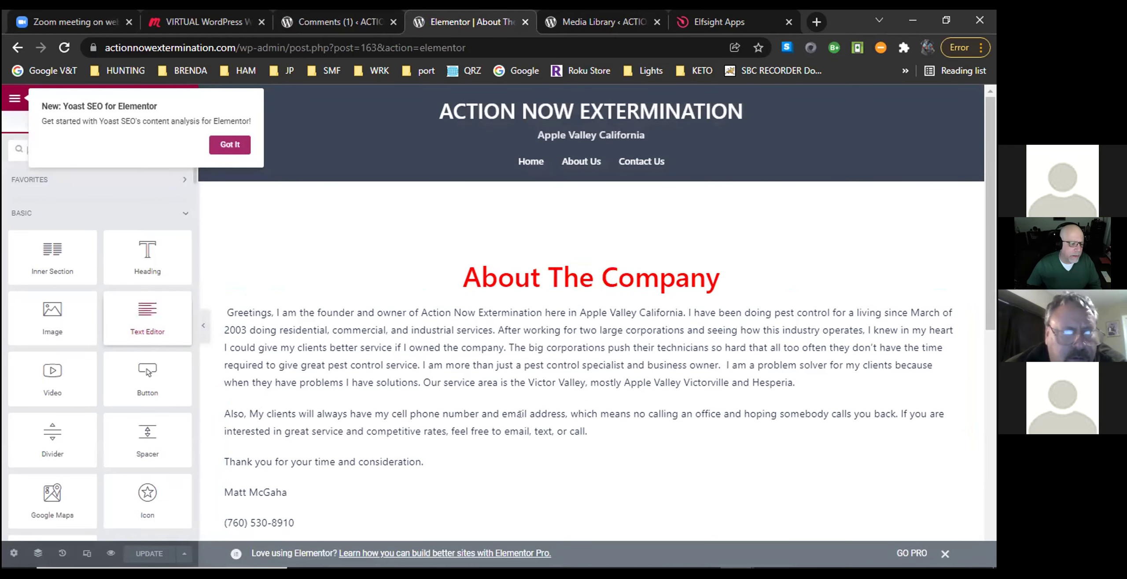
scroll(659, 412, "down", 10)
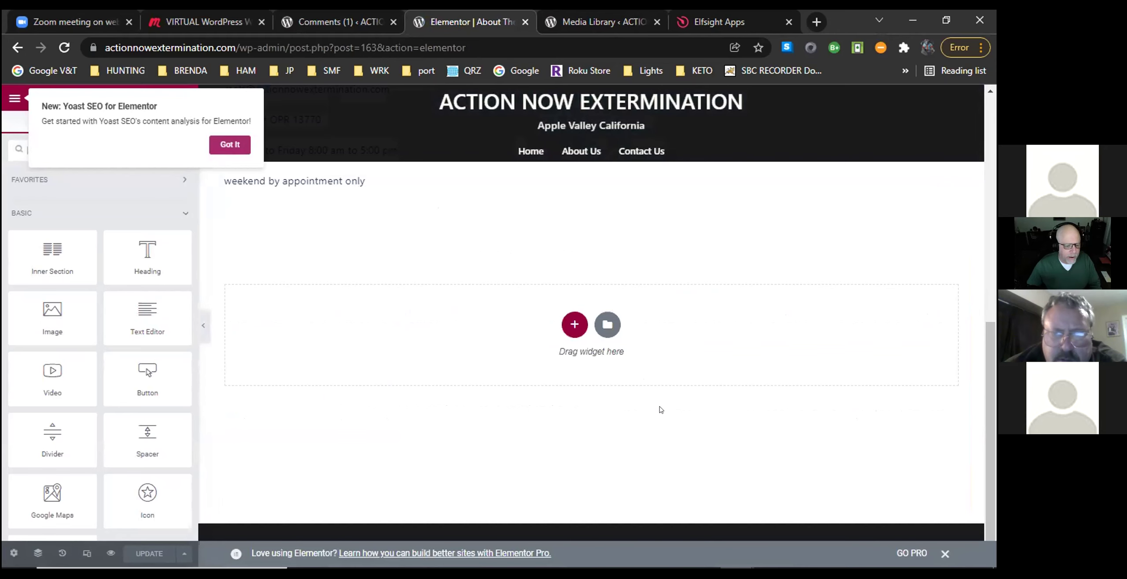
left_click(567, 326)
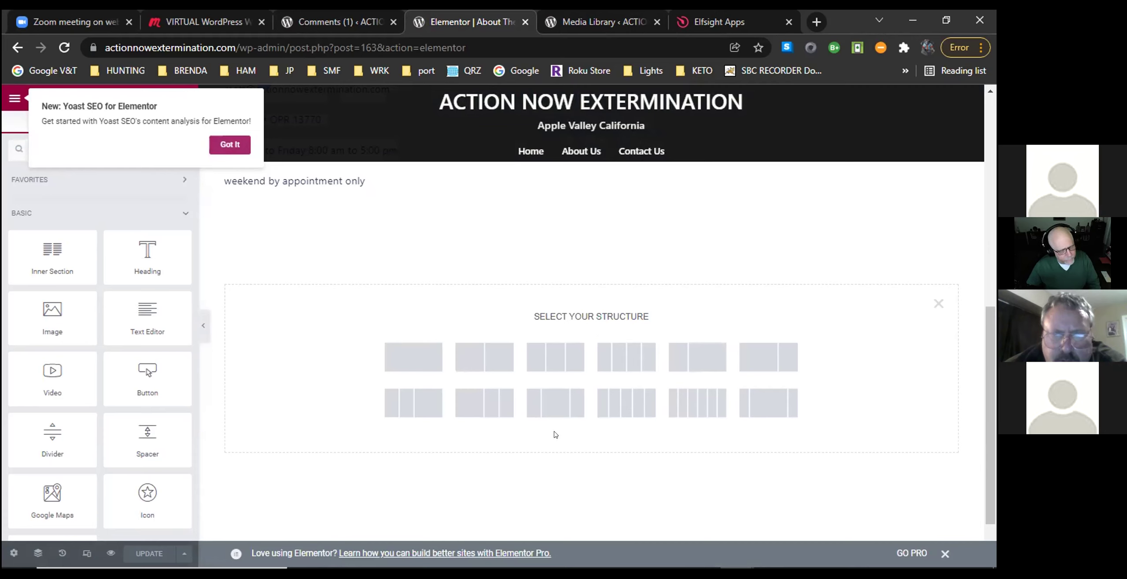
left_click(405, 355)
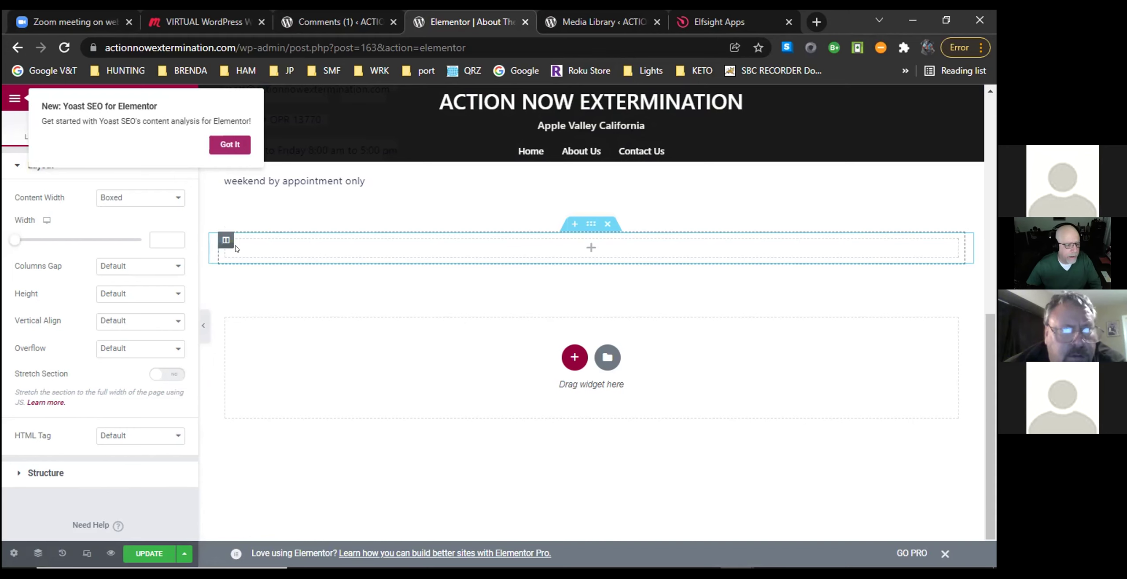
Find the HTML widget by searching 'code' and drop it below the contact details.
left_click(230, 145)
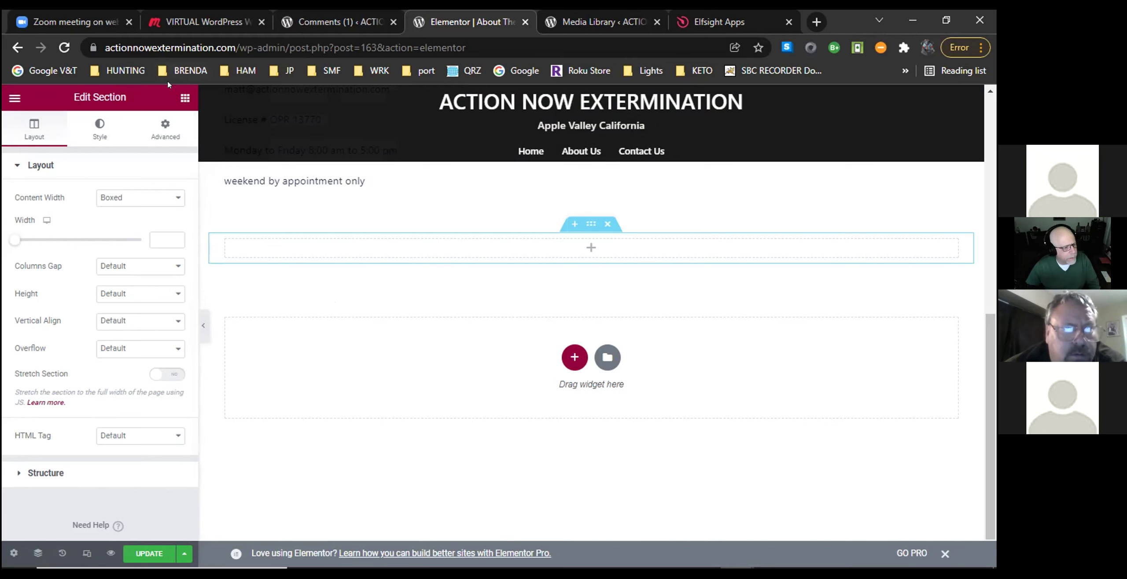
left_click(185, 98)
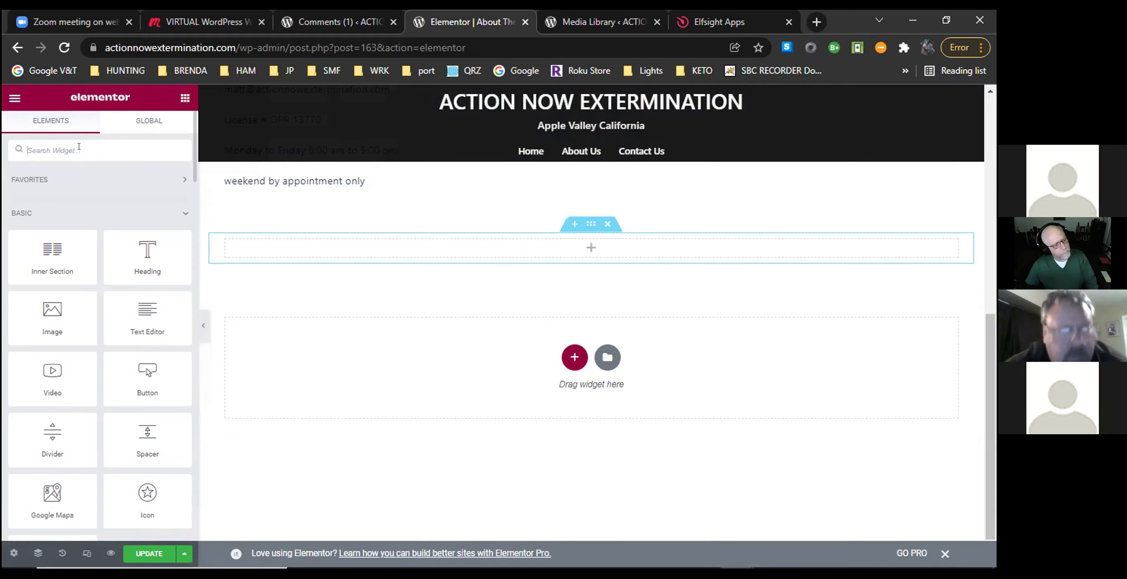
type("code")
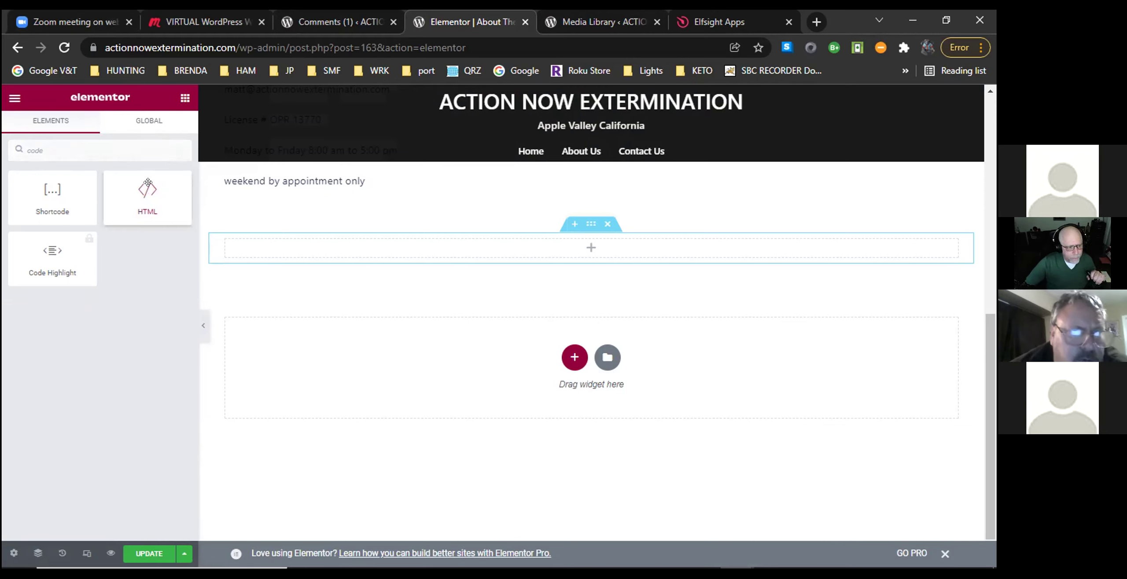
left_click_drag(125, 172, 68, 145)
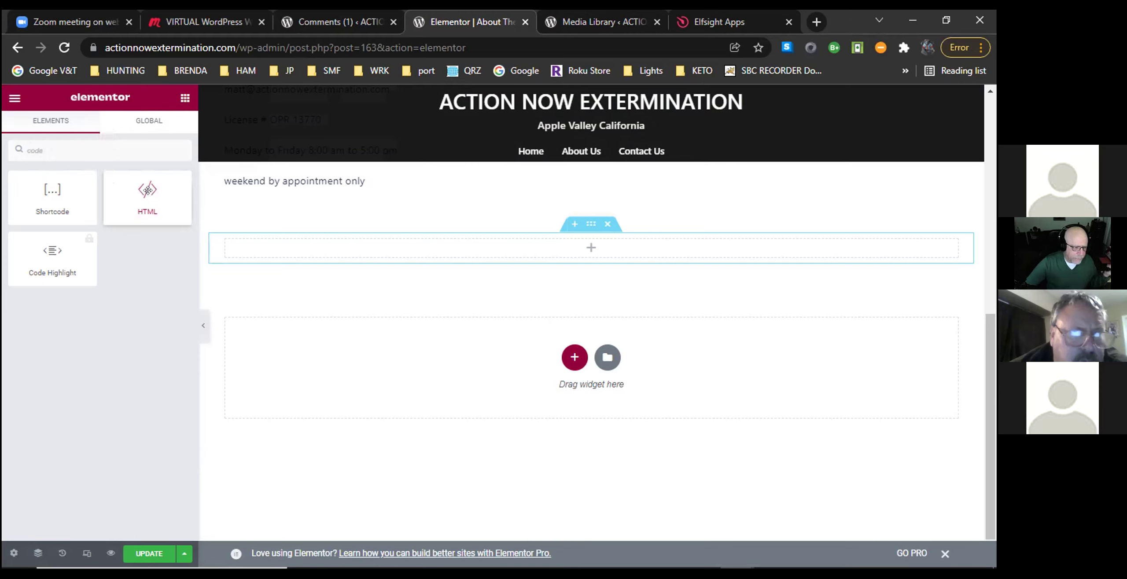
left_click_drag(147, 190, 569, 352)
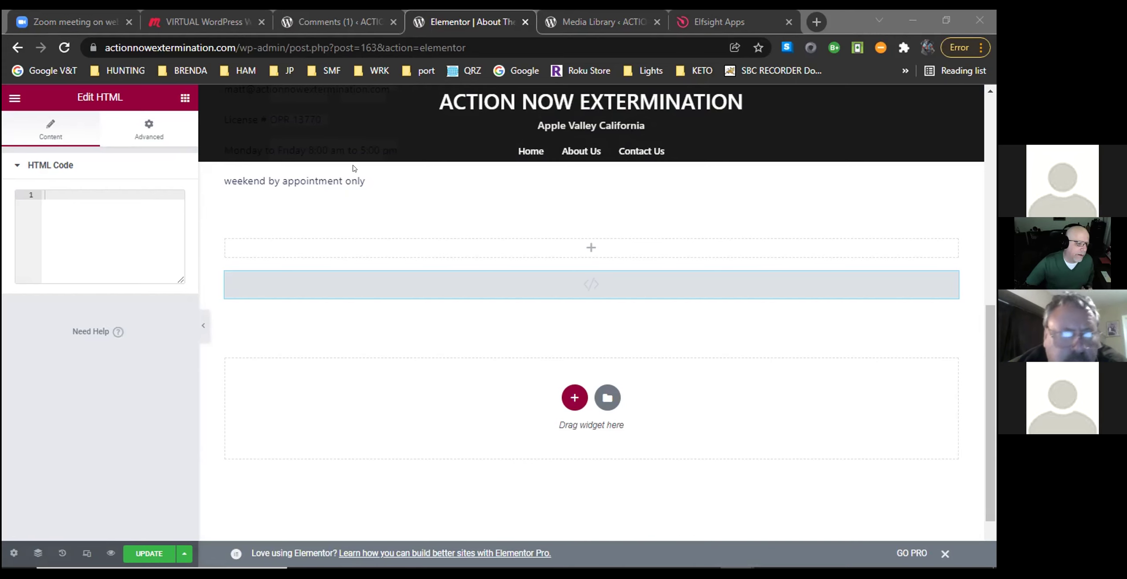
Paste the Elfsight embed script into the HTML widget and update the page.
right_click(62, 193)
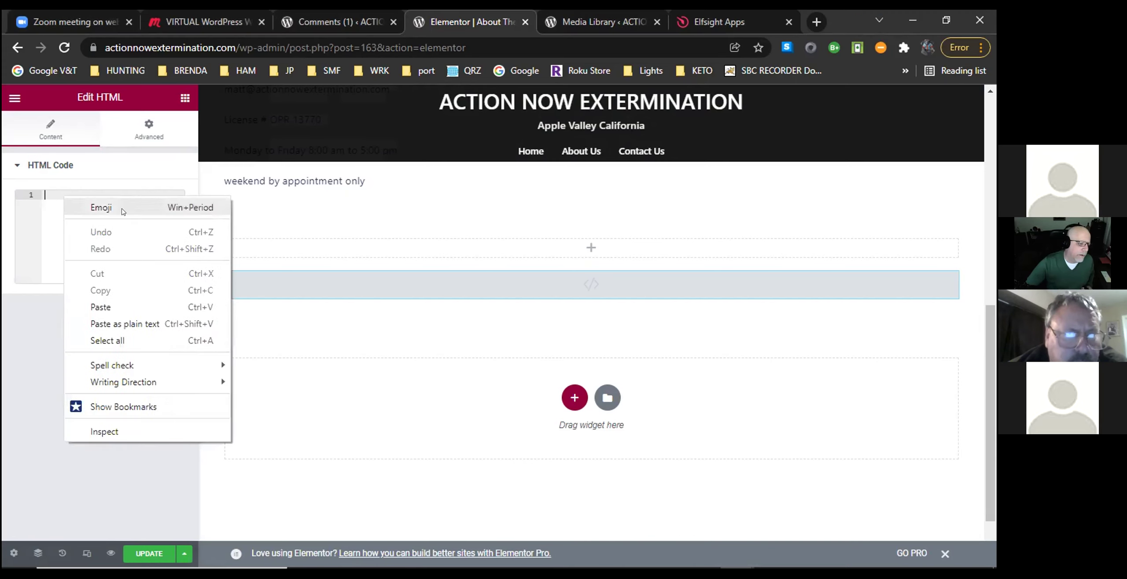
left_click(122, 305)
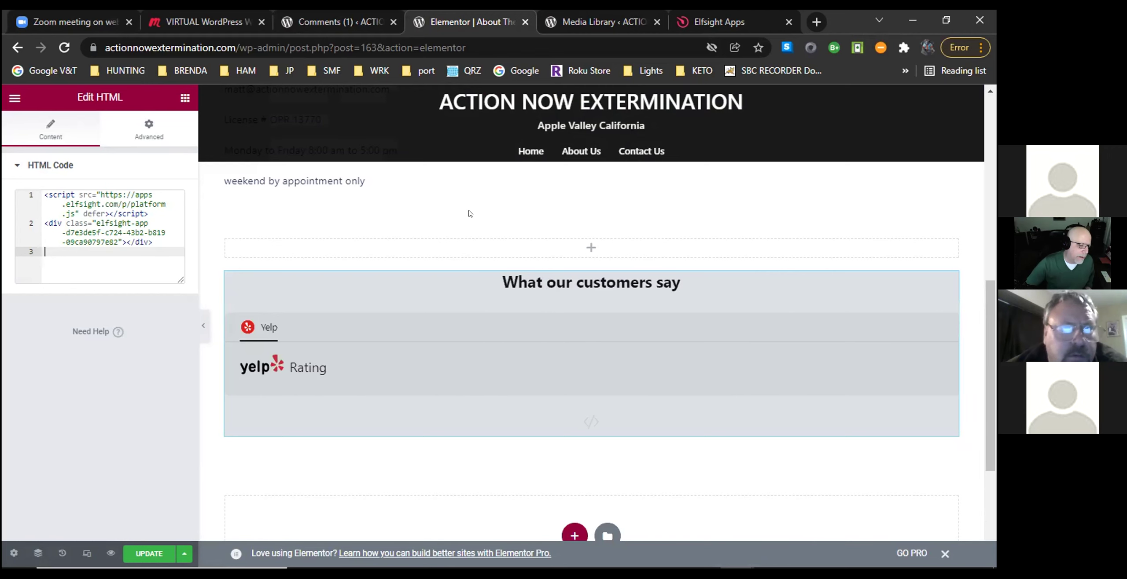
scroll(567, 378, "down", 10)
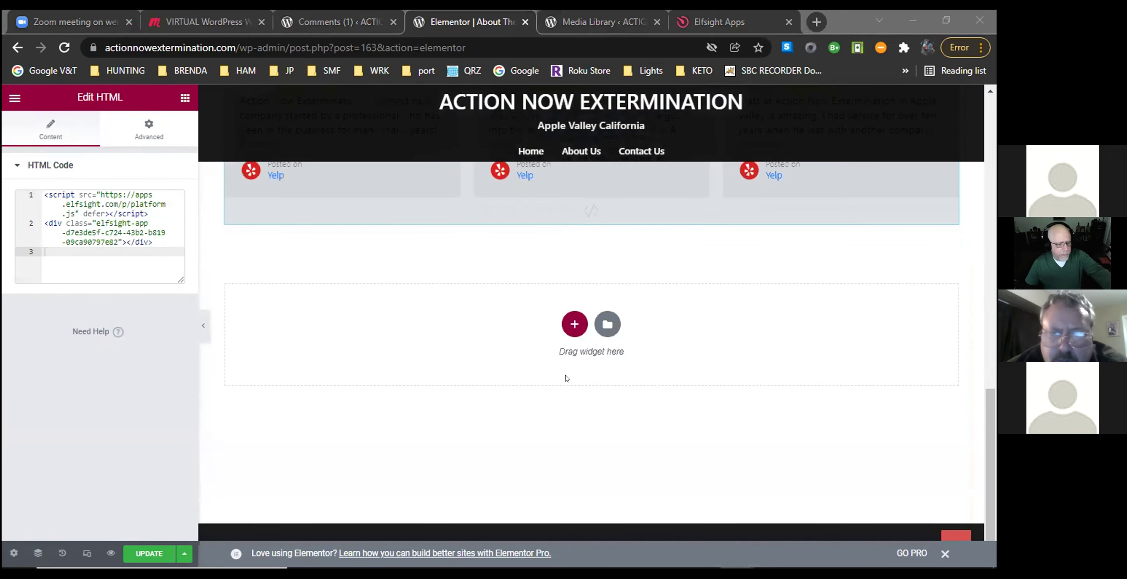
left_click(149, 554)
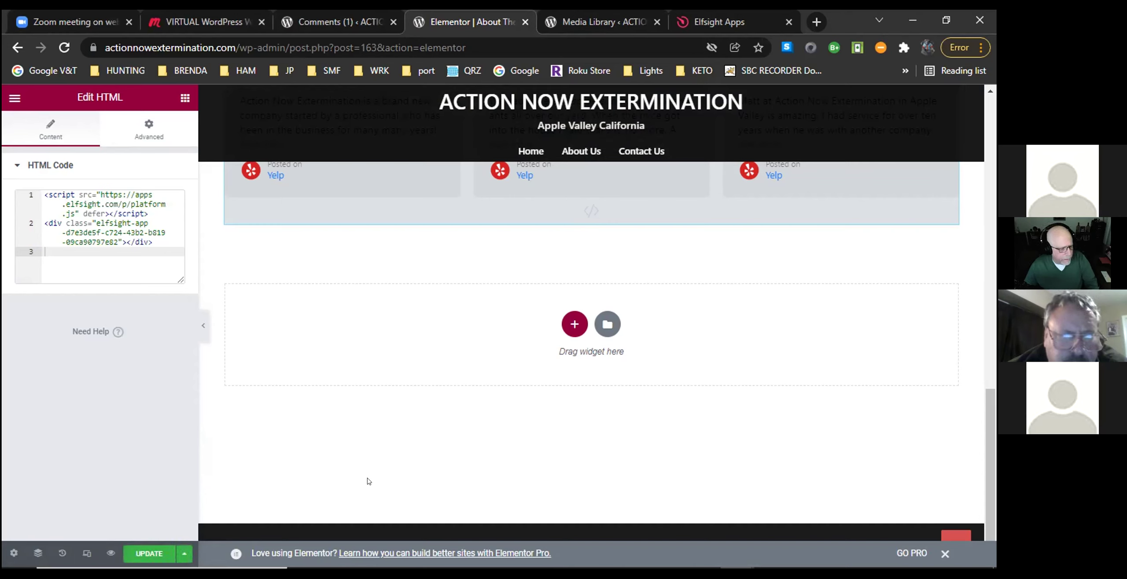
left_click(148, 553)
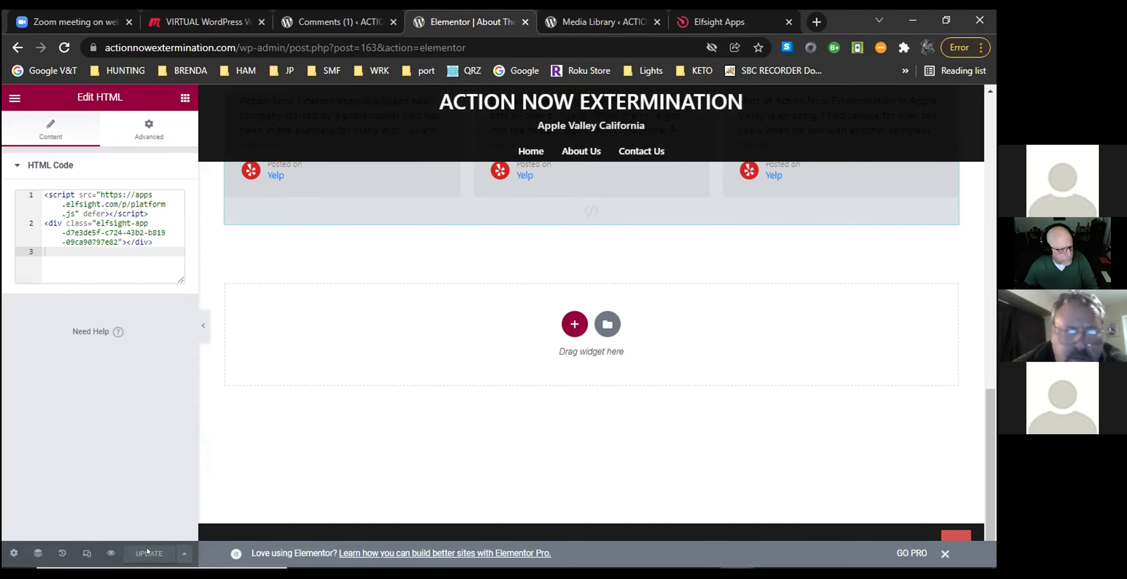
Preview the page and scroll down to the Yelp reviews with the 5.0 rating.
left_click(107, 553)
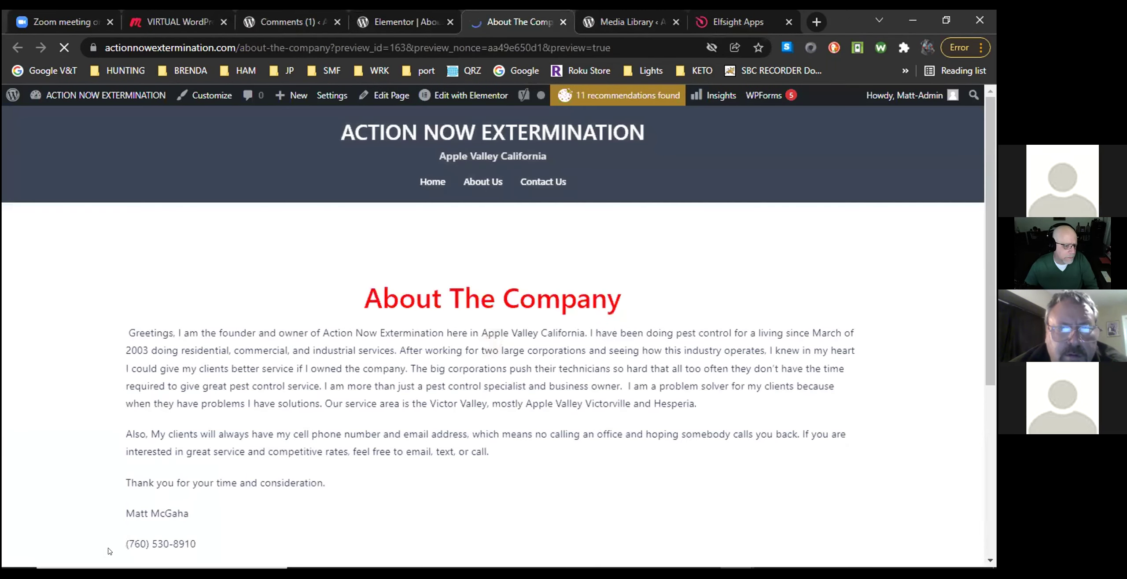
scroll(579, 284, "down", 5)
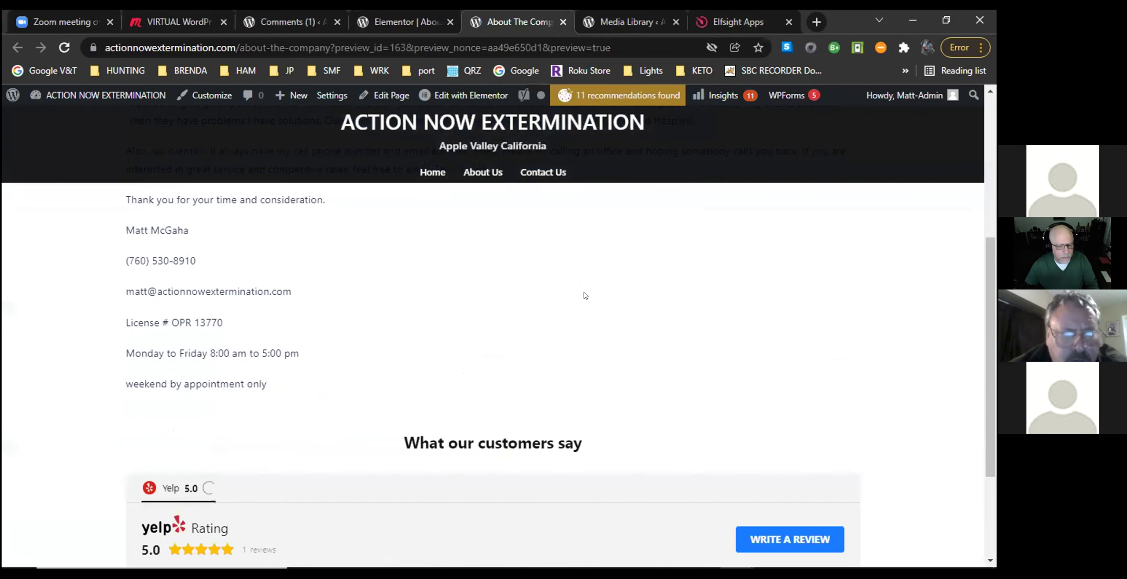
scroll(621, 331, "down", 3)
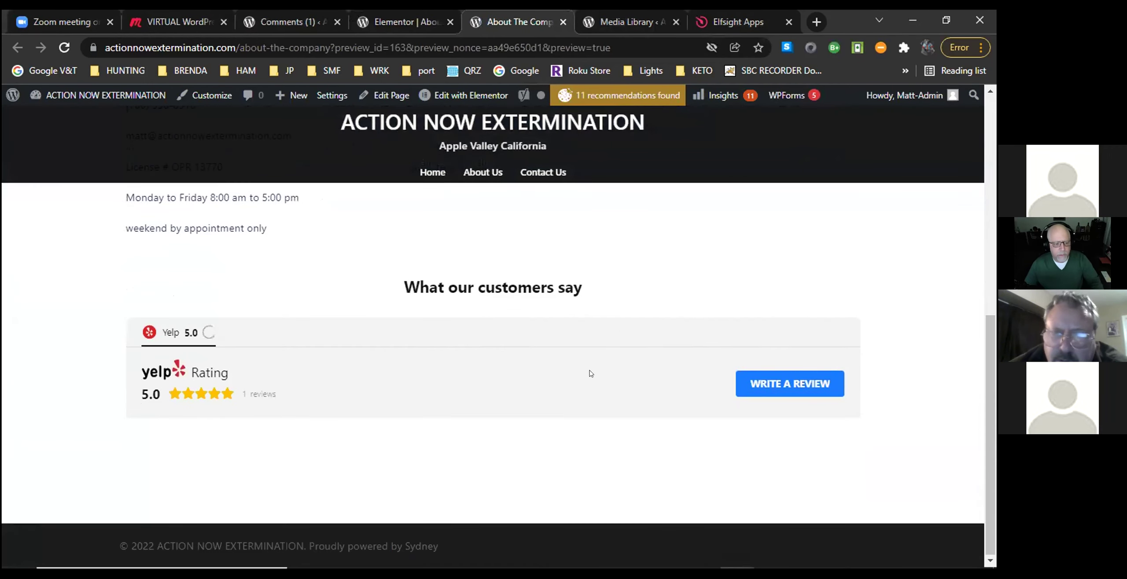
scroll(543, 398, "down", 3)
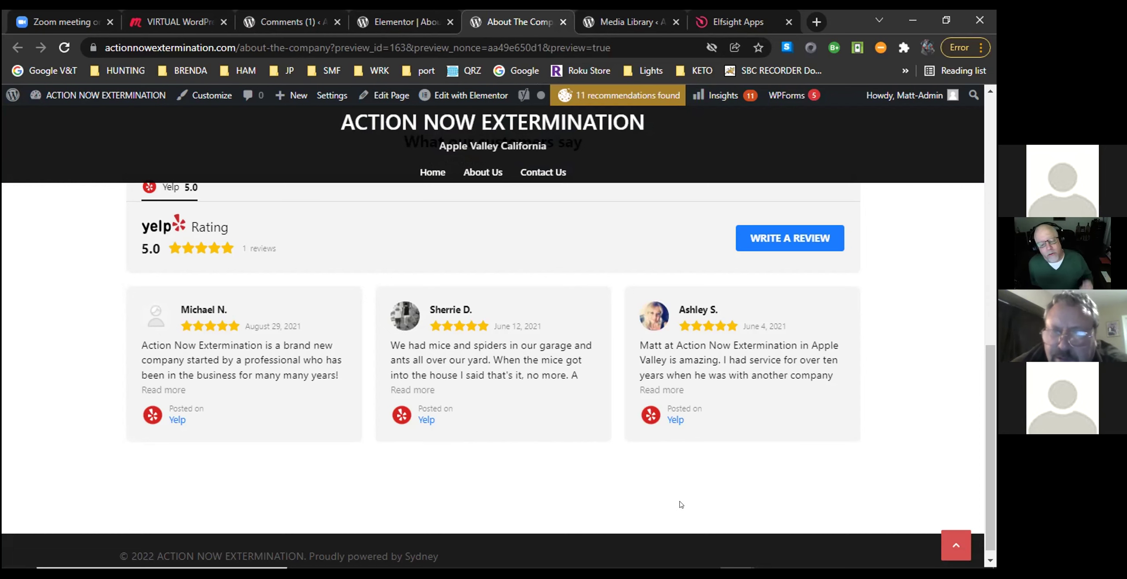
scroll(557, 327, "up", 1)
scroll(557, 327, "up", 10)
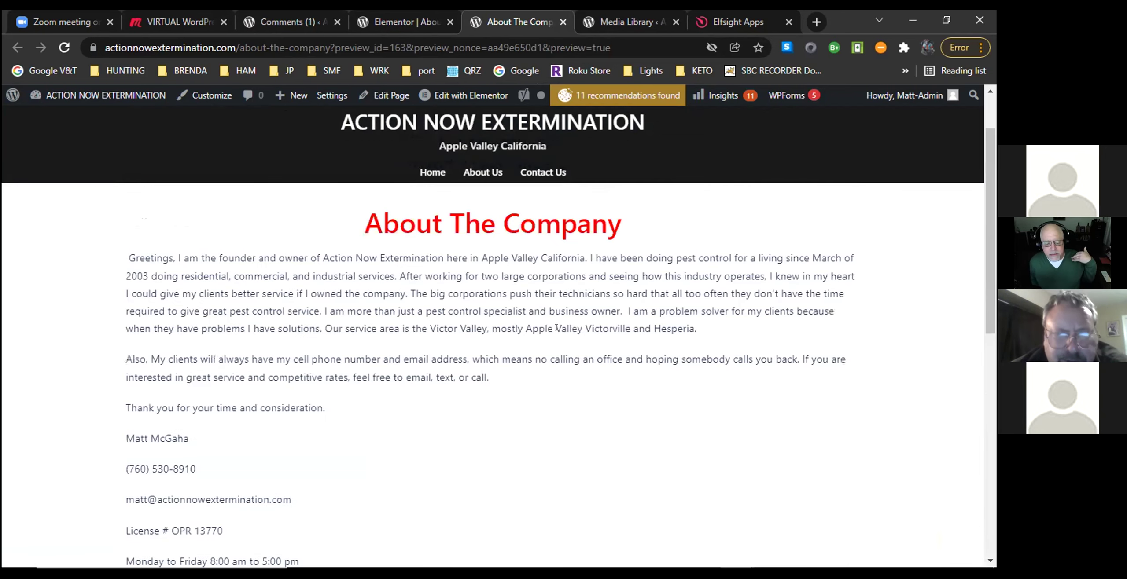
scroll(557, 327, "down", 10)
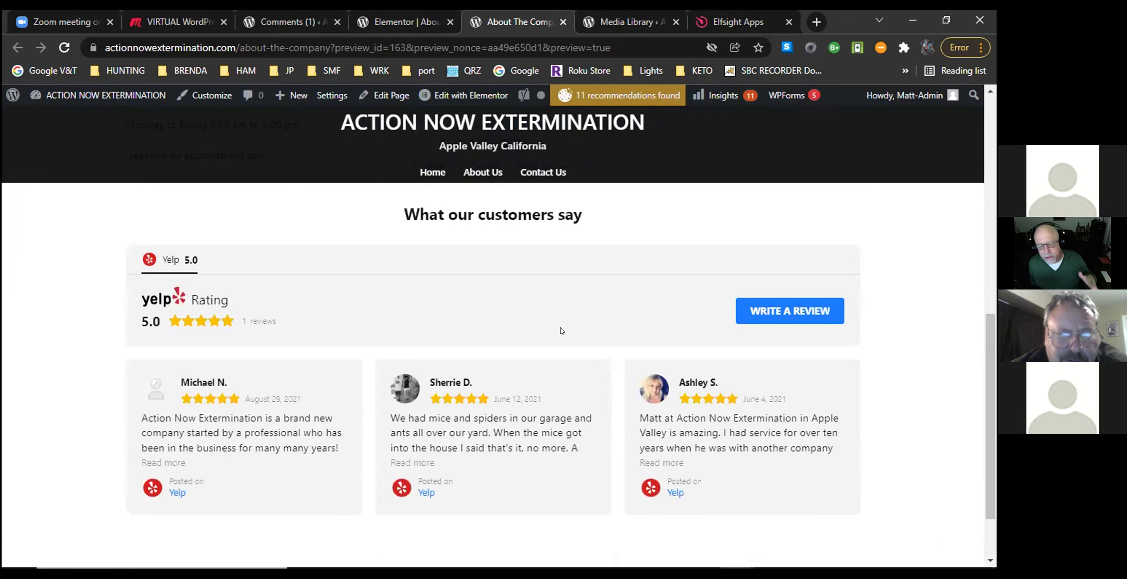
scroll(562, 331, "up", 10)
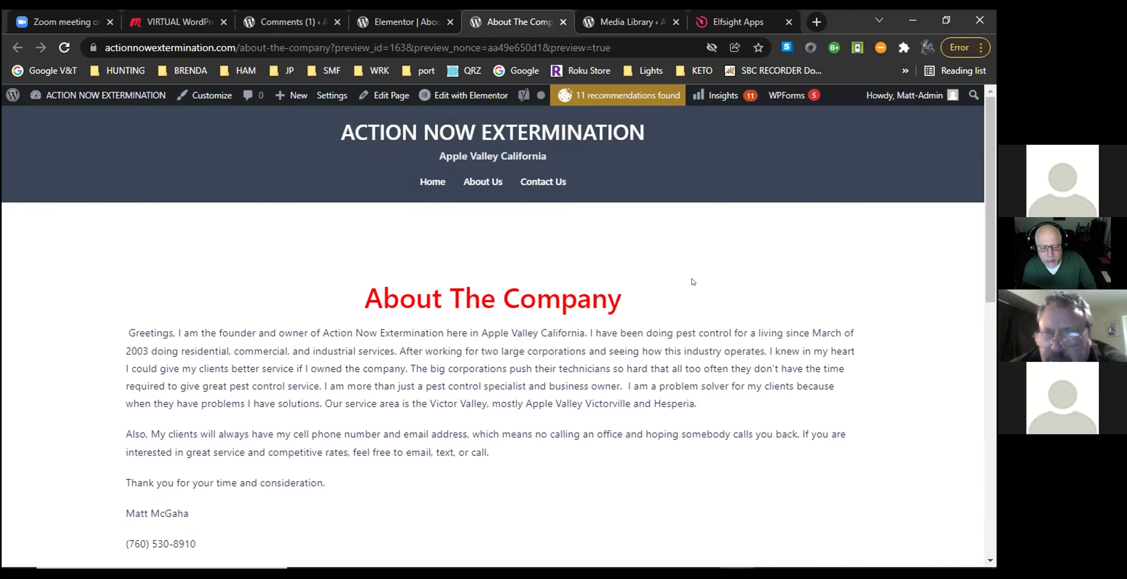
scroll(673, 344, "down", 10)
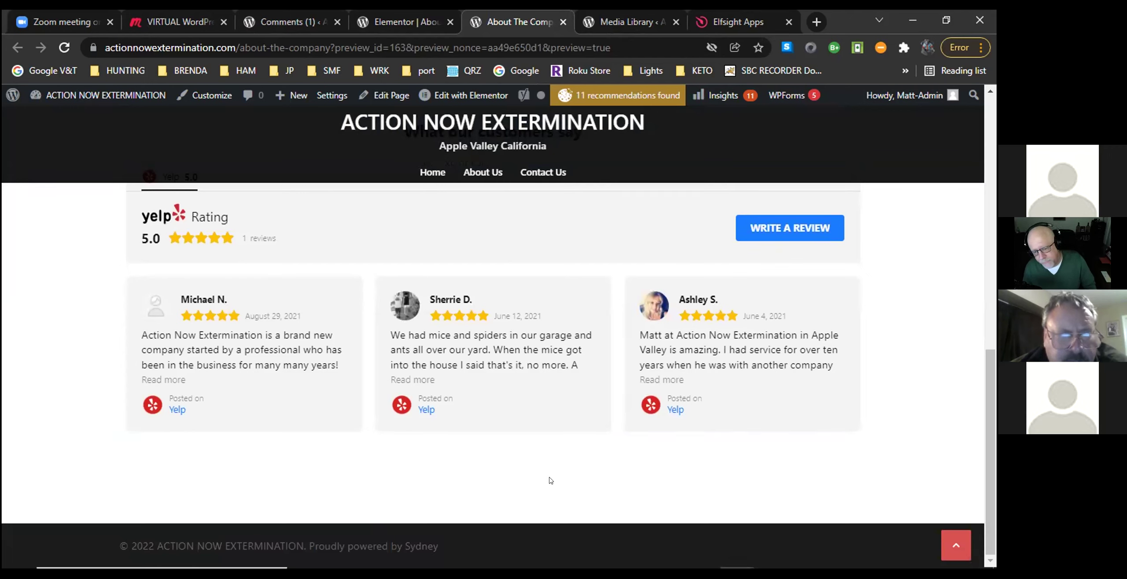
scroll(565, 474, "up", 10)
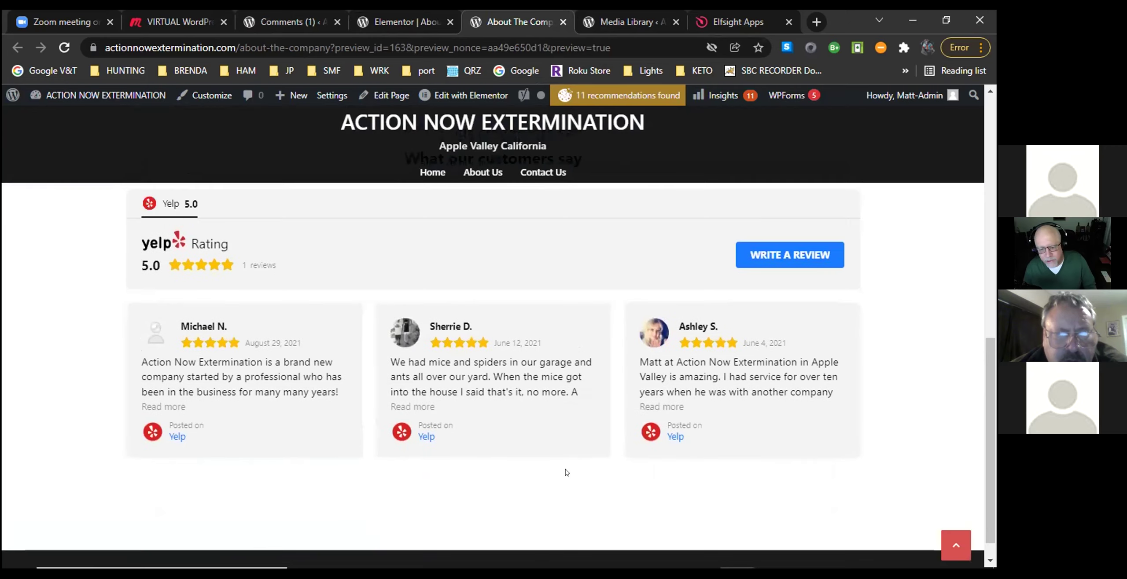
scroll(566, 470, "up", 1)
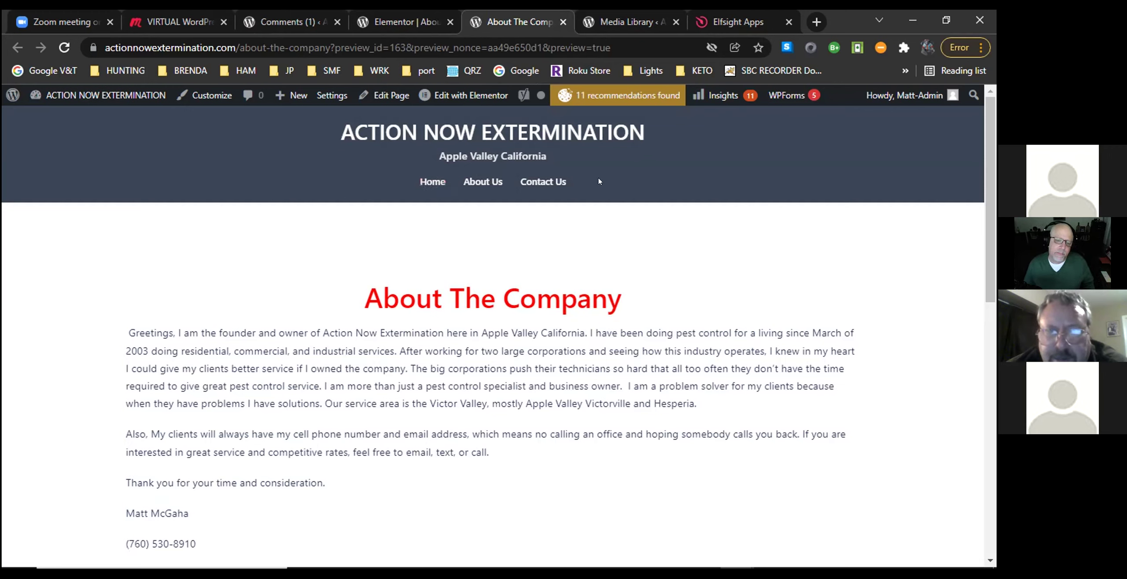
scroll(511, 411, "down", 6)
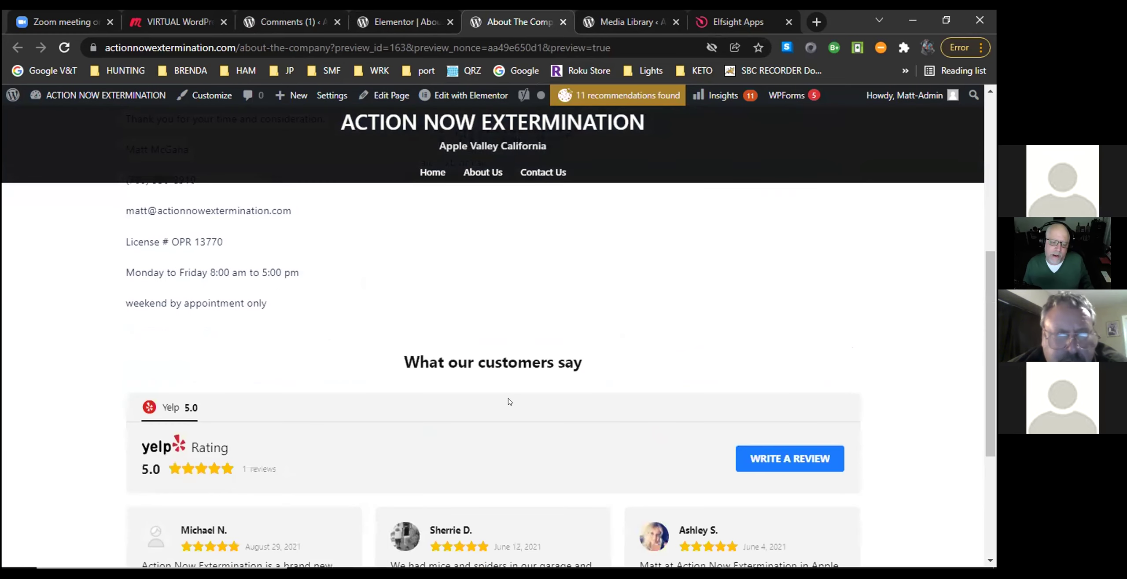
scroll(506, 401, "down", 3)
scroll(506, 399, "up", 8)
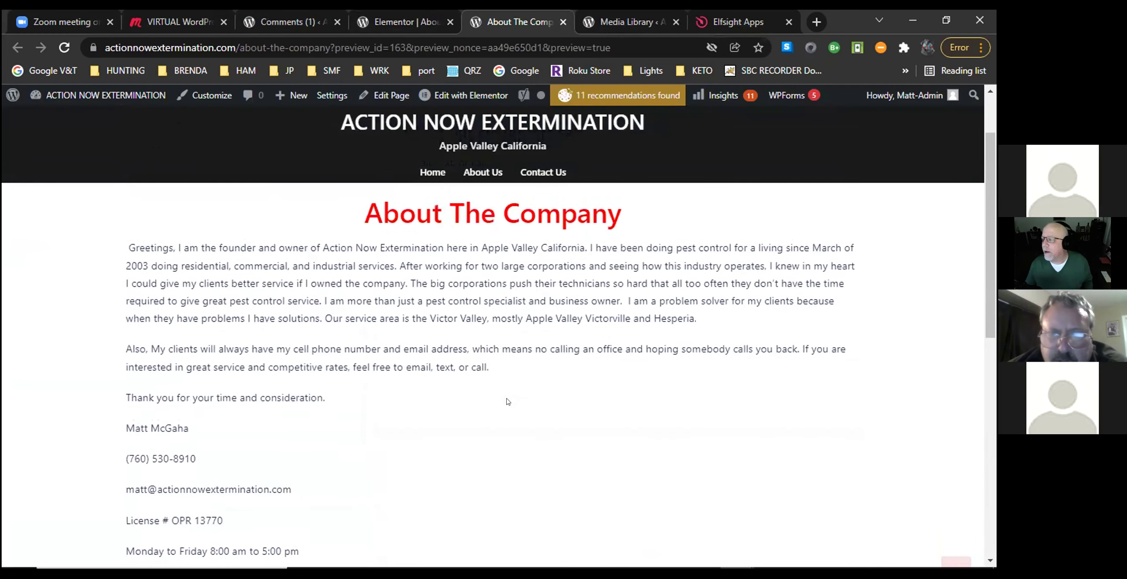
scroll(507, 398, "up", 2)
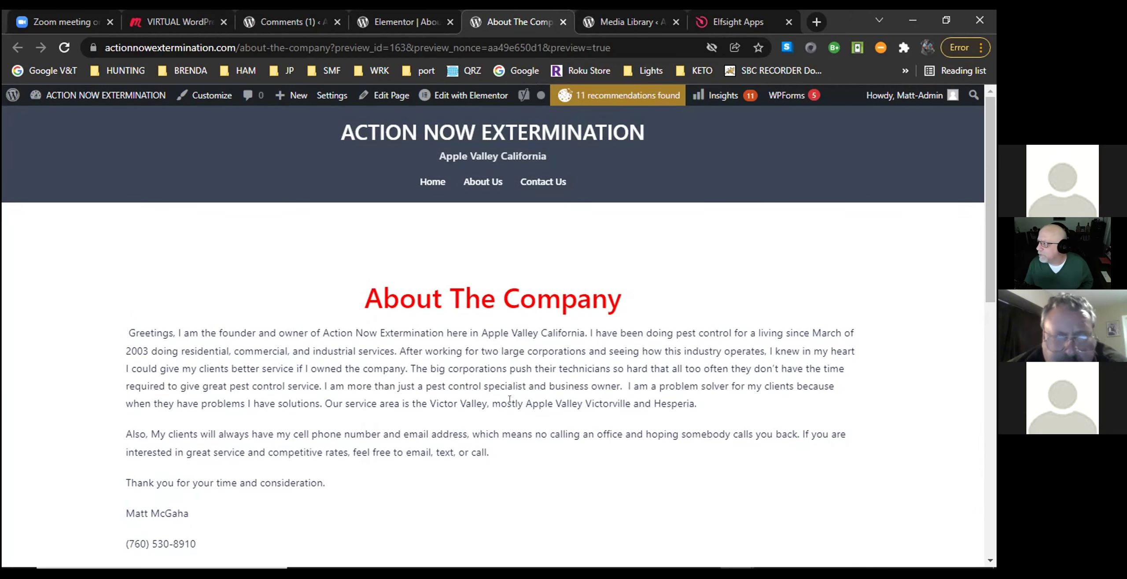
scroll(510, 399, "down", 7)
scroll(529, 391, "down", 3)
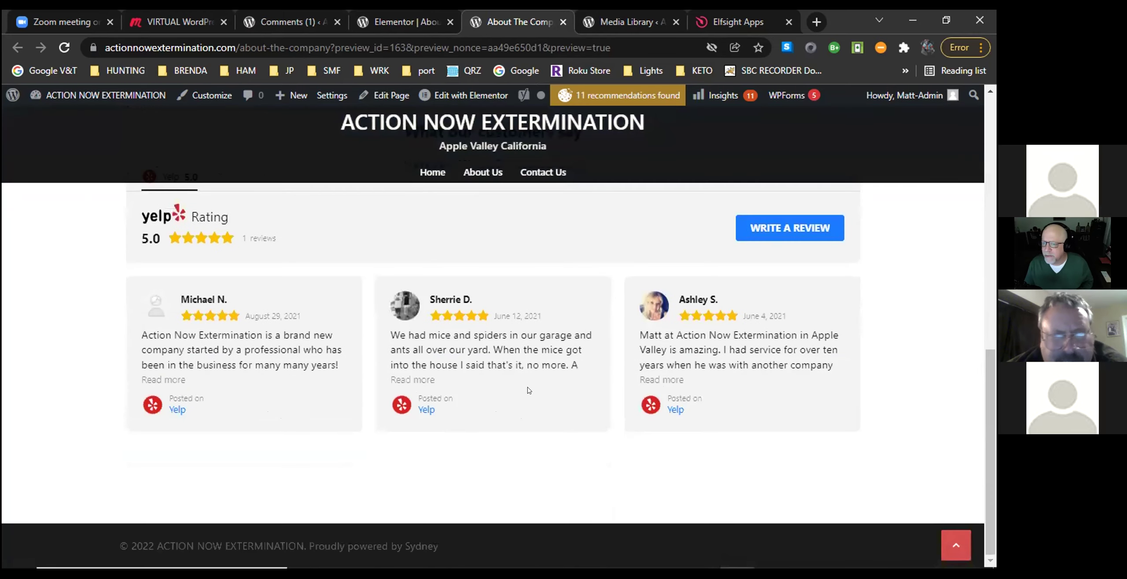
scroll(551, 421, "up", 10)
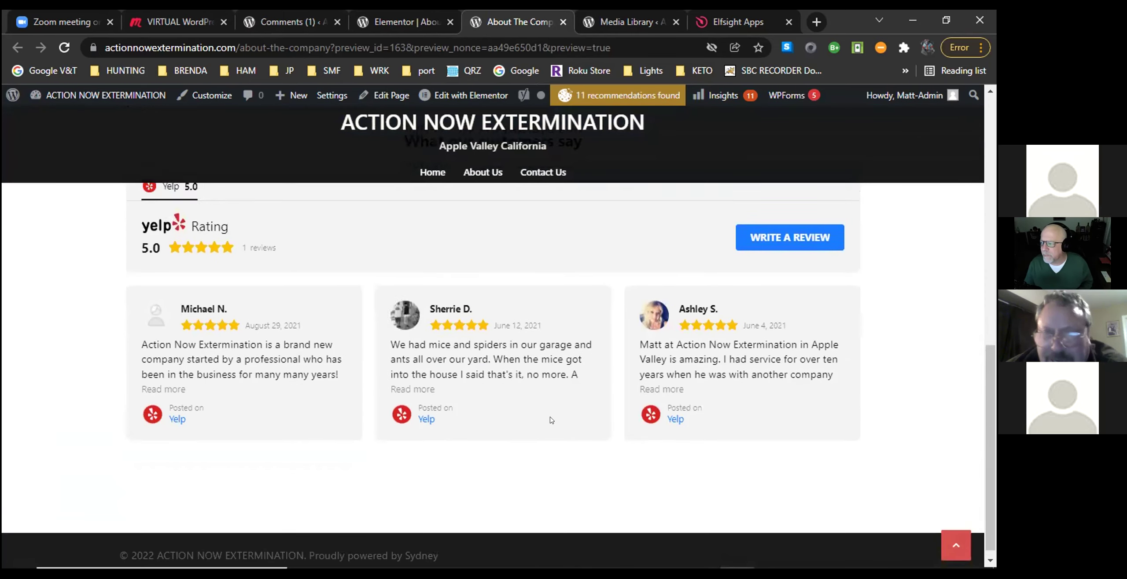
scroll(552, 421, "up", 3)
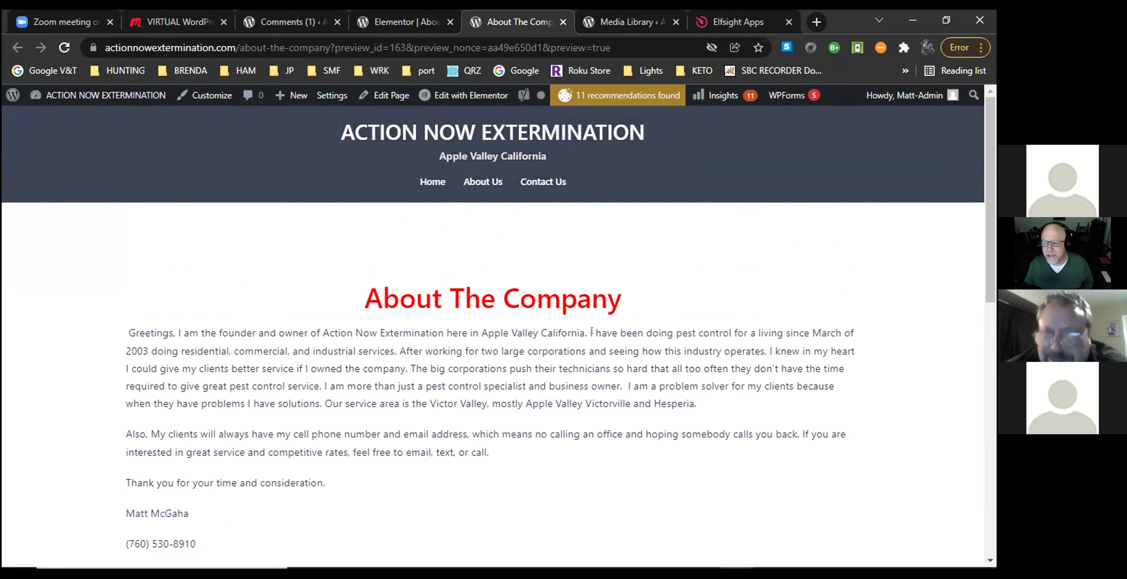
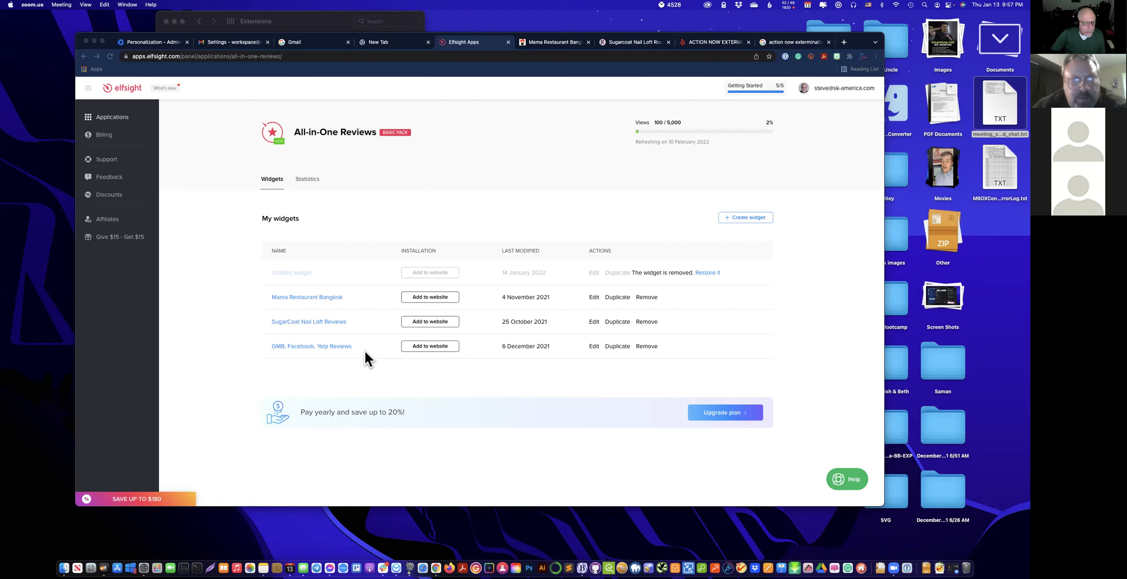
From Elfsight's Applications list, open the FAQ app's RNBS-FAQ widget in the editor.
left_click(126, 127)
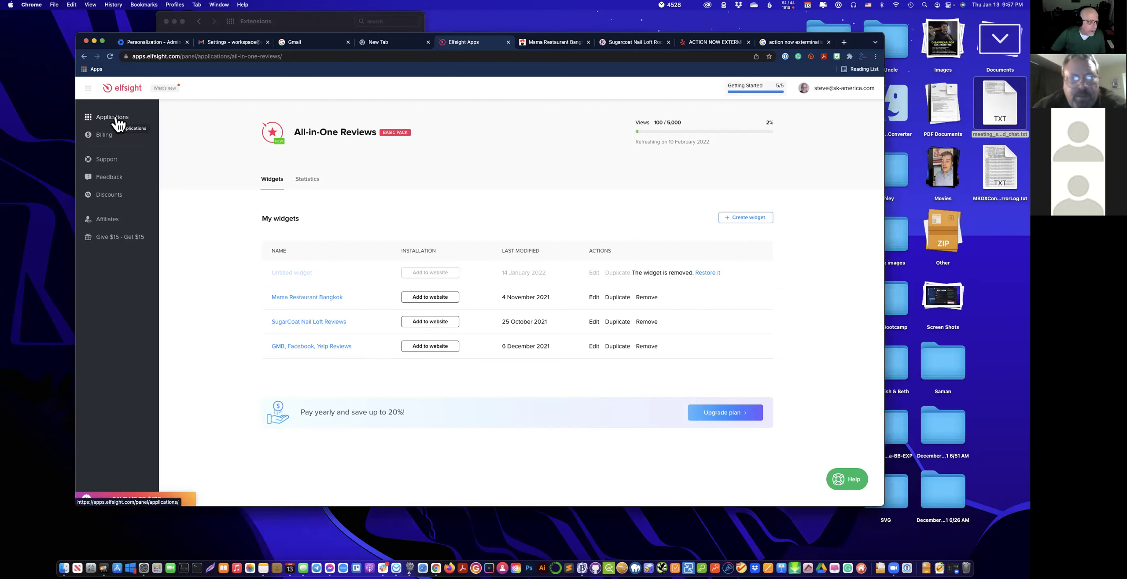
left_click(114, 120)
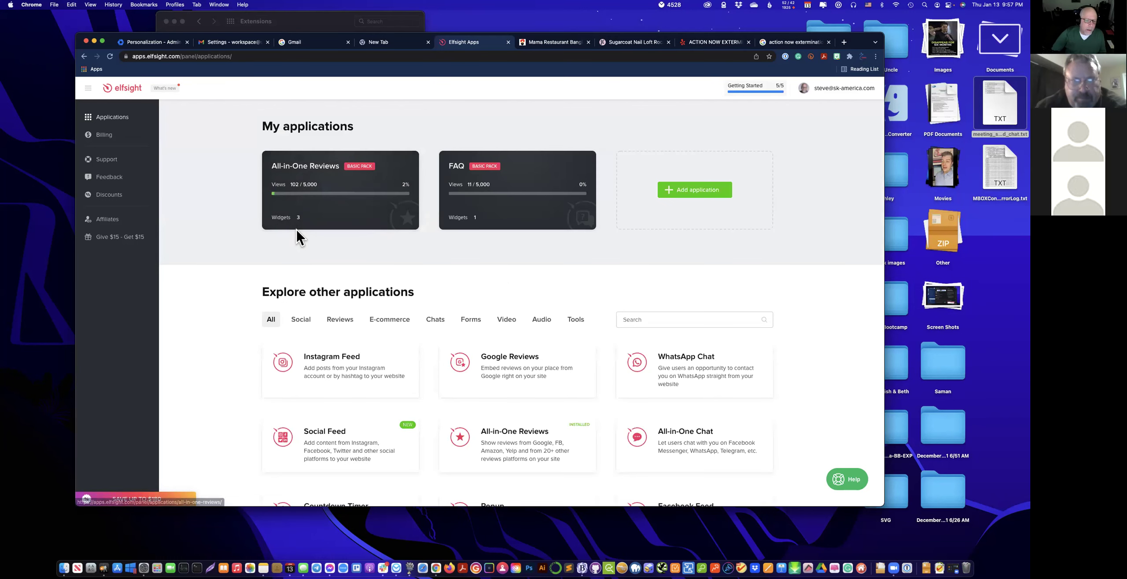
left_click(545, 216)
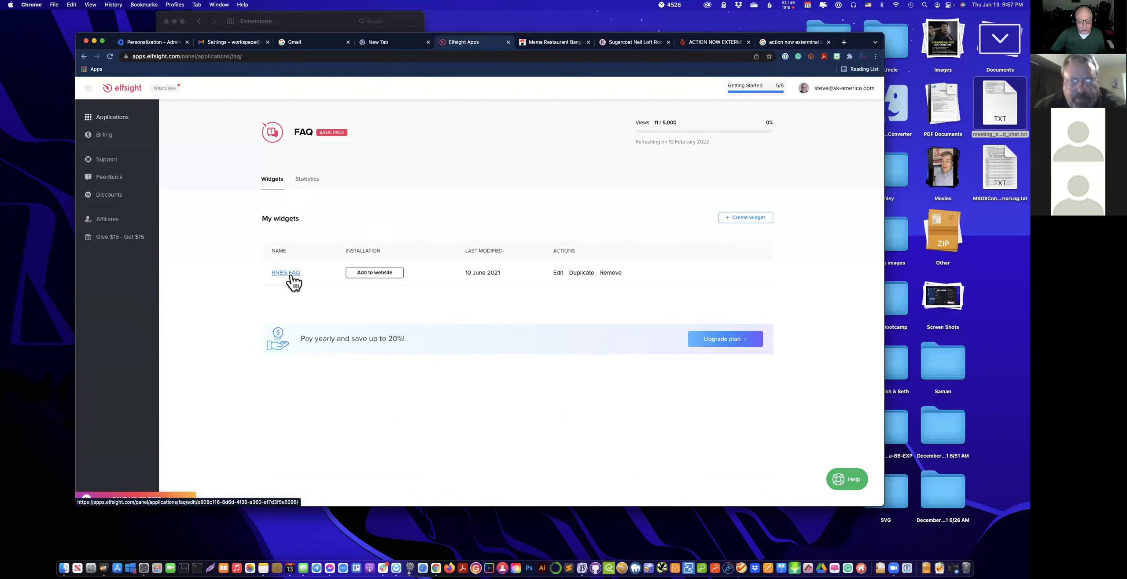
left_click(285, 273)
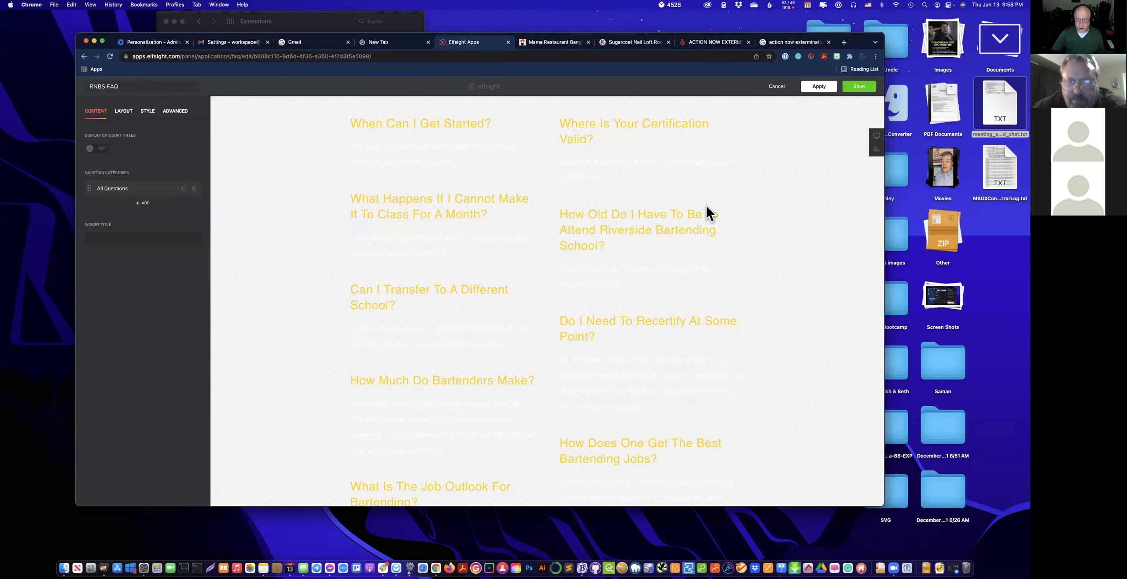
Load riversidebartendingschool.com in a new Chrome tab.
left_click(844, 42)
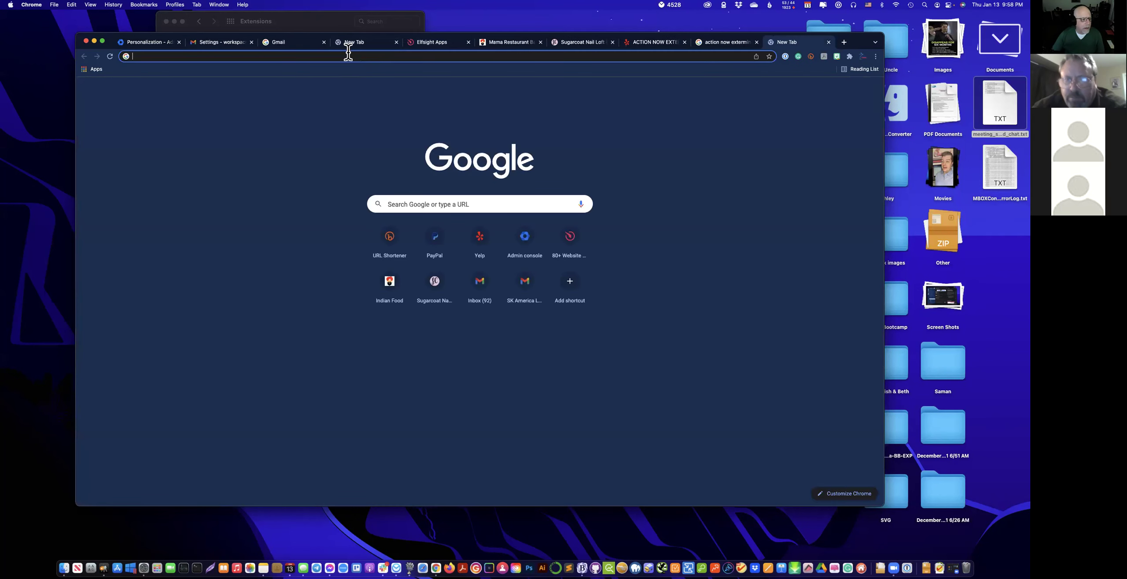
type("riverds")
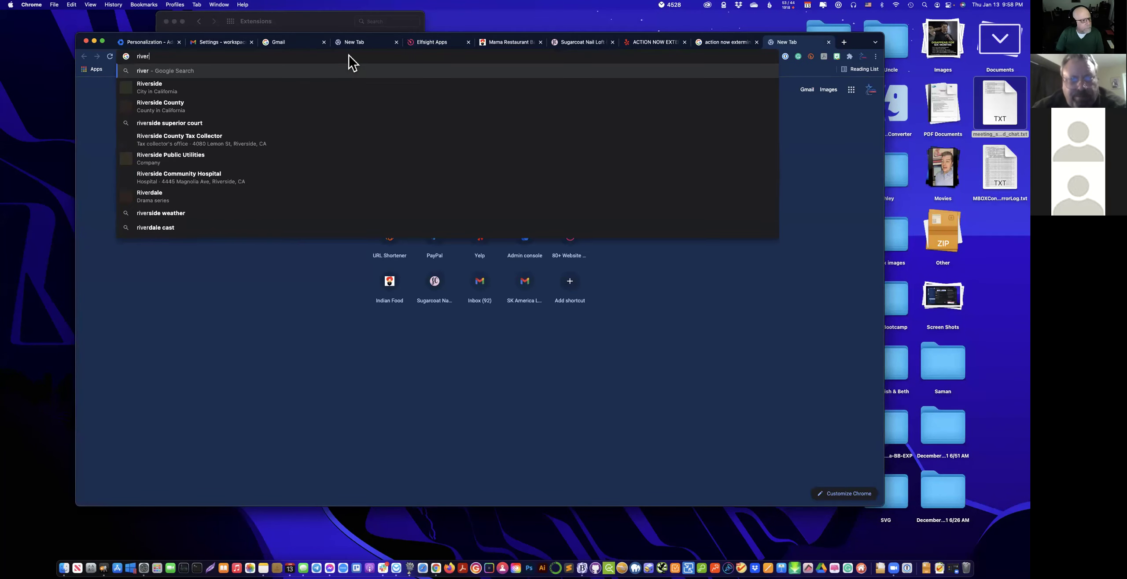
key("BackSpace")
key("BackSpace")
type("si")
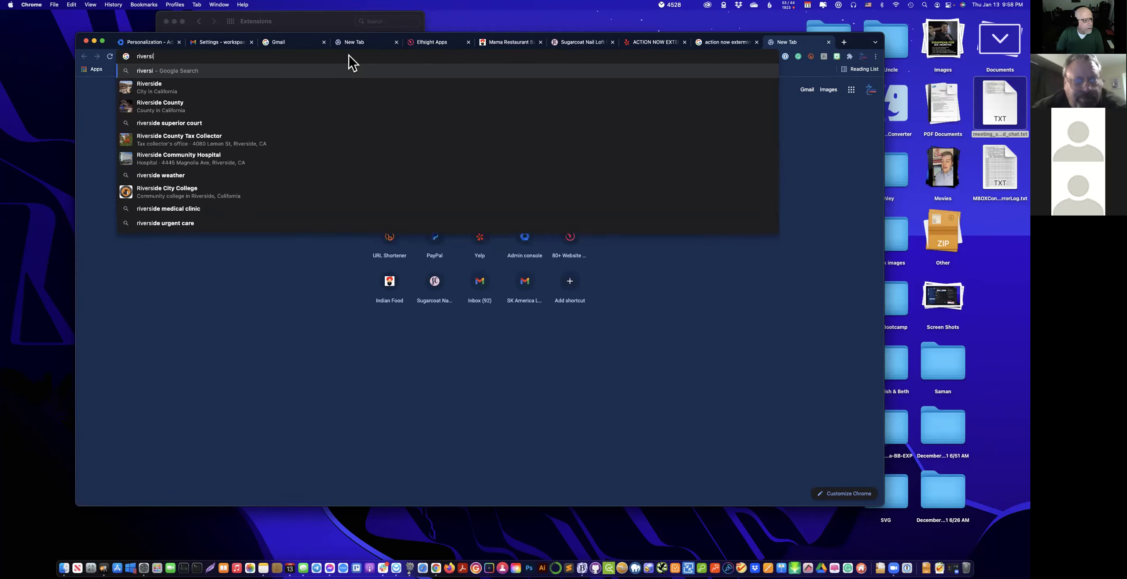
type("debartend")
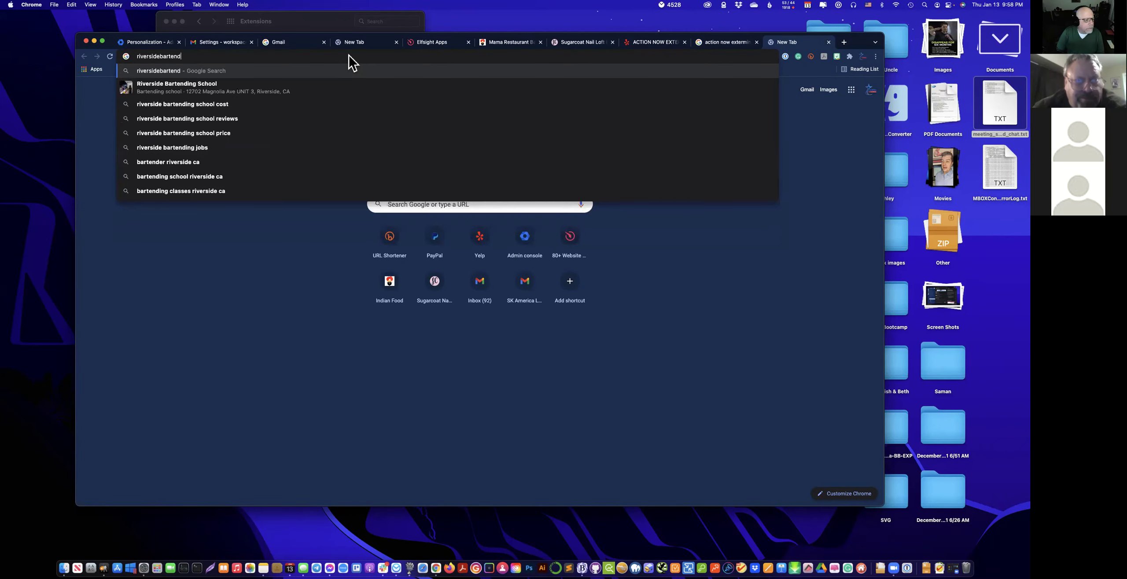
type("ingschool.com")
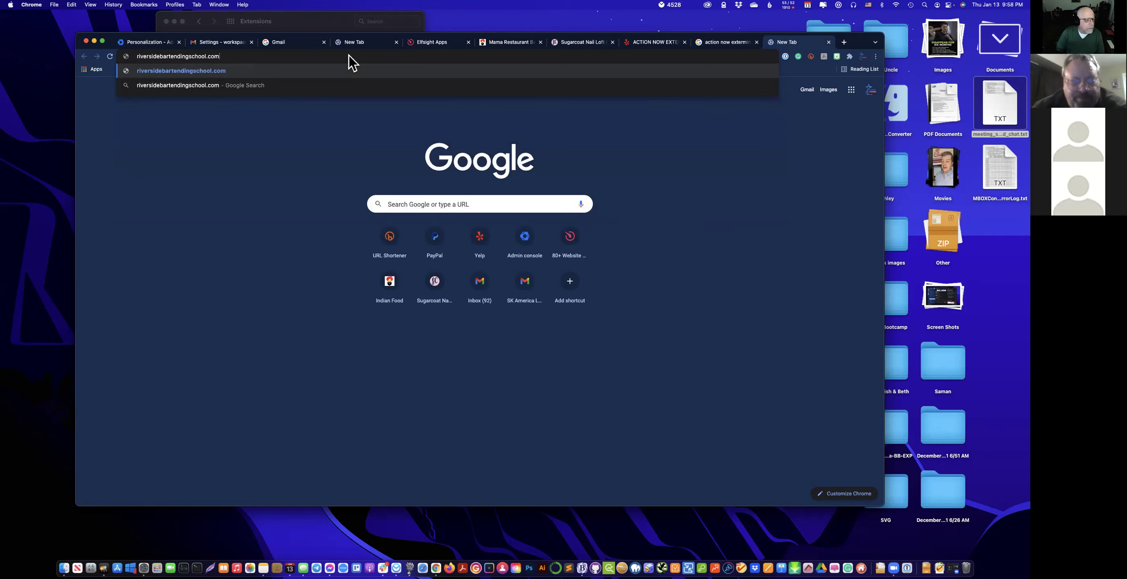
key("Return")
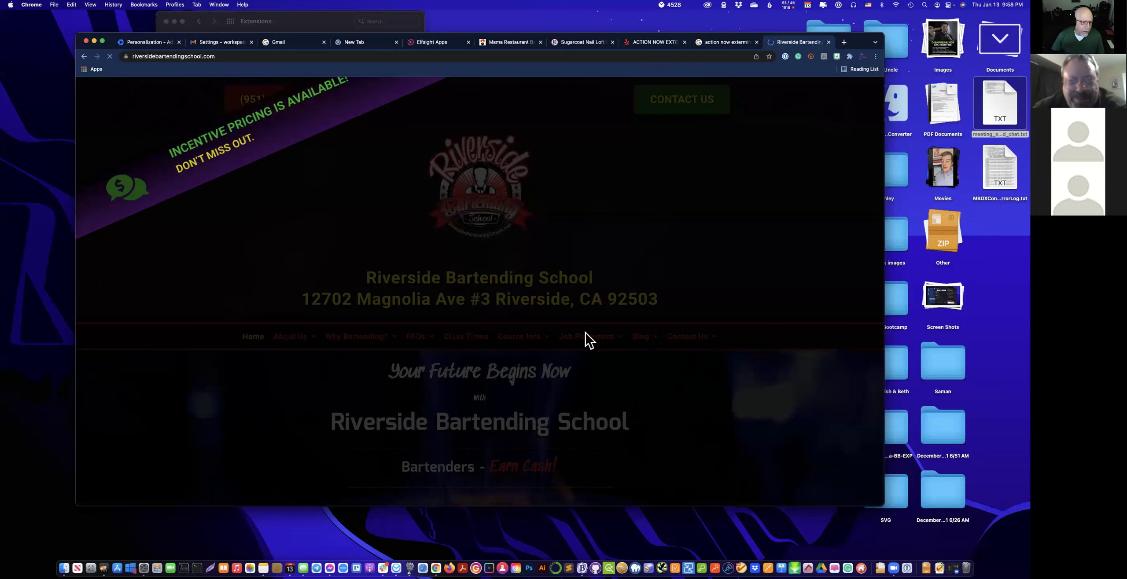
Dismiss the pricing popup, review the school's FAQs page, then switch to the Action Now Extermination Yelp tab.
left_click(855, 88)
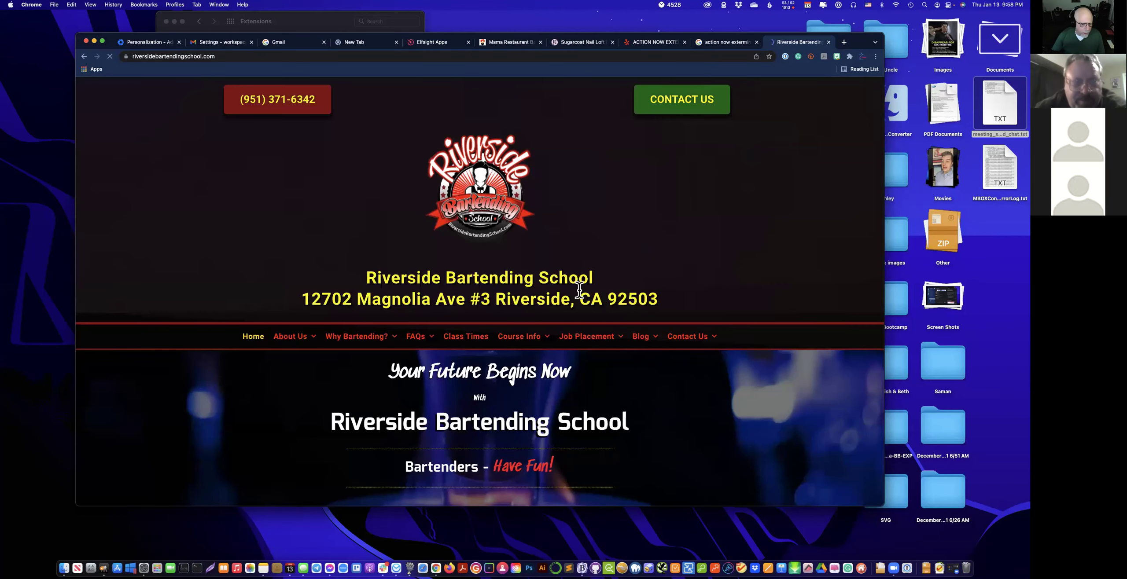
left_click(416, 338)
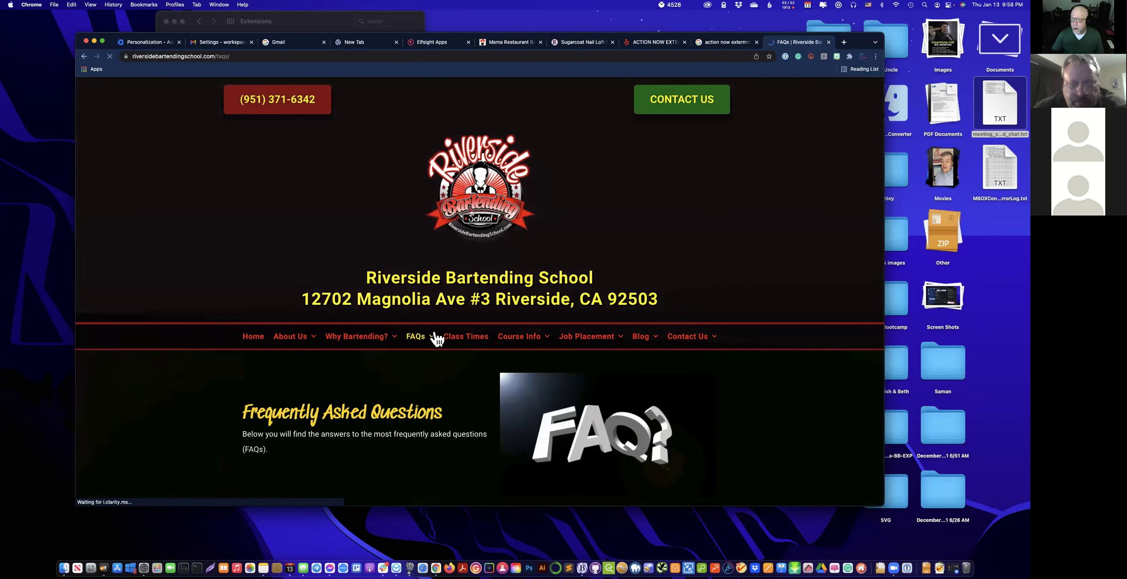
scroll(445, 360, "down", 10)
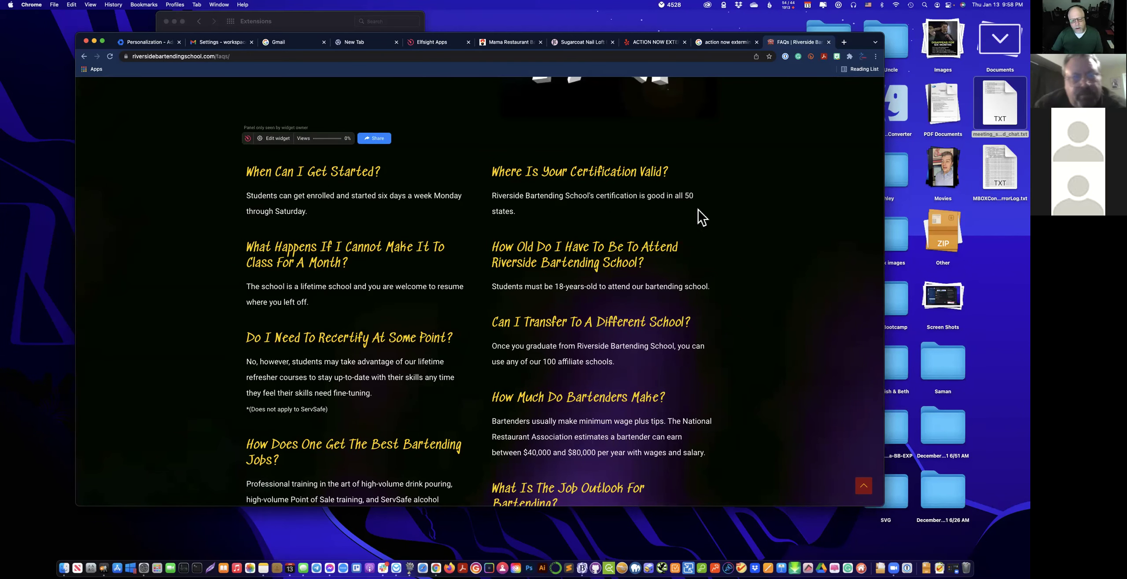
scroll(685, 348, "down", 6)
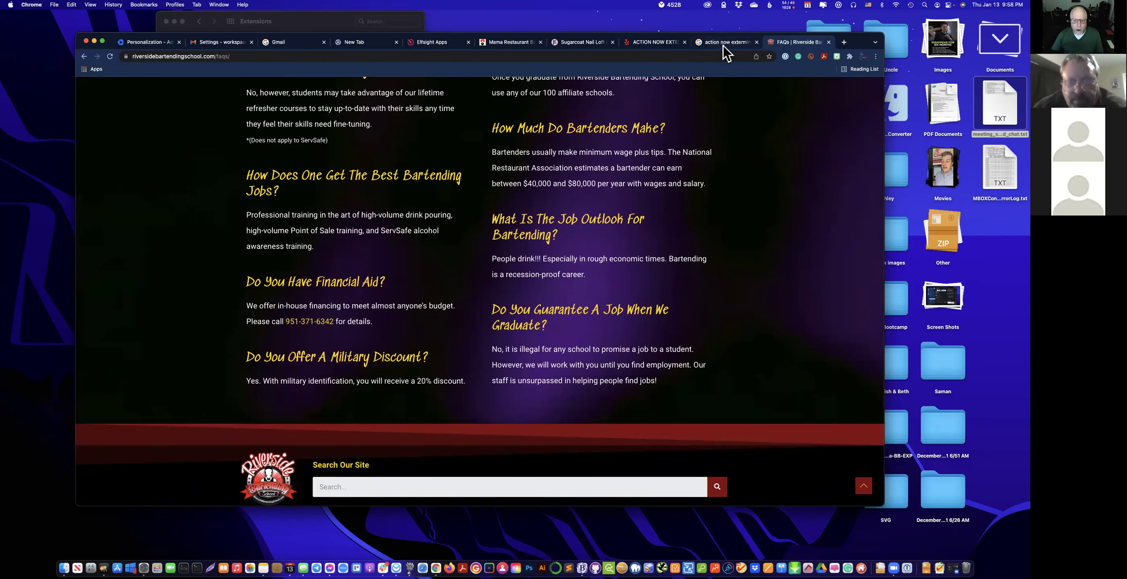
left_click(725, 42)
left_click(647, 42)
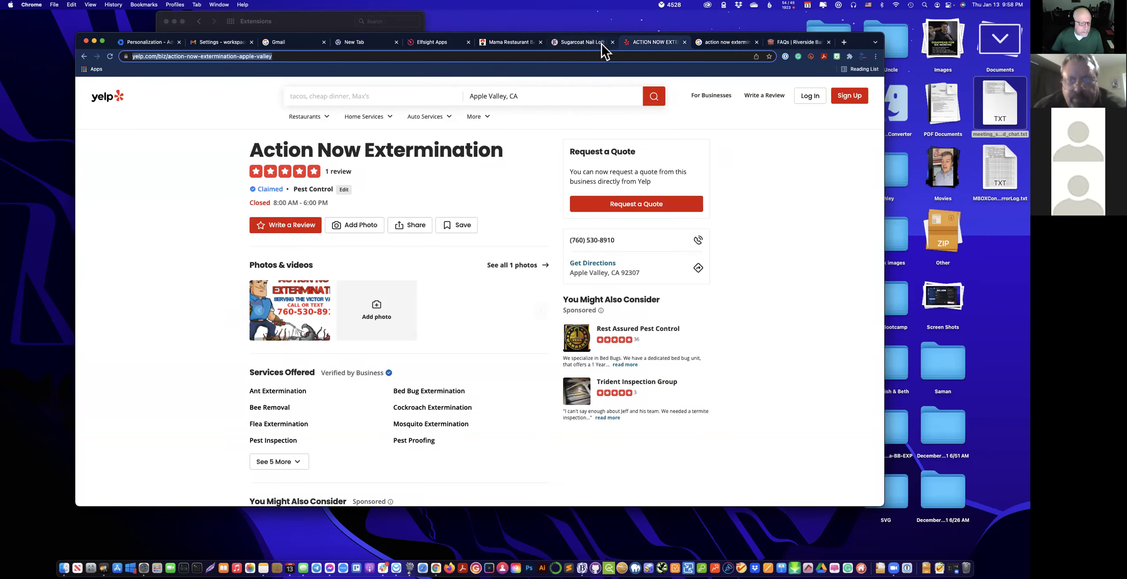
Close the Yelp tab and cancel out of the RNBS-FAQ widget editor without saving.
left_click(685, 42)
left_click(440, 43)
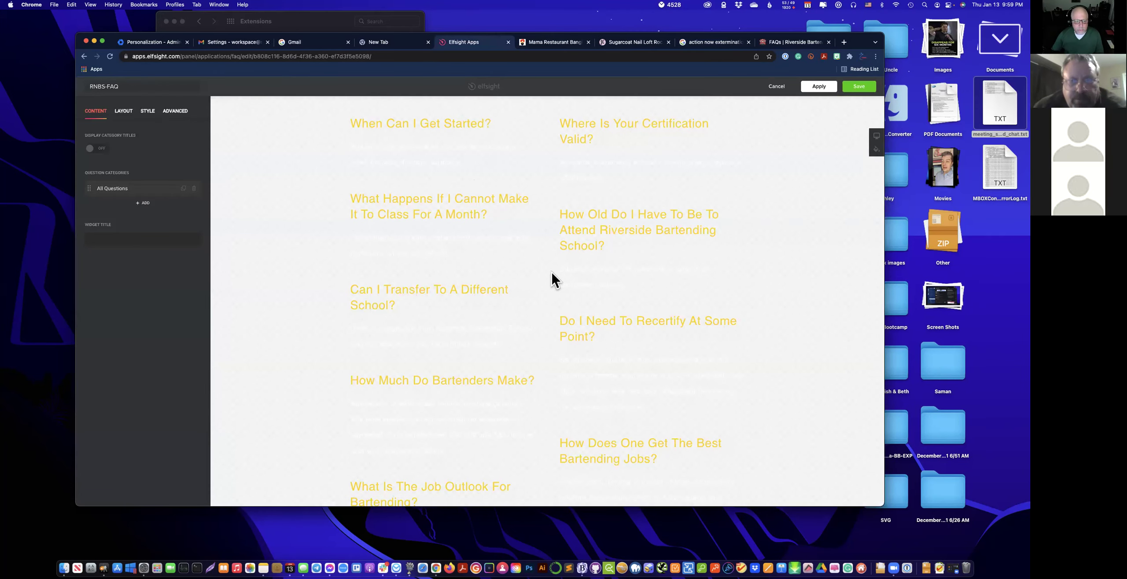
scroll(519, 317, "down", 5)
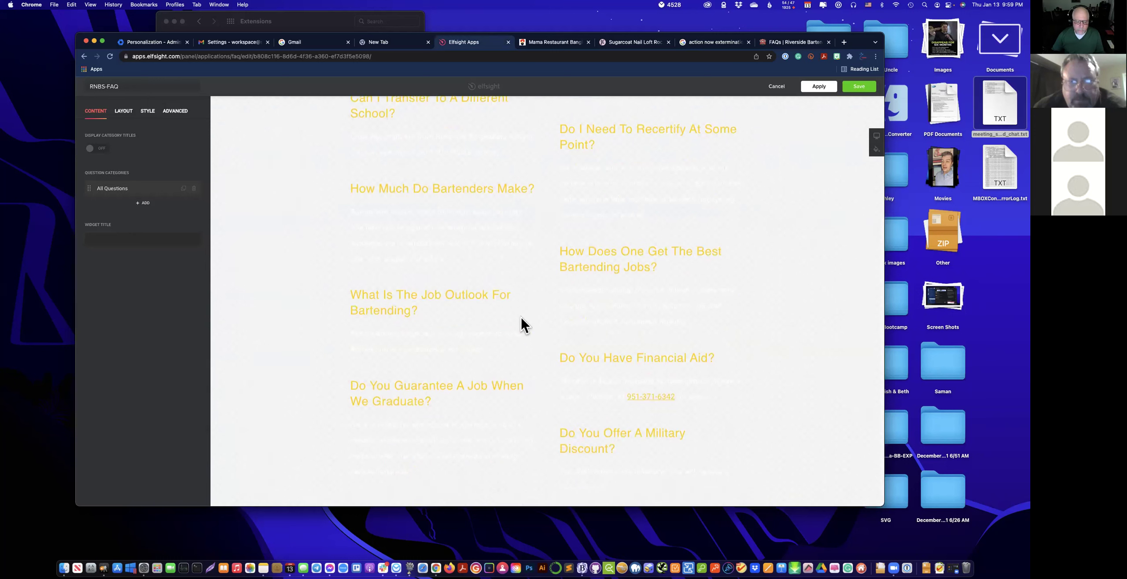
scroll(520, 326, "up", 1)
scroll(520, 317, "up", 2)
scroll(521, 316, "up", 3)
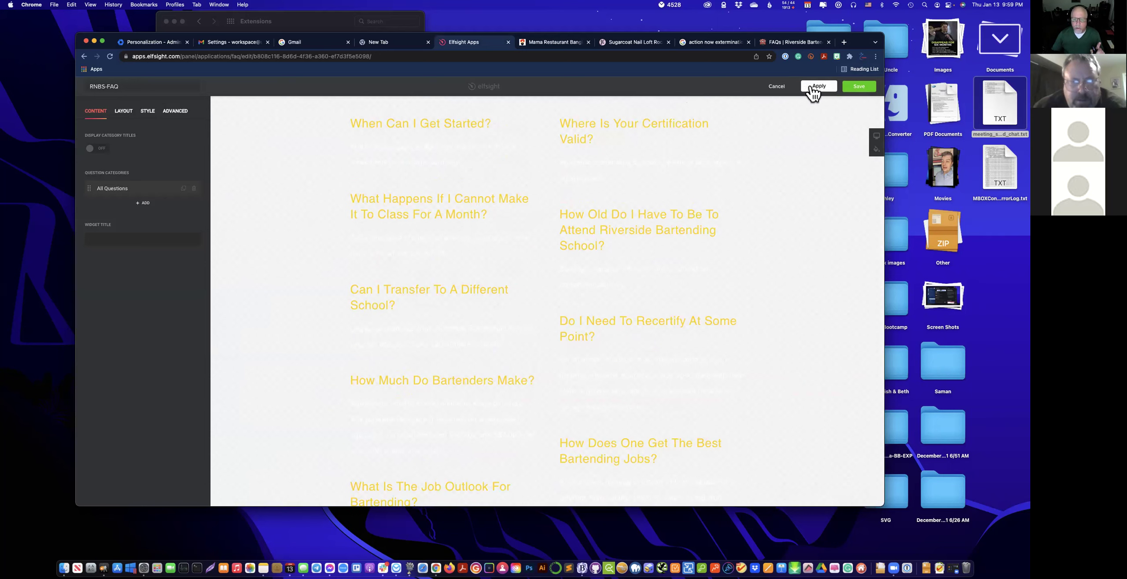
left_click(775, 86)
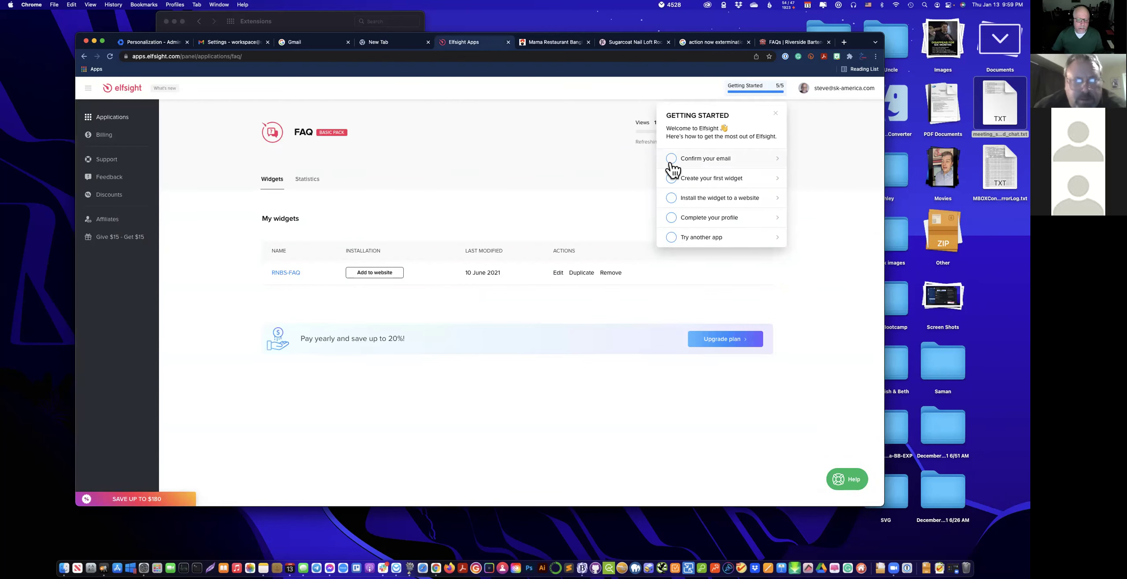
Check the FAQ app's statistics, highlighting the 11 of 5,000 views and 78 school-domain views.
left_click(776, 113)
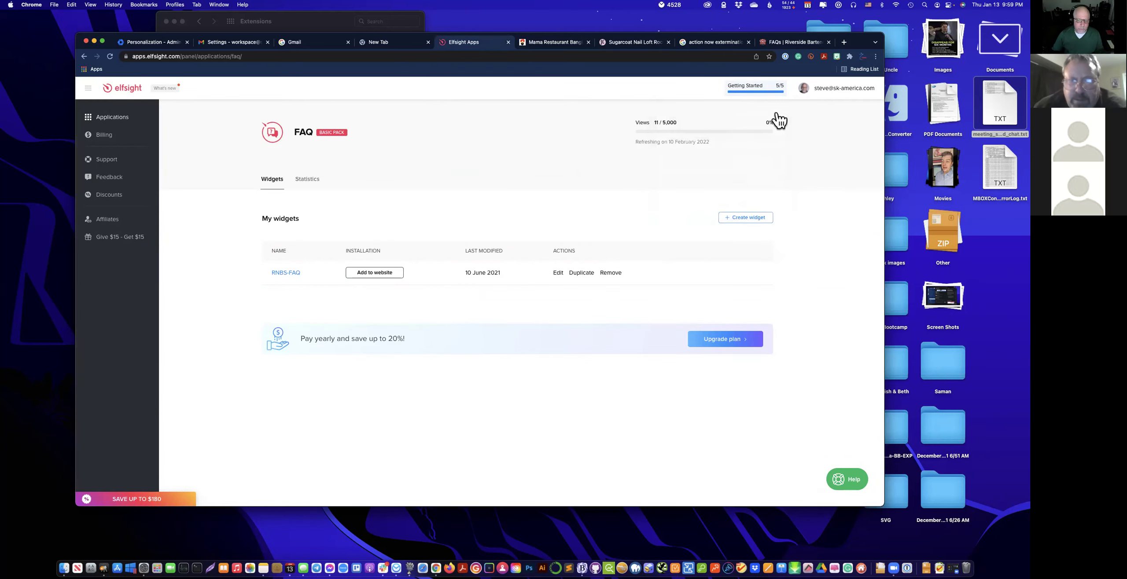
left_click(309, 179)
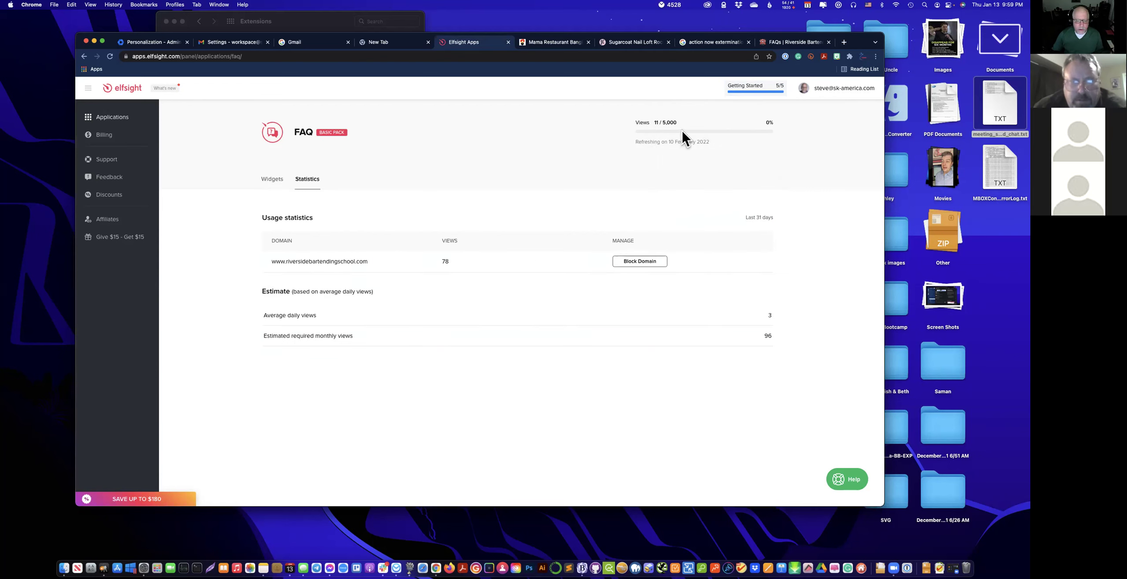
double_click(654, 122)
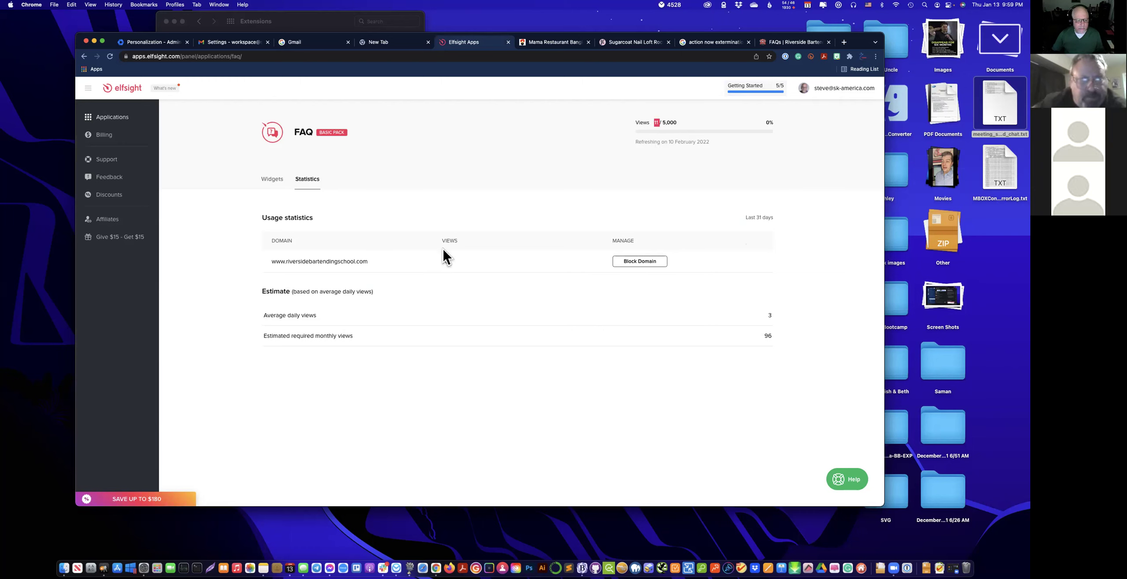
double_click(443, 260)
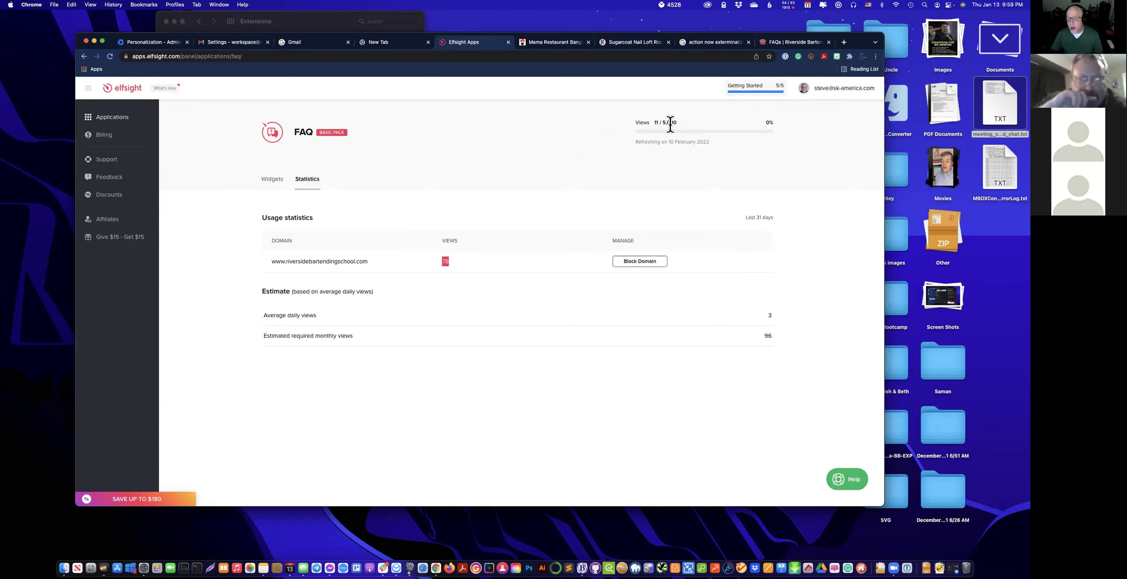
left_click_drag(653, 122, 670, 122)
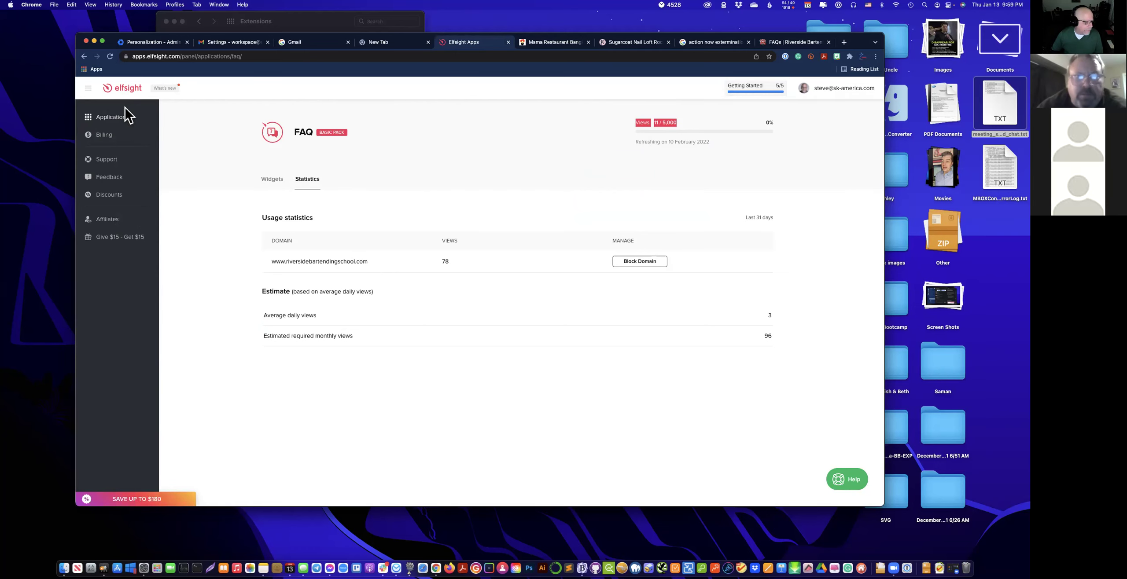
Collapse and re-expand the sidebar, then go to the Applications overview.
left_click(88, 88)
left_click(89, 88)
left_click(108, 123)
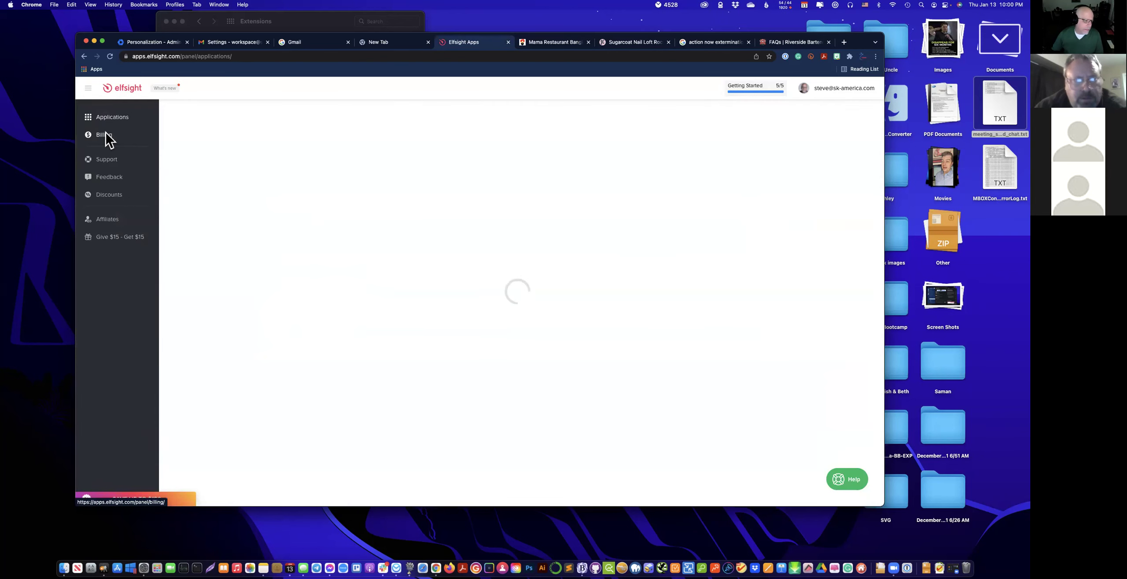
left_click(106, 135)
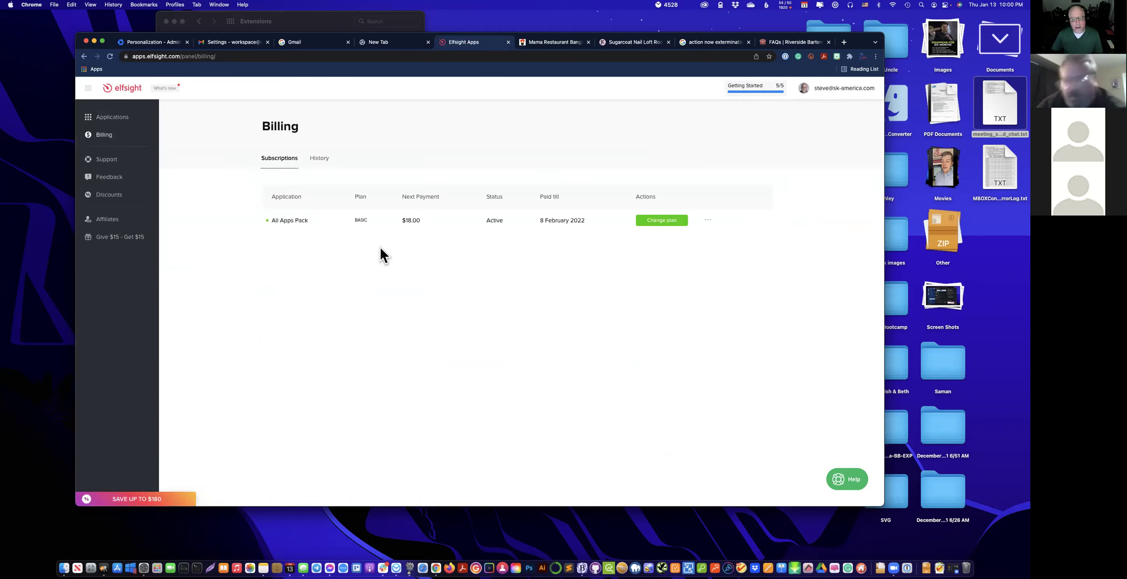
left_click(703, 222)
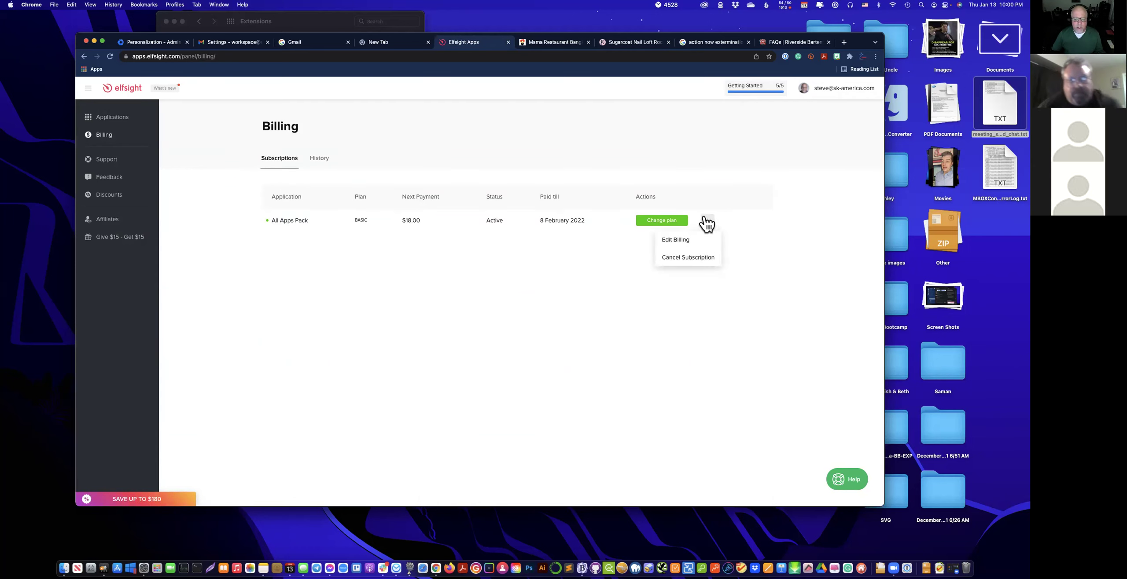
left_click(660, 222)
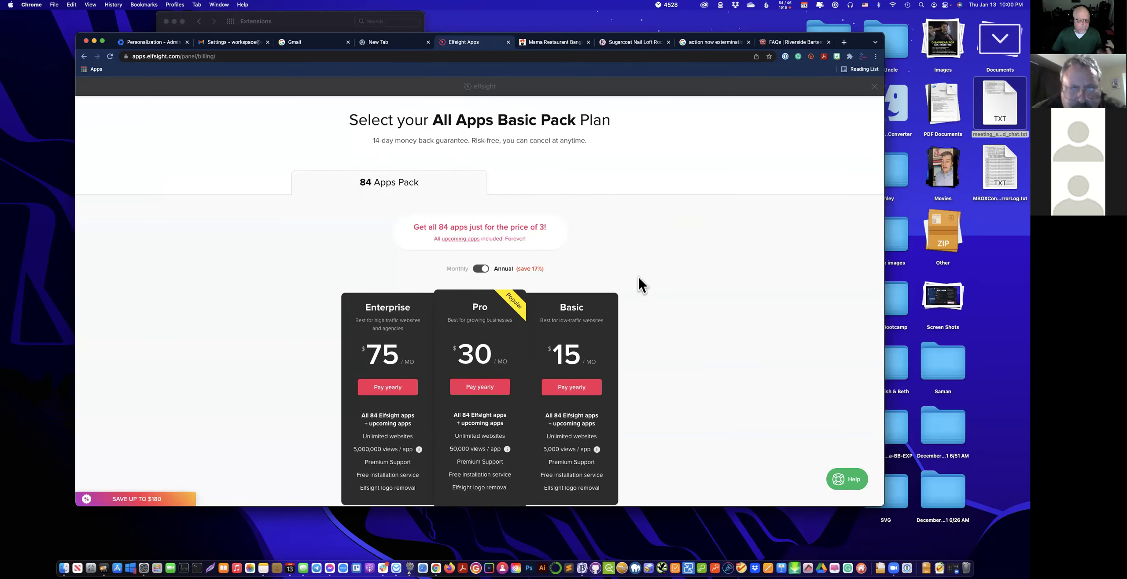
scroll(639, 282, "down", 6)
scroll(640, 282, "up", 6)
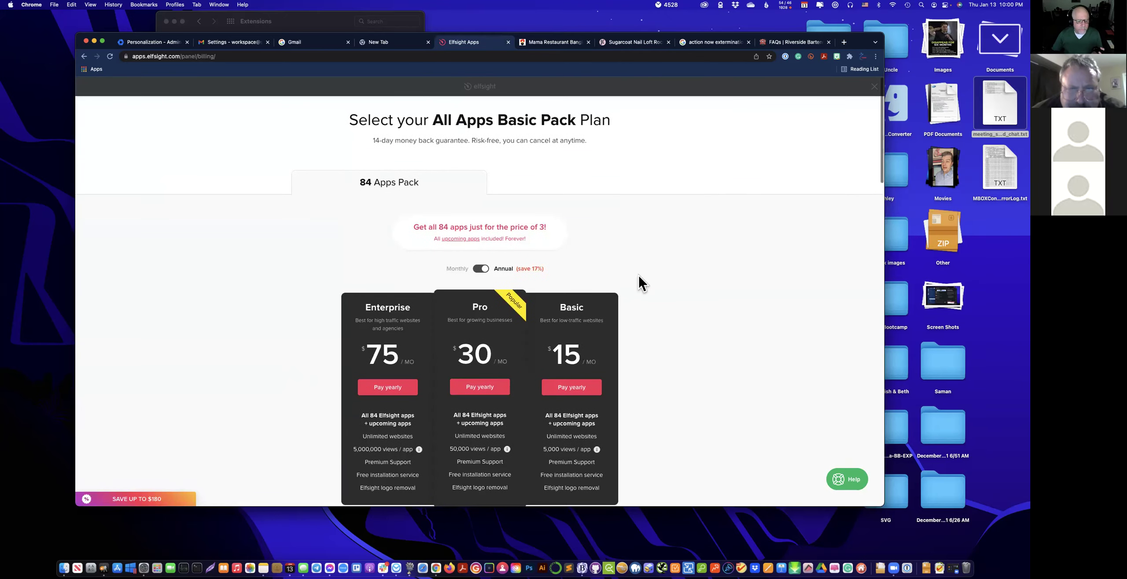
scroll(639, 282, "down", 1)
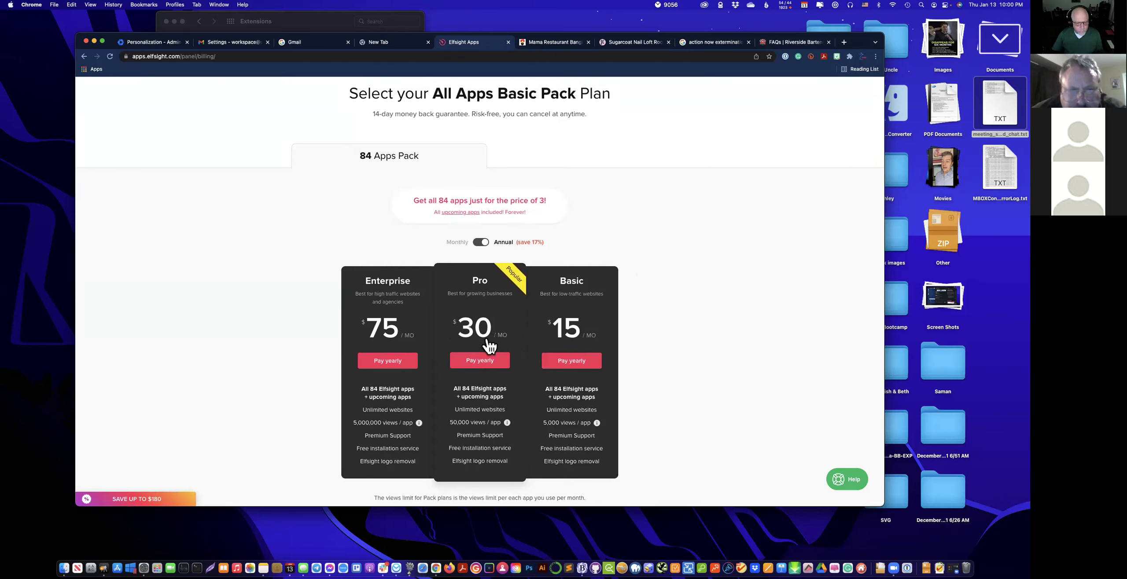
scroll(599, 334, "down", 2)
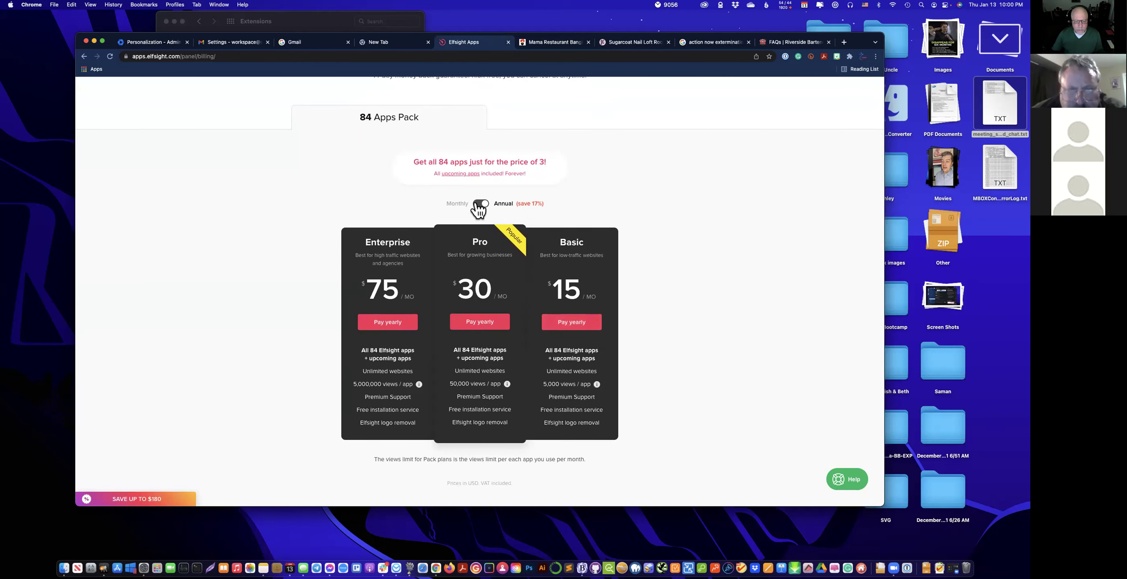
Show monthly plan prices (Enterprise $90, Pro $36, Basic $18) and close the extermination search tab.
left_click(478, 205)
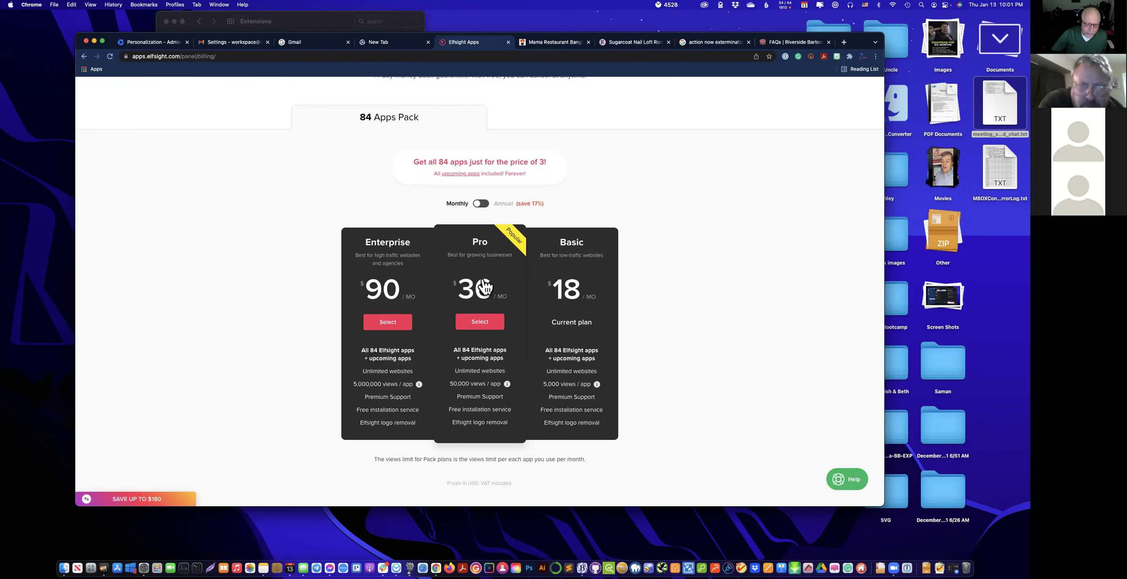
scroll(532, 396, "down", 5)
scroll(532, 391, "down", 5)
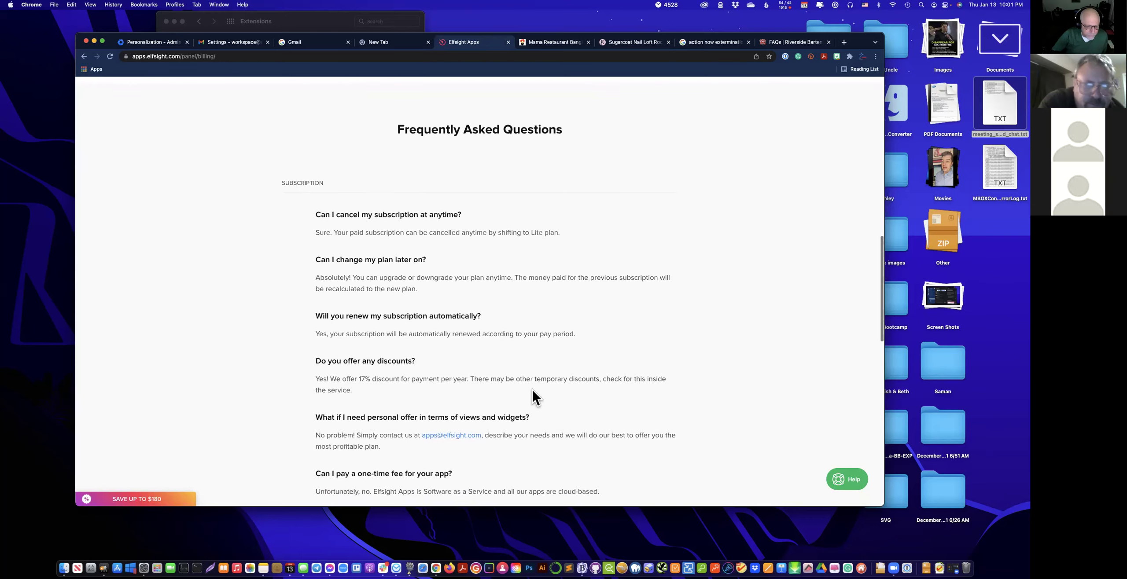
scroll(532, 389, "up", 10)
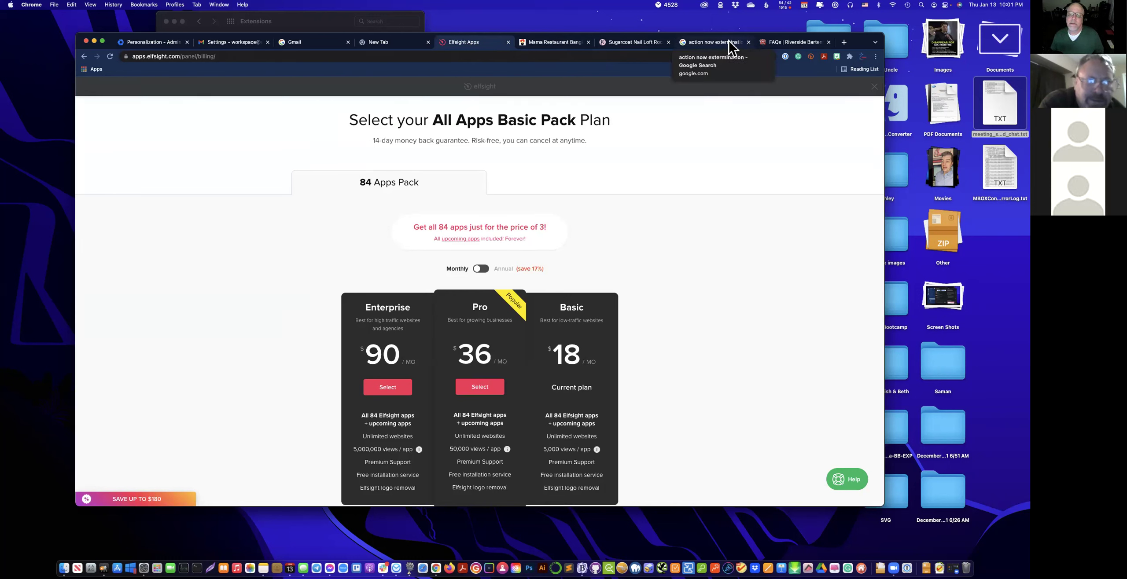
left_click(748, 42)
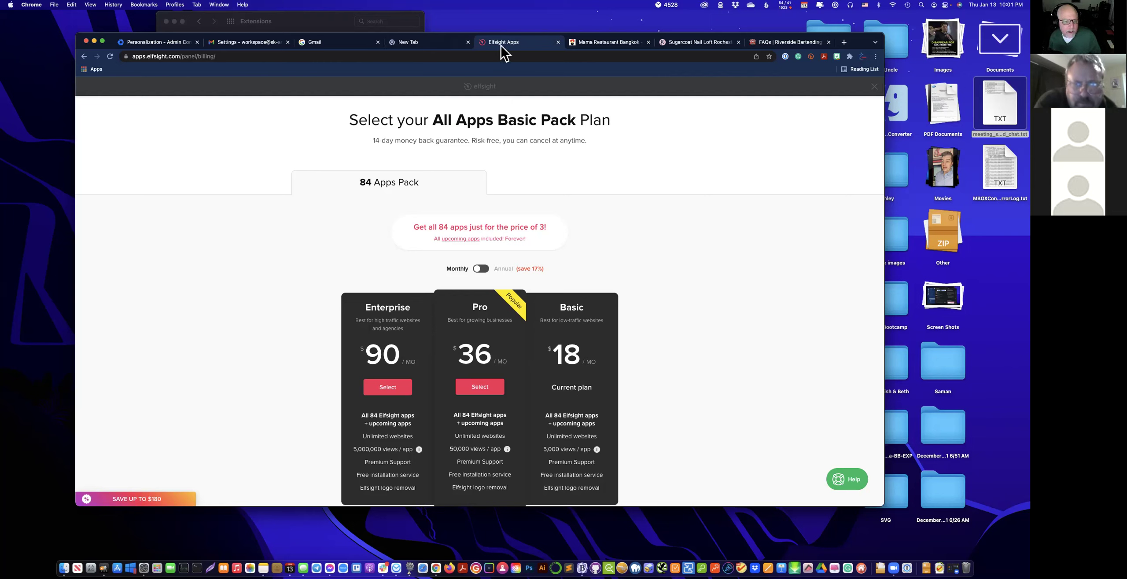
Close the plan selection, return to Applications, and browse the Explore other applications catalogue.
left_click(873, 87)
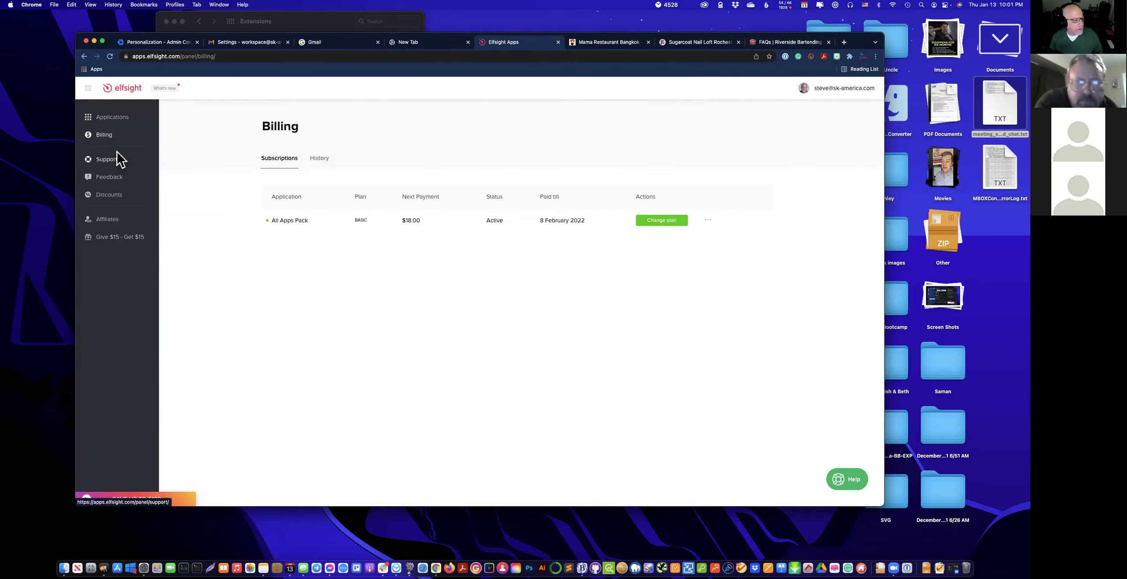
left_click(106, 123)
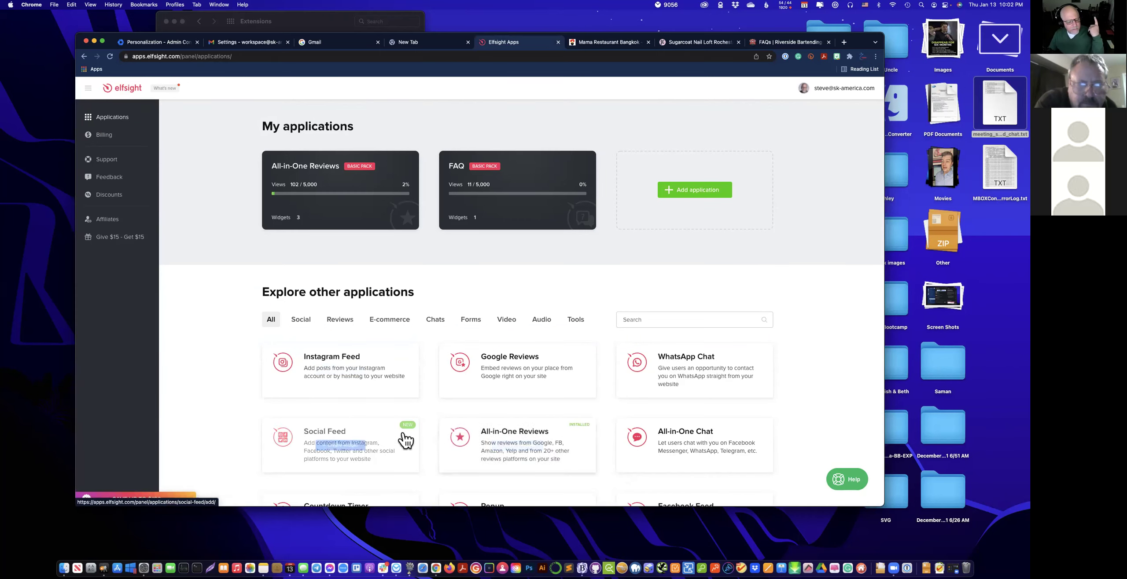
scroll(405, 440, "down", 2)
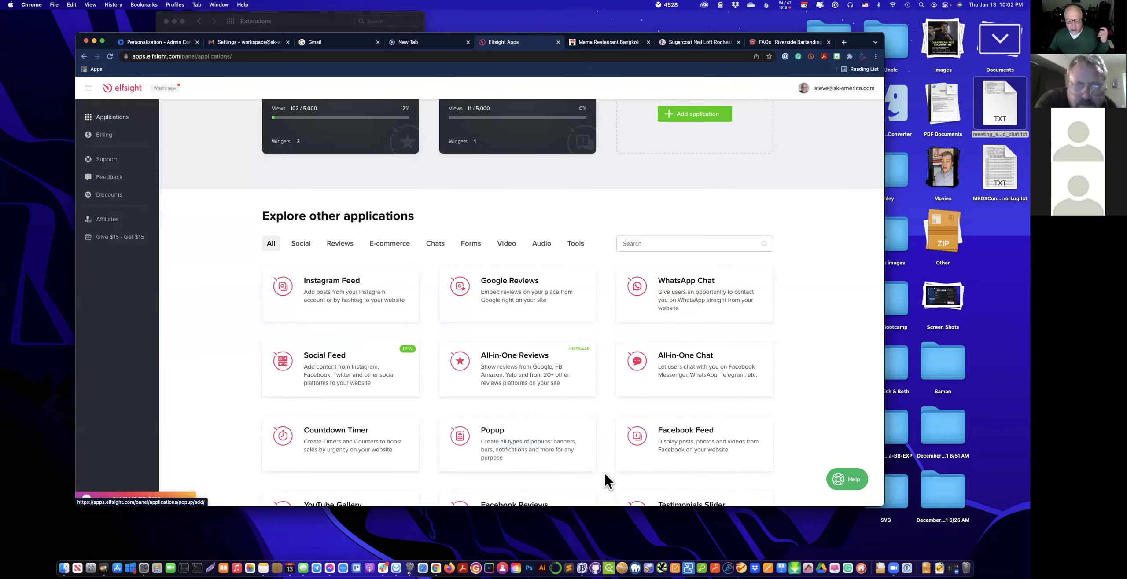
scroll(605, 475, "down", 4)
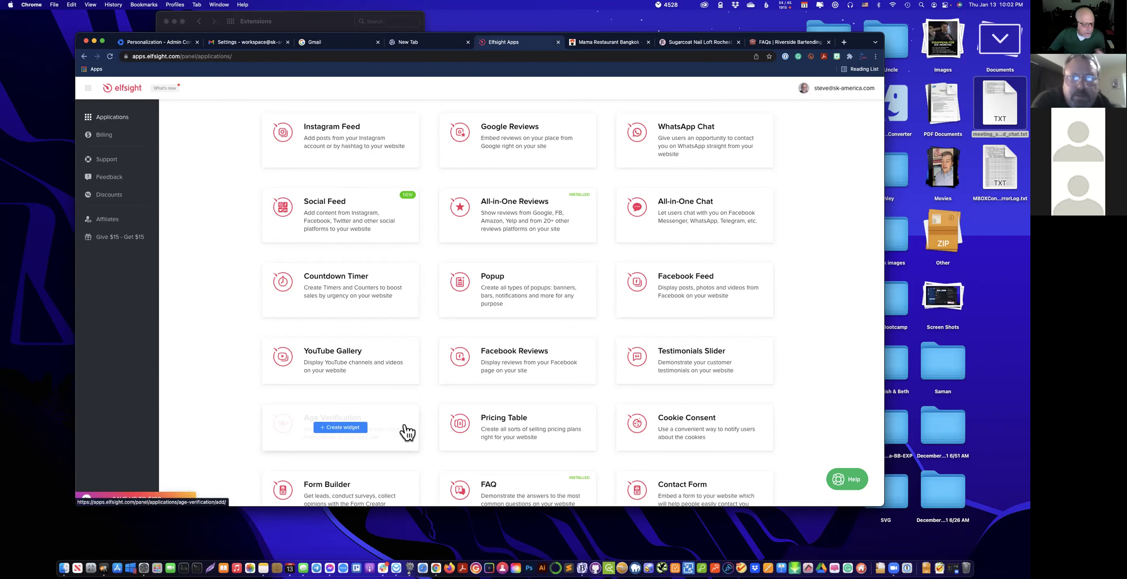
scroll(407, 432, "down", 2)
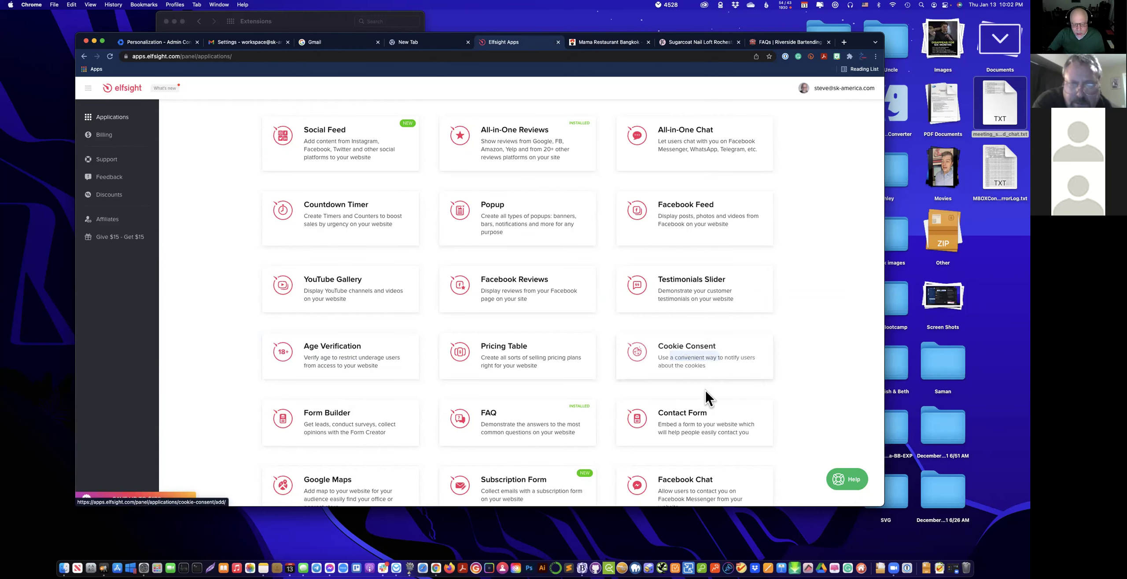
scroll(705, 390, "down", 4)
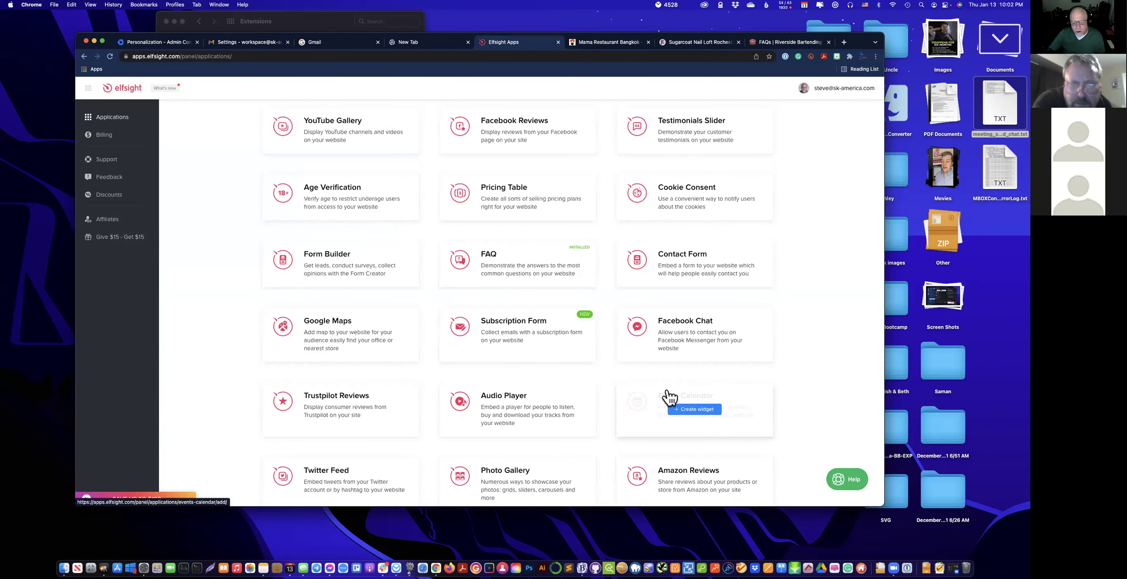
scroll(554, 434, "down", 6)
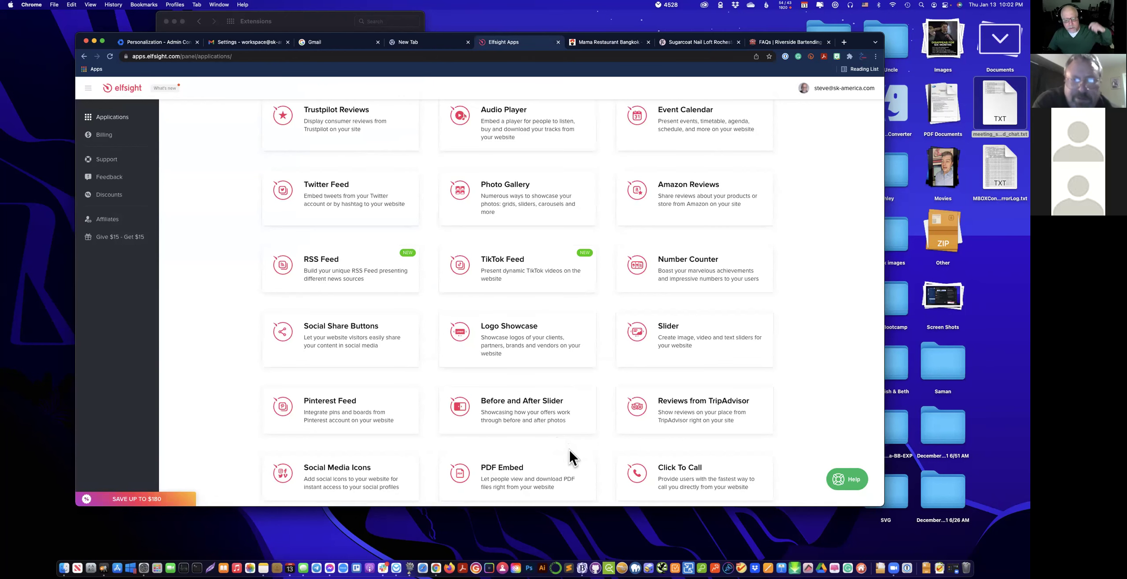
scroll(568, 455, "down", 3)
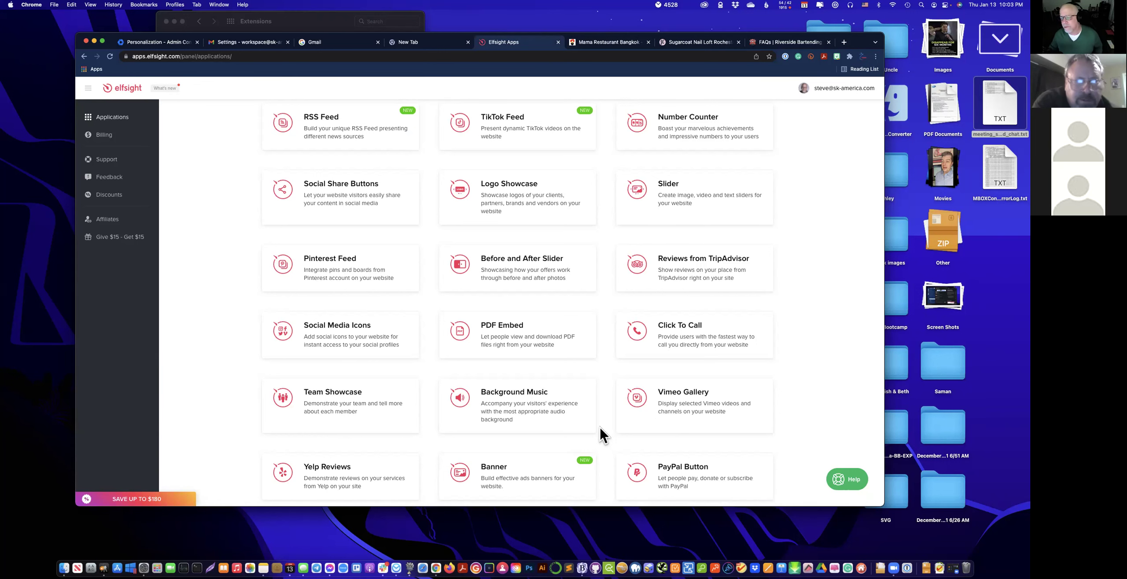
scroll(625, 409, "up", 3)
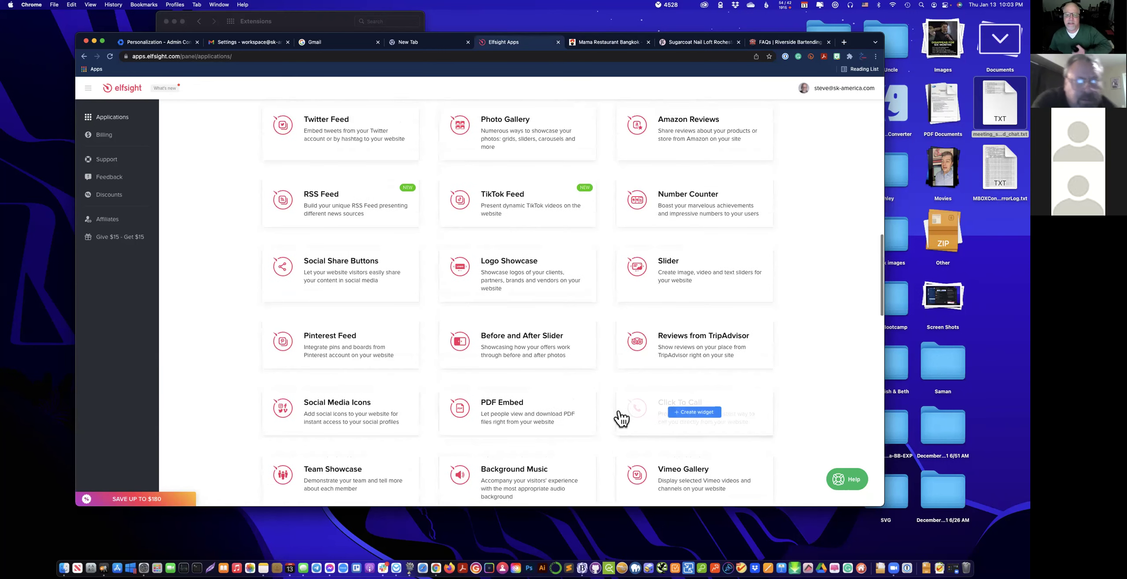
scroll(621, 419, "up", 3)
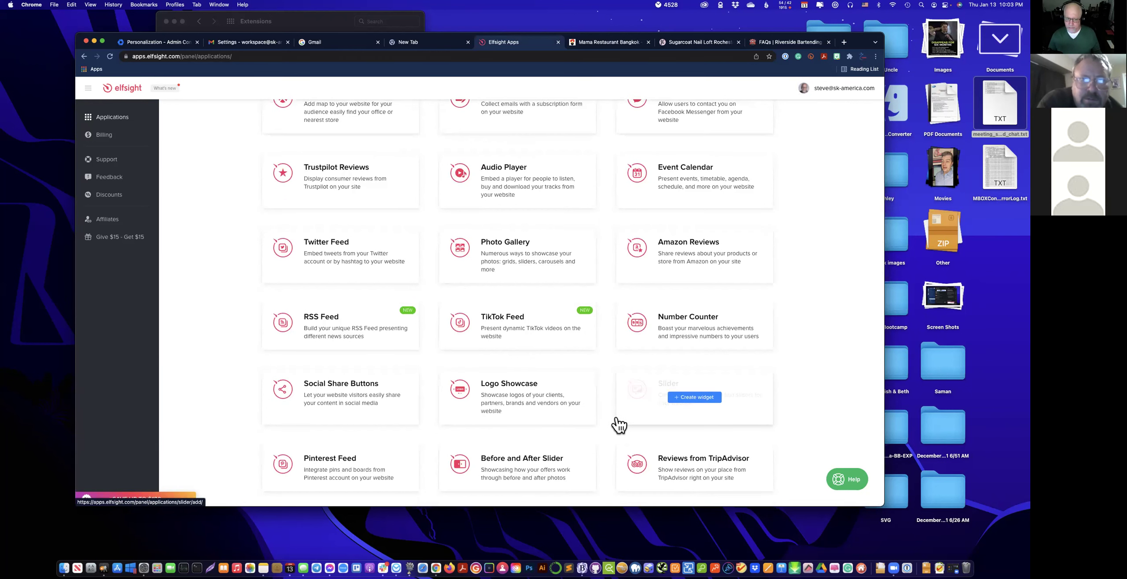
scroll(617, 423, "up", 10)
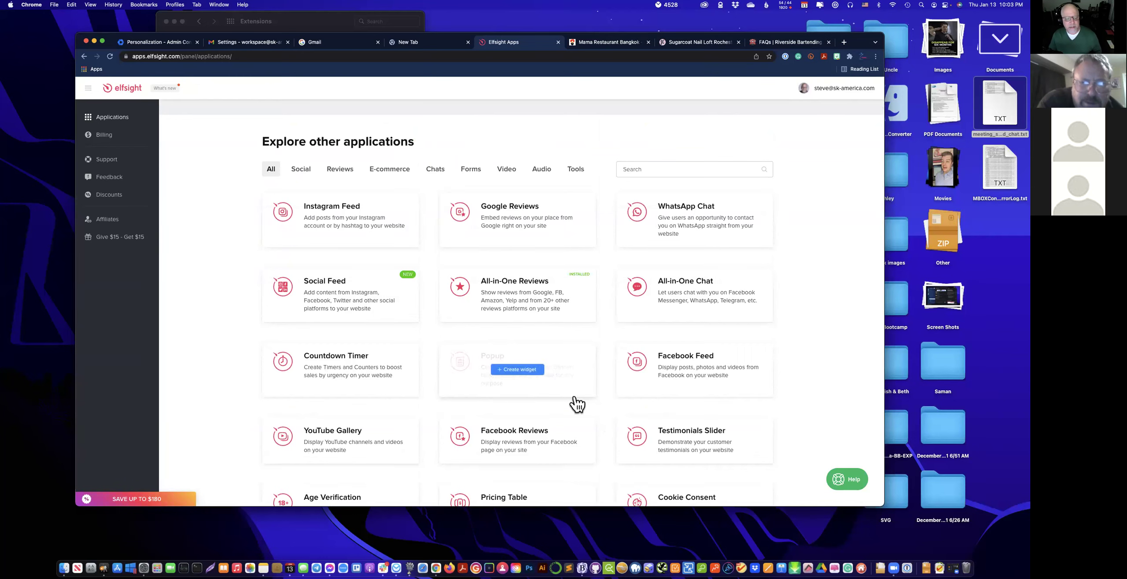
scroll(567, 410, "down", 5)
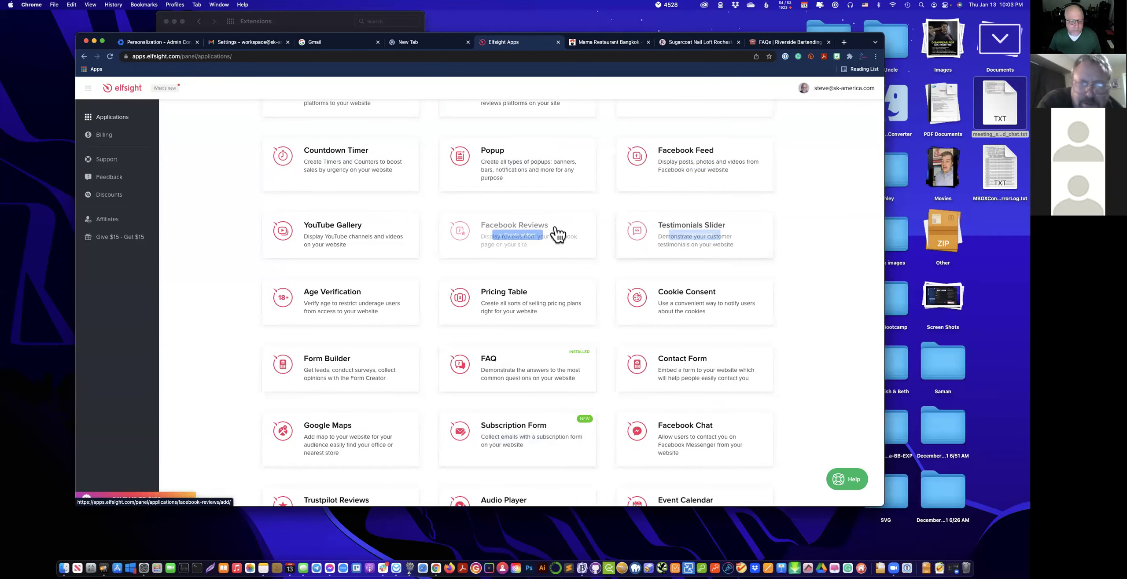
scroll(557, 313, "down", 2)
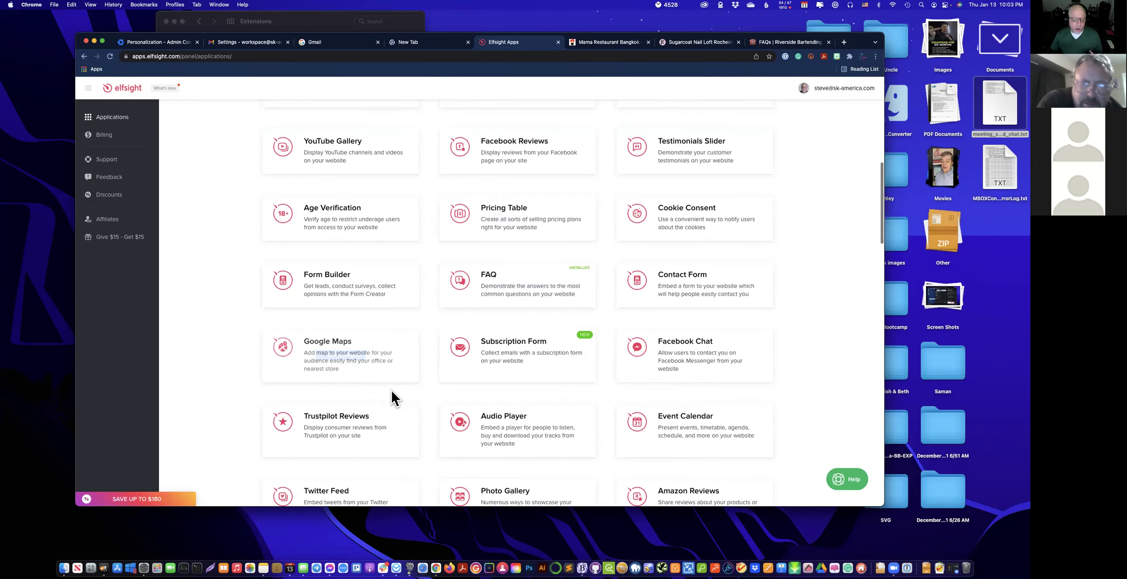
scroll(392, 397, "down", 1)
scroll(543, 396, "down", 5)
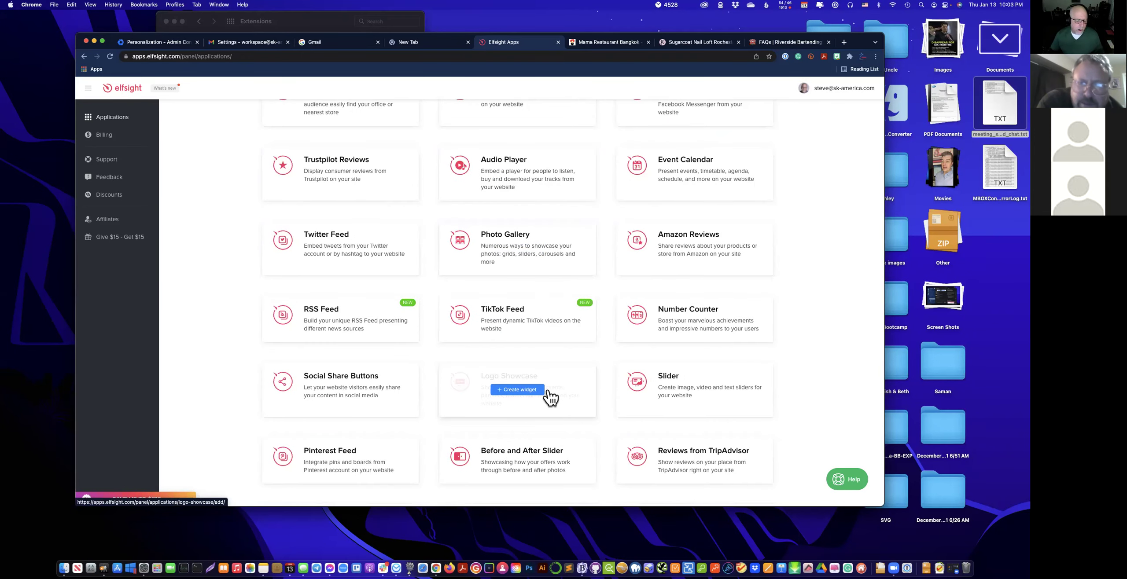
scroll(553, 396, "up", 6)
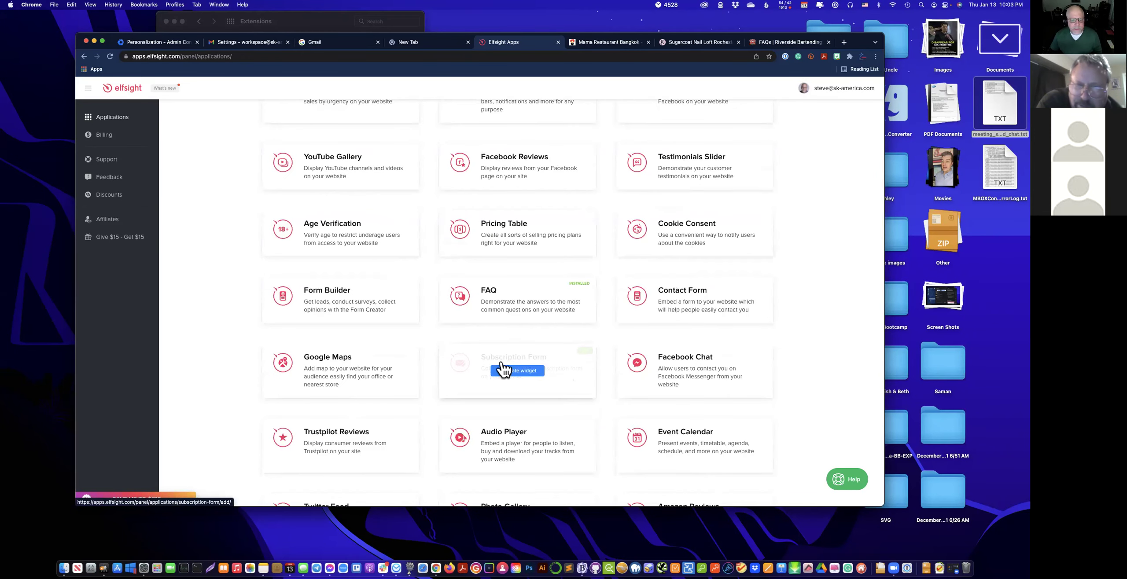
scroll(511, 400, "up", 4)
scroll(510, 406, "down", 6)
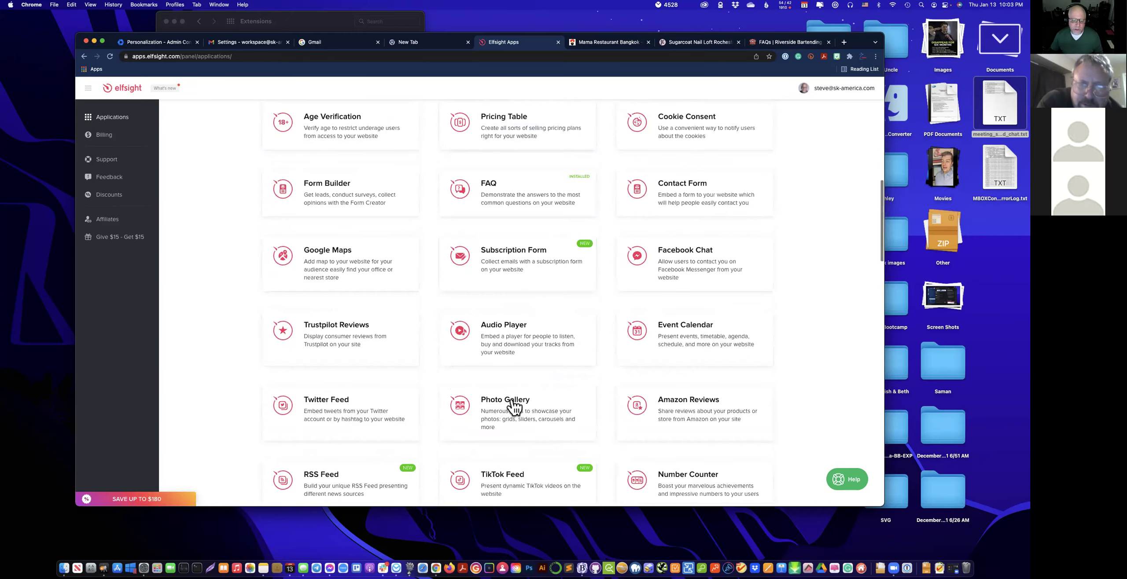
scroll(515, 405, "up", 8)
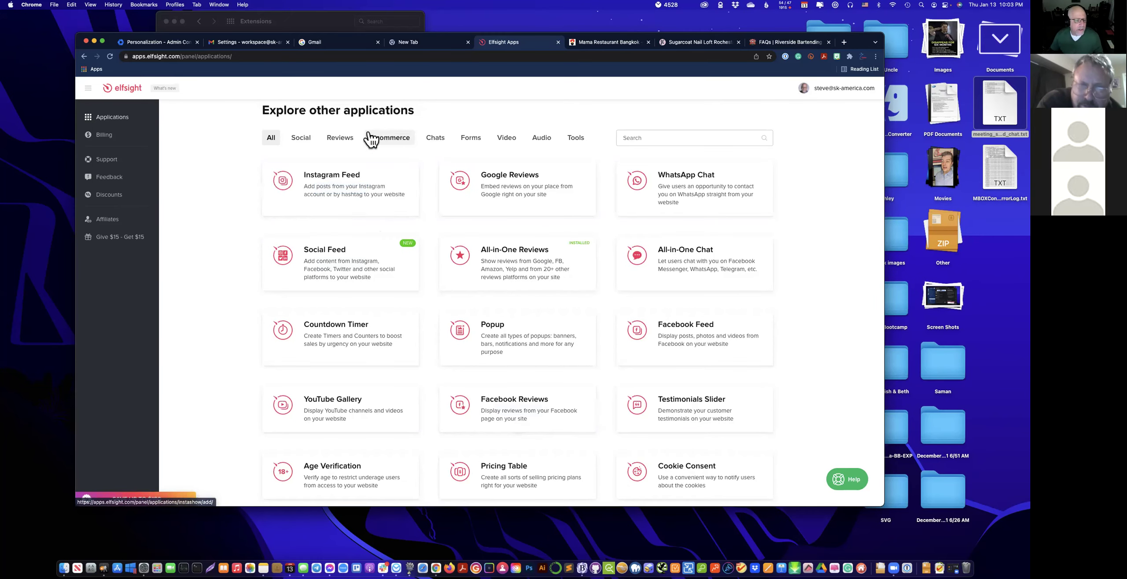
left_click(346, 145)
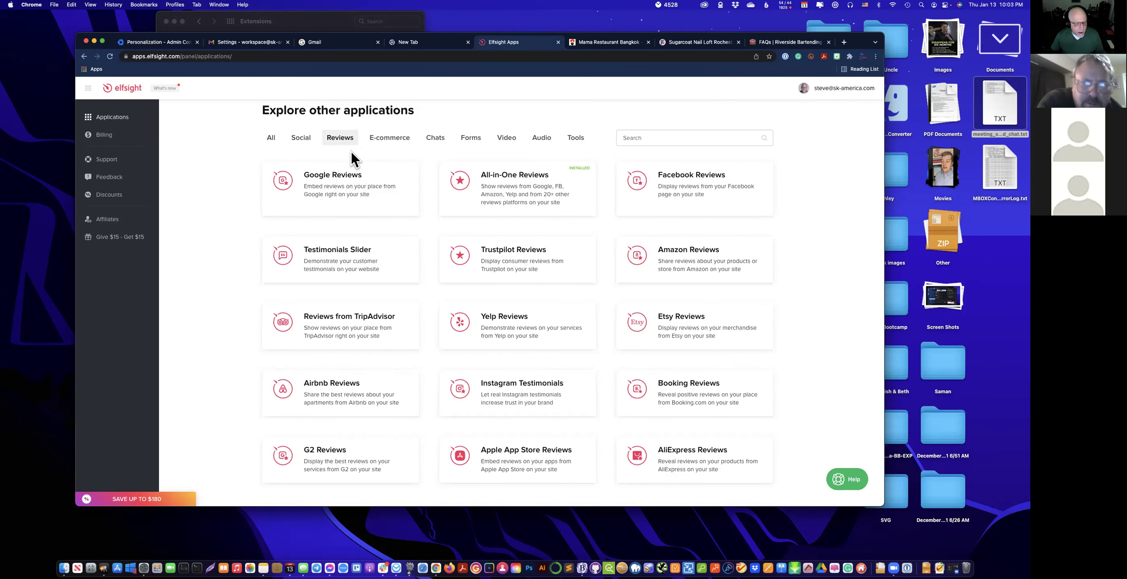
mouse_move(507, 210)
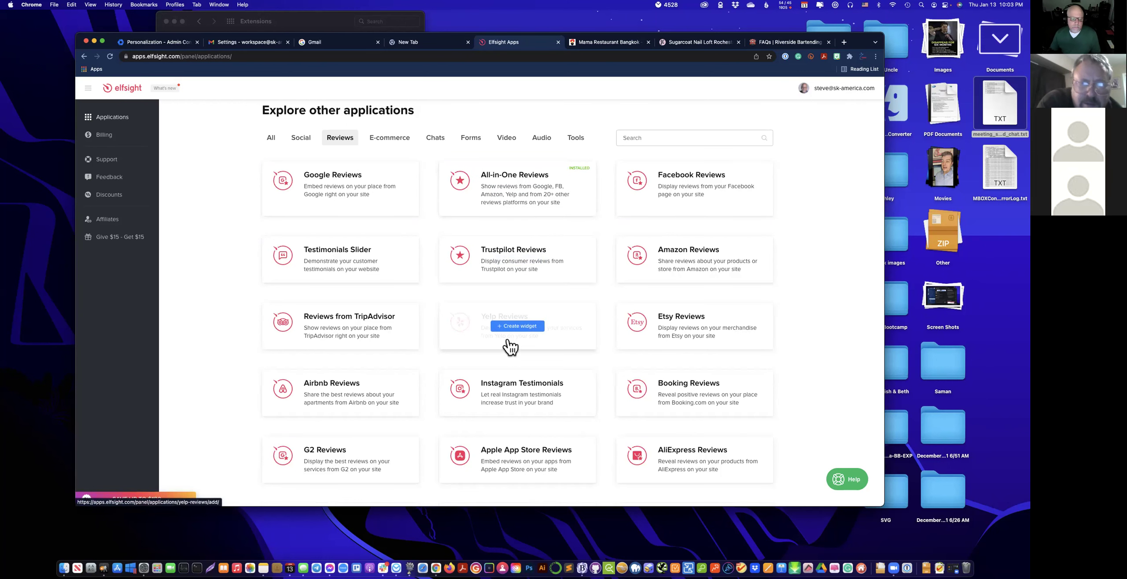
scroll(508, 352, "down", 2)
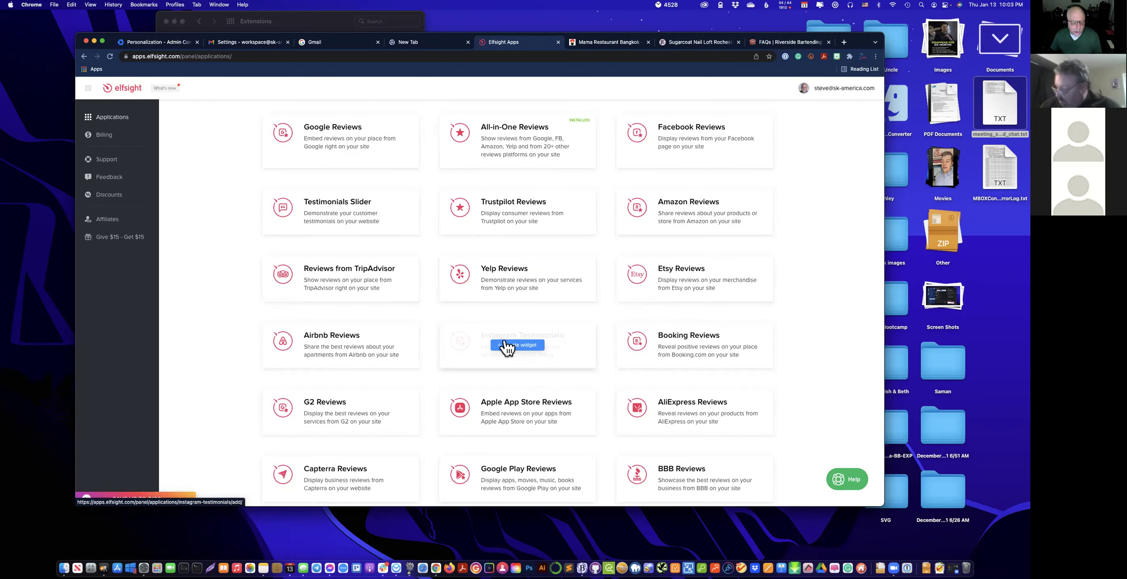
scroll(508, 348, "down", 3)
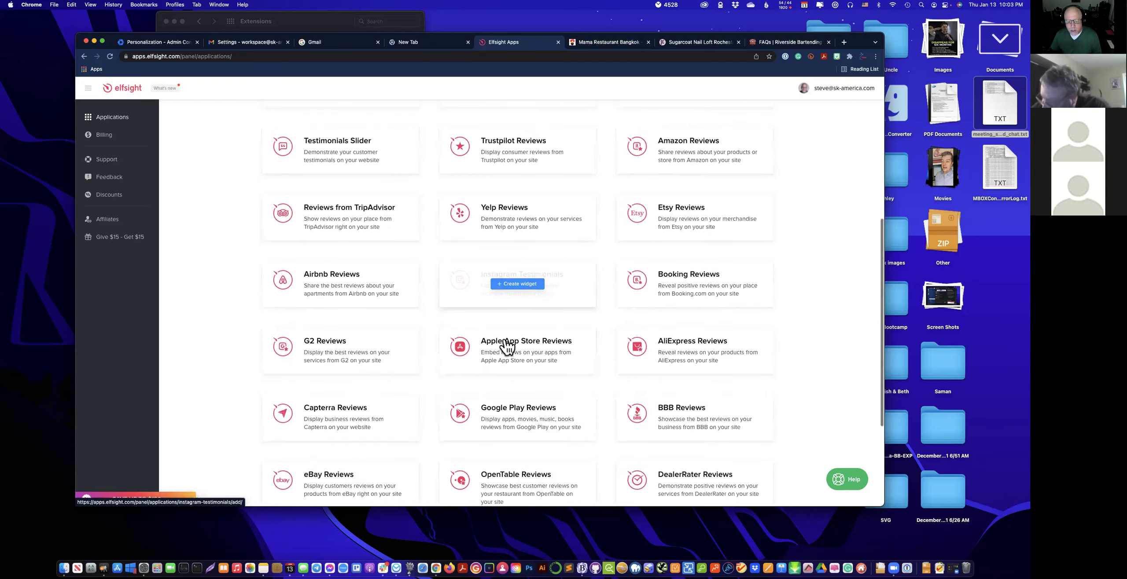
scroll(507, 347, "down", 6)
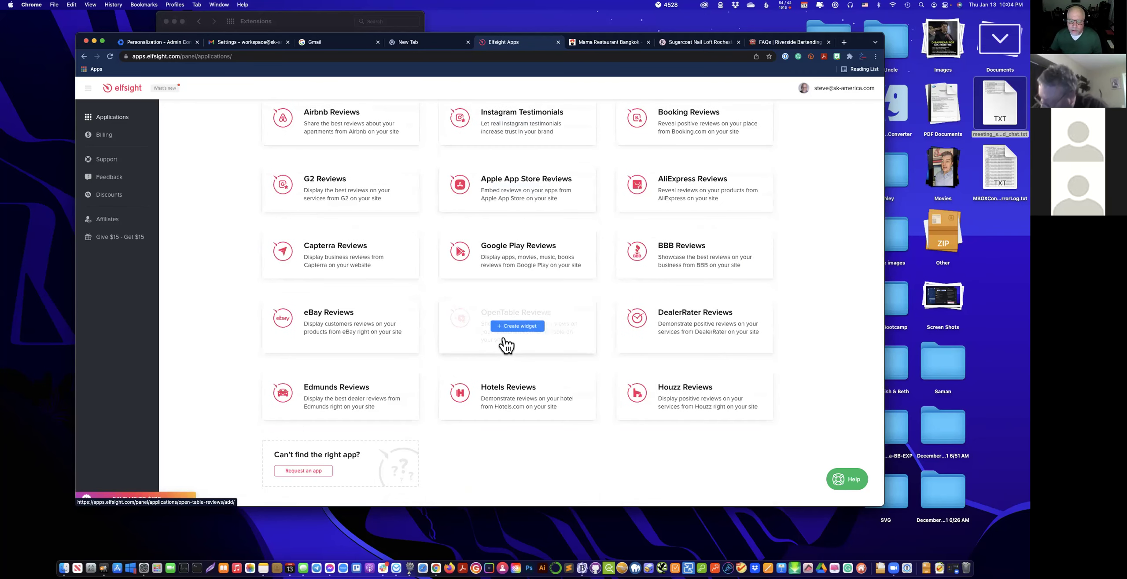
scroll(505, 346, "up", 15)
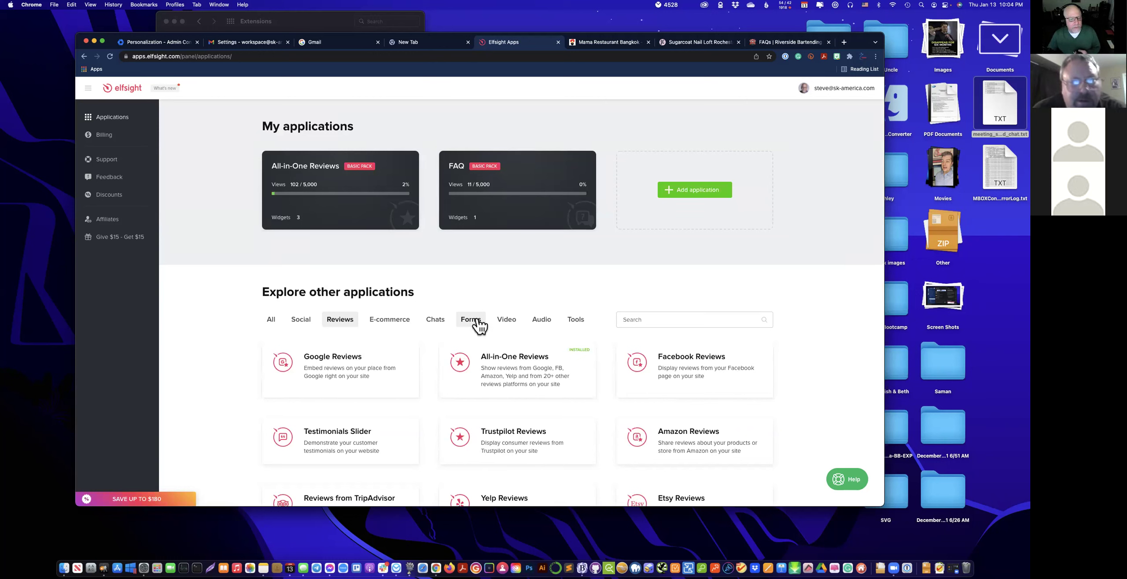
Open All-in-One Reviews statistics: 744 views from mamarestaurantbangkok.com, about 1464 estimated monthly views.
mouse_move(377, 224)
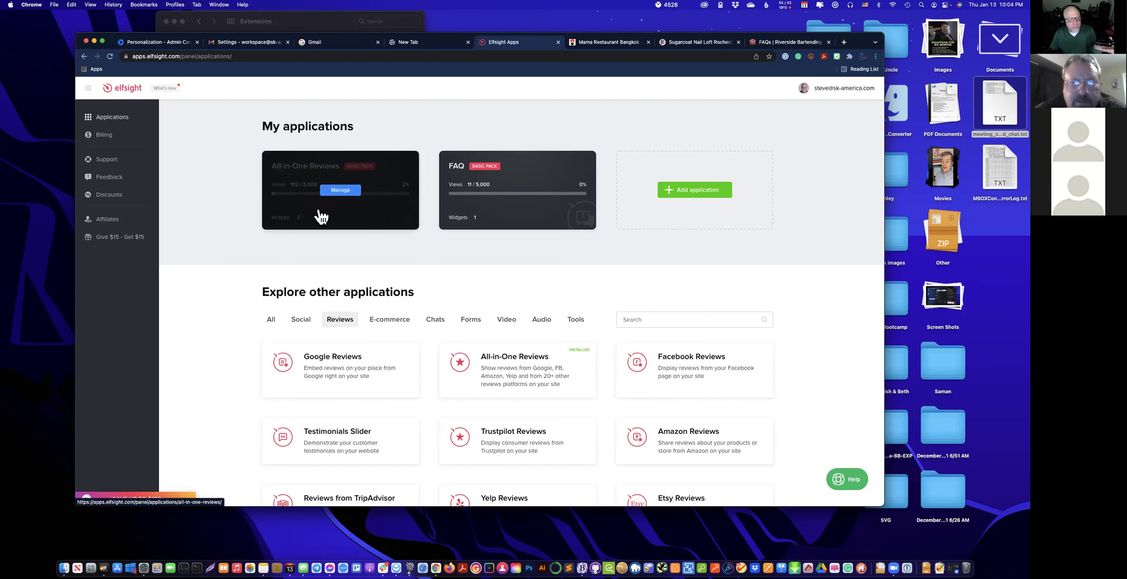
left_click(329, 219)
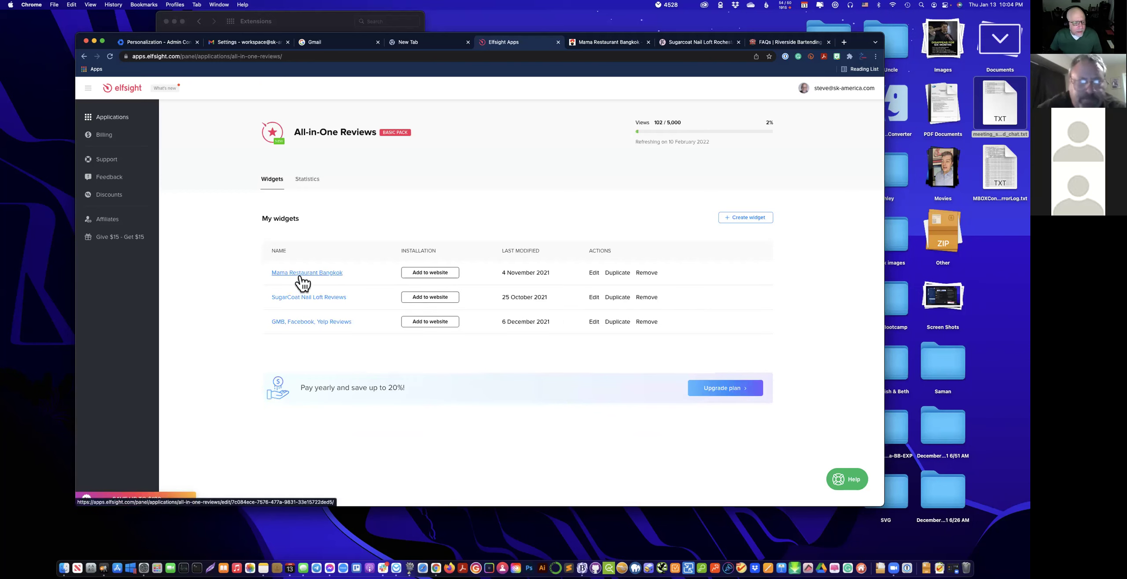
left_click(305, 184)
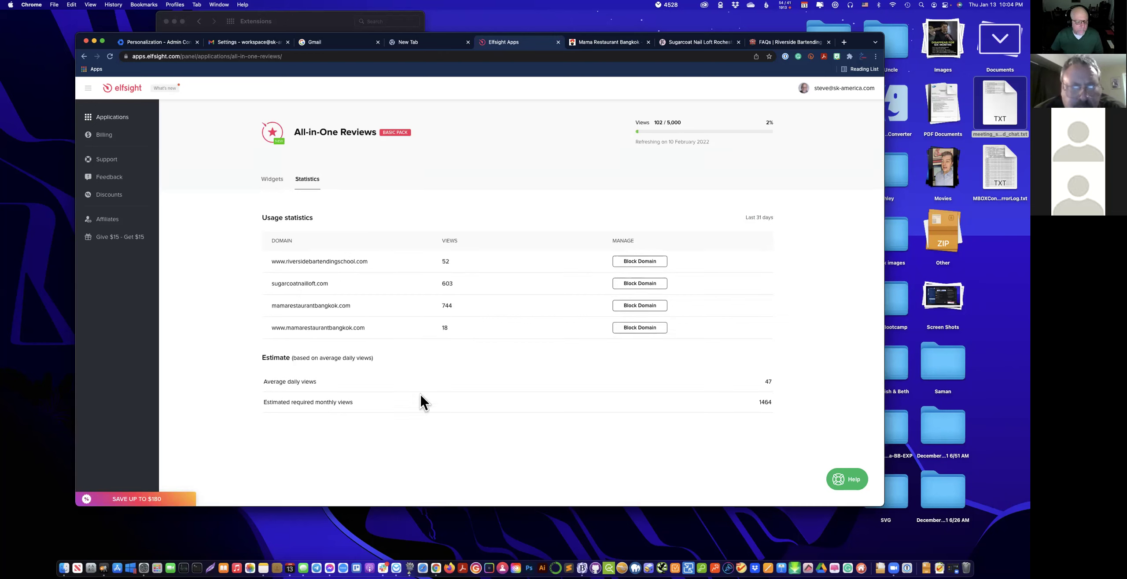
left_click_drag(263, 401, 876, 425)
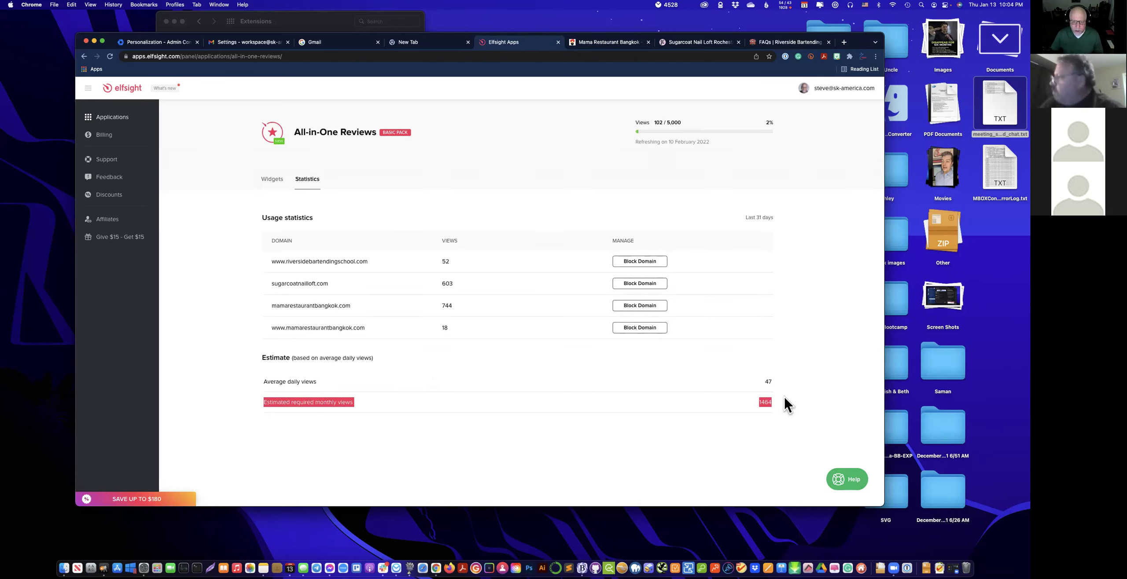
left_click_drag(684, 122, 656, 122)
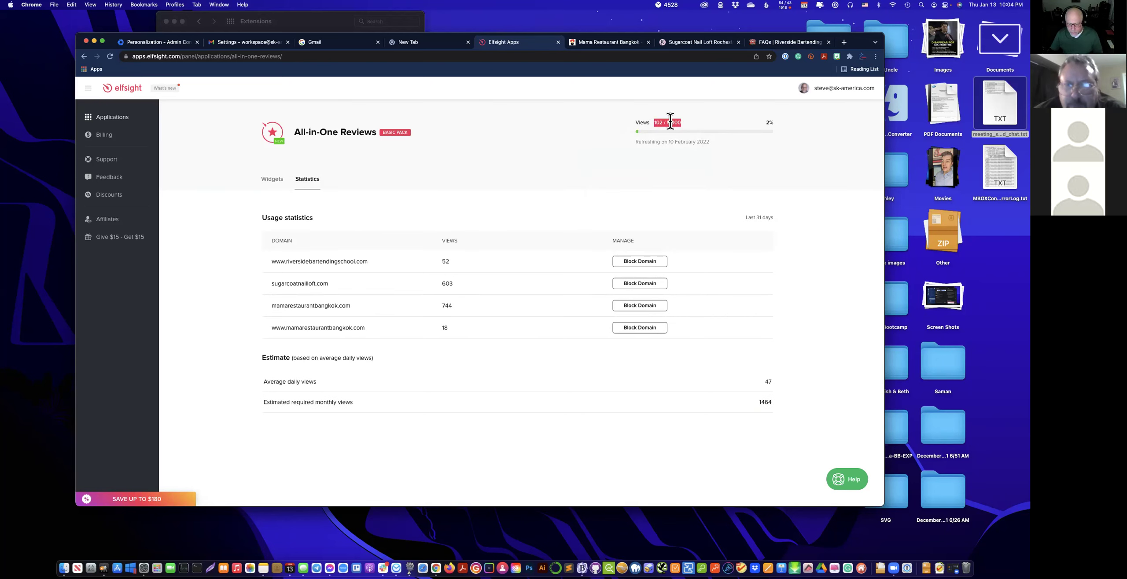
left_click_drag(755, 403, 788, 405)
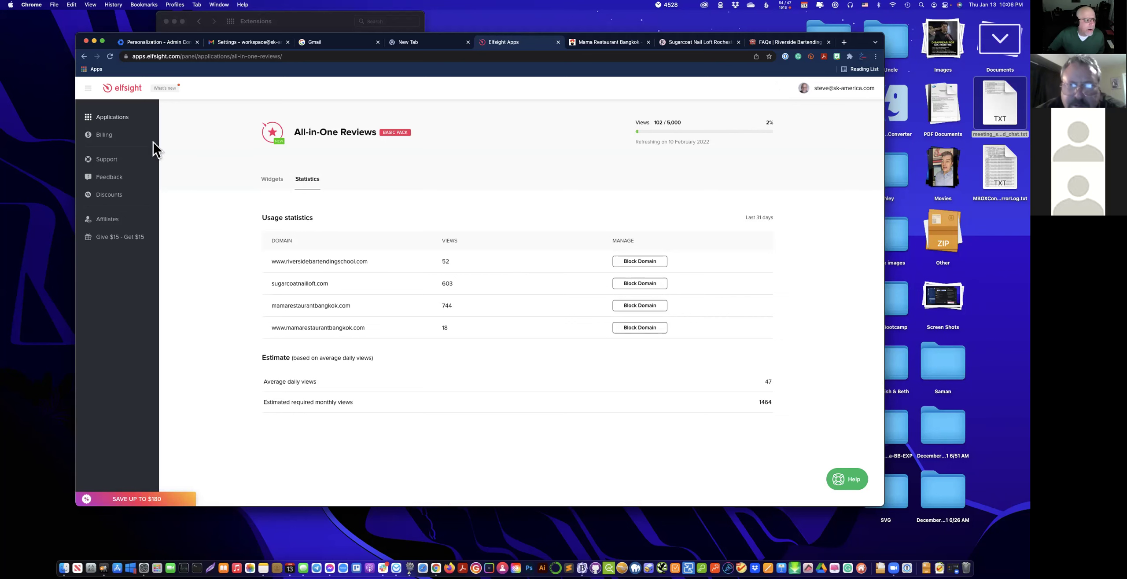
Return to Applications and scroll the app catalogue down to Hotels Reviews, VK Feed and Button.
left_click(123, 119)
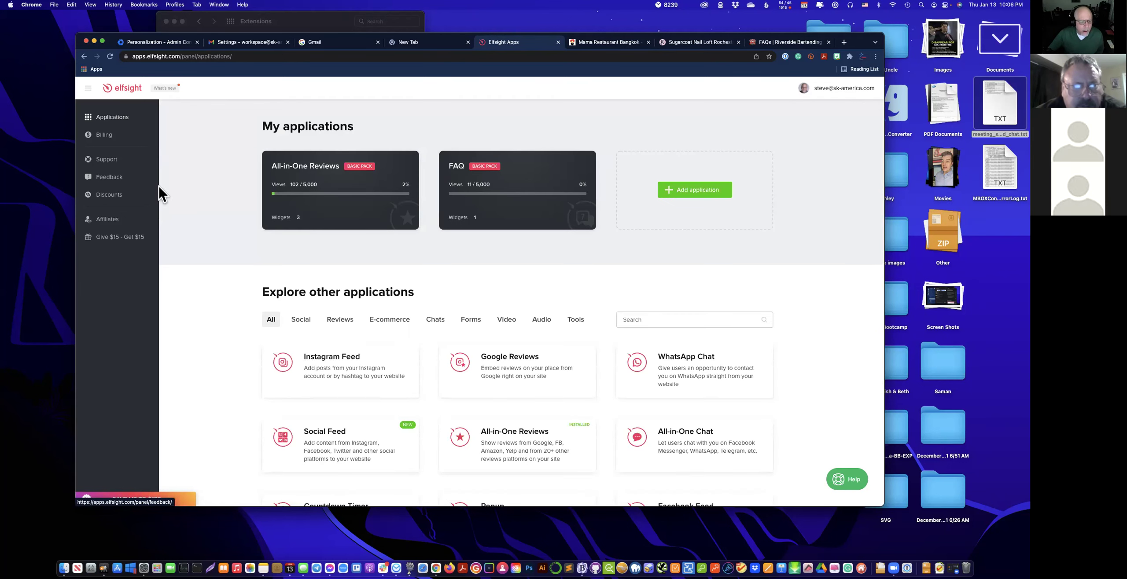
mouse_move(440, 391)
scroll(563, 371, "down", 5)
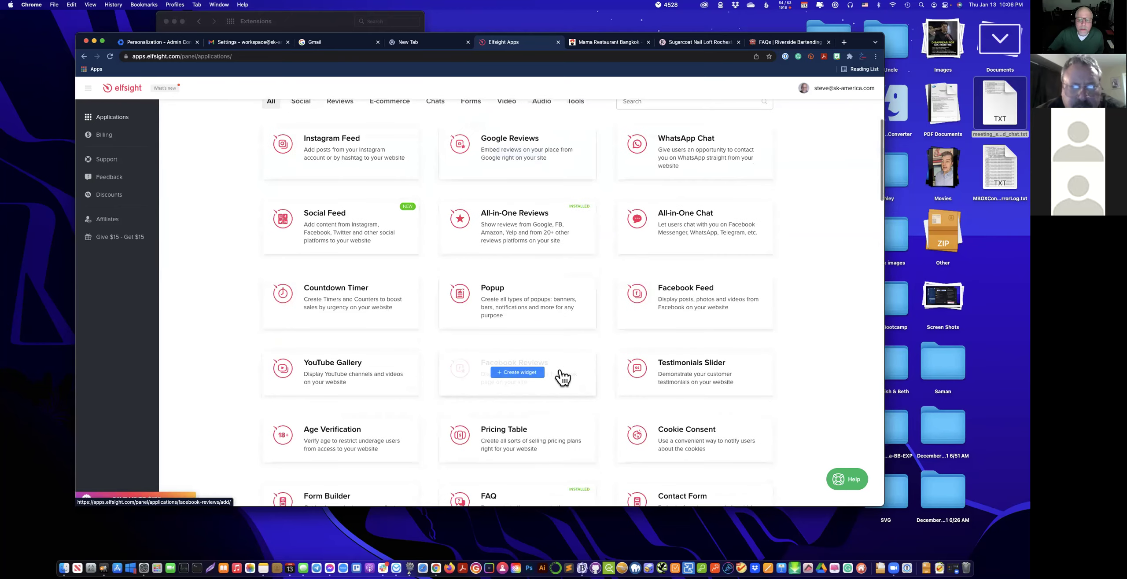
scroll(563, 383, "down", 8)
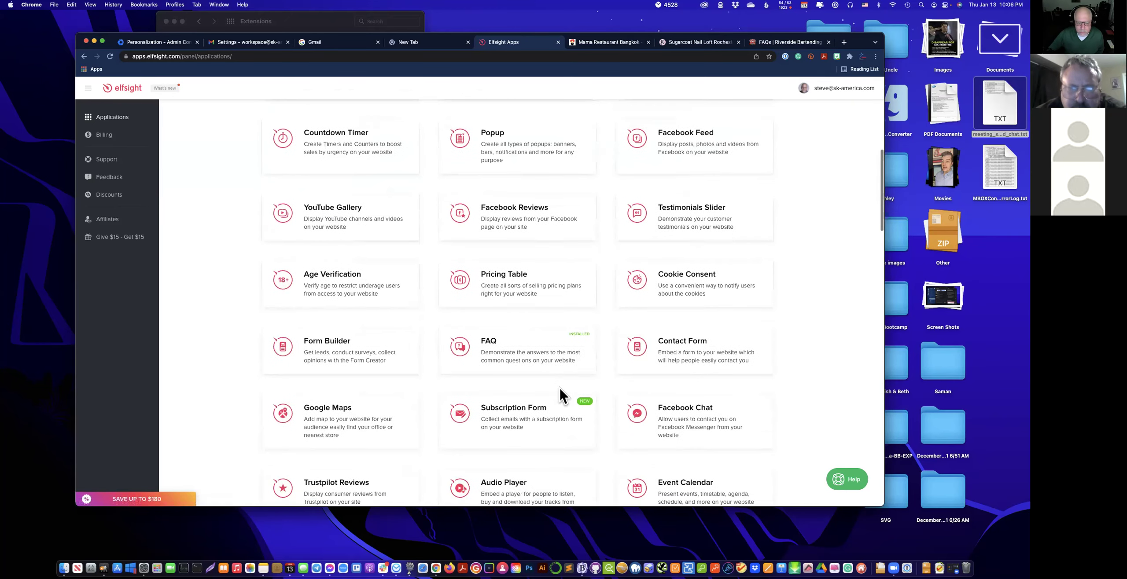
scroll(563, 394, "down", 4)
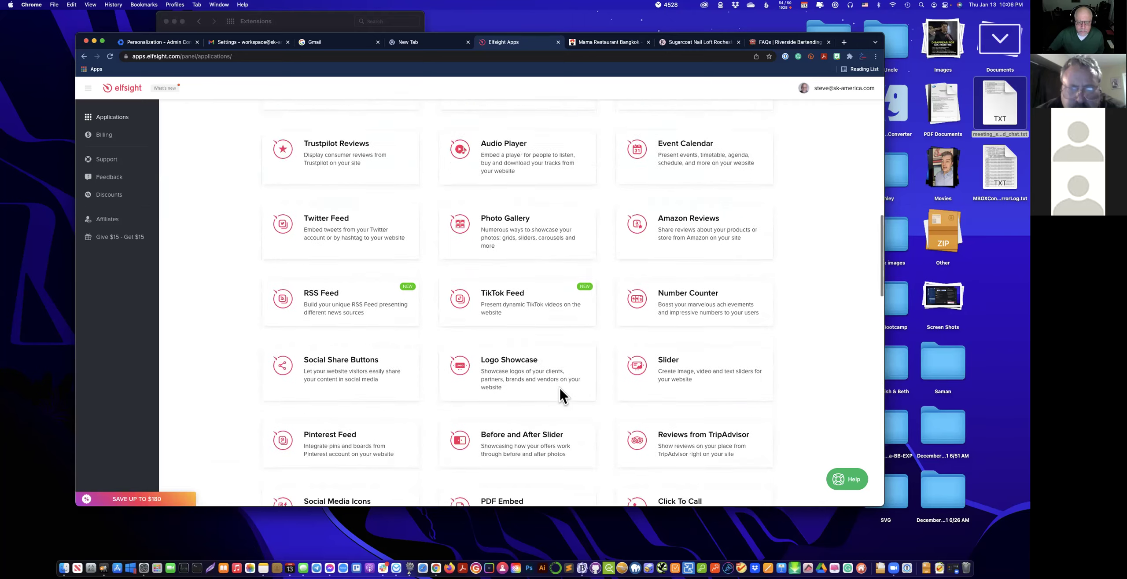
scroll(562, 396, "down", 3)
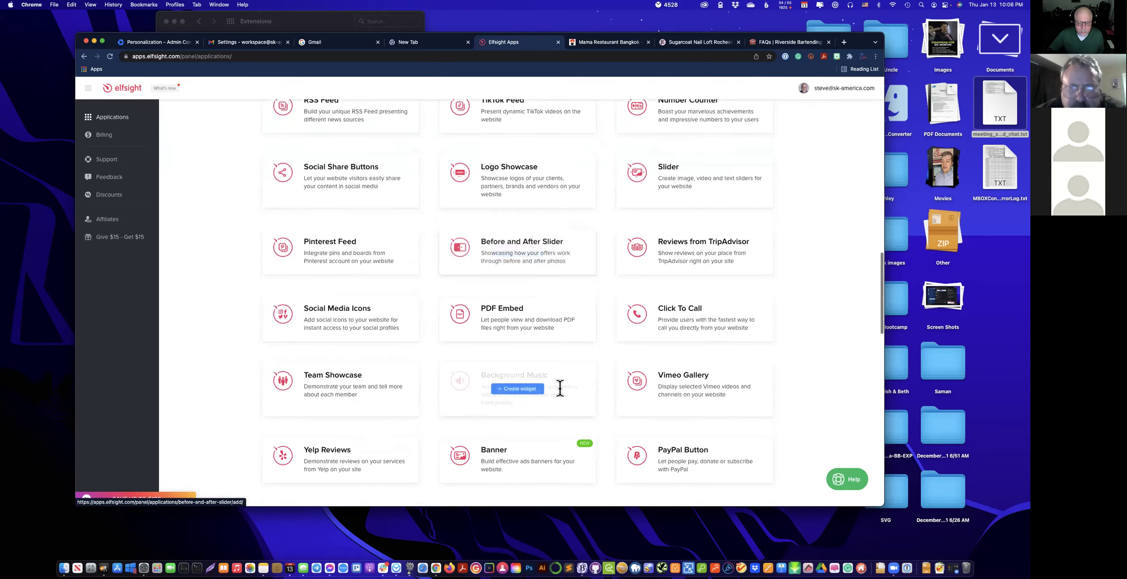
scroll(563, 396, "down", 3)
scroll(563, 395, "down", 3)
scroll(563, 395, "down", 2)
scroll(563, 395, "down", 3)
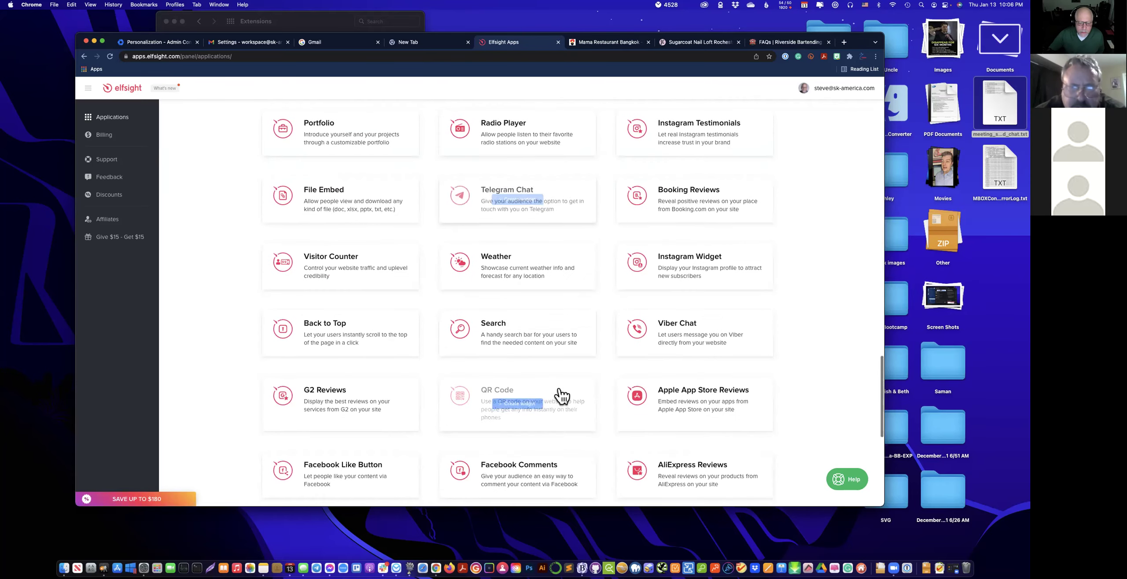
scroll(562, 396, "down", 3)
scroll(563, 395, "down", 3)
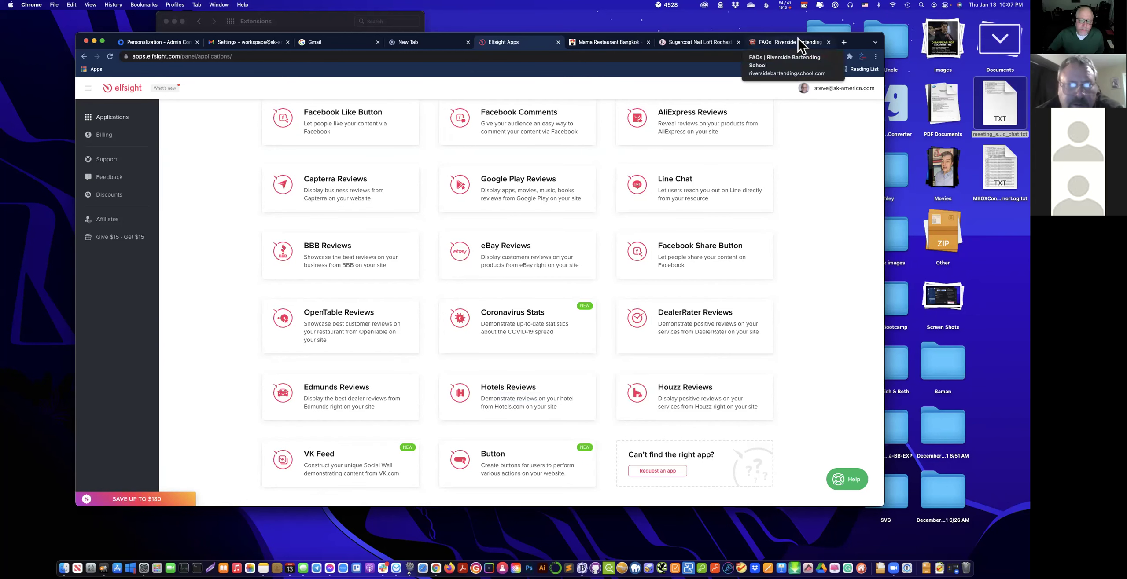
left_click_drag(858, 41, 875, 58)
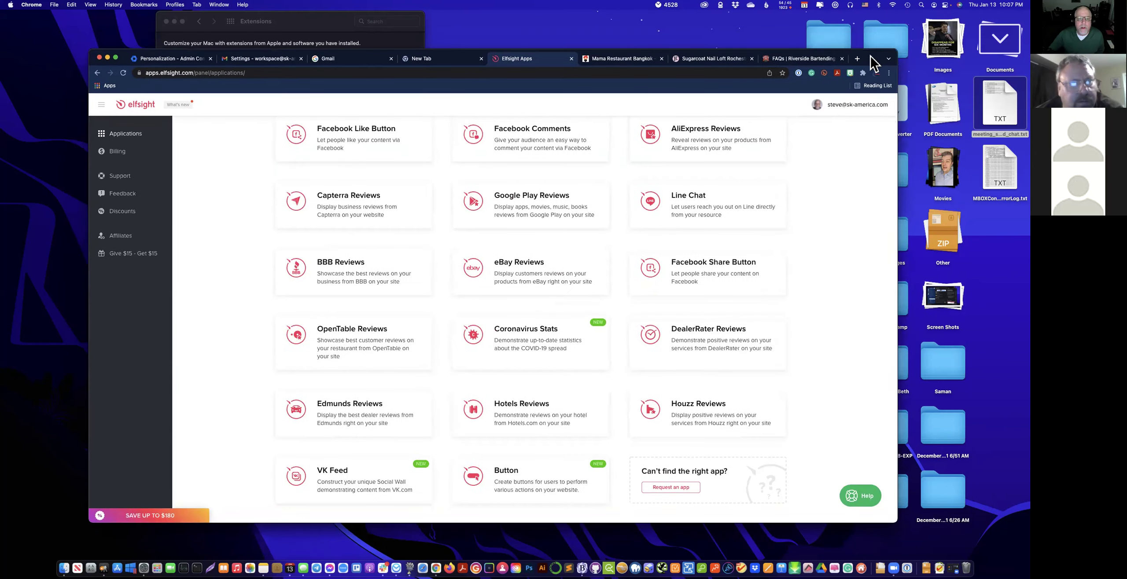
On the Riverside Bartending FAQs tab, replace faqs/ with wp-admin in the address to reach the WordPress login.
left_click(807, 62)
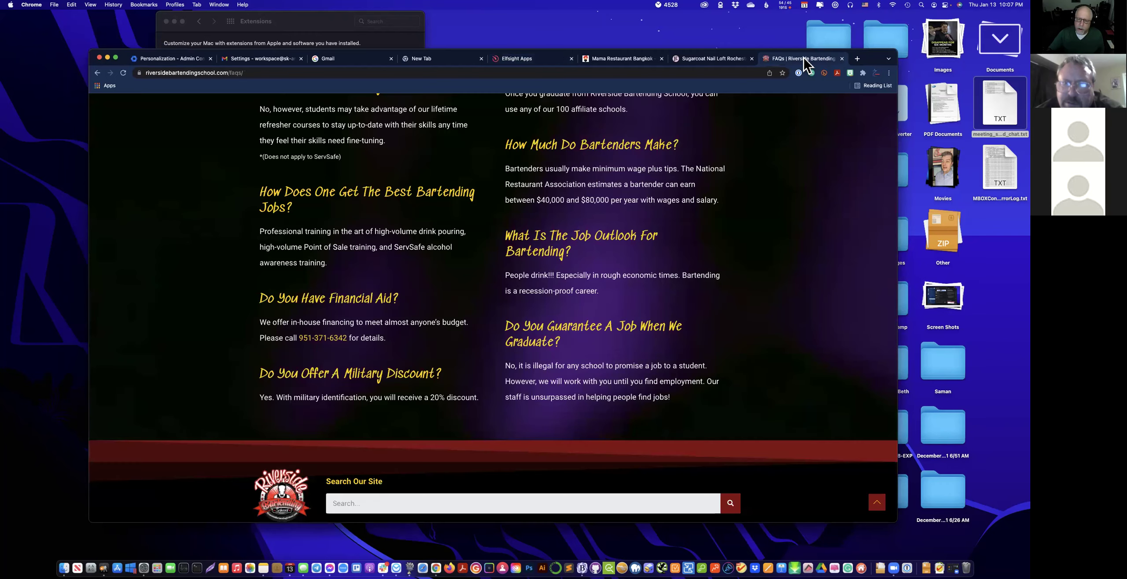
left_click(299, 73)
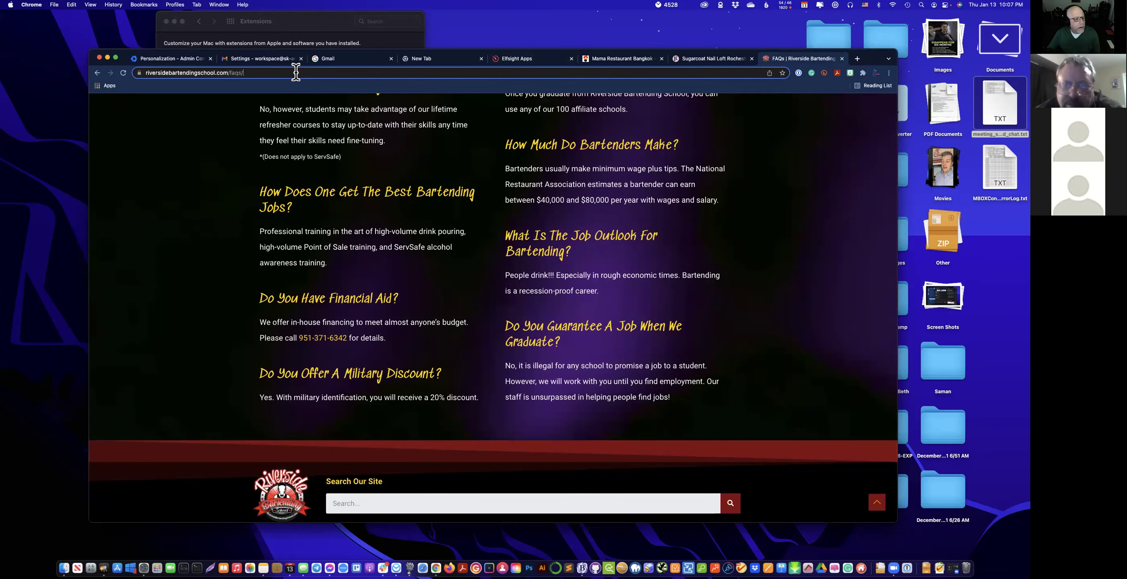
left_click(298, 73)
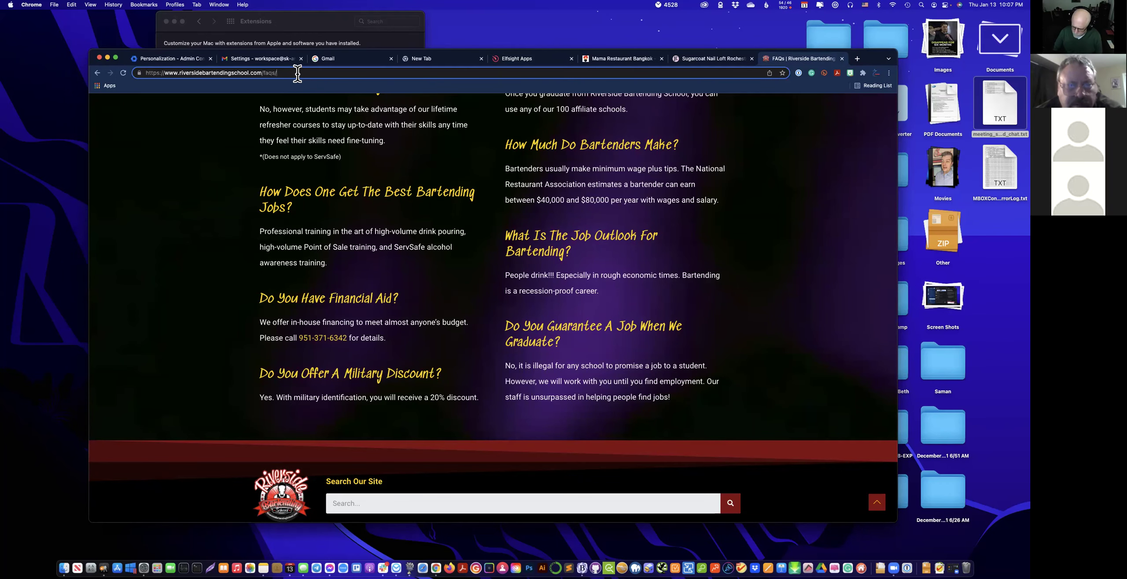
key("BackSpace")
key("BackSpace")
key("BackSpace")
key("BackSpace")
key("BackSpace")
type("w")
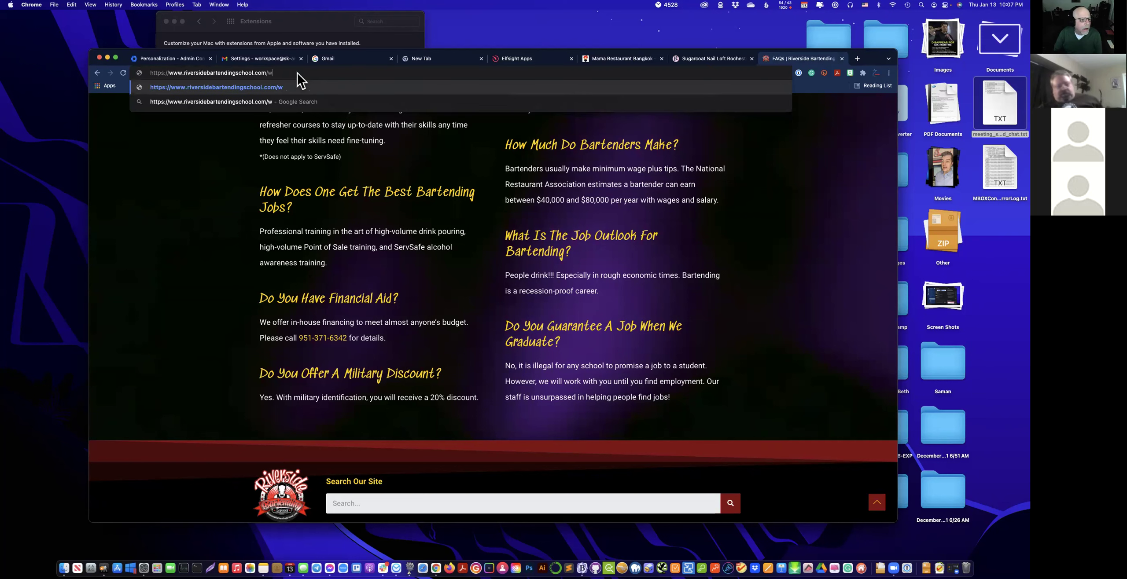
type("p-adin")
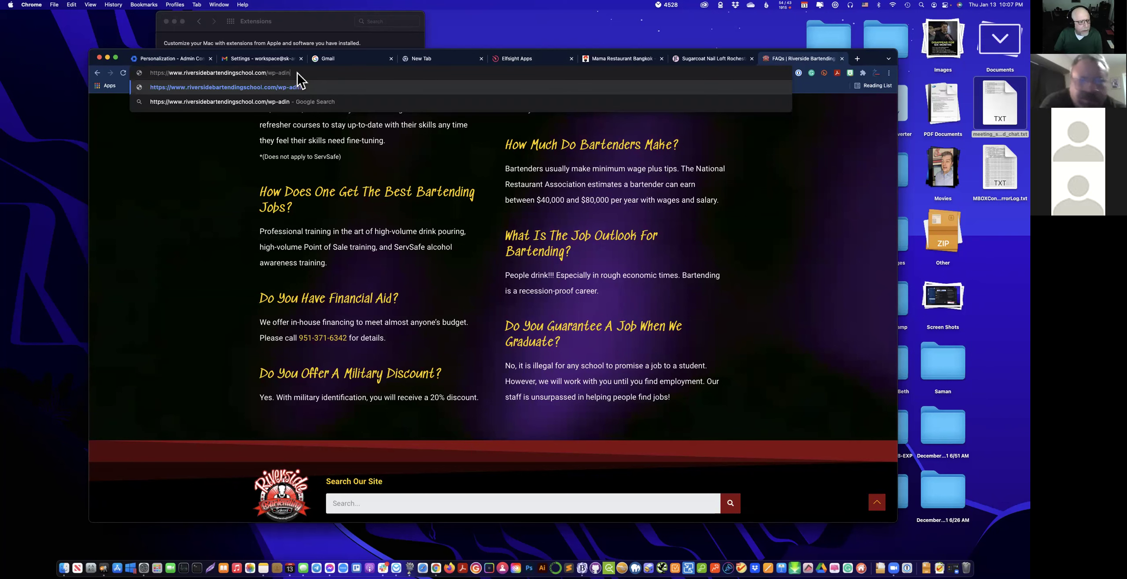
key("BackSpace")
key("BackSpace")
type("min")
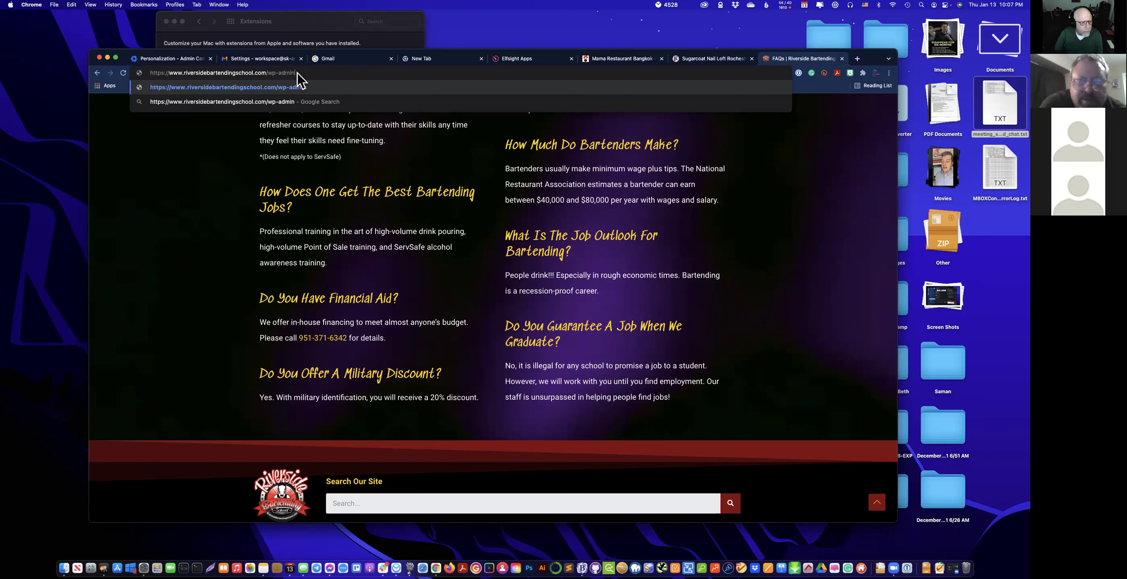
key("Return")
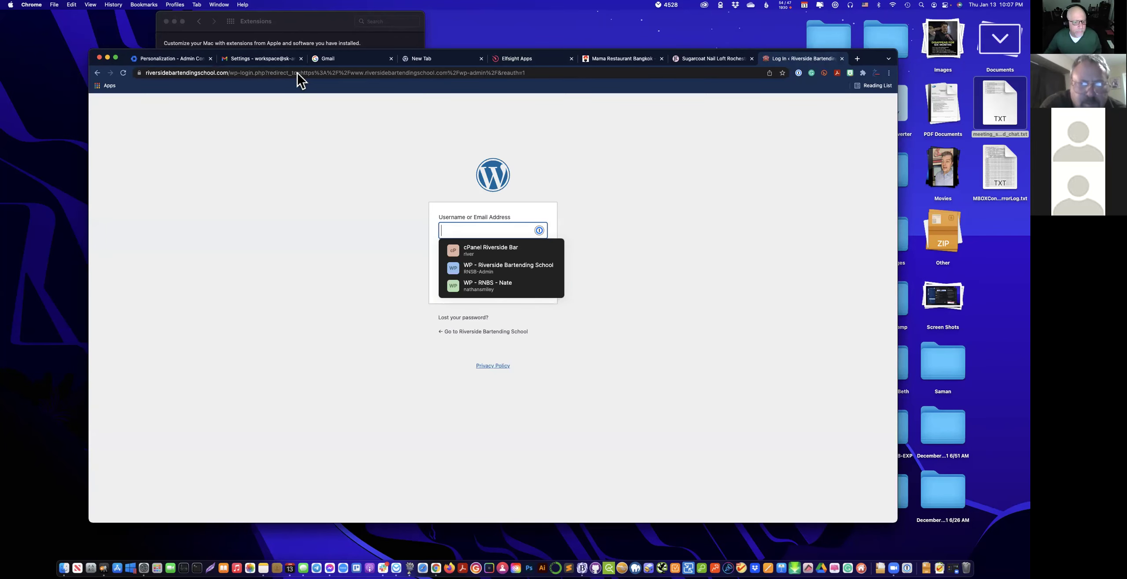
Sign in to the Riverside Bartending School WordPress admin with the saved 1Password login.
left_click(507, 268)
left_click(533, 285)
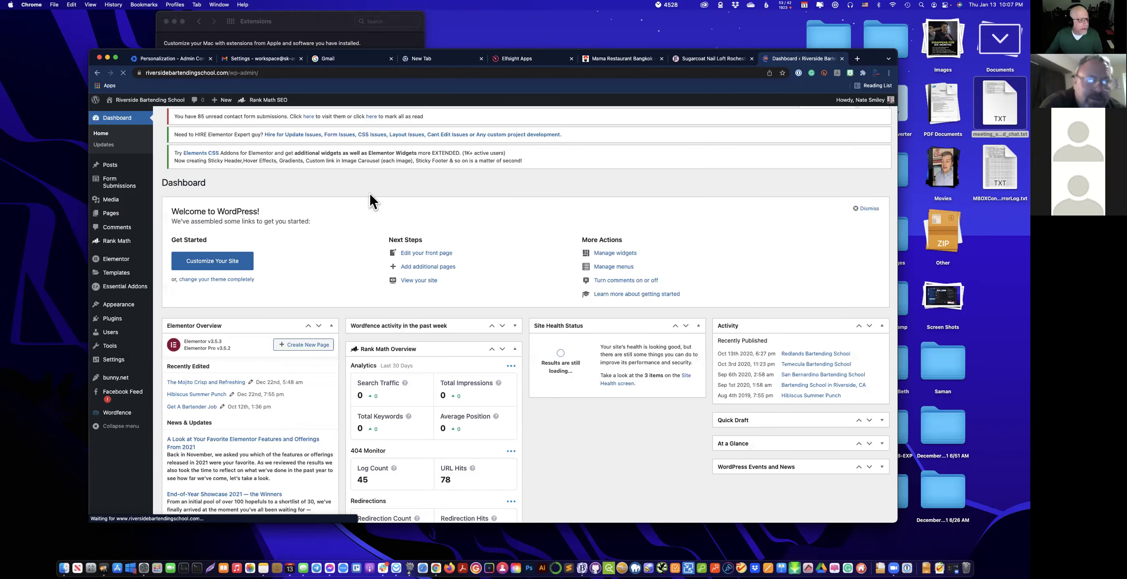
mouse_move(97, 262)
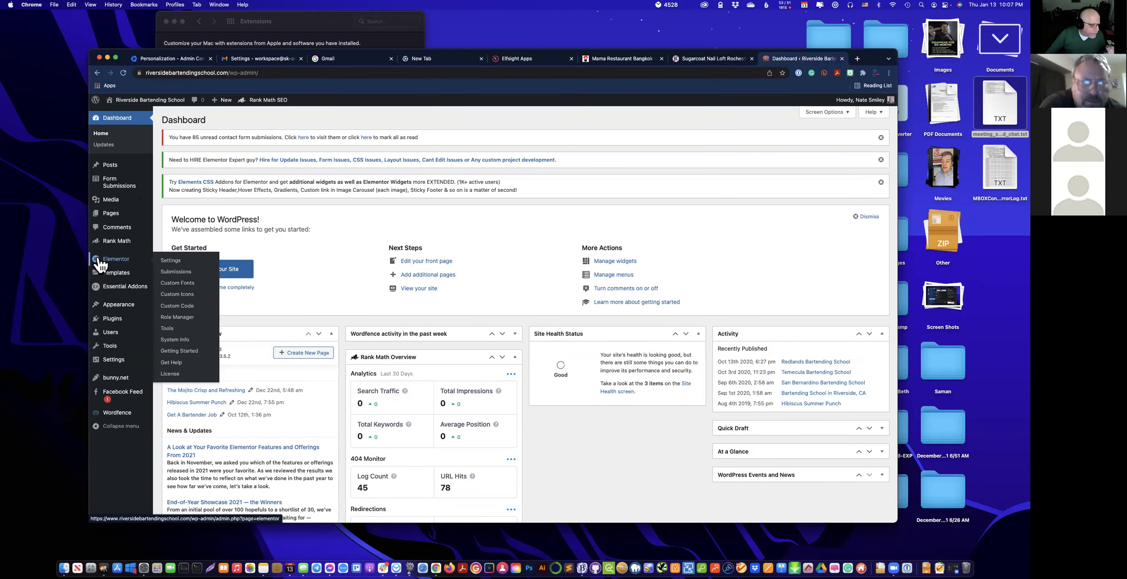
mouse_move(121, 396)
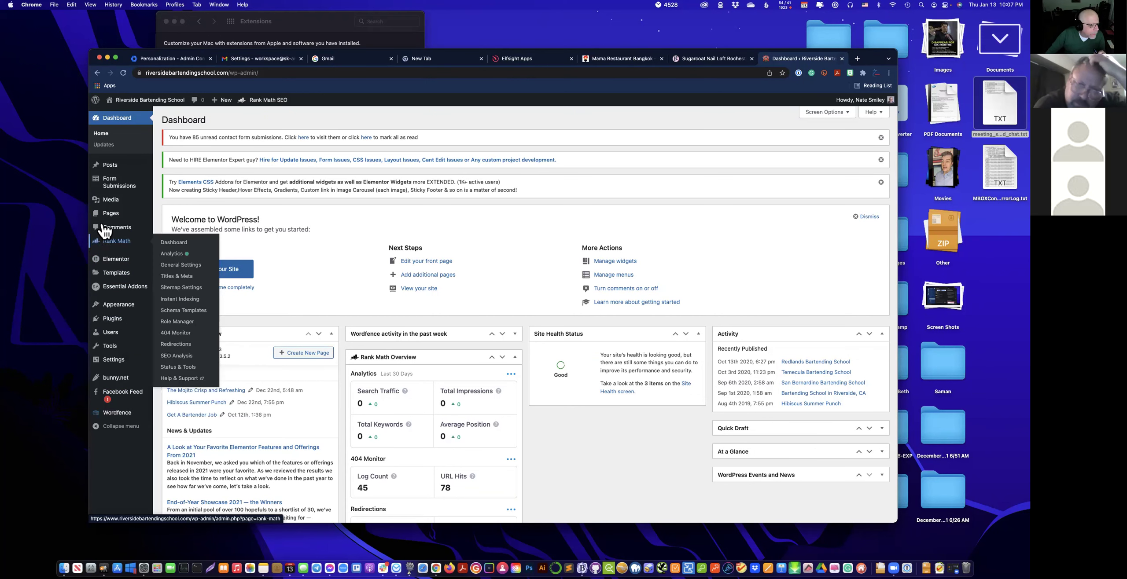
mouse_move(108, 214)
left_click(175, 216)
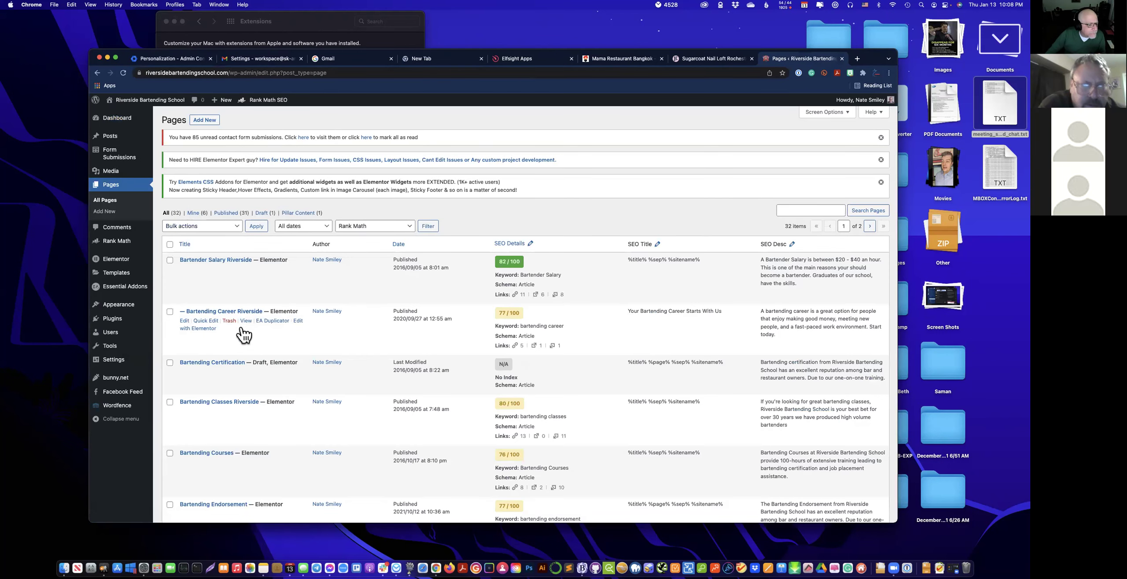
scroll(243, 340, "down", 5)
scroll(243, 340, "down", 6)
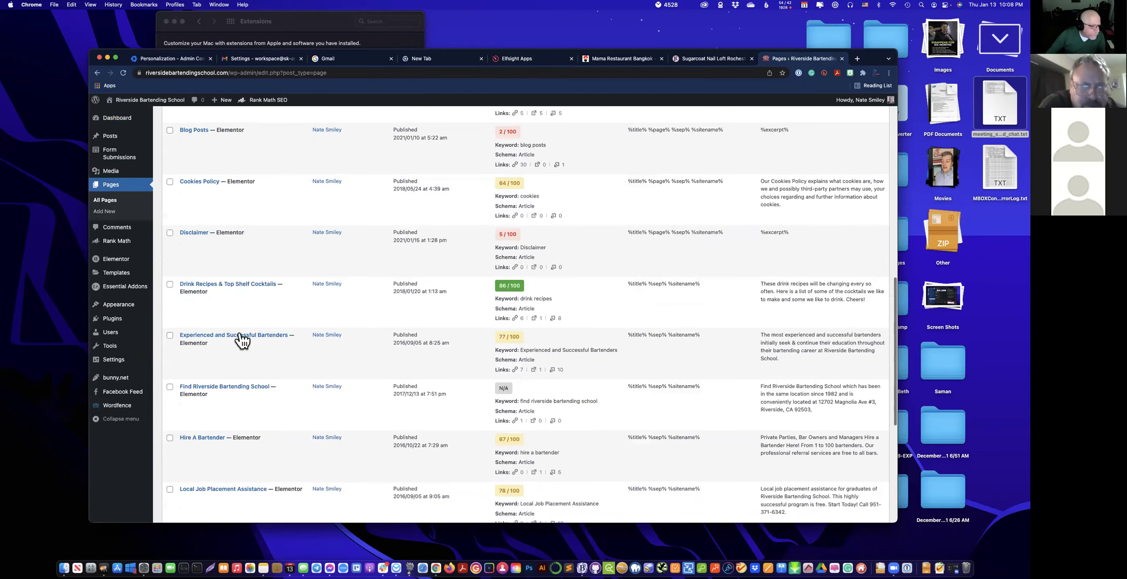
scroll(242, 341, "down", 3)
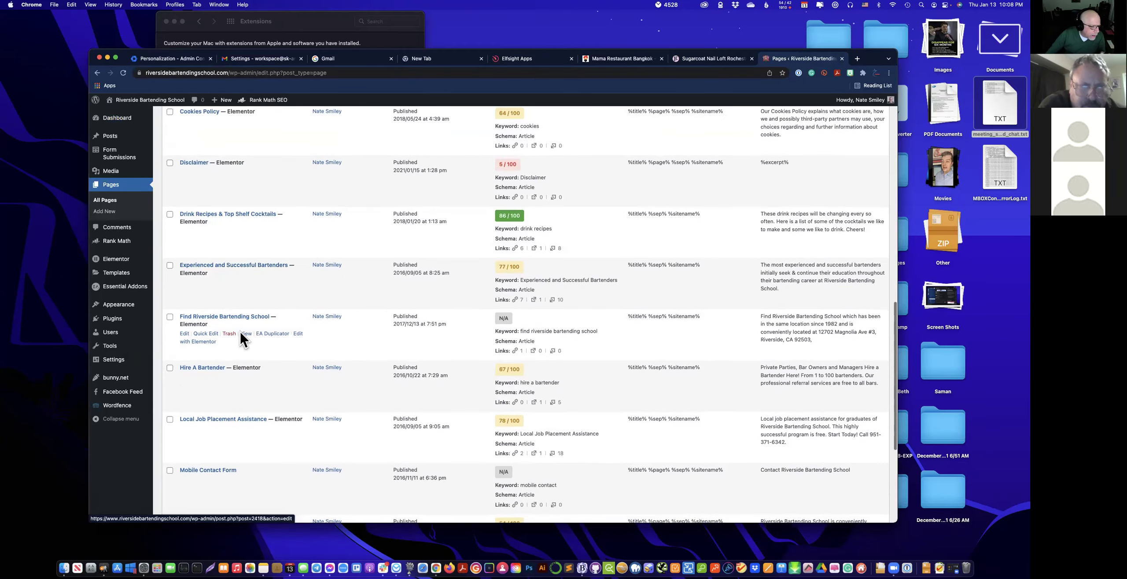
scroll(242, 340, "down", 2)
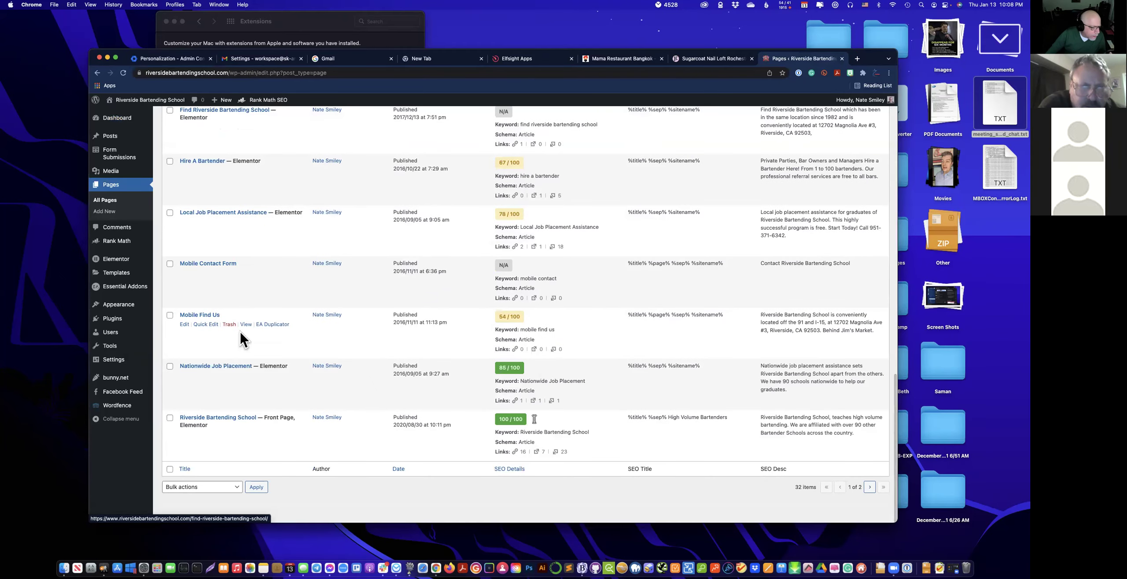
scroll(243, 335, "up", 20)
Search the Pages list for 'faq' to locate the FAQs page.
left_click(802, 211)
type("faq")
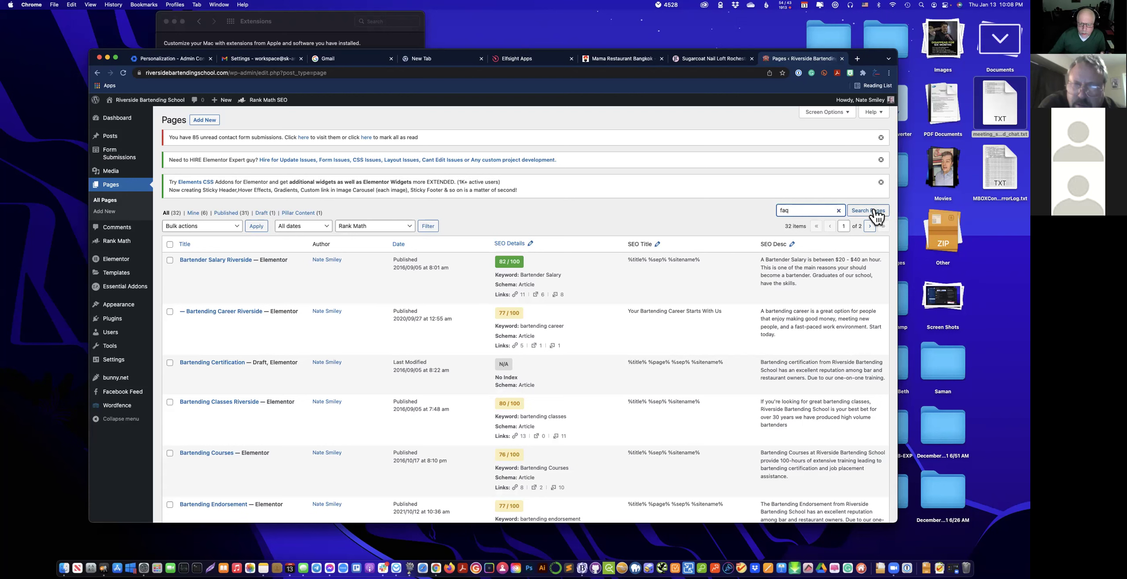
left_click(876, 212)
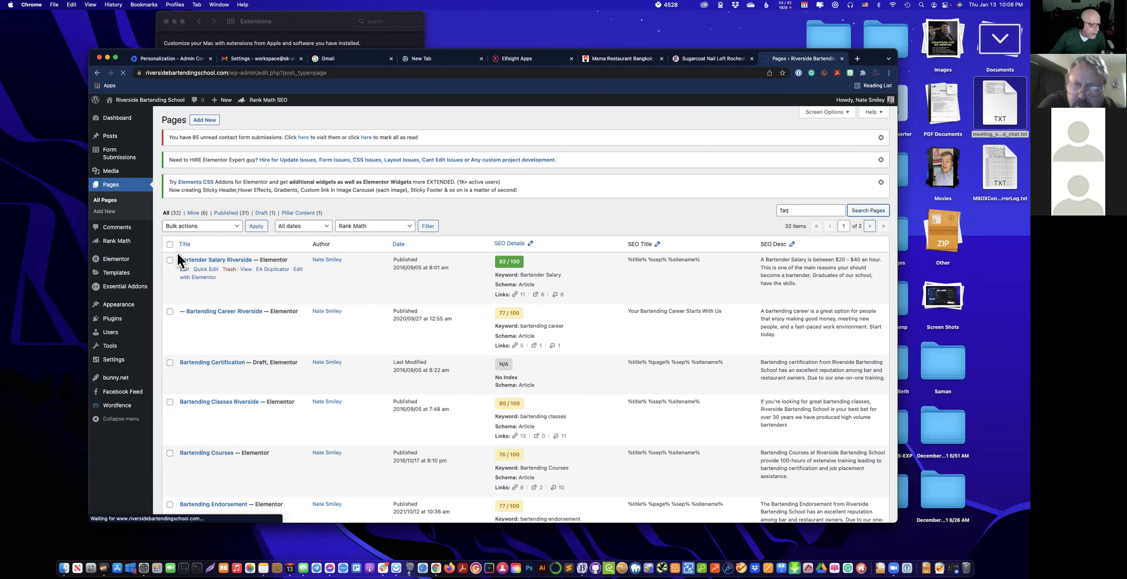
mouse_move(189, 264)
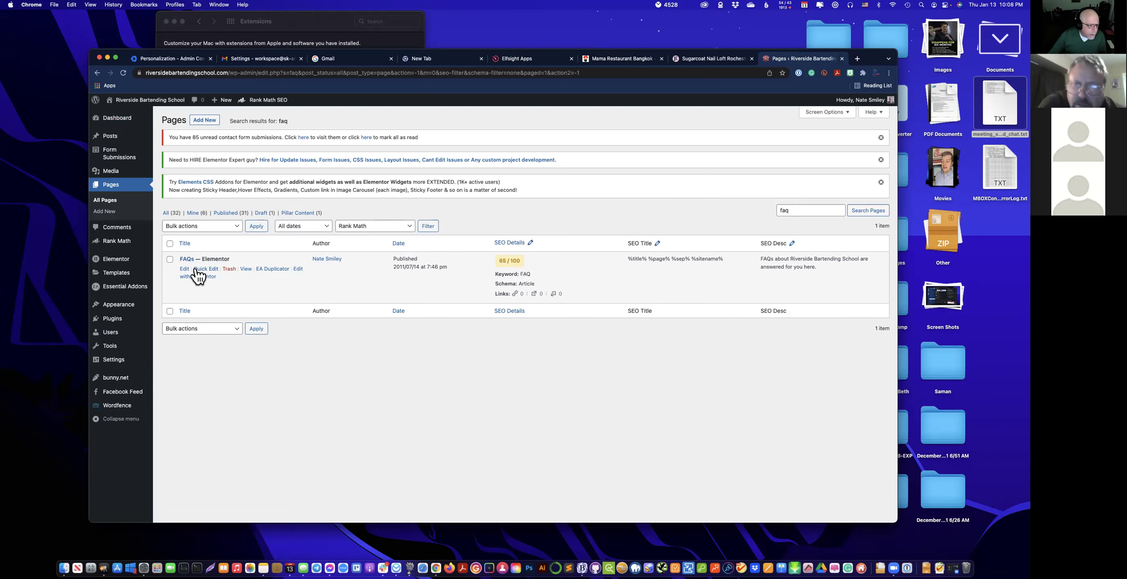
Open the FAQs page in the editor and review its template, URL slug and layout settings.
left_click(184, 270)
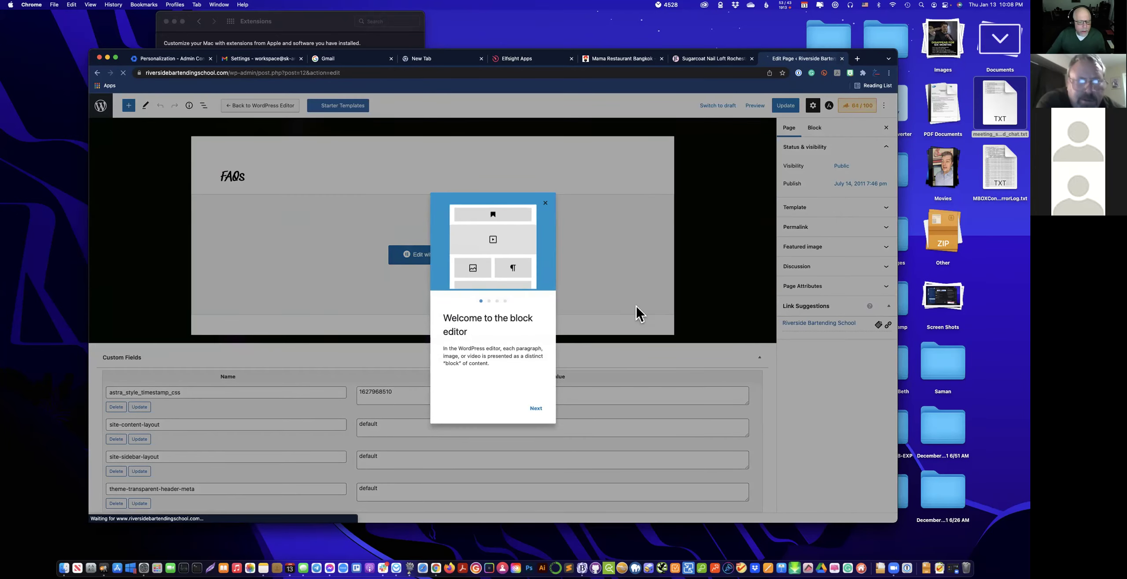
left_click(545, 203)
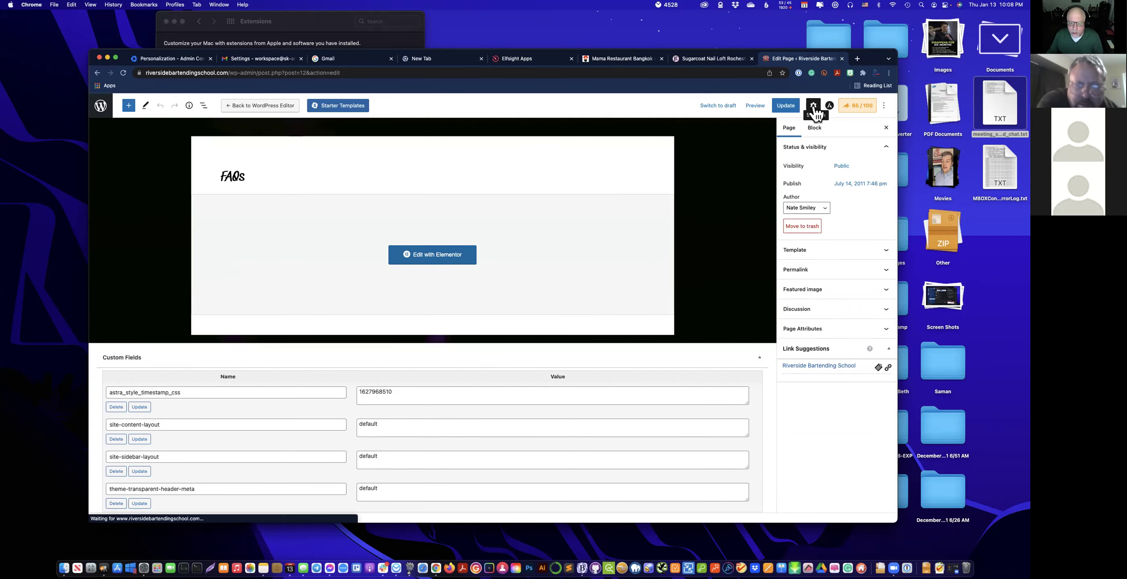
left_click(823, 250)
left_click(828, 294)
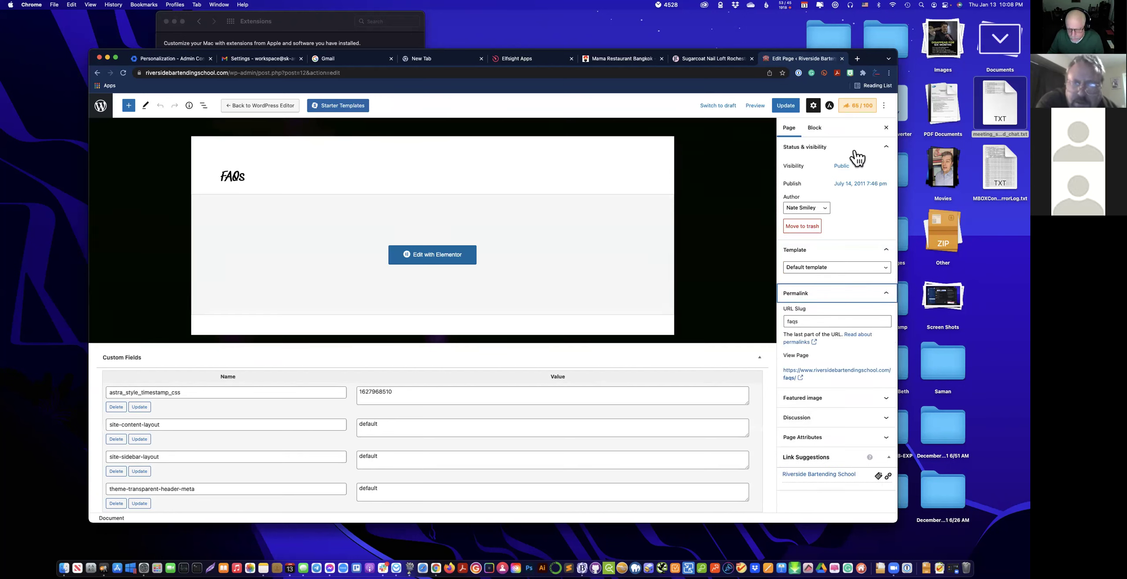
left_click(831, 107)
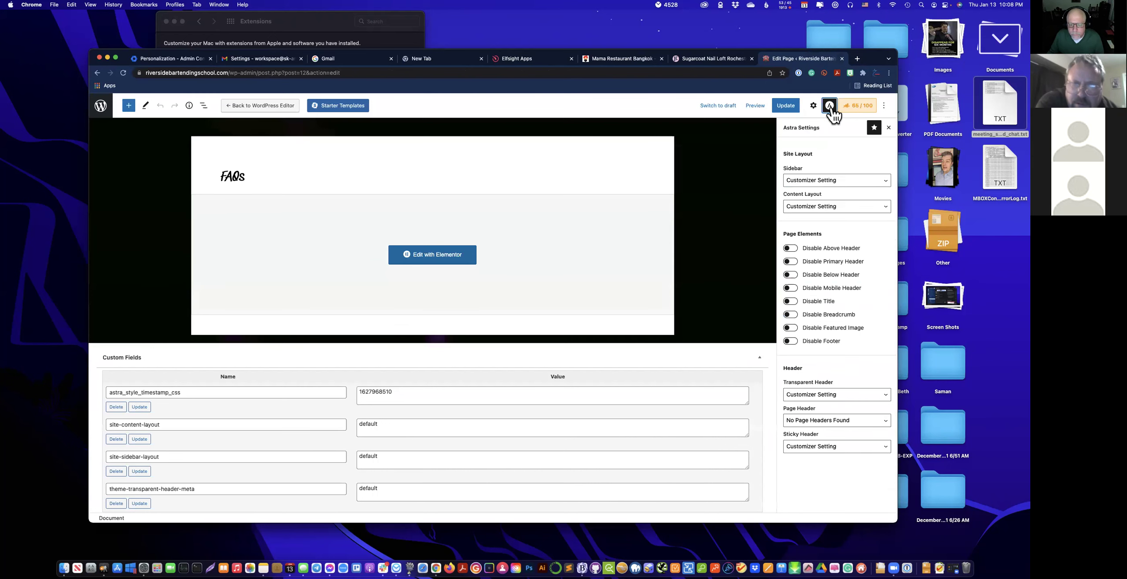
left_click(814, 107)
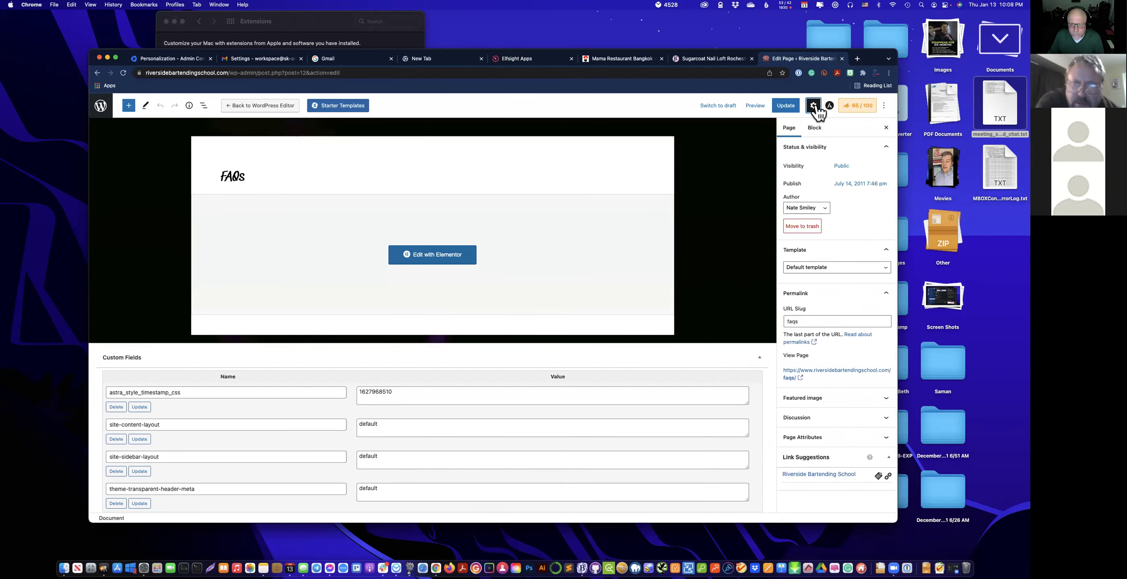
Add the FAQ schema from Rank Math's Schema Generator and save it for this page.
left_click(856, 107)
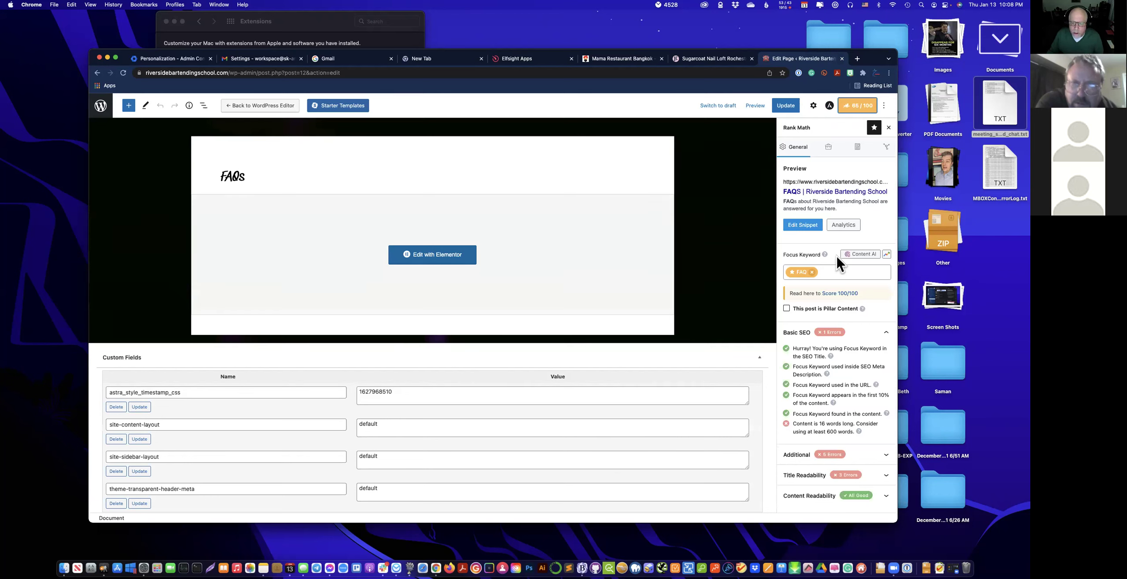
left_click(829, 148)
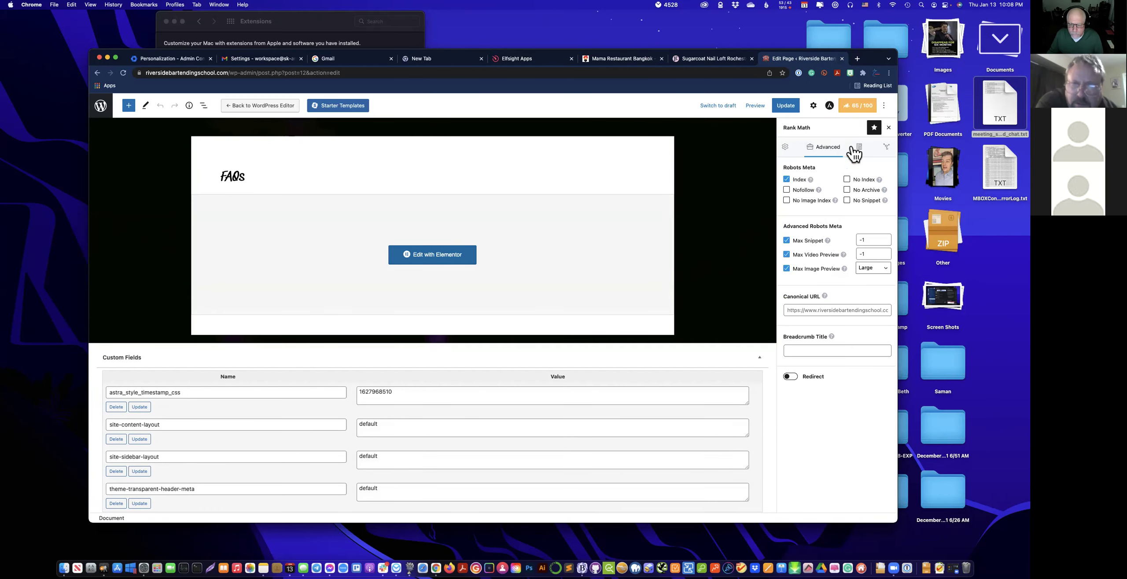
left_click(857, 150)
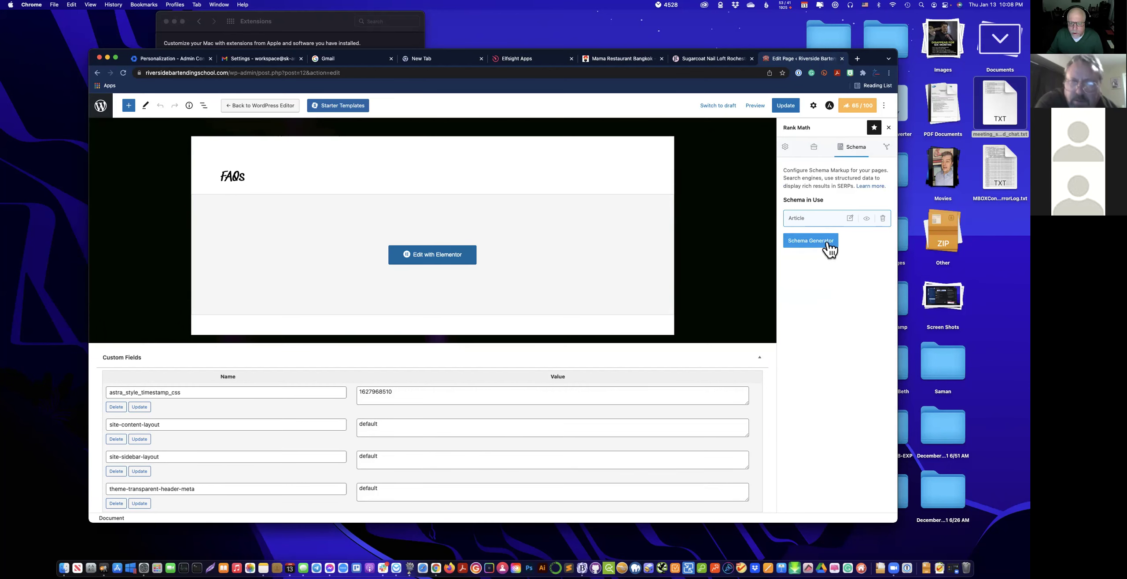
left_click(832, 249)
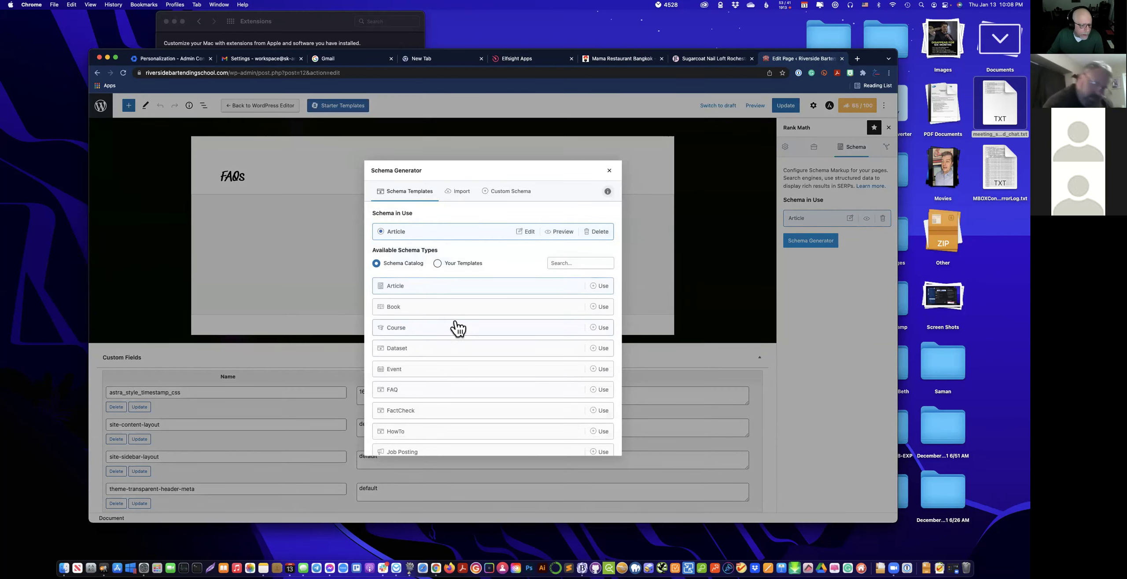
scroll(551, 397, "down", 1)
left_click(593, 389)
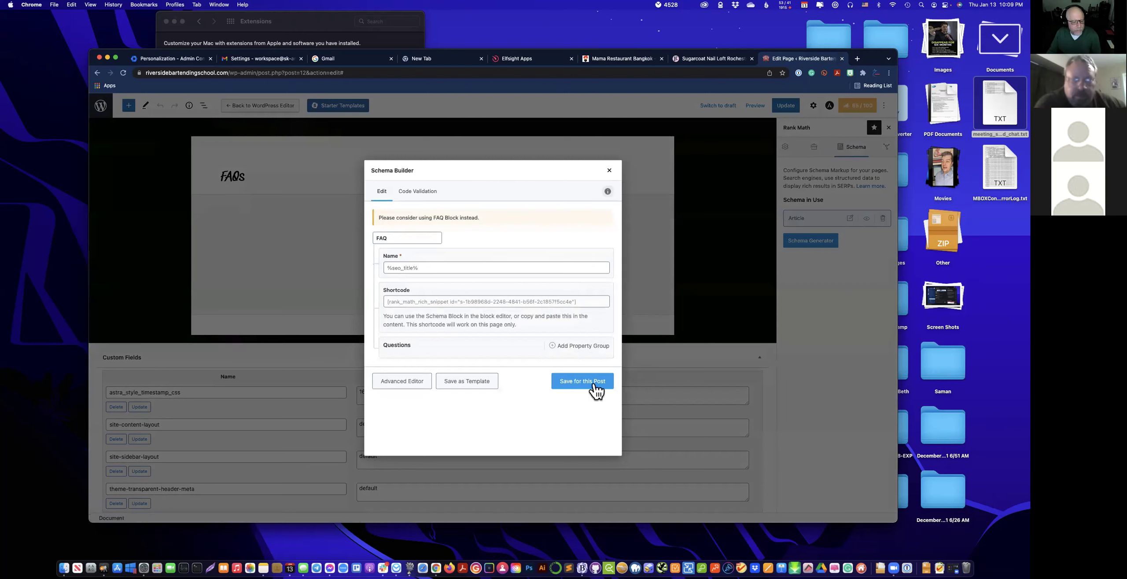
left_click(594, 387)
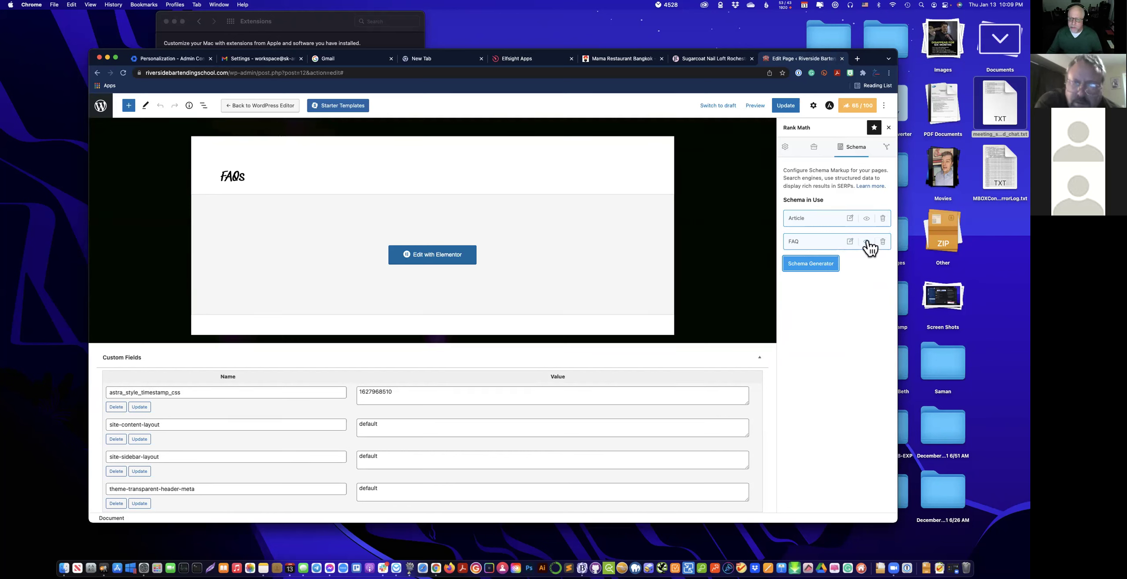
Search Google in a new tab for 'senior moving experts' and scan the results.
left_click(857, 59)
type("s")
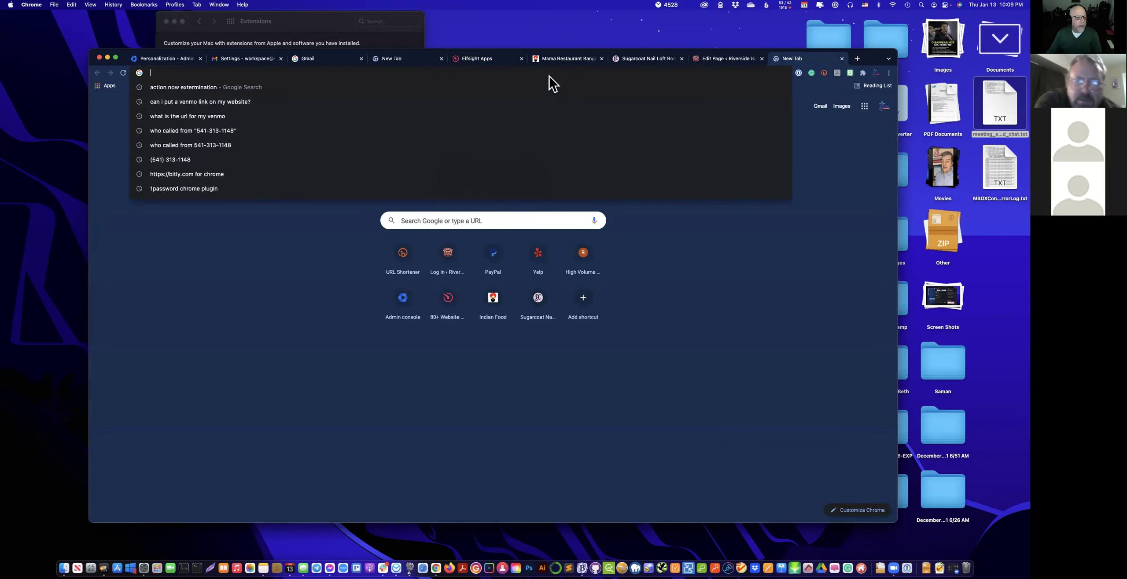
type("eni")
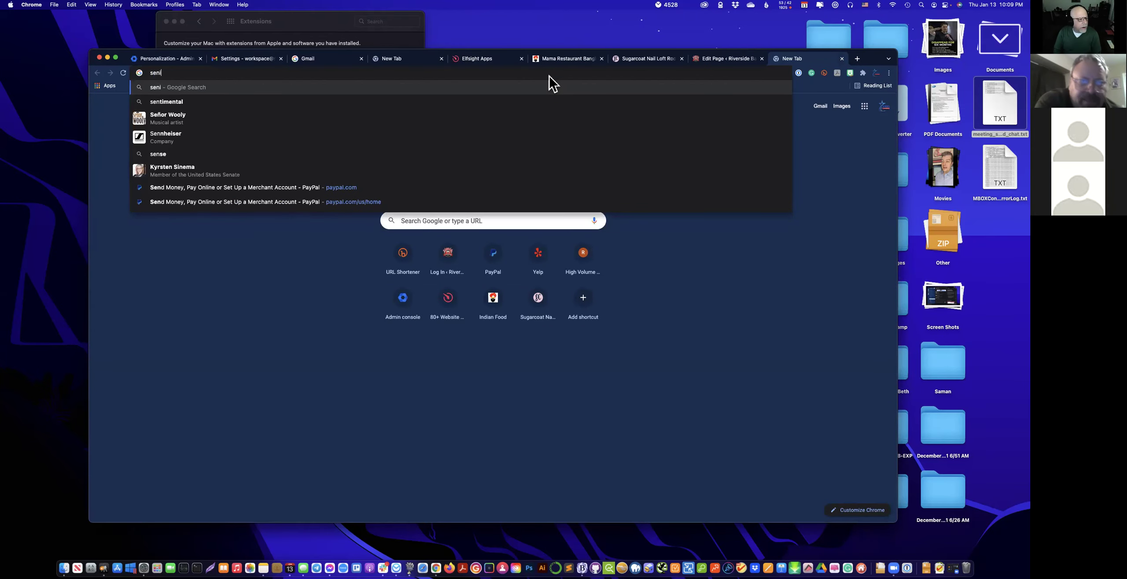
type("or mob")
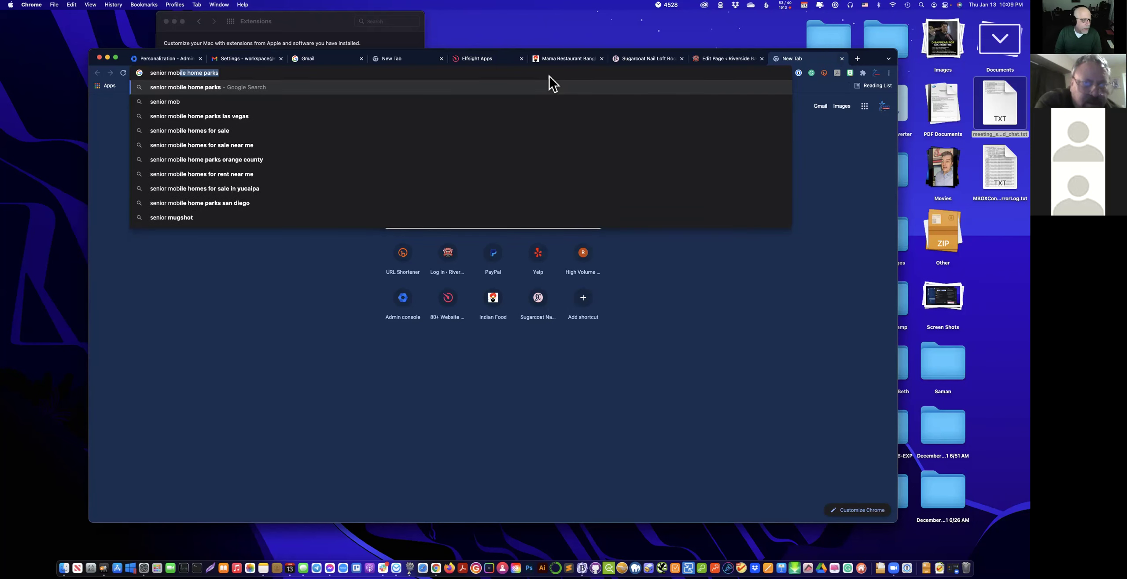
key("BackSpace")
key("BackSpace")
type("v")
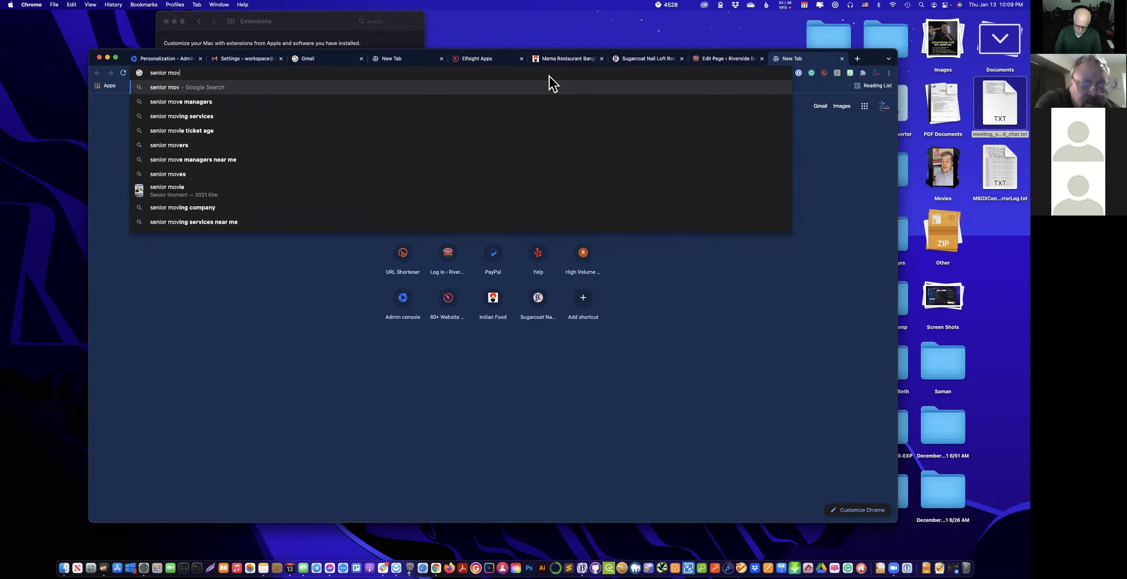
type("inghg ex")
key("BackSpace")
key("BackSpace")
key("BackSpace")
key("BackSpace")
key("BackSpace")
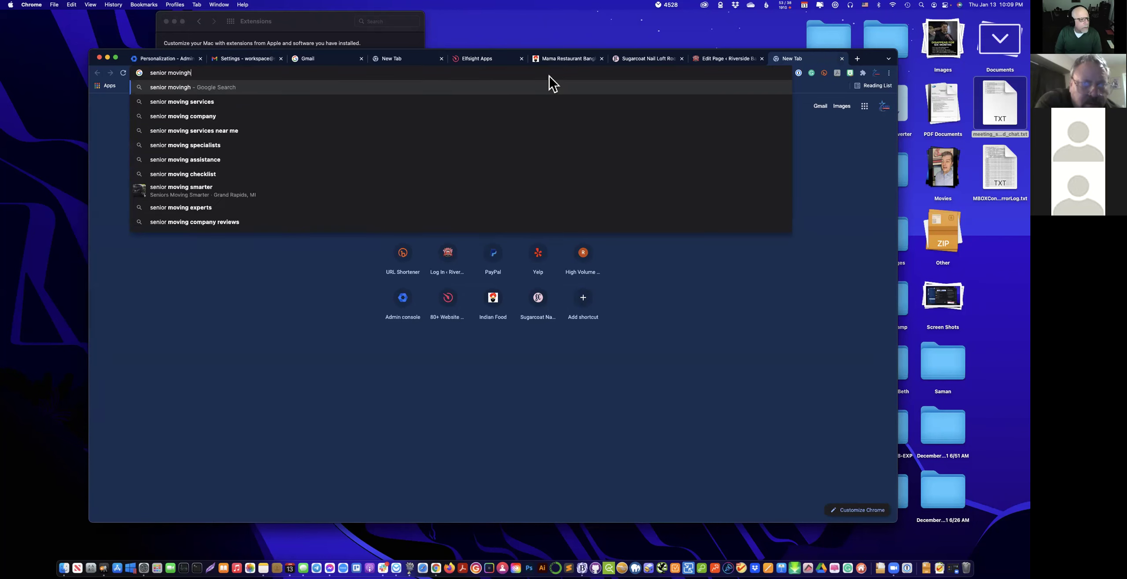
type("exp")
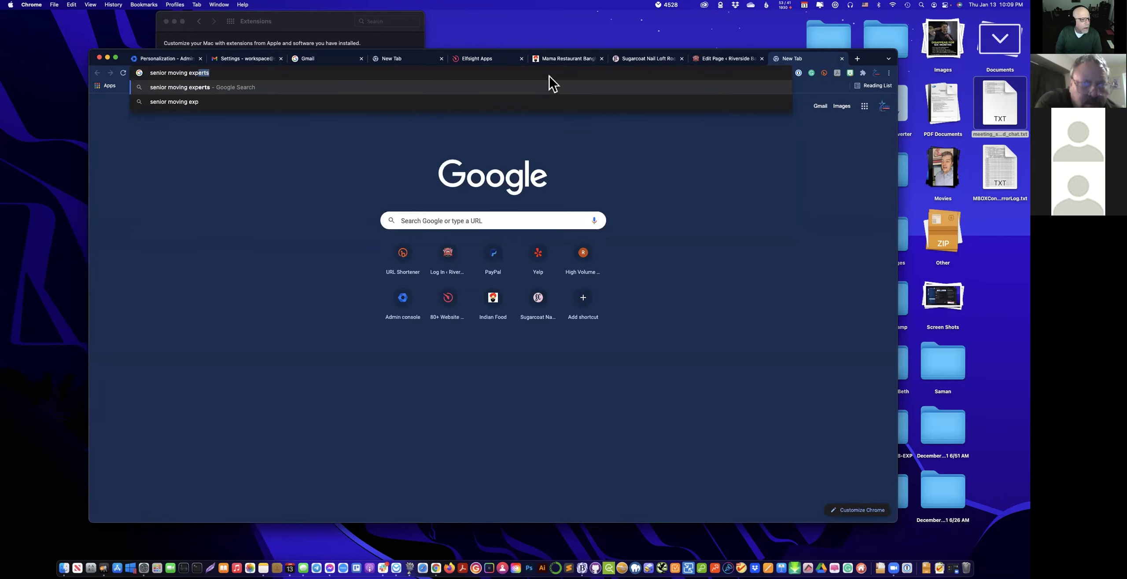
type("er")
key("Return")
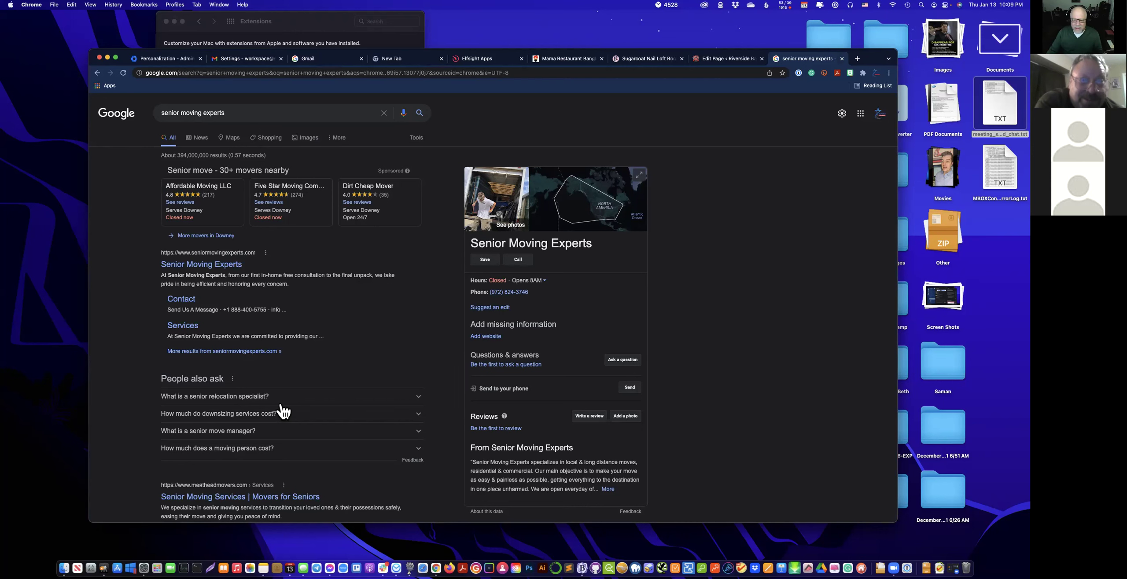
scroll(284, 412, "down", 2)
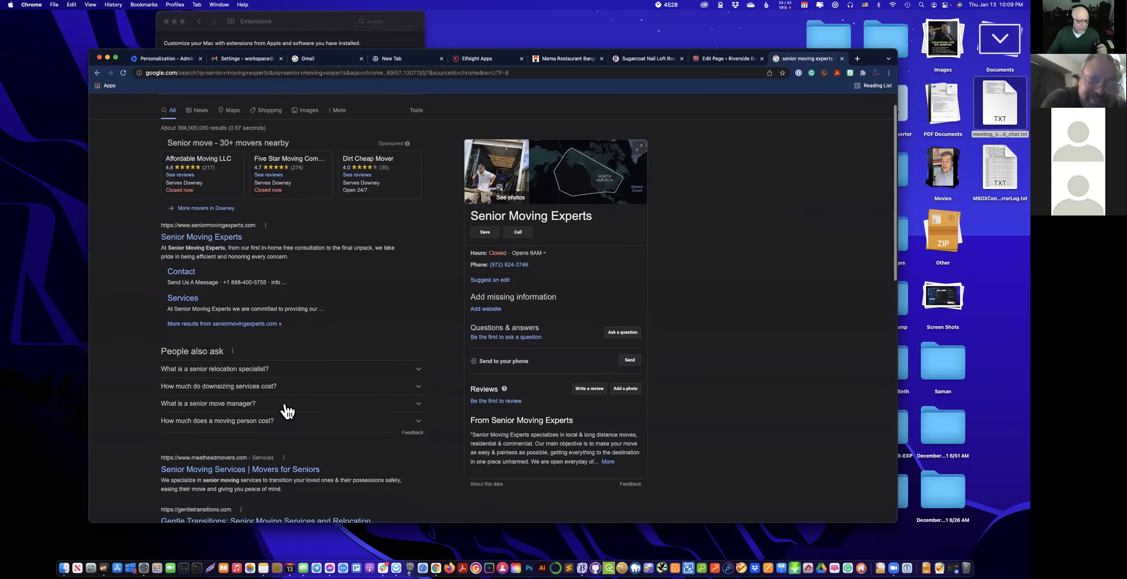
scroll(287, 411, "down", 10)
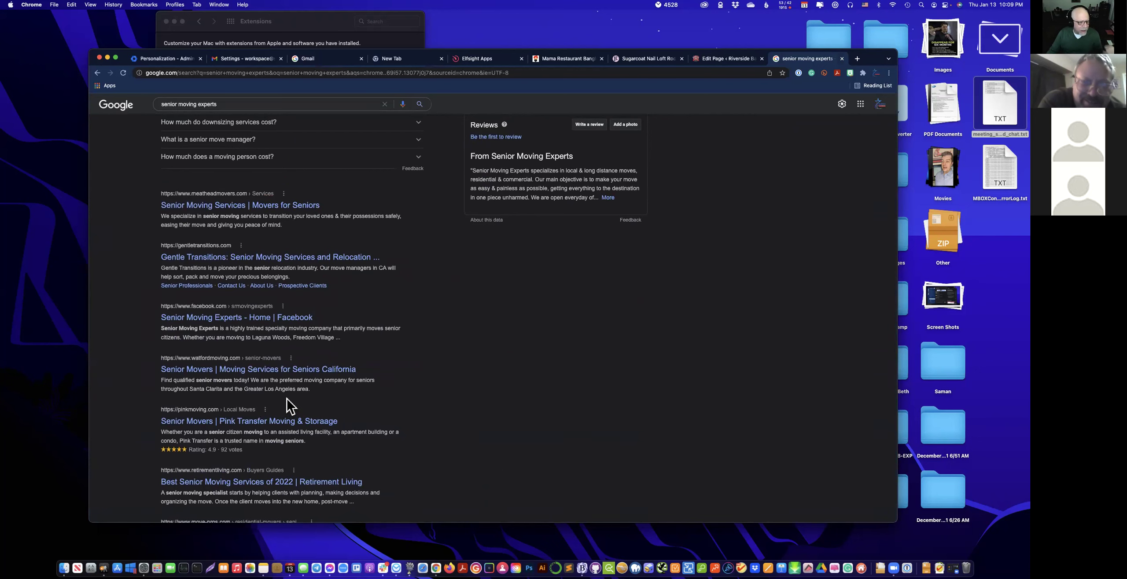
scroll(289, 404, "up", 11)
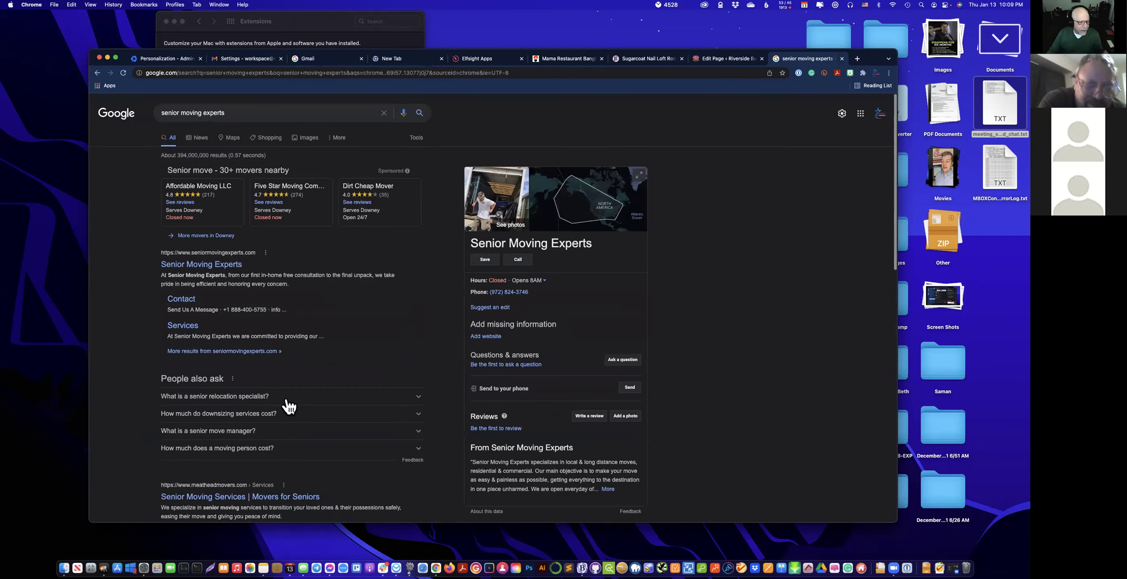
Open the Senior Moving Experts site's /wp-admin address and sign in with the saved login.
left_click(205, 266)
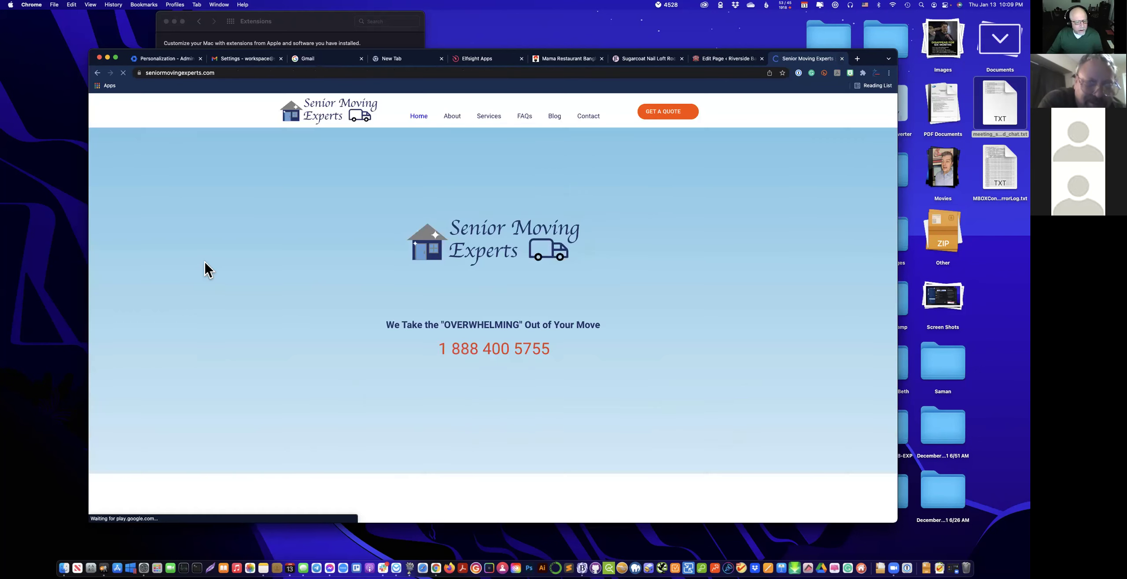
left_click(265, 73)
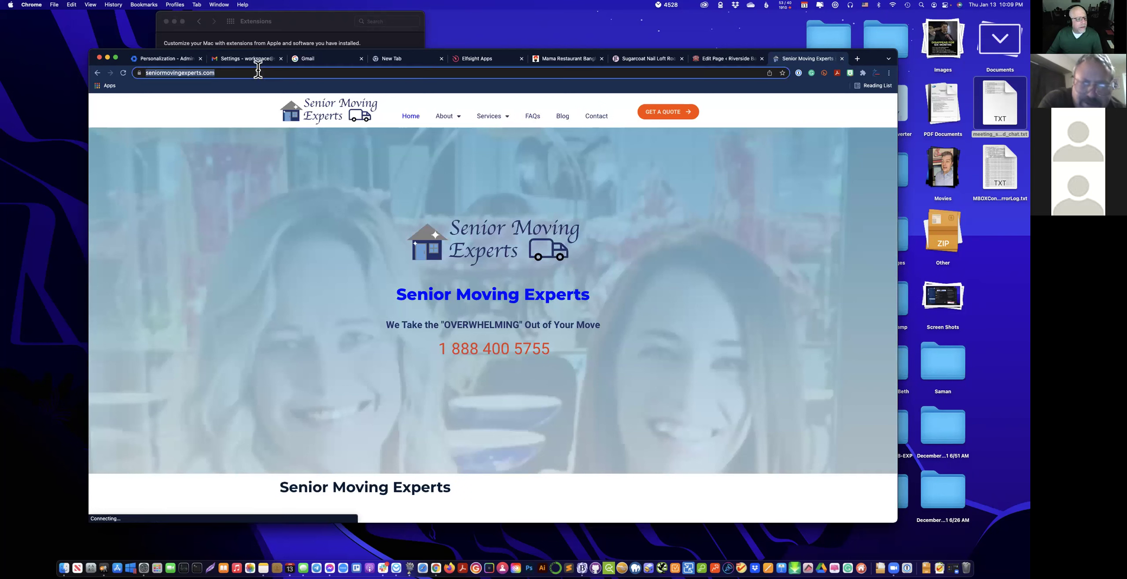
type("/www.")
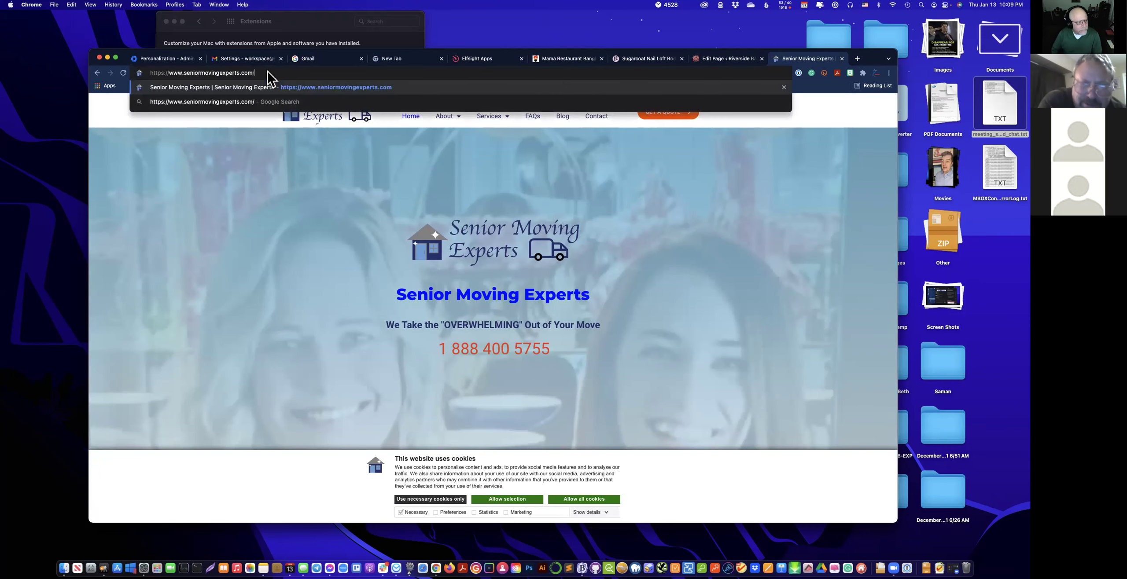
key("BackSpace")
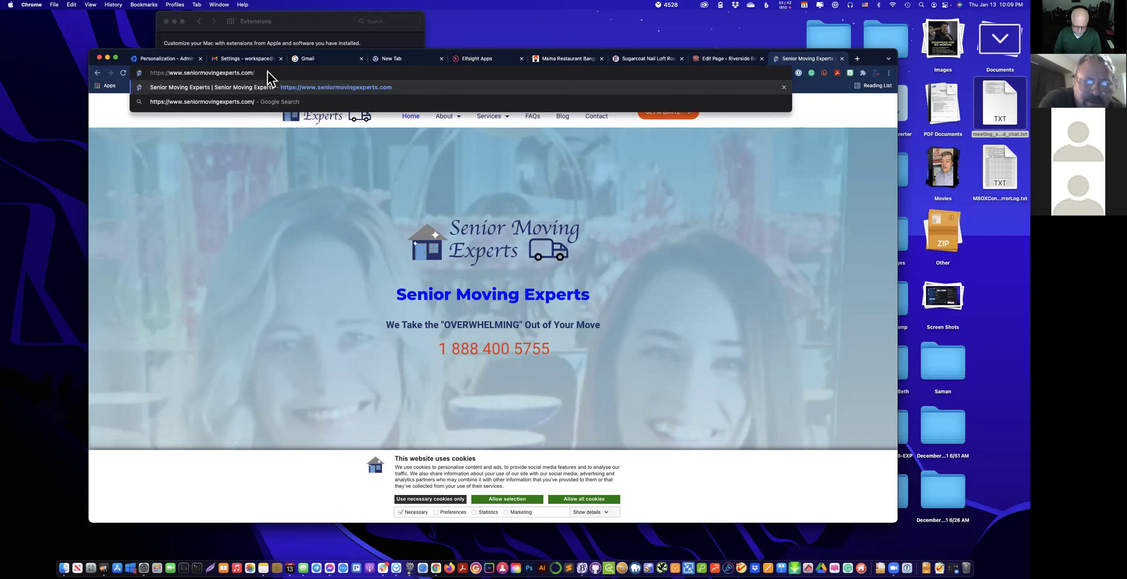
type("wp-admin")
key("Return")
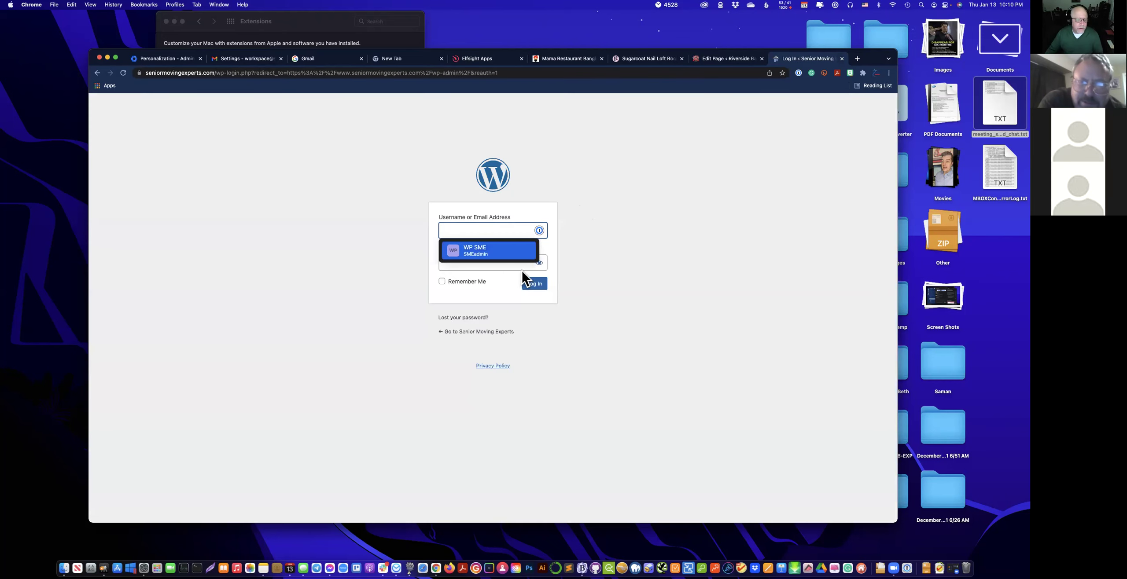
left_click(523, 258)
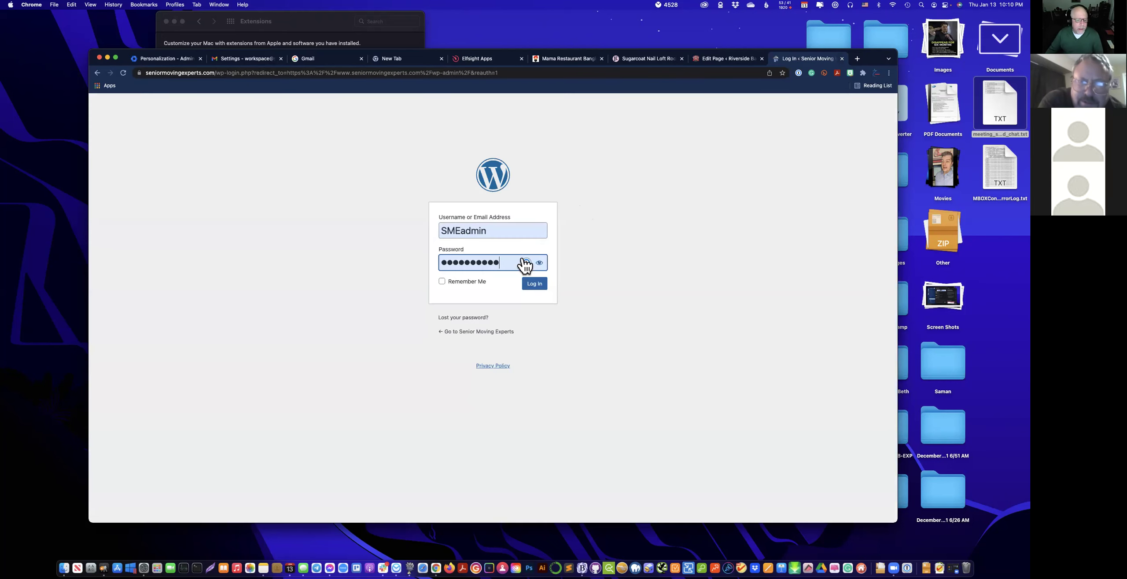
left_click(535, 284)
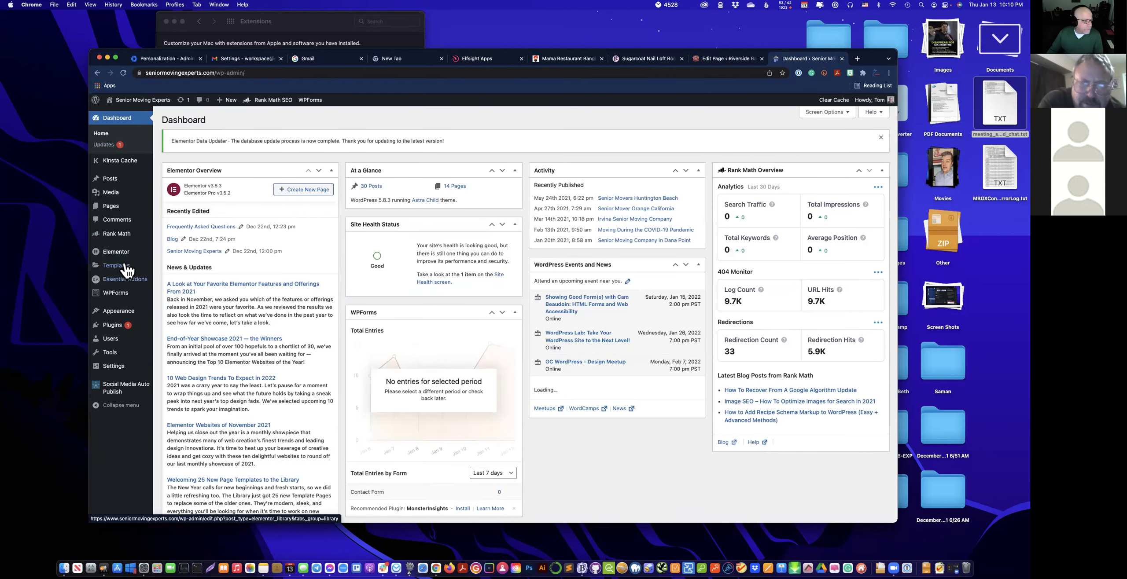
Open the Frequently Asked Questions page, check its Rank Math FAQ schema, then launch Elementor.
left_click(110, 208)
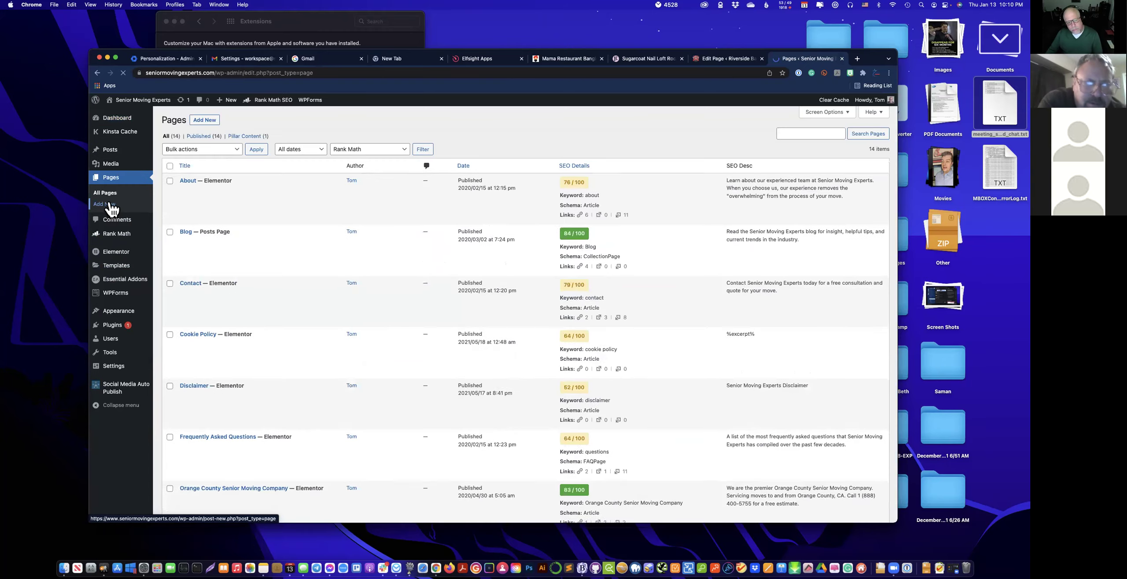
scroll(273, 322, "down", 3)
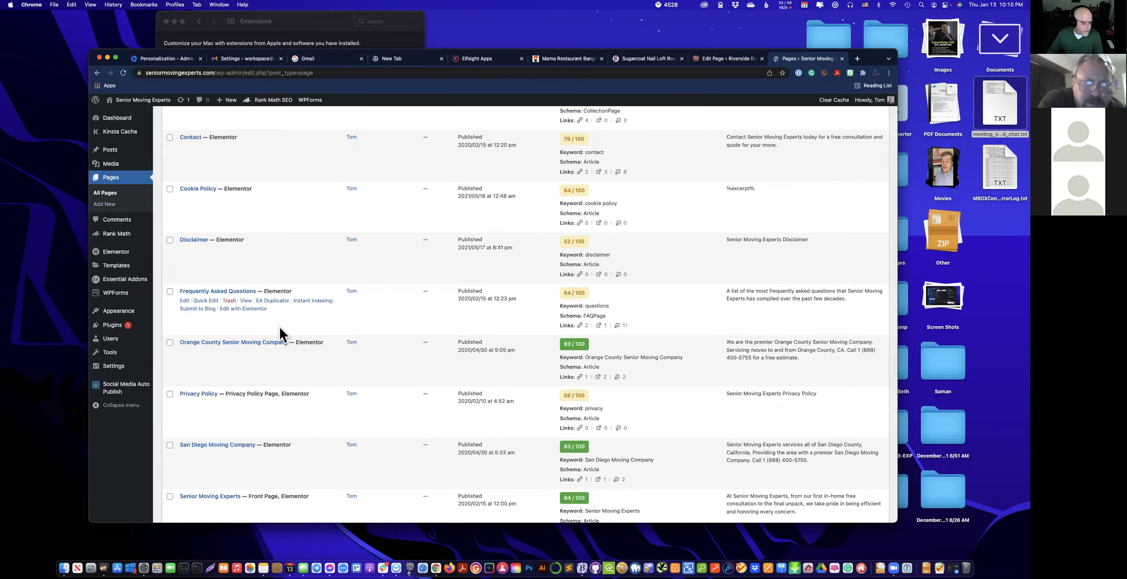
left_click(184, 301)
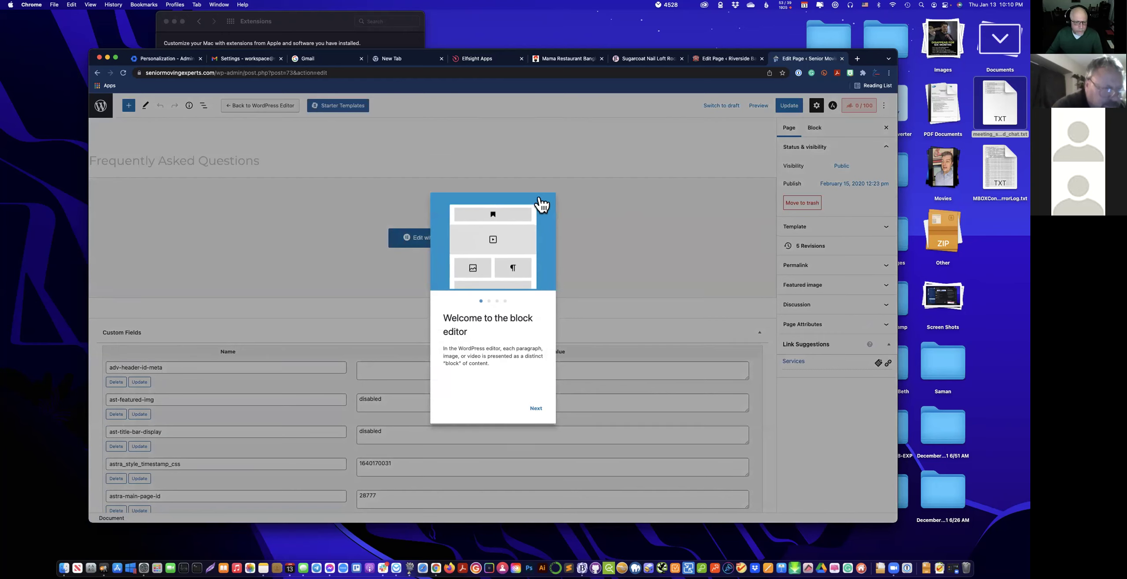
left_click(550, 201)
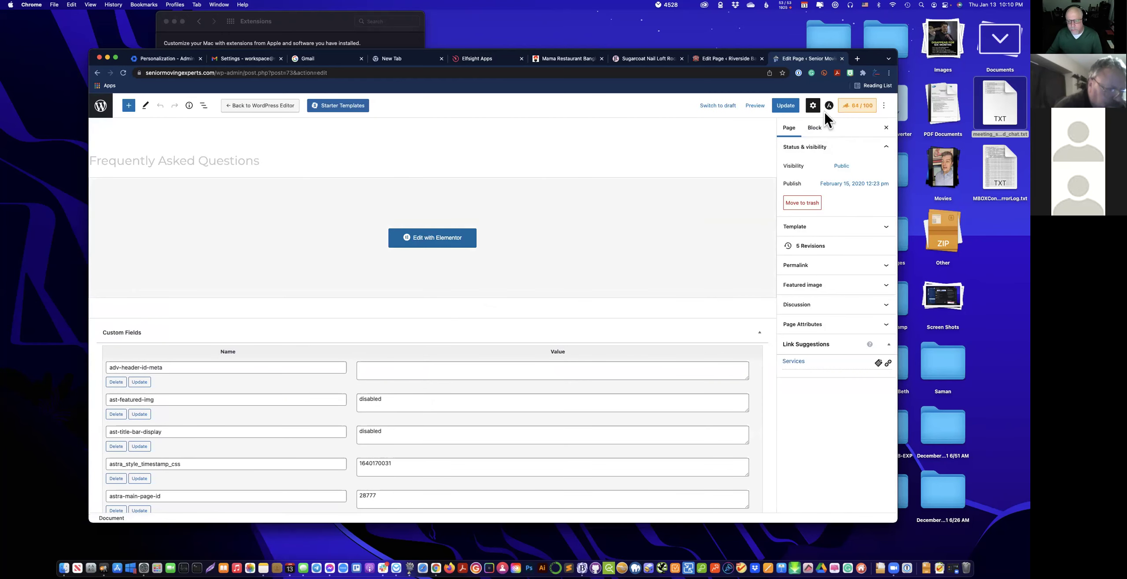
left_click(844, 110)
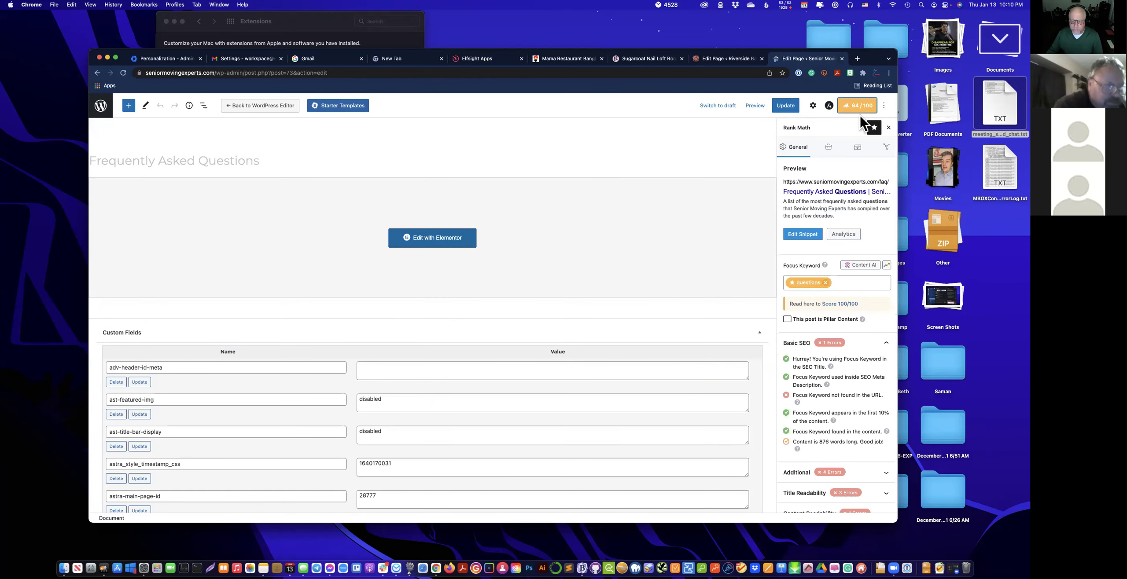
left_click(858, 150)
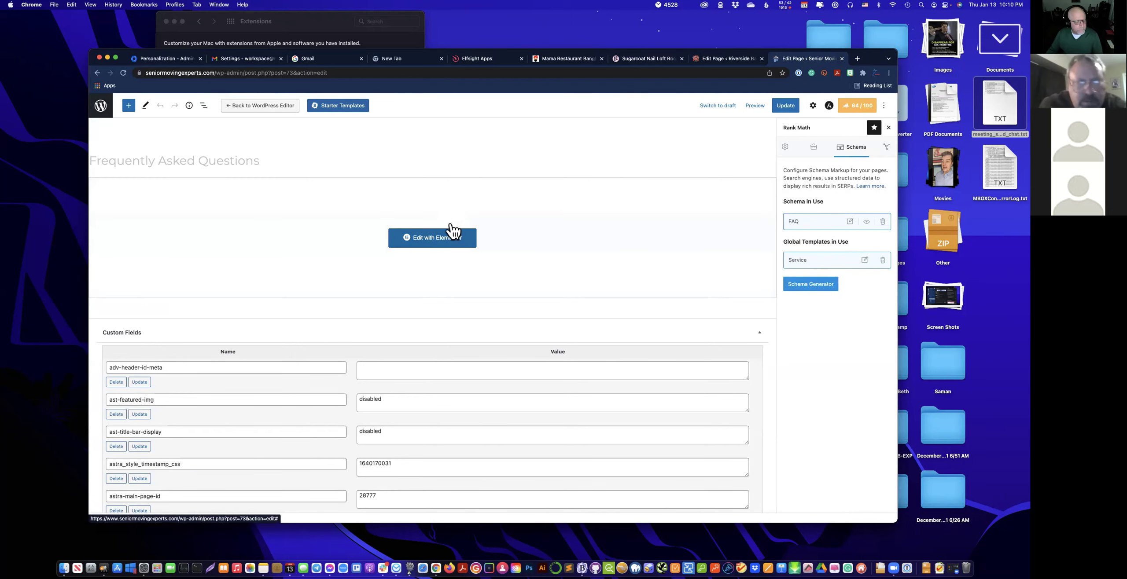
left_click(446, 234)
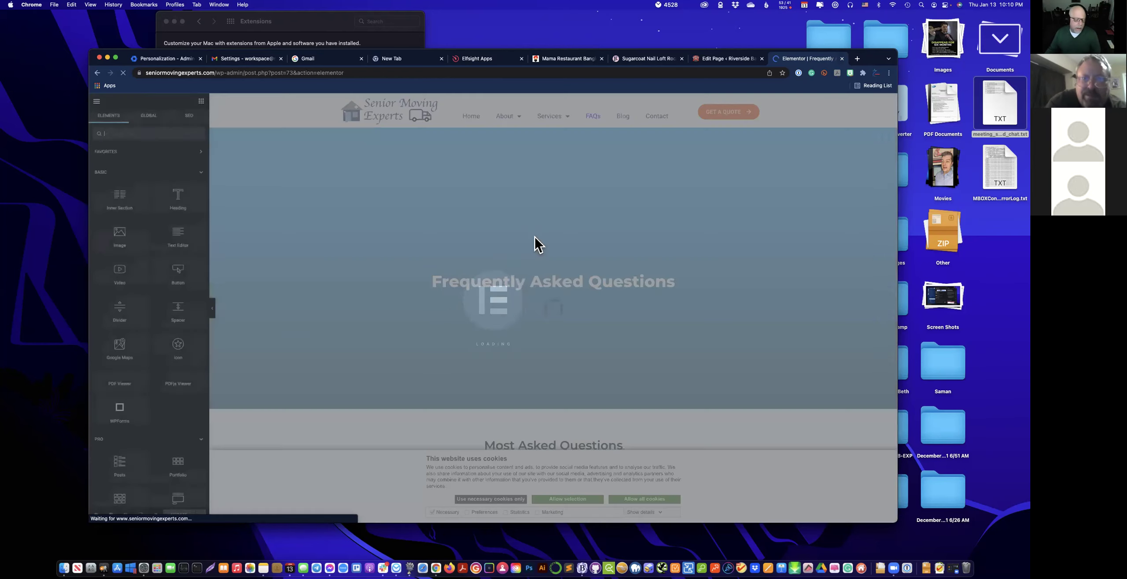
Accept the cookie banner and select the FAQ Schema widget on the page.
scroll(577, 309, "down", 3)
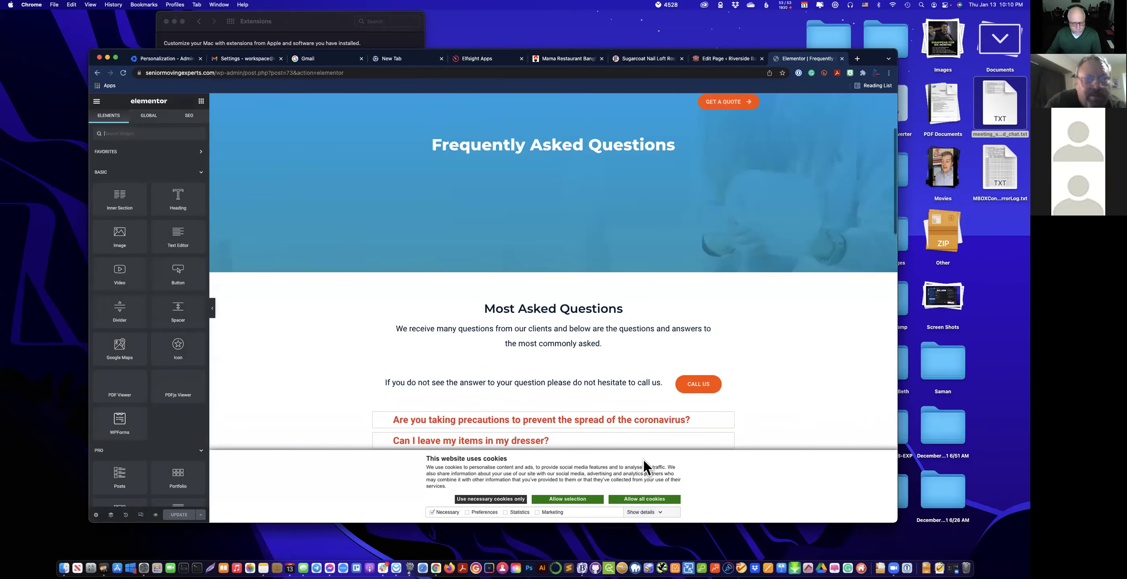
left_click(648, 499)
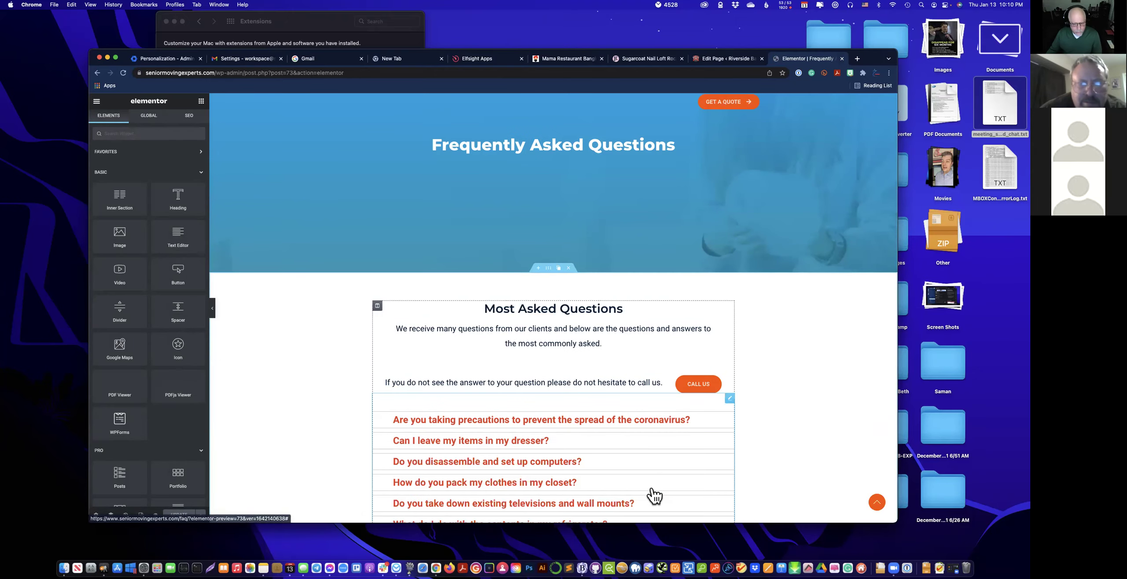
scroll(592, 446, "down", 10)
scroll(623, 374, "up", 3)
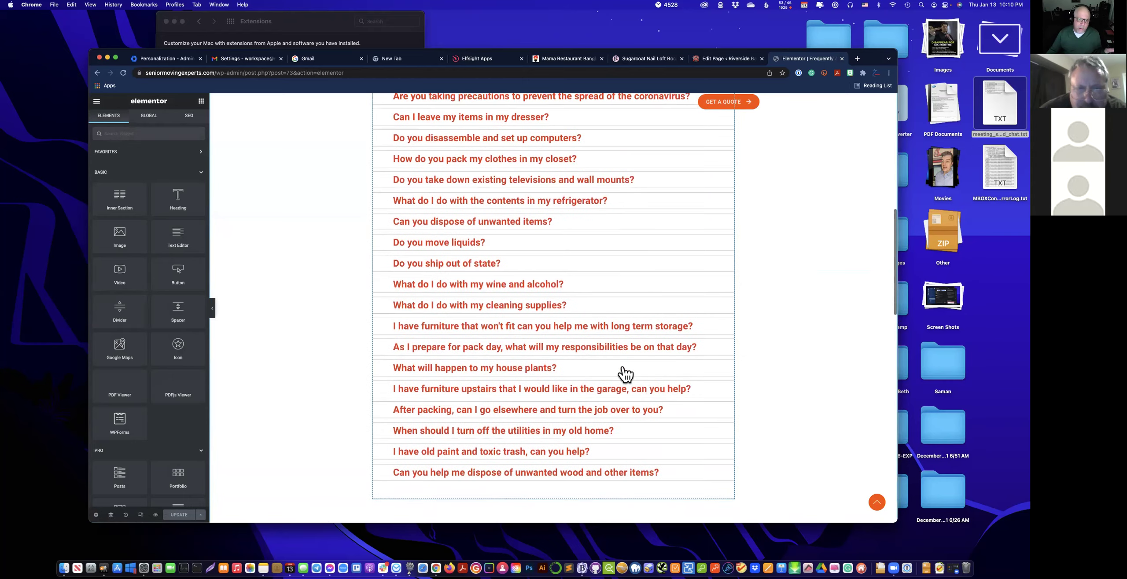
scroll(616, 357, "up", 5)
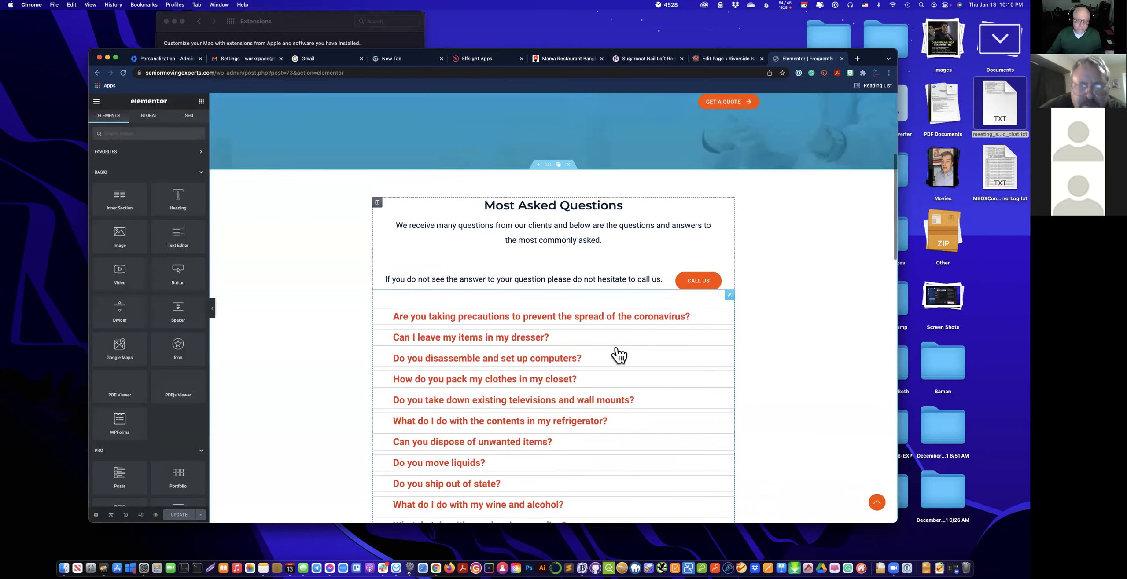
left_click(695, 321)
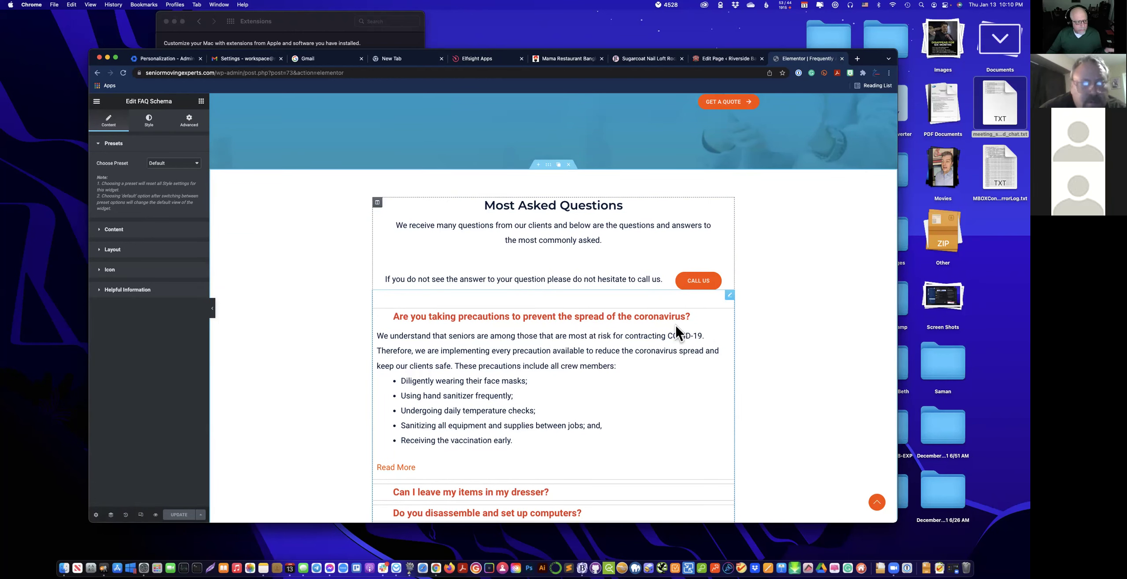
Switch the FAQ widget to Preset 1, then Preset 2, and test the first question's toggle.
left_click(180, 166)
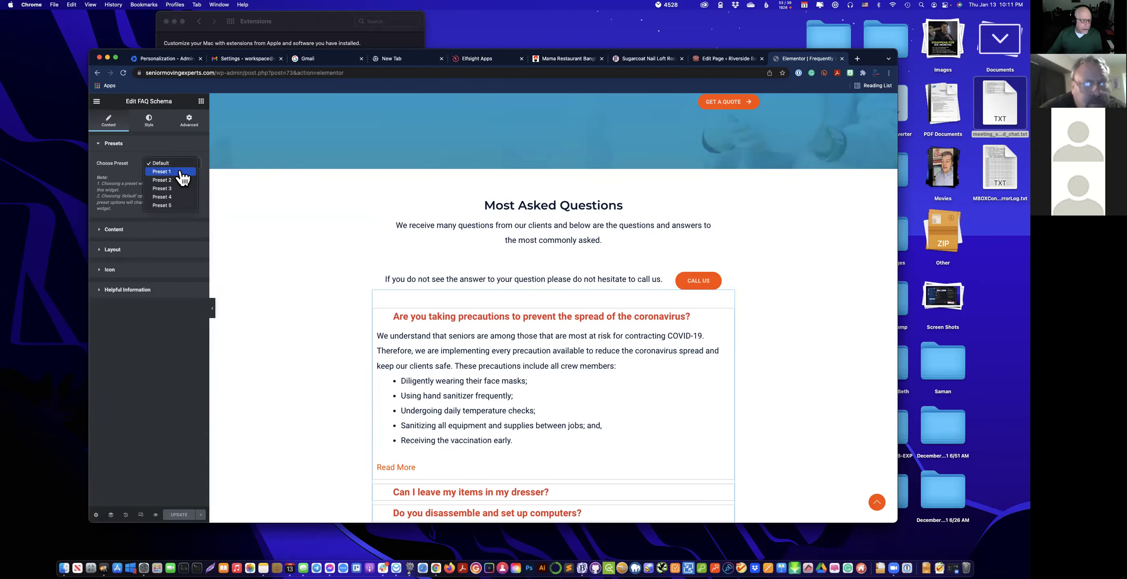
left_click(182, 175)
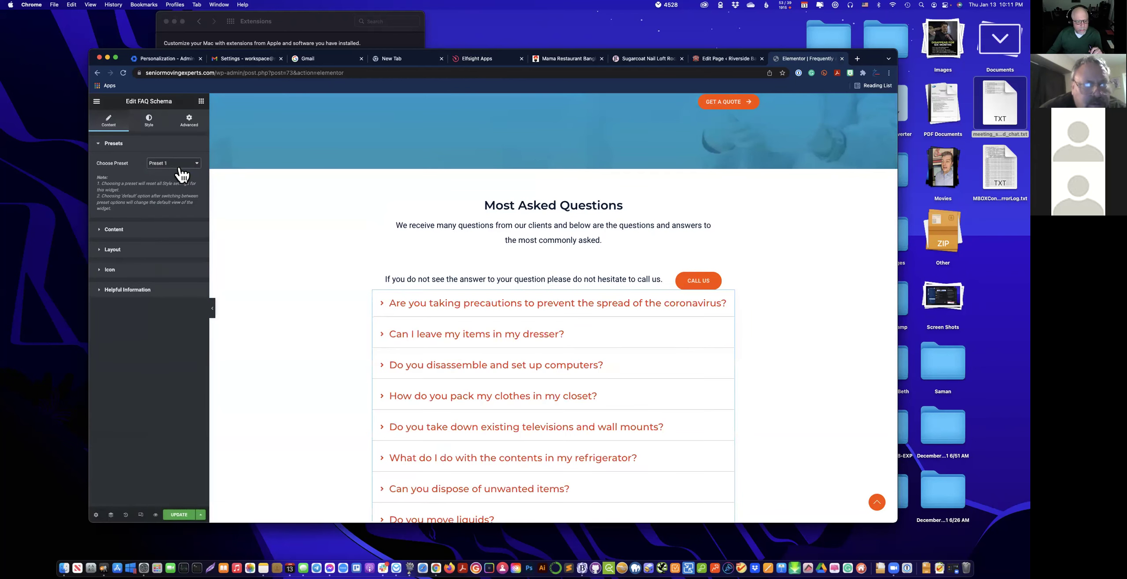
left_click(180, 165)
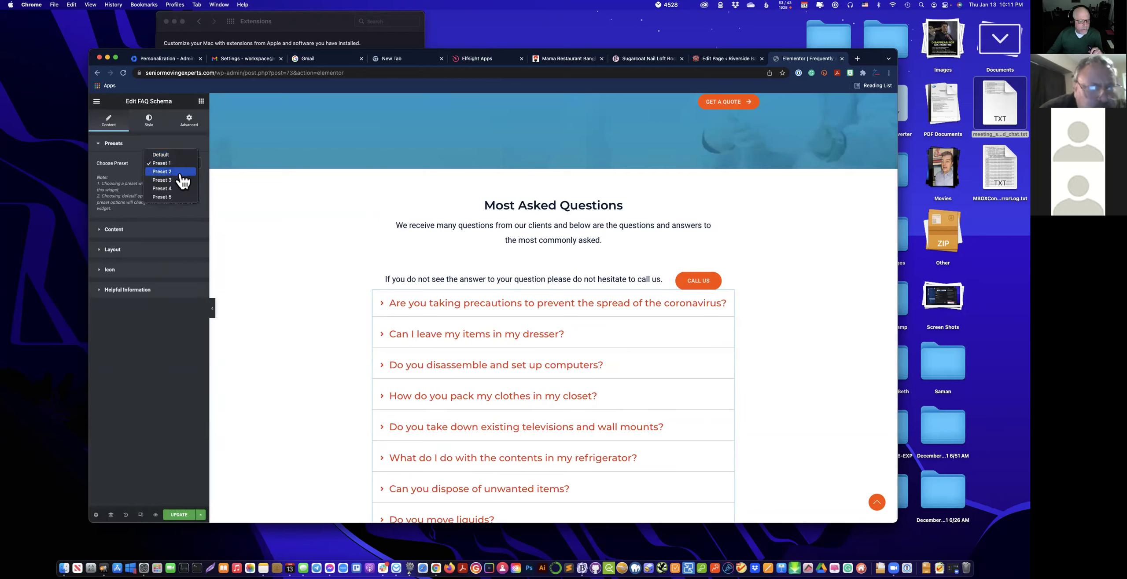
left_click(180, 176)
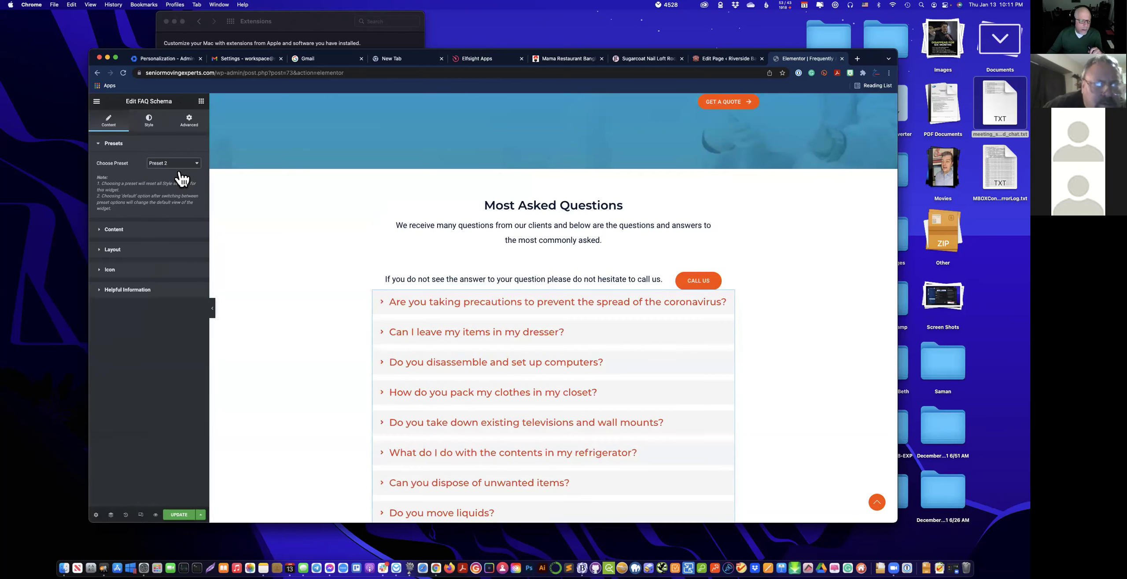
left_click(520, 307)
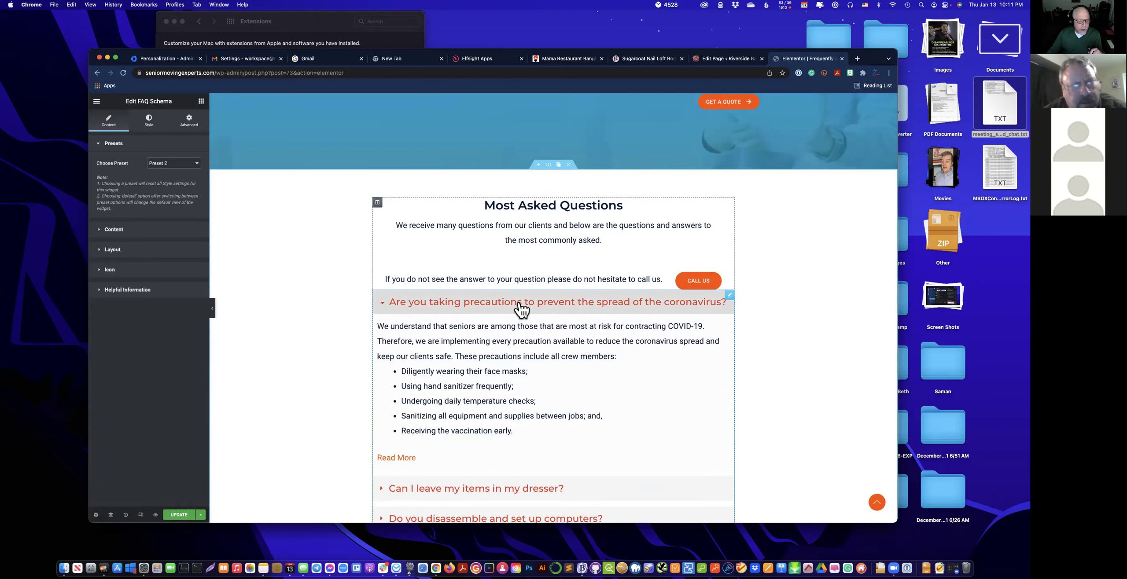
left_click(385, 304)
Search the Elementor widget list for 'faq'.
left_click(202, 101)
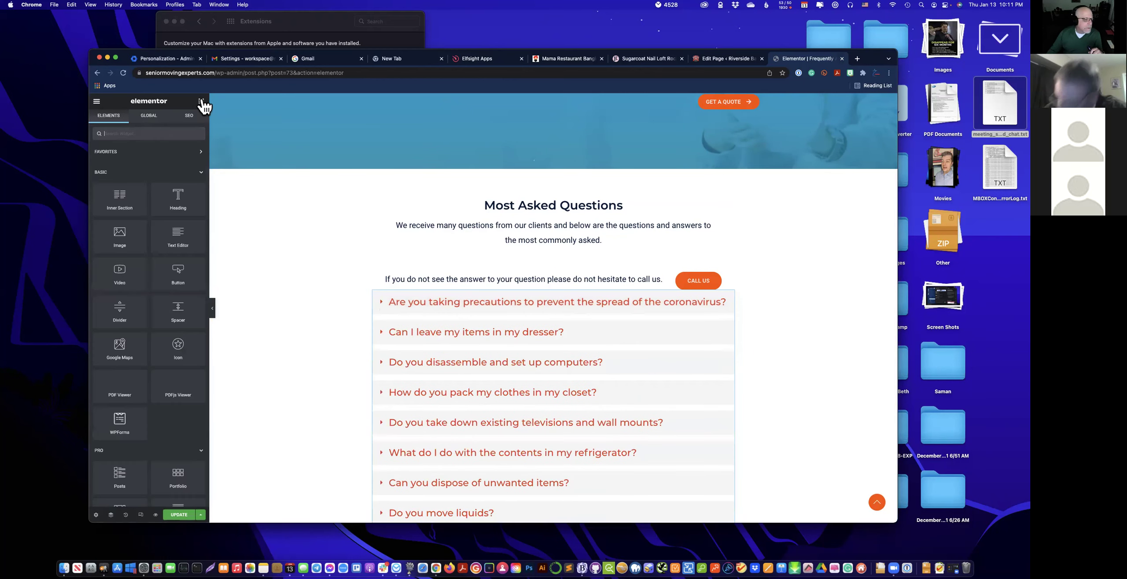
left_click(144, 134)
type("faq")
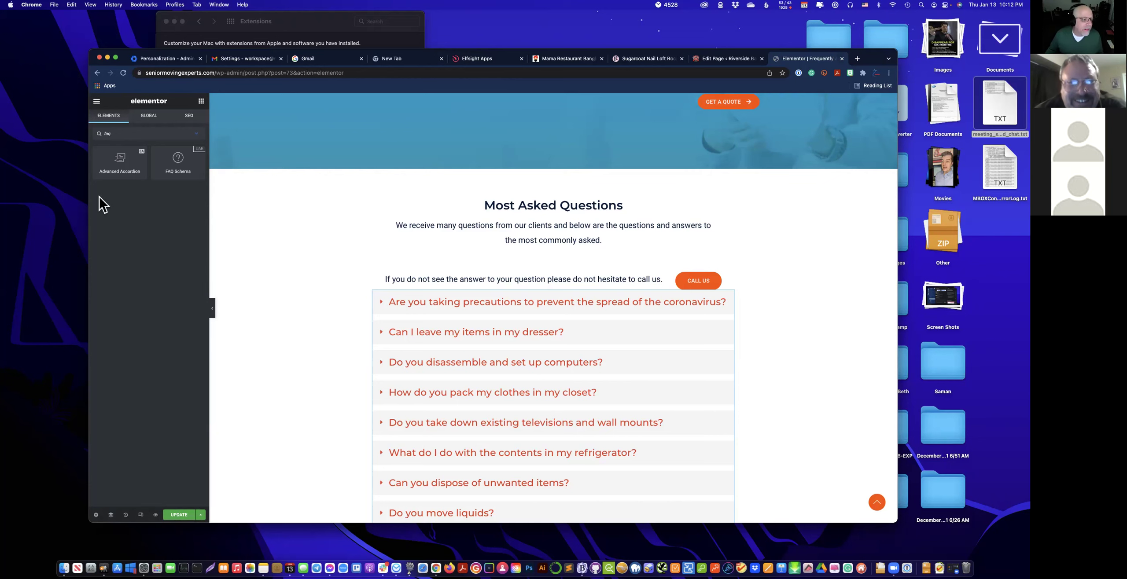
Exit Elementor to the dashboard without saving changes.
left_click(96, 101)
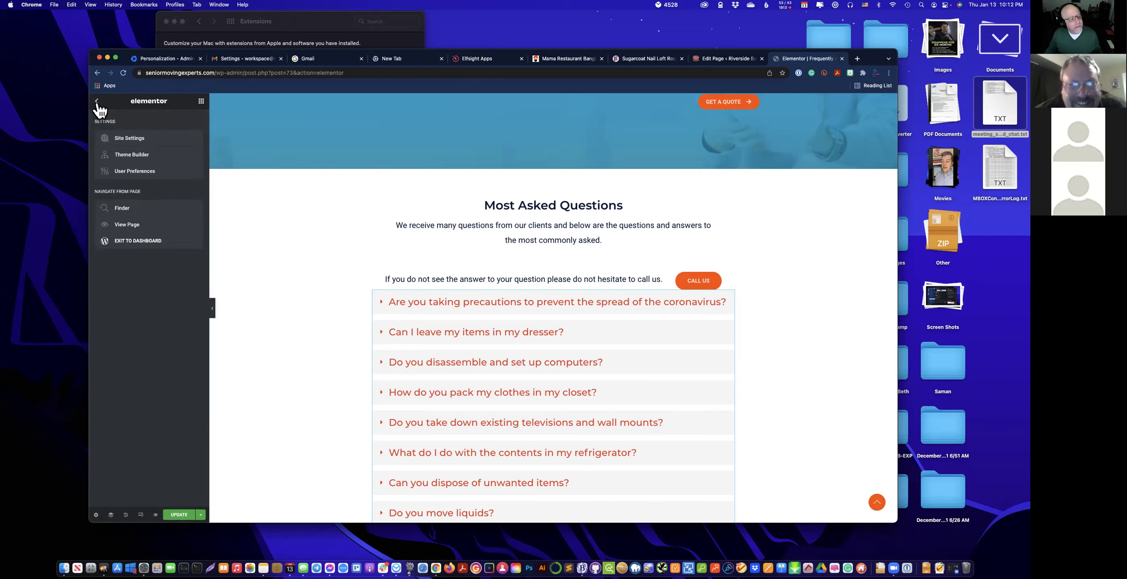
left_click(173, 243)
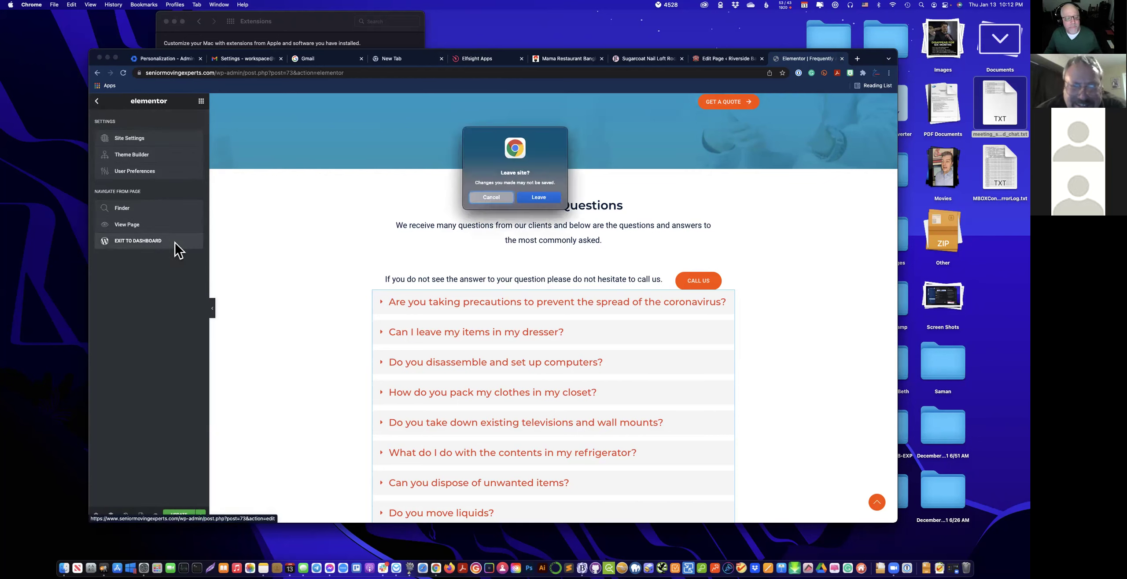
left_click(539, 198)
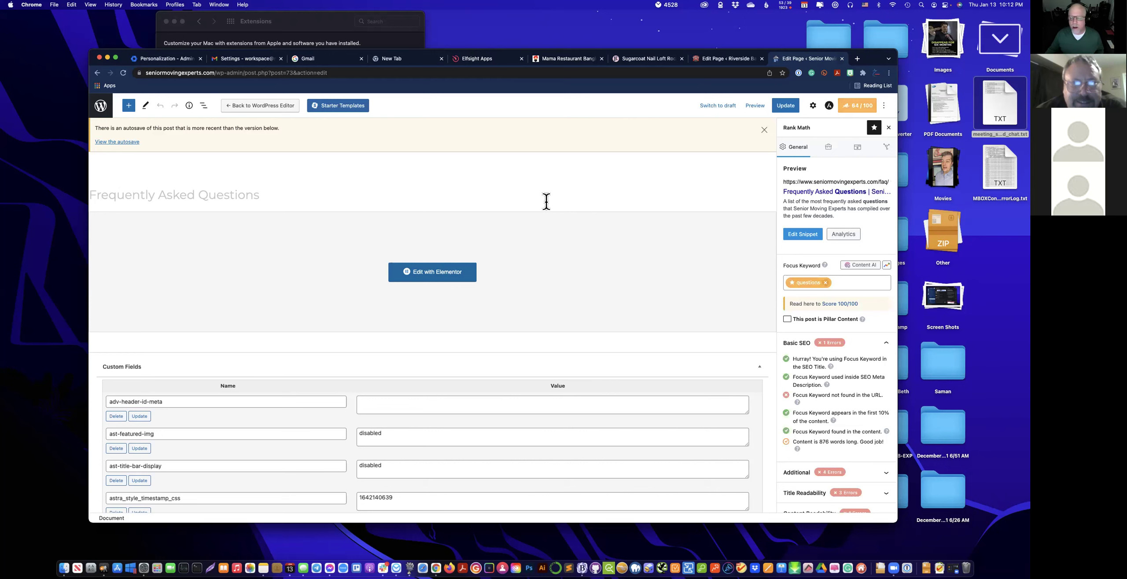
Leave the FAQ page editor for the Senior Moving Experts Pages list and scroll through it.
left_click(759, 108)
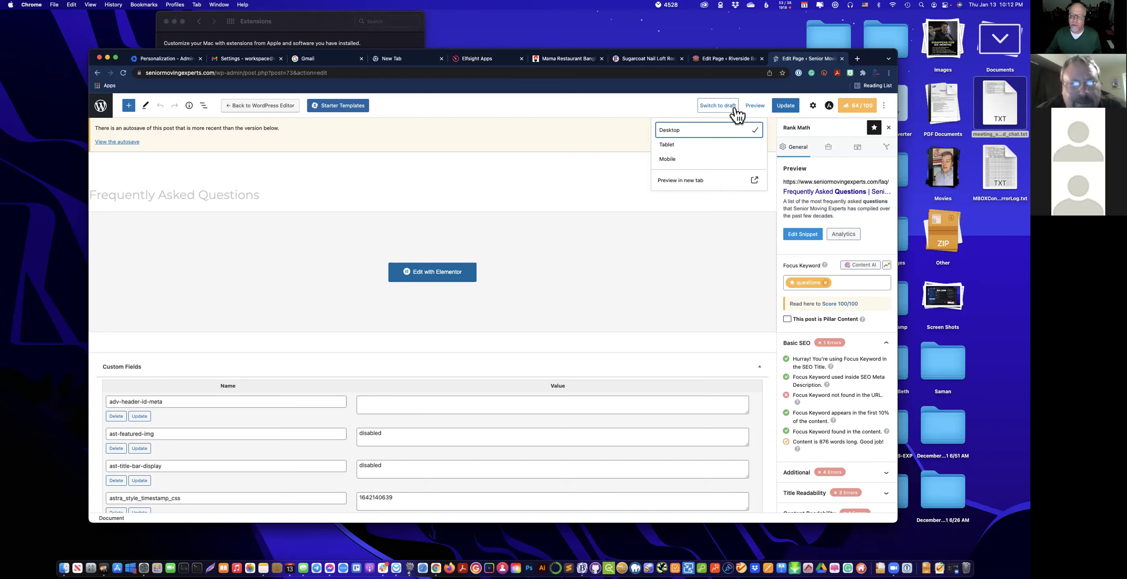
left_click(98, 109)
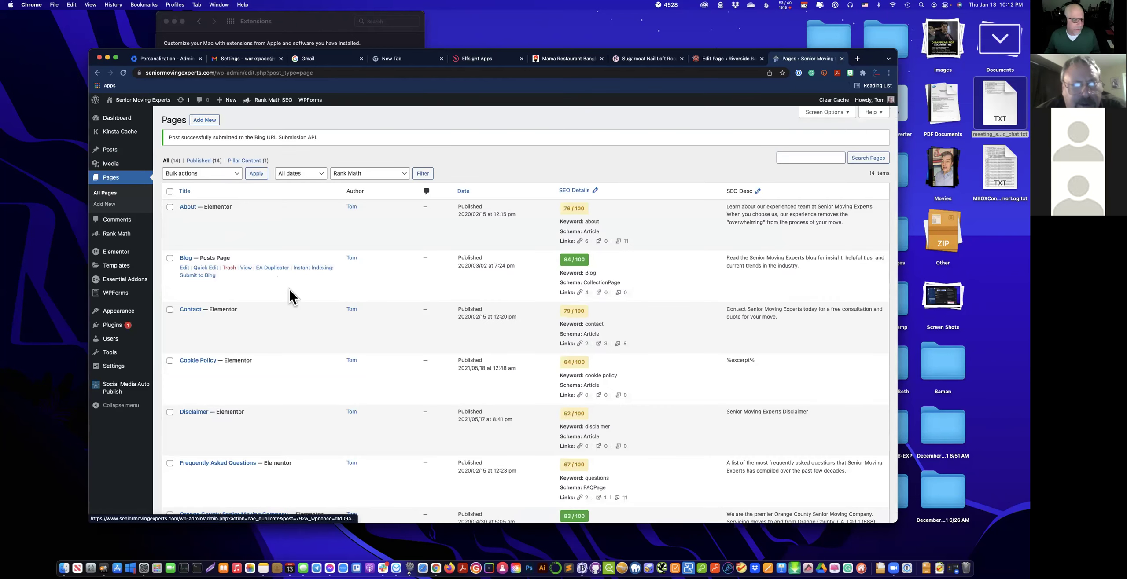
scroll(331, 316, "down", 5)
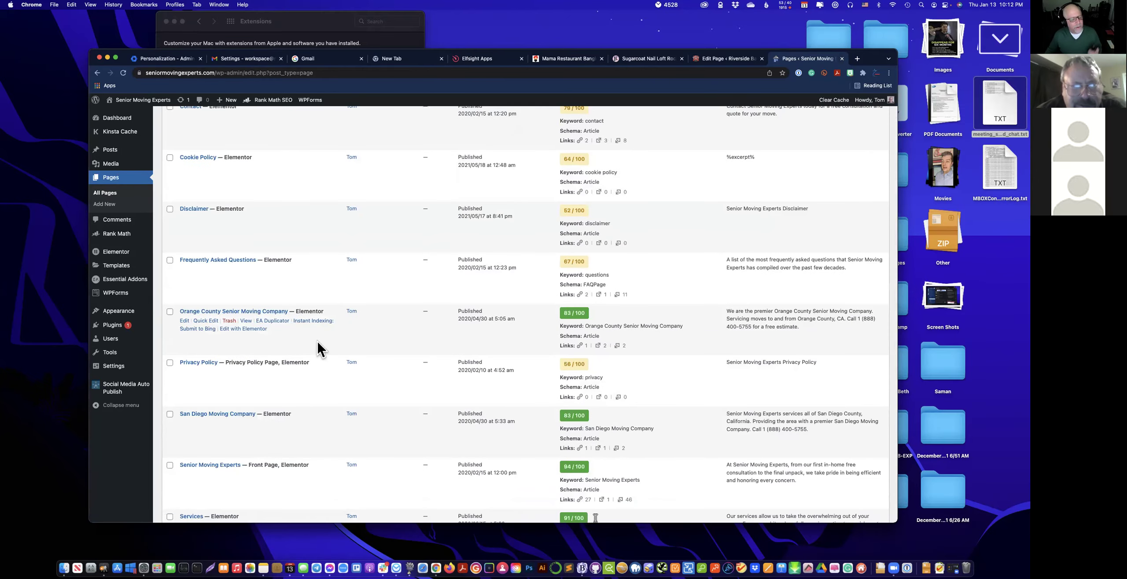
scroll(317, 340, "down", 4)
Scroll through the installed plugins and follow the Brainstorm Force author link.
left_click(108, 329)
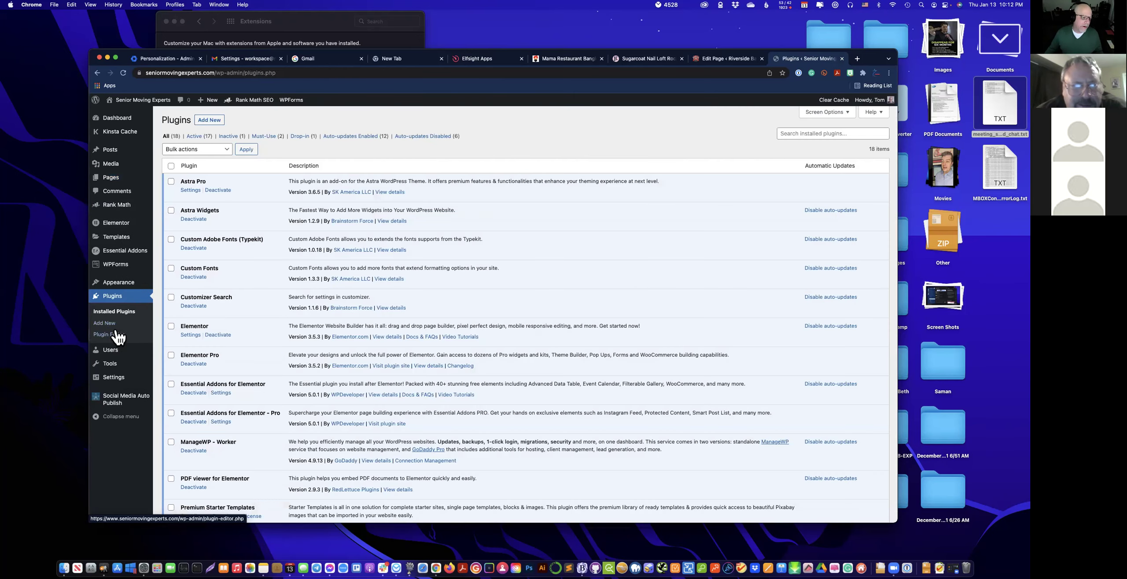
scroll(289, 319, "down", 6)
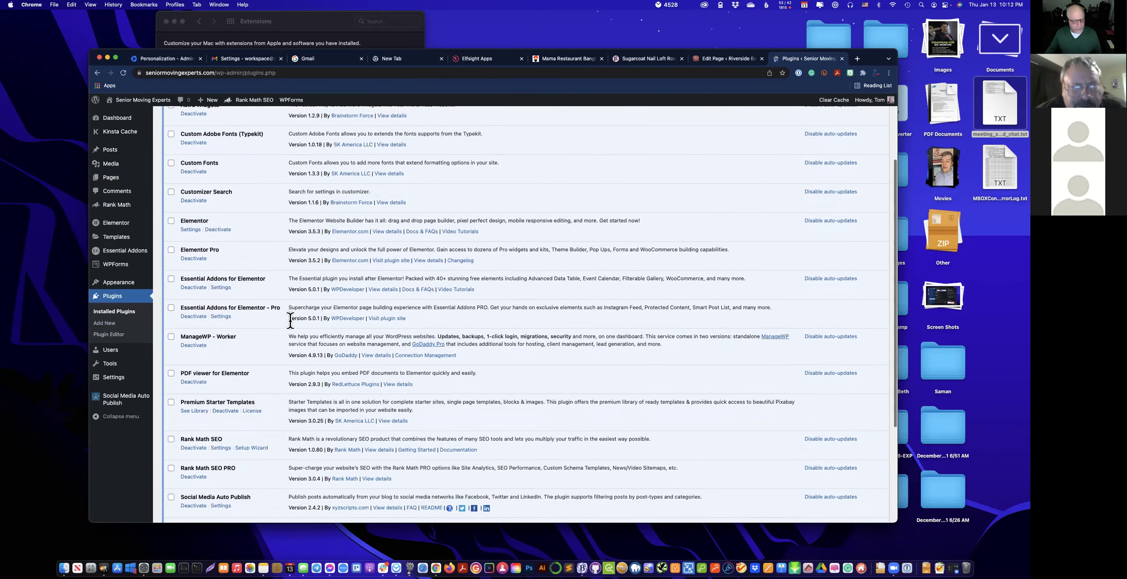
scroll(291, 326, "up", 6)
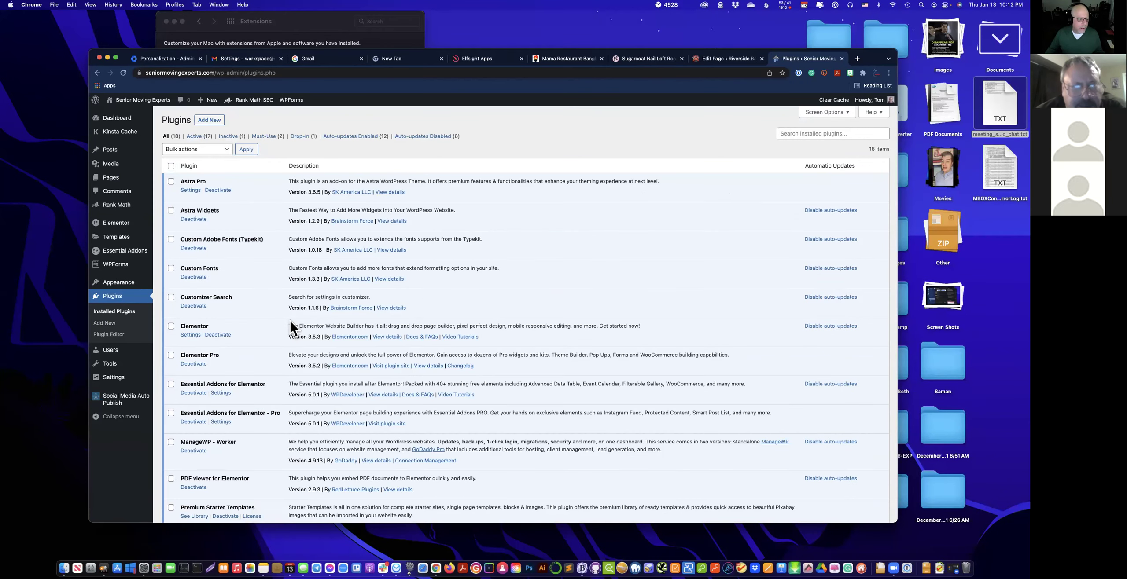
scroll(291, 333, "down", 1)
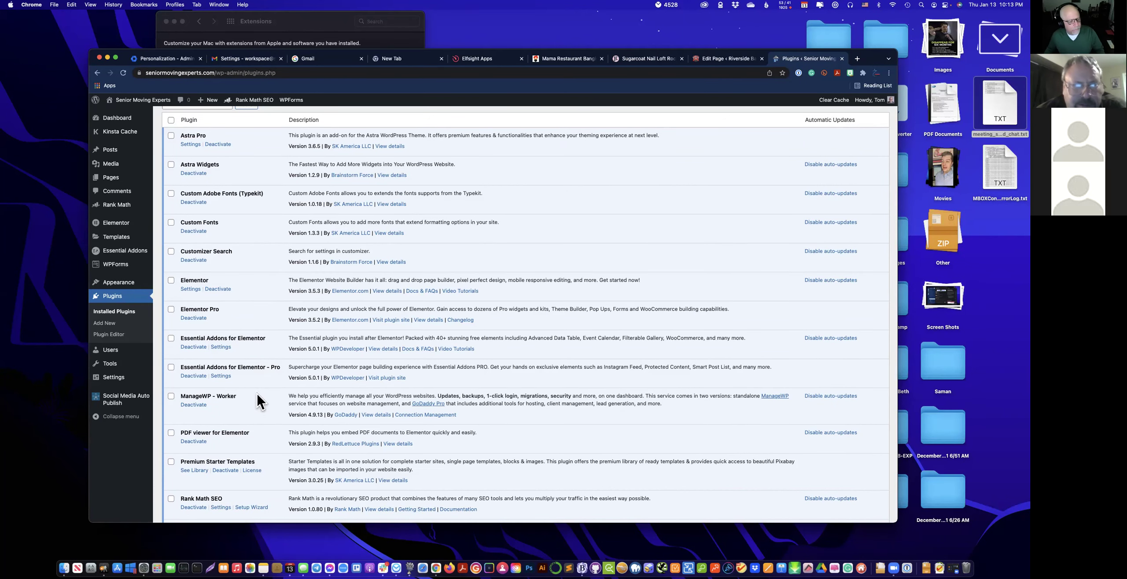
scroll(258, 395, "down", 3)
scroll(250, 410, "down", 1)
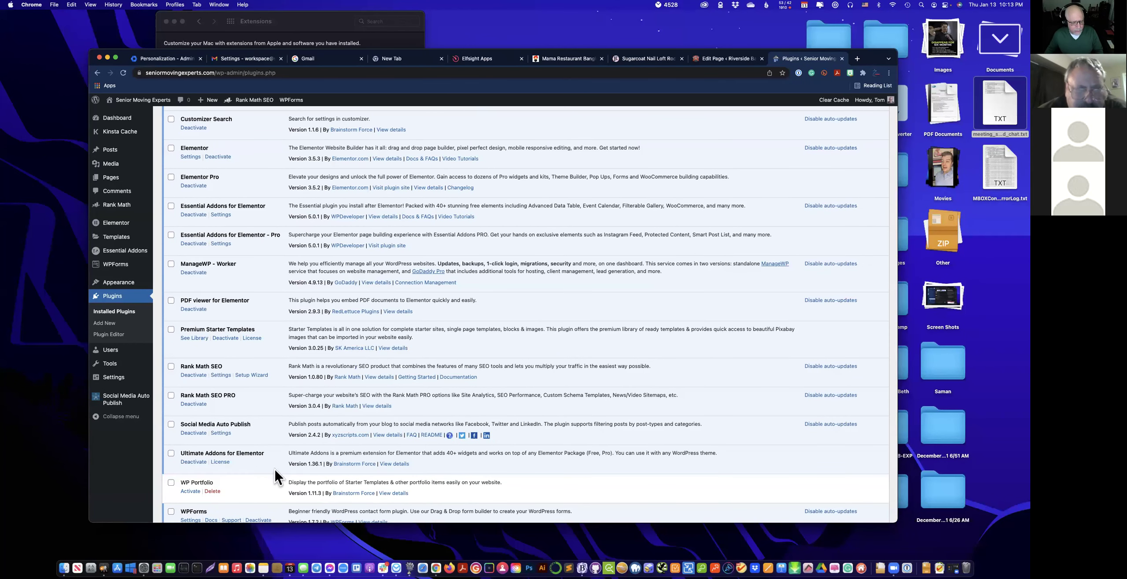
left_click(355, 465)
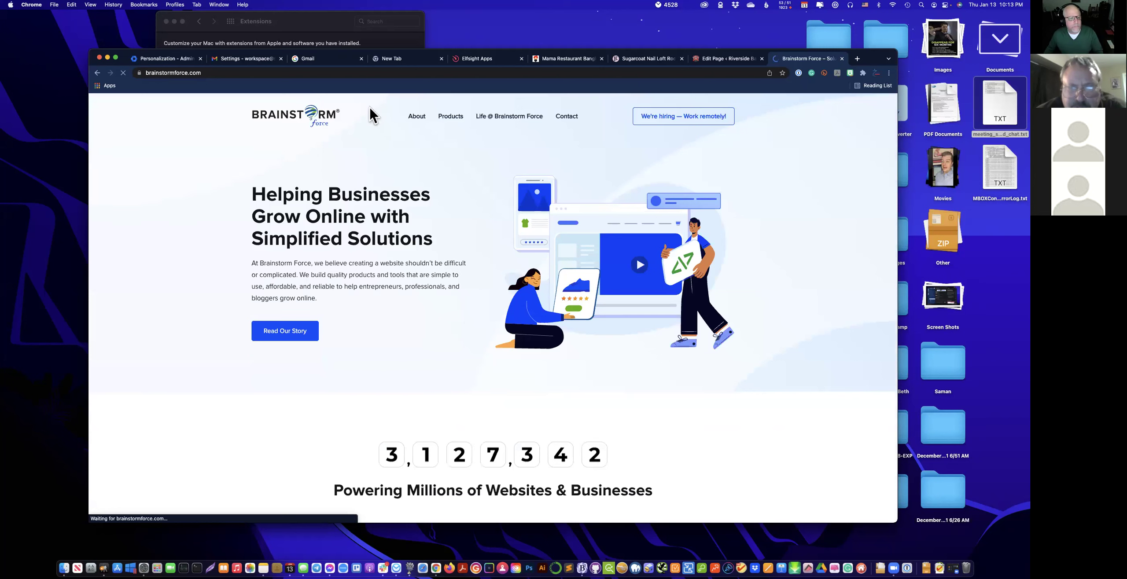
Load wpastra.com, dismiss the Google sign-in prompt, and open the Brainstorm Force account login.
left_click(223, 73)
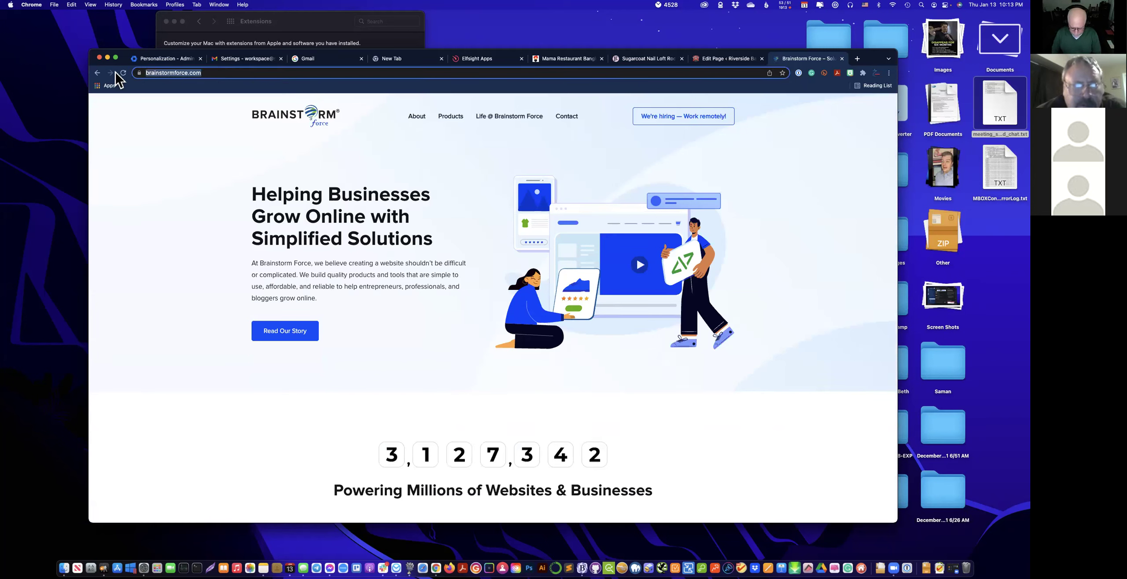
type("wo")
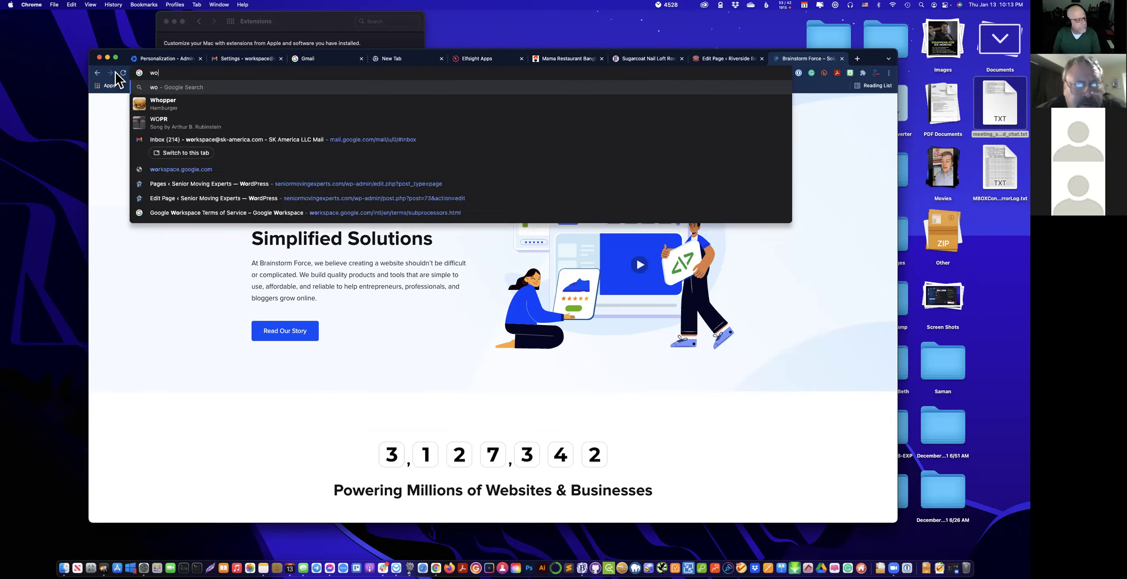
key("BackSpace")
type("pass")
key("BackSpace")
type("tra.com")
key("Return")
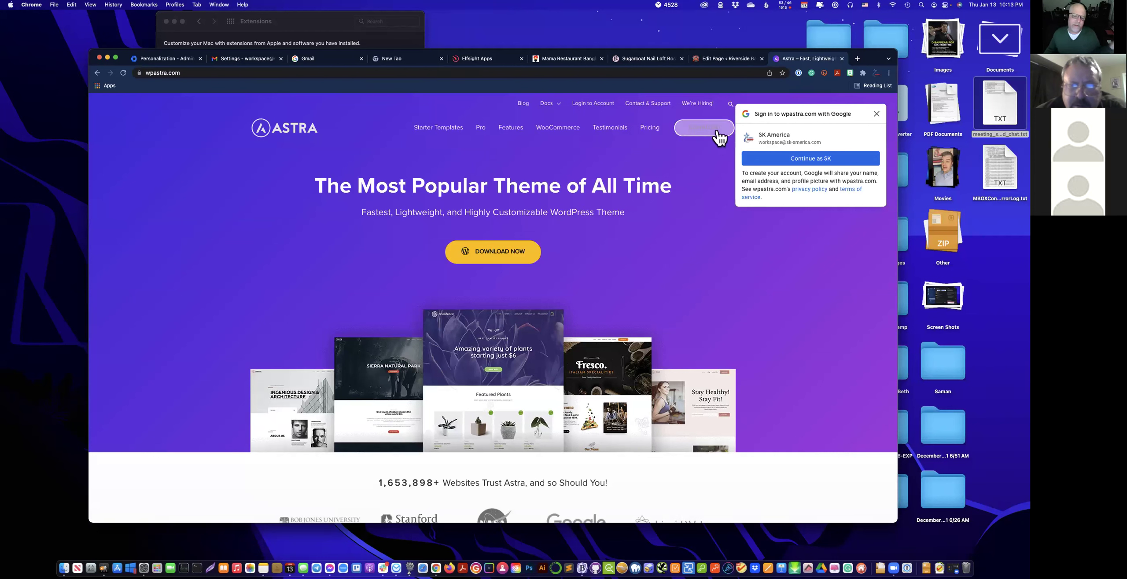
left_click(876, 114)
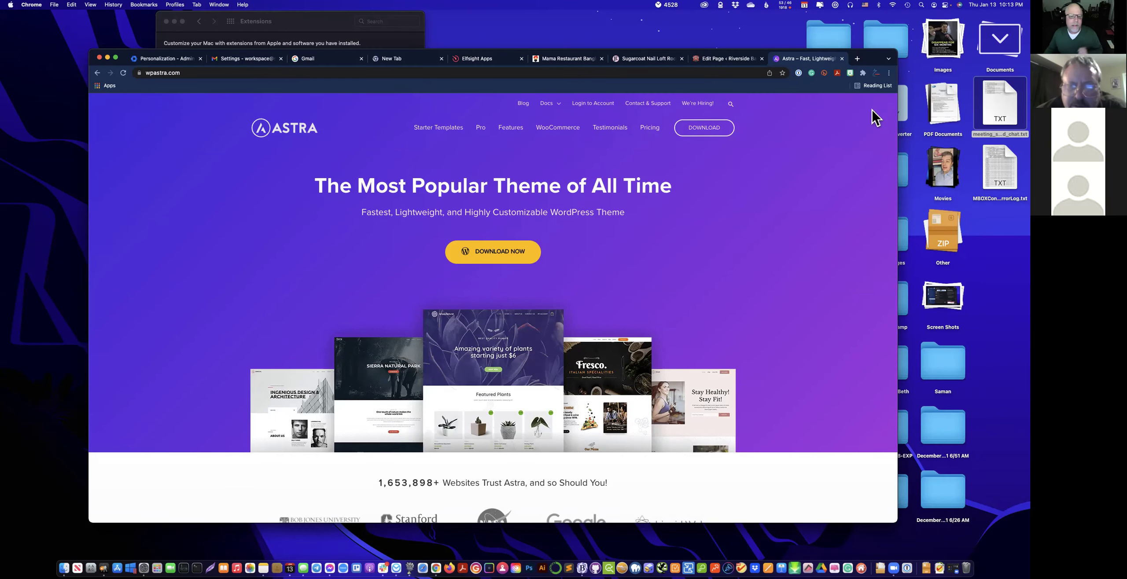
left_click(598, 109)
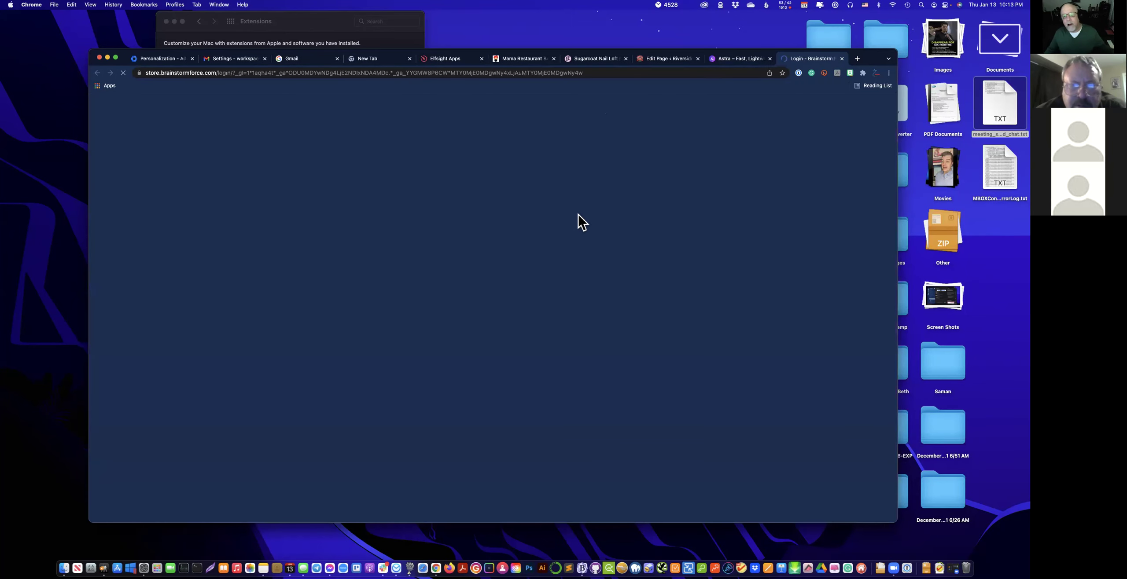
Sign in to the Brainstorm Force store with saved credentials, view My Downloads, then return to the Astra tab.
left_click(515, 316)
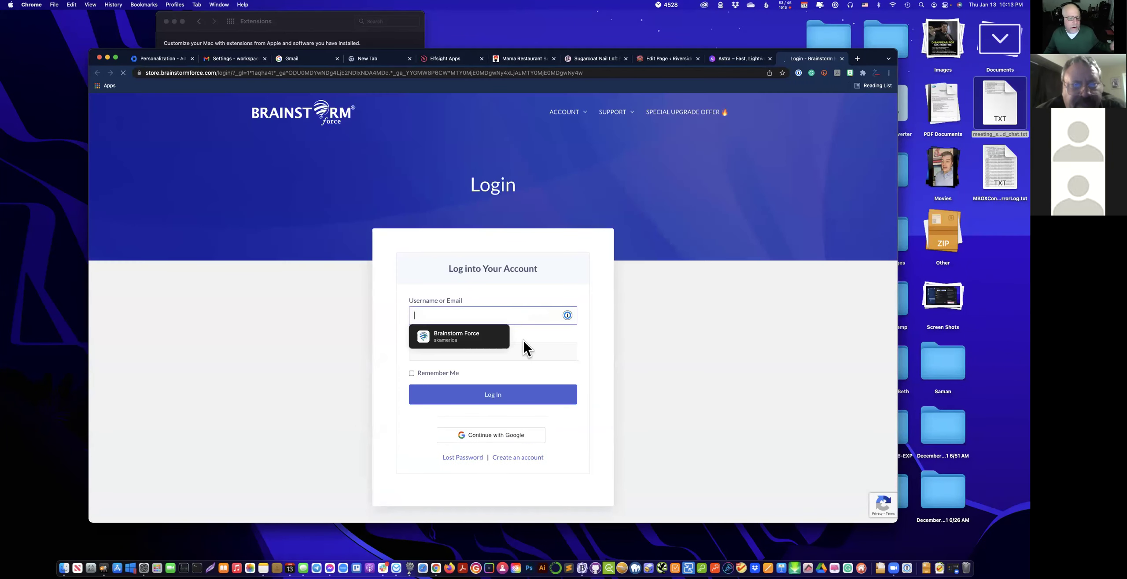
left_click(490, 336)
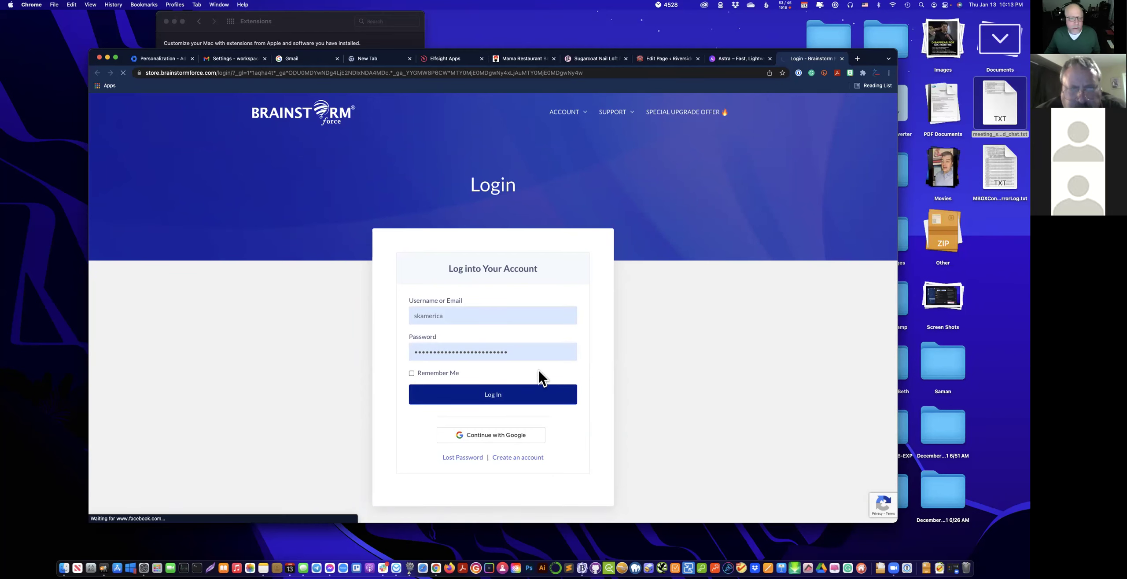
scroll(554, 374, "down", 5)
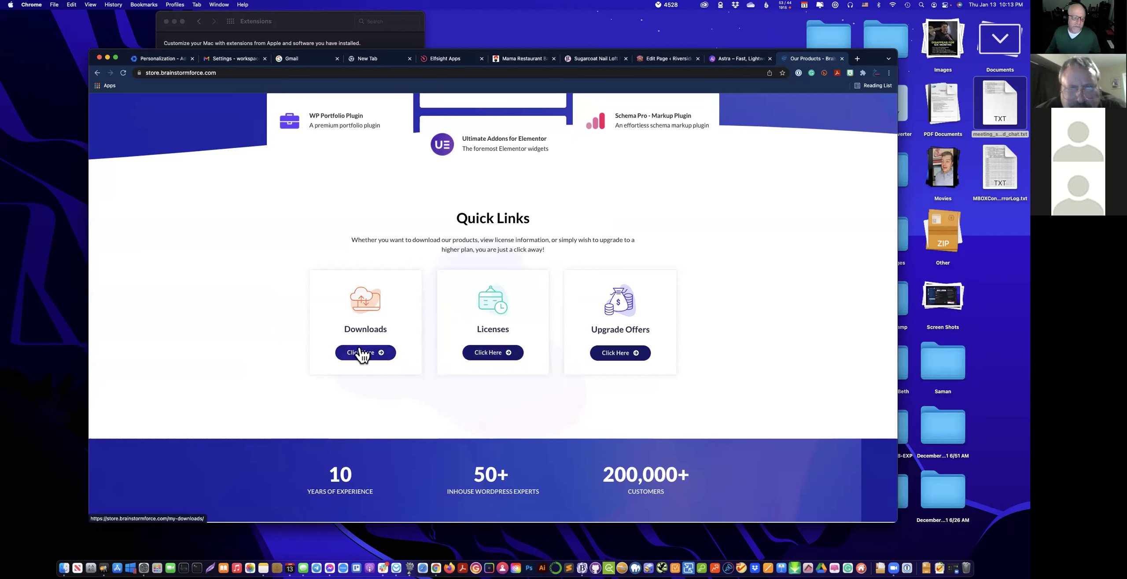
left_click(363, 356)
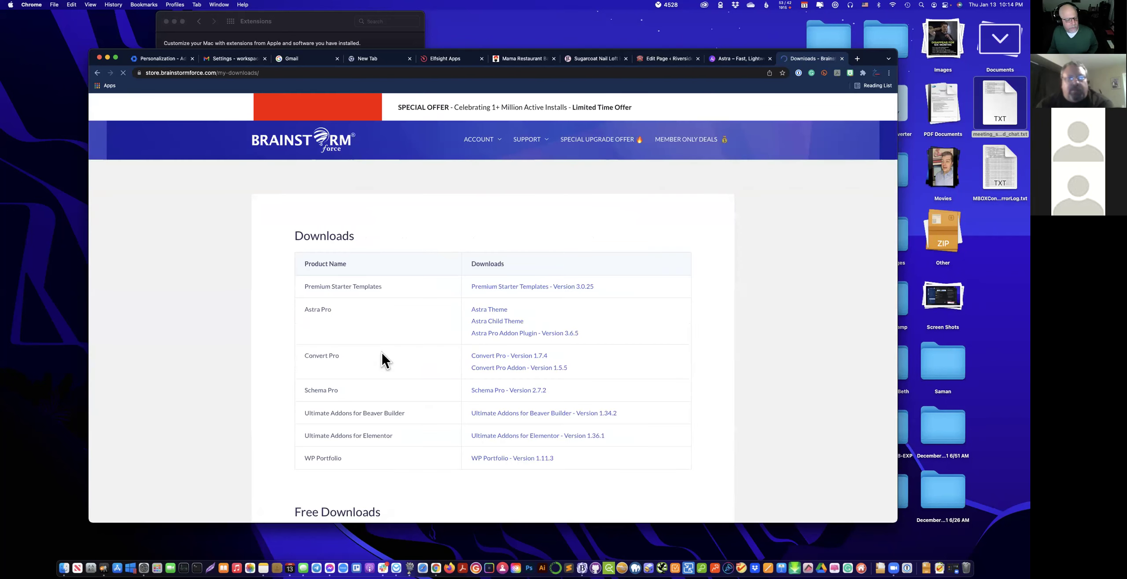
scroll(382, 350, "down", 5)
scroll(384, 350, "up", 3)
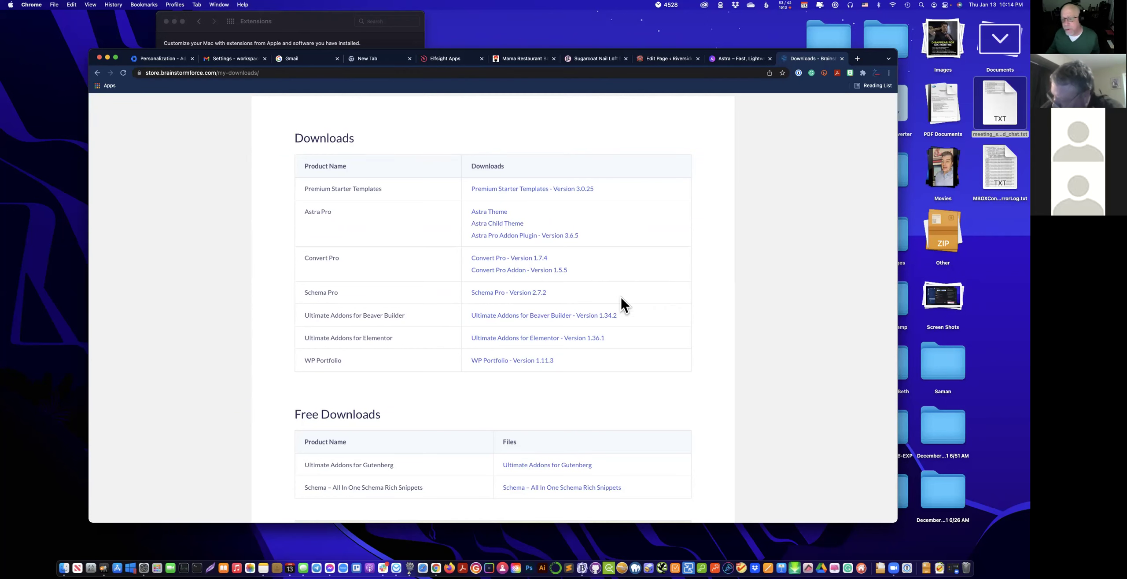
left_click(744, 62)
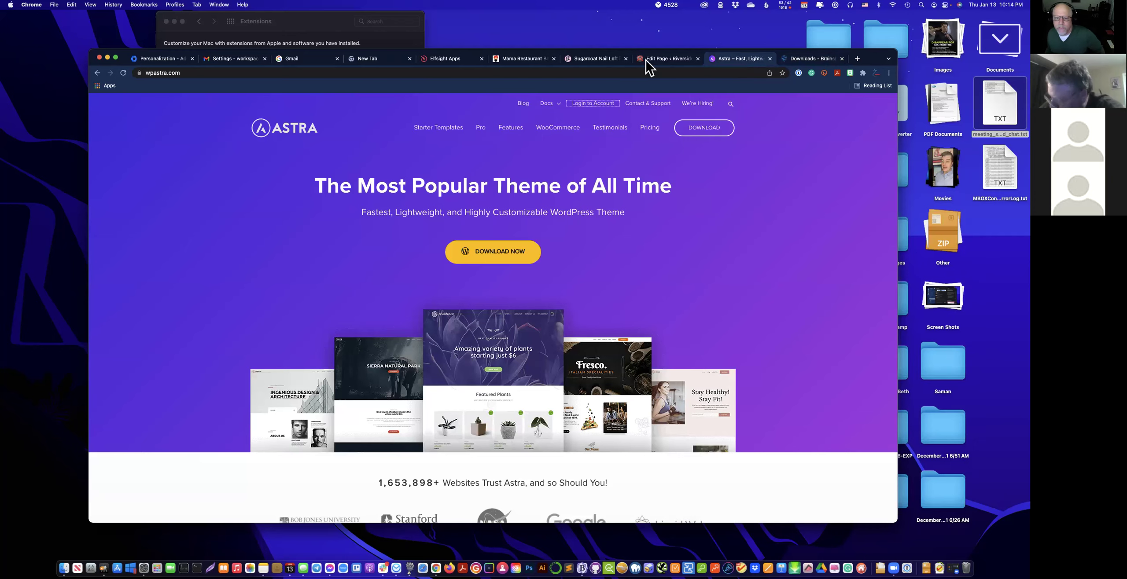
Exit the Riverside FAQs page editor to the Pages list and log out of WordPress.
left_click(669, 61)
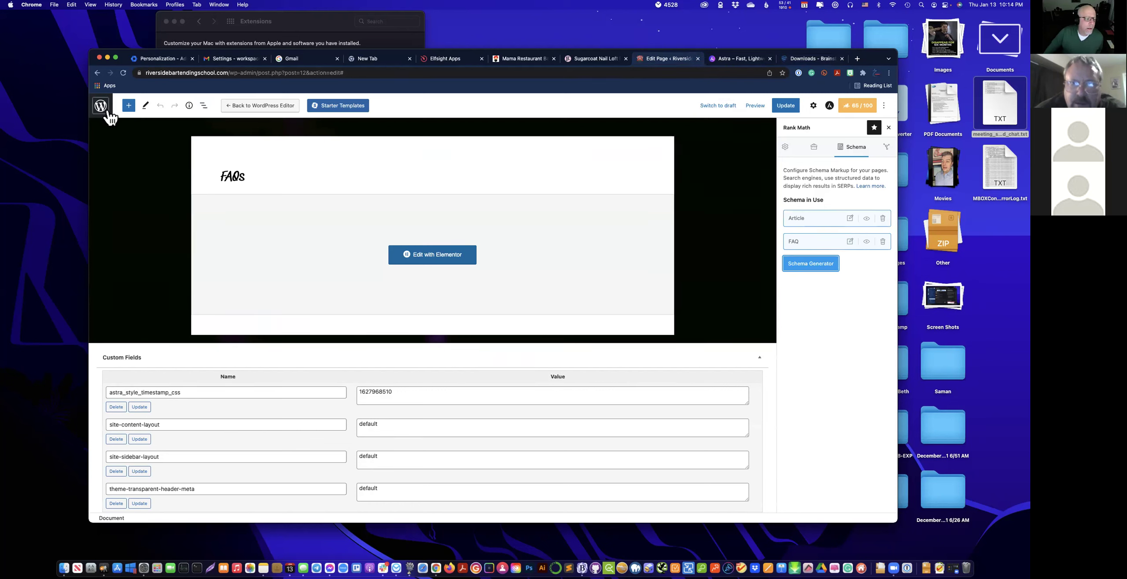
left_click(102, 111)
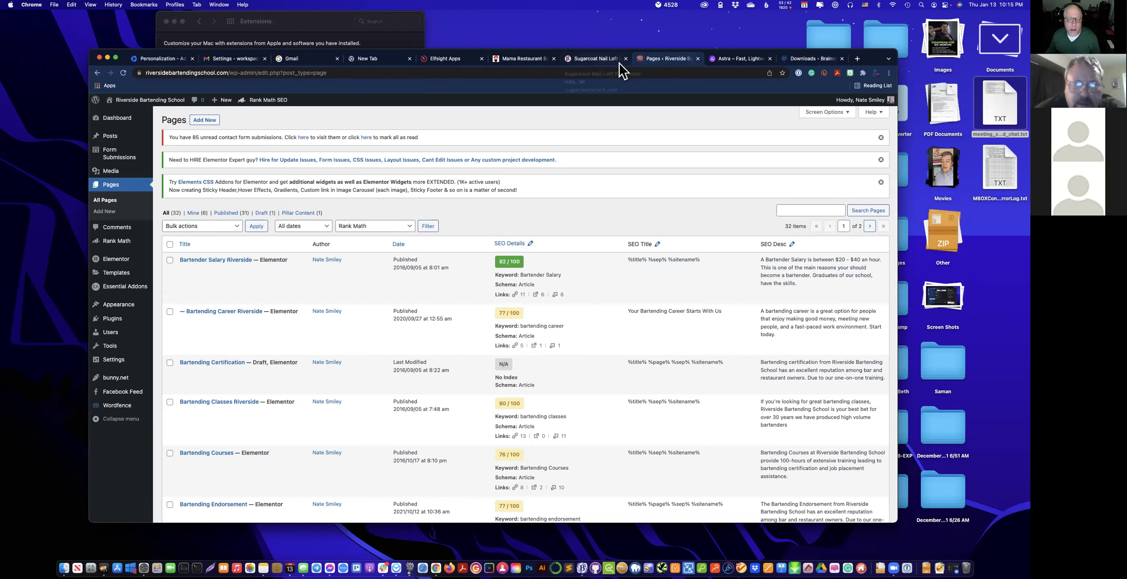
mouse_move(866, 103)
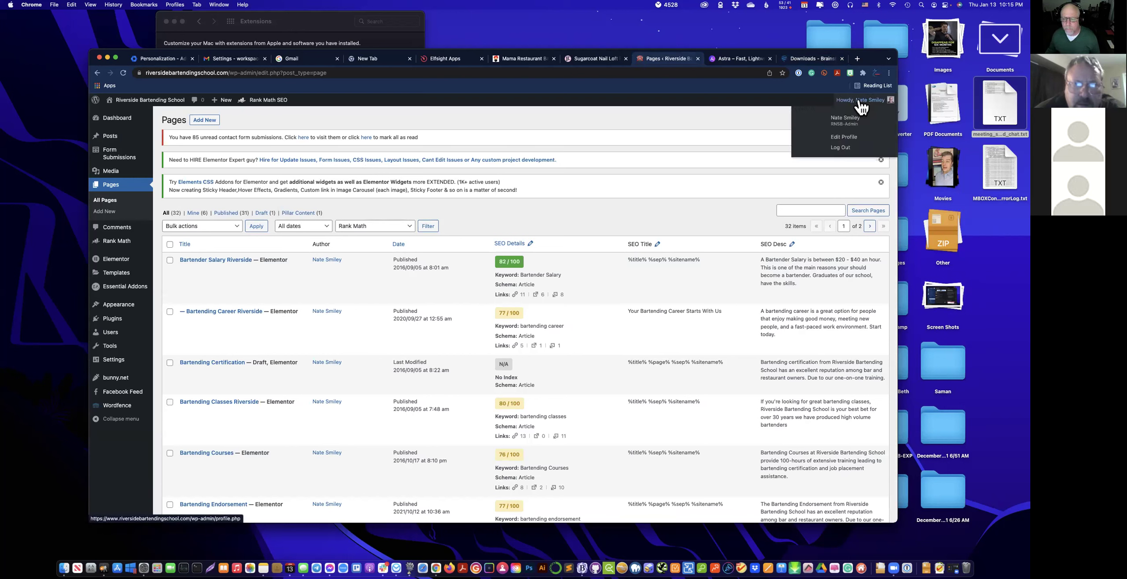
left_click(845, 149)
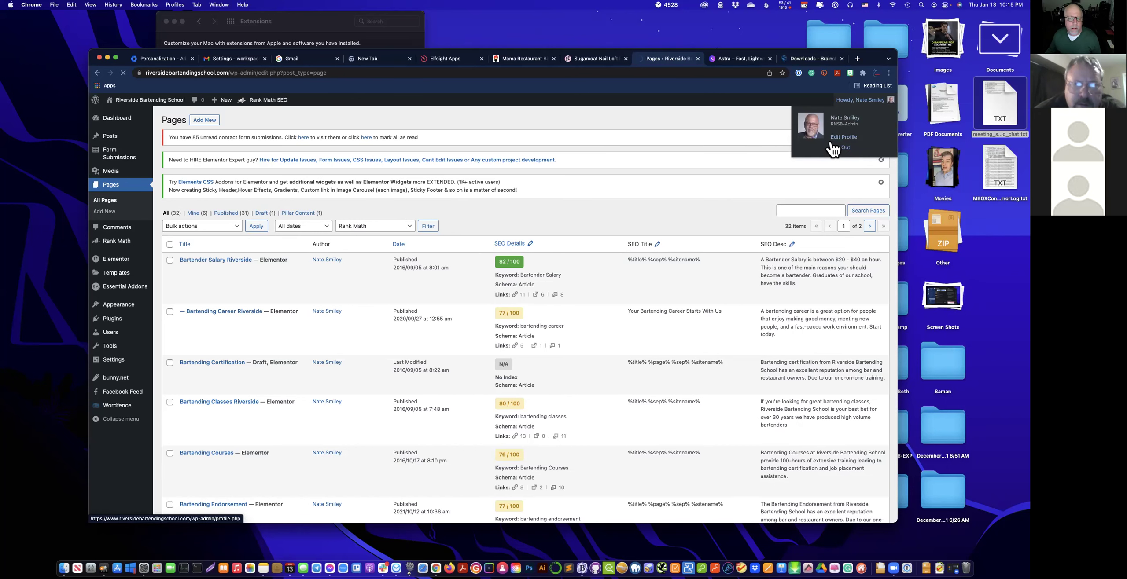